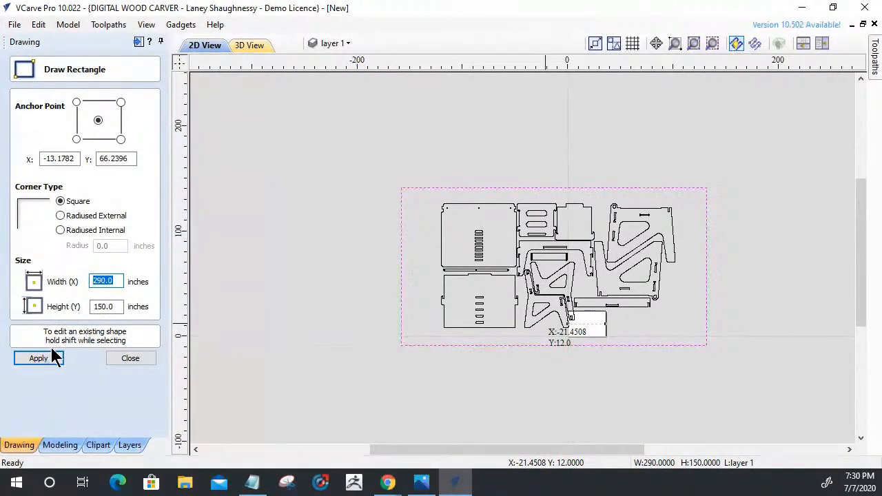
# Apply the 290 by 150 inch size to the square-cornered border rectangle around the parts and finish drawing it.
pyautogui.click(55, 361)
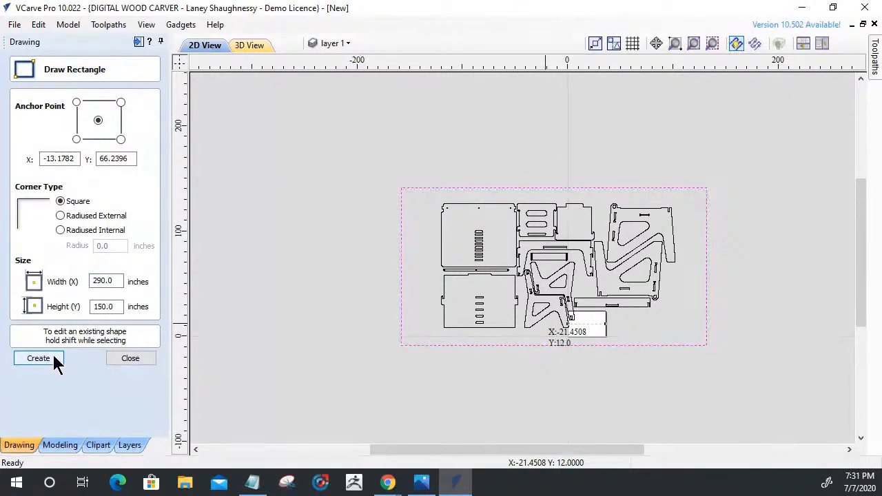
pyautogui.click(130, 359)
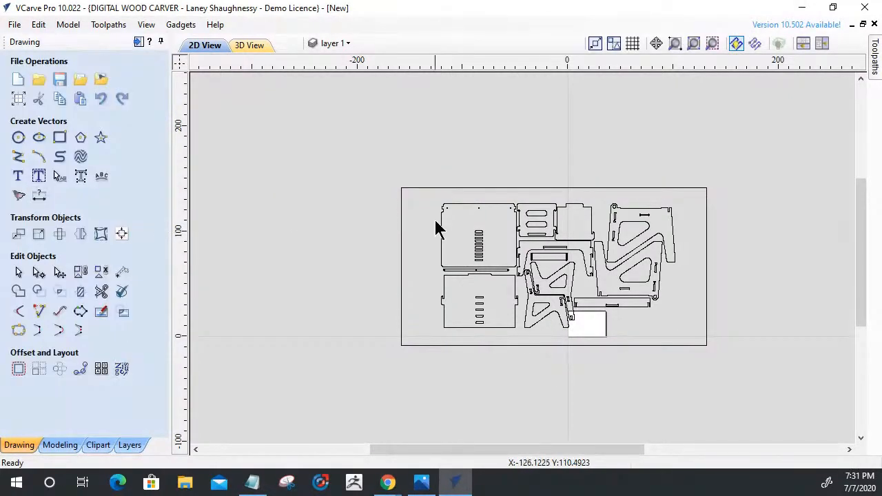
# Resize only the border rectangle to 1200 inches wide, keeping its width and height linked.
pyautogui.click(403, 191)
pyautogui.click(39, 234)
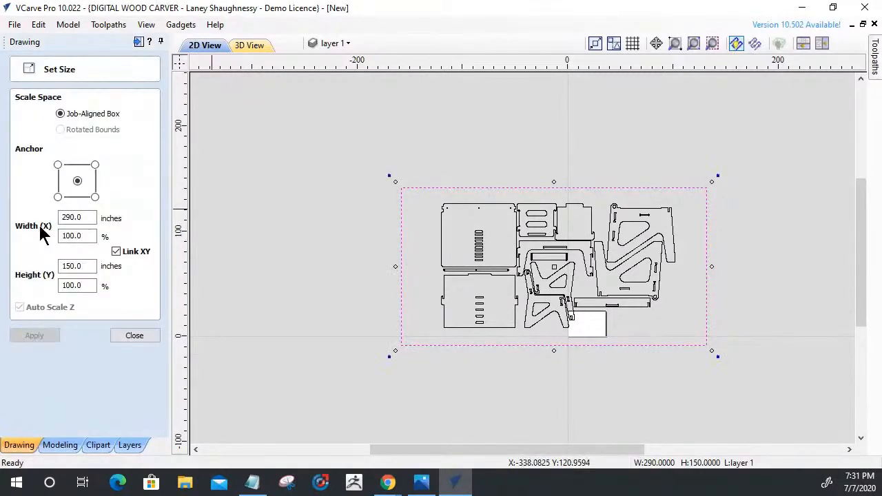
pyautogui.doubleClick(59, 218)
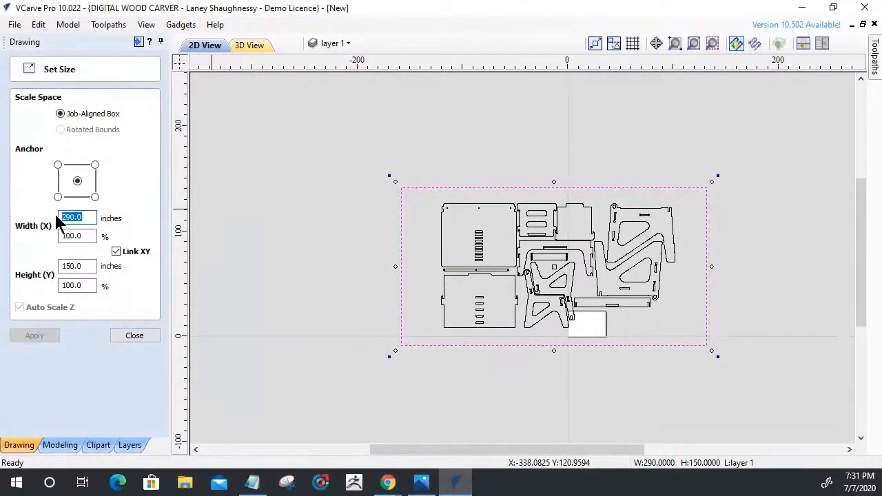
pyautogui.write('1200')
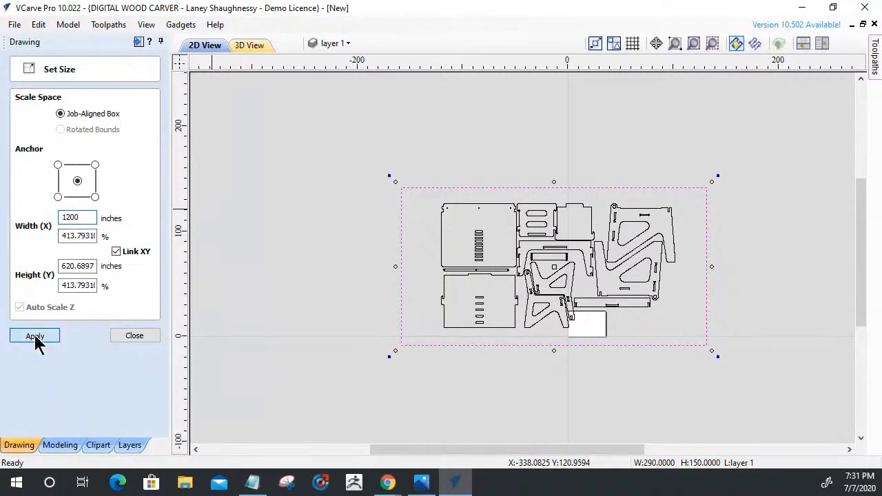
pyautogui.click(35, 338)
pyautogui.scroll(-5, 487, 338)
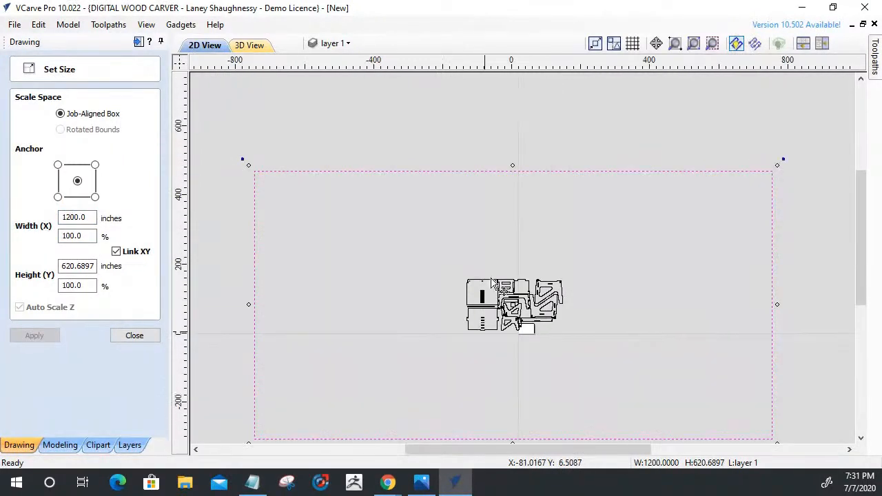
pyautogui.click(135, 336)
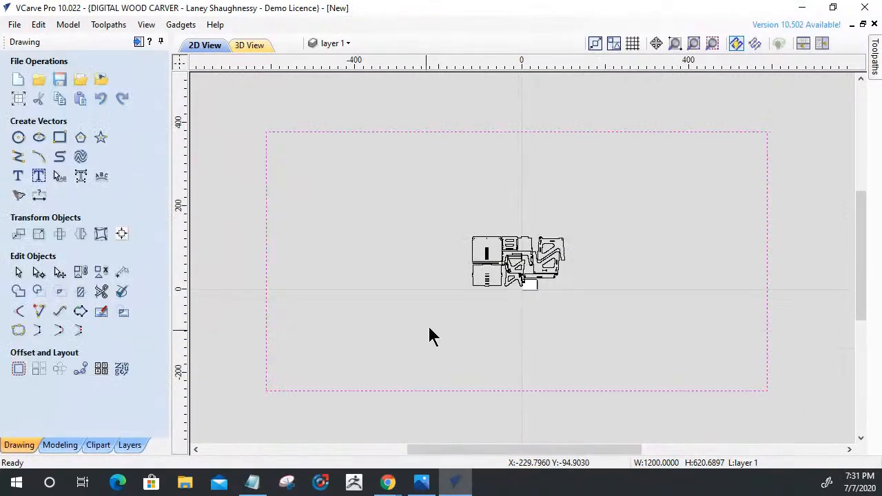
# Select the border rectangle together with all the parts and open Set Size with the width ready for editing.
pyautogui.scroll(-3, 503, 298)
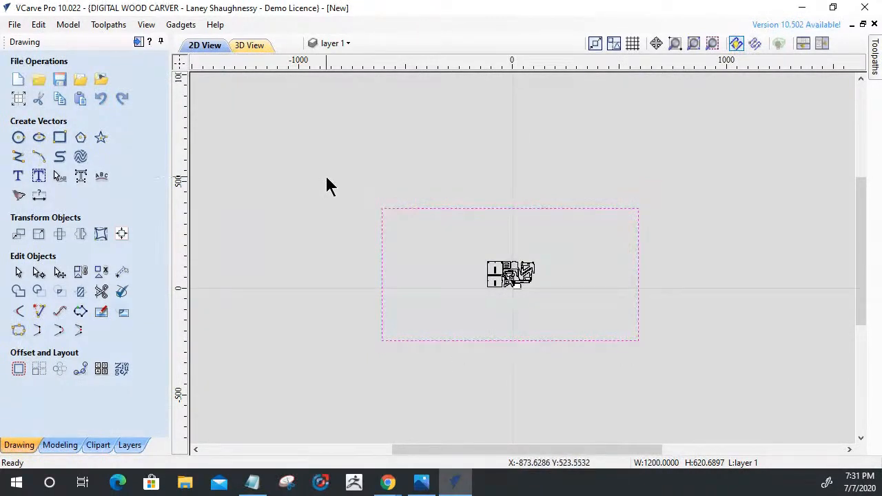
pyautogui.moveTo(384, 196); pyautogui.dragTo(662, 369)
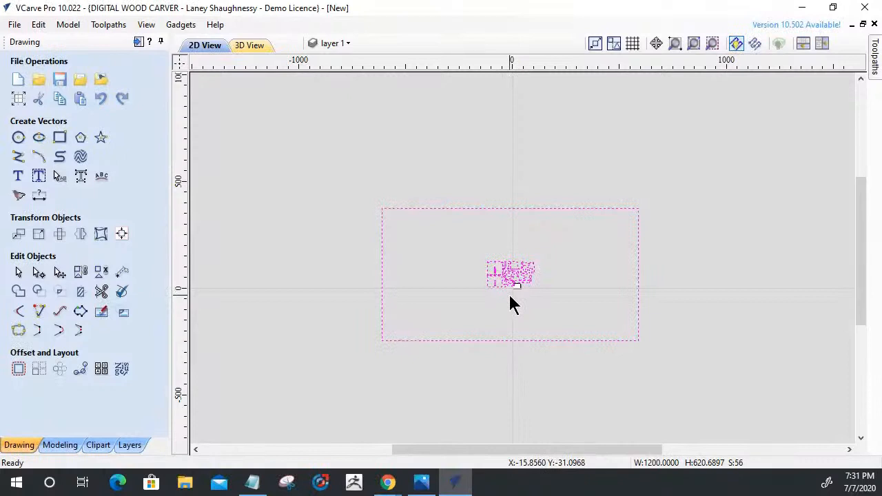
pyautogui.click(38, 236)
pyautogui.doubleClick(88, 218)
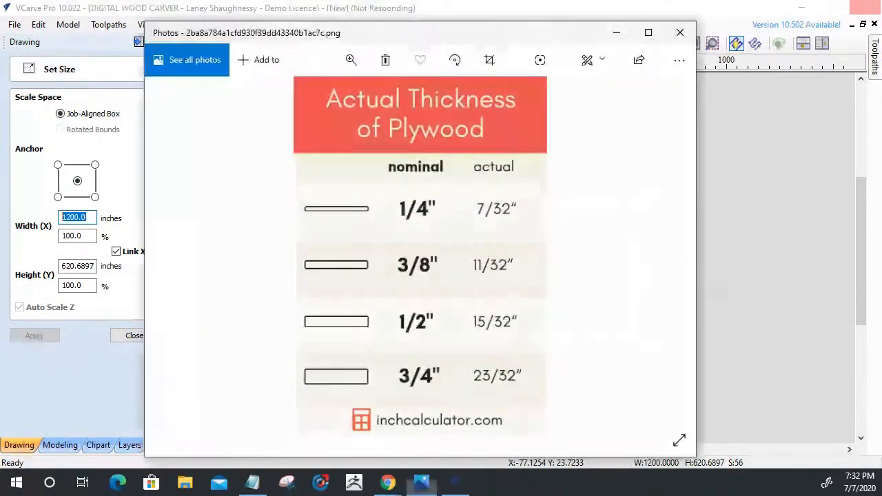
# Close the plywood thickness picture and open the Windows display settings from the desktop.
pyautogui.click(675, 32)
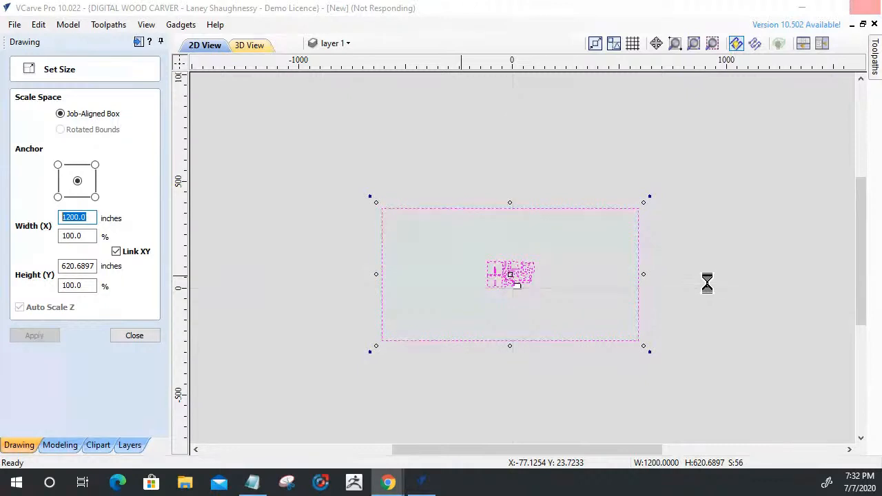
pyautogui.rightClick(662, 487)
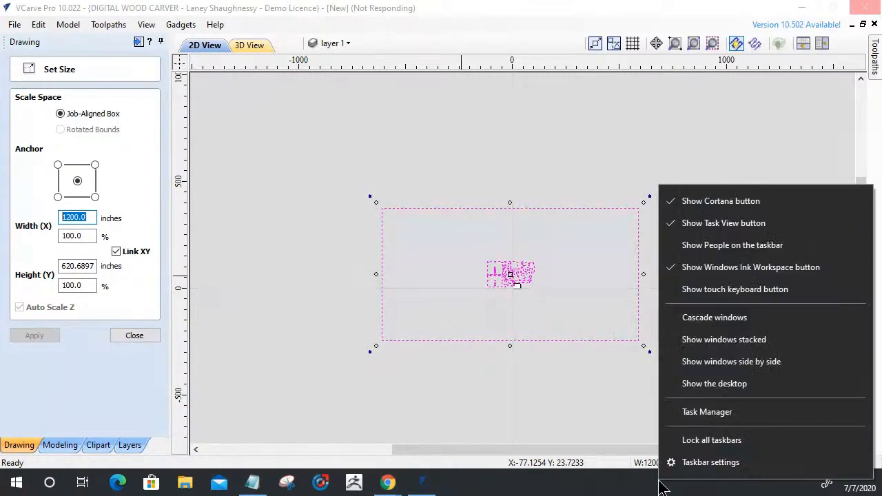
pyautogui.click(802, 10)
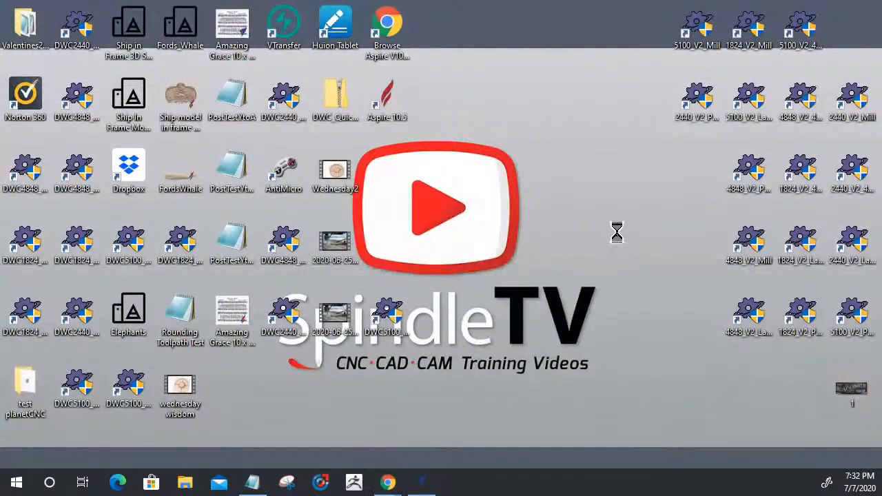
pyautogui.rightClick(617, 234)
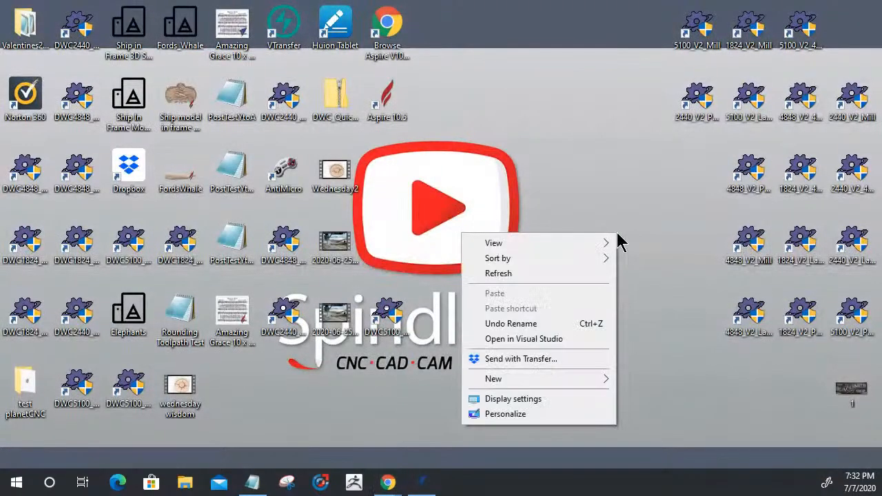
pyautogui.click(524, 401)
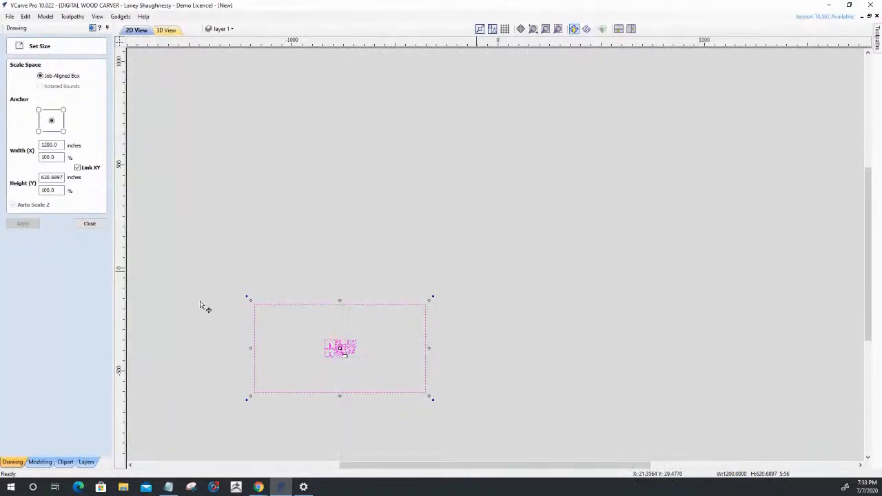
# Clear the selection and inspect how the parts sit inside the enlarged border rectangle.
pyautogui.click(200, 302)
pyautogui.scroll(3, 200, 302)
pyautogui.scroll(-2, 283, 304)
pyautogui.scroll(3, 600, 279)
pyautogui.scroll(-4, 649, 251)
pyautogui.scroll(1, 717, 190)
pyautogui.scroll(2, 716, 186)
pyautogui.scroll(-4, 717, 188)
pyautogui.scroll(2, 709, 200)
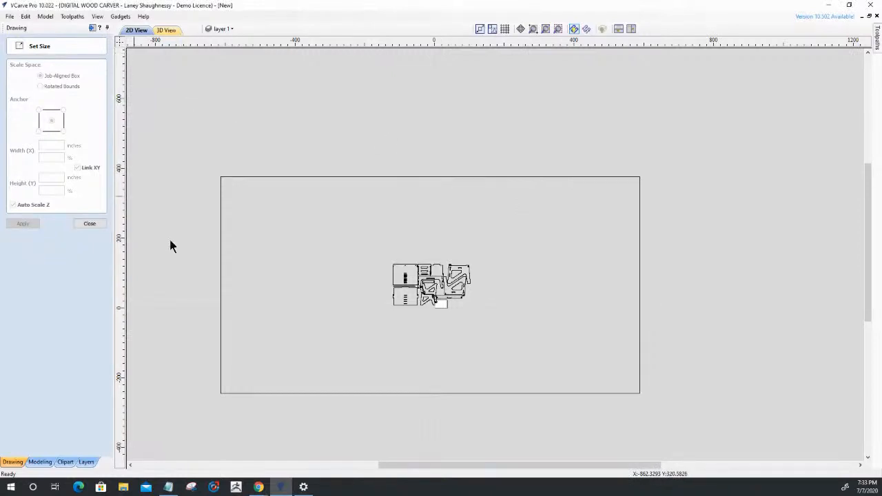
pyautogui.scroll(2, 250, 266)
pyautogui.scroll(1, 279, 216)
pyautogui.scroll(-2, 248, 221)
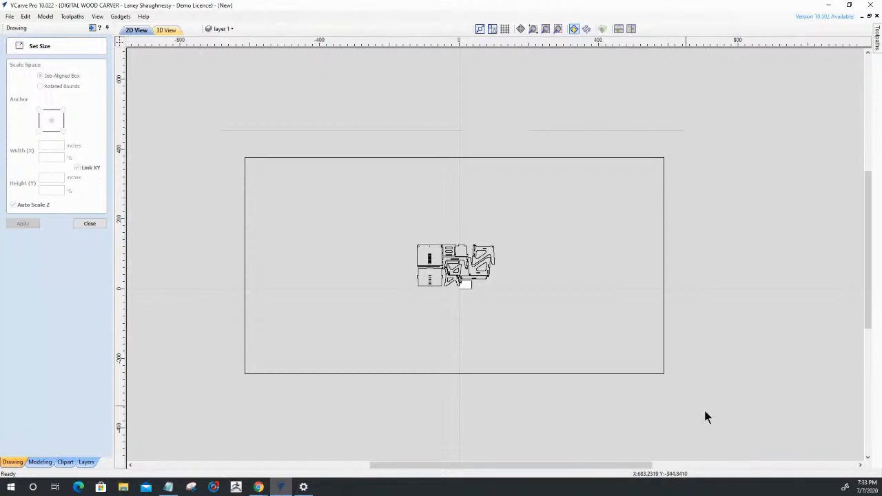
# Select all vectors and scale them together to 500 inches wide with XY linked, then close Set Size.
pyautogui.hotkey('ctrl', 'a')
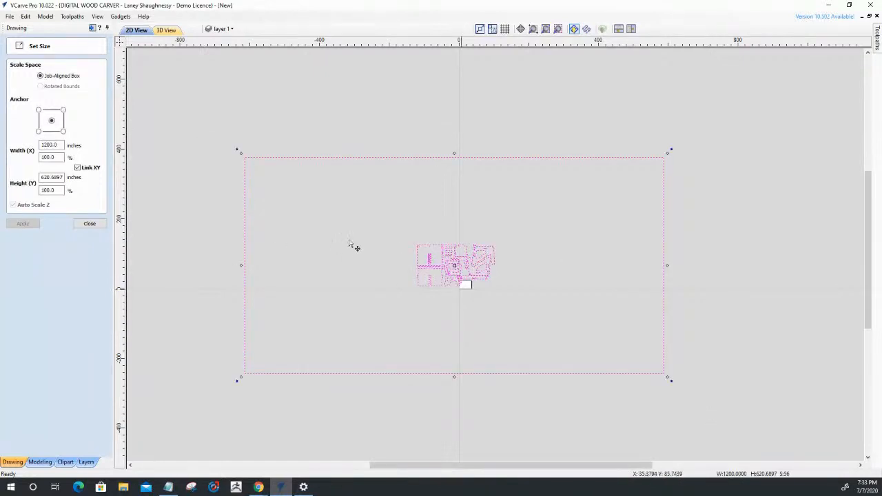
pyautogui.doubleClick(50, 144)
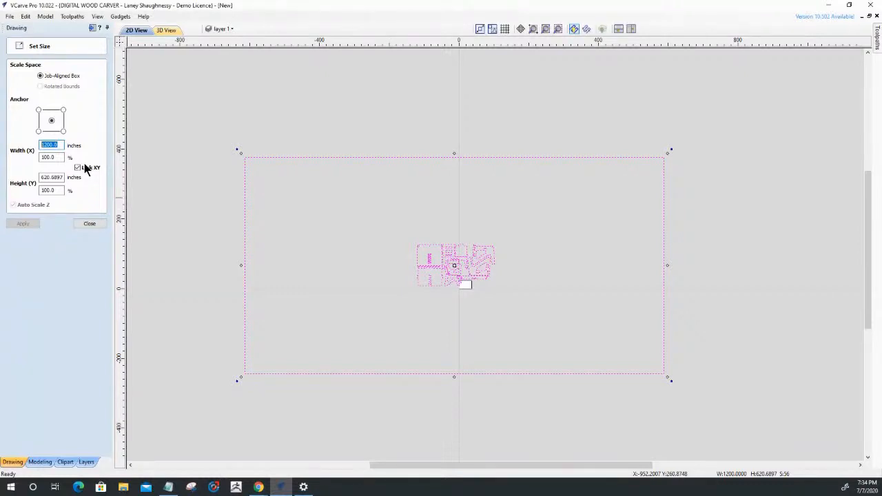
pyautogui.write('500')
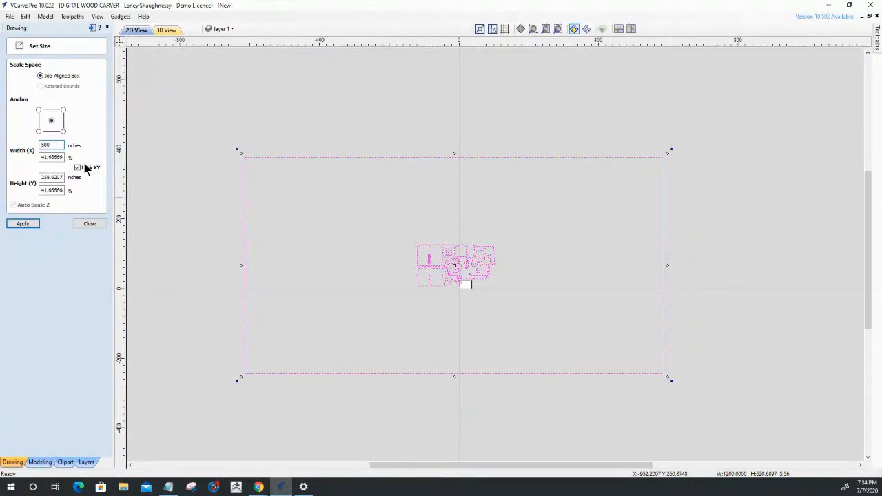
pyautogui.click(21, 225)
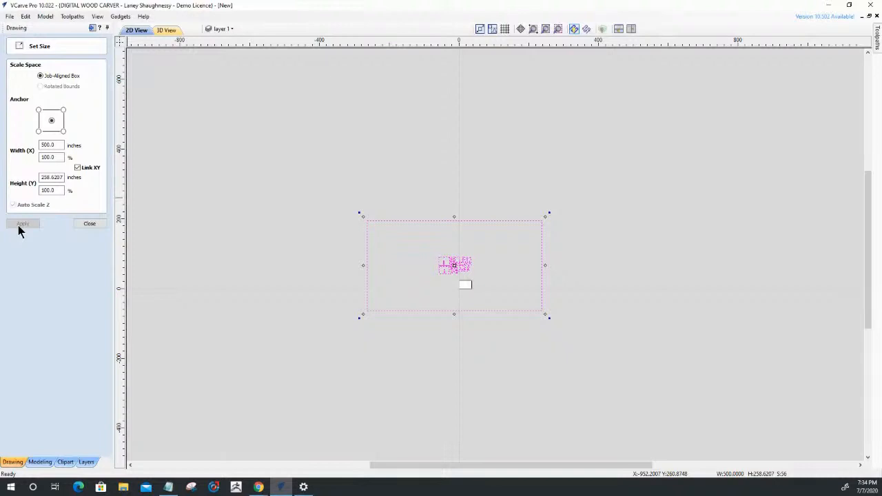
pyautogui.scroll(3, 419, 279)
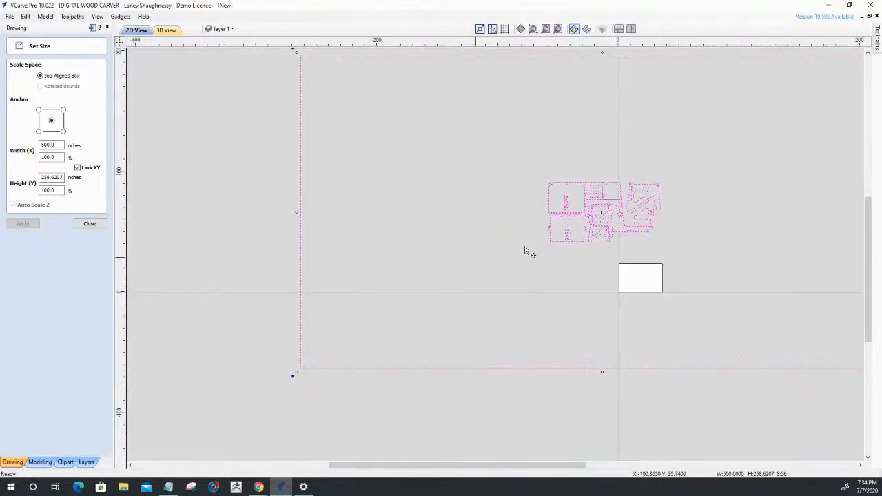
pyautogui.click(470, 255)
pyautogui.scroll(5, 698, 62)
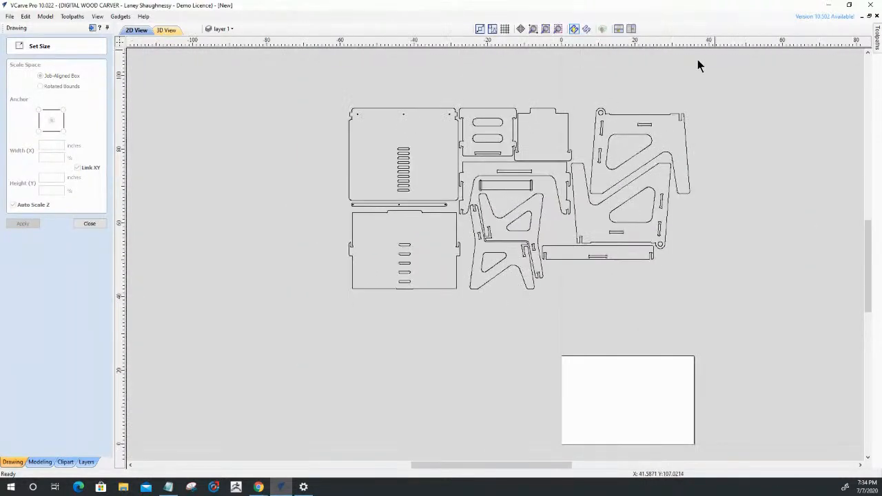
pyautogui.scroll(3, 683, 172)
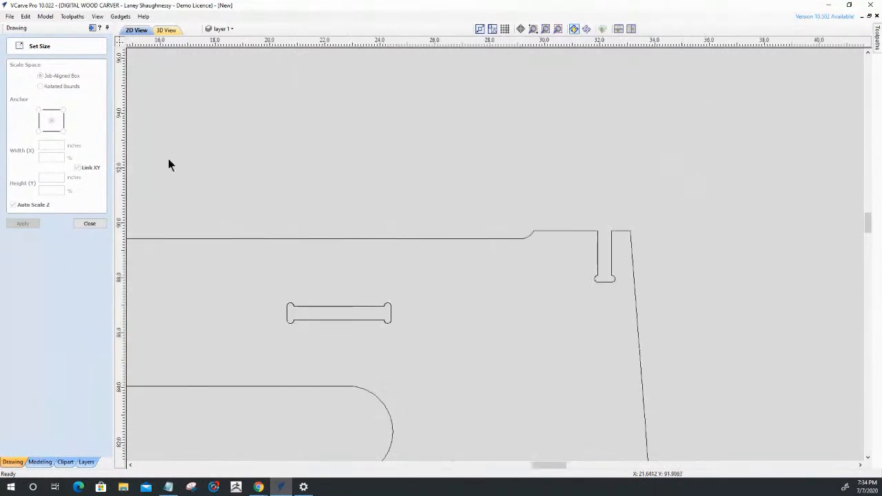
pyautogui.click(85, 224)
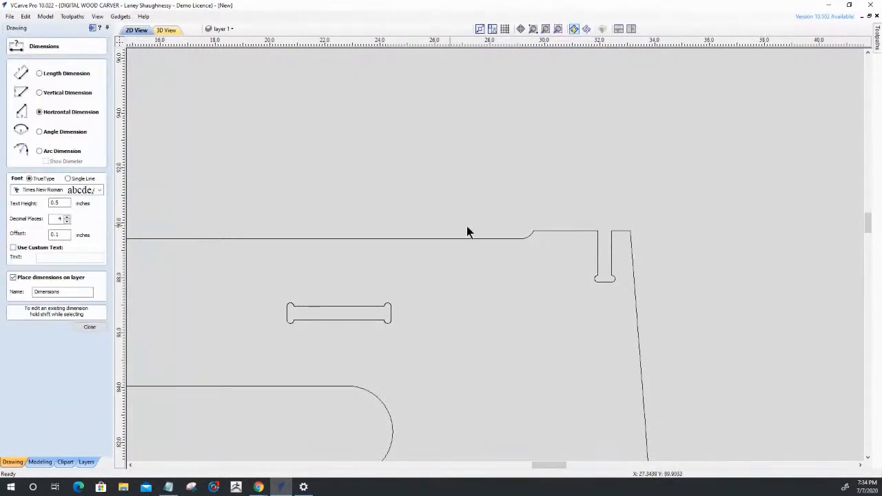
# Measure the width of the open notch near the side part's upper right corner with a Horizontal Dimension.
pyautogui.scroll(5, 622, 257)
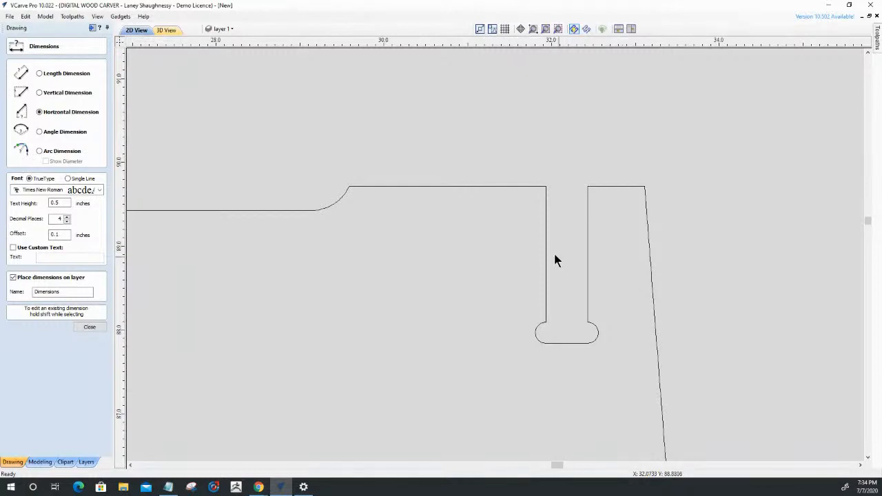
pyautogui.click(588, 251)
pyautogui.click(581, 238)
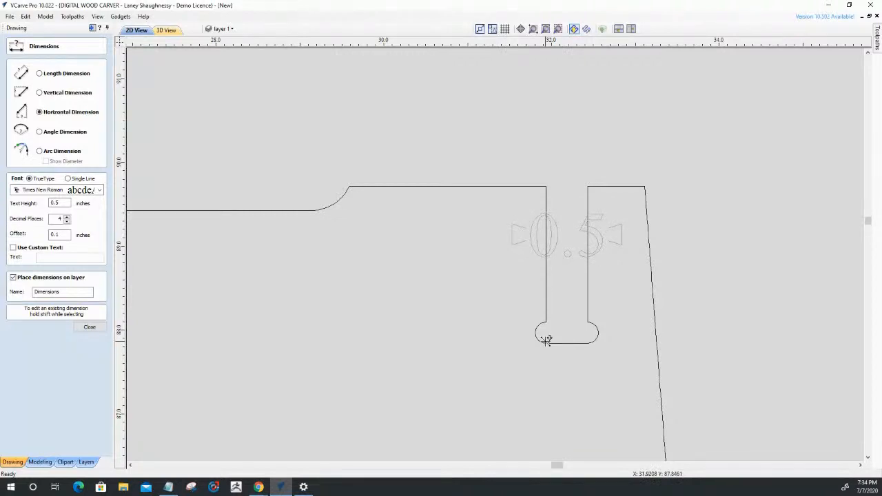
# Measure the height of the closed horizontal slot near the same part's upper edge with a Vertical Dimension.
pyautogui.scroll(-6, 587, 239)
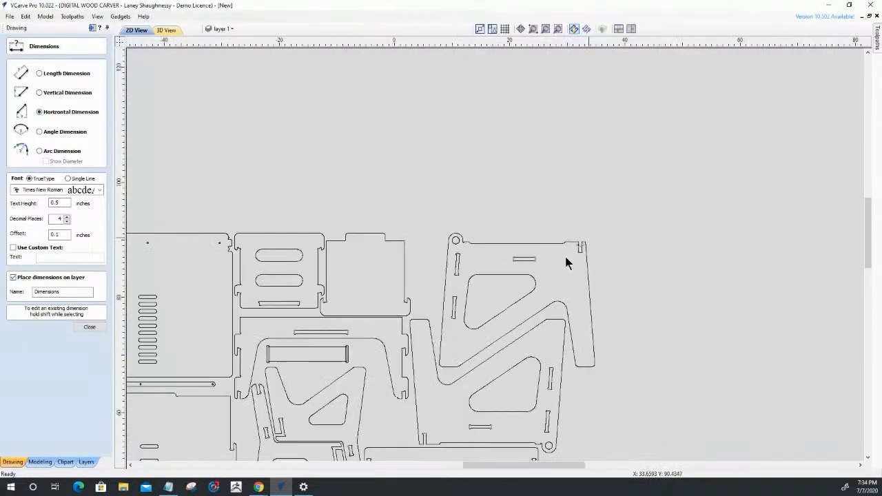
pyautogui.scroll(5, 518, 256)
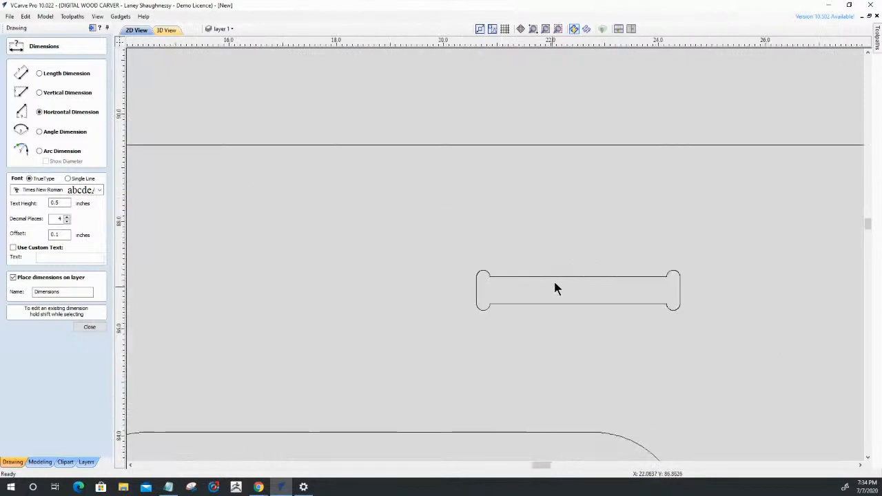
pyautogui.click(39, 93)
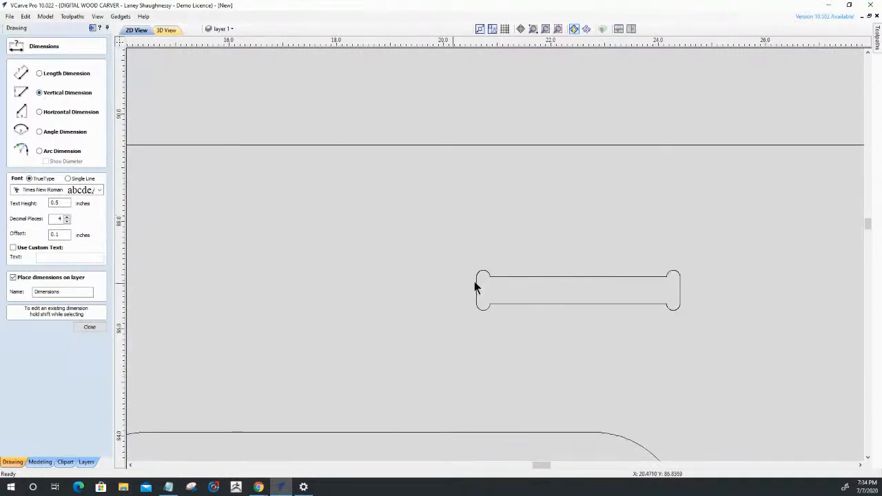
pyautogui.click(536, 304)
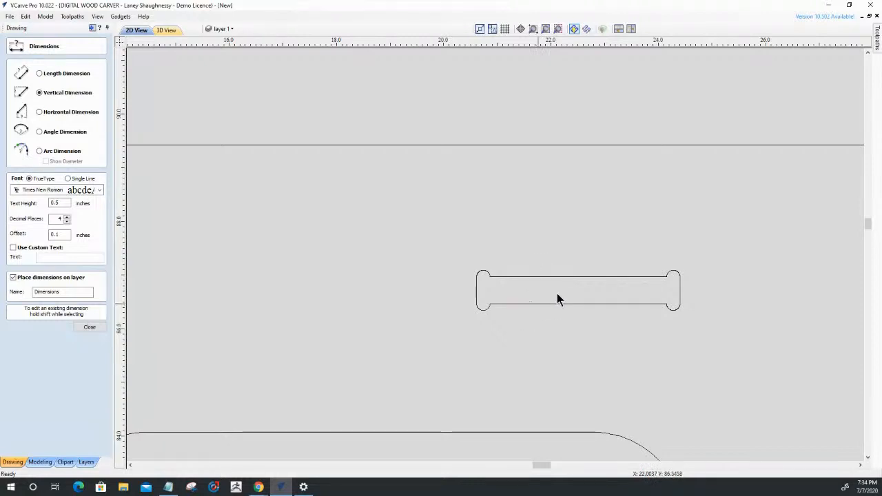
pyautogui.click(571, 264)
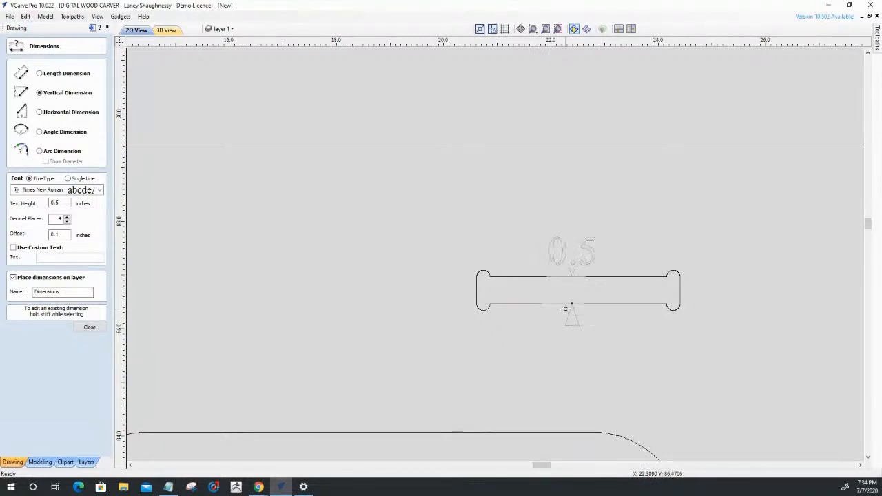
pyautogui.scroll(-10, 604, 290)
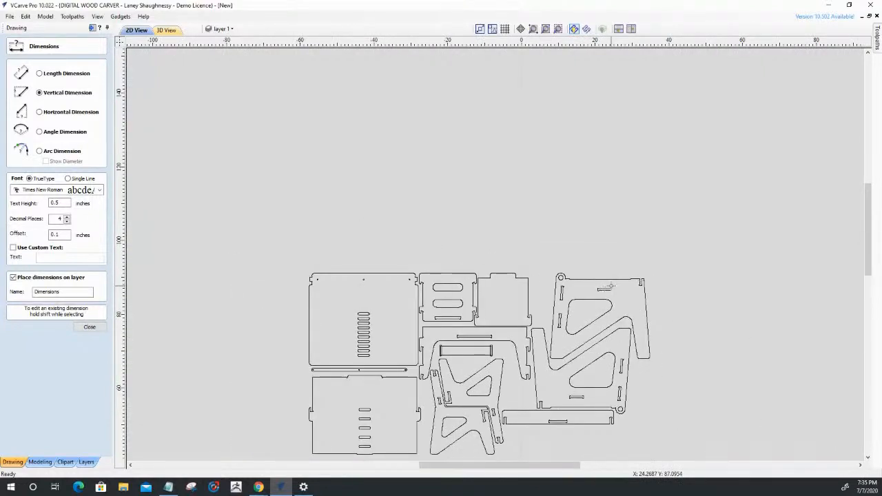
pyautogui.scroll(-5, 610, 286)
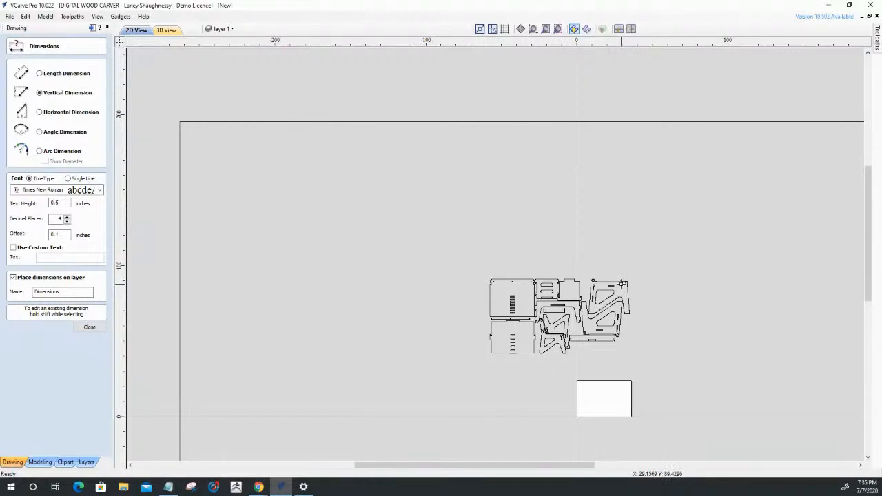
pyautogui.scroll(-4, 614, 172)
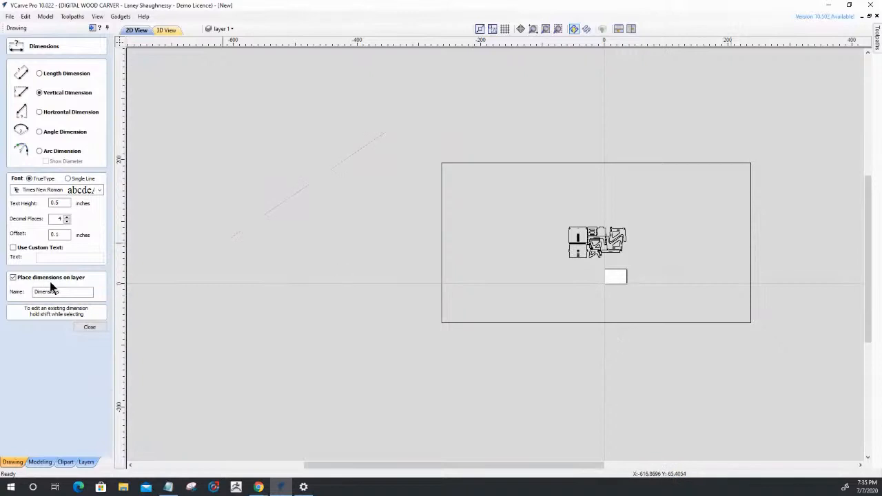
# Close the Dimensions tool, select all vectors, and calculate 15/32 as the width in Set Size with XY linked.
pyautogui.click(86, 327)
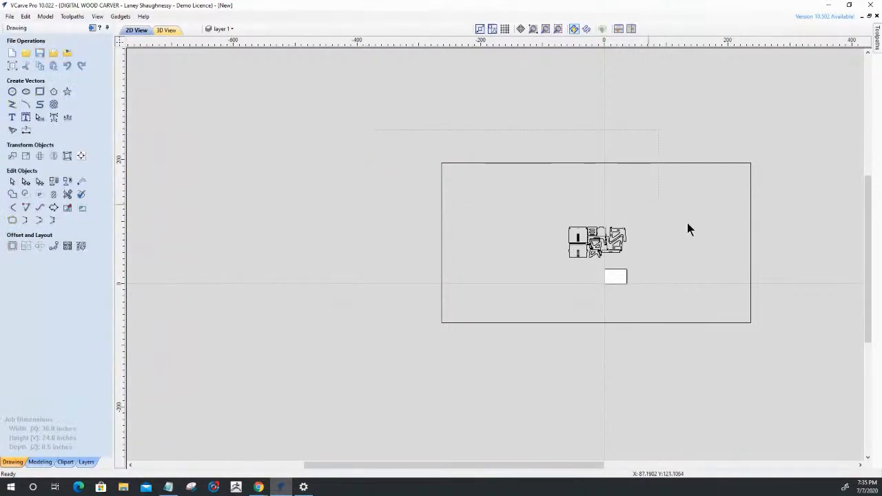
pyautogui.hotkey('ctrl', 'a')
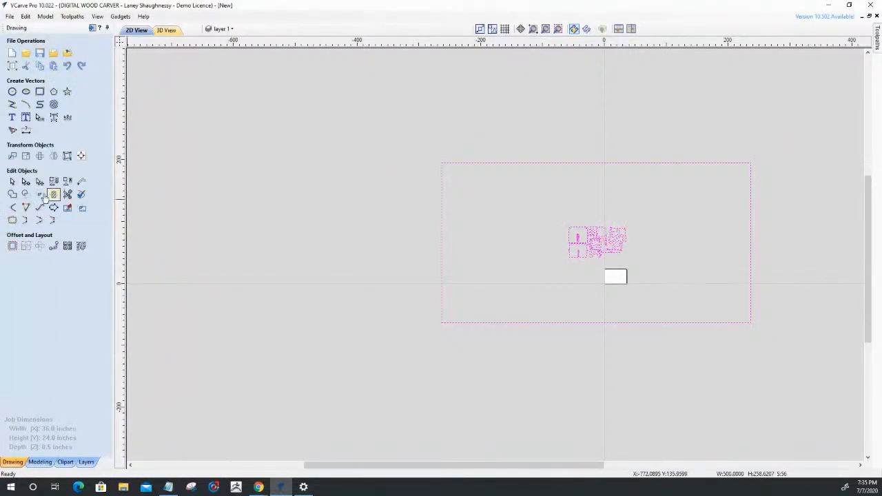
pyautogui.click(26, 157)
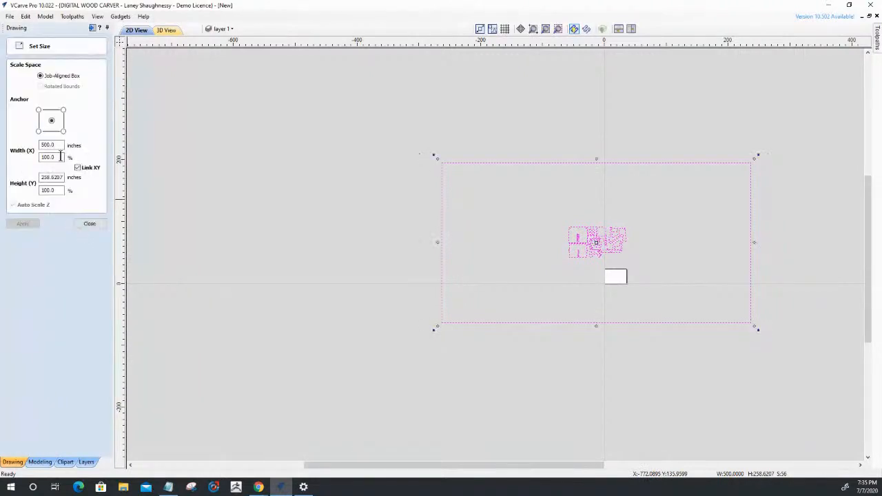
pyautogui.moveTo(56, 145); pyautogui.dragTo(19, 146)
pyautogui.write('15/32')
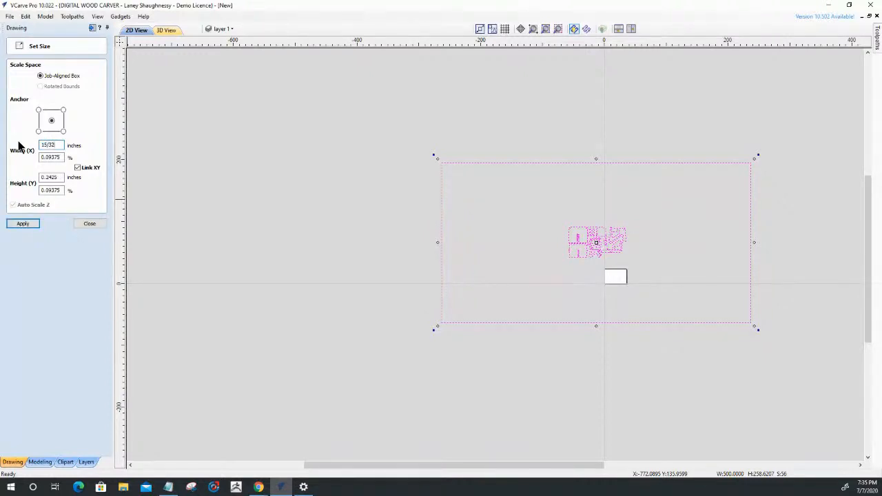
pyautogui.press('BackSpace')
pyautogui.write('2')
pyautogui.press('Return')
# Scale all selected vectors together to a width of 468.75 inches, then close Set Size.
pyautogui.write('46875')
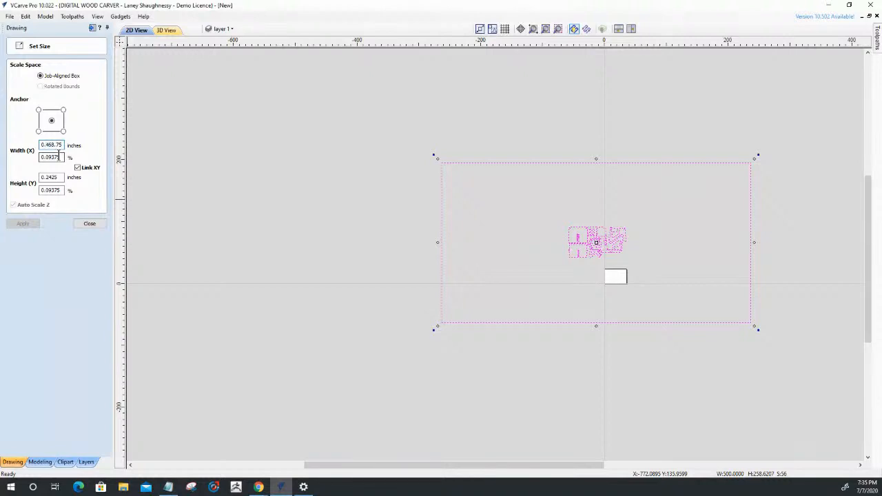
pyautogui.press('BackSpace')
pyautogui.press('BackSpace')
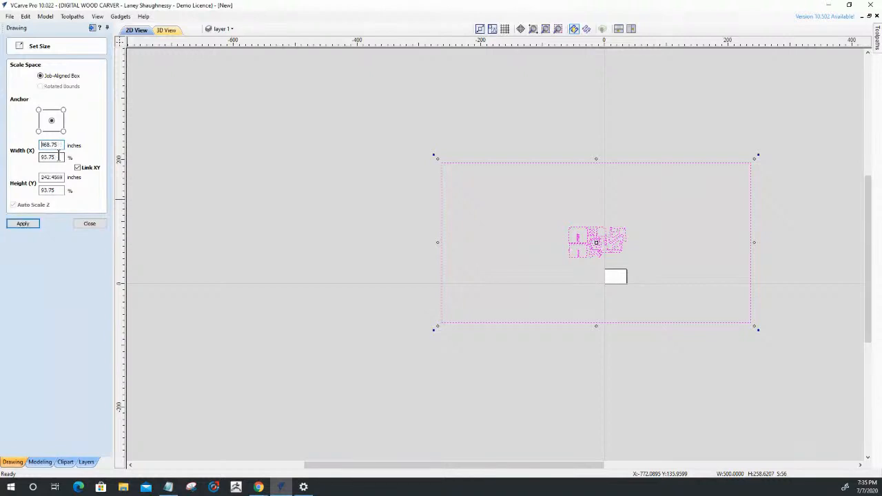
pyautogui.click(22, 224)
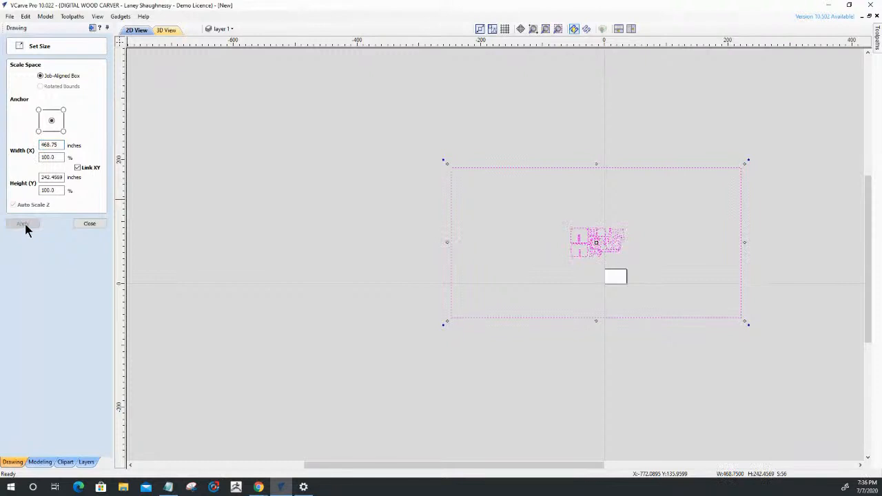
pyautogui.click(91, 226)
# Clear the selection and set the Dimensions tool to five decimal places.
pyautogui.scroll(2, 615, 245)
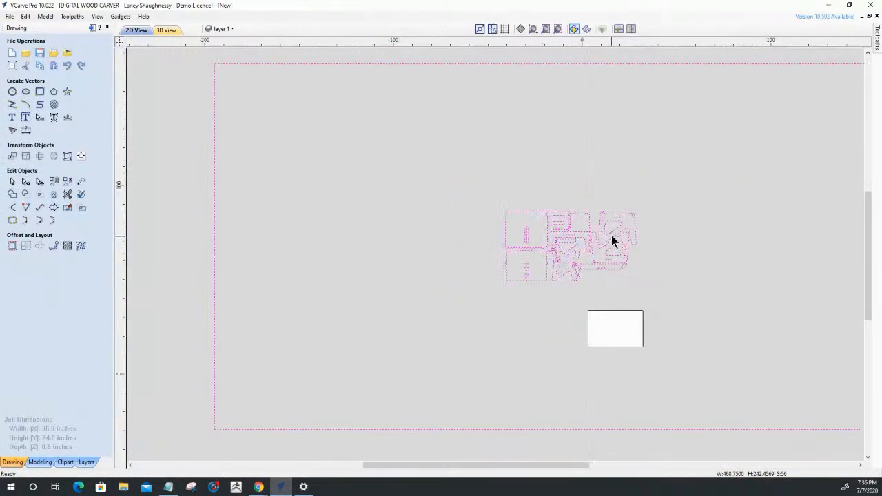
pyautogui.scroll(5, 611, 238)
pyautogui.click(747, 297)
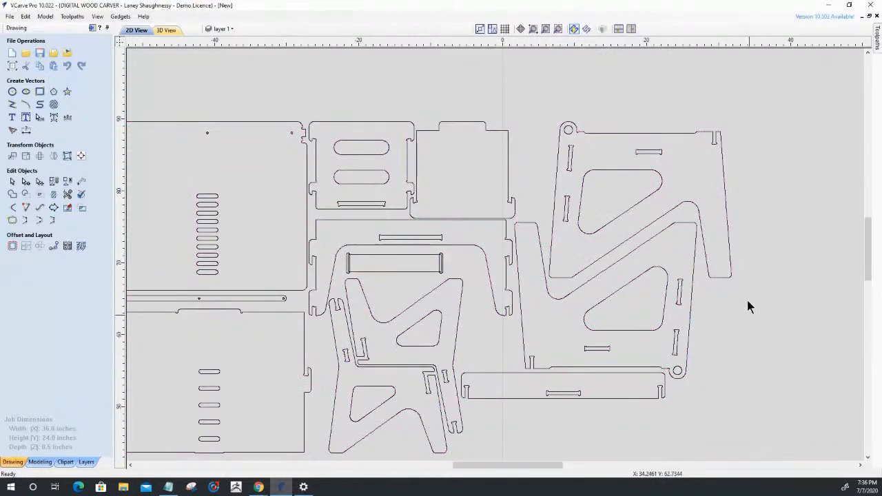
pyautogui.scroll(4, 738, 109)
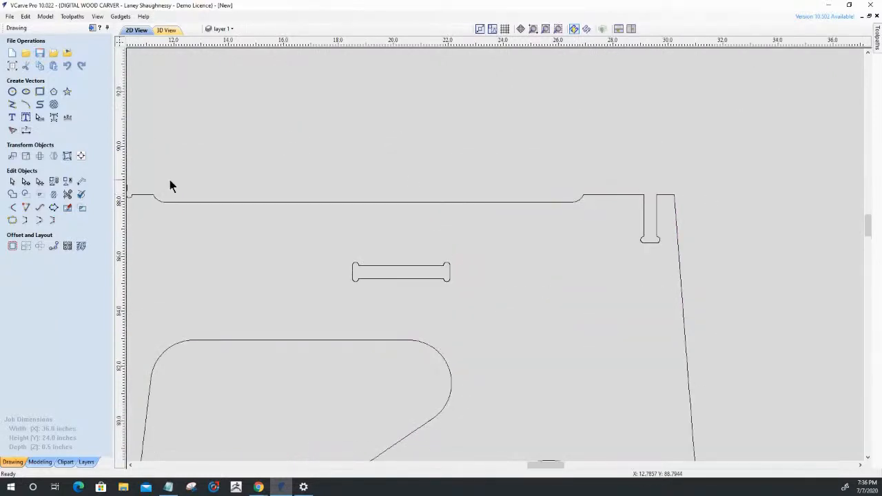
pyautogui.click(28, 131)
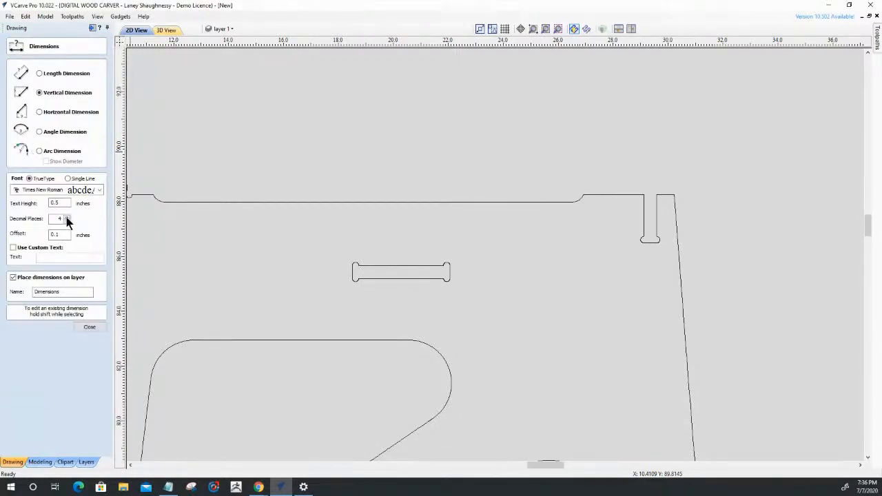
pyautogui.click(67, 220)
# Measure the open notch's width near the side part's upper right corner with a Horizontal Dimension, then delete that dimension.
pyautogui.scroll(4, 684, 220)
pyautogui.scroll(1, 616, 209)
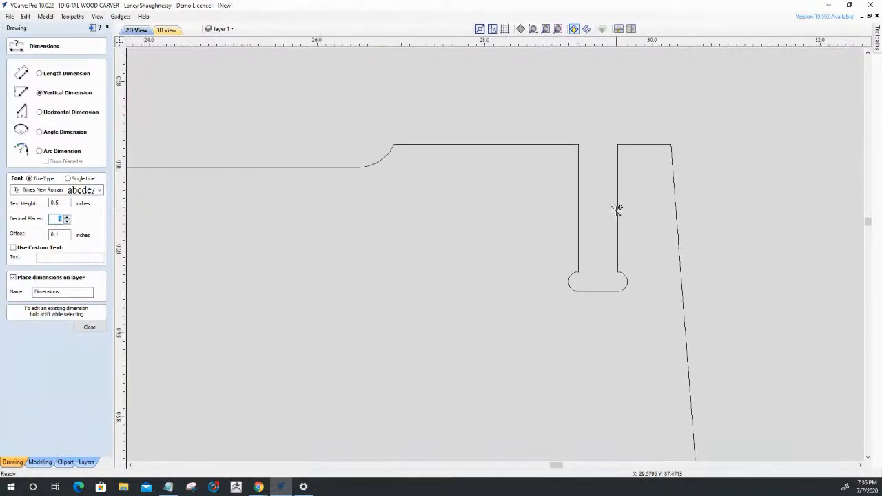
pyautogui.click(40, 111)
pyautogui.click(617, 205)
pyautogui.click(478, 234)
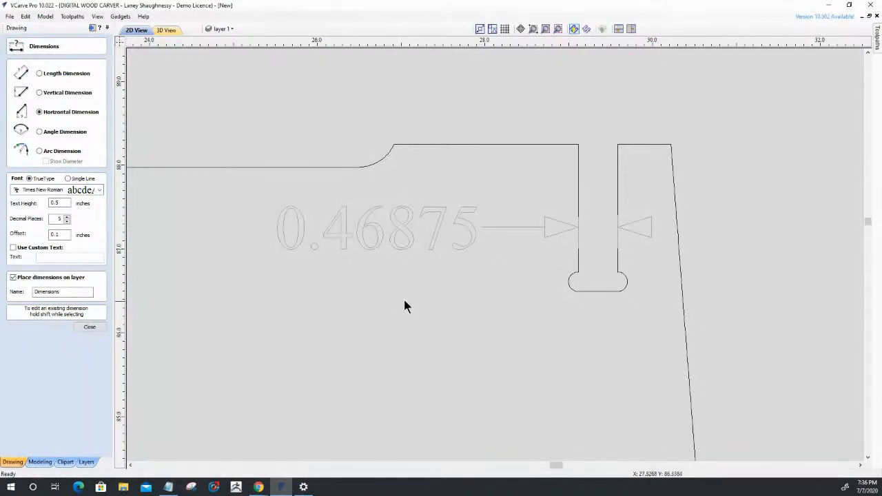
pyautogui.click(90, 328)
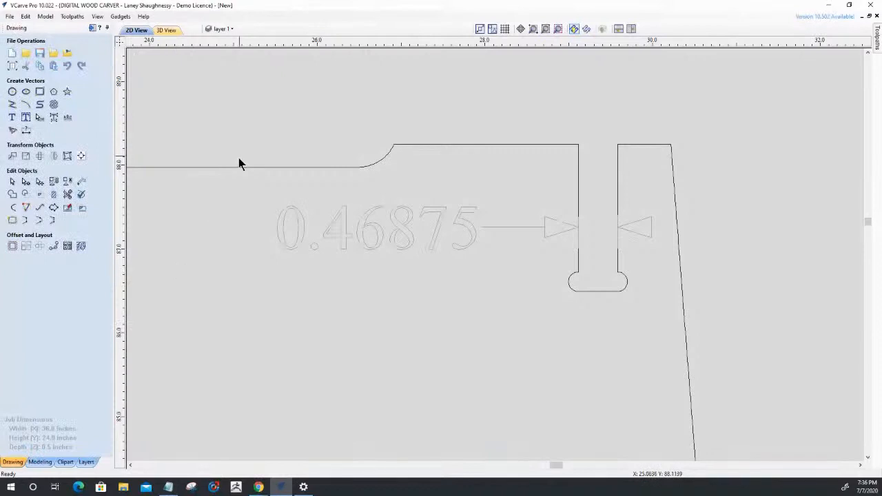
pyautogui.click(404, 248)
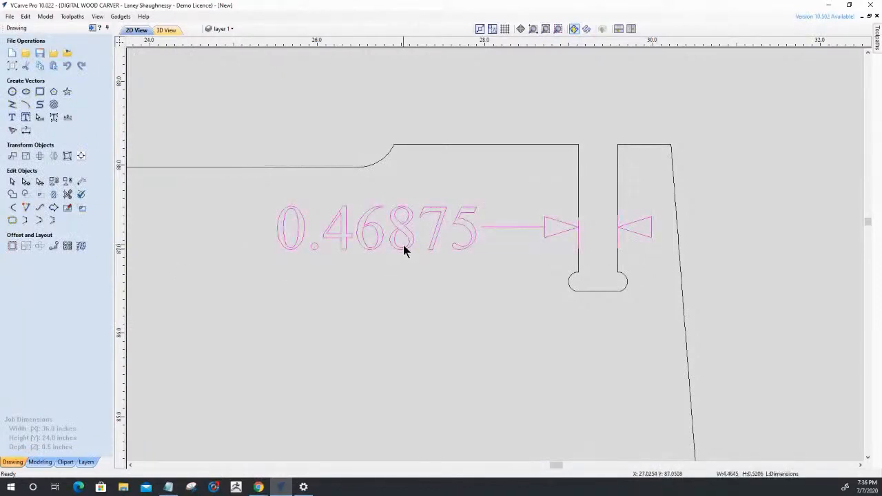
pyautogui.press('Delete')
# Examine the rounded corner reliefs at the end of the side part's slanted slot and open the Fillet tool.
pyautogui.scroll(-5, 735, 193)
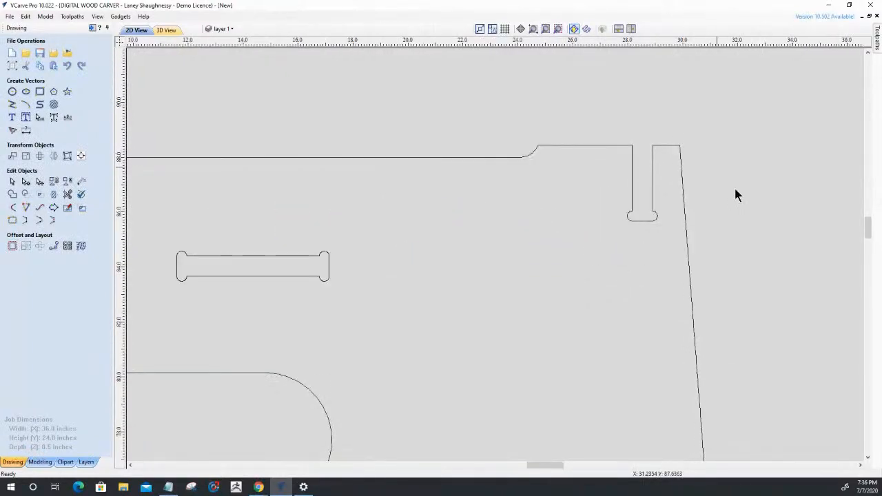
pyautogui.scroll(-4, 743, 211)
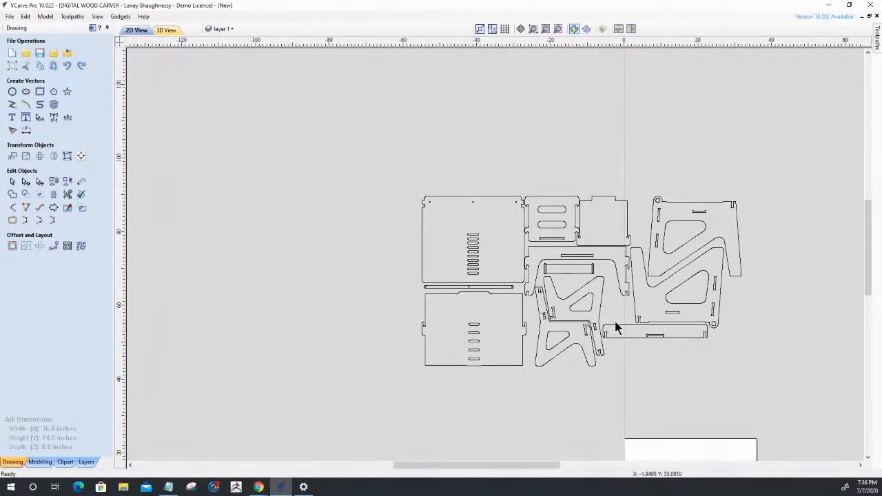
pyautogui.scroll(8, 689, 195)
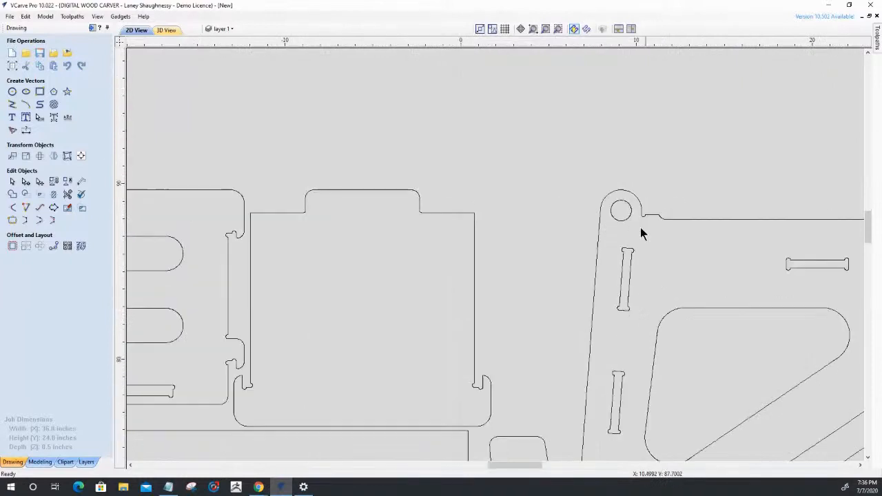
pyautogui.scroll(4, 619, 269)
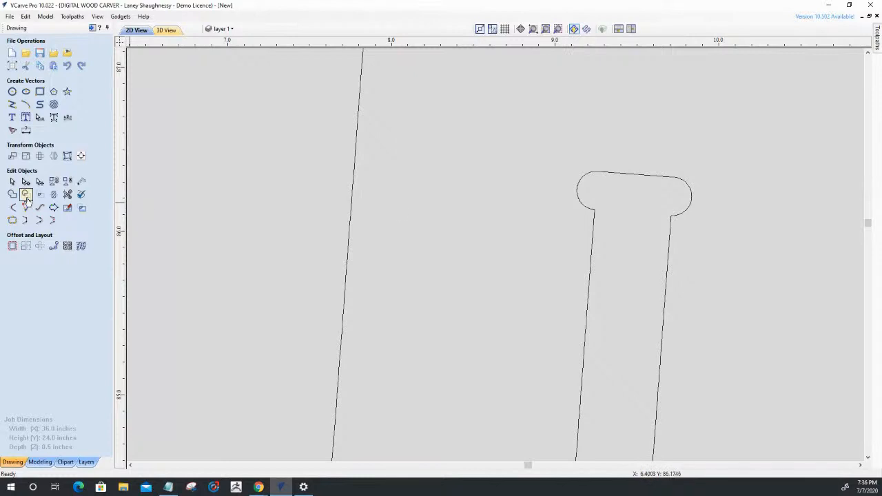
pyautogui.click(12, 208)
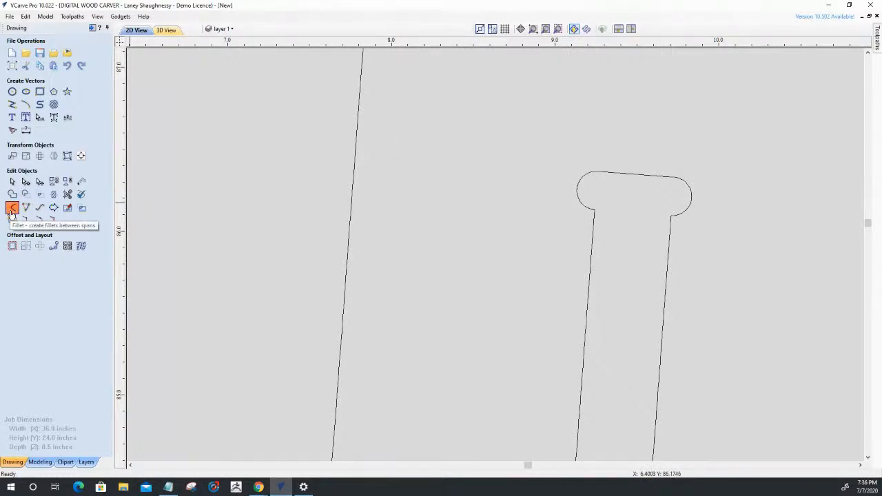
pyautogui.scroll(-10, 486, 307)
pyautogui.scroll(-5, 521, 271)
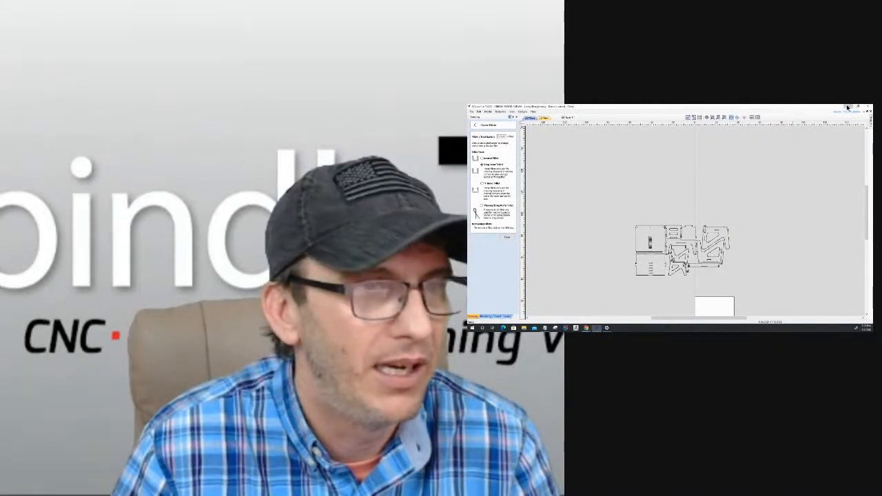
# Enlarge the desktop display through the Windows display settings and switch back to VCarve Pro.
pyautogui.click(848, 108)
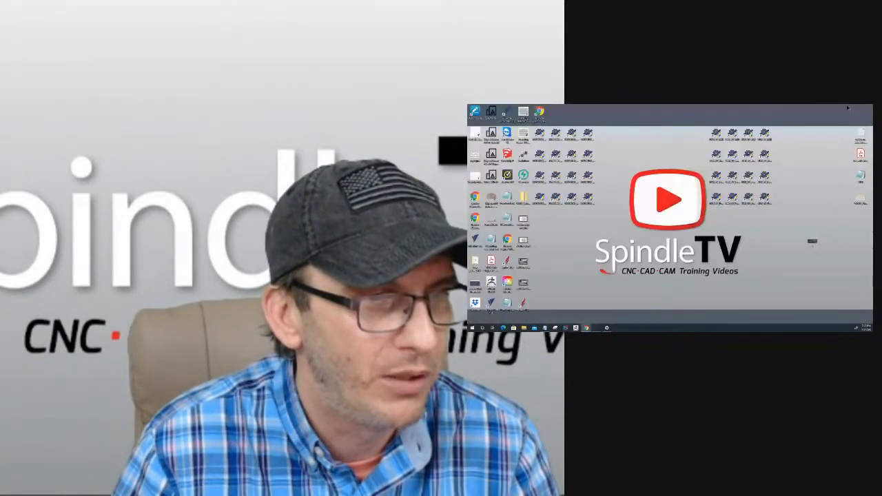
pyautogui.rightClick(732, 242)
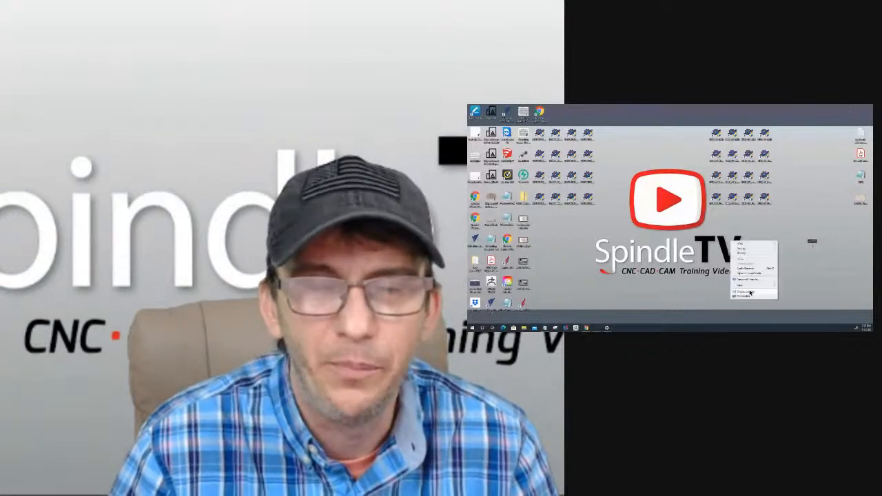
pyautogui.click(751, 293)
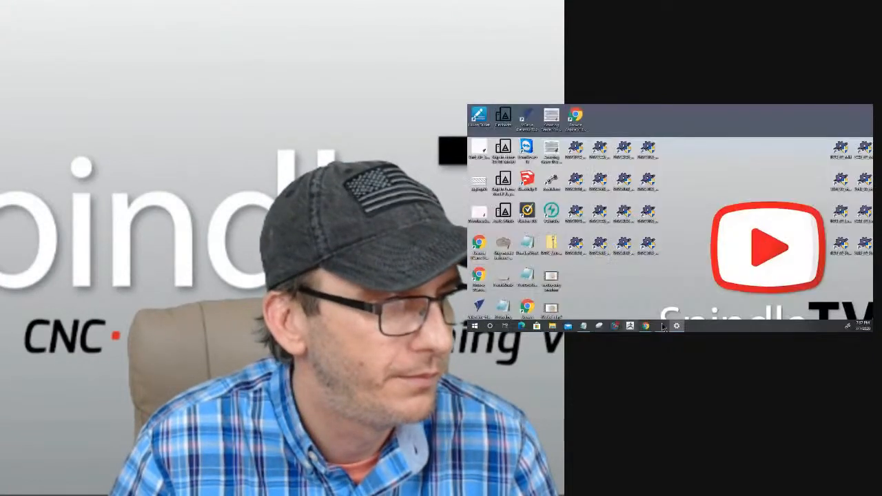
pyautogui.moveTo(597, 328)
pyautogui.click(663, 329)
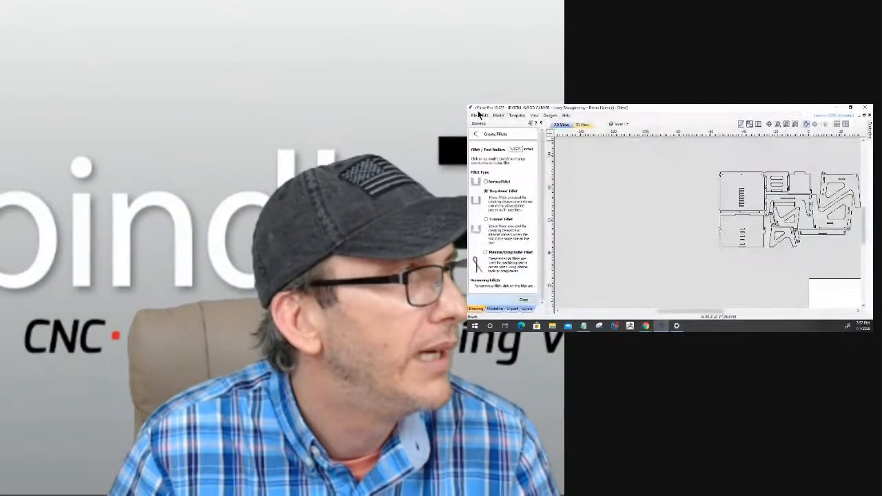
# Save the drawing as a VCarve file named Vector_Class in the Downloads folder.
pyautogui.click(474, 116)
pyautogui.click(481, 153)
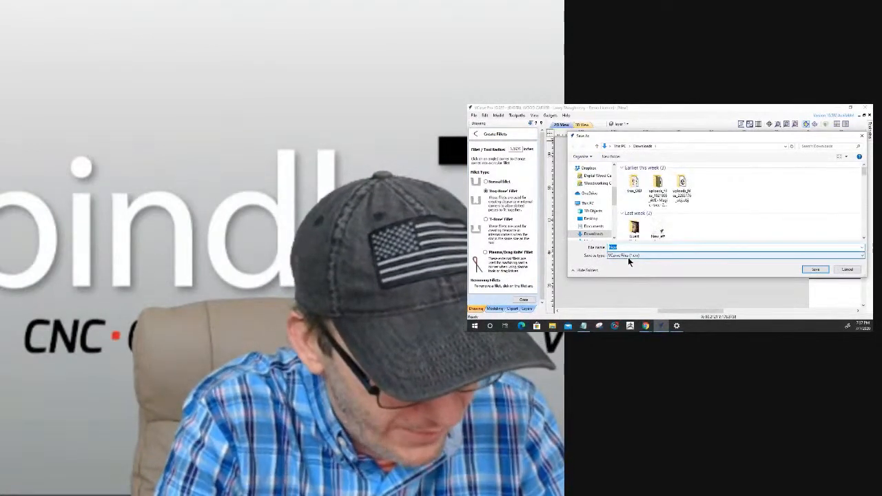
pyautogui.write('Vector')
pyautogui.write('_Class')
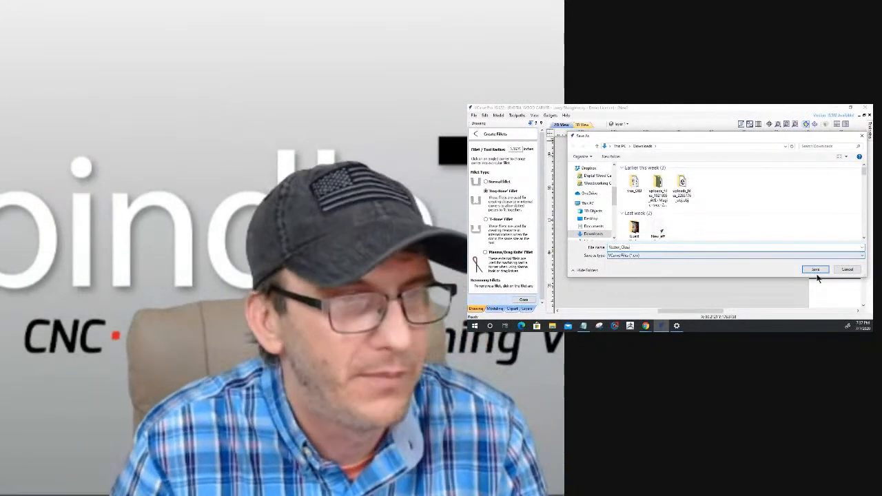
pyautogui.click(815, 268)
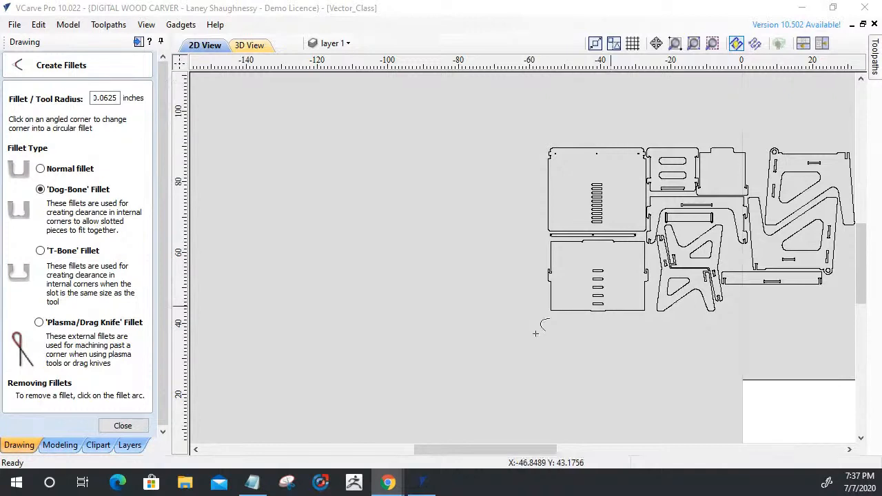
# Bring the whole part layout into view and review the Create Fillets options, leaving the tool closed.
pyautogui.click(121, 426)
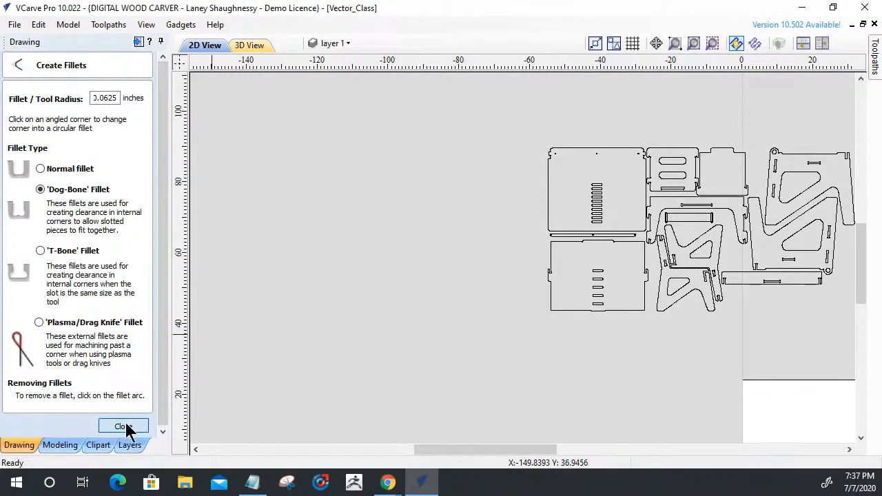
pyautogui.scroll(1, 502, 231)
pyautogui.scroll(-4, 503, 231)
pyautogui.scroll(3, 661, 129)
pyautogui.scroll(-2, 658, 133)
pyautogui.scroll(2, 641, 336)
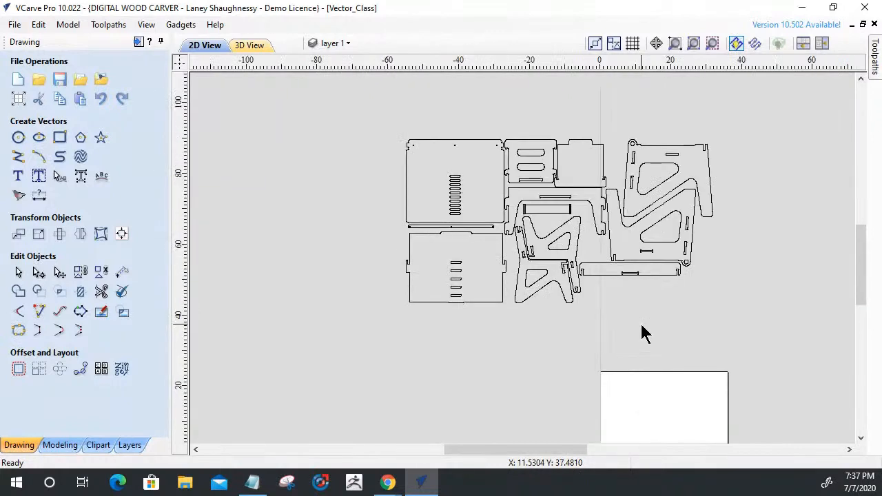
pyautogui.click(19, 311)
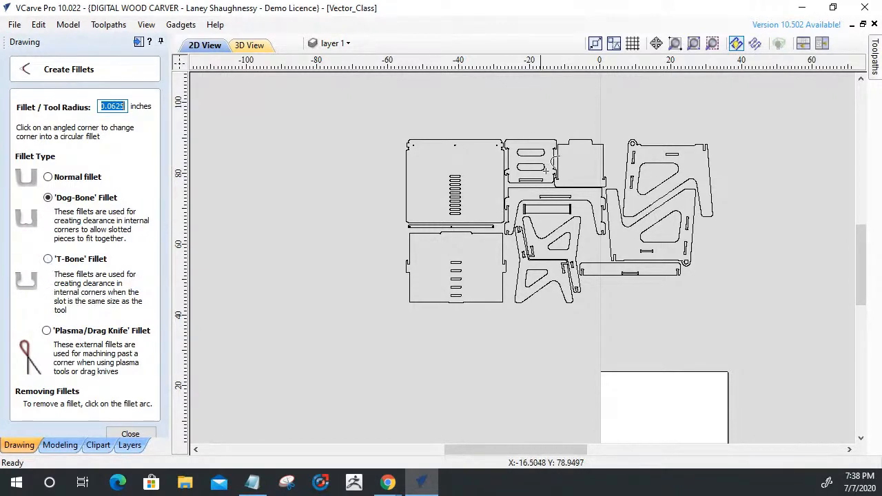
pyautogui.click(131, 435)
# Examine the fillet shapes at the ends of the long horizontal slot in the middle part.
pyautogui.scroll(3, 579, 178)
pyautogui.scroll(2, 579, 170)
pyautogui.scroll(5, 527, 279)
pyautogui.scroll(-5, 482, 267)
pyautogui.scroll(3, 374, 258)
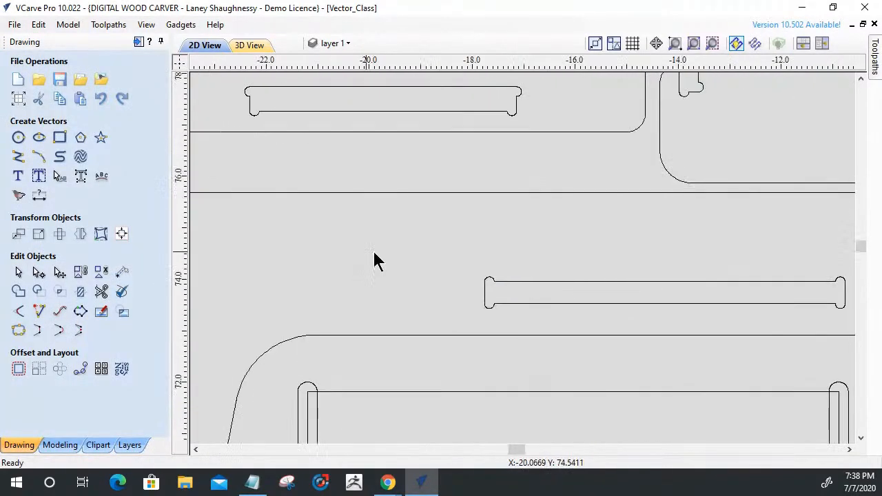
pyautogui.scroll(4, 600, 380)
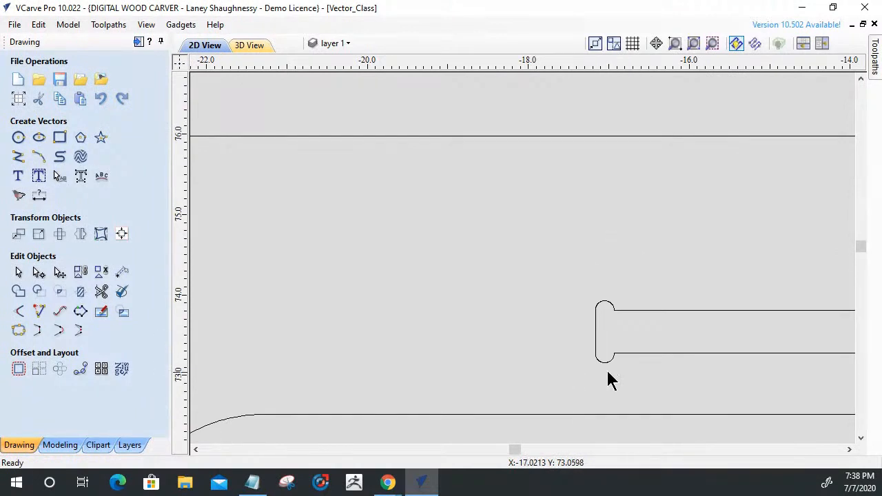
pyautogui.scroll(4, 603, 362)
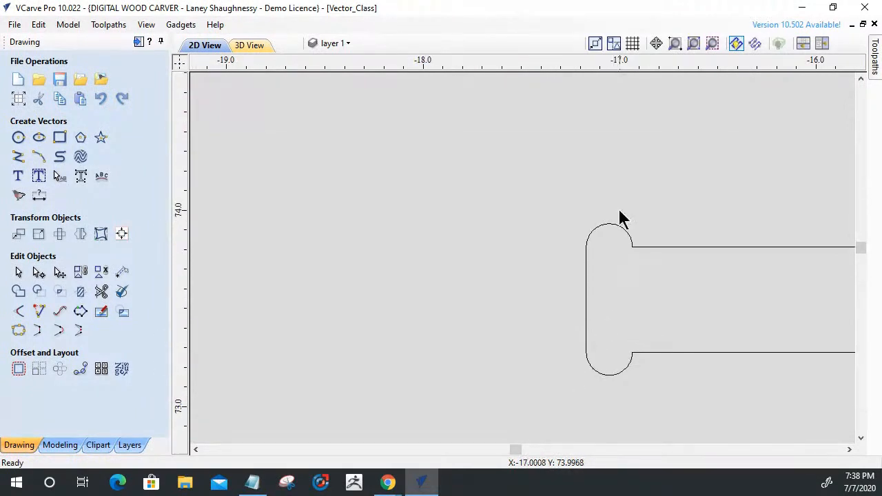
pyautogui.scroll(-10, 581, 296)
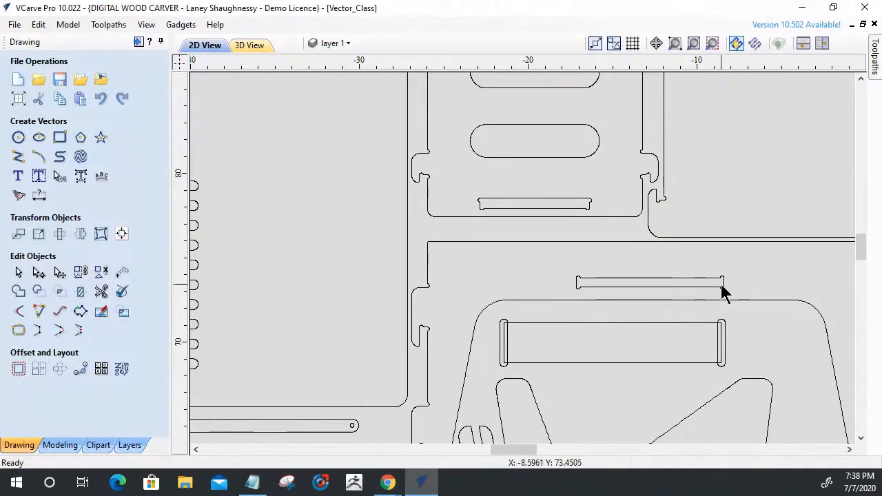
pyautogui.scroll(6, 722, 283)
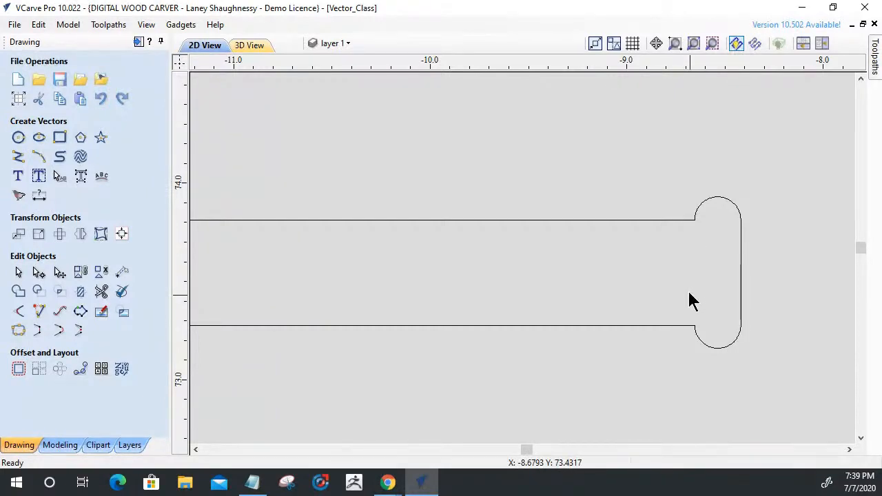
pyautogui.click(18, 370)
pyautogui.click(136, 261)
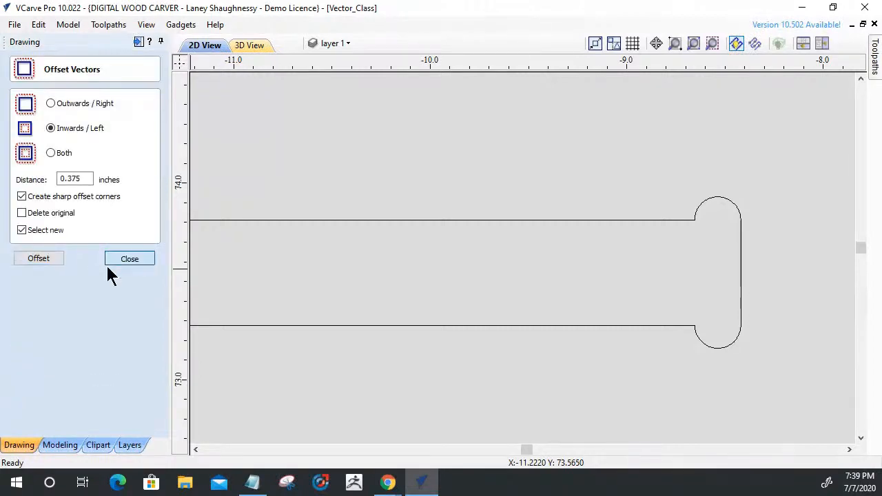
# Open the Create Fillets tool and examine the corner reliefs around the tab at the large slotted panel's upper-left corner.
pyautogui.click(17, 312)
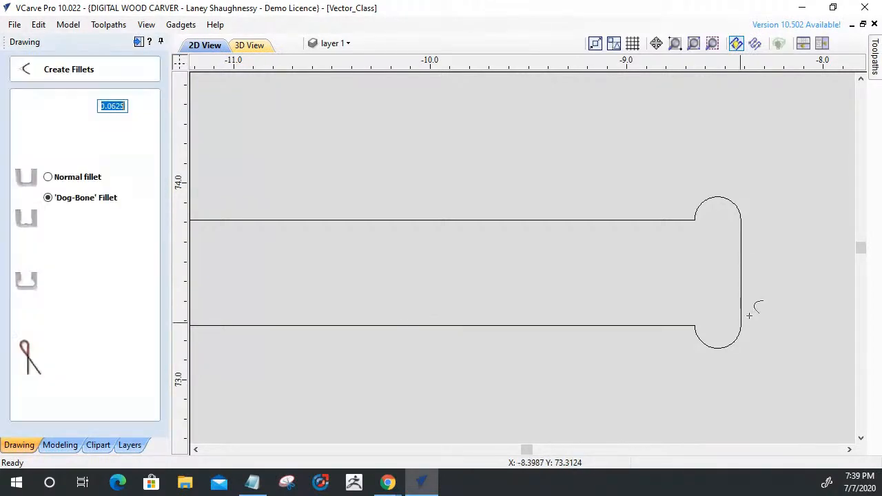
pyautogui.scroll(-6, 754, 306)
pyautogui.scroll(6, 662, 302)
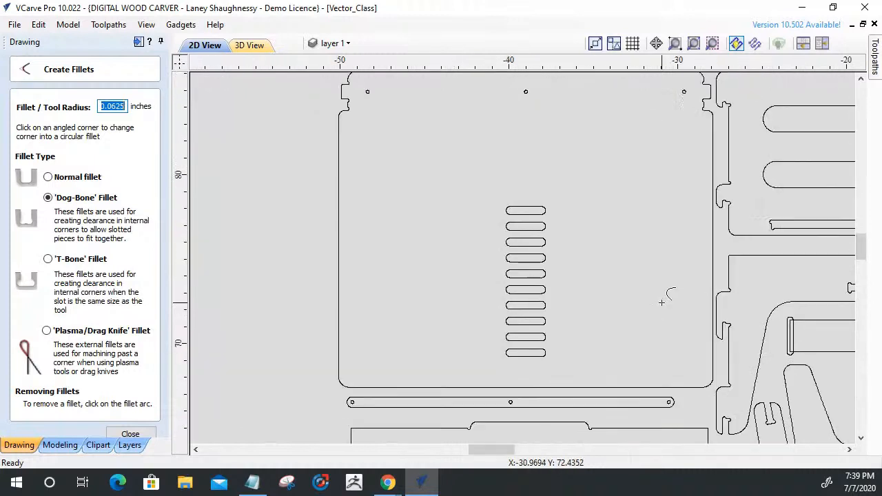
pyautogui.scroll(-4, 668, 295)
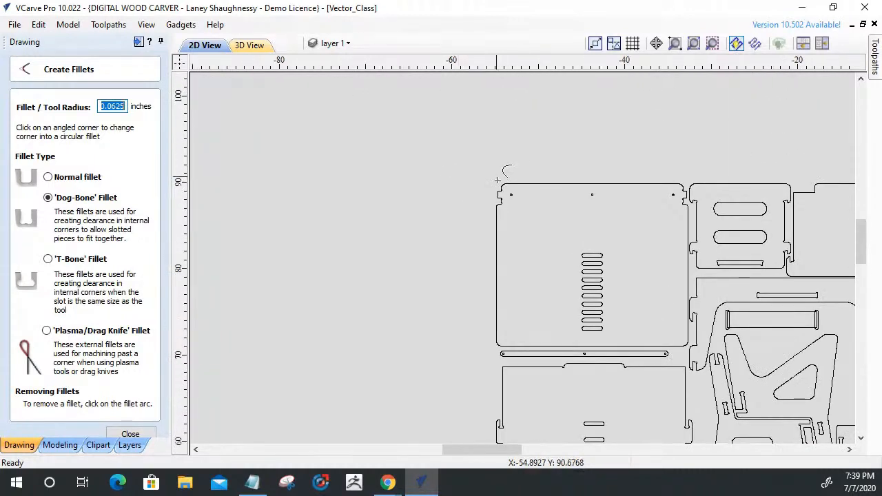
pyautogui.scroll(5, 498, 181)
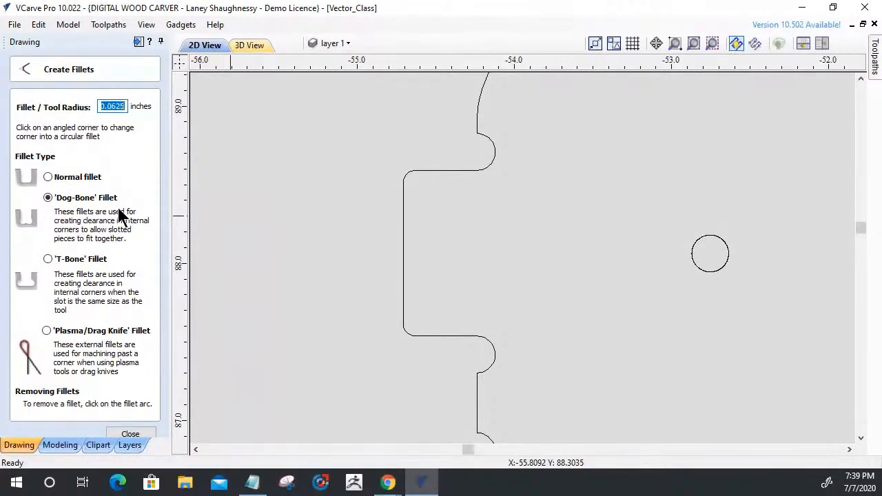
pyautogui.scroll(-2, 545, 274)
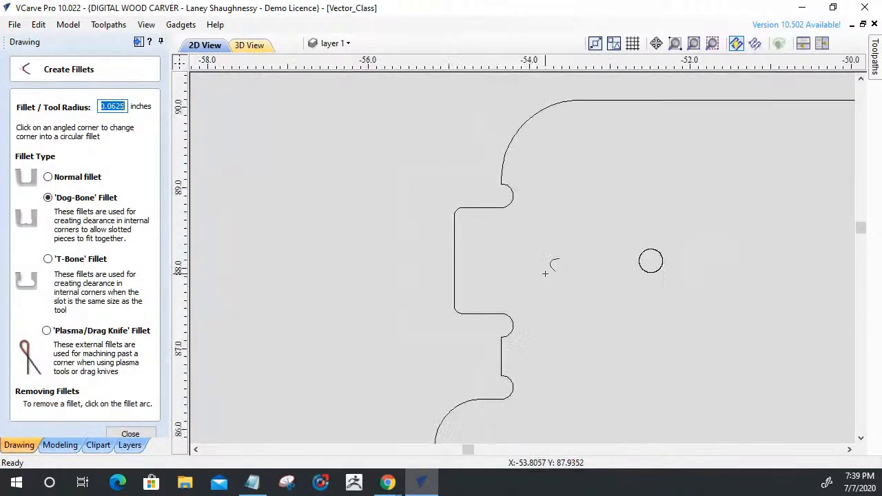
pyautogui.scroll(-12, 545, 274)
pyautogui.scroll(6, 699, 357)
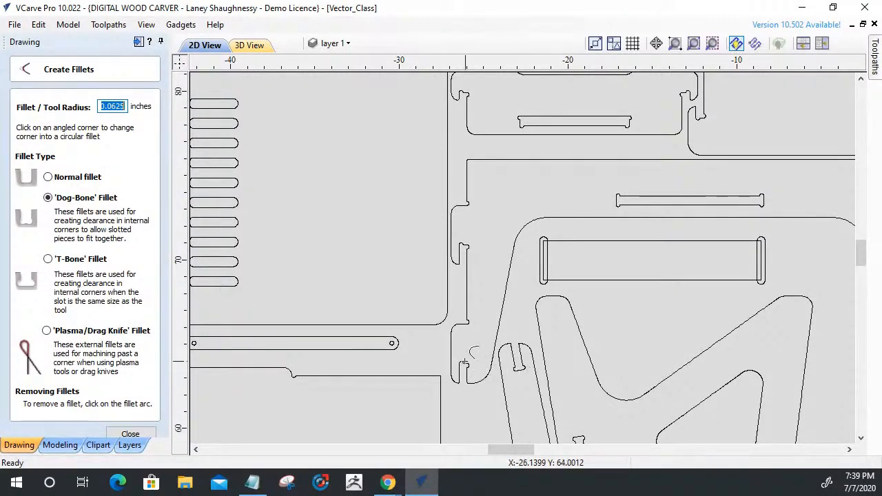
pyautogui.scroll(-3, 556, 386)
pyautogui.scroll(5, 517, 246)
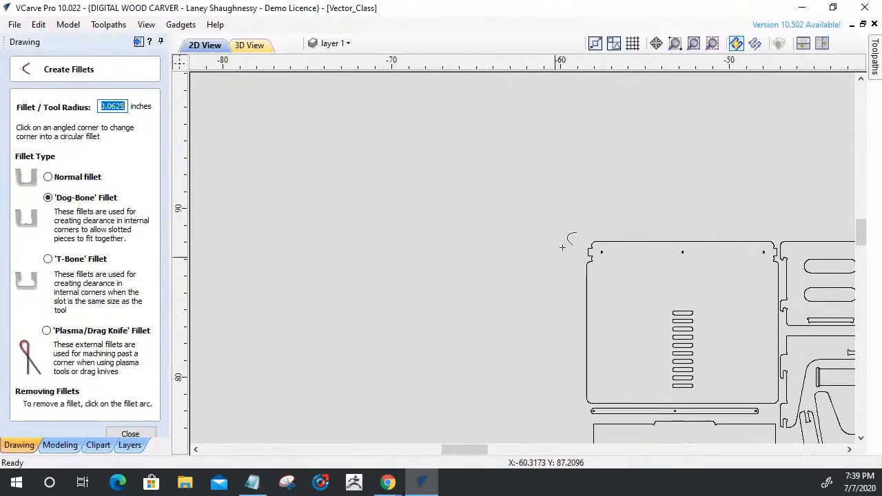
pyautogui.scroll(5, 657, 224)
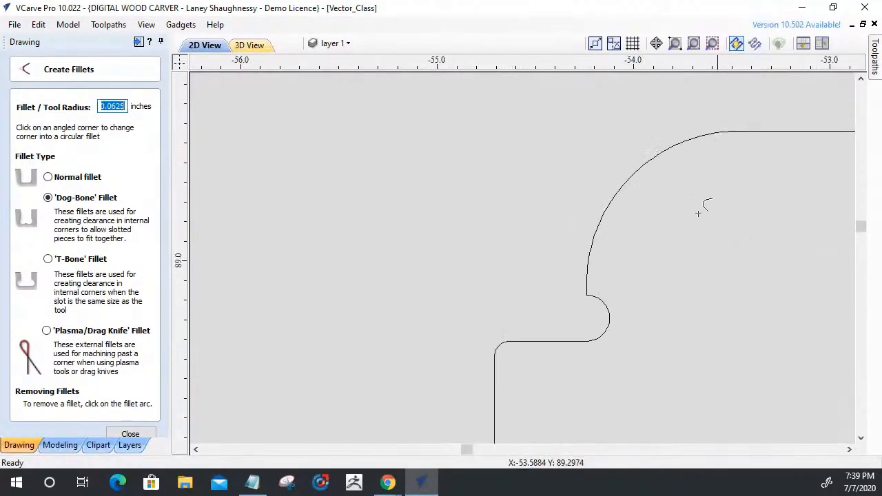
pyautogui.scroll(1, 646, 297)
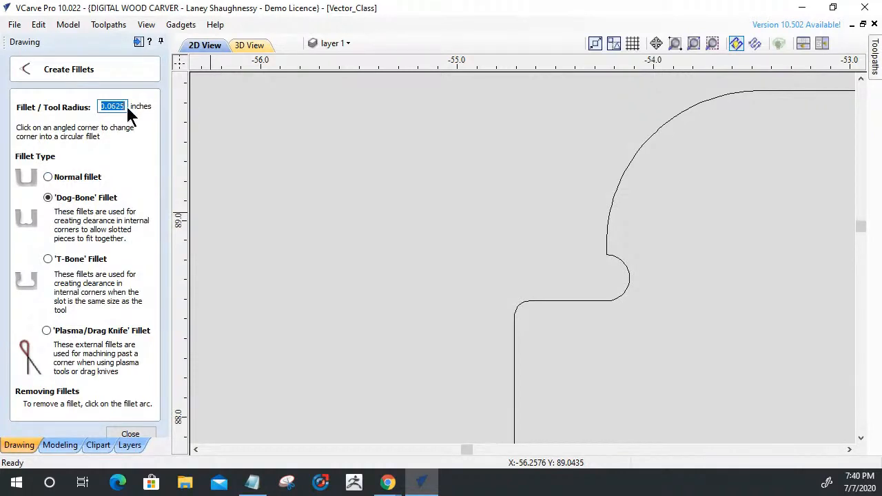
# Set the fillet tool radius to 0.125 inches with the T-Bone type and close the Create Fillets tool.
pyautogui.moveTo(125, 106); pyautogui.dragTo(76, 106)
pyautogui.write('.12')
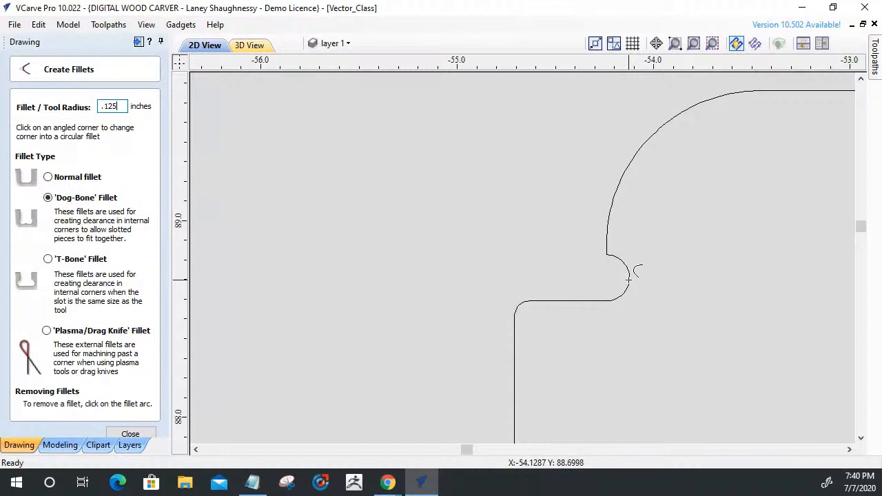
pyautogui.click(48, 258)
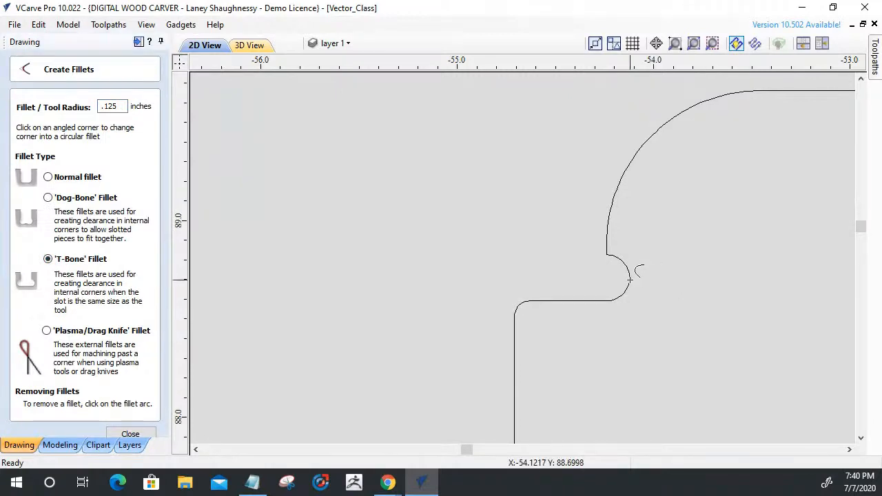
pyautogui.scroll(-3, 613, 319)
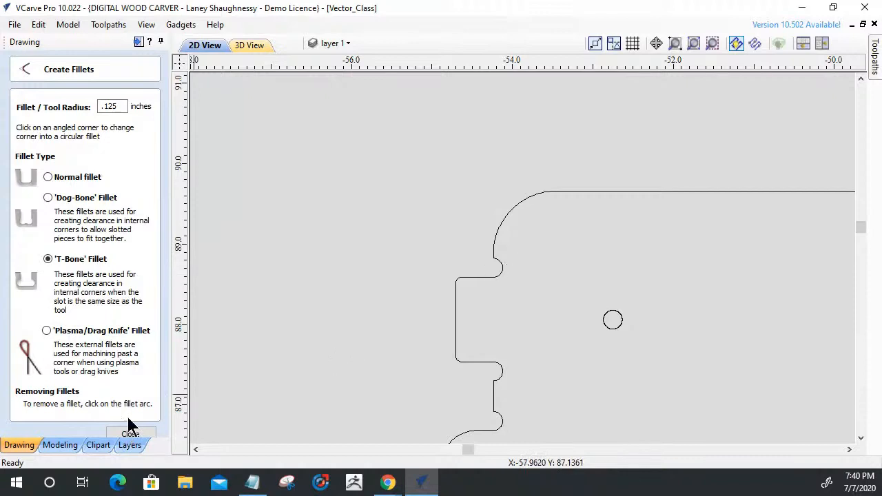
pyautogui.click(112, 430)
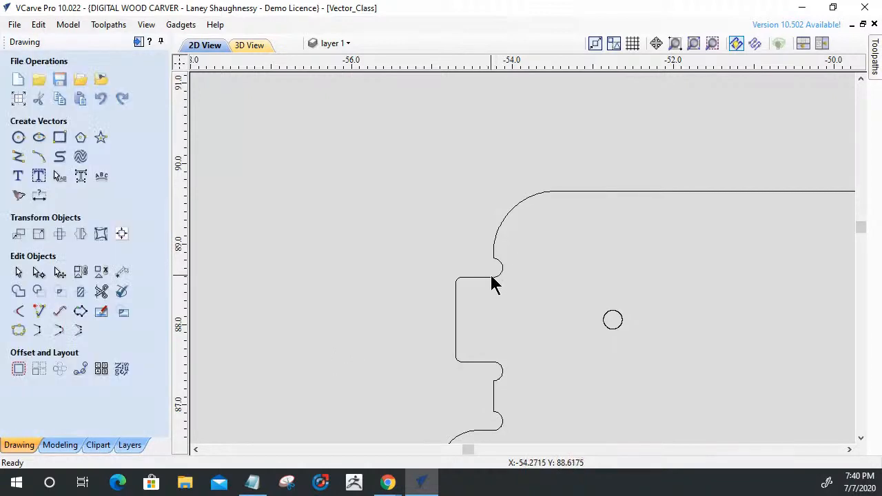
# Select the large slotted panel's outline and inspect the rounded relief above its upper-left tab.
pyautogui.click(493, 276)
pyautogui.scroll(6, 496, 275)
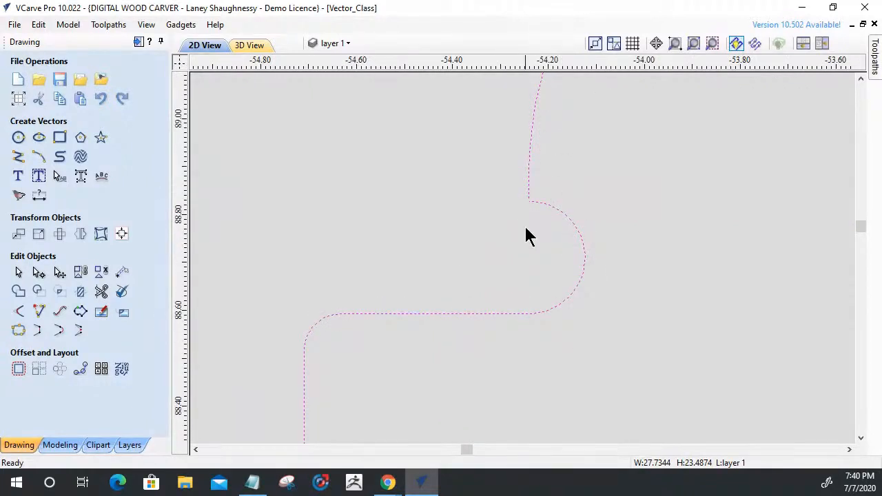
pyautogui.scroll(-2, 526, 234)
pyautogui.scroll(3, 542, 227)
pyautogui.scroll(-2, 541, 227)
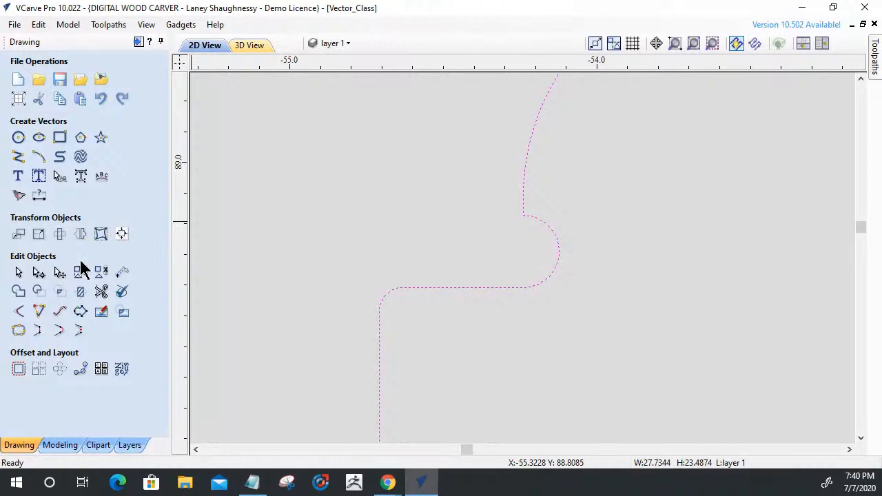
# Try the T-Bone fillet type on the relief arc above the panel's upper-left tab, and leave the Create Fillets tool.
pyautogui.click(17, 312)
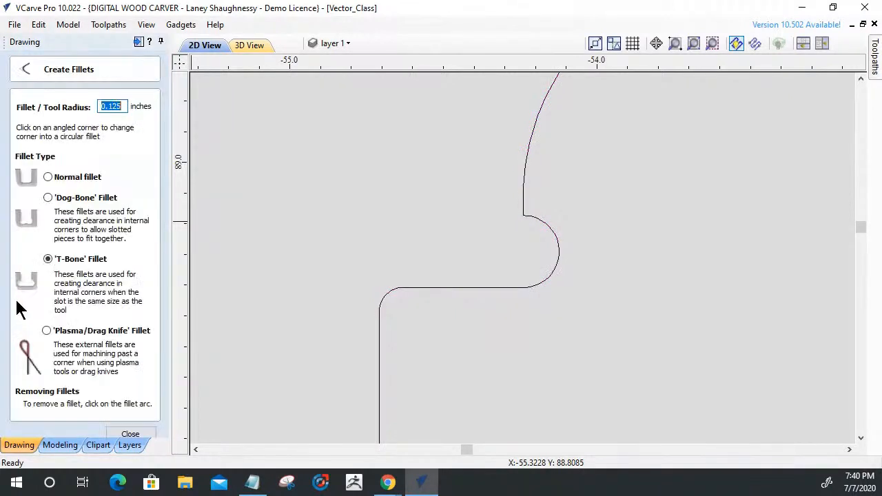
pyautogui.click(48, 259)
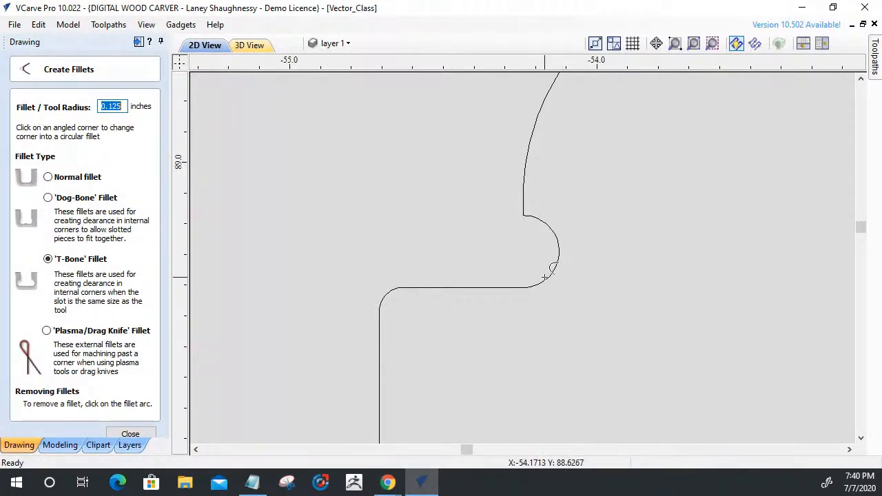
pyautogui.scroll(-2, 544, 277)
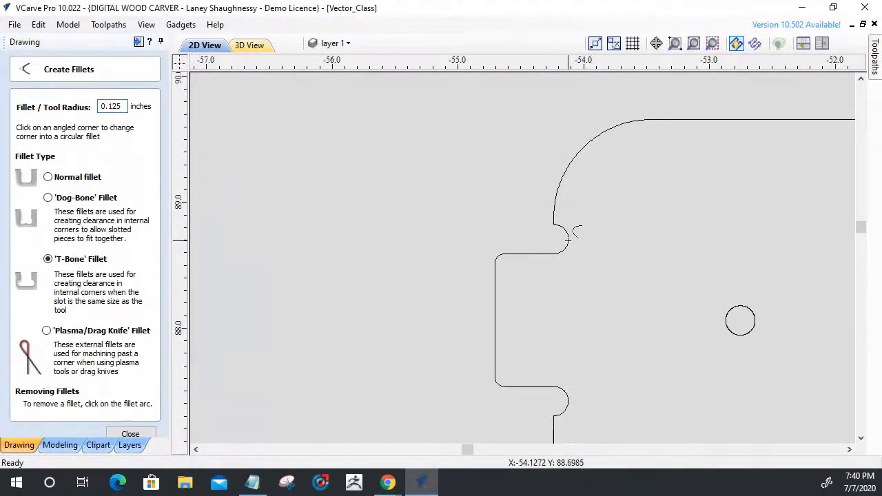
pyautogui.scroll(3, 575, 261)
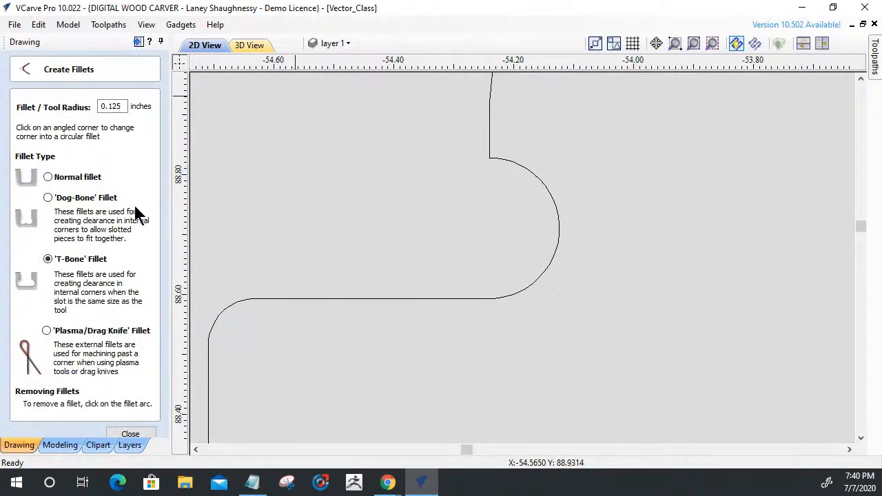
pyautogui.click(36, 25)
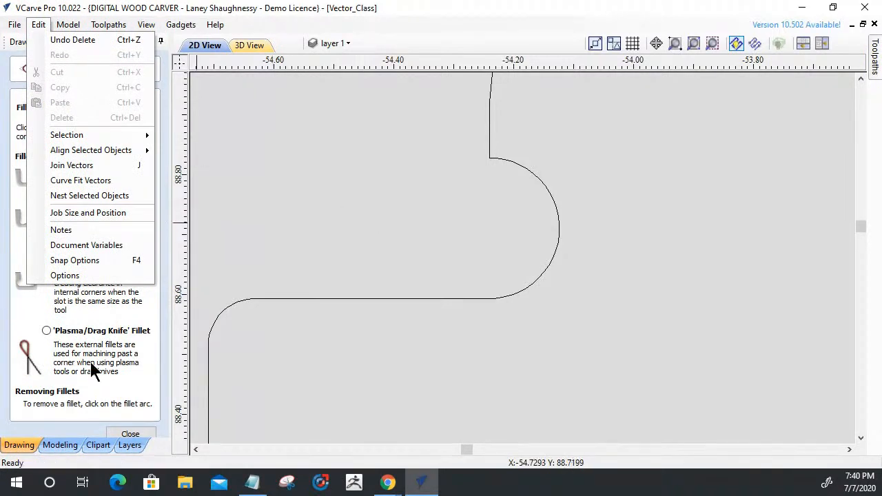
pyautogui.click(123, 432)
pyautogui.click(127, 433)
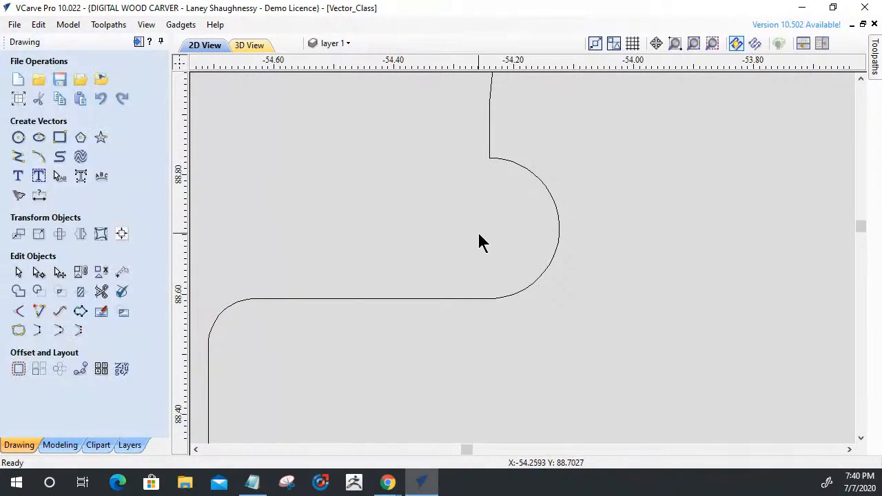
# Select the long horizontal slot in the middle part and choose the Dog-Bone fillet type in Create Fillets.
pyautogui.scroll(-3, 480, 241)
pyautogui.scroll(-8, 476, 233)
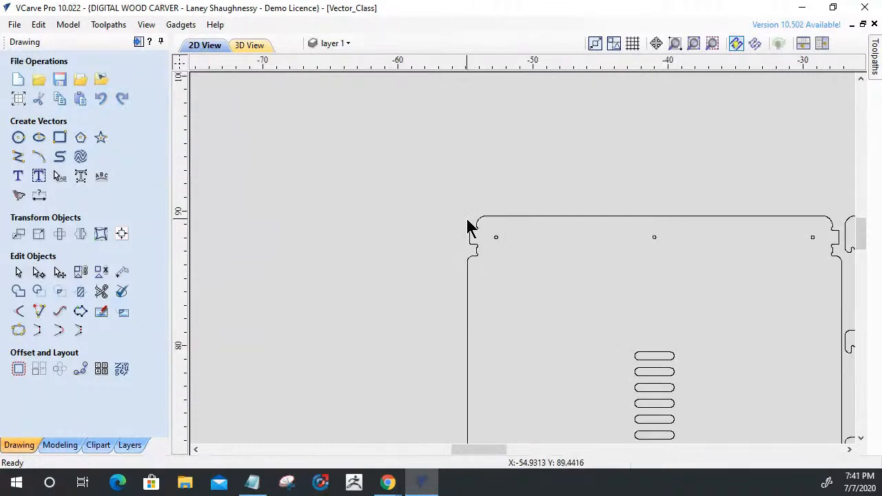
pyautogui.scroll(5, 694, 299)
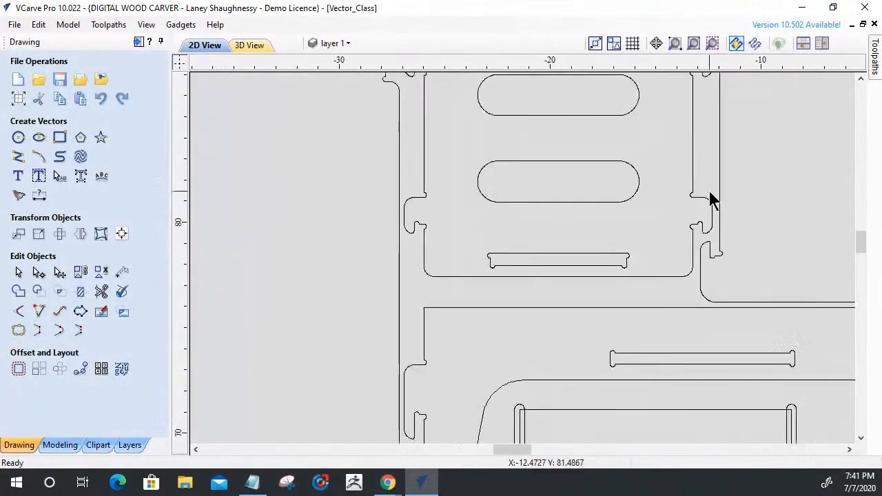
pyautogui.scroll(-2, 600, 166)
pyautogui.scroll(9, 571, 269)
pyautogui.scroll(2, 603, 250)
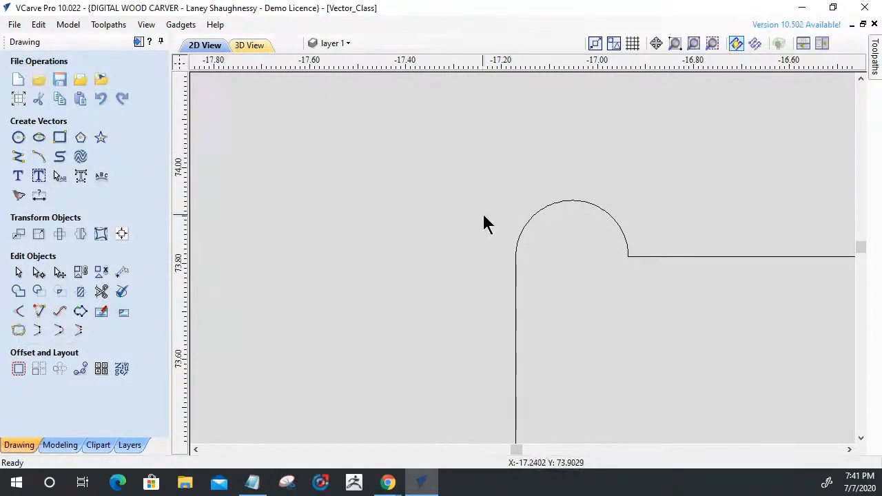
pyautogui.click(517, 251)
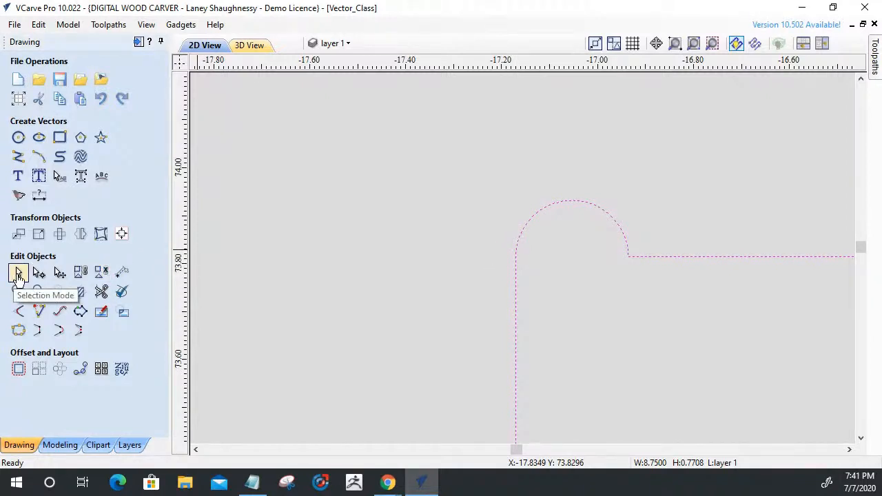
pyautogui.click(18, 315)
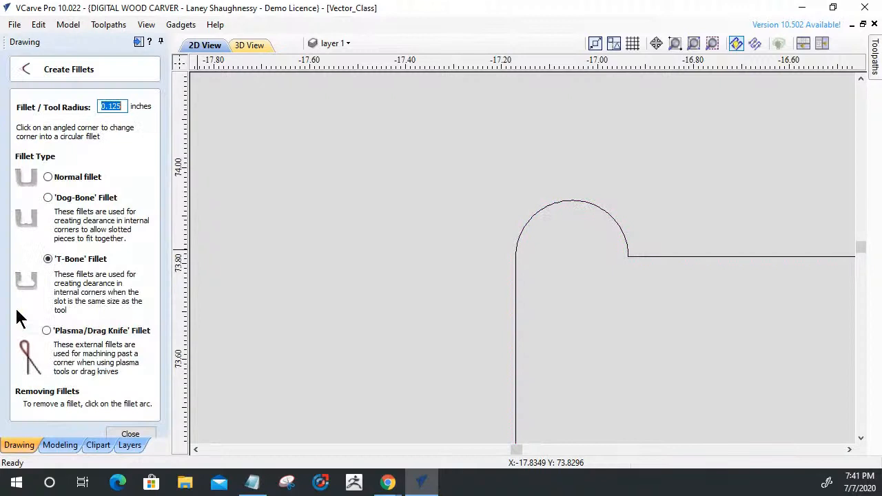
pyautogui.click(44, 196)
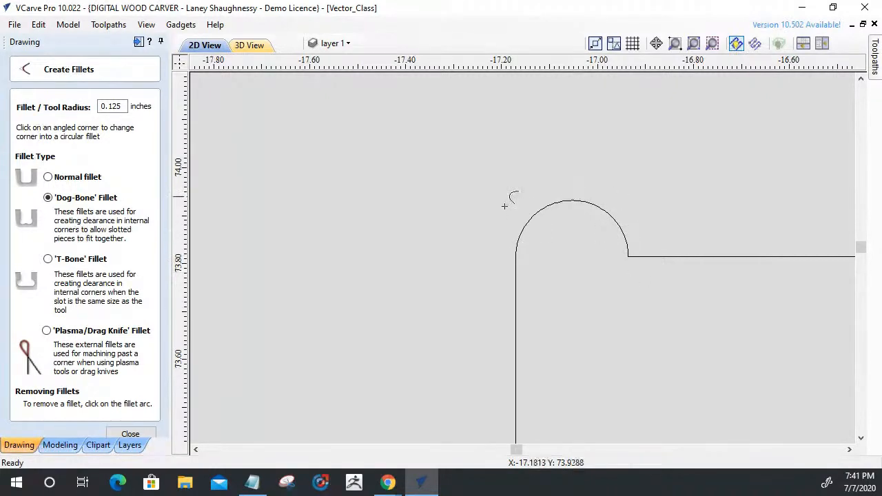
# Compare the corner fillets on the middle part's long slot, the neighbouring part's short slot and its hook-shaped joints.
pyautogui.scroll(-4, 505, 206)
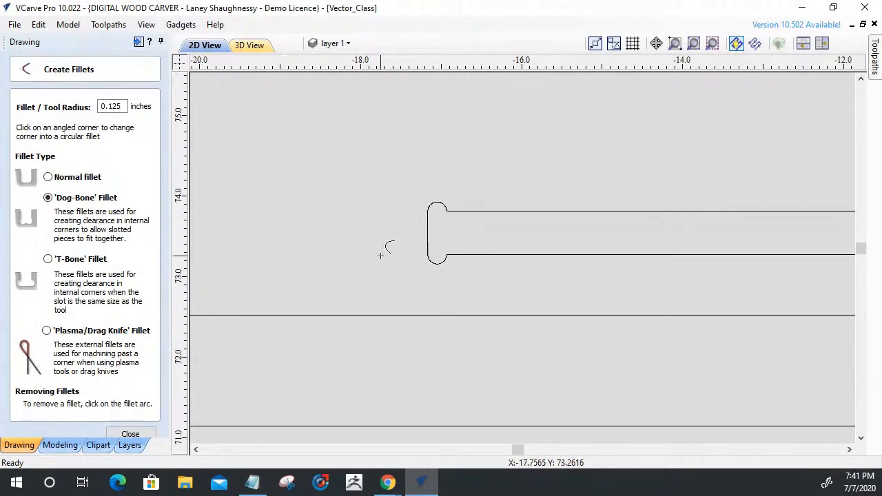
pyautogui.scroll(-2, 380, 255)
pyautogui.scroll(-2, 379, 256)
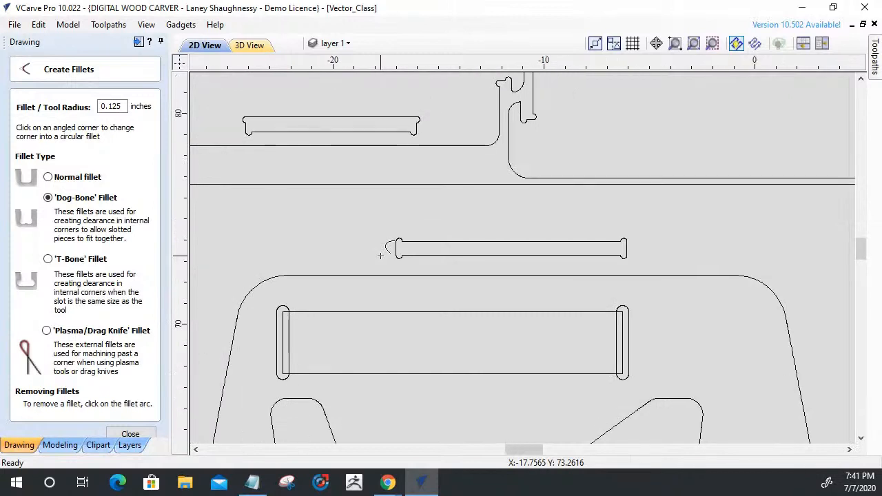
pyautogui.scroll(3, 409, 166)
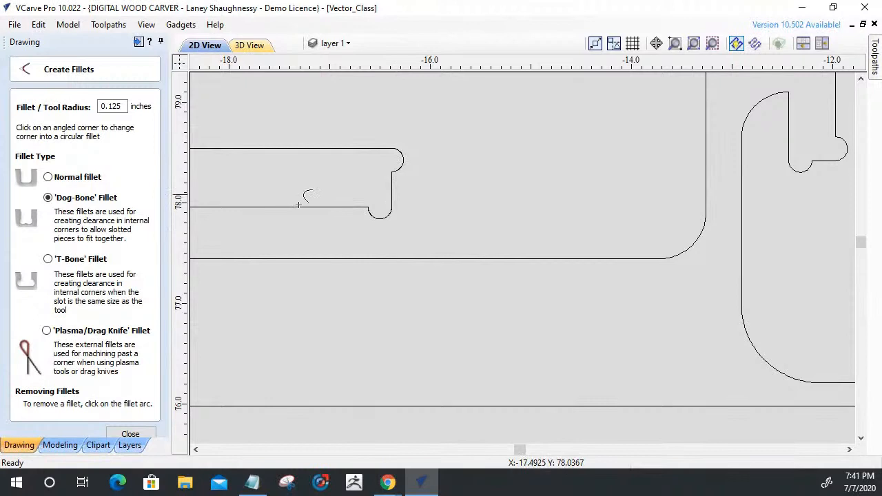
pyautogui.scroll(-9, 585, 235)
pyautogui.scroll(2, 403, 204)
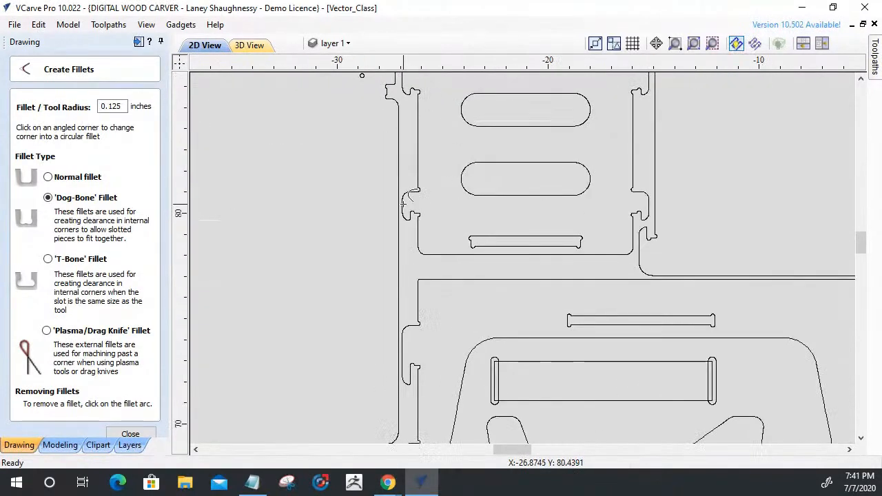
pyautogui.scroll(3, 403, 204)
pyautogui.scroll(3, 417, 235)
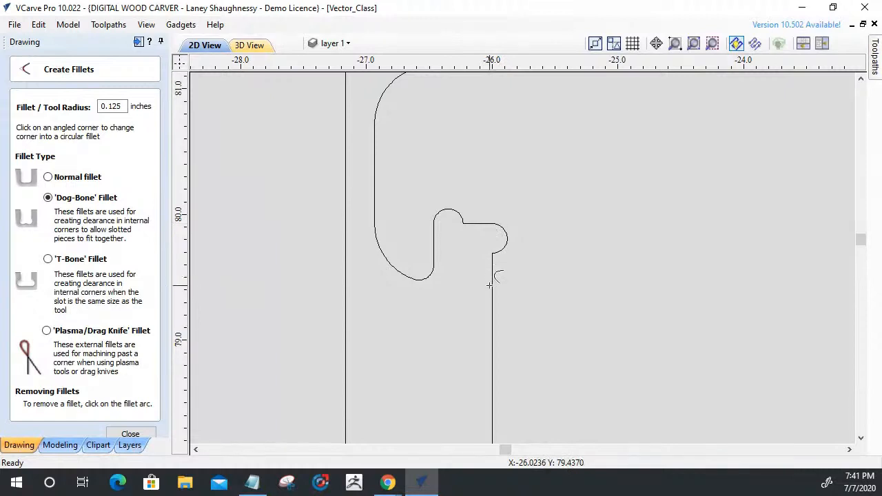
pyautogui.scroll(-8, 491, 284)
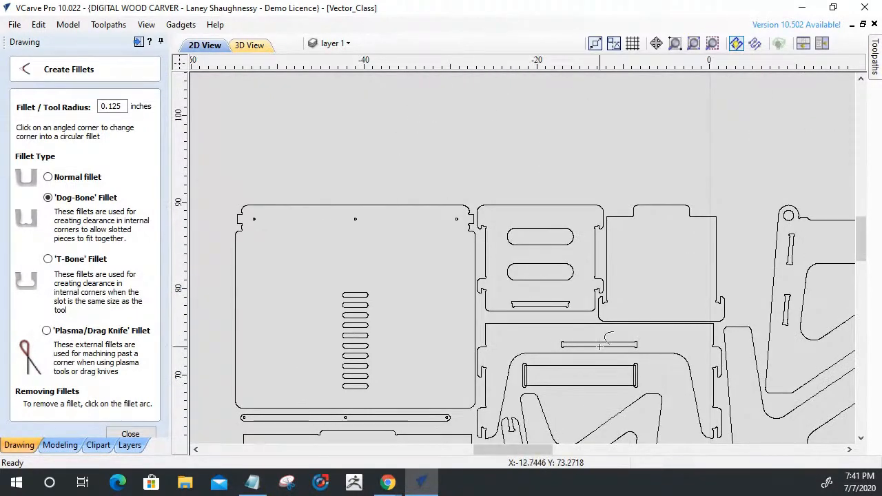
pyautogui.scroll(4, 599, 344)
pyautogui.scroll(3, 443, 347)
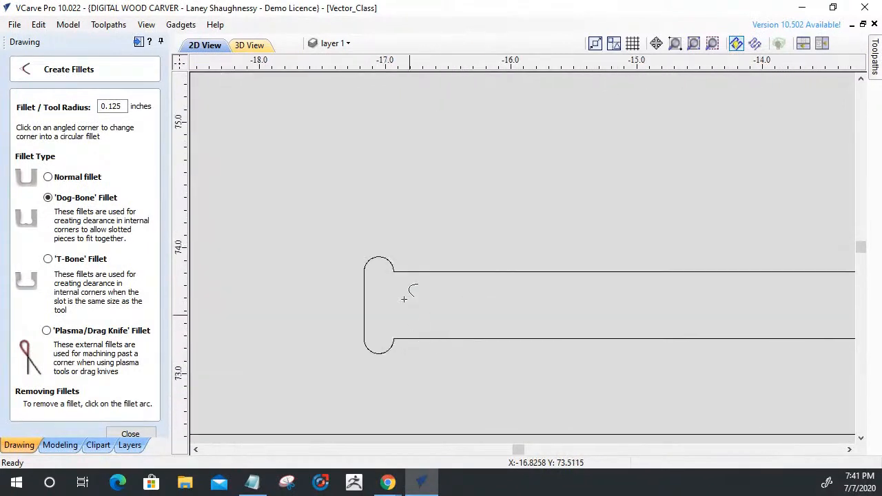
# Leave Create Fillets and measure the horizontal width of the dog-bone relief at the upper-left end of the long slot.
pyautogui.click(138, 434)
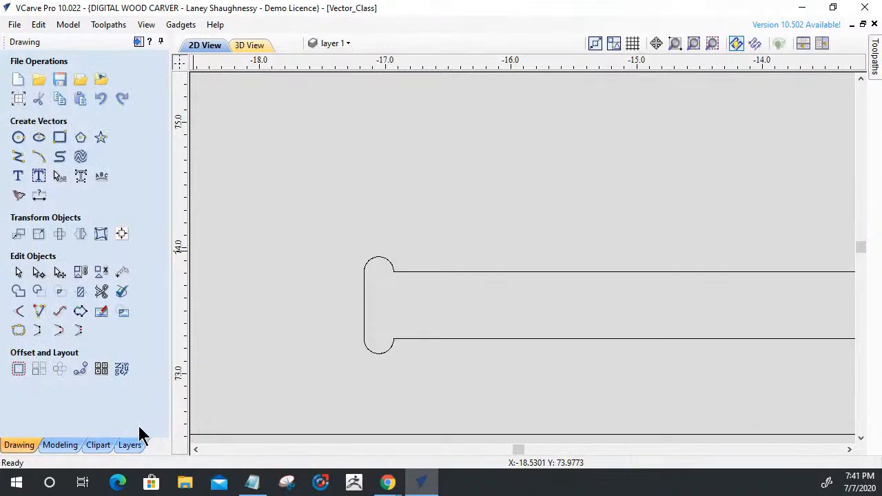
pyautogui.click(40, 197)
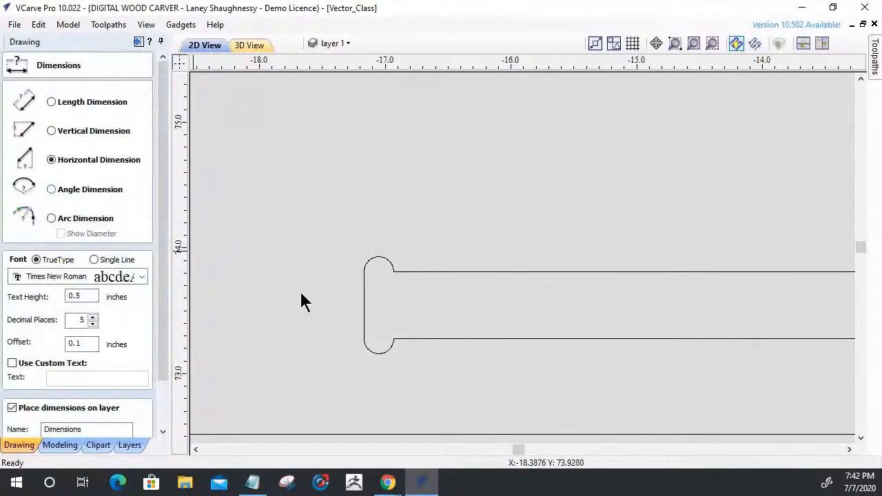
pyautogui.scroll(5, 365, 282)
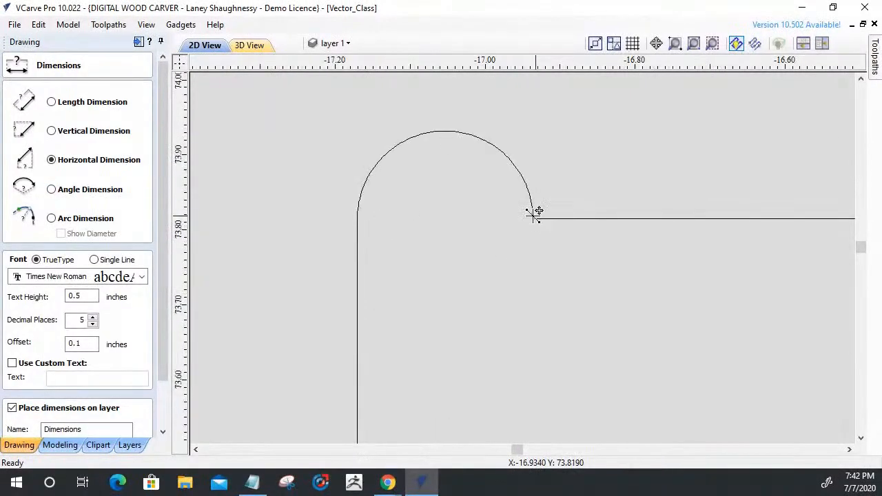
pyautogui.click(535, 215)
pyautogui.click(356, 217)
pyautogui.scroll(-2, 456, 211)
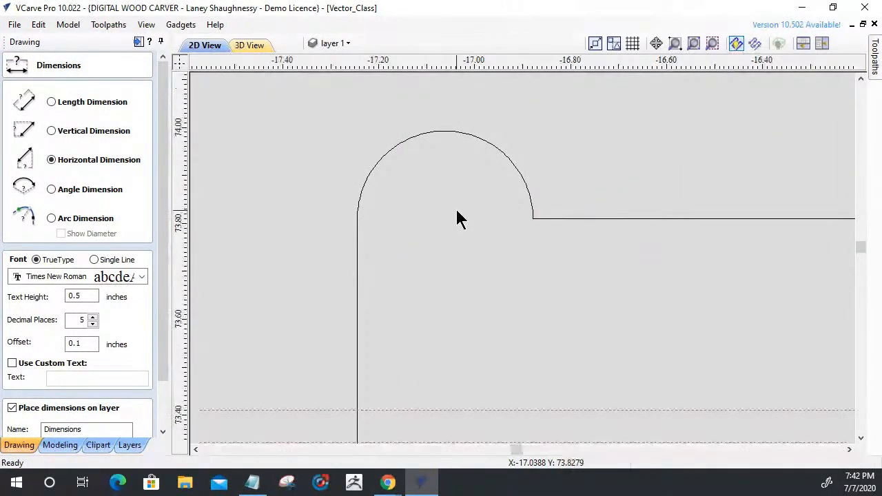
pyautogui.scroll(-3, 460, 219)
pyautogui.click(507, 246)
pyautogui.scroll(-3, 507, 243)
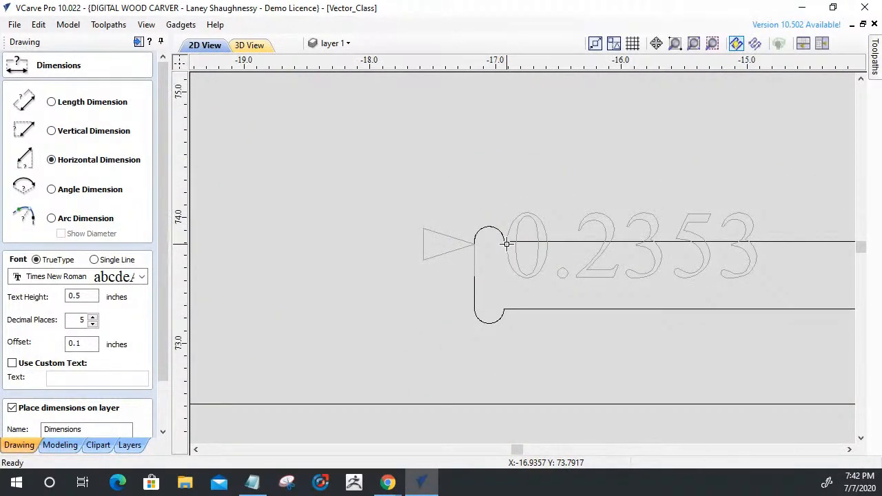
pyautogui.moveTo(163, 370); pyautogui.dragTo(164, 418)
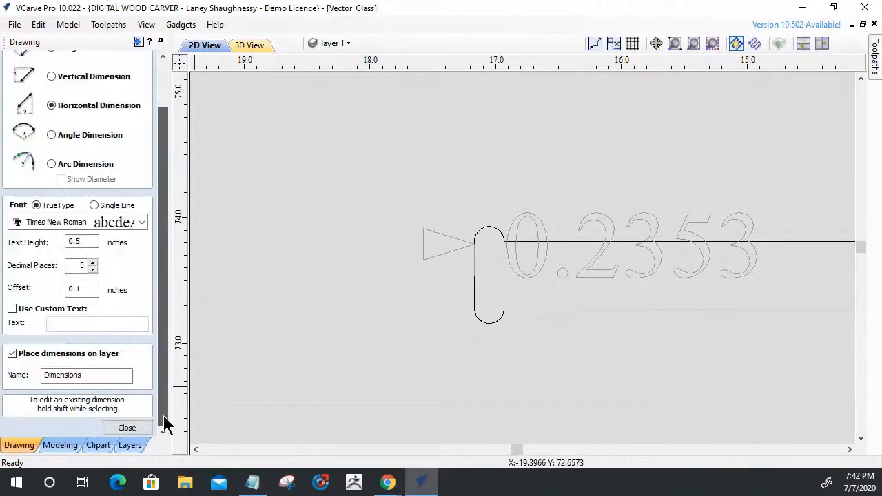
pyautogui.click(127, 428)
# Cut the large slotted panel's outline at the node where the relief arc above the upper-left tab meets the vertical edge.
pyautogui.scroll(-8, 486, 273)
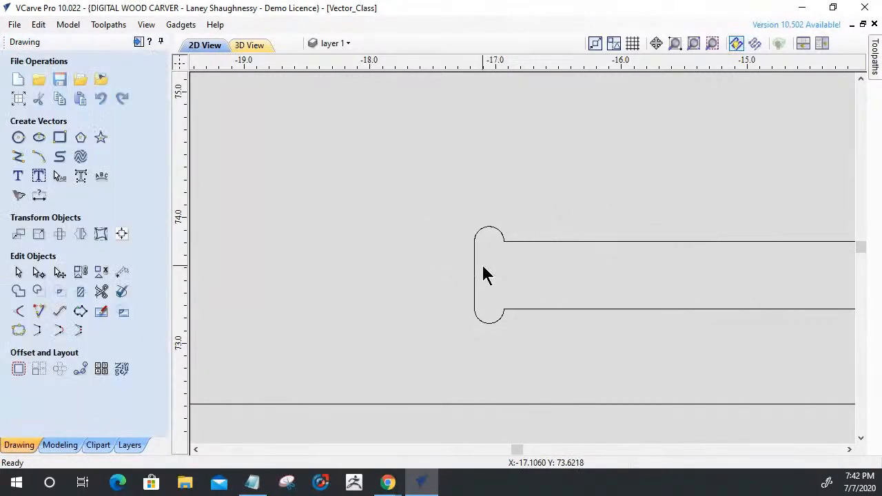
pyautogui.scroll(-1, 493, 270)
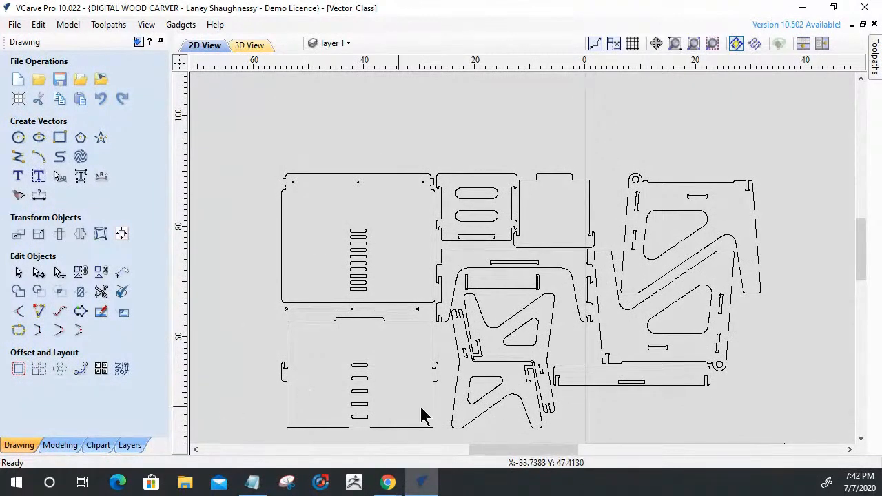
pyautogui.scroll(6, 213, 196)
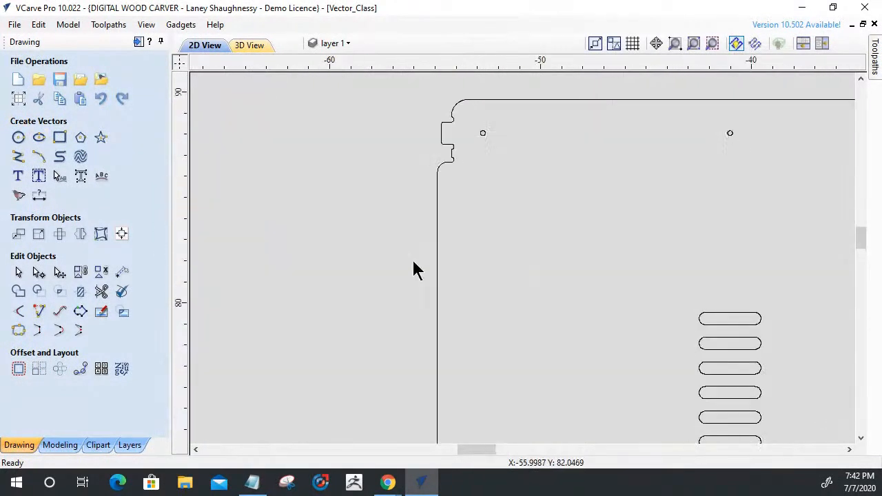
pyautogui.scroll(8, 461, 82)
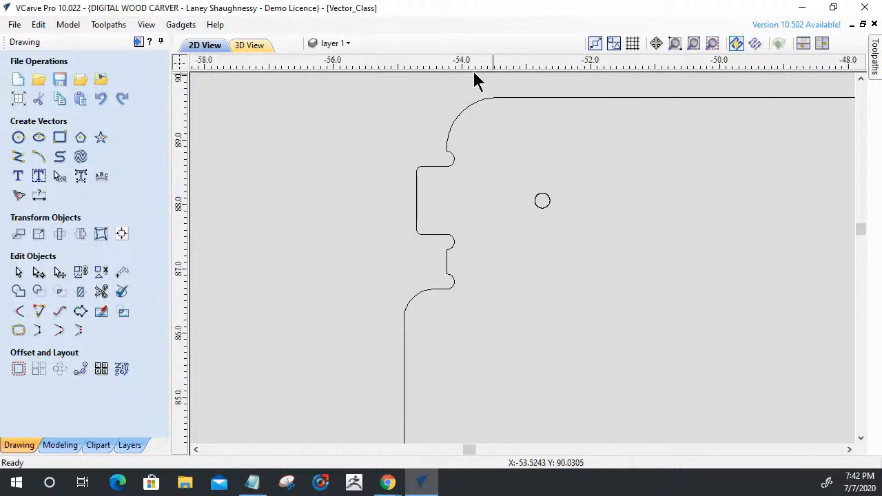
pyautogui.scroll(1, 455, 138)
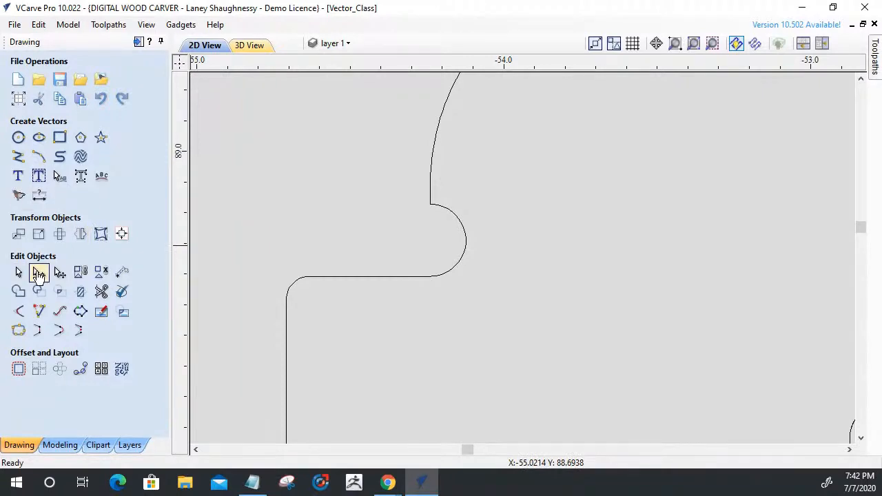
pyautogui.click(431, 205)
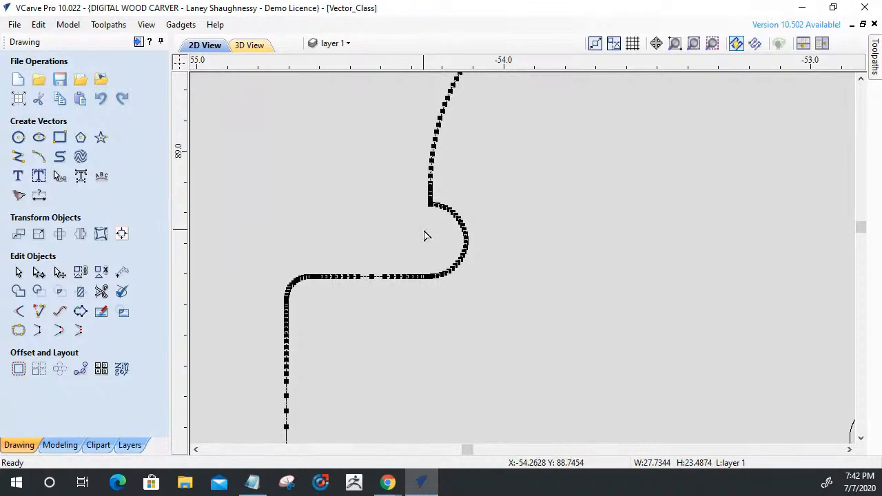
pyautogui.scroll(5, 425, 235)
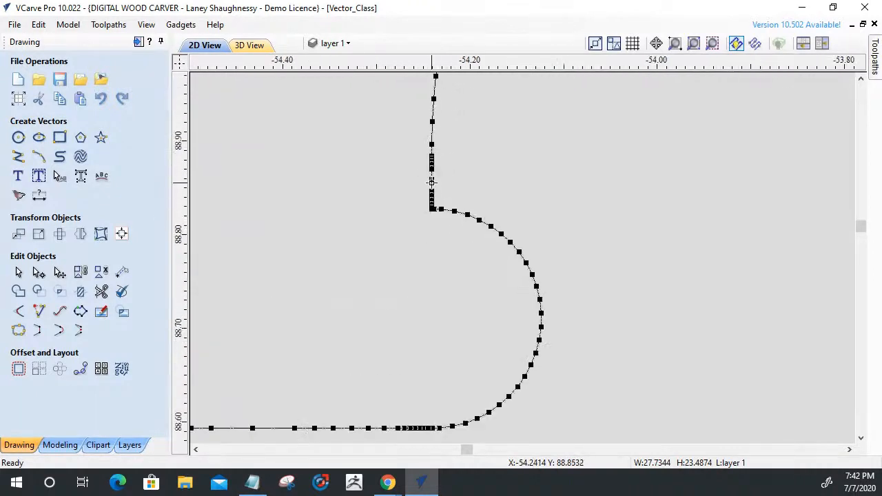
pyautogui.scroll(5, 431, 236)
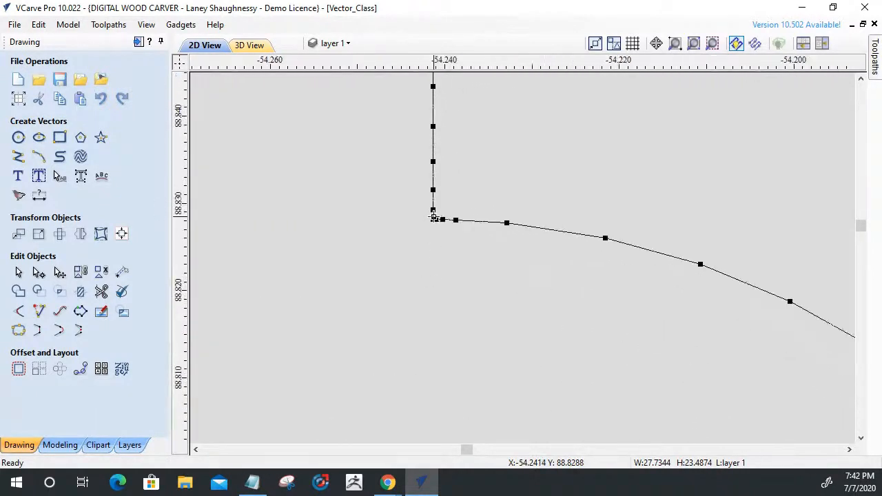
pyautogui.scroll(4, 434, 219)
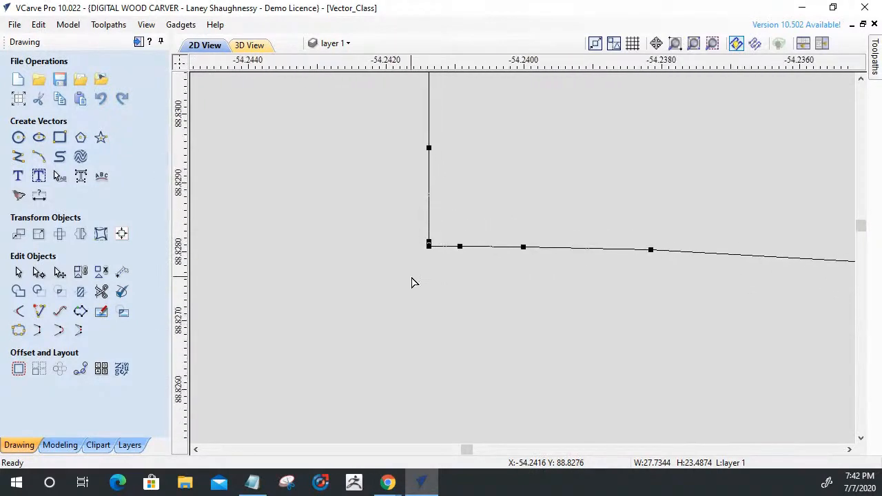
pyautogui.rightClick(428, 246)
pyautogui.click(447, 302)
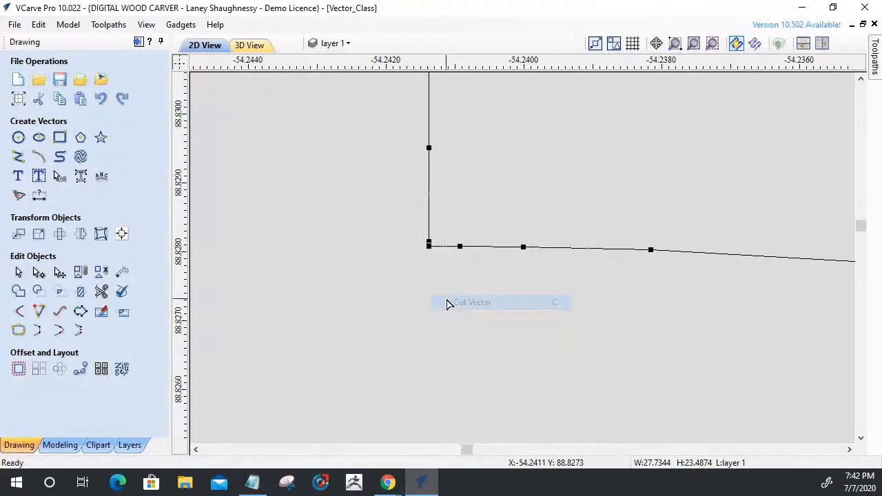
pyautogui.scroll(-4, 445, 272)
pyautogui.scroll(-3, 445, 263)
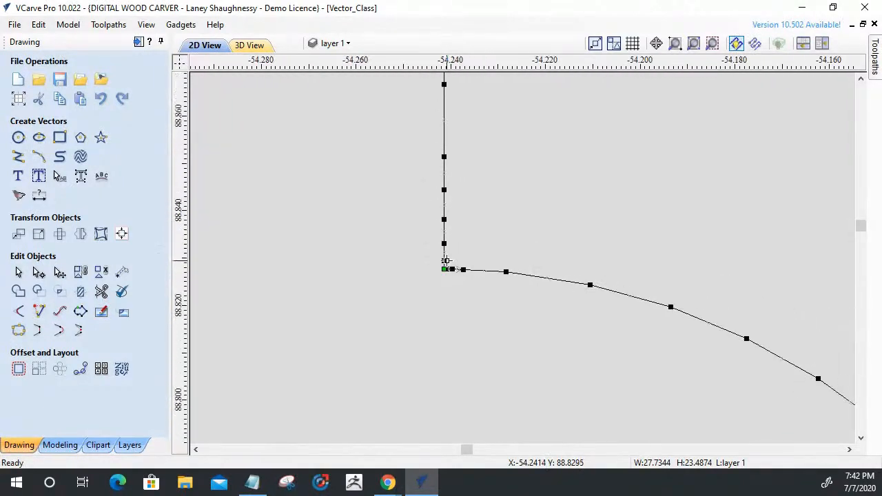
pyautogui.click(38, 313)
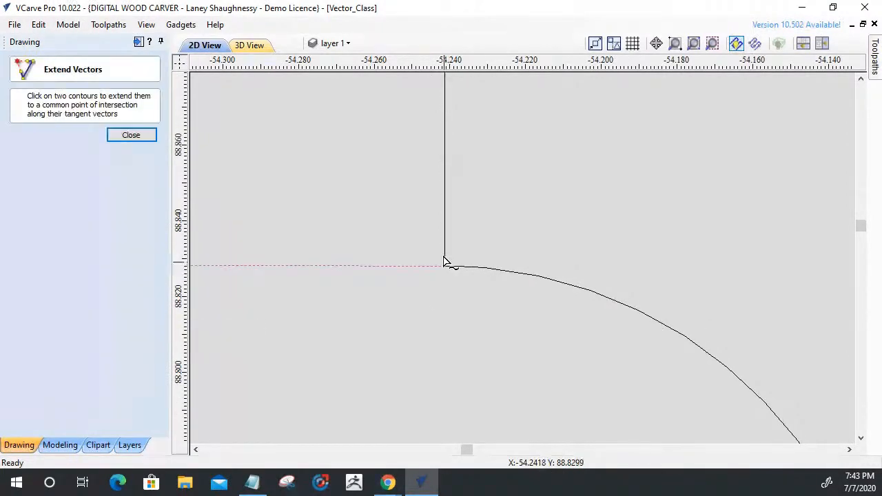
pyautogui.click(125, 137)
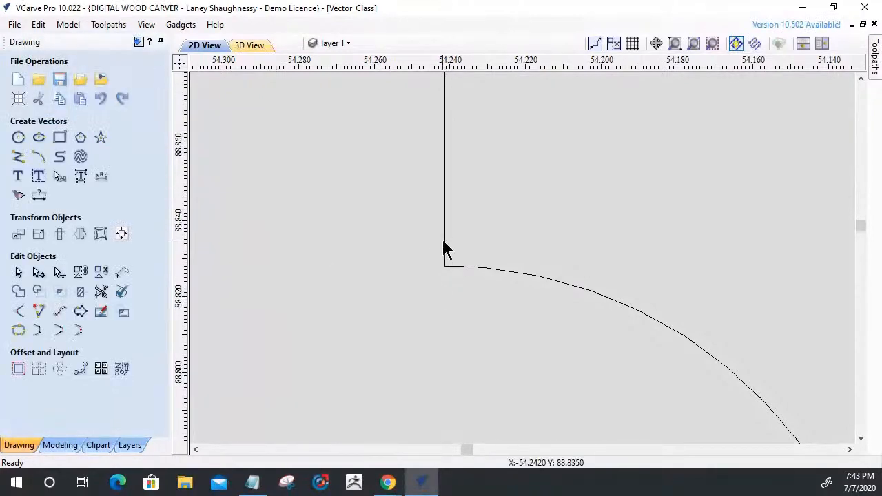
# Edit the panel outline's nodes and delete the short vertical span directly above the relief arc's corner.
pyautogui.click(445, 251)
pyautogui.click(39, 272)
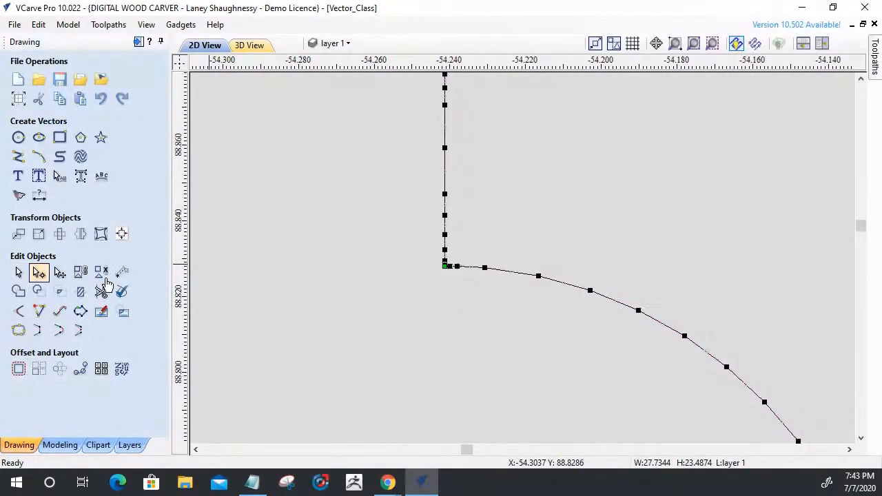
pyautogui.scroll(3, 451, 269)
pyautogui.scroll(6, 455, 268)
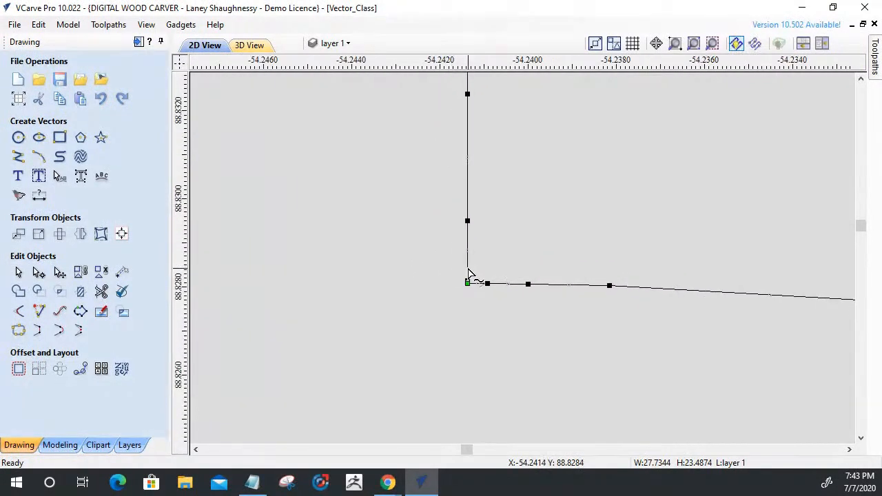
pyautogui.rightClick(468, 275)
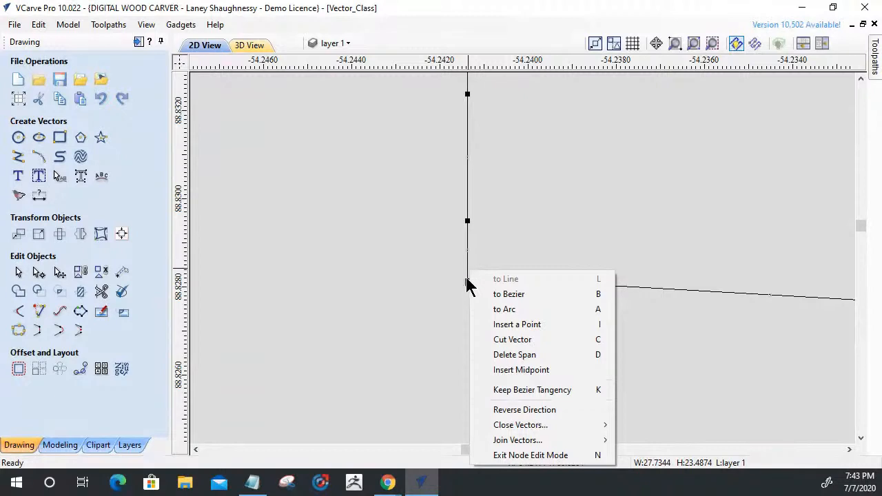
pyautogui.click(495, 358)
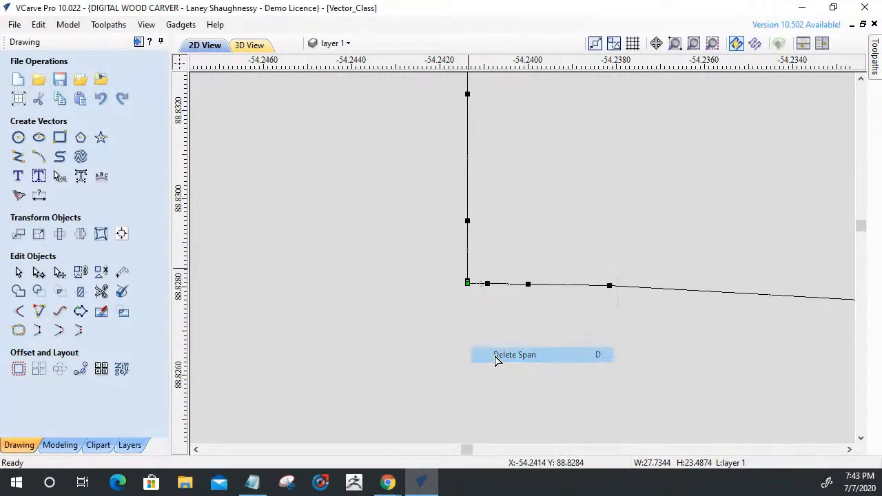
# Cut the vector at the relief arc's corner node and delete the leftover short vertical span there.
pyautogui.rightClick(468, 280)
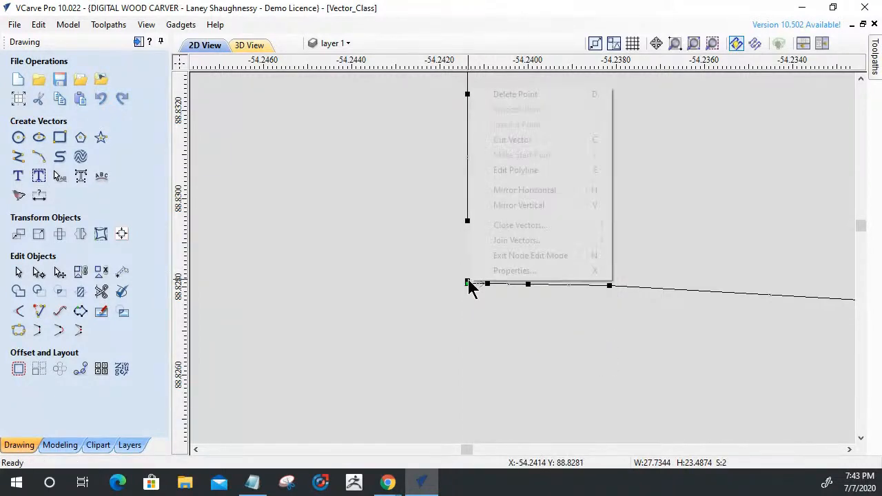
pyautogui.click(497, 140)
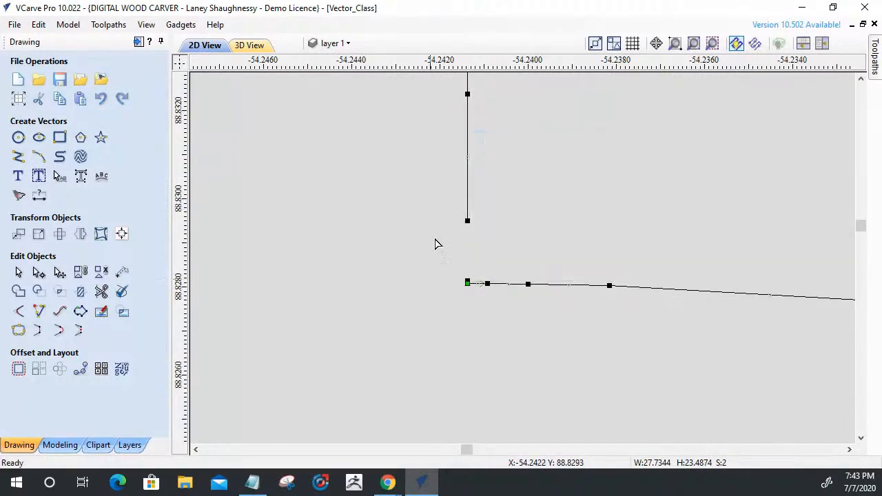
pyautogui.scroll(2, 471, 285)
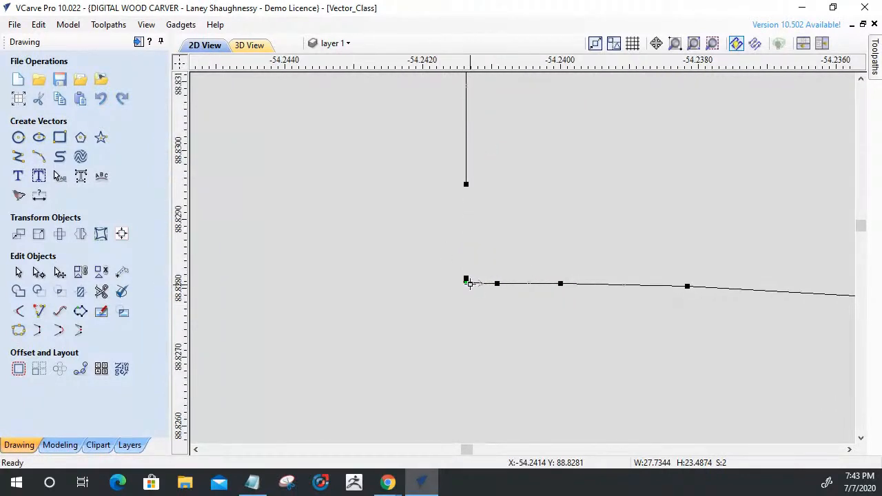
pyautogui.rightClick(467, 281)
pyautogui.click(479, 91)
pyautogui.rightClick(466, 244)
pyautogui.rightClick(467, 274)
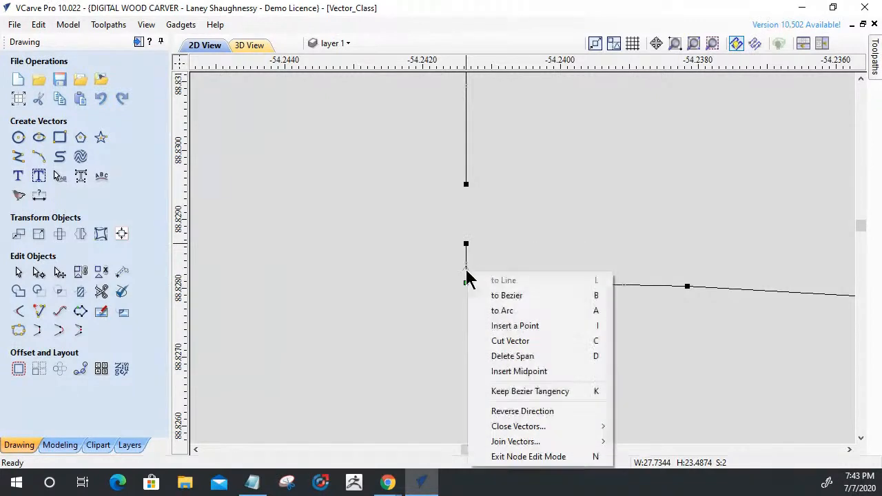
pyautogui.click(487, 357)
# Use Extend Vectors to extend the panel's vertical edge across the relief opening to the tab's upper horizontal edge.
pyautogui.scroll(-8, 499, 315)
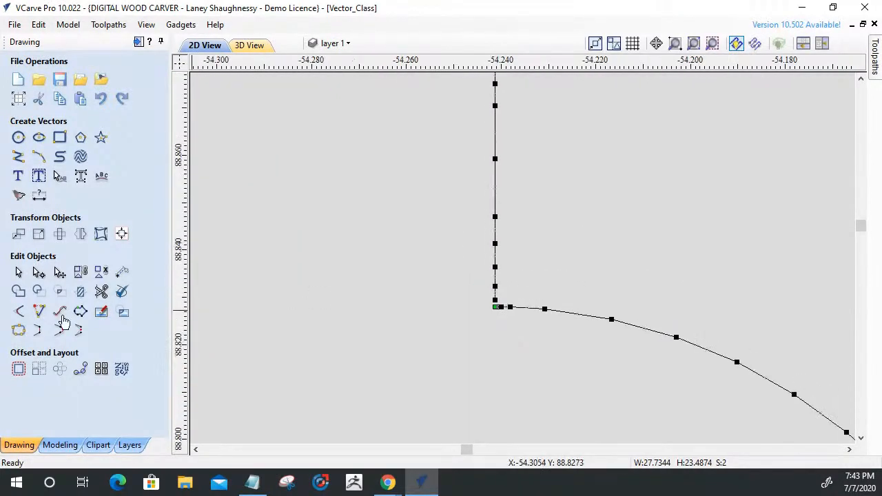
pyautogui.click(38, 312)
pyautogui.scroll(-4, 519, 306)
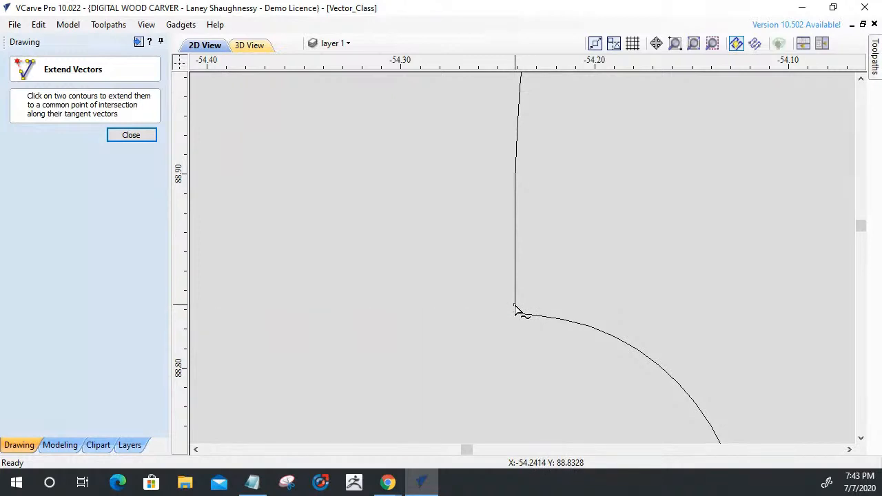
pyautogui.scroll(3, 518, 310)
pyautogui.scroll(1, 518, 311)
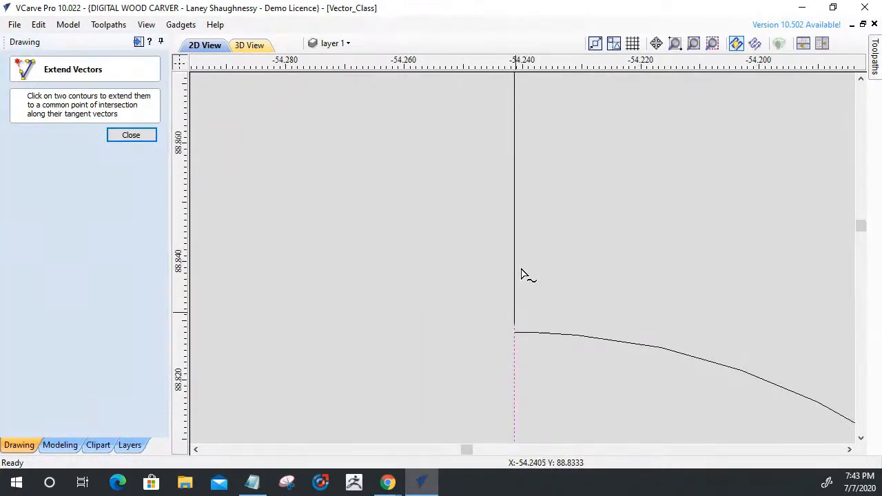
pyautogui.scroll(-1, 517, 263)
pyautogui.scroll(-1, 522, 327)
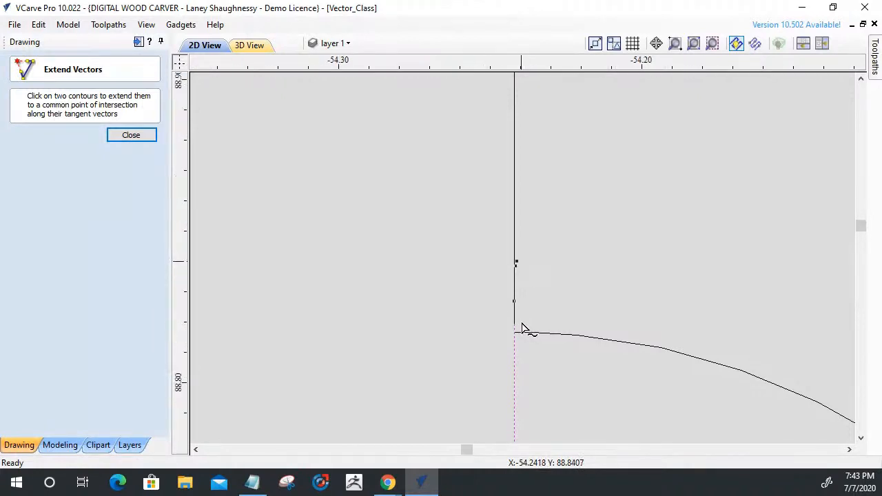
pyautogui.scroll(-3, 522, 329)
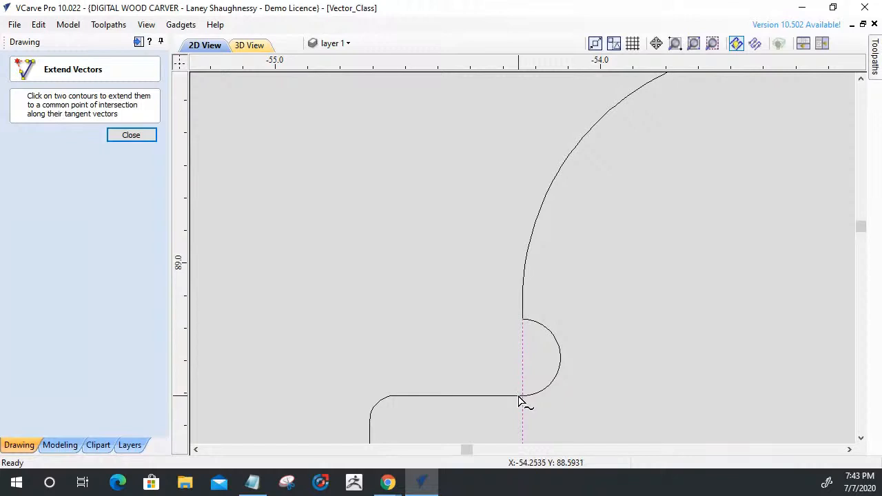
pyautogui.scroll(3, 522, 400)
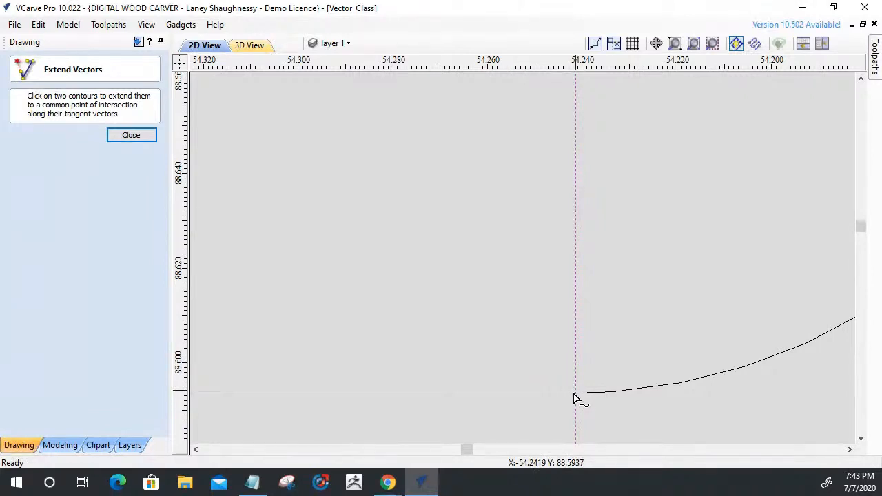
pyautogui.scroll(1, 575, 401)
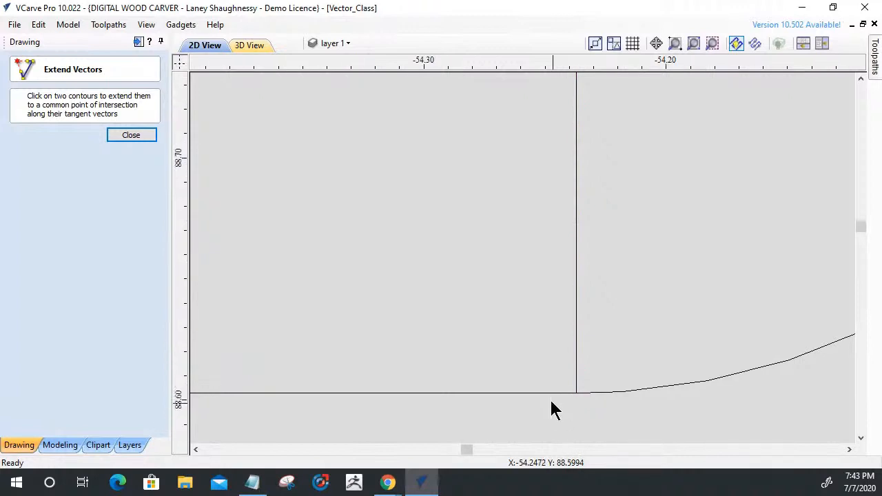
pyautogui.scroll(-5, 545, 402)
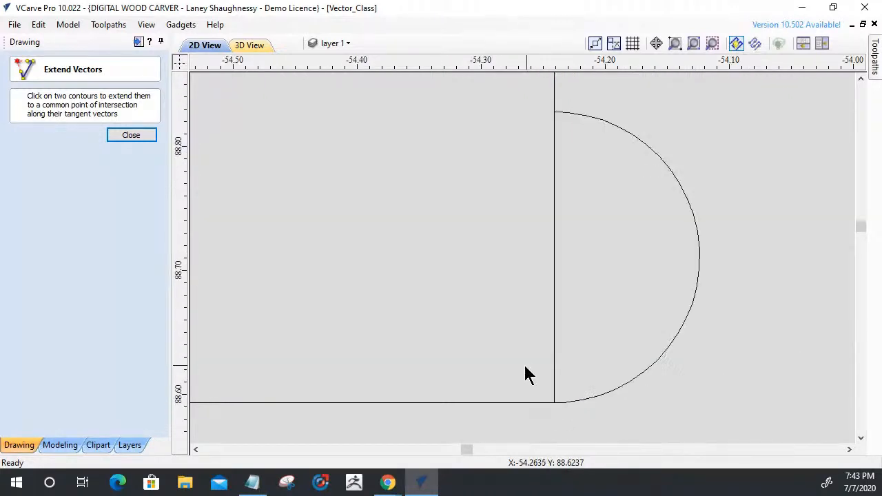
# Trim away the old relief arc beside the extended vertical edge above the upper-left tab, rejoining the trimmed sections automatically.
pyautogui.click(131, 136)
pyautogui.click(101, 292)
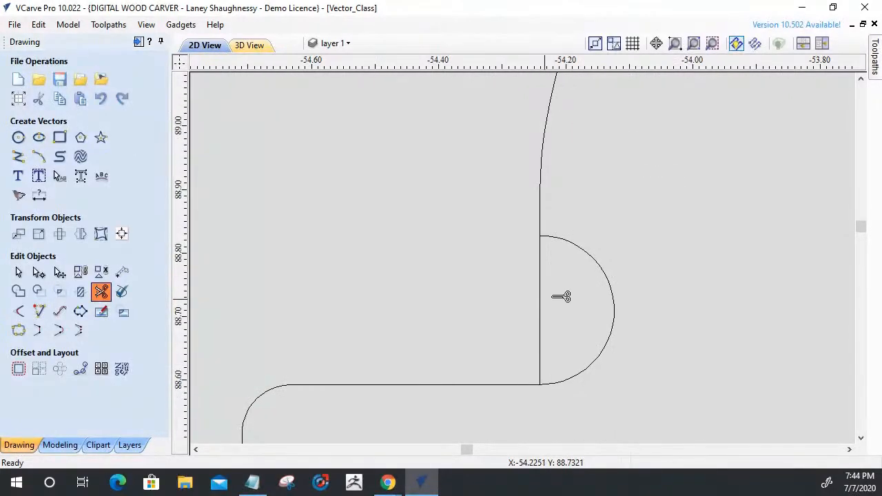
pyautogui.click(614, 293)
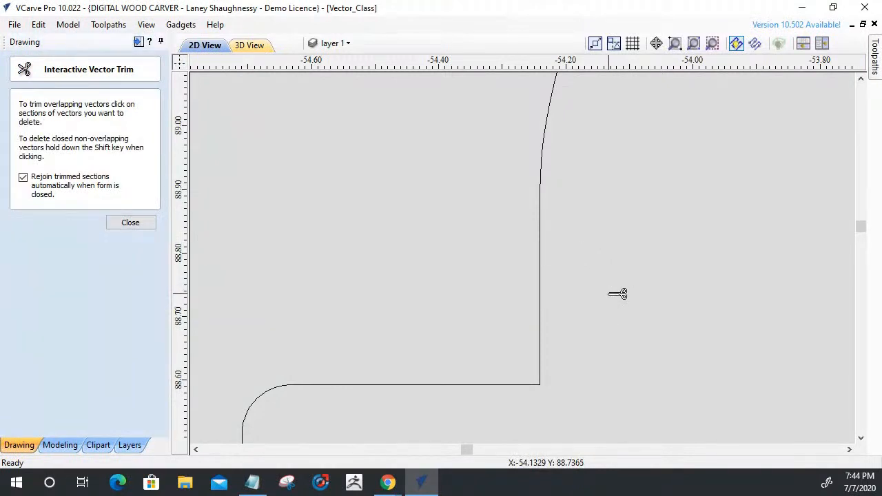
pyautogui.click(131, 222)
# Try to apply a 0.125 inch Dog-Bone fillet to the squared corner above the upper-left tab.
pyautogui.scroll(-4, 627, 283)
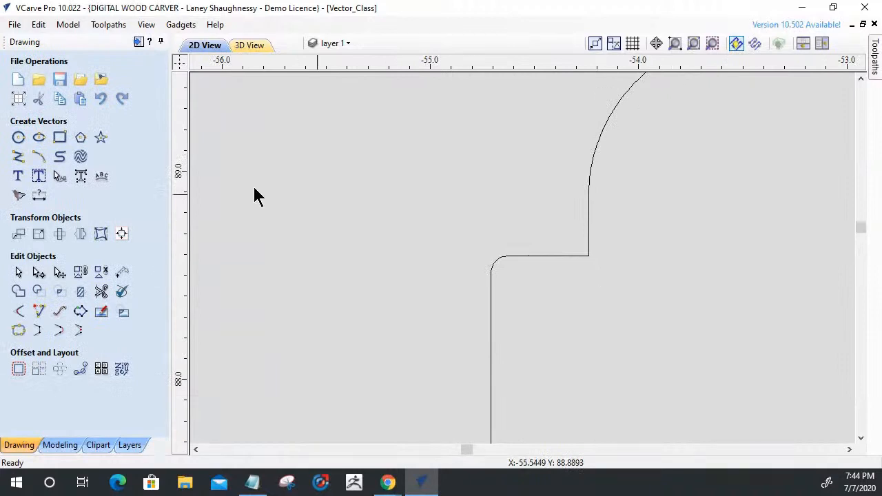
pyautogui.click(18, 312)
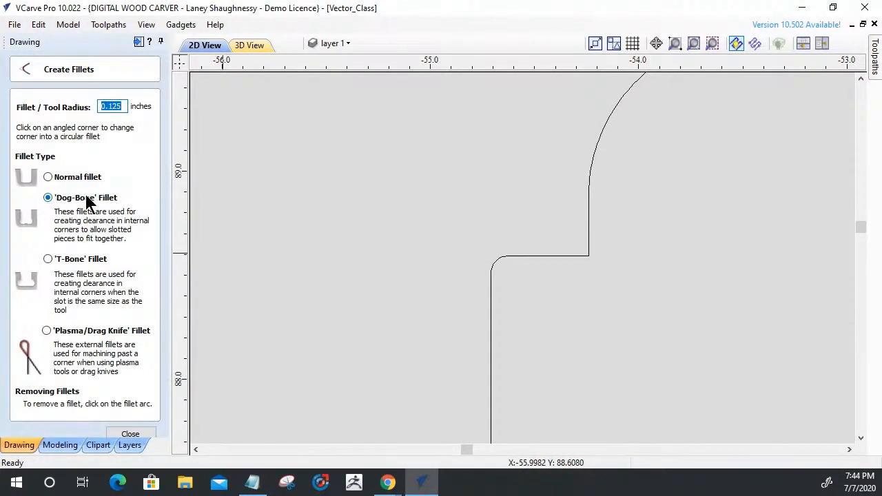
pyautogui.click(589, 255)
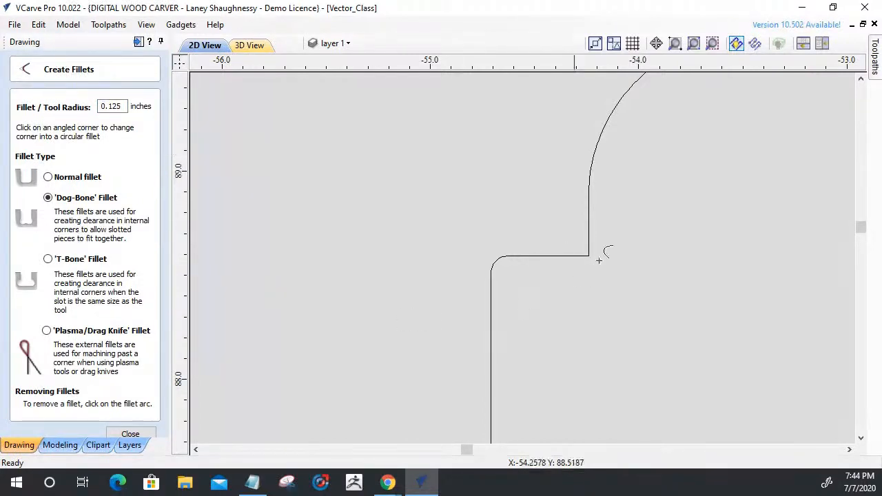
pyautogui.click(131, 436)
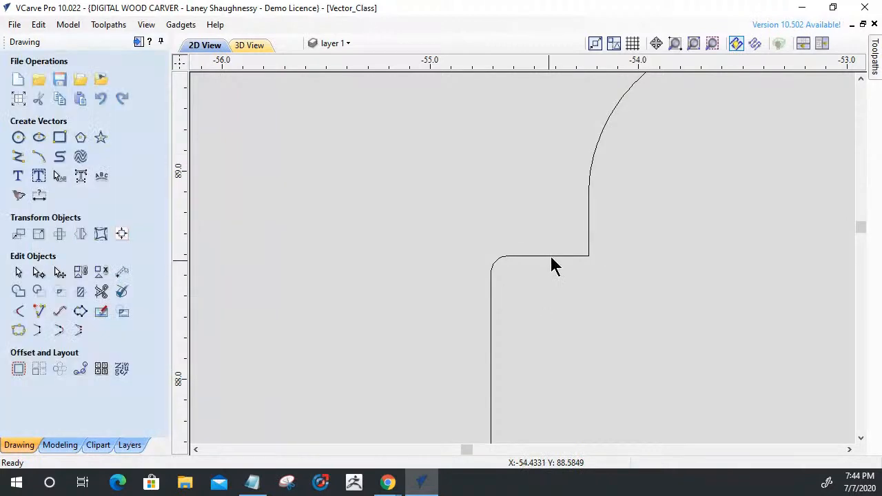
# Select the panel outline and check in Join Vectors whether it is open or closed.
pyautogui.click(554, 256)
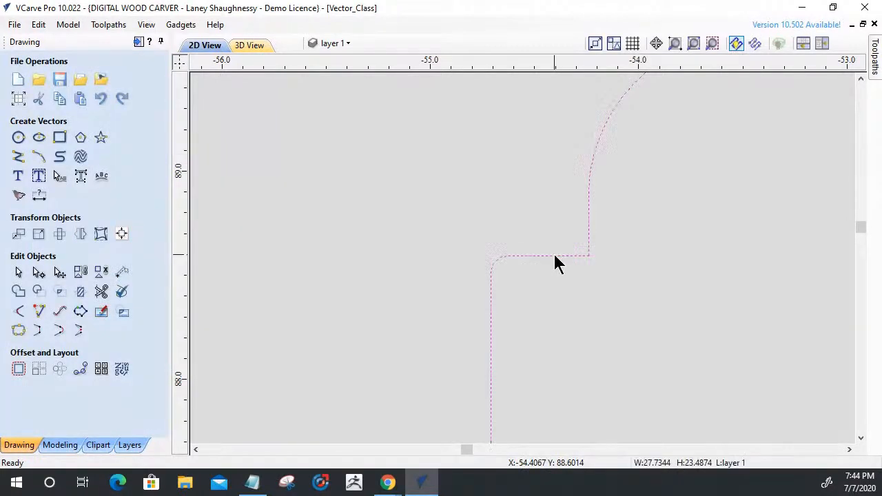
pyautogui.click(18, 334)
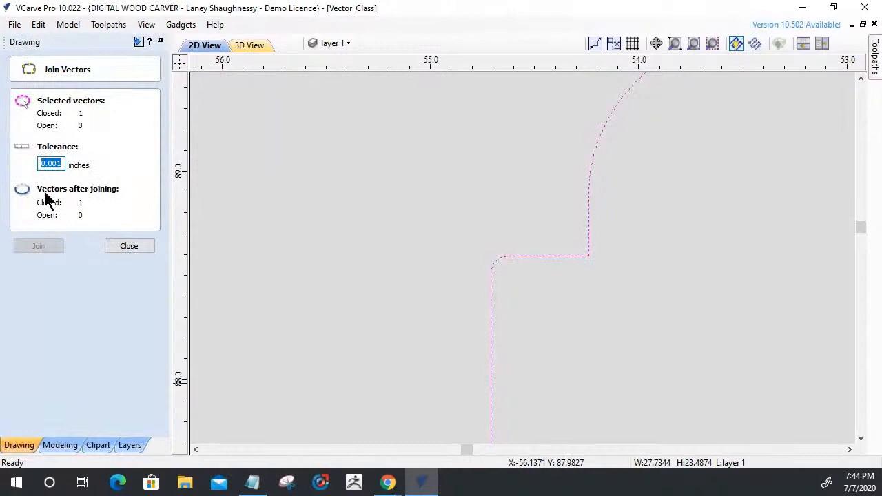
pyautogui.click(129, 246)
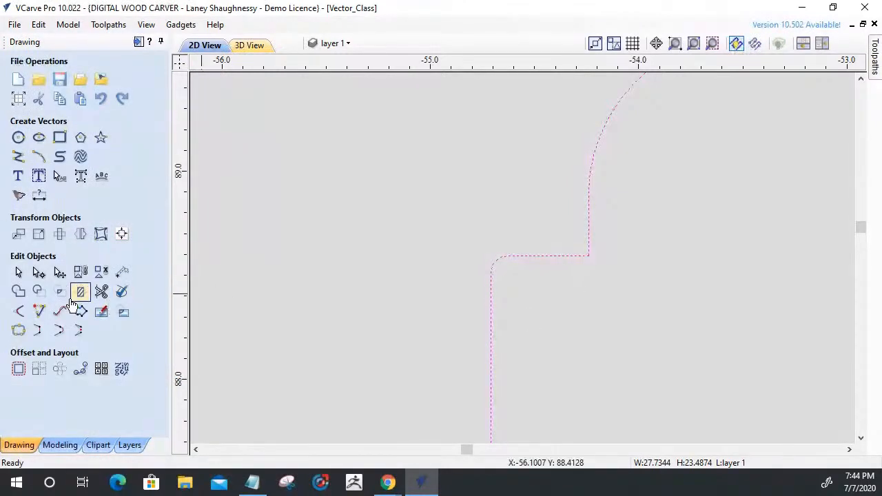
# Switch the fillet type to T-Bone for the 0.125 inch tool radius.
pyautogui.click(20, 312)
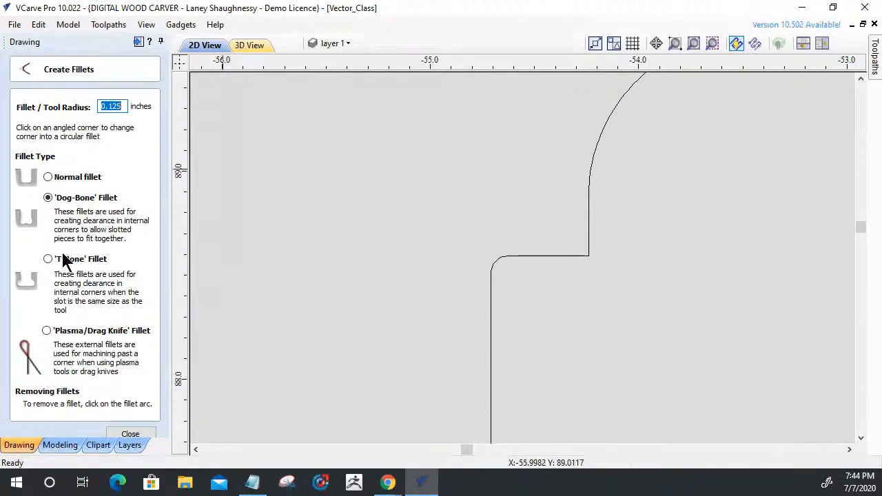
pyautogui.click(48, 258)
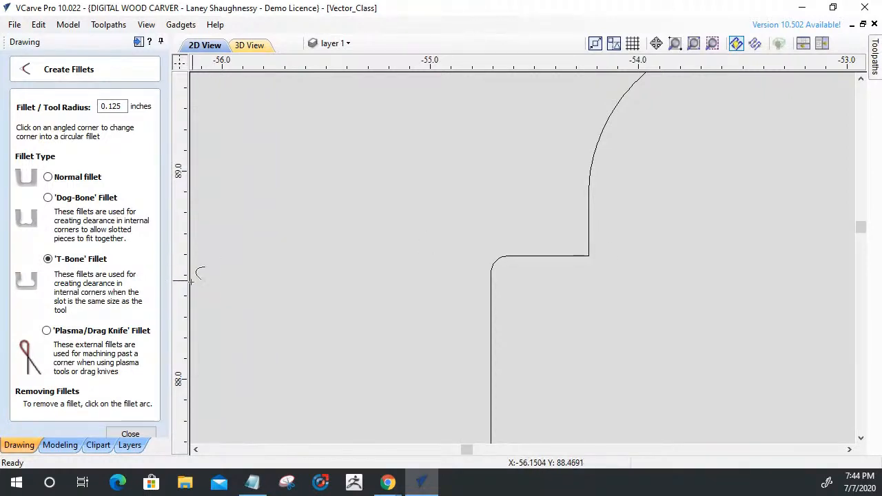
pyautogui.click(132, 434)
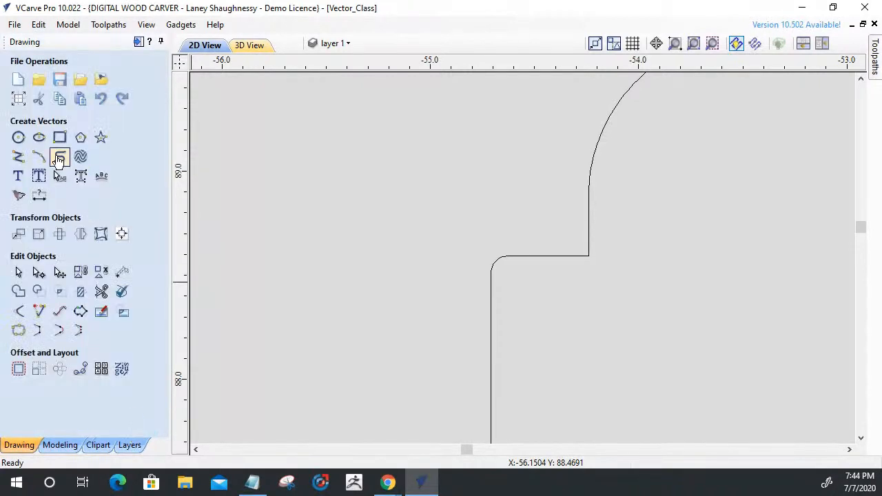
# Set the fillet type back to Dog-Bone and retry the exact corner point where the tab's upper edge meets the vertical edge.
pyautogui.click(18, 311)
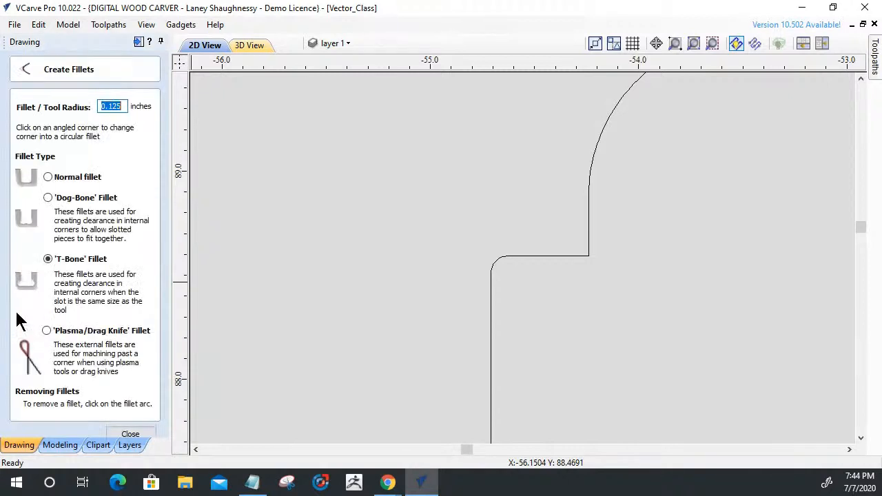
pyautogui.doubleClick(121, 104)
pyautogui.click(47, 197)
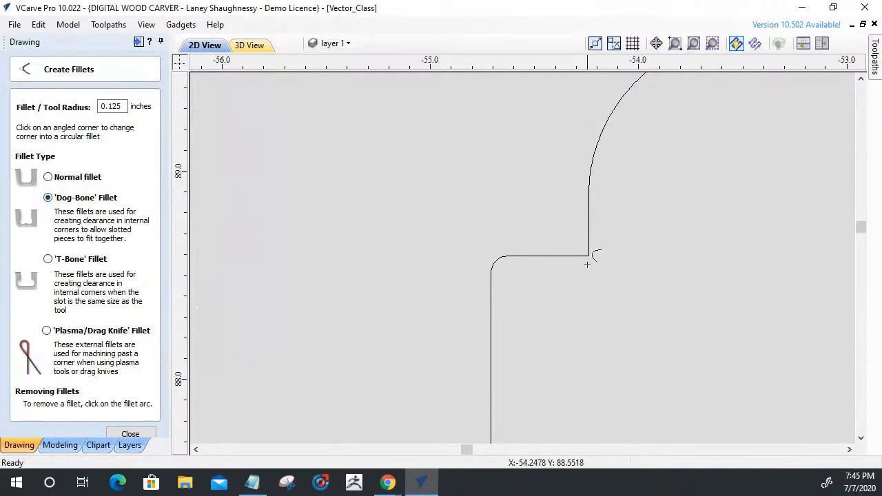
pyautogui.scroll(5, 588, 262)
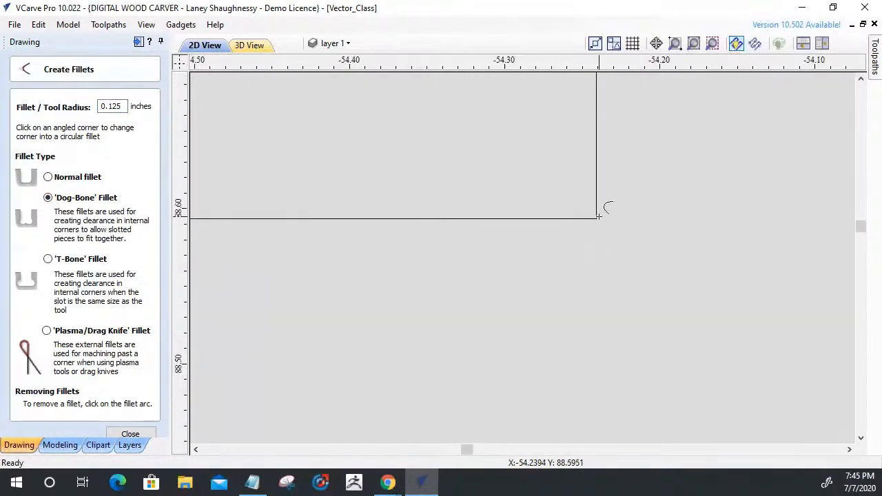
pyautogui.scroll(5, 596, 217)
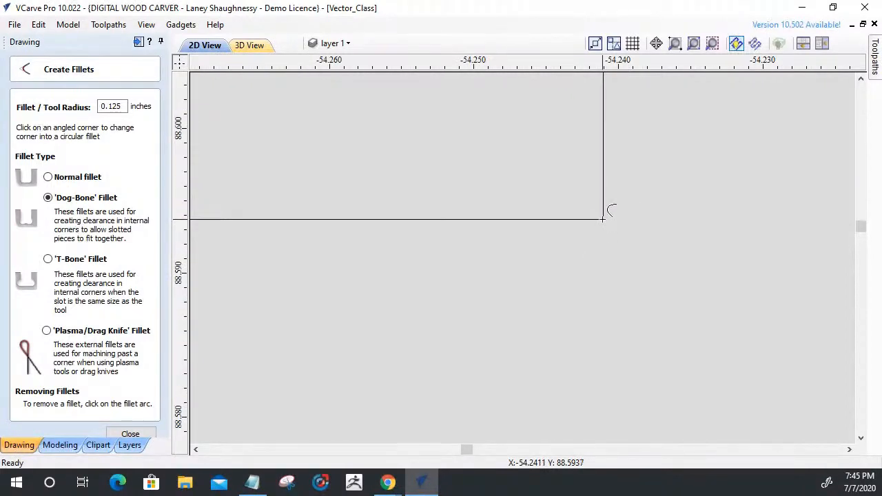
pyautogui.scroll(-10, 603, 219)
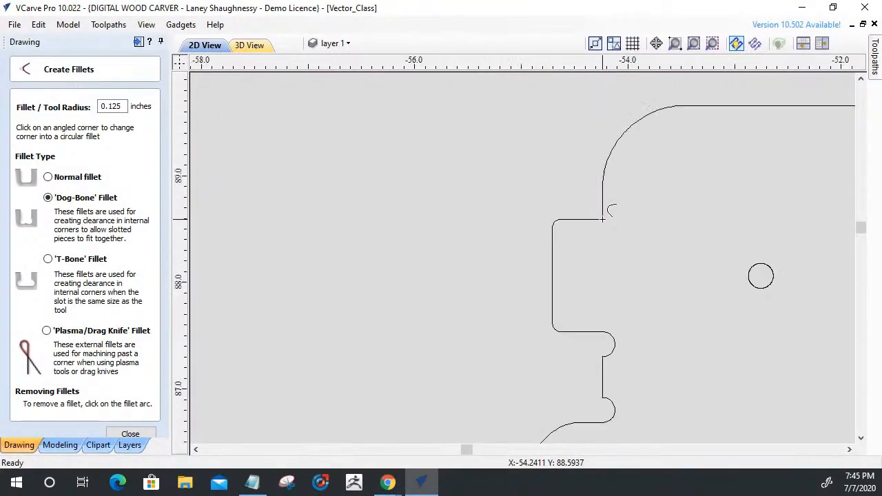
pyautogui.scroll(-2, 603, 220)
pyautogui.scroll(10, 604, 219)
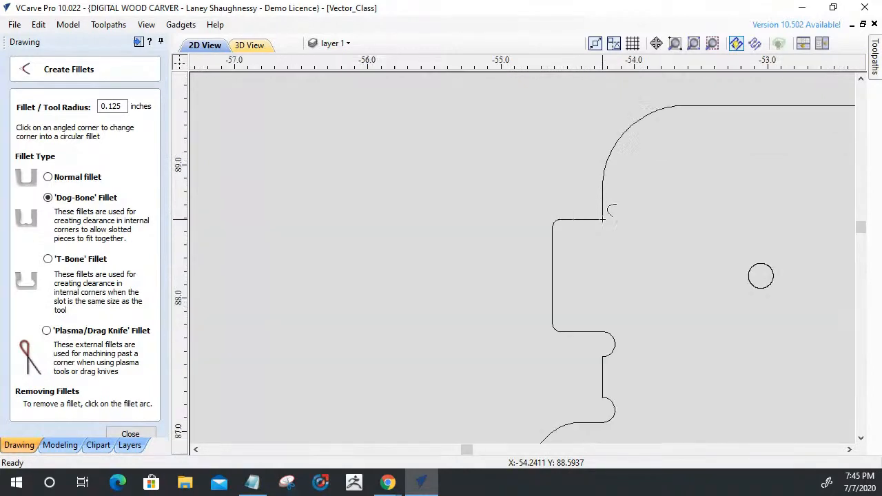
pyautogui.scroll(5, 603, 219)
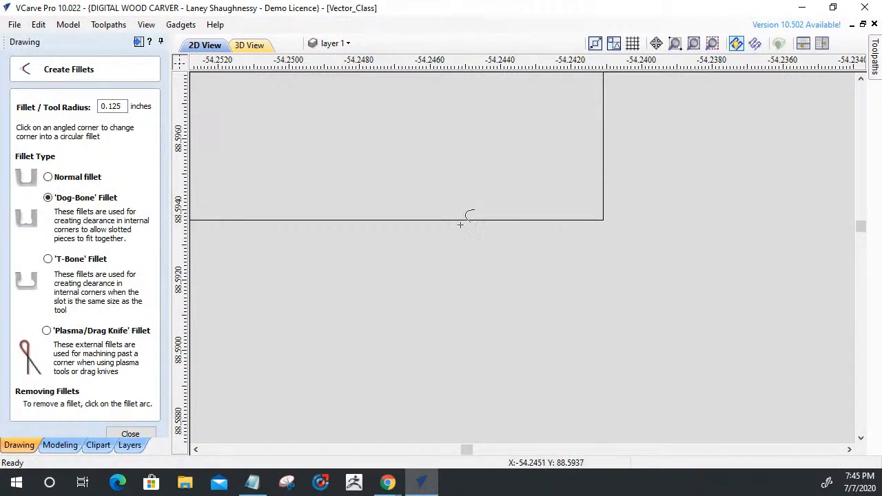
pyautogui.scroll(-12, 469, 228)
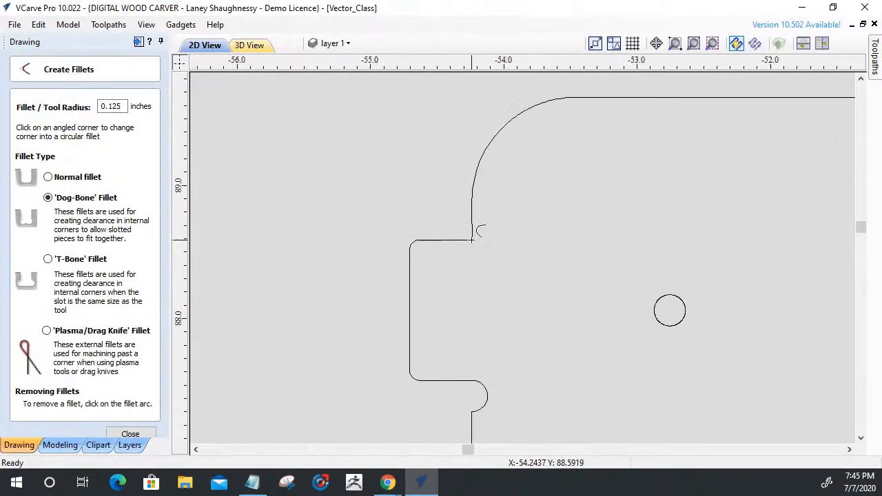
pyautogui.scroll(-2, 473, 238)
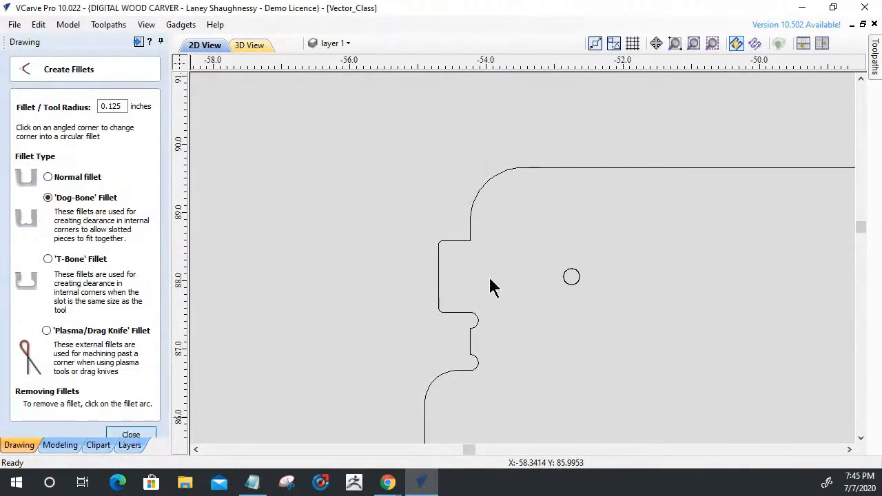
pyautogui.press('Escape')
pyautogui.click(470, 220)
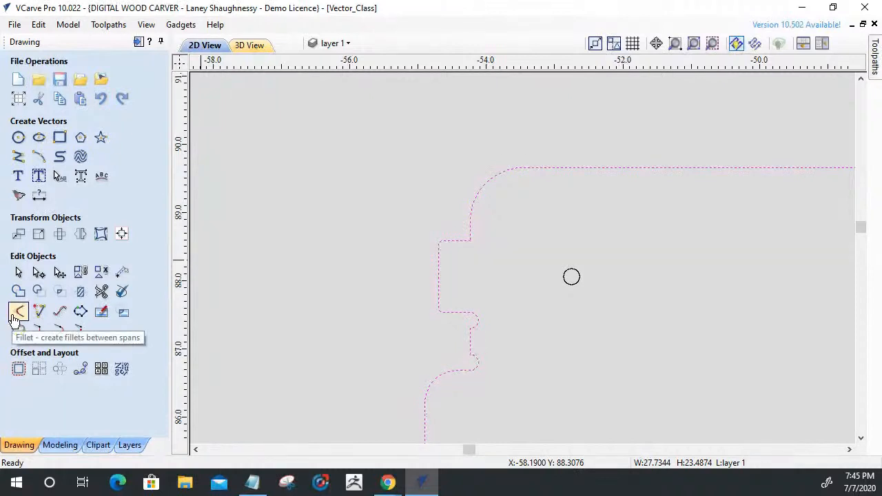
pyautogui.click(356, 308)
pyautogui.scroll(3, 468, 244)
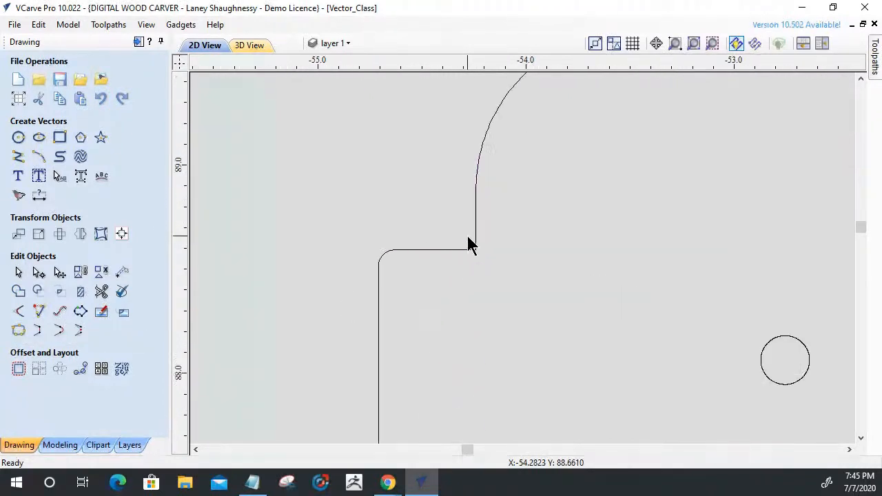
# Fit circular arcs to the panel outline with a 0.004 inch tolerance, keeping sharp corners up to 60 degrees and replacing the selected vectors.
pyautogui.click(466, 249)
pyautogui.scroll(-2, 415, 191)
pyautogui.scroll(-5, 414, 197)
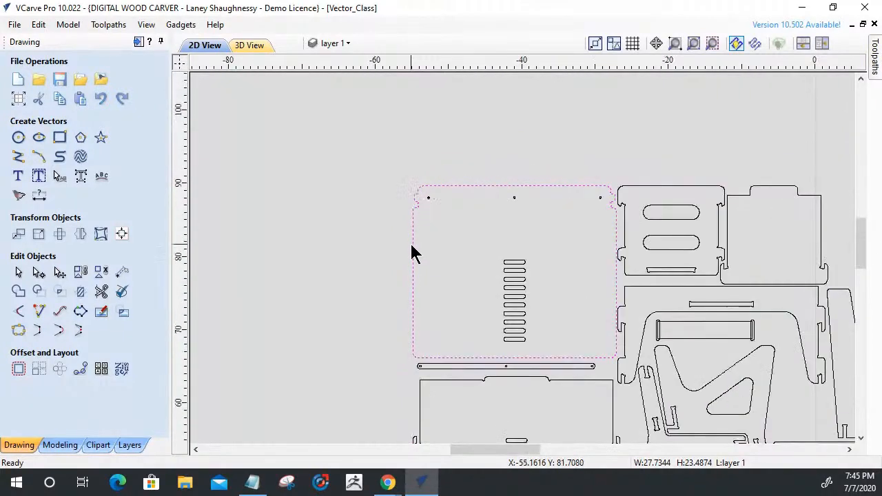
pyautogui.click(61, 314)
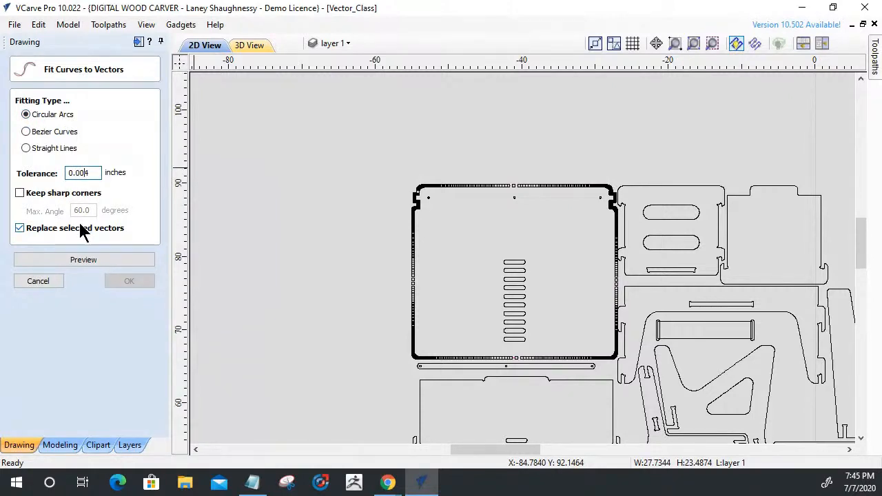
pyautogui.click(19, 194)
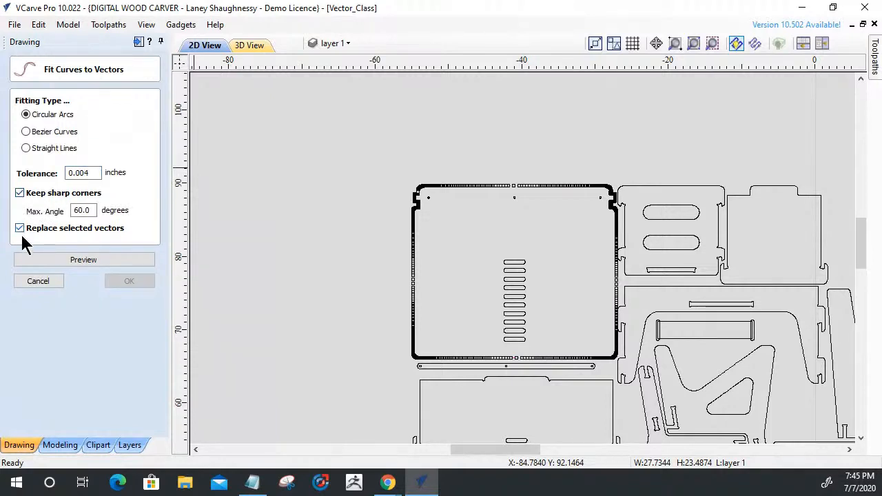
pyautogui.click(56, 259)
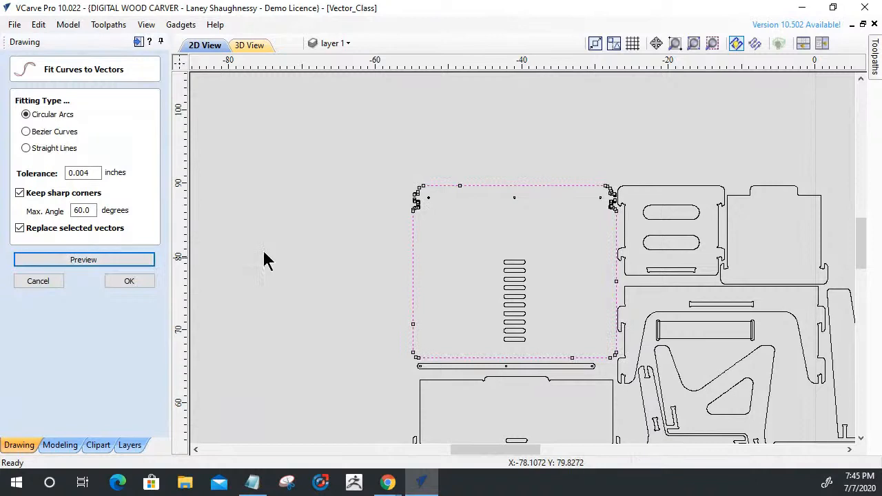
pyautogui.scroll(5, 419, 202)
pyautogui.scroll(2, 482, 272)
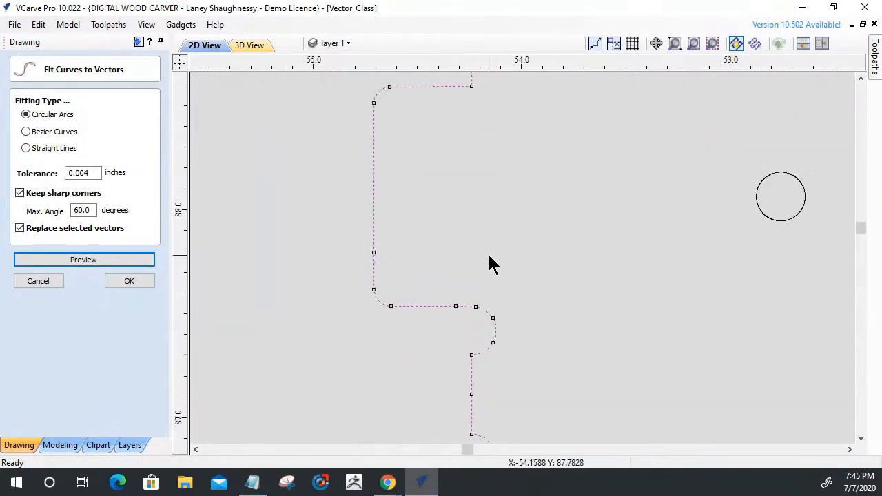
pyautogui.scroll(-2, 489, 264)
pyautogui.click(133, 280)
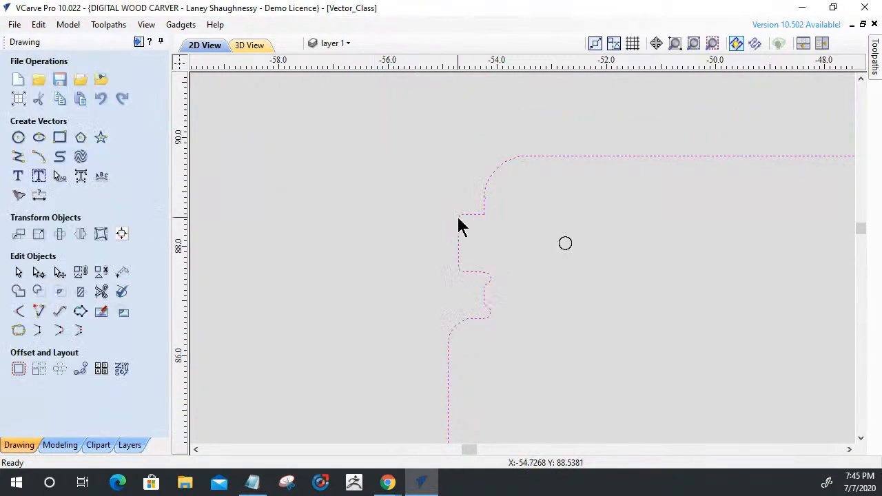
# Try a 0.125 inch Dog-Bone fillet on the curve-fitted outline's corner above the tab and inspect how its two edges meet.
pyautogui.scroll(3, 468, 221)
pyautogui.click(19, 311)
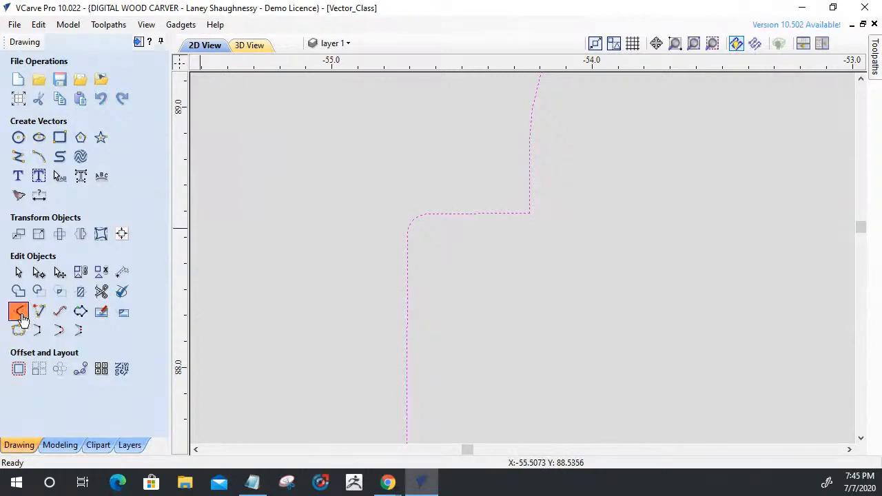
pyautogui.click(47, 197)
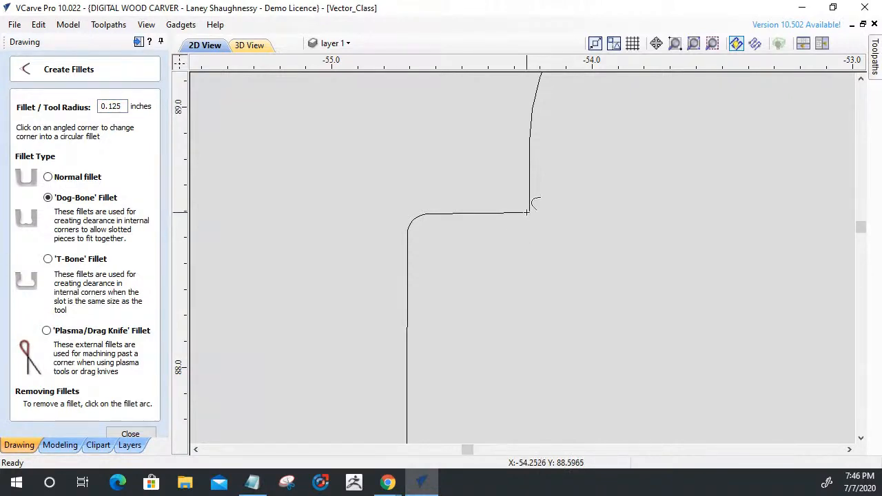
pyautogui.scroll(8, 529, 209)
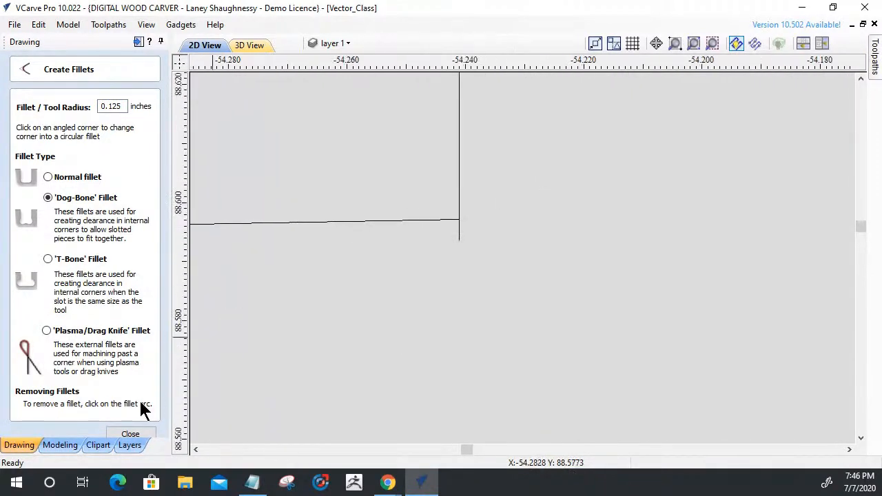
pyautogui.click(131, 436)
pyautogui.scroll(-6, 496, 262)
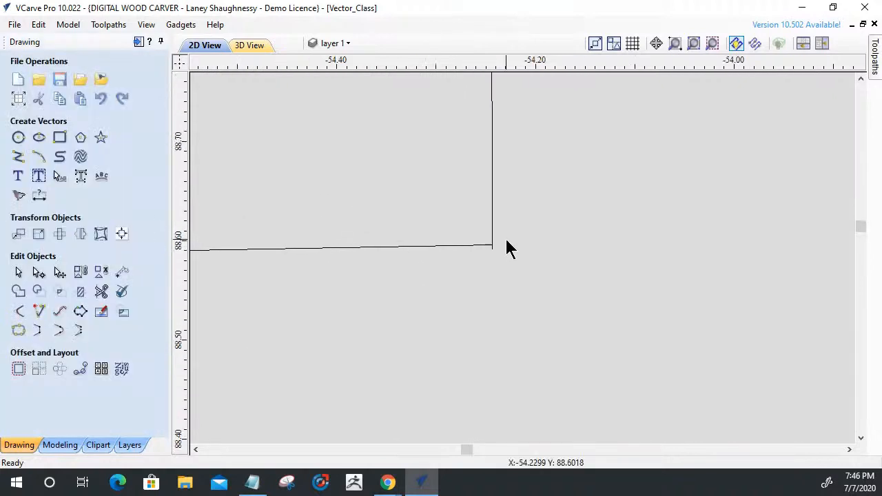
pyautogui.scroll(7, 505, 244)
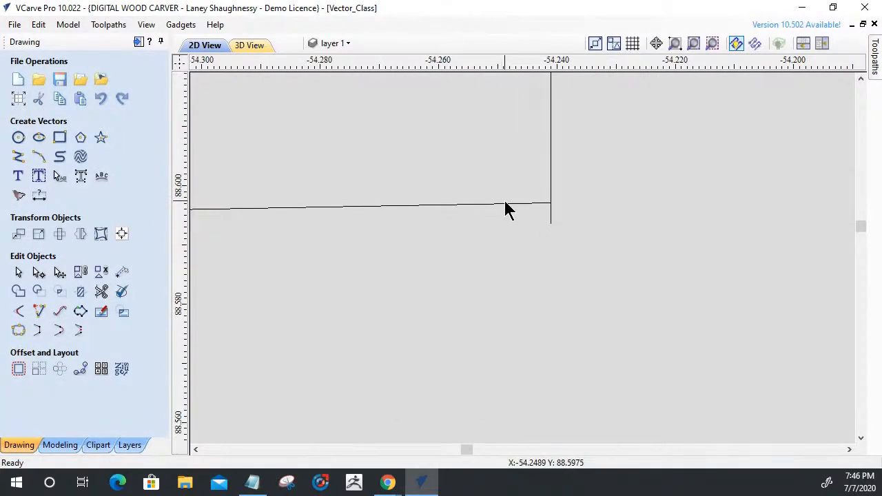
pyautogui.scroll(-3, 505, 202)
pyautogui.scroll(-4, 506, 205)
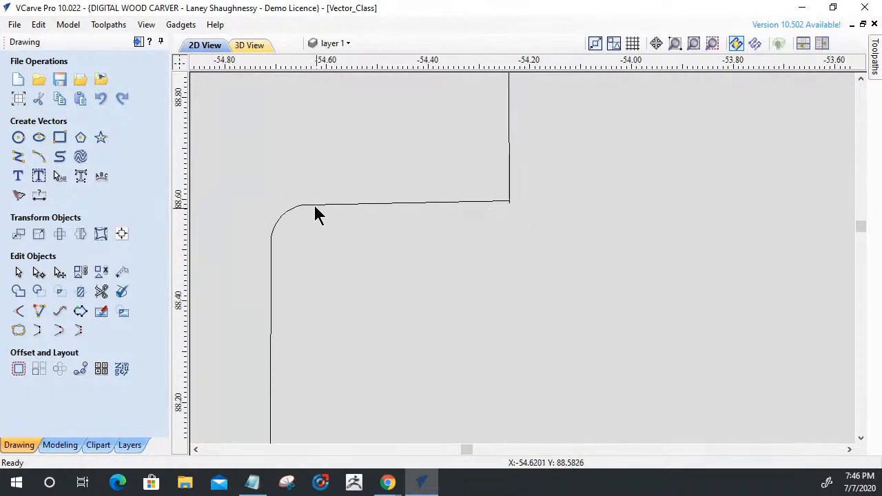
# Move the outline's corner node, where the tab's upper edge meets the vertical edge, down until the tab's upper edge runs level.
pyautogui.click(315, 206)
pyautogui.click(39, 272)
pyautogui.scroll(6, 472, 215)
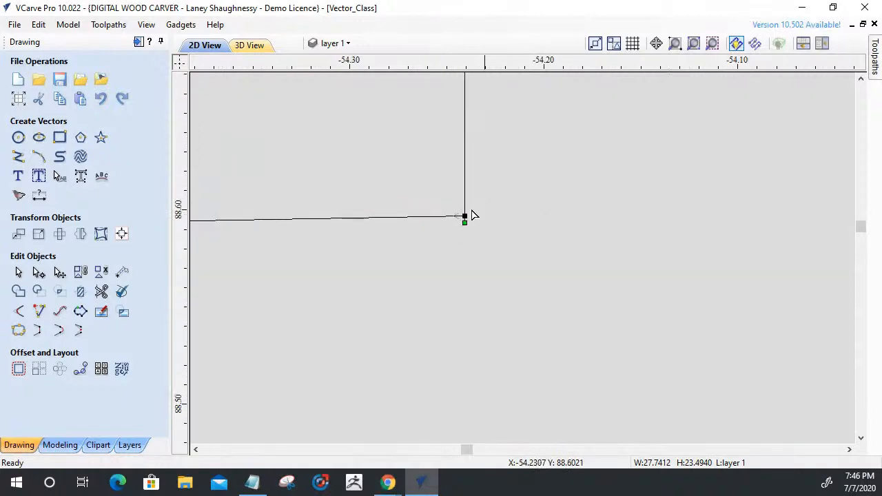
pyautogui.moveTo(511, 214); pyautogui.dragTo(509, 234)
pyautogui.scroll(2, 511, 228)
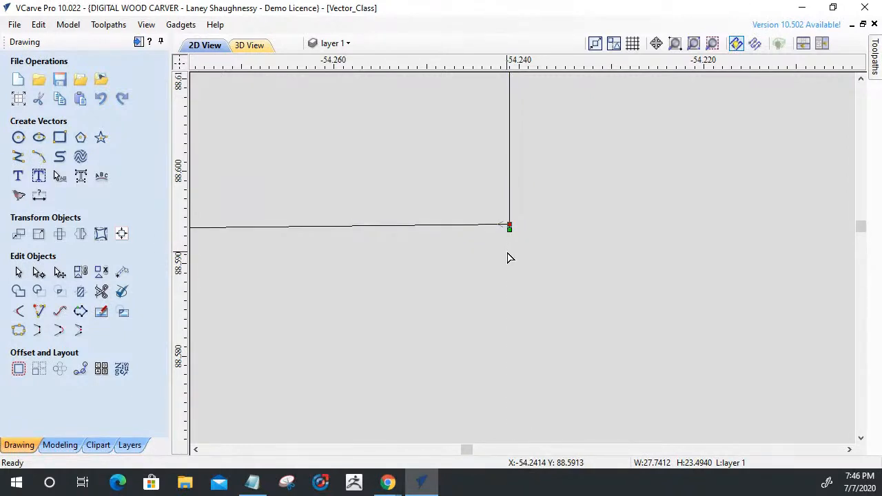
pyautogui.press('Down')
pyautogui.press('Down')
pyautogui.press('Down')
pyautogui.press('Down')
pyautogui.press('Down')
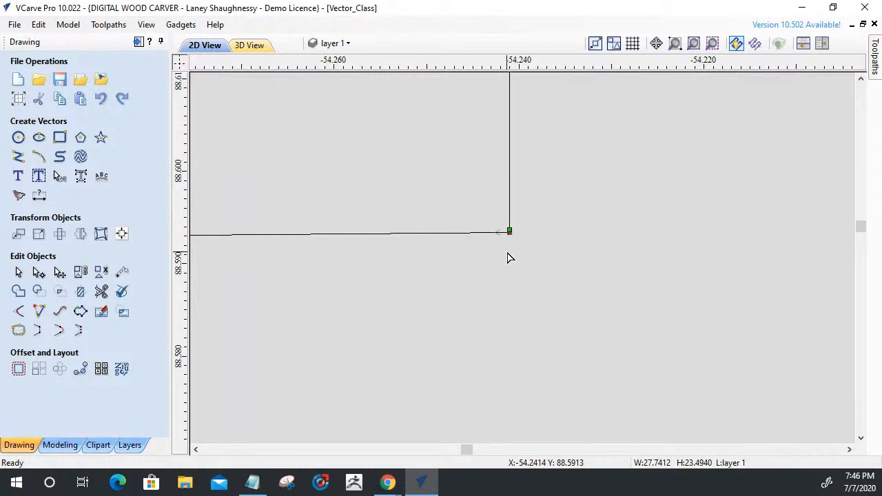
pyautogui.press('Down')
pyautogui.press('Down')
pyautogui.press('Down')
pyautogui.press('Down')
pyautogui.press('Down')
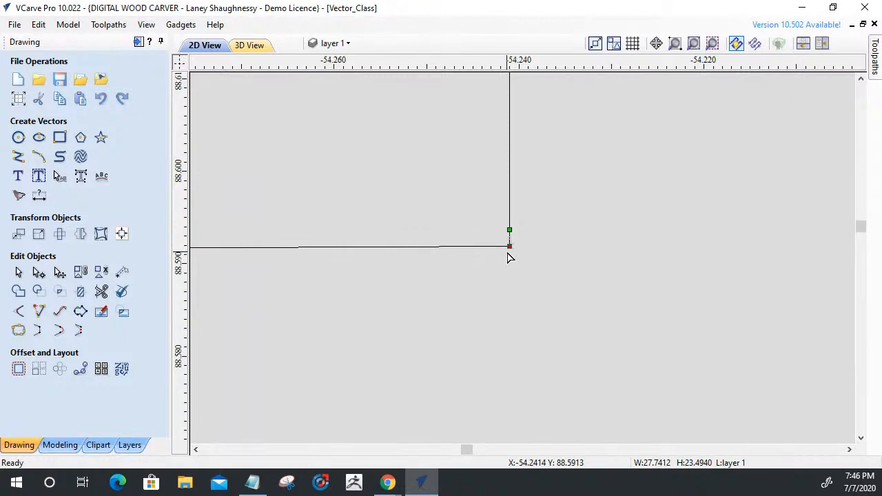
pyautogui.scroll(-5, 510, 256)
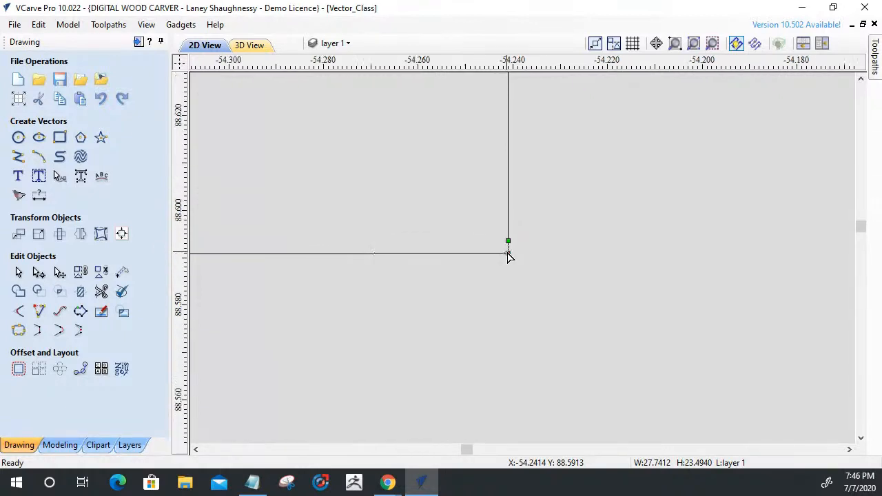
pyautogui.scroll(-2, 509, 257)
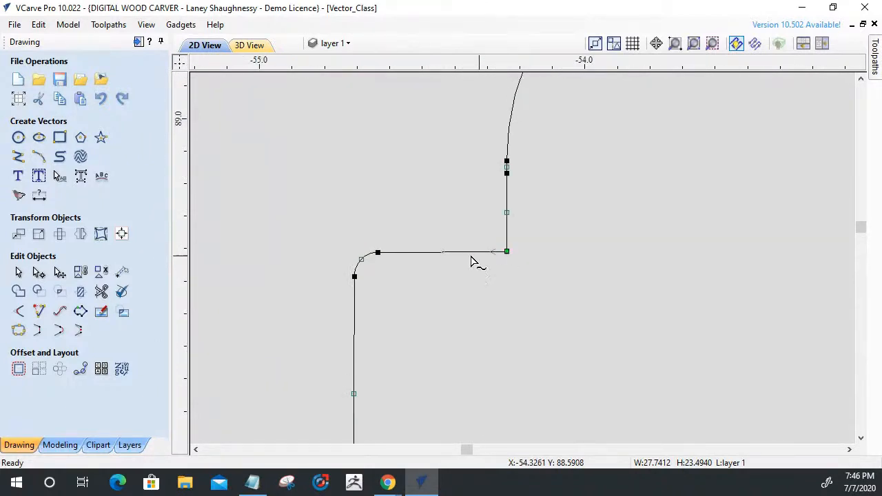
# Delete the span forming the tab's upper edge between the rounded corner and the vertical edge.
pyautogui.scroll(3, 445, 262)
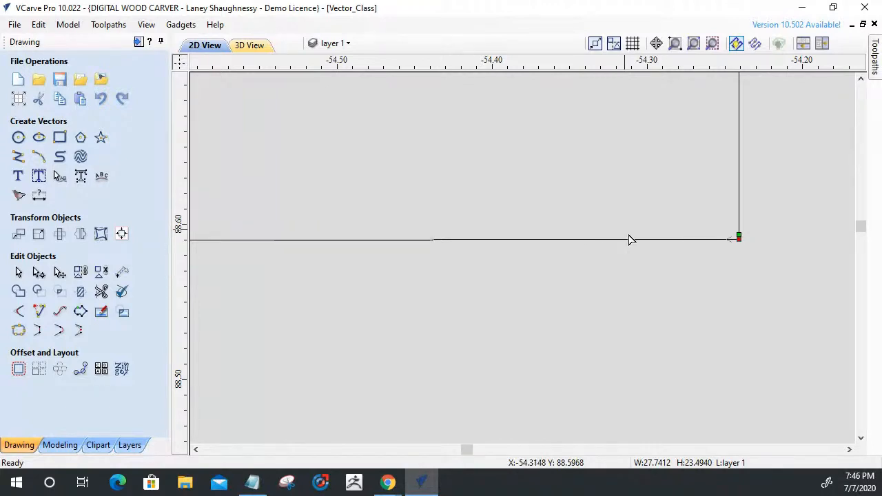
pyautogui.scroll(-3, 614, 269)
pyautogui.scroll(3, 617, 255)
pyautogui.scroll(5, 746, 246)
pyautogui.scroll(-4, 635, 263)
pyautogui.scroll(-3, 468, 227)
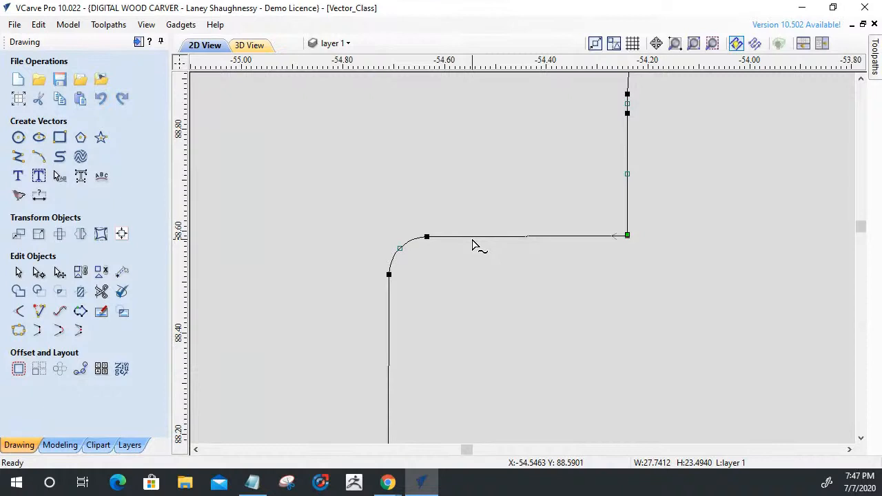
pyautogui.rightClick(473, 242)
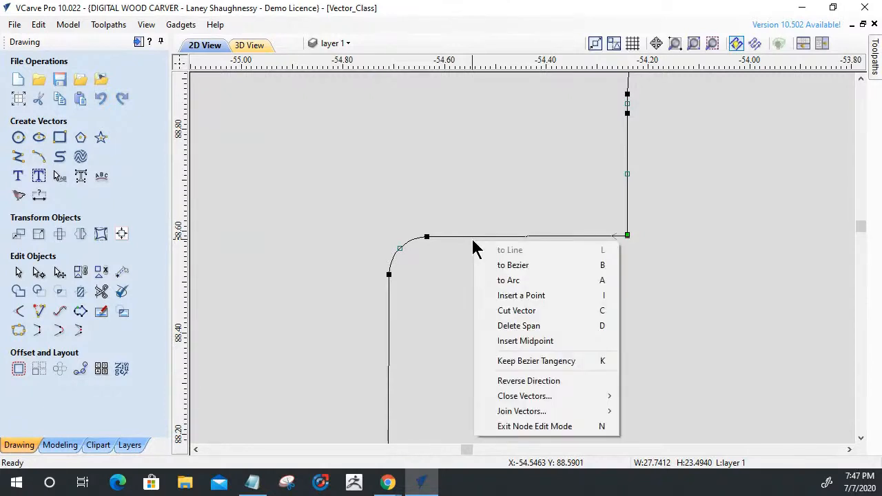
pyautogui.click(491, 327)
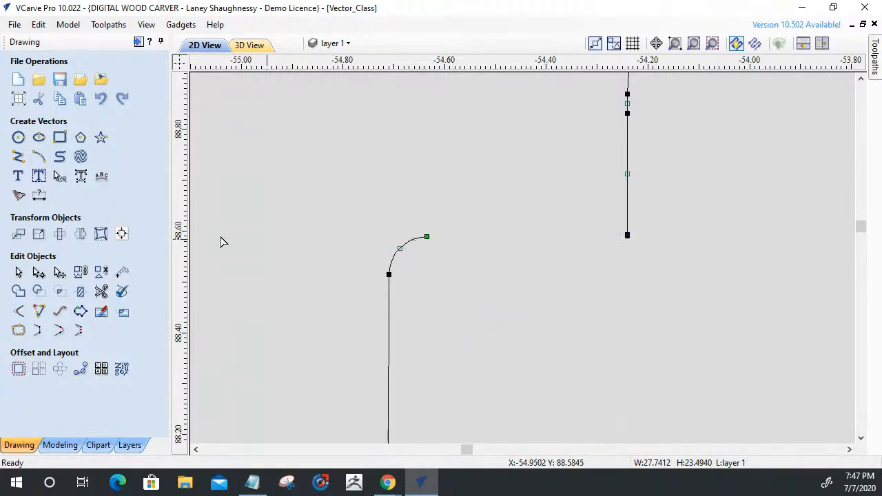
# Draw a horizontal line about 0.45 inch long from the end of the tab's rounded corner past the vertical edge.
pyautogui.click(19, 162)
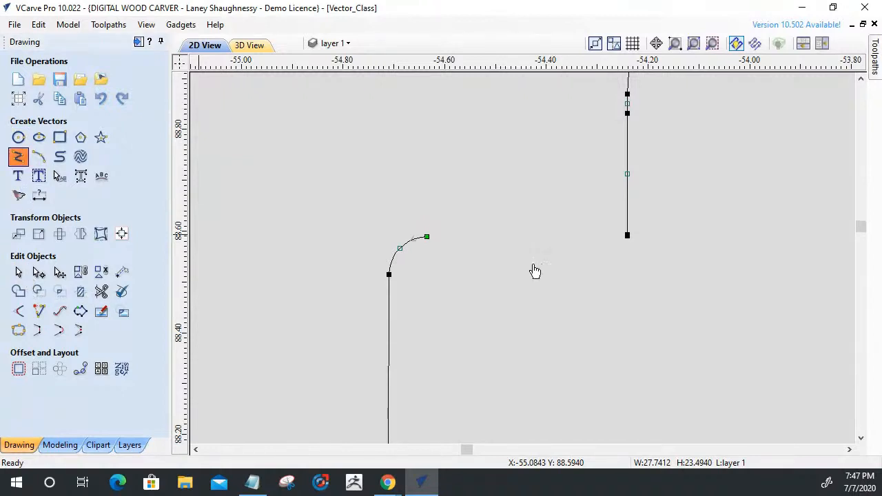
pyautogui.click(429, 237)
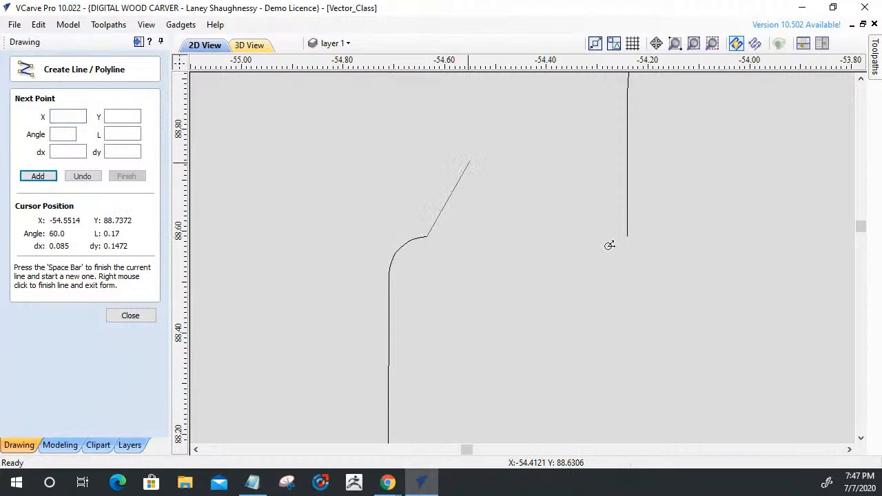
pyautogui.click(656, 237)
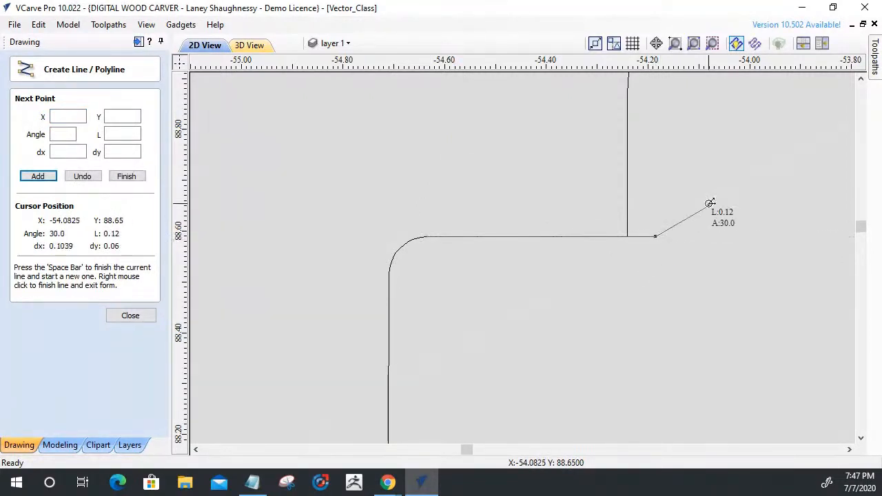
pyautogui.press('space')
pyautogui.click(120, 315)
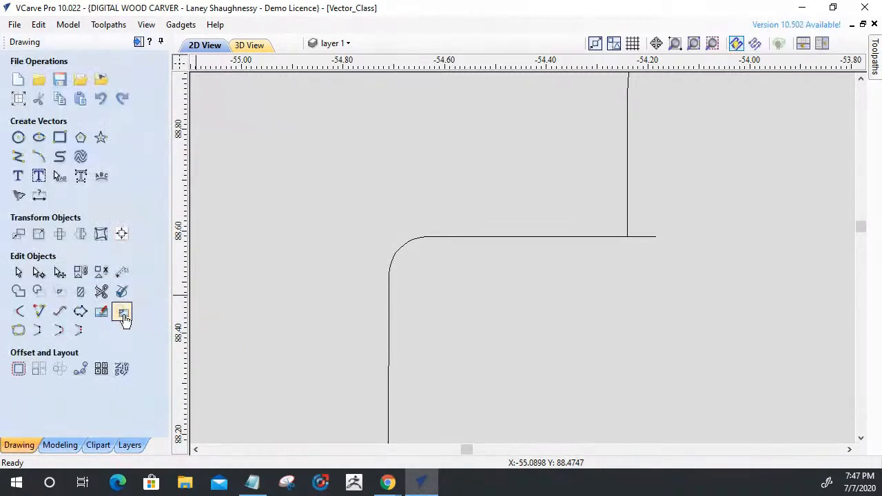
# Try to trim the new line's overhang beyond the vertical edge, and undo the trim.
pyautogui.click(124, 317)
pyautogui.click(651, 238)
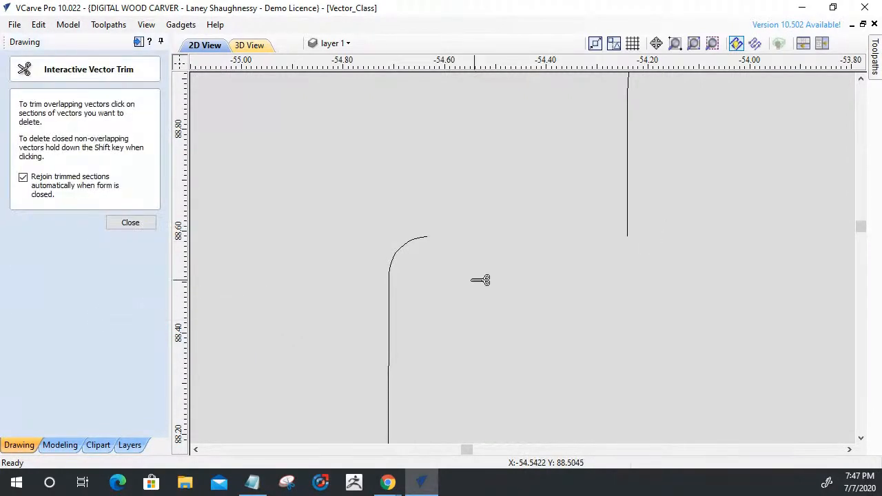
pyautogui.hotkey('ctrl', 'z')
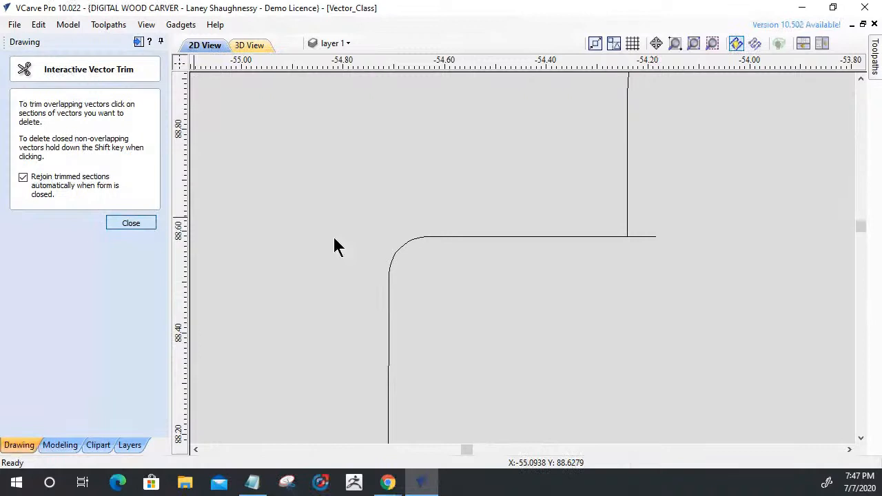
pyautogui.press('Escape')
# Delete the extra node at the vertical edge's lower end and extend the edge down to the new horizontal line.
pyautogui.click(627, 220)
pyautogui.scroll(3, 631, 224)
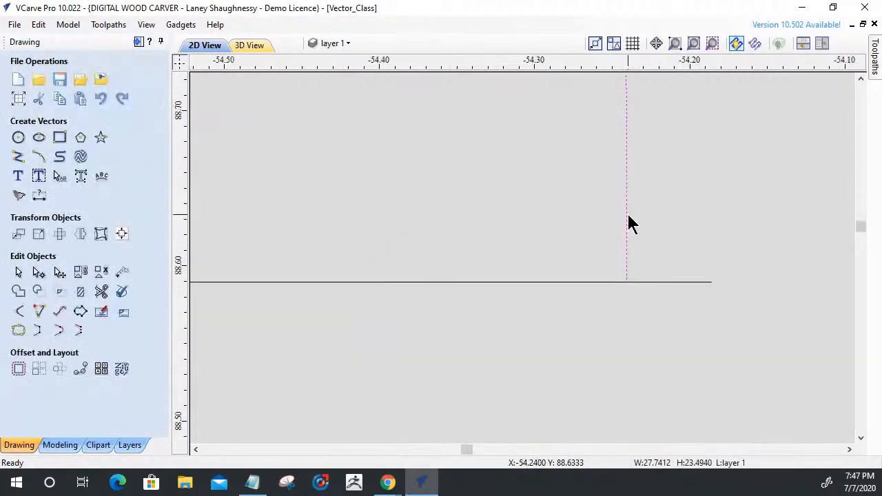
pyautogui.click(38, 272)
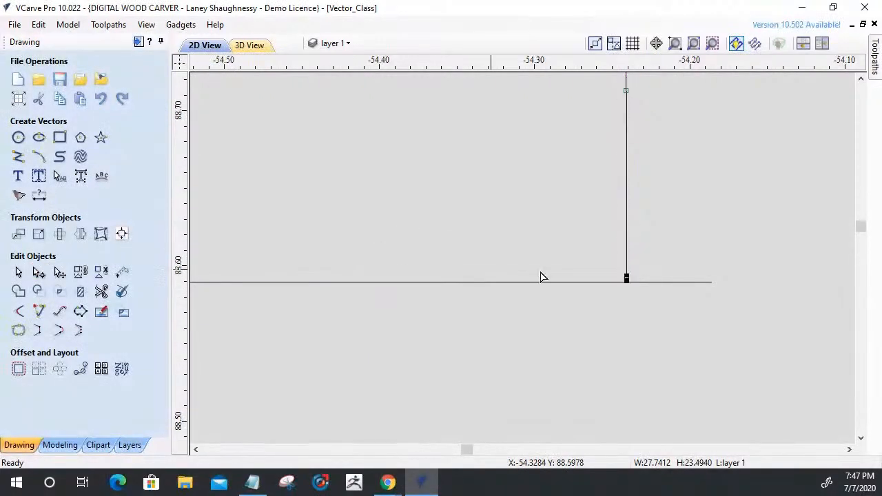
pyautogui.rightClick(627, 279)
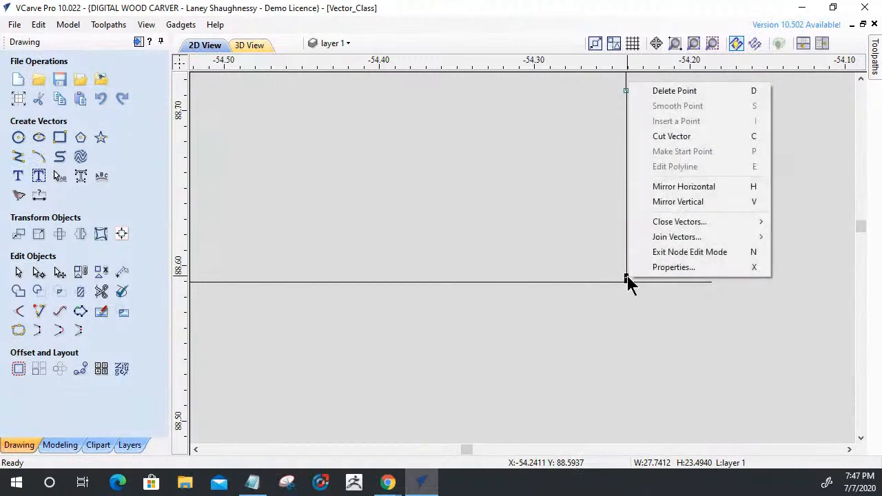
pyautogui.click(669, 92)
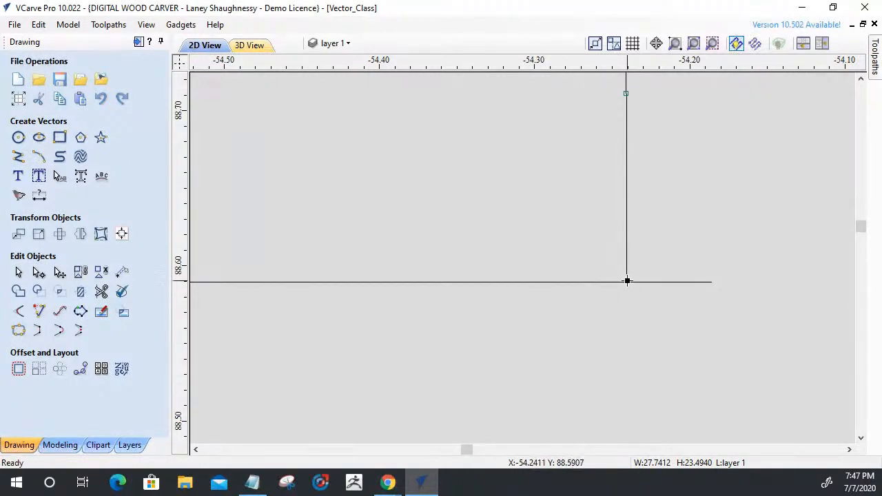
# Trim both overhanging line ends at the corner above the tab, rejoining the trimmed sections automatically.
pyautogui.click(101, 292)
pyautogui.click(662, 282)
pyautogui.click(627, 295)
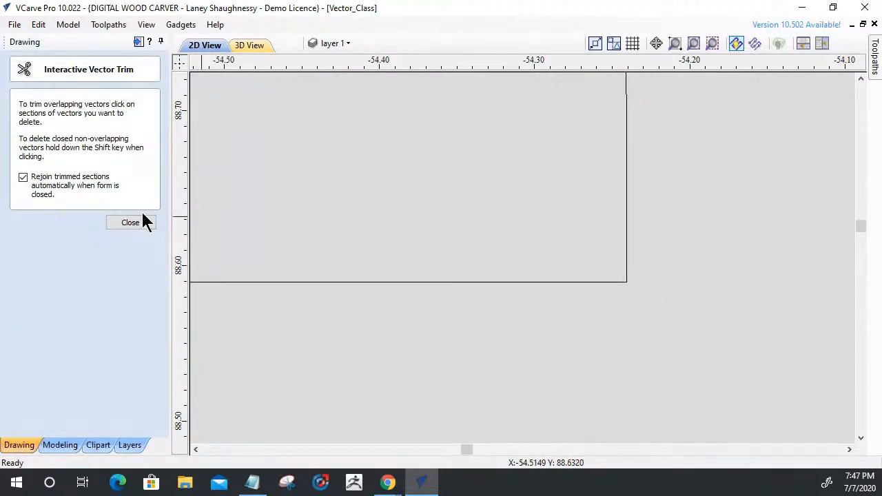
pyautogui.click(118, 224)
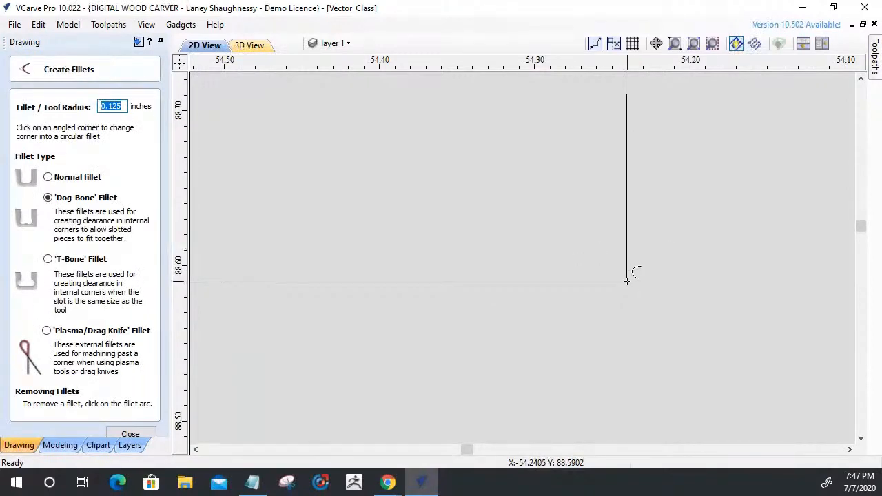
# Try a 0.125 inch Dog-Bone fillet on the rebuilt sharp corner above the tab.
pyautogui.scroll(-5, 665, 262)
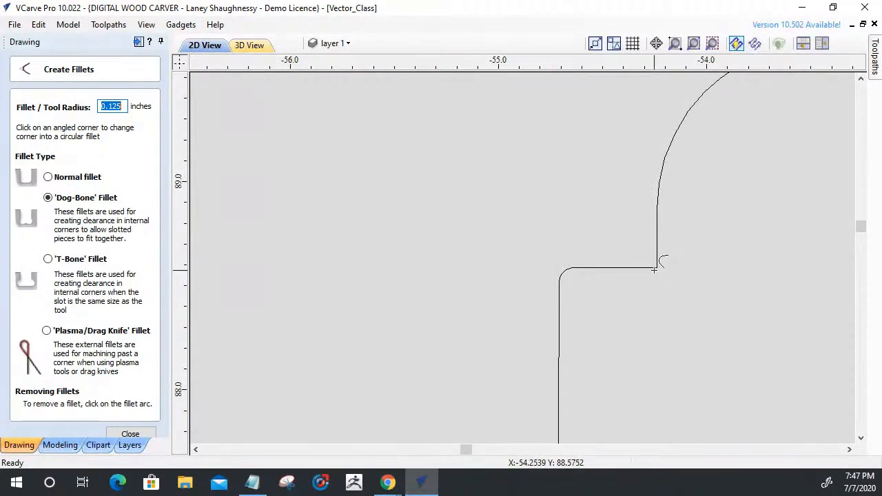
pyautogui.click(658, 267)
pyautogui.scroll(-9, 598, 218)
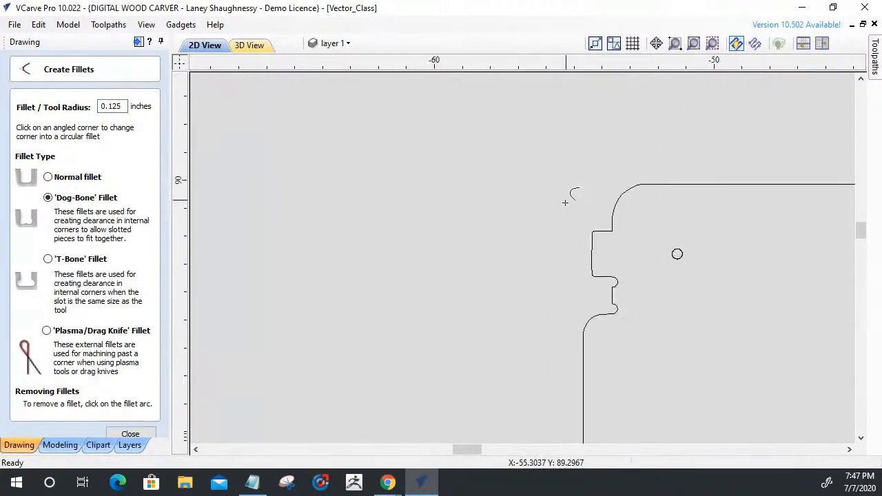
pyautogui.scroll(2, 610, 226)
pyautogui.scroll(4, 604, 218)
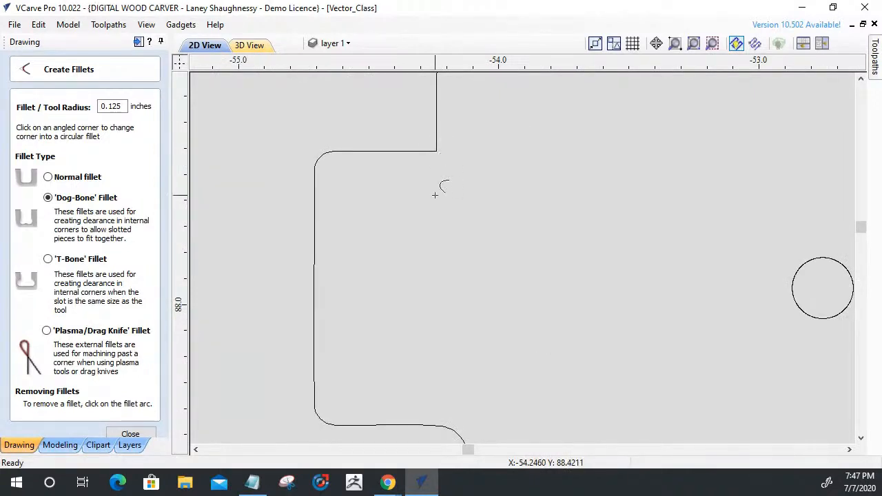
pyautogui.scroll(-3, 496, 258)
pyautogui.click(136, 434)
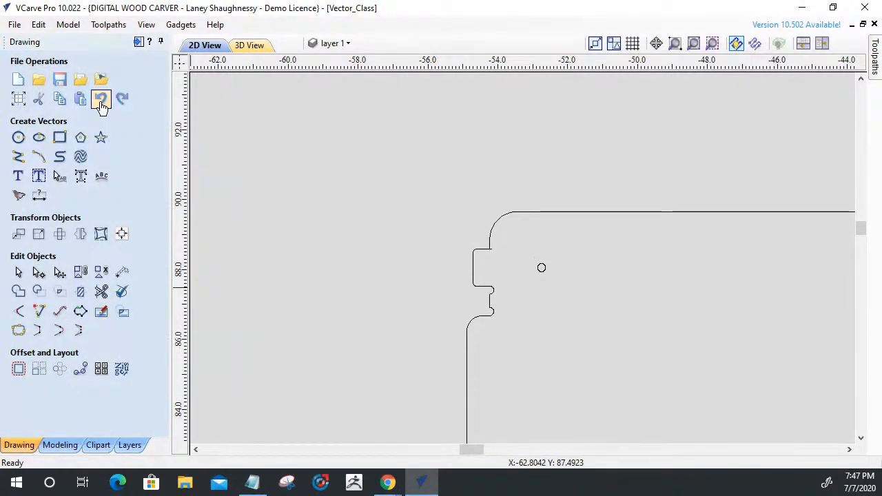
# Undo the edits to the corner above the tab, going back to its original rounded relief.
pyautogui.click(101, 102)
pyautogui.click(101, 102)
pyautogui.click(102, 102)
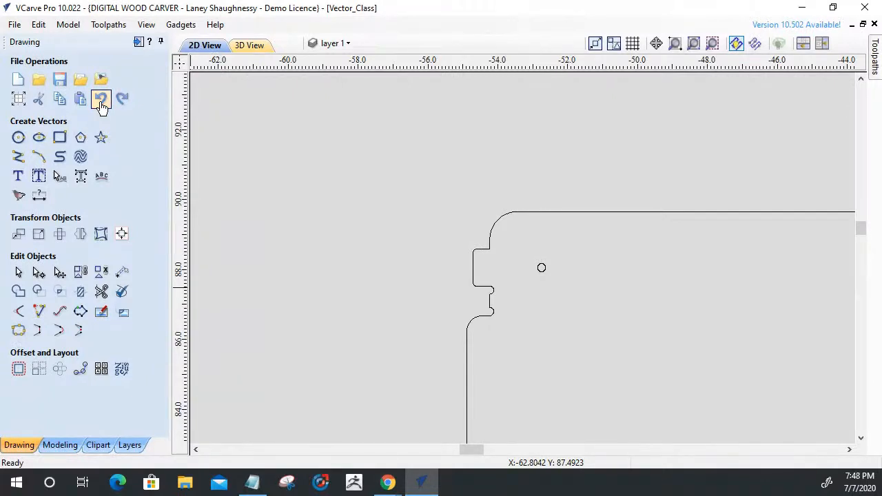
pyautogui.click(101, 102)
pyautogui.click(101, 102)
pyautogui.click(101, 102)
# Examine the rounded relief above the tab, the slots in the neighbouring parts and the overall part layout.
pyautogui.scroll(-5, 496, 295)
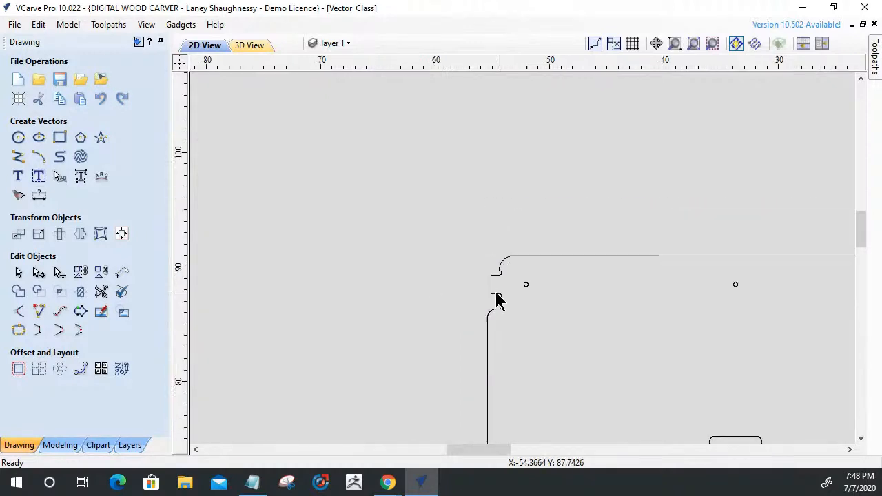
pyautogui.scroll(2, 479, 286)
pyautogui.scroll(8, 479, 286)
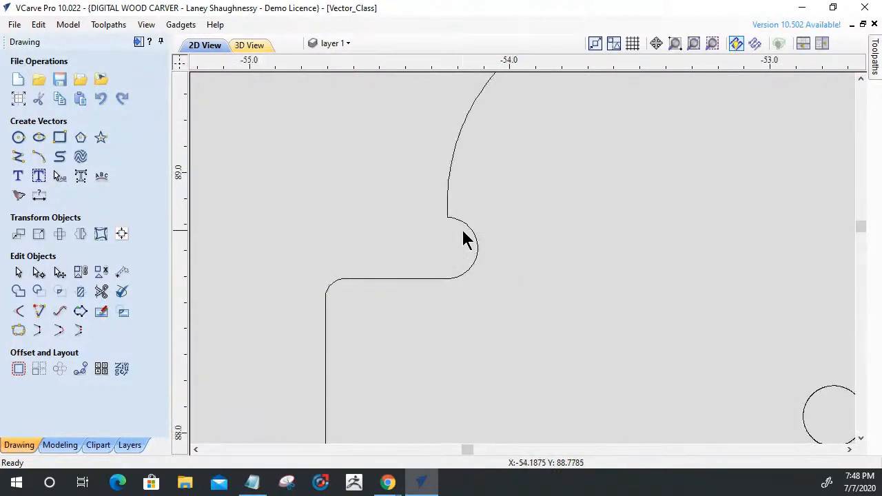
pyautogui.scroll(-4, 434, 248)
pyautogui.scroll(-5, 425, 237)
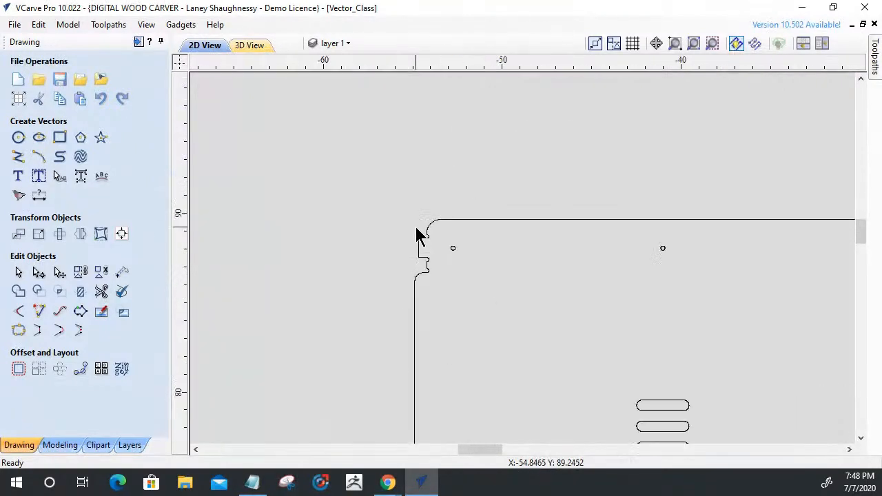
pyautogui.scroll(3, 684, 372)
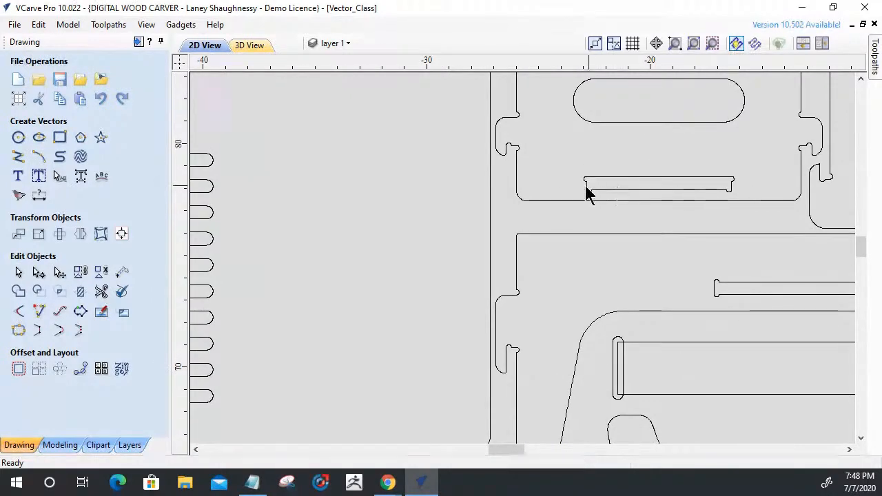
pyautogui.scroll(-4, 638, 235)
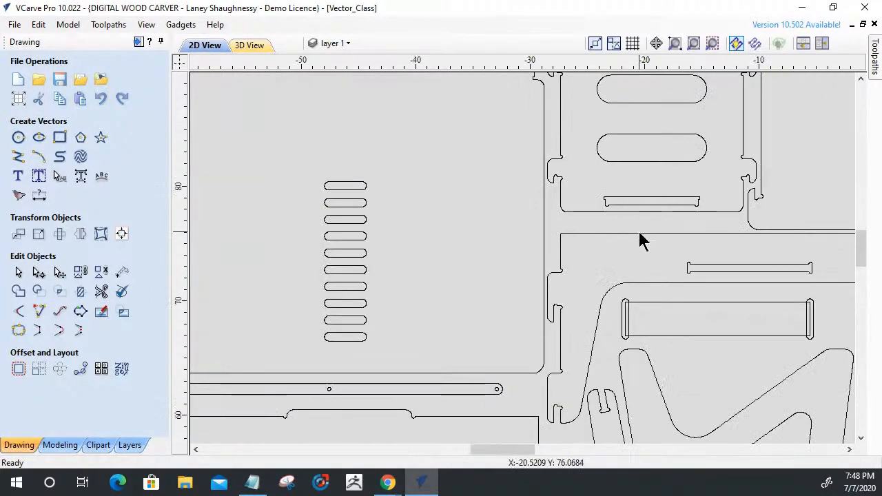
pyautogui.scroll(-2, 624, 310)
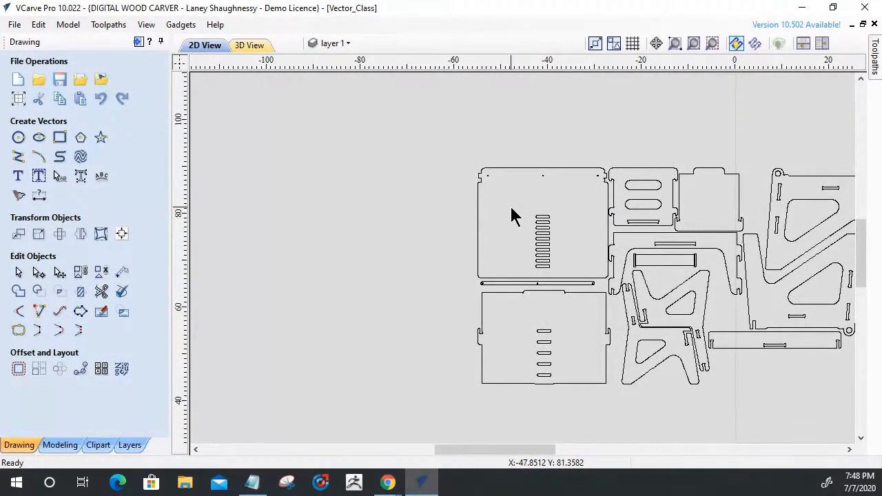
pyautogui.scroll(-1, 511, 213)
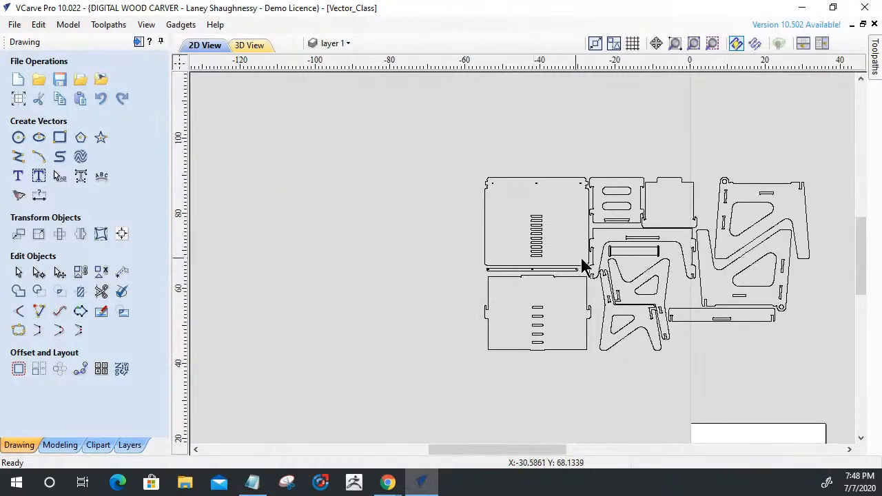
pyautogui.click(736, 43)
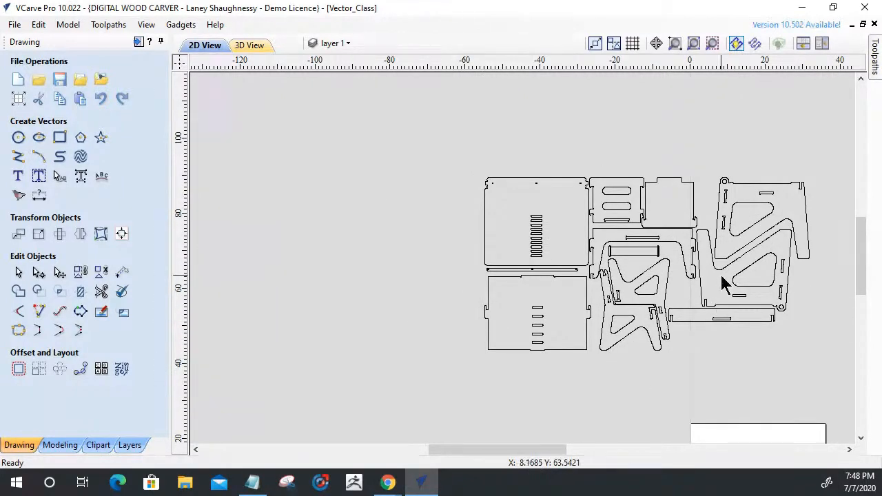
# Examine the rounded reliefs and tab corners at the large panel's upper-left corner.
pyautogui.scroll(8, 423, 255)
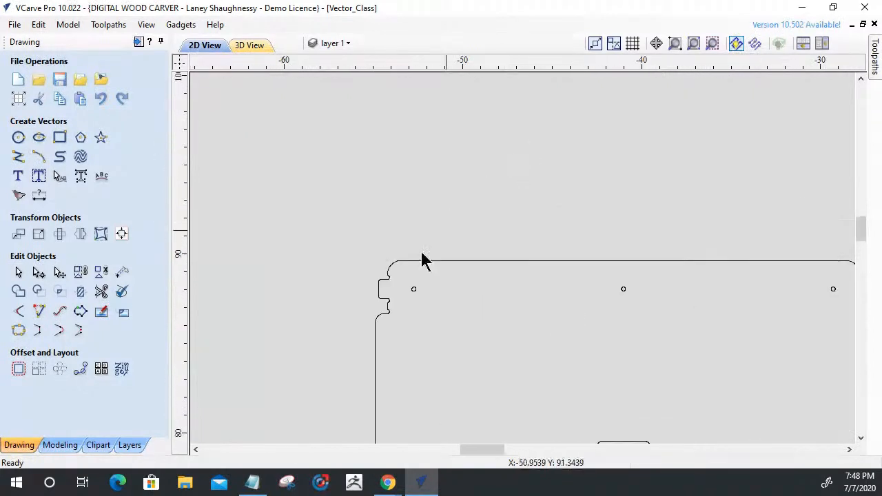
pyautogui.scroll(3, 387, 324)
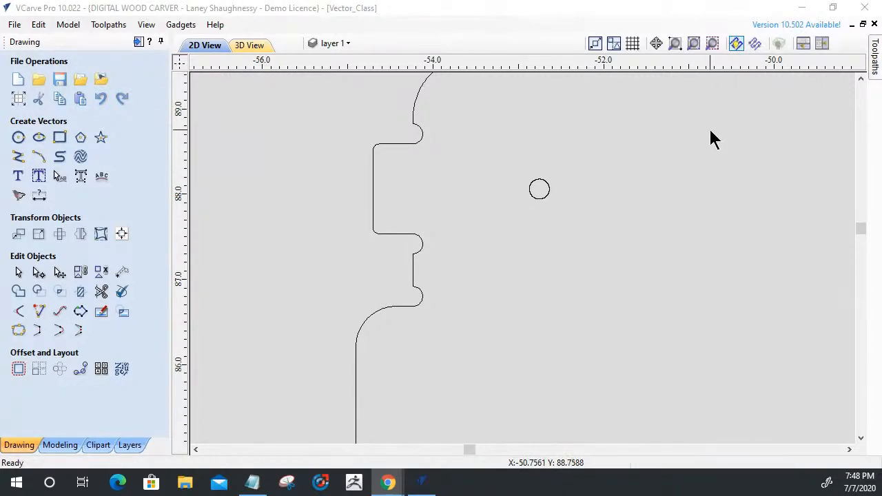
pyautogui.scroll(-2, 715, 157)
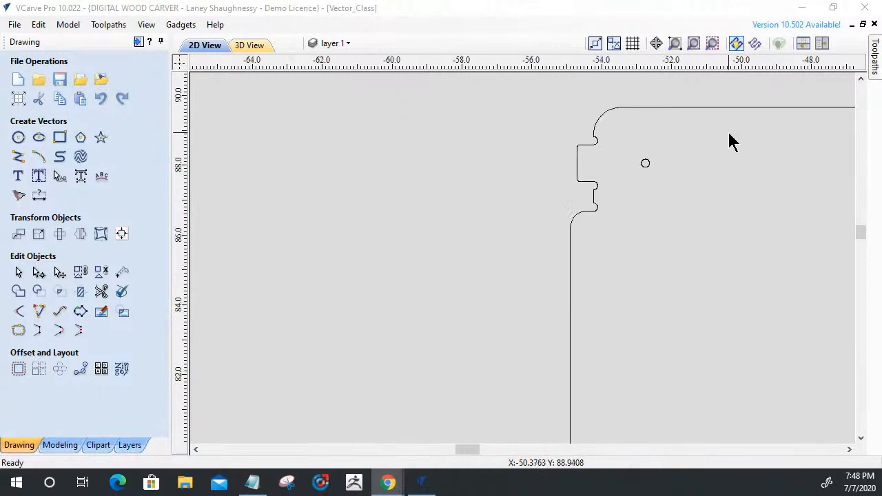
pyautogui.scroll(3, 622, 198)
pyautogui.scroll(-2, 604, 191)
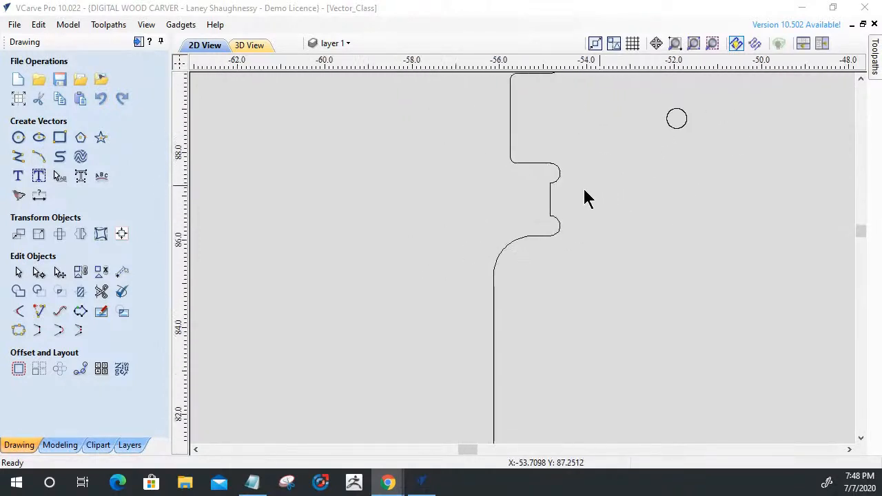
pyautogui.scroll(2, 603, 90)
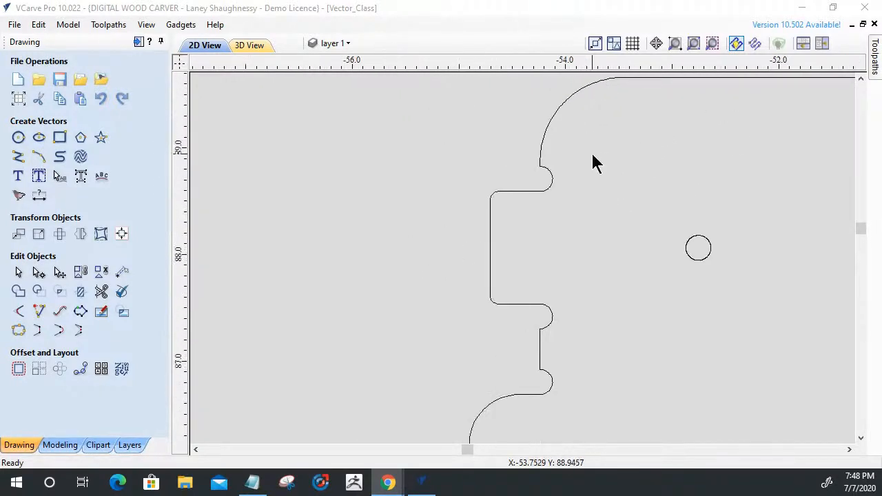
pyautogui.scroll(2, 592, 165)
pyautogui.click(492, 237)
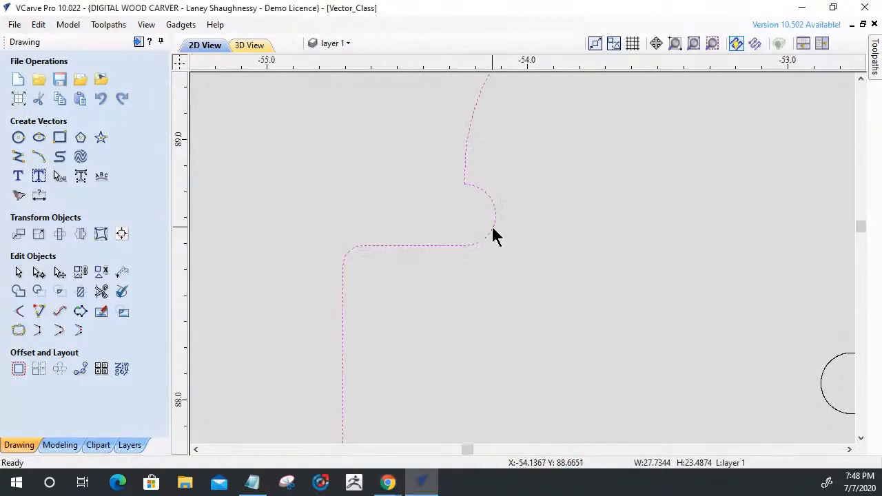
pyautogui.scroll(-3, 466, 169)
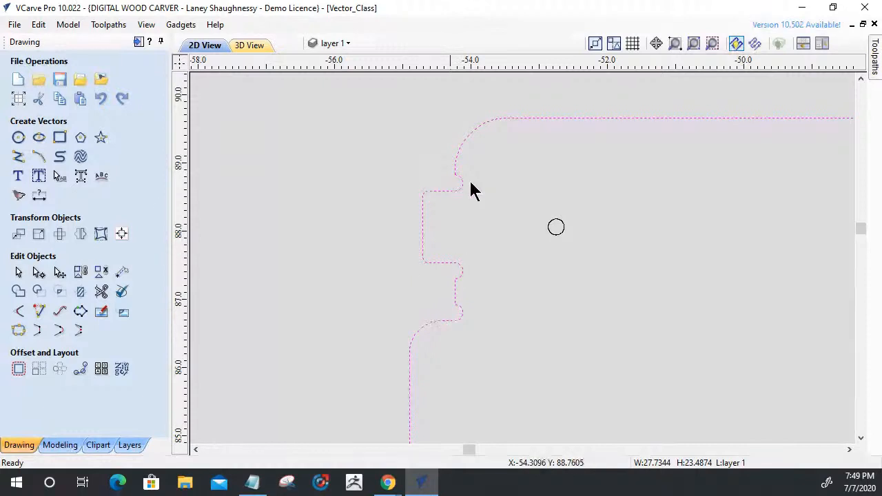
# Try a 0.125 inch Normal fillet on the tab's rounded outer corner, undo the last edit, and close the fillet tool.
pyautogui.click(18, 312)
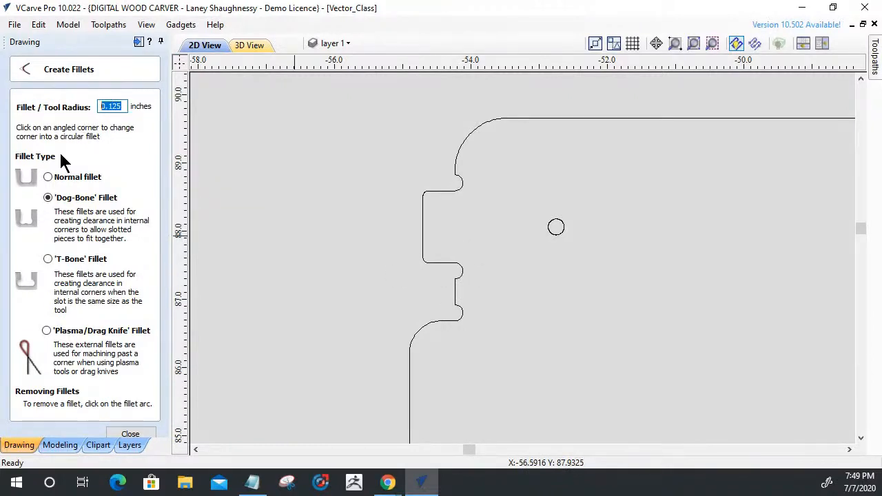
pyautogui.click(48, 178)
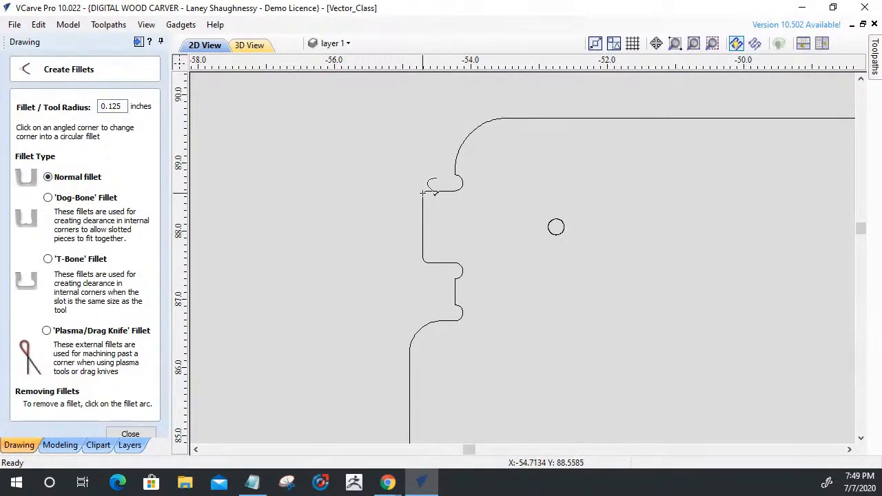
pyautogui.scroll(5, 423, 194)
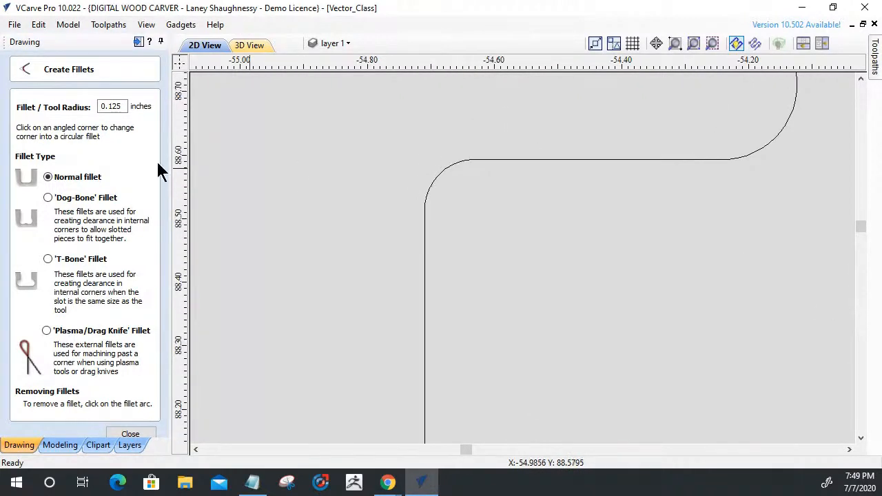
pyautogui.click(36, 25)
pyautogui.click(69, 40)
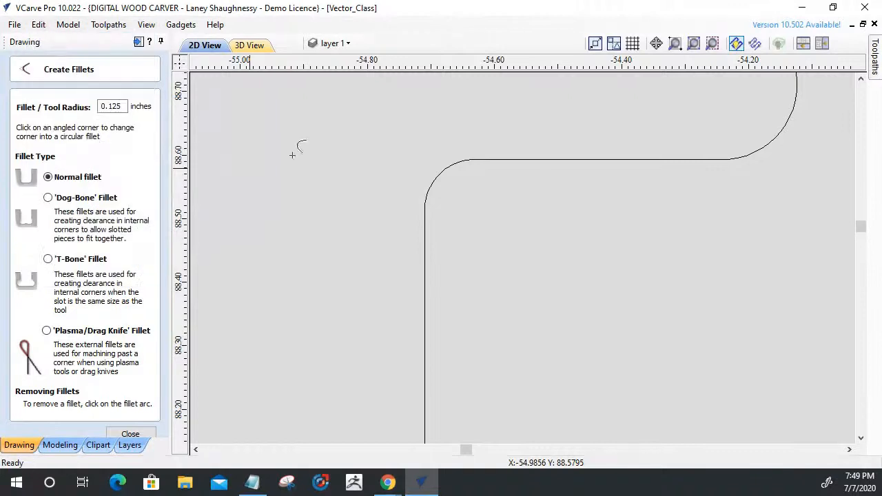
pyautogui.scroll(-10, 493, 190)
pyautogui.scroll(-5, 369, 187)
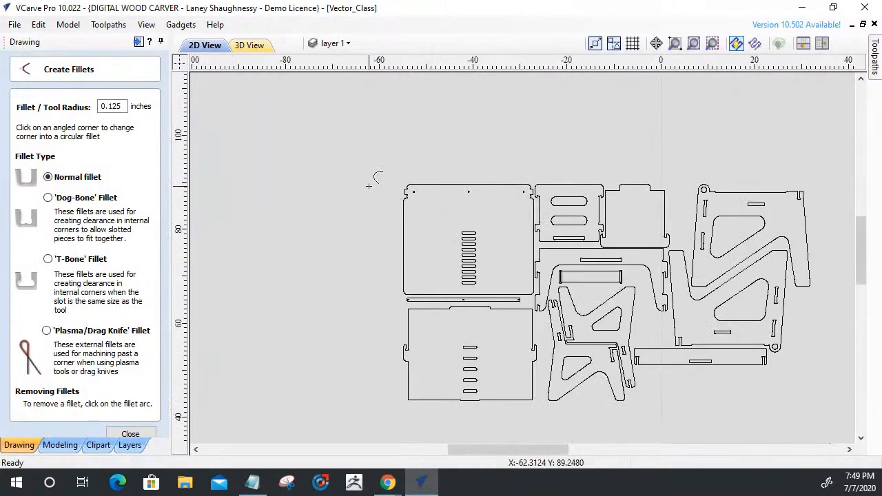
pyautogui.click(130, 433)
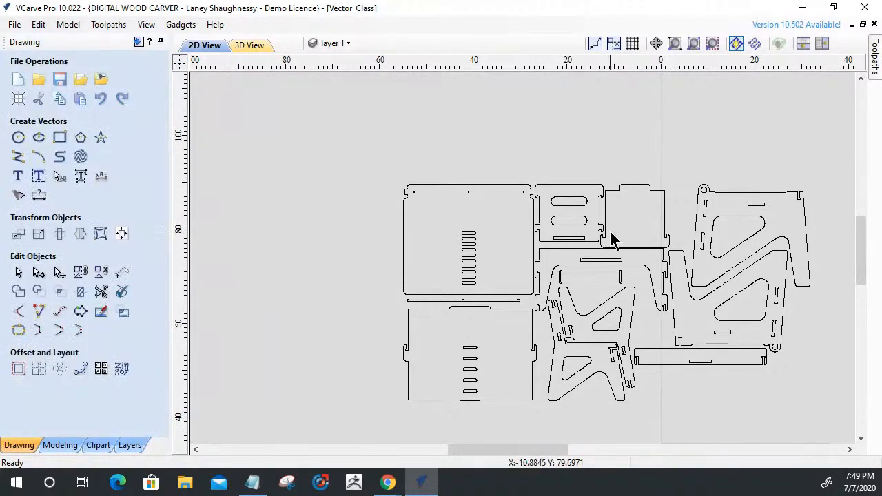
# Examine the slots, hooks and corner reliefs across the remaining parts, including the long slot in the arched part.
pyautogui.scroll(-2, 624, 293)
pyautogui.scroll(5, 634, 276)
pyautogui.scroll(5, 635, 272)
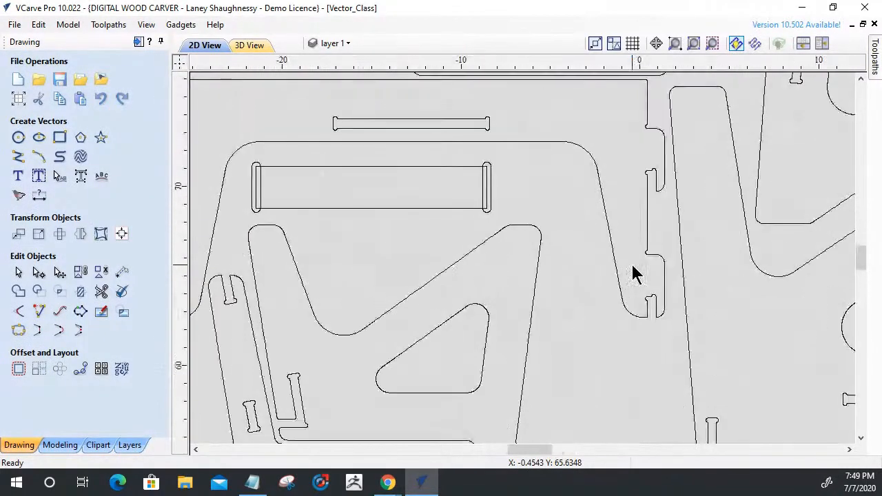
pyautogui.scroll(-1, 634, 255)
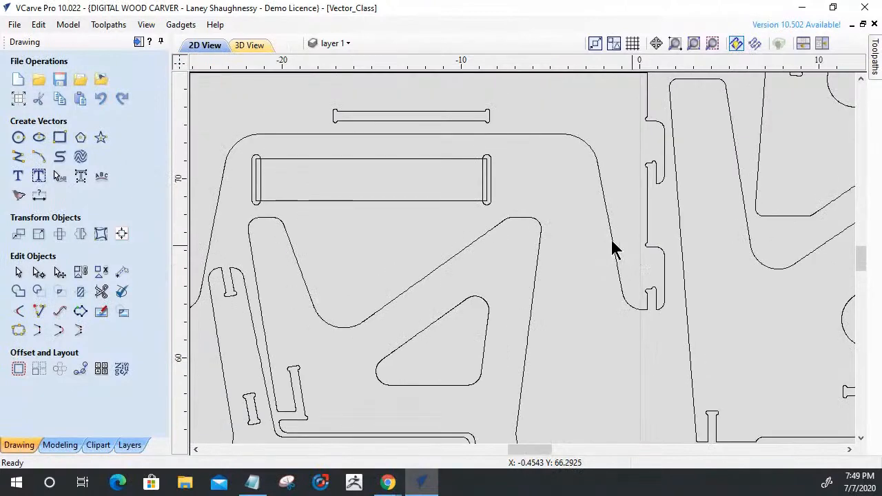
pyautogui.click(422, 118)
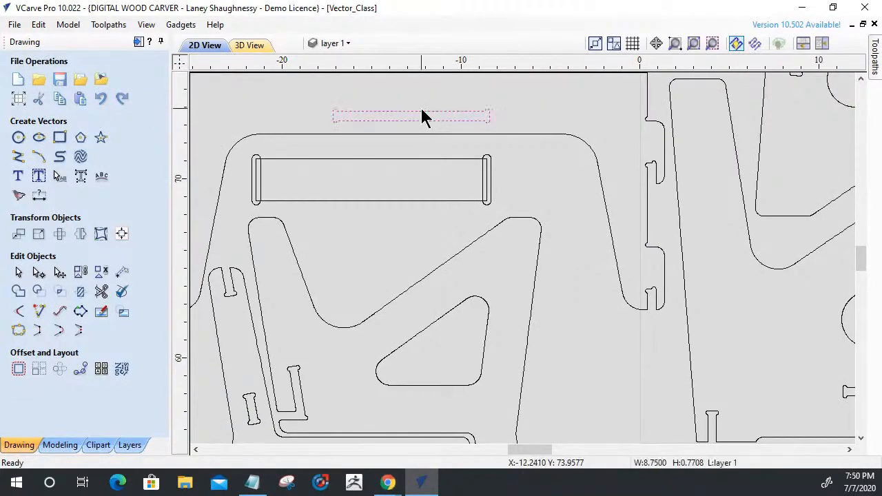
pyautogui.scroll(5, 386, 107)
pyautogui.scroll(-9, 386, 107)
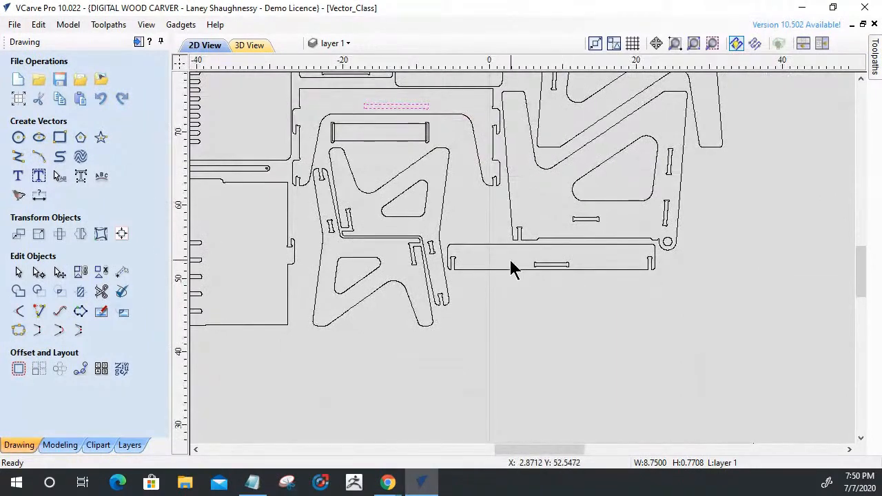
pyautogui.scroll(-3, 689, 296)
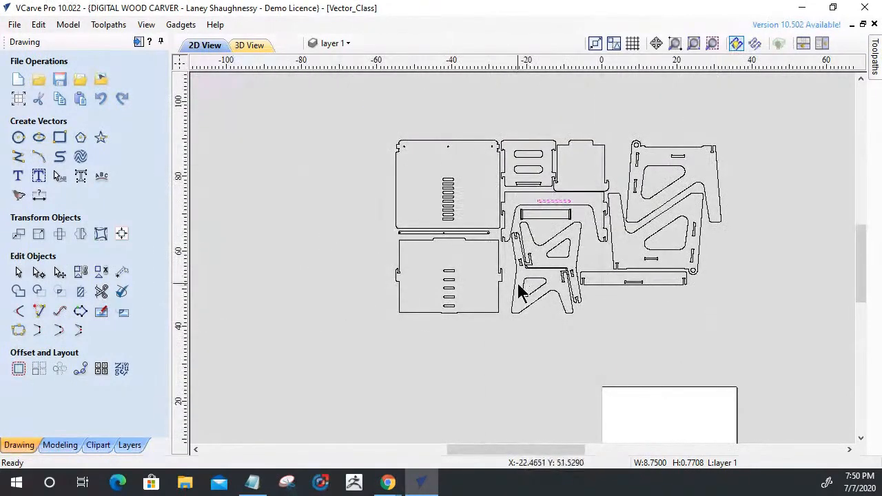
pyautogui.scroll(1, 528, 286)
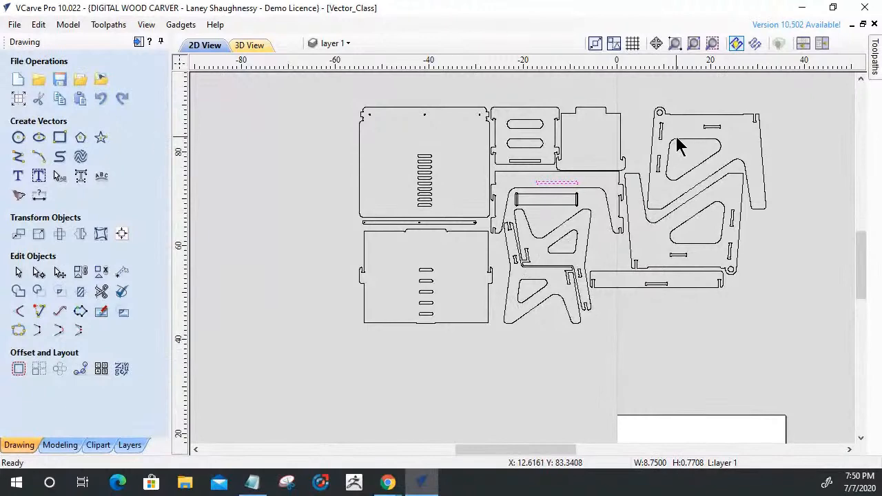
pyautogui.scroll(4, 669, 155)
pyautogui.scroll(5, 641, 173)
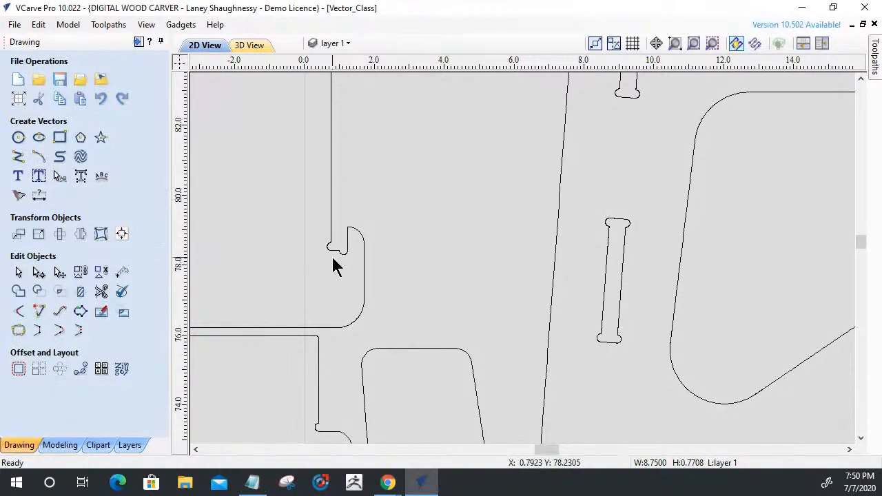
pyautogui.scroll(-3, 333, 267)
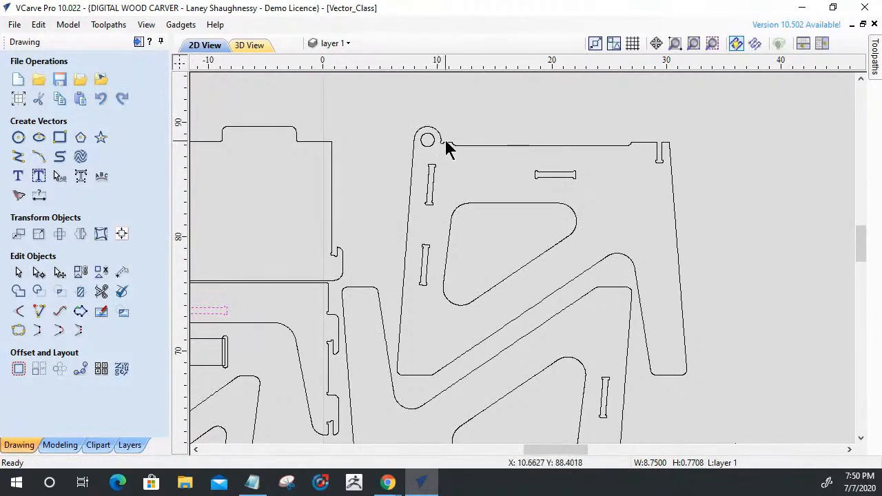
# Draw a square-cornered rectangle about 0.48 by 1.76 inches over the open slot in the upper side part's top edge.
pyautogui.click(546, 144)
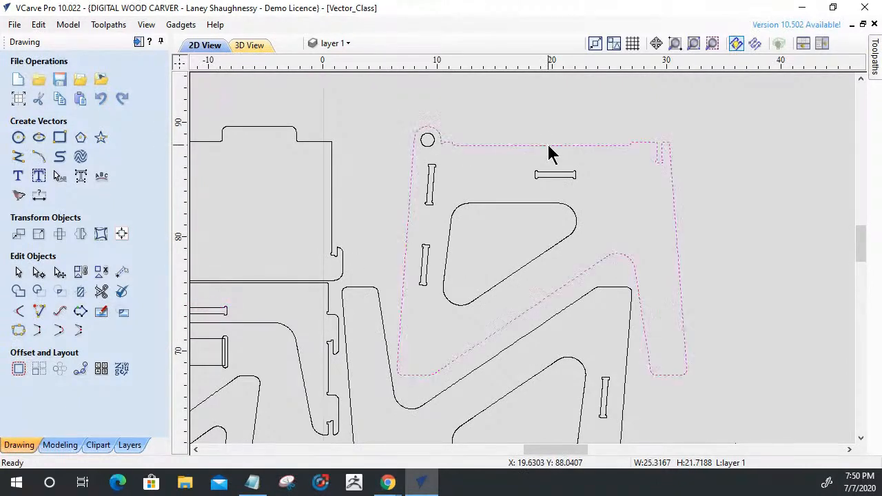
pyautogui.scroll(5, 661, 149)
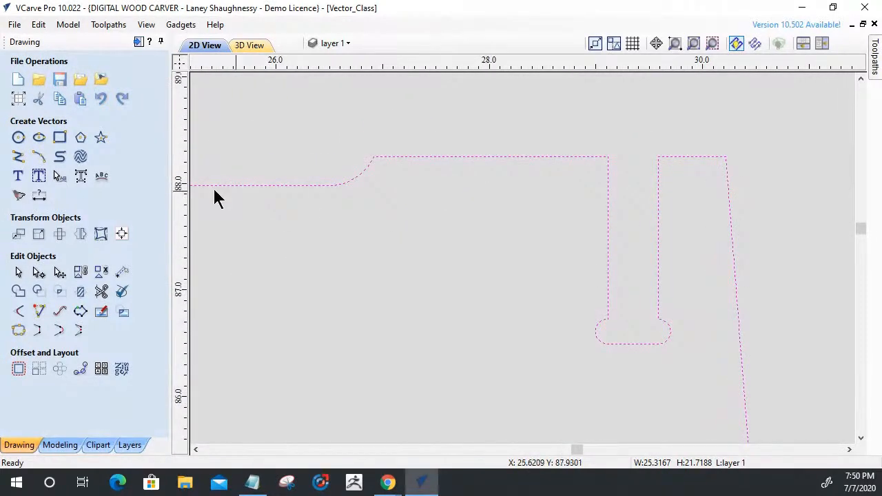
pyautogui.click(59, 137)
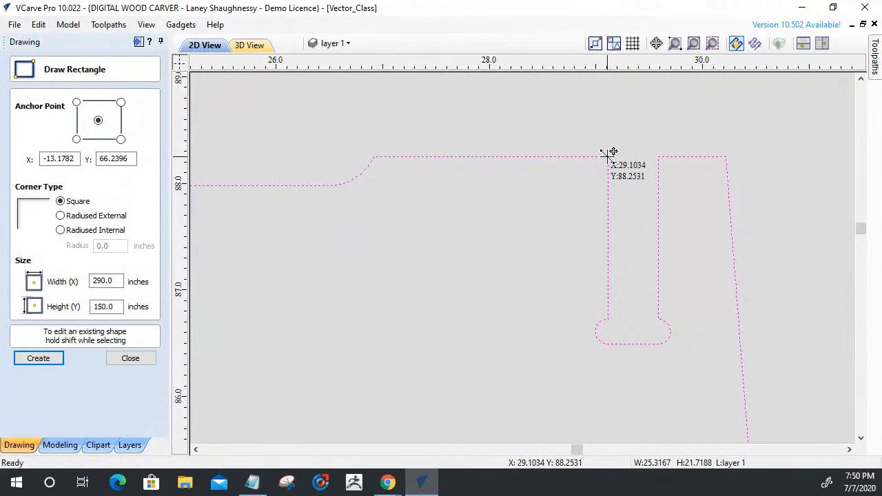
pyautogui.moveTo(608, 157)
pyautogui.mouseDown()
pyautogui.moveTo(658, 150)
pyautogui.moveTo(665, 161)
pyautogui.moveTo(658, 344)
pyautogui.mouseUp()
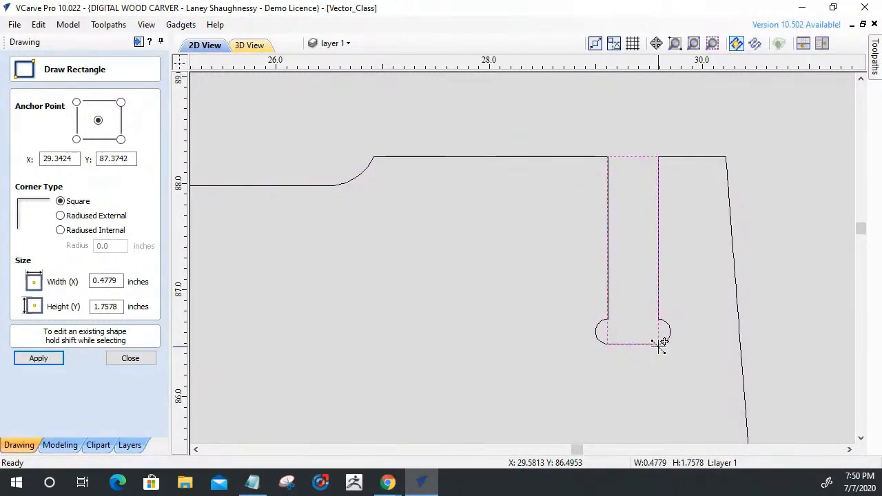
# Examine how the rectangle's edges line up with the slot's sides and end reliefs, and clear the selection.
pyautogui.scroll(5, 617, 314)
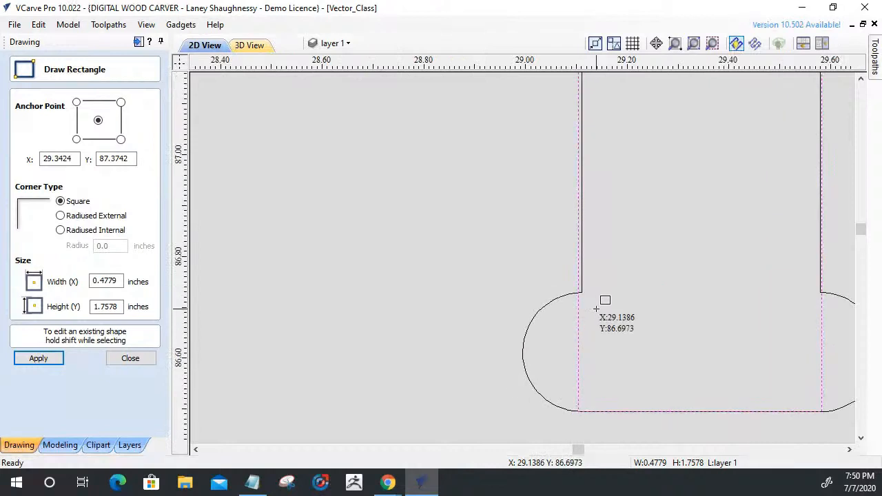
pyautogui.scroll(2, 806, 288)
pyautogui.scroll(-4, 806, 283)
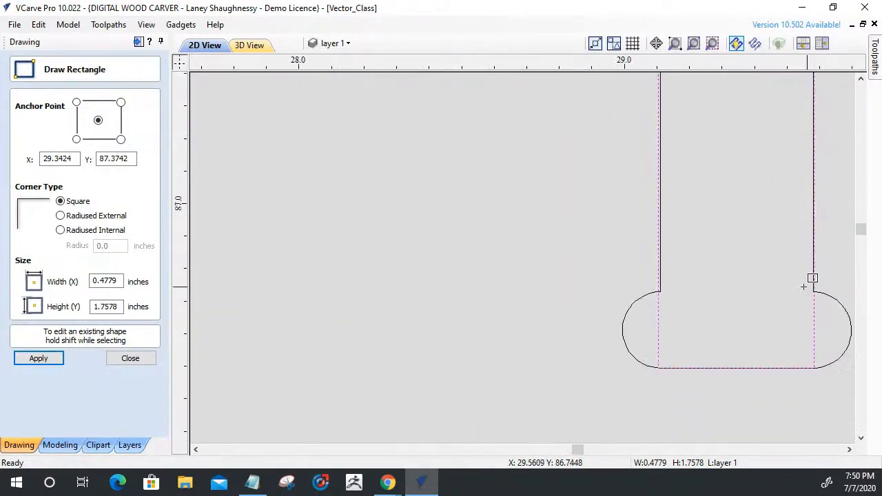
pyautogui.click(132, 361)
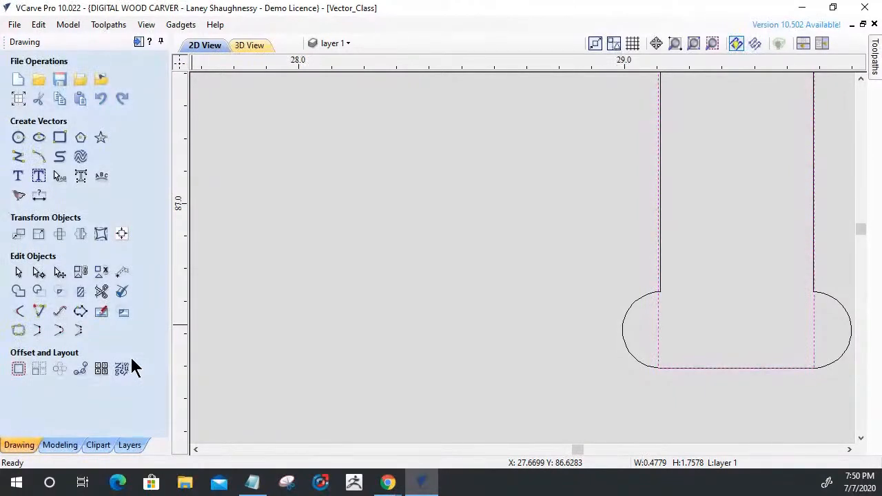
pyautogui.scroll(-10, 441, 365)
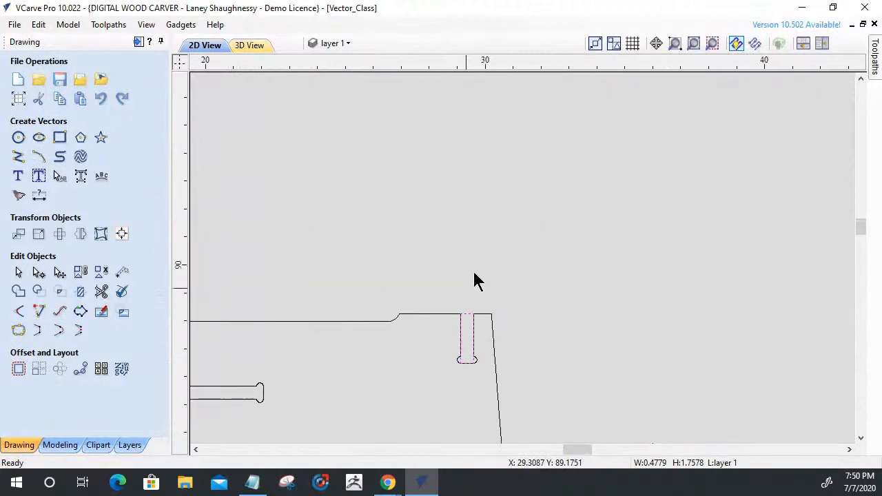
pyautogui.scroll(-2, 487, 252)
pyautogui.scroll(5, 452, 333)
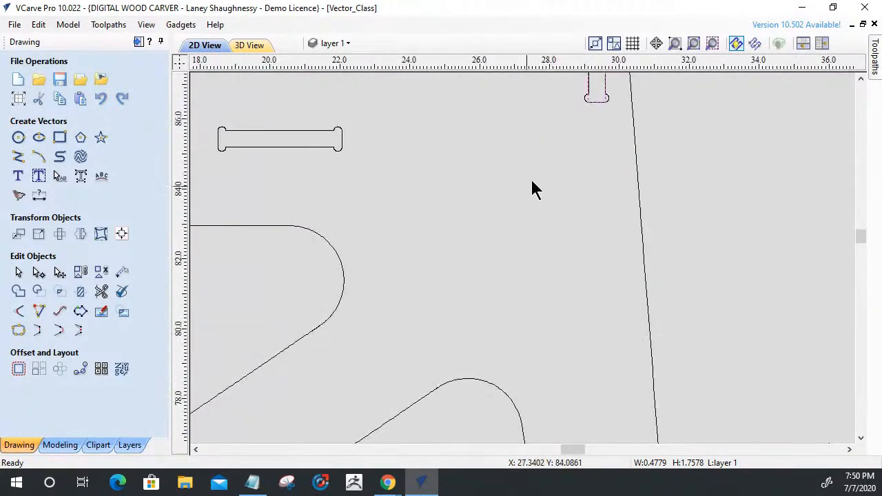
pyautogui.scroll(-2, 543, 224)
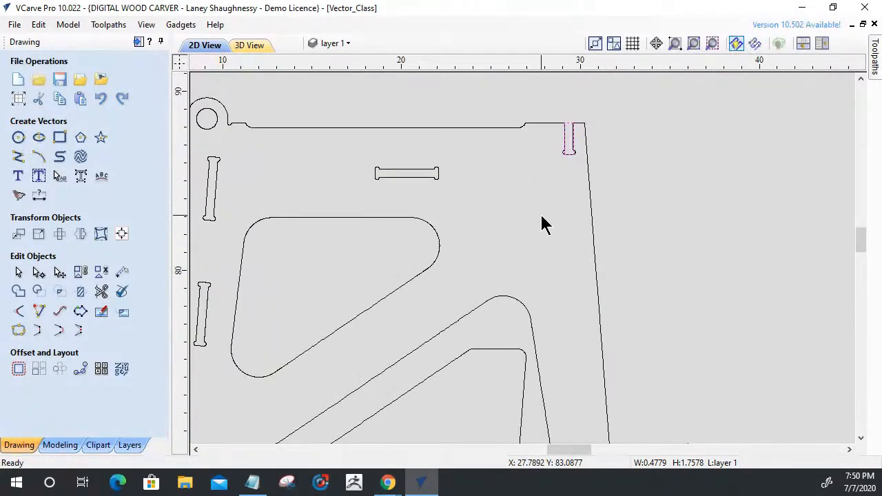
pyautogui.click(731, 257)
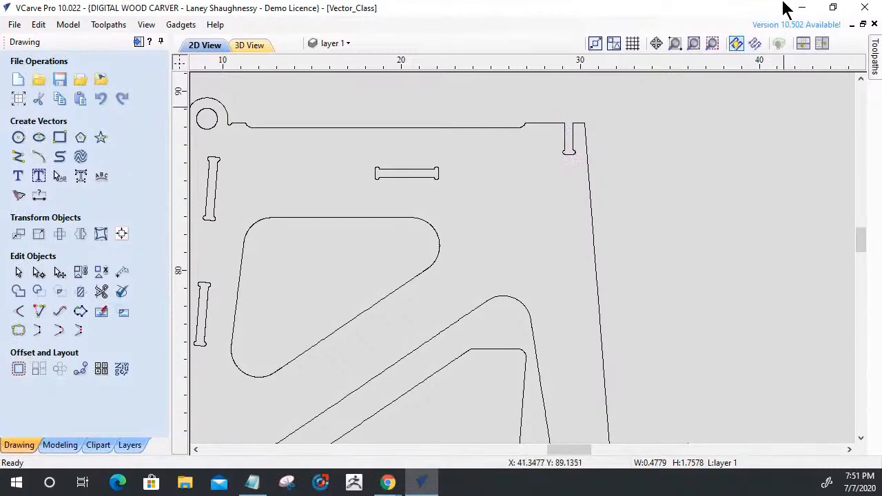
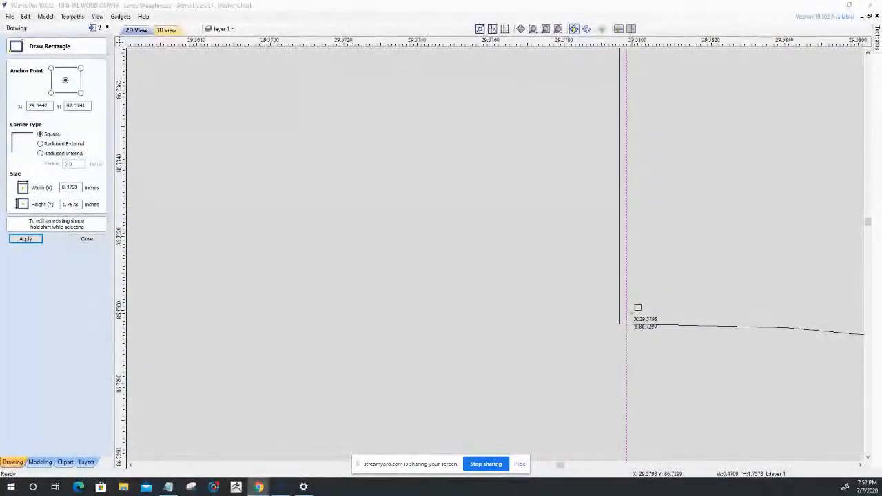
# Remove the trial rectangle from the open slot in the upper side part and leave the rectangle tool.
pyautogui.scroll(1, 637, 308)
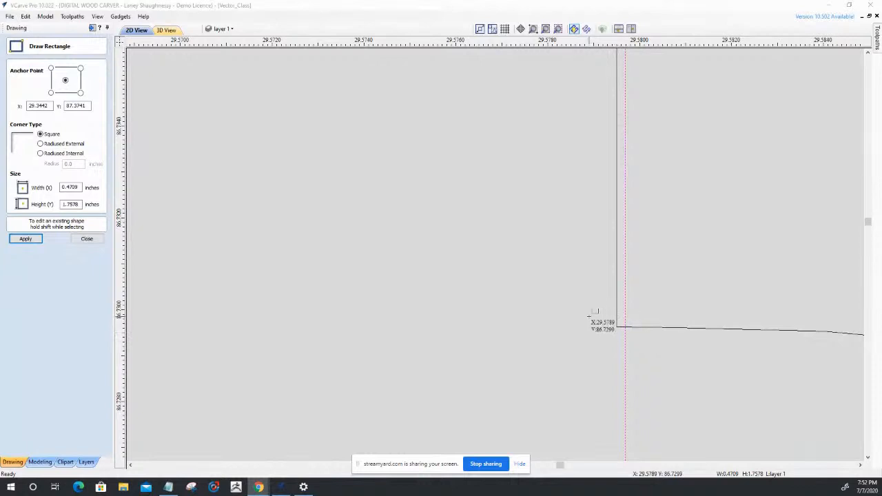
pyautogui.scroll(-2, 712, 275)
pyautogui.scroll(-2, 703, 264)
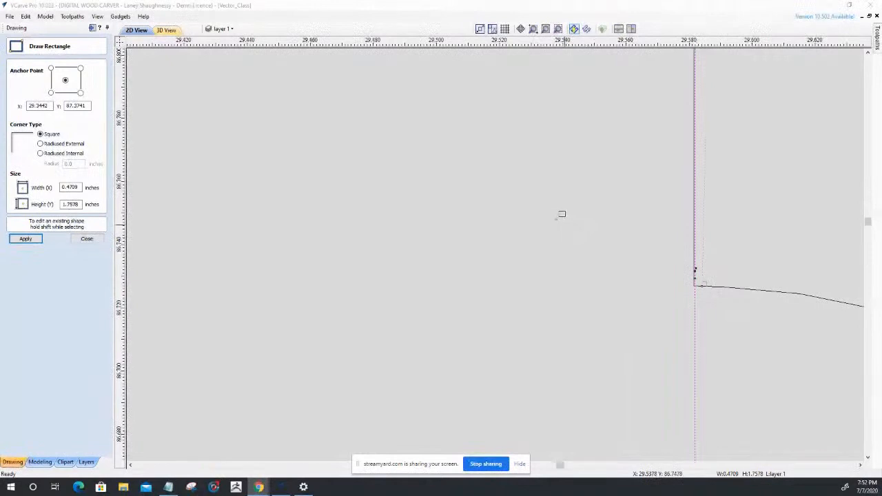
pyautogui.scroll(3, 560, 217)
pyautogui.scroll(-3, 563, 231)
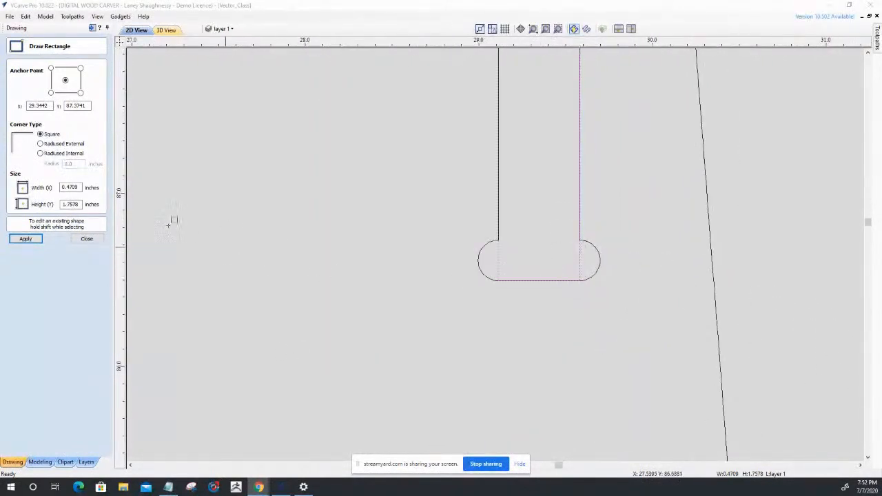
pyautogui.click(87, 239)
pyautogui.click(497, 260)
# Replace all vectors of the upper side part with fitted circular arcs, using 0.001 inch tolerance and sharp corners kept up to 90 degrees.
pyautogui.scroll(-8, 514, 254)
pyautogui.scroll(-2, 586, 247)
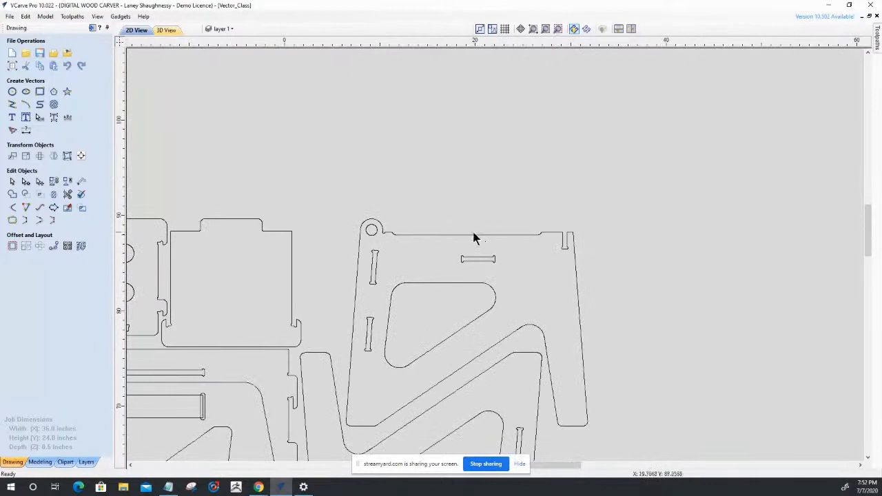
pyautogui.click(473, 235)
pyautogui.scroll(-2, 474, 237)
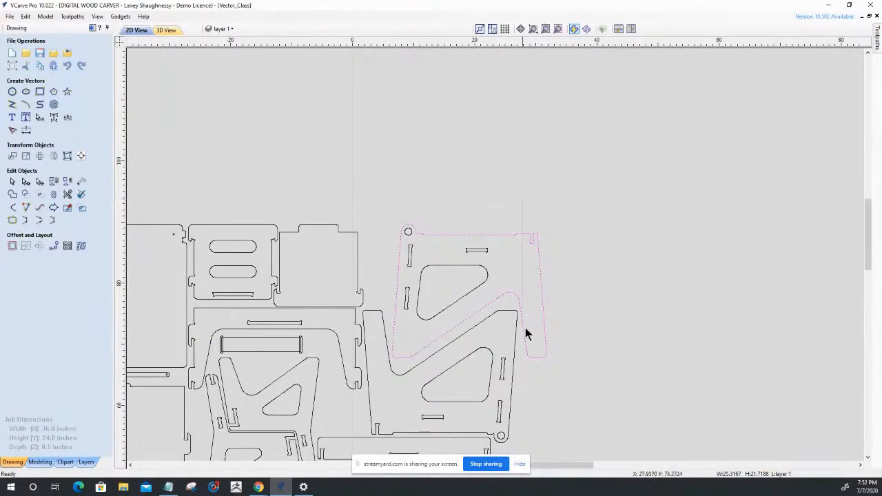
pyautogui.moveTo(561, 357); pyautogui.dragTo(565, 370)
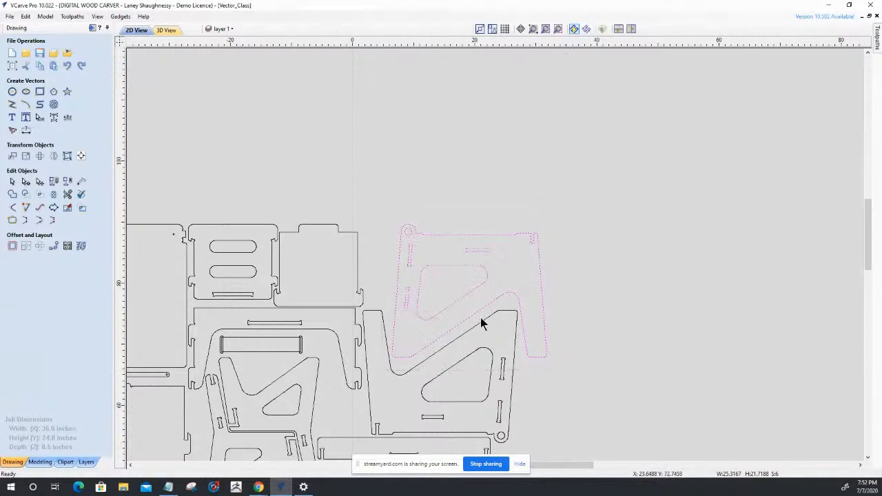
pyautogui.click(39, 210)
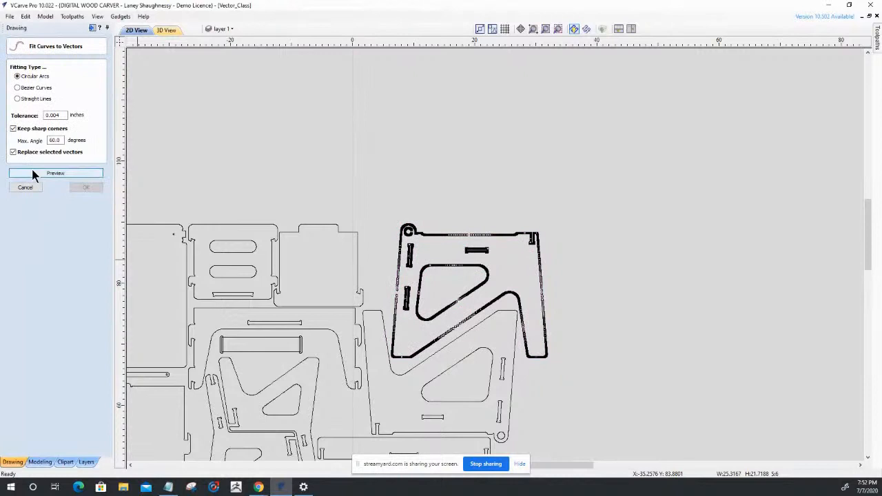
pyautogui.scroll(5, 396, 242)
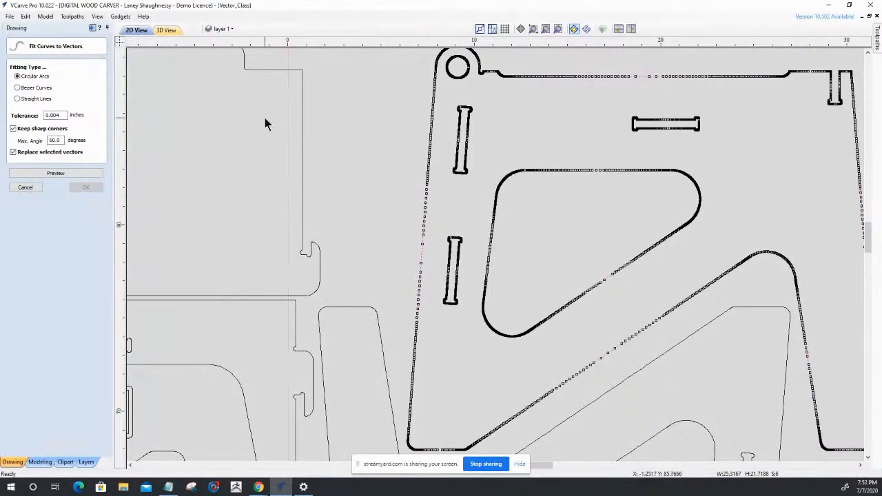
pyautogui.doubleClick(56, 140)
pyautogui.write('1')
pyautogui.click(44, 175)
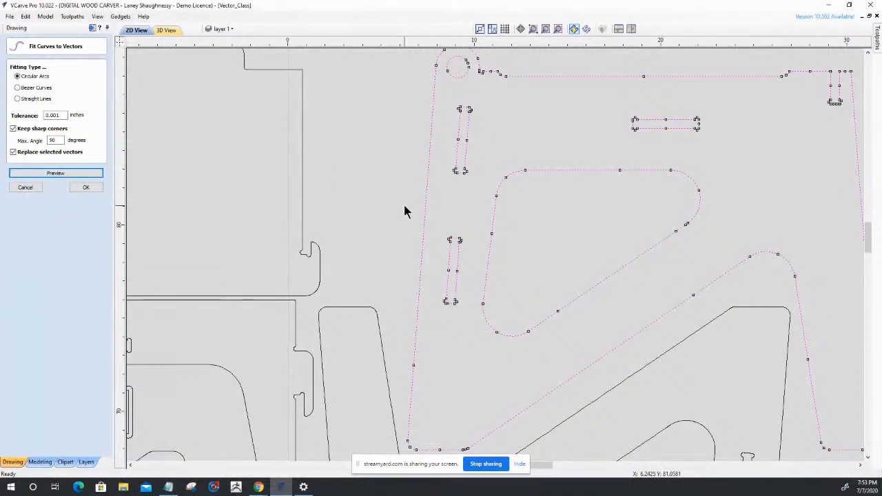
pyautogui.click(83, 188)
# Draw a trial square-cornered rectangle about 0.47 by 0.88 inches in the open slot's mouth, delete it, and close the rectangle tool.
pyautogui.scroll(-4, 622, 265)
pyautogui.scroll(6, 635, 203)
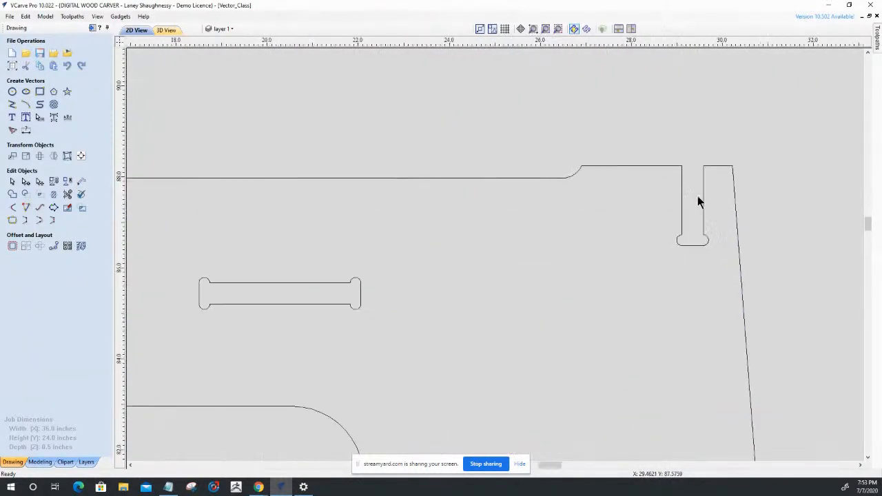
pyautogui.click(681, 166)
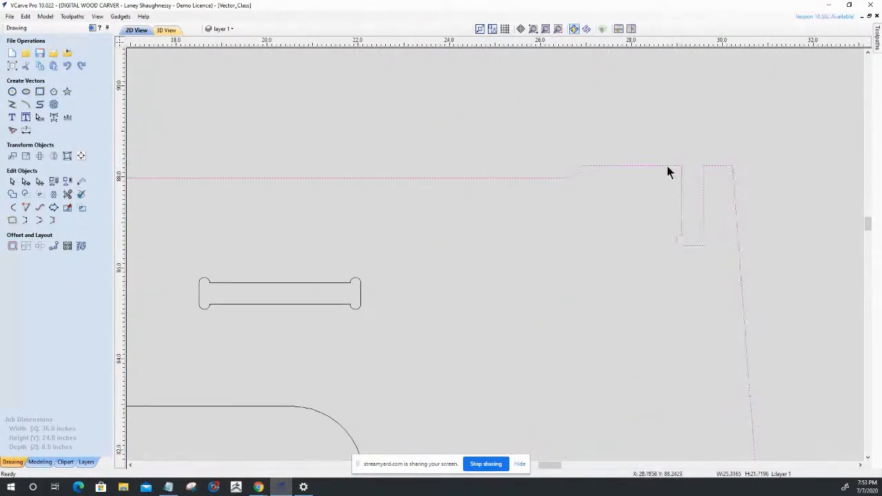
pyautogui.click(39, 91)
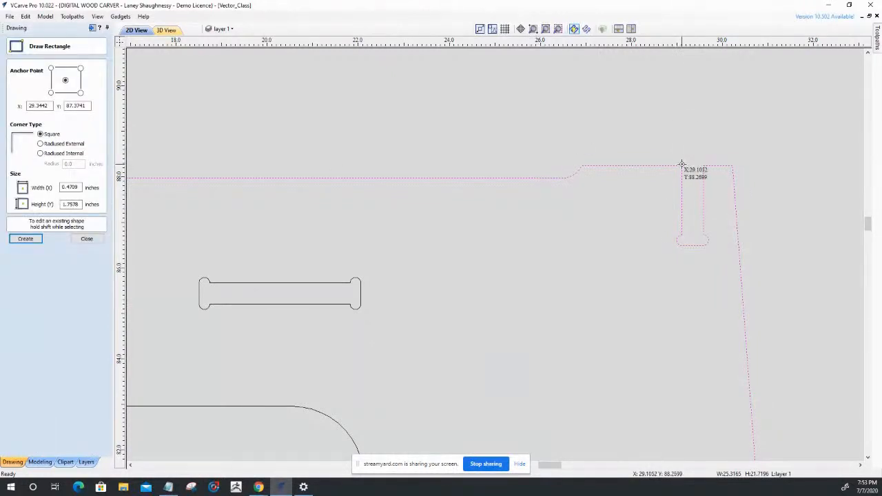
pyautogui.scroll(3, 684, 117)
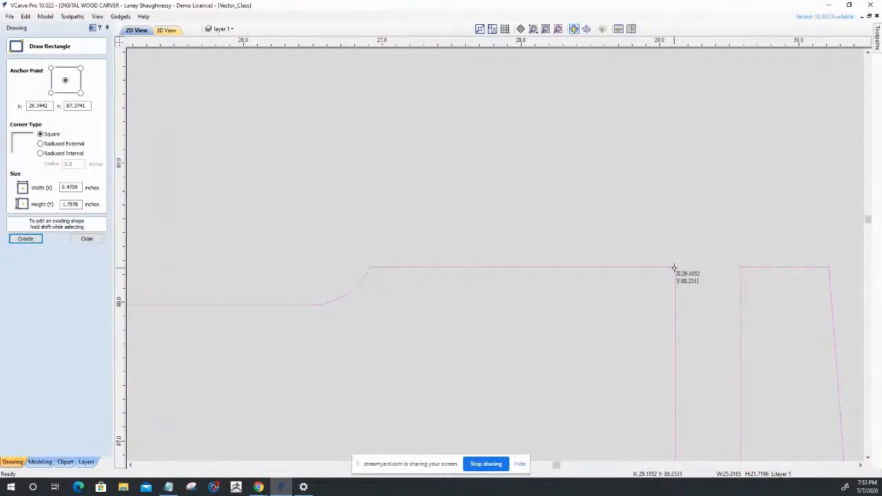
pyautogui.moveTo(718, 266); pyautogui.dragTo(743, 390)
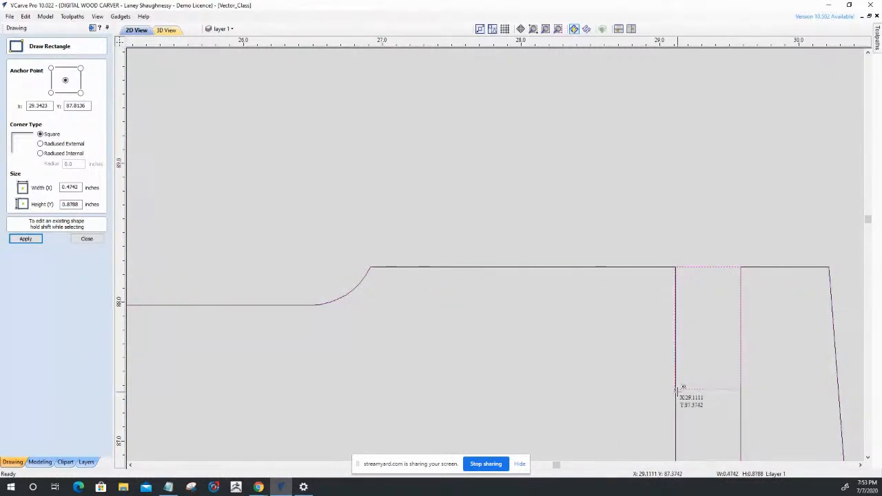
pyautogui.scroll(1, 677, 391)
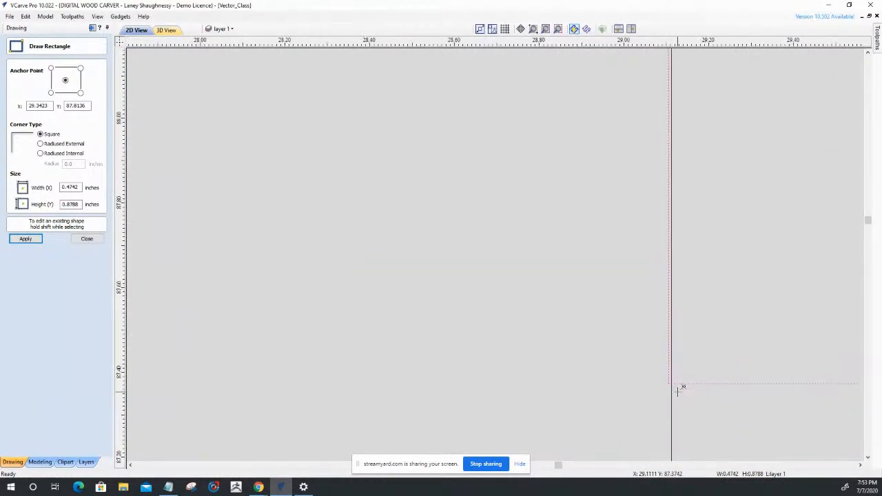
pyautogui.scroll(2, 673, 213)
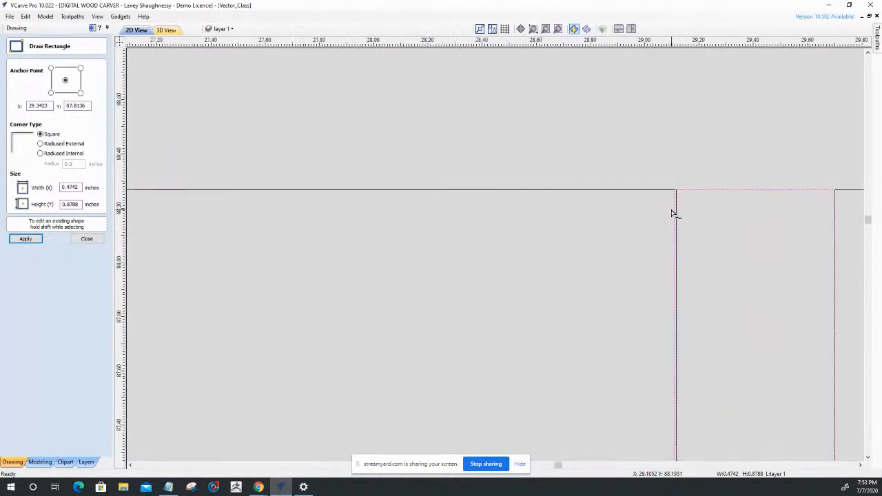
pyautogui.press('Delete')
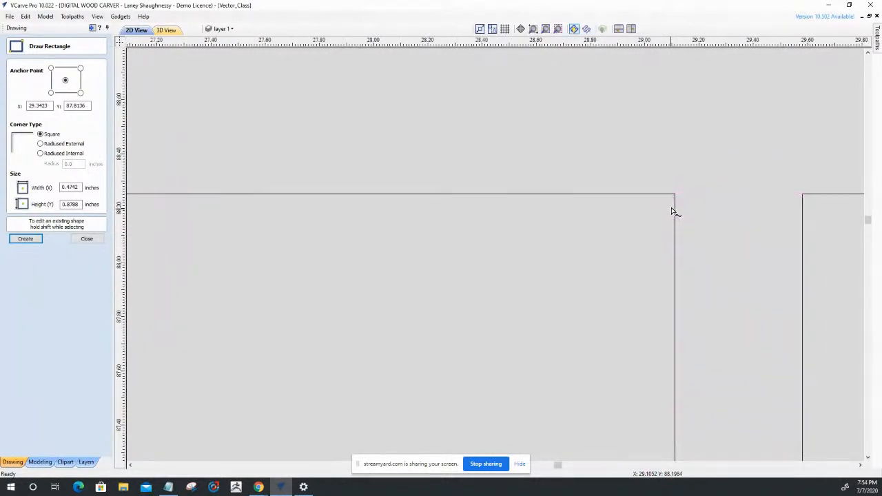
pyautogui.scroll(5, 676, 192)
pyautogui.scroll(15, 662, 210)
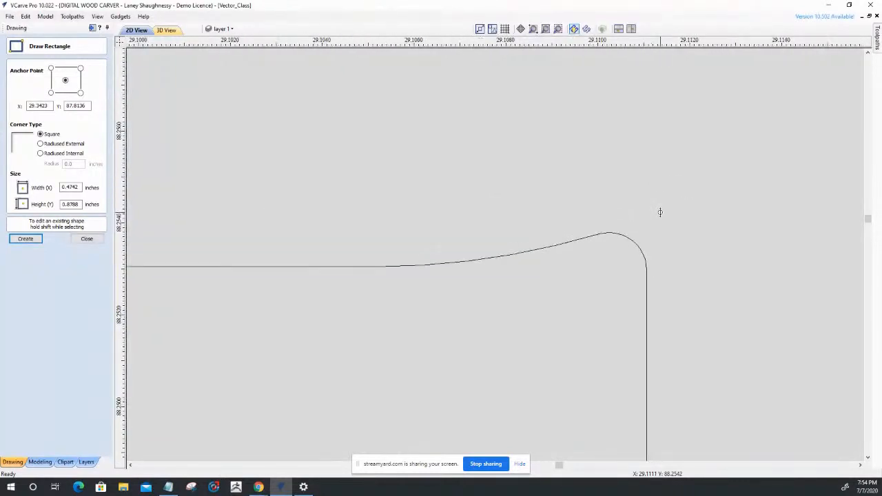
pyautogui.scroll(-3, 660, 212)
pyautogui.click(86, 239)
# Delete the two small arc spans at the slot mouth's left corner from the upper side part's outline.
pyautogui.click(451, 231)
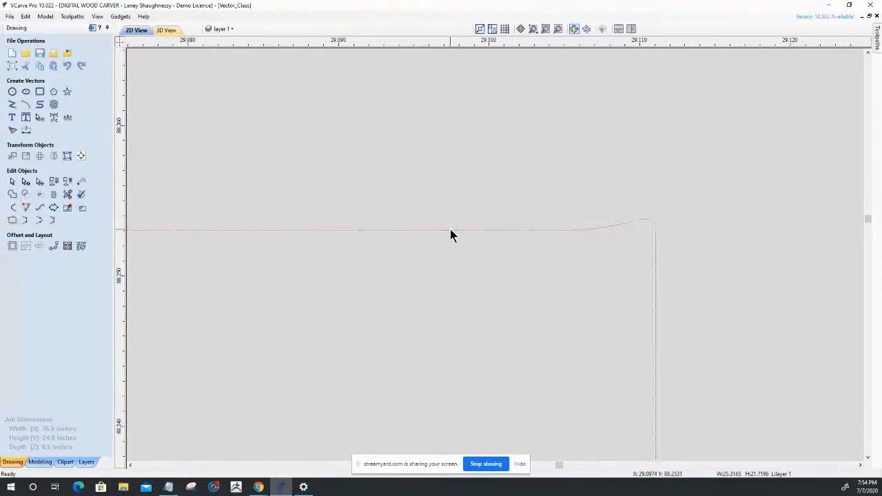
pyautogui.scroll(-3, 559, 178)
pyautogui.scroll(-4, 560, 182)
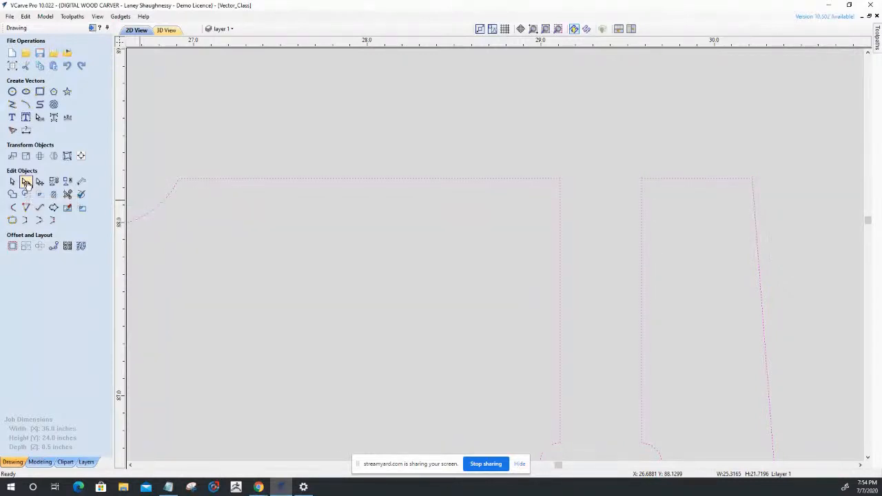
pyautogui.click(26, 182)
pyautogui.scroll(5, 518, 170)
pyautogui.scroll(10, 384, 321)
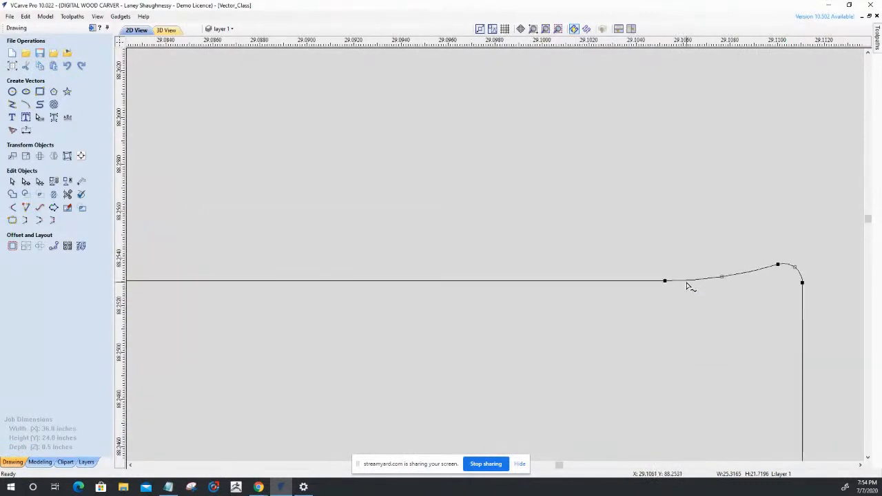
pyautogui.rightClick(687, 283)
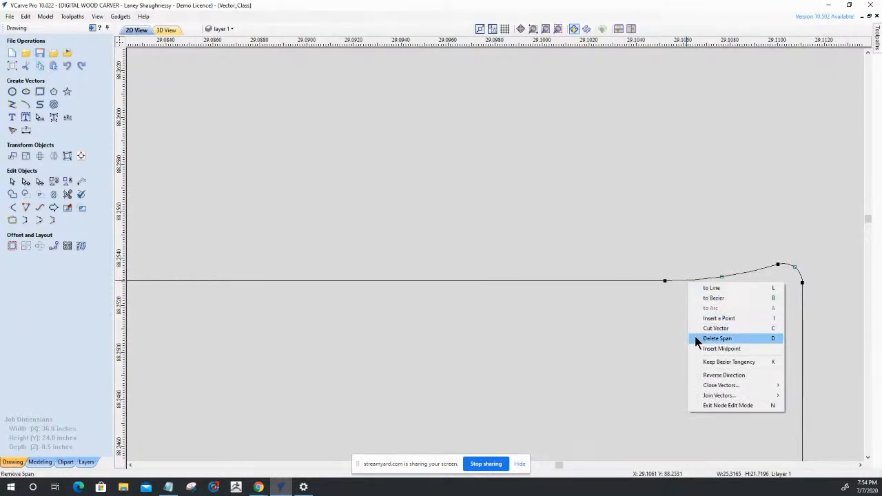
pyautogui.click(714, 338)
pyautogui.rightClick(788, 268)
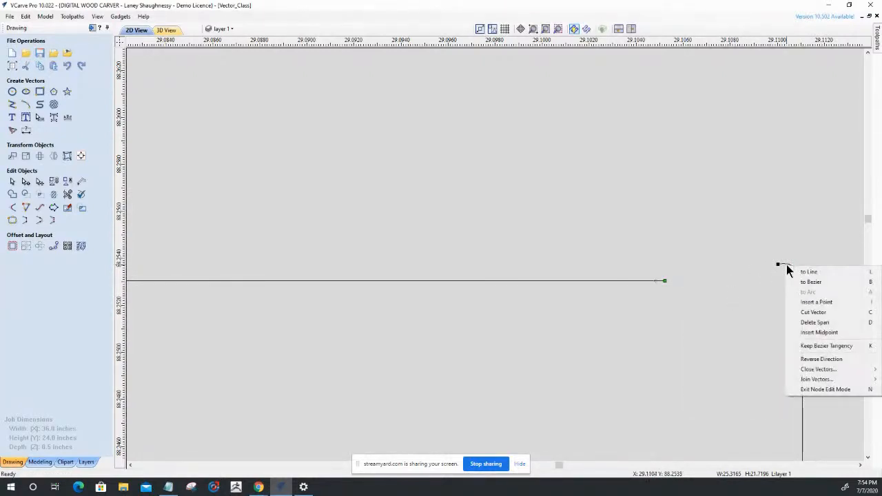
pyautogui.click(813, 323)
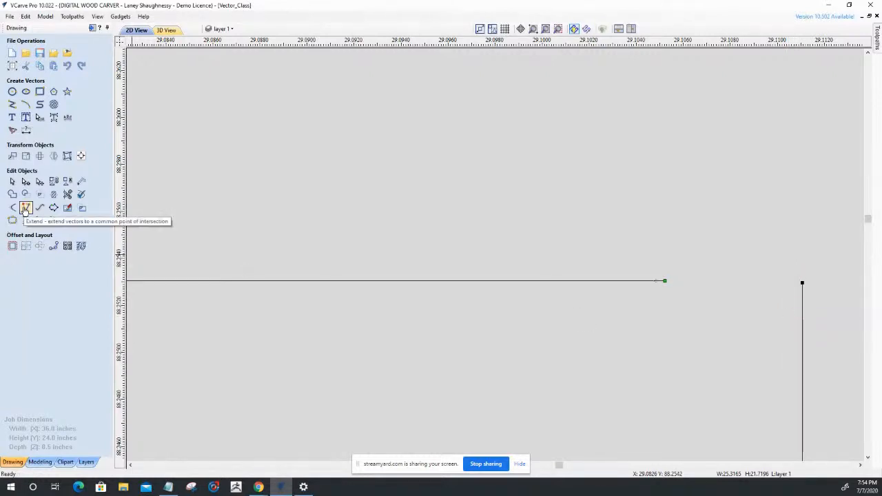
# Extend the top edge and the slot's left side to a common intersection to form a sharp corner.
pyautogui.click(25, 209)
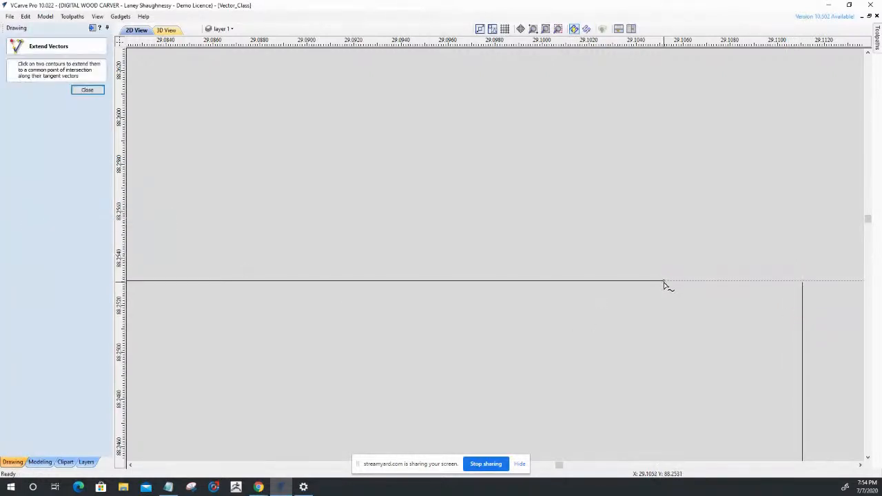
pyautogui.click(663, 282)
pyautogui.click(802, 292)
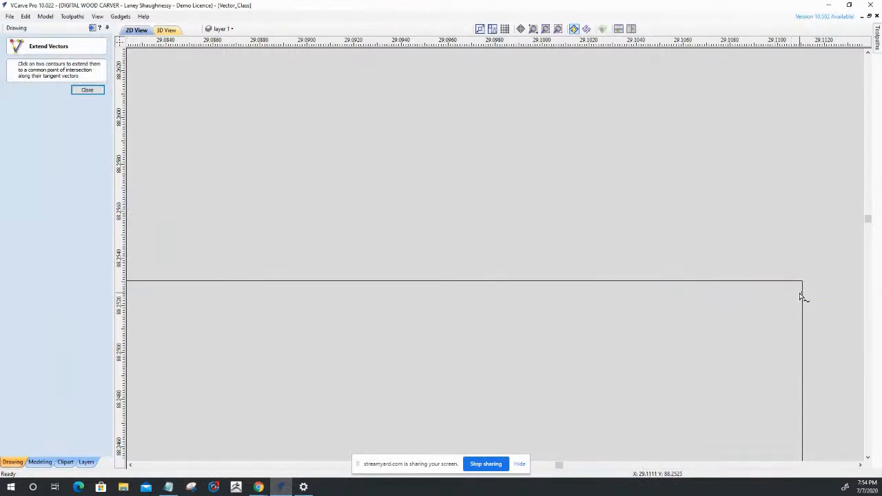
pyautogui.scroll(-6, 801, 296)
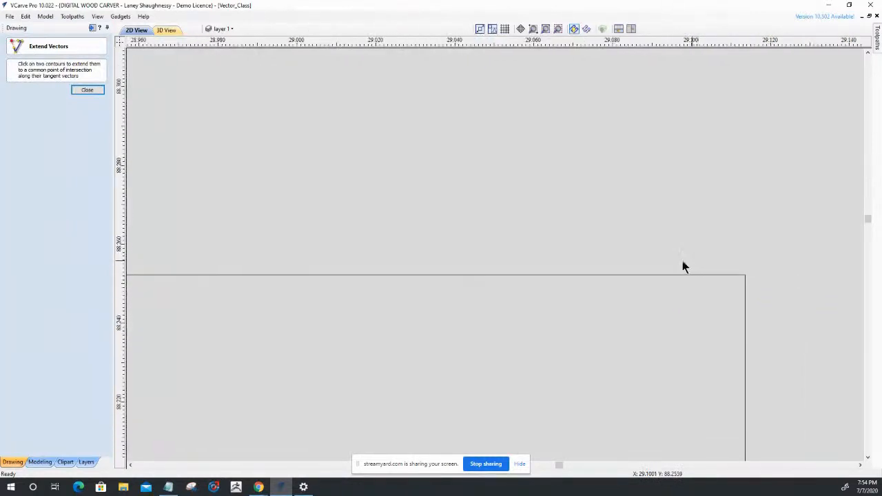
pyautogui.scroll(-6, 612, 283)
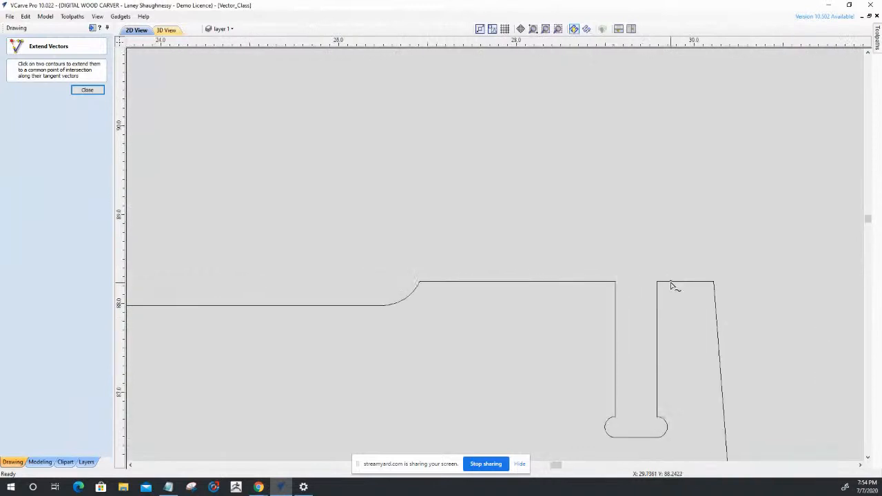
# Delete the two small arc spans at the slot mouth's right corner from the upper side part's outline.
pyautogui.scroll(2, 672, 286)
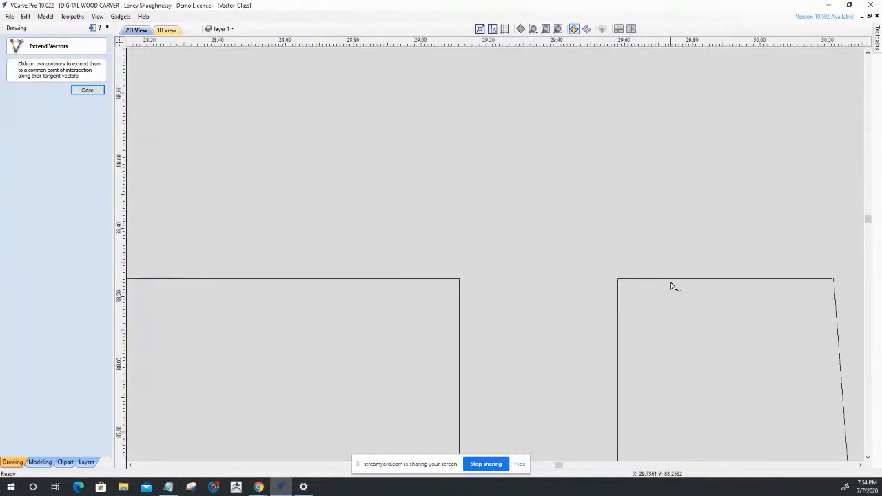
pyautogui.scroll(10, 641, 279)
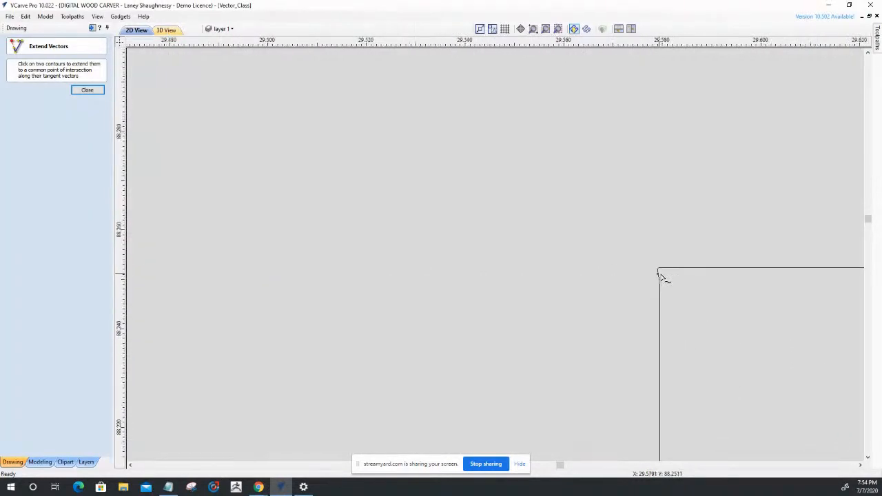
pyautogui.scroll(1, 682, 282)
pyautogui.scroll(-5, 647, 260)
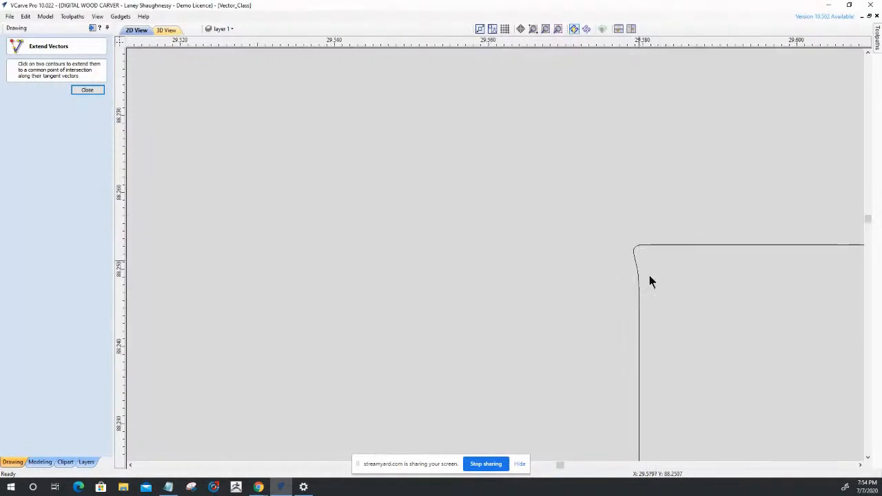
pyautogui.scroll(3, 656, 296)
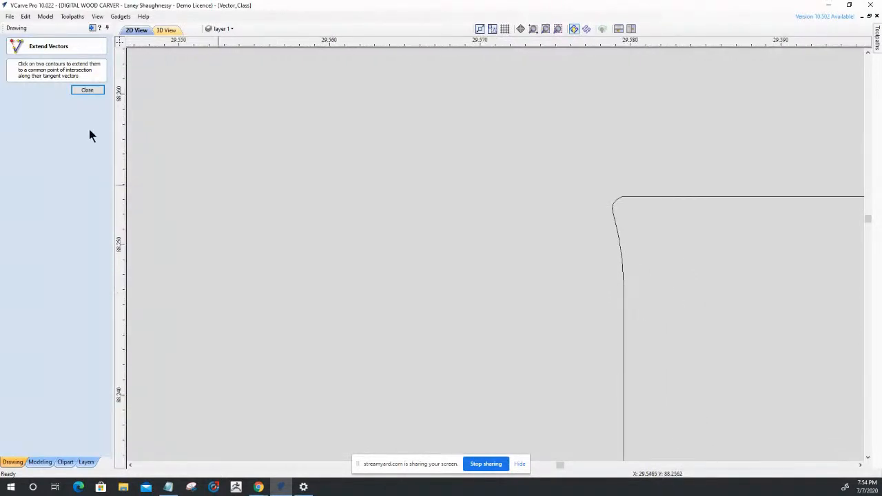
pyautogui.click(75, 92)
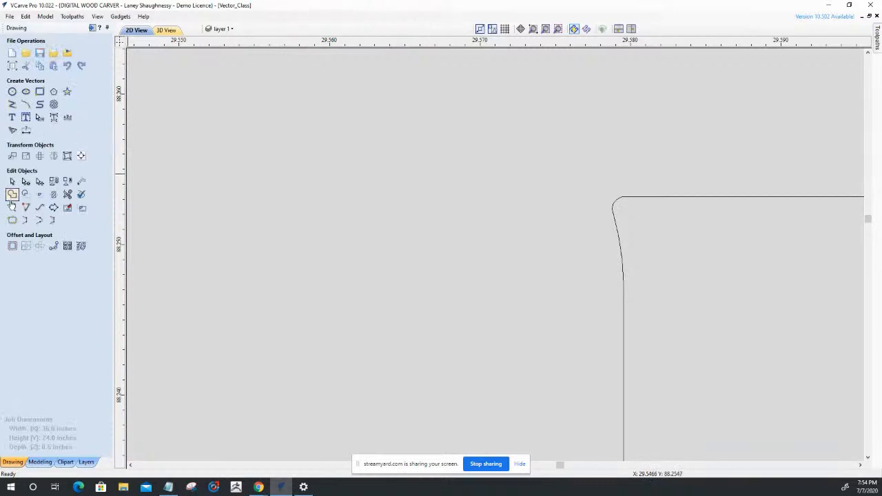
pyautogui.click(25, 182)
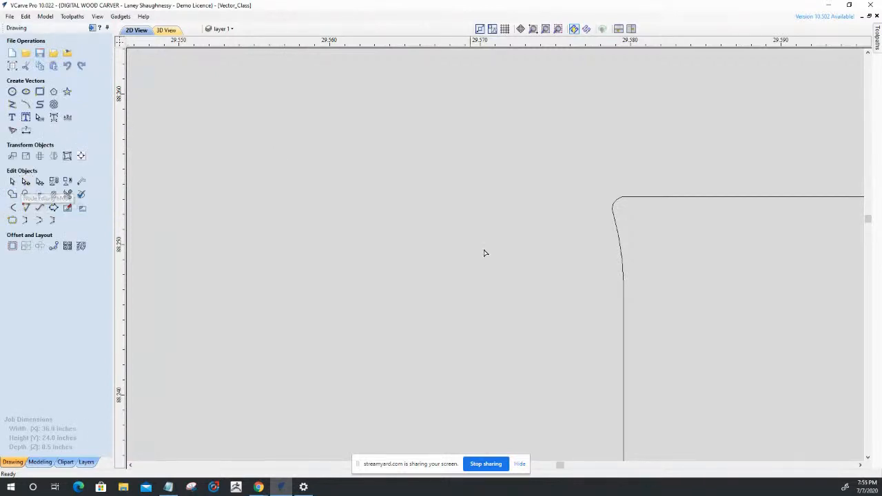
pyautogui.click(624, 310)
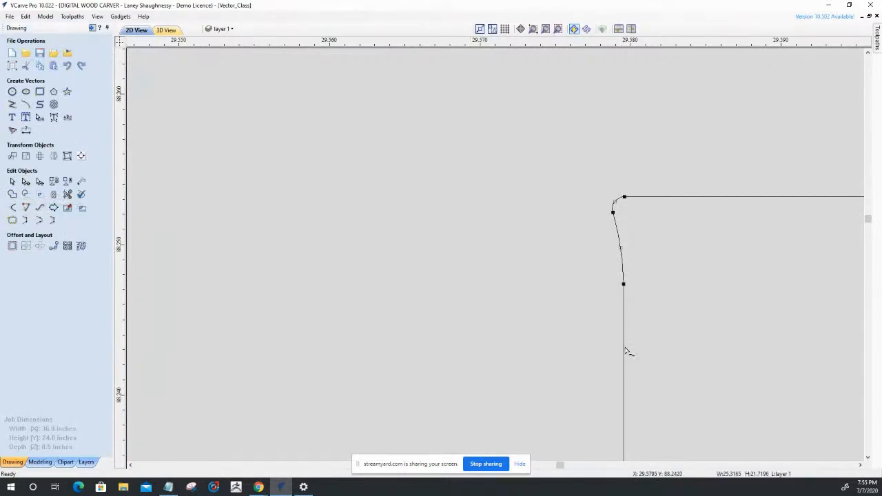
pyautogui.rightClick(624, 263)
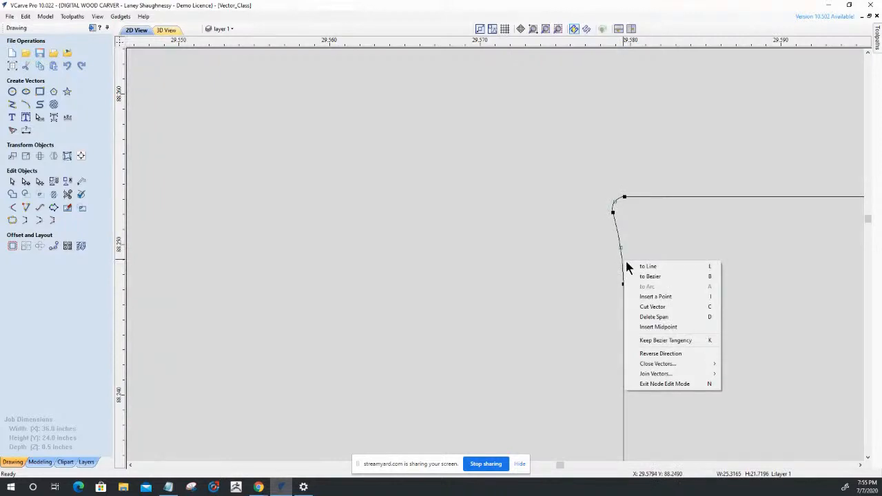
pyautogui.click(643, 317)
pyautogui.scroll(3, 620, 198)
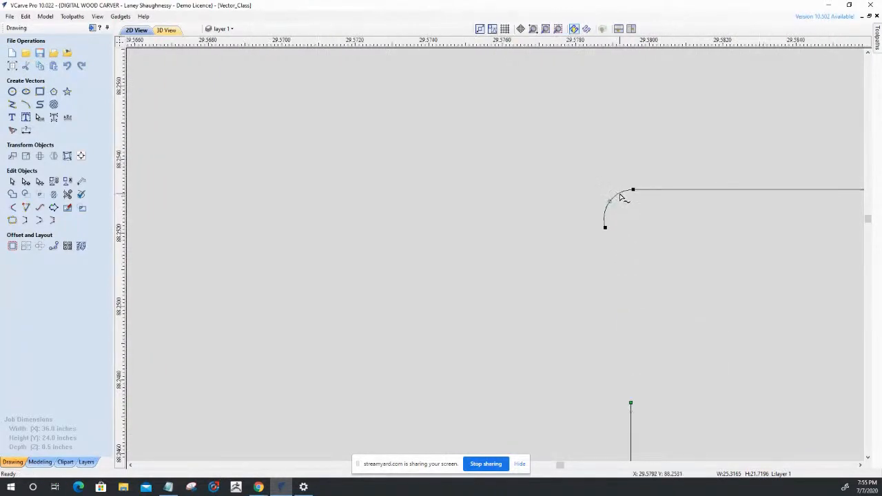
pyautogui.rightClick(621, 198)
pyautogui.click(629, 253)
pyautogui.scroll(-3, 644, 232)
# Extend the top edge and the slot's right side to a common intersection to form a sharp corner.
pyautogui.click(26, 208)
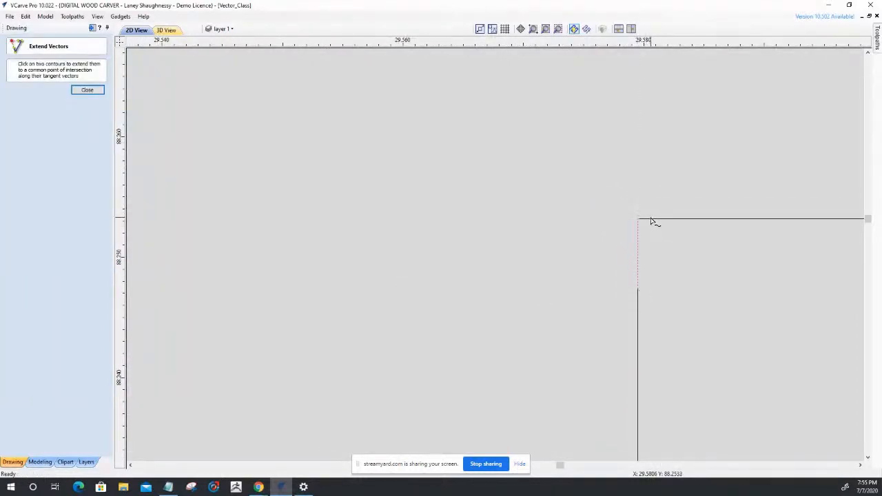
pyautogui.scroll(-3, 651, 221)
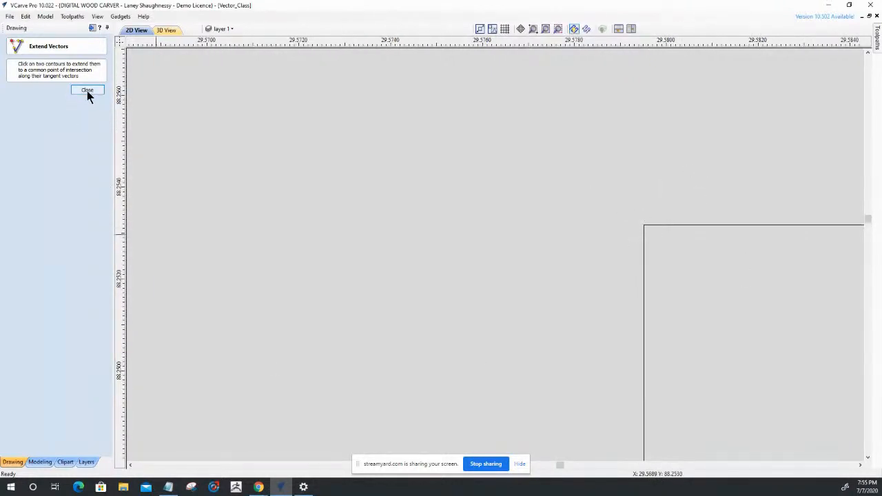
pyautogui.press('Escape')
# Examine the corners where the slot's two sides meet the rounded reliefs at its base.
pyautogui.scroll(-4, 569, 249)
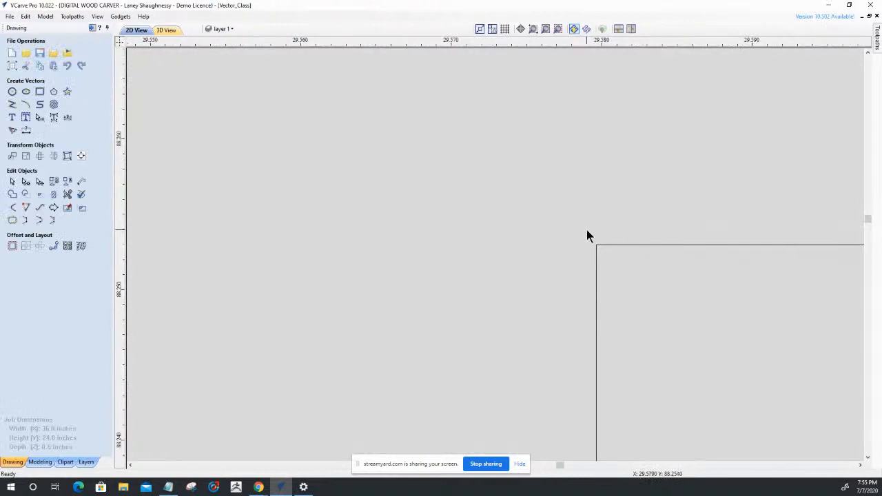
pyautogui.scroll(-3, 587, 229)
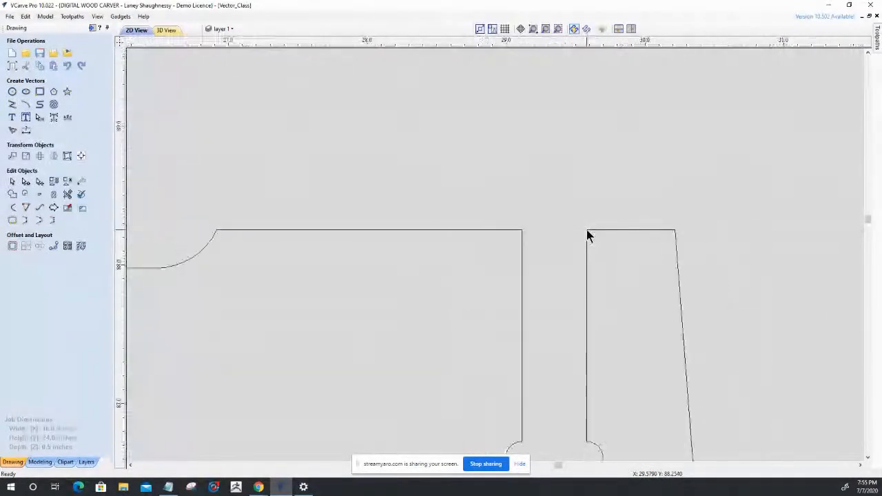
pyautogui.scroll(4, 579, 364)
pyautogui.scroll(5, 575, 362)
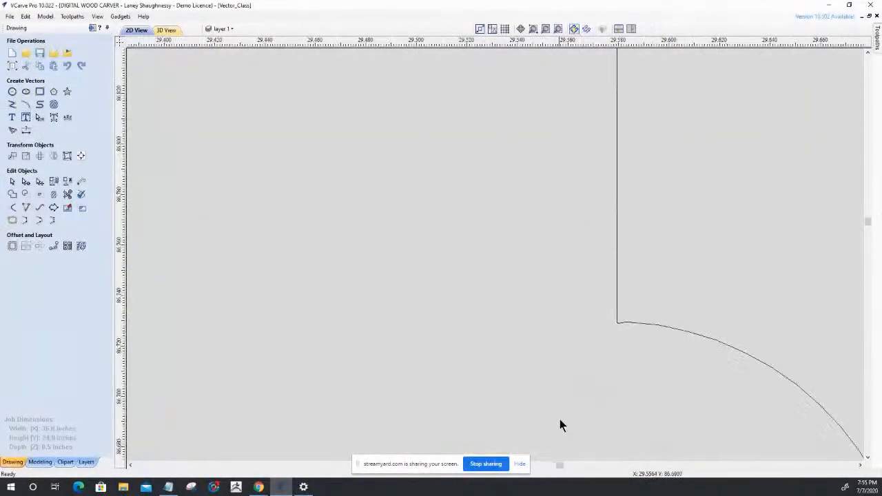
pyautogui.scroll(2, 615, 351)
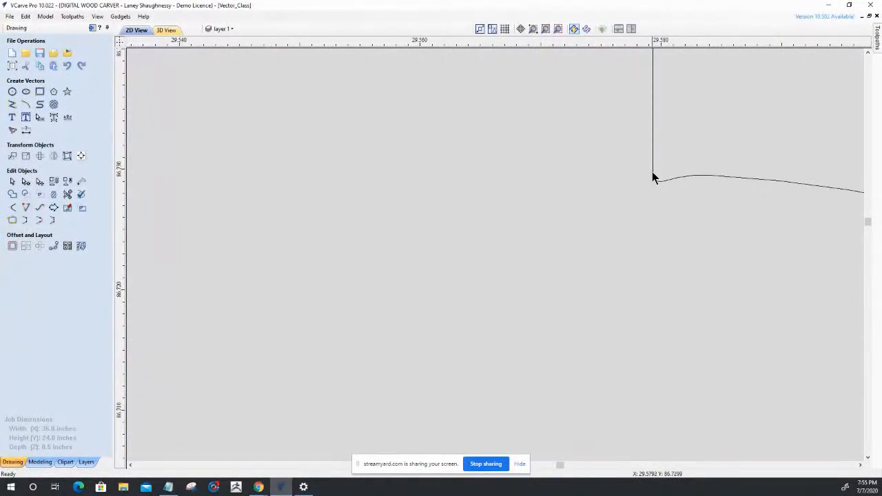
pyautogui.scroll(3, 655, 185)
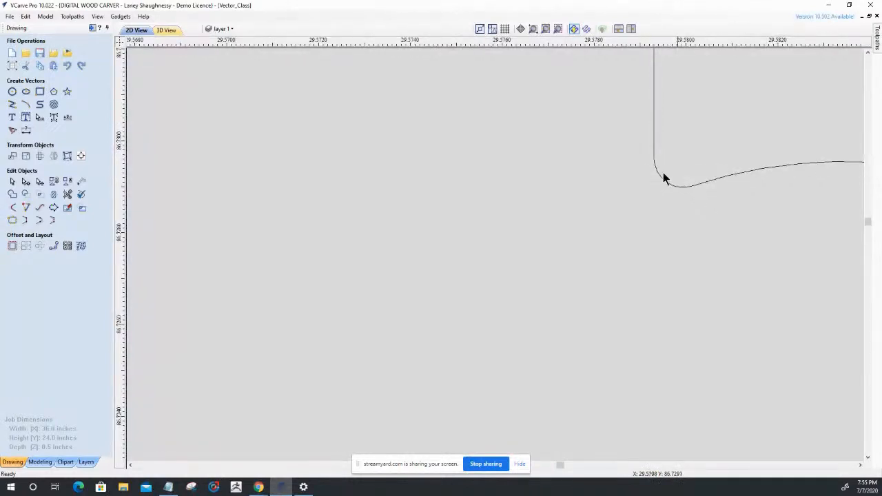
pyautogui.scroll(-10, 652, 156)
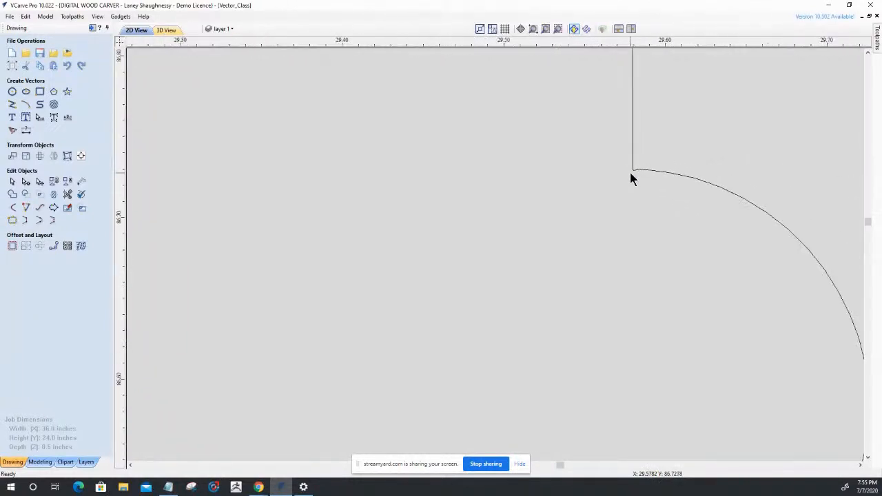
pyautogui.scroll(-2, 631, 178)
pyautogui.scroll(4, 373, 172)
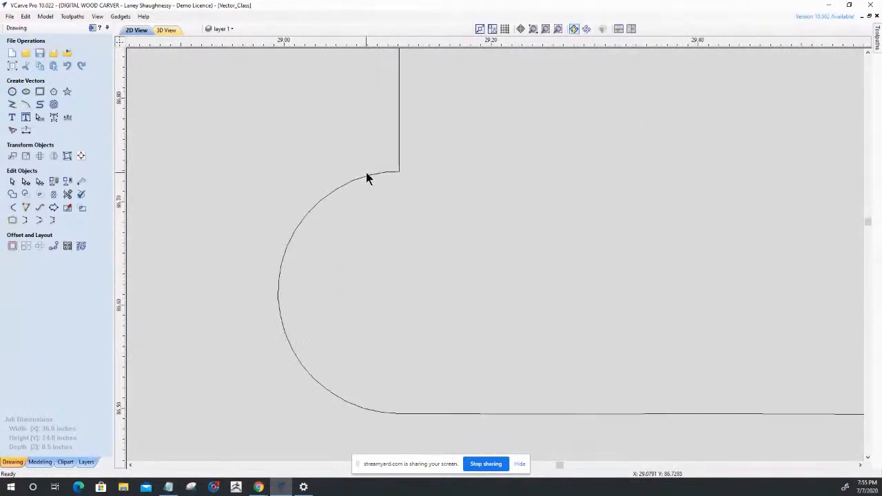
pyautogui.scroll(5, 384, 171)
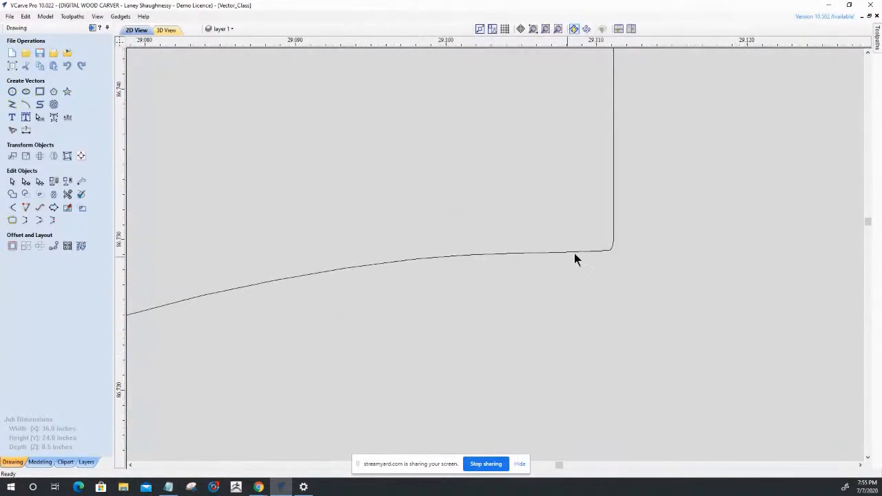
pyautogui.scroll(4, 610, 233)
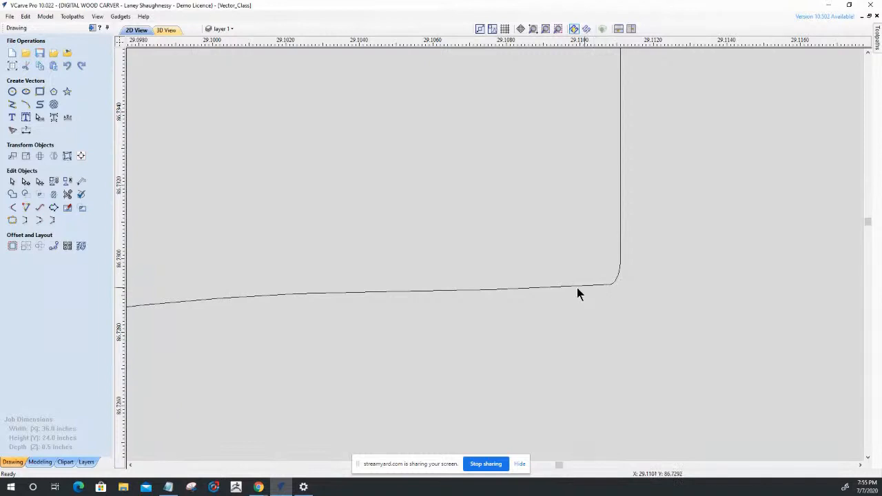
pyautogui.scroll(-8, 525, 272)
pyautogui.scroll(-3, 524, 276)
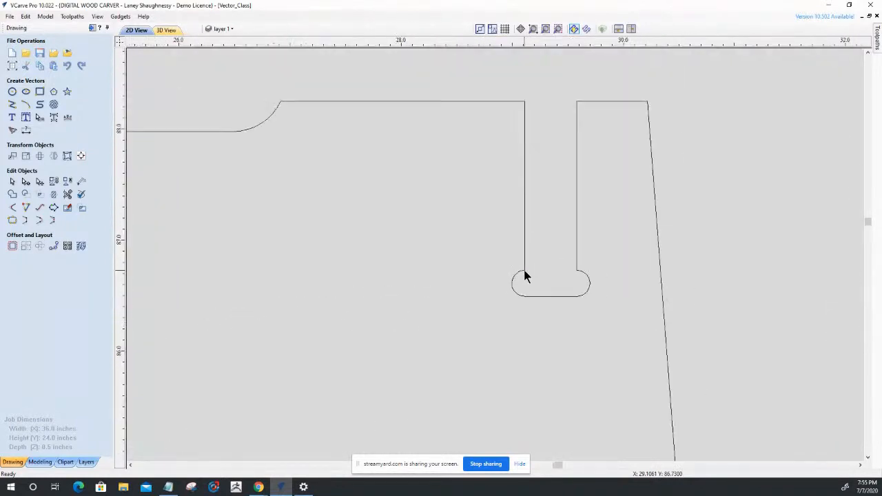
# Draw a square-cornered rectangle about 0.47 by 1.44 inches inside the slot, starting from the mouth's left corner.
pyautogui.click(39, 91)
pyautogui.moveTo(525, 102)
pyautogui.mouseDown()
pyautogui.moveTo(578, 109)
pyautogui.moveTo(579, 298)
pyautogui.moveTo(576, 260)
pyautogui.mouseUp()
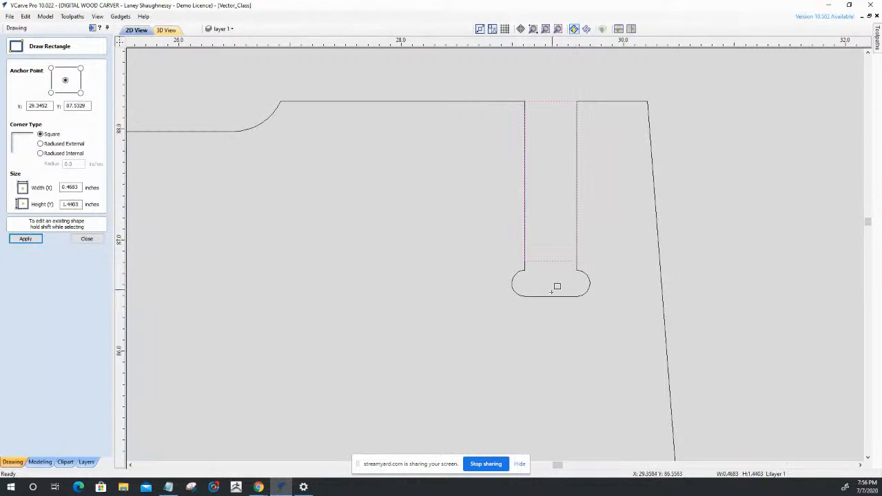
pyautogui.click(86, 238)
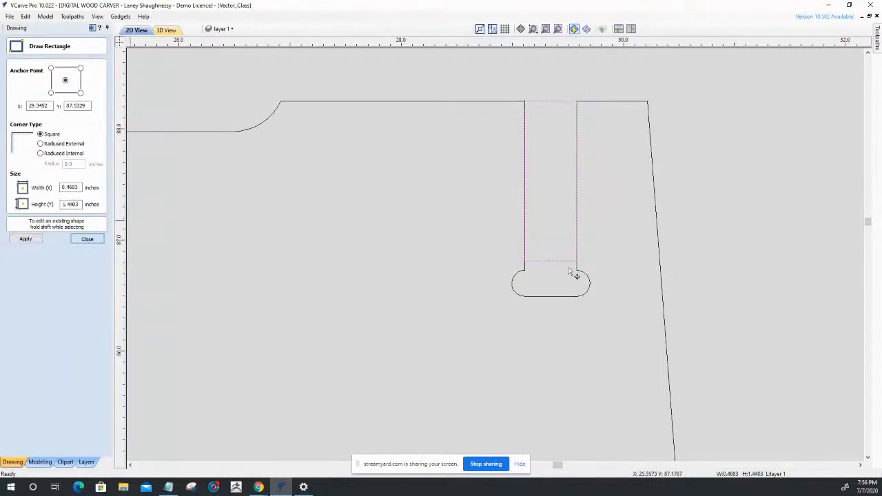
# Stretch the rectangle down to the slot's base edge, making it about 1.76 inches tall.
pyautogui.scroll(5, 552, 268)
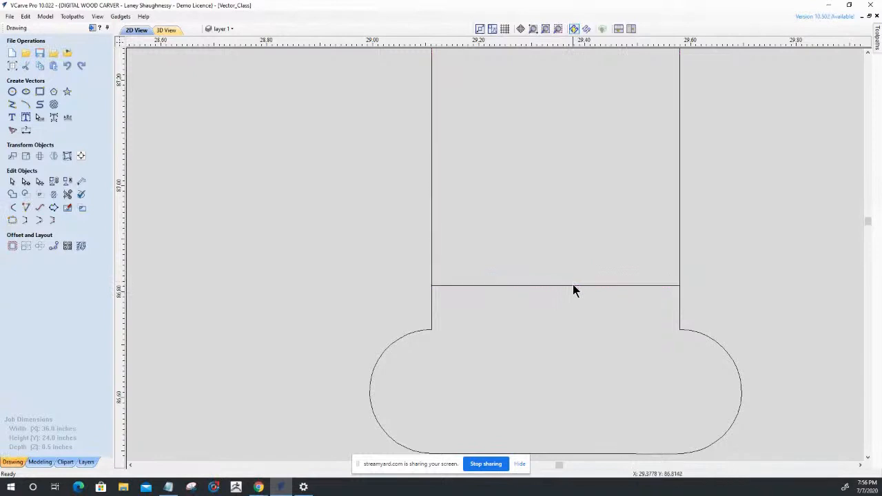
pyautogui.click(572, 287)
pyautogui.moveTo(555, 285); pyautogui.dragTo(545, 453)
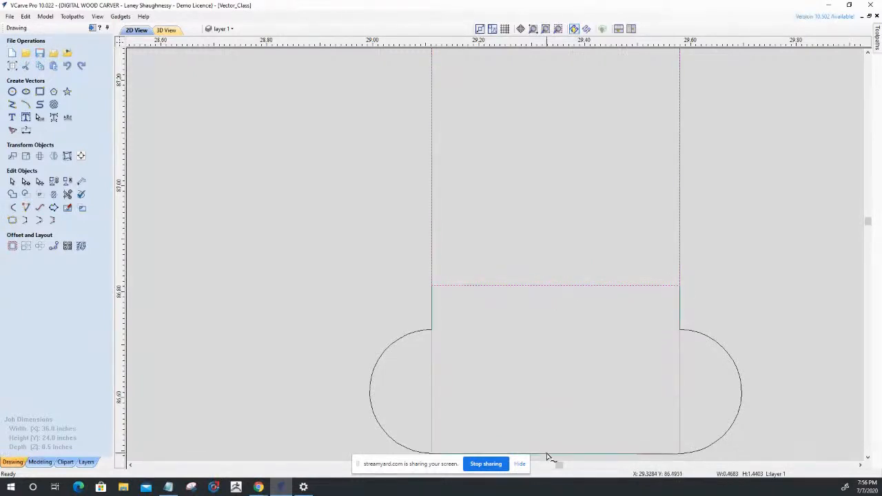
pyautogui.scroll(-4, 618, 268)
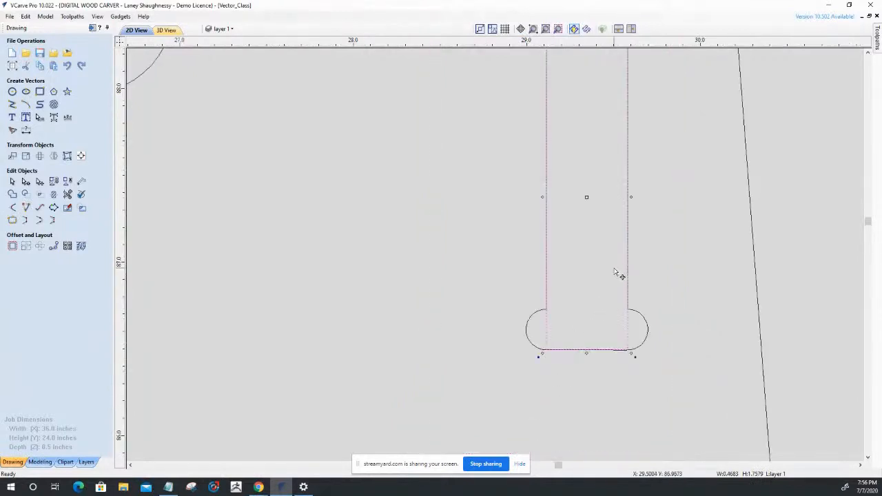
pyautogui.scroll(-2, 617, 274)
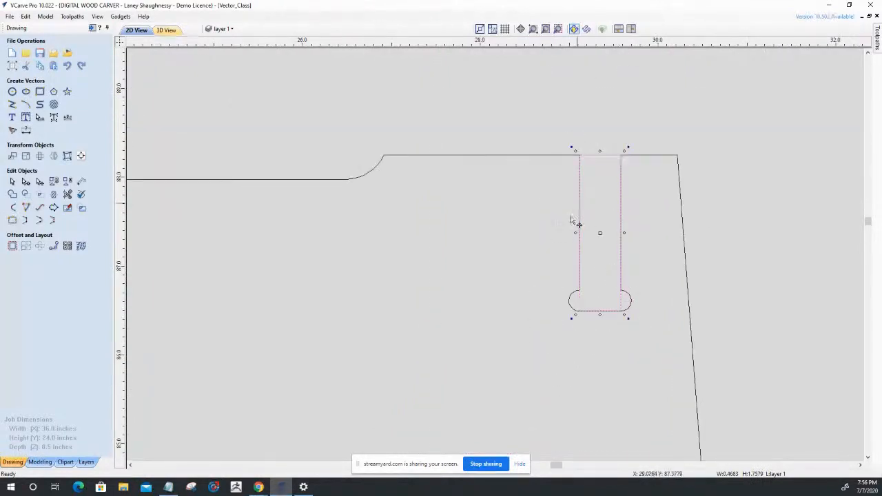
# Delete the nodes of the part outline's old slot sides, base and rounded reliefs in node editing mode.
pyautogui.click(522, 153)
pyautogui.click(524, 156)
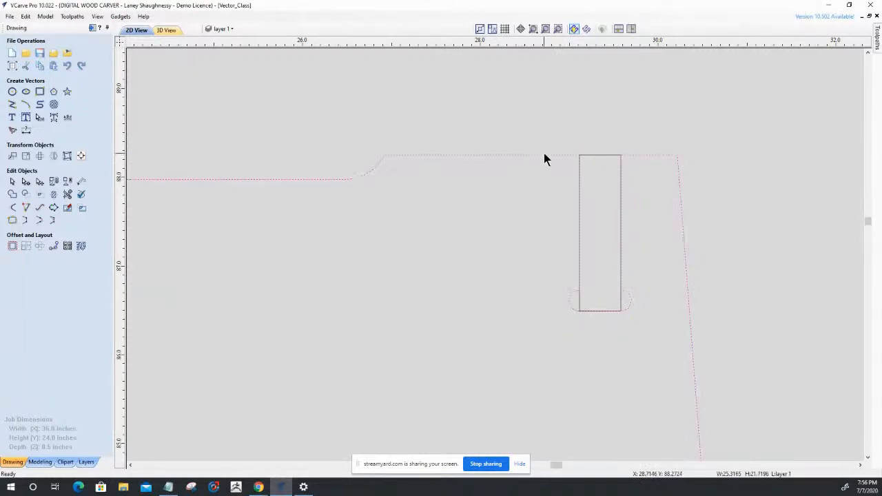
pyautogui.click(26, 181)
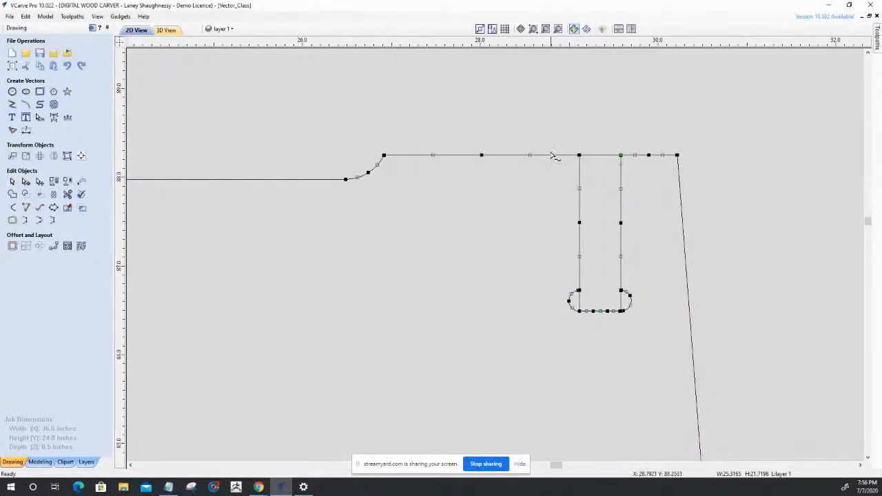
pyautogui.moveTo(650, 226); pyautogui.dragTo(663, 339)
pyautogui.press('Delete')
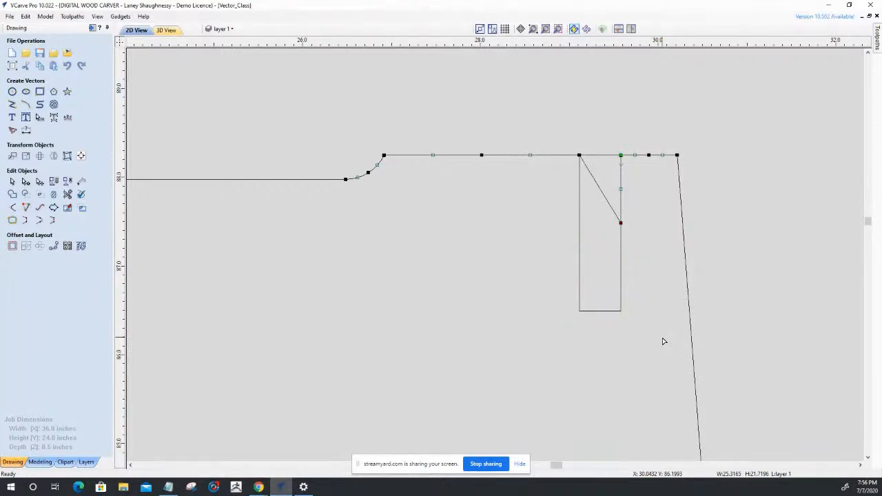
# Delete the leftover diagonal span and the remaining upper right slot side span from the part outline.
pyautogui.rightClick(611, 207)
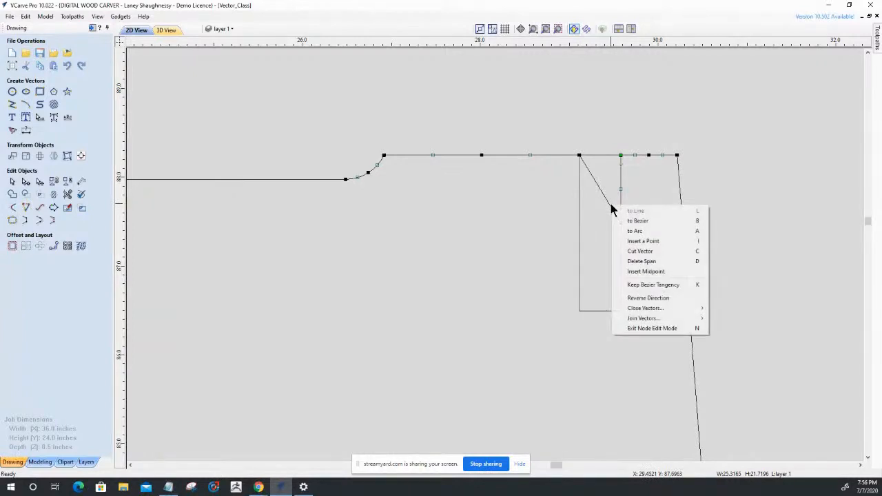
pyautogui.click(632, 261)
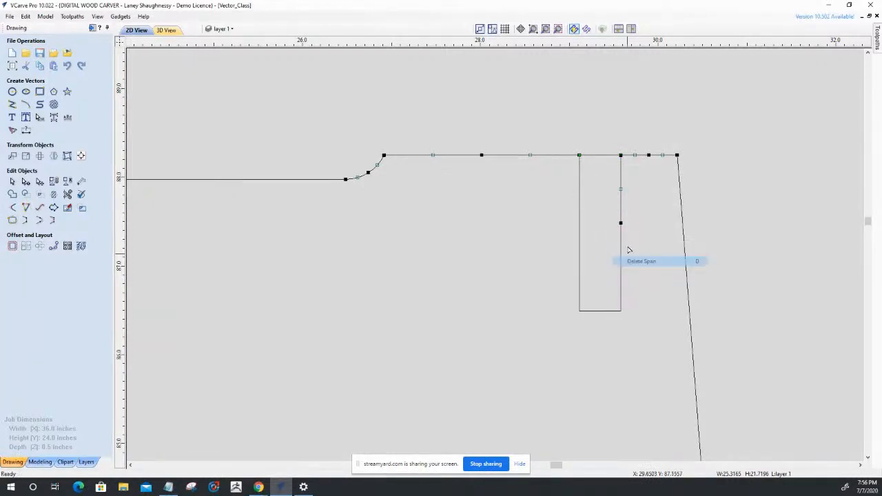
pyautogui.rightClick(626, 205)
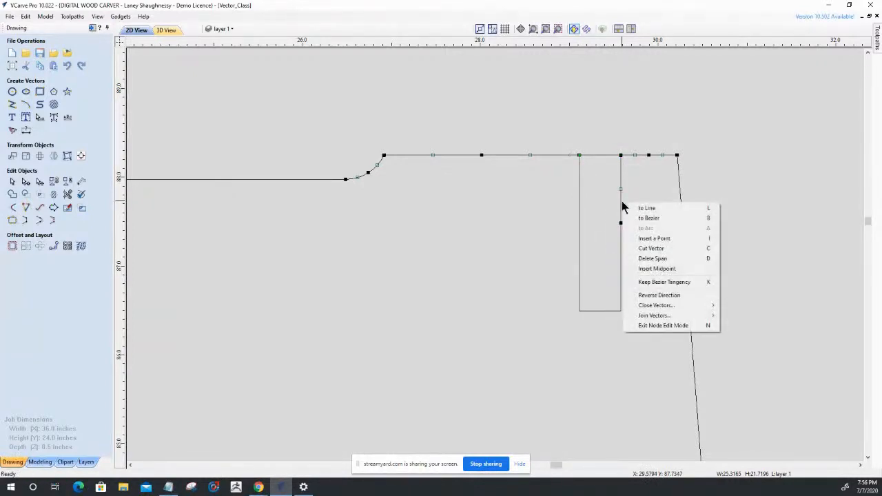
pyautogui.click(635, 258)
pyautogui.scroll(1, 604, 151)
pyautogui.scroll(10, 603, 151)
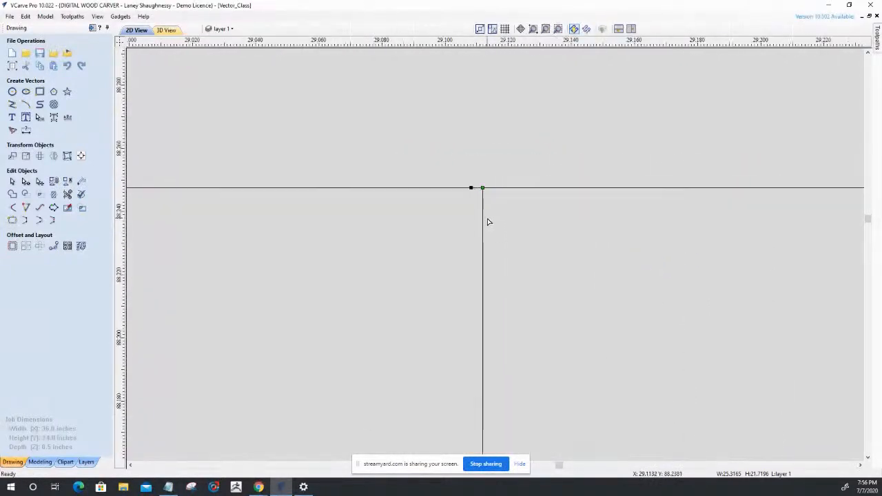
pyautogui.scroll(3, 473, 185)
pyautogui.scroll(3, 493, 117)
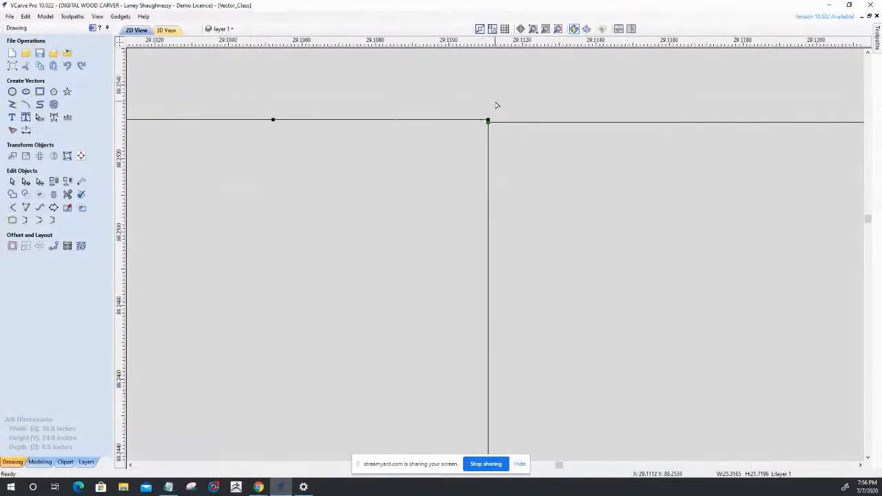
# Stretch the slot rectangle's upper right corner to the part outline's edge, making it about 0.4684 by 1.7585 inches.
pyautogui.scroll(1, 488, 112)
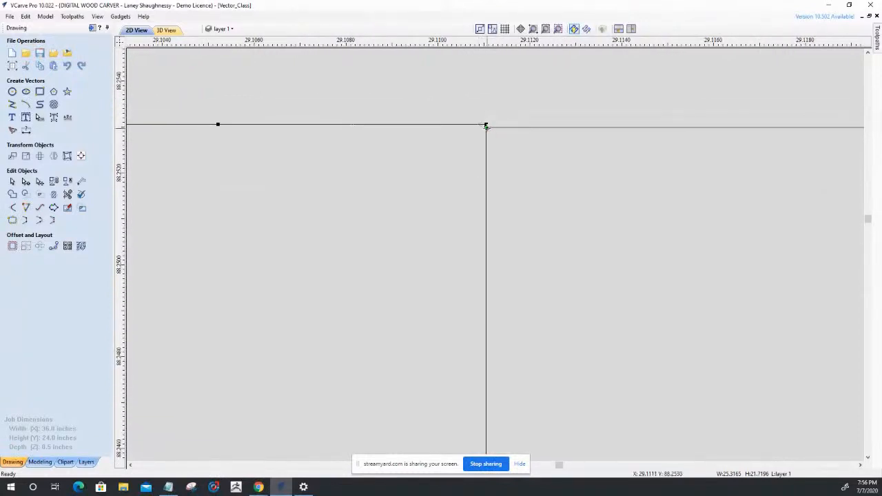
pyautogui.click(514, 130)
pyautogui.click(11, 181)
pyautogui.scroll(-3, 528, 131)
pyautogui.scroll(-10, 466, 143)
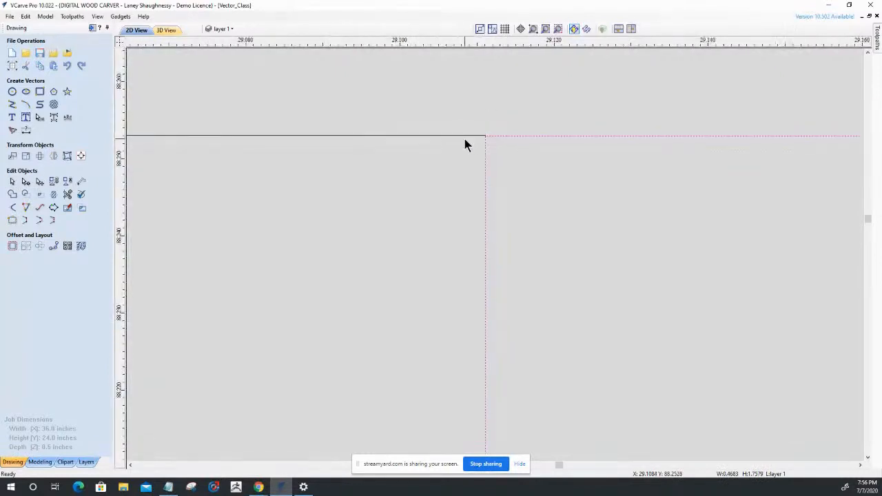
pyautogui.scroll(10, 556, 145)
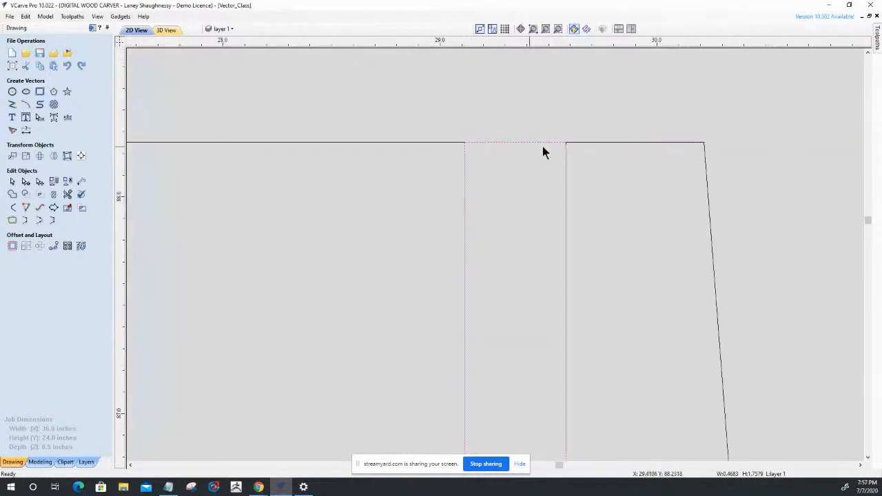
pyautogui.scroll(6, 571, 148)
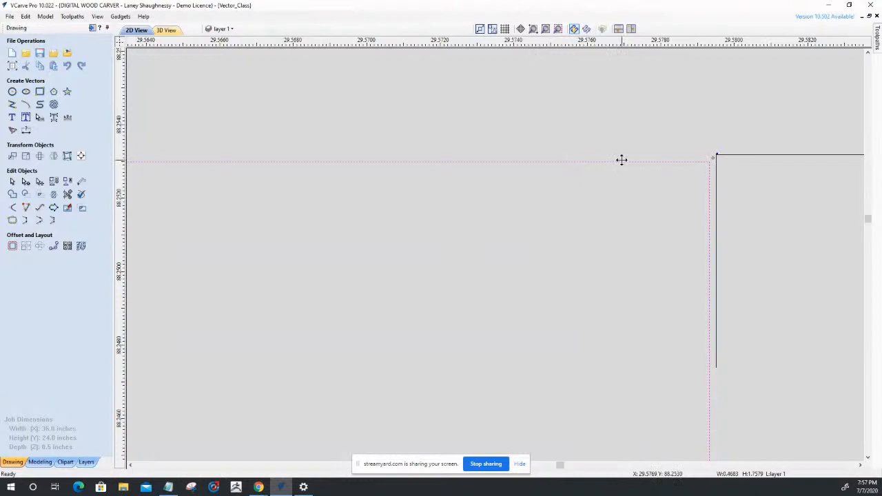
pyautogui.moveTo(714, 157); pyautogui.dragTo(716, 164)
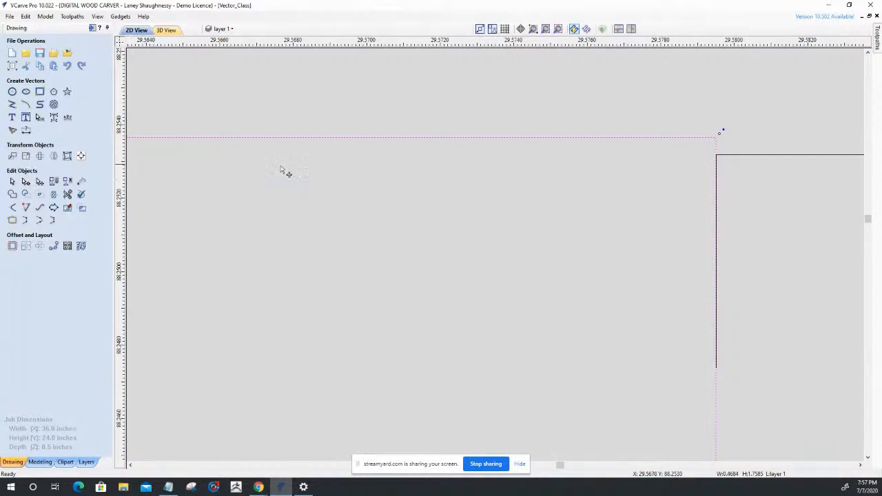
# Lower the rectangle's top edge to line up with the part outline's upper edge, making it about 1.7580 inches tall.
pyautogui.scroll(-10, 543, 222)
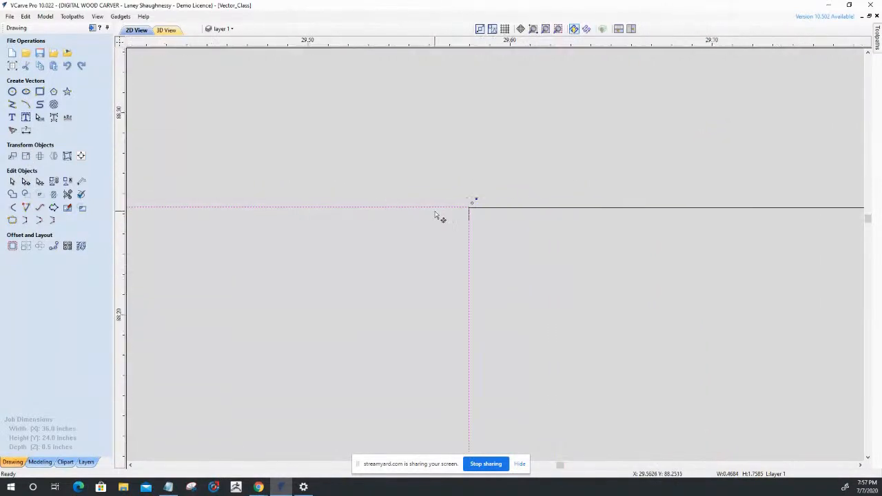
pyautogui.scroll(-2, 435, 216)
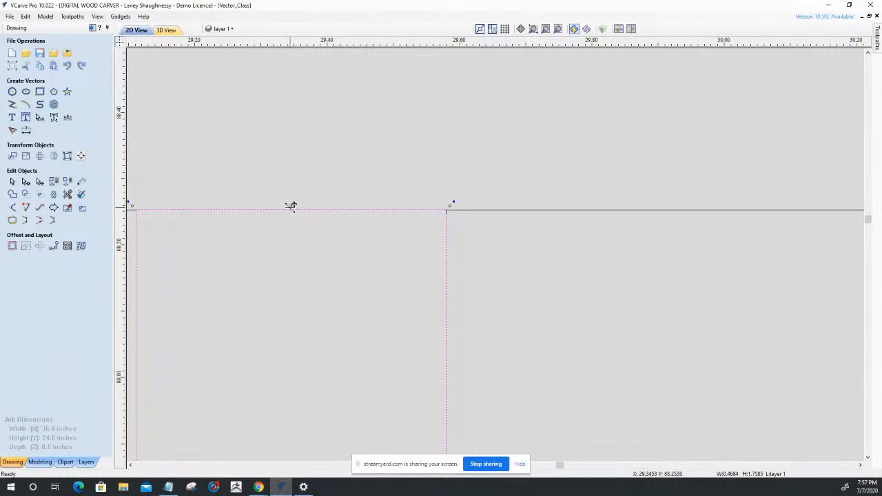
pyautogui.press('n')
pyautogui.scroll(10, 437, 209)
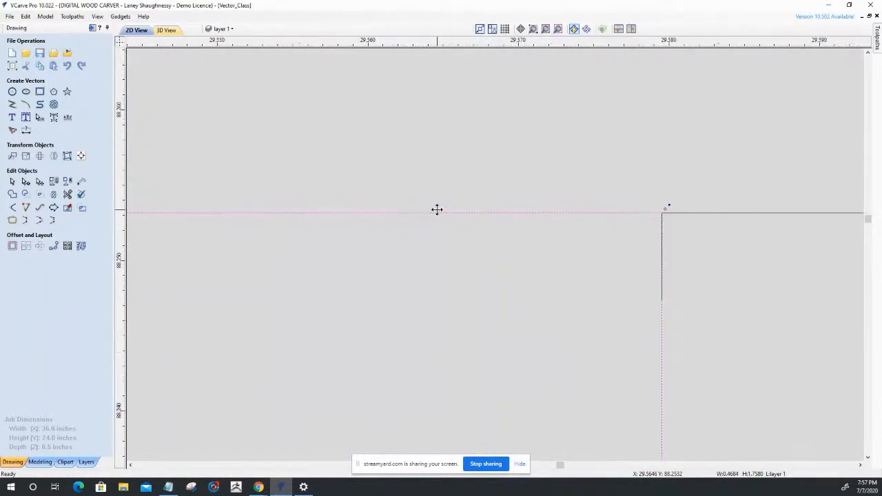
pyautogui.scroll(-10, 585, 211)
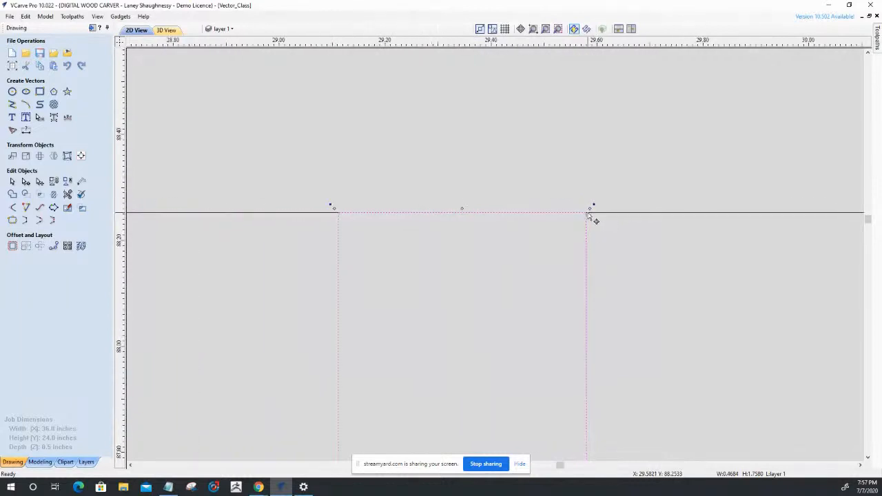
# Examine closely how both upper corners of the slot rectangle meet the ends of the part outline.
pyautogui.scroll(8, 348, 221)
pyautogui.scroll(-9, 482, 252)
pyautogui.scroll(7, 570, 272)
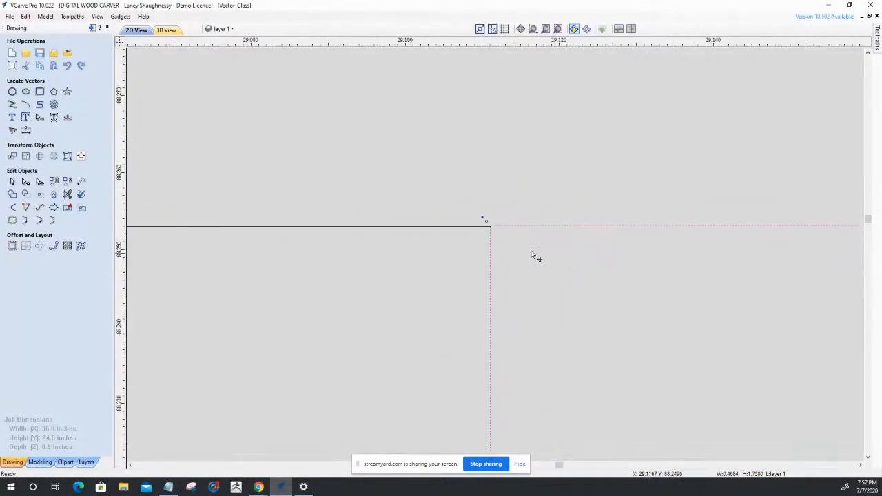
pyautogui.scroll(-4, 524, 248)
pyautogui.scroll(4, 444, 182)
pyautogui.scroll(-5, 447, 182)
pyautogui.scroll(-2, 447, 186)
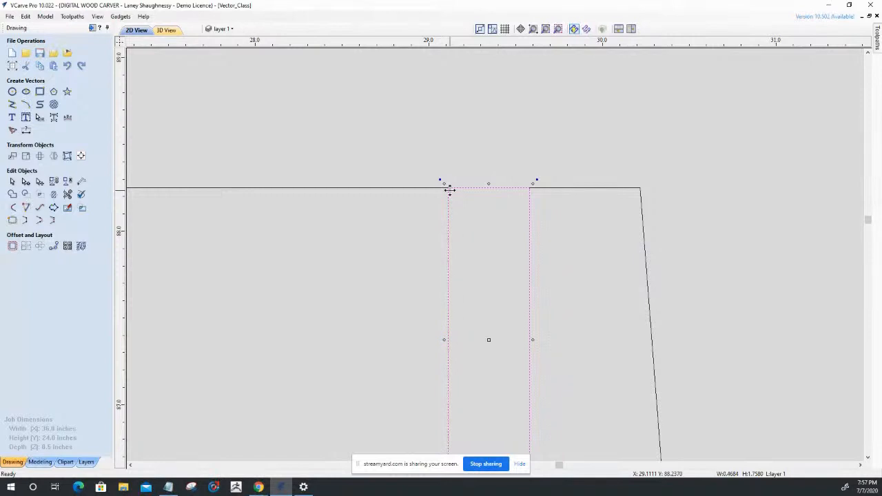
pyautogui.scroll(-5, 508, 184)
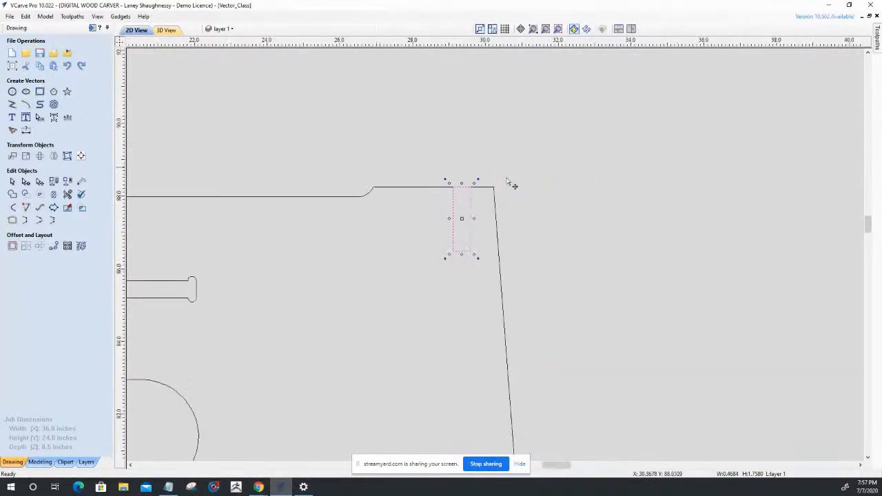
pyautogui.scroll(1, 508, 197)
pyautogui.scroll(2, 405, 201)
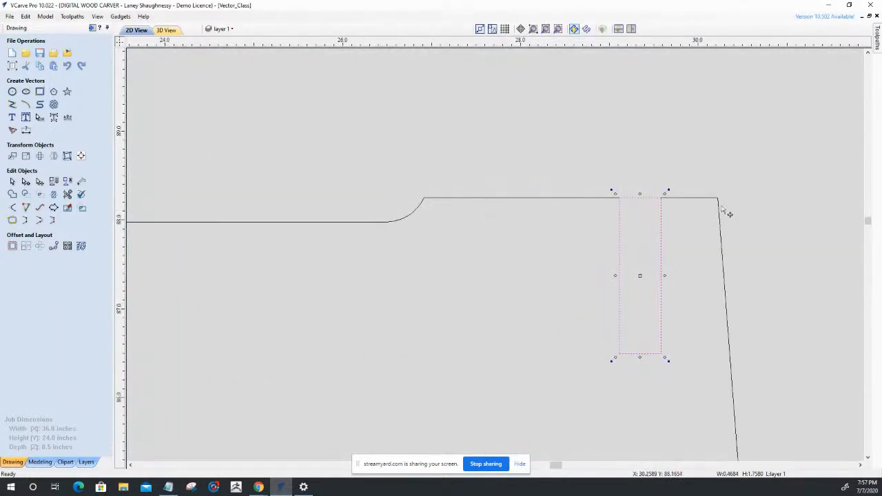
pyautogui.scroll(8, 645, 202)
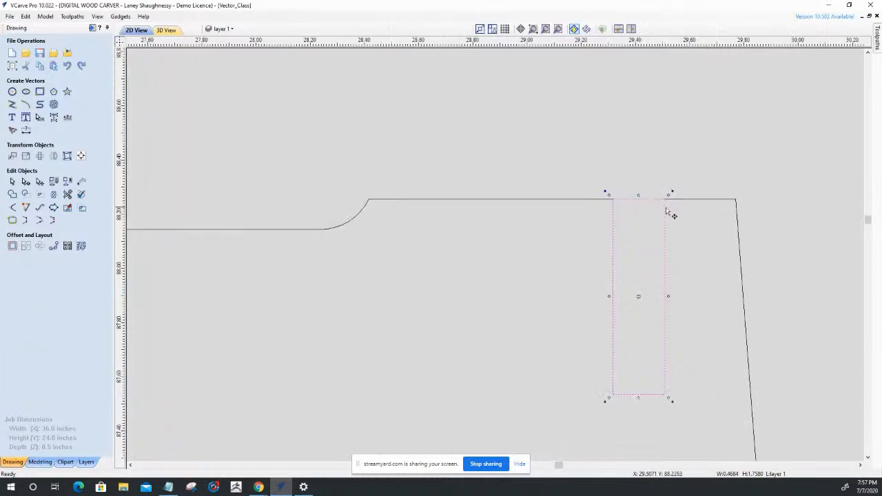
pyautogui.scroll(4, 682, 165)
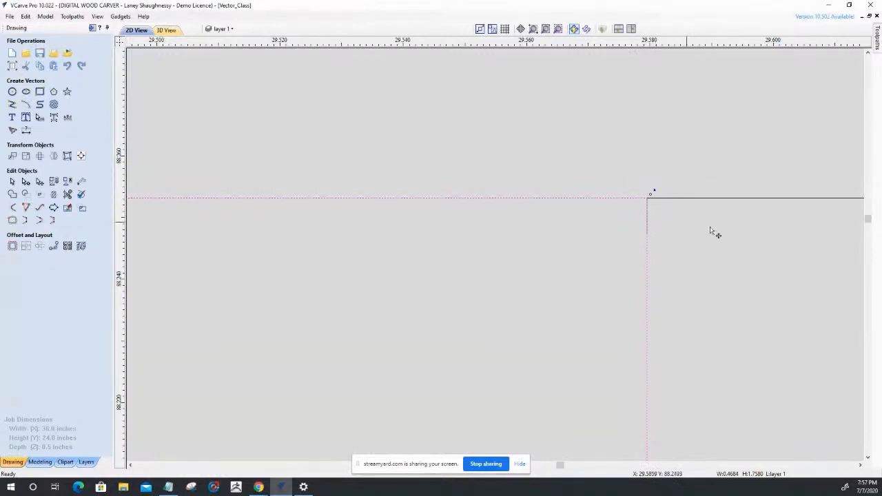
pyautogui.scroll(-3, 710, 234)
pyautogui.scroll(2, 710, 235)
pyautogui.scroll(6, 699, 220)
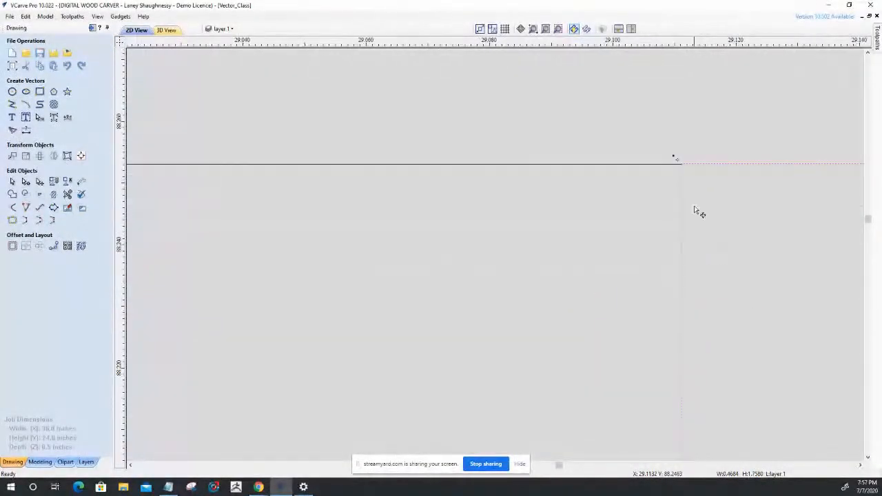
pyautogui.scroll(3, 665, 86)
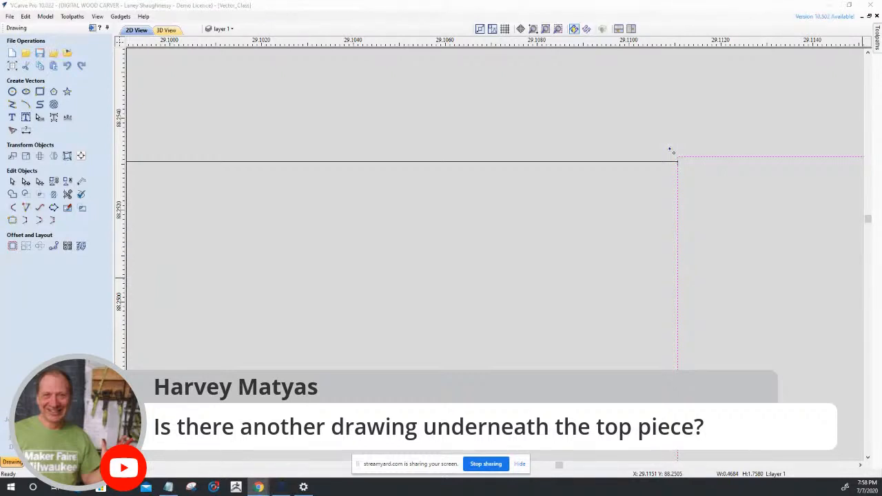
# Select the part outline and examine its alignment with the slot rectangle's upper left corner and the whole part.
pyautogui.click(633, 163)
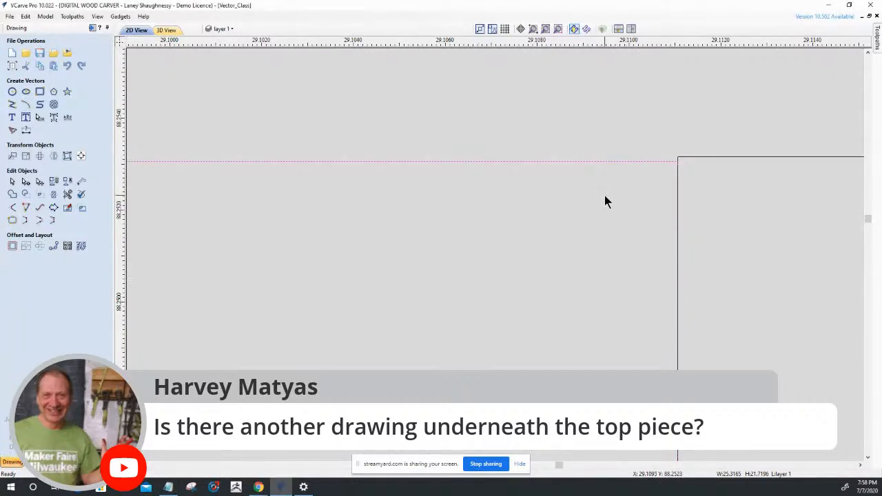
pyautogui.scroll(-5, 605, 195)
pyautogui.scroll(-5, 605, 200)
pyautogui.scroll(-2, 605, 200)
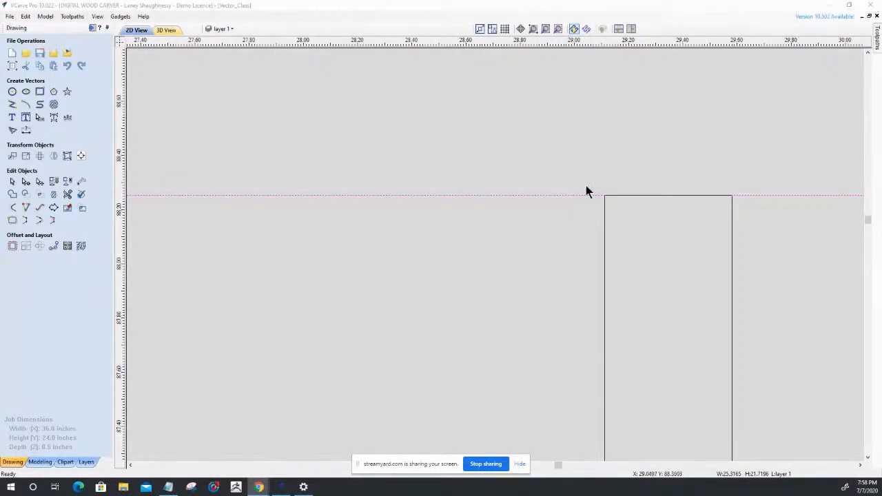
pyautogui.scroll(1, 614, 198)
pyautogui.scroll(7, 614, 197)
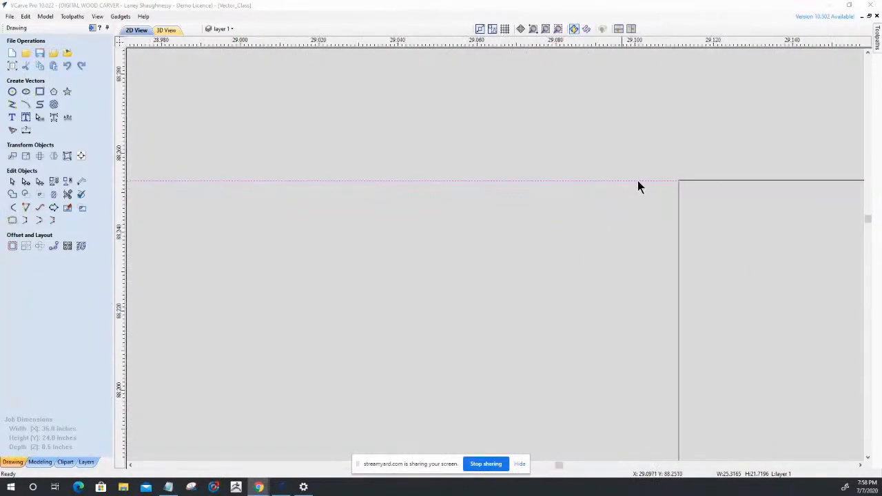
pyautogui.scroll(8, 709, 199)
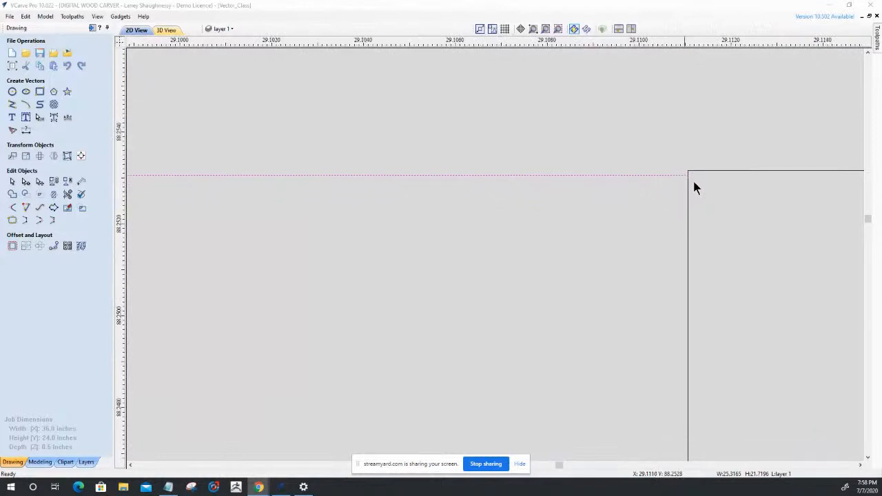
pyautogui.scroll(-3, 540, 178)
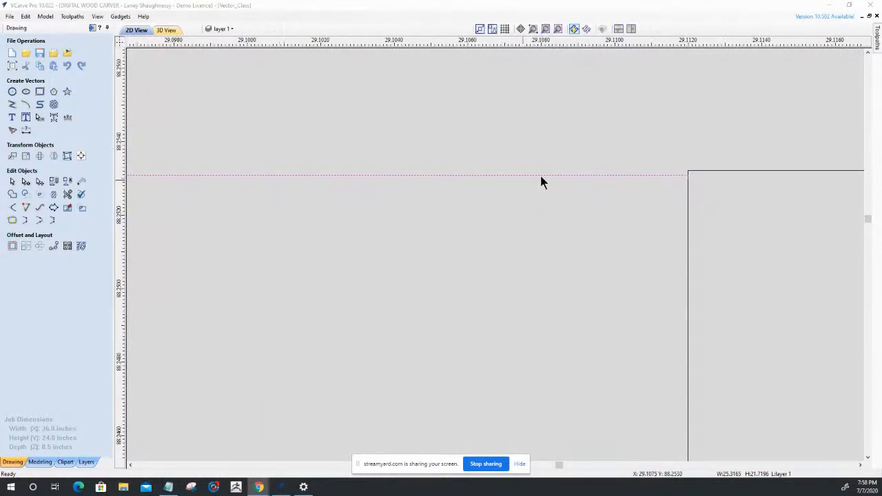
pyautogui.scroll(3, 565, 181)
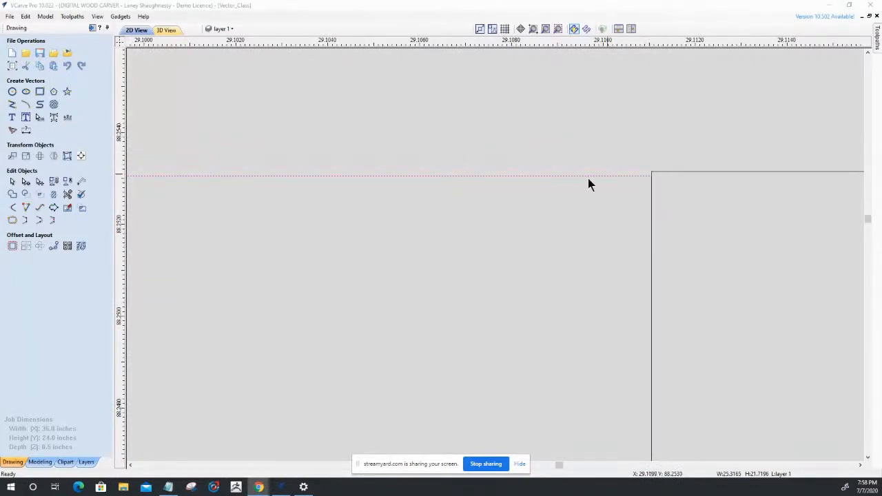
pyautogui.scroll(-10, 456, 158)
pyautogui.scroll(-5, 451, 156)
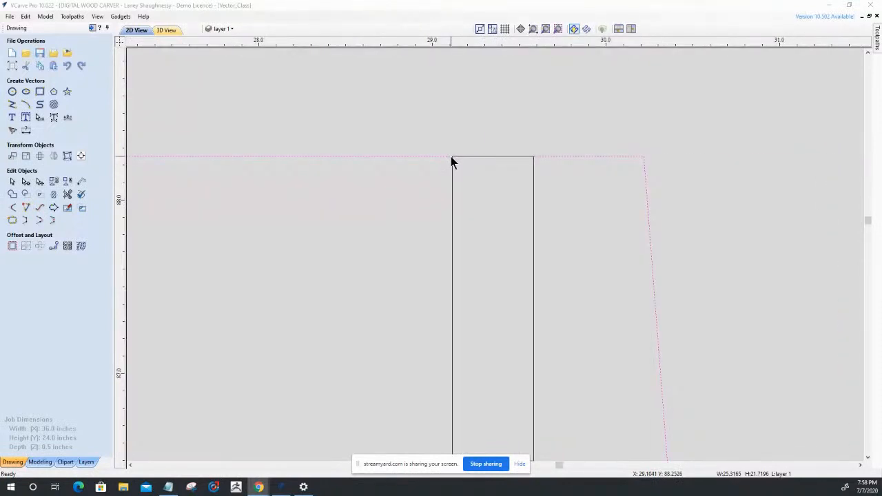
pyautogui.scroll(-5, 601, 197)
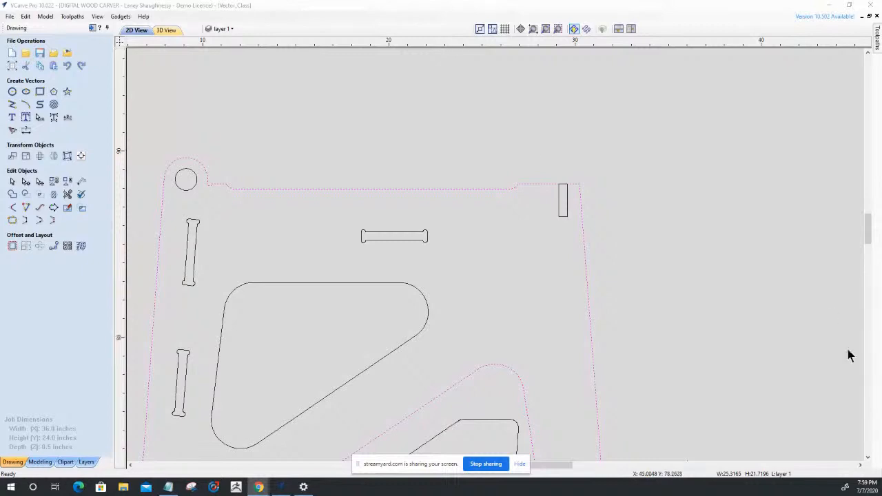
# Set the Windows display resolution to 1280 × 720, keep the change, close the settings and return to VCarve Pro.
pyautogui.click(830, 6)
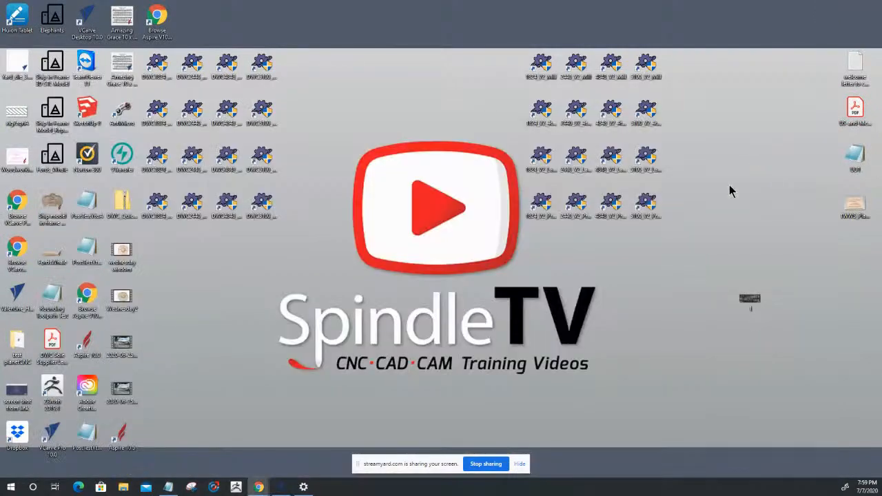
pyautogui.rightClick(608, 250)
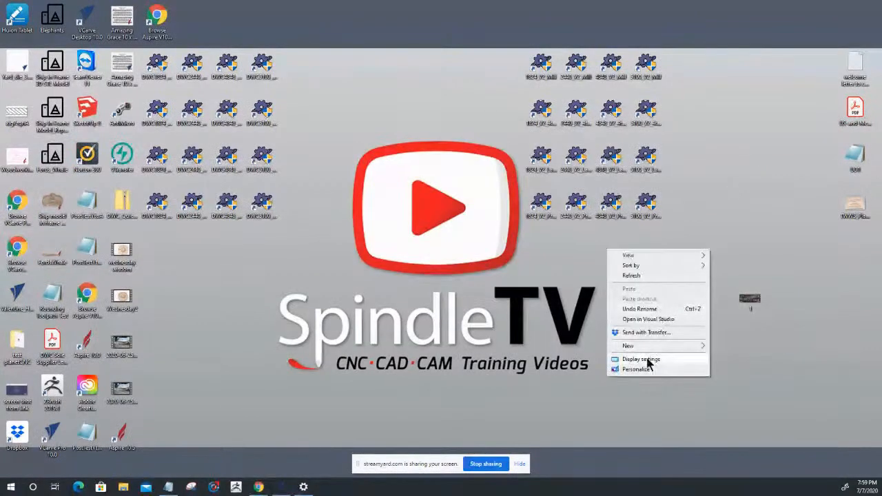
pyautogui.click(648, 362)
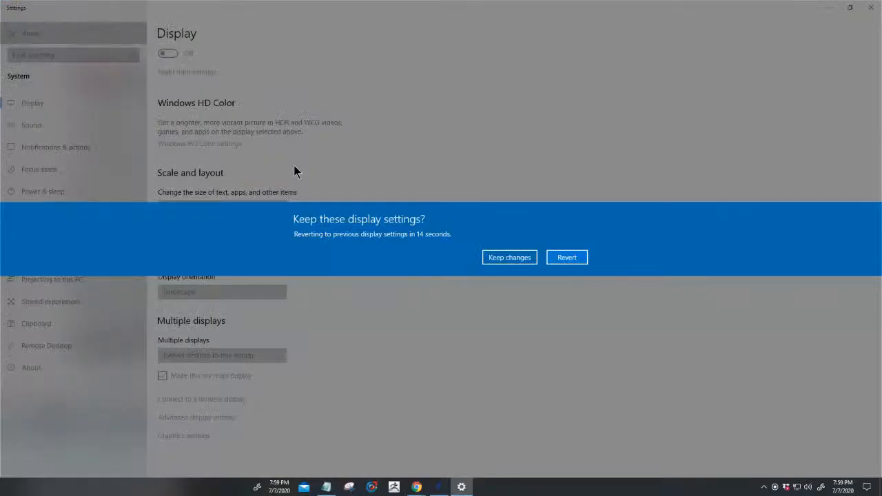
pyautogui.click(510, 257)
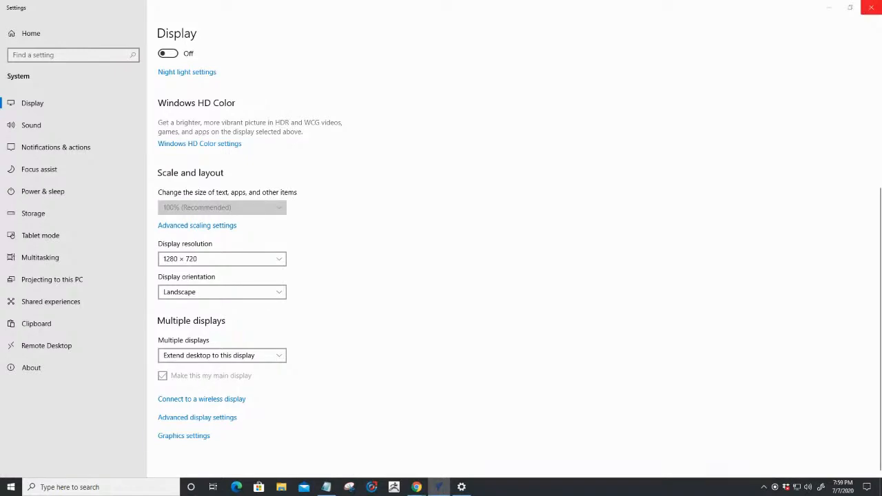
pyautogui.click(871, 7)
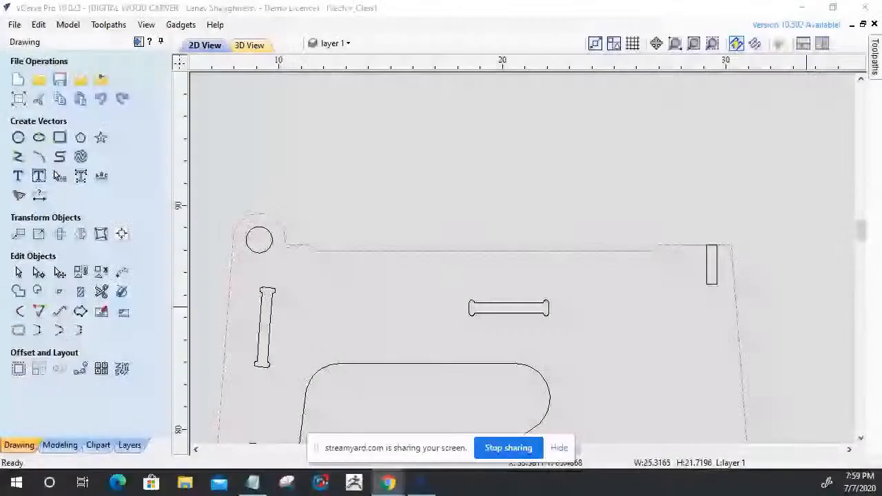
pyautogui.click(613, 251)
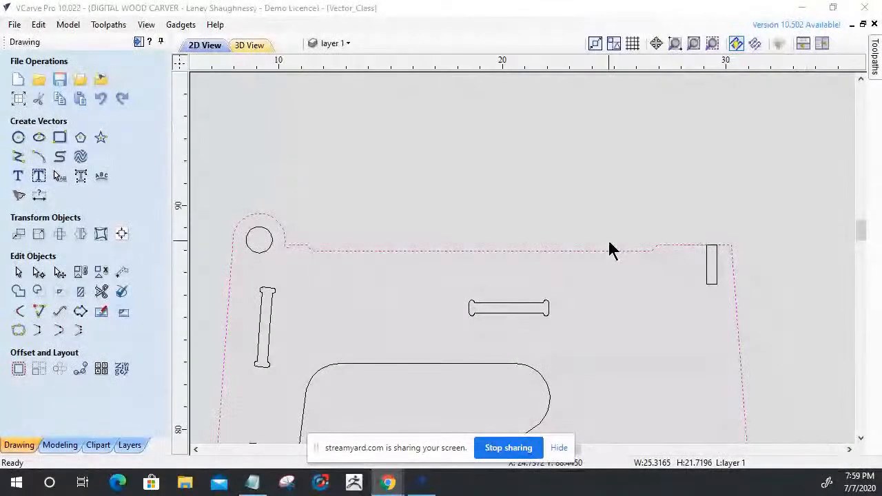
# Place a horizontal guide line along the part outline's raised upper edge and check it near the rounded lug.
pyautogui.scroll(1, 610, 250)
pyautogui.scroll(-1, 611, 251)
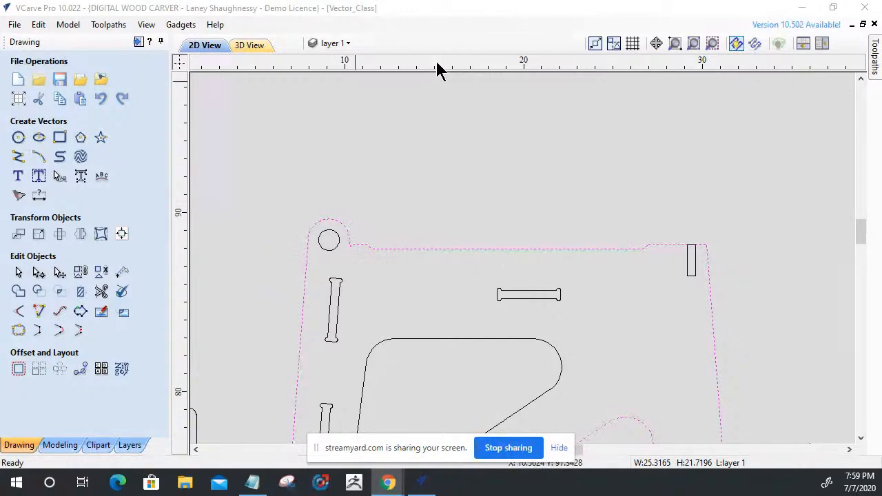
pyautogui.moveTo(437, 68); pyautogui.dragTo(361, 244)
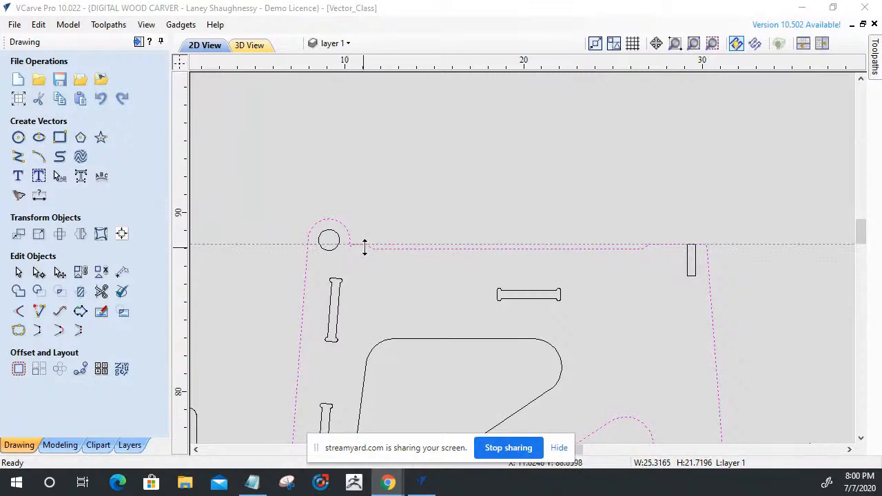
pyautogui.scroll(10, 360, 244)
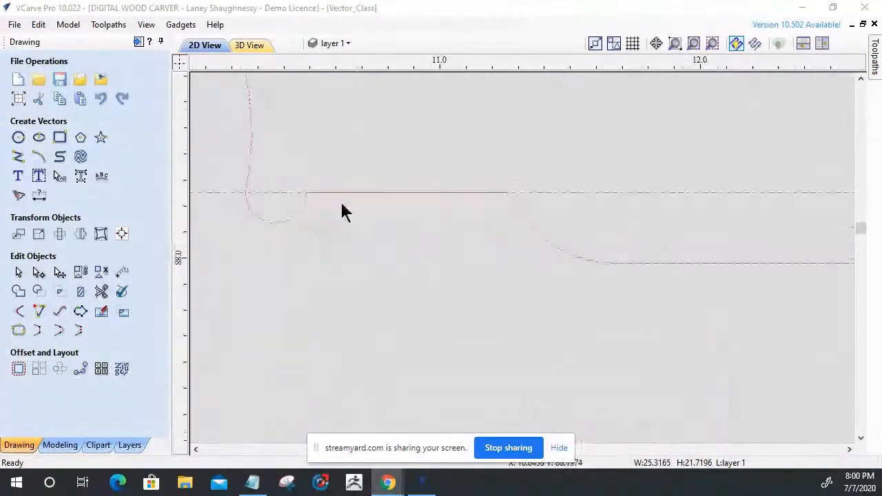
pyautogui.scroll(-10, 283, 191)
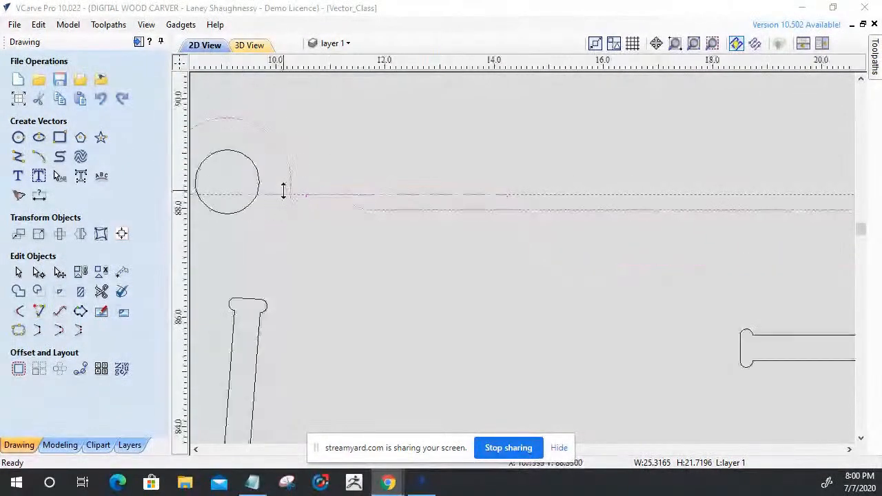
# Examine how closely the raised edge and the slot rectangle's upper left corner line up with the horizontal guide line.
pyautogui.scroll(1, 525, 198)
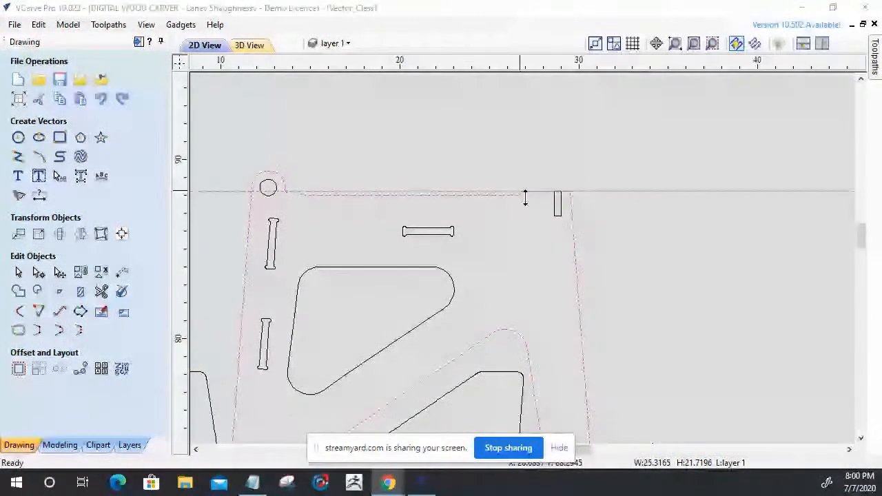
pyautogui.scroll(12, 525, 198)
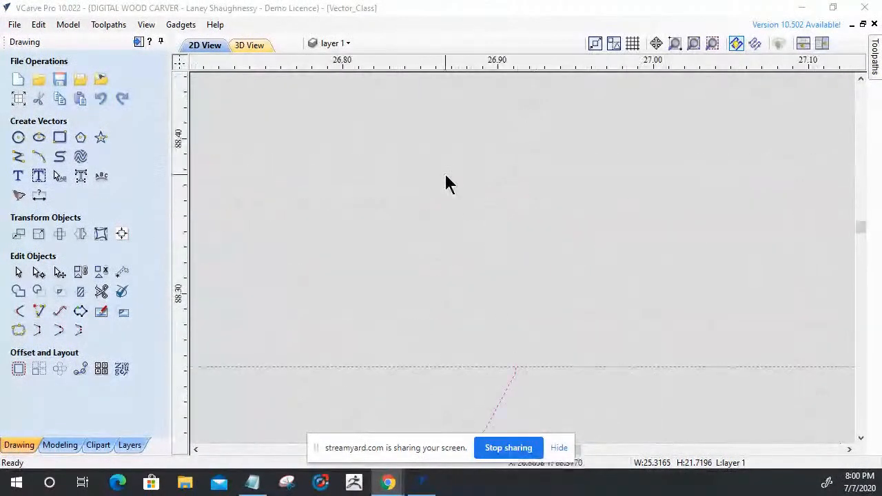
pyautogui.scroll(-6, 354, 92)
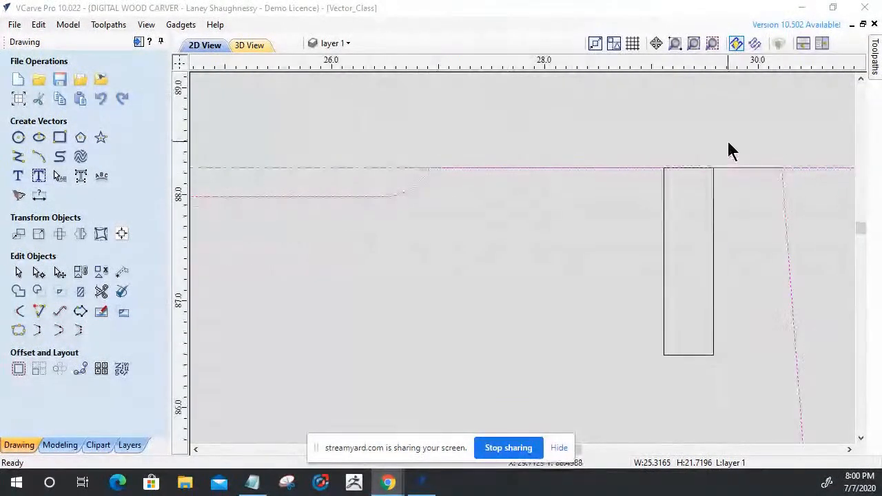
pyautogui.scroll(5, 561, 172)
pyautogui.scroll(7, 650, 210)
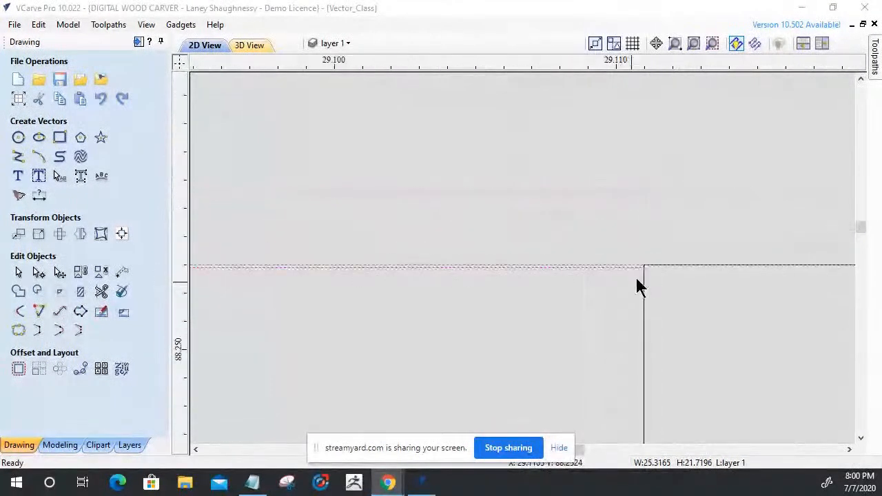
pyautogui.scroll(3, 641, 282)
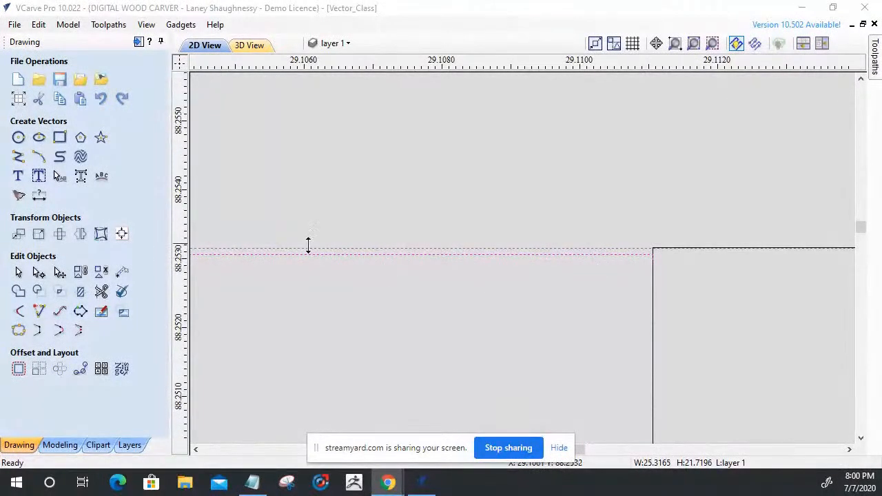
pyautogui.scroll(-3, 455, 238)
pyautogui.scroll(-5, 448, 234)
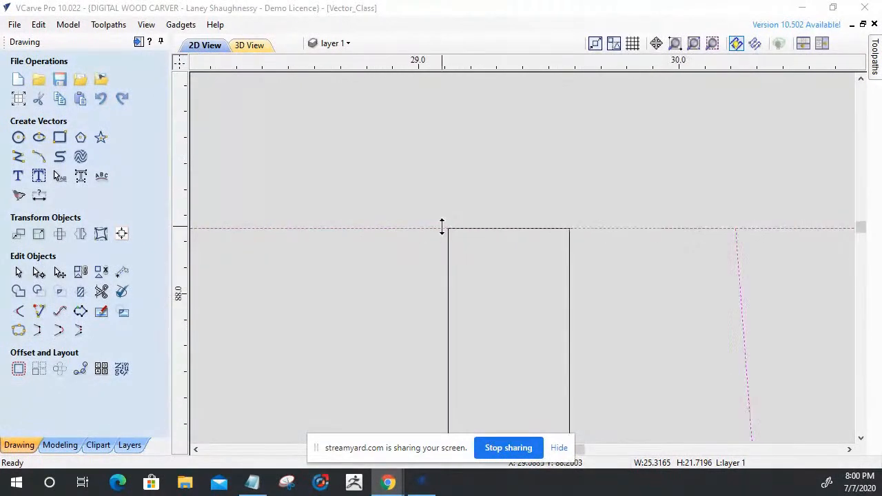
pyautogui.scroll(-1, 561, 256)
pyautogui.scroll(4, 623, 265)
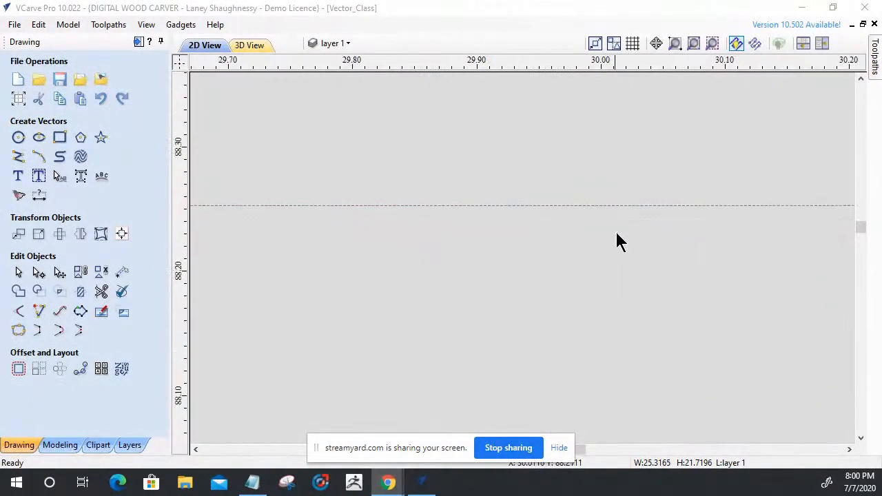
pyautogui.scroll(2, 620, 234)
# Examine the part outline's upper right corner against the guide line and compare it with the whole upper edge.
pyautogui.scroll(-3, 735, 241)
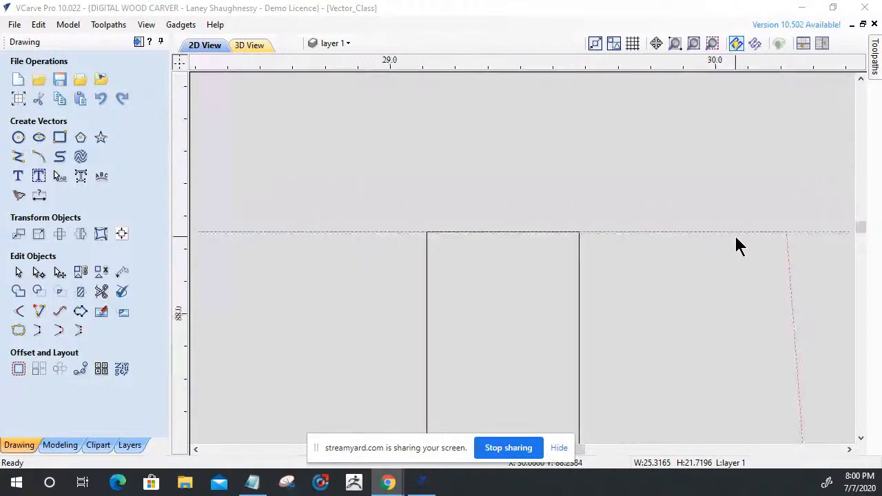
pyautogui.scroll(1, 768, 232)
pyautogui.scroll(2, 768, 249)
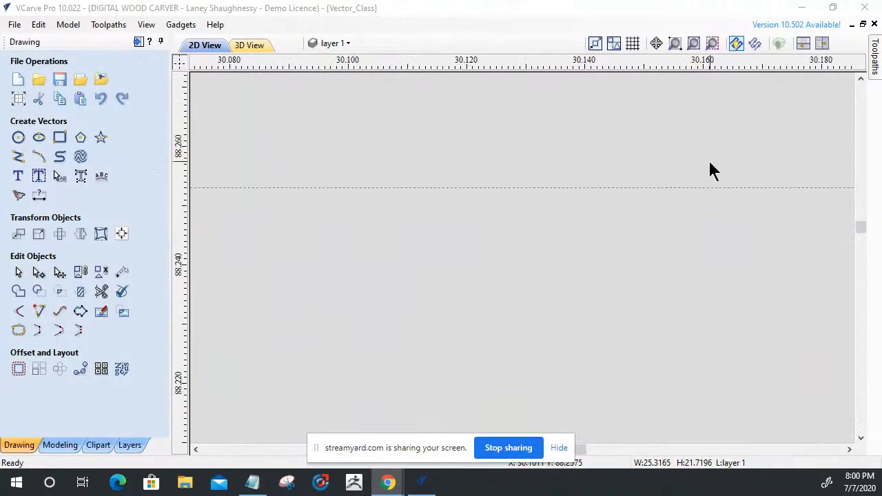
pyautogui.scroll(-2, 570, 170)
pyautogui.scroll(2, 639, 176)
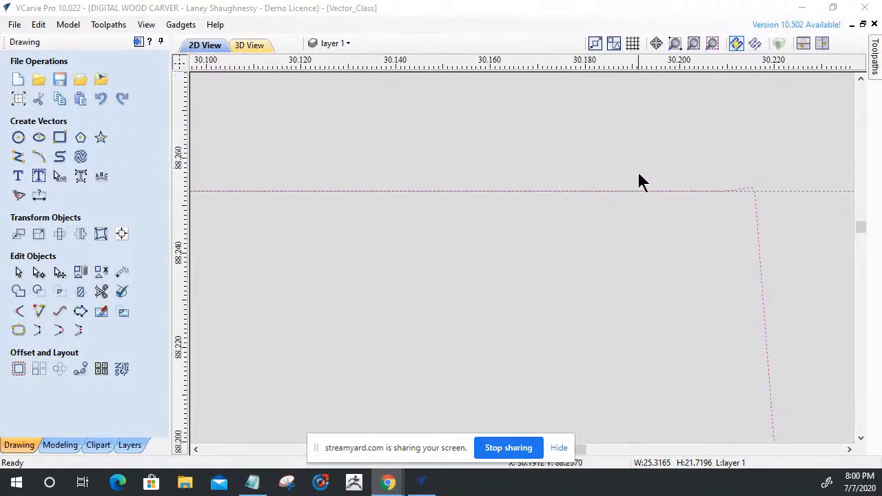
pyautogui.scroll(3, 675, 216)
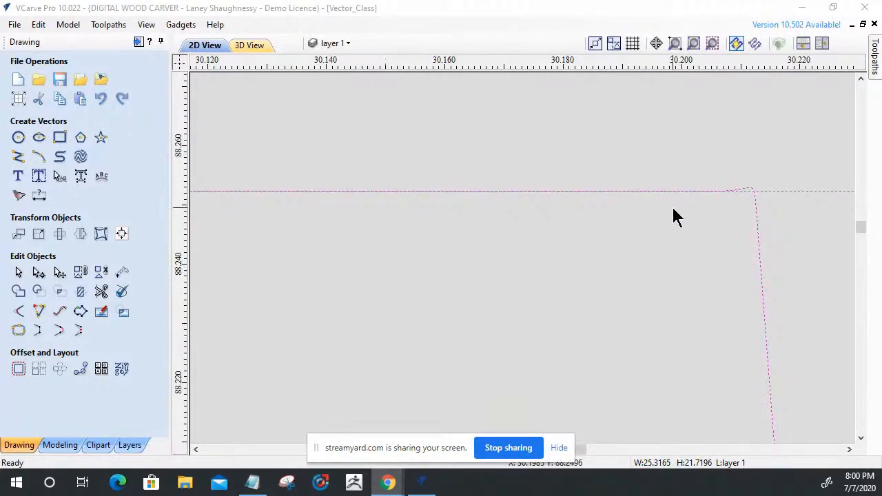
pyautogui.scroll(-3, 765, 262)
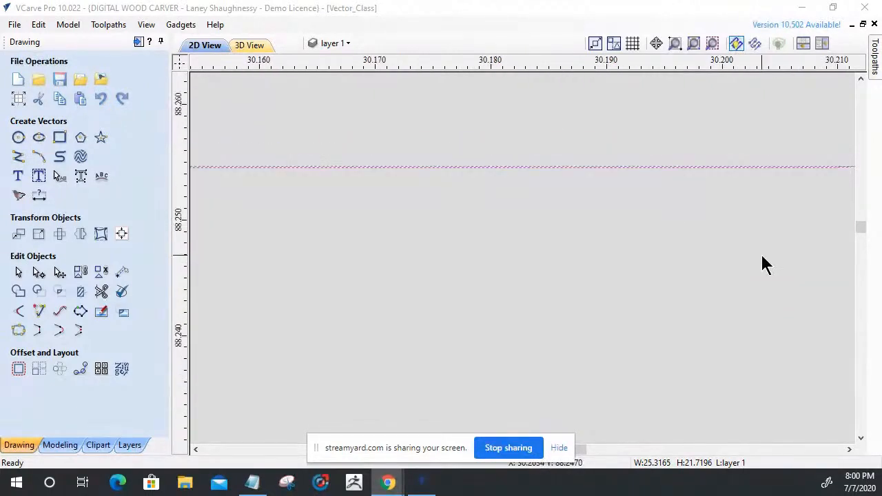
pyautogui.scroll(-5, 769, 264)
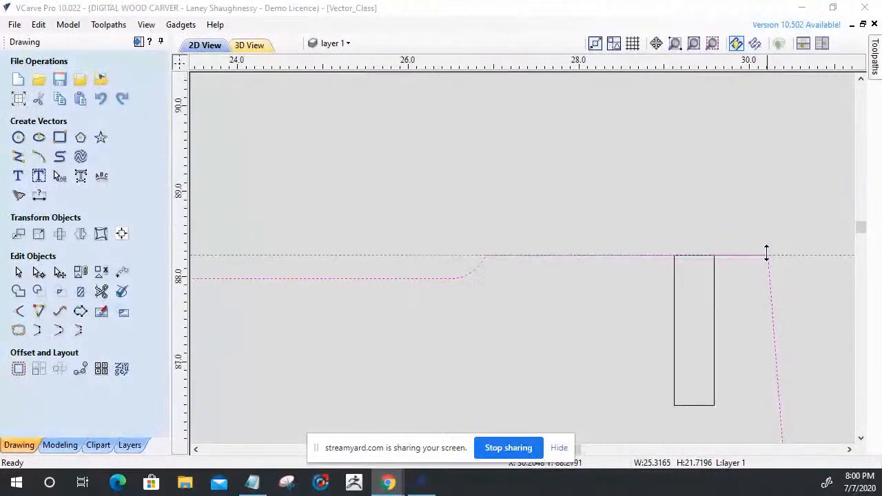
pyautogui.scroll(-3, 651, 208)
pyautogui.scroll(-2, 650, 221)
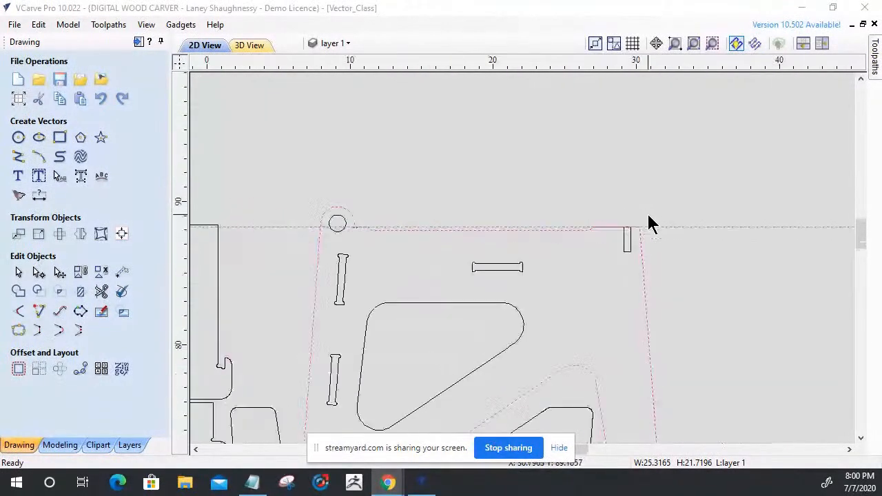
# Clear the guide line and the screen-sharing notice, and undo the latest edits back to the outline containing the relieved slot.
pyautogui.moveTo(278, 224); pyautogui.dragTo(293, 64)
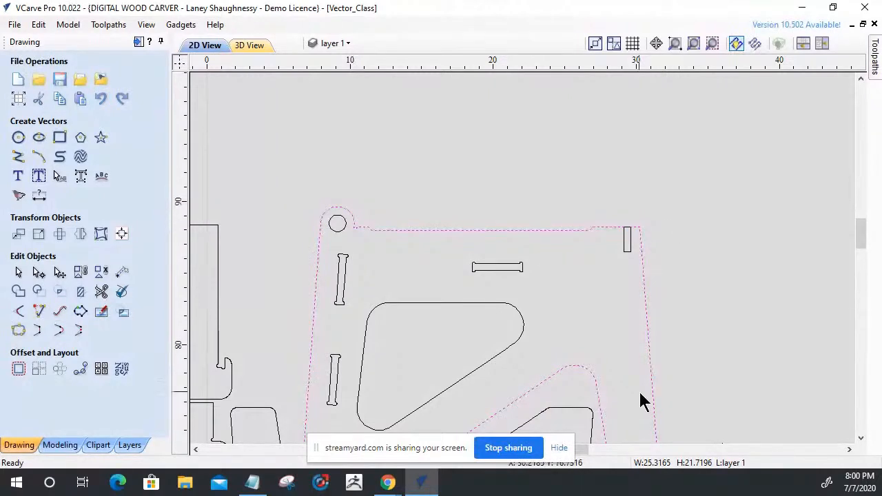
pyautogui.click(558, 448)
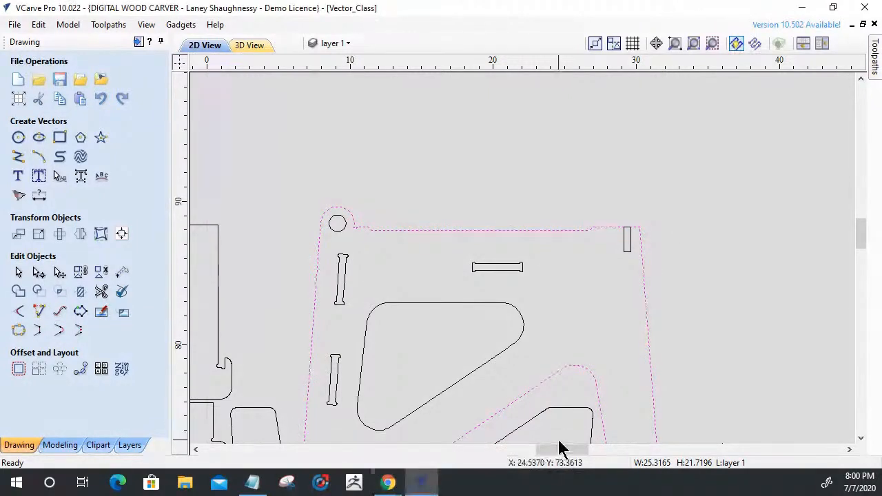
pyautogui.click(100, 100)
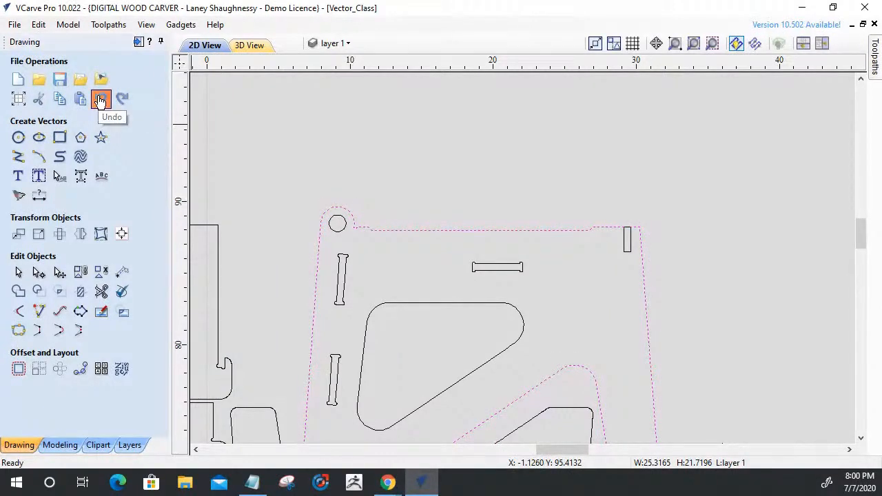
pyautogui.click(101, 100)
pyautogui.click(101, 100)
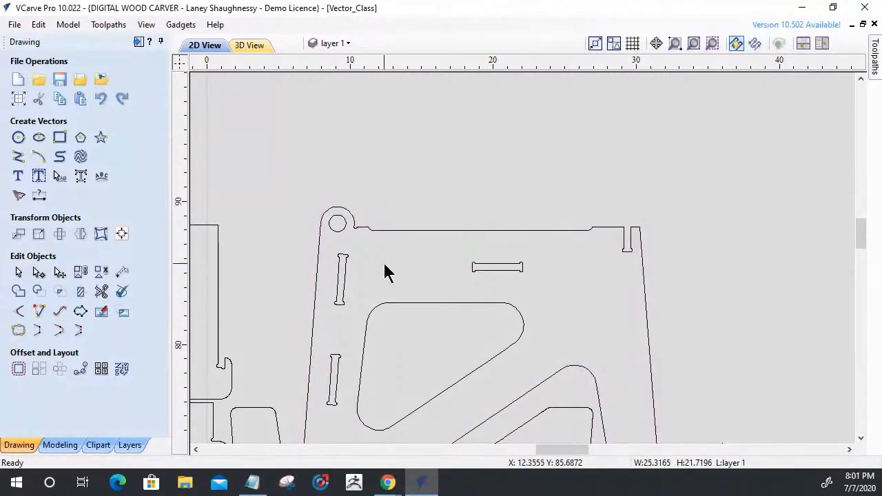
# Check the part outline's nodes and undo further edits back to the densely noded outline with the separate slot rectangle.
pyautogui.click(428, 232)
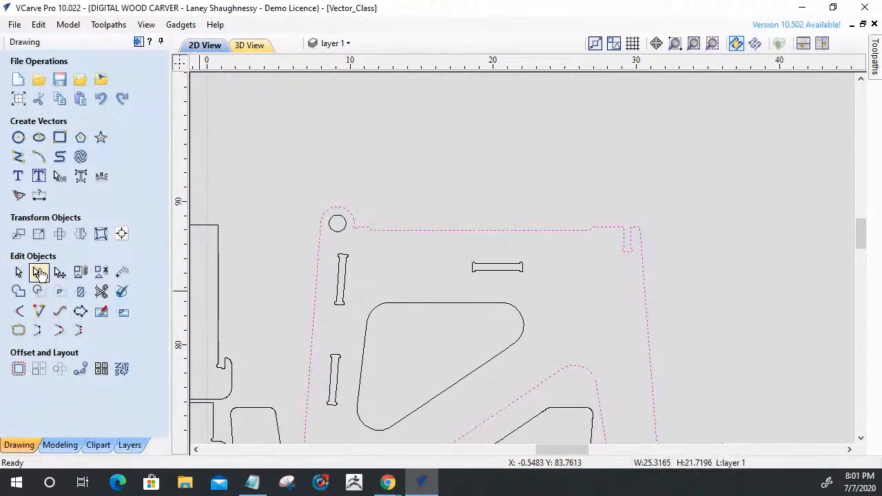
pyautogui.click(39, 273)
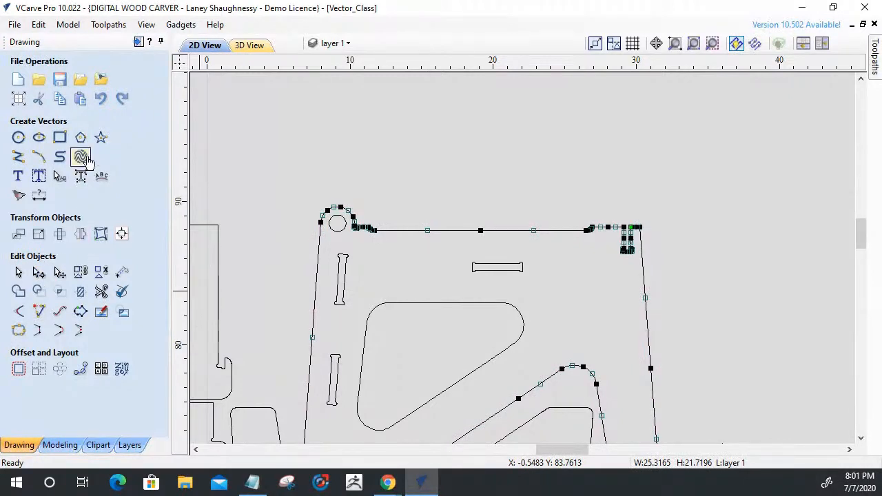
pyautogui.click(102, 101)
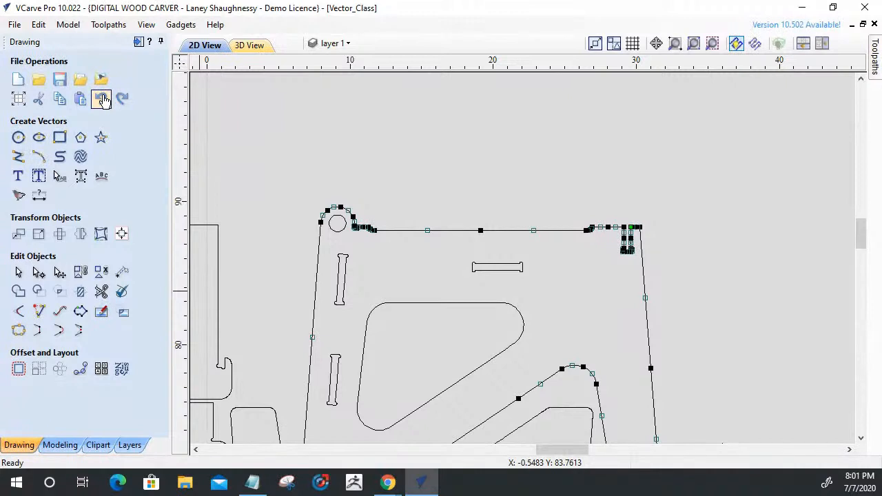
pyautogui.click(102, 101)
pyautogui.click(102, 100)
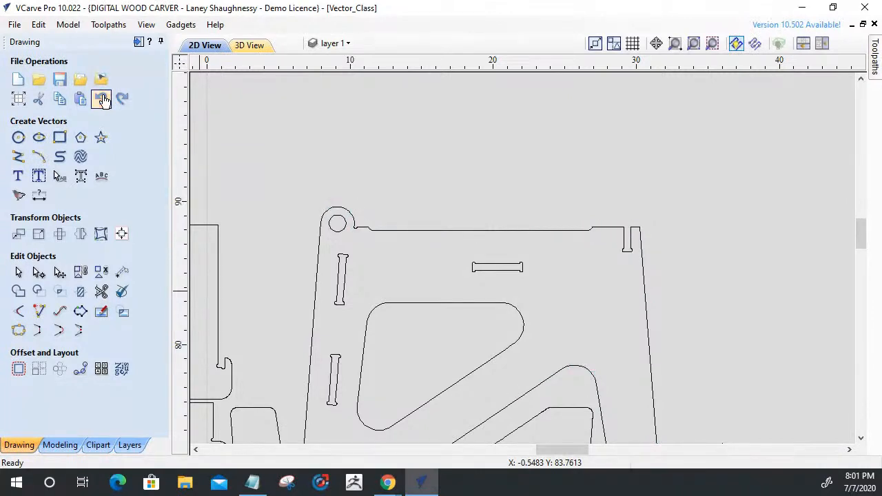
pyautogui.click(454, 232)
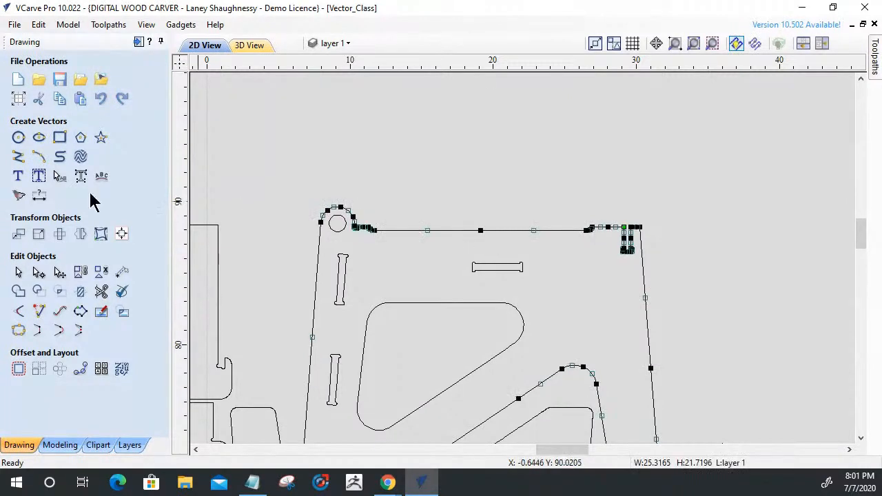
pyautogui.click(102, 100)
pyautogui.click(102, 101)
pyautogui.click(102, 101)
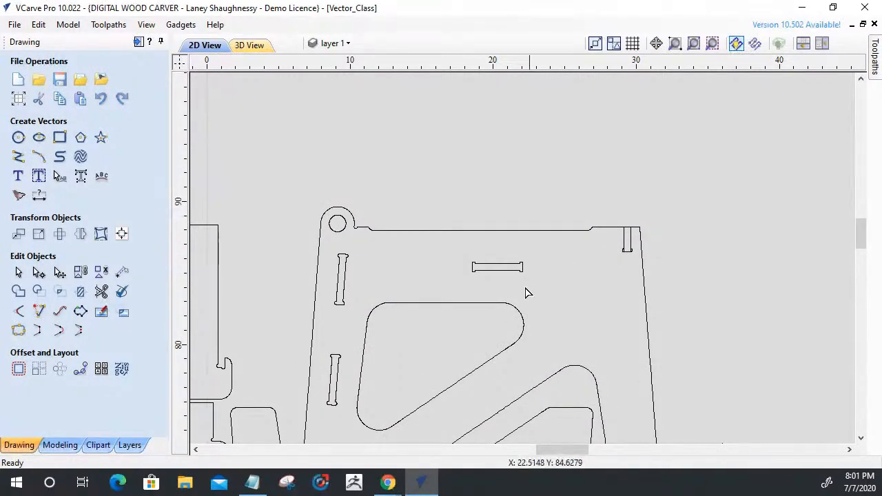
pyautogui.click(521, 231)
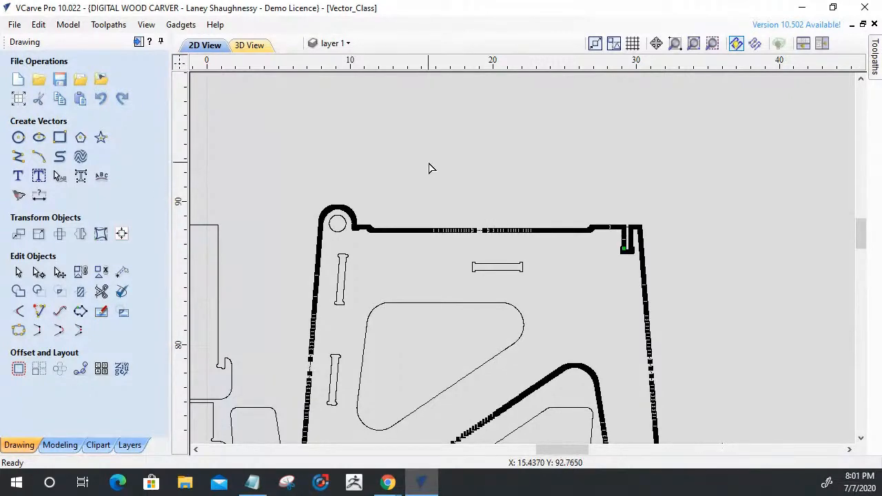
# Place a horizontal guide line along the outline's raised upper edge and compare both curved transitions with it.
pyautogui.click(424, 138)
pyautogui.moveTo(425, 61); pyautogui.dragTo(368, 223)
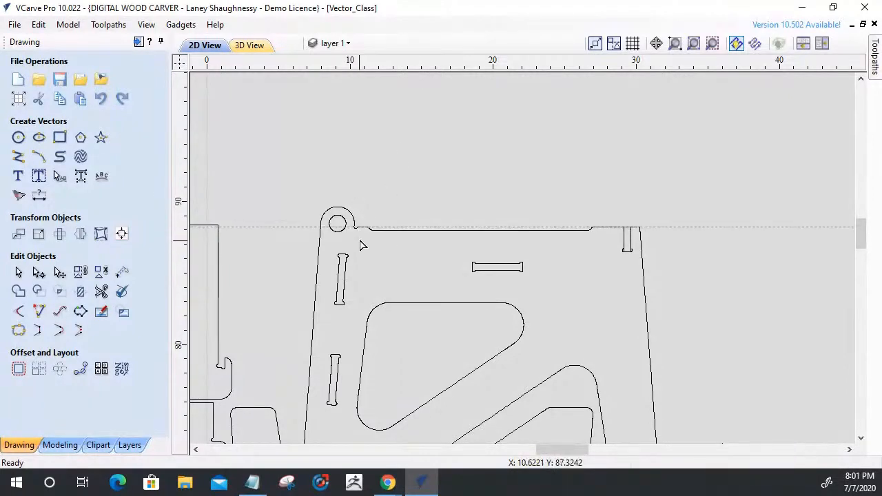
pyautogui.scroll(8, 359, 211)
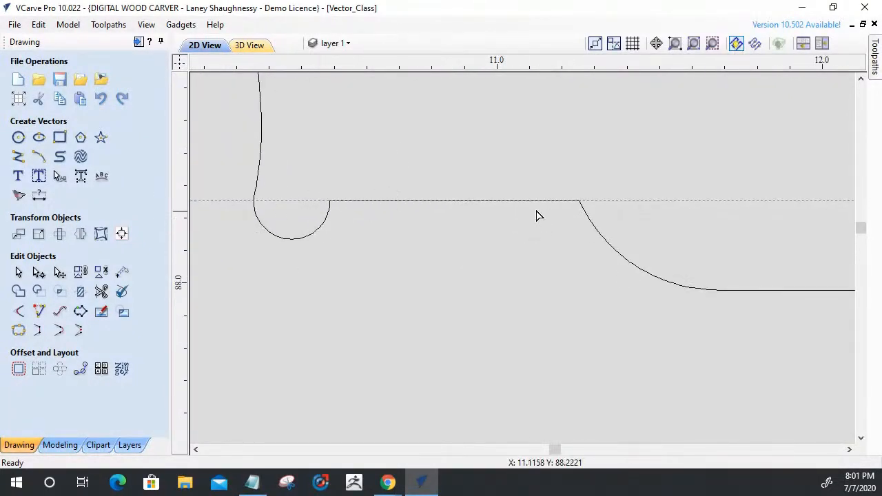
pyautogui.scroll(-3, 372, 256)
pyautogui.scroll(-3, 665, 228)
pyautogui.scroll(2, 656, 193)
pyautogui.scroll(3, 559, 266)
pyautogui.scroll(3, 548, 241)
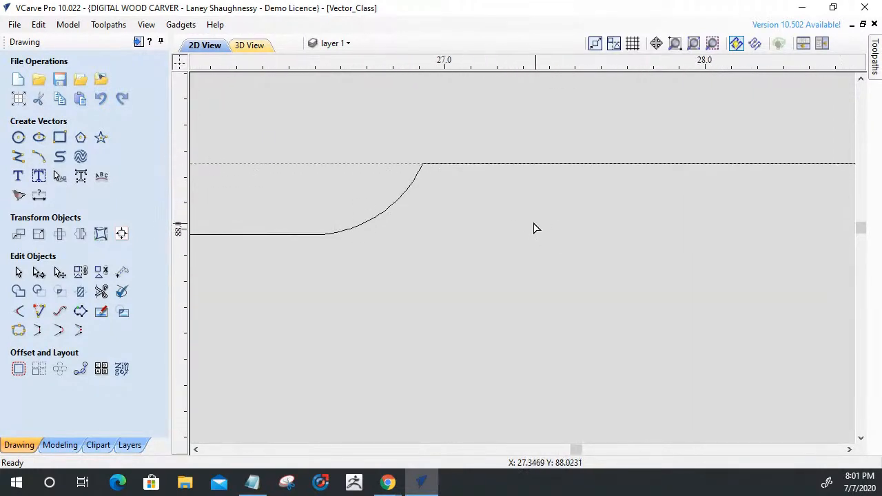
# Examine how the slot's upper left corner meets the guide line and how its side aligns with the rectangle.
pyautogui.scroll(-4, 358, 165)
pyautogui.scroll(7, 583, 180)
pyautogui.scroll(6, 254, 130)
pyautogui.scroll(-7, 719, 224)
pyautogui.scroll(3, 591, 227)
pyautogui.scroll(3, 666, 110)
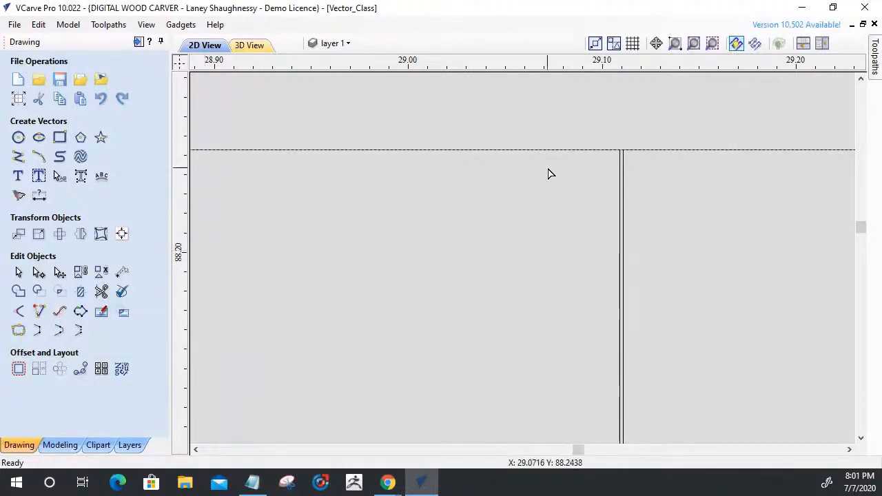
pyautogui.scroll(-5, 599, 146)
pyautogui.scroll(-2, 588, 167)
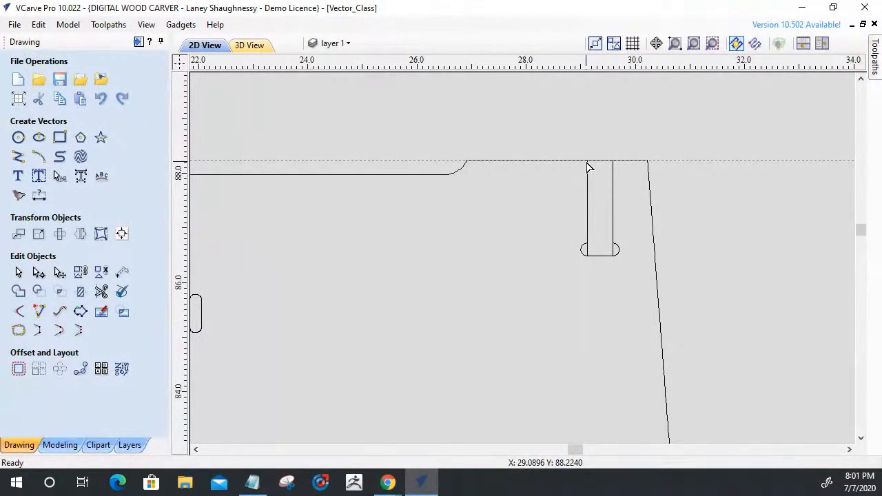
pyautogui.click(59, 312)
pyautogui.moveTo(88, 173); pyautogui.dragTo(83, 173)
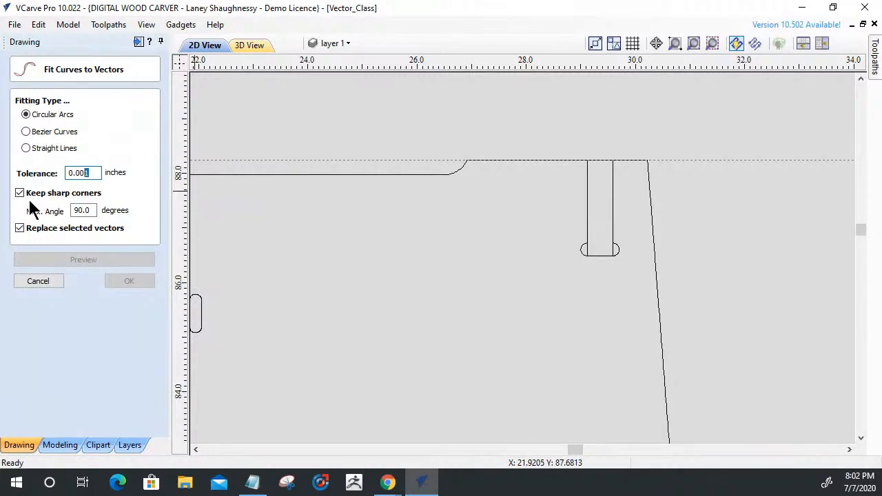
pyautogui.click(25, 149)
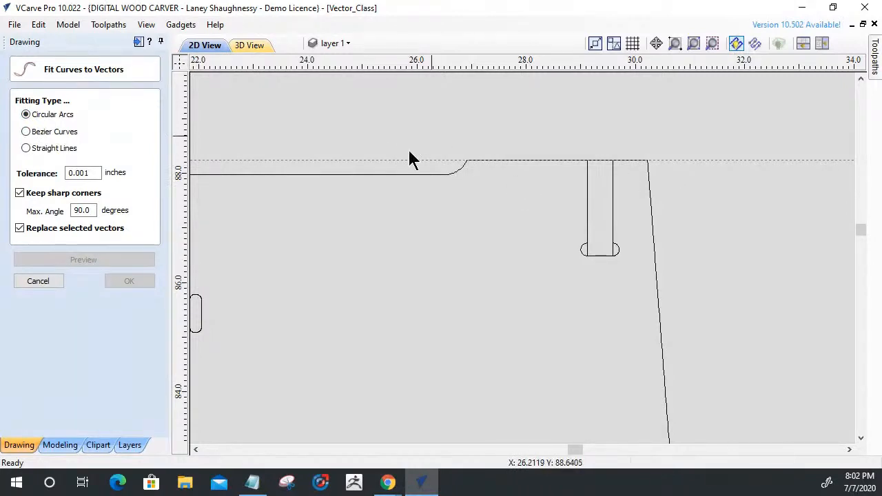
pyautogui.click(84, 173)
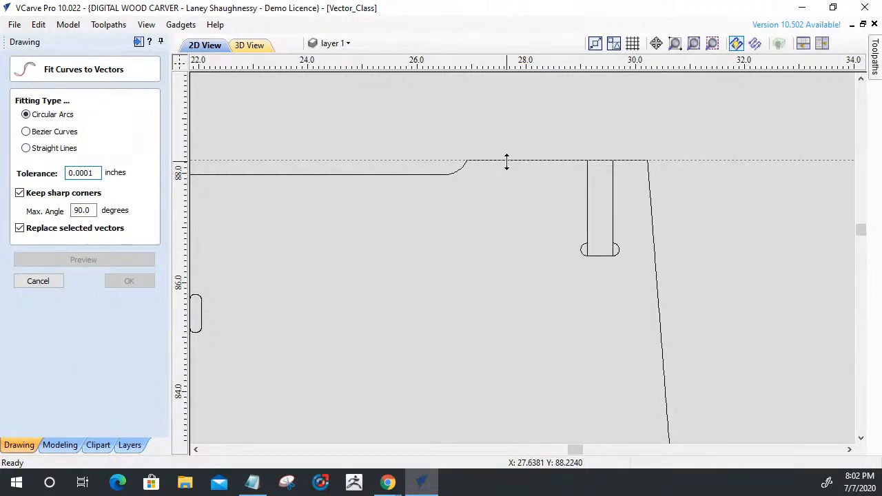
pyautogui.click(28, 278)
# Remove the horizontal guide line, leave curve fitting, and select the slot rectangle at the outline's raised upper edge.
pyautogui.moveTo(397, 163); pyautogui.dragTo(400, 16)
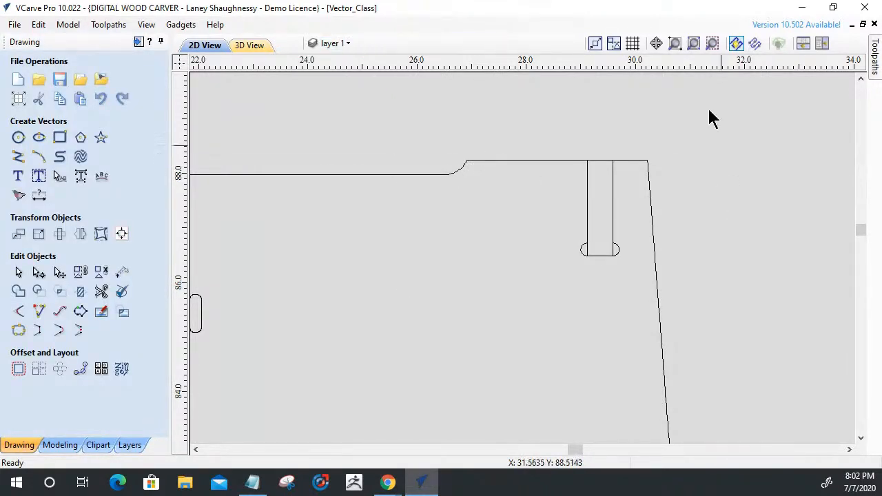
pyautogui.click(587, 253)
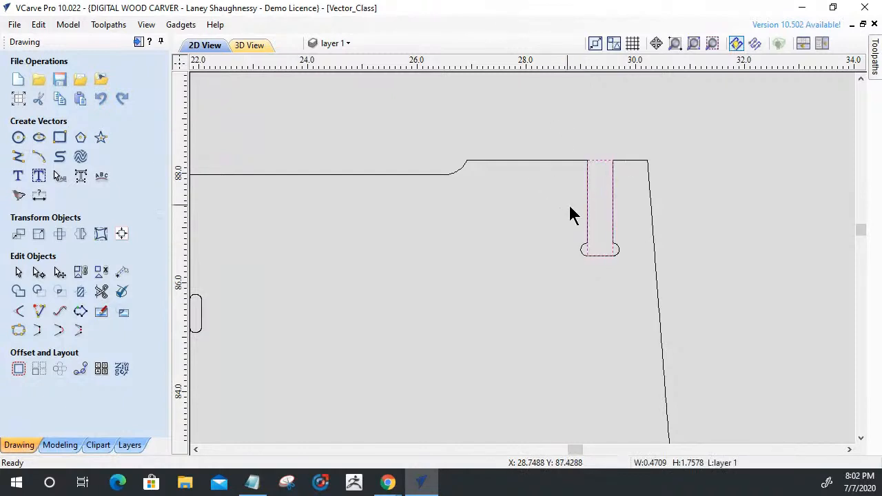
pyautogui.scroll(-4, 799, 329)
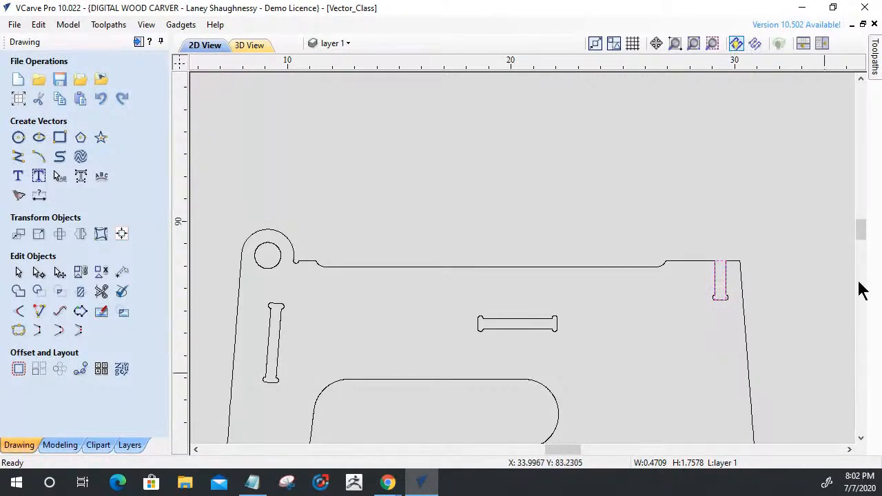
pyautogui.scroll(2, 755, 324)
pyautogui.scroll(2, 756, 323)
pyautogui.scroll(2, 679, 176)
pyautogui.scroll(1, 679, 176)
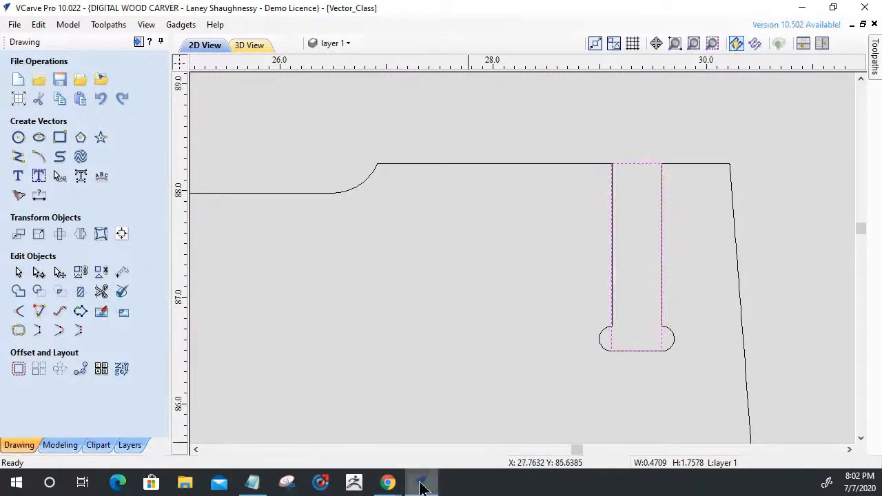
# Switch to Chrome, view the enlarged Kid Desk Table Chair picture on 3axis.co, and return to the VCarve drawing.
pyautogui.moveTo(388, 484)
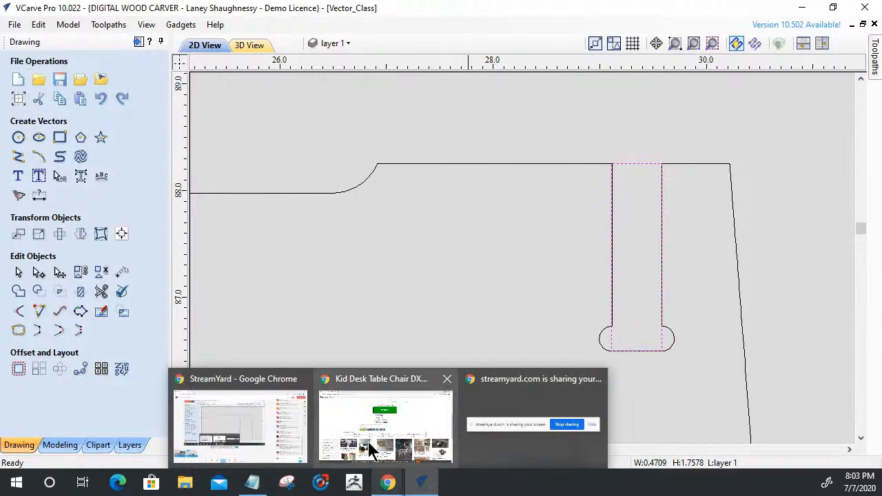
pyautogui.click(352, 419)
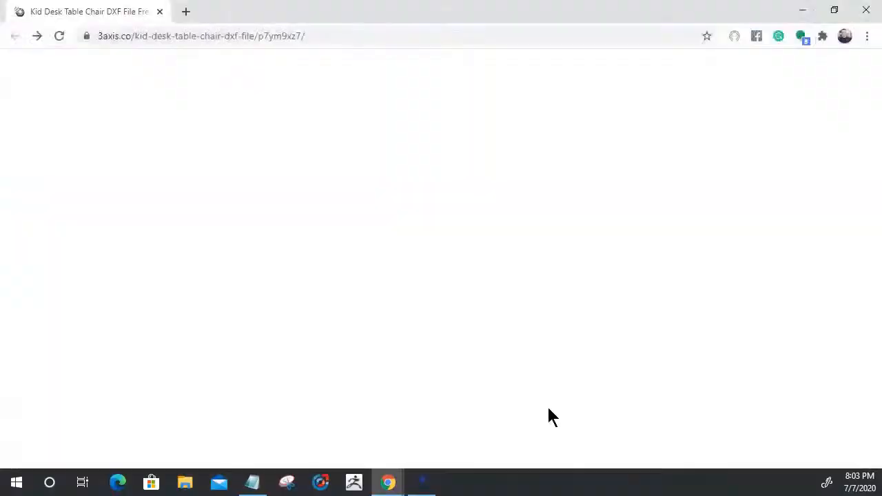
pyautogui.scroll(-1, 462, 271)
pyautogui.scroll(10, 463, 270)
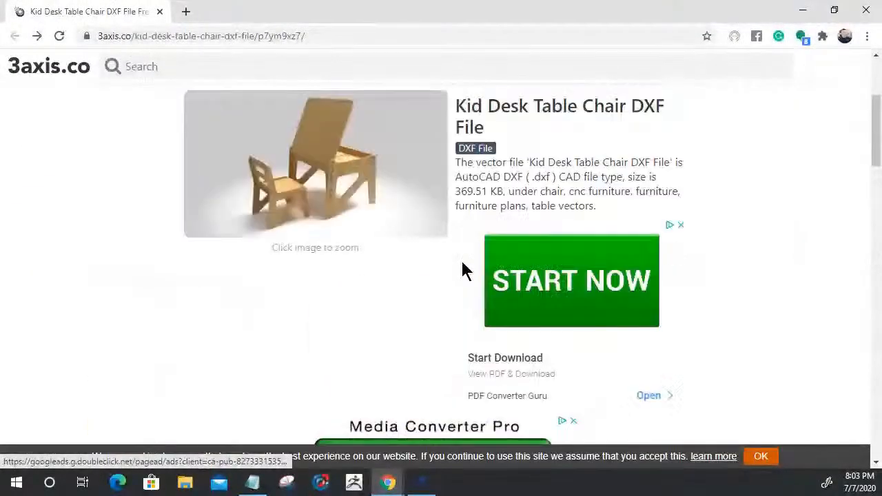
pyautogui.click(328, 383)
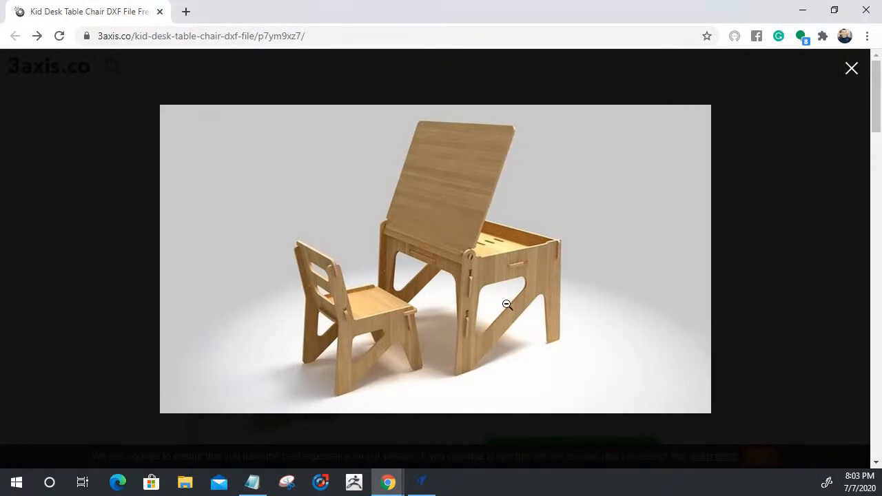
pyautogui.click(851, 75)
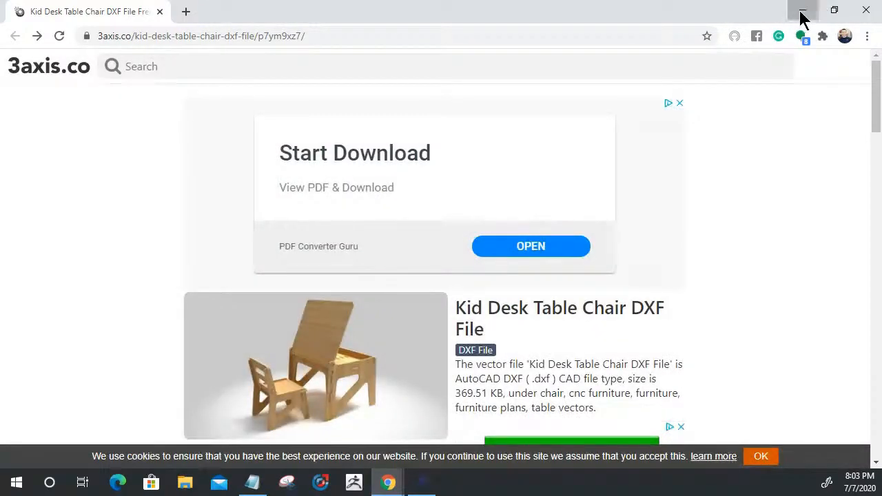
pyautogui.click(801, 12)
# Examine the full nested part layout and the relieved hook notch on the desk panel's side edge.
pyautogui.scroll(-1, 686, 271)
pyautogui.click(663, 319)
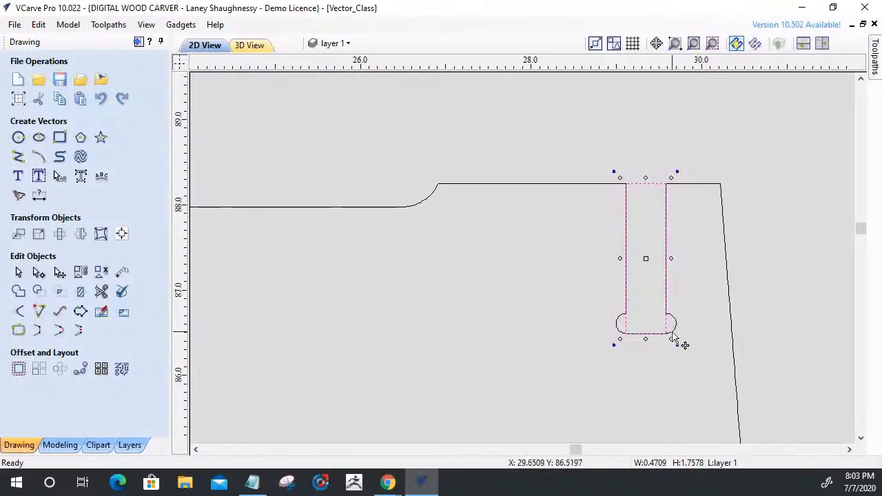
pyautogui.scroll(-6, 691, 256)
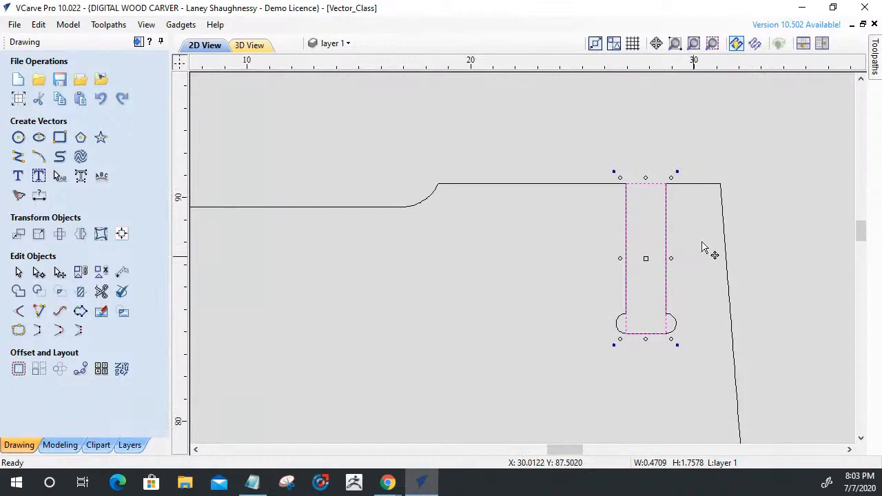
pyautogui.scroll(-5, 703, 248)
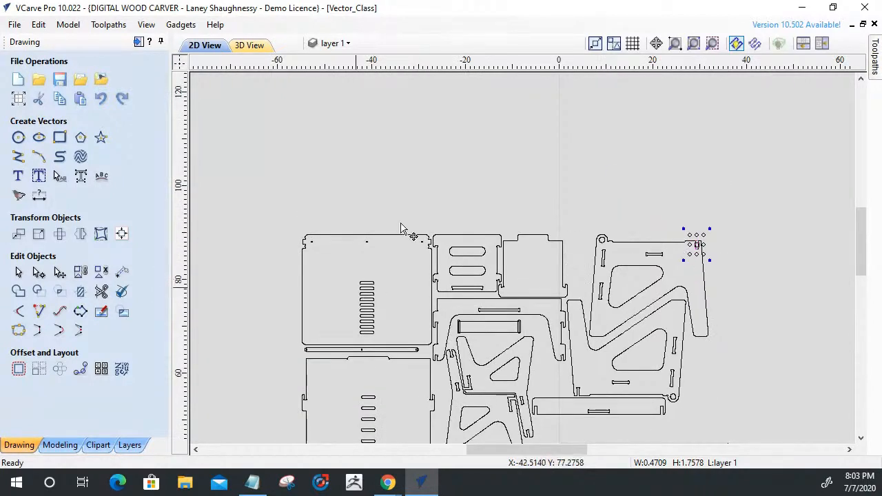
pyautogui.scroll(-2, 377, 272)
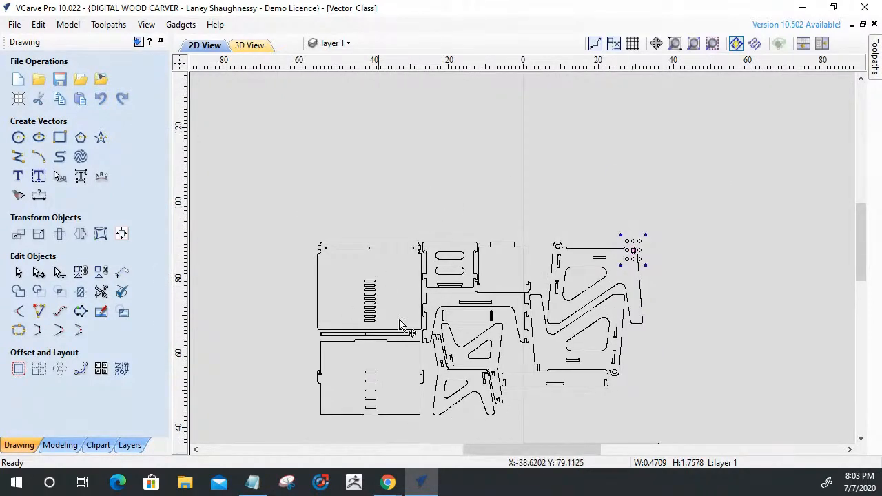
pyautogui.scroll(5, 399, 324)
pyautogui.scroll(3, 451, 274)
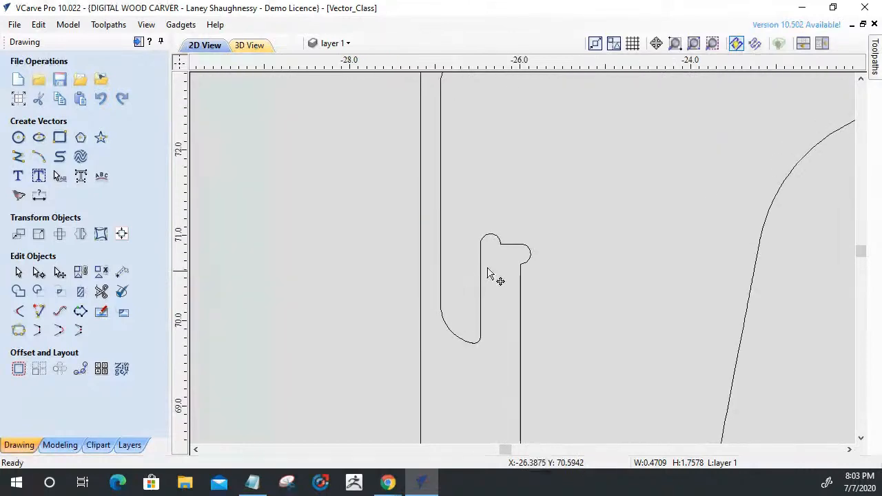
pyautogui.scroll(-4, 515, 279)
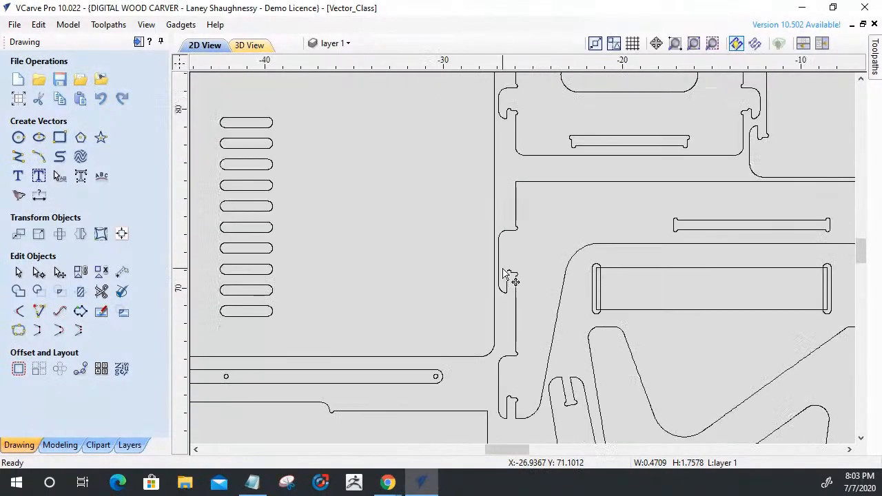
pyautogui.scroll(-3, 515, 281)
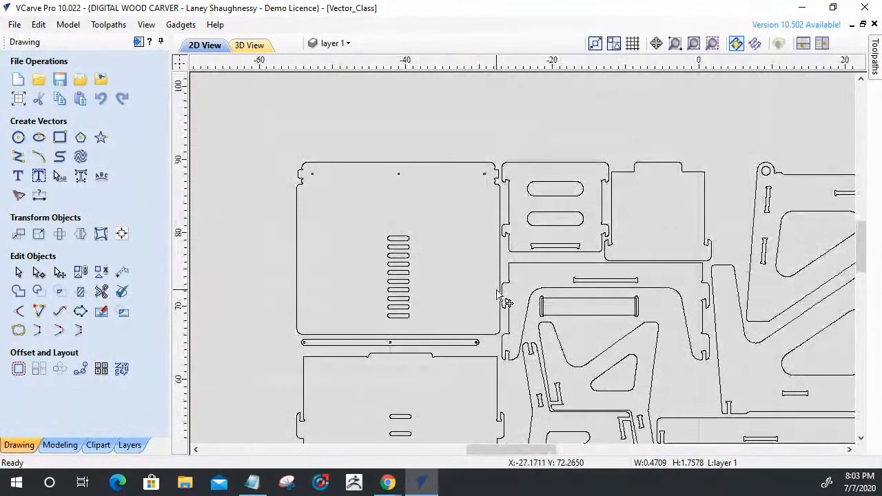
pyautogui.scroll(-2, 502, 295)
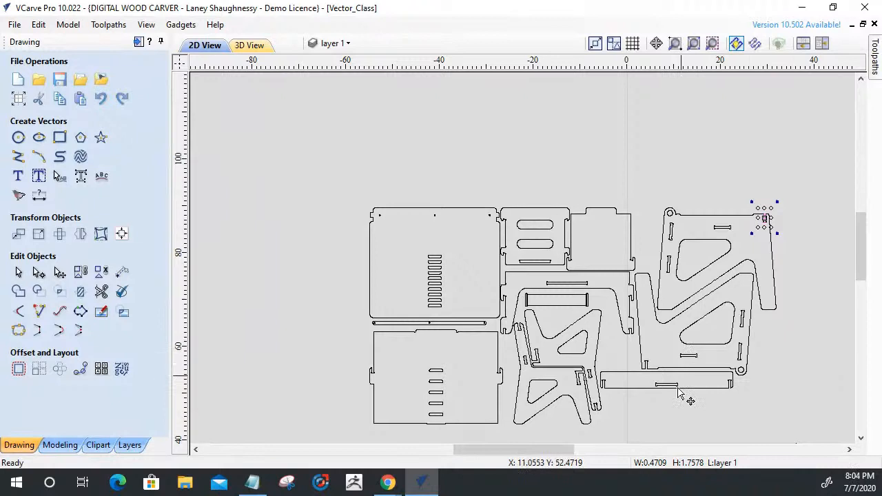
pyautogui.scroll(-1, 679, 396)
pyautogui.scroll(2, 665, 399)
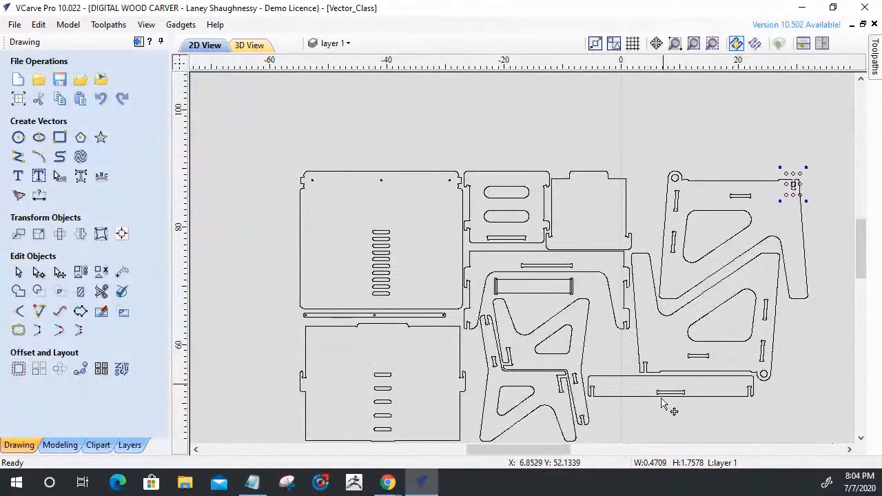
pyautogui.scroll(-1, 598, 267)
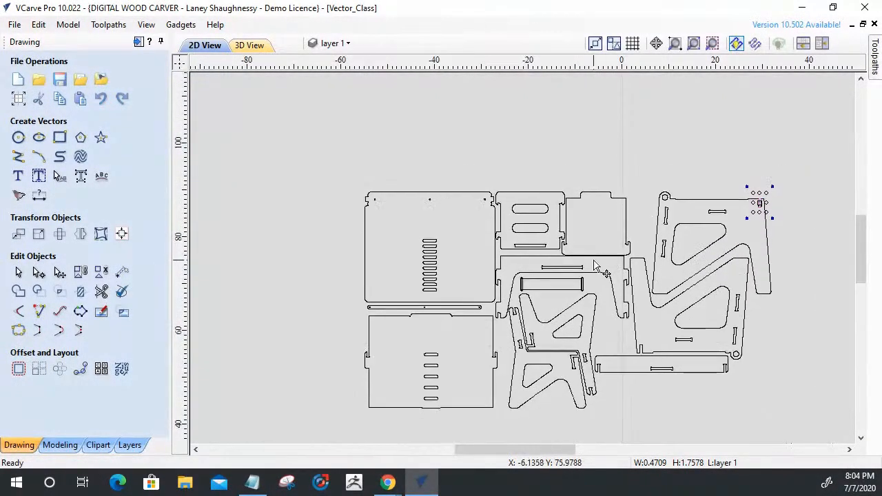
# Examine the rounded end reliefs of the desk panel's long horizontal slot and the side panel's lower angled slot.
pyautogui.scroll(3, 563, 269)
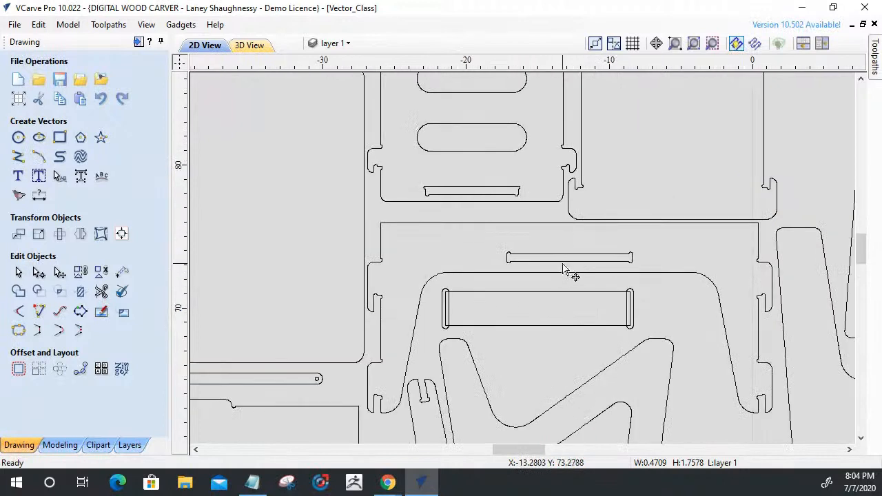
pyautogui.scroll(4, 563, 268)
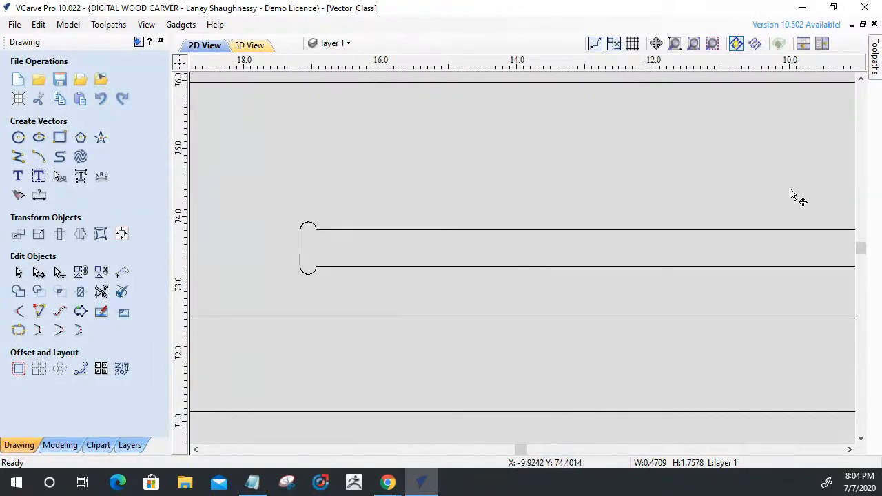
pyautogui.scroll(-3, 444, 217)
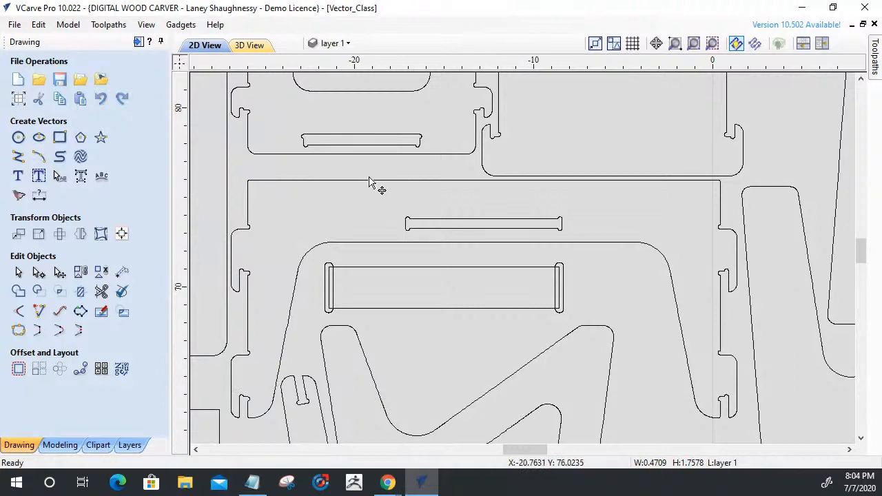
pyautogui.scroll(10, 352, 226)
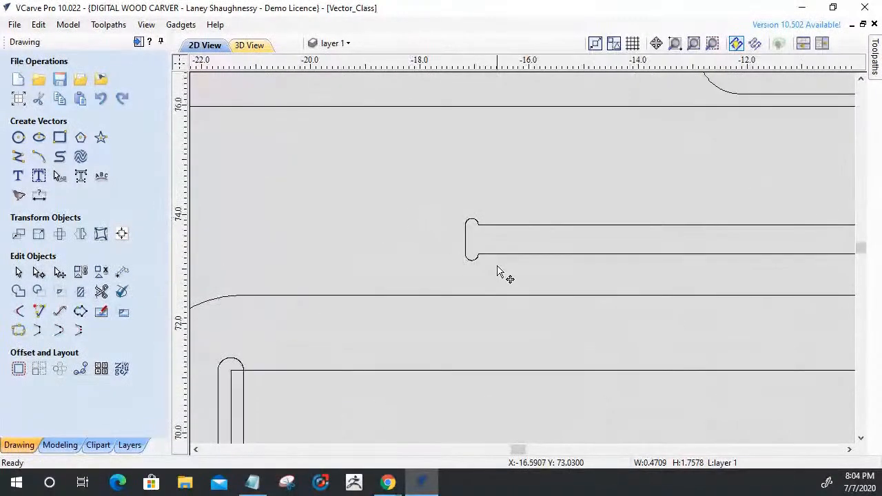
pyautogui.scroll(-10, 434, 200)
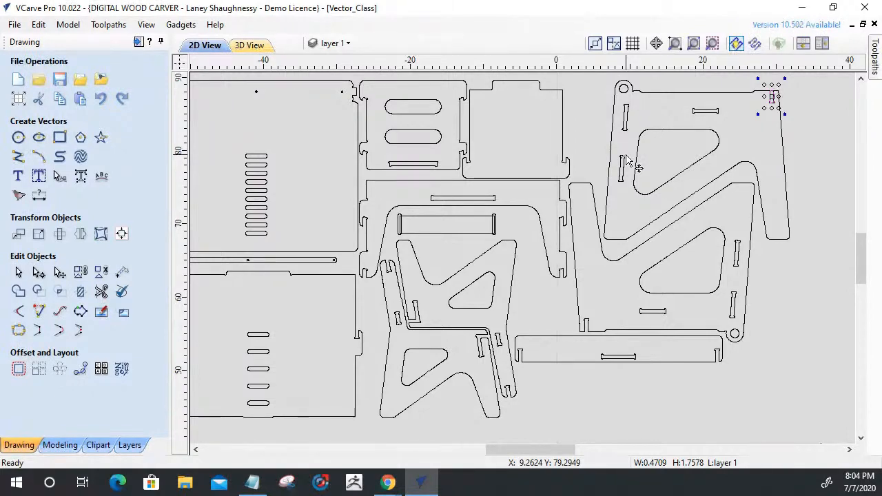
pyautogui.scroll(5, 632, 162)
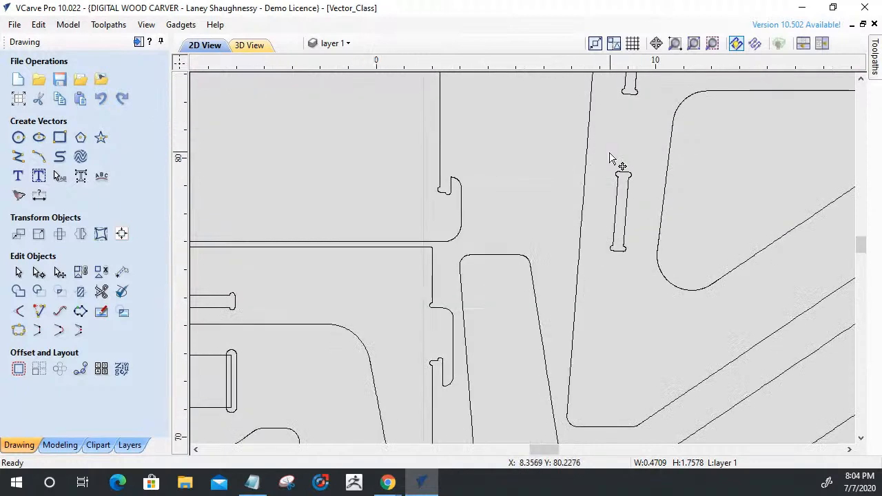
pyautogui.scroll(5, 618, 181)
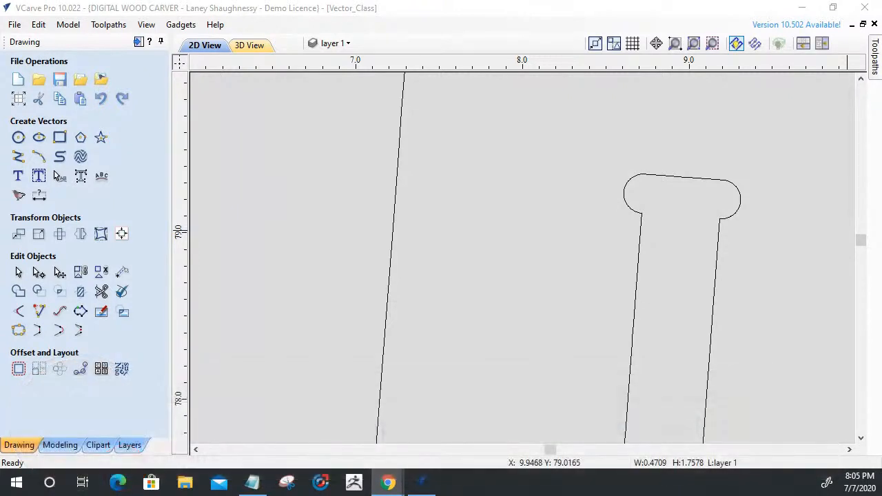
# Offset the upper side panel's outline and all its cutouts outwards by 0.25 inches with sharp corners, deleting the originals.
pyautogui.scroll(-5, 665, 248)
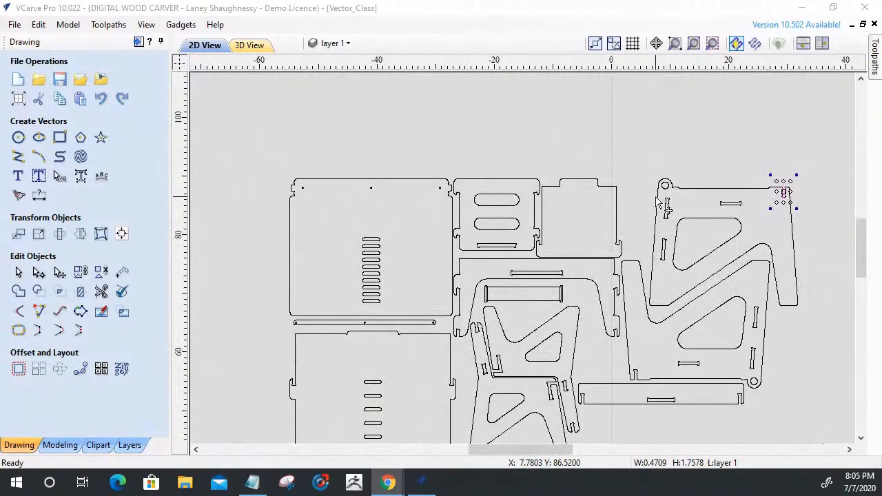
pyautogui.click(722, 189)
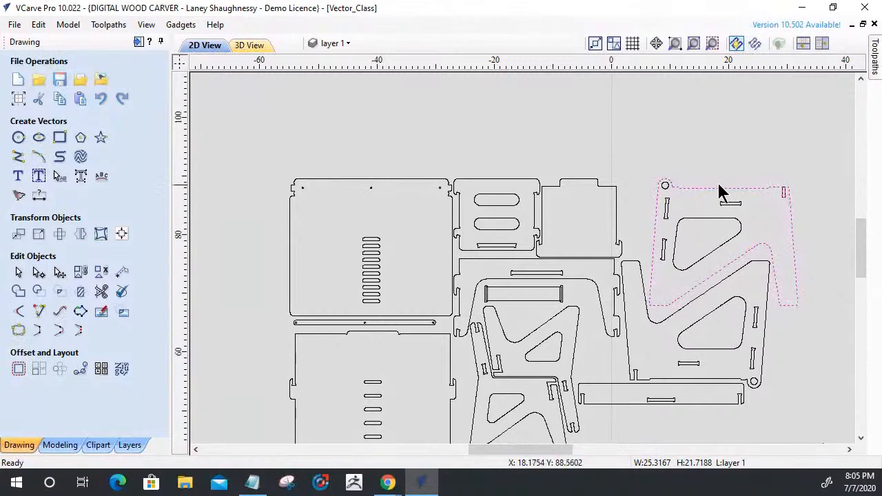
pyautogui.moveTo(741, 196); pyautogui.dragTo(825, 336)
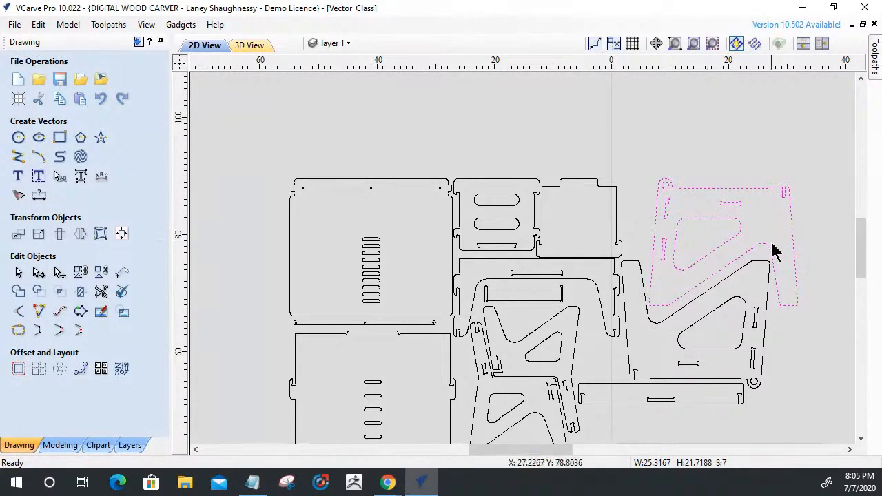
pyautogui.scroll(3, 774, 251)
pyautogui.scroll(-1, 727, 207)
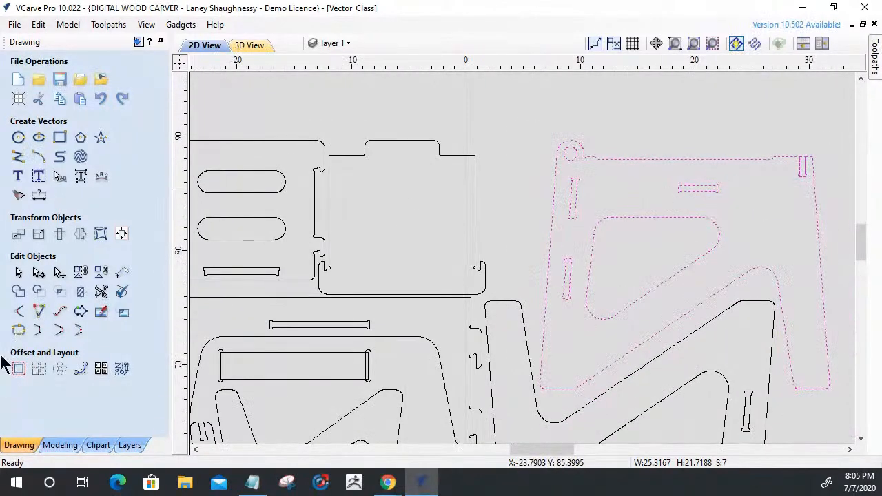
pyautogui.click(19, 369)
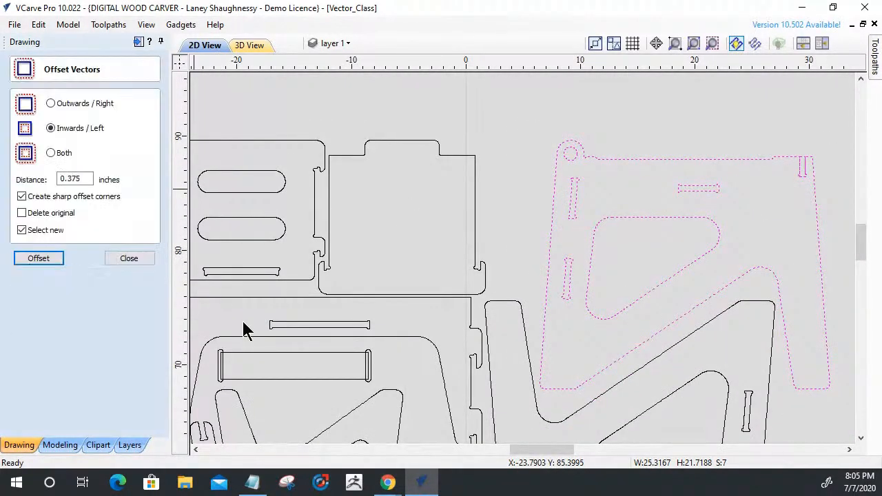
pyautogui.click(50, 104)
pyautogui.doubleClick(62, 178)
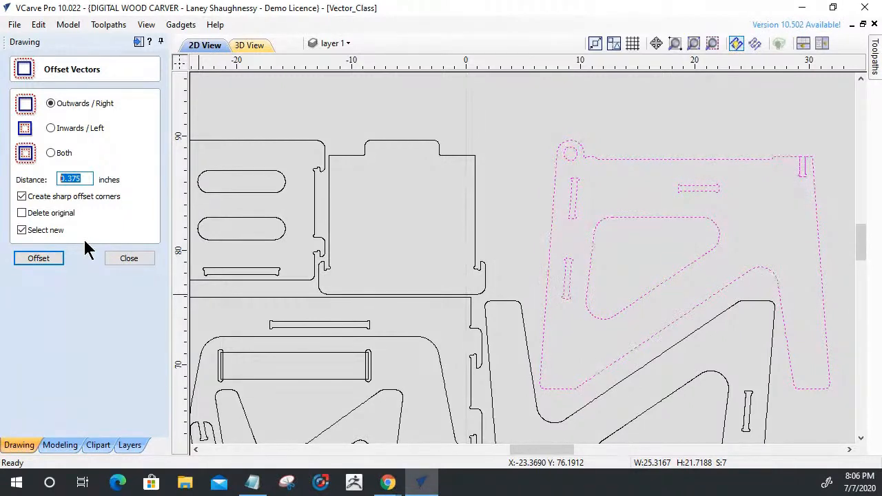
pyautogui.write('25')
pyautogui.press('BackSpace')
pyautogui.press('BackSpace')
pyautogui.write('.25')
pyautogui.click(21, 214)
pyautogui.click(41, 260)
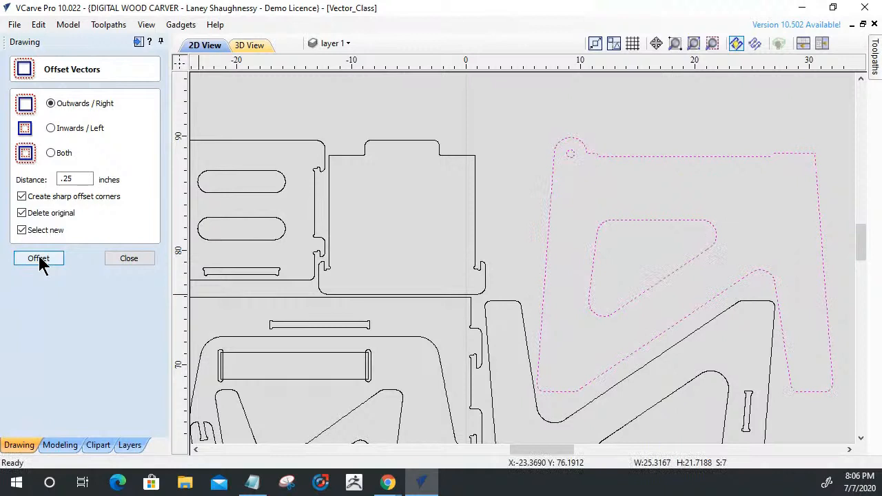
# Offset the resulting side panel vectors back inwards by 0.25 inches.
pyautogui.click(55, 129)
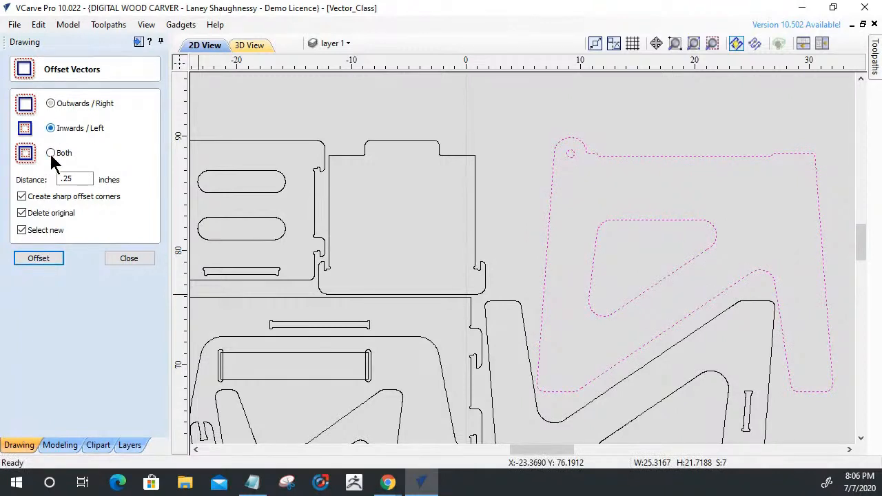
pyautogui.click(48, 262)
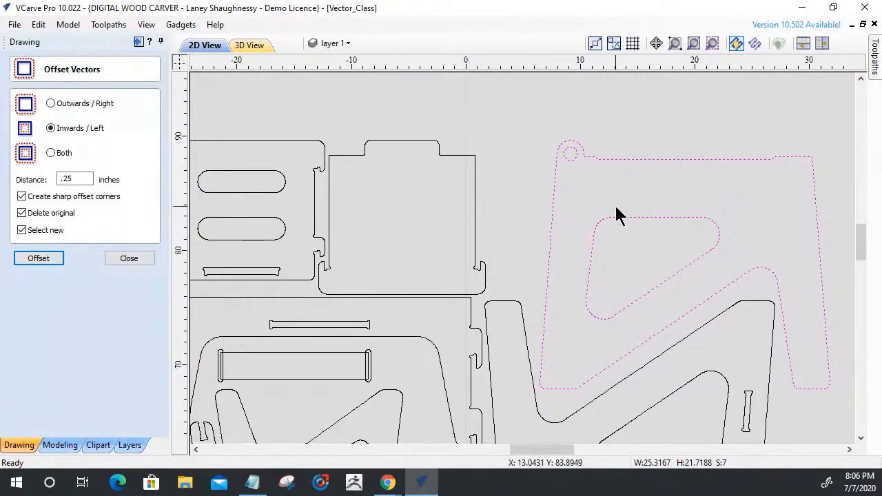
# Undo both 0.25 inch offsets of the upper side panel and leave the offset tool.
pyautogui.hotkey('ctrl', 'z')
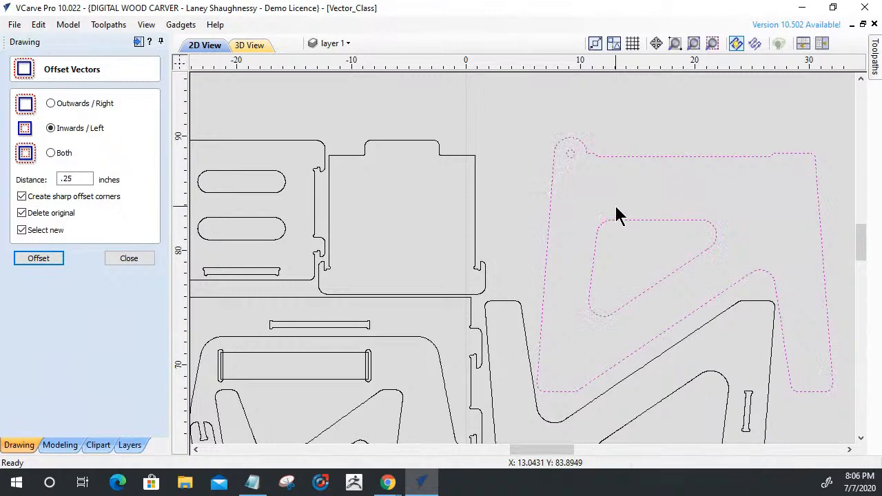
pyautogui.hotkey('ctrl', 'z')
pyautogui.click(131, 258)
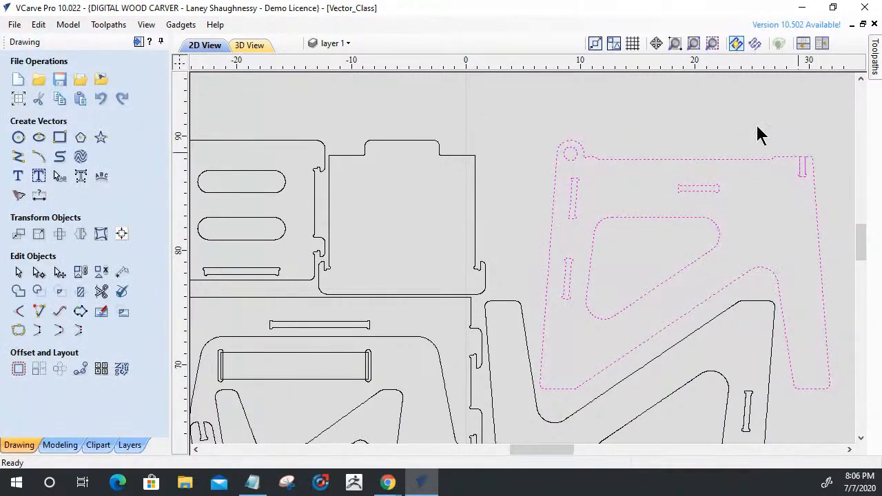
# Delete the extra rectangle overlapping the open slot in the upper side panel's top edge.
pyautogui.scroll(6, 817, 178)
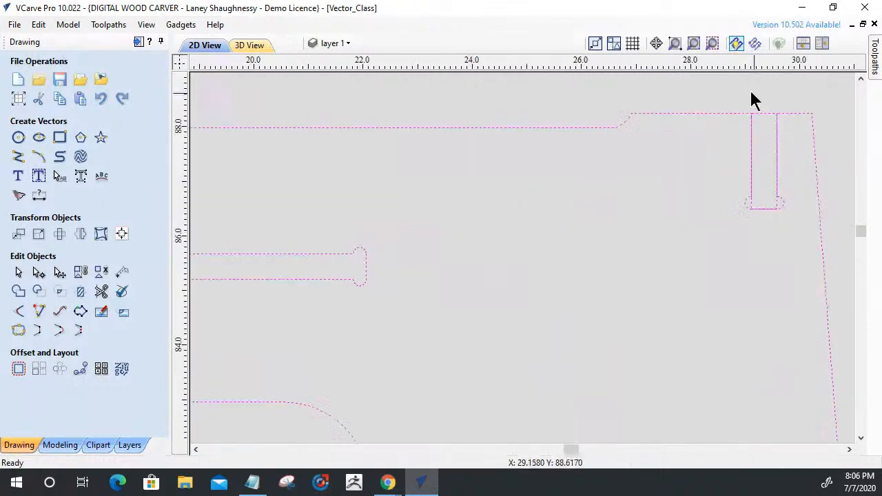
pyautogui.click(760, 110)
pyautogui.click(748, 204)
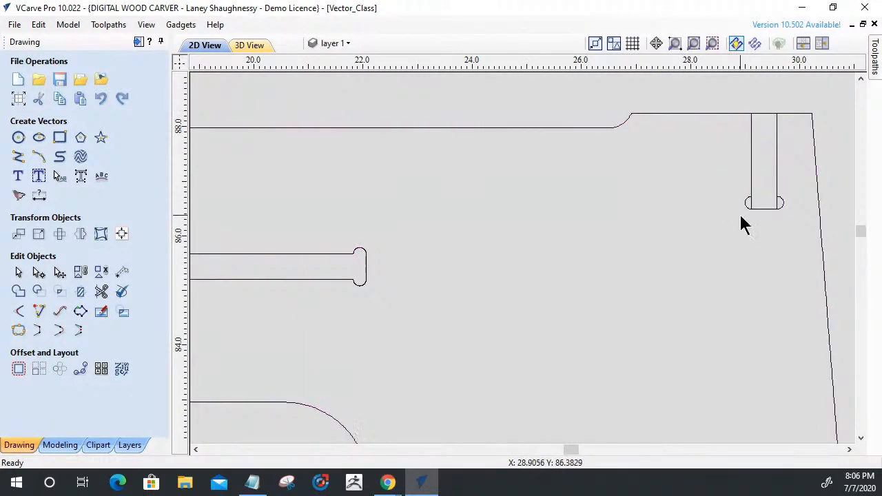
pyautogui.scroll(-6, 758, 213)
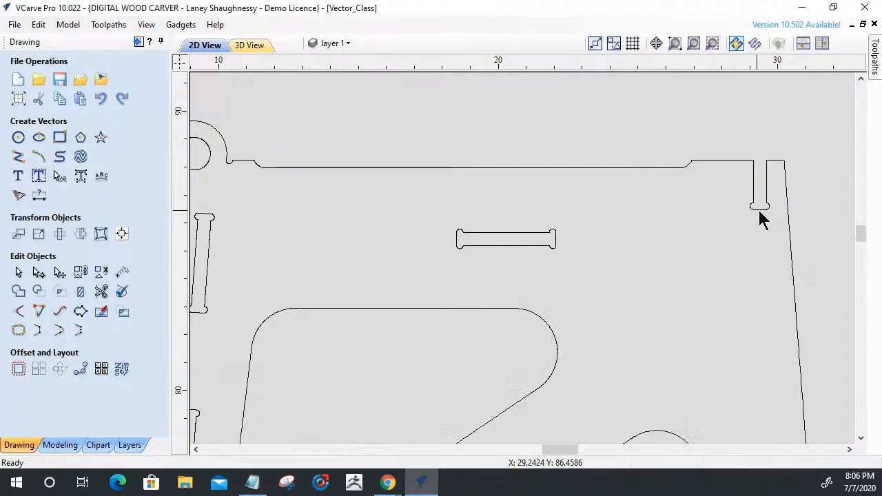
# Group the upper side panel's outline with all its cutouts.
pyautogui.moveTo(616, 195); pyautogui.dragTo(786, 331)
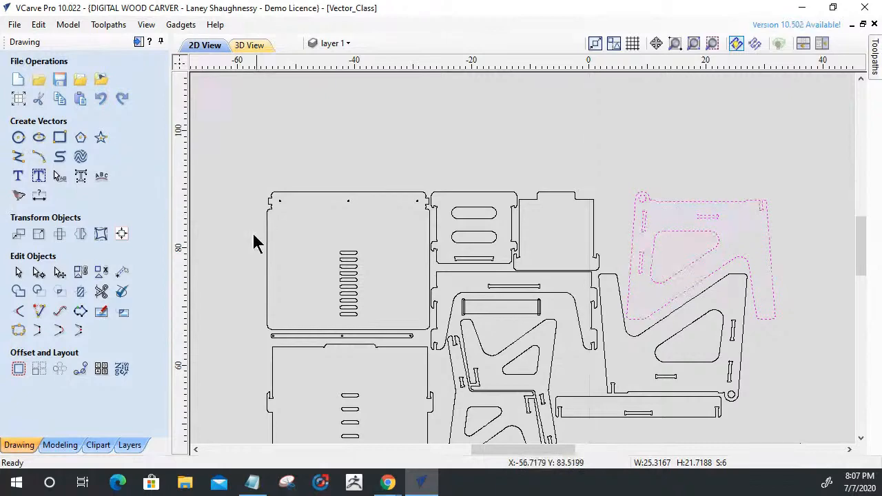
pyautogui.click(80, 270)
pyautogui.scroll(2, 710, 305)
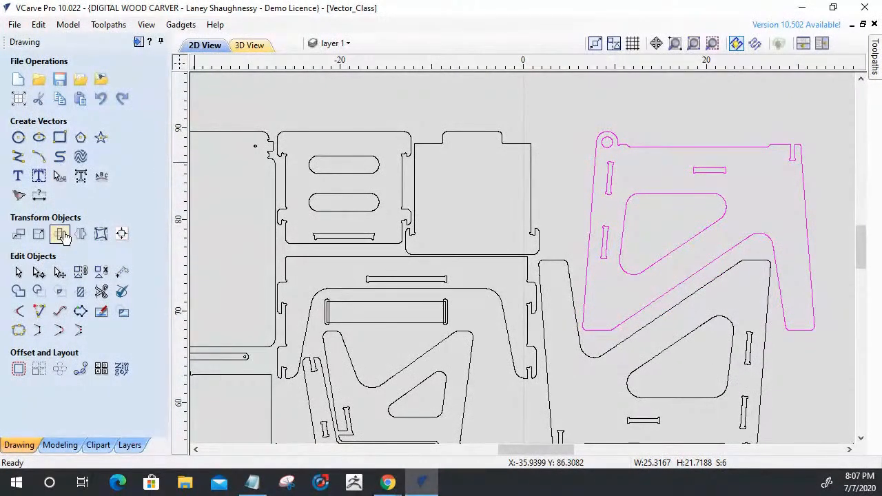
# Try offsetting the grouped side panel vectors outwards and back inwards by 0.25 inches with sharp corners, deleting the originals.
pyautogui.click(18, 368)
pyautogui.click(51, 104)
pyautogui.click(21, 214)
pyautogui.click(33, 260)
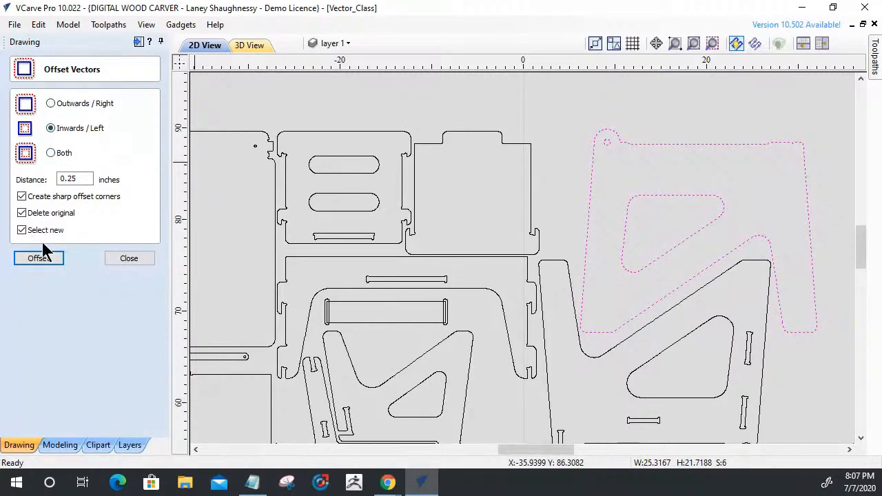
pyautogui.click(40, 261)
pyautogui.scroll(5, 816, 151)
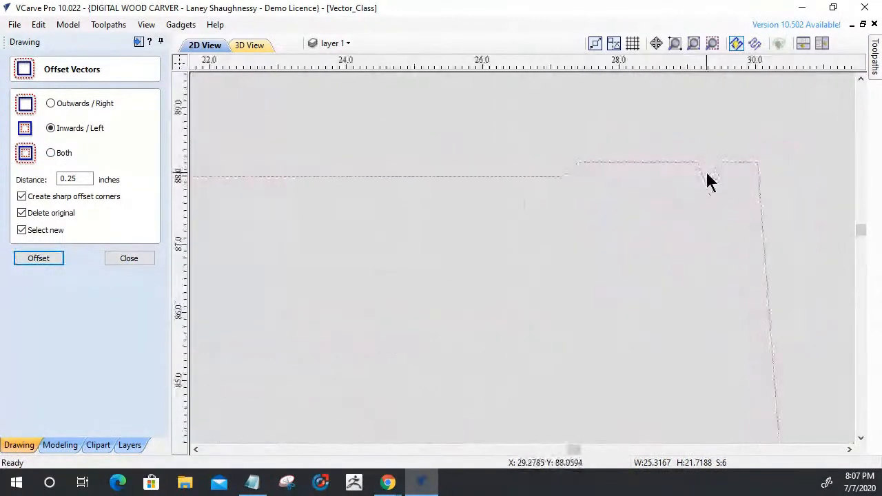
pyautogui.scroll(2, 710, 179)
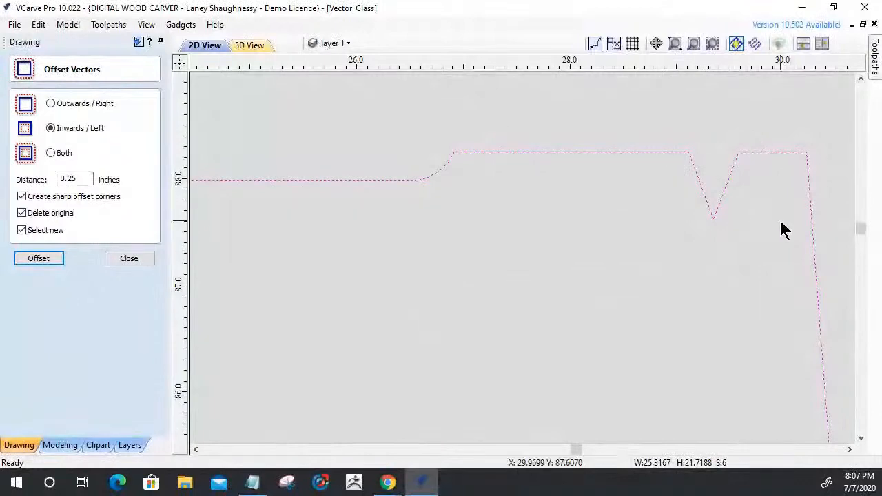
pyautogui.scroll(-8, 782, 231)
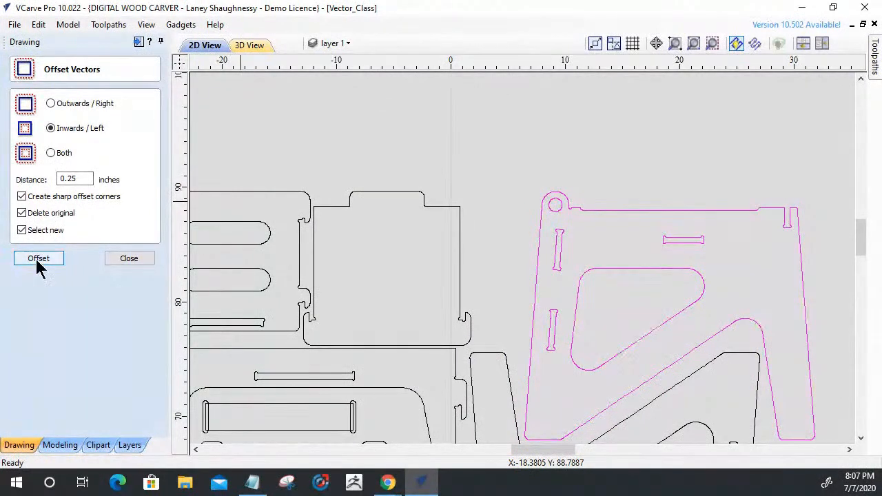
# Offset the side panel vectors inwards by 0.125 inches and back outwards by 0.125 inches, with sharp corners and originals deleted.
pyautogui.doubleClick(65, 181)
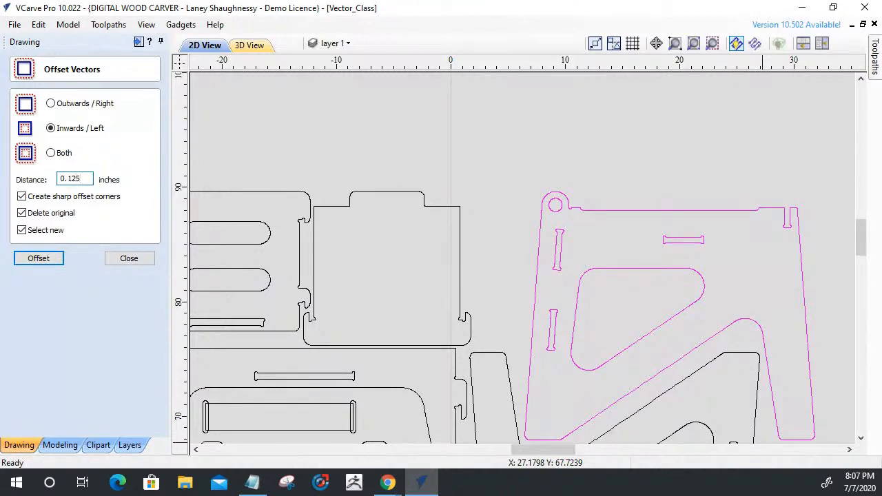
pyautogui.click(48, 261)
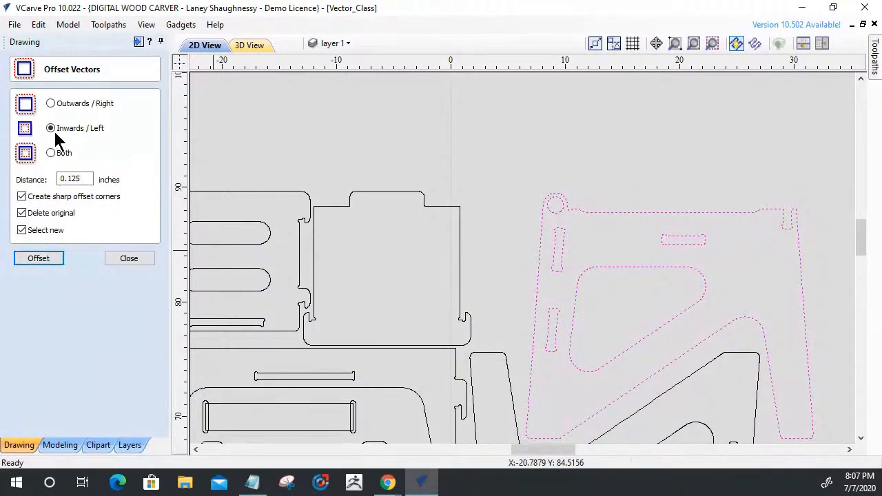
pyautogui.click(52, 101)
pyautogui.click(37, 264)
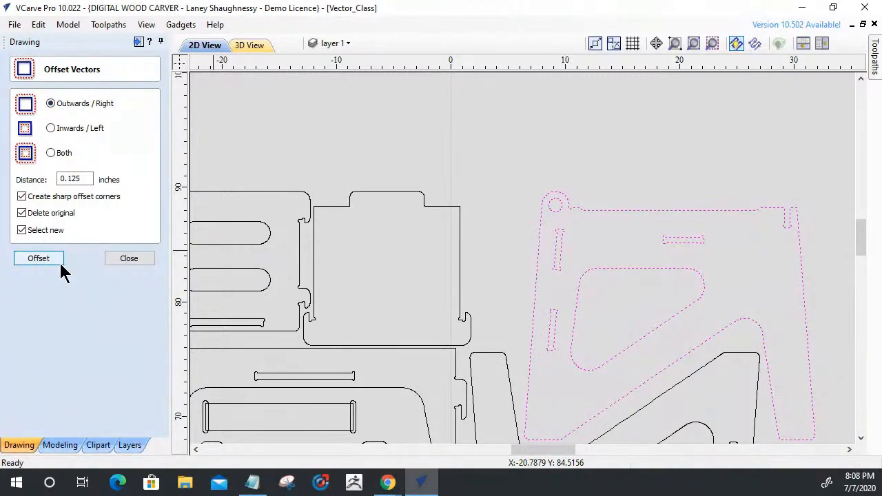
pyautogui.click(498, 248)
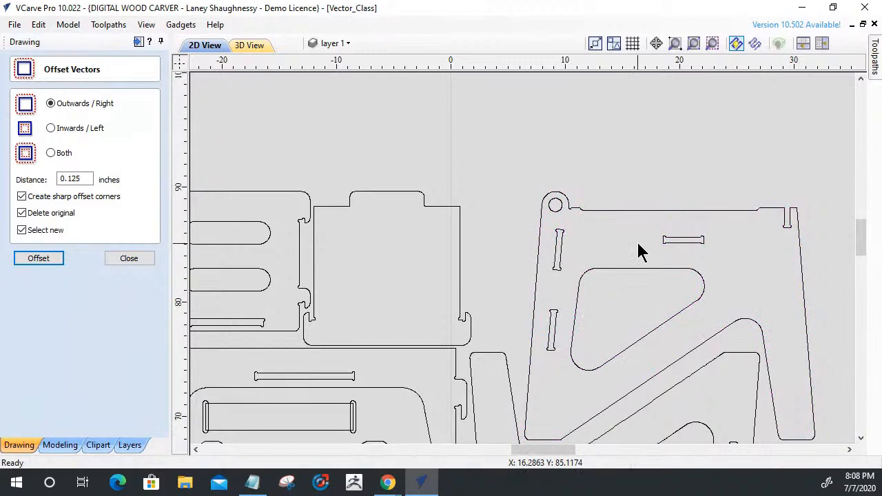
pyautogui.scroll(5, 808, 227)
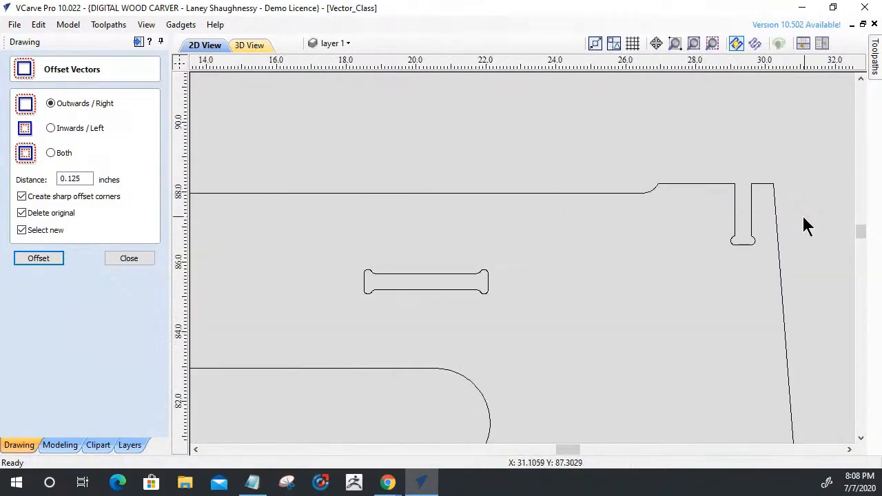
pyautogui.scroll(3, 757, 250)
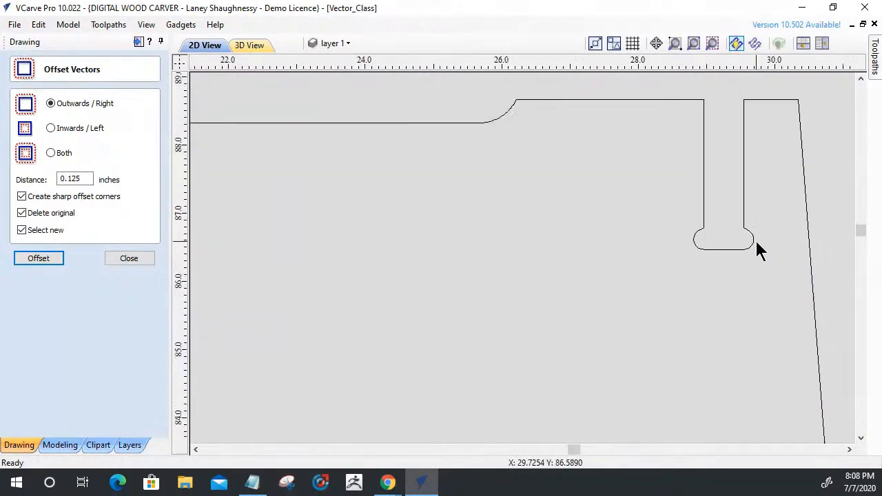
pyautogui.scroll(-5, 756, 249)
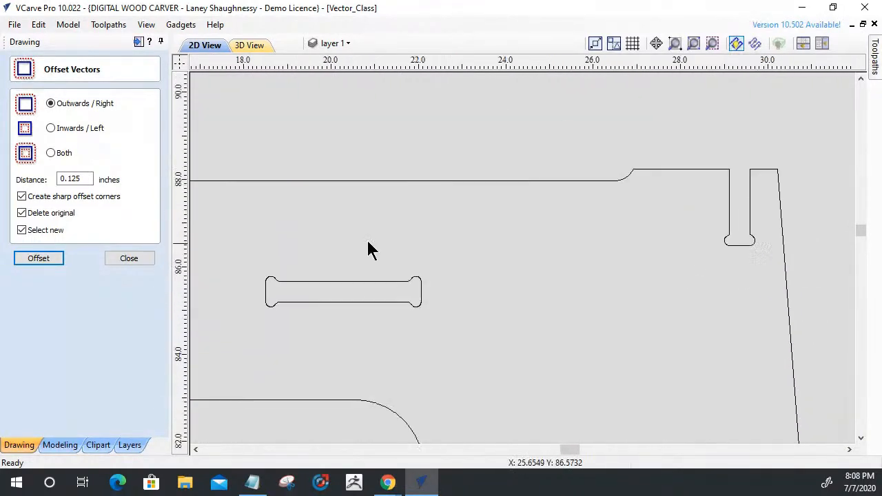
pyautogui.click(129, 260)
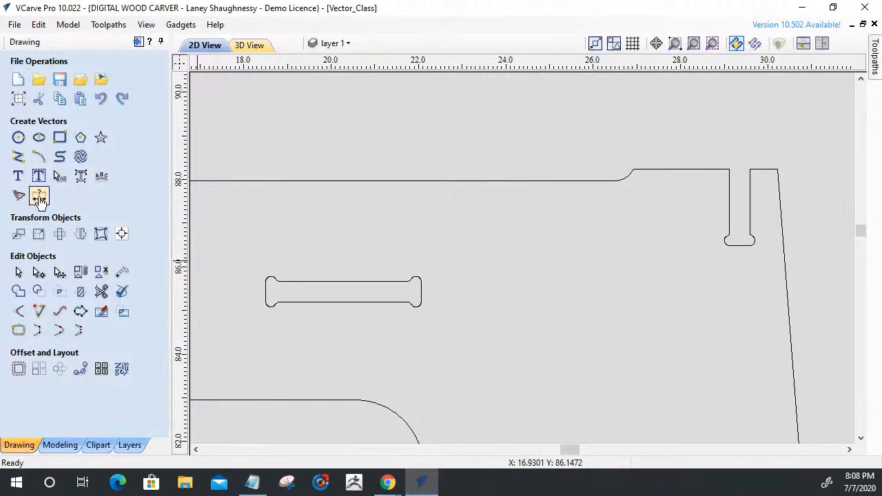
# Dimension the width of the side panel's open top-edge slot horizontally and that of the nearby horizontal slot vertically.
pyautogui.click(39, 198)
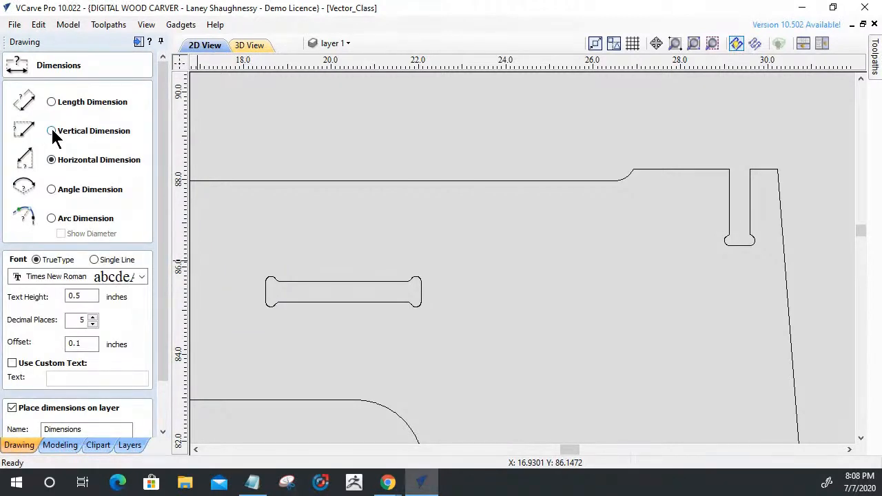
pyautogui.click(652, 216)
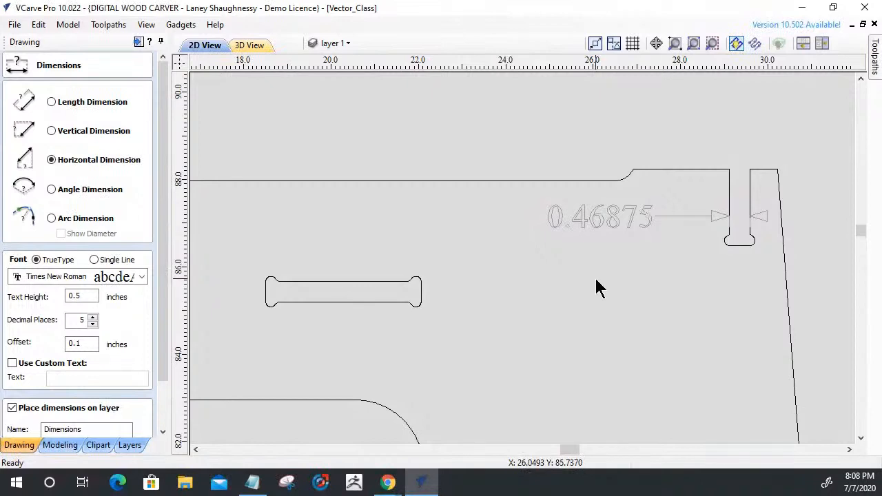
pyautogui.click(59, 133)
pyautogui.click(335, 302)
pyautogui.click(363, 239)
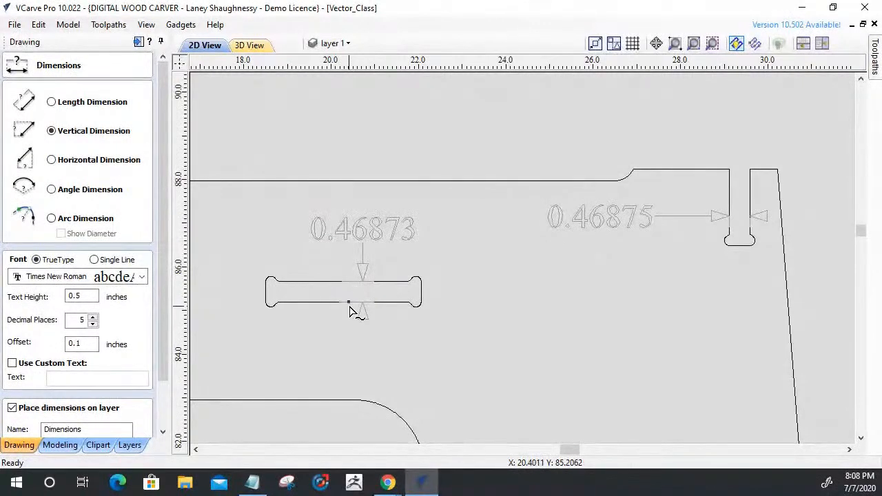
pyautogui.scroll(5, 360, 306)
pyautogui.scroll(-5, 520, 232)
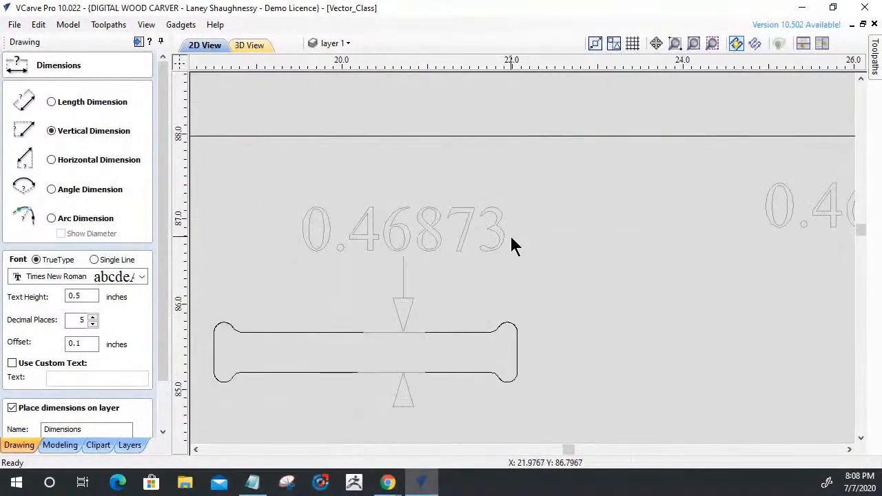
pyautogui.scroll(5, 409, 348)
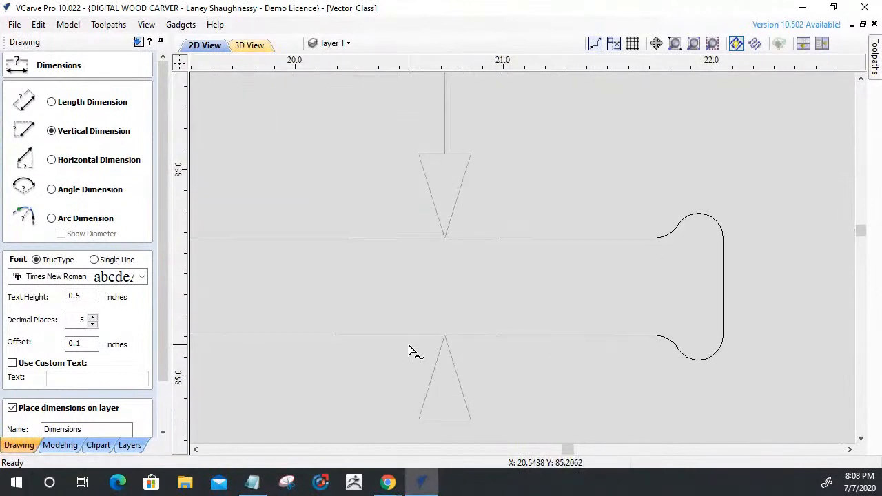
pyautogui.scroll(2, 409, 350)
pyautogui.scroll(-4, 414, 338)
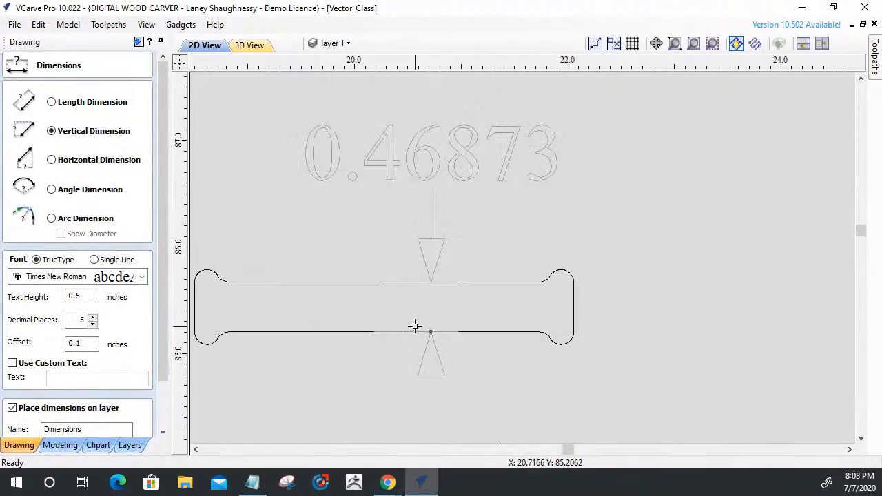
pyautogui.scroll(-5, 542, 252)
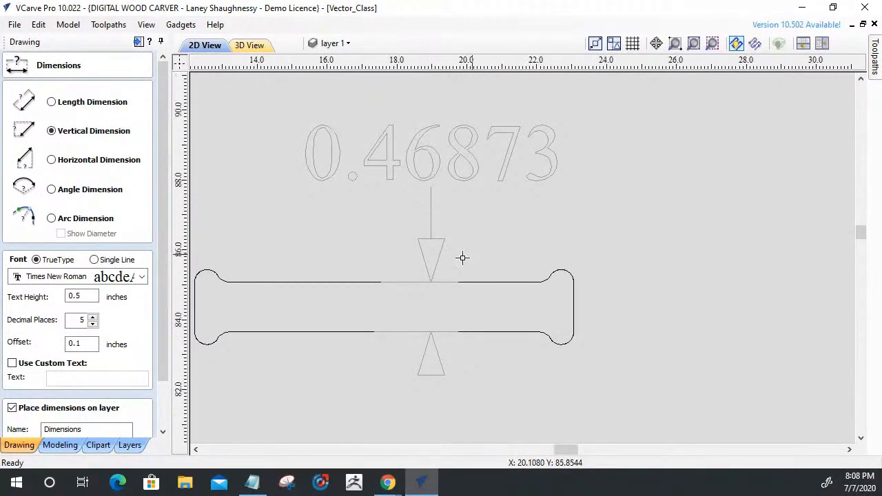
pyautogui.scroll(-2, 165, 345)
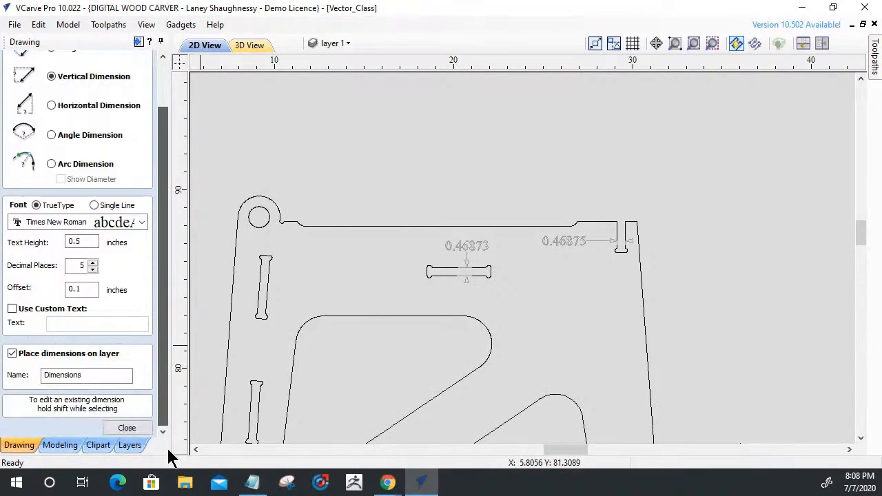
# Delete both slot width dimensions from the side panel.
pyautogui.press('Escape')
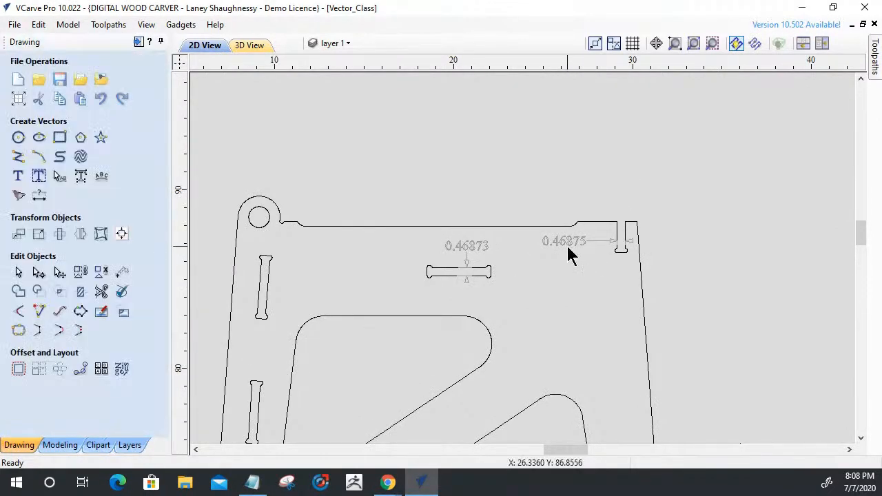
pyautogui.click(568, 249)
pyautogui.press('Delete')
pyautogui.click(468, 253)
pyautogui.press('Delete')
pyautogui.scroll(-3, 500, 238)
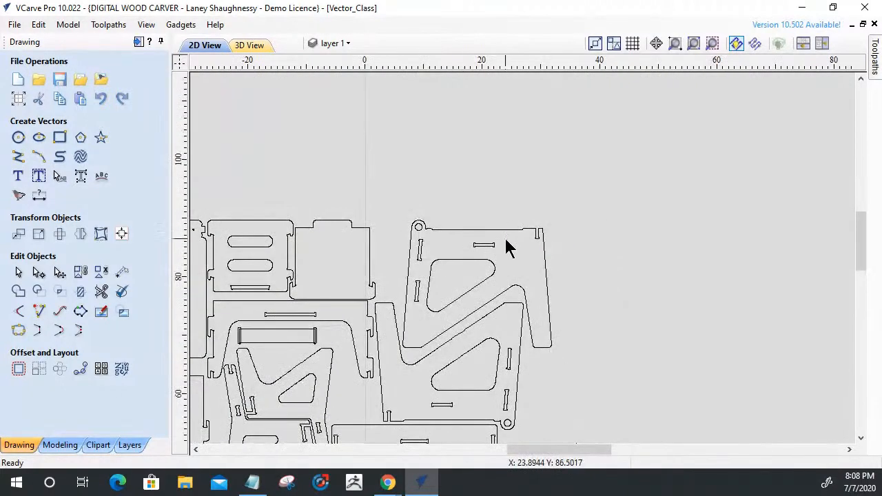
pyautogui.scroll(5, 552, 255)
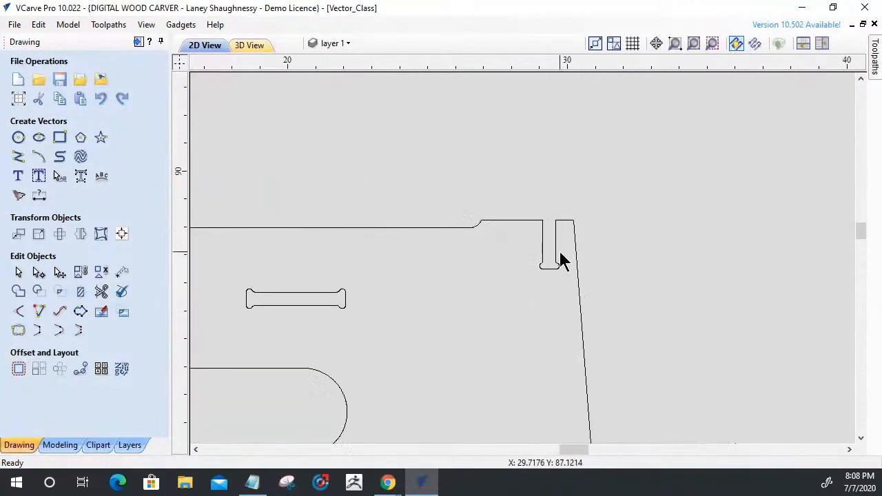
pyautogui.scroll(3, 611, 261)
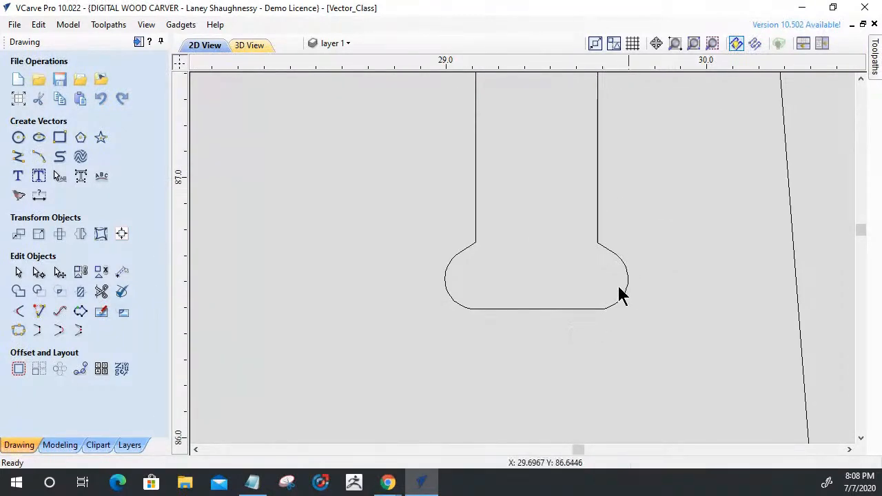
pyautogui.click(18, 312)
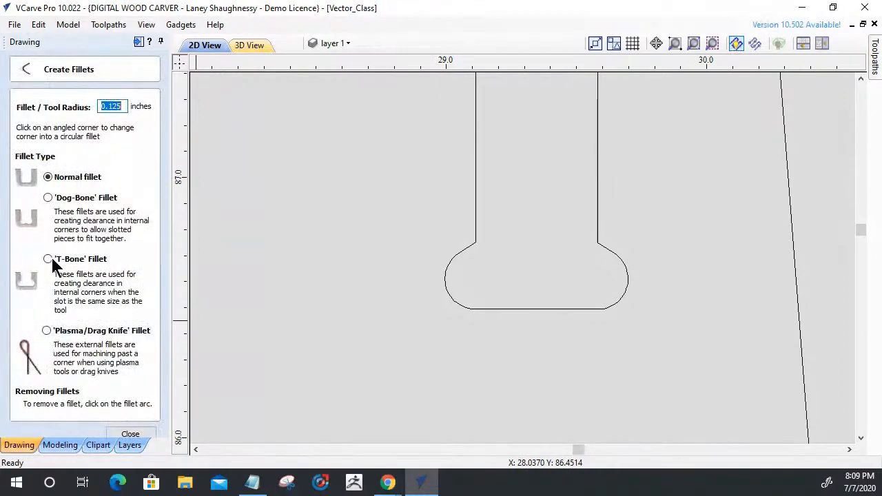
pyautogui.click(47, 196)
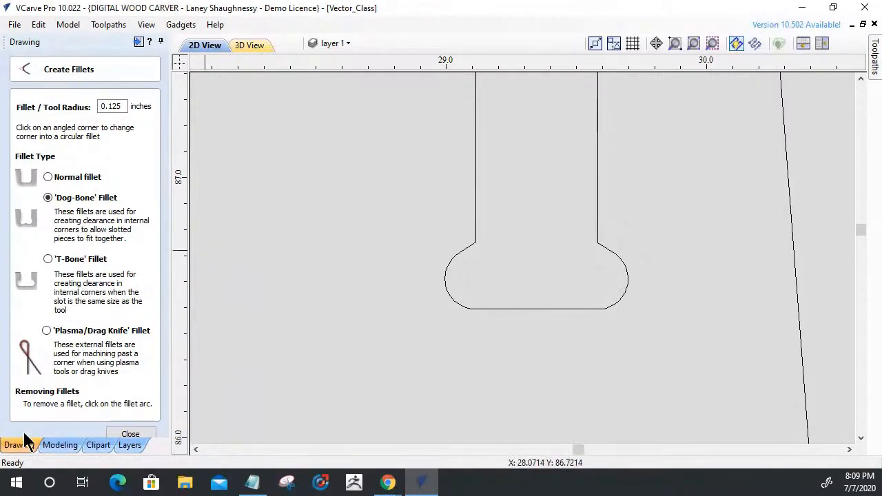
pyautogui.click(133, 435)
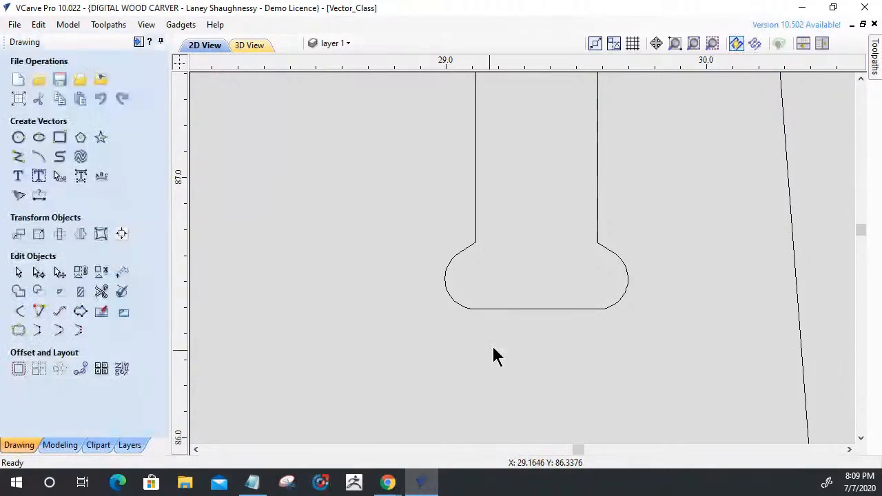
# Examine the nodes of the side panel outline around the rounded reliefs at the bottom of the open top-edge slot.
pyautogui.click(506, 311)
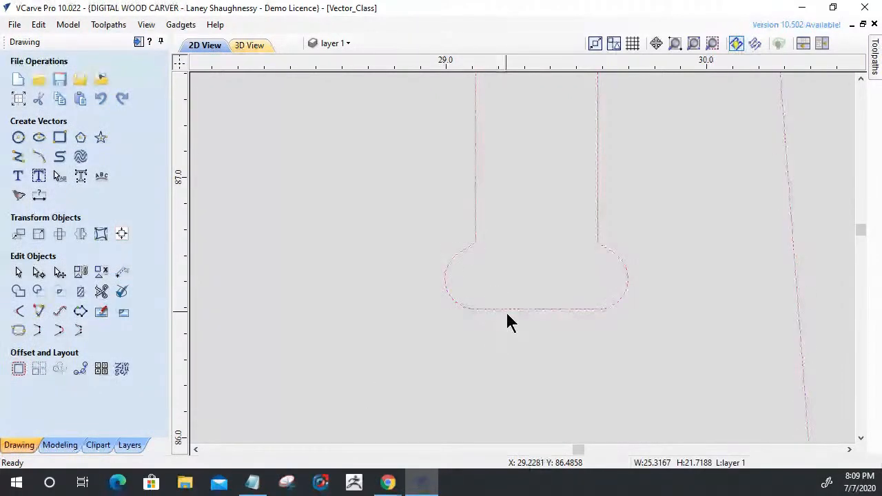
pyautogui.scroll(-8, 517, 317)
pyautogui.scroll(5, 357, 366)
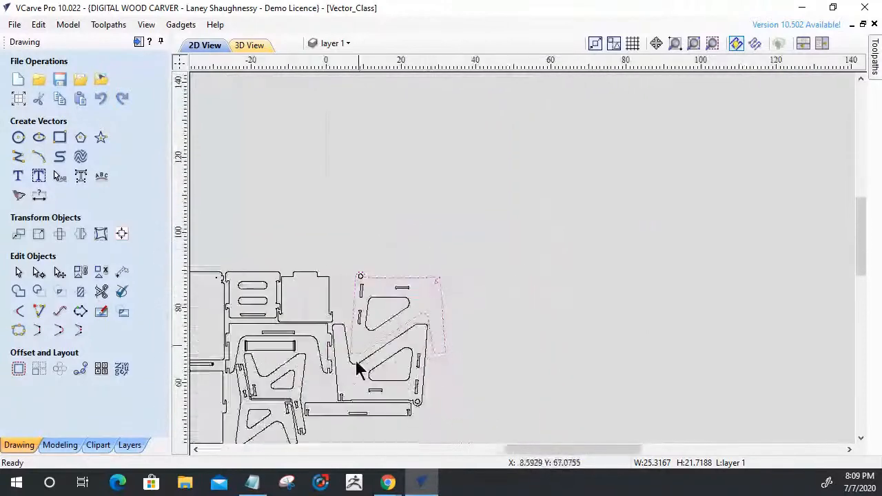
pyautogui.scroll(-3, 409, 300)
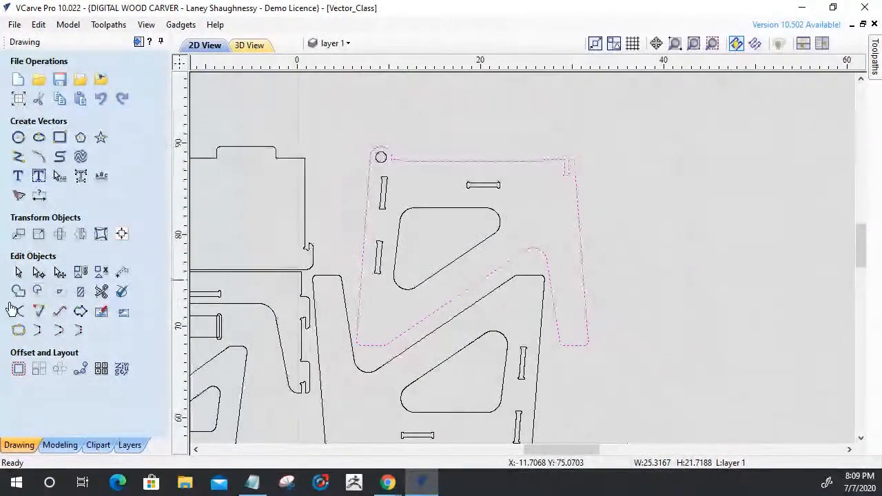
pyautogui.click(38, 272)
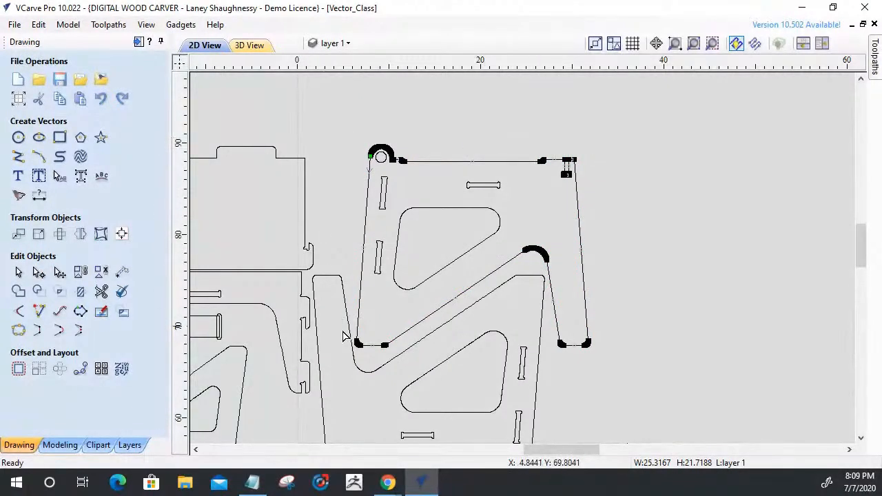
pyautogui.scroll(3, 565, 164)
pyautogui.scroll(6, 565, 164)
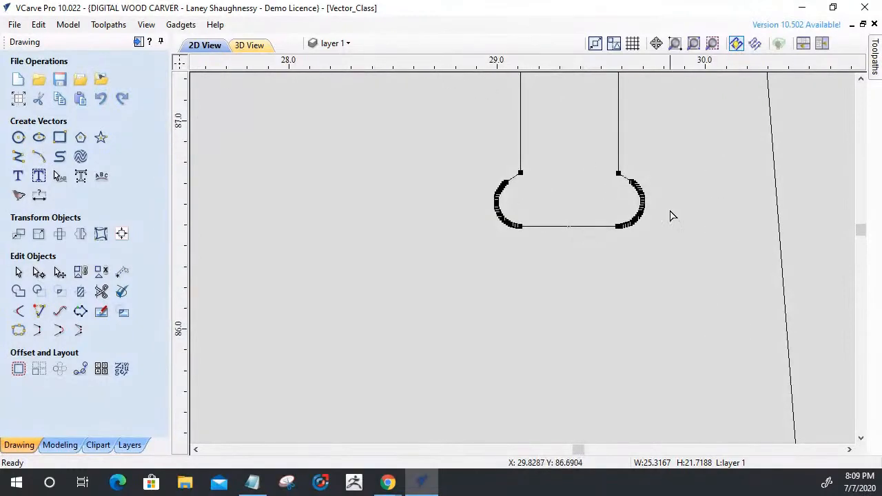
pyautogui.scroll(-5, 632, 253)
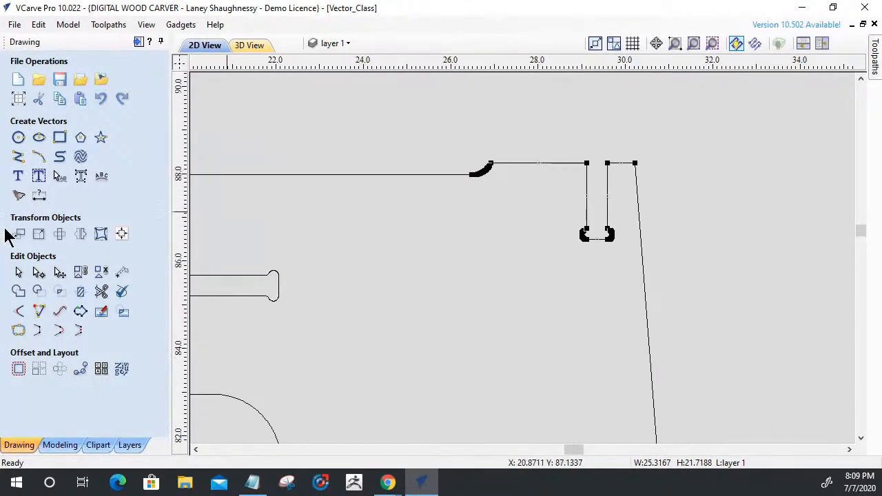
pyautogui.click(18, 273)
pyautogui.scroll(-4, 641, 242)
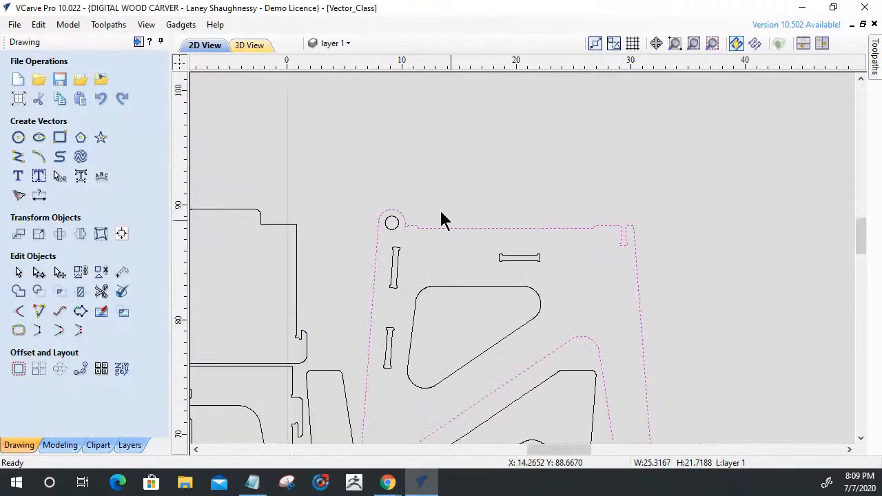
# Place a horizontal guide along the side panel's raised top edge, next to the rounded corner.
pyautogui.scroll(3, 457, 200)
pyautogui.scroll(-2, 458, 203)
pyautogui.scroll(1, 616, 230)
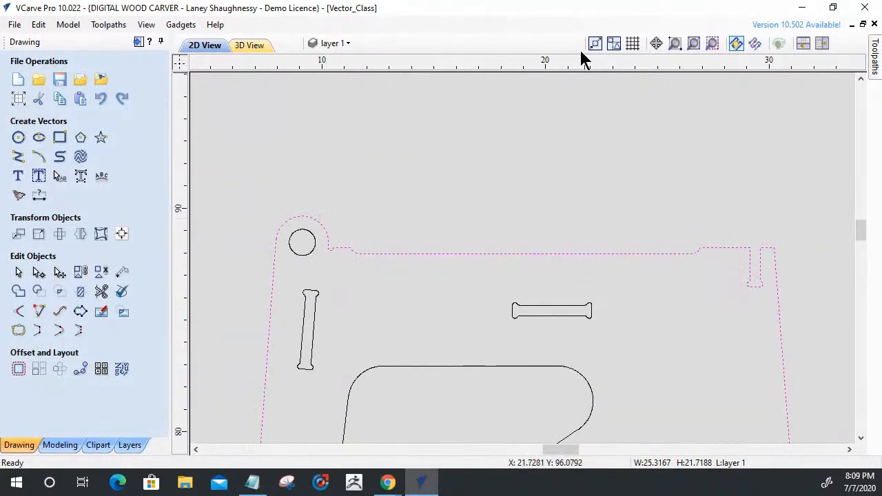
pyautogui.moveTo(576, 58); pyautogui.dragTo(342, 249)
pyautogui.scroll(5, 340, 256)
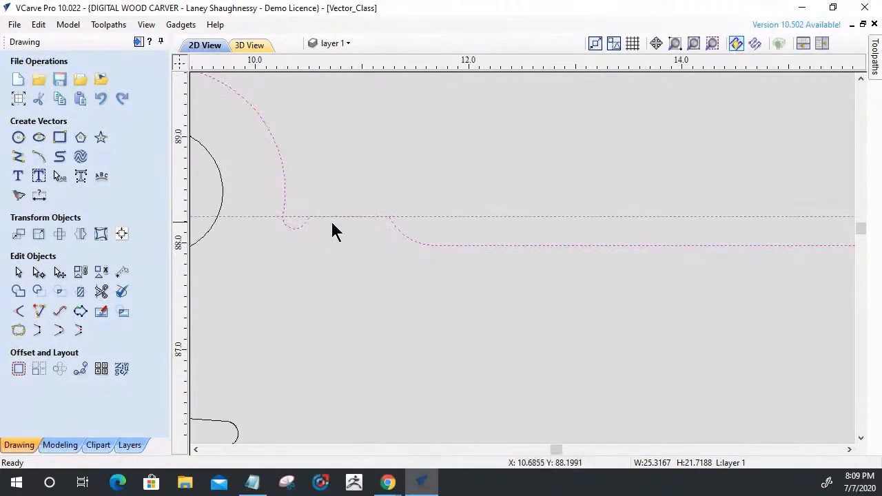
# Check the top-edge segments on both sides of the open slot against the horizontal guide and remove the guide.
pyautogui.scroll(-4, 379, 228)
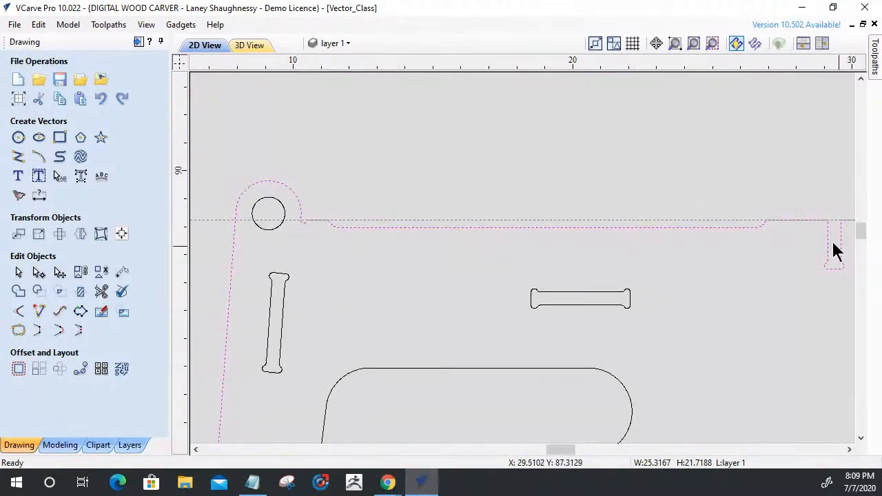
pyautogui.scroll(3, 830, 249)
pyautogui.scroll(1, 827, 248)
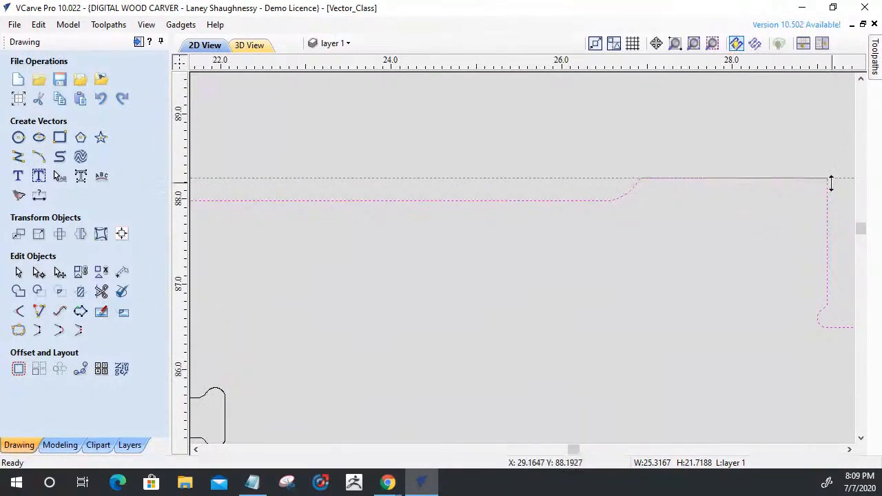
pyautogui.scroll(3, 823, 177)
pyautogui.scroll(-6, 699, 173)
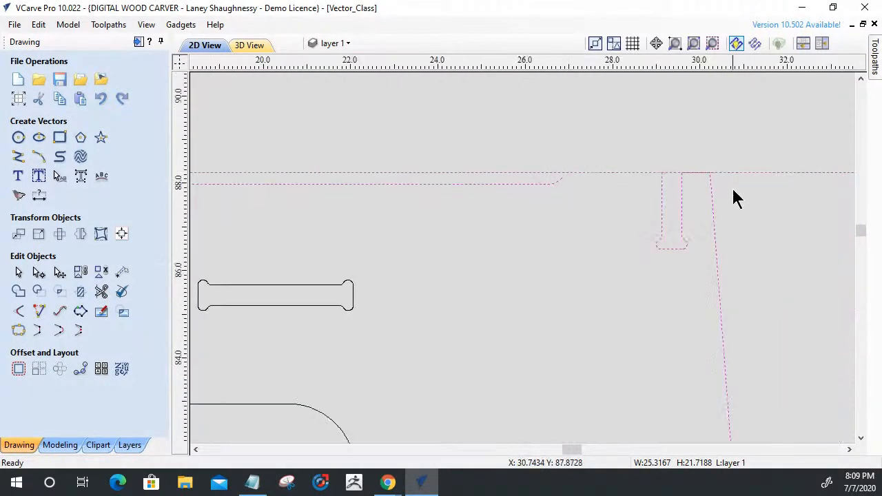
pyautogui.scroll(5, 630, 173)
pyautogui.scroll(-5, 853, 237)
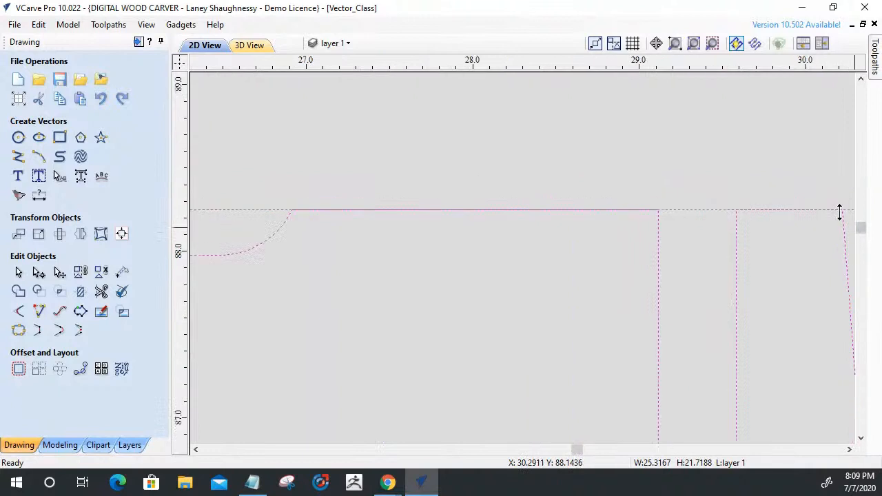
pyautogui.scroll(-2, 763, 172)
pyautogui.scroll(-2, 682, 203)
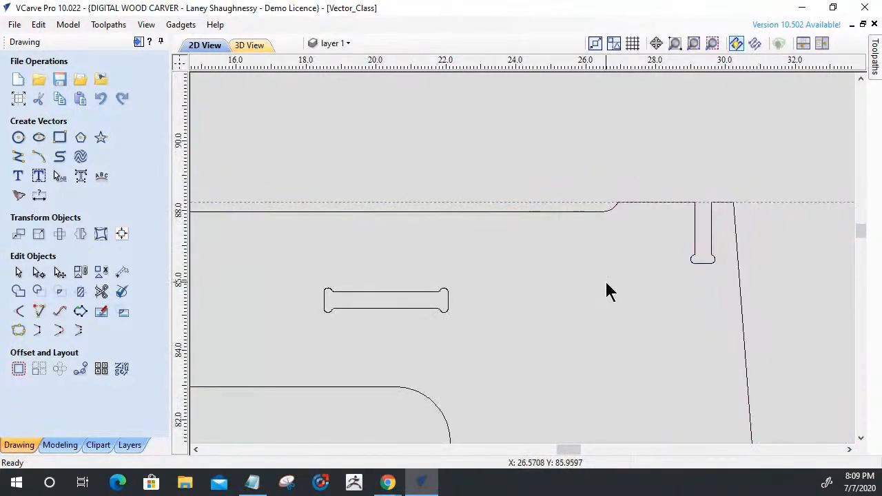
pyautogui.moveTo(508, 198); pyautogui.dragTo(531, 27)
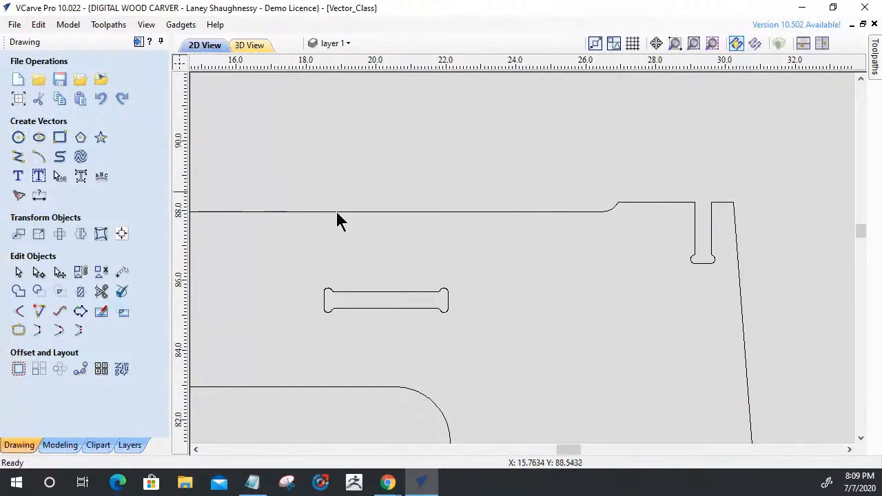
# Delete the rounded relief nodes at the lower-left corner of the side panel's open top-edge slot.
pyautogui.scroll(2, 614, 207)
pyautogui.scroll(-2, 615, 206)
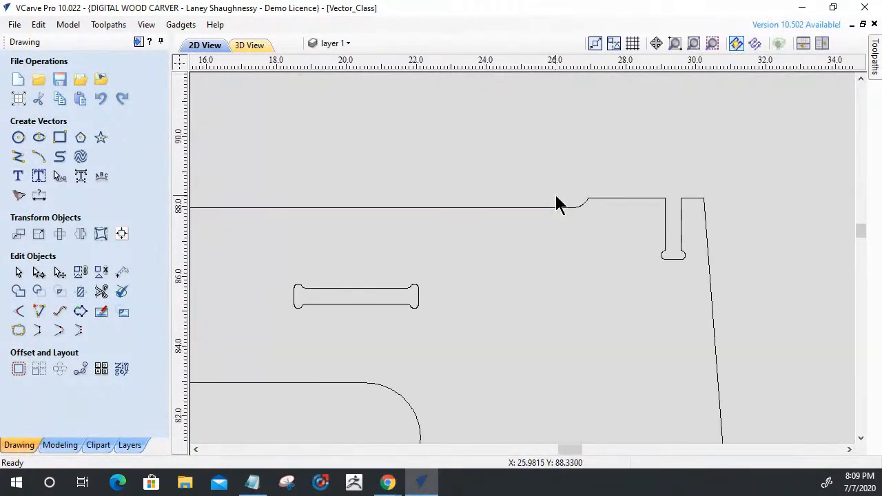
pyautogui.scroll(4, 702, 257)
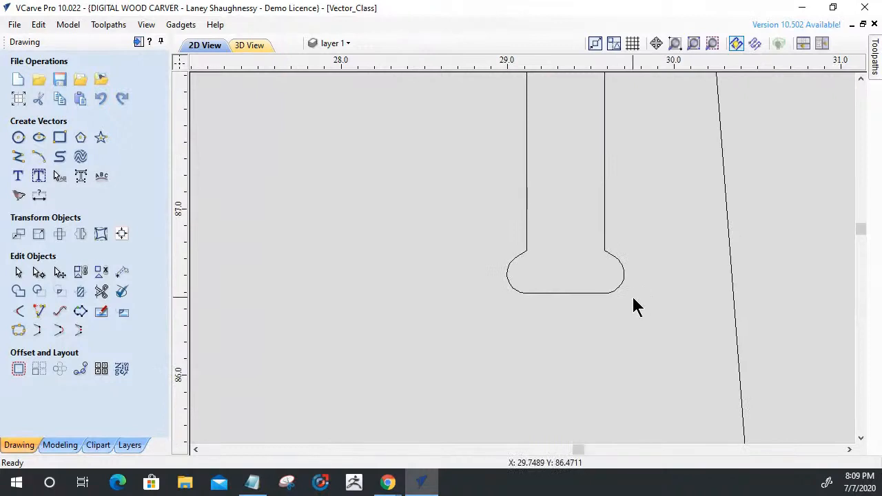
pyautogui.click(525, 256)
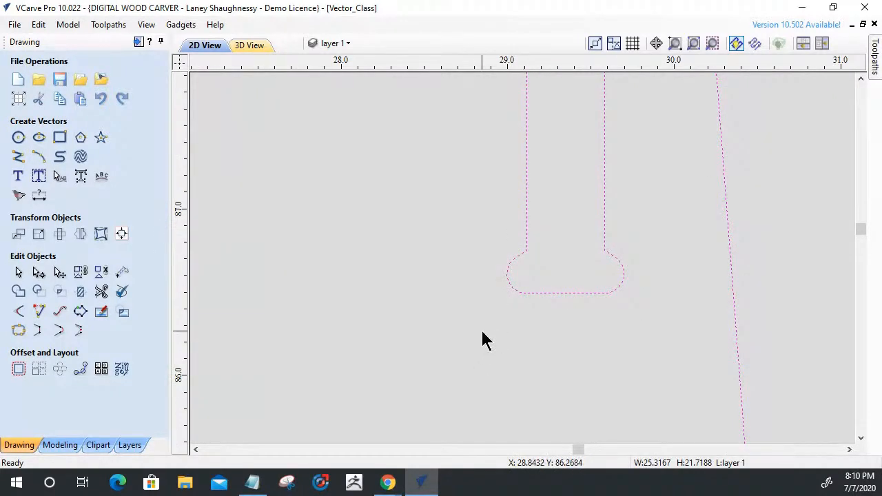
pyautogui.click(39, 272)
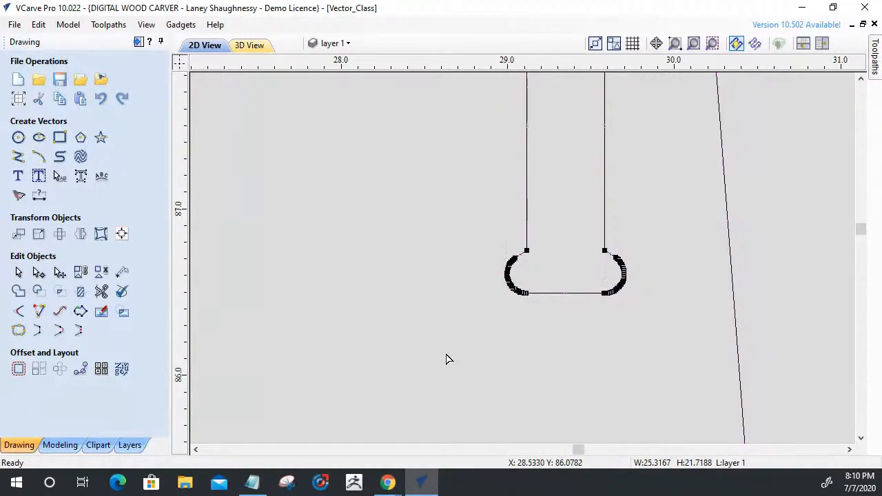
pyautogui.scroll(3, 496, 319)
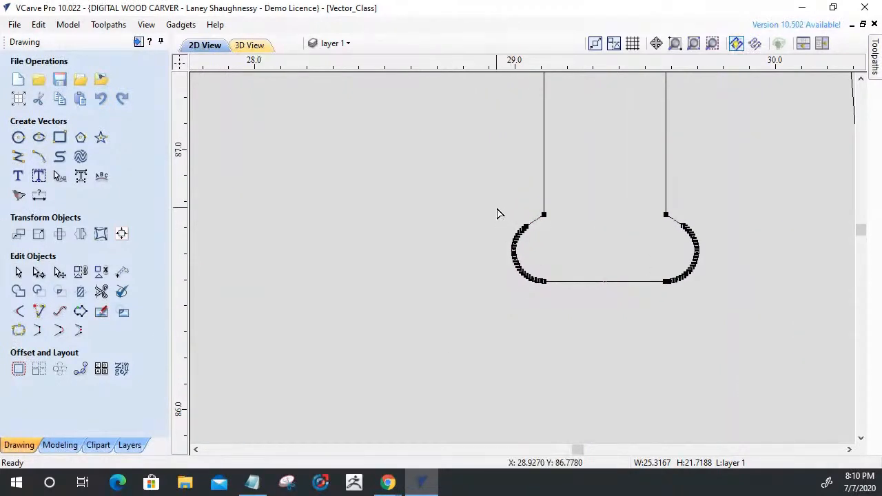
pyautogui.moveTo(501, 213); pyautogui.dragTo(544, 289)
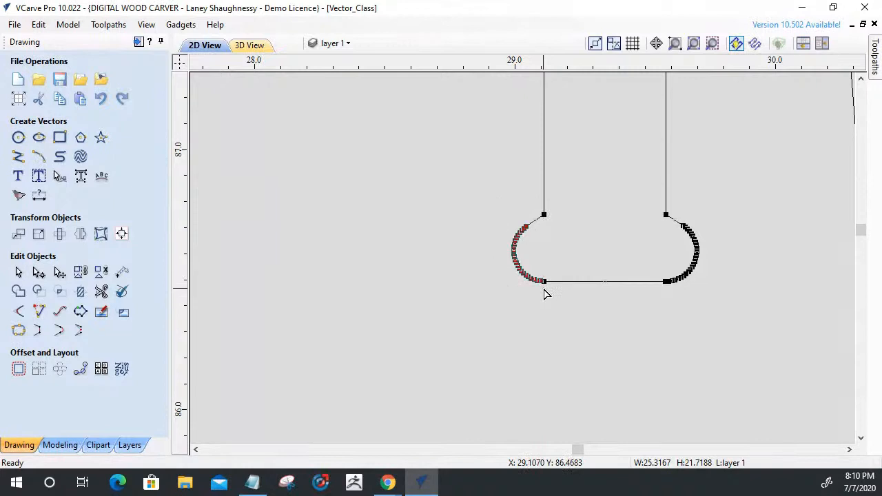
pyautogui.scroll(3, 538, 297)
pyautogui.scroll(1, 535, 301)
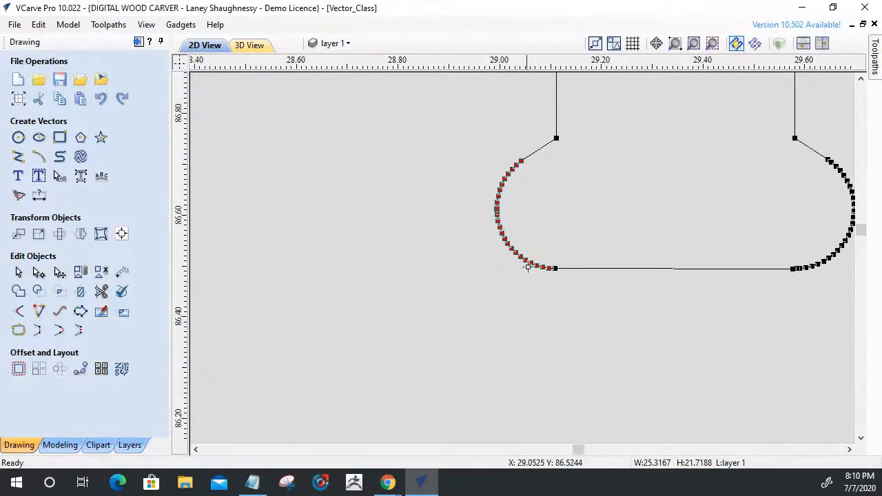
pyautogui.press('Delete')
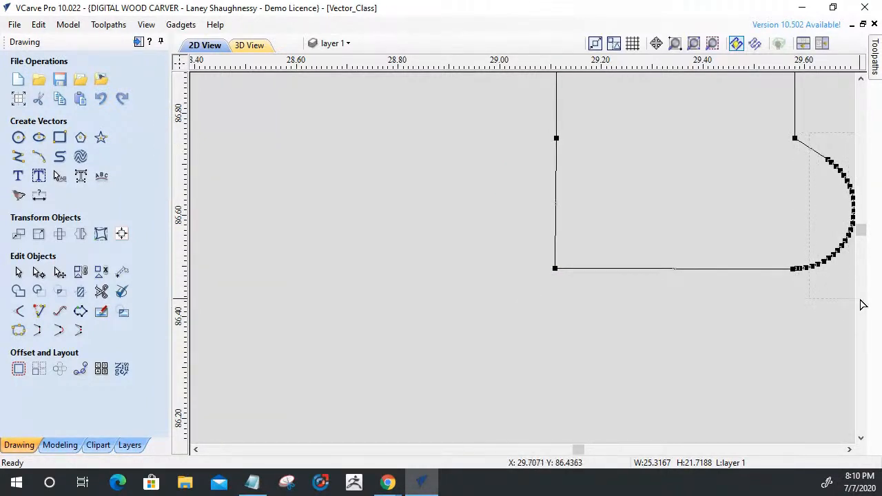
# Delete the rounded relief nodes and the leftover stray nodes at the open slot's lower-right corner.
pyautogui.moveTo(863, 305); pyautogui.dragTo(870, 309)
pyautogui.press('Delete')
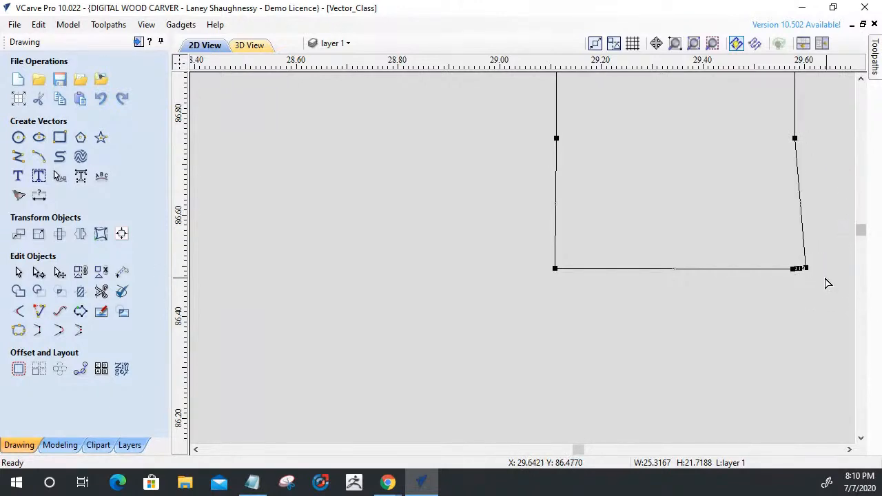
pyautogui.scroll(3, 800, 270)
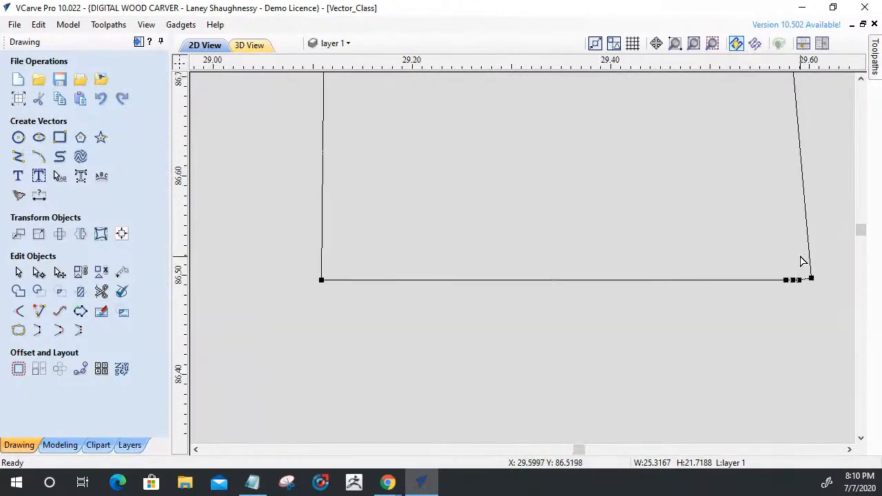
pyautogui.moveTo(792, 269); pyautogui.dragTo(832, 299)
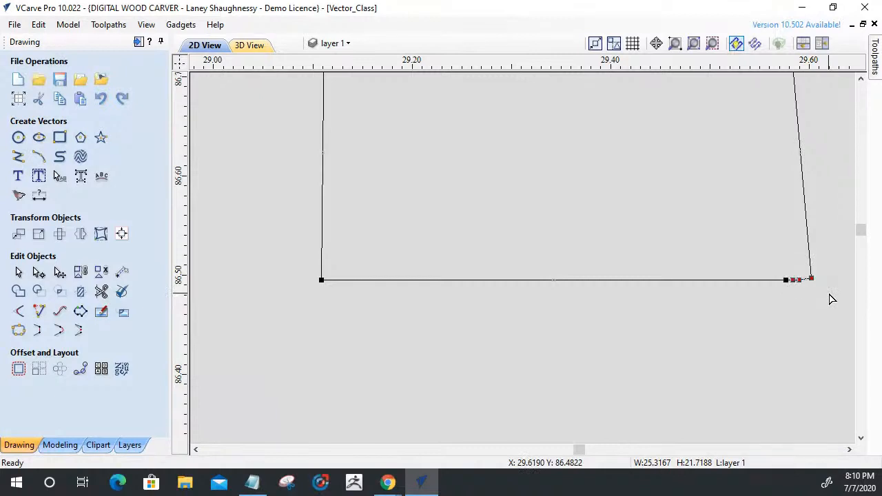
pyautogui.press('Delete')
pyautogui.scroll(-4, 827, 298)
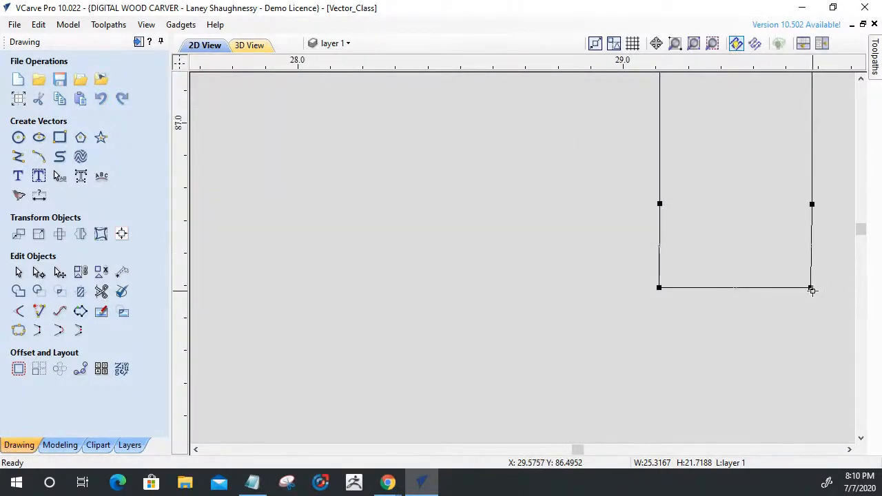
# Delete the short spans joining the open slot's bottom line to its two side walls.
pyautogui.scroll(-4, 717, 266)
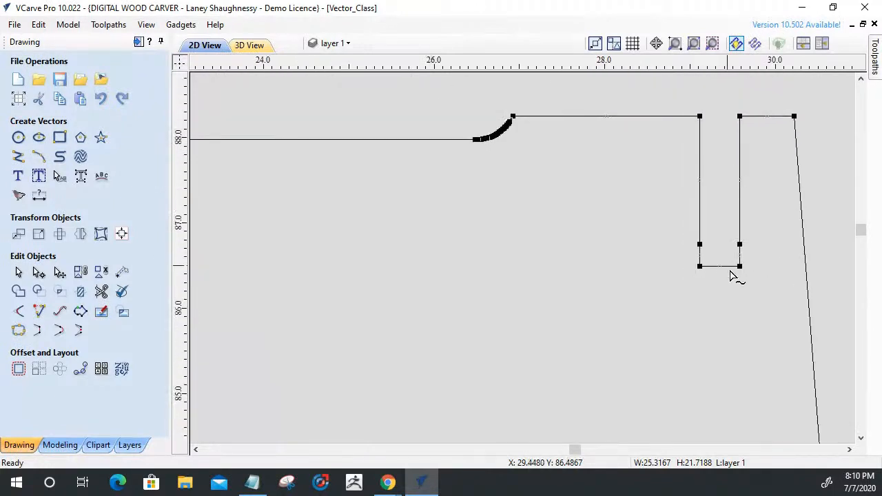
pyautogui.scroll(3, 732, 275)
pyautogui.rightClick(740, 235)
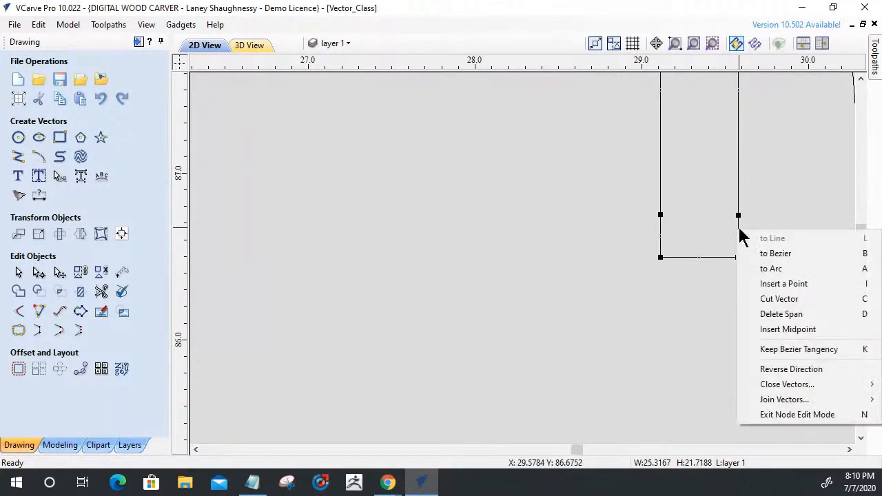
pyautogui.click(754, 315)
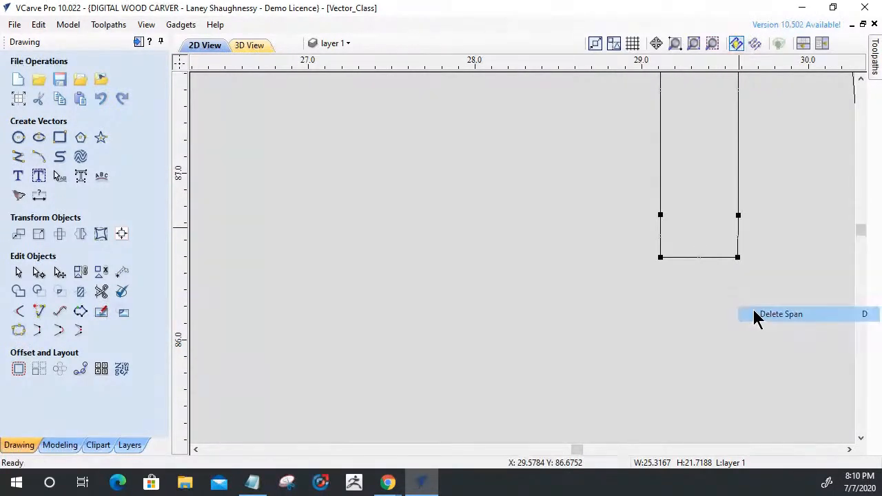
pyautogui.rightClick(662, 231)
pyautogui.click(675, 311)
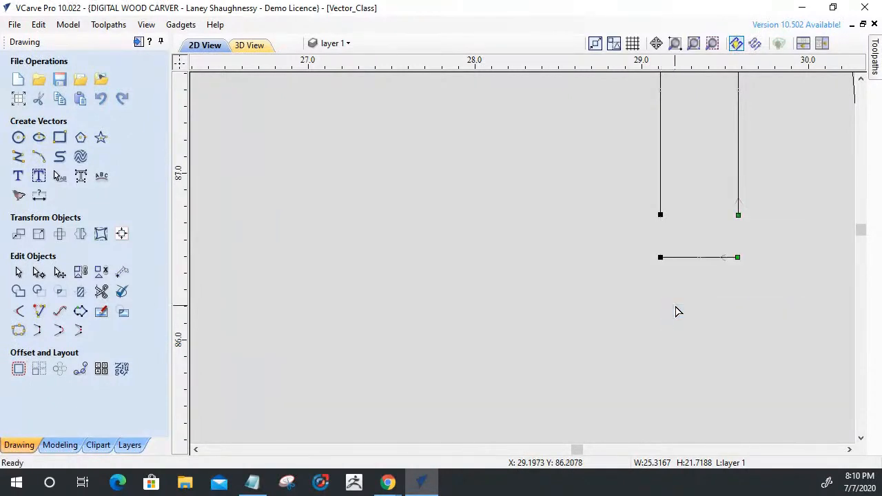
# Check the open slot's width by drawing a temporary rectangle from wall to wall at its mouth, and remove the rectangle.
pyautogui.scroll(-3, 675, 312)
pyautogui.scroll(4, 661, 207)
pyautogui.scroll(5, 679, 196)
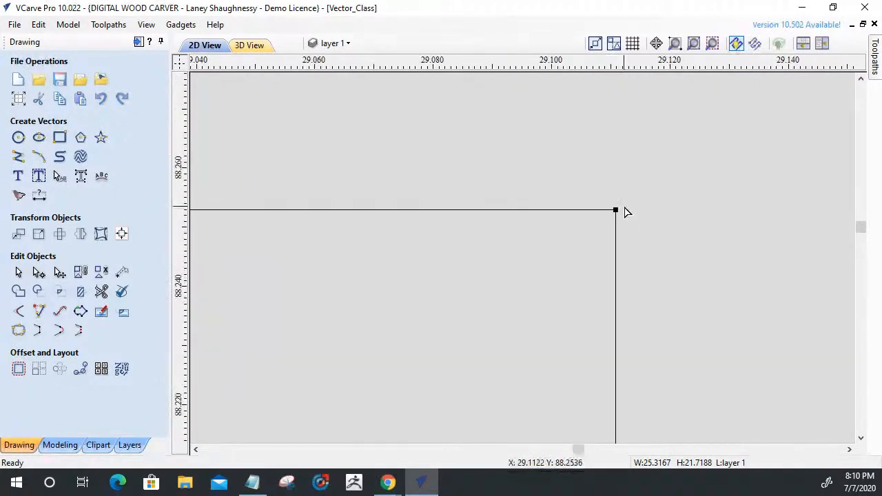
pyautogui.scroll(-3, 615, 181)
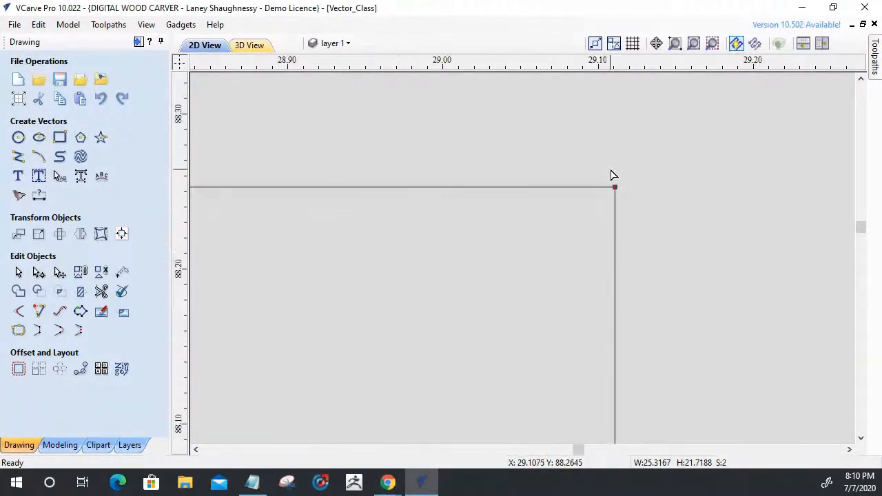
pyautogui.scroll(-3, 612, 176)
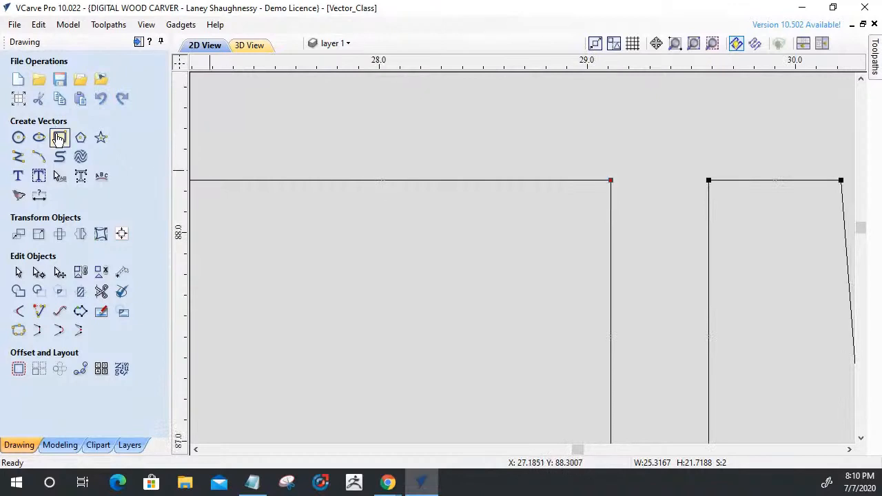
pyautogui.click(60, 137)
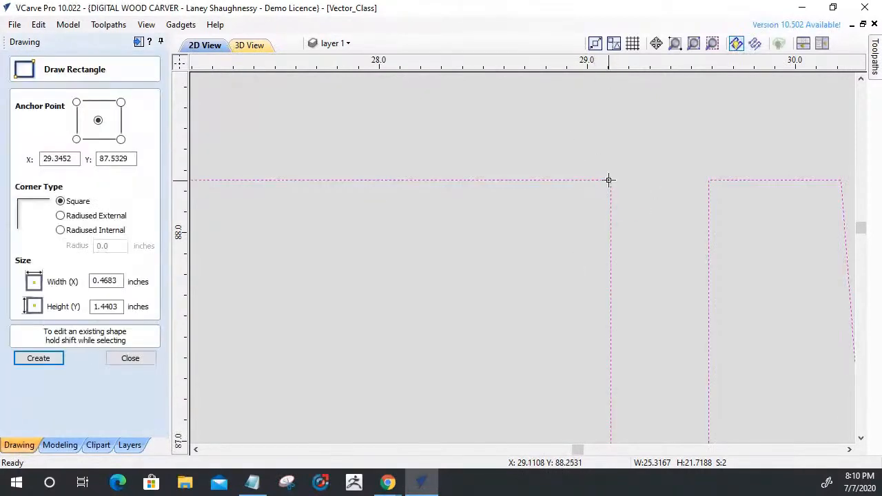
pyautogui.click(610, 180)
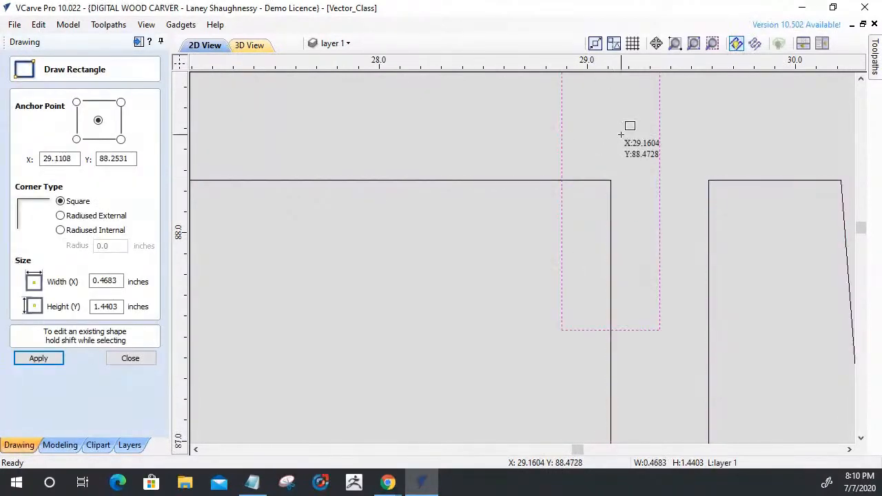
pyautogui.press('Escape')
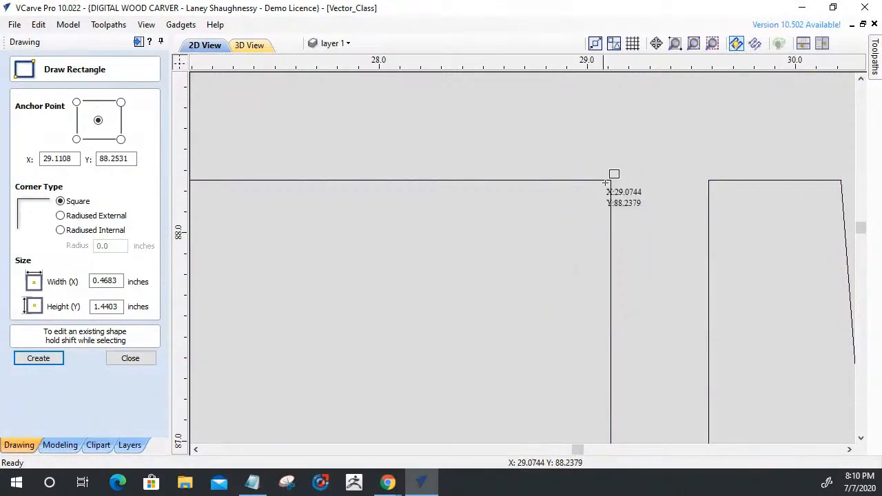
pyautogui.moveTo(686, 182); pyautogui.dragTo(709, 269)
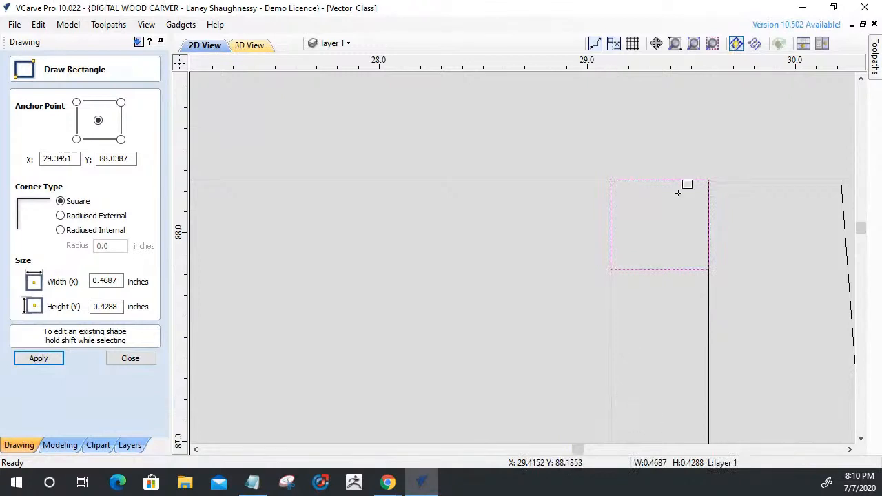
pyautogui.click(126, 351)
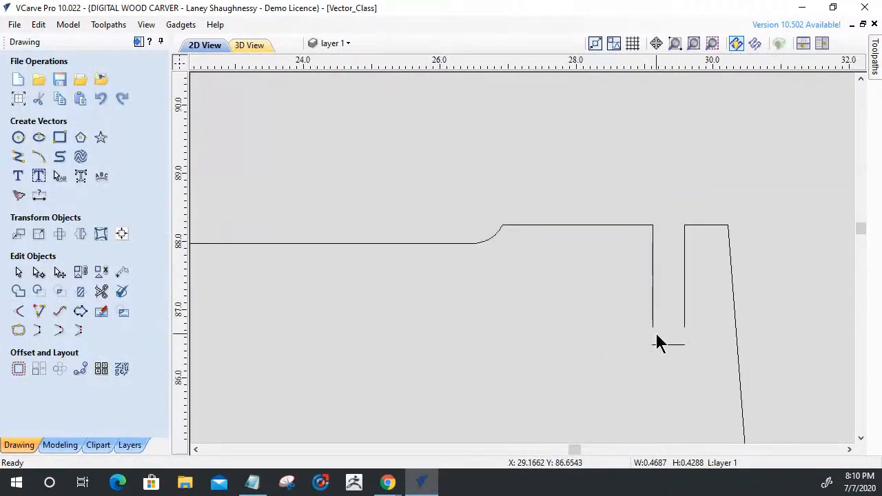
# Extend the open slot's side walls and bottom line with Extend Vectors so they meet at both lower corners.
pyautogui.scroll(3, 670, 360)
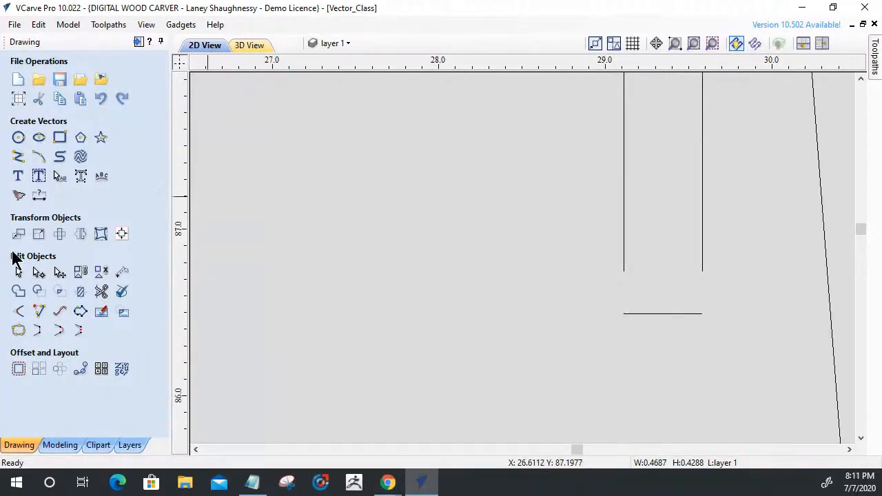
pyautogui.click(39, 314)
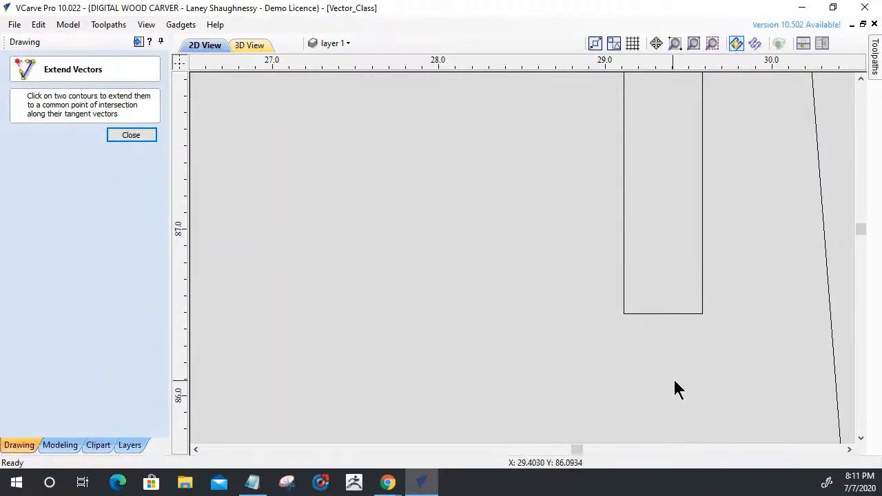
pyautogui.scroll(2, 693, 352)
pyautogui.scroll(6, 496, 288)
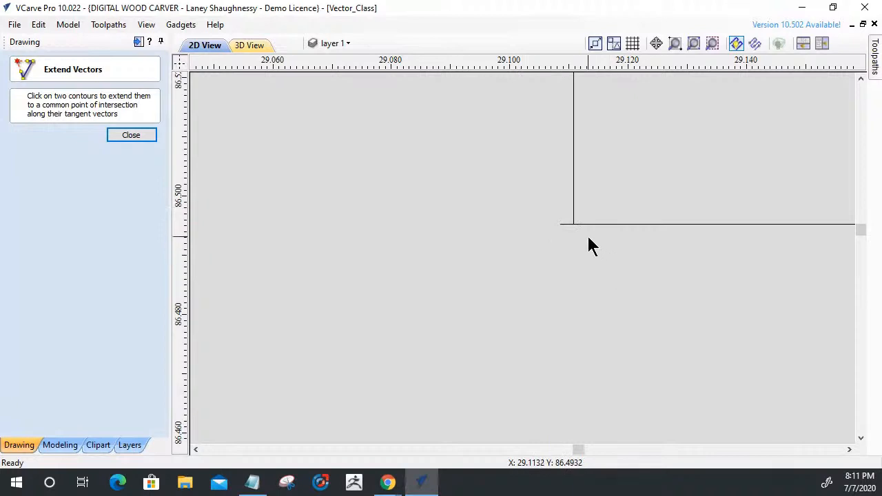
pyautogui.scroll(2, 586, 244)
pyautogui.scroll(-4, 479, 233)
pyautogui.scroll(-7, 524, 271)
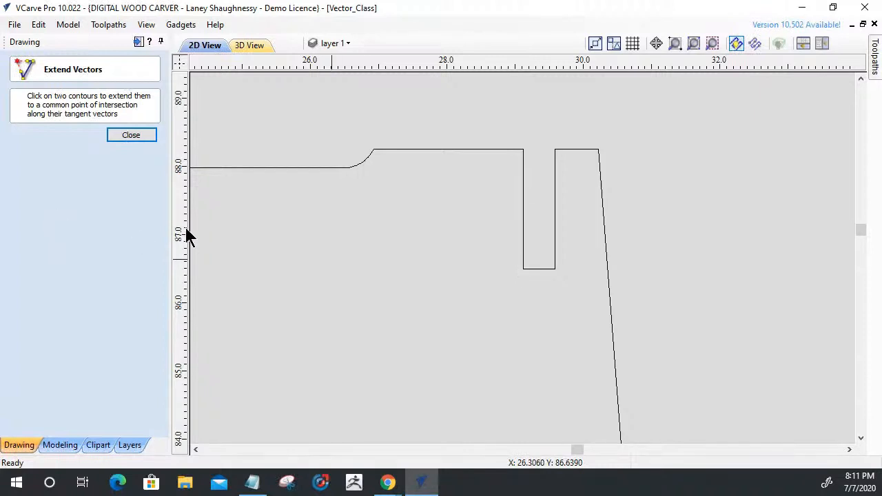
pyautogui.click(136, 132)
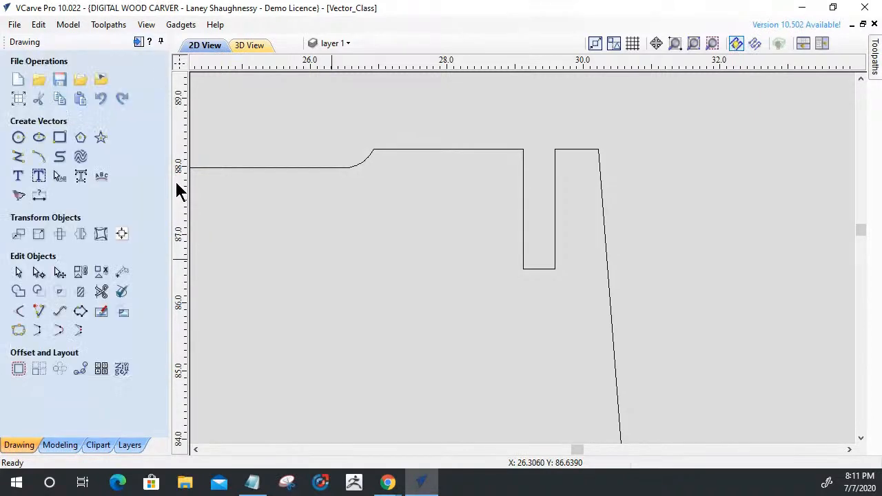
# Trim the bottom line's tiny overhang past the side wall at the open slot's lower-left corner, with trimmed sections rejoined automatically.
pyautogui.moveTo(503, 246); pyautogui.dragTo(8, 99)
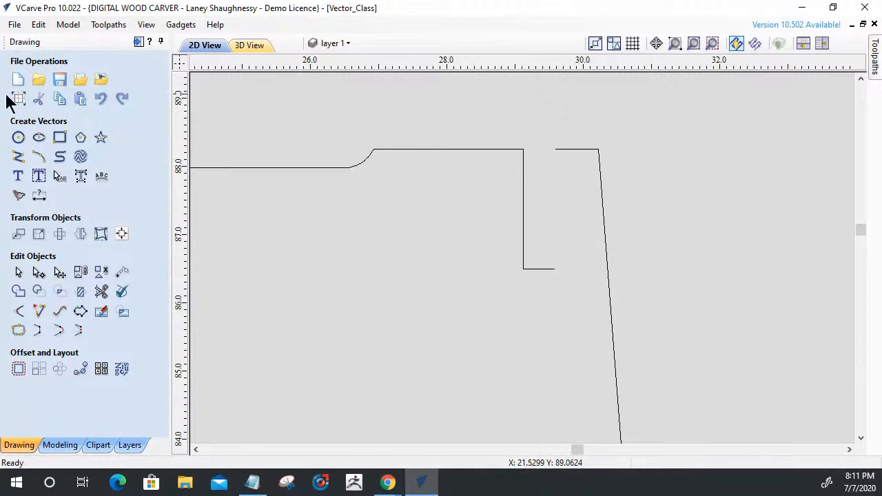
pyautogui.scroll(10, 527, 271)
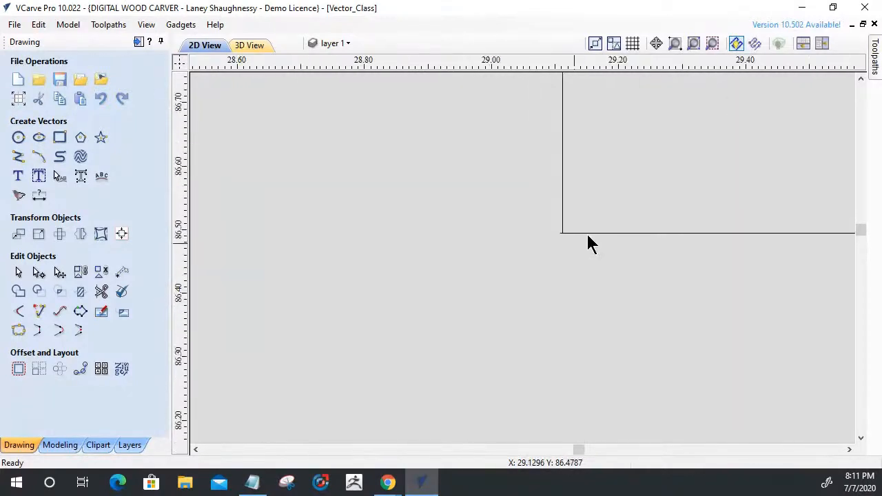
pyautogui.scroll(3, 415, 229)
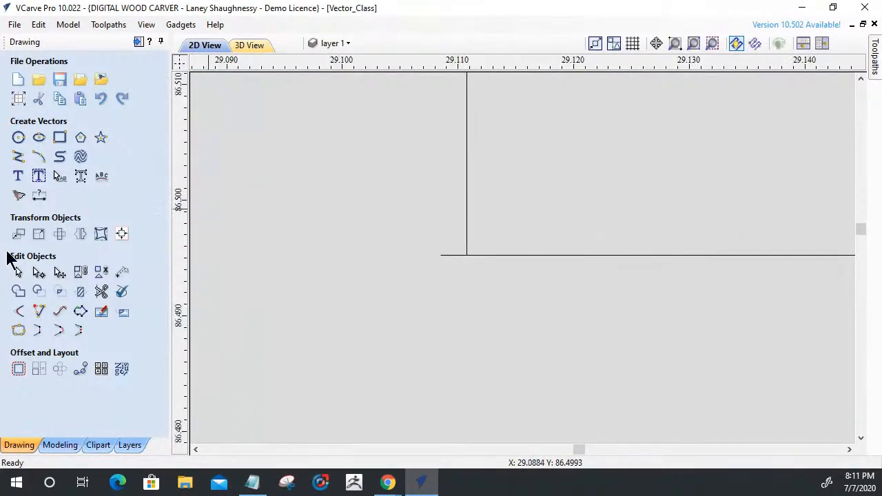
pyautogui.click(101, 292)
pyautogui.click(452, 255)
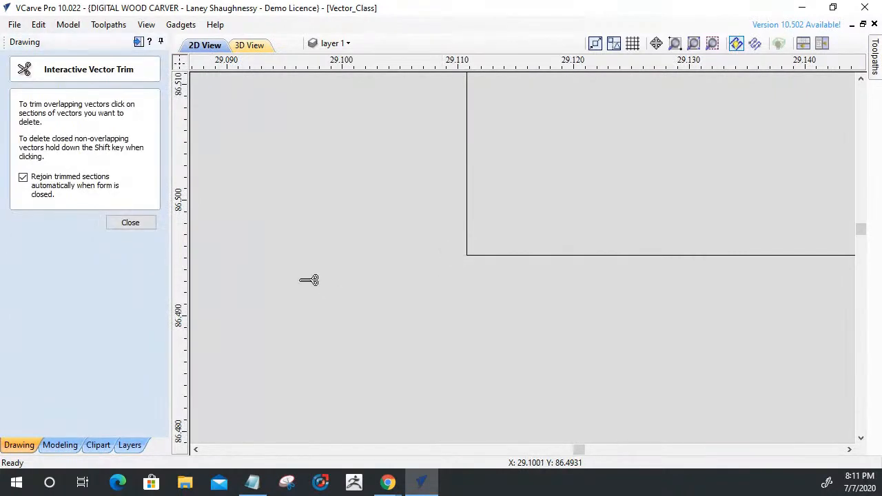
pyautogui.press('Escape')
pyautogui.scroll(-10, 455, 290)
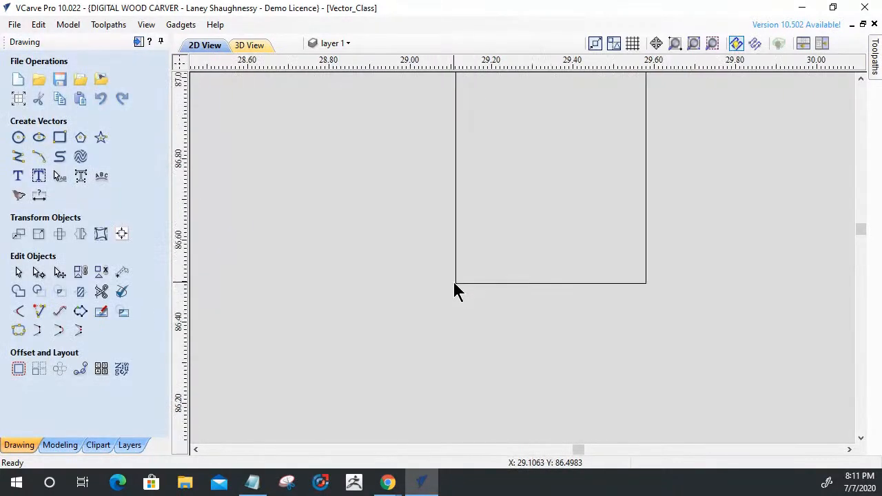
# Add dog-bone fillets with a 0.125 inch tool radius to both lower corners of the open slot.
pyautogui.scroll(3, 501, 332)
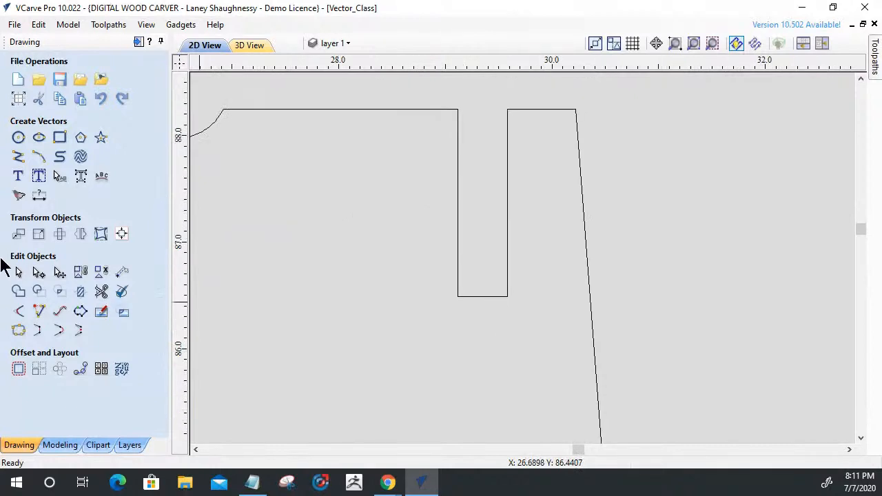
pyautogui.click(19, 312)
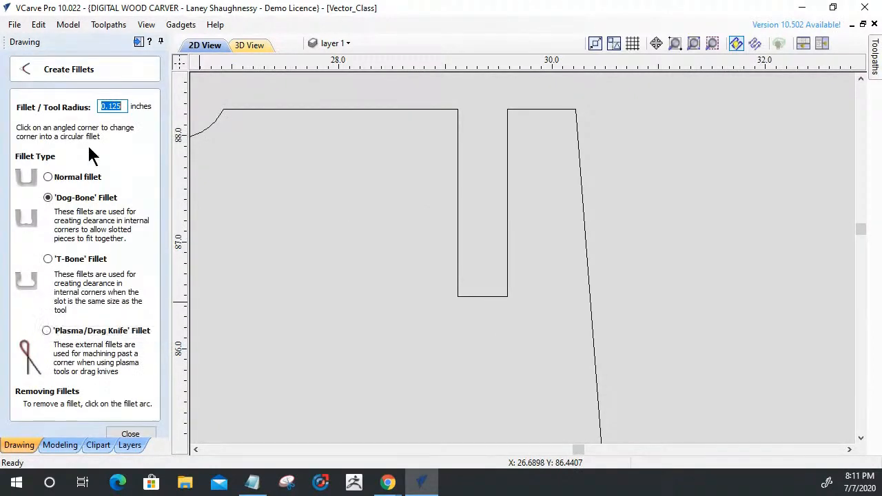
pyautogui.click(458, 296)
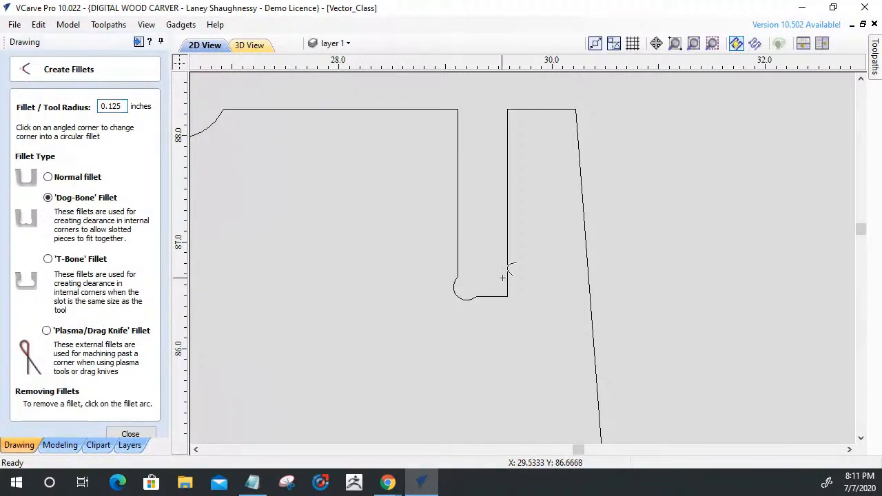
pyautogui.click(508, 298)
pyautogui.scroll(-5, 543, 366)
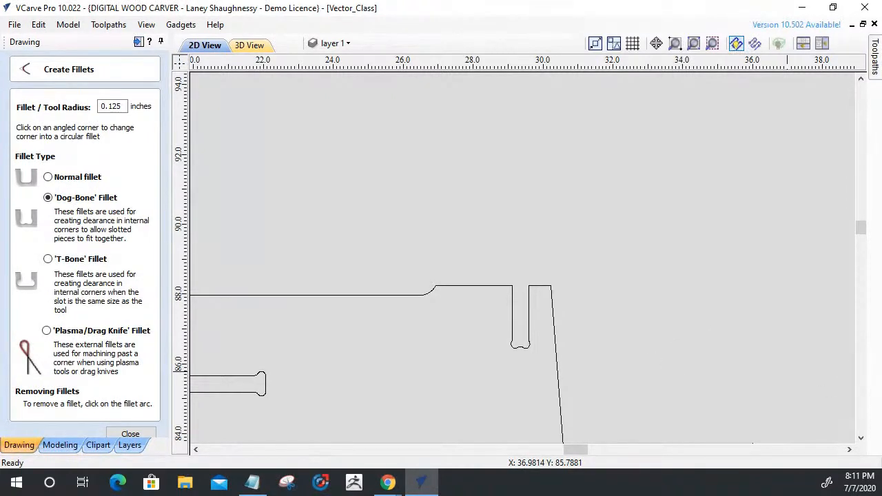
# Examine the rounded relief where the side panel's circular ear meets the short raised section of the top edge.
pyautogui.scroll(-3, 562, 282)
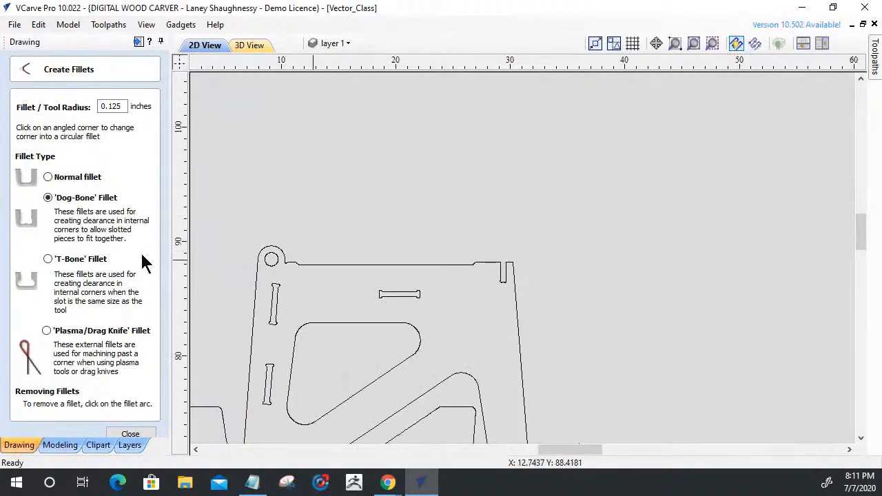
pyautogui.scroll(5, 252, 264)
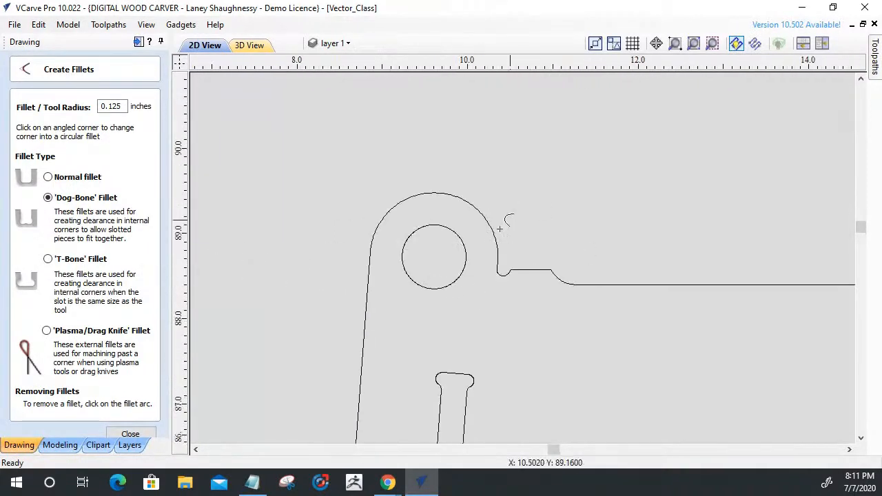
pyautogui.scroll(4, 473, 304)
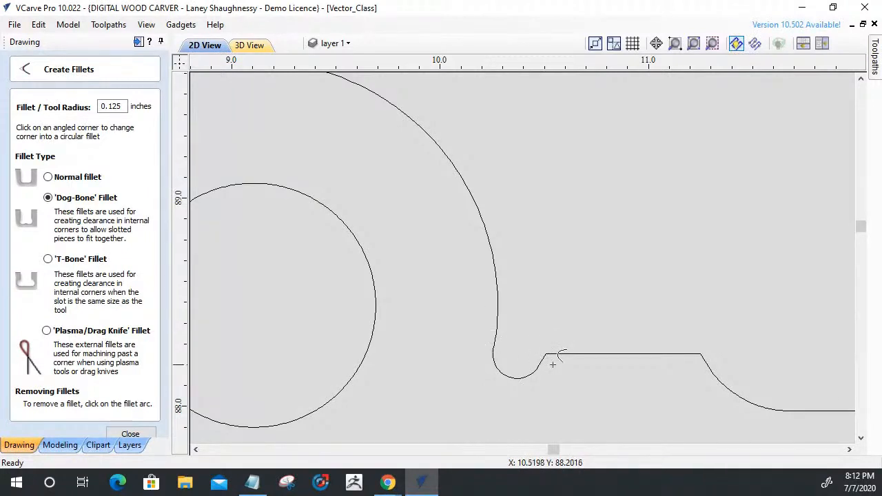
pyautogui.scroll(3, 553, 364)
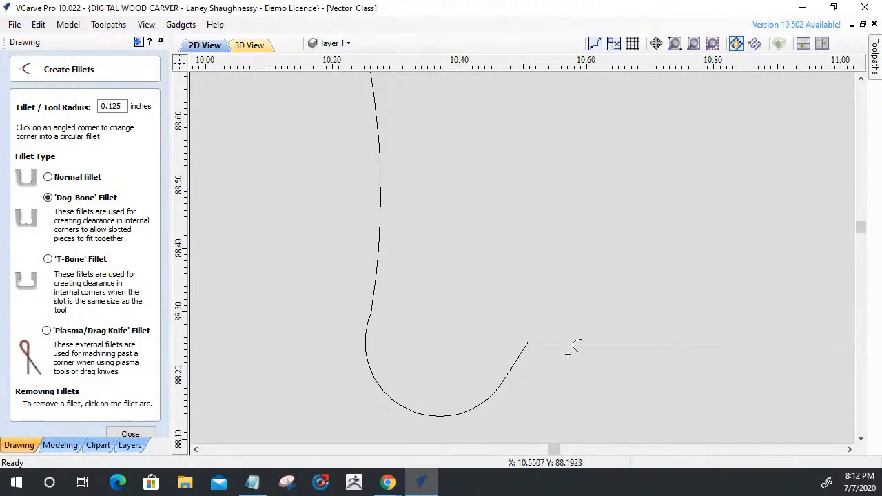
pyautogui.scroll(-8, 494, 290)
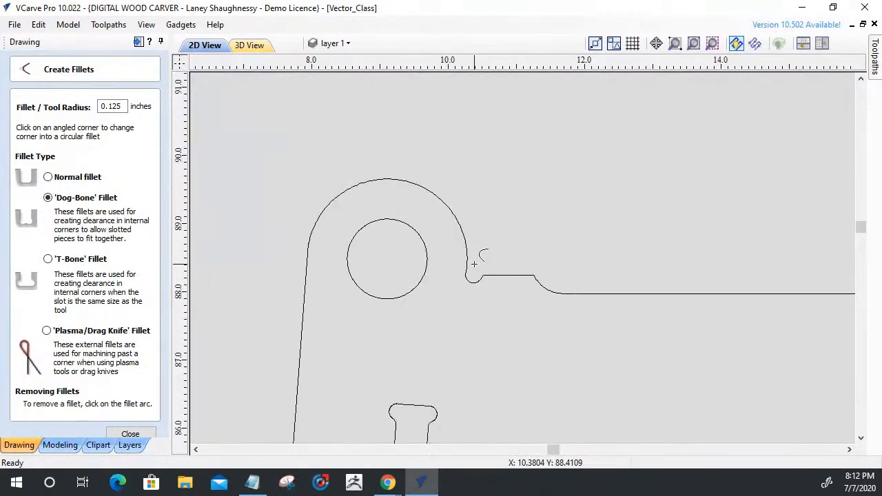
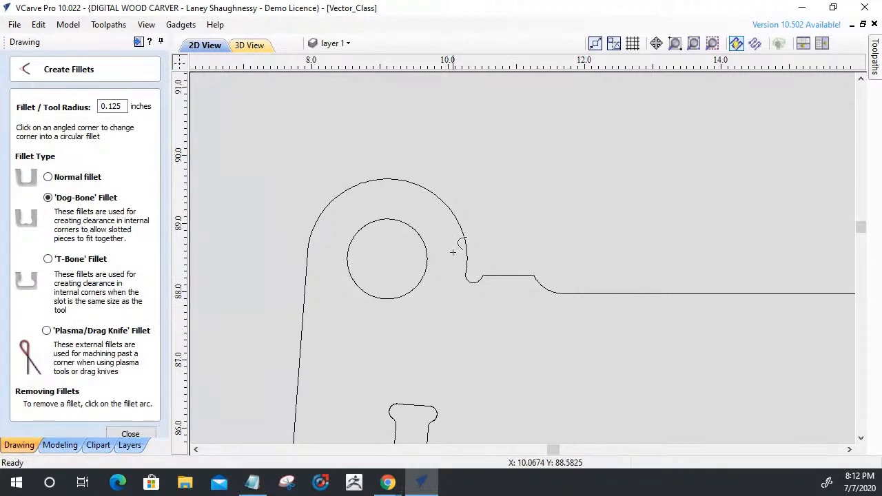
# Draw a horizontal line about 0.27 inch long from the raised section's end across the relief, just past the ear's edge.
pyautogui.click(130, 436)
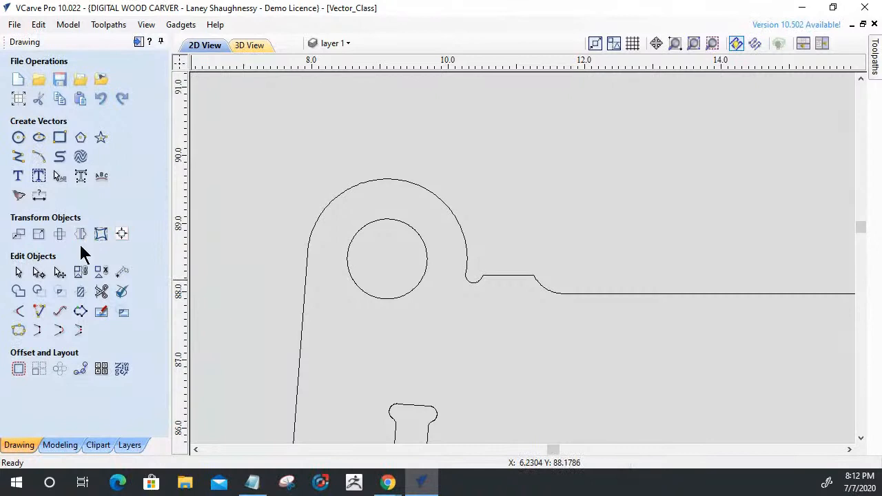
pyautogui.click(18, 160)
pyautogui.scroll(5, 469, 283)
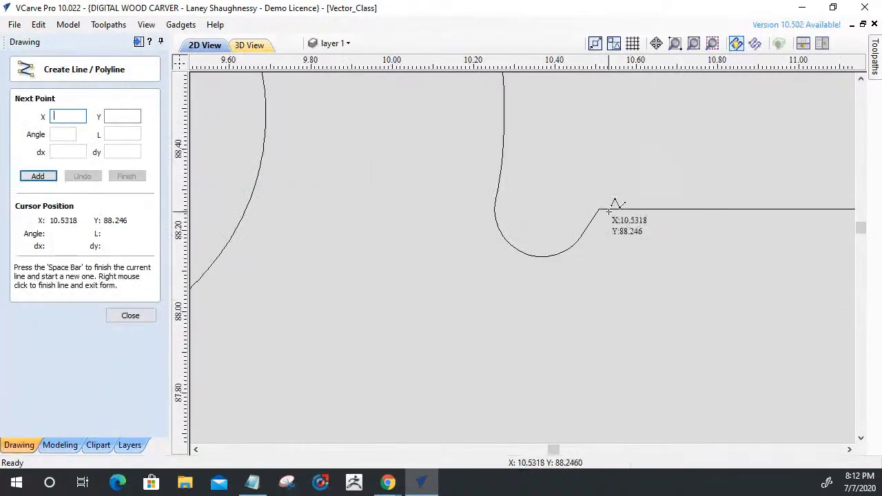
pyautogui.click(598, 209)
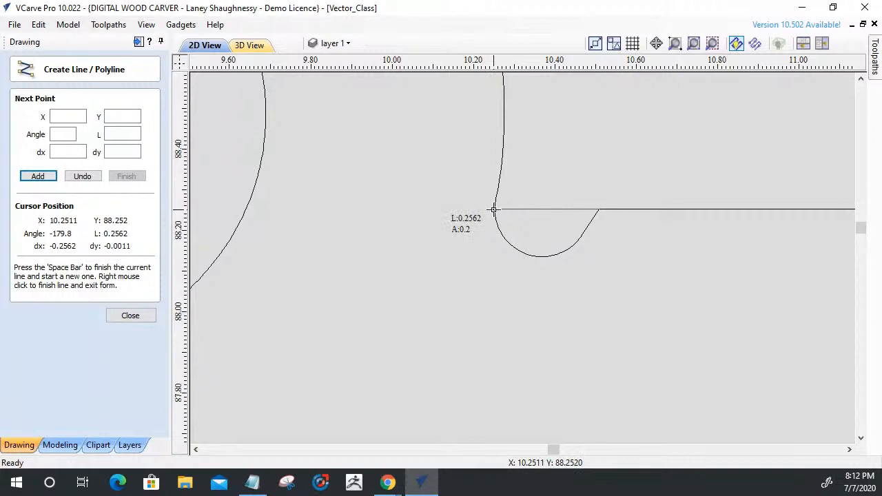
pyautogui.scroll(3, 493, 209)
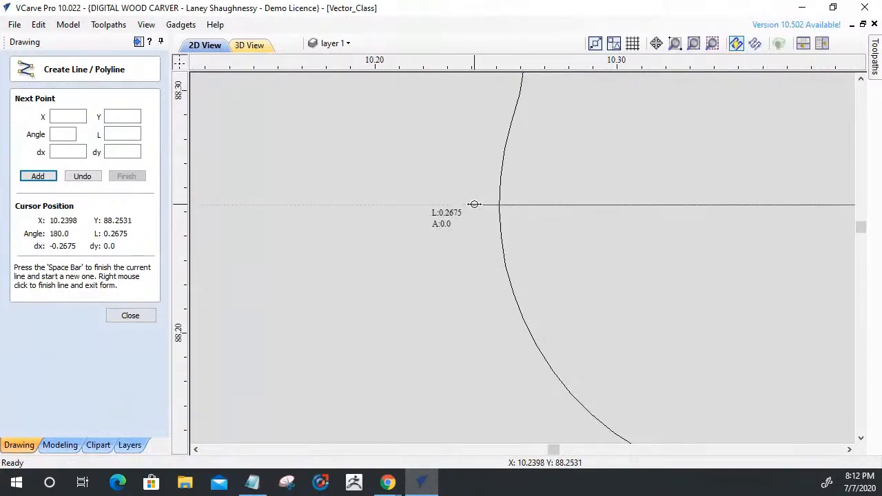
pyautogui.click(473, 205)
pyautogui.press('space')
pyautogui.scroll(-4, 358, 183)
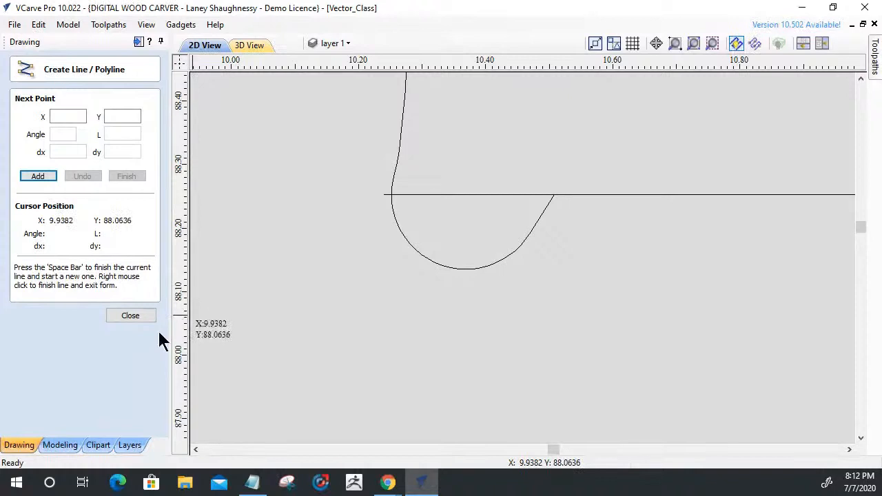
pyautogui.click(130, 316)
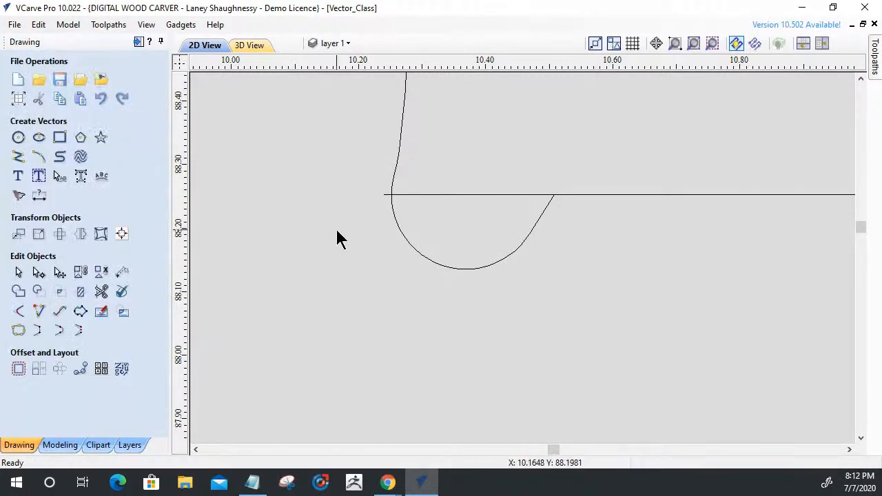
# Trim away the old rounded relief and the new line's overhang beside the ear, with trimmed sections rejoined automatically.
pyautogui.scroll(-3, 351, 255)
pyautogui.scroll(4, 364, 274)
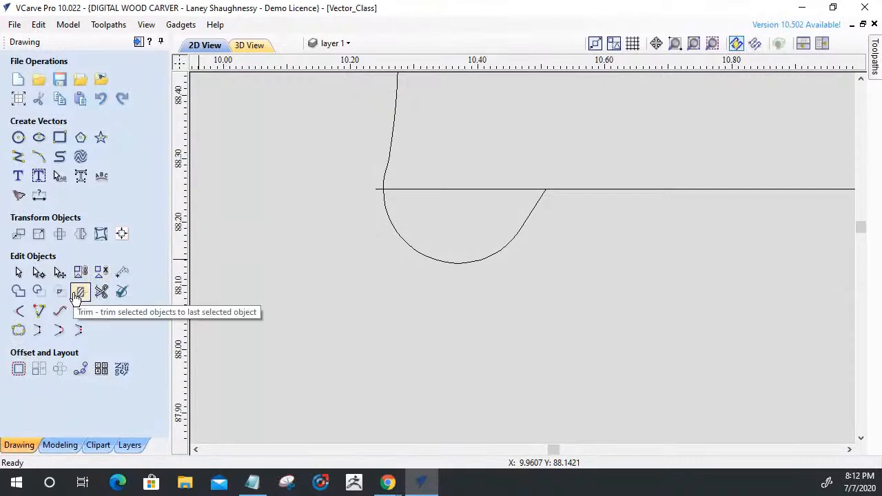
pyautogui.click(101, 290)
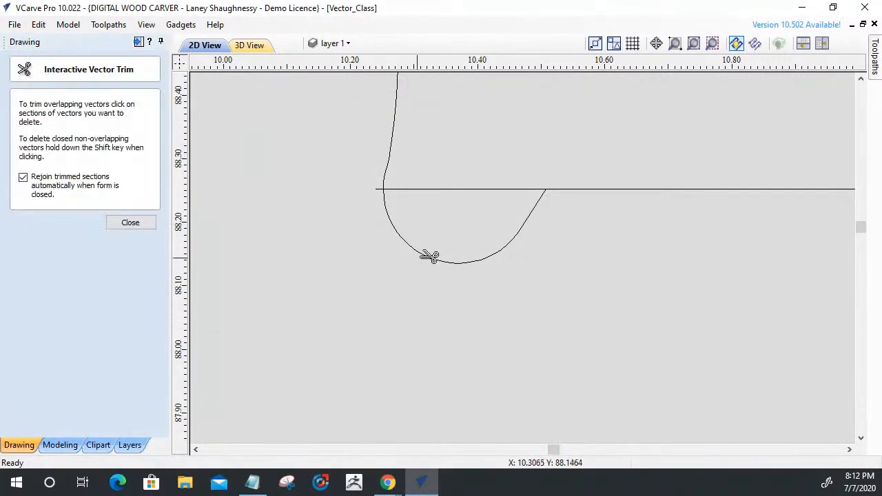
pyautogui.click(418, 243)
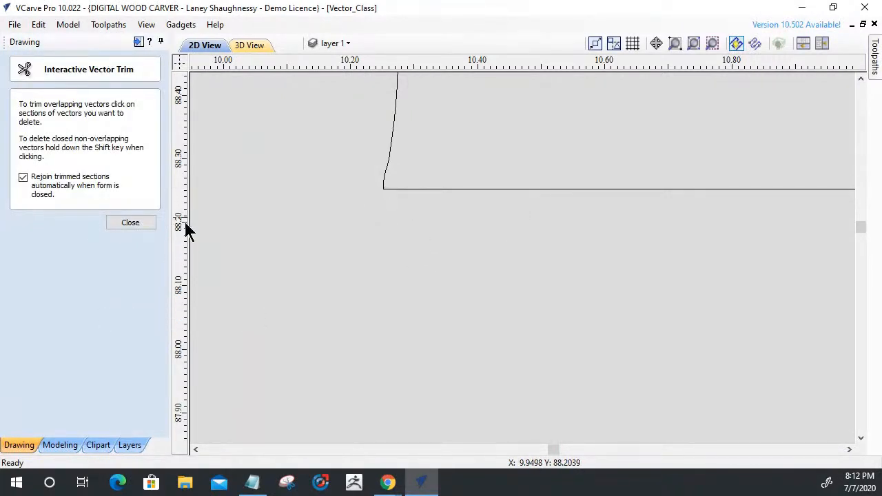
pyautogui.click(139, 225)
# Try a T-bone fillet with a 0.125 inch tool radius at the ear's inner corner, and undo it.
pyautogui.scroll(-4, 532, 274)
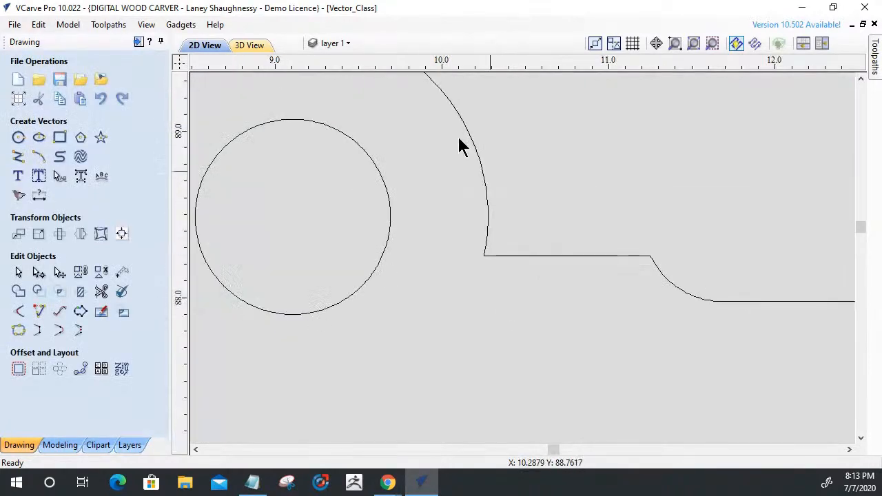
pyautogui.click(19, 310)
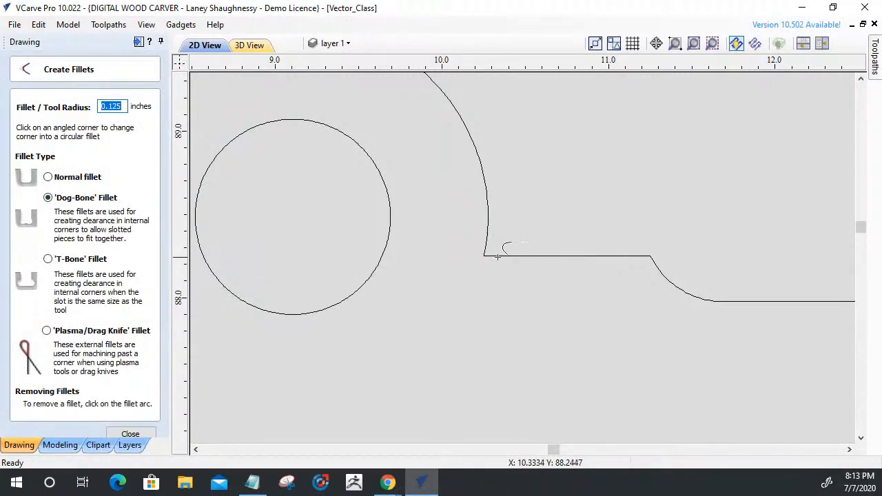
pyautogui.click(47, 259)
pyautogui.click(486, 258)
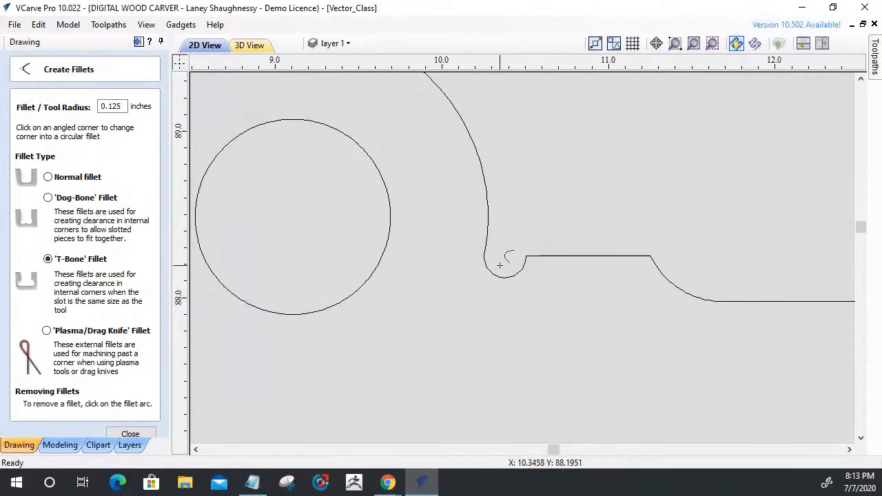
pyautogui.scroll(5, 508, 256)
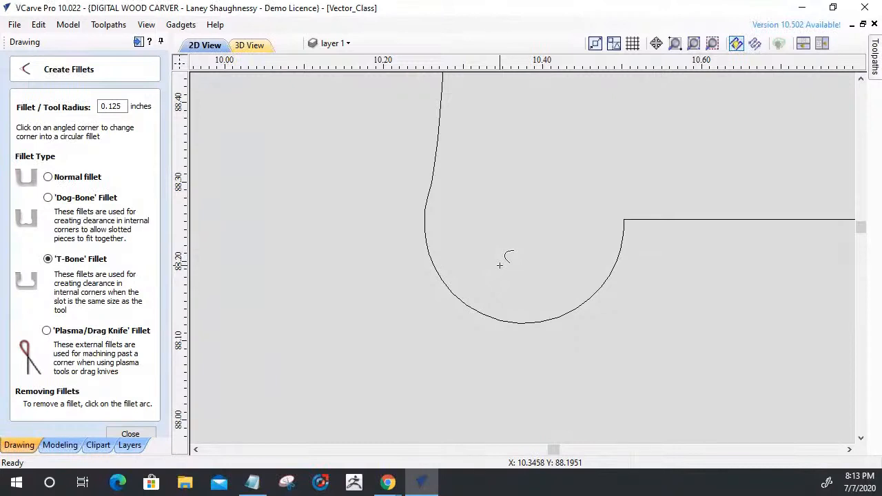
pyautogui.hotkey('ctrl', 'z')
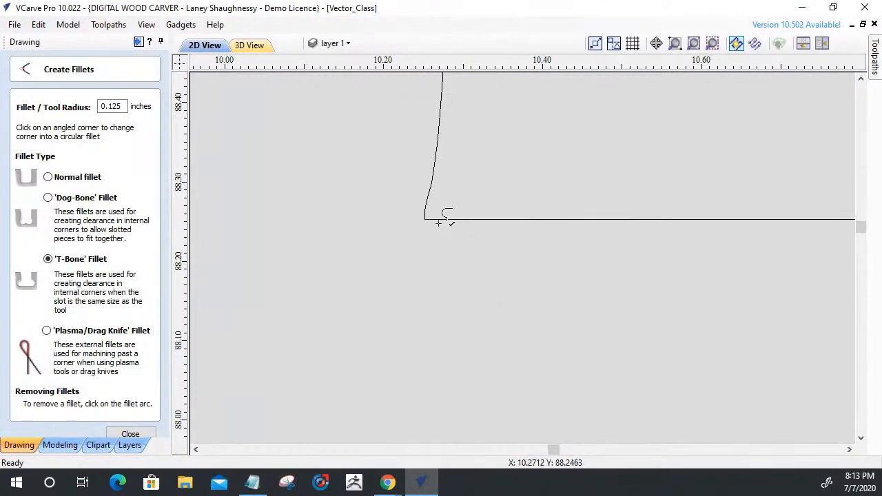
# Add a T-bone fillet with a 0.125 inch tool radius where the ear meets the raised section of the top edge.
pyautogui.click(48, 198)
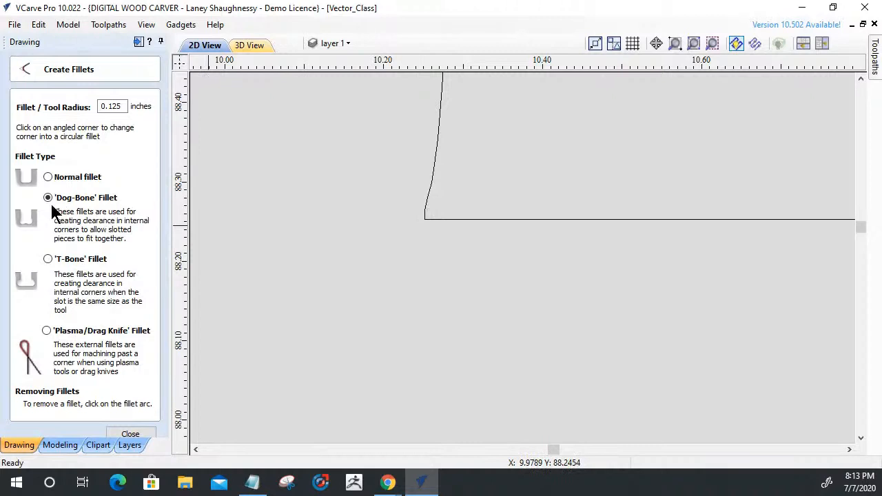
pyautogui.click(48, 259)
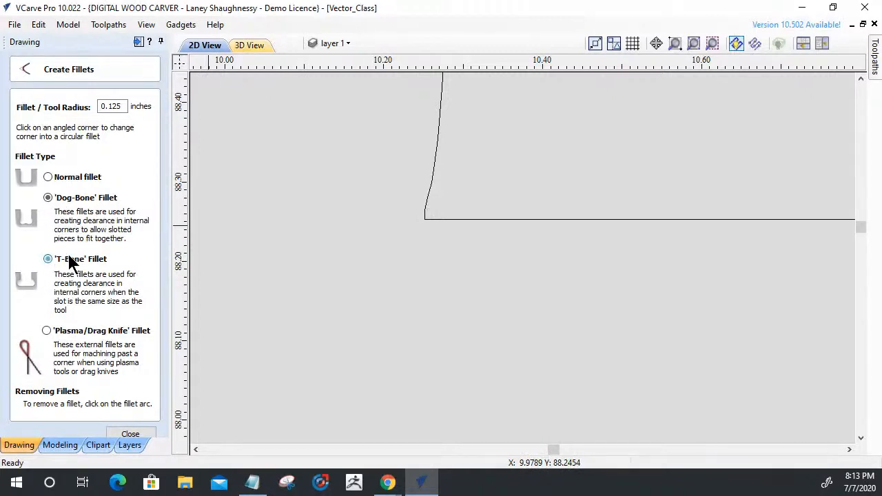
pyautogui.click(425, 219)
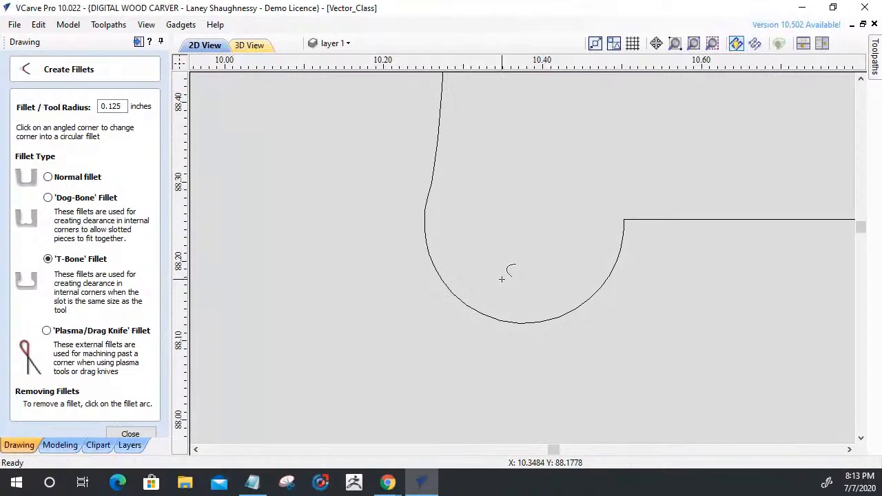
pyautogui.scroll(-5, 502, 279)
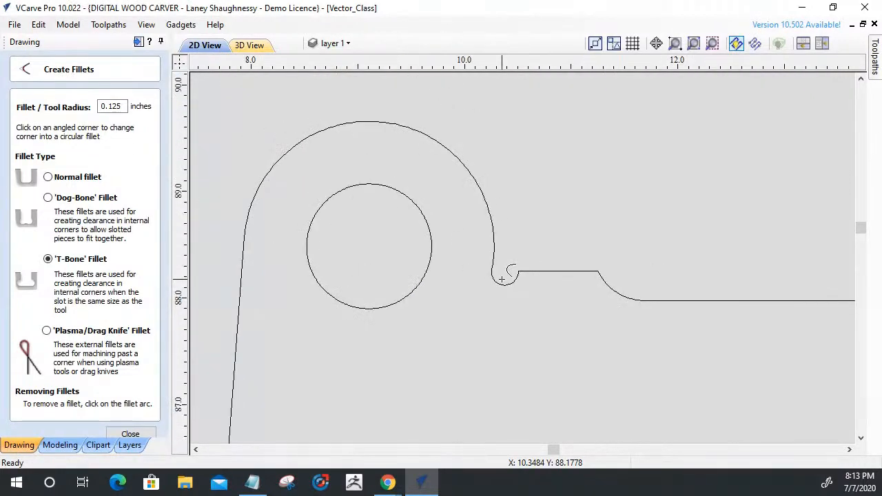
pyautogui.scroll(-6, 502, 278)
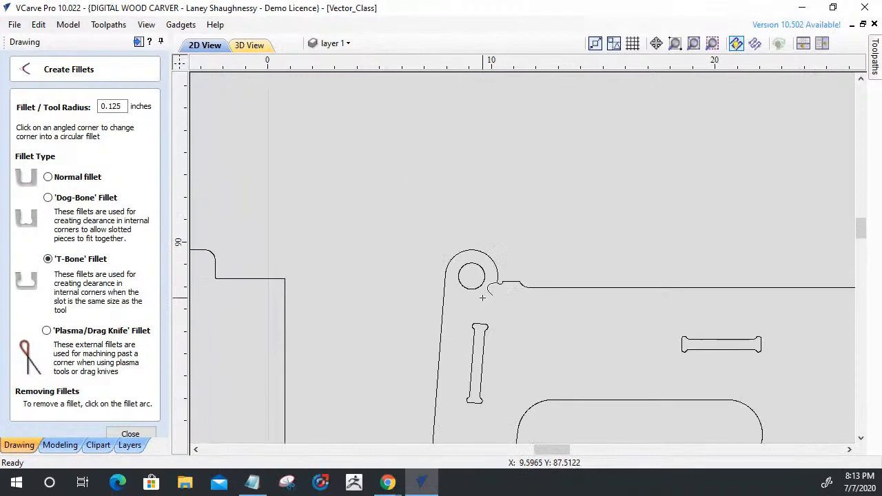
pyautogui.click(124, 434)
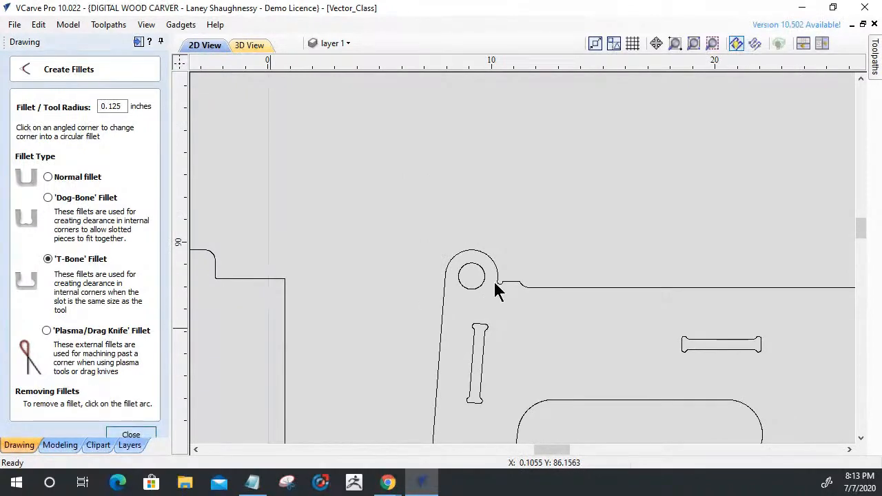
# Put the outline of the horizontal slot near the side panel's top edge into node editing.
pyautogui.scroll(-2, 528, 296)
pyautogui.scroll(5, 595, 338)
pyautogui.scroll(5, 681, 282)
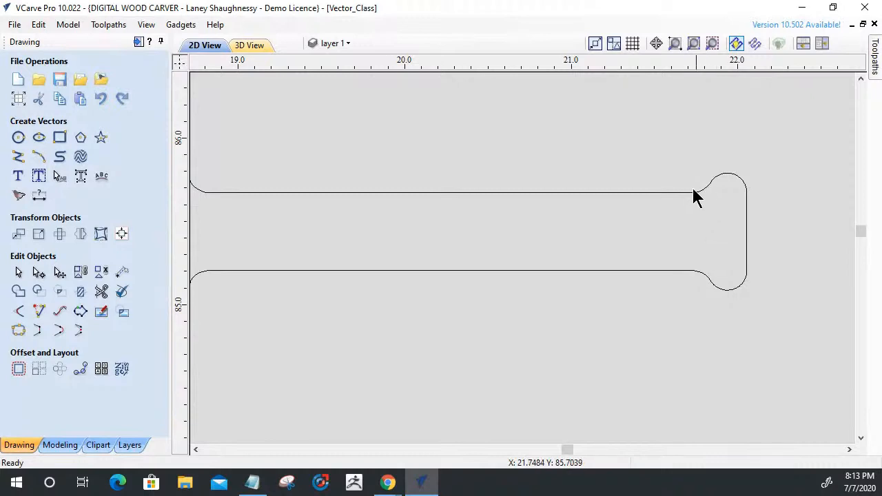
pyautogui.click(679, 193)
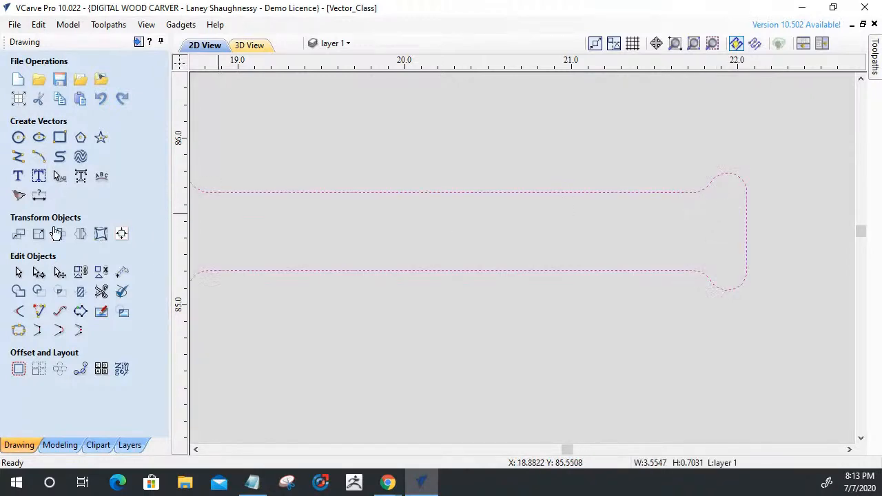
pyautogui.click(39, 273)
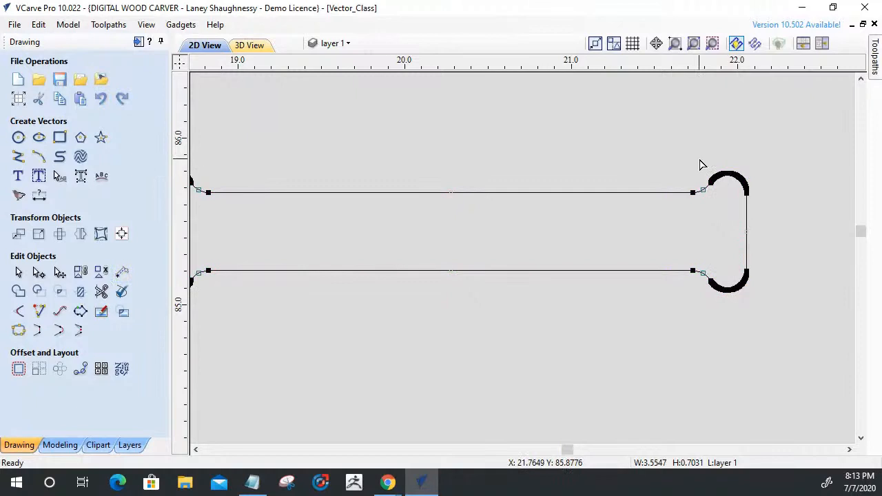
# Try deleting all nodes of the slot's upper-right relief, including the one on the end wall, and undo the deletion.
pyautogui.moveTo(692, 164); pyautogui.dragTo(770, 214)
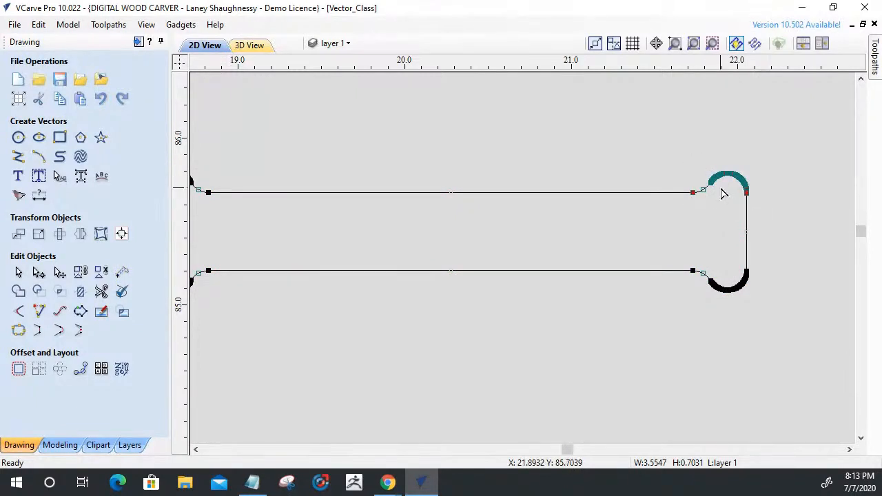
pyautogui.click(700, 181)
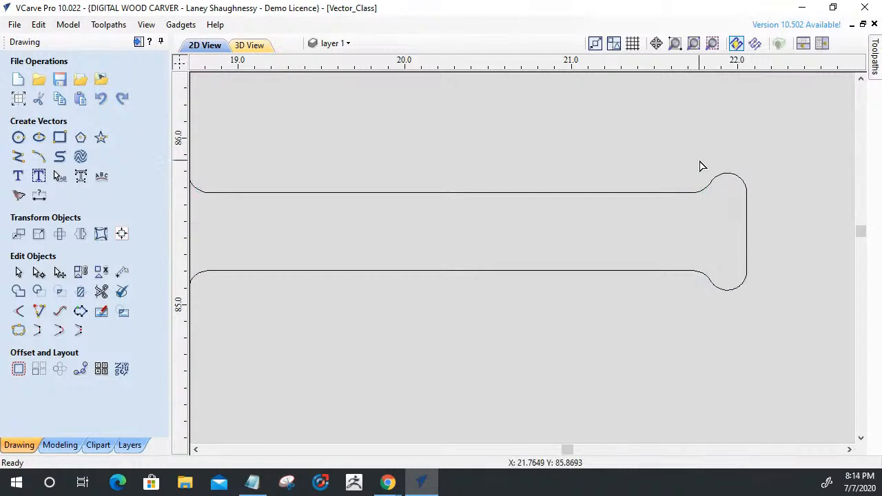
pyautogui.click(701, 192)
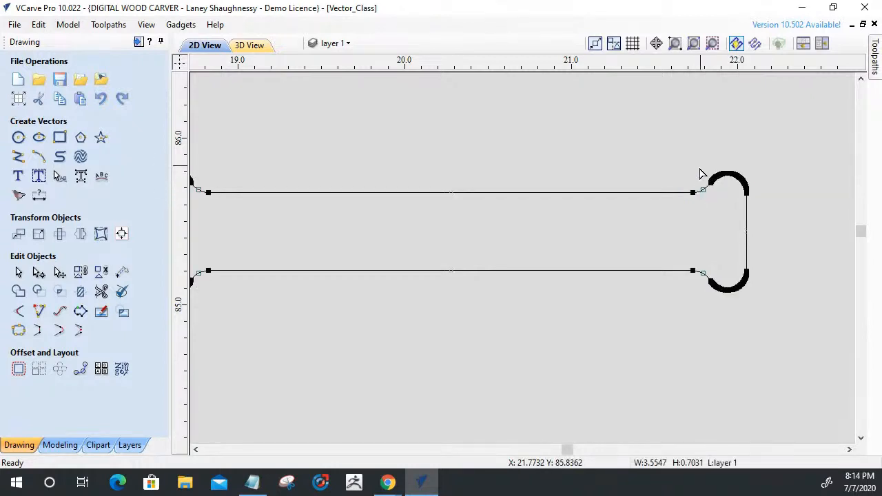
pyautogui.click(766, 209)
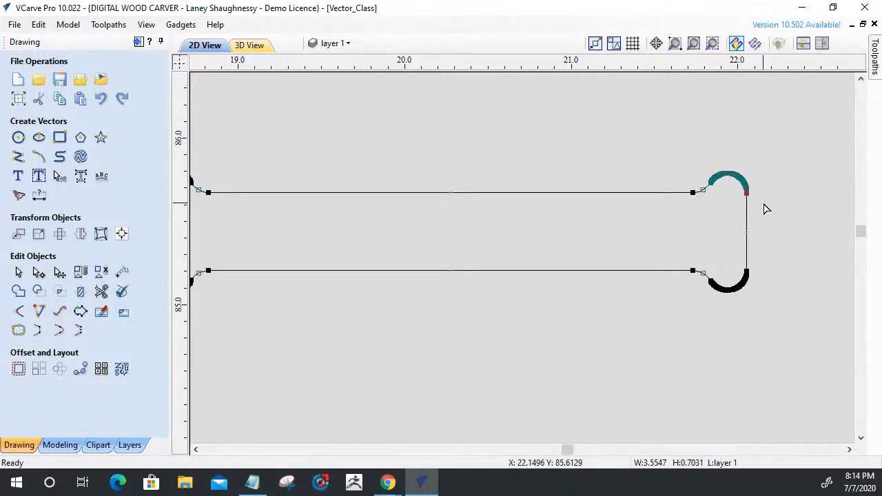
pyautogui.press('Delete')
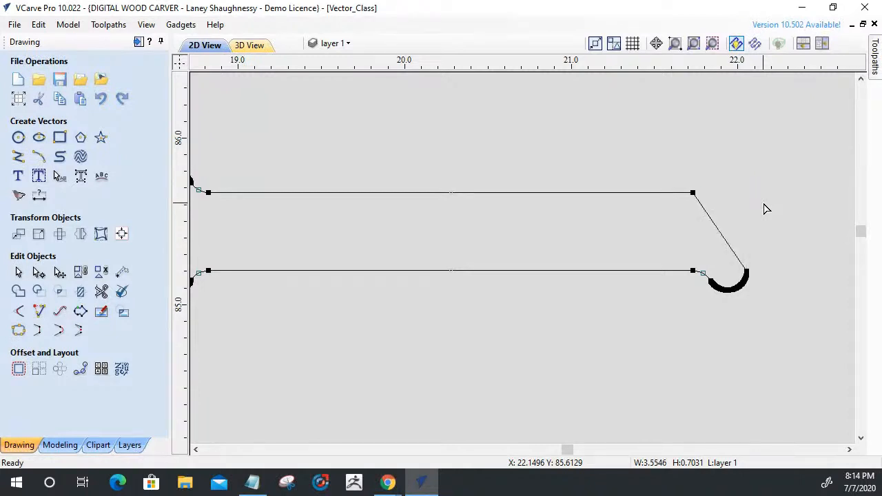
pyautogui.hotkey('ctrl', 'z')
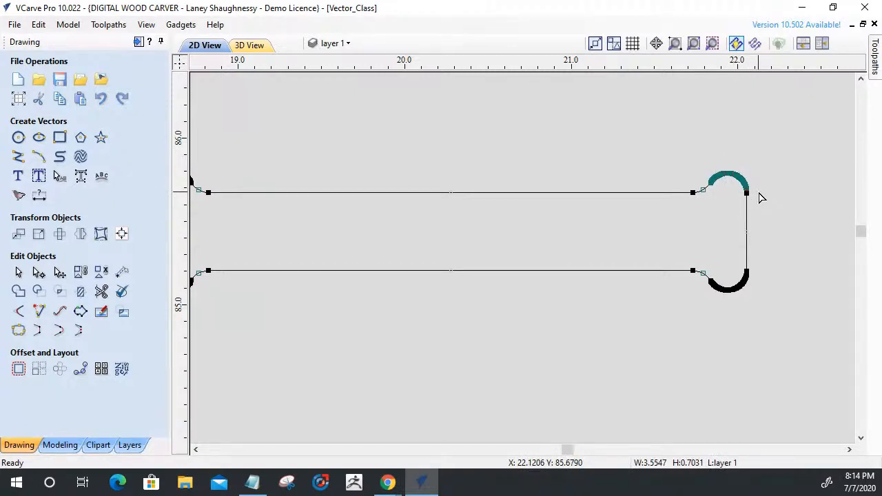
# Delete the relief nodes at the slot's upper-right and lower-right corners, keeping the end wall's corner nodes to square that end.
pyautogui.click(760, 198)
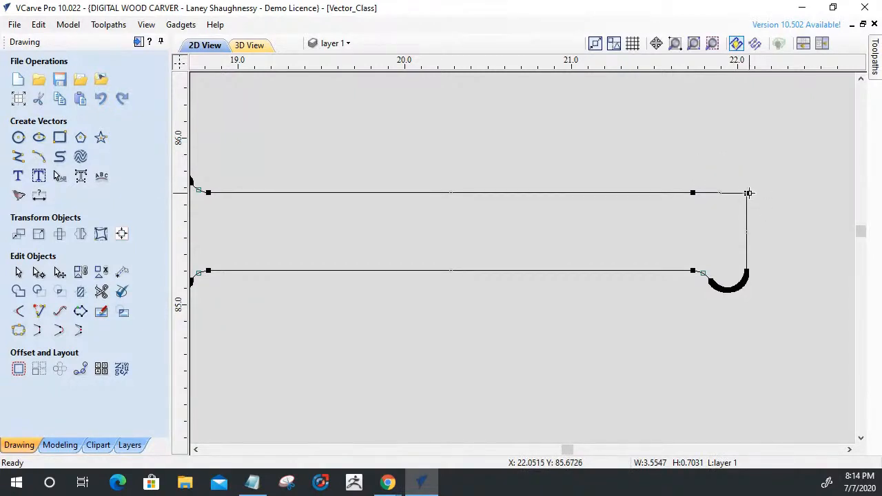
pyautogui.moveTo(700, 283); pyautogui.dragTo(742, 284)
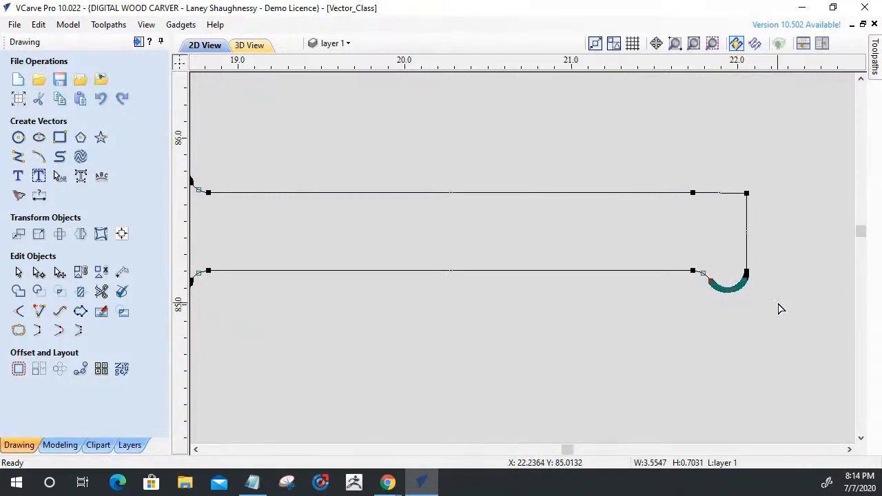
pyautogui.scroll(5, 746, 280)
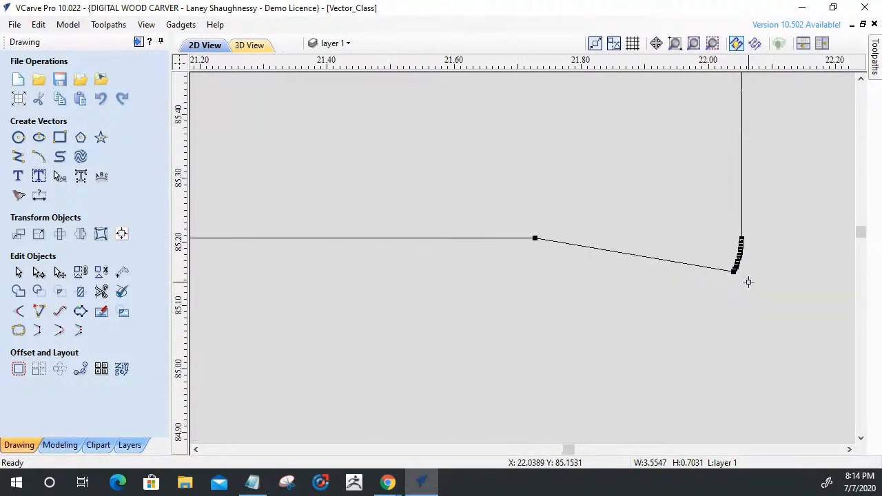
pyautogui.scroll(1, 751, 282)
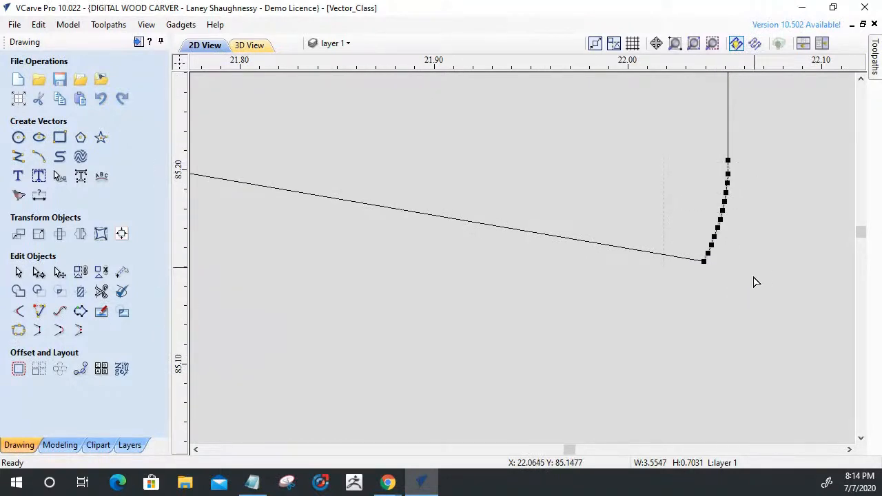
pyautogui.scroll(-6, 751, 306)
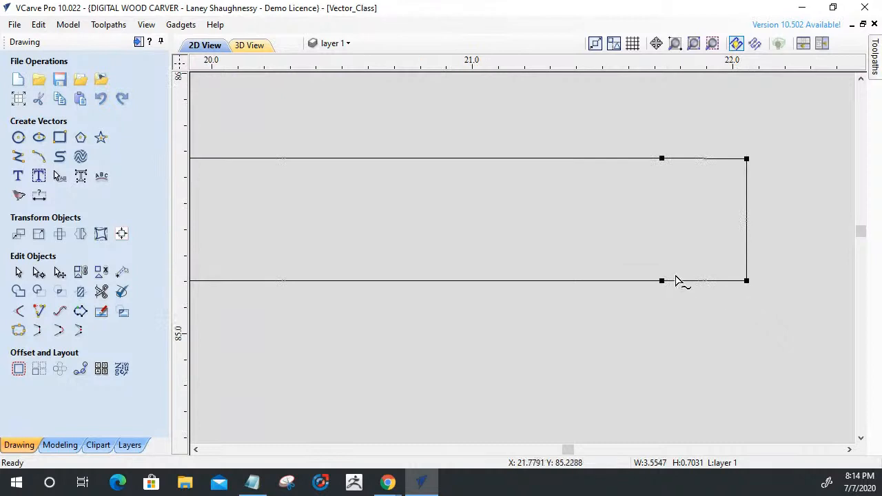
# Delete the short bottom and top spans next to the end wall at the slot's right end.
pyautogui.rightClick(678, 276)
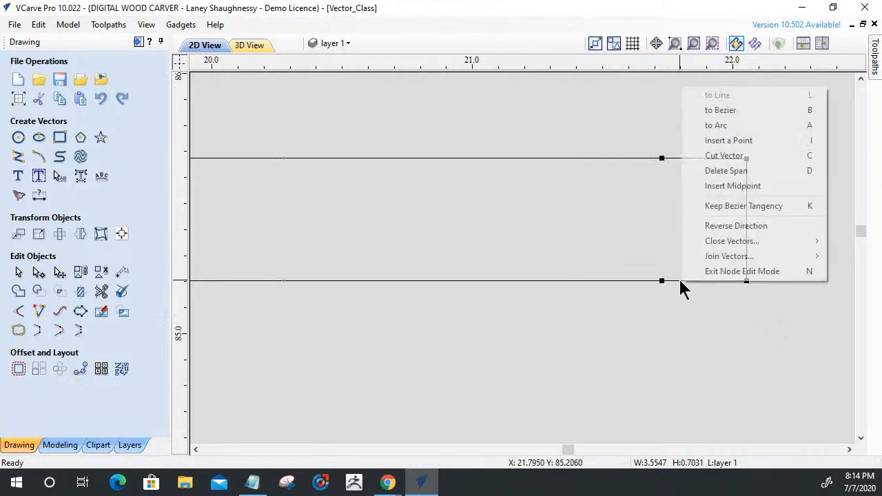
pyautogui.click(708, 177)
pyautogui.rightClick(692, 162)
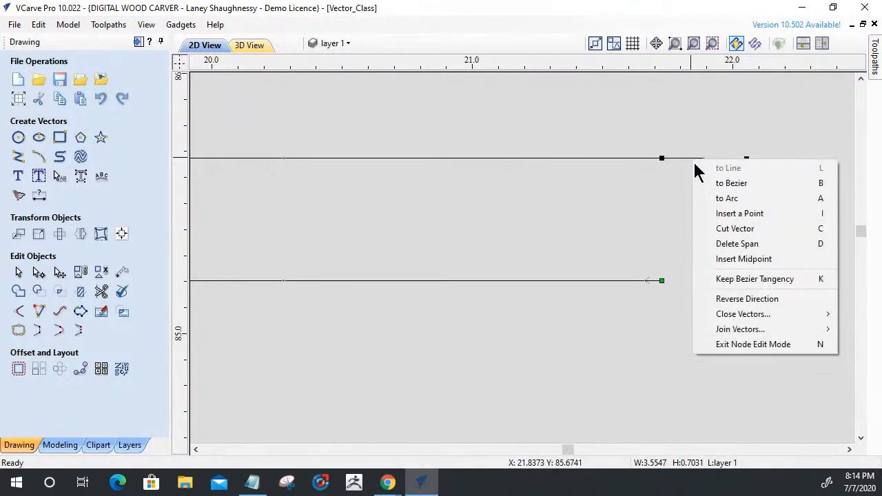
pyautogui.click(705, 245)
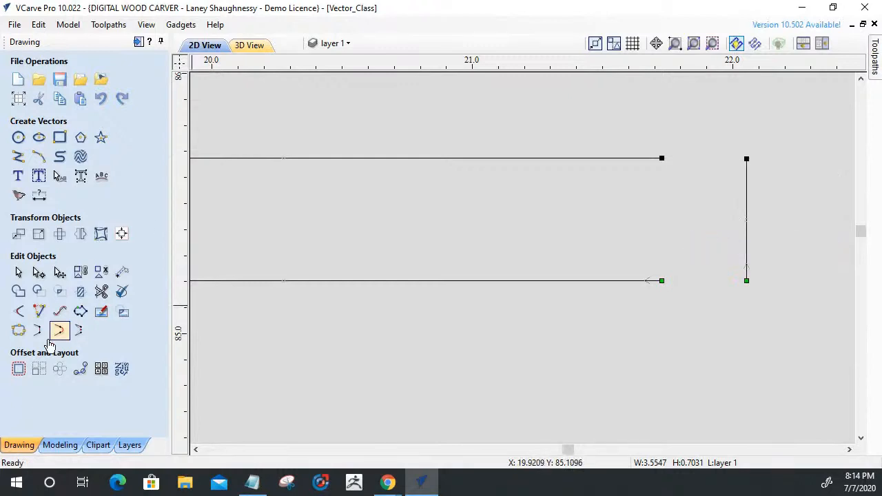
# Extend the slot's bottom and top edges to meet the right end wall in sharp corners.
pyautogui.click(39, 311)
pyautogui.click(659, 281)
pyautogui.click(746, 281)
pyautogui.click(646, 159)
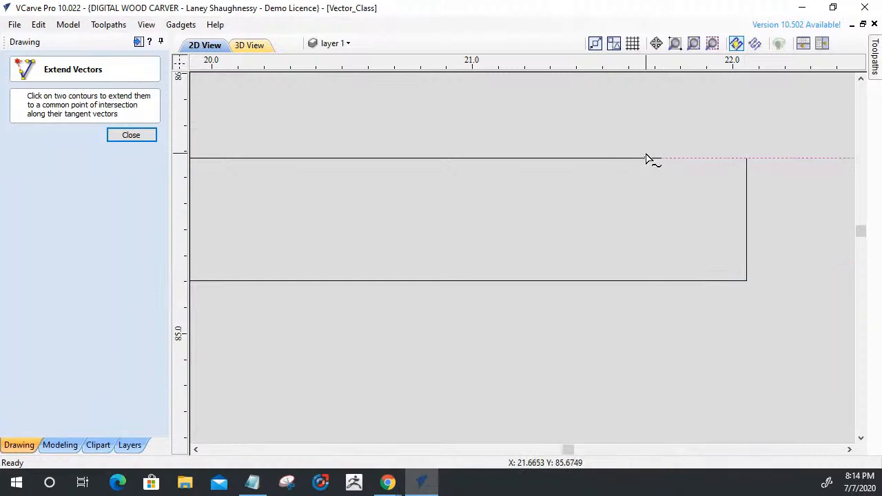
pyautogui.click(746, 166)
pyautogui.click(131, 135)
# Put the slot outline into node editing and delete the arc nodes of its upper-left relief.
pyautogui.scroll(-3, 758, 238)
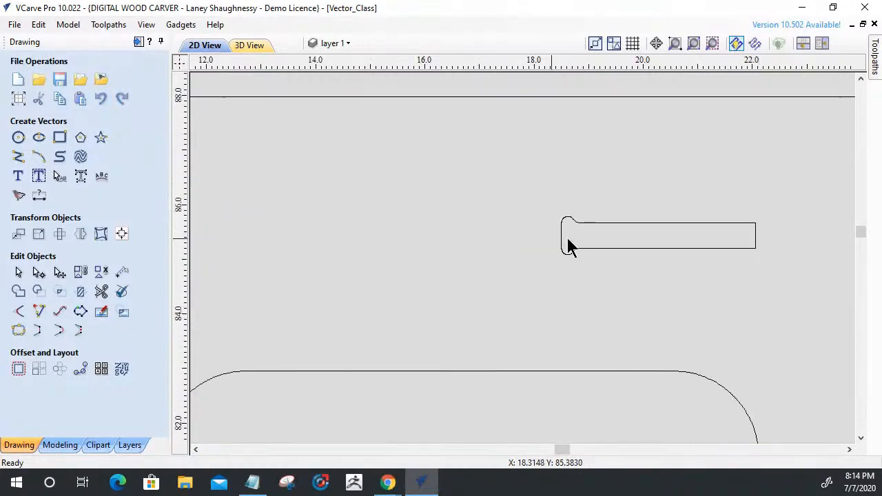
pyautogui.scroll(4, 579, 228)
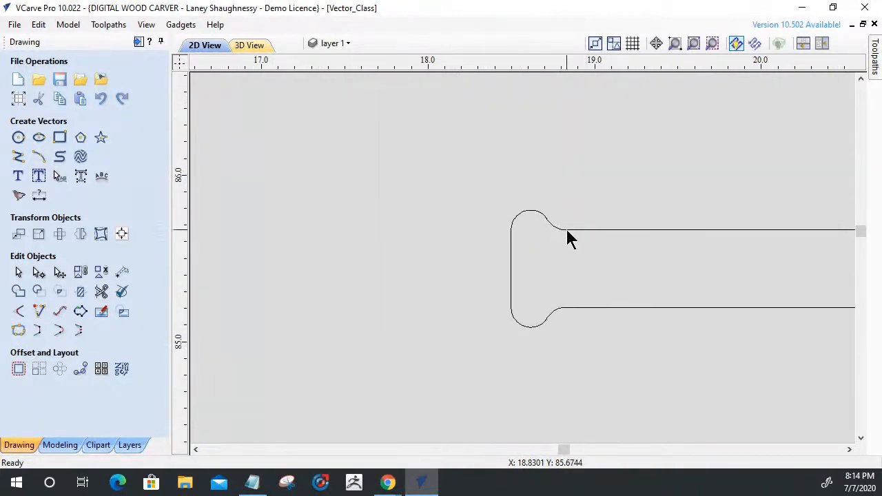
pyautogui.click(564, 230)
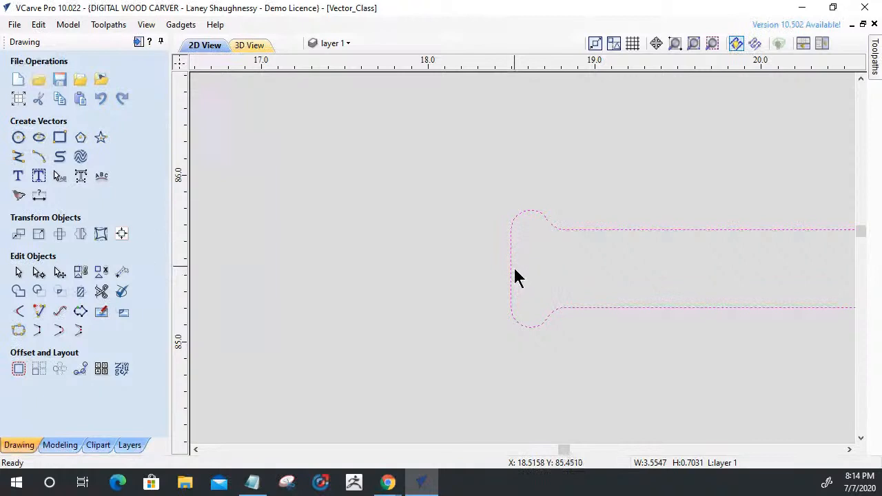
pyautogui.scroll(-3, 506, 295)
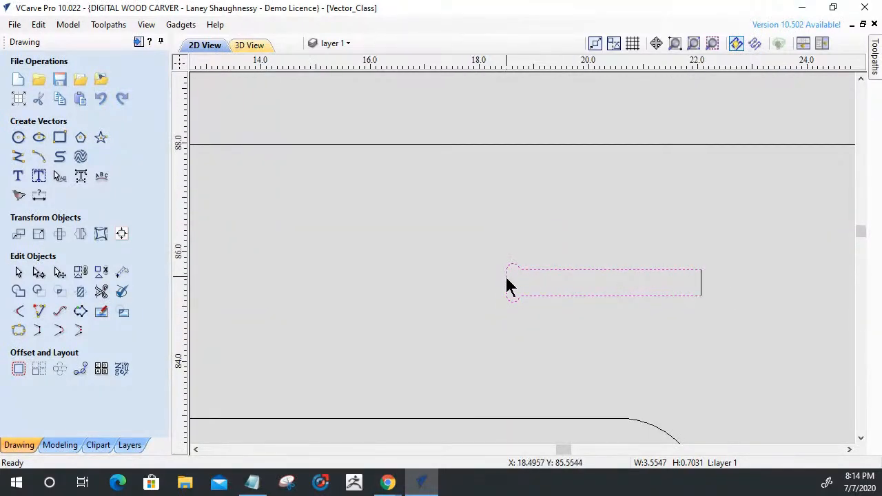
pyautogui.scroll(4, 508, 286)
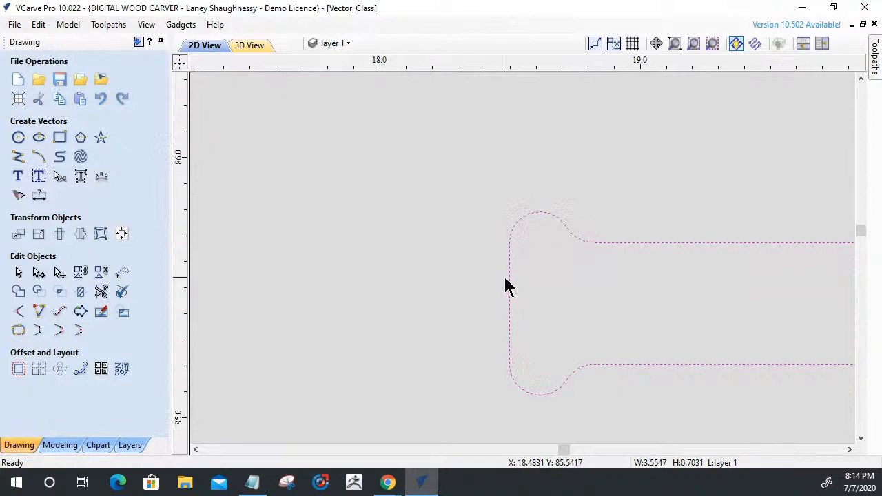
pyautogui.click(39, 272)
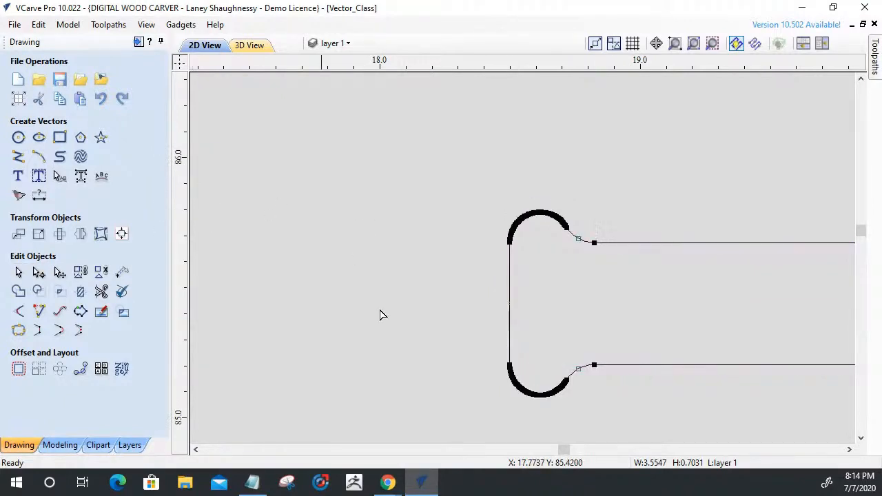
pyautogui.click(501, 243)
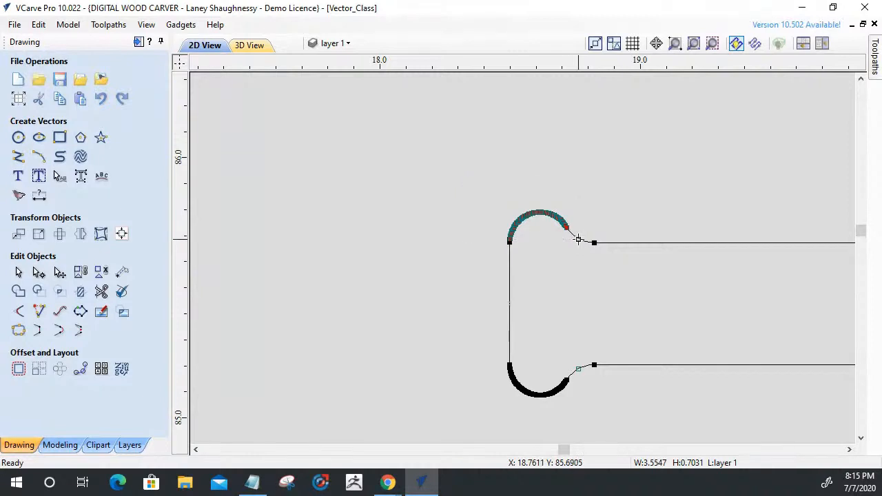
pyautogui.press('l')
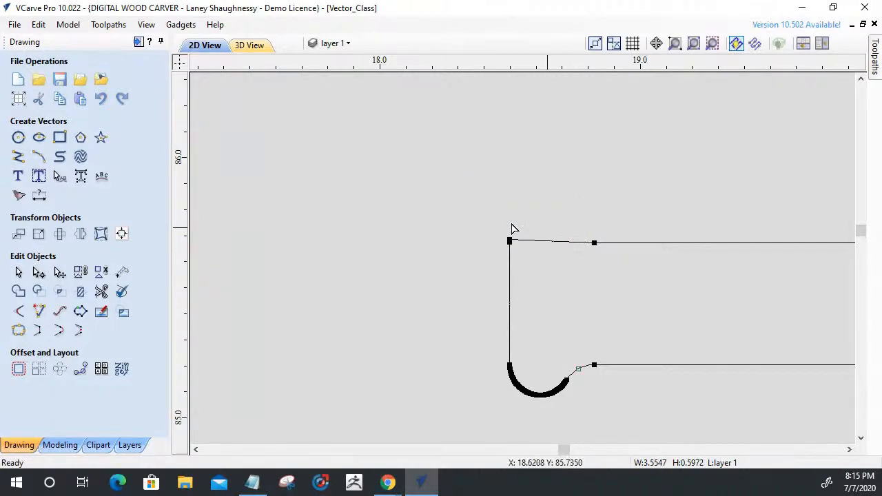
# Delete the leftover relief nodes at the slot's upper-left corner and the short top span beside it.
pyautogui.scroll(3, 505, 239)
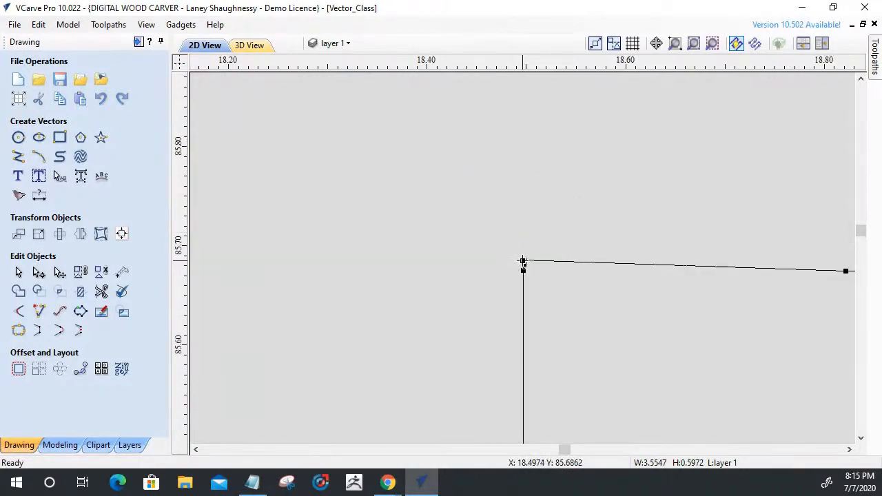
pyautogui.scroll(2, 510, 252)
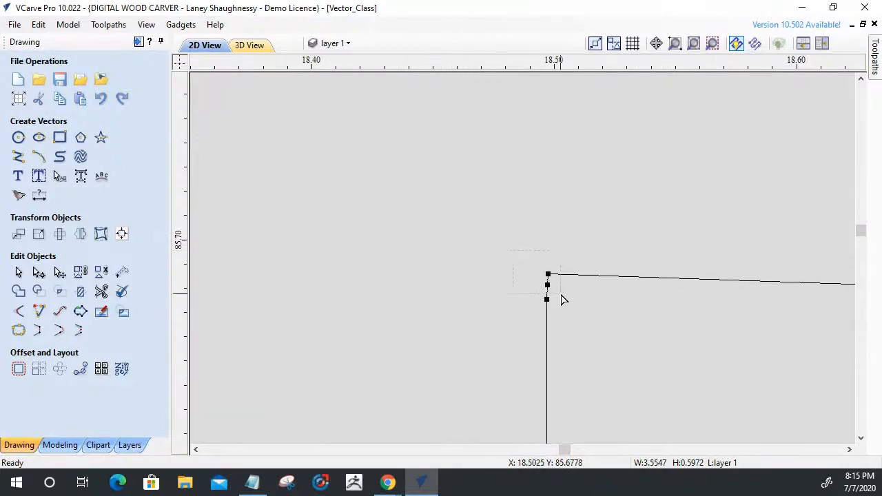
pyautogui.press('Delete')
pyautogui.scroll(-3, 480, 222)
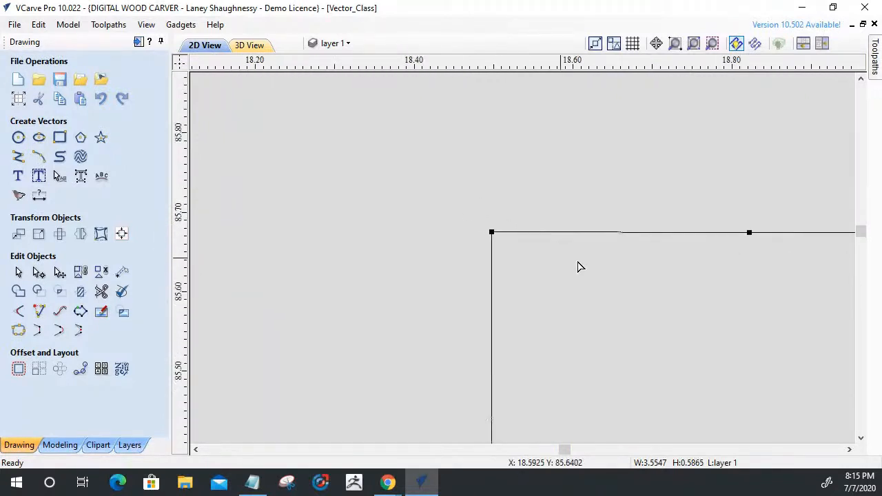
pyautogui.rightClick(566, 239)
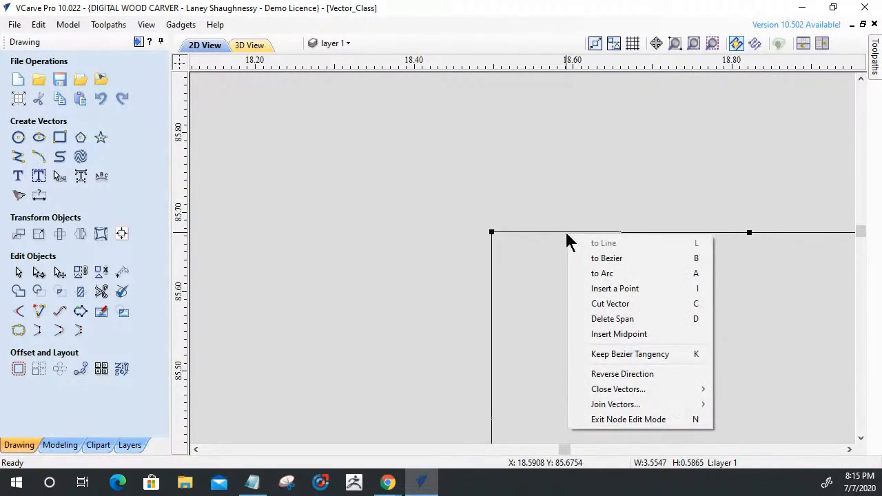
pyautogui.click(583, 319)
# Delete the arc nodes of the relief at the slot's lower-left corner.
pyautogui.scroll(-3, 571, 210)
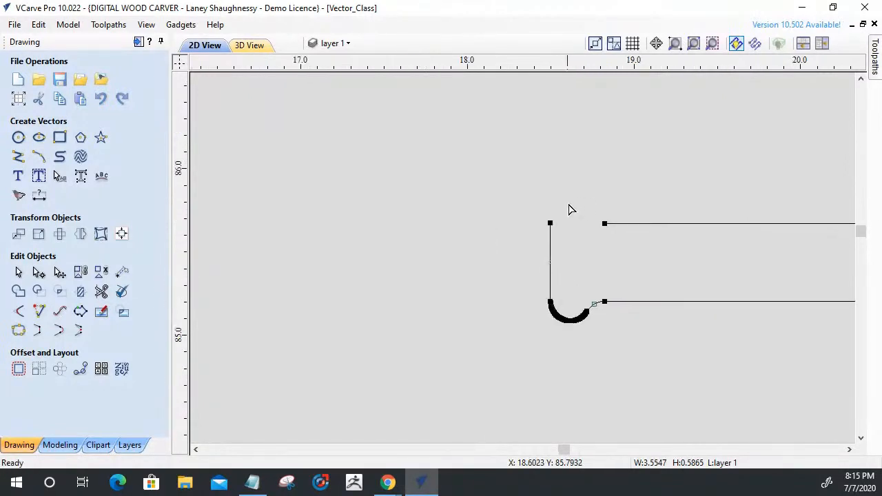
pyautogui.scroll(3, 565, 319)
pyautogui.moveTo(551, 209); pyautogui.dragTo(756, 299)
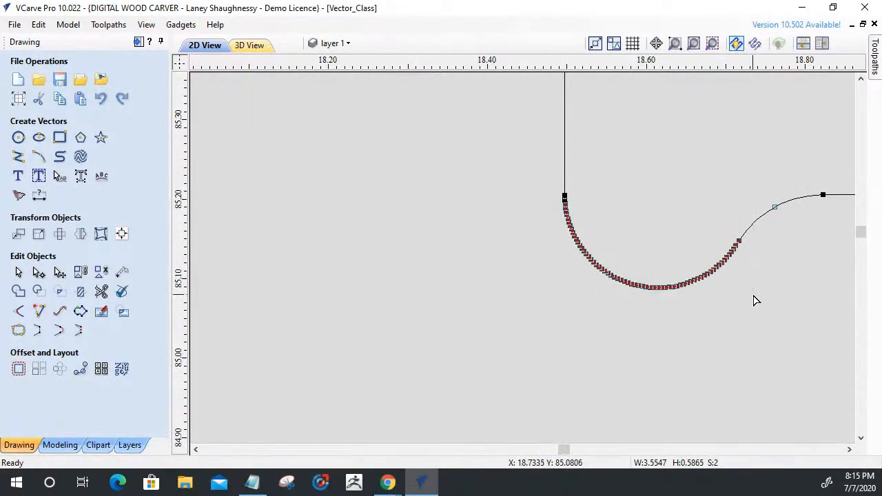
pyautogui.press('Delete')
# Delete the leftover relief node at the slot's lower-left corner and the short bottom span beside it.
pyautogui.scroll(5, 557, 195)
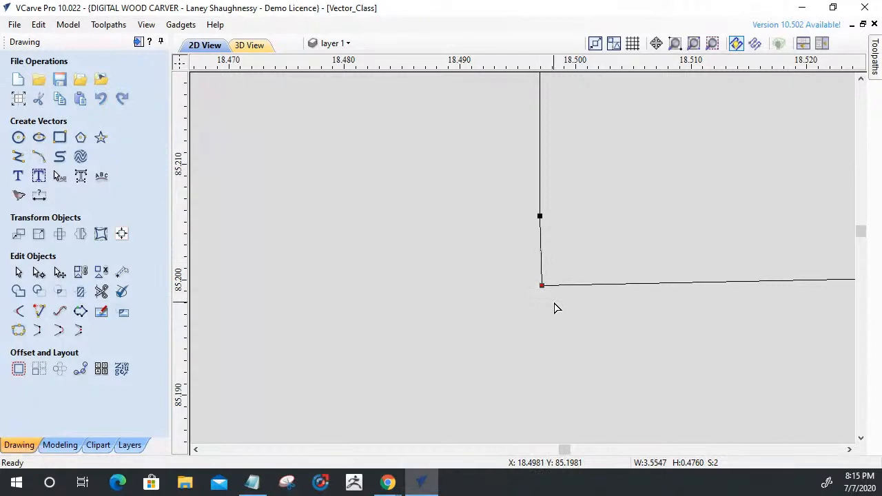
pyautogui.rightClick(543, 281)
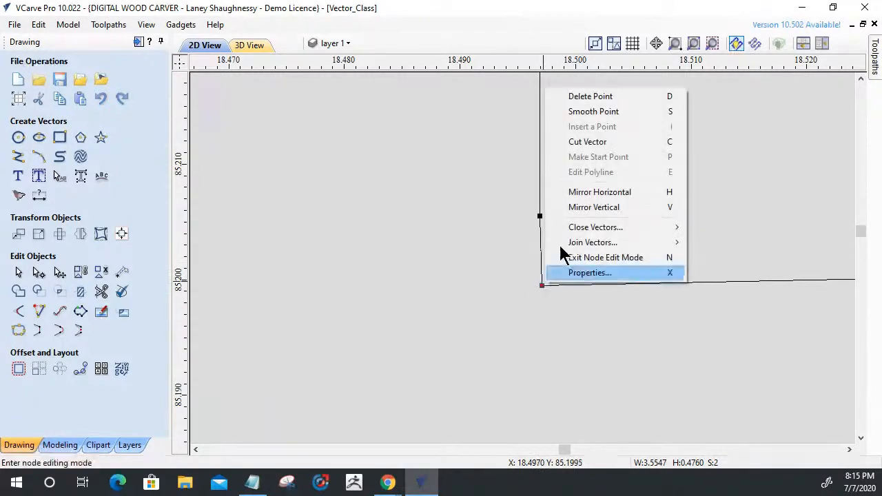
pyautogui.click(573, 97)
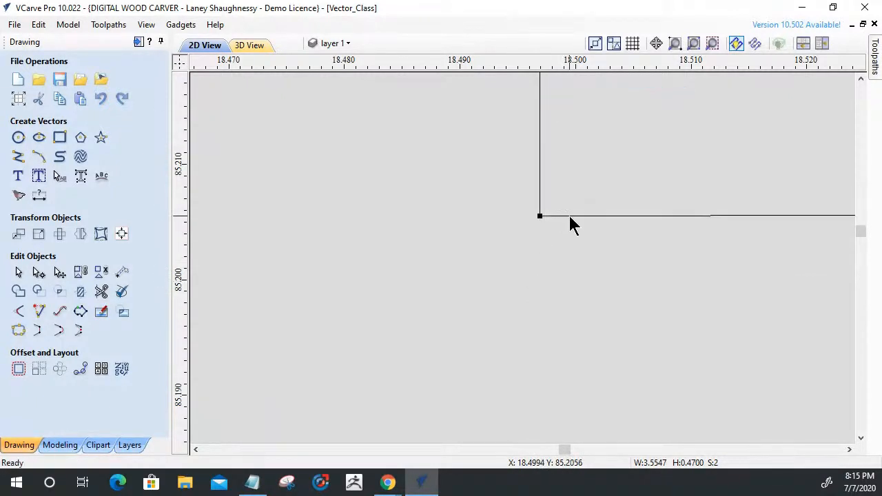
pyautogui.rightClick(568, 213)
pyautogui.click(594, 304)
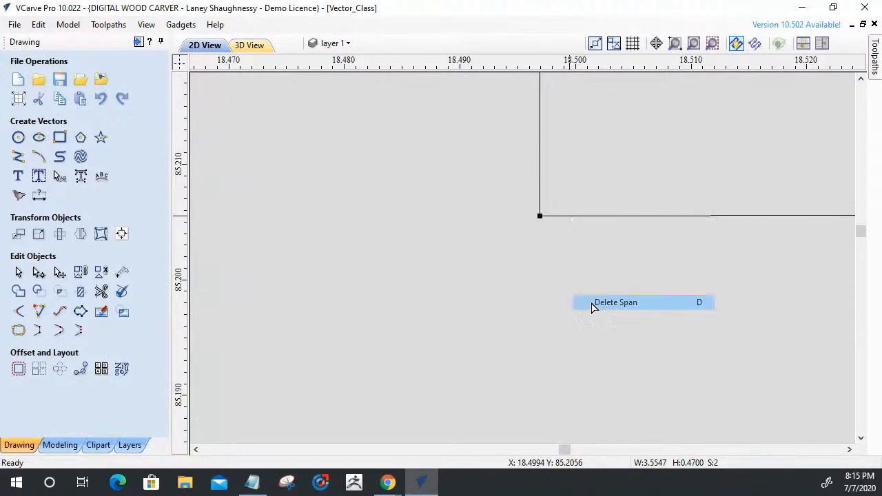
# Extend the slot's top and bottom edges to meet the left end wall.
pyautogui.scroll(-10, 551, 279)
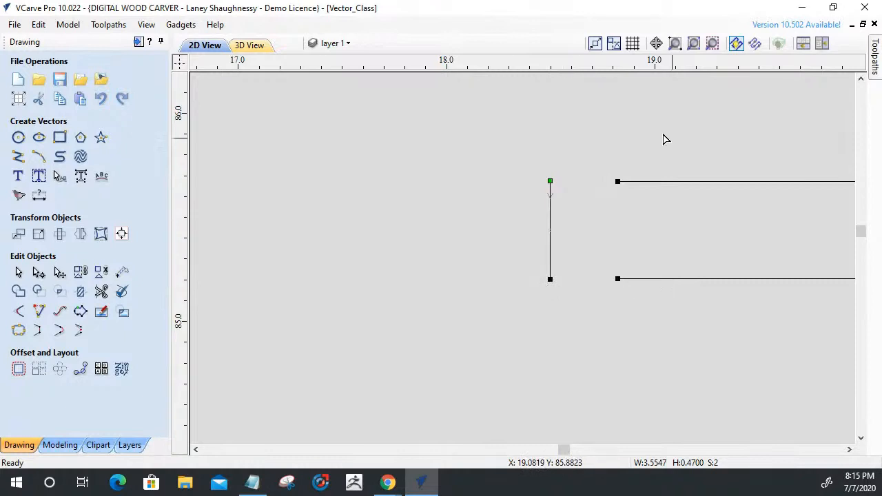
pyautogui.click(39, 313)
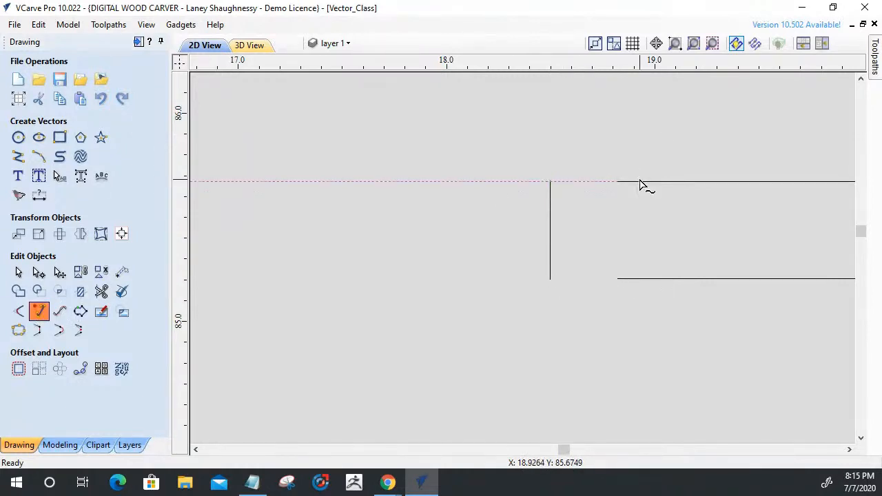
pyautogui.click(550, 184)
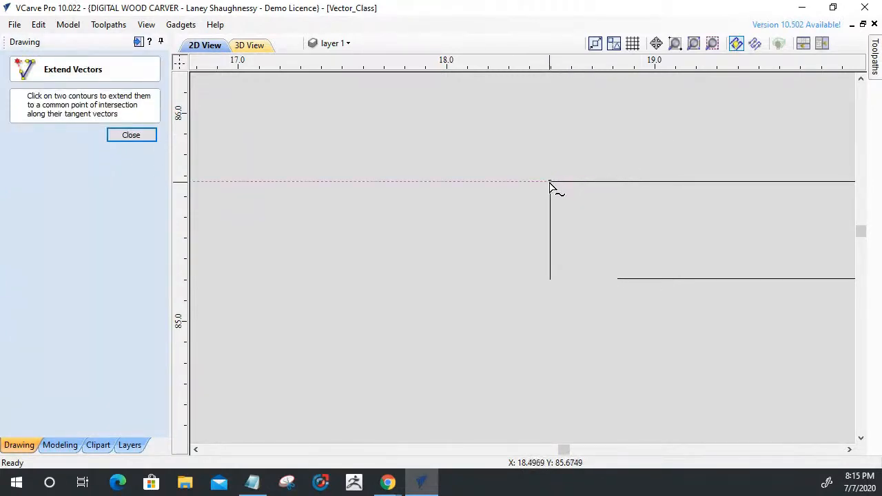
pyautogui.click(548, 269)
pyautogui.scroll(6, 548, 175)
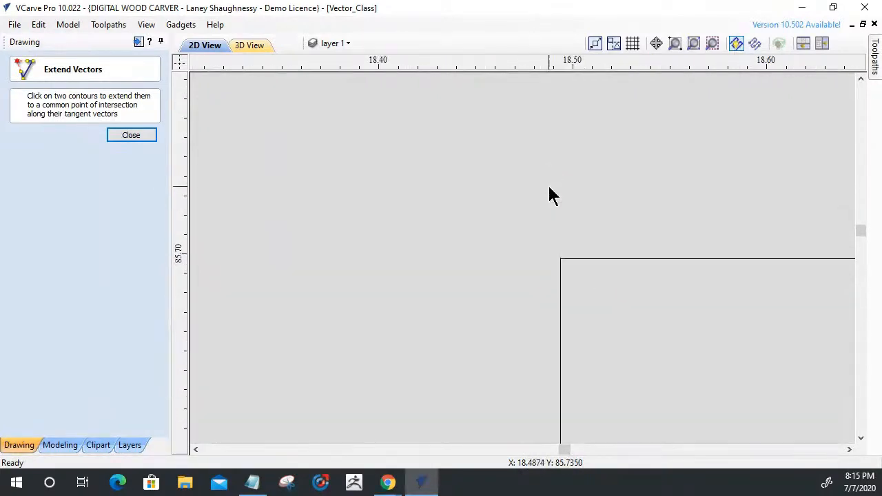
pyautogui.scroll(5, 570, 319)
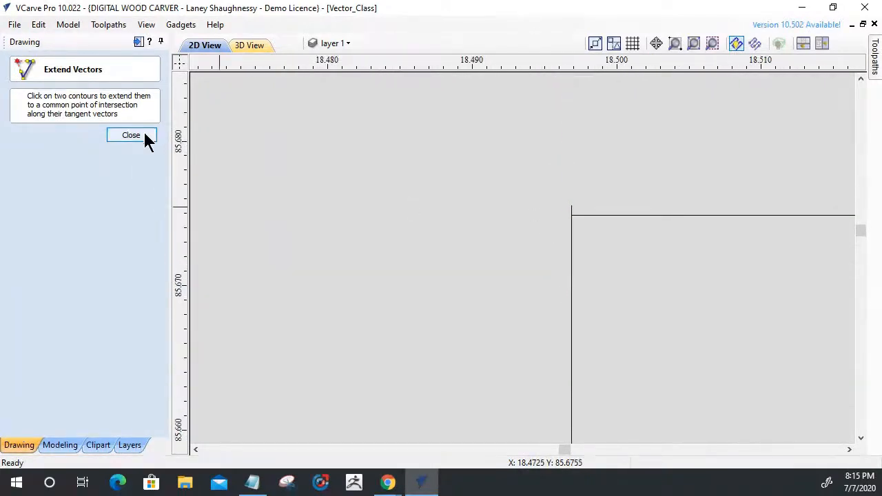
pyautogui.press('Escape')
# Trim the left end wall's overshoot above the slot's top edge, with trimmed sections rejoined automatically.
pyautogui.scroll(3, 612, 234)
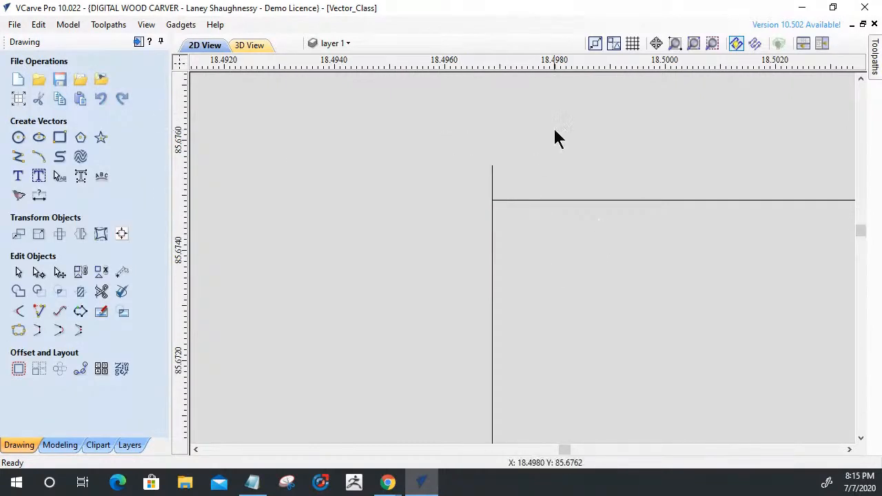
pyautogui.click(100, 291)
pyautogui.scroll(-10, 534, 156)
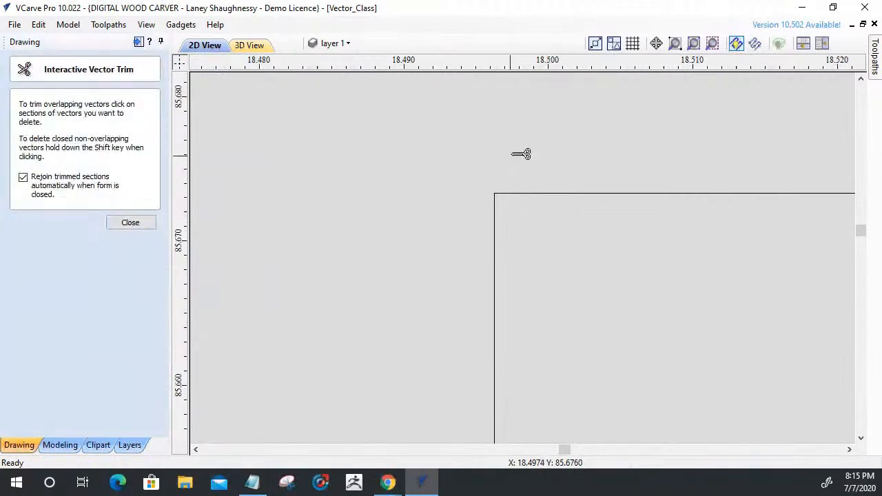
pyautogui.scroll(10, 524, 325)
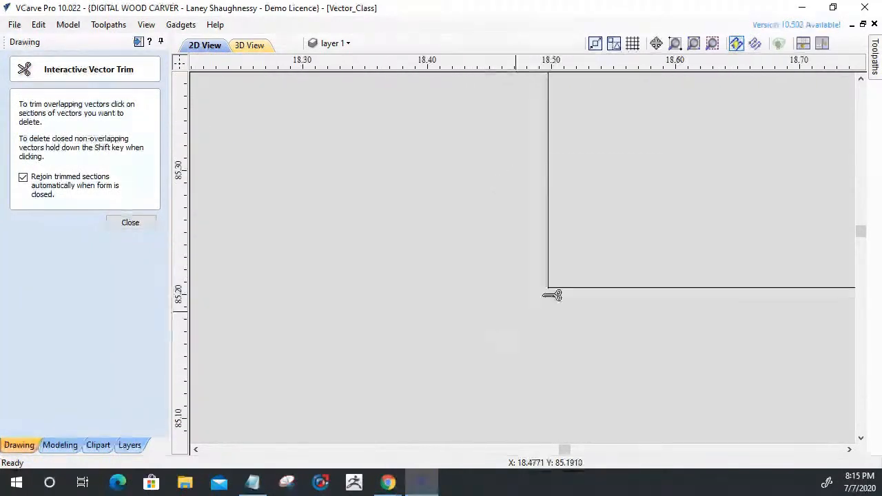
pyautogui.click(270, 320)
pyautogui.click(118, 224)
# Add dog-bone fillets with a 0.125 inch tool radius to the slot's upper-left and lower-left corners.
pyautogui.scroll(-12, 467, 200)
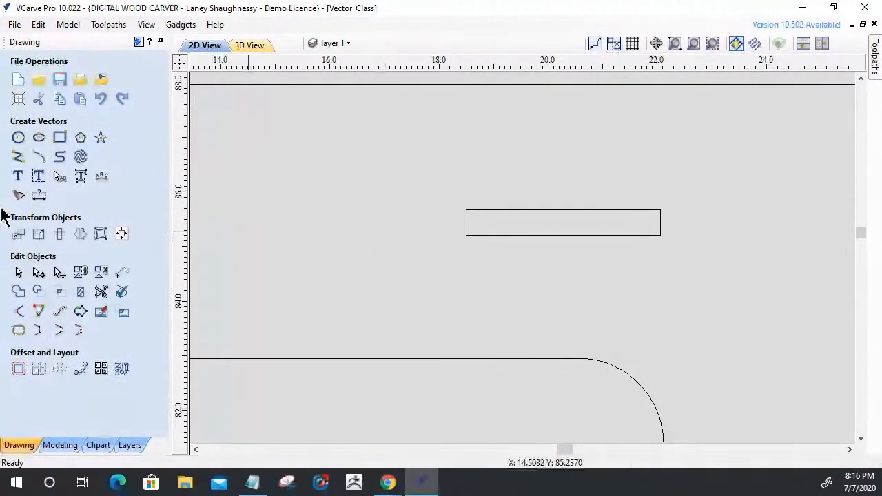
pyautogui.click(18, 312)
pyautogui.click(47, 198)
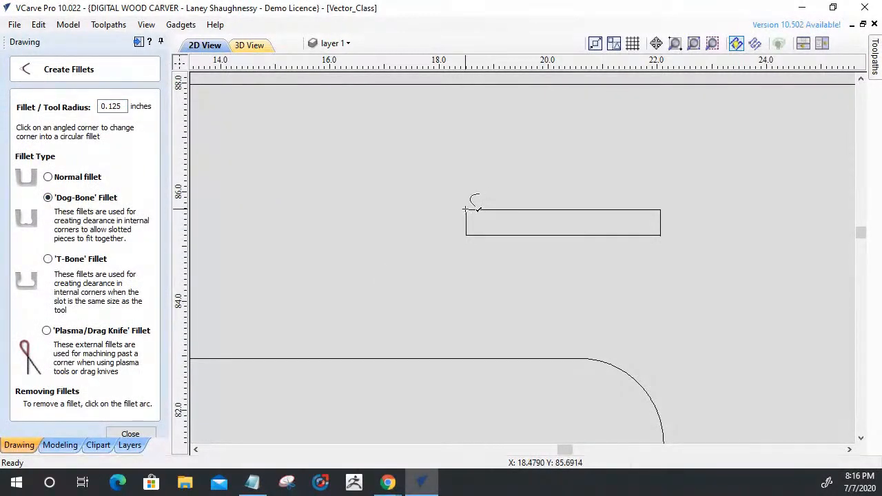
pyautogui.click(469, 234)
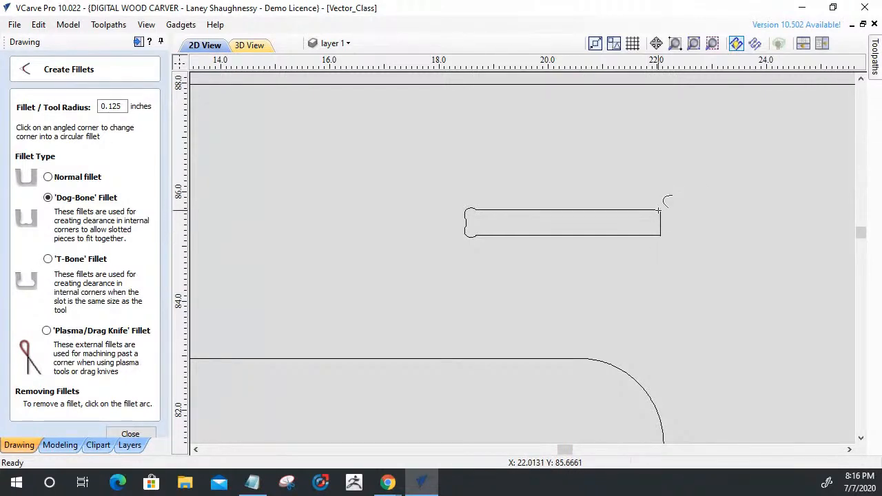
# Examine up close how the top edge meets the right end wall at the slot's upper-right corner, and leave the fillet tool.
pyautogui.scroll(5, 664, 206)
pyautogui.scroll(5, 672, 160)
pyautogui.scroll(3, 729, 338)
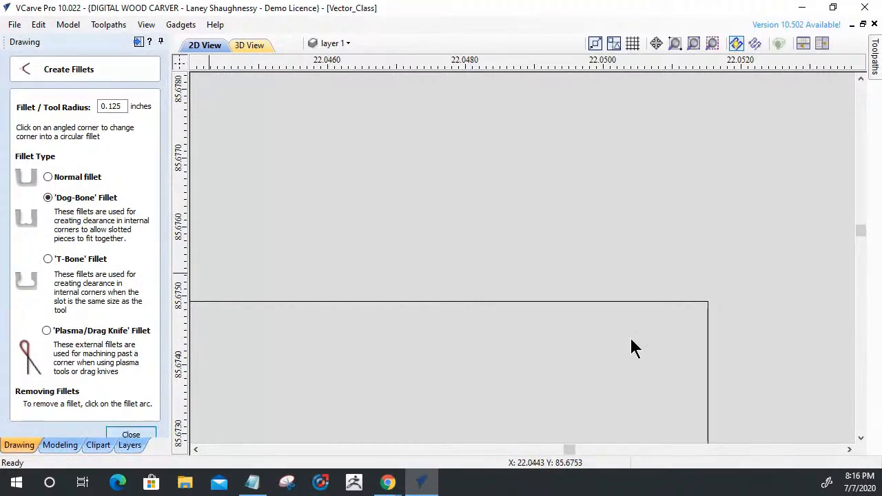
pyautogui.press('Escape')
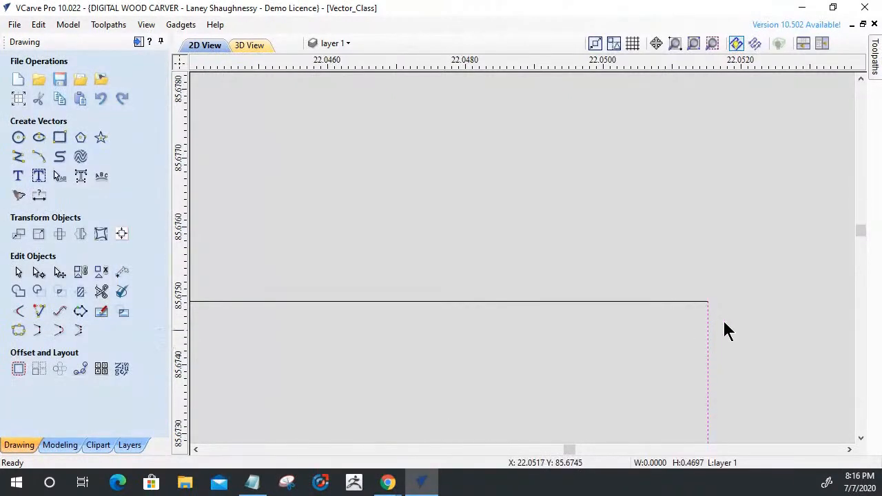
# Join the slot's open outline and its right end wall into one closed vector with a 0.001 inch tolerance.
pyautogui.scroll(-10, 682, 127)
pyautogui.scroll(-5, 667, 165)
pyautogui.scroll(-4, 667, 170)
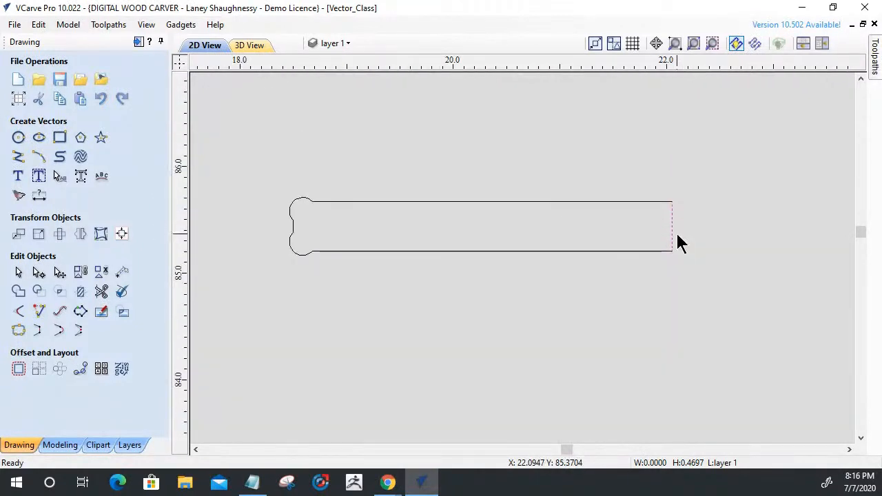
pyautogui.click(494, 201)
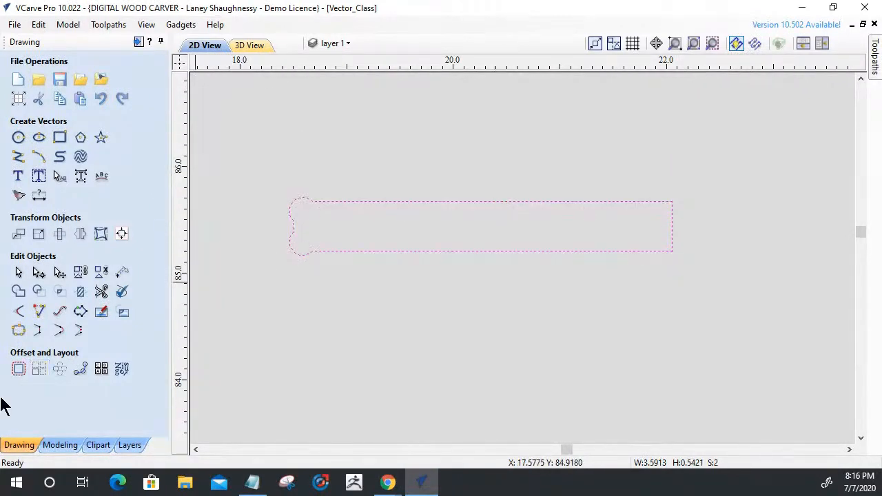
pyautogui.click(19, 332)
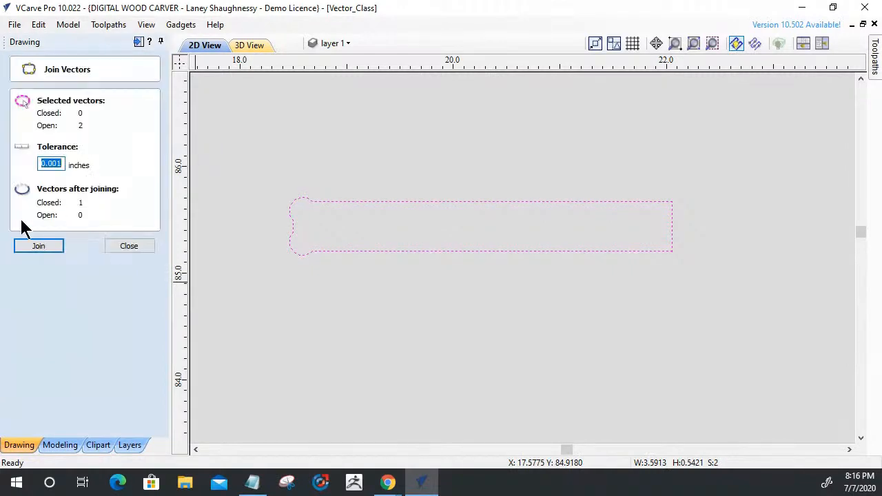
pyautogui.click(33, 249)
pyautogui.click(110, 249)
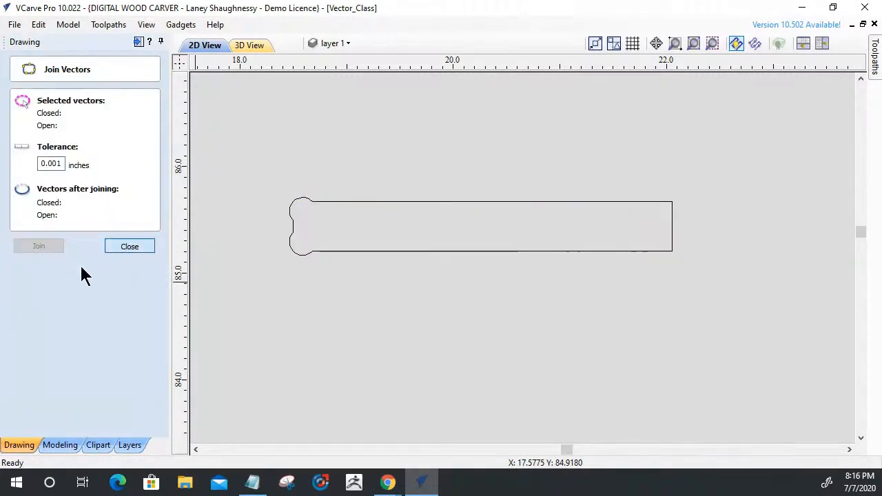
# Add dog-bone fillets with a 0.125 inch tool radius to the slot's upper-right and lower-right corners.
pyautogui.click(19, 312)
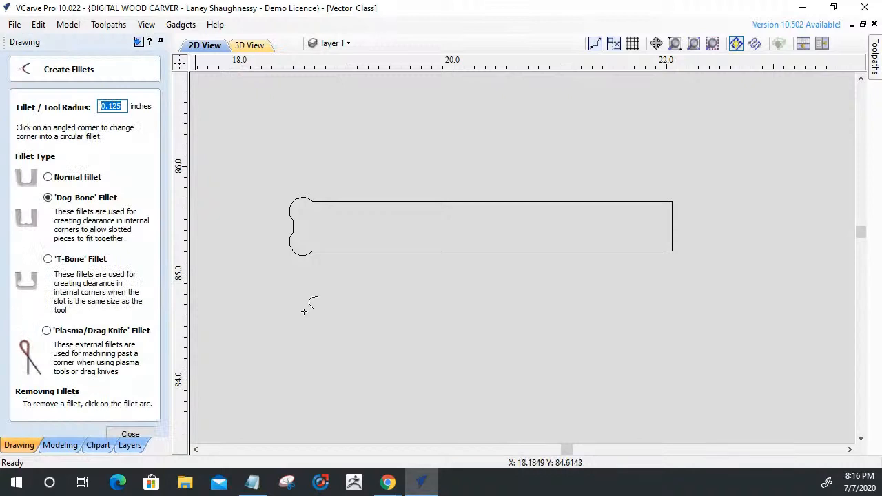
pyautogui.click(659, 218)
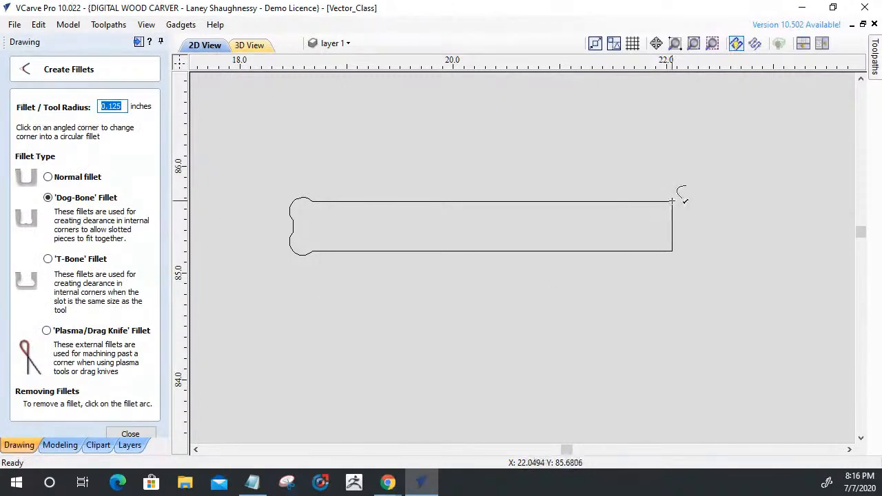
pyautogui.click(670, 203)
pyautogui.click(672, 251)
pyautogui.scroll(-1, 749, 373)
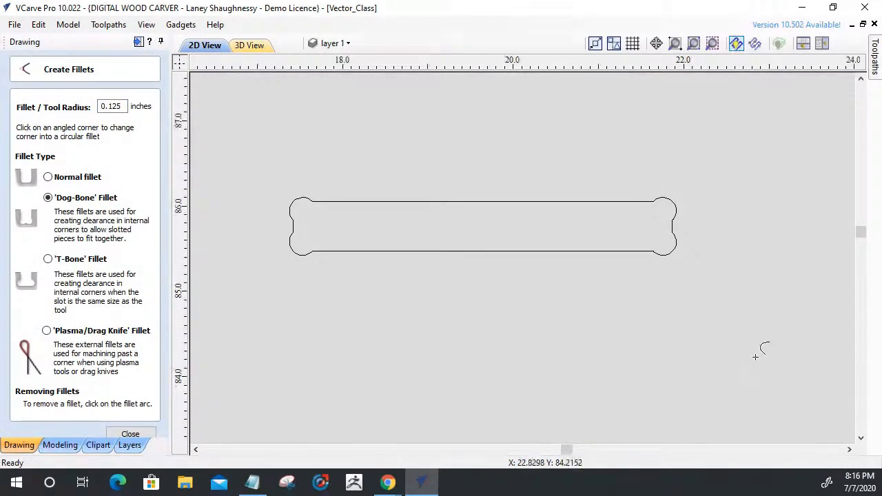
pyautogui.scroll(-2, 756, 345)
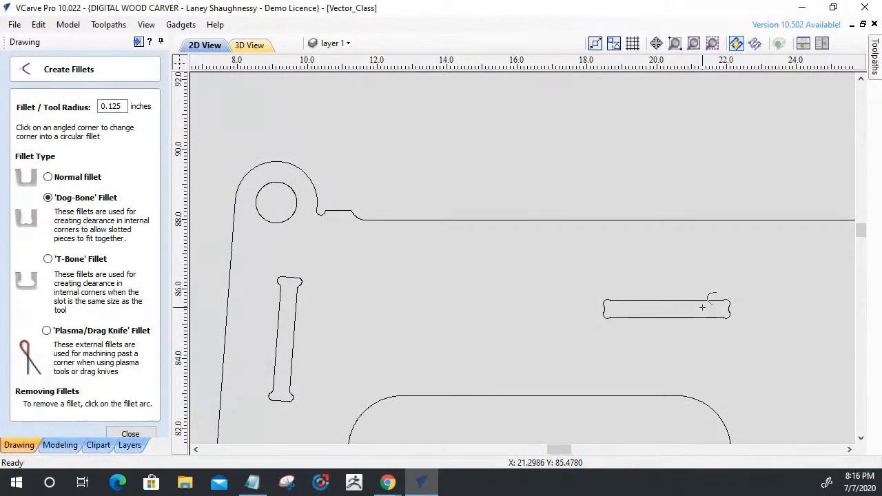
pyautogui.scroll(-4, 600, 309)
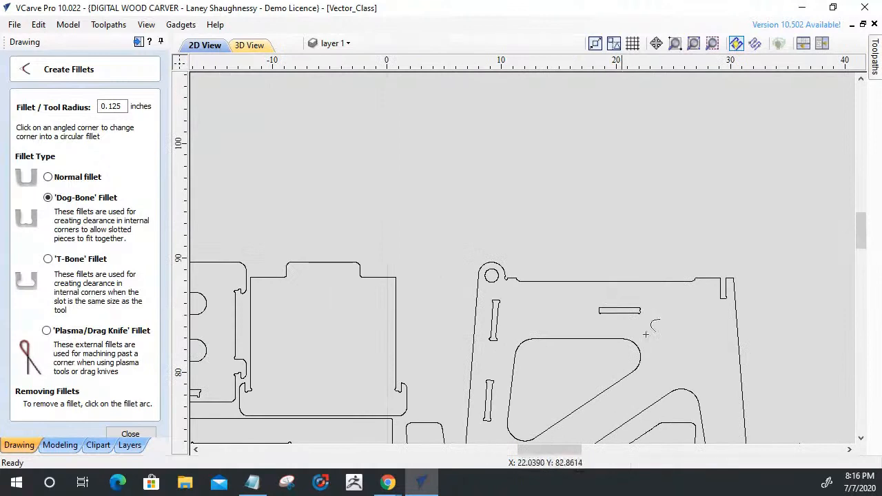
pyautogui.scroll(4, 619, 316)
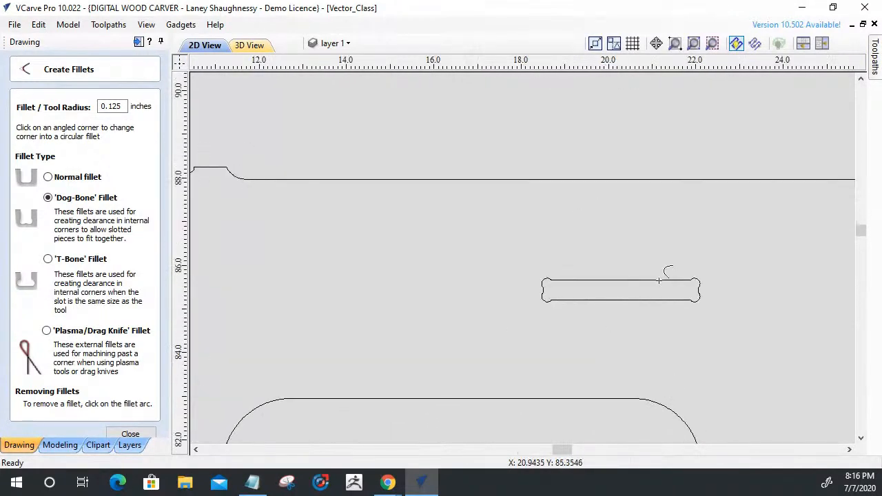
pyautogui.scroll(-6, 585, 314)
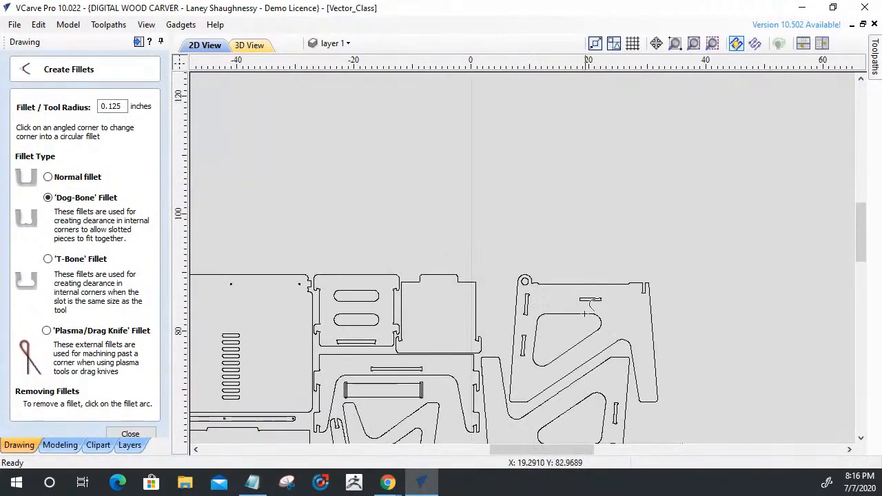
pyautogui.click(130, 434)
# Delete the rounded relief's nodes at the upper-left corner of the tilted slot below the round hole, leaving a single corner point.
pyautogui.scroll(4, 528, 316)
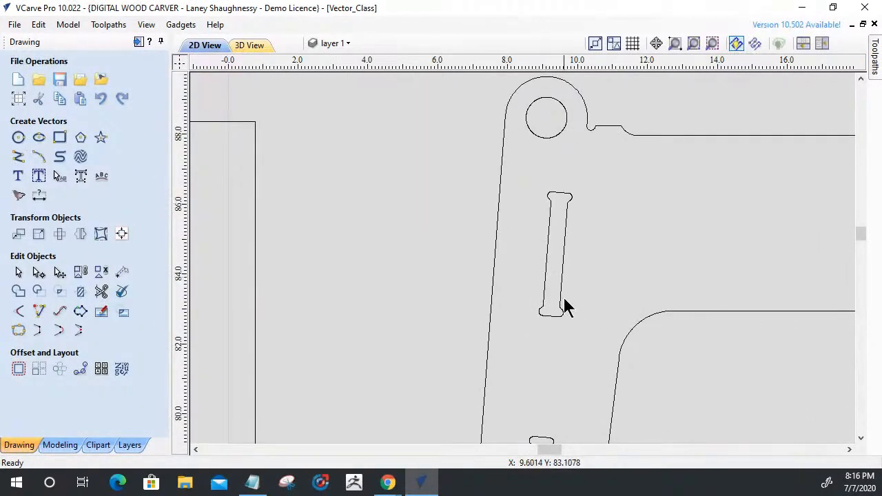
pyautogui.scroll(4, 538, 289)
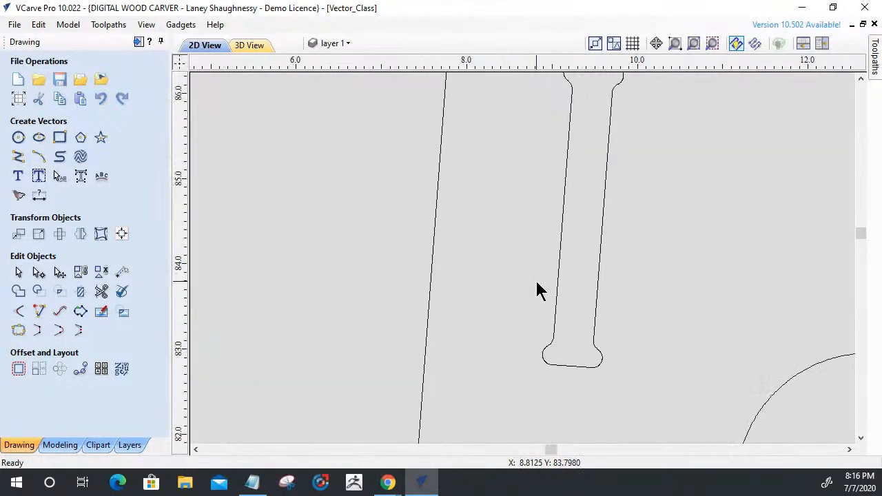
pyautogui.scroll(-2, 538, 289)
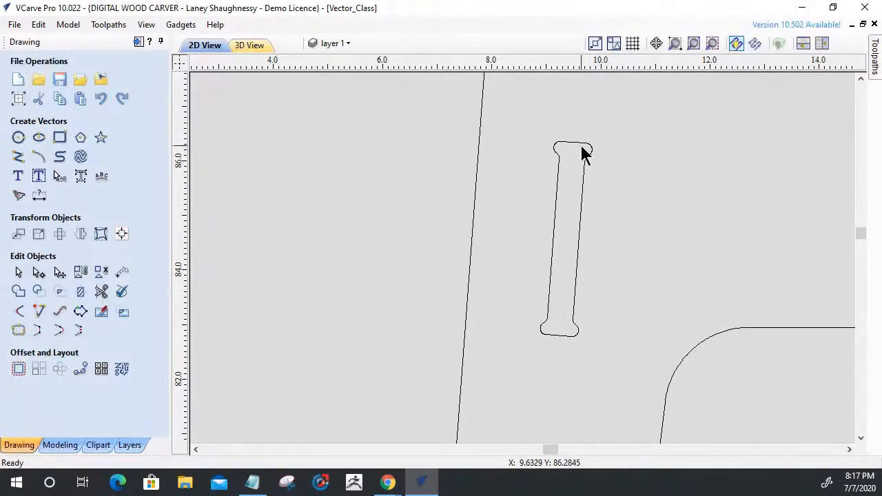
pyautogui.scroll(3, 573, 148)
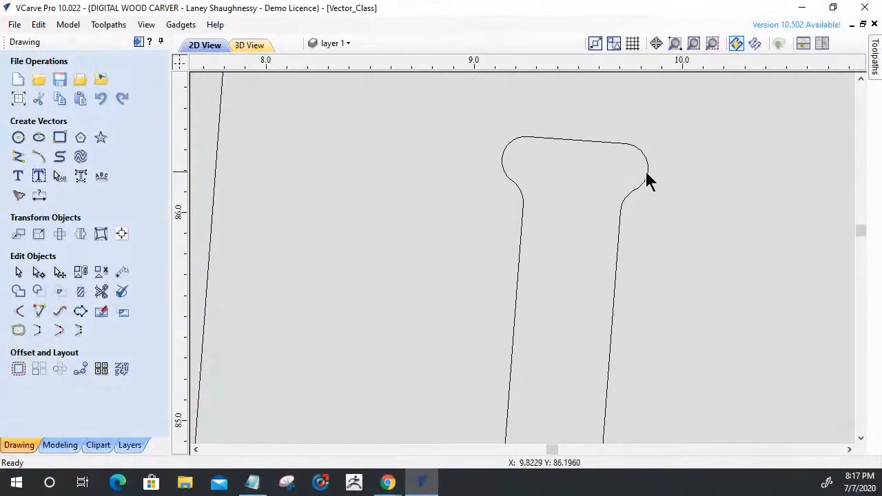
pyautogui.click(502, 168)
pyautogui.moveTo(476, 107); pyautogui.dragTo(523, 188)
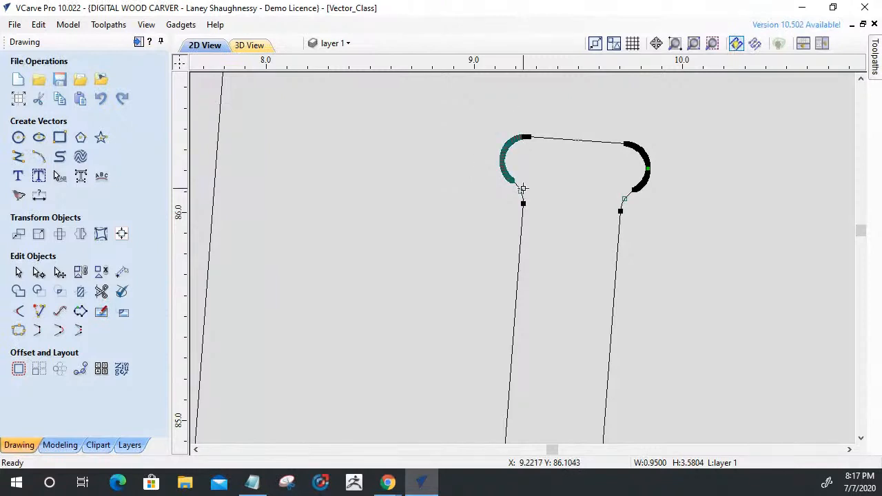
pyautogui.press('Delete')
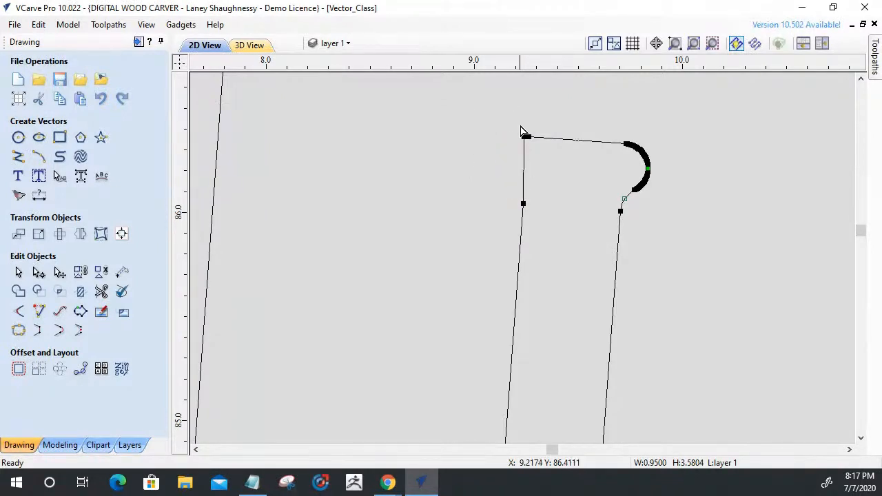
pyautogui.scroll(3, 522, 132)
pyautogui.click(545, 161)
pyautogui.scroll(-3, 443, 161)
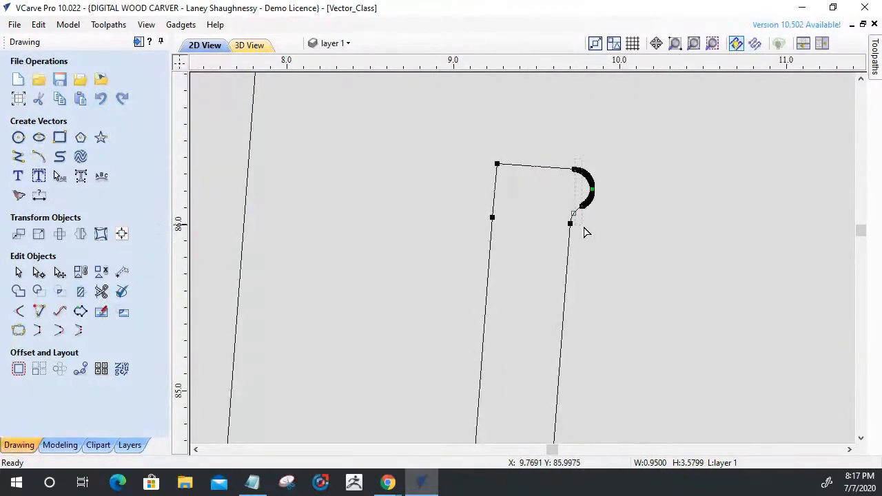
# Delete the rounded relief's nodes at the tilted slot's upper-right corner, leaving a single corner point.
pyautogui.moveTo(610, 237); pyautogui.dragTo(609, 236)
pyautogui.press('Delete')
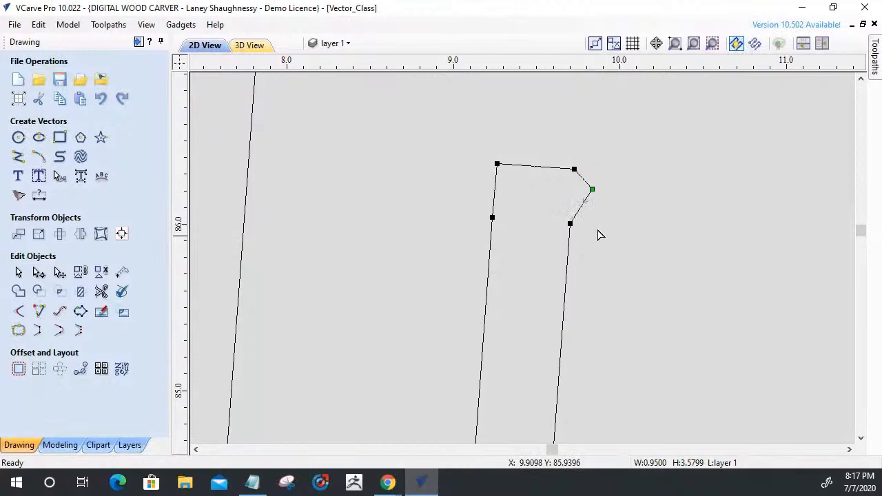
pyautogui.rightClick(592, 193)
pyautogui.click(622, 204)
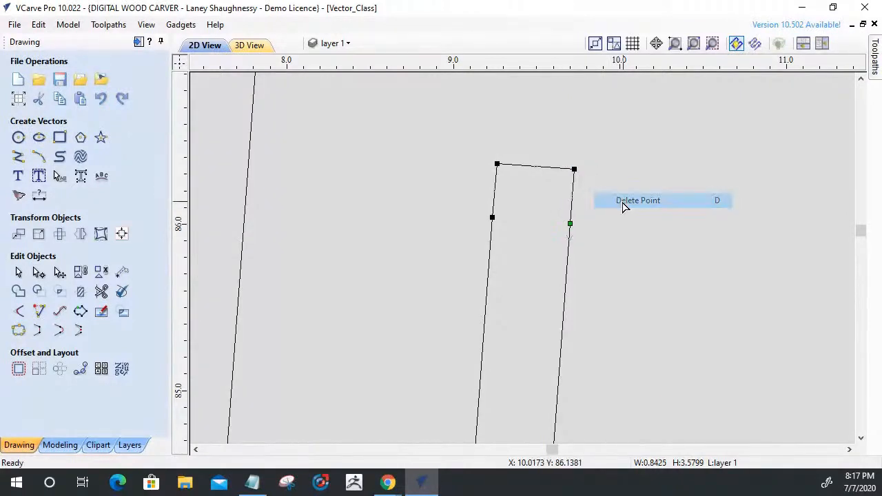
pyautogui.scroll(5, 579, 180)
pyautogui.scroll(1, 586, 176)
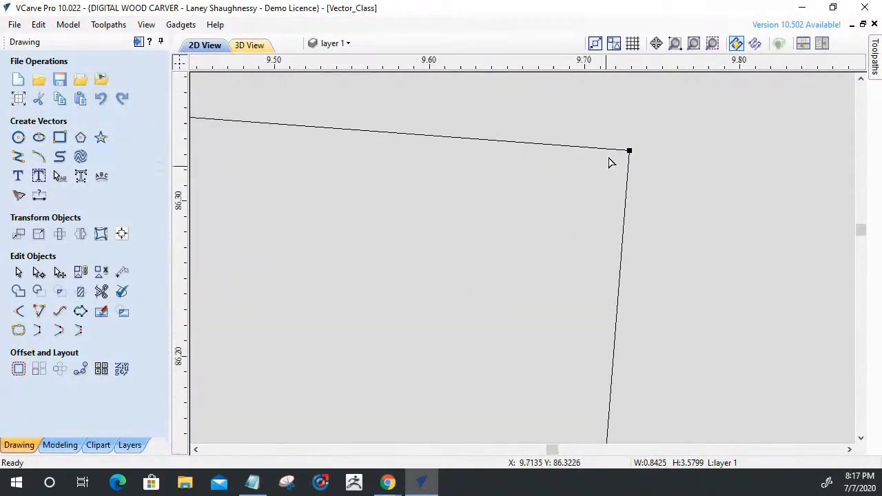
# Delete the short spans joining the tilted slot's top edge to its right and left sides.
pyautogui.scroll(-2, 610, 163)
pyautogui.rightClick(609, 237)
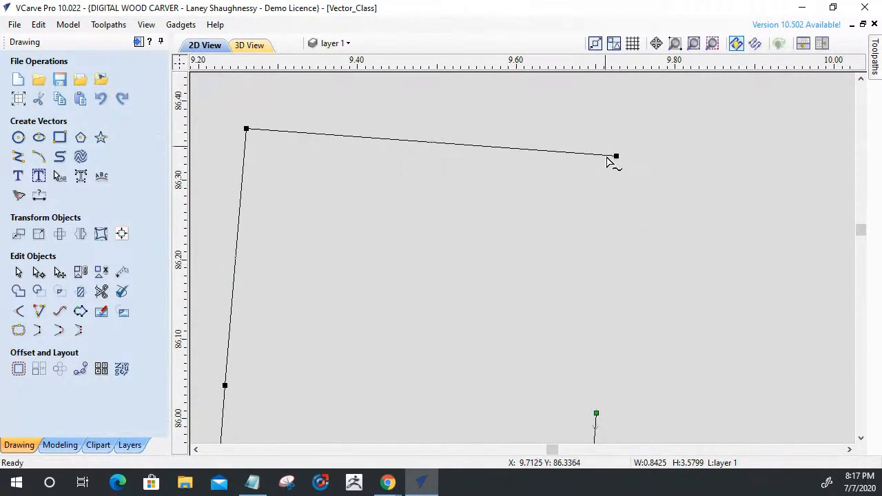
pyautogui.rightClick(241, 204)
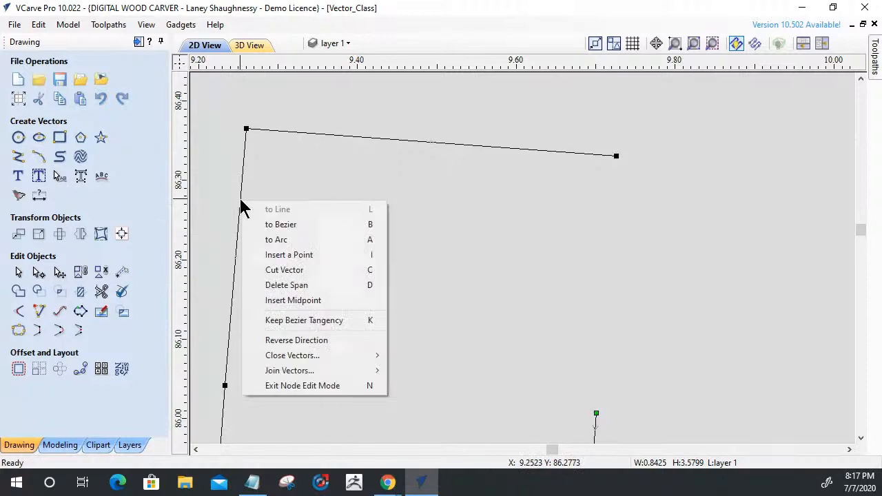
pyautogui.click(265, 285)
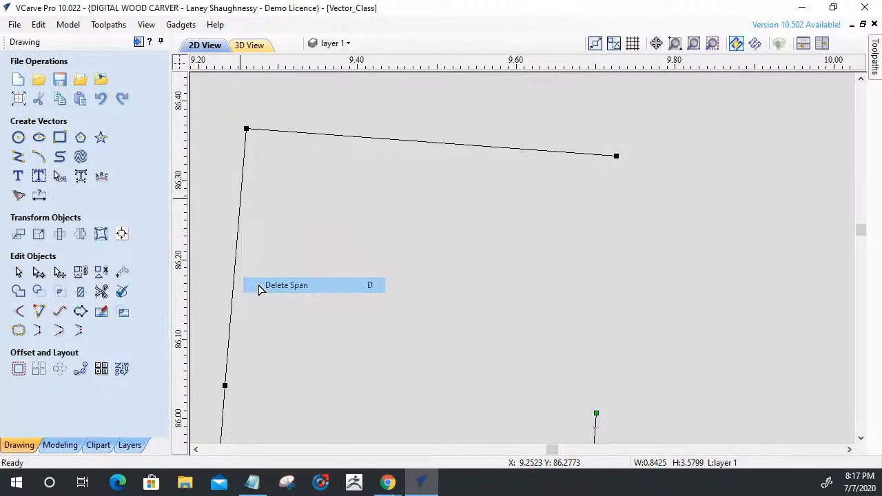
pyautogui.scroll(-2, 338, 289)
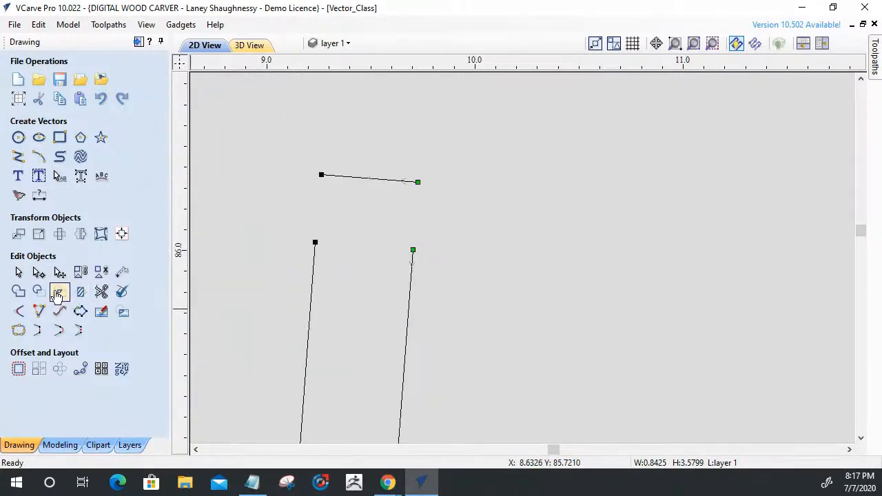
# Extend the tilted slot's left and right sides to meet its top edge at sharp corners.
pyautogui.click(38, 311)
pyautogui.click(314, 263)
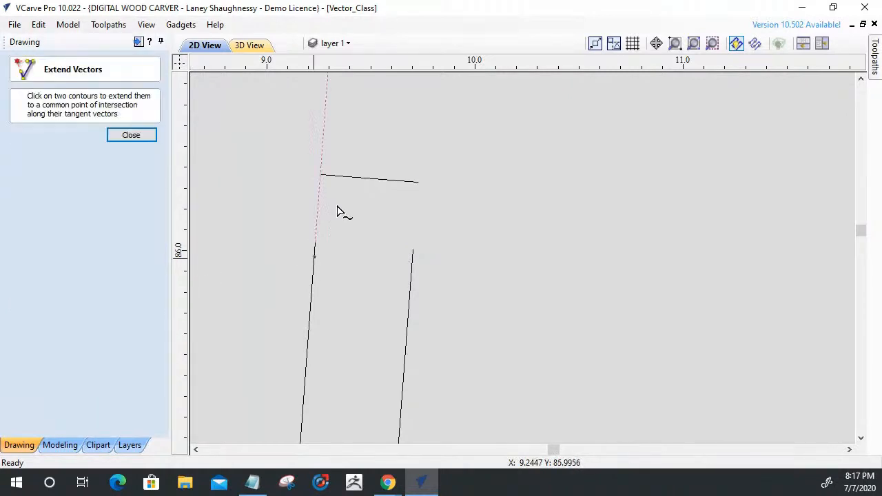
pyautogui.click(338, 183)
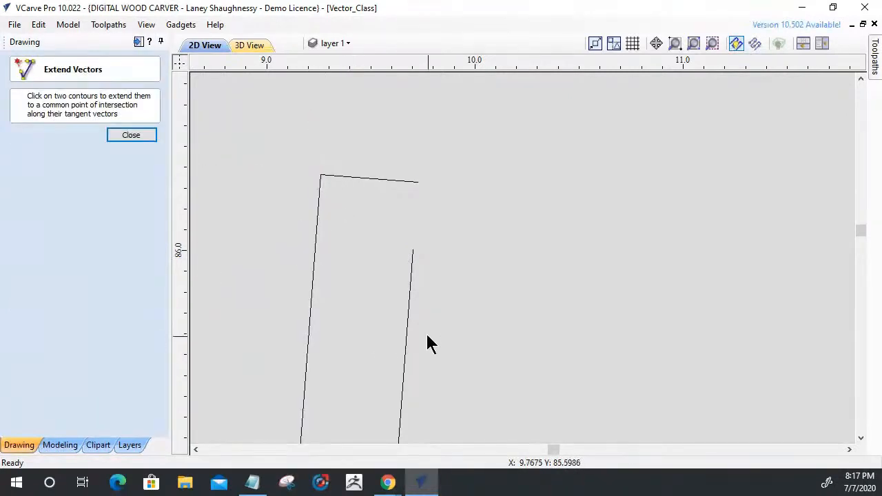
pyautogui.click(405, 332)
pyautogui.click(420, 188)
pyautogui.scroll(-3, 311, 222)
pyautogui.scroll(5, 264, 230)
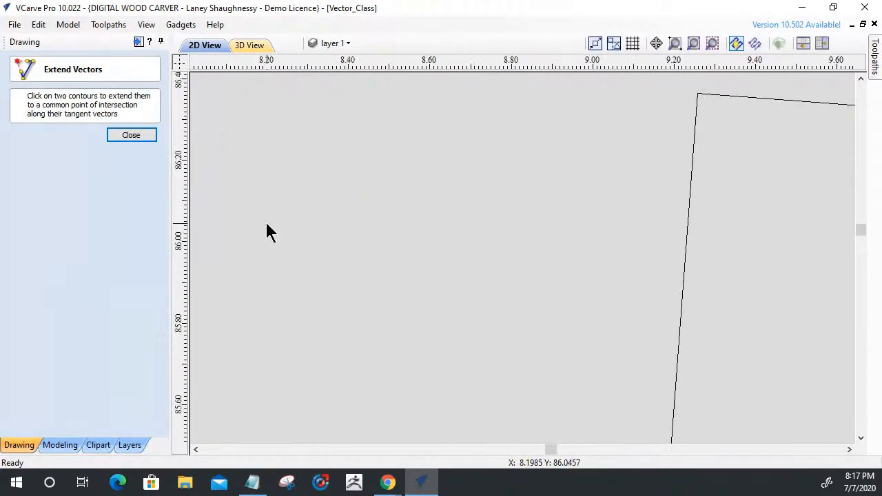
# Delete the rounded relief's nodes at the tilted slot's lower-left corner, leaving a single corner point.
pyautogui.scroll(-3, 268, 224)
pyautogui.scroll(-3, 359, 329)
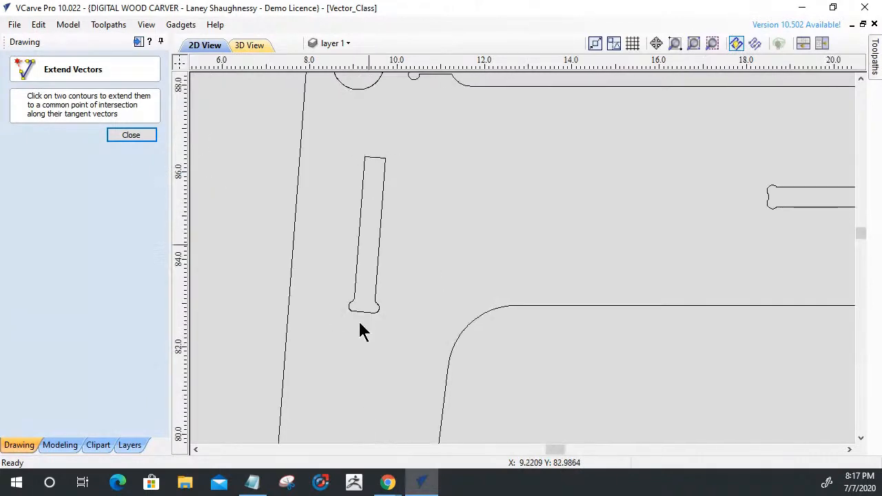
pyautogui.scroll(1, 331, 329)
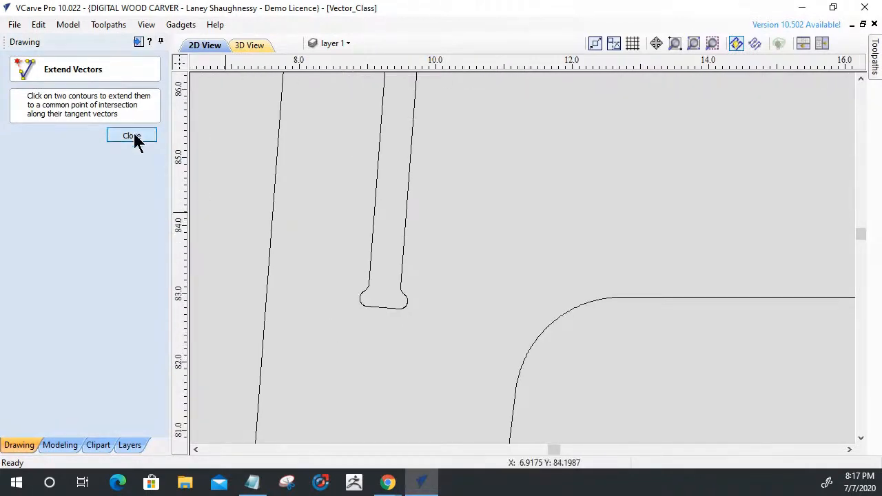
pyautogui.press('Escape')
pyautogui.scroll(3, 361, 315)
pyautogui.click(402, 279)
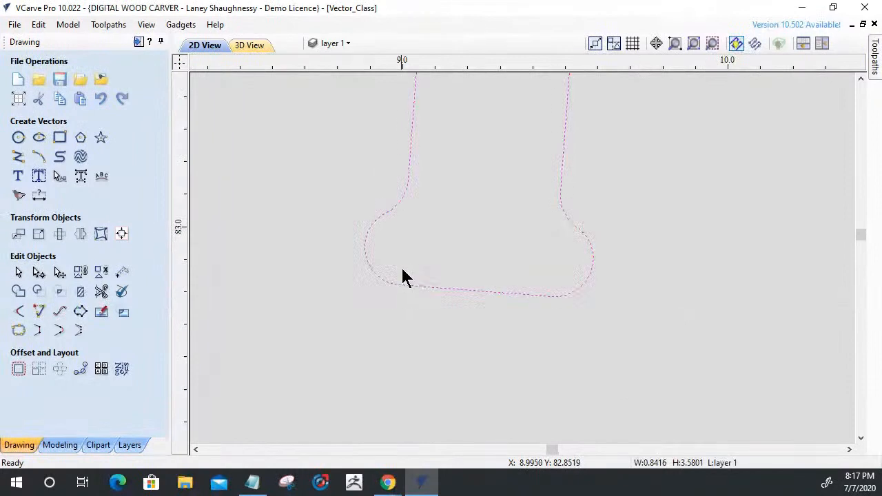
pyautogui.click(39, 272)
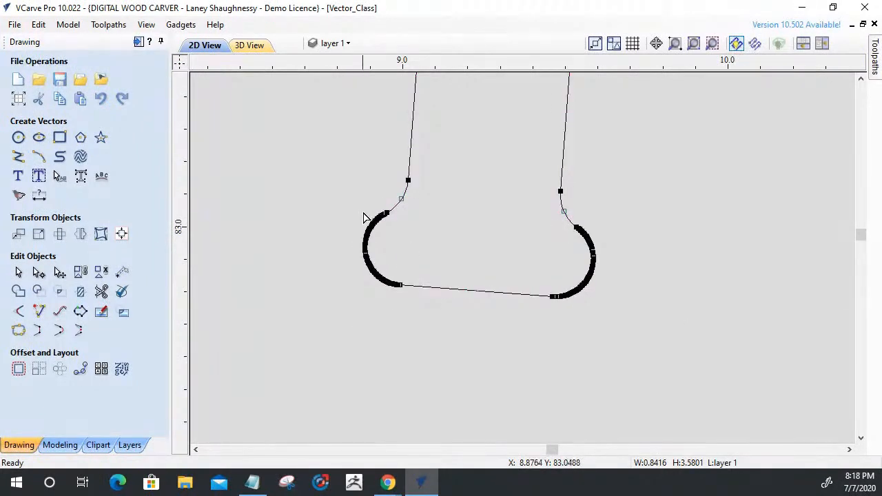
pyautogui.scroll(2, 363, 218)
pyautogui.moveTo(472, 424); pyautogui.dragTo(452, 433)
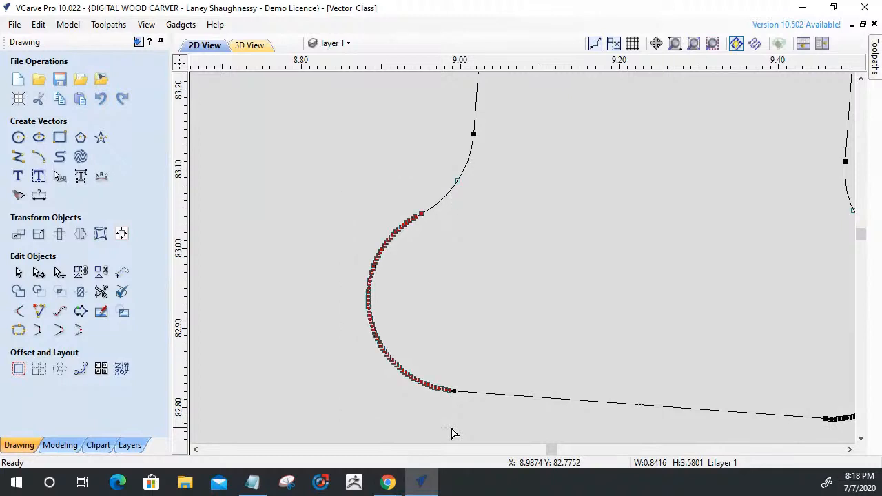
pyautogui.press('Delete')
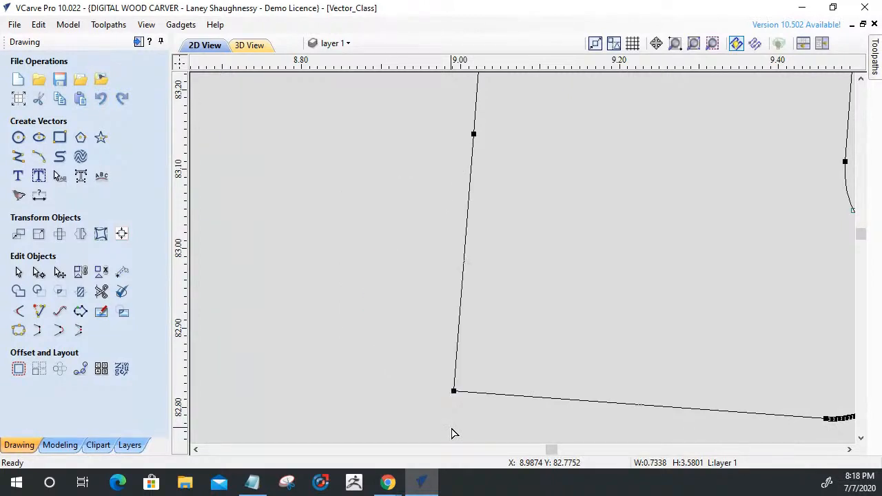
pyautogui.scroll(-5, 313, 303)
pyautogui.scroll(4, 508, 300)
pyautogui.scroll(-3, 503, 235)
pyautogui.scroll(3, 489, 290)
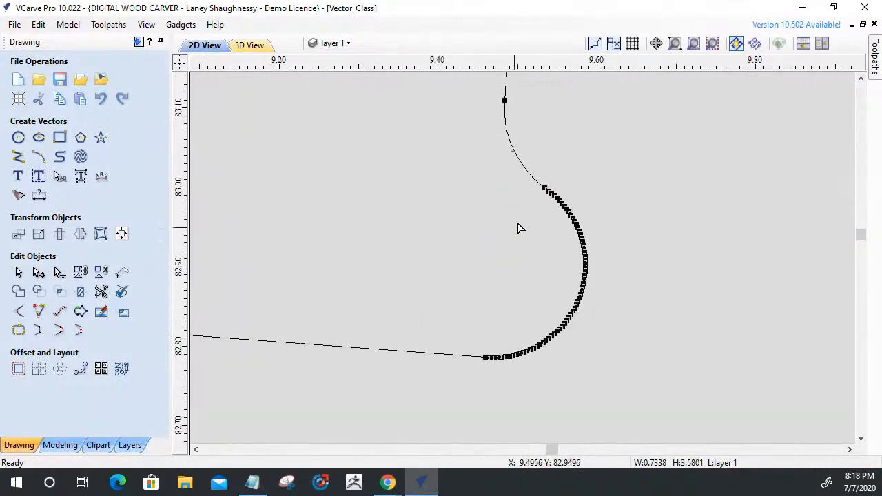
# Delete the rounded relief's nodes at the tilted slot's lower-right corner, leaving a single corner point.
pyautogui.moveTo(526, 373); pyautogui.dragTo(618, 408)
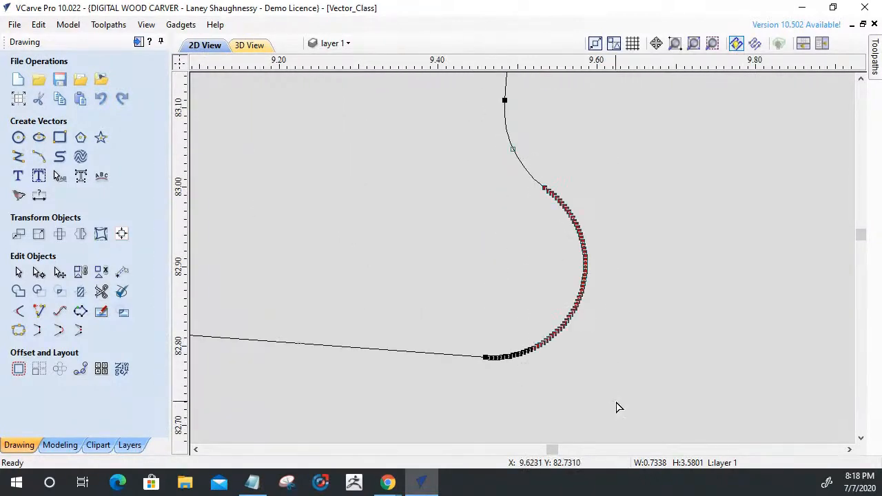
pyautogui.press('Delete')
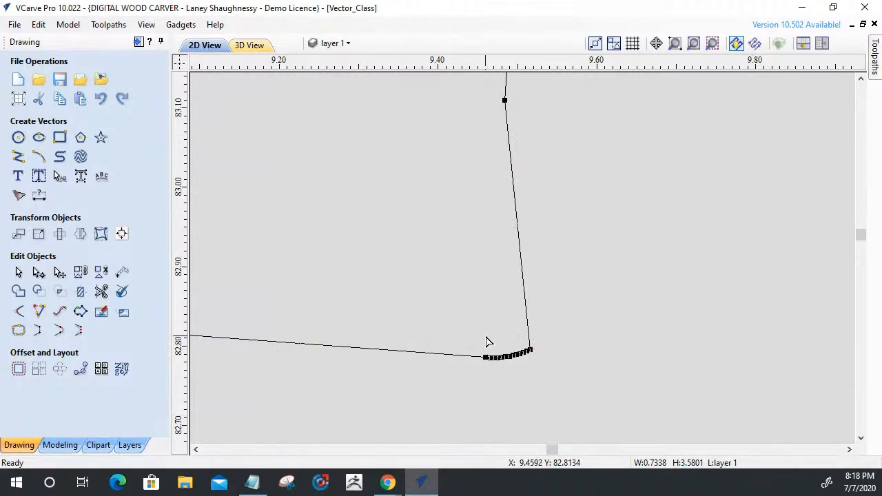
pyautogui.moveTo(563, 388); pyautogui.dragTo(562, 388)
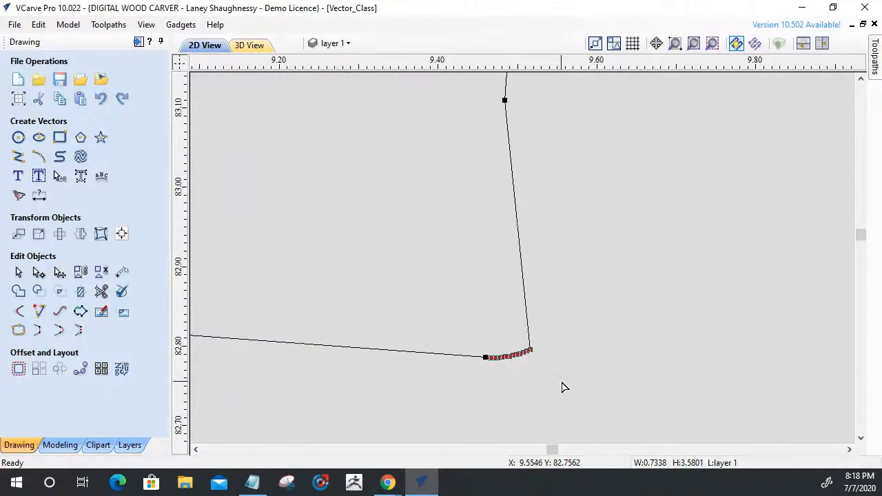
pyautogui.press('Delete')
# Delete the short spans joining the tilted slot's bottom edge to its left and right sides.
pyautogui.scroll(-5, 561, 384)
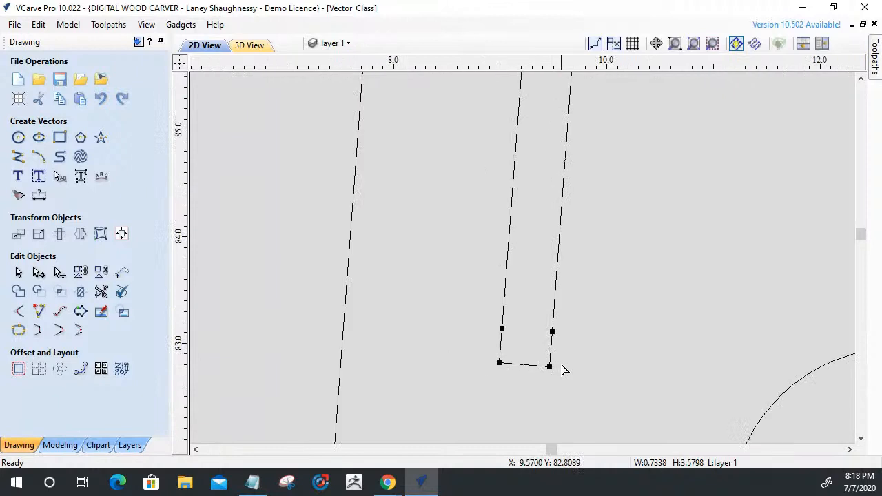
pyautogui.scroll(3, 504, 348)
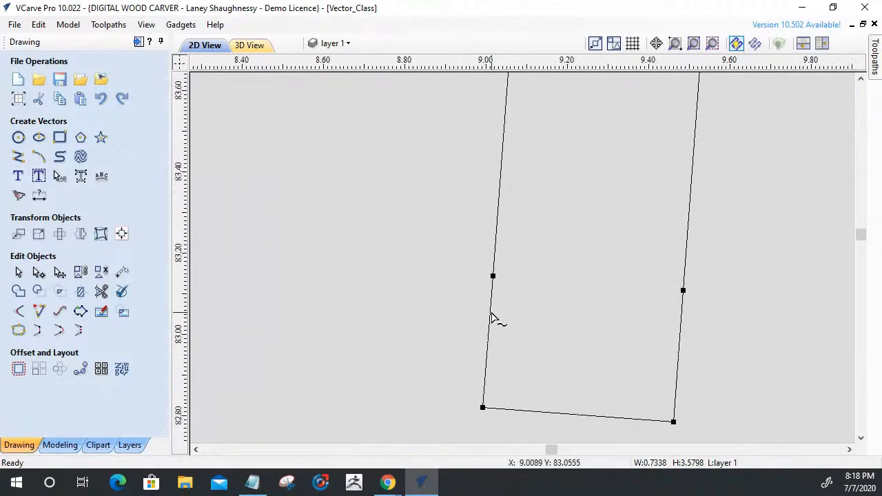
pyautogui.rightClick(491, 319)
pyautogui.click(518, 202)
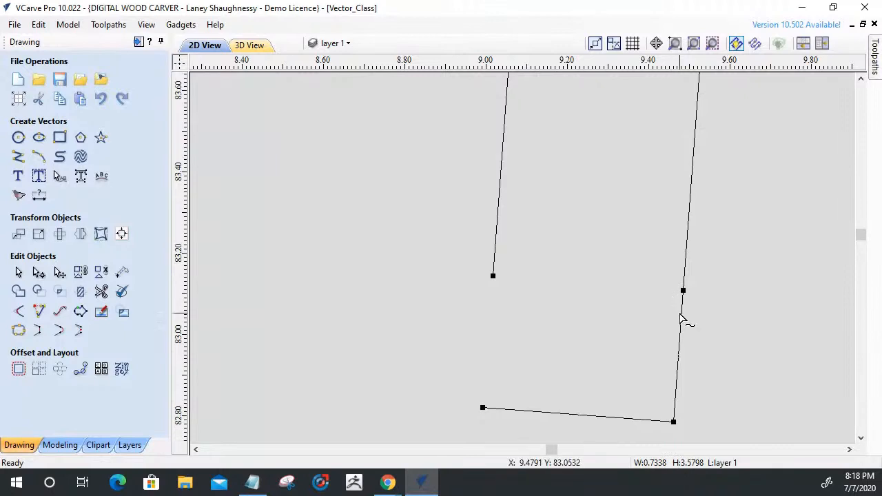
pyautogui.rightClick(681, 318)
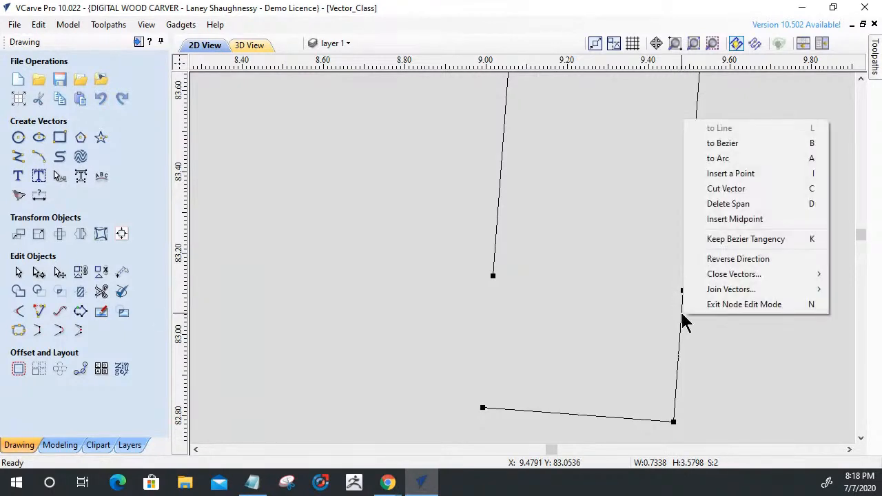
pyautogui.click(709, 203)
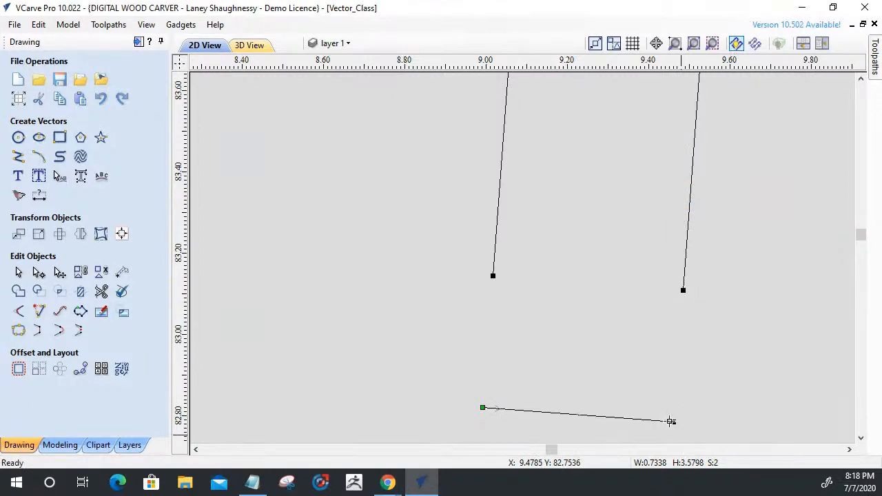
pyautogui.click(686, 347)
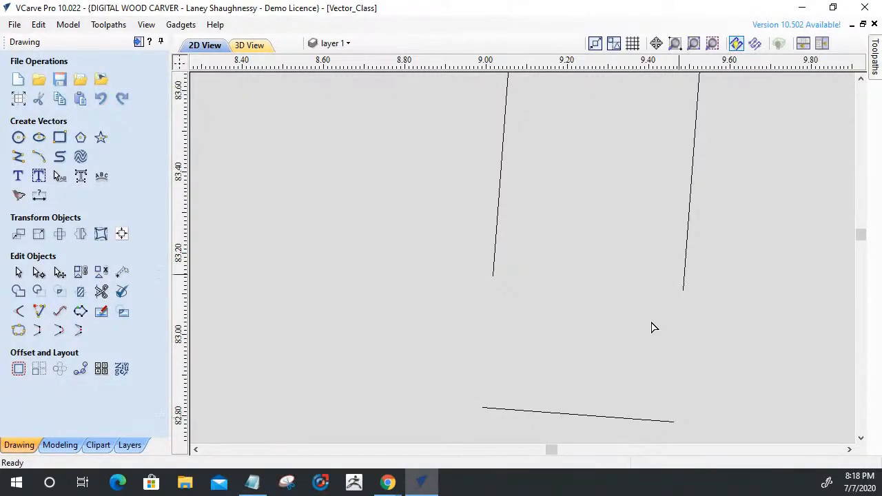
# Extend the tilted slot's left and right sides to meet its bottom edge at sharp corners.
pyautogui.click(39, 312)
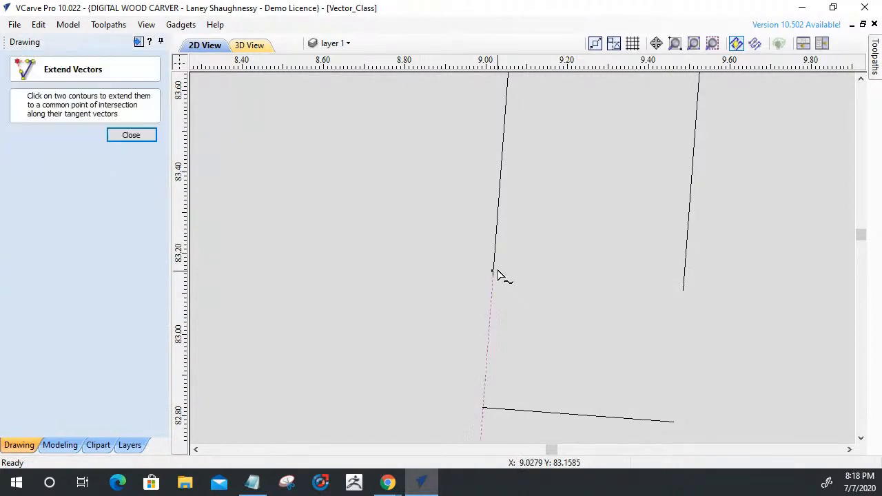
pyautogui.click(488, 411)
pyautogui.click(684, 273)
pyautogui.click(660, 418)
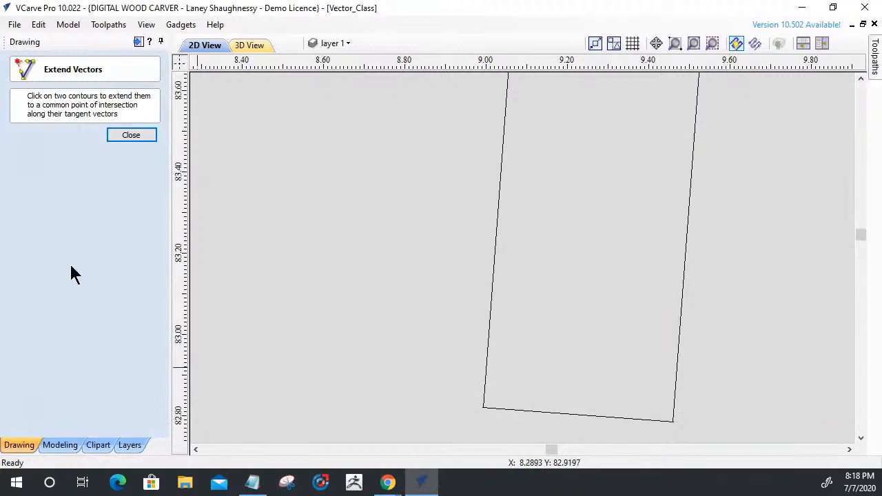
pyautogui.click(128, 135)
# Trim the bottom edge's overhanging end at the tilted slot's lower-left corner.
pyautogui.scroll(2, 490, 427)
pyautogui.scroll(5, 514, 346)
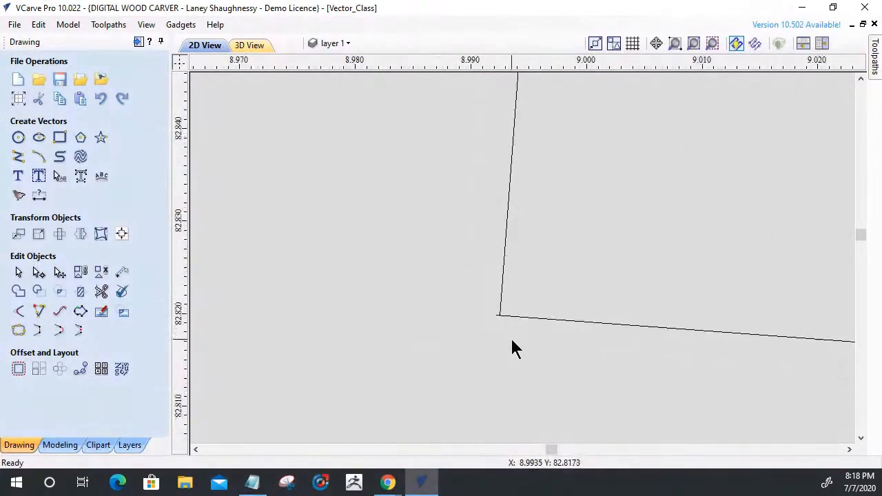
pyautogui.scroll(2, 493, 301)
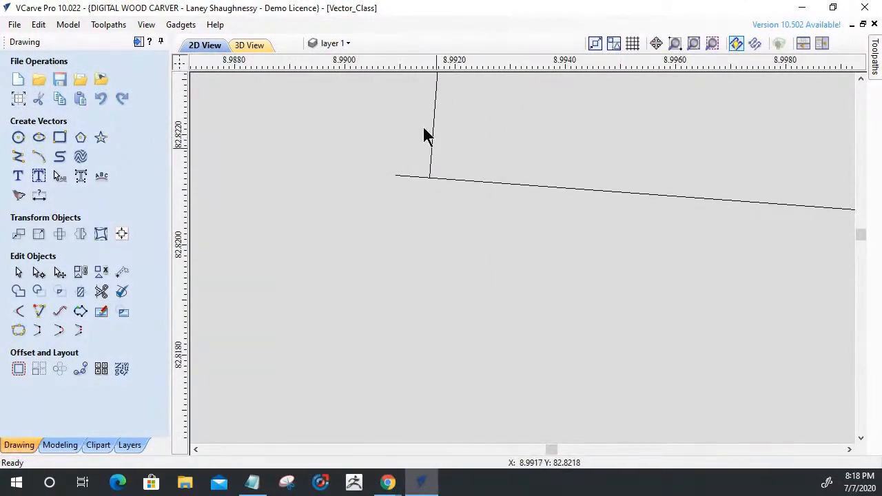
pyautogui.click(101, 292)
pyautogui.click(414, 175)
pyautogui.scroll(-6, 366, 264)
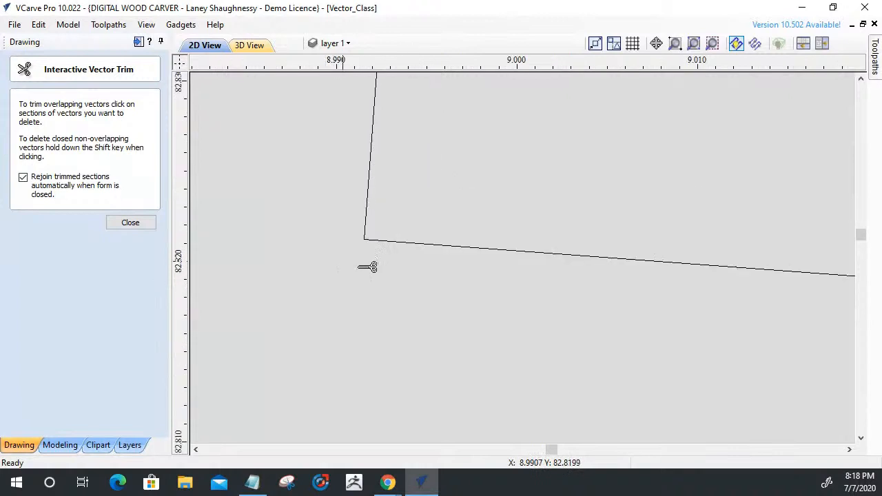
# Trim the bottom edge's overhanging end at the tilted slot's lower-right corner.
pyautogui.scroll(-4, 367, 266)
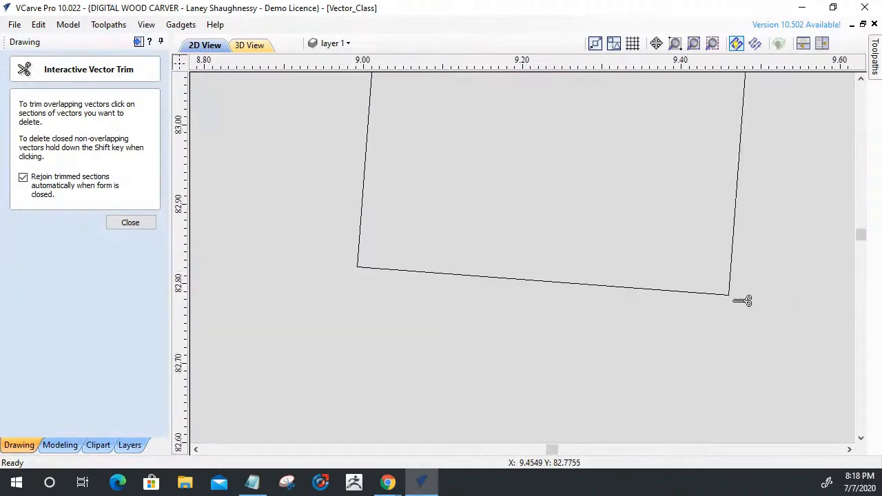
pyautogui.scroll(3, 730, 311)
pyautogui.scroll(6, 669, 241)
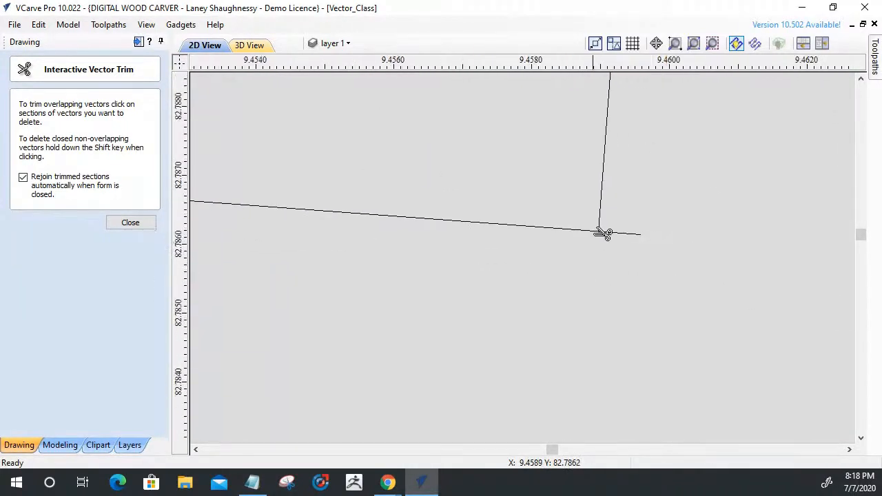
pyautogui.scroll(-12, 659, 314)
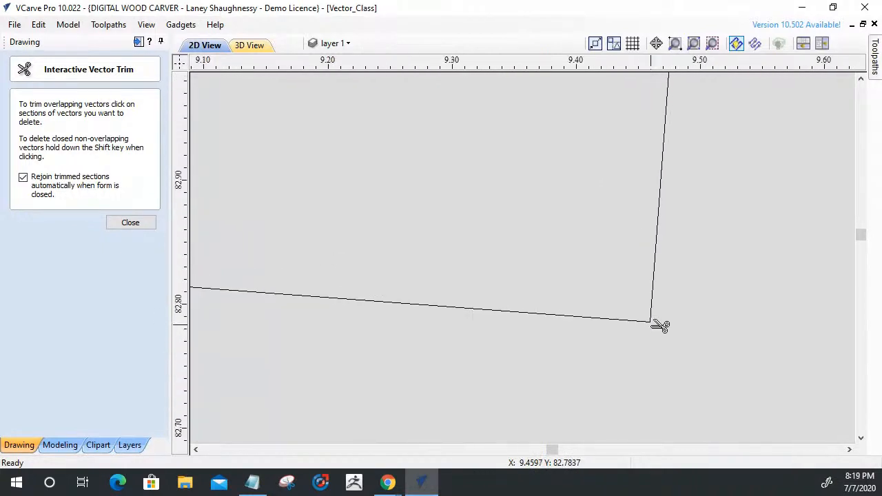
pyautogui.scroll(-6, 660, 338)
# Trim the top edge's overhanging ends at the tilted slot's upper corners.
pyautogui.scroll(8, 660, 242)
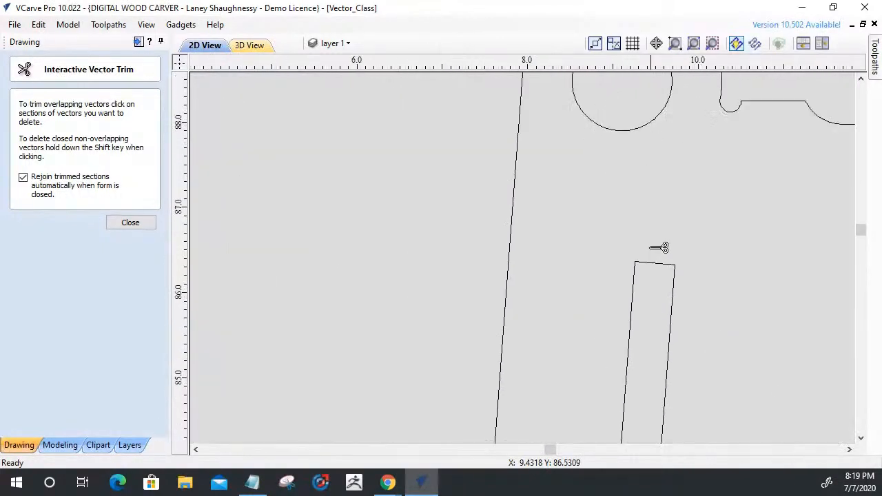
pyautogui.scroll(3, 600, 296)
pyautogui.scroll(5, 566, 299)
pyautogui.scroll(-3, 565, 300)
pyautogui.scroll(-5, 565, 300)
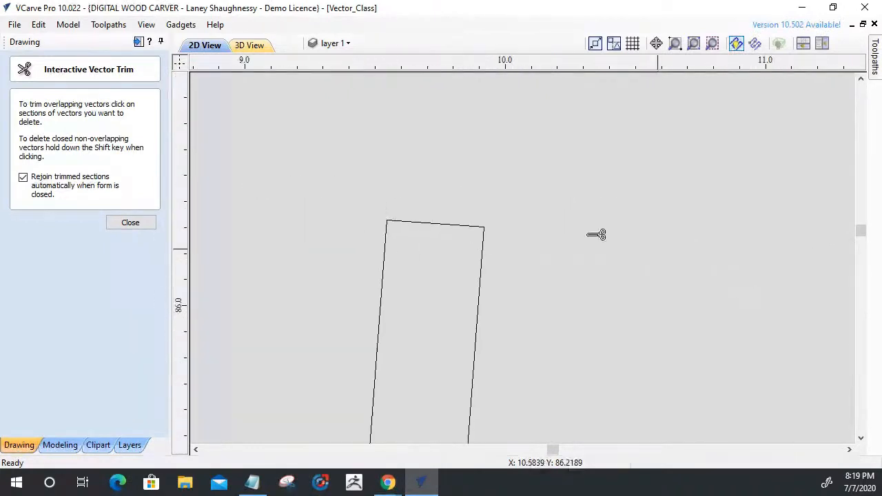
pyautogui.scroll(3, 414, 213)
pyautogui.scroll(3, 646, 285)
pyautogui.scroll(3, 394, 195)
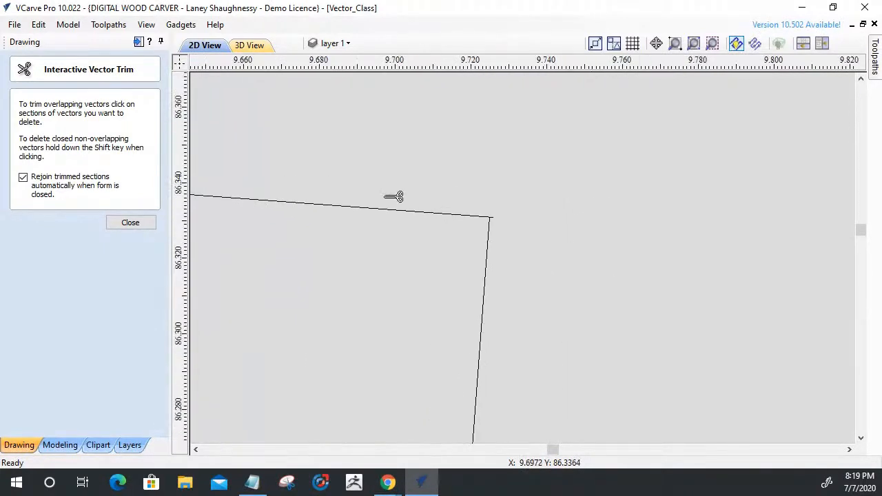
pyautogui.scroll(2, 455, 216)
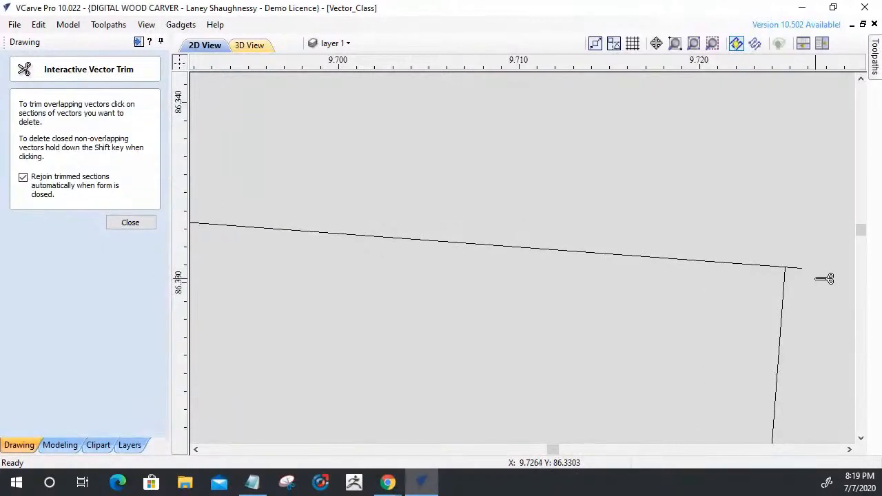
pyautogui.click(800, 267)
pyautogui.scroll(-2, 801, 262)
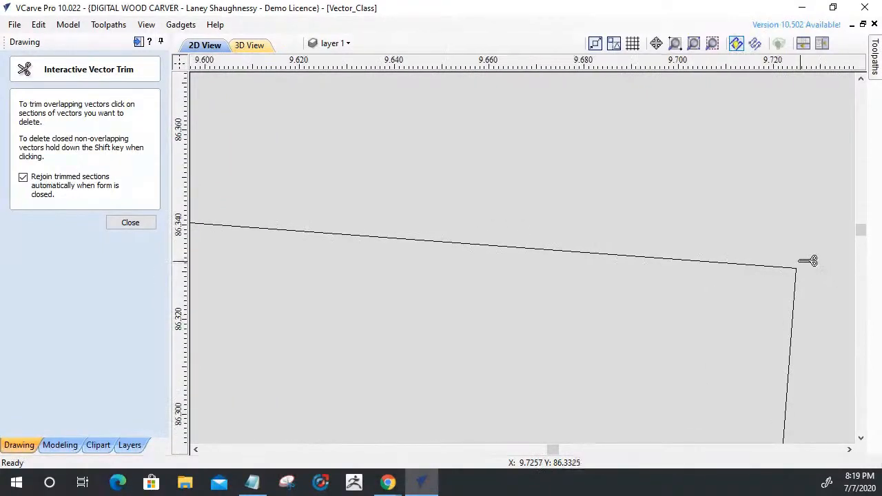
pyautogui.scroll(-3, 666, 199)
pyautogui.scroll(-2, 640, 200)
pyautogui.scroll(-3, 315, 240)
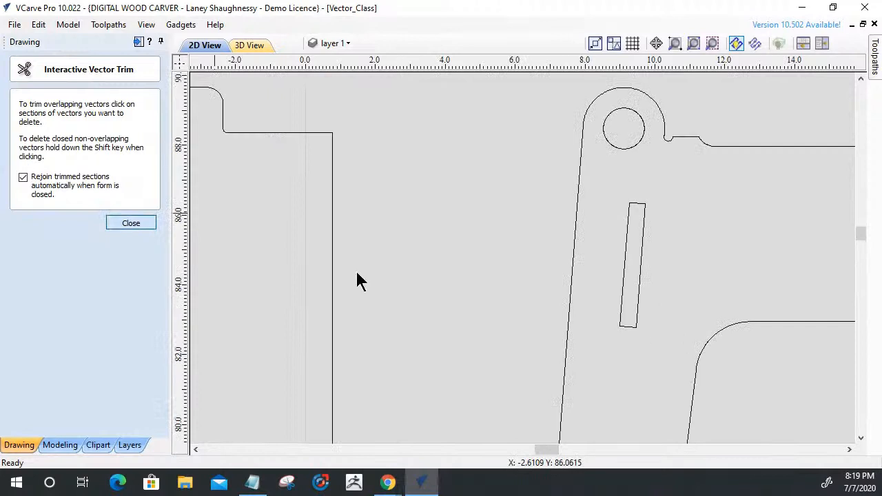
pyautogui.press('Escape')
# Check with Join Vectors whether the rebuilt tilted slot is a closed vector.
pyautogui.click(621, 321)
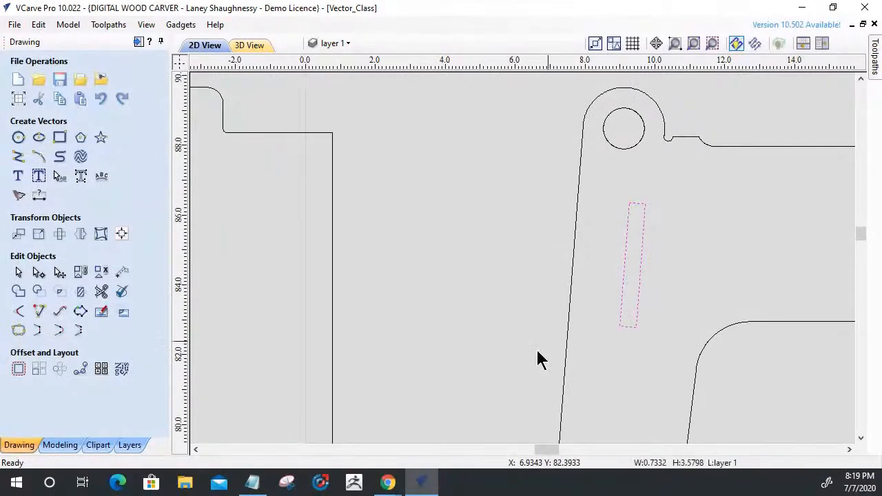
pyautogui.click(18, 333)
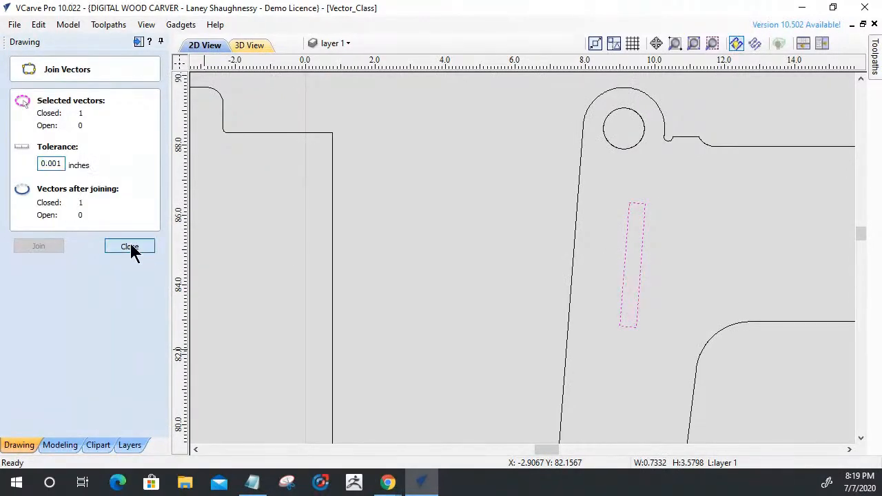
pyautogui.click(130, 246)
# Add dog-bone fillets with a 0.125 inch tool radius to the rebuilt tilted slot's four corners.
pyautogui.click(18, 311)
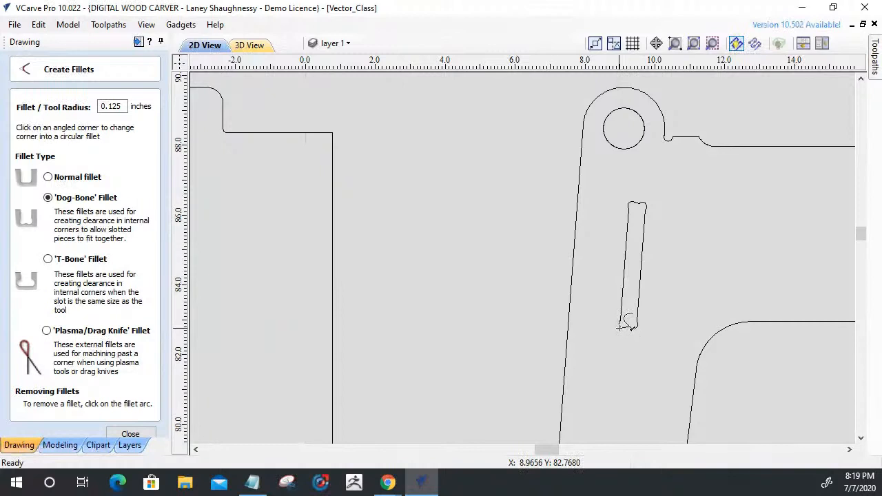
pyautogui.click(619, 328)
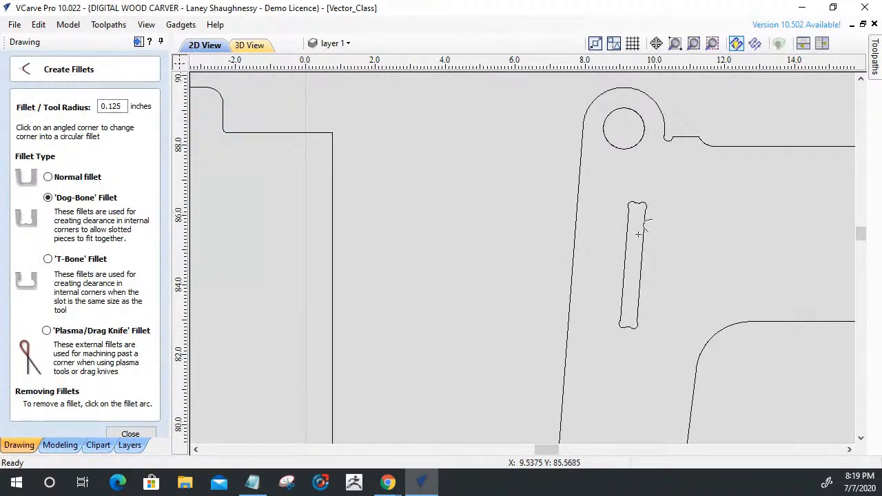
pyautogui.scroll(-4, 639, 234)
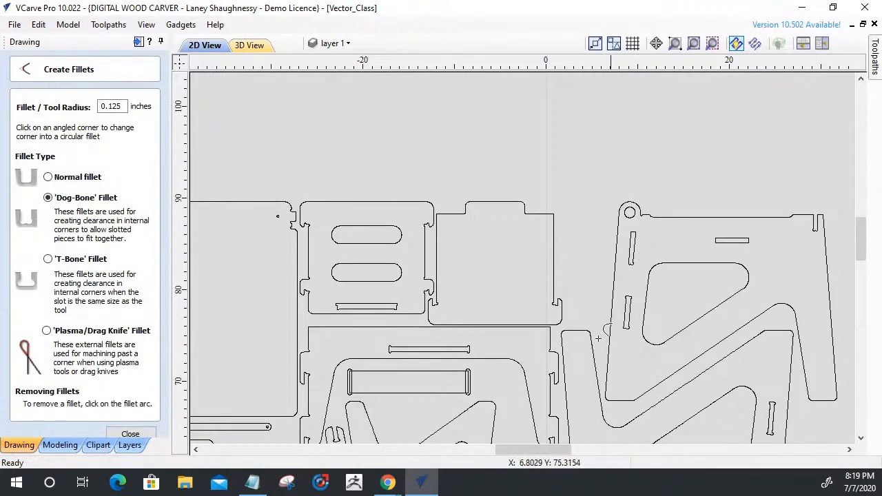
pyautogui.click(131, 434)
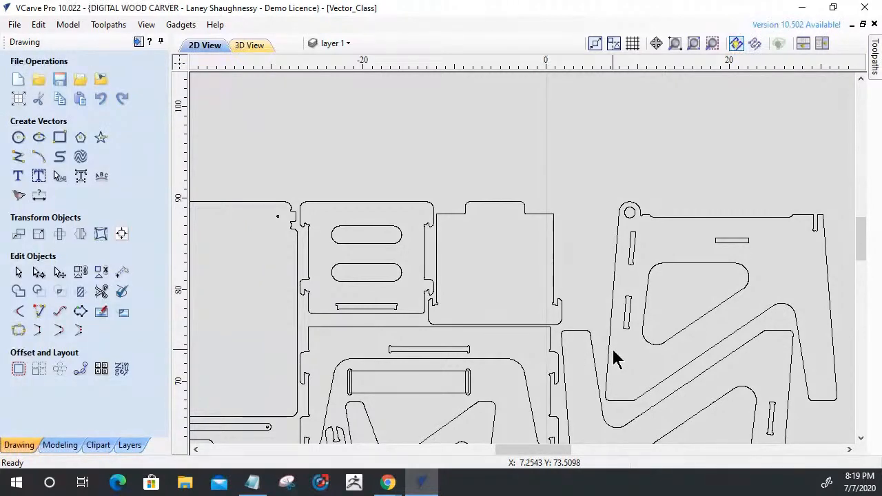
# Delete the rounded relief's nodes at the upper-left corner of the second tilted slot, below the rebuilt one.
pyautogui.scroll(-3, 630, 352)
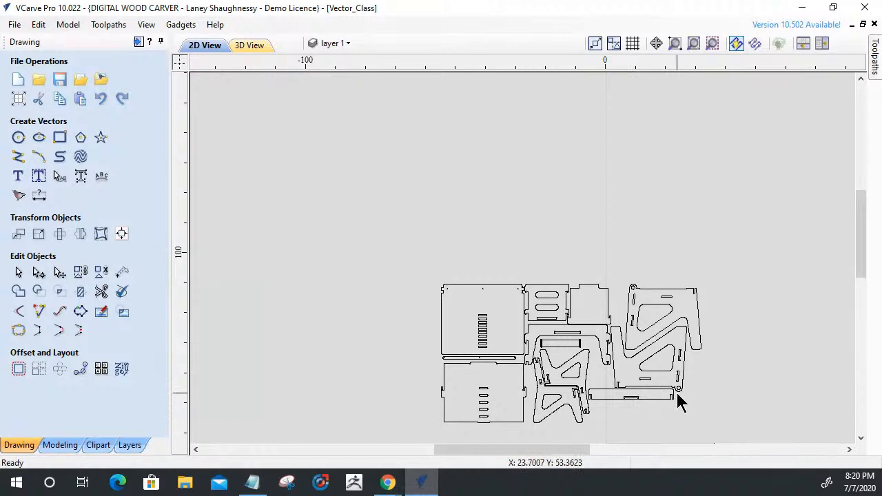
pyautogui.scroll(5, 626, 331)
pyautogui.scroll(4, 662, 329)
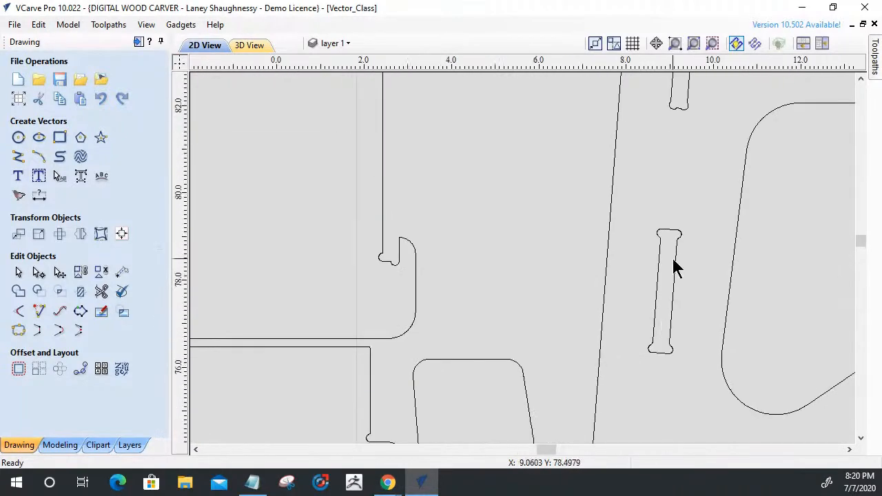
pyautogui.click(681, 270)
pyautogui.click(39, 271)
pyautogui.scroll(3, 617, 160)
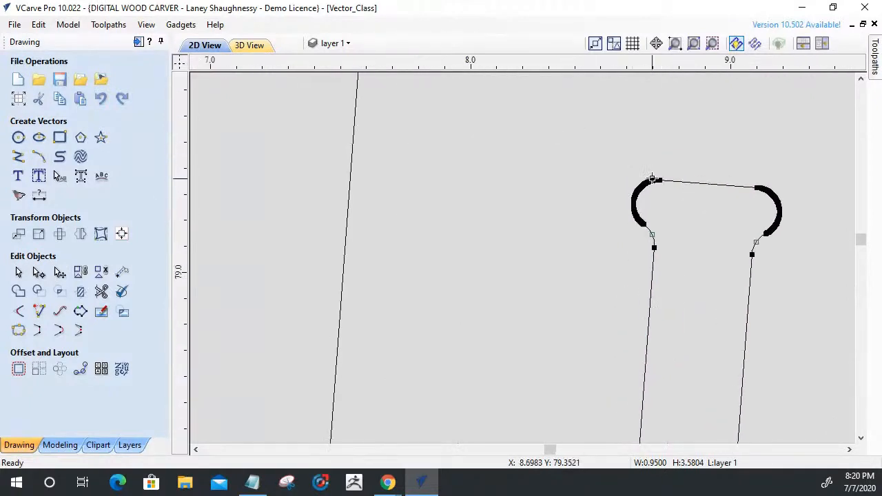
pyautogui.moveTo(657, 241)
pyautogui.mouseDown()
pyautogui.moveTo(657, 286)
pyautogui.moveTo(667, 295)
pyautogui.mouseUp()
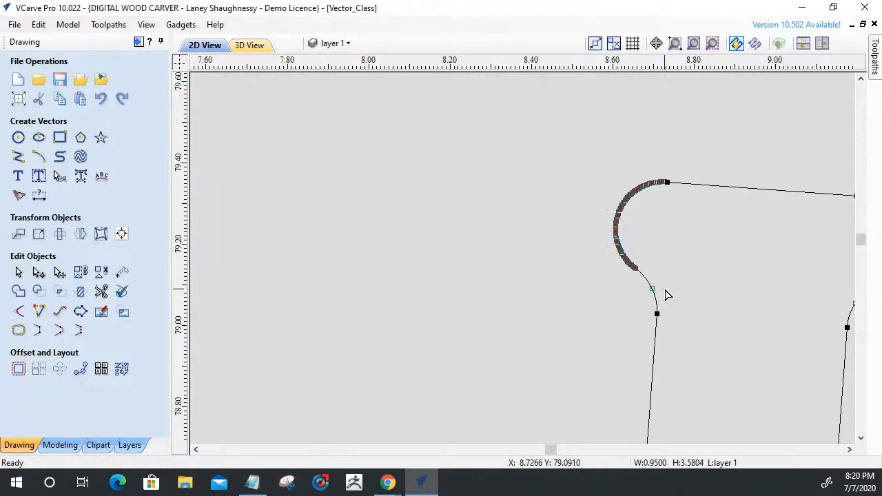
pyautogui.press('Delete')
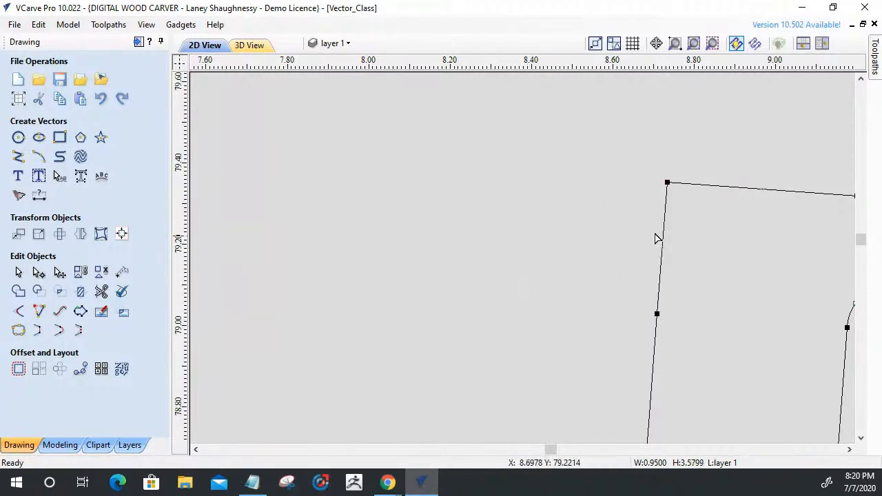
# Delete the rounded relief's nodes at the second tilted slot's upper-right corner.
pyautogui.scroll(-3, 462, 188)
pyautogui.scroll(3, 653, 191)
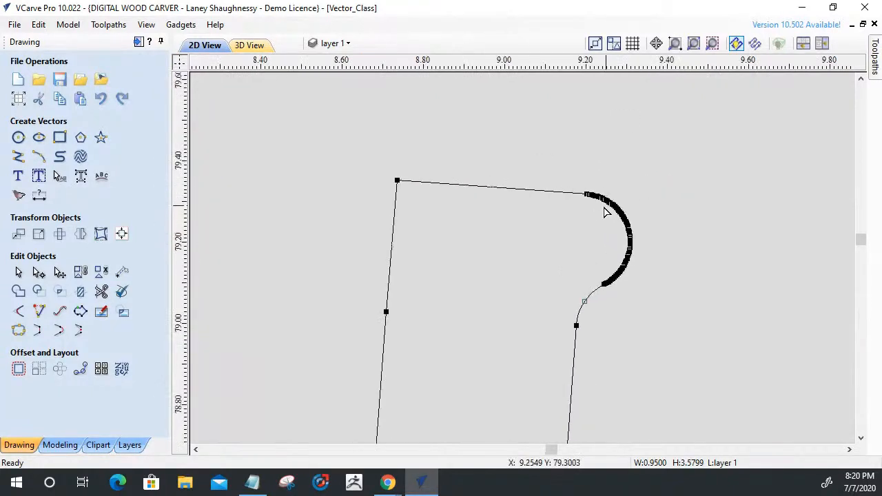
pyautogui.moveTo(646, 326); pyautogui.dragTo(648, 327)
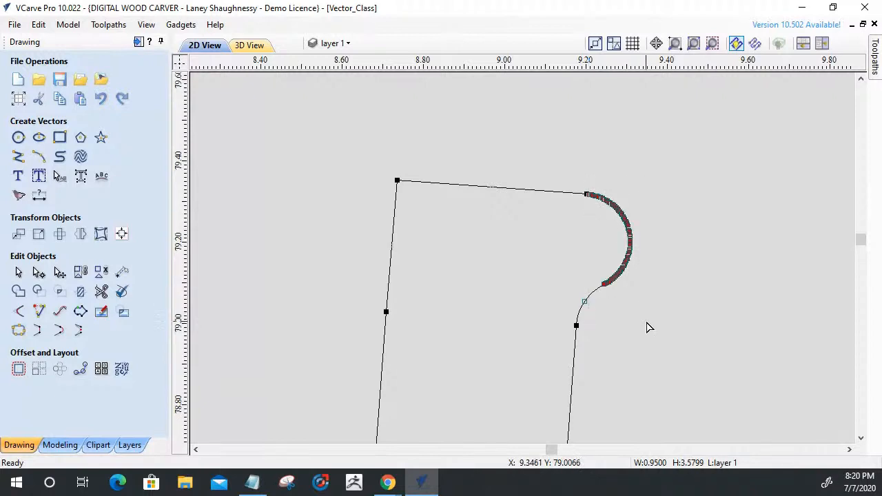
pyautogui.press('b')
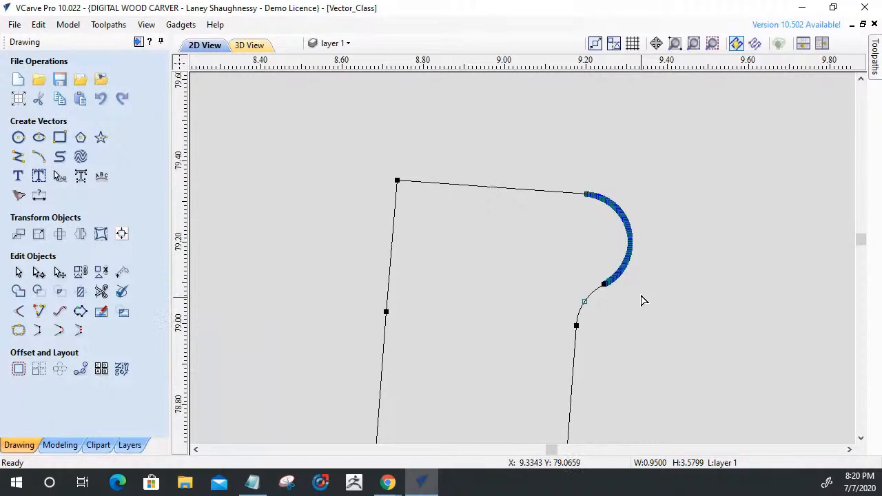
pyautogui.click(640, 300)
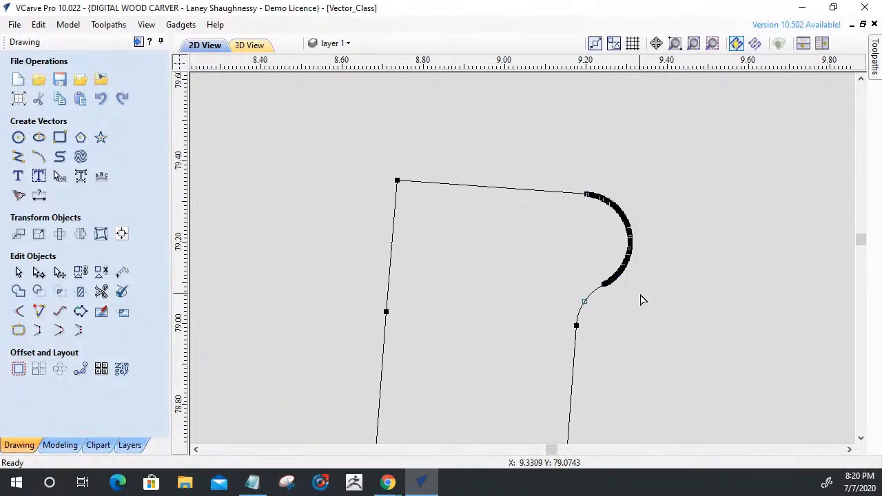
pyautogui.click(604, 276)
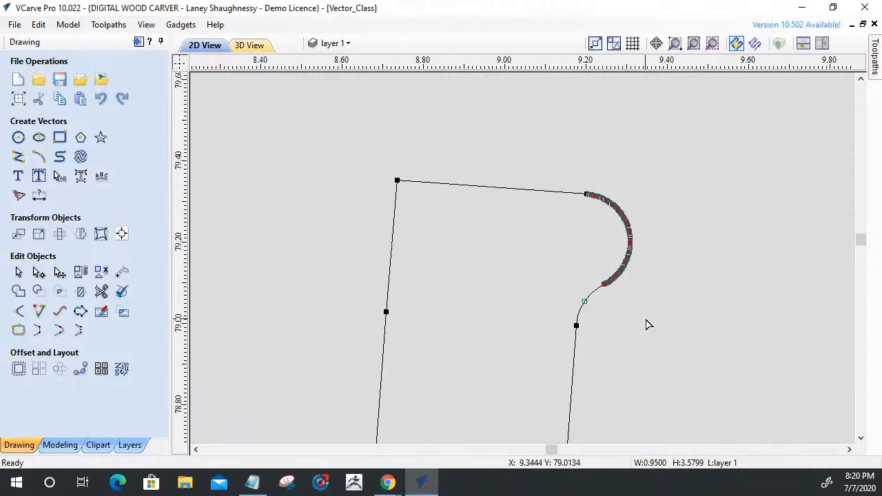
pyautogui.press('l')
# Delete the short side spans adjoining the second tilted slot's top edge, leaving that edge detached from both long sides.
pyautogui.rightClick(587, 230)
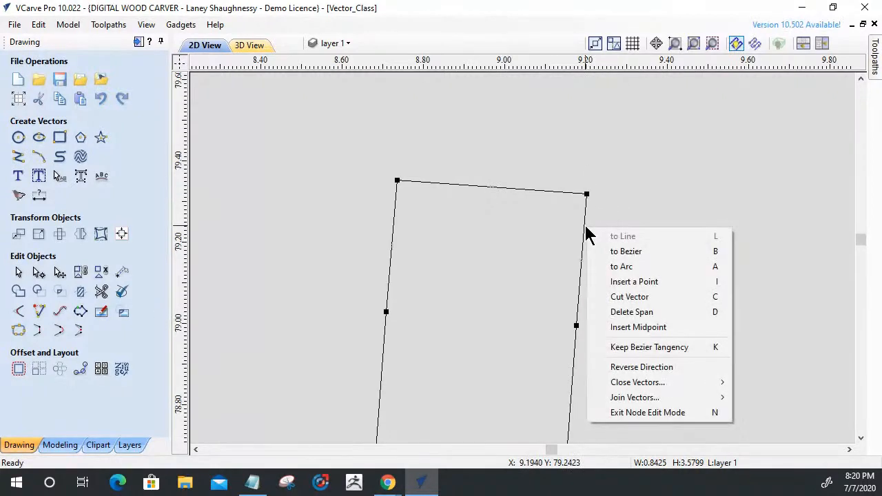
pyautogui.click(605, 313)
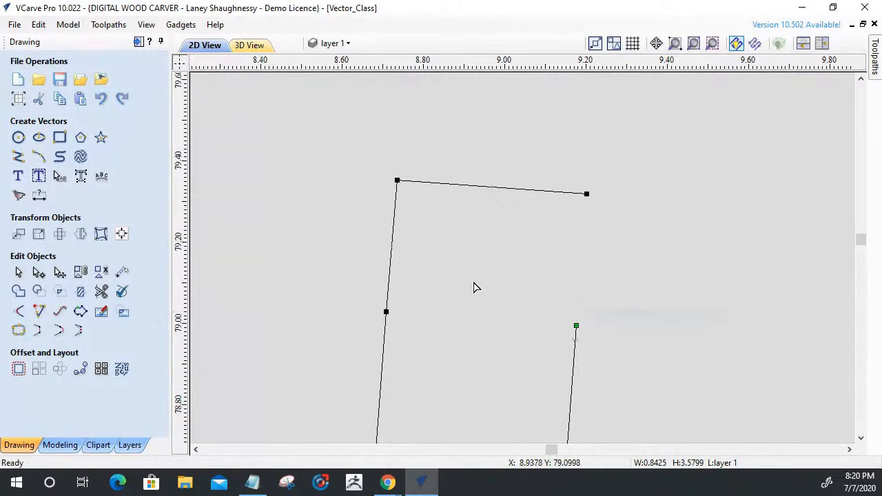
pyautogui.rightClick(400, 219)
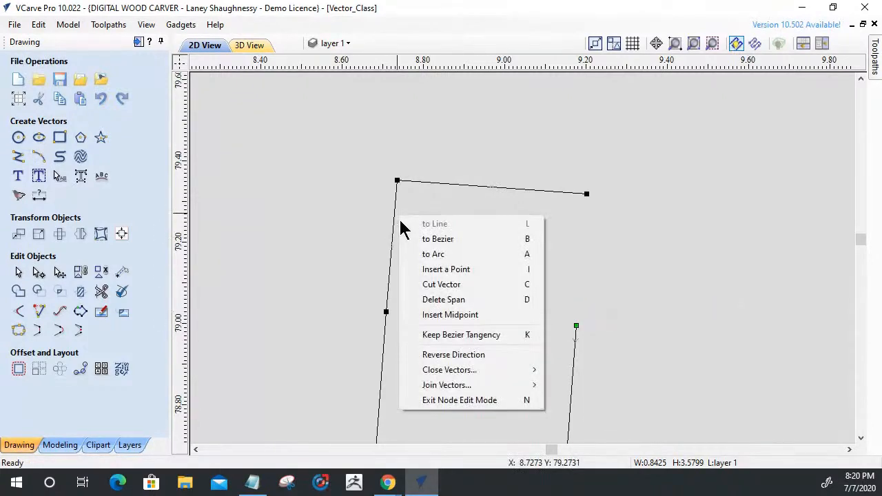
pyautogui.click(428, 301)
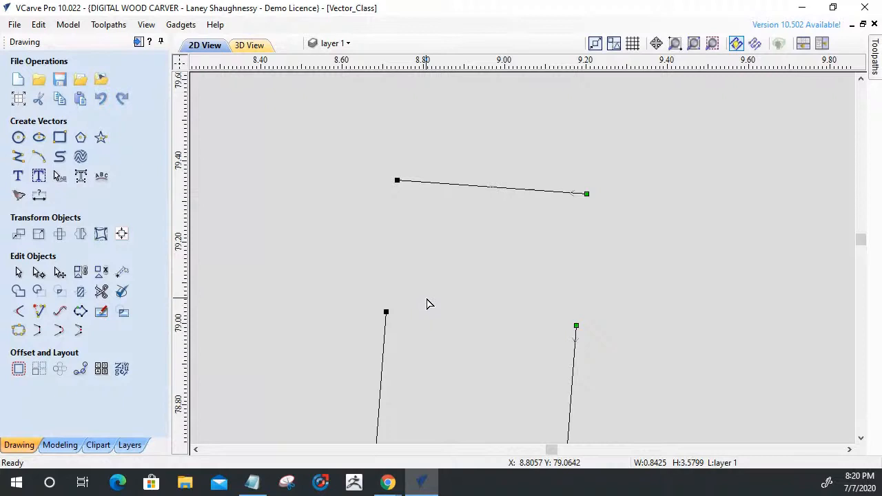
# Extend both long sides of the second tilted slot to meet its top edge.
pyautogui.click(39, 312)
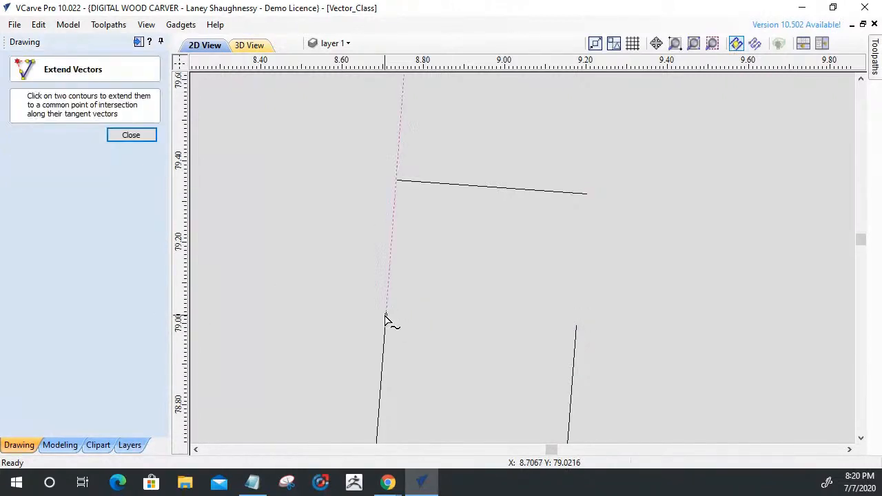
pyautogui.click(386, 321)
pyautogui.click(409, 183)
pyautogui.click(576, 357)
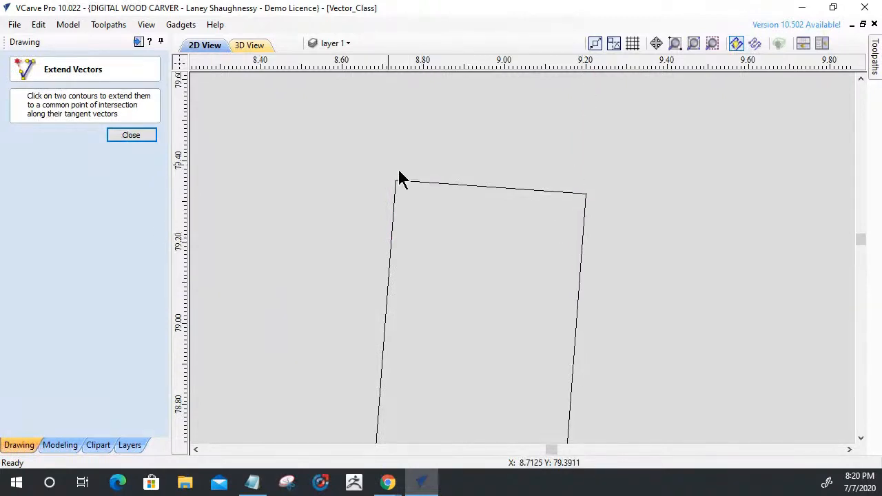
# Trim the top edge's overhanging ends at the second tilted slot's upper corners.
pyautogui.scroll(8, 587, 186)
pyautogui.scroll(2, 633, 197)
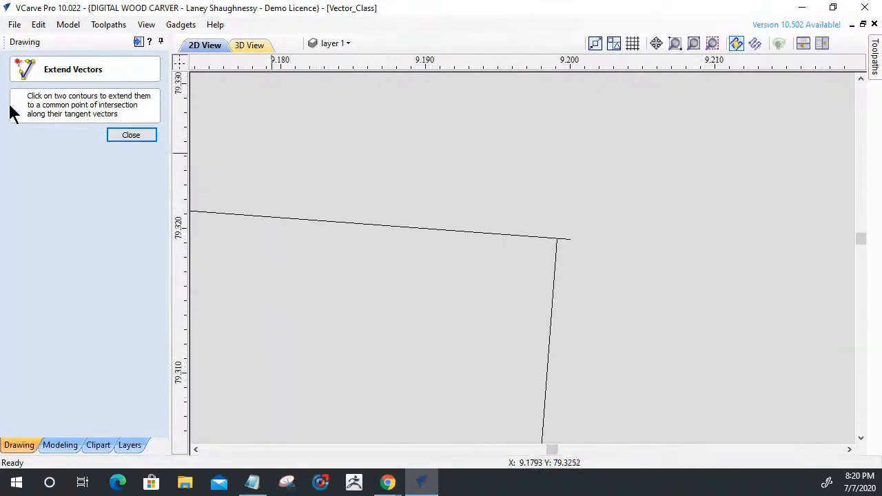
pyautogui.click(132, 136)
pyautogui.click(98, 292)
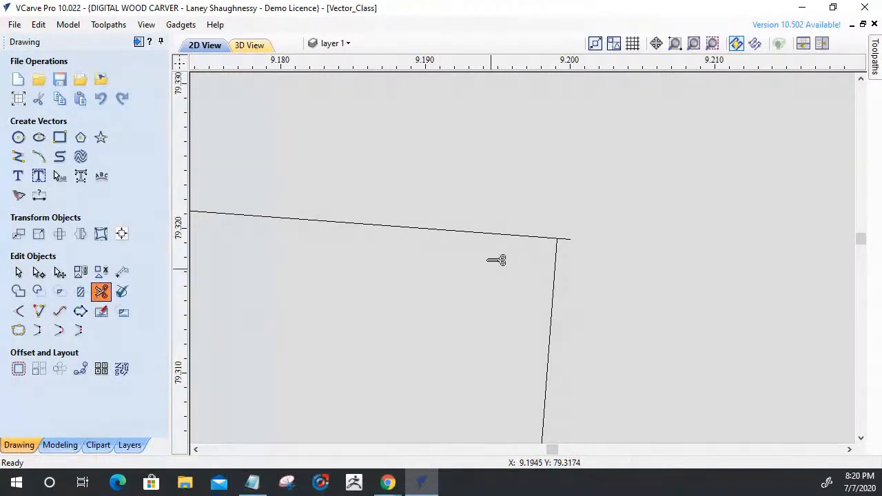
pyautogui.scroll(-4, 824, 305)
pyautogui.scroll(-3, 827, 307)
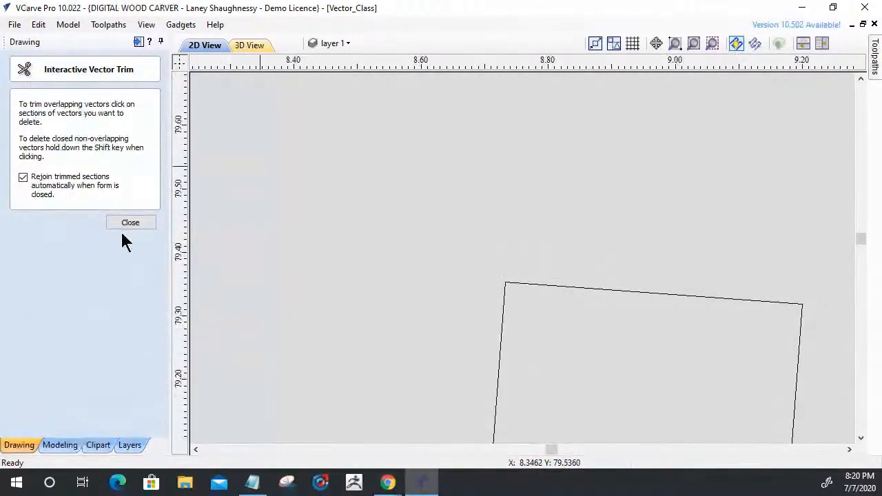
pyautogui.press('Escape')
# Remove the rounded relief and its connecting span at the second tilted slot's lower-left corner.
pyautogui.scroll(-5, 544, 203)
pyautogui.scroll(5, 544, 335)
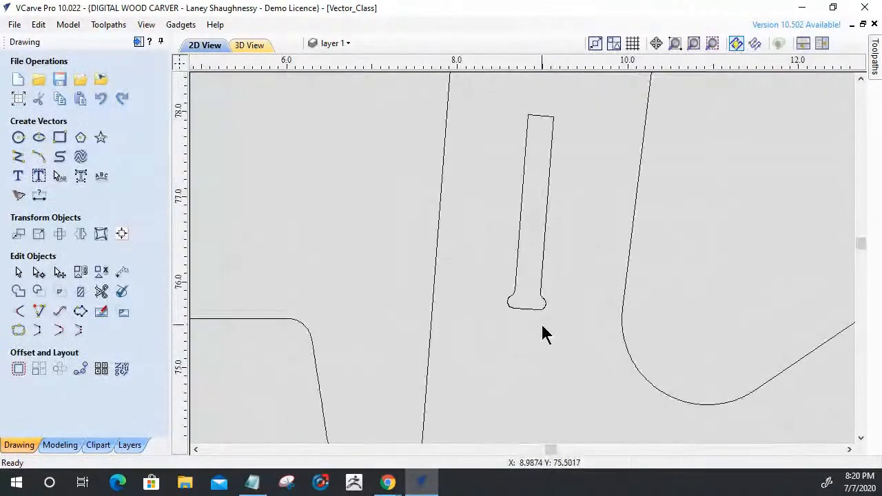
pyautogui.click(475, 279)
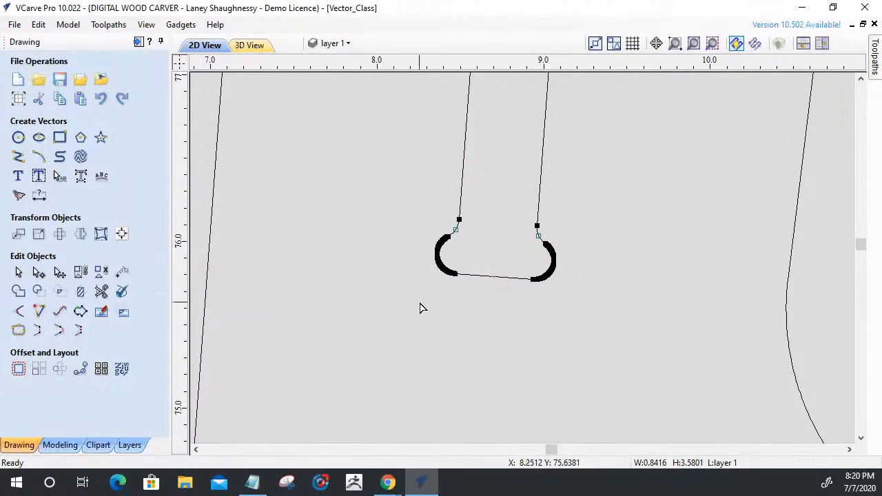
pyautogui.scroll(5, 419, 307)
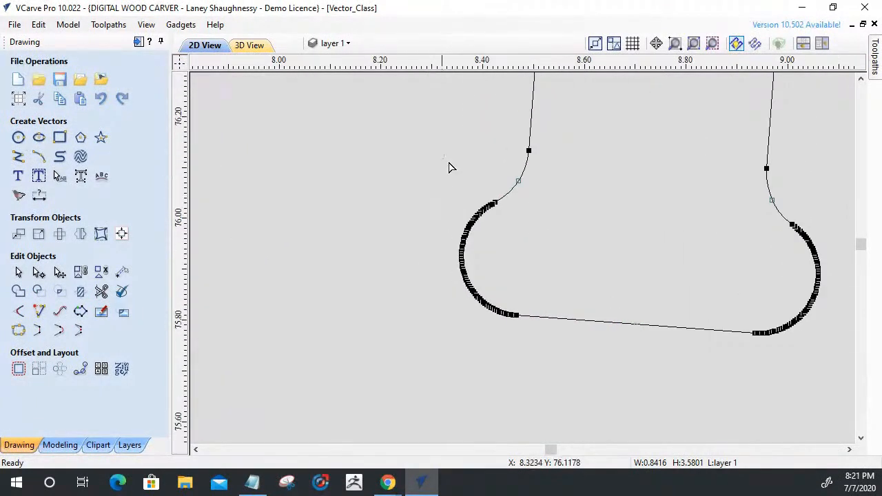
pyautogui.moveTo(518, 339); pyautogui.dragTo(518, 339)
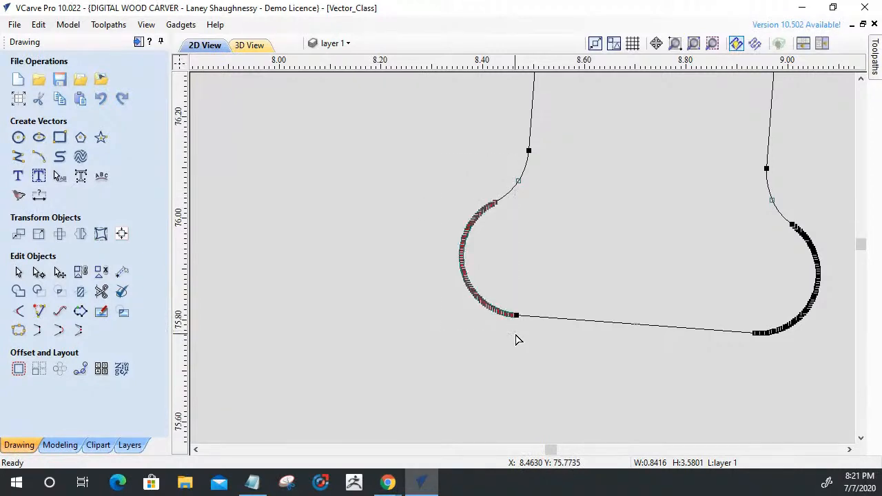
pyautogui.press('Delete')
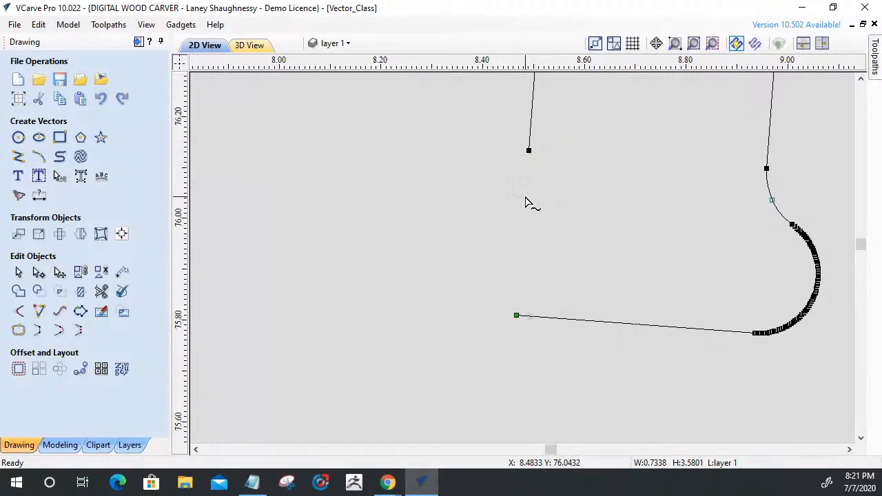
# Delete the rounded relief's nodes and the remaining connecting span at the second tilted slot's lower-right corner.
pyautogui.moveTo(788, 205); pyautogui.dragTo(851, 374)
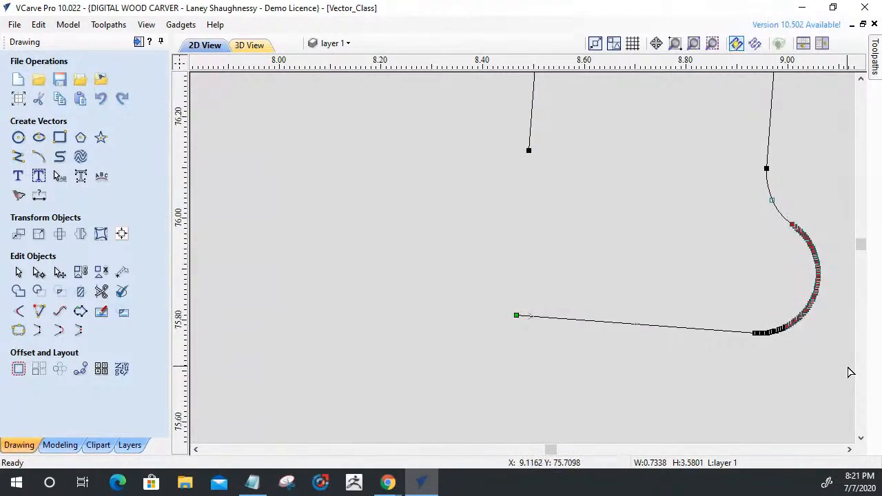
pyautogui.press('Delete')
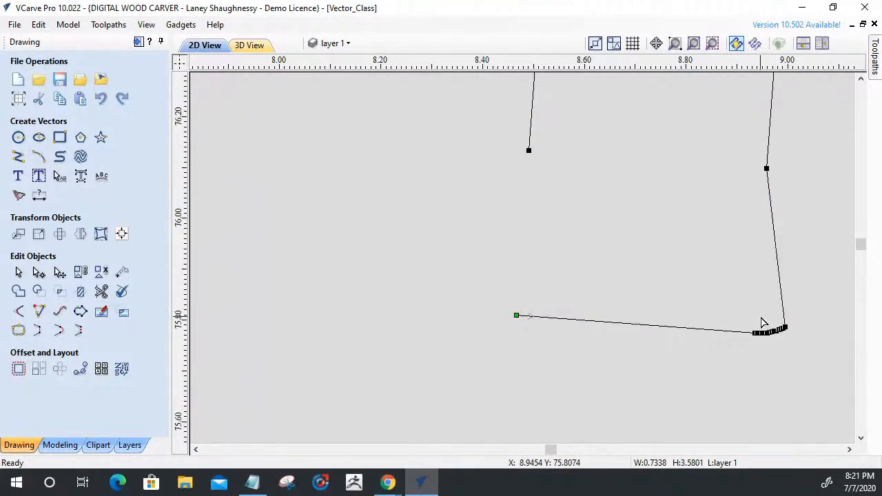
pyautogui.moveTo(757, 314); pyautogui.dragTo(802, 349)
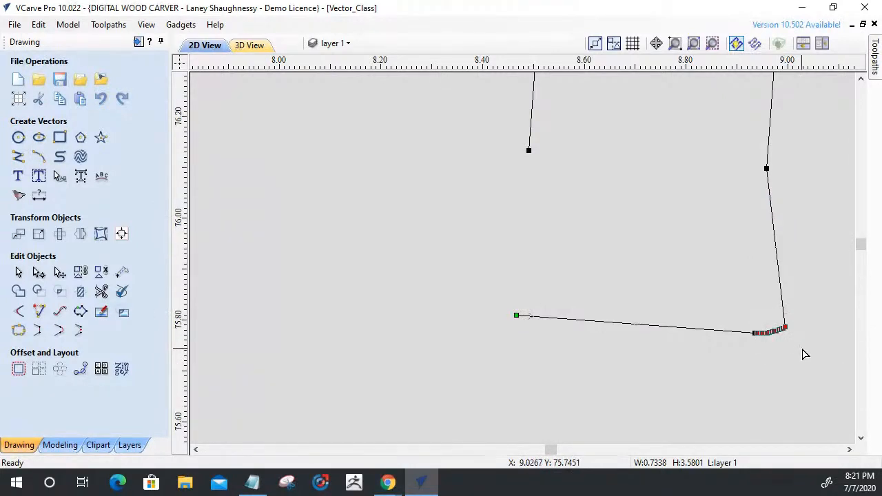
pyautogui.press('Delete')
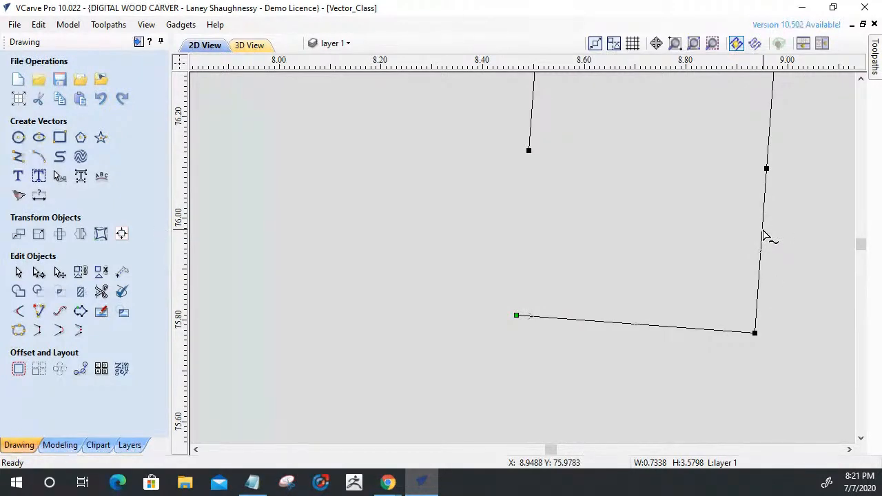
pyautogui.press('d')
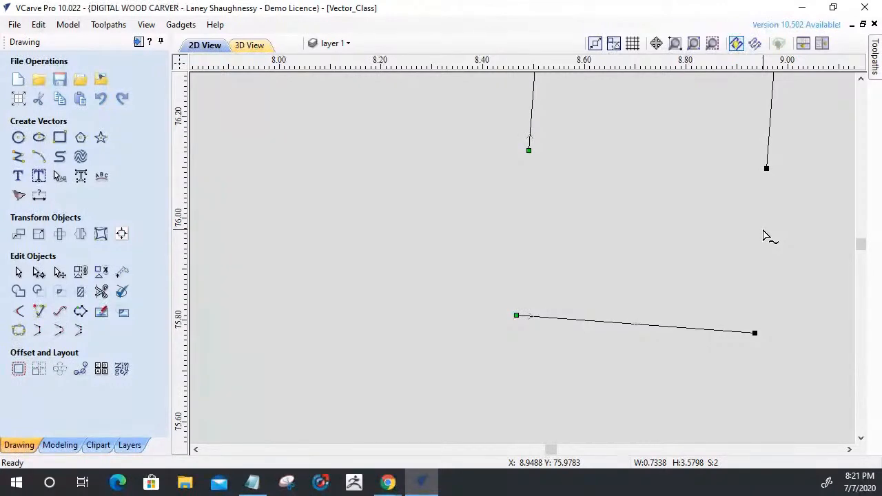
# Extend both long sides of the second tilted slot to meet its bottom edge.
pyautogui.click(39, 312)
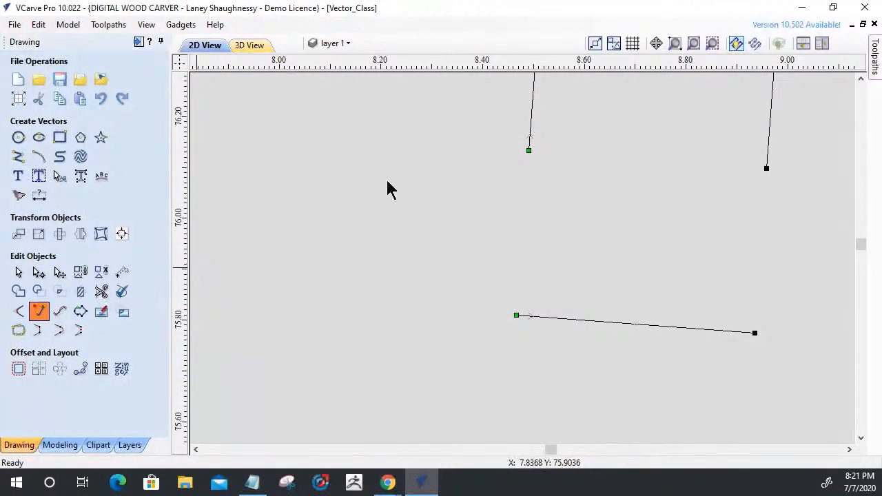
pyautogui.click(530, 142)
pyautogui.click(530, 316)
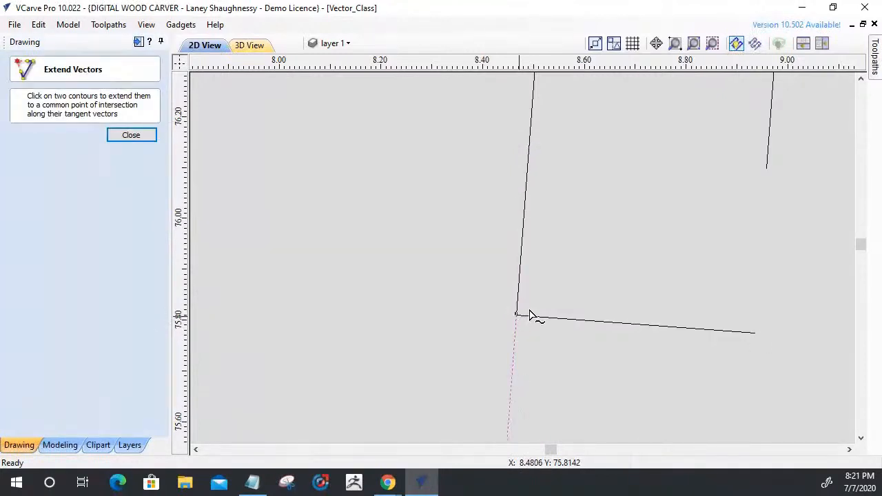
pyautogui.click(768, 156)
pyautogui.click(727, 333)
# Trim the bottom edge's overhanging ends at the second tilted slot's lower corners.
pyautogui.scroll(5, 745, 326)
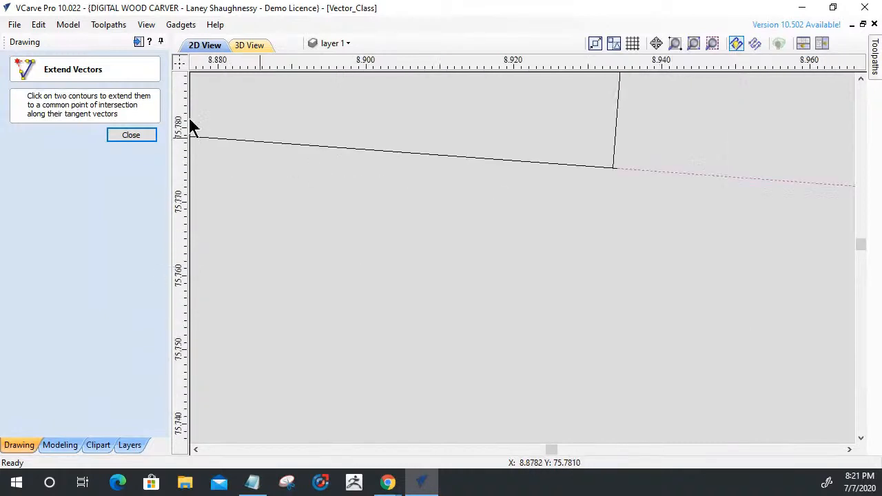
pyautogui.click(130, 135)
pyautogui.click(101, 292)
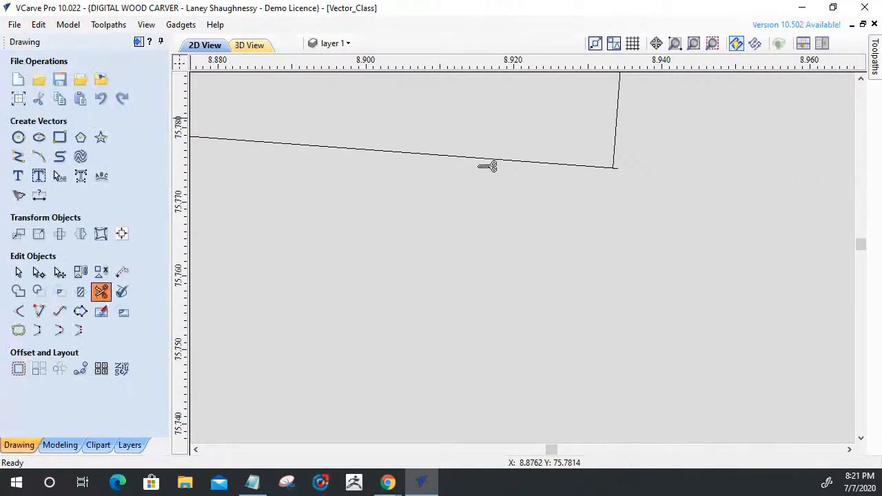
pyautogui.scroll(2, 638, 169)
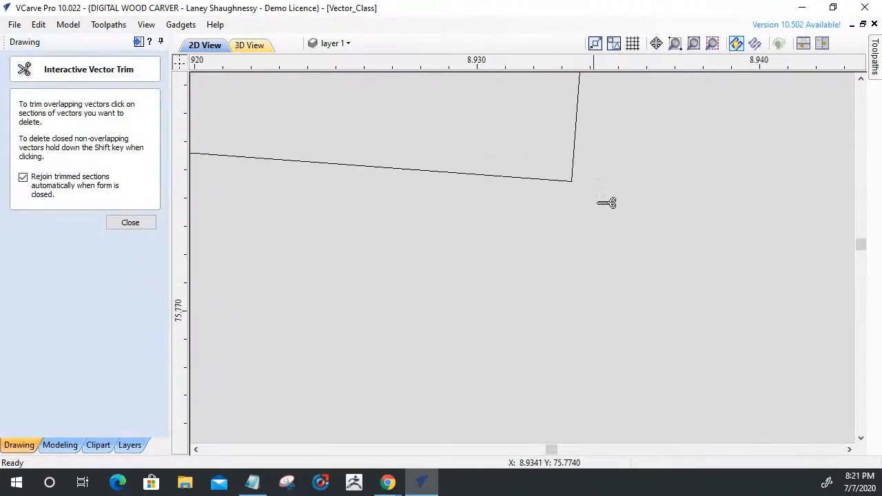
pyautogui.scroll(-10, 741, 255)
pyautogui.scroll(10, 437, 256)
pyautogui.click(691, 164)
pyautogui.click(130, 225)
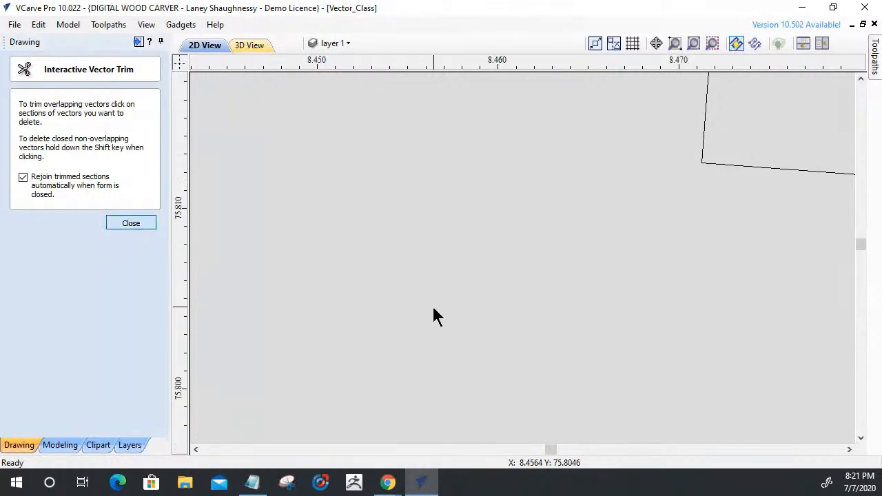
# Check with Join Vectors whether the second tilted slot is a closed vector.
pyautogui.scroll(-5, 424, 308)
pyautogui.scroll(-4, 414, 316)
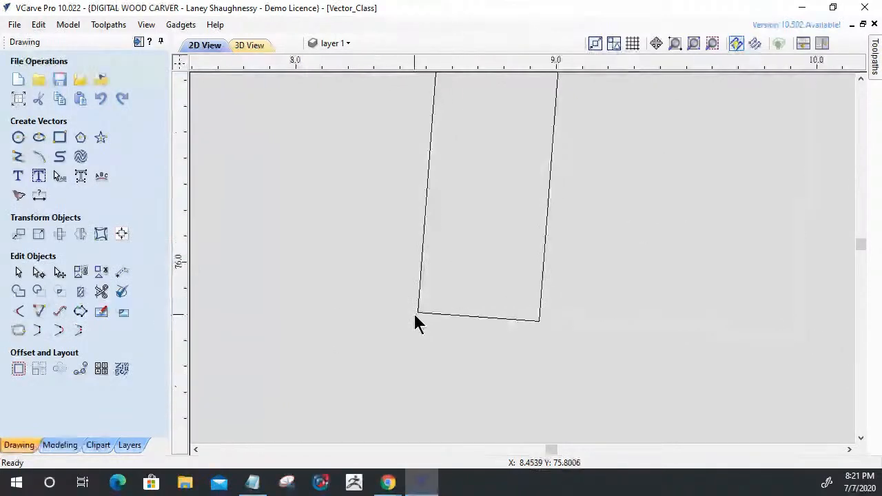
pyautogui.click(413, 311)
pyautogui.scroll(-3, 414, 311)
pyautogui.scroll(-3, 335, 303)
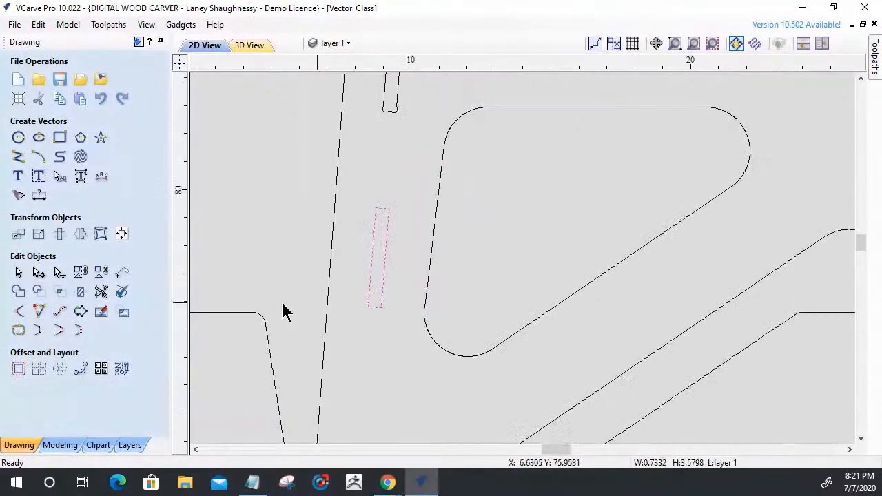
pyautogui.click(18, 330)
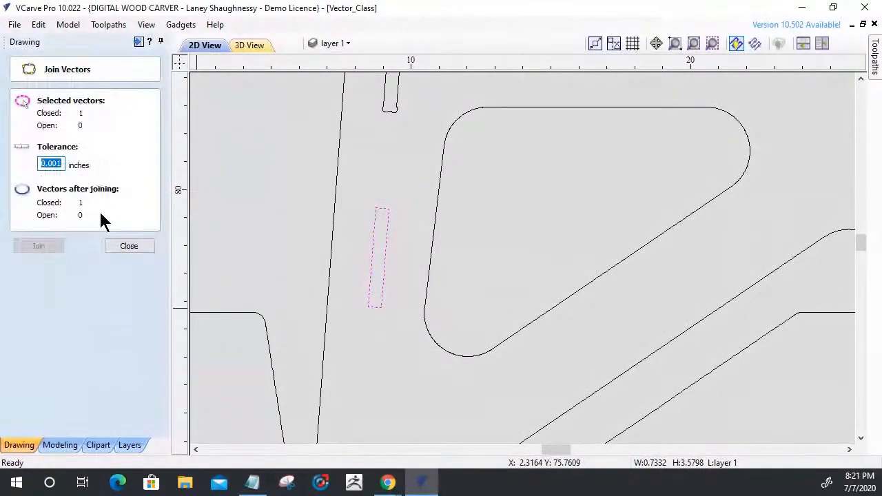
pyautogui.click(115, 249)
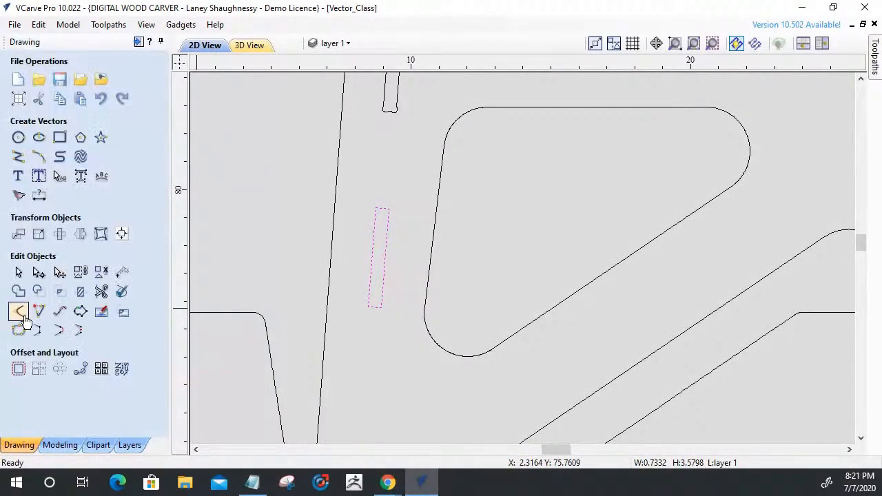
# Add 0.125 inch dog-bone fillets to all four corners of the second tilted slot.
pyautogui.click(18, 314)
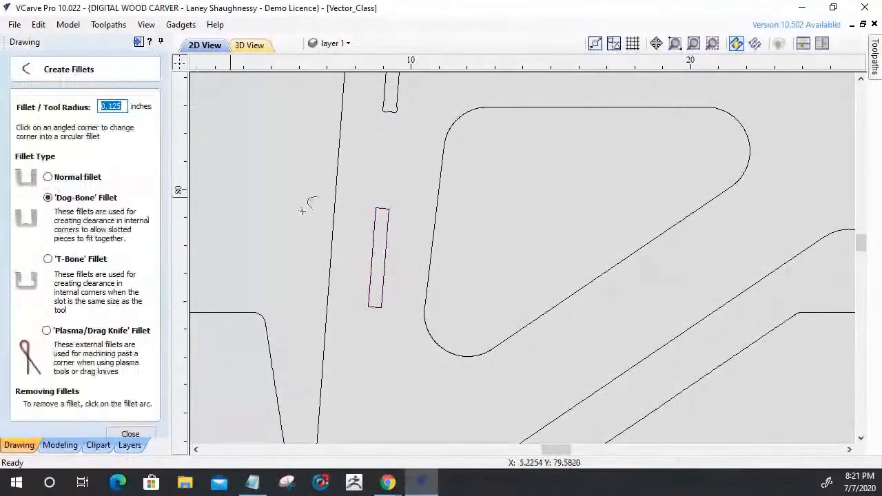
pyautogui.scroll(3, 375, 204)
pyautogui.click(371, 216)
pyautogui.click(411, 217)
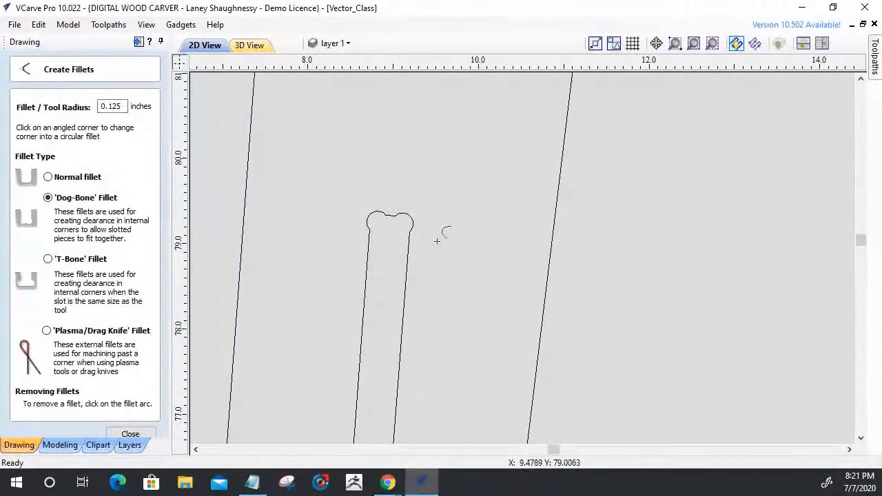
pyautogui.scroll(-3, 456, 215)
pyautogui.click(431, 319)
pyautogui.click(420, 318)
pyautogui.scroll(-4, 431, 361)
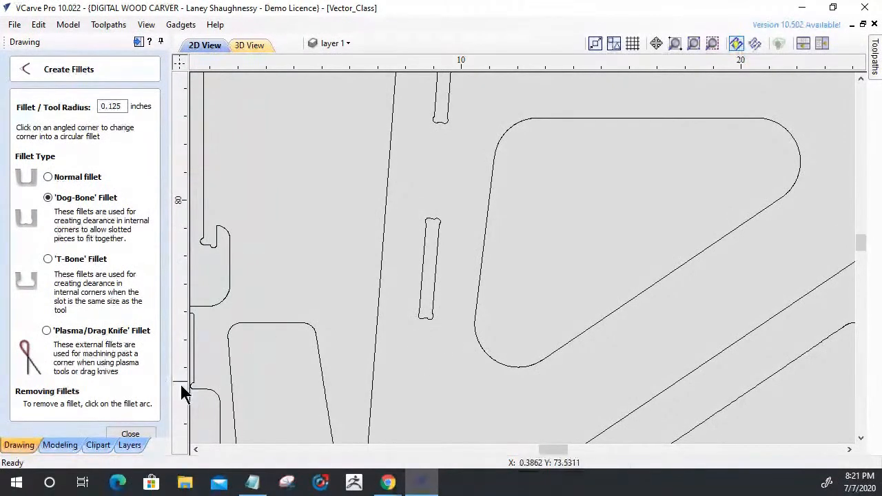
pyautogui.click(137, 434)
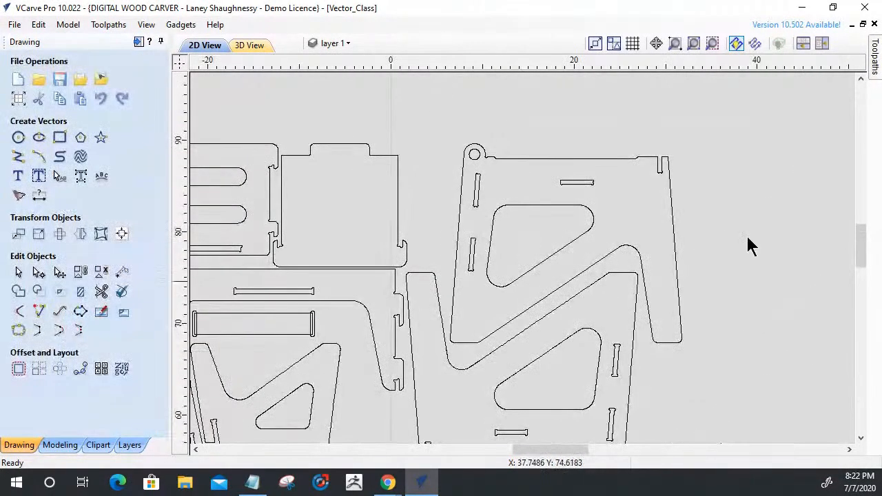
# Select the upper desk side panel with its hole, slots and triangular cutout, and place a copy in the empty area beside the parts.
pyautogui.scroll(-3, 600, 324)
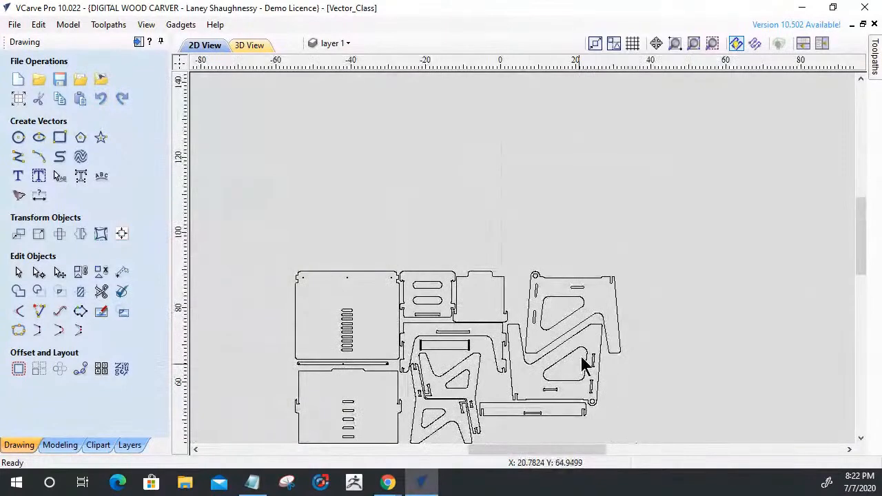
pyautogui.scroll(3, 583, 364)
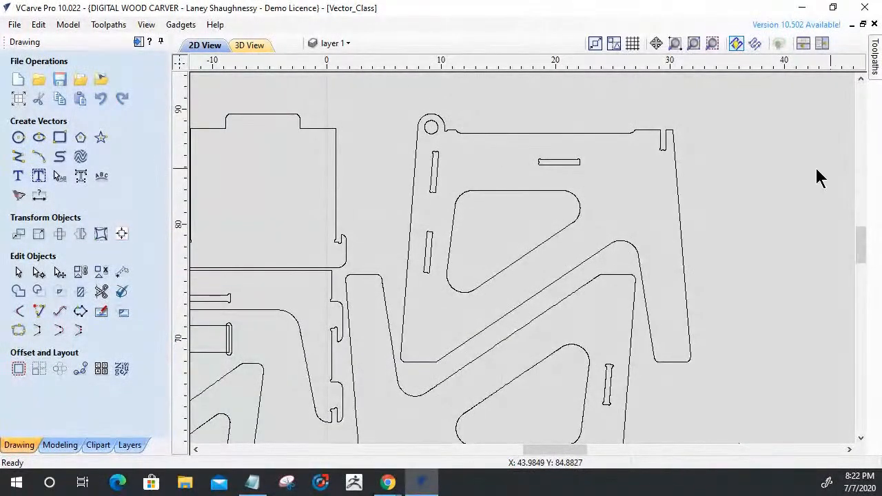
pyautogui.click(477, 133)
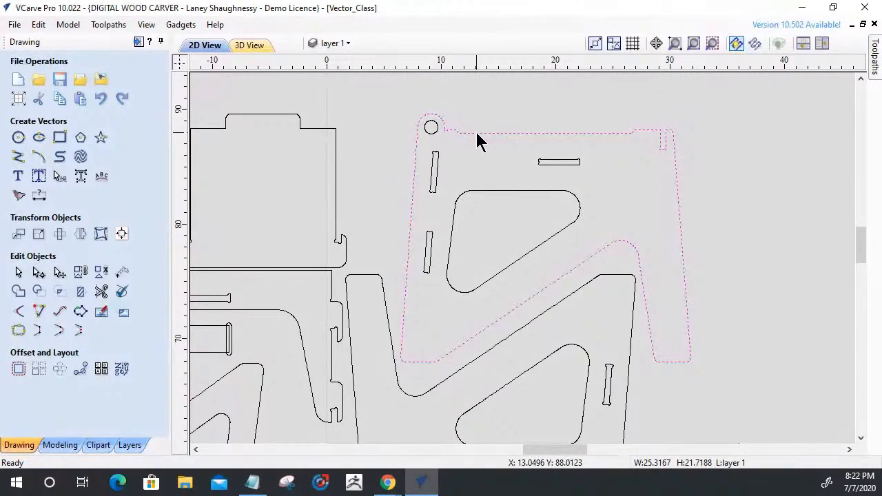
pyautogui.scroll(-3, 480, 141)
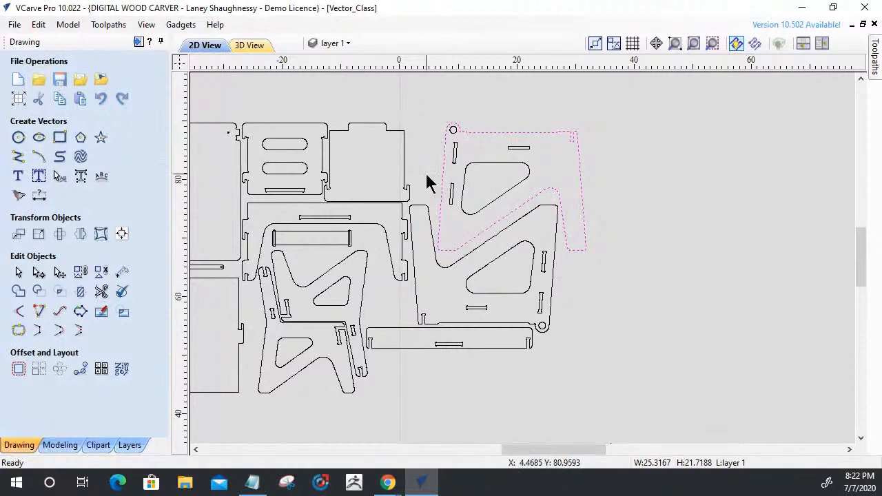
pyautogui.moveTo(601, 268); pyautogui.dragTo(602, 269)
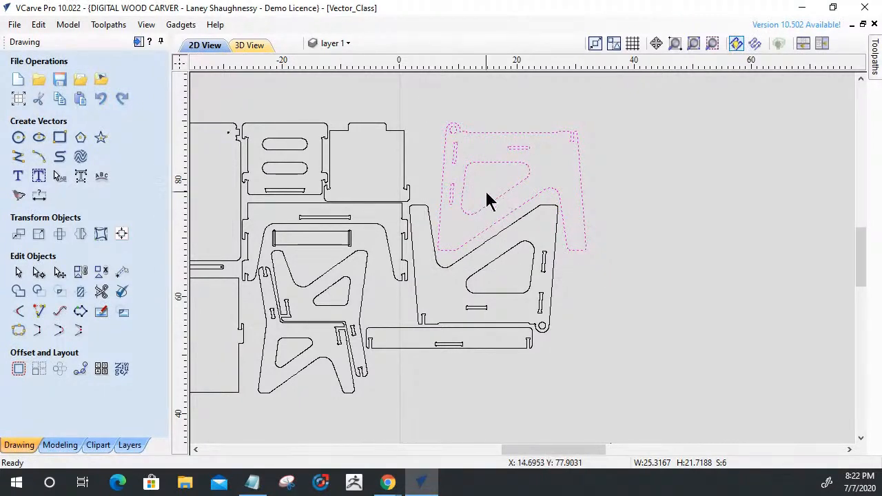
pyautogui.click(489, 132)
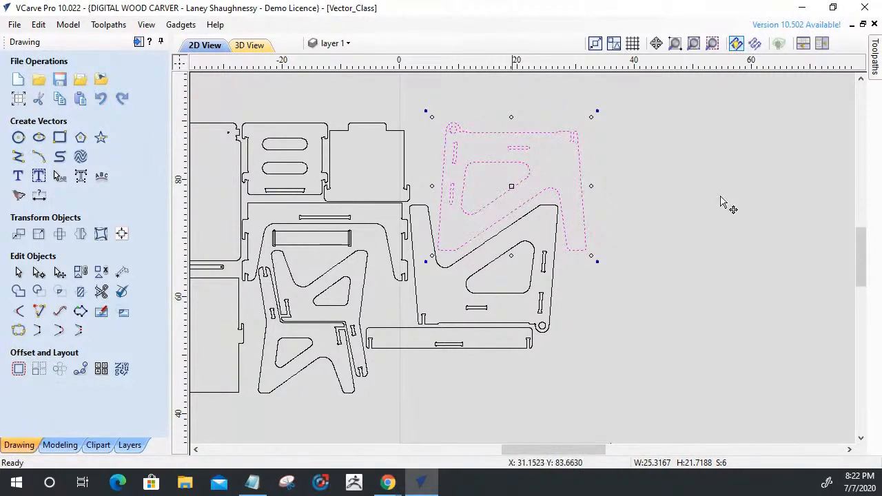
pyautogui.moveTo(527, 146); pyautogui.dragTo(769, 183)
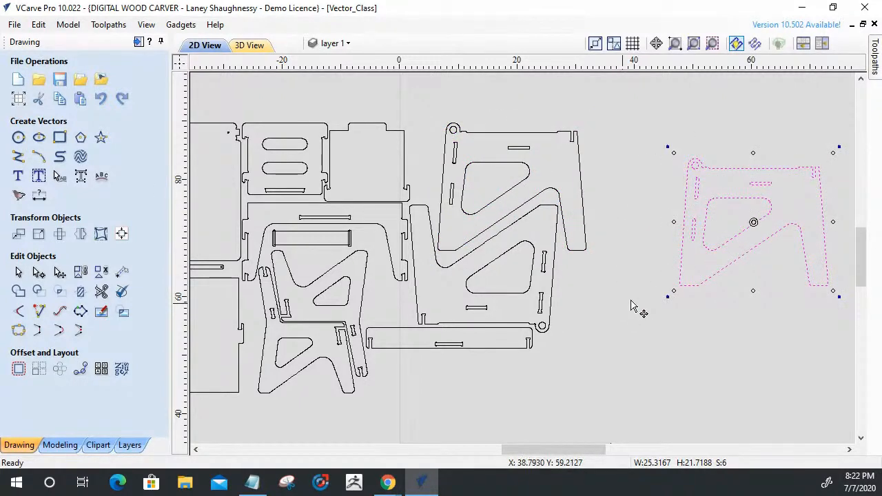
# Try to create a vertically flipped, mirrored copy of the duplicated desk side about the job center.
pyautogui.scroll(1, 655, 276)
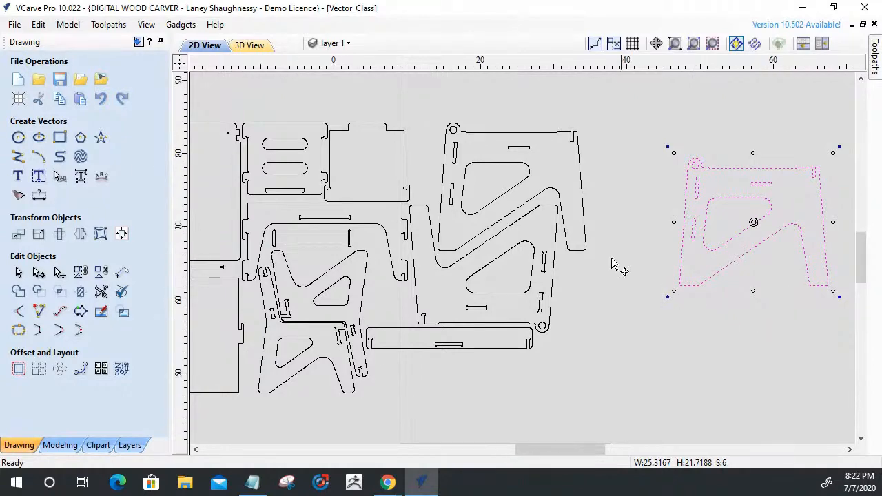
pyautogui.scroll(-3, 561, 232)
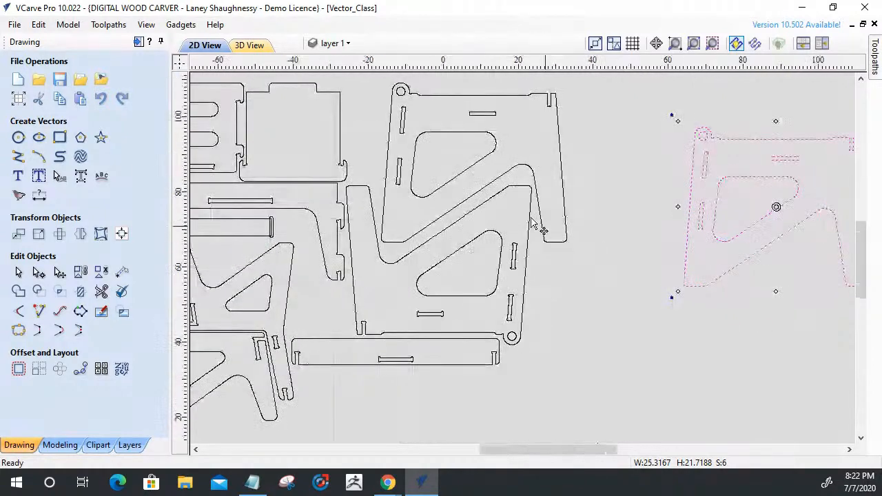
pyautogui.click(80, 234)
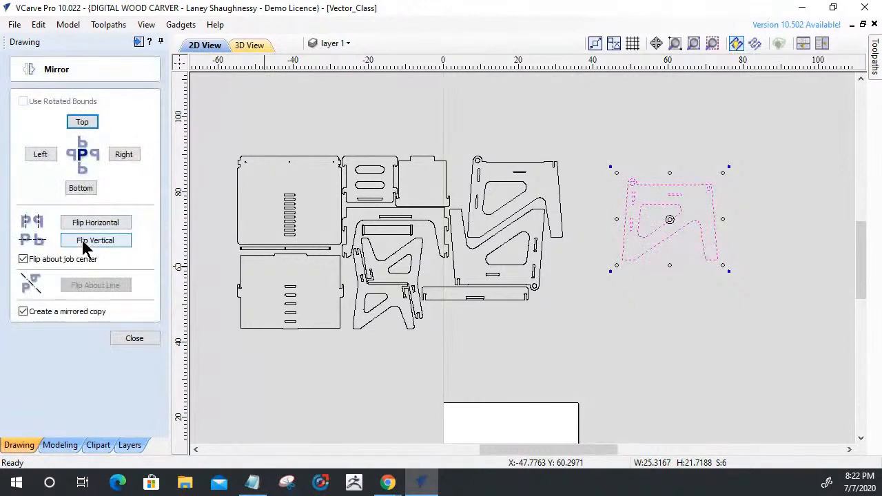
pyautogui.click(87, 248)
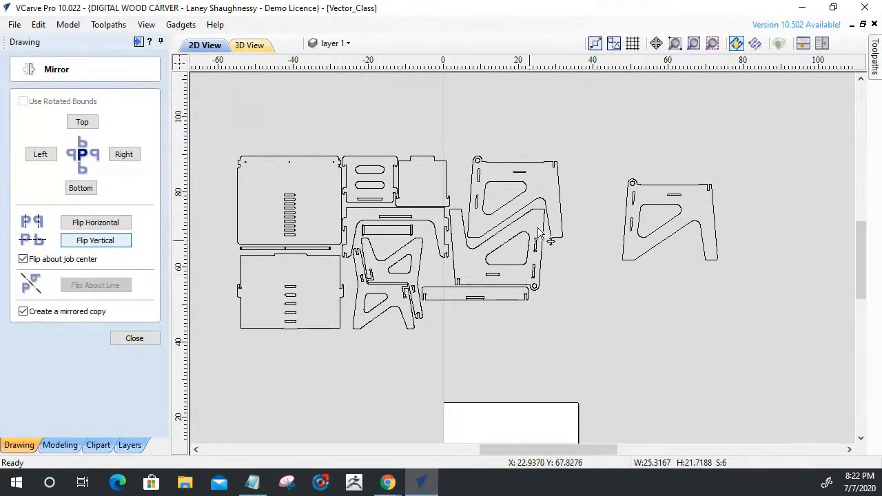
pyautogui.moveTo(607, 165); pyautogui.dragTo(807, 289)
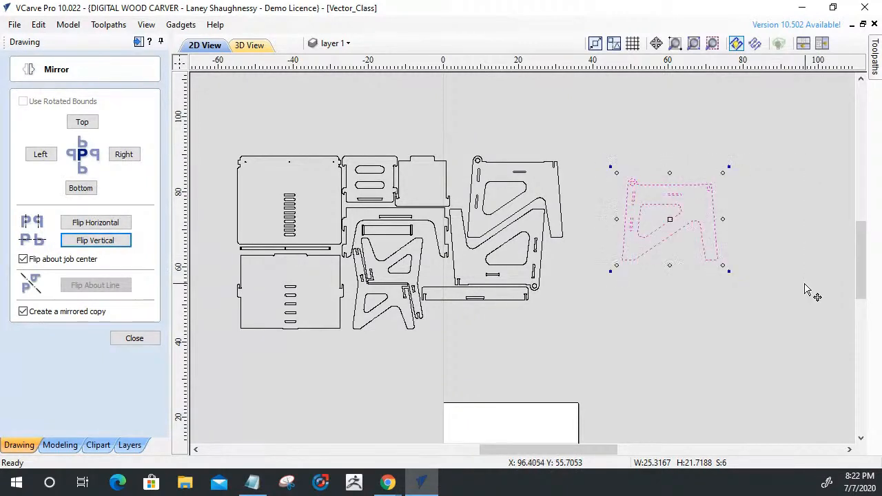
pyautogui.click(95, 240)
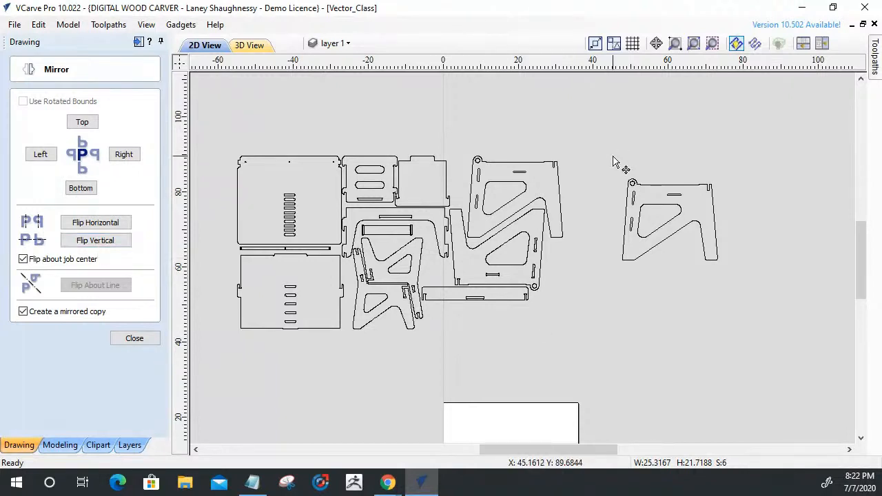
pyautogui.moveTo(610, 161); pyautogui.dragTo(740, 296)
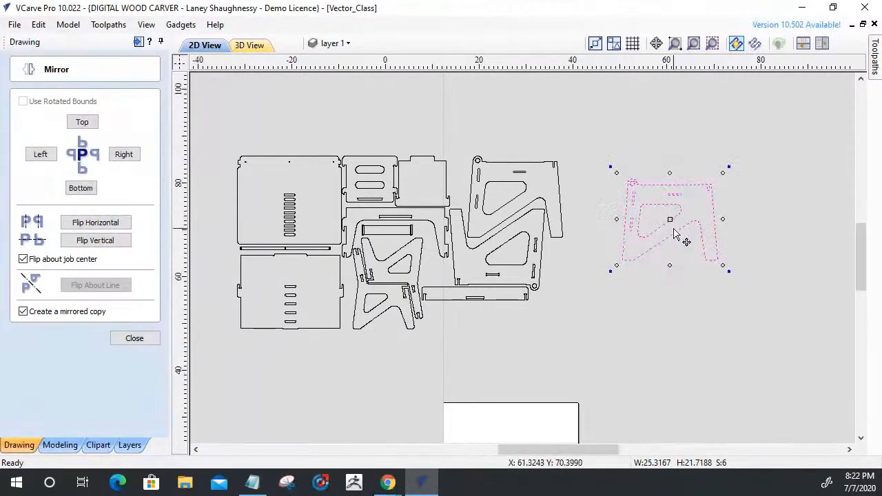
# Locate the mirrored copy of the desk side below the job area and undo that flip.
pyautogui.scroll(3, 675, 234)
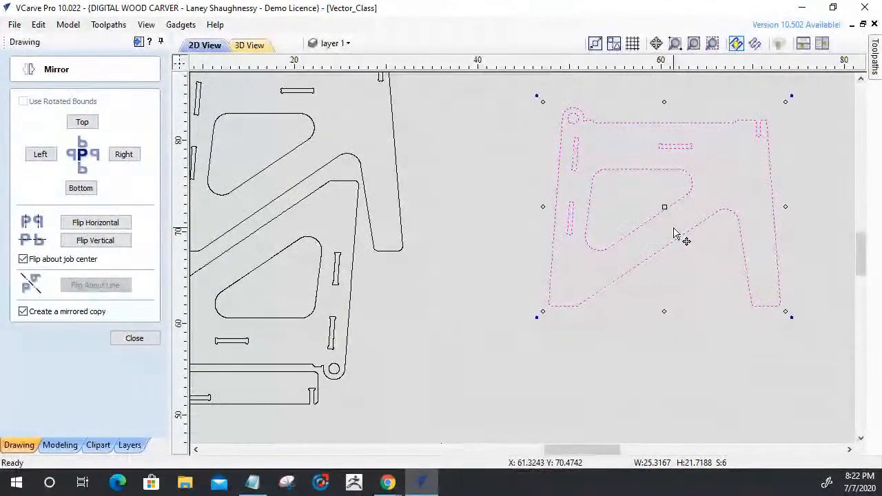
pyautogui.scroll(2, 721, 109)
pyautogui.scroll(-1, 703, 119)
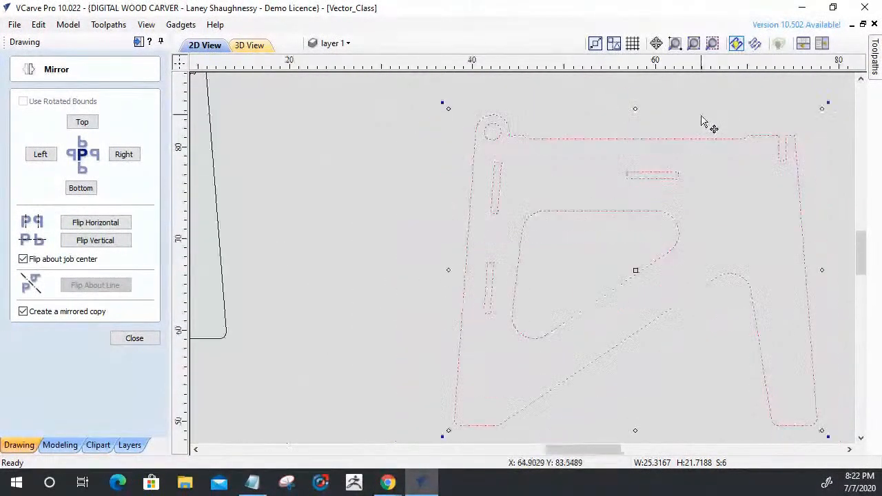
pyautogui.scroll(-2, 701, 119)
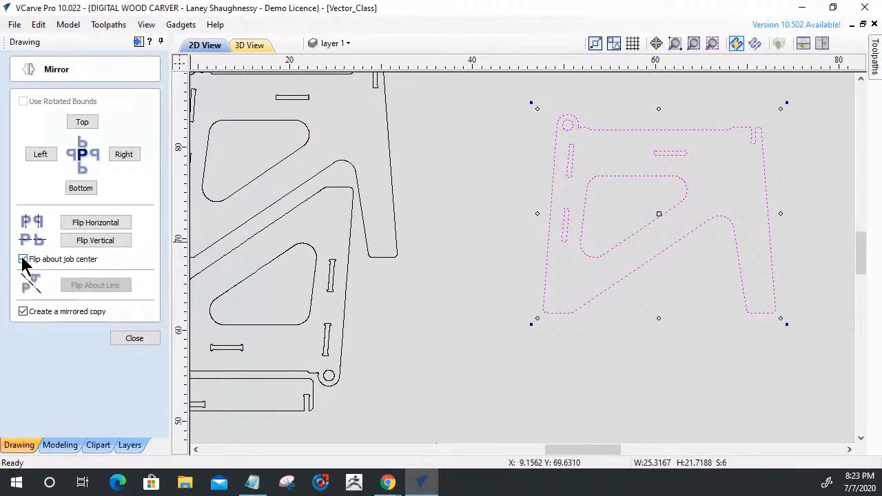
pyautogui.scroll(-6, 591, 310)
pyautogui.scroll(2, 551, 304)
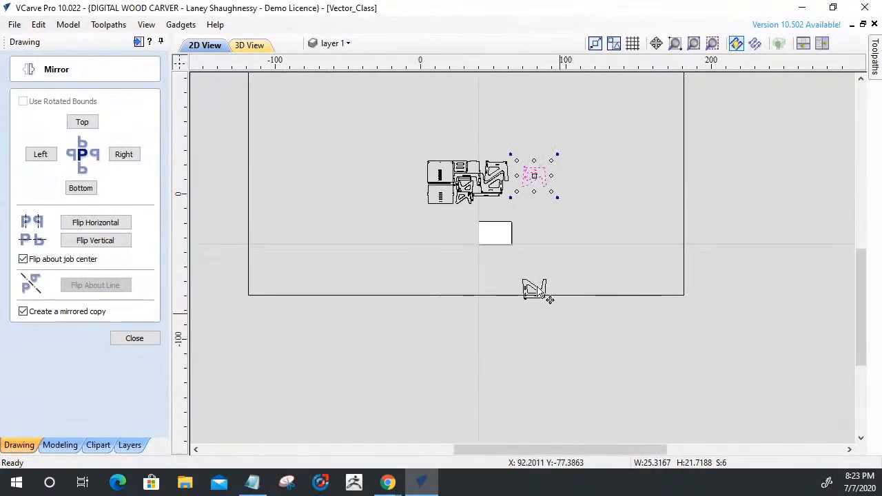
pyautogui.scroll(4, 537, 290)
pyautogui.scroll(-5, 528, 282)
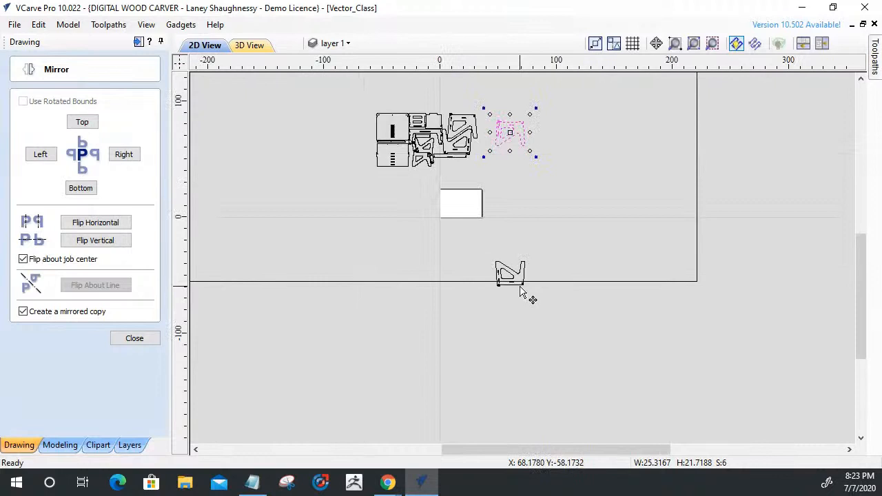
pyautogui.click(567, 282)
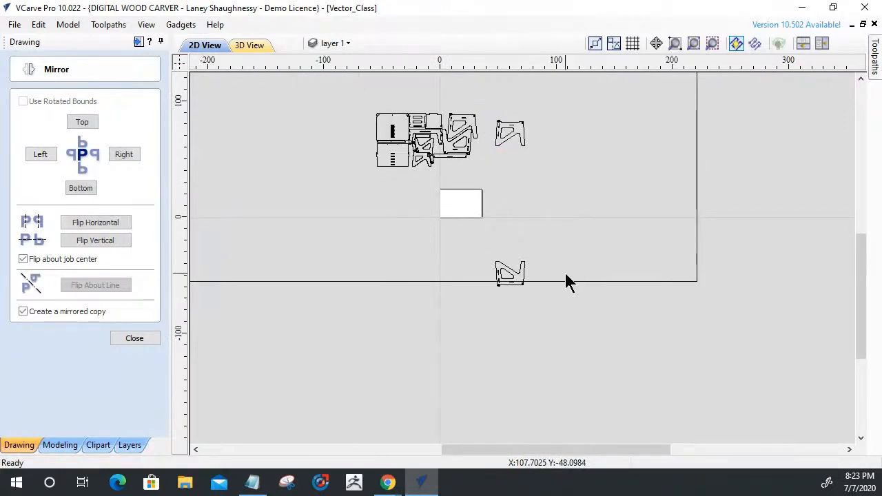
pyautogui.hotkey('ctrl', 'z')
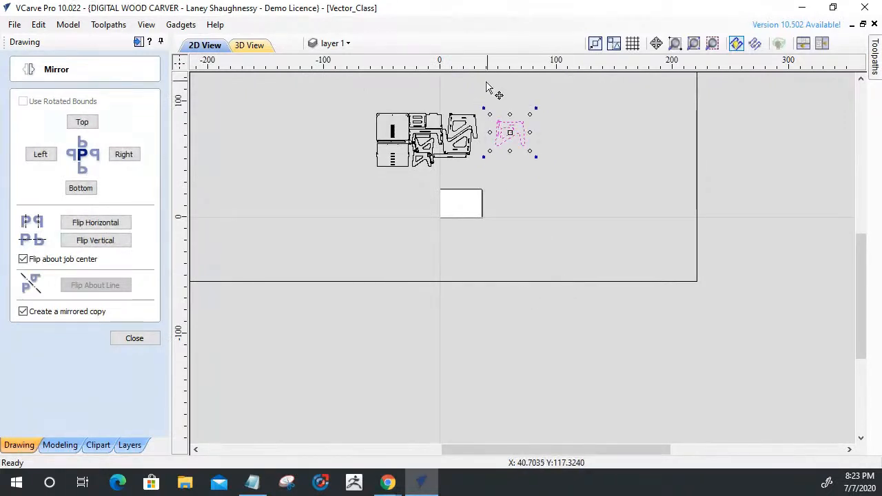
# Flip the duplicated desk side vertically and horizontally in place, with mirrored copy and flip about job center turned off.
pyautogui.click(23, 312)
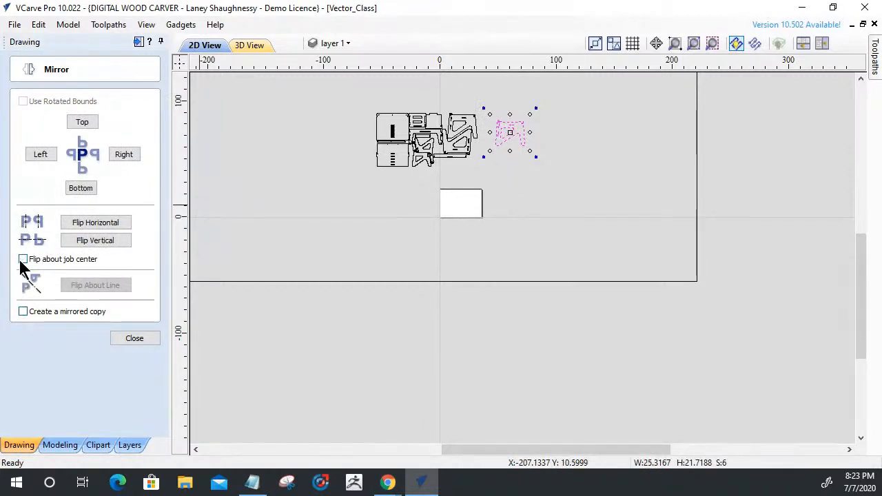
pyautogui.scroll(5, 499, 108)
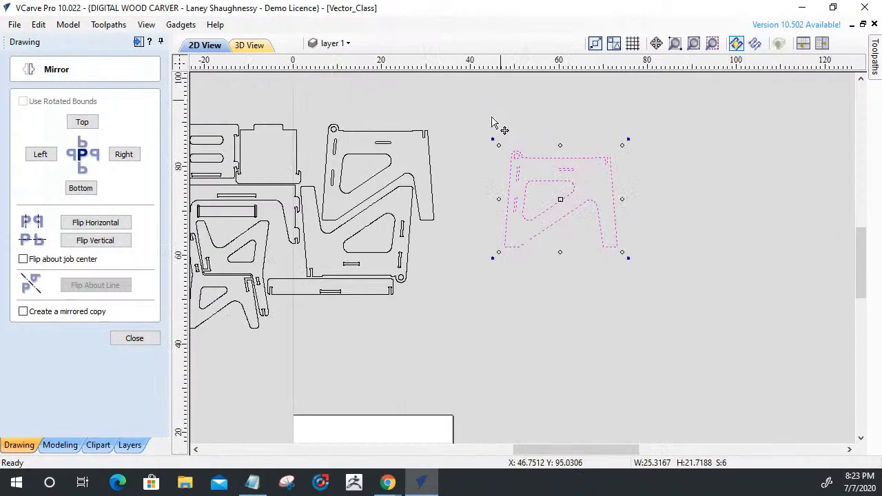
pyautogui.click(90, 243)
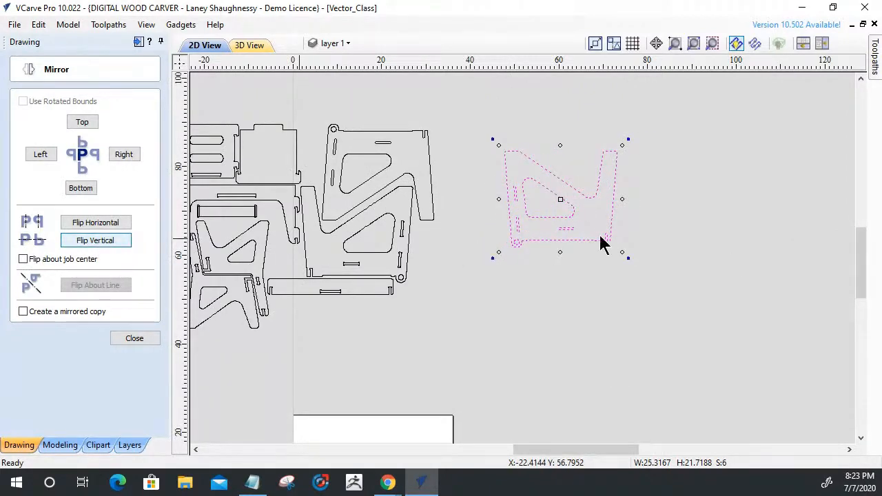
pyautogui.click(95, 223)
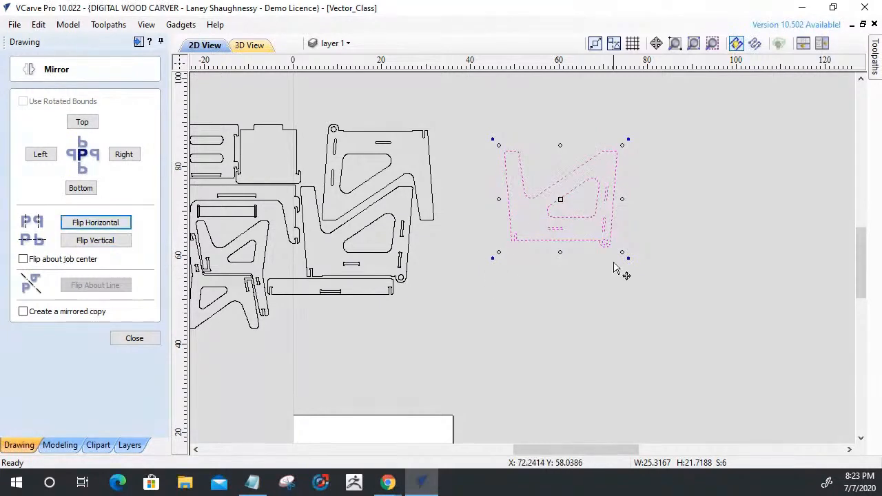
# Try overlaying the flipped desk side copy on the existing lower side panel to compare outlines, and undo the moves.
pyautogui.scroll(-1, 597, 260)
pyautogui.scroll(-1, 617, 276)
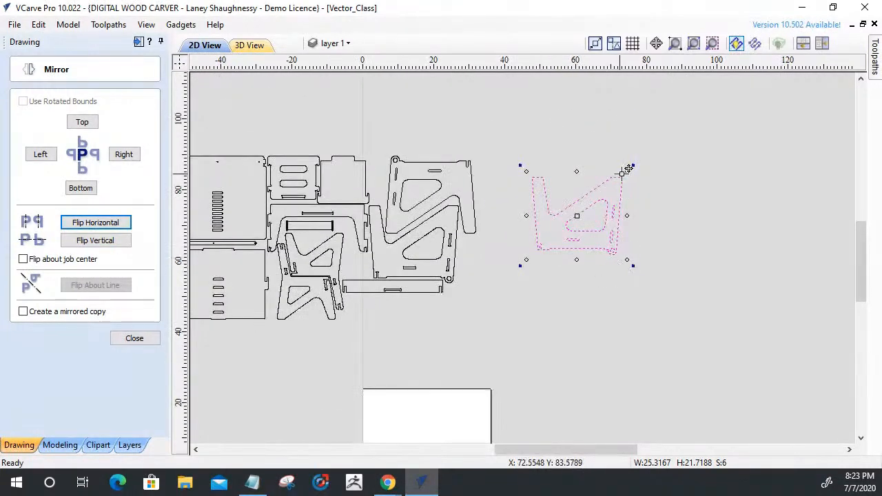
pyautogui.moveTo(623, 176); pyautogui.dragTo(458, 206)
pyautogui.scroll(3, 386, 275)
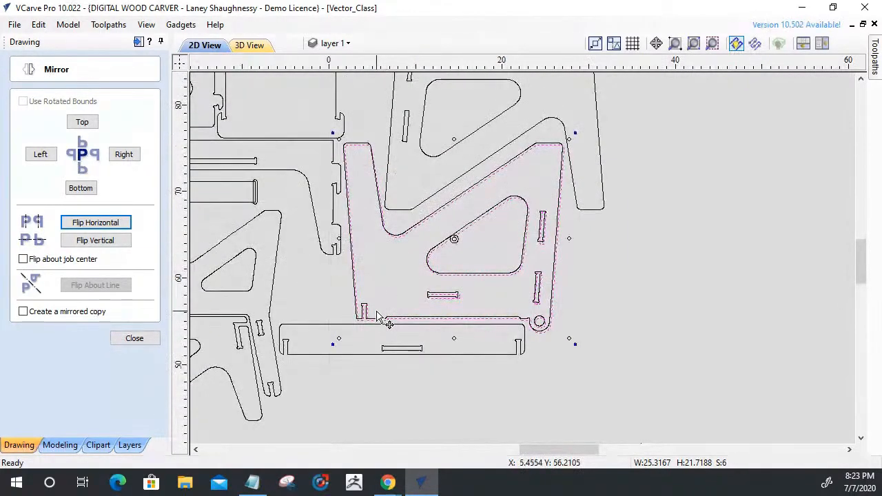
pyautogui.scroll(4, 597, 145)
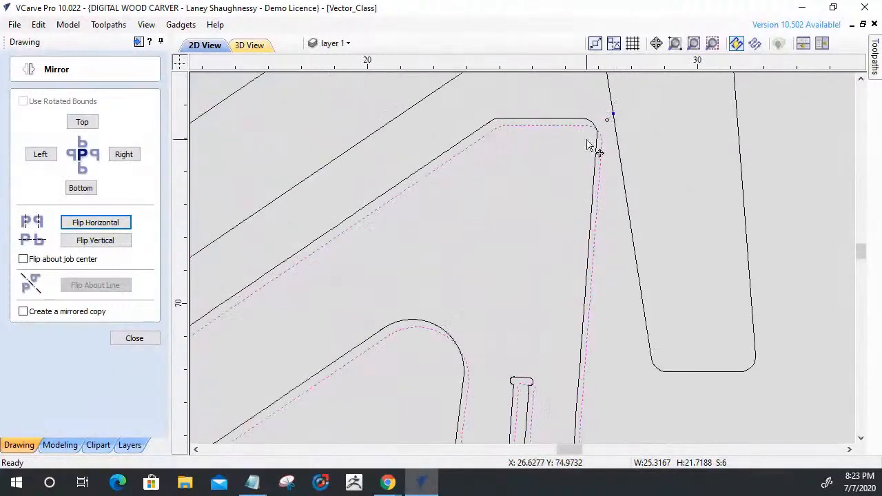
pyautogui.scroll(2, 594, 141)
pyautogui.click(608, 120)
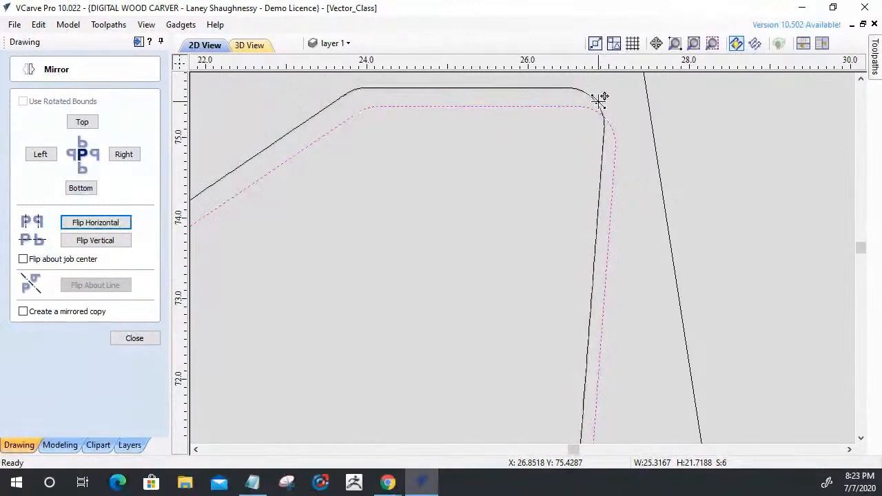
pyautogui.scroll(-6, 628, 154)
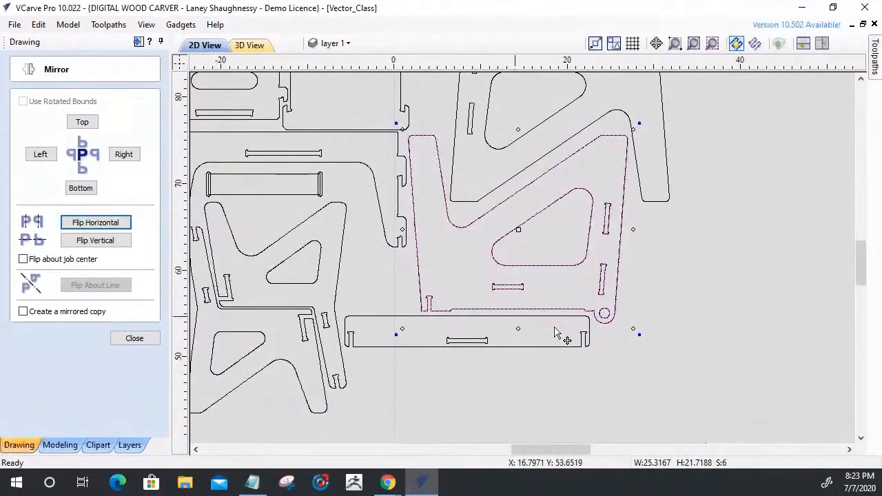
pyautogui.moveTo(556, 327); pyautogui.dragTo(556, 329)
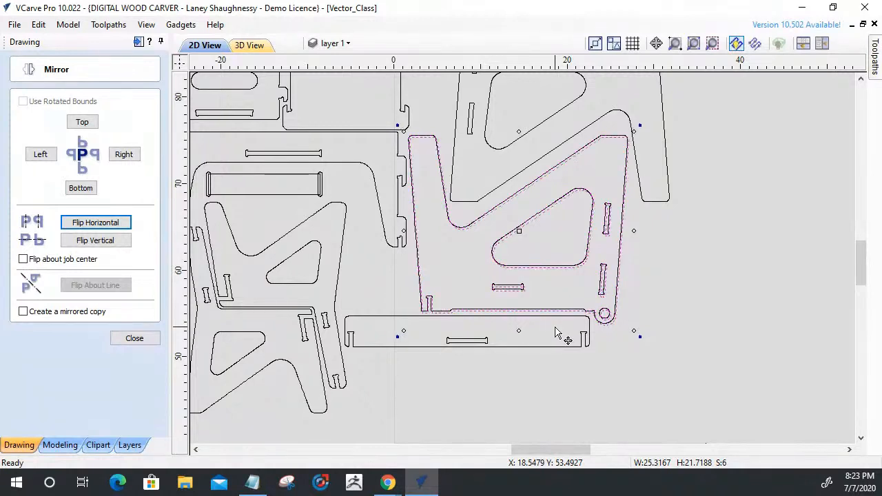
pyautogui.hotkey('ctrl', 'z')
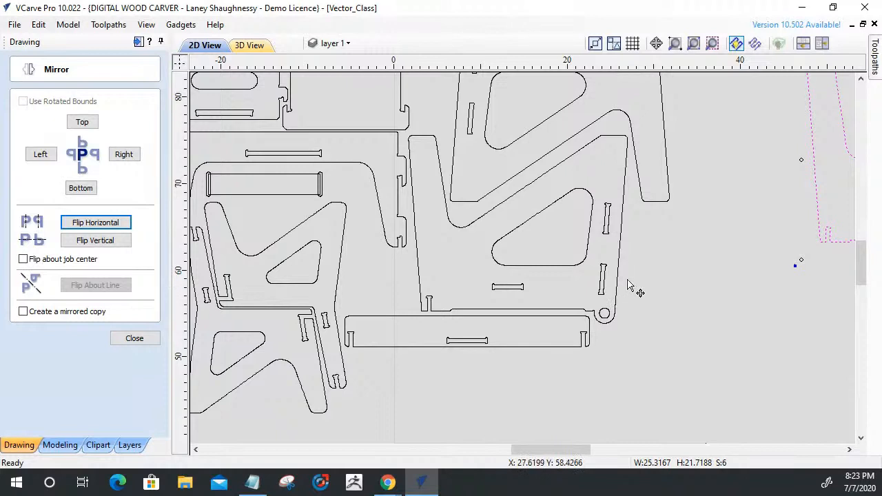
# Delete the original lower desk side panel together with its slots, triangular cutout and round hole.
pyautogui.click(510, 191)
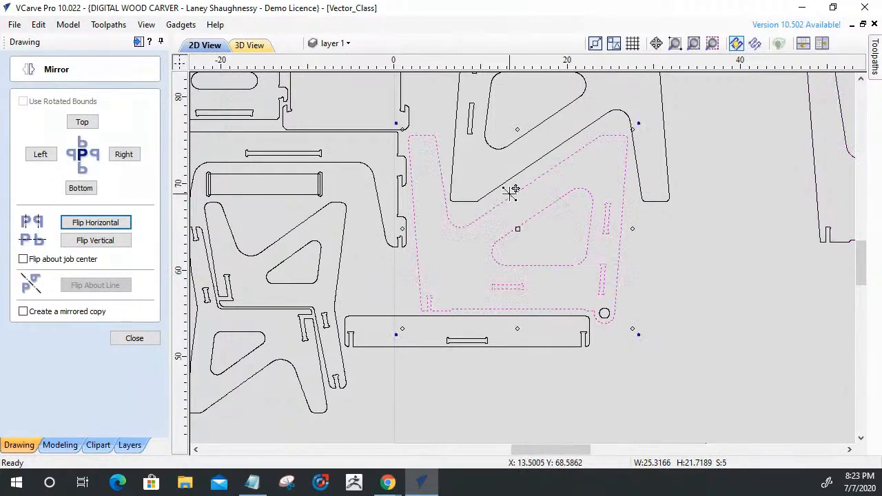
pyautogui.keyDown('shift'); pyautogui.click(605, 317); pyautogui.keyUp('shift')
pyautogui.press('Delete')
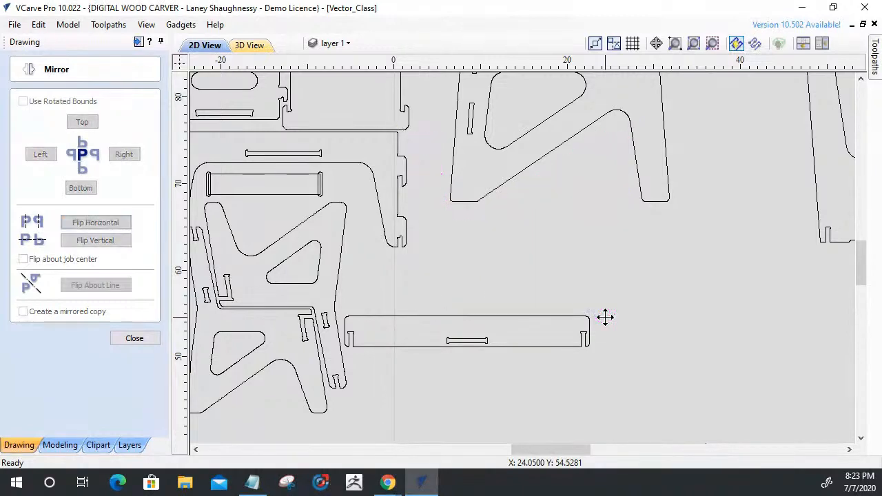
# Select the flipped desk side copy and review the overall layout of the remaining parts.
pyautogui.scroll(-5, 583, 303)
pyautogui.moveTo(641, 298); pyautogui.dragTo(709, 315)
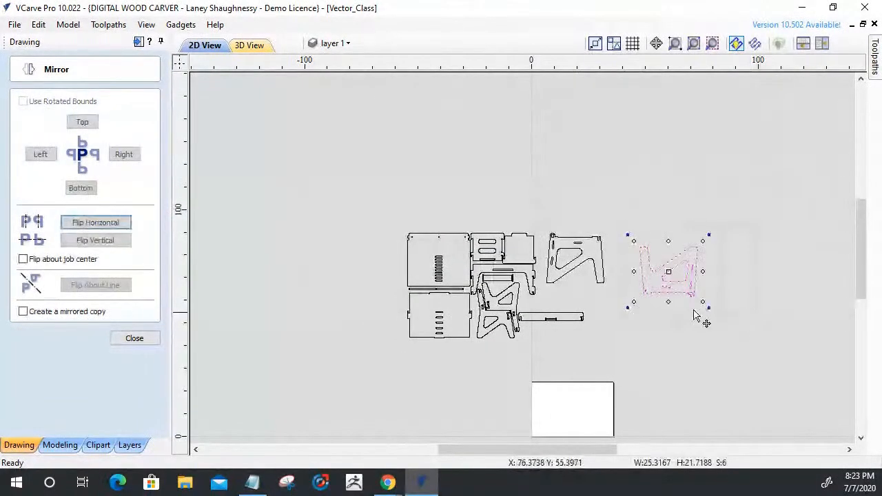
pyautogui.scroll(6, 675, 307)
pyautogui.scroll(-4, 675, 306)
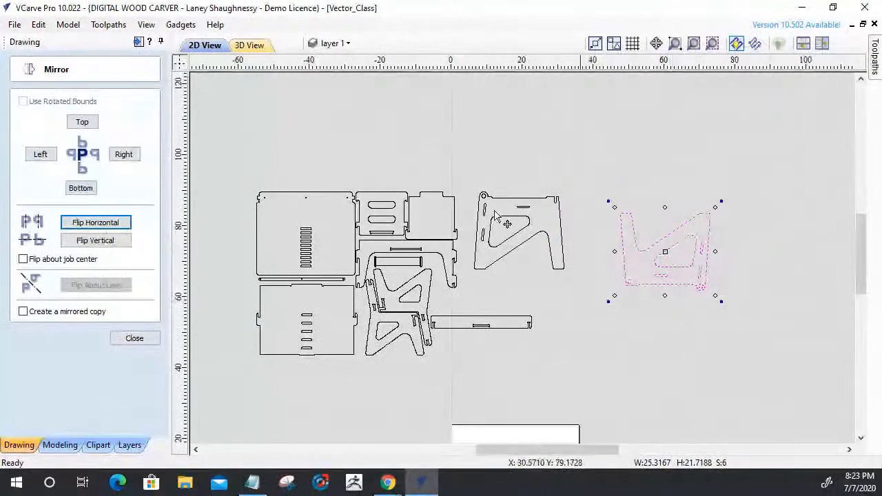
pyautogui.scroll(-4, 531, 238)
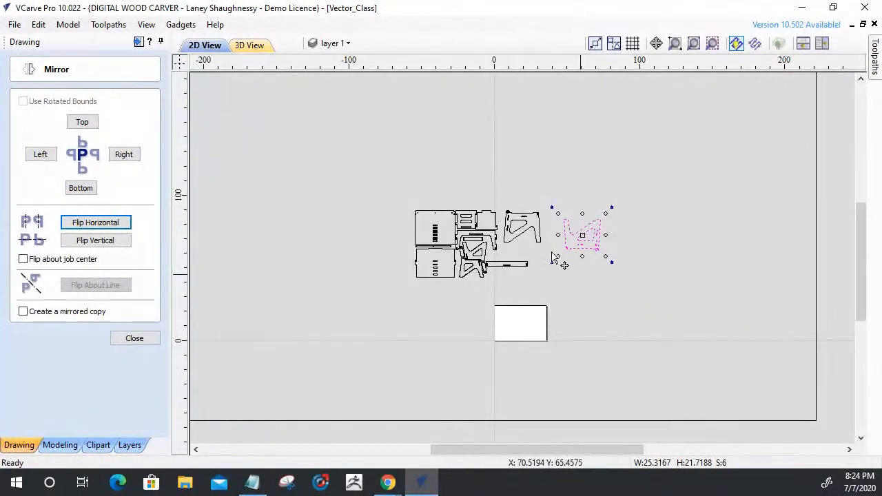
pyautogui.scroll(4, 591, 242)
pyautogui.scroll(-3, 590, 248)
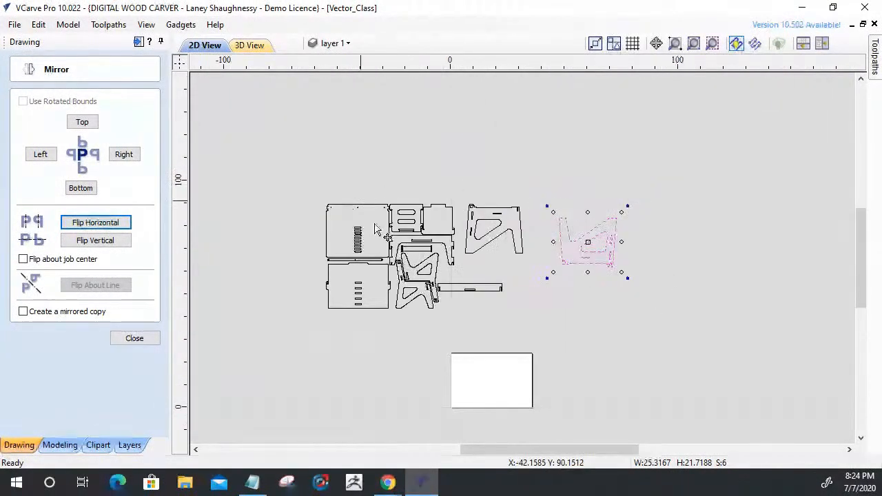
pyautogui.scroll(4, 483, 228)
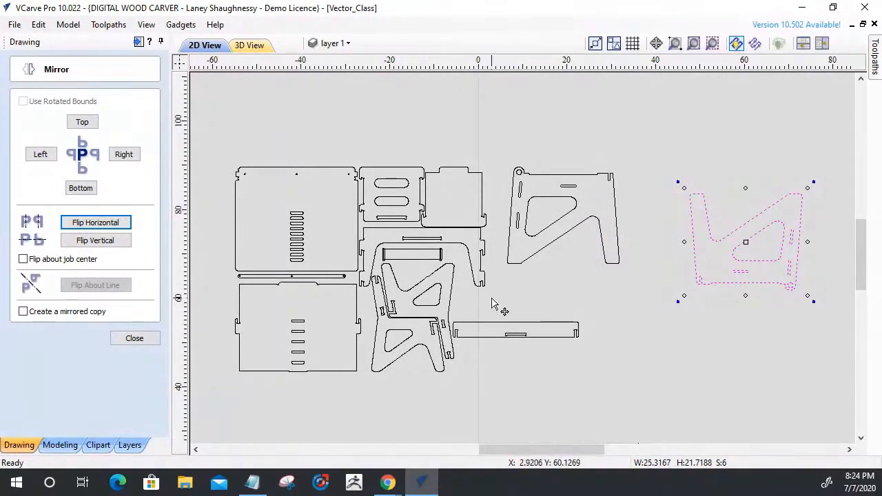
# Examine the long narrow rail's left end slot and the nodes along its outline in node editing.
pyautogui.scroll(6, 427, 330)
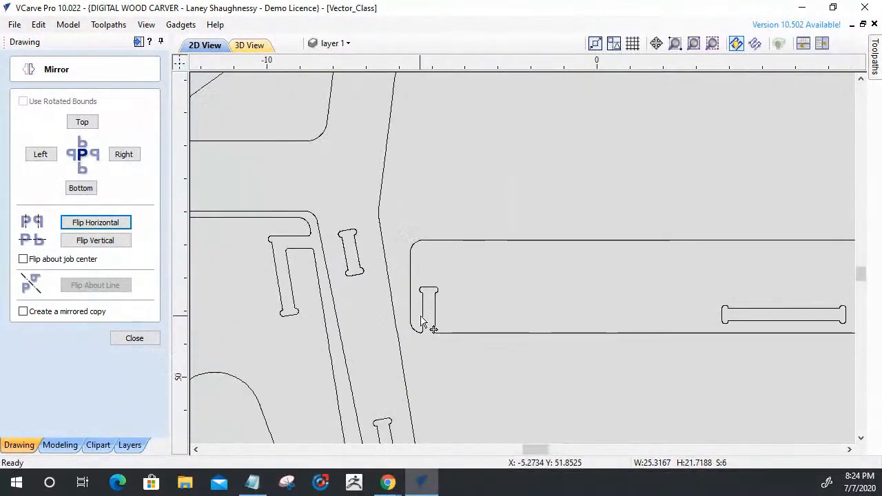
pyautogui.scroll(2, 425, 321)
pyautogui.click(424, 299)
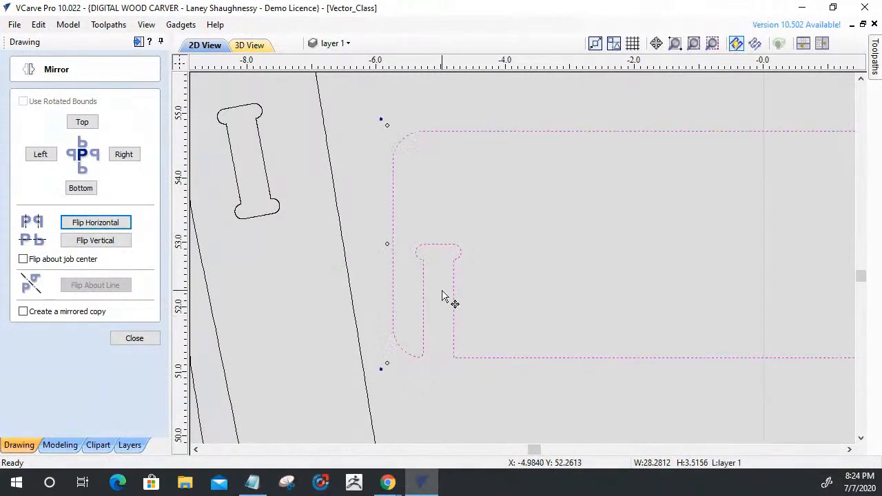
pyautogui.scroll(-4, 428, 309)
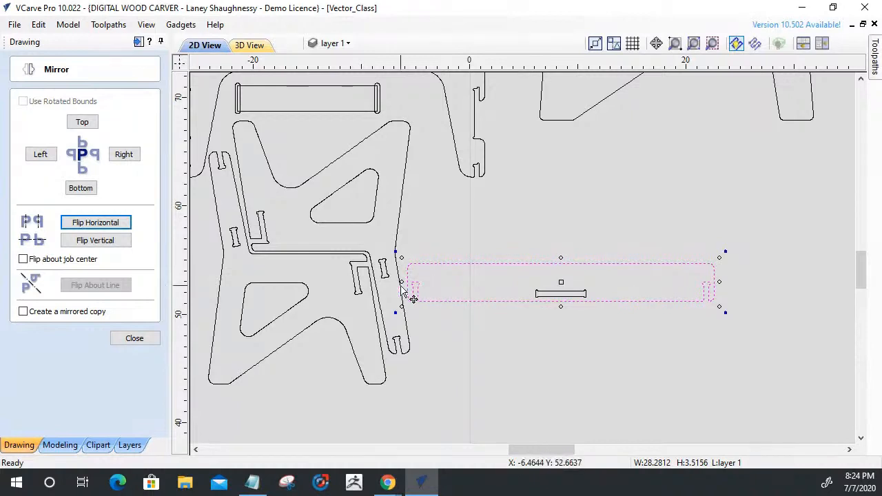
pyautogui.scroll(5, 413, 297)
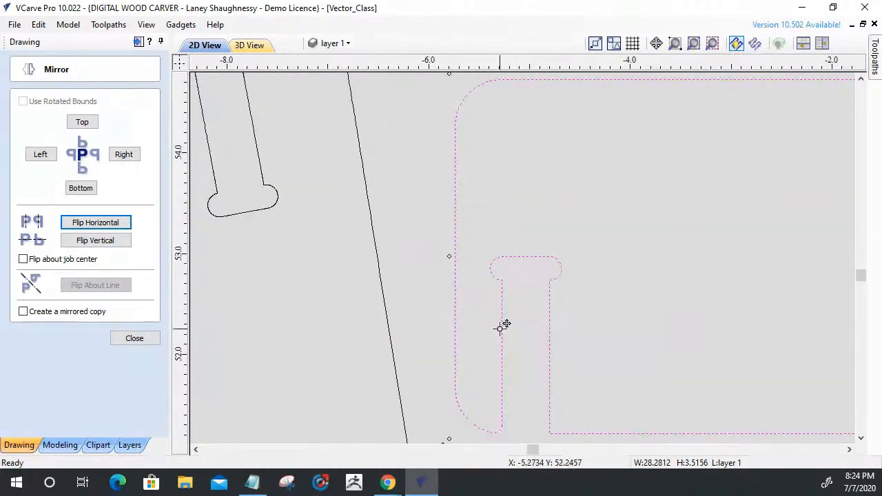
pyautogui.click(118, 338)
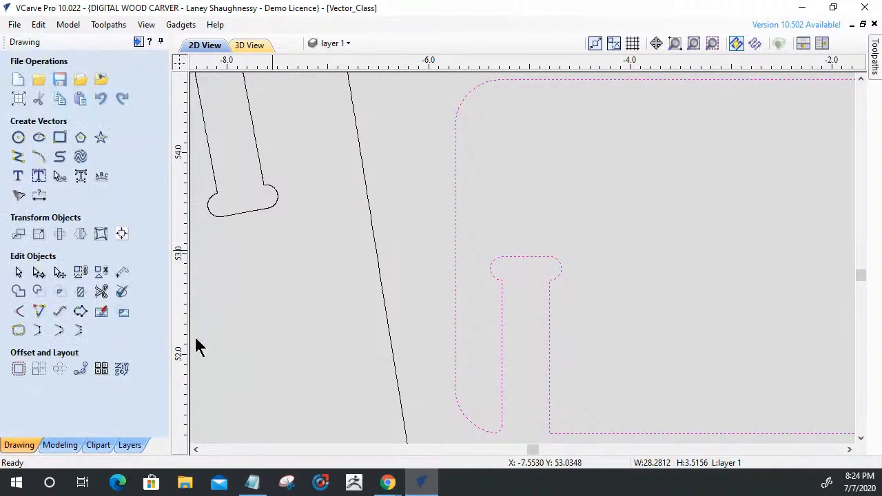
pyautogui.click(41, 277)
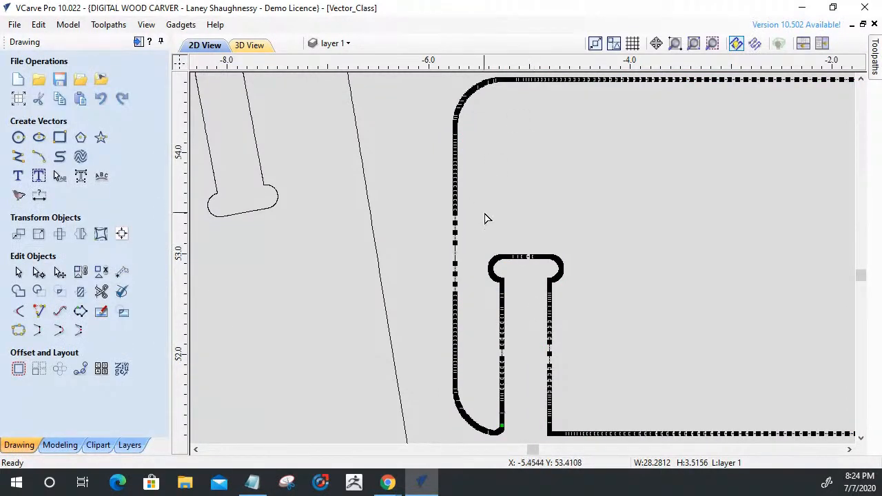
pyautogui.scroll(-2, 583, 259)
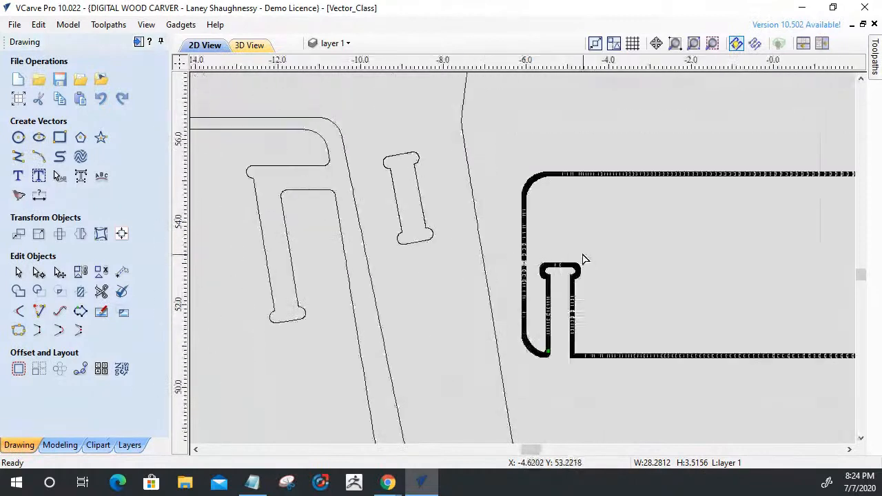
pyautogui.click(583, 259)
# Offset the rail and its middle slot 0.125 inch inwards and back outwards, with sharp corners and the originals deleted.
pyautogui.scroll(-6, 583, 260)
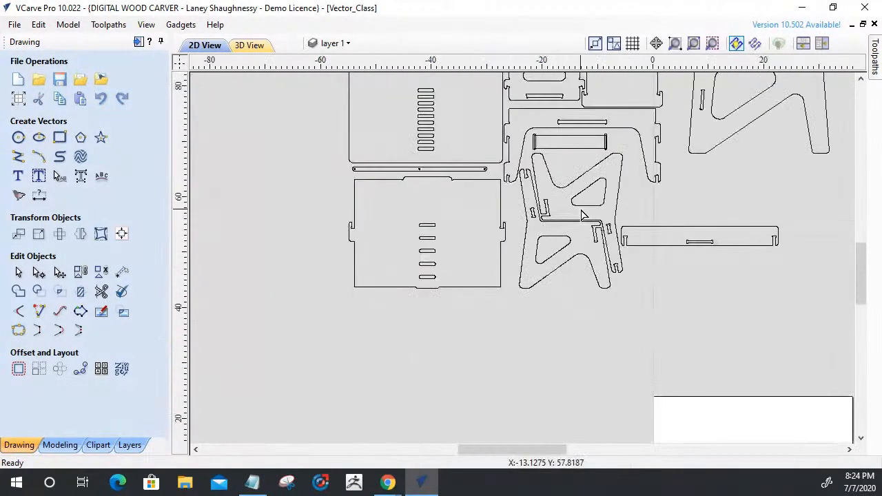
pyautogui.moveTo(614, 215); pyautogui.dragTo(799, 272)
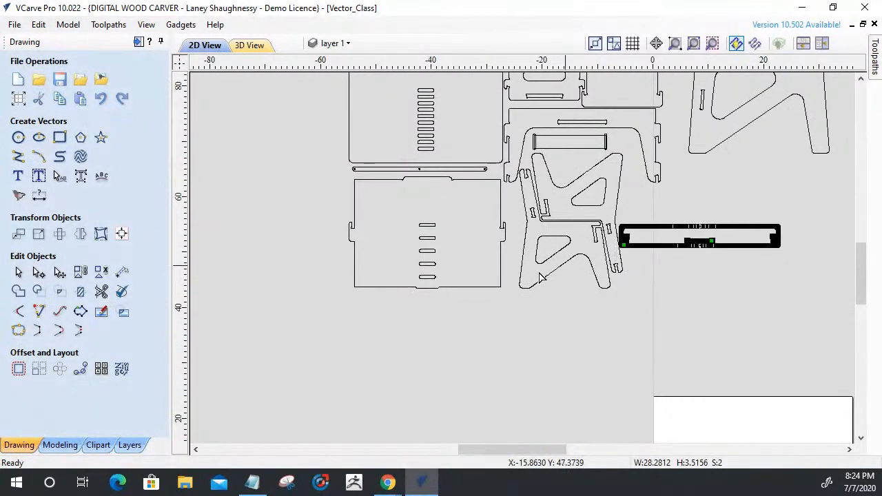
pyautogui.click(18, 272)
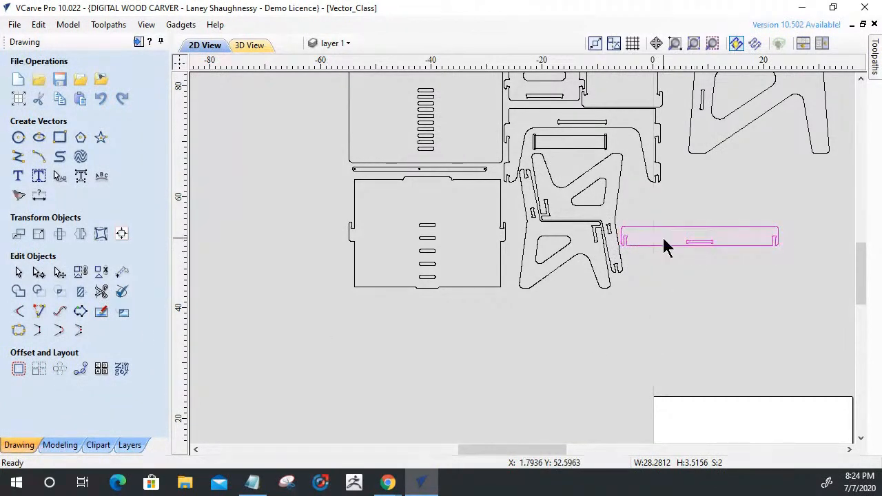
pyautogui.click(19, 369)
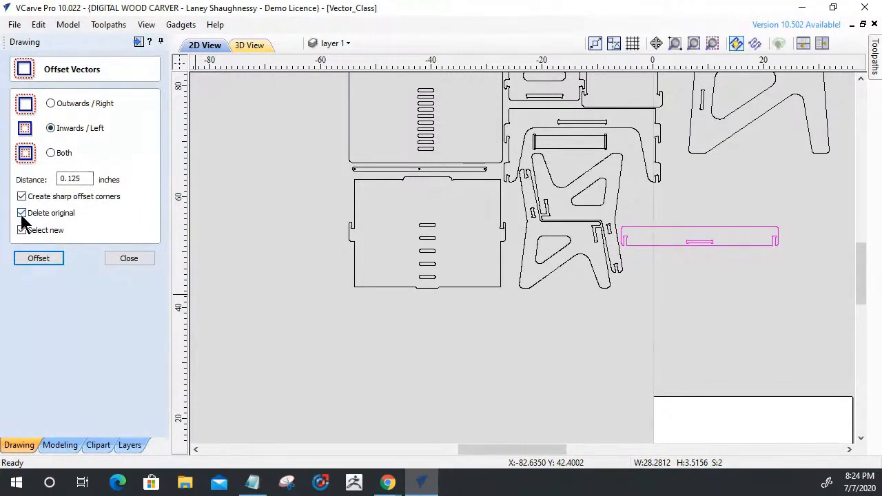
pyautogui.click(27, 256)
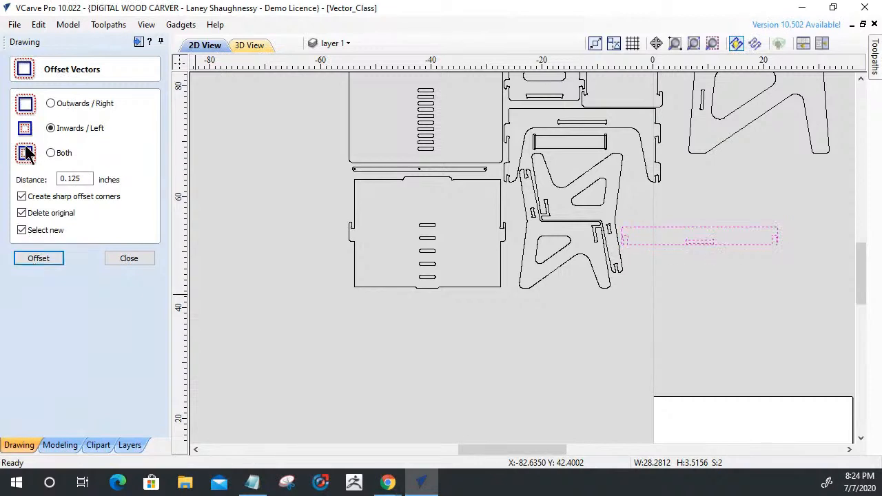
pyautogui.click(50, 103)
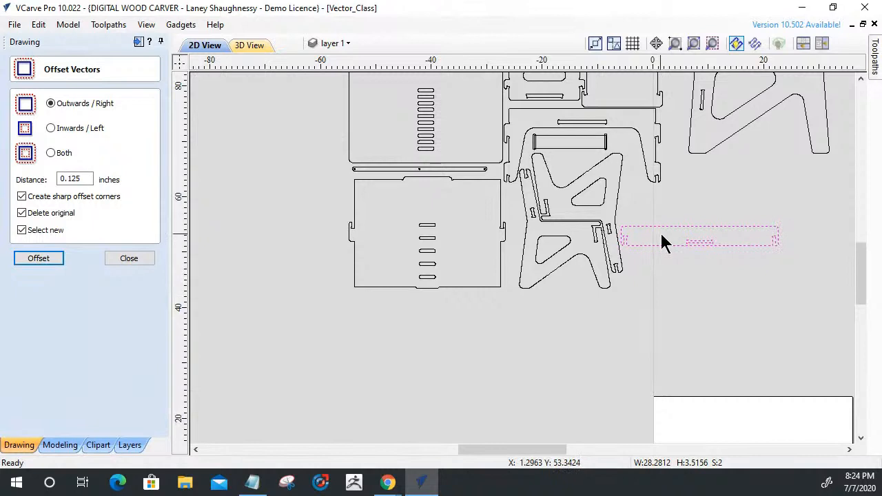
pyautogui.scroll(5, 655, 238)
pyautogui.scroll(3, 651, 236)
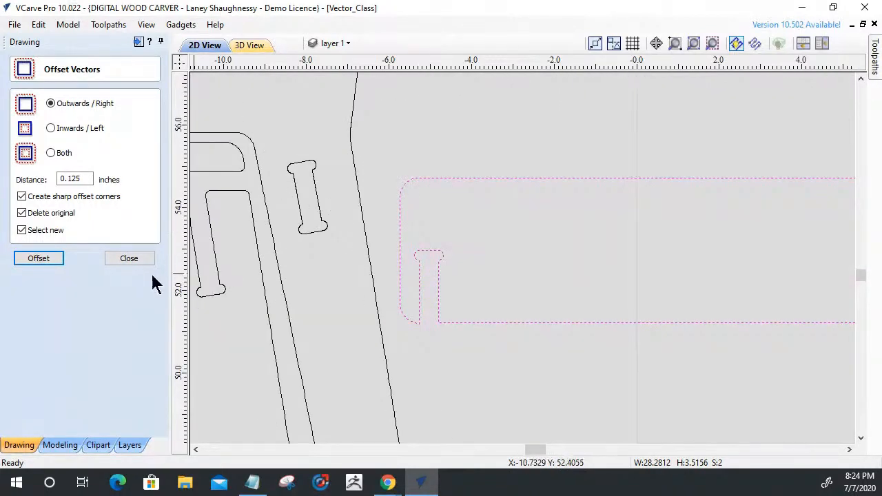
pyautogui.click(115, 256)
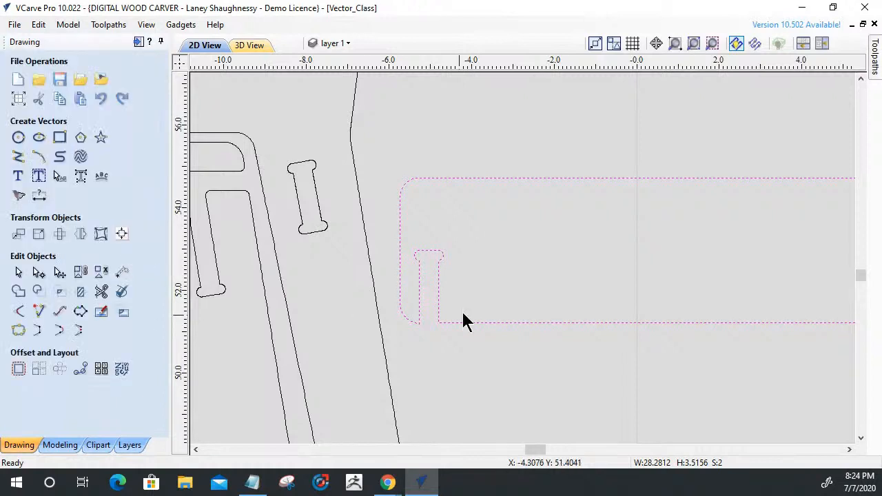
# In node editing, delete the nodes forming the left rounded relief of the long rail's left end slot.
pyautogui.scroll(5, 390, 264)
pyautogui.scroll(-3, 386, 273)
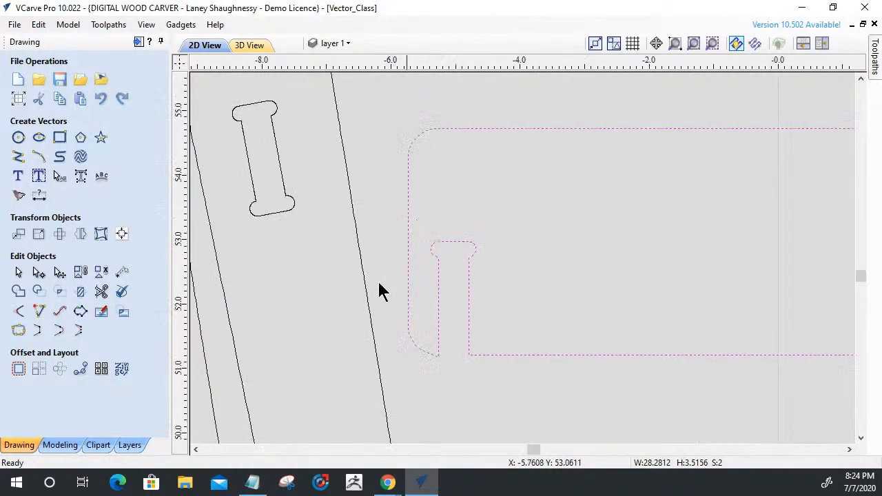
pyautogui.click(39, 272)
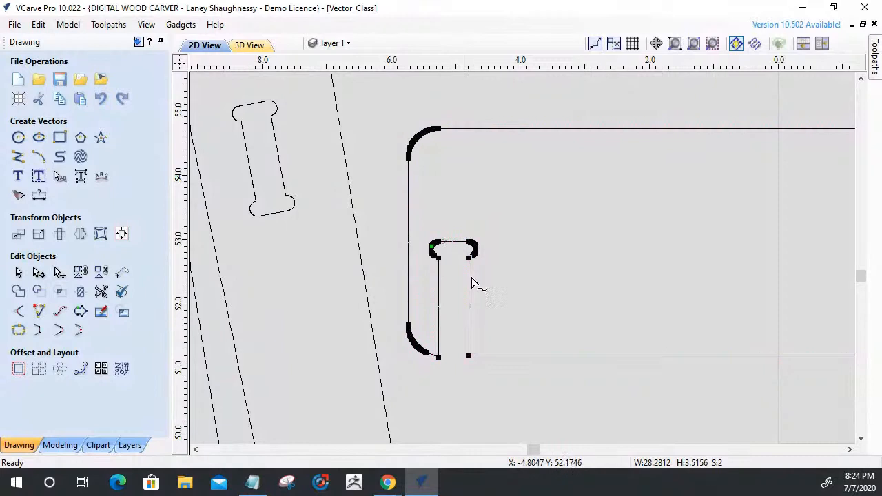
pyautogui.scroll(-4, 430, 287)
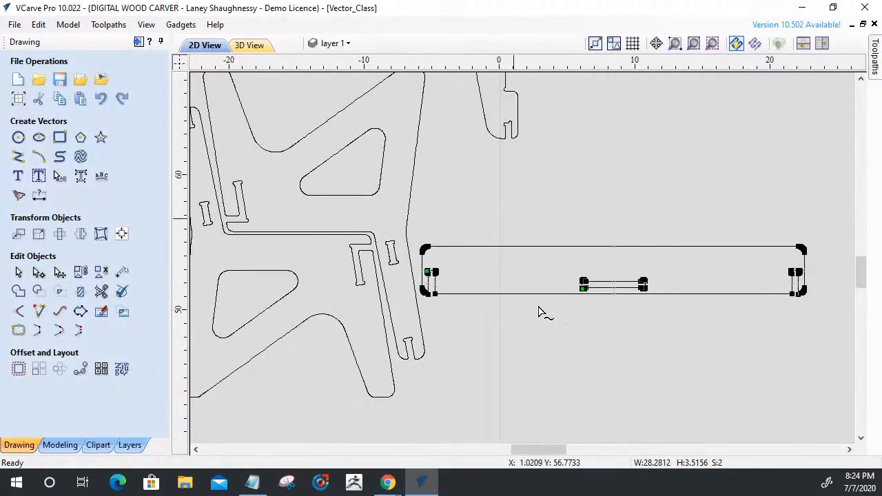
pyautogui.scroll(2, 395, 307)
pyautogui.scroll(6, 400, 289)
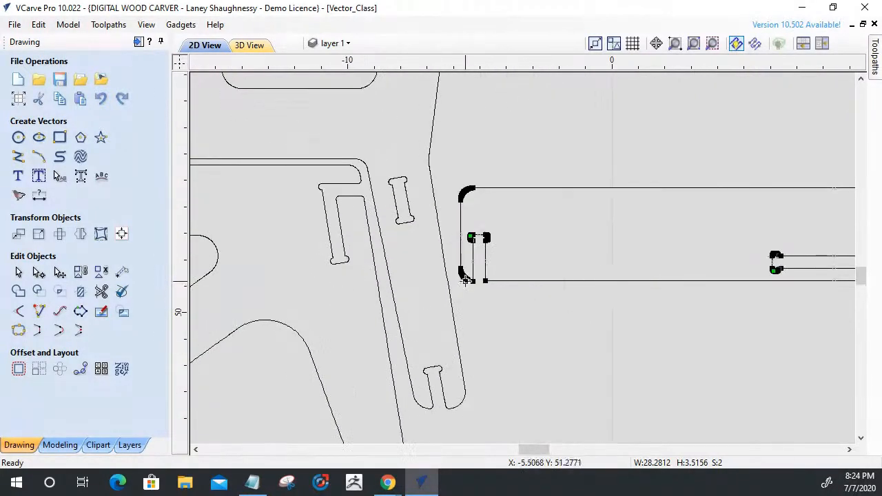
pyautogui.scroll(3, 466, 266)
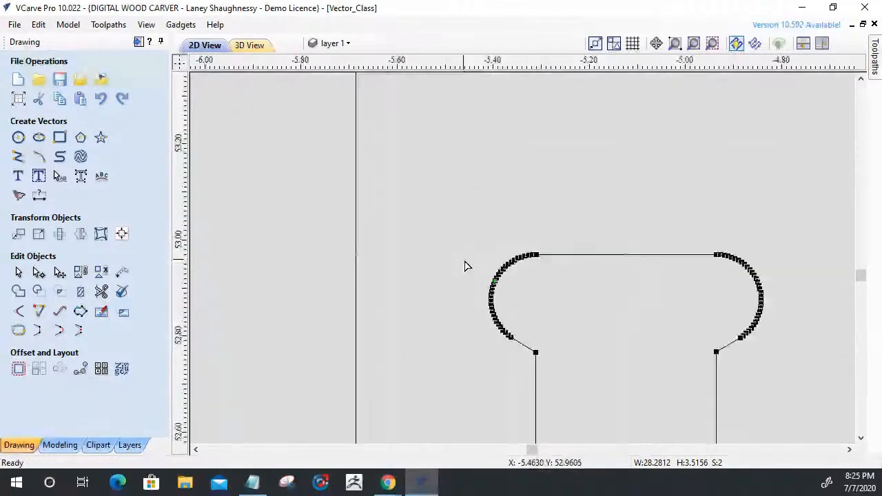
pyautogui.scroll(-3, 466, 266)
pyautogui.scroll(2, 475, 273)
pyautogui.moveTo(446, 211); pyautogui.dragTo(528, 329)
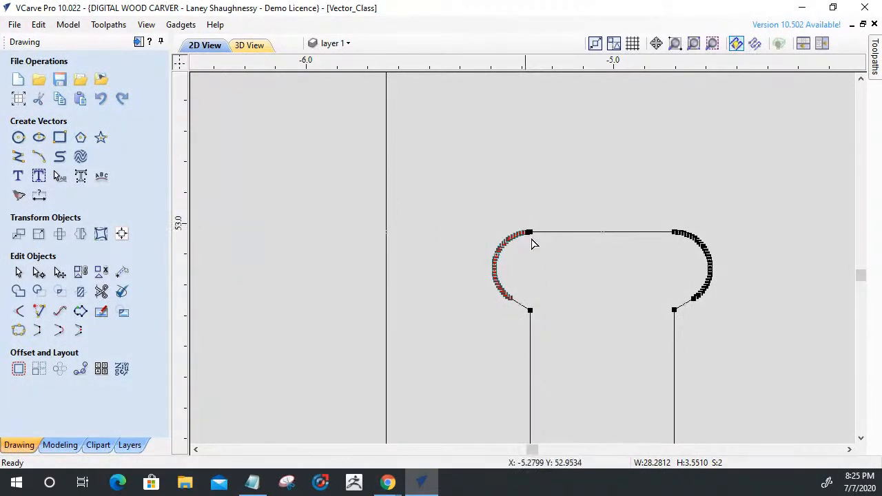
pyautogui.scroll(5, 532, 244)
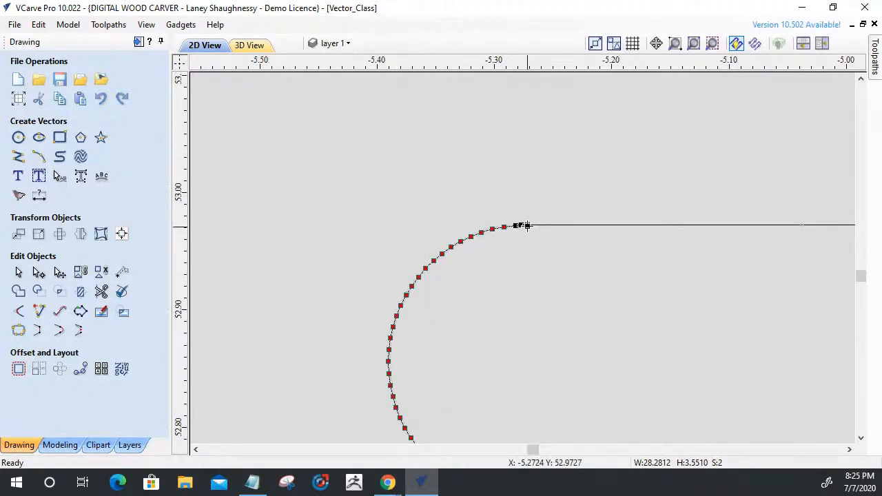
pyautogui.scroll(-4, 522, 247)
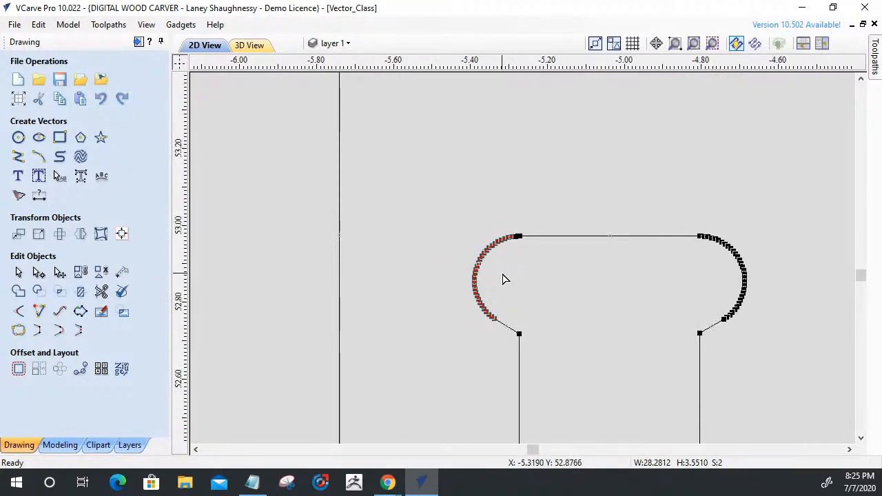
pyautogui.press('Delete')
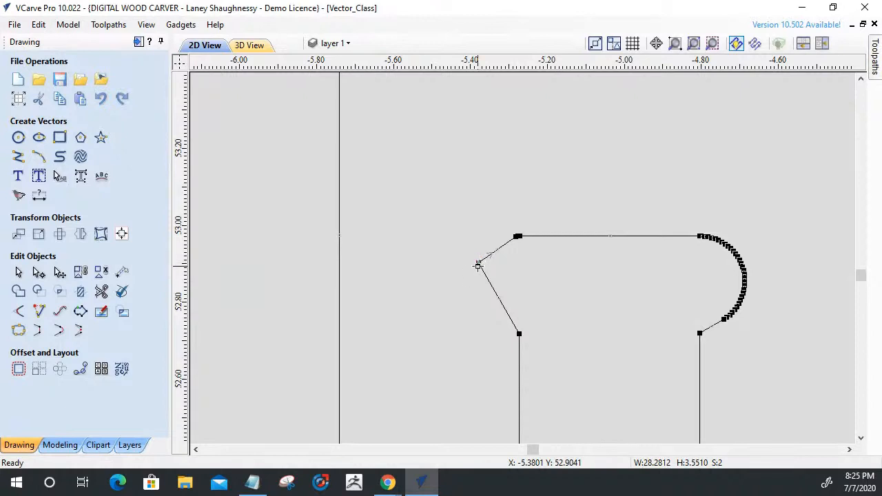
pyautogui.press('Delete')
# Remove the leftover nodes at the slot's upper left corner and delete the span joining the slot's end line to its left side.
pyautogui.scroll(5, 518, 236)
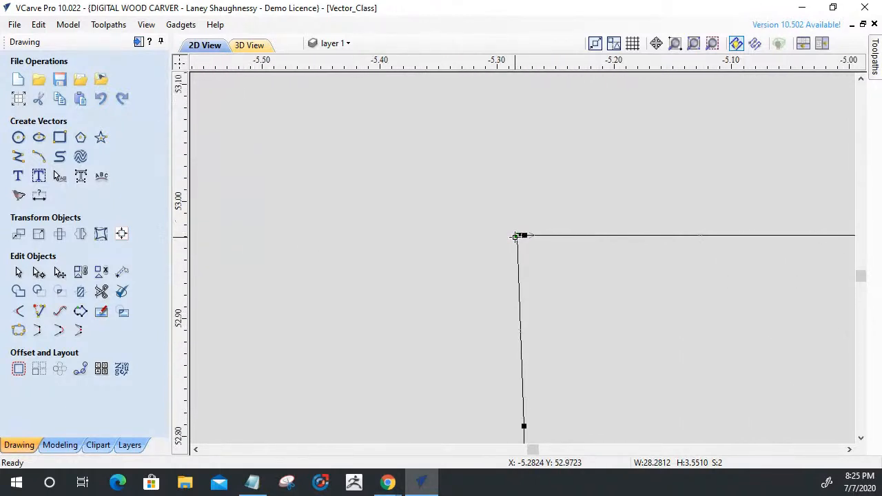
pyautogui.moveTo(513, 227); pyautogui.dragTo(548, 240)
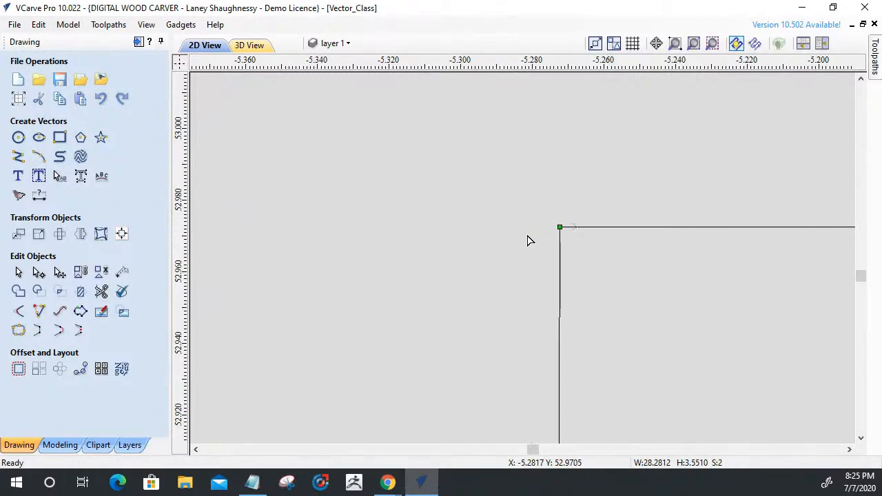
pyautogui.scroll(-5, 525, 240)
pyautogui.rightClick(522, 256)
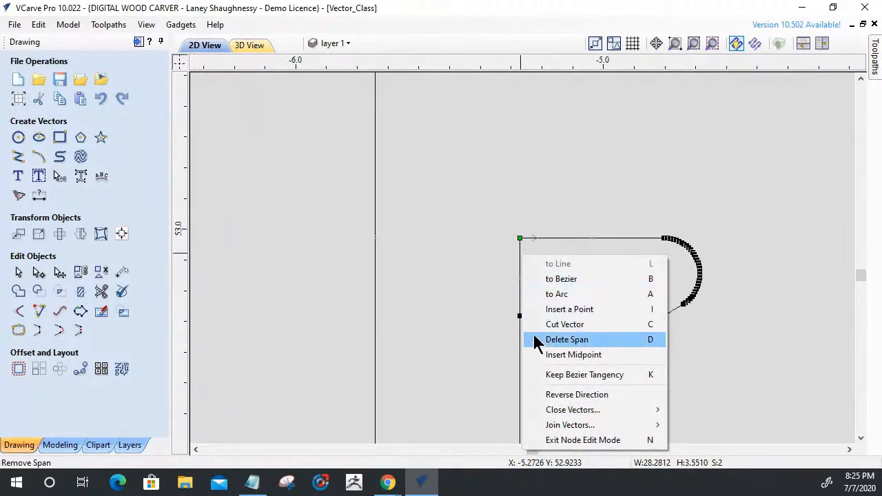
pyautogui.click(578, 345)
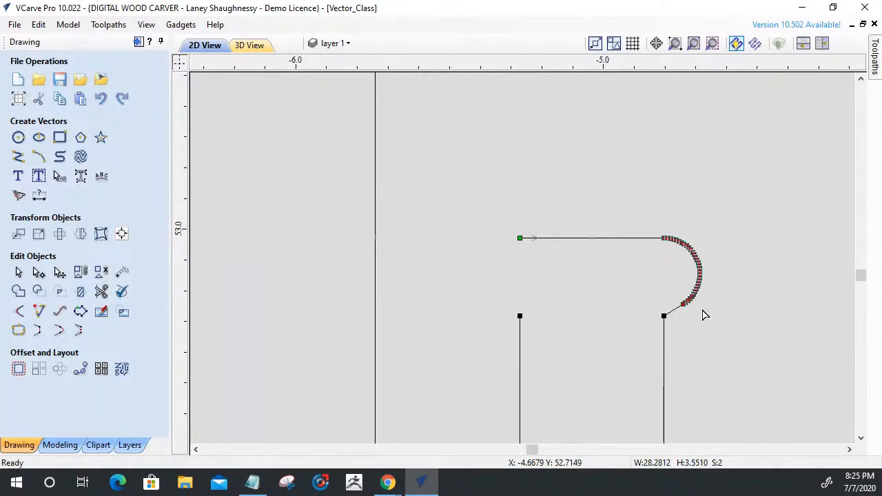
# Delete the right rounded relief of the same slot, including the span down to the slot's right side.
pyautogui.scroll(4, 685, 241)
pyautogui.scroll(2, 685, 248)
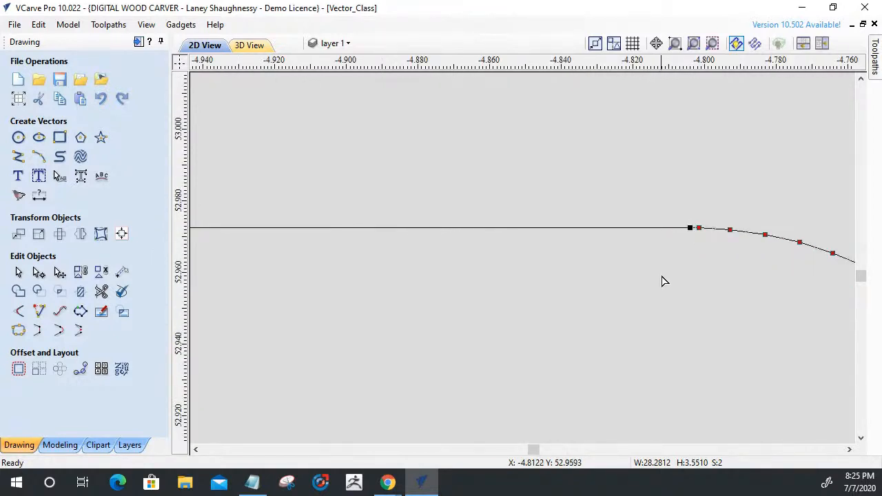
pyautogui.scroll(-3, 643, 226)
pyautogui.scroll(-1, 644, 227)
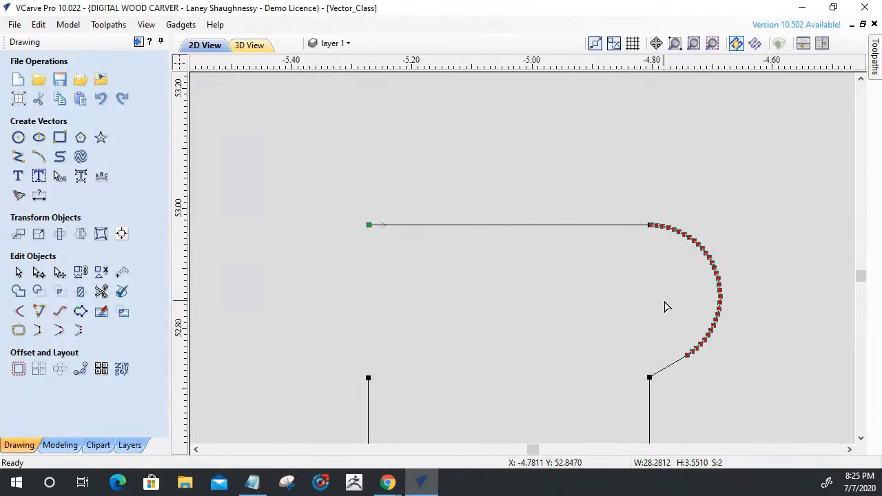
pyautogui.press('Delete')
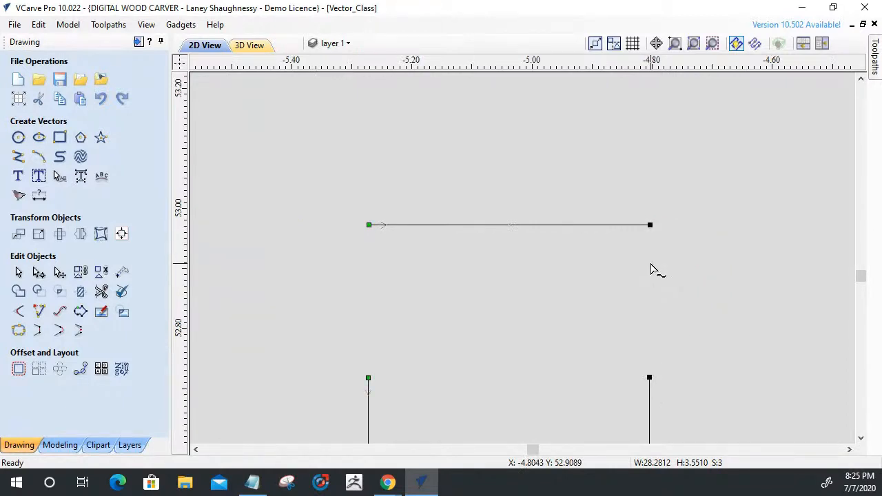
# Start extending the slot's left side line towards its end line with Extend Vectors.
pyautogui.scroll(-3, 652, 270)
pyautogui.scroll(-5, 575, 232)
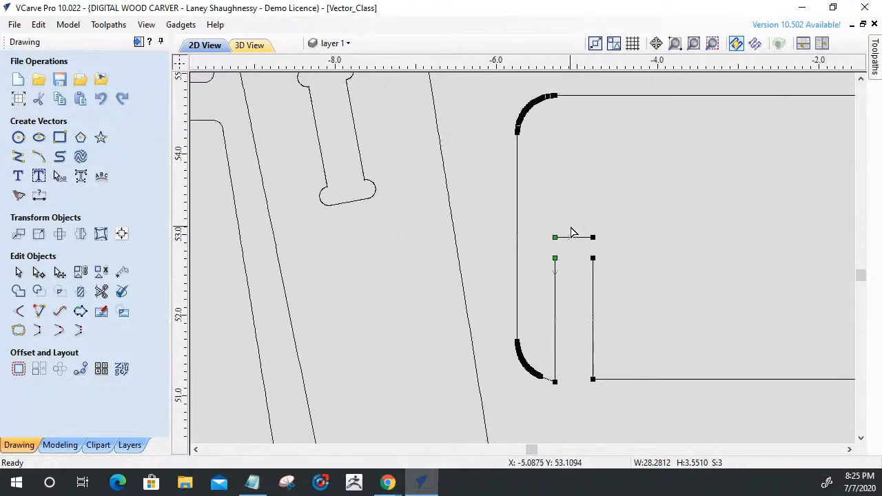
pyautogui.scroll(4, 563, 269)
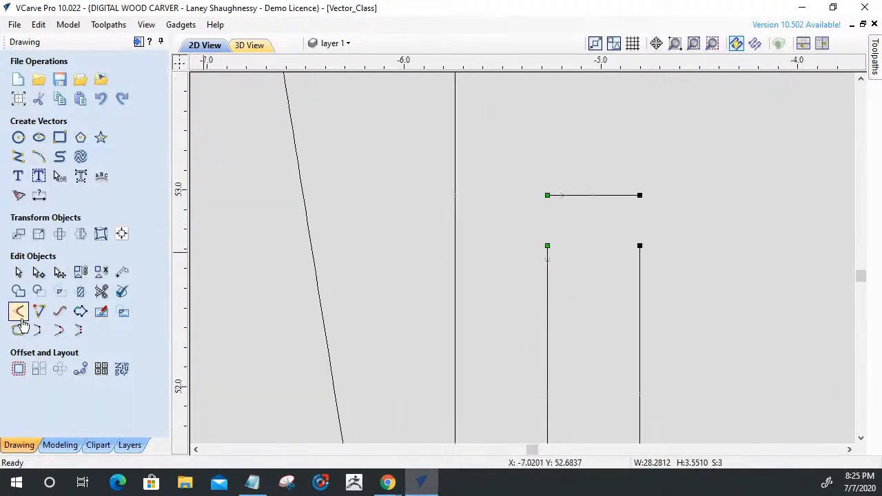
pyautogui.click(39, 312)
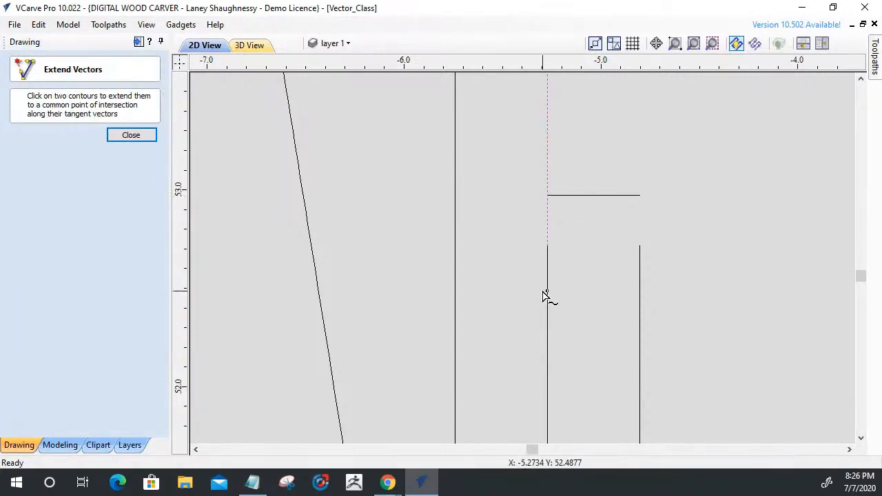
pyautogui.scroll(8, 545, 236)
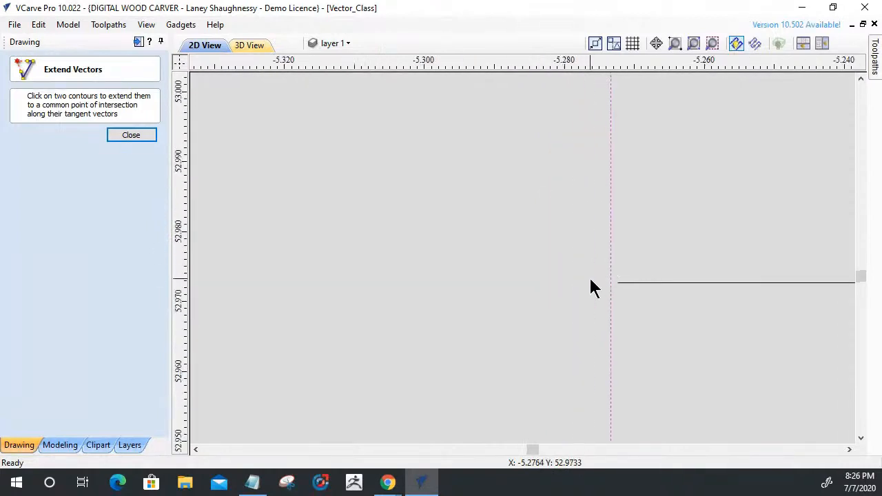
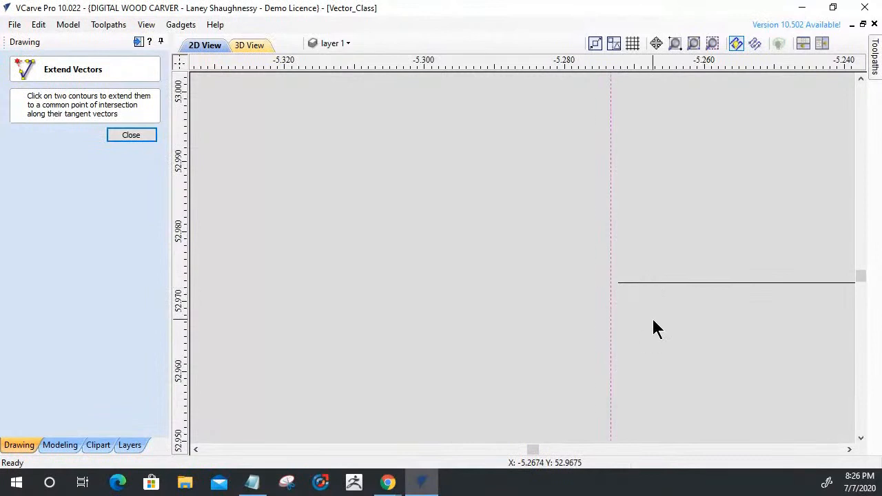
pyautogui.click(135, 137)
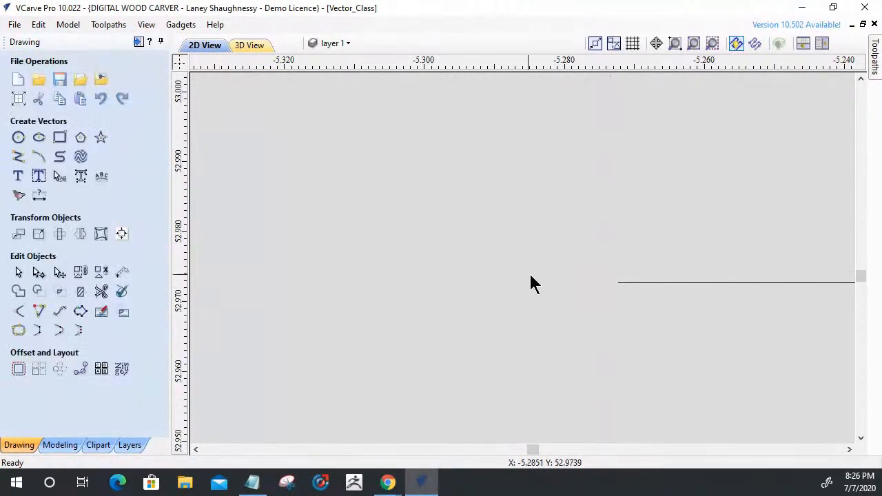
pyautogui.click(39, 312)
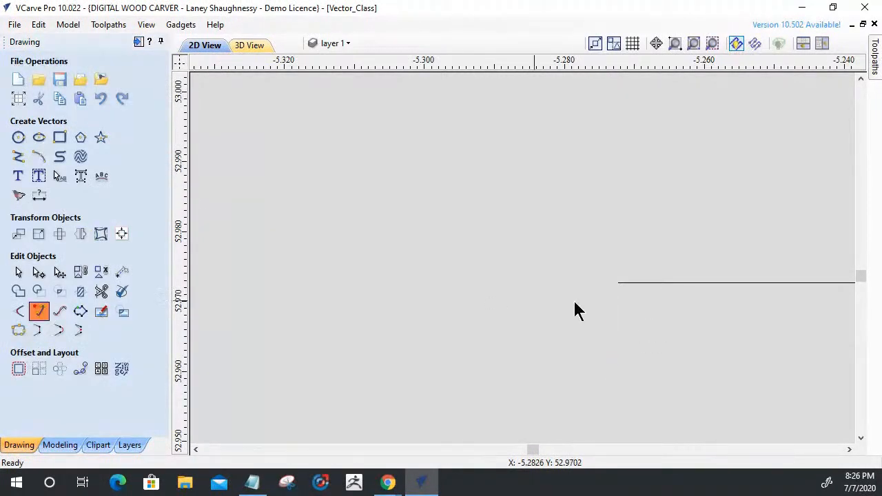
pyautogui.scroll(-5, 627, 223)
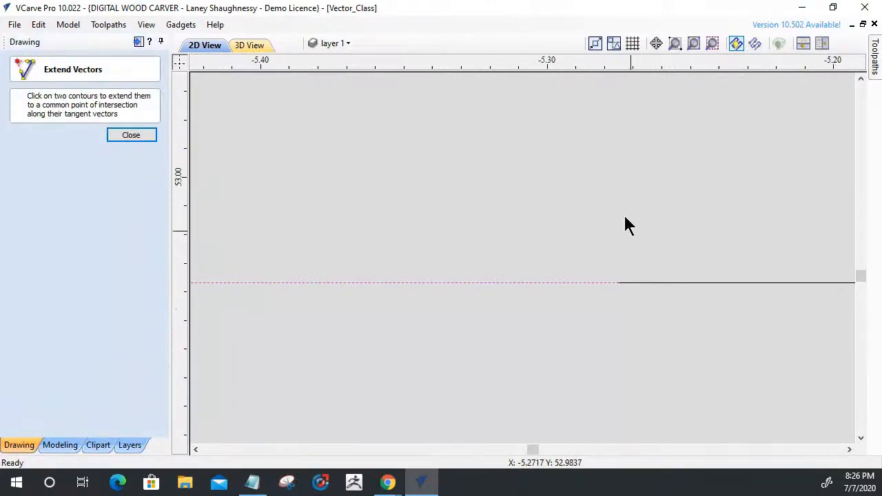
pyautogui.scroll(-2, 617, 262)
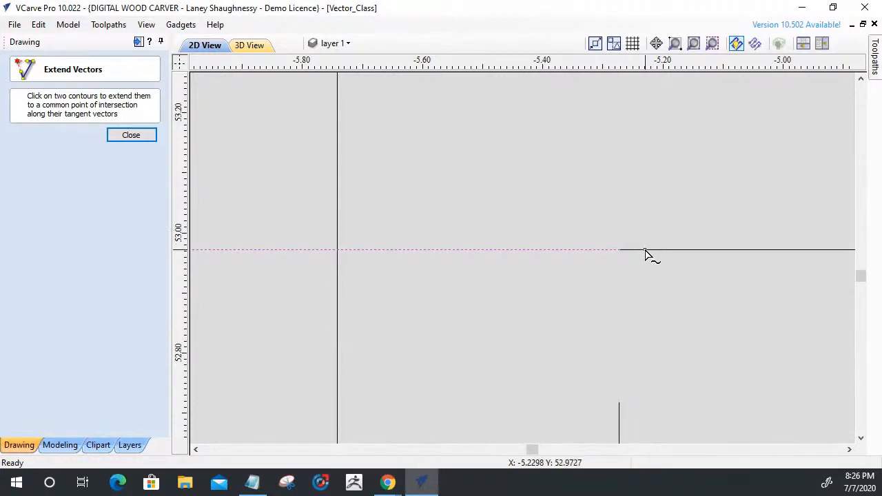
pyautogui.click(149, 136)
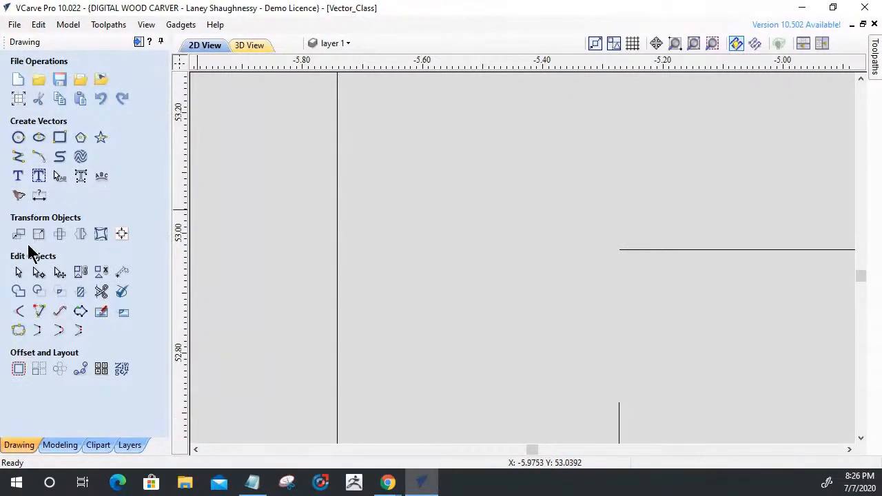
# Draw a vertical line about 0.355 inch long from the open end of the slot's left side up past its end line.
pyautogui.click(18, 156)
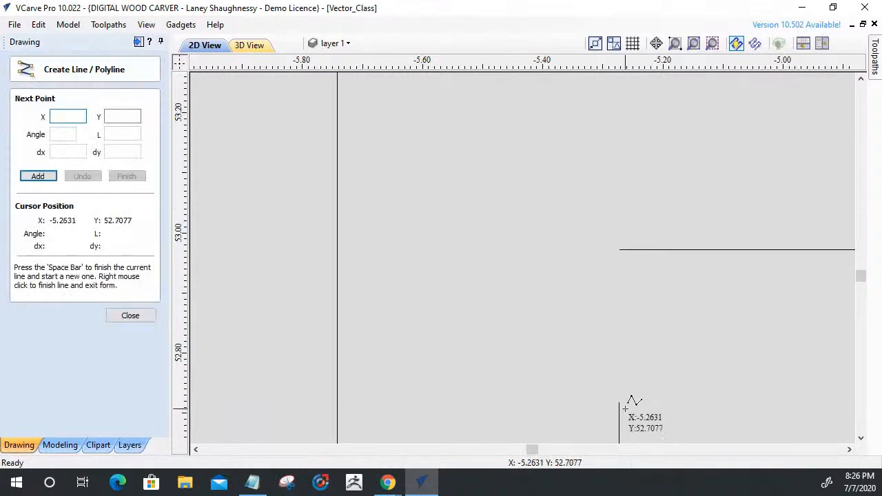
pyautogui.click(619, 403)
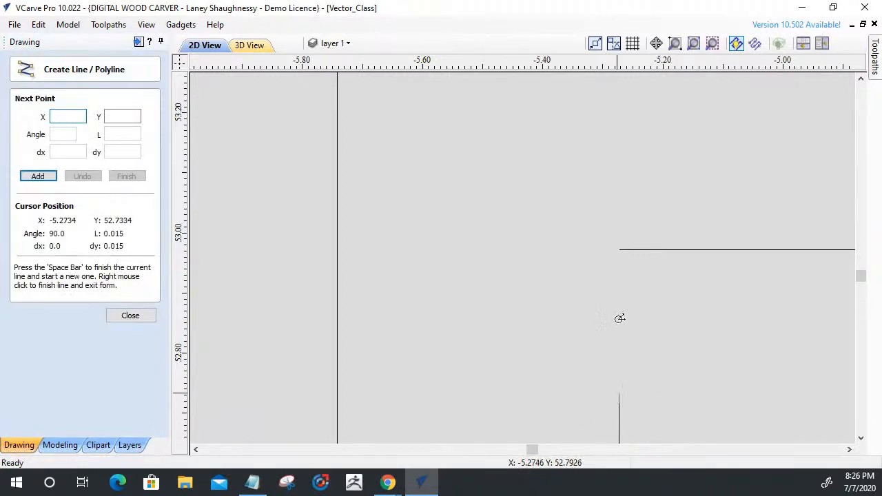
pyautogui.click(621, 188)
pyautogui.scroll(-3, 504, 296)
pyautogui.press('space')
# Draw a vertical line about 0.675 inch long from the open end of the slot's right side up past the end line.
pyautogui.scroll(-3, 462, 318)
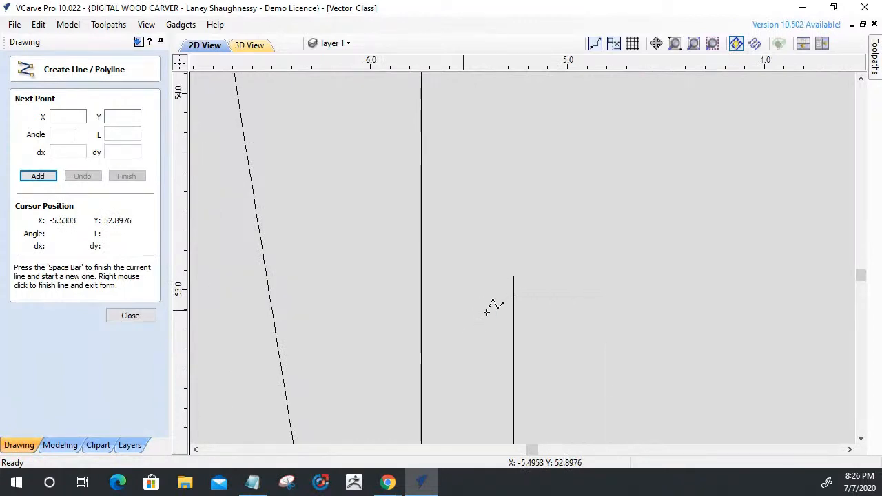
pyautogui.click(607, 345)
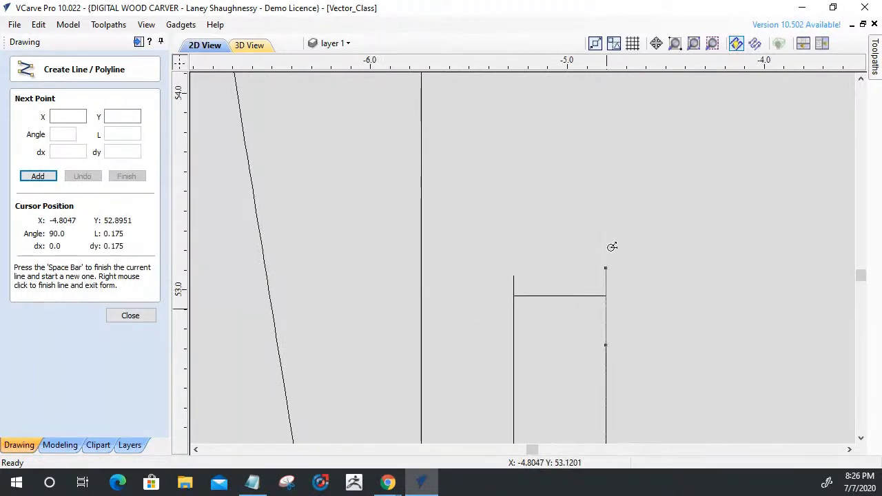
pyautogui.click(604, 213)
pyautogui.press('space')
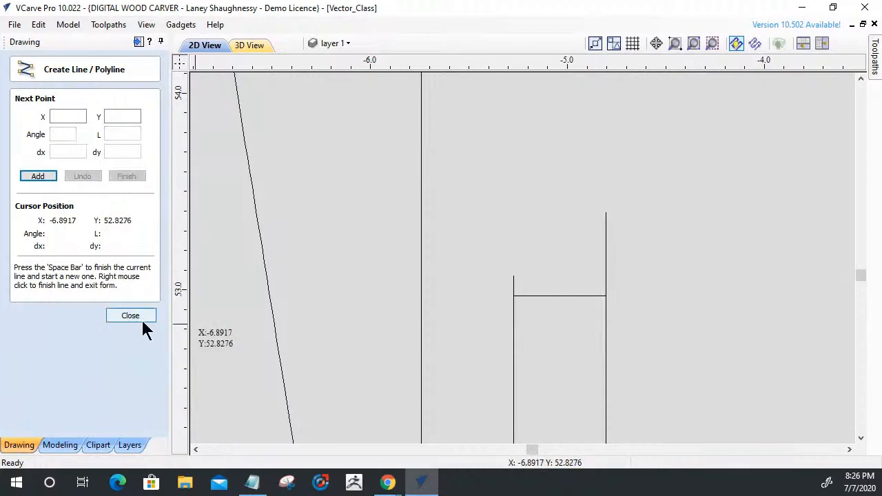
pyautogui.click(123, 320)
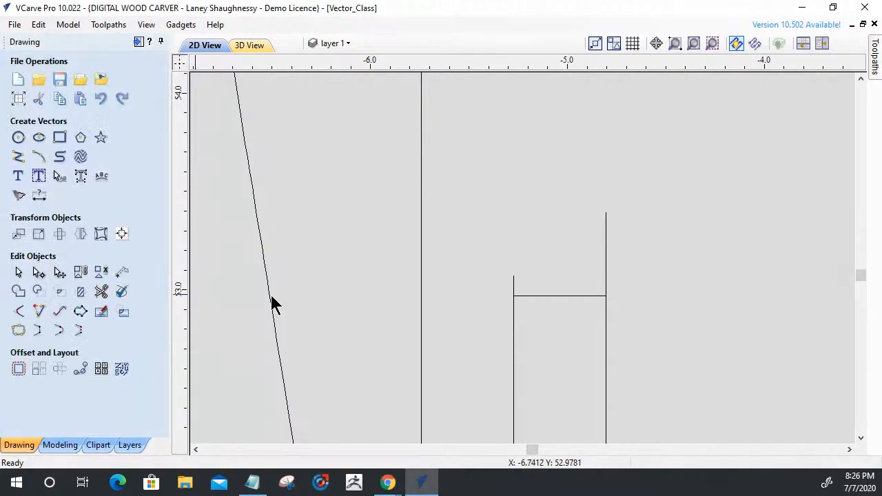
# Try to trim the part of the slot's left side line that projects above the end line.
pyautogui.click(101, 291)
pyautogui.click(515, 286)
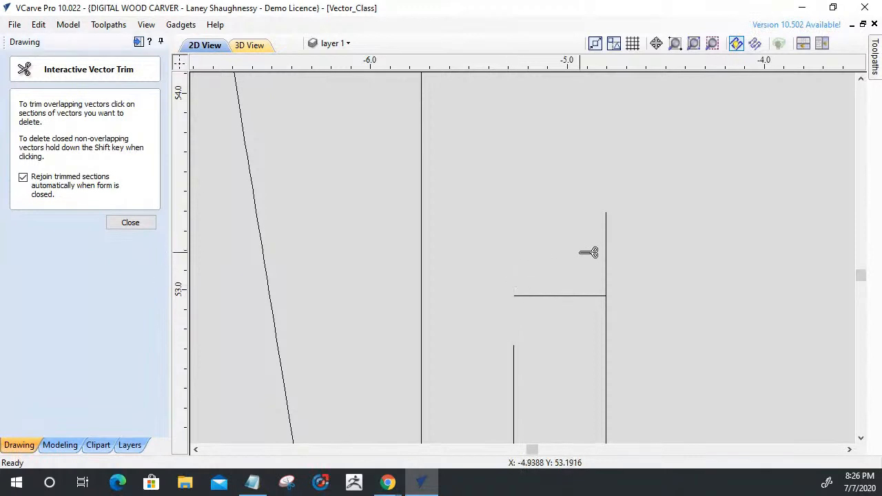
pyautogui.click(130, 222)
# Try to extend the slot's end line to meet its left side line with Extend Vectors.
pyautogui.scroll(4, 535, 324)
pyautogui.scroll(3, 360, 210)
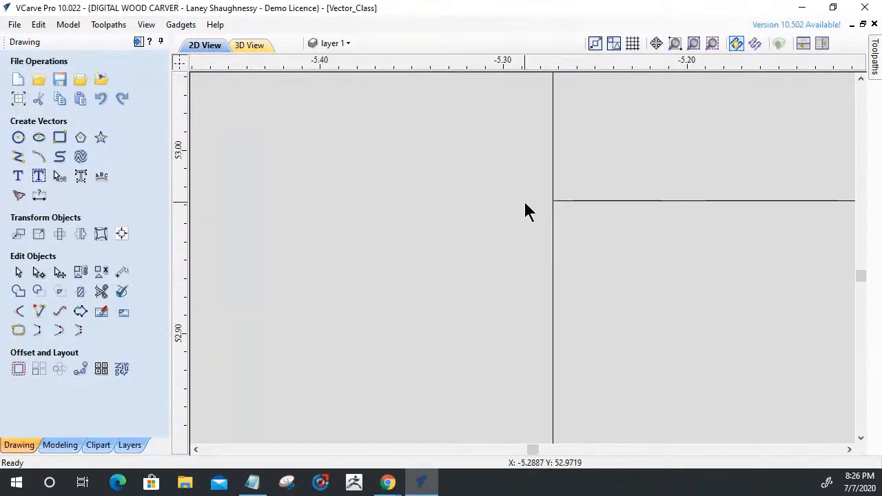
pyautogui.scroll(4, 526, 208)
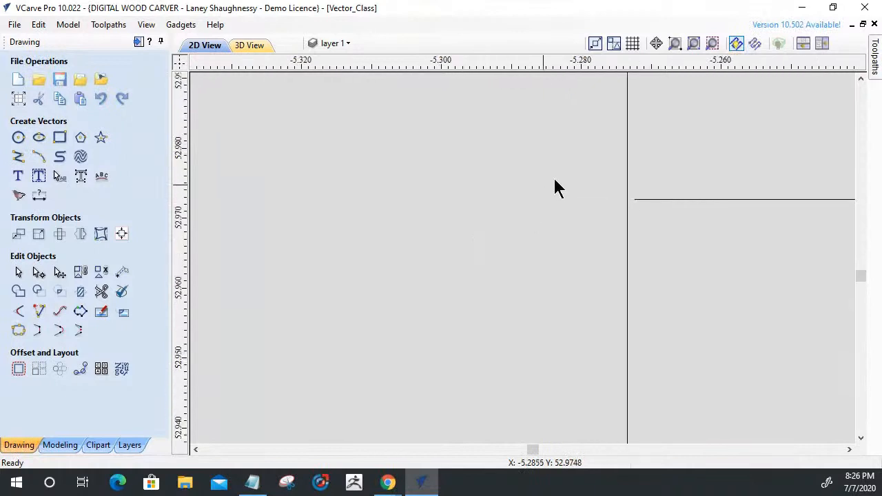
pyautogui.click(644, 198)
pyautogui.click(38, 312)
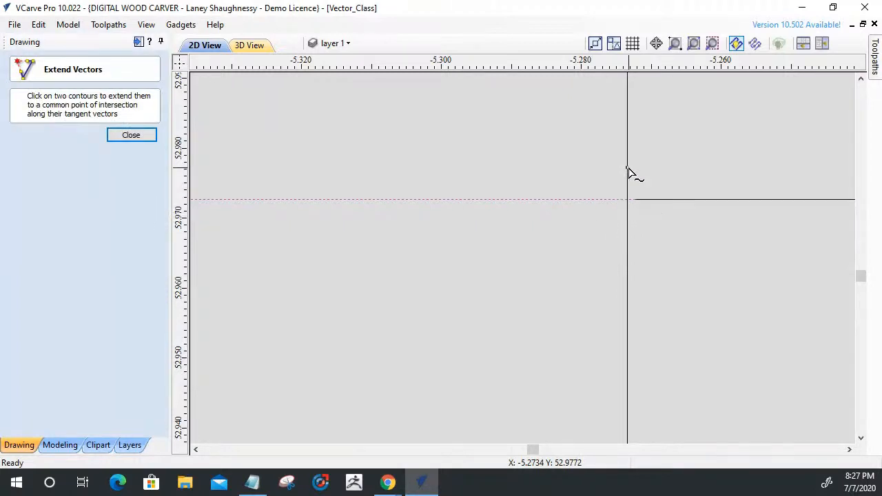
pyautogui.click(124, 134)
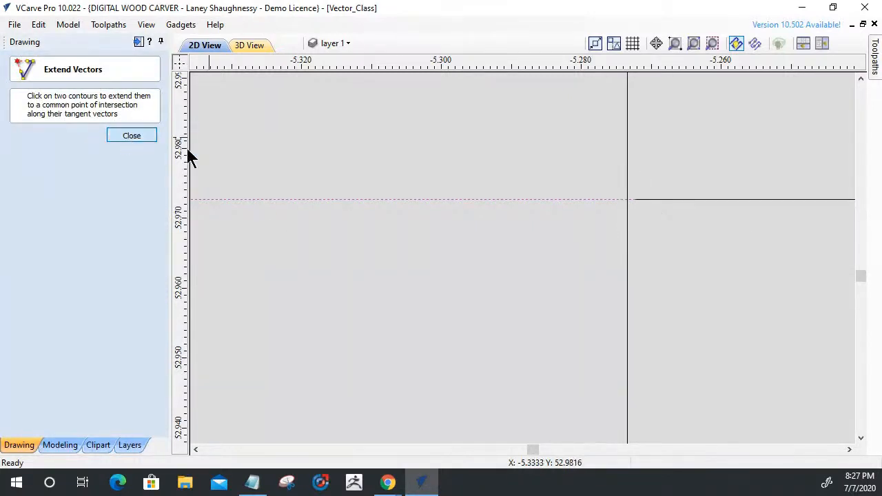
# Try moving the left end node of the slot's end line towards the left side line in node editing, and undo the move.
pyautogui.click(716, 200)
pyautogui.scroll(-5, 629, 212)
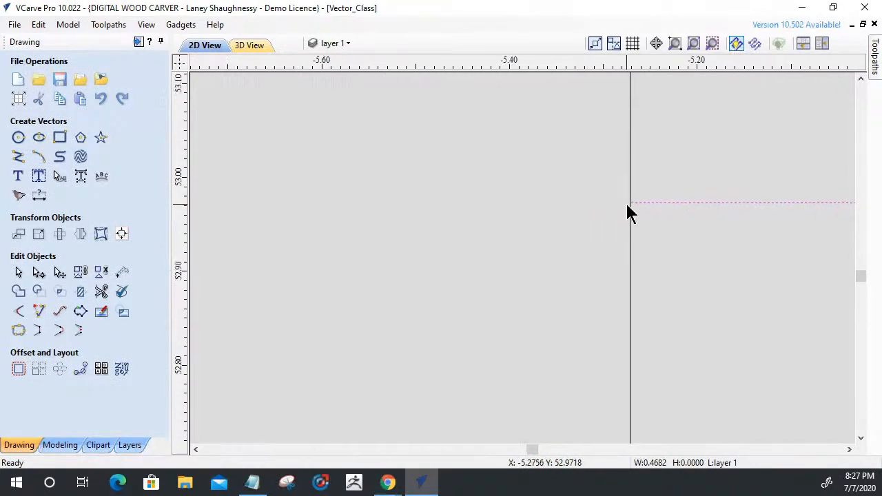
pyautogui.scroll(10, 628, 205)
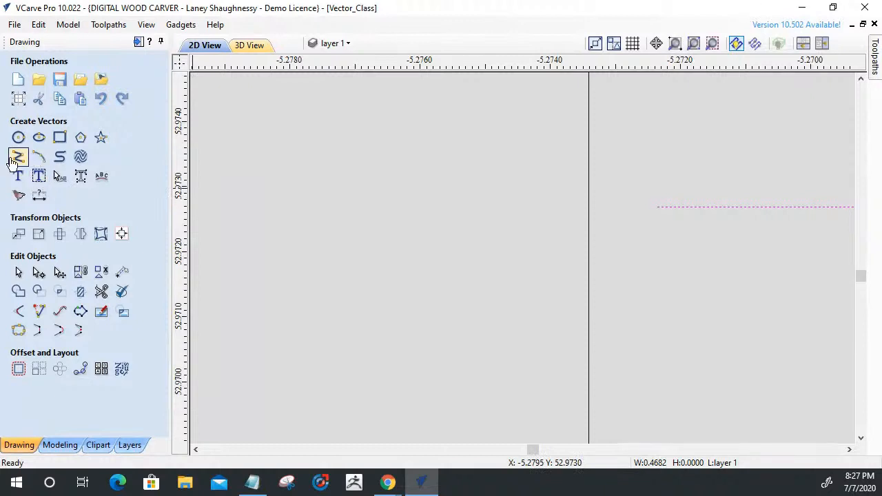
pyautogui.click(38, 273)
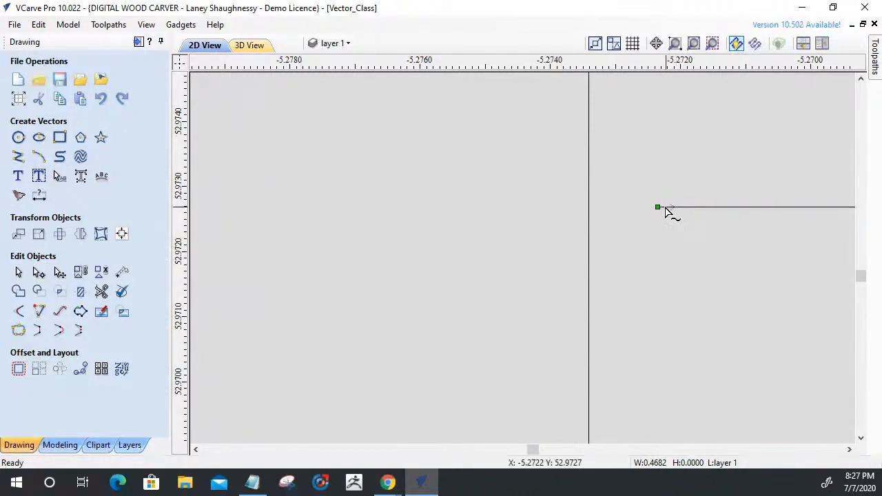
pyautogui.moveTo(657, 207); pyautogui.dragTo(651, 207)
pyautogui.hotkey('ctrl', 'z')
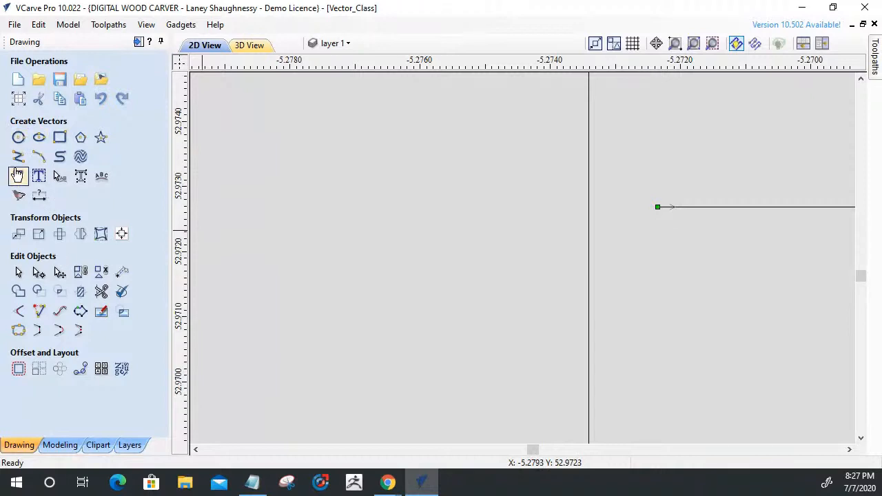
# Draw a horizontal line about 0.0025 inch long from the end line's left end across the slot's left side, and check both corners.
pyautogui.click(18, 156)
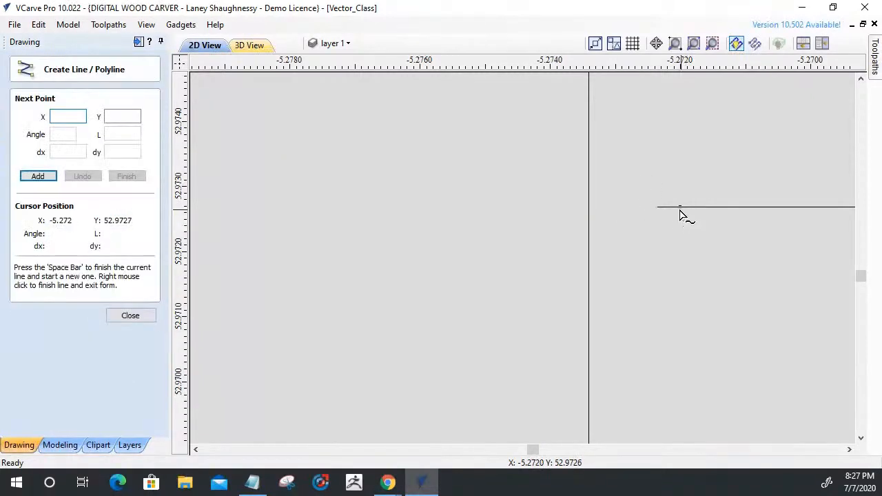
pyautogui.click(657, 208)
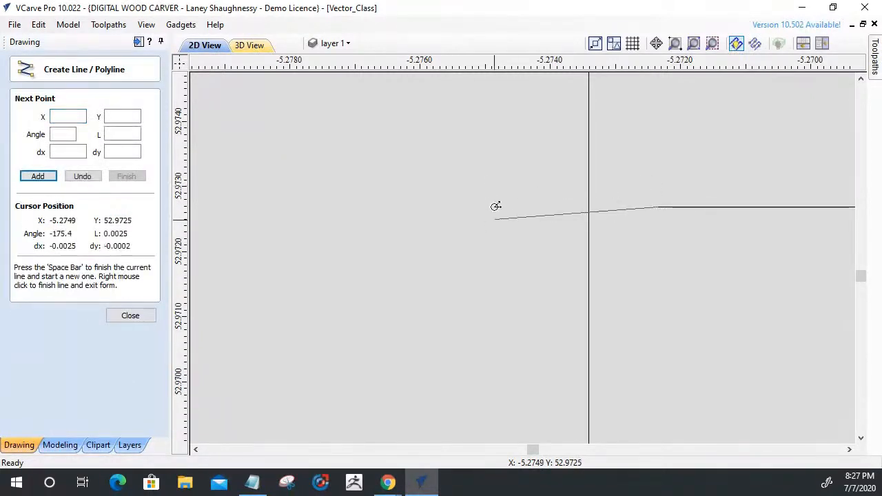
pyautogui.press('space')
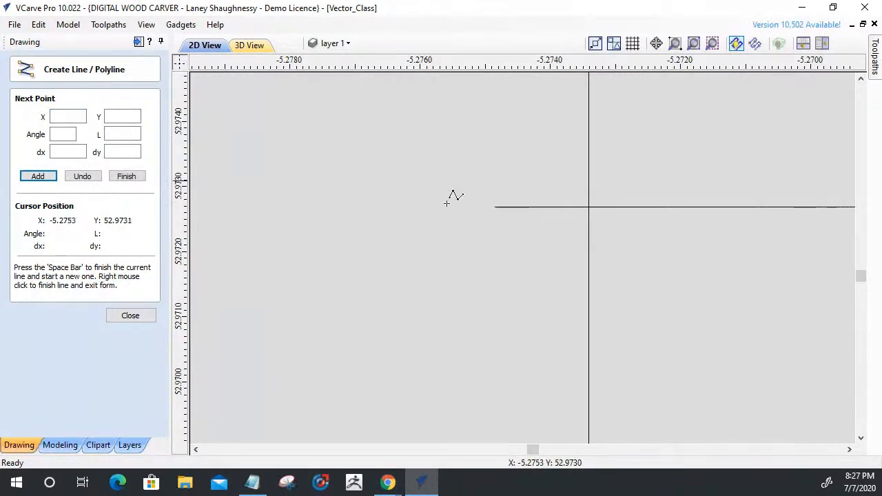
pyautogui.scroll(-5, 374, 236)
pyautogui.scroll(-8, 369, 237)
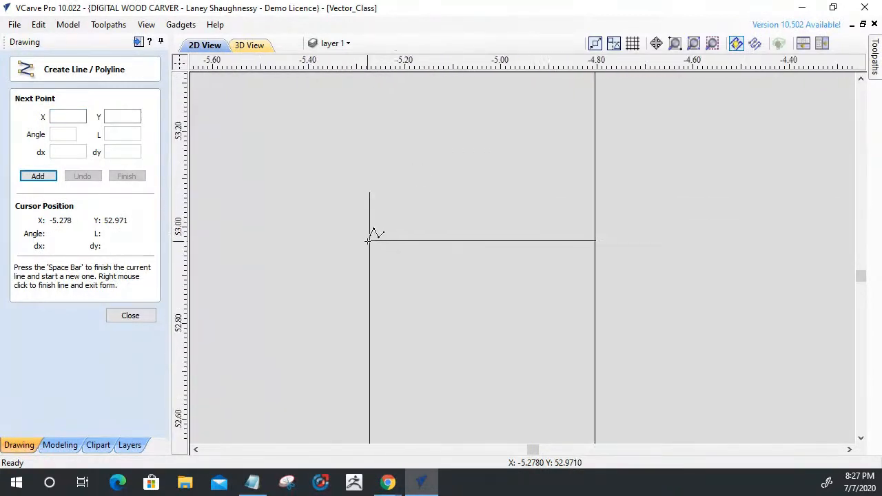
pyautogui.scroll(4, 586, 231)
pyautogui.scroll(3, 584, 235)
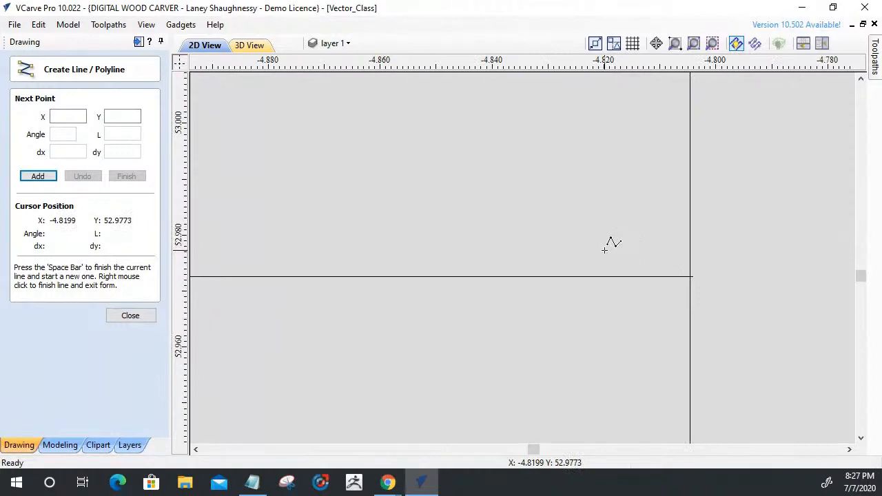
pyautogui.scroll(-5, 620, 251)
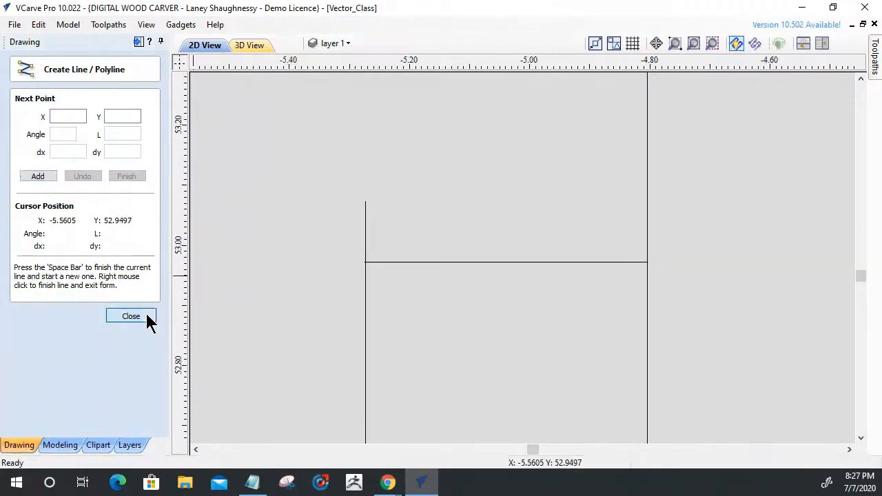
pyautogui.click(130, 316)
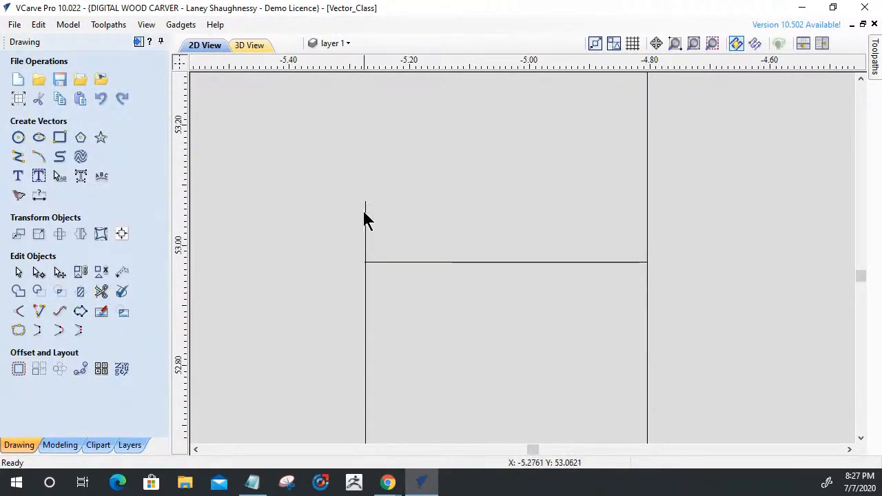
# Trim the left side line's overhang above the slot's end line and the short stub projecting left of that corner.
pyautogui.click(108, 287)
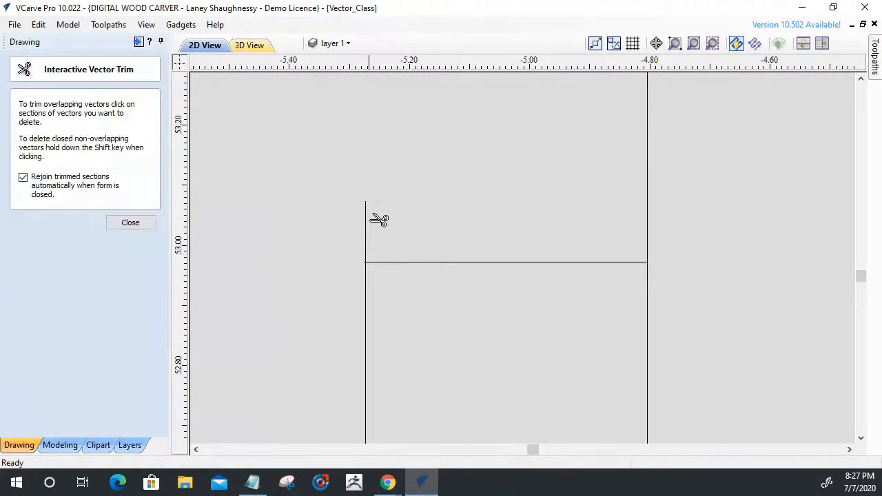
pyautogui.scroll(3, 338, 283)
pyautogui.scroll(3, 427, 248)
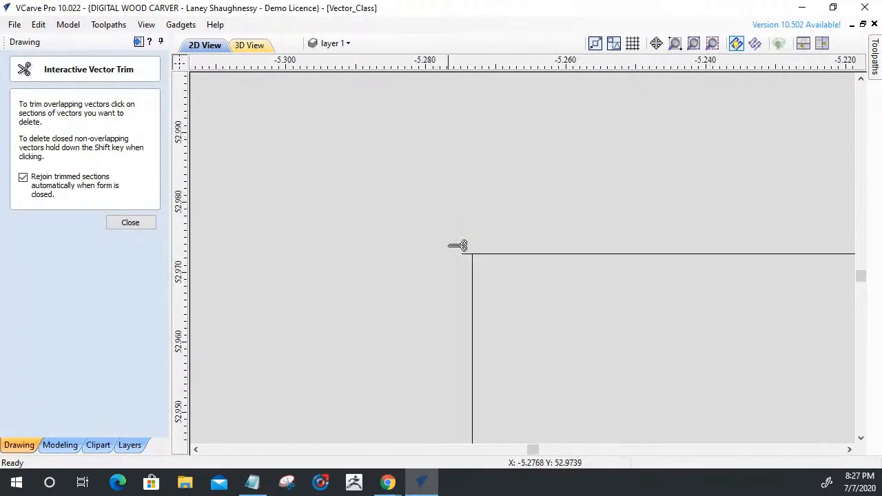
pyautogui.scroll(-1, 398, 281)
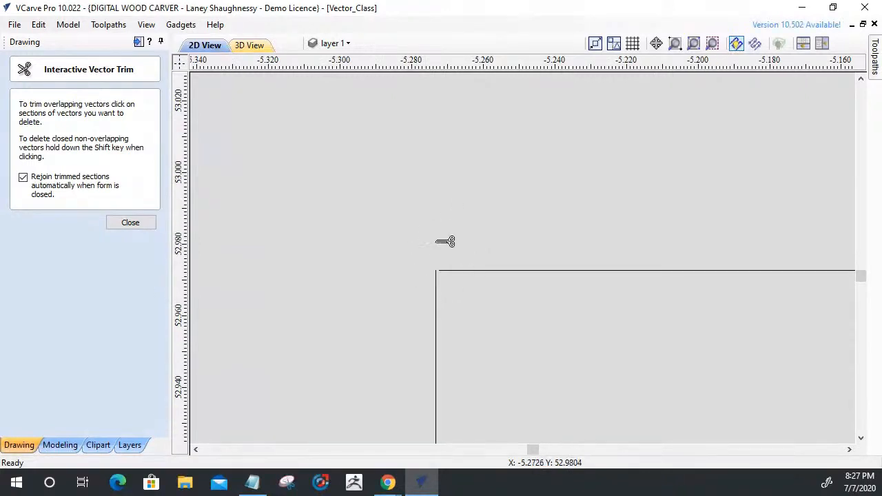
pyautogui.scroll(2, 437, 286)
pyautogui.scroll(-4, 365, 219)
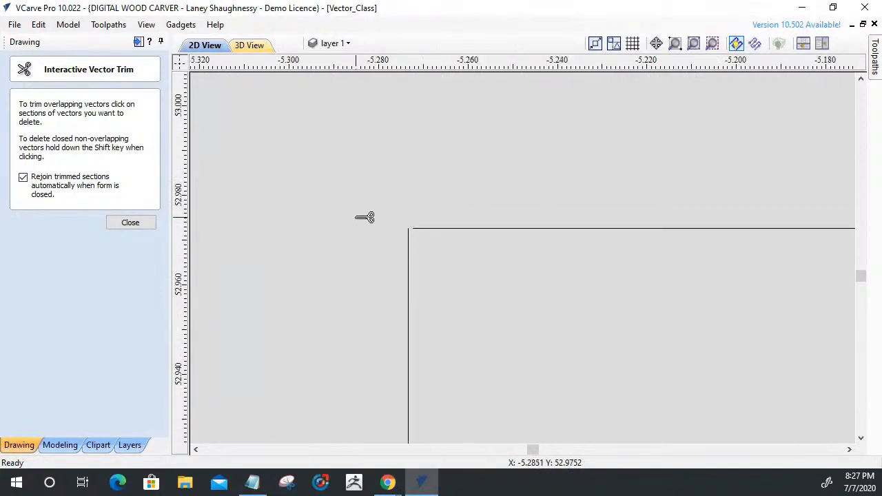
# Trim the right side line's overhang above the slot's end line and the end line's stub past that corner.
pyautogui.scroll(-2, 365, 219)
pyautogui.click(541, 163)
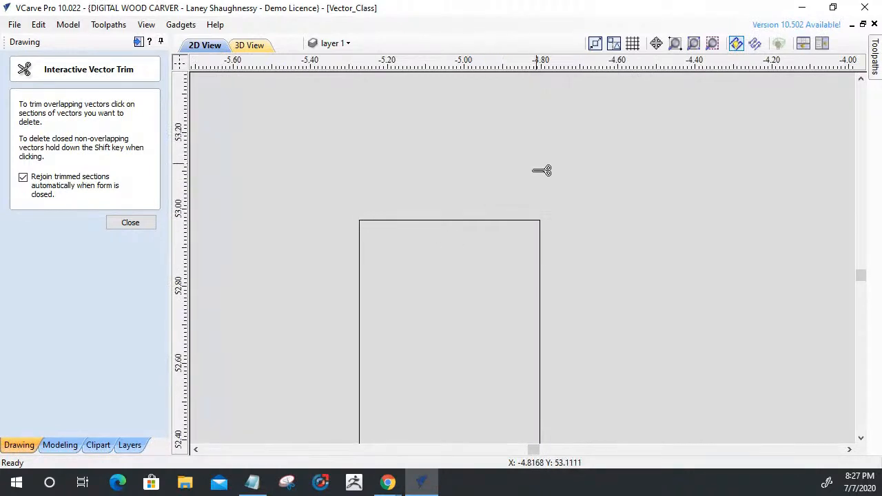
pyautogui.scroll(3, 555, 214)
pyautogui.scroll(3, 528, 219)
pyautogui.scroll(3, 430, 184)
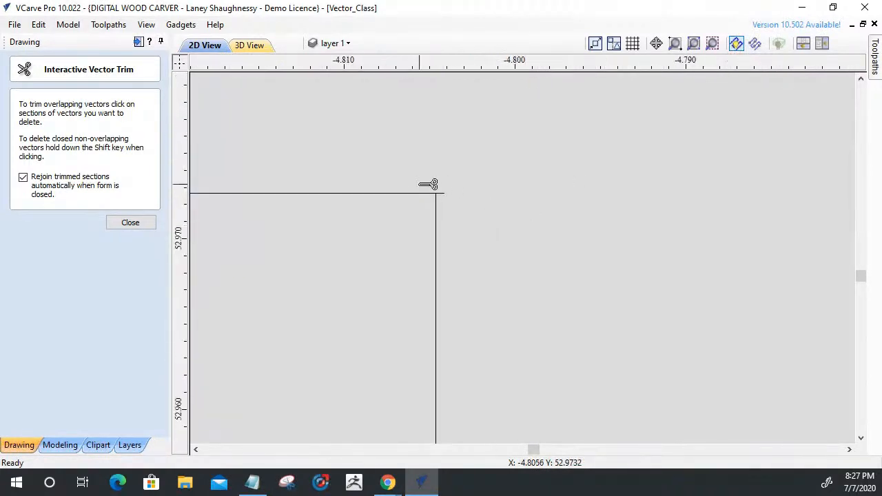
pyautogui.scroll(-3, 703, 258)
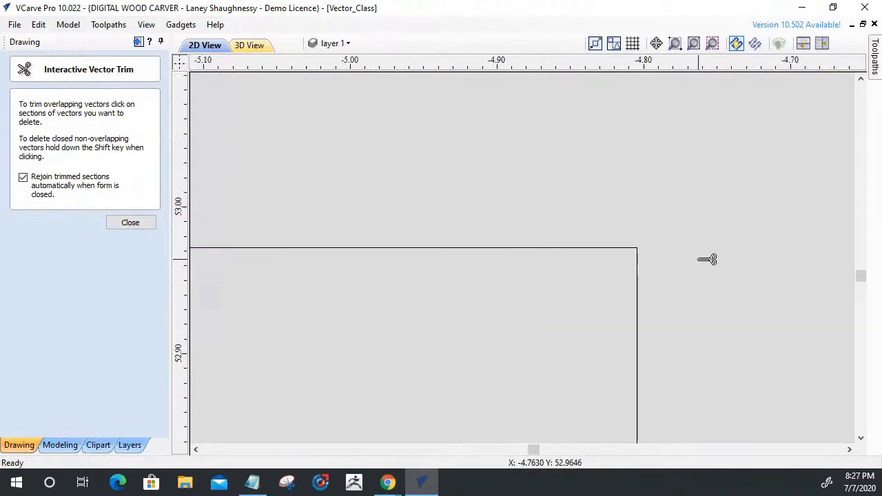
pyautogui.scroll(5, 413, 251)
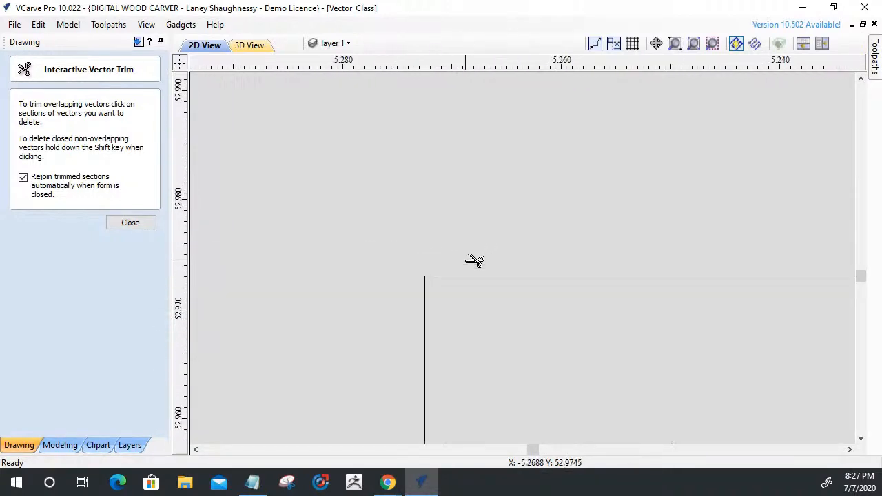
# Finish the vector trim with the trimmed sections rejoined automatically.
pyautogui.scroll(4, 429, 317)
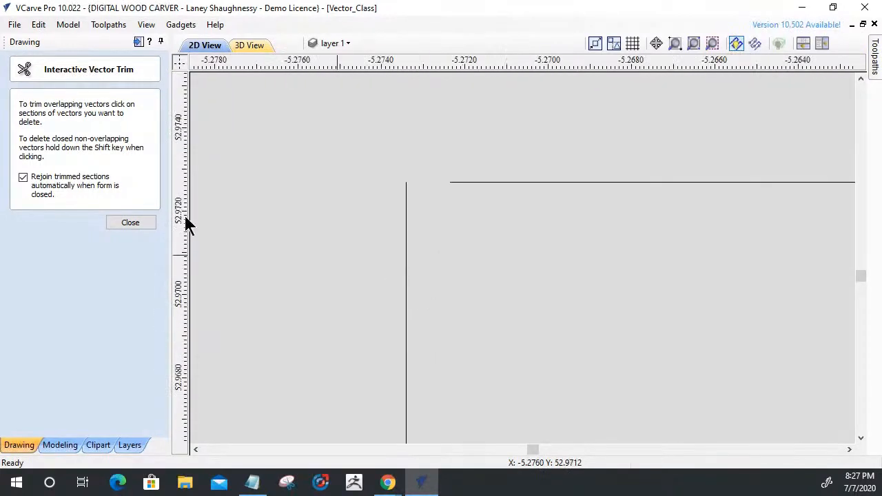
pyautogui.click(131, 224)
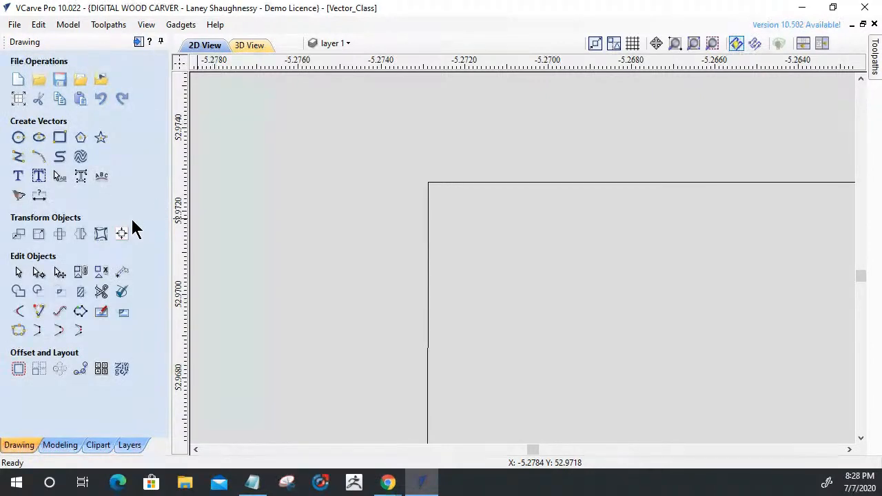
pyautogui.scroll(-6, 417, 193)
pyautogui.scroll(-6, 424, 195)
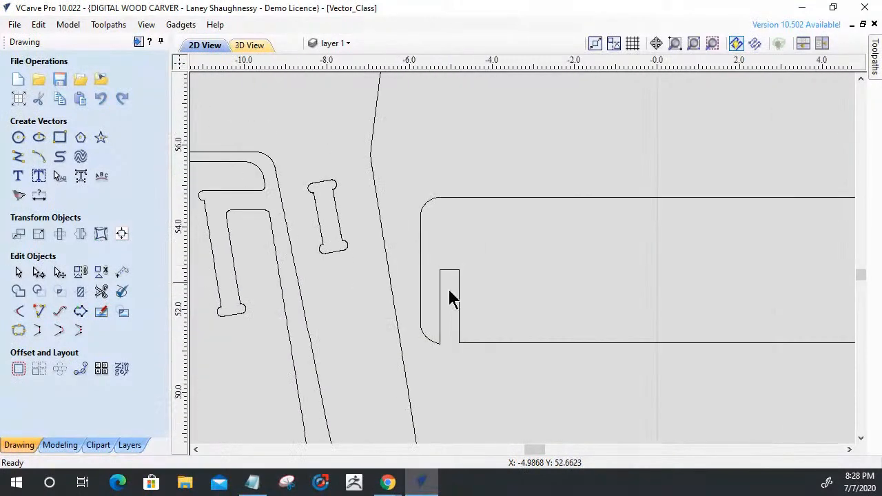
# Select the rail outline and the slot's end piece in turn to examine where their side lines meet.
pyautogui.scroll(5, 448, 298)
pyautogui.click(423, 306)
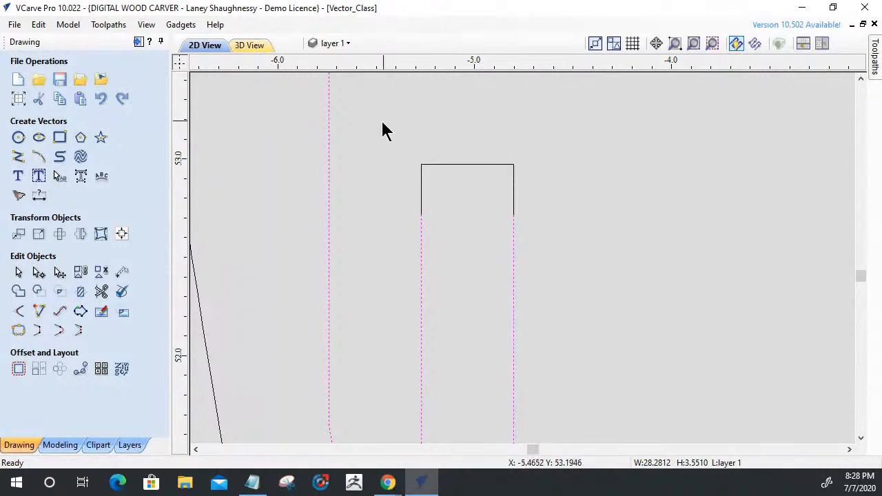
pyautogui.click(426, 165)
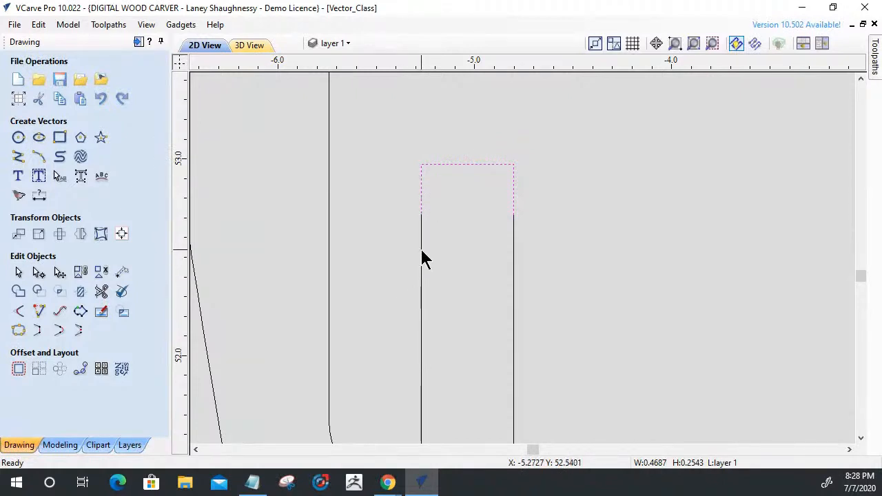
pyautogui.scroll(4, 417, 207)
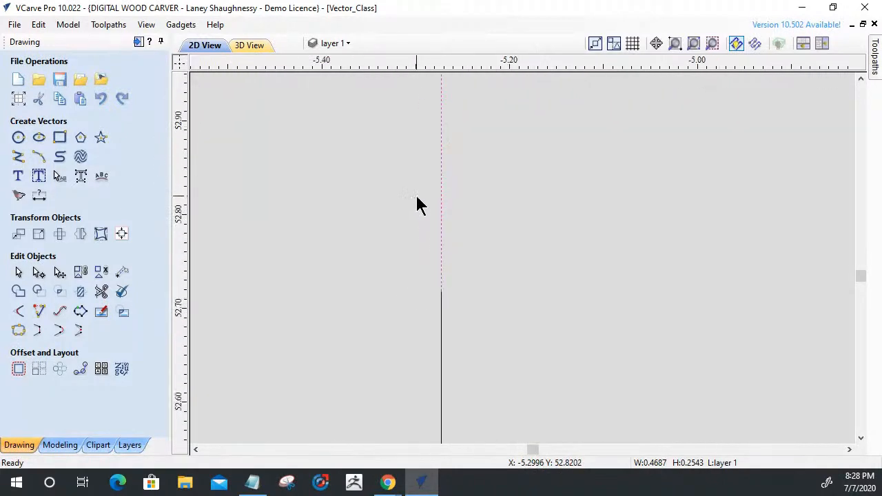
pyautogui.scroll(-2, 434, 242)
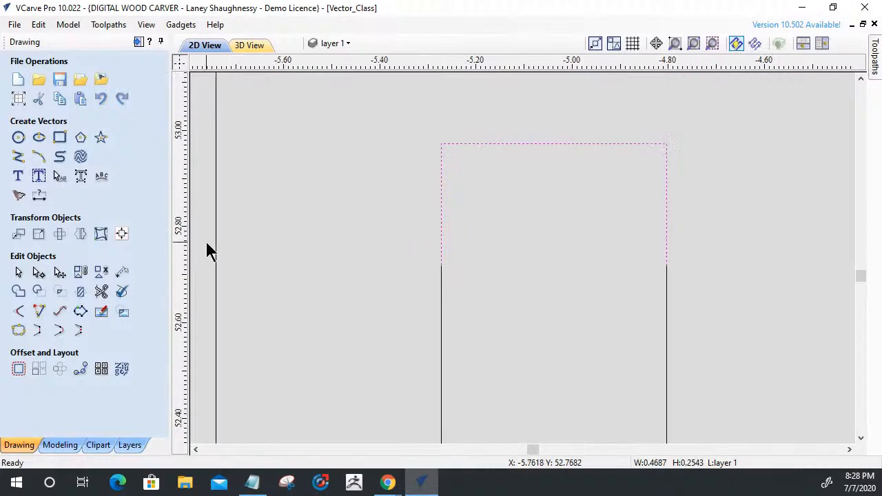
# Check the slot's left and right side lines against a vertical guide line, and remove the guide.
pyautogui.moveTo(178, 254); pyautogui.dragTo(436, 288)
pyautogui.scroll(6, 444, 144)
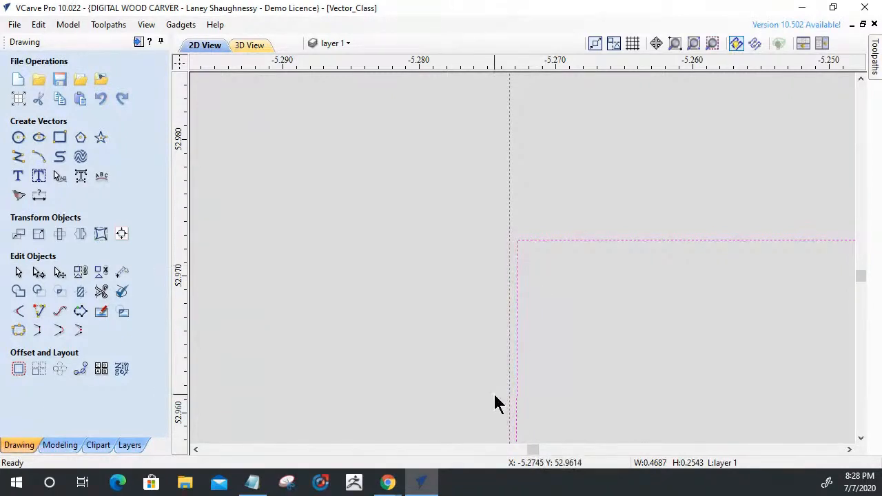
pyautogui.scroll(-10, 511, 233)
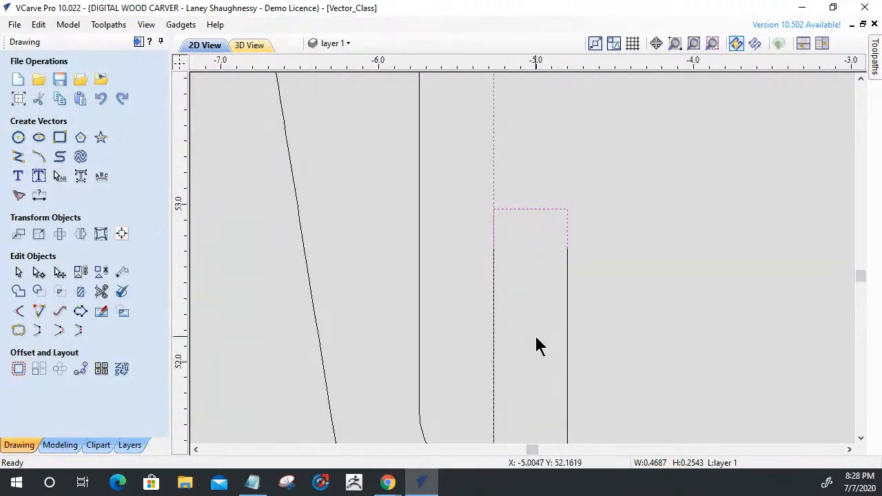
pyautogui.moveTo(494, 165); pyautogui.dragTo(567, 248)
pyautogui.scroll(3, 568, 248)
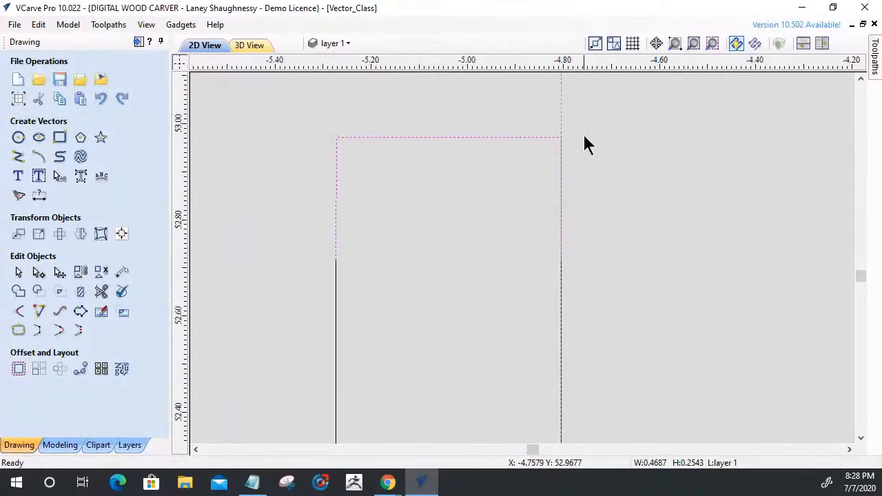
pyautogui.scroll(-4, 641, 289)
pyautogui.moveTo(632, 202); pyautogui.dragTo(162, 262)
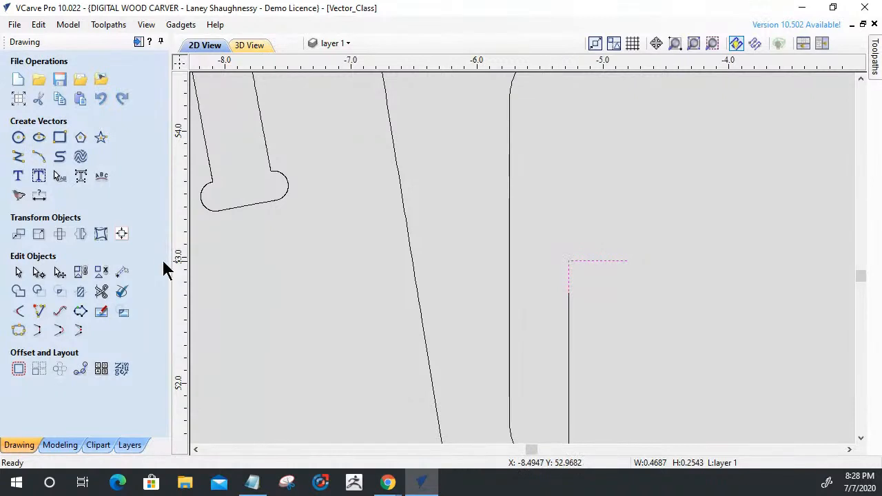
# Try deleting the selected corner and lower nodes on the slot end piece's left side, and undo the deletion.
pyautogui.scroll(6, 567, 303)
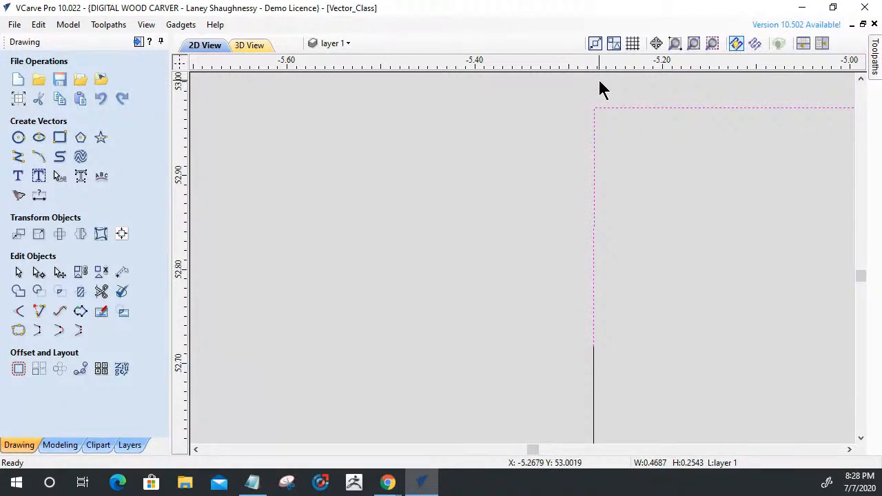
pyautogui.click(39, 273)
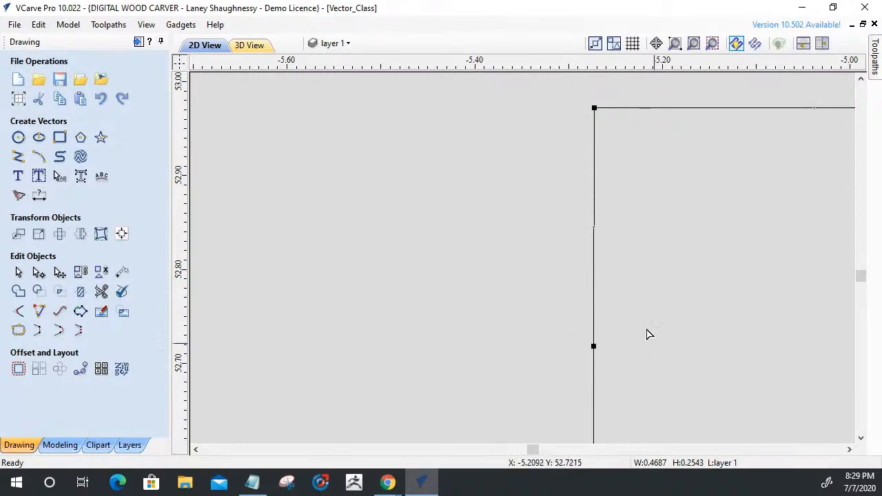
pyautogui.click(594, 345)
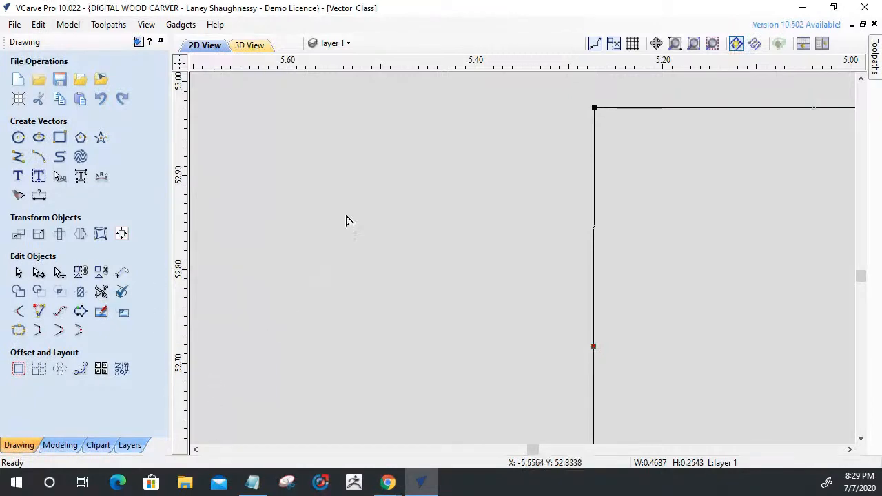
pyautogui.keyDown('shift'); pyautogui.click(594, 109); pyautogui.keyUp('shift')
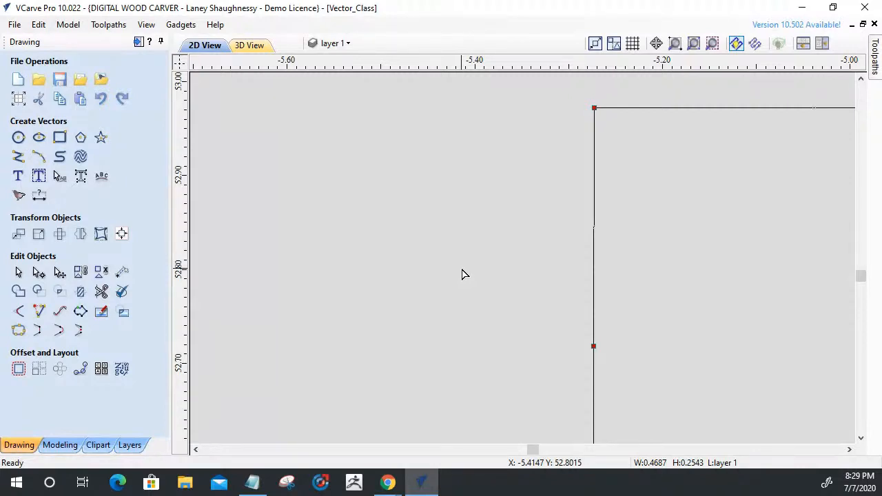
pyautogui.press('Delete')
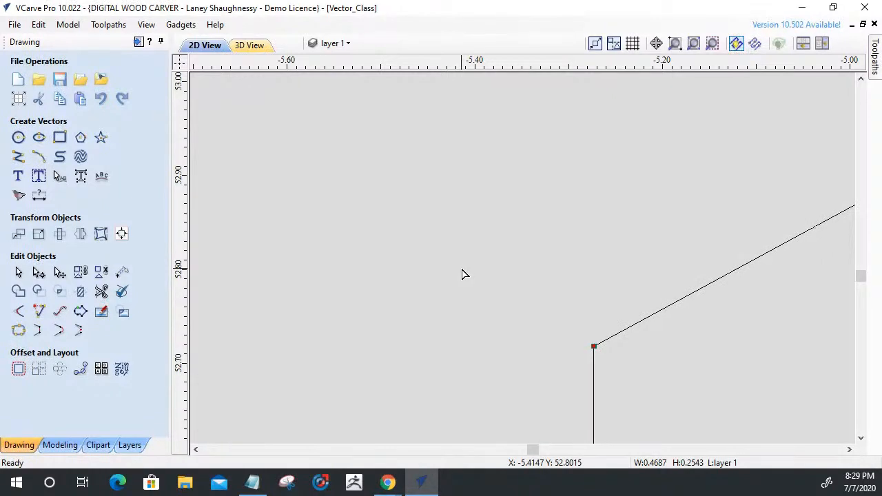
pyautogui.hotkey('ctrl', 'z')
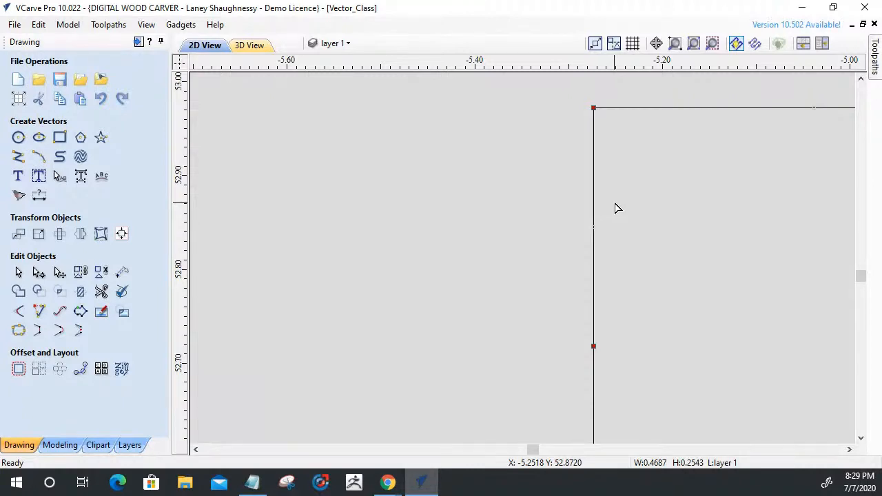
# Align the slot end piece's left corner node vertically with the lower node of its left side in node editing.
pyautogui.scroll(2, 616, 209)
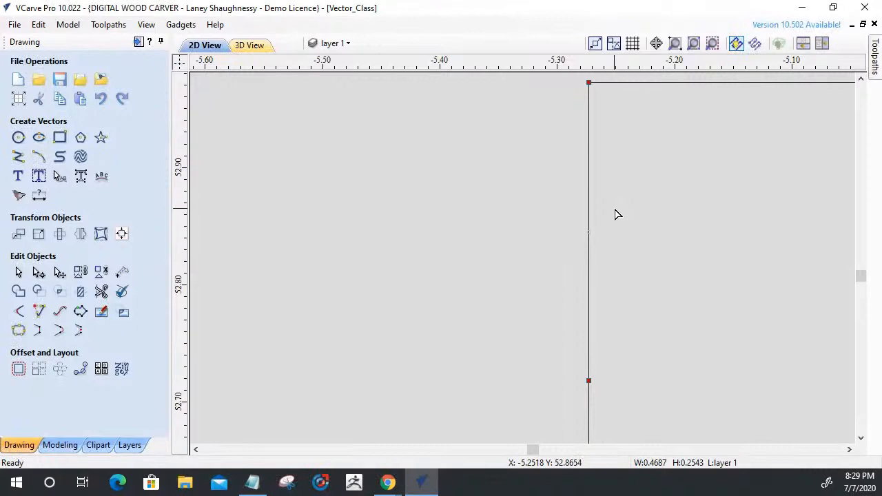
pyautogui.click(615, 214)
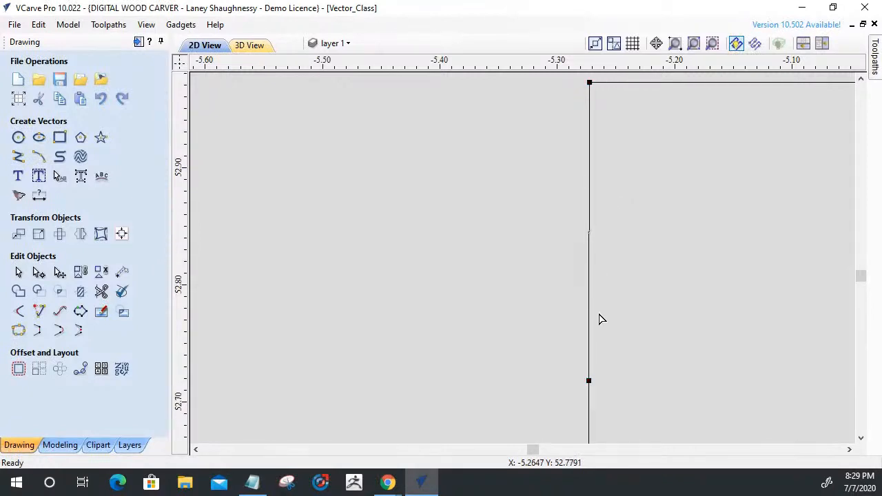
pyautogui.click(589, 381)
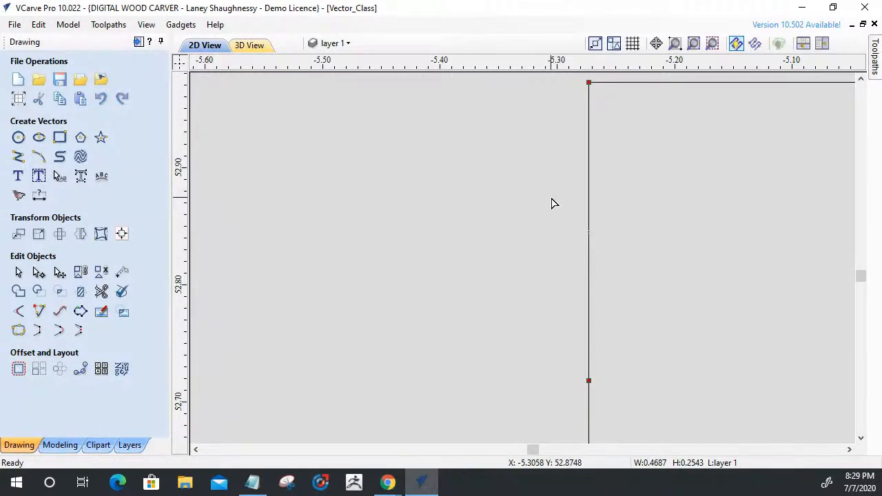
pyautogui.click(427, 301)
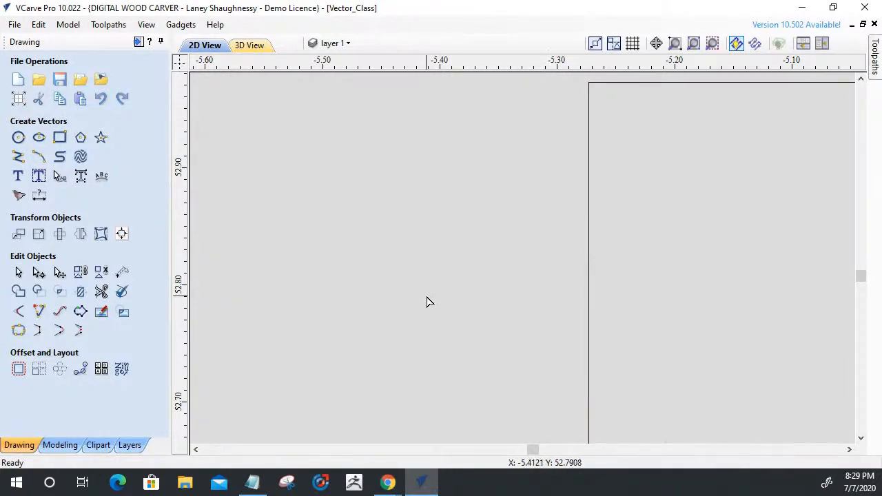
pyautogui.scroll(-3, 429, 299)
pyautogui.scroll(-3, 428, 299)
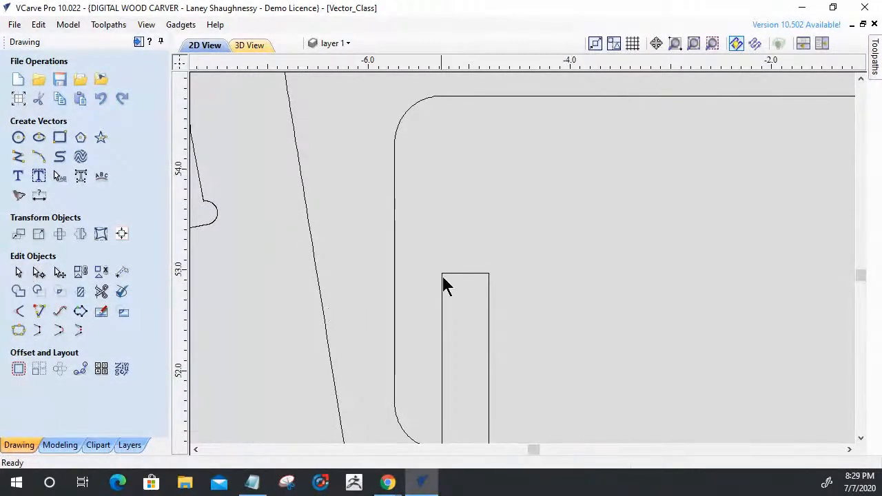
# Join the slot's end piece and the open rail outline into one vector with a 0.001 inch tolerance.
pyautogui.click(443, 275)
pyautogui.keyDown('shift'); pyautogui.click(488, 318); pyautogui.keyUp('shift')
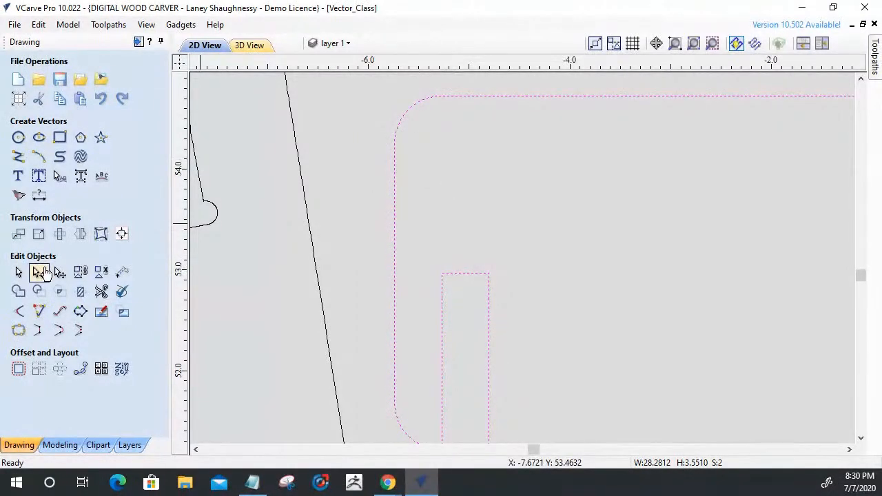
pyautogui.click(19, 313)
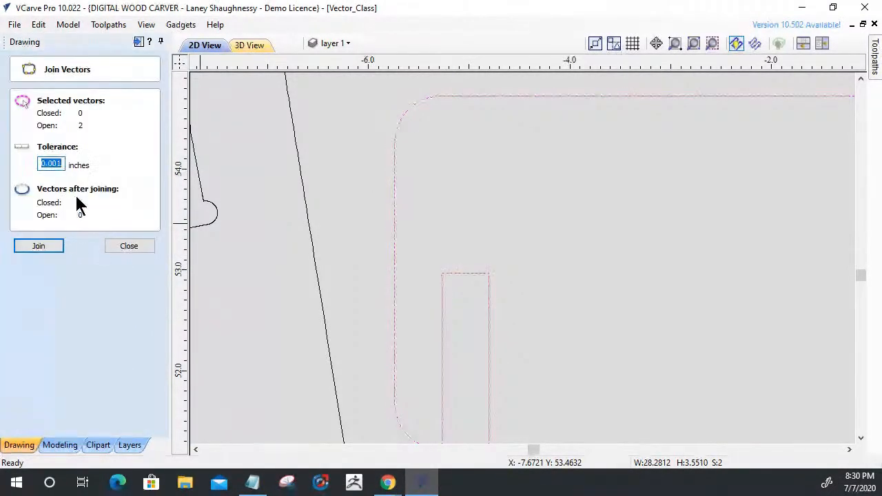
pyautogui.click(46, 237)
pyautogui.scroll(-3, 446, 242)
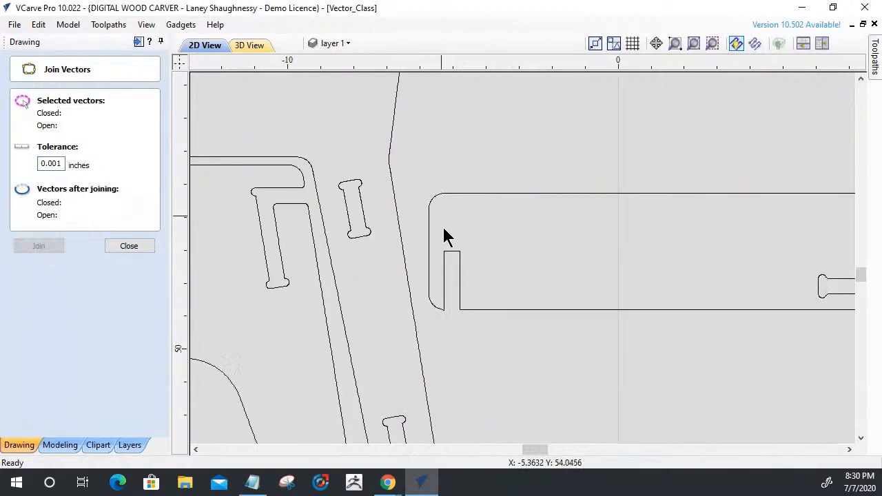
pyautogui.click(110, 248)
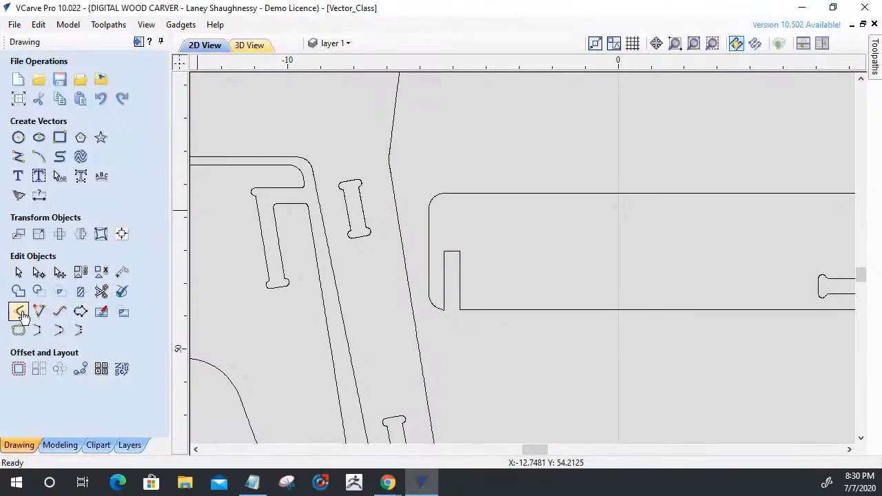
# Add dog-bone fillets with a 0.125 inch tool radius to both inner corners of the rail's left end slot.
pyautogui.scroll(4, 431, 244)
pyautogui.click(461, 258)
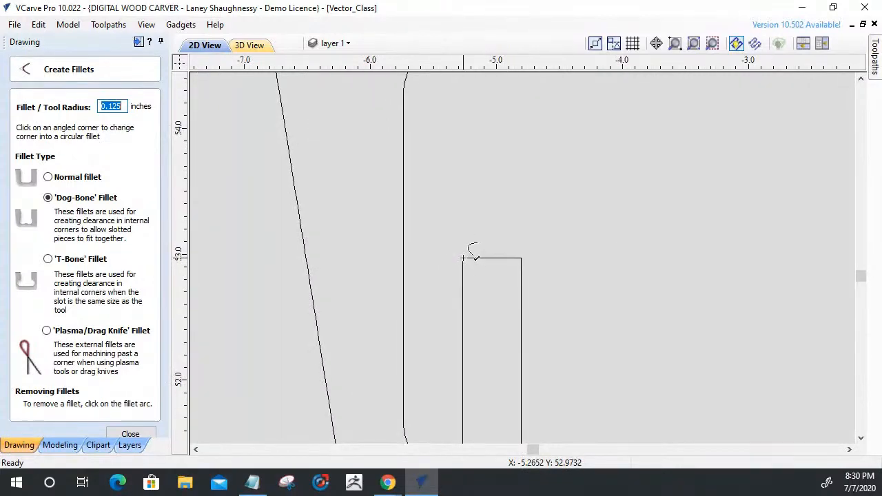
pyautogui.click(519, 259)
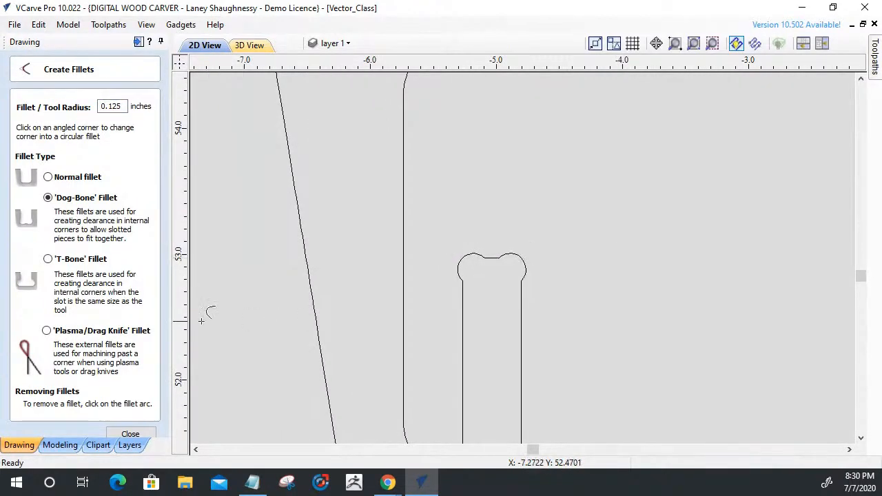
pyautogui.click(121, 433)
# Select the long rail's outline and open it for node editing at its right end slot.
pyautogui.scroll(-5, 286, 226)
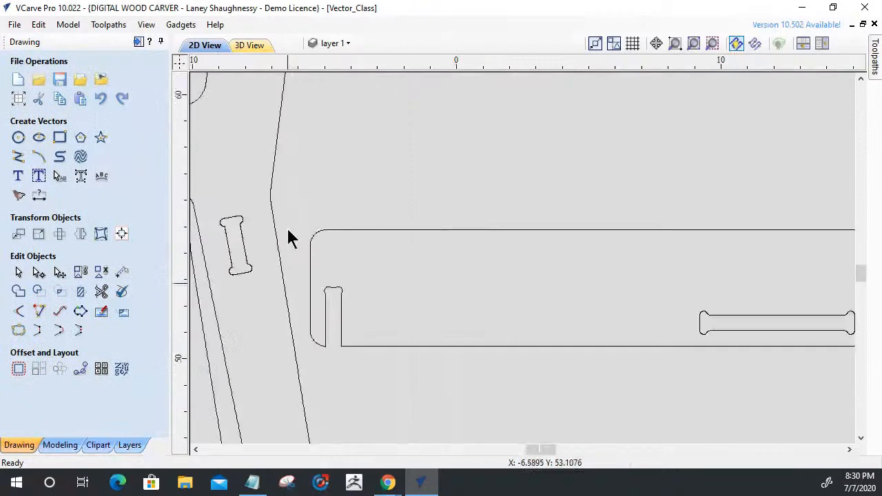
pyautogui.scroll(-3, 321, 315)
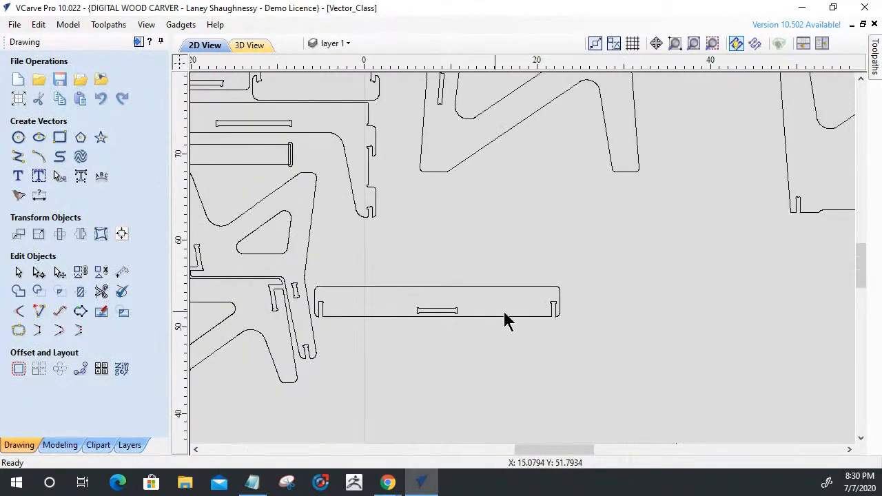
pyautogui.scroll(6, 545, 295)
pyautogui.scroll(-1, 626, 293)
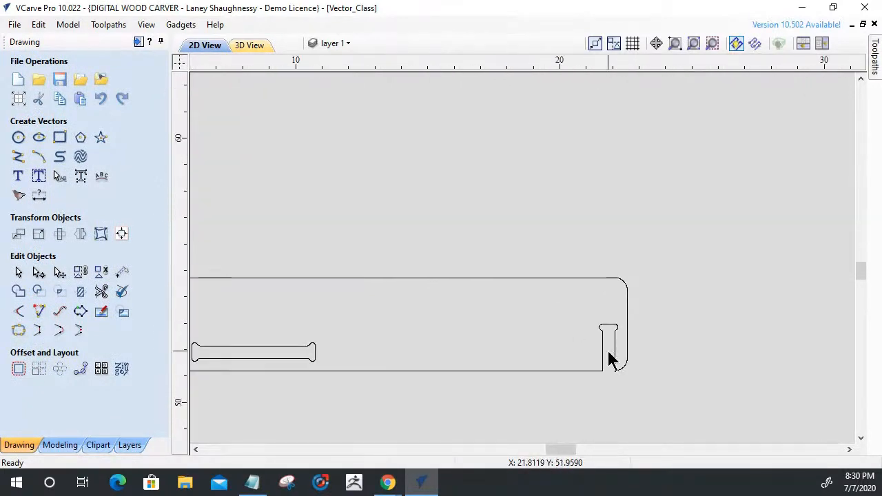
pyautogui.scroll(2, 610, 360)
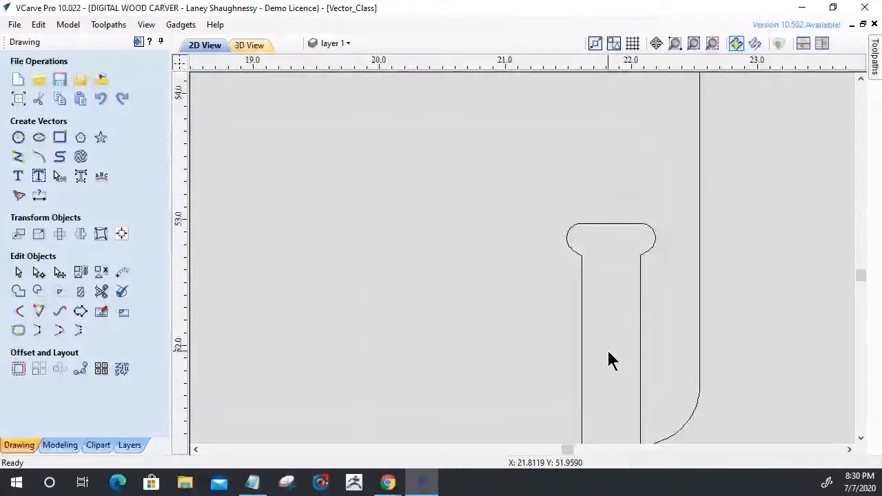
pyautogui.click(591, 224)
pyautogui.scroll(-2, 599, 246)
pyautogui.scroll(2, 599, 244)
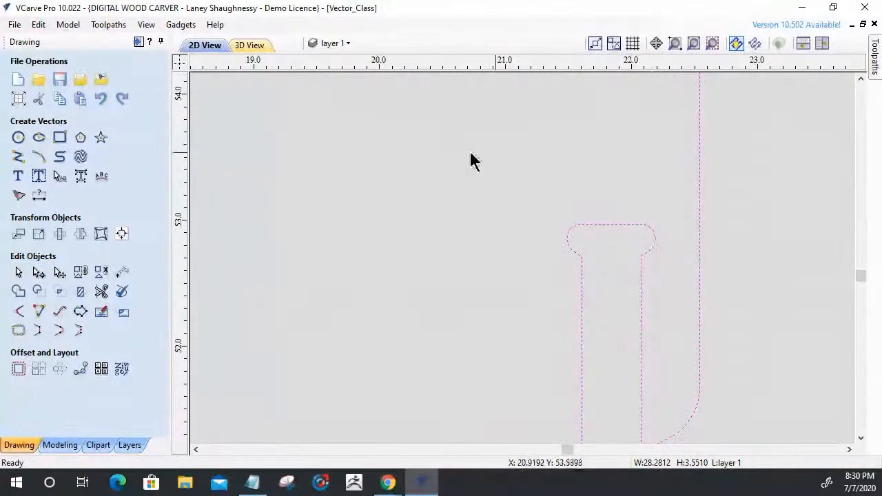
pyautogui.click(38, 273)
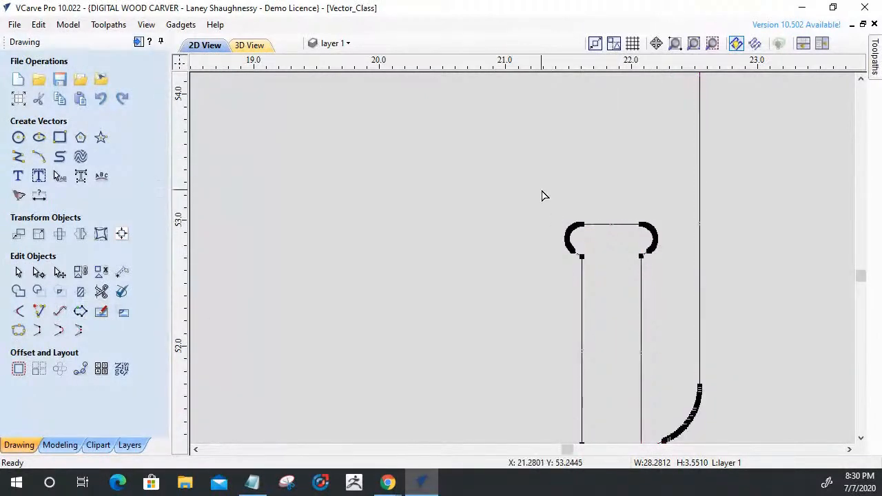
# Delete the rounded nodes at the right end slot's upper left corner and the short vertical span beneath that corner.
pyautogui.moveTo(580, 265); pyautogui.dragTo(556, 203)
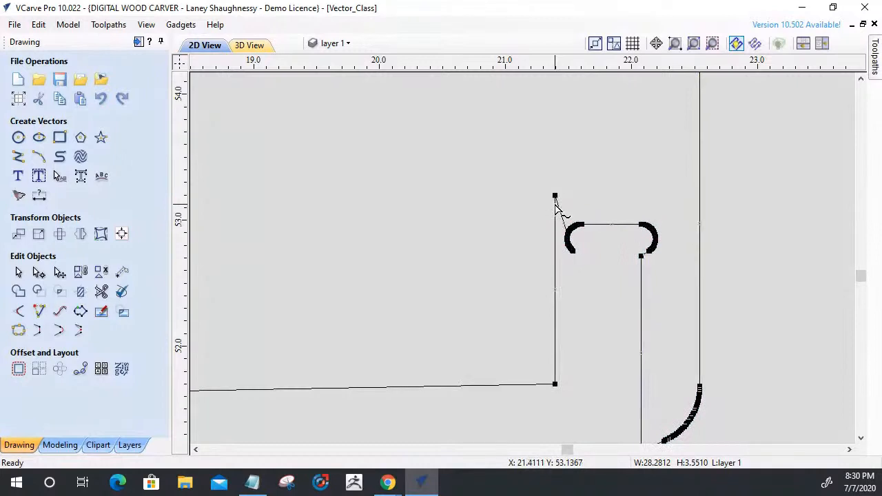
pyautogui.hotkey('ctrl', 'z')
pyautogui.moveTo(572, 193); pyautogui.dragTo(528, 194)
pyautogui.scroll(4, 579, 237)
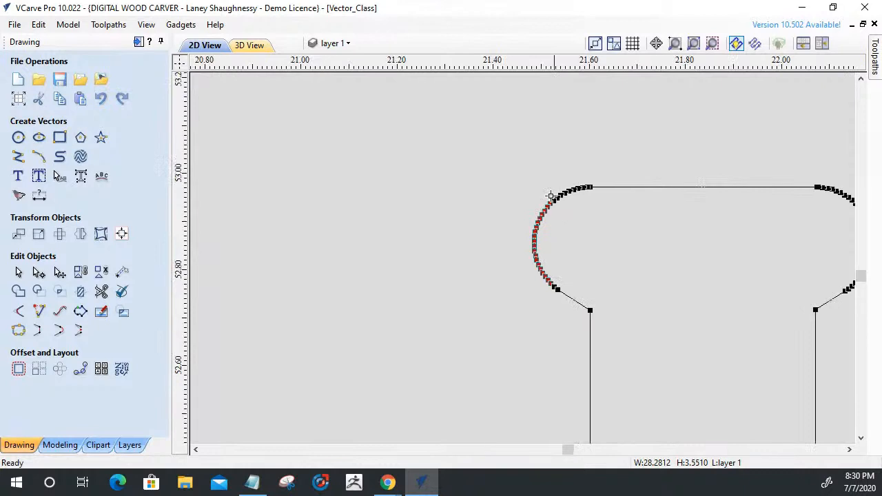
pyautogui.scroll(3, 551, 196)
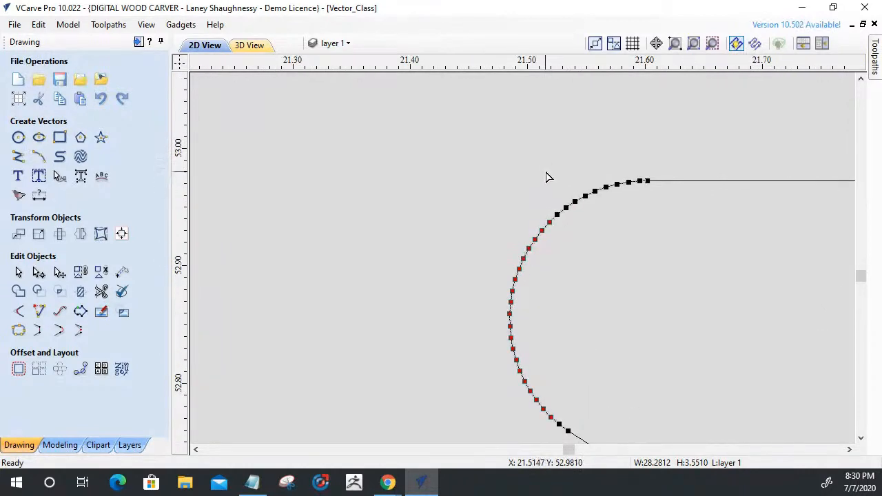
pyautogui.moveTo(643, 221); pyautogui.dragTo(645, 226)
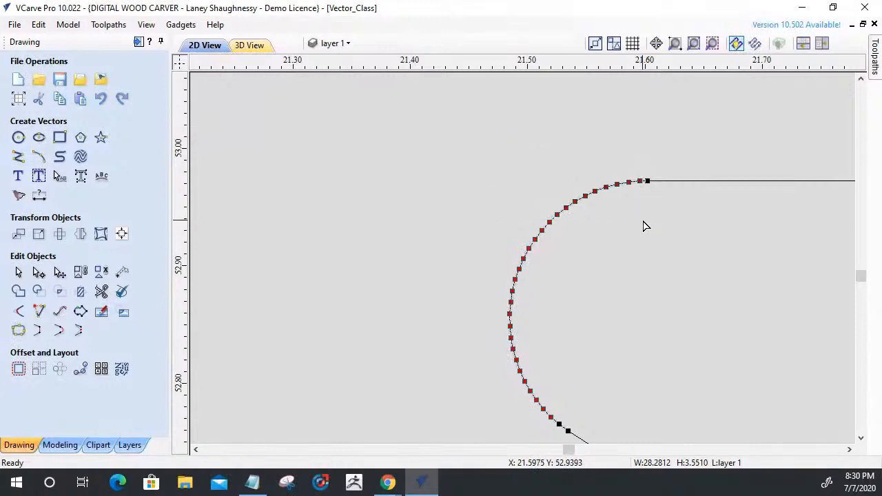
pyautogui.scroll(-4, 531, 291)
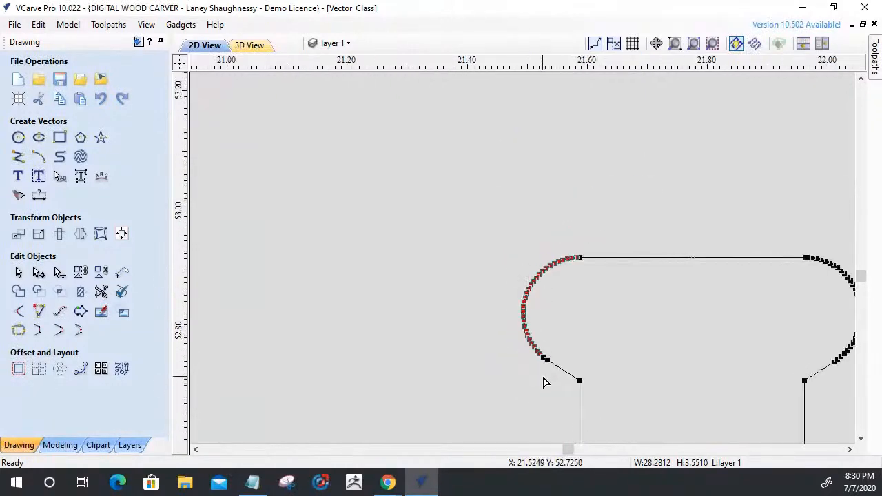
pyautogui.scroll(5, 545, 328)
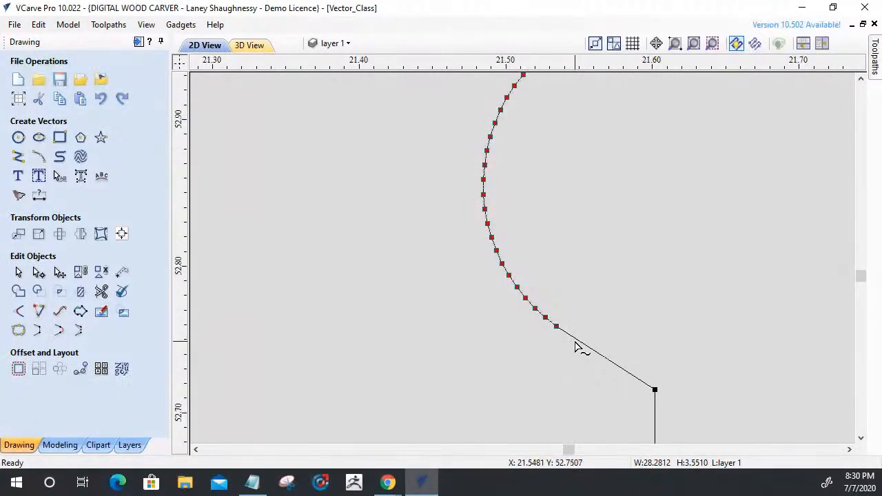
pyautogui.press('Delete')
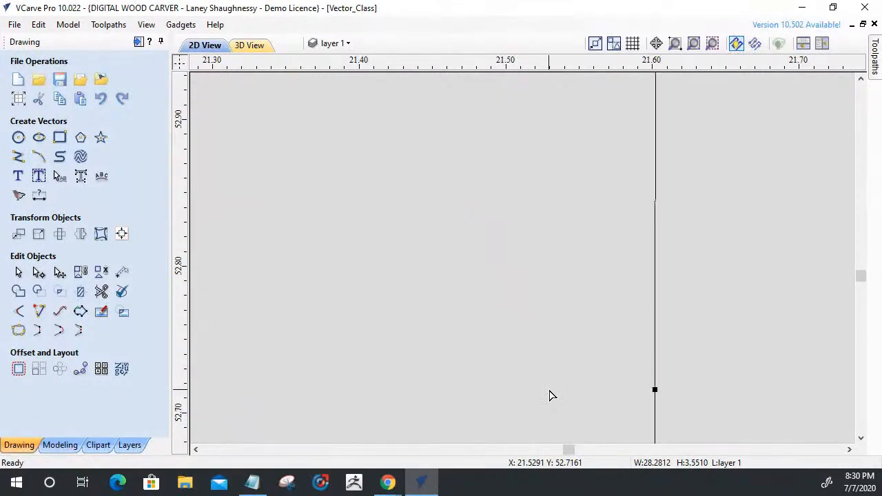
pyautogui.scroll(-2, 550, 396)
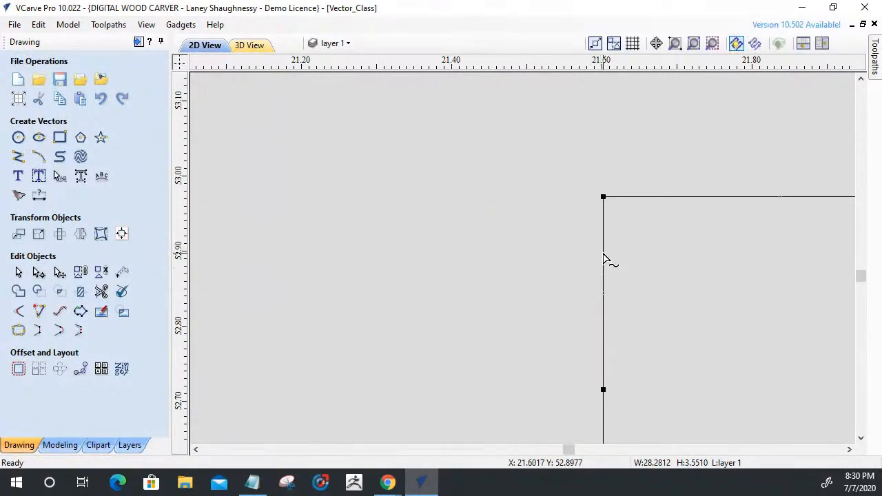
pyautogui.scroll(-5, 510, 273)
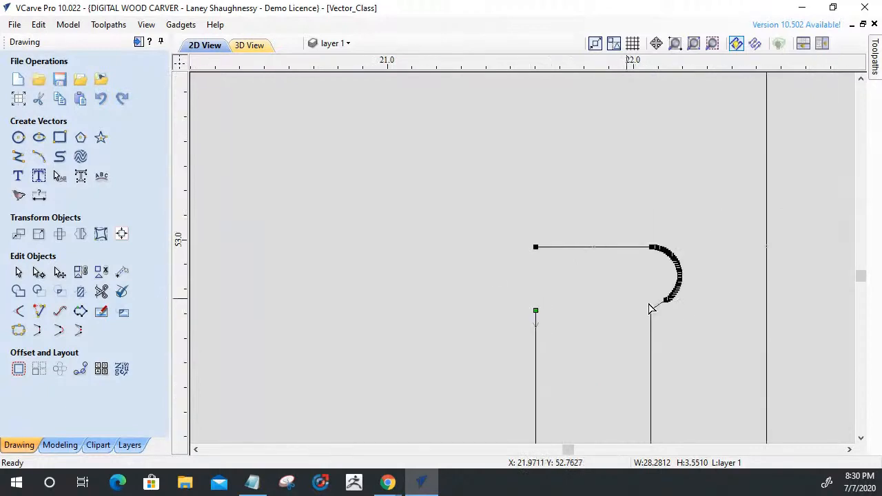
# Delete the rounded nodes at the slot's upper right corner and the short span beneath it, separating the end line from the sides.
pyautogui.scroll(2, 686, 301)
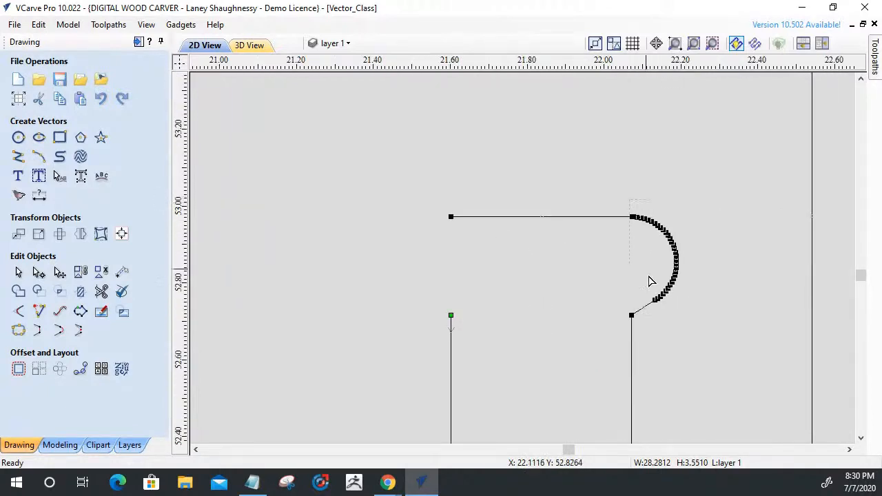
pyautogui.moveTo(679, 316); pyautogui.dragTo(679, 316)
pyautogui.scroll(1, 628, 209)
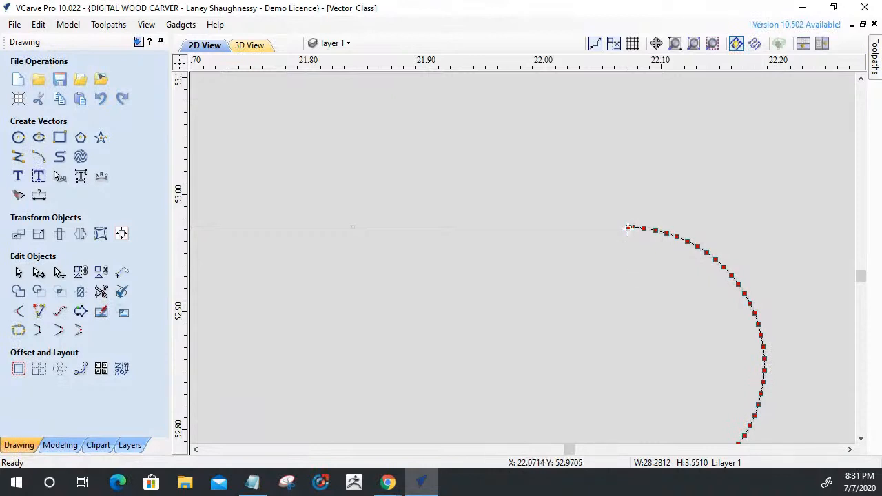
pyautogui.scroll(8, 630, 227)
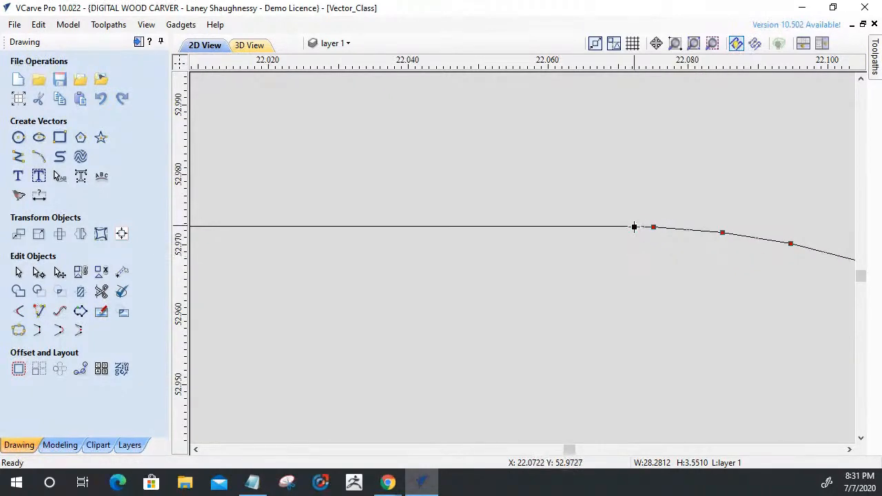
pyautogui.scroll(-8, 633, 263)
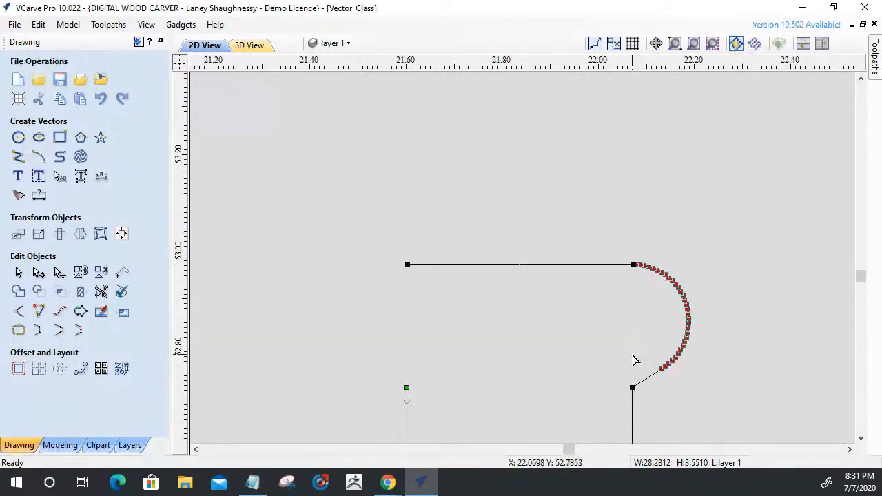
pyautogui.press('l')
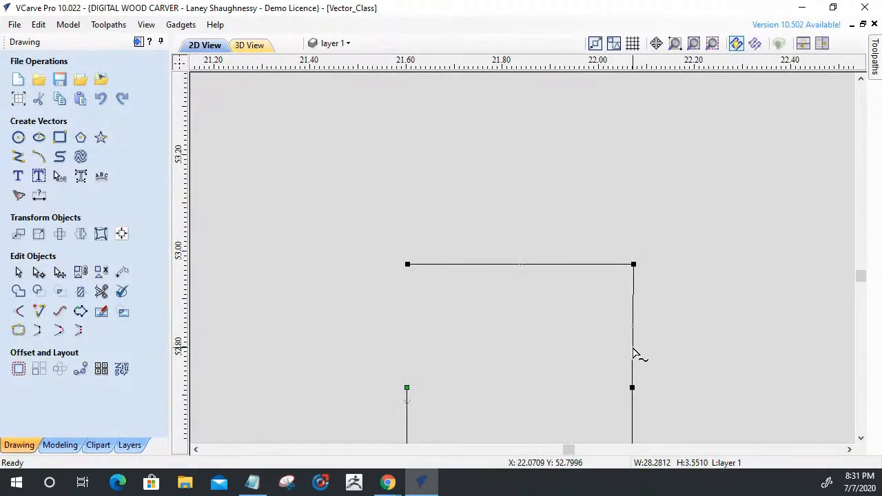
pyautogui.press('d')
pyautogui.scroll(-8, 627, 268)
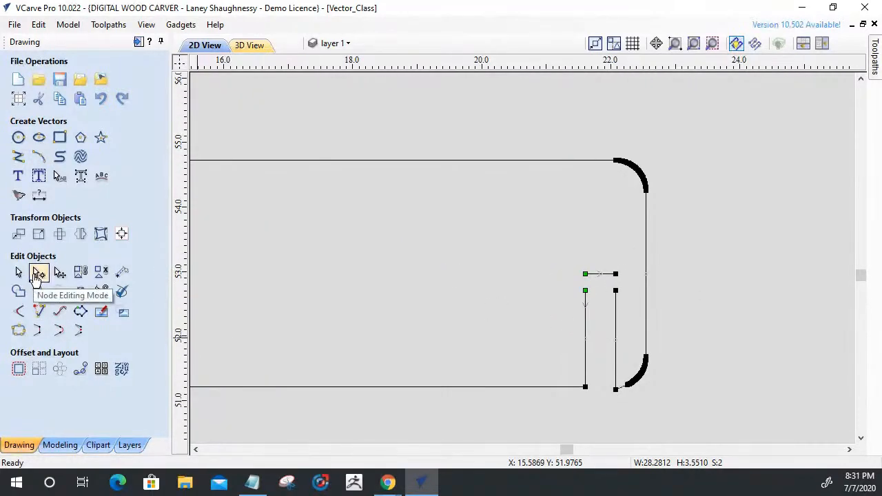
pyautogui.click(39, 312)
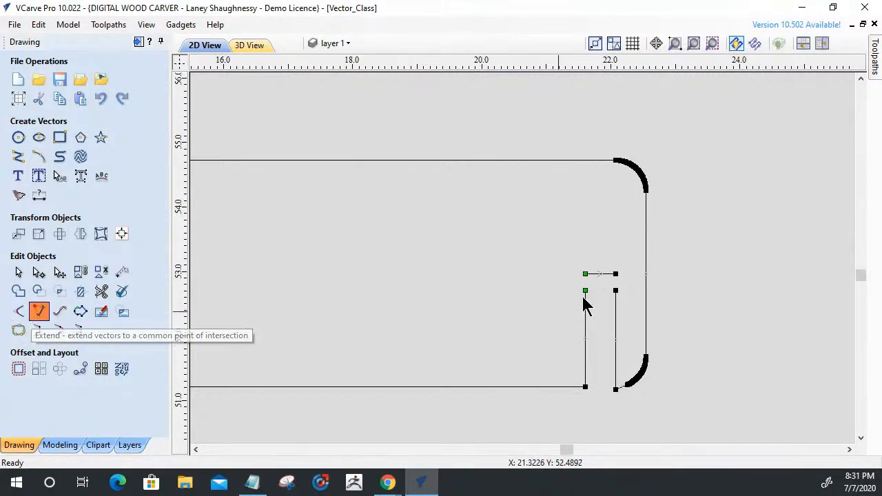
pyautogui.scroll(5, 599, 286)
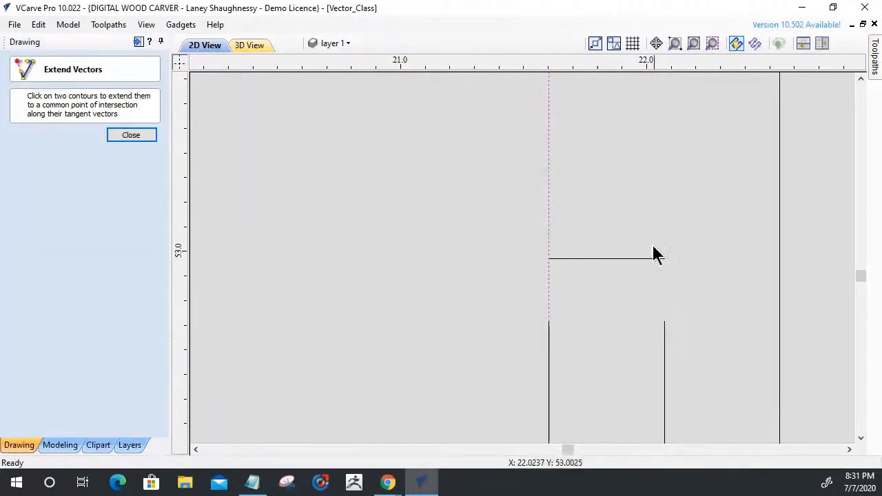
pyautogui.click(127, 134)
# Shorten the slot's separate end line from its left end to about 0.431 inches wide.
pyautogui.scroll(3, 552, 270)
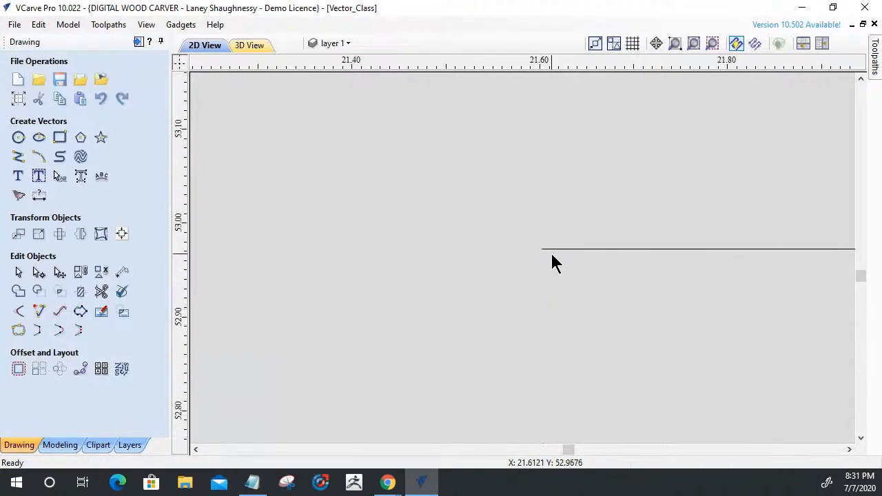
pyautogui.click(551, 250)
pyautogui.scroll(-3, 545, 250)
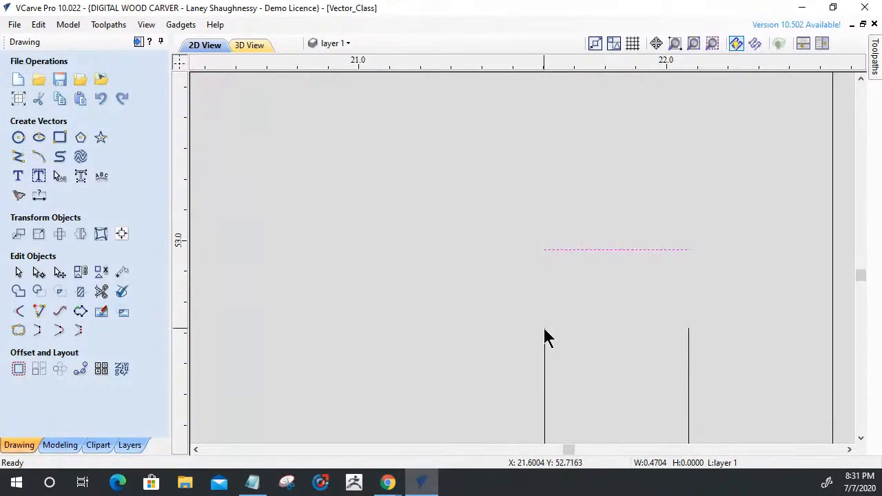
pyautogui.click(558, 250)
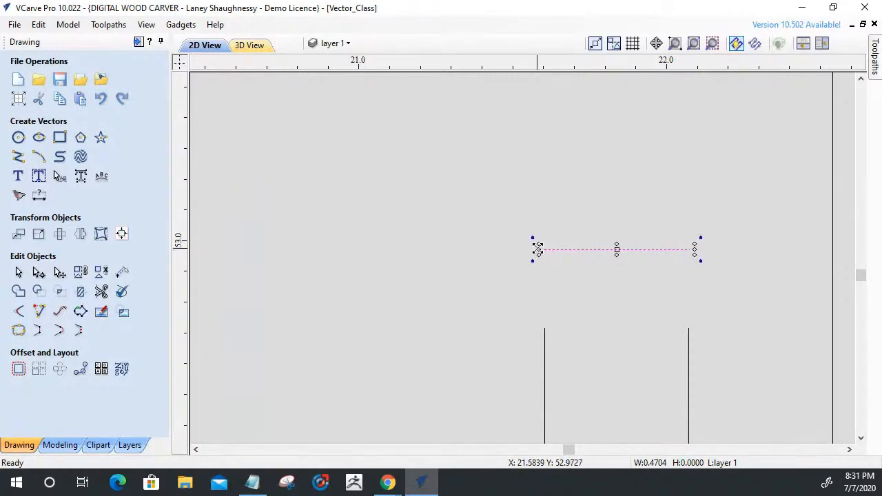
pyautogui.moveTo(539, 249); pyautogui.dragTo(545, 250)
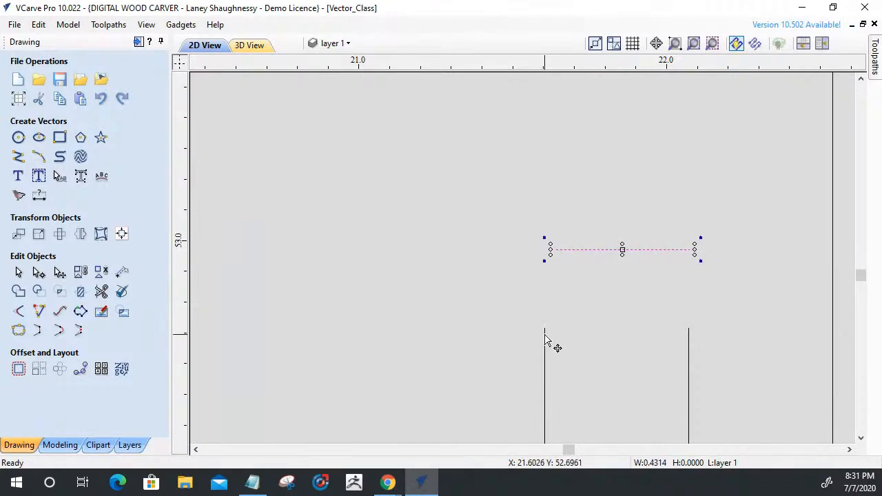
# Extend the slot's left side and the end line to a common corner with Extend Vectors.
pyautogui.click(39, 310)
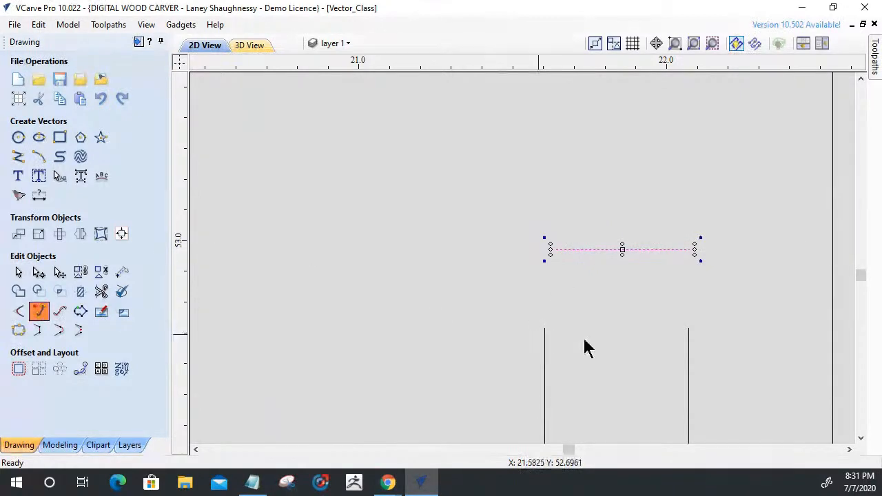
pyautogui.click(544, 338)
pyautogui.click(569, 250)
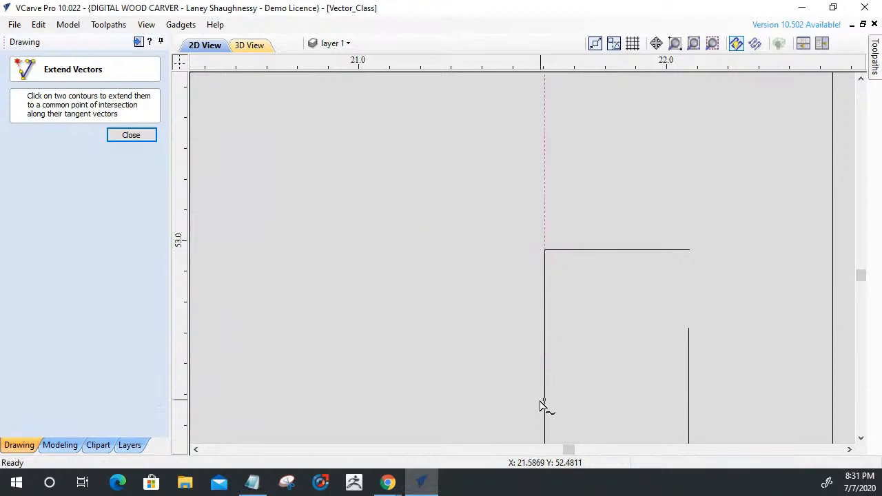
pyautogui.click(124, 136)
# Shorten the end line from its right end to about 0.445 inches and extend it with the slot's right side to a common corner.
pyautogui.click(622, 250)
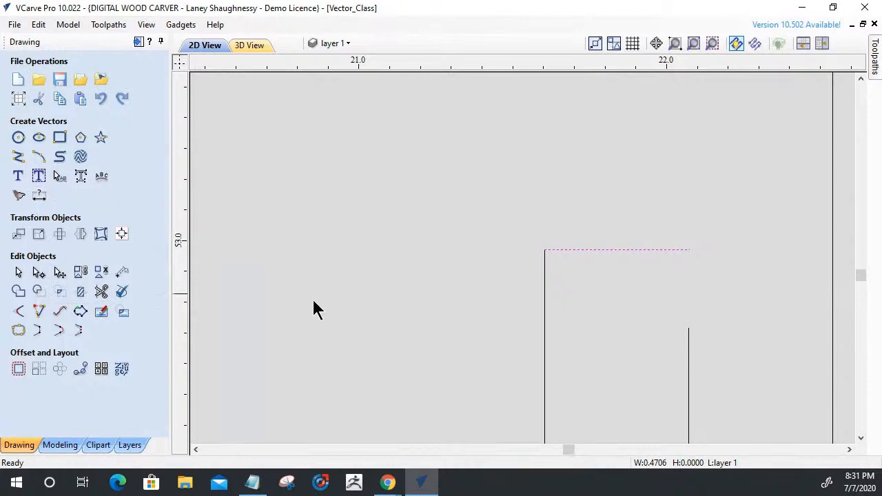
pyautogui.click(679, 251)
pyautogui.moveTo(694, 248); pyautogui.dragTo(687, 249)
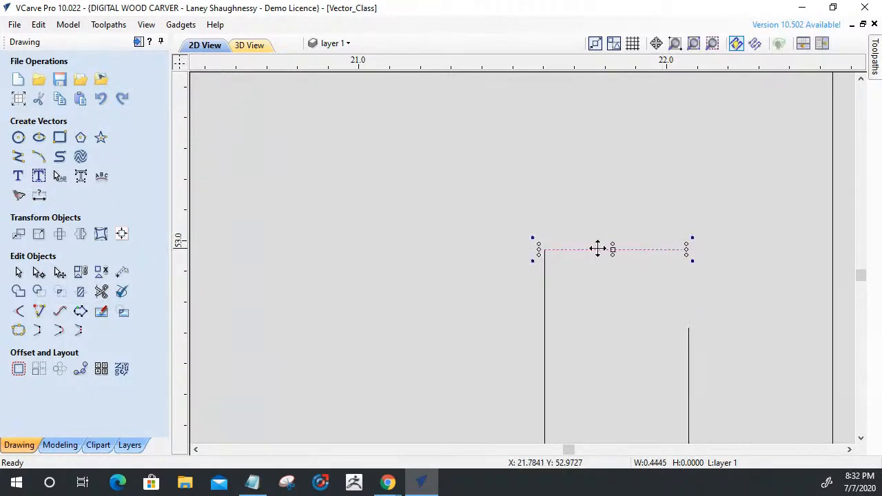
pyautogui.click(41, 314)
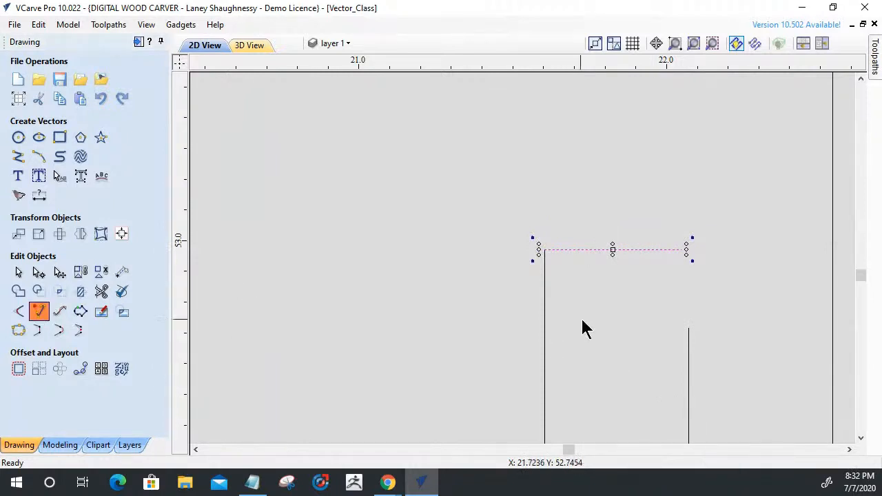
pyautogui.click(688, 332)
pyautogui.click(654, 255)
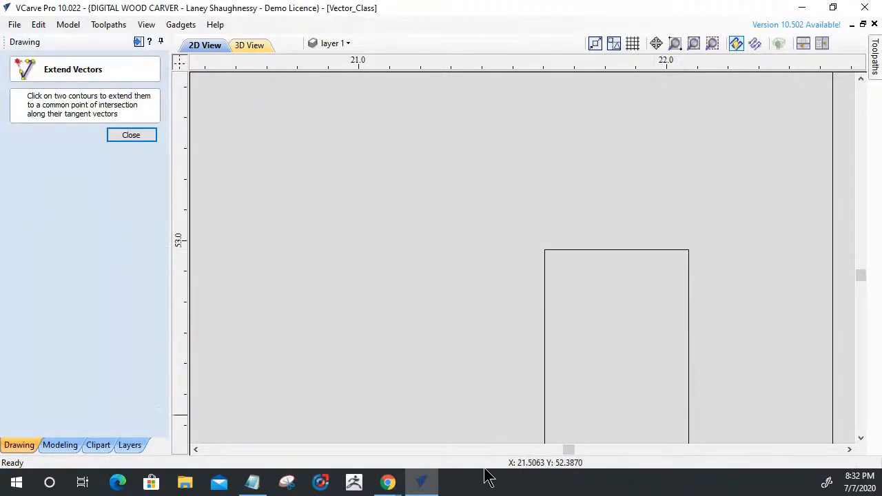
pyautogui.click(134, 136)
# Join the slot's end line to the long rail's outline with Join Vectors at a 0.001 inch tolerance.
pyautogui.scroll(-5, 586, 210)
pyautogui.scroll(2, 586, 208)
pyautogui.scroll(-2, 586, 208)
pyautogui.scroll(2, 585, 208)
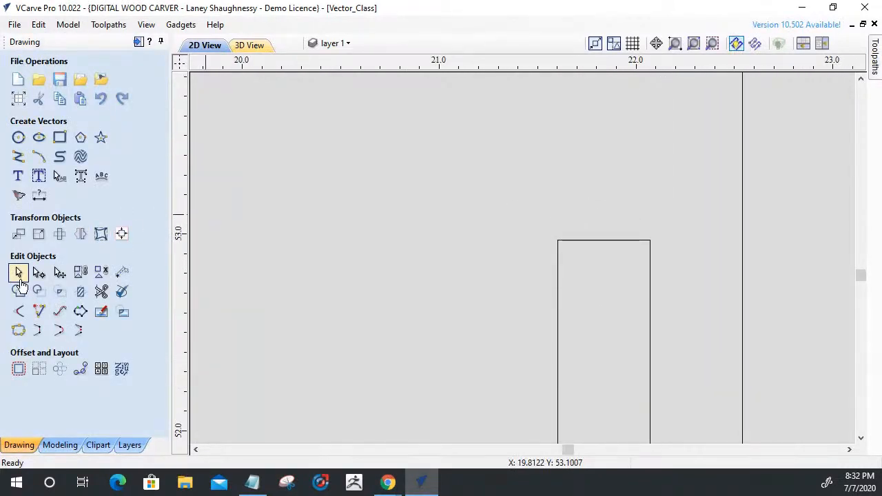
pyautogui.click(565, 242)
pyautogui.scroll(-2, 566, 245)
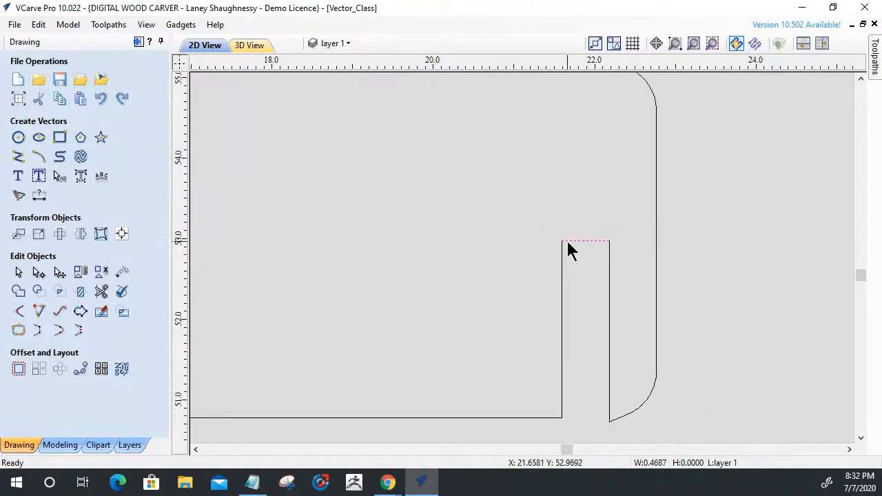
pyautogui.keyDown('shift'); pyautogui.click(563, 277); pyautogui.keyUp('shift')
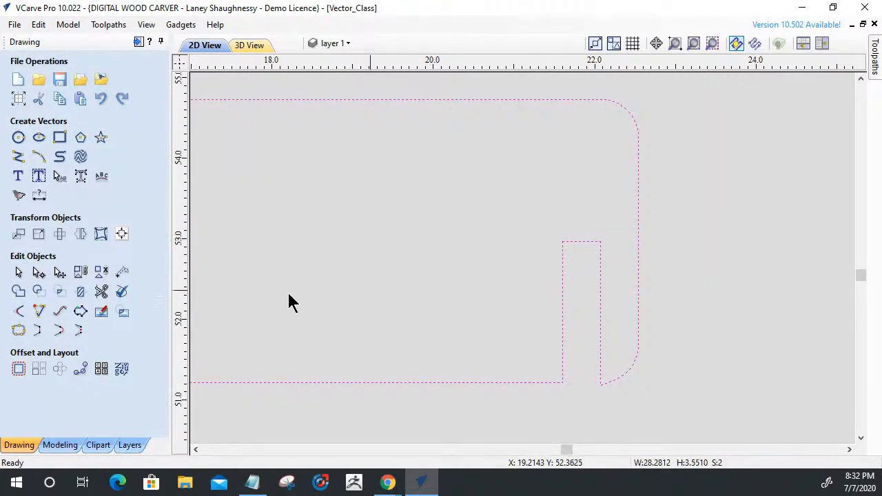
pyautogui.click(19, 331)
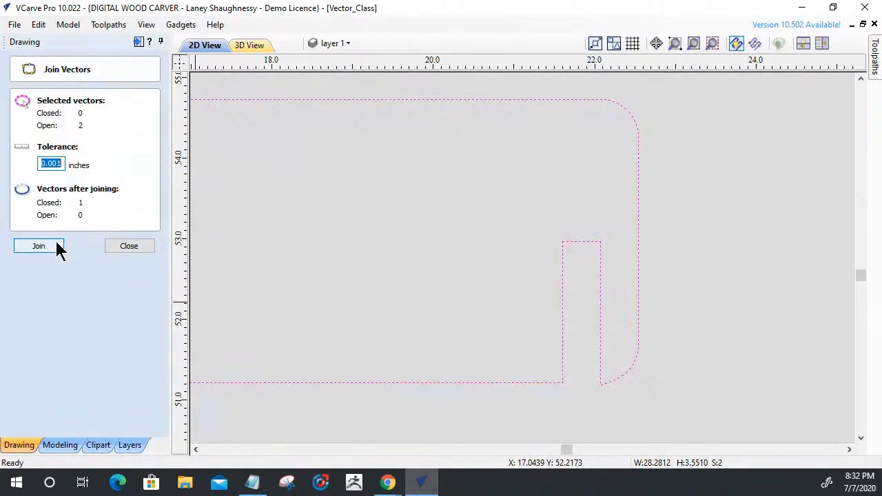
pyautogui.click(58, 248)
pyautogui.click(124, 247)
# Add 0.125 inch dog-bone fillets to both inner corners of the rail's right end slot.
pyautogui.click(19, 311)
pyautogui.click(563, 242)
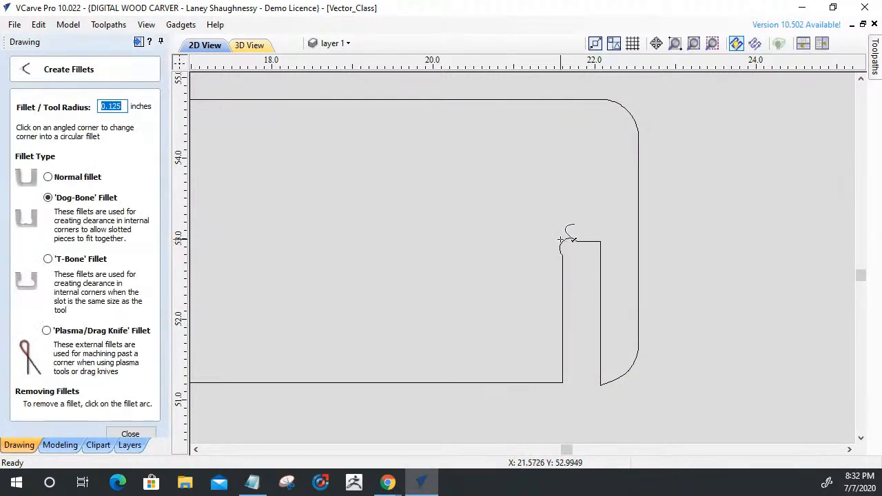
pyautogui.click(601, 242)
pyautogui.scroll(-6, 576, 388)
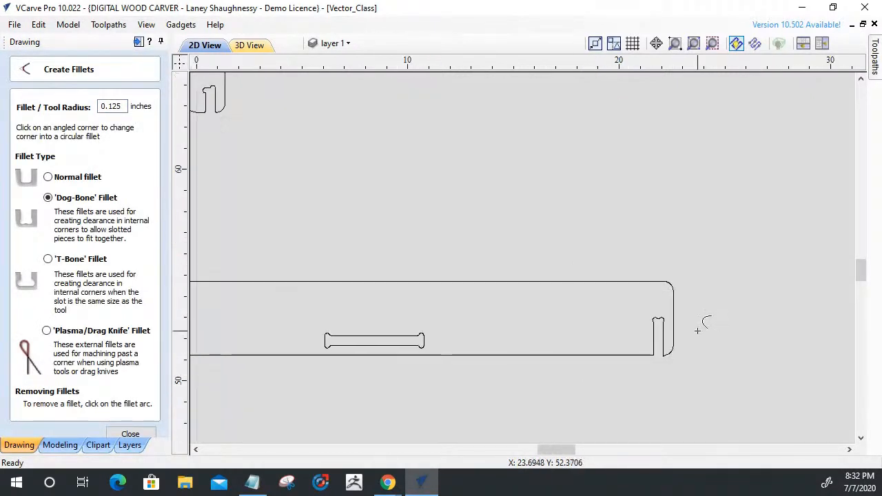
pyautogui.scroll(6, 476, 338)
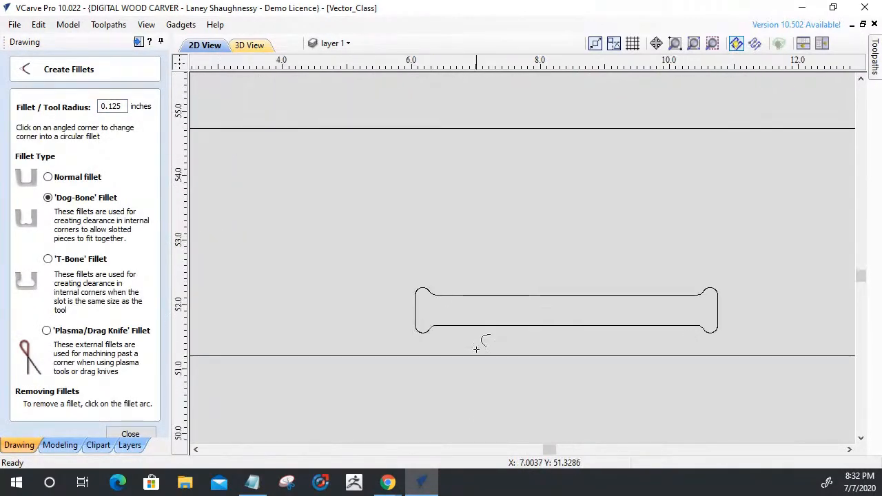
pyautogui.click(131, 434)
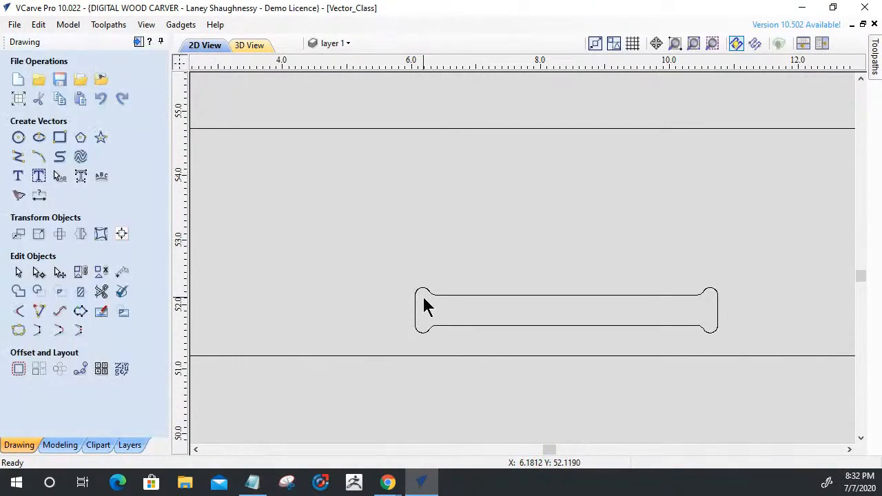
# Delete the rounded nodes at the rail's horizontal slot's upper left corner and the span that replaces them.
pyautogui.scroll(4, 423, 305)
pyautogui.click(397, 329)
pyautogui.scroll(3, 372, 317)
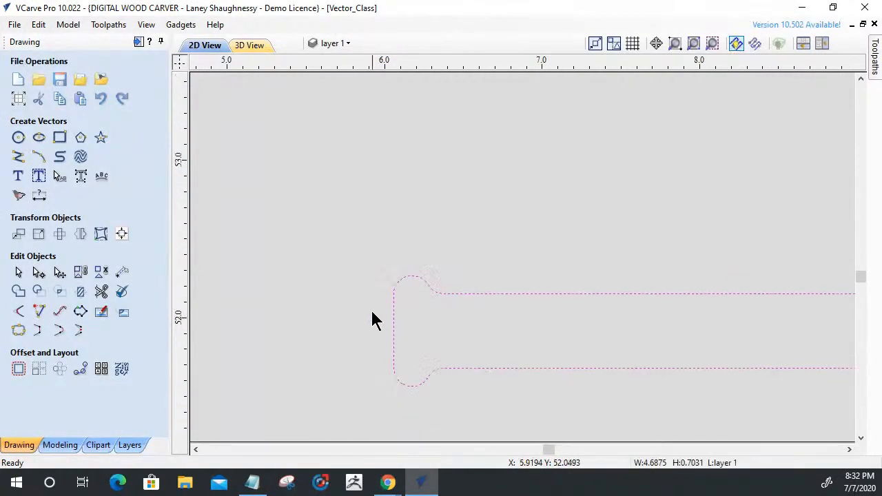
pyautogui.click(38, 274)
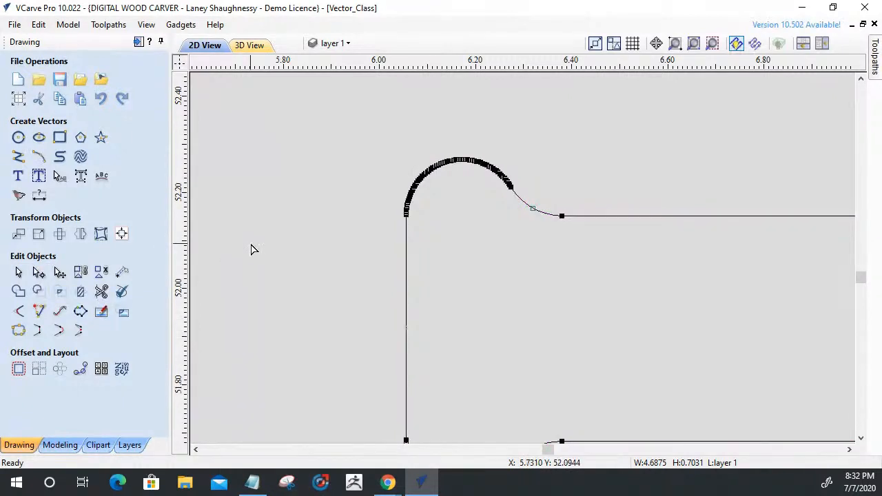
pyautogui.moveTo(559, 204); pyautogui.dragTo(559, 213)
pyautogui.scroll(4, 383, 207)
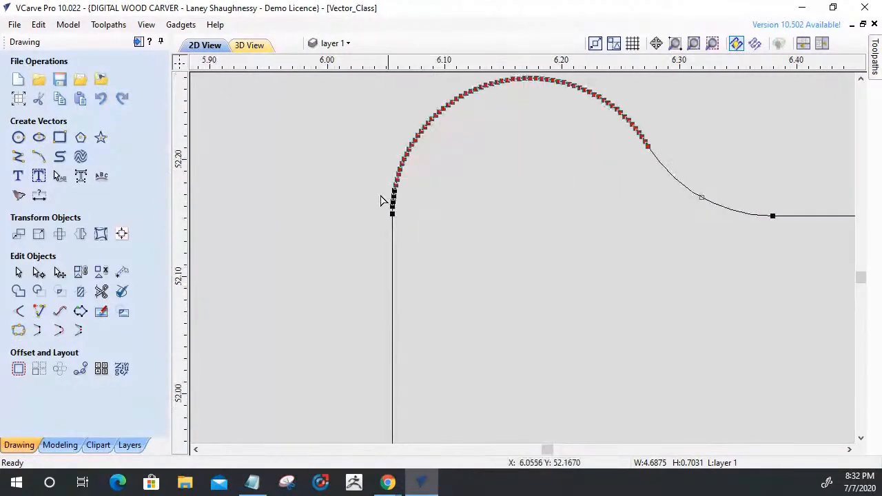
pyautogui.moveTo(398, 158); pyautogui.dragTo(457, 247)
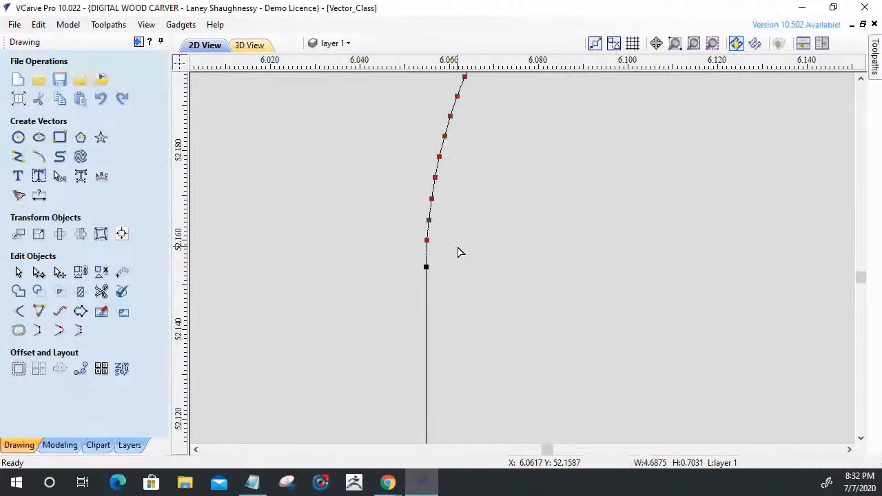
pyautogui.press('Delete')
pyautogui.scroll(-2, 455, 243)
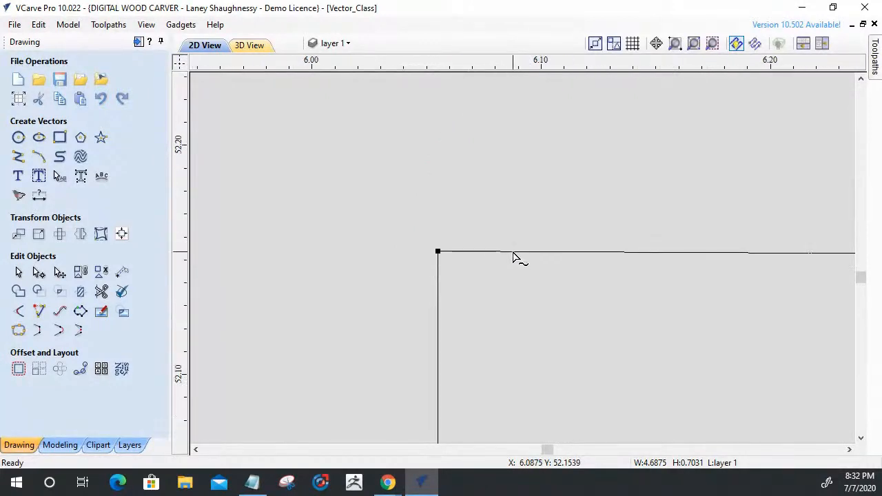
pyautogui.press('d')
pyautogui.scroll(-5, 507, 247)
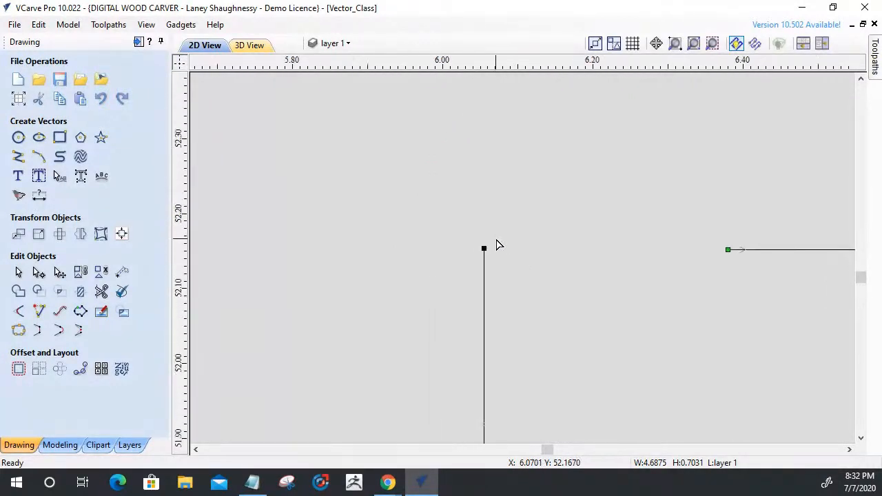
# Delete the rounded nodes at the horizontal slot's lower left corner and the span that replaces them.
pyautogui.scroll(-3, 499, 246)
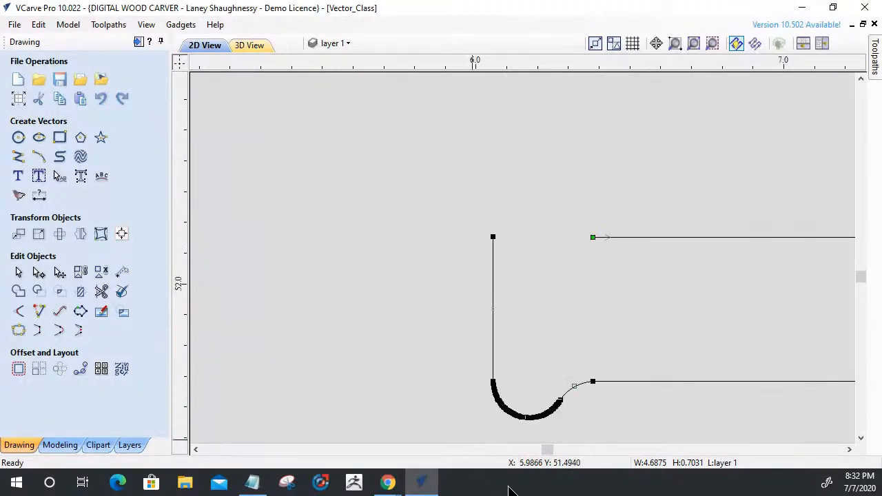
pyautogui.scroll(2, 557, 416)
pyautogui.scroll(2, 261, 273)
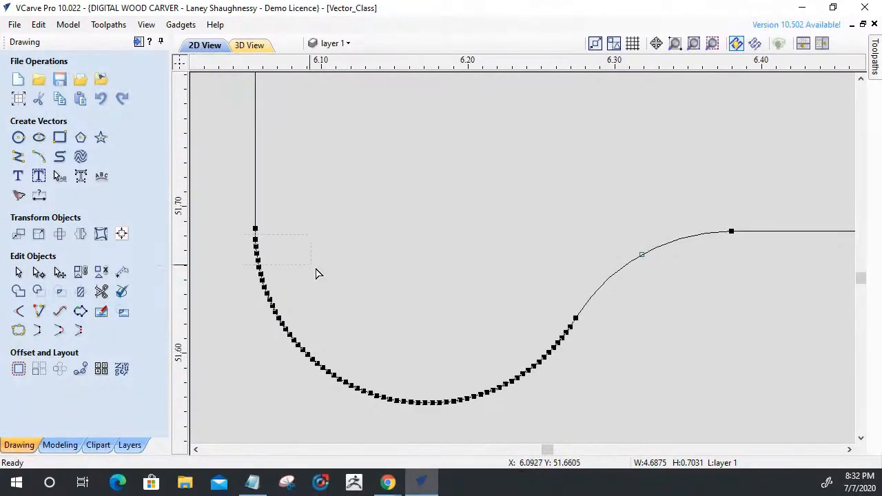
pyautogui.moveTo(628, 424); pyautogui.dragTo(628, 424)
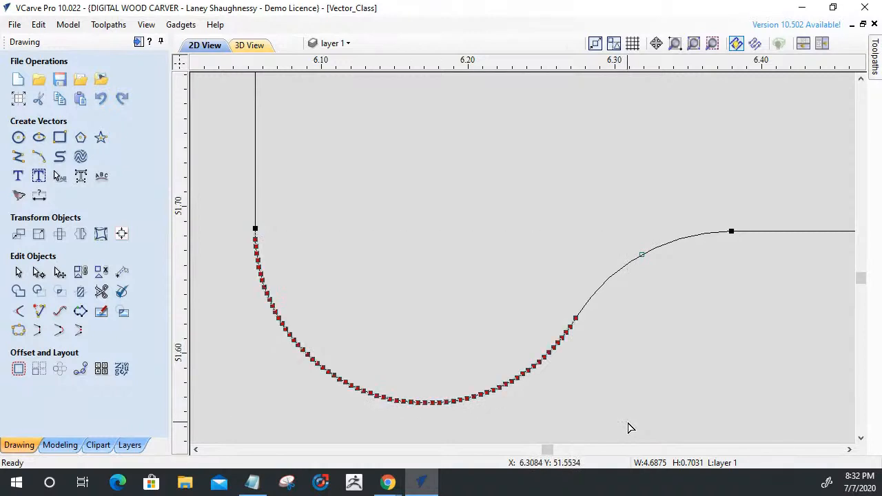
pyautogui.press('Delete')
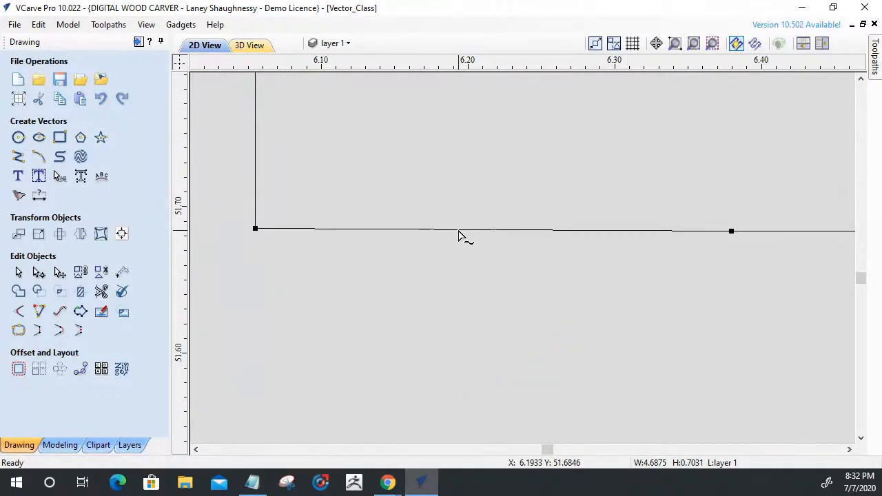
pyautogui.press('d')
pyautogui.scroll(-3, 473, 260)
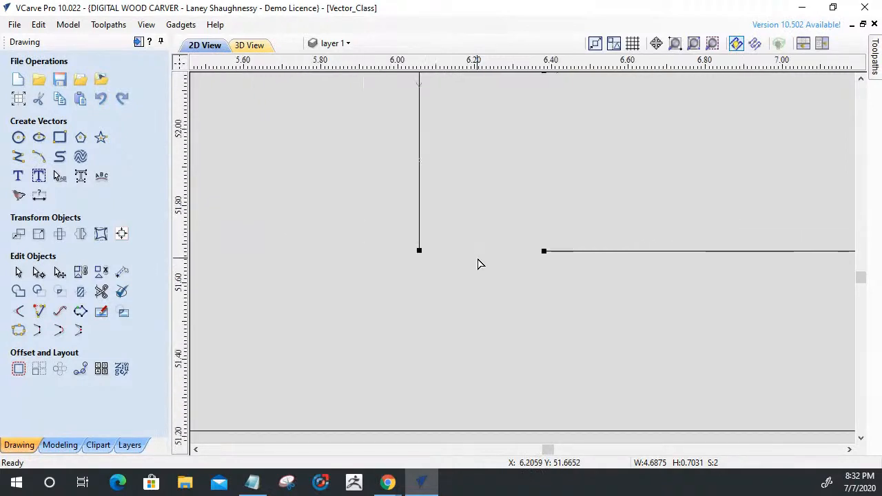
# Extend the horizontal slot's upper side and its left end line to a common corner with Extend Vectors.
pyautogui.scroll(-2, 476, 262)
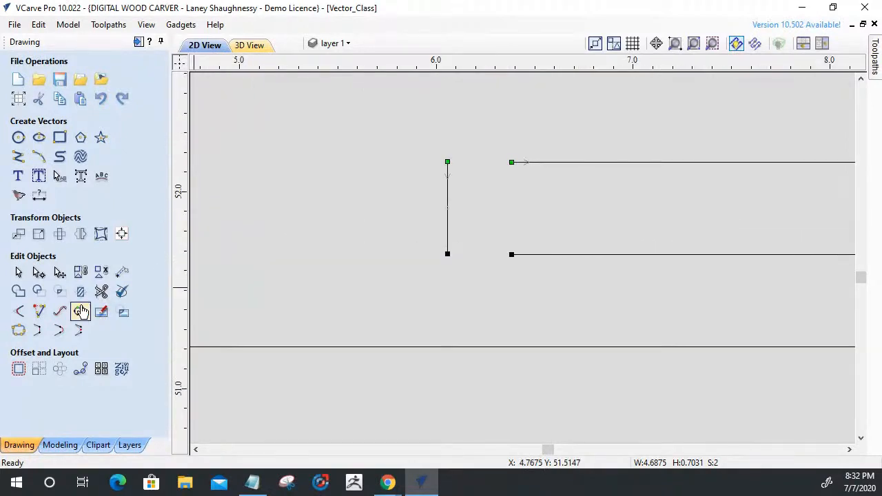
pyautogui.click(39, 311)
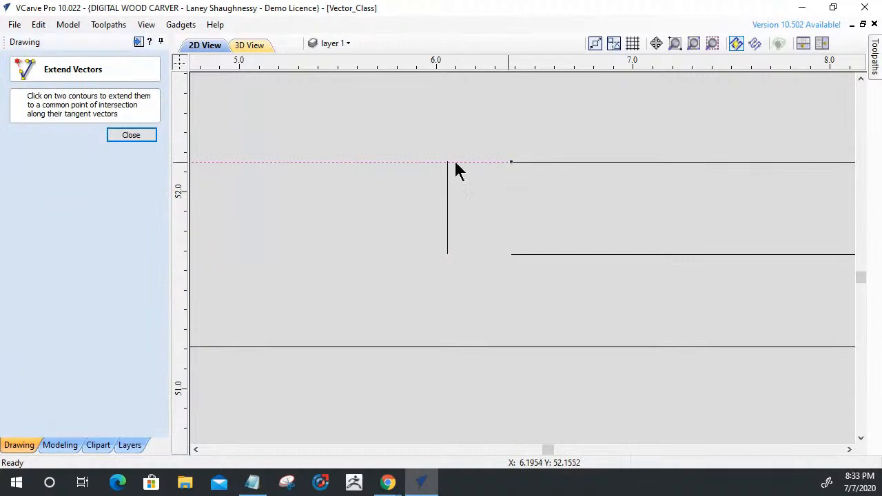
pyautogui.click(447, 166)
pyautogui.scroll(6, 441, 187)
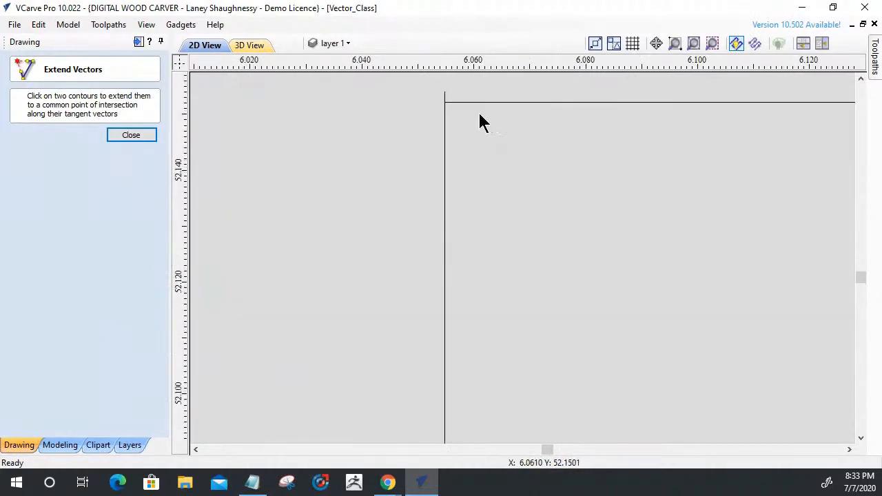
pyautogui.scroll(-6, 494, 151)
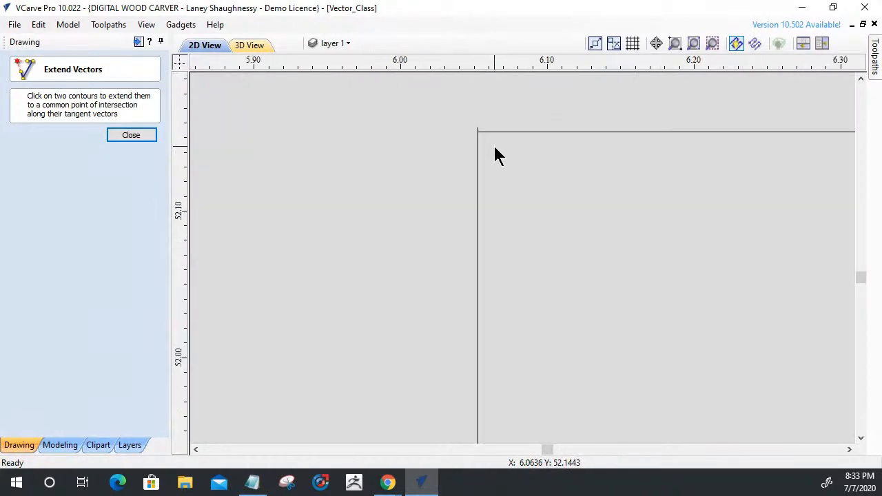
pyautogui.scroll(6, 493, 270)
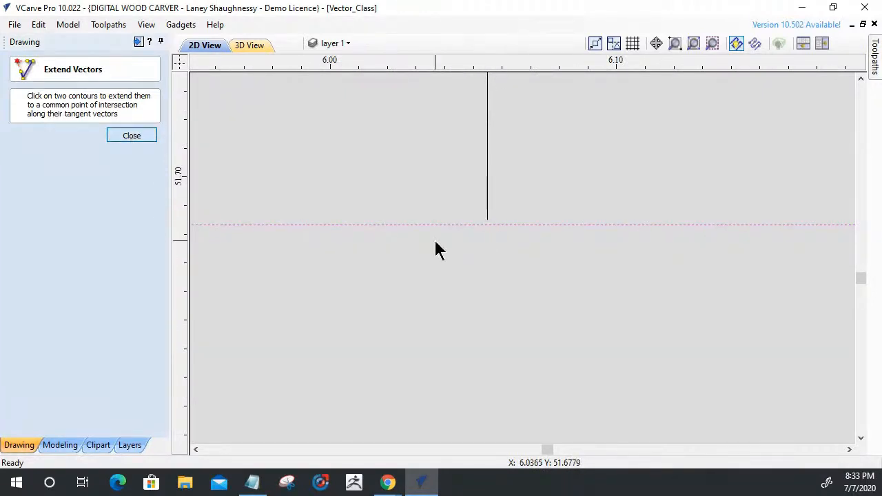
pyautogui.press('Escape')
# Shorten the left end line from its lower end to about 0.40 inches tall and extend it with the slot's lower side to a common corner.
pyautogui.scroll(-3, 467, 292)
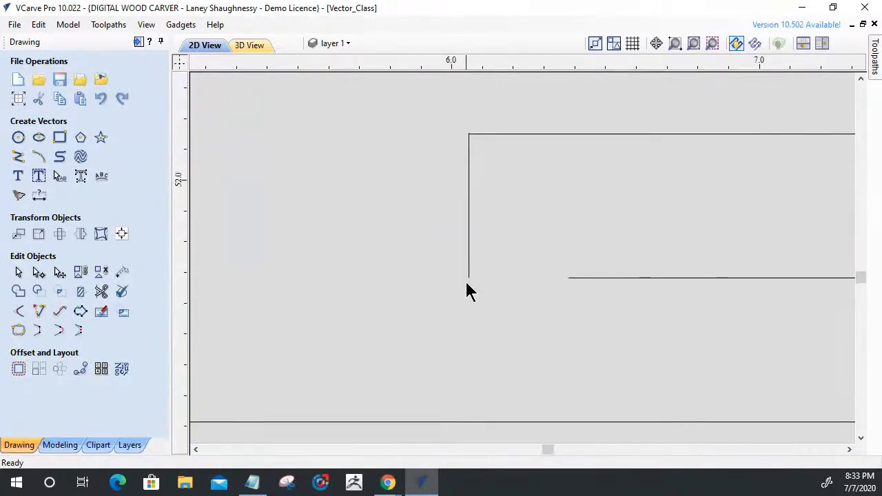
pyautogui.click(469, 281)
pyautogui.moveTo(469, 283); pyautogui.dragTo(468, 262)
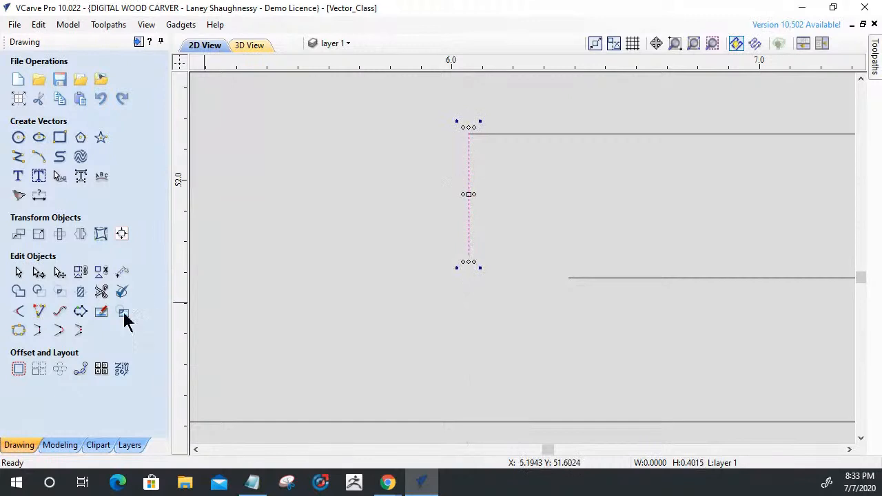
pyautogui.click(38, 311)
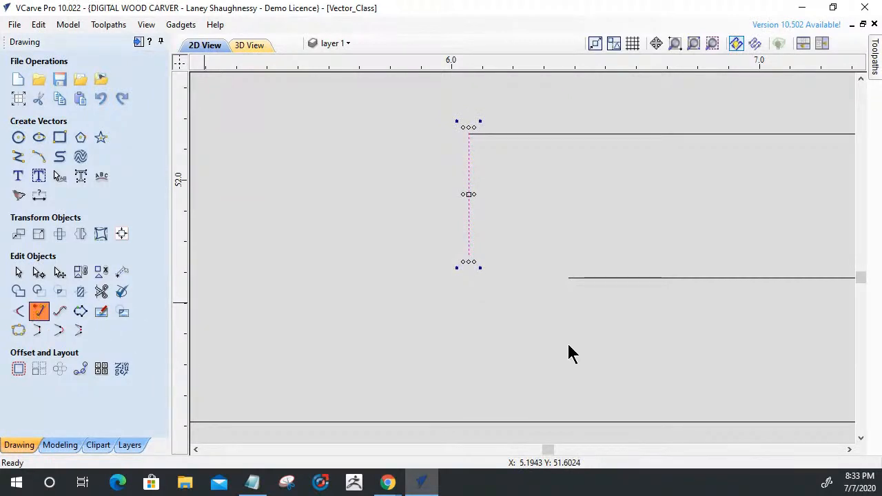
pyautogui.click(599, 280)
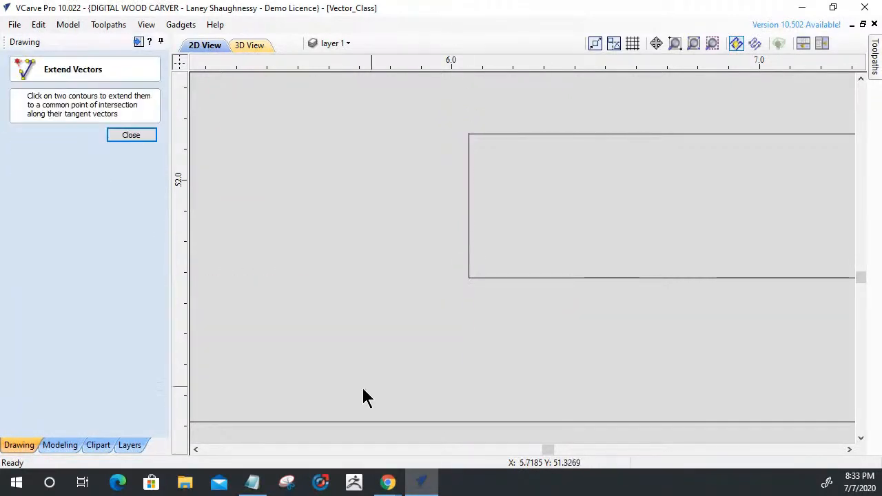
pyautogui.click(128, 137)
# Trim the end line's stub overhanging the horizontal slot's upper left corner, with trimmed sections rejoined automatically.
pyautogui.scroll(5, 478, 126)
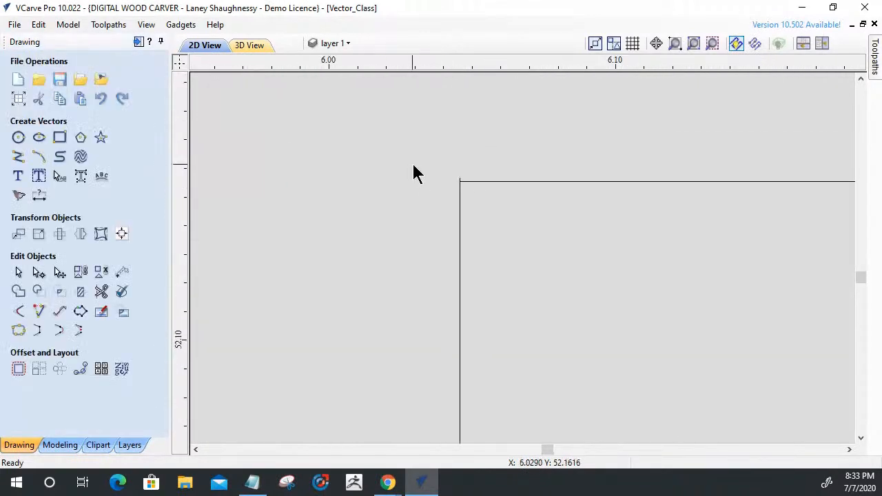
pyautogui.scroll(1, 442, 172)
pyautogui.scroll(2, 491, 200)
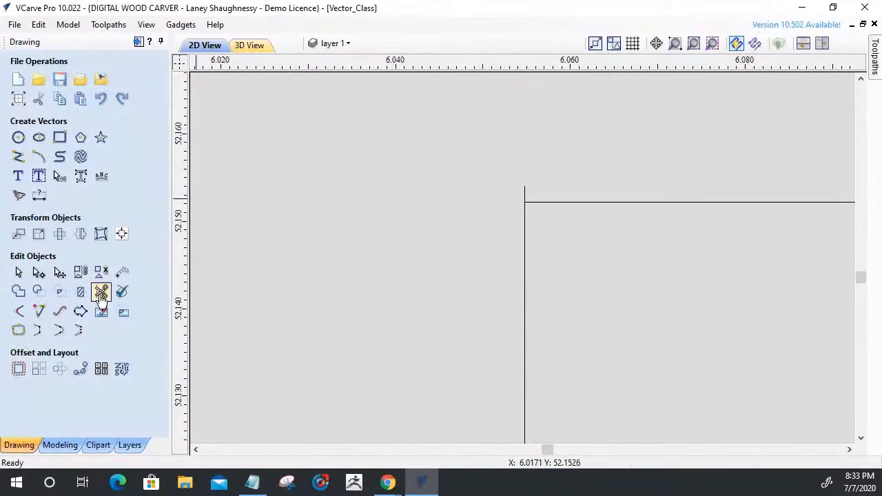
pyautogui.click(101, 292)
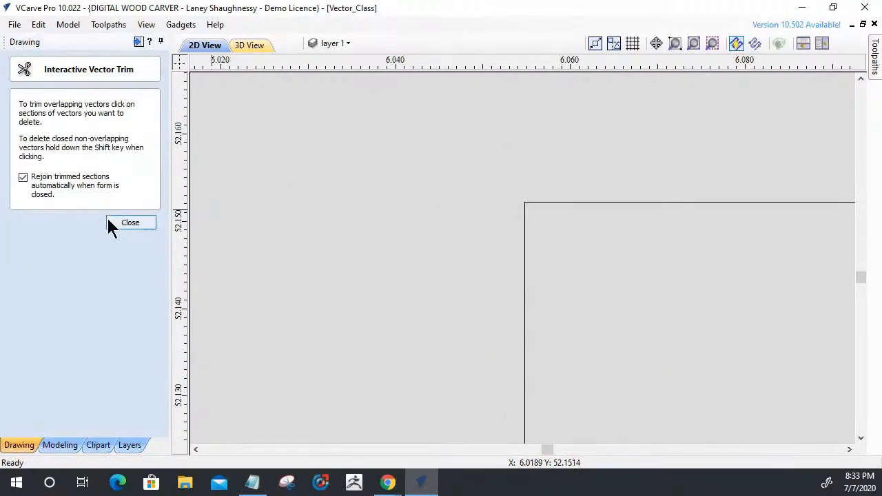
pyautogui.click(132, 225)
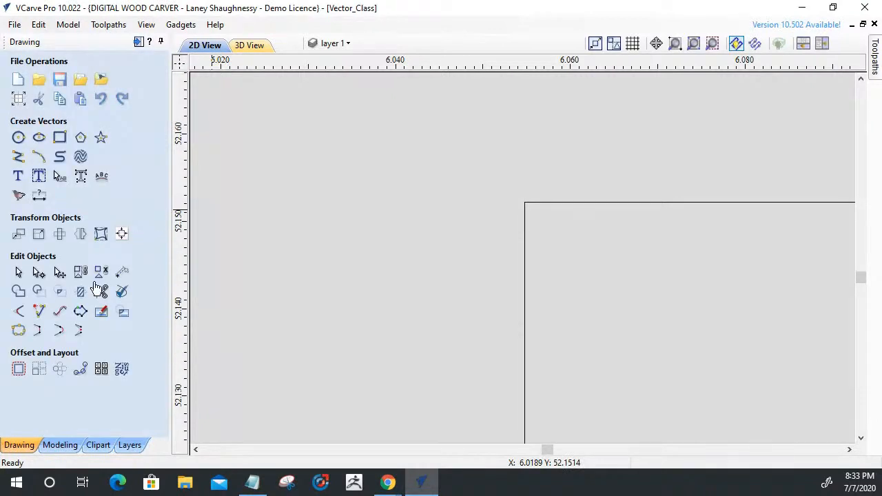
# Add 0.125 inch dog-bone fillets to the horizontal slot's upper left and lower left corners.
pyautogui.click(19, 312)
pyautogui.click(532, 201)
pyautogui.scroll(-10, 531, 204)
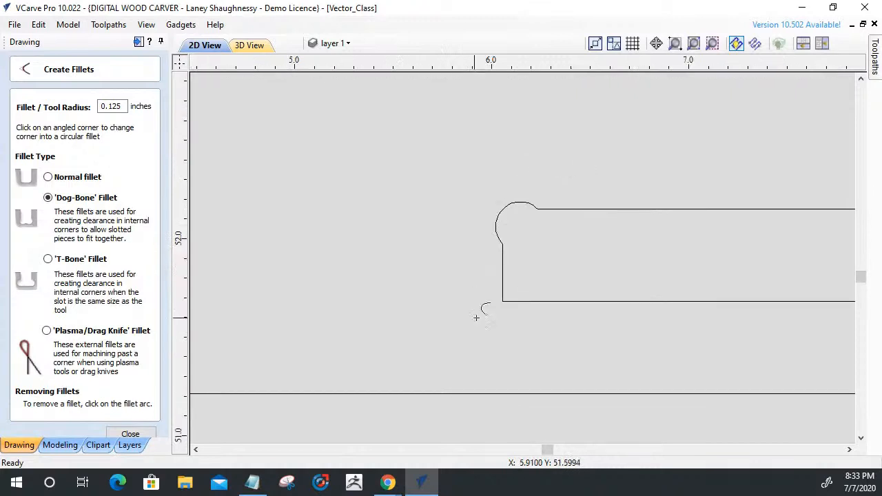
pyautogui.click(511, 296)
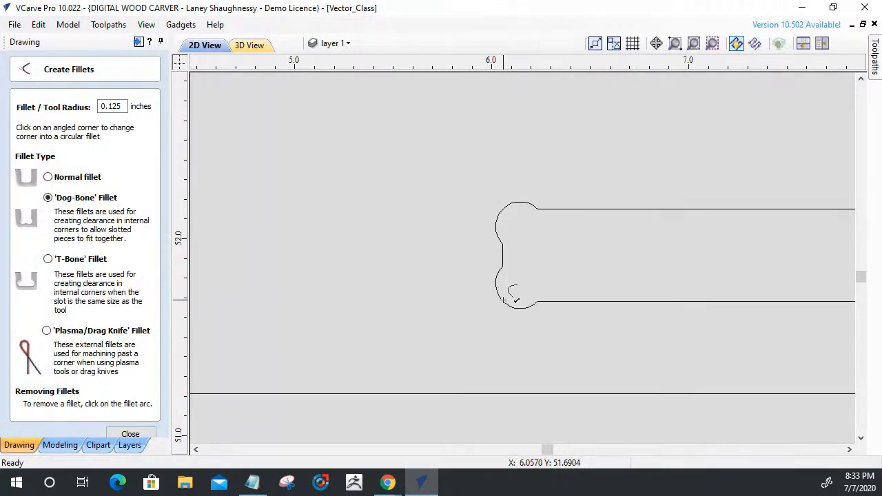
pyautogui.click(130, 434)
pyautogui.scroll(-5, 353, 238)
pyautogui.scroll(10, 430, 243)
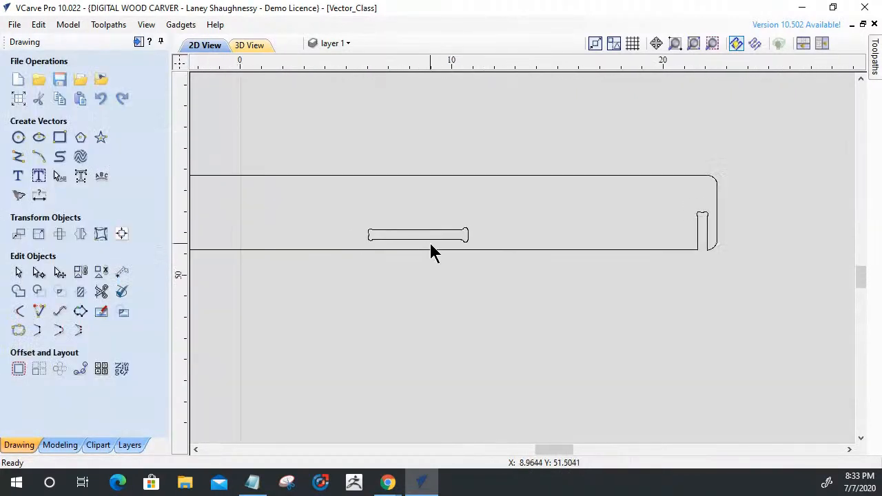
# Delete the nodes of the horizontal slot's upper right fillet and the span bridging that corner.
pyautogui.click(576, 198)
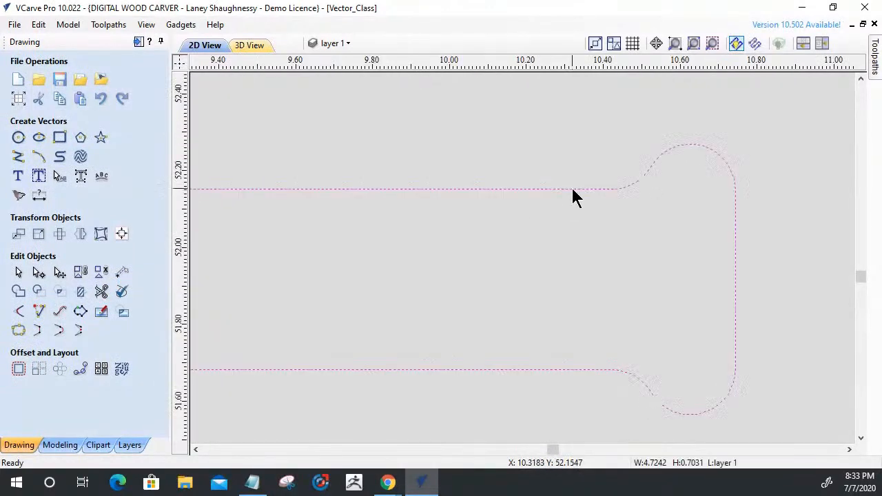
pyautogui.doubleClick(572, 190)
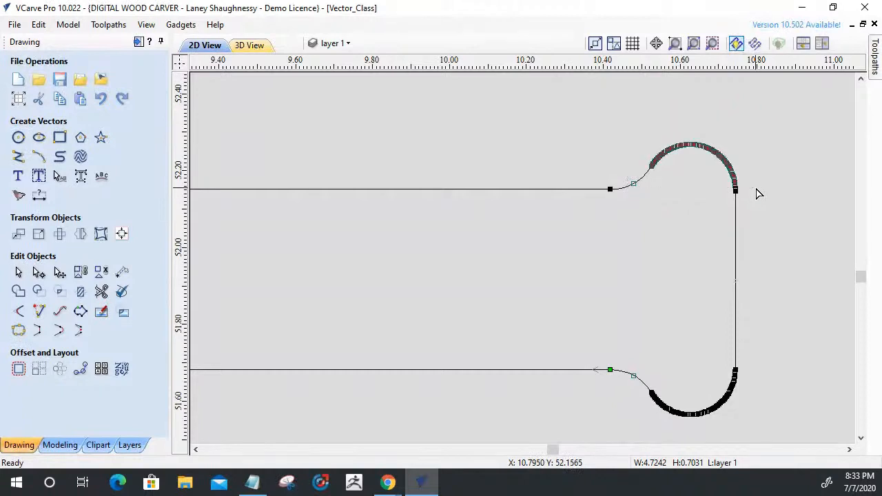
pyautogui.scroll(3, 756, 195)
pyautogui.scroll(3, 756, 195)
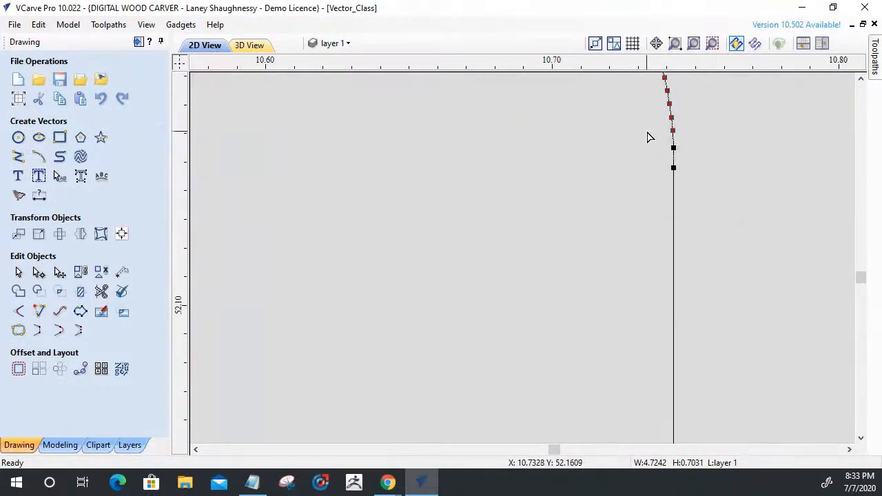
pyautogui.moveTo(692, 159); pyautogui.dragTo(694, 159)
pyautogui.press('Delete')
pyautogui.scroll(-2, 694, 165)
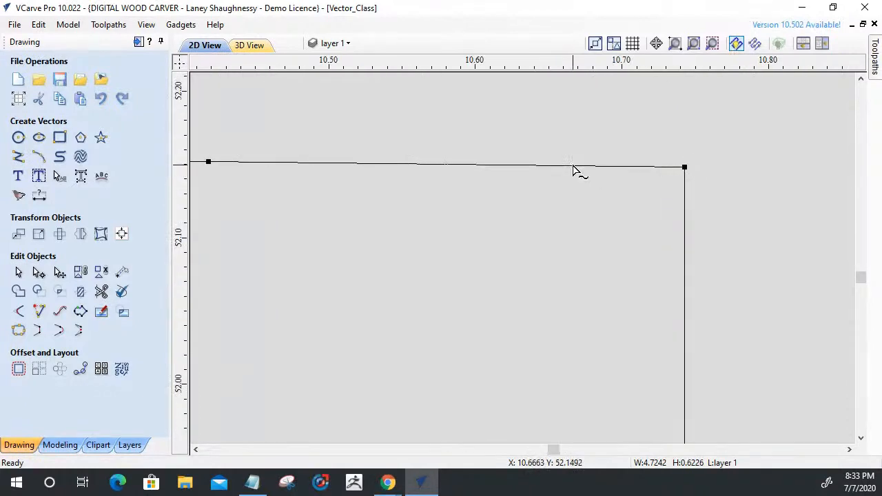
pyautogui.scroll(-3, 600, 163)
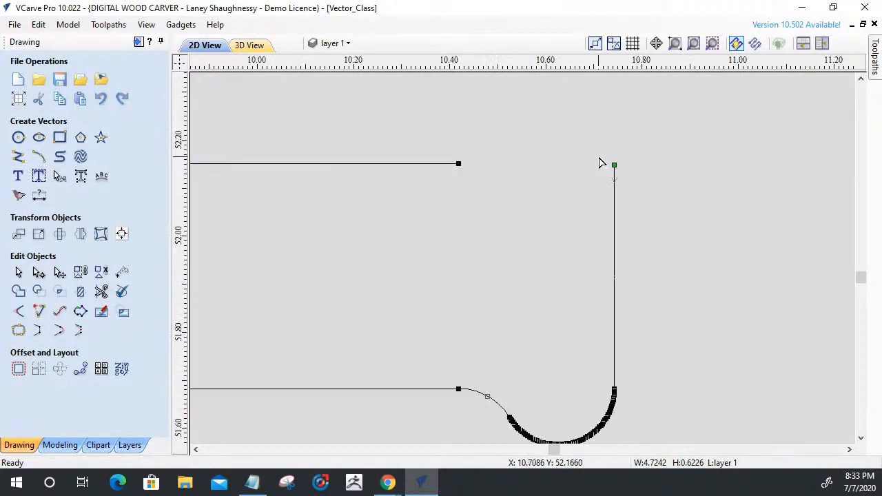
# Delete the nodes of the horizontal slot's lower right fillet and the span bridging that corner.
pyautogui.scroll(-2, 520, 429)
pyautogui.scroll(3, 521, 430)
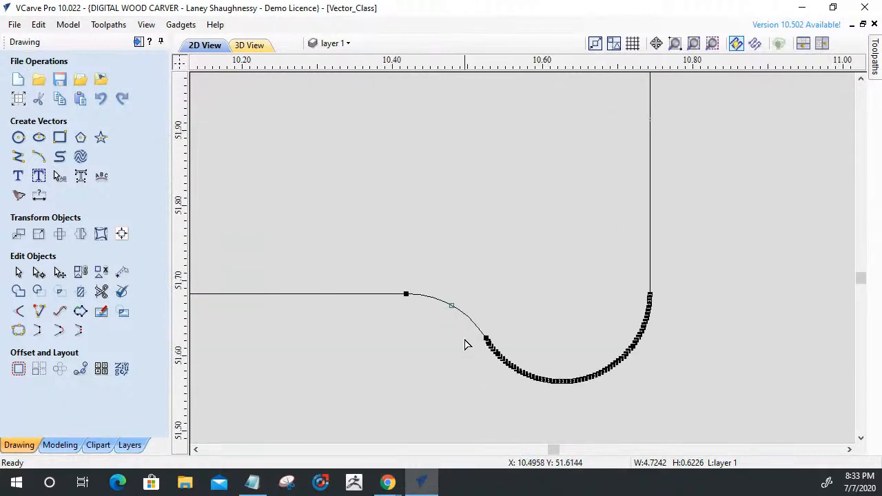
pyautogui.moveTo(452, 319); pyautogui.dragTo(703, 421)
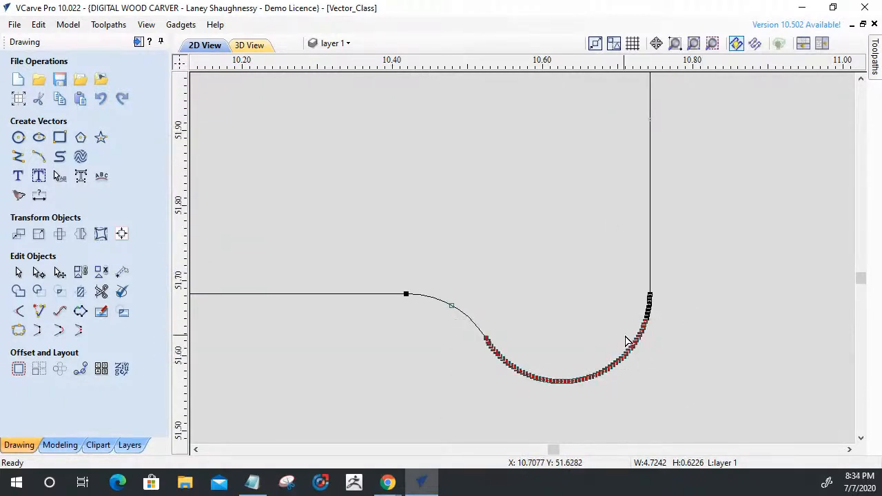
pyautogui.scroll(3, 629, 336)
pyautogui.moveTo(674, 186); pyautogui.dragTo(745, 279)
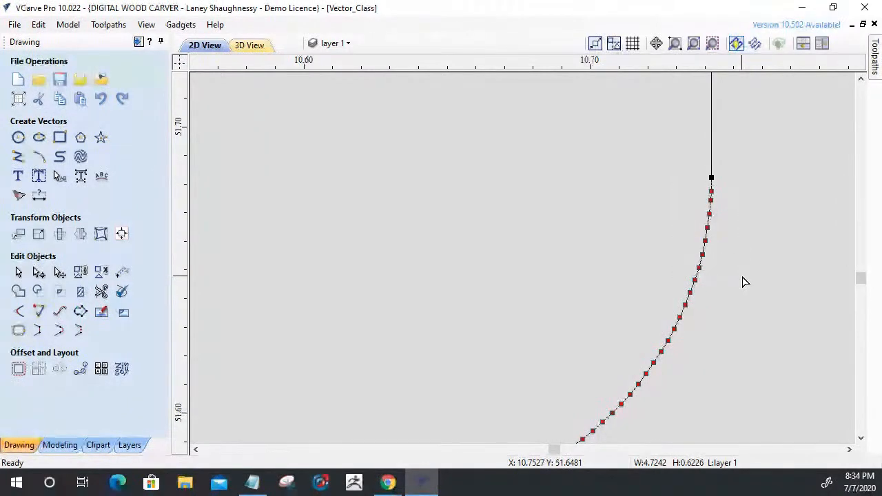
pyautogui.press('Delete')
pyautogui.scroll(-3, 740, 280)
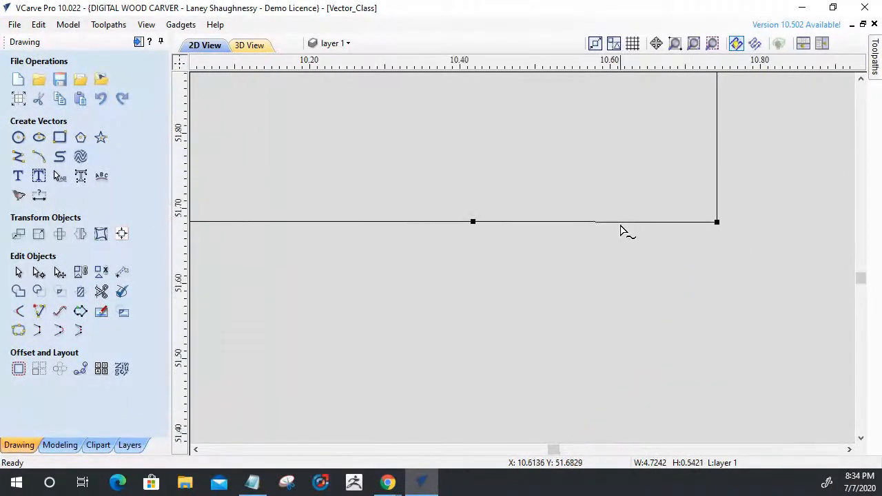
pyautogui.press('d')
pyautogui.scroll(-6, 641, 239)
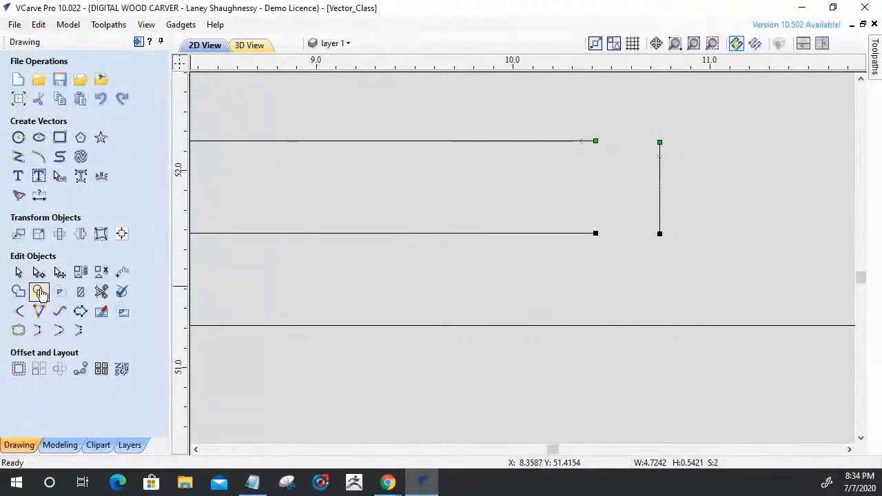
# Shorten the slot's right end line at both ends to about 0.37 inches tall and extend it to common corners with the upper and lower sides.
pyautogui.click(650, 296)
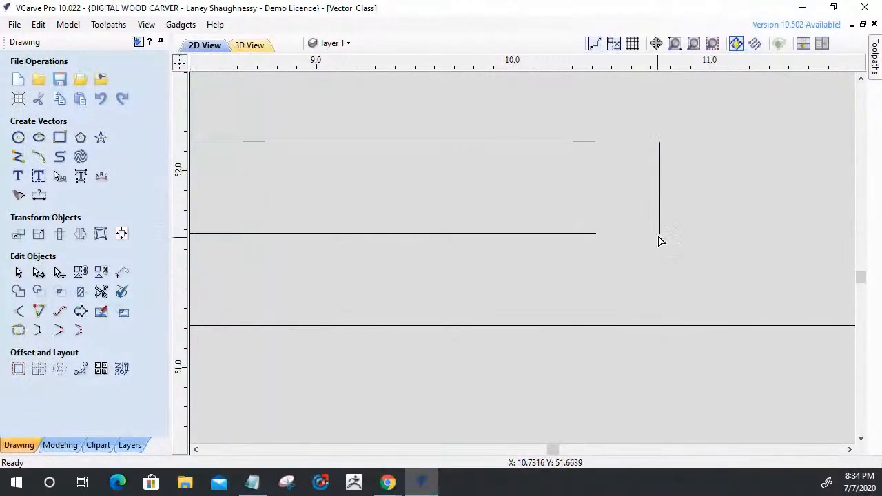
pyautogui.click(659, 224)
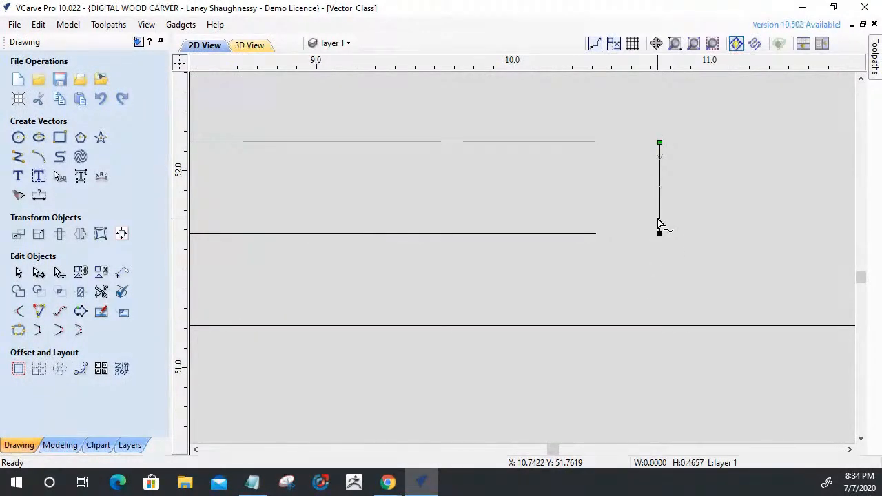
pyautogui.click(17, 273)
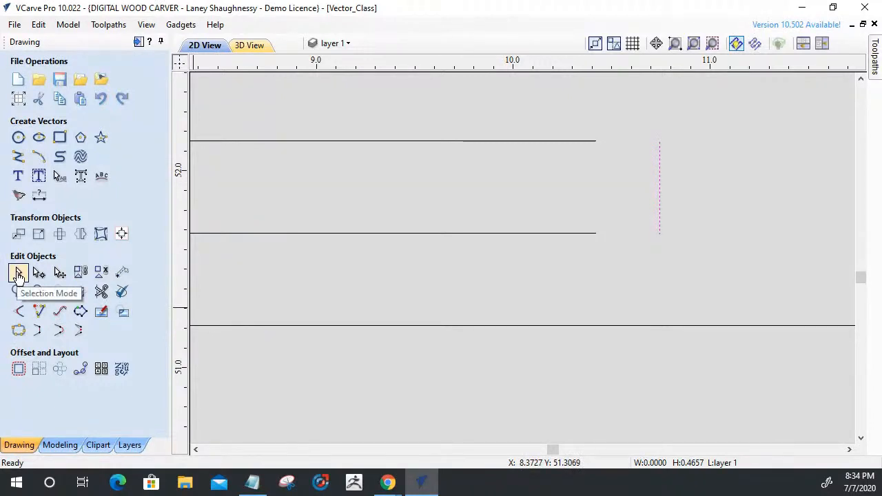
pyautogui.click(659, 193)
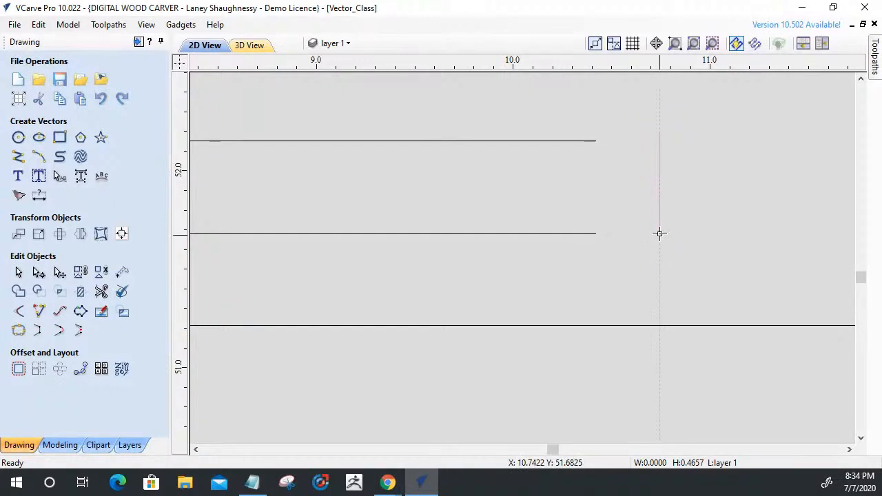
pyautogui.moveTo(660, 226); pyautogui.dragTo(660, 225)
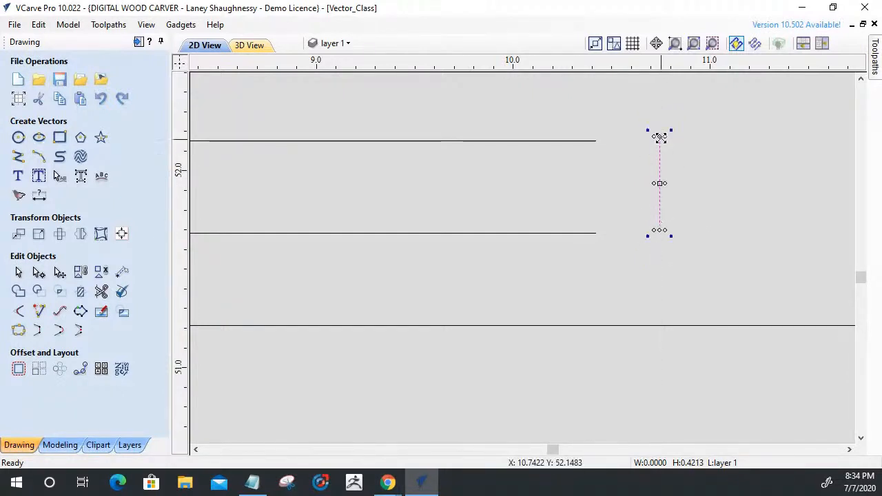
pyautogui.moveTo(660, 136); pyautogui.dragTo(661, 154)
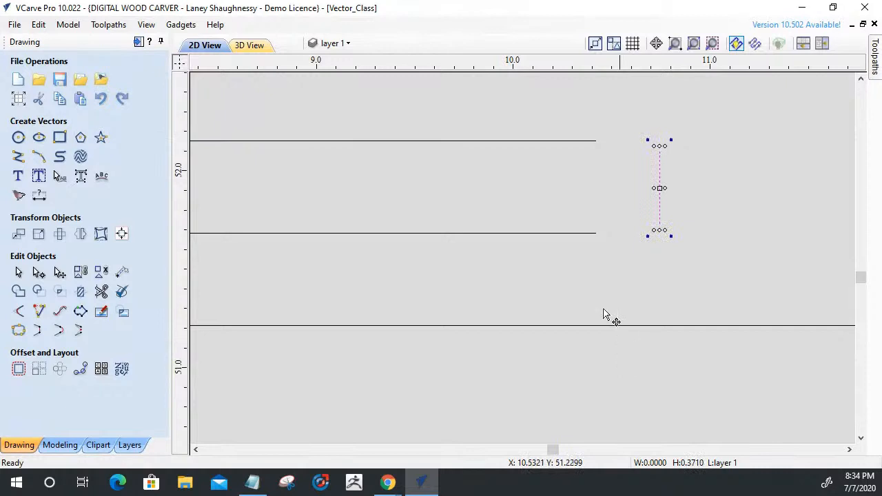
pyautogui.click(39, 312)
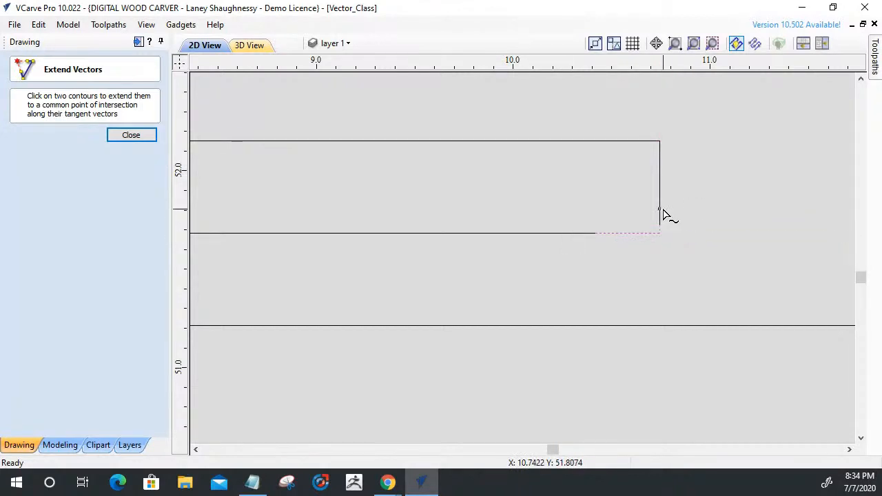
pyautogui.click(140, 136)
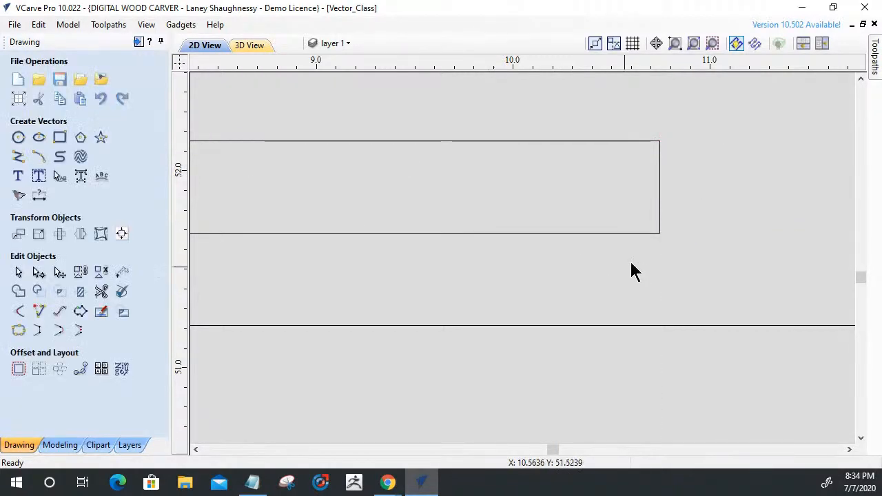
# Join the horizontal slot's two open vectors into one closed vector with a 0.001 inch tolerance.
pyautogui.click(618, 213)
pyautogui.scroll(-3, 648, 215)
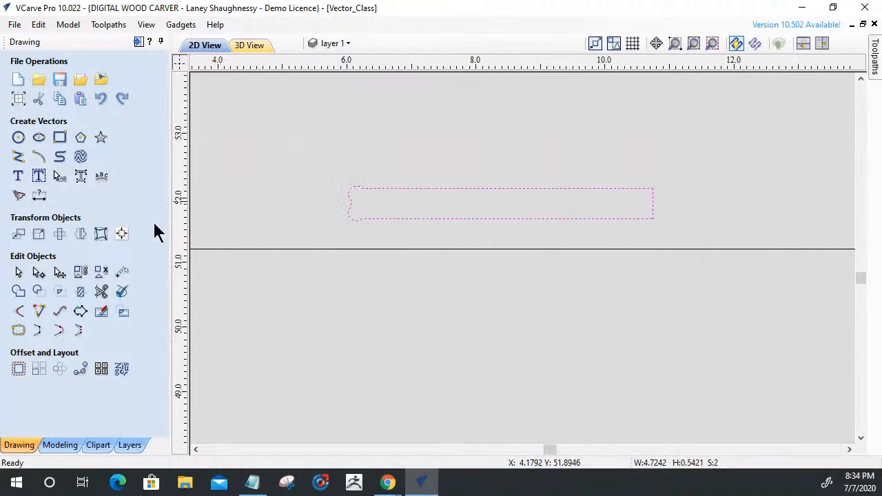
pyautogui.click(18, 330)
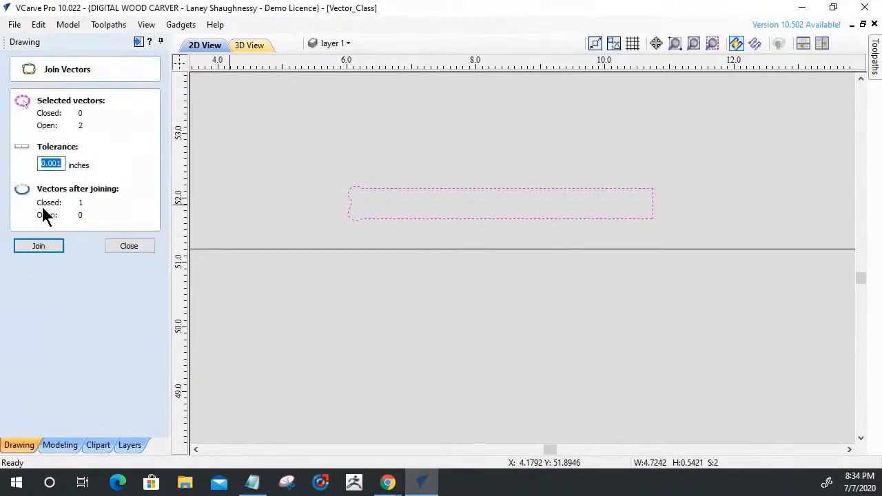
pyautogui.click(54, 247)
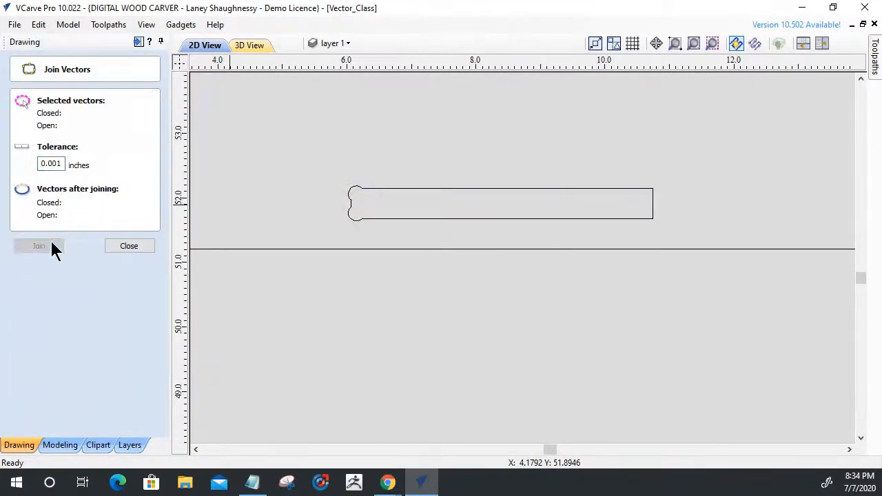
pyautogui.click(112, 248)
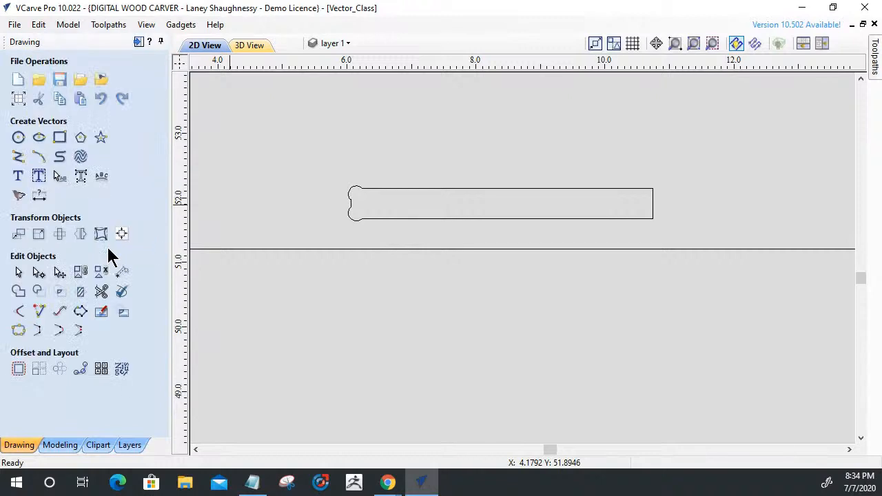
# Add 0.125 inch dog-bone fillets to the horizontal slot's upper right and lower right corners.
pyautogui.click(18, 311)
pyautogui.click(653, 190)
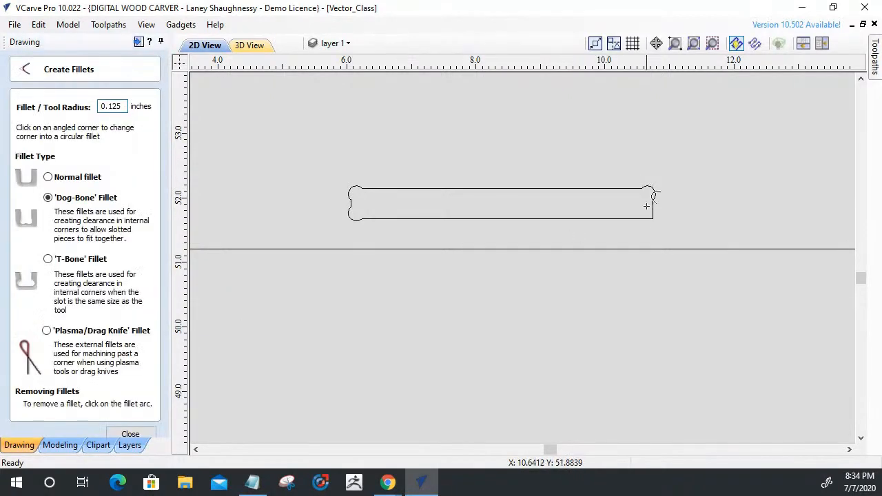
pyautogui.click(652, 220)
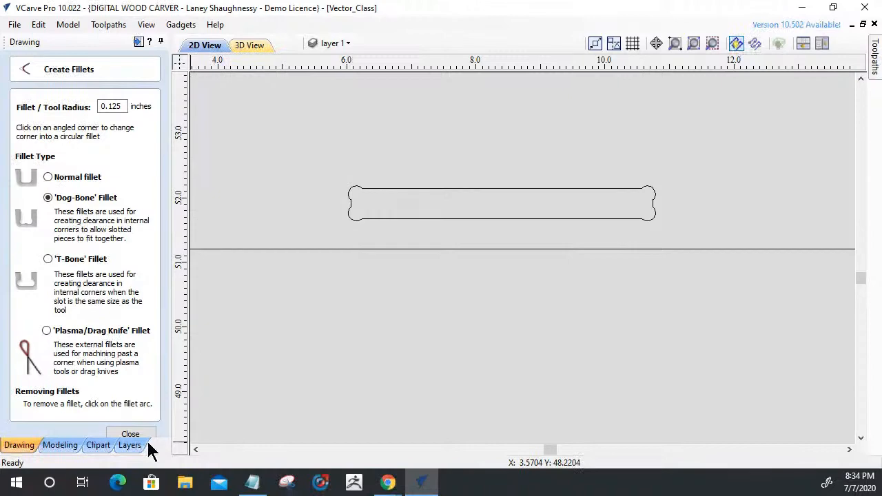
pyautogui.press('Escape')
# Group the vectors of the long rail and of each large desk side part separately, and move the rail below the far right side part.
pyautogui.scroll(-8, 648, 214)
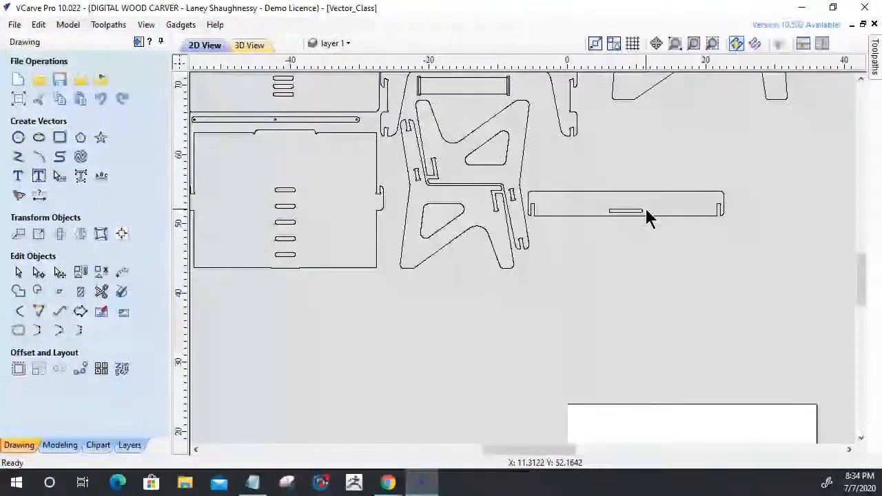
pyautogui.scroll(-2, 607, 257)
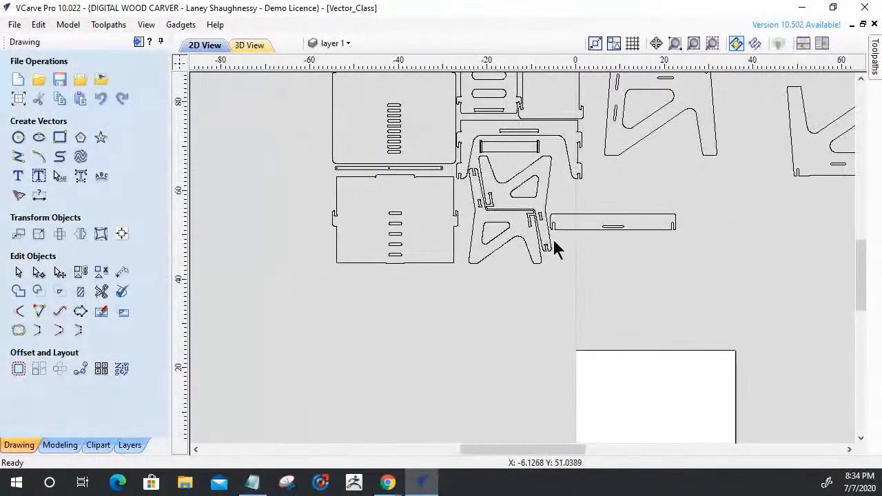
pyautogui.click(618, 230)
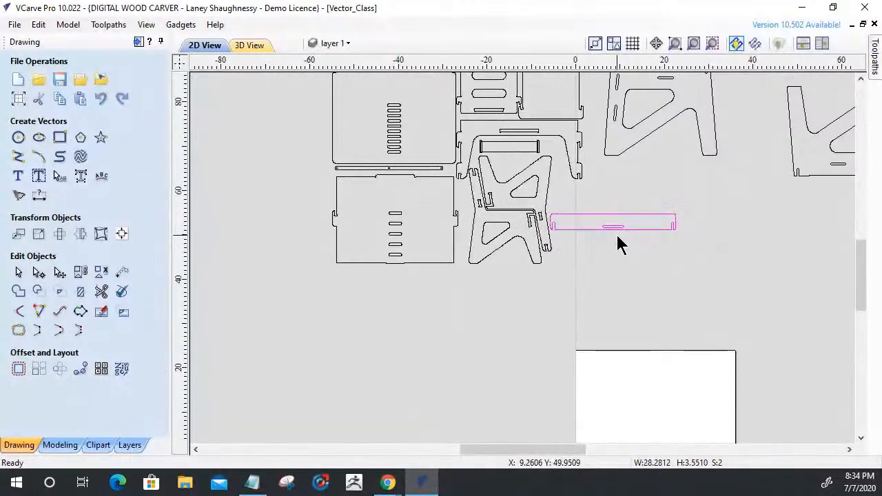
pyautogui.scroll(-3, 611, 235)
pyautogui.moveTo(673, 145); pyautogui.dragTo(758, 227)
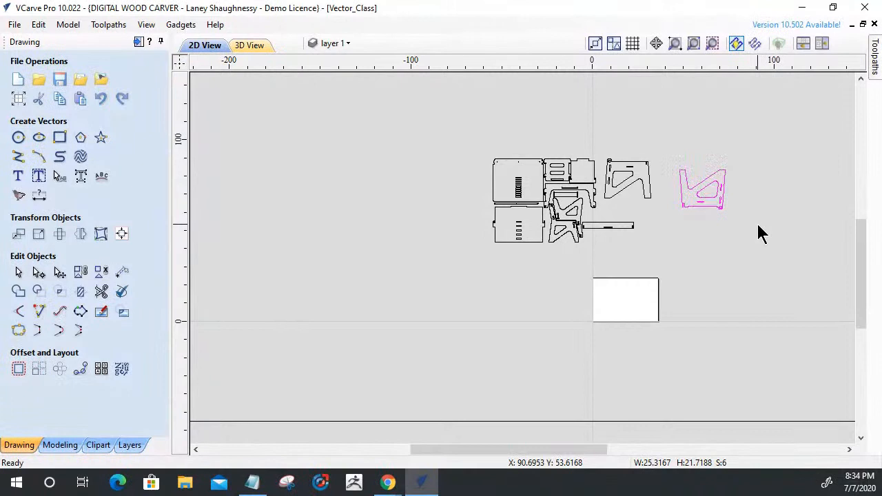
pyautogui.moveTo(599, 135); pyautogui.dragTo(658, 224)
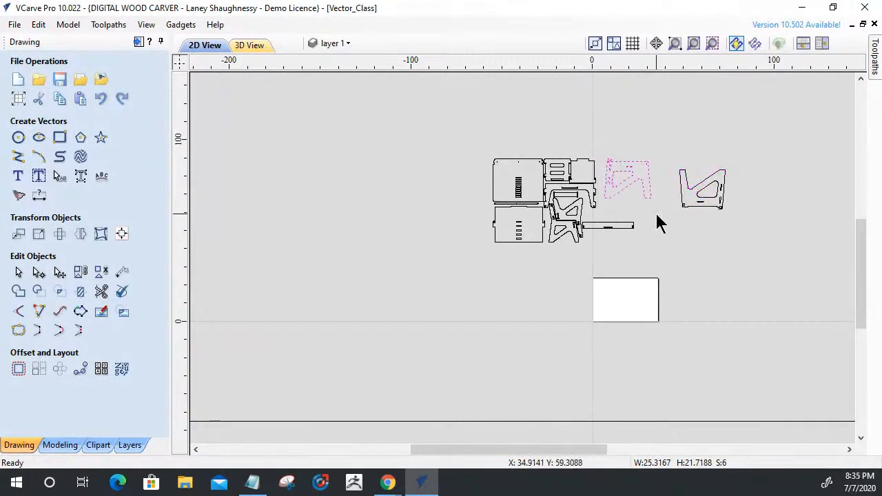
pyautogui.click(611, 226)
pyautogui.moveTo(611, 224); pyautogui.dragTo(695, 226)
# Delete the lower of the two nested chair side parts together with its slots and triangular cutout.
pyautogui.scroll(4, 545, 181)
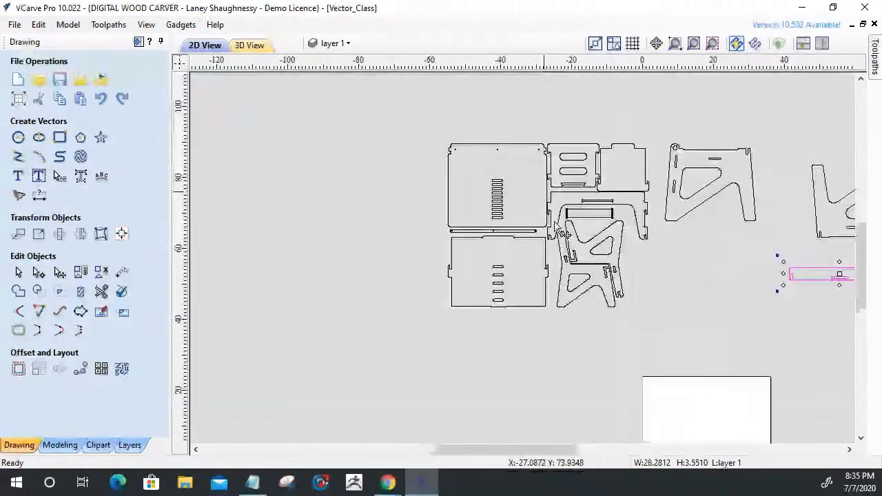
pyautogui.scroll(3, 561, 295)
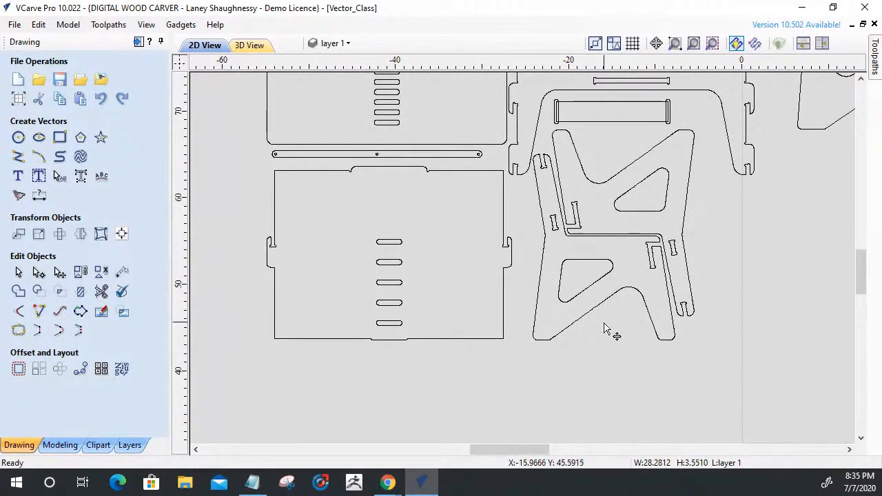
pyautogui.click(541, 263)
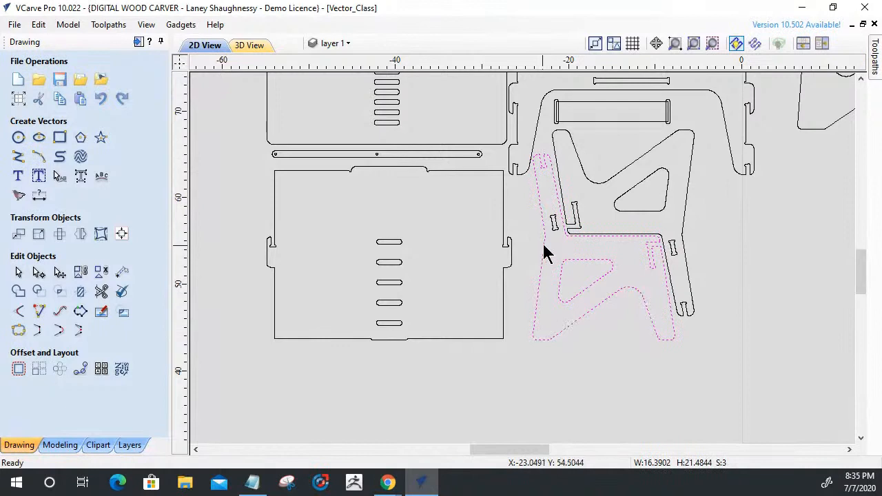
pyautogui.keyDown('shift'); pyautogui.click(551, 222); pyautogui.keyUp('shift')
pyautogui.press('Delete')
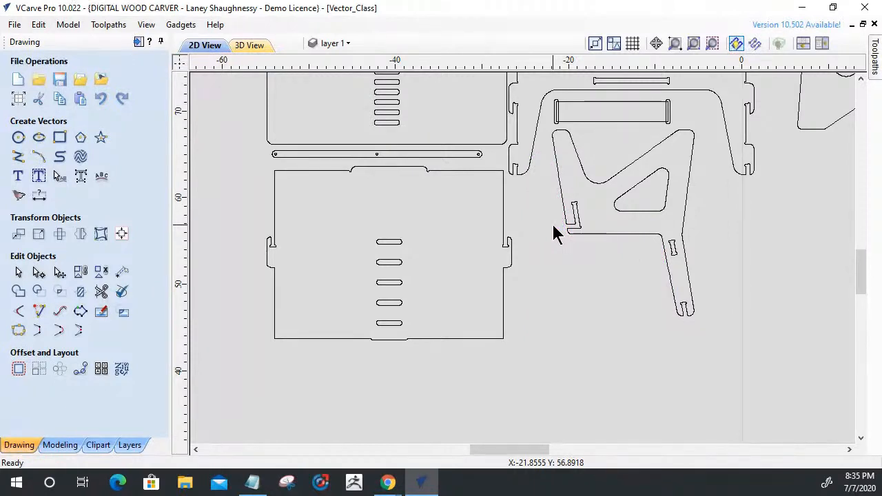
pyautogui.scroll(-4, 557, 234)
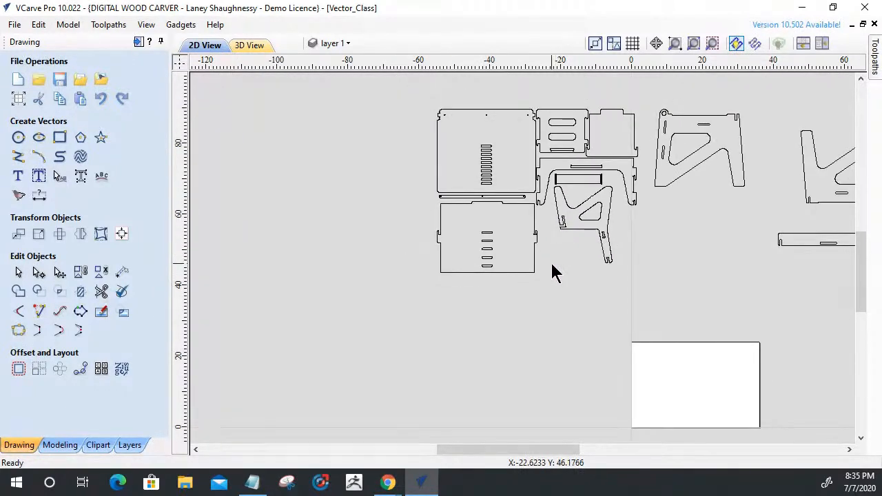
pyautogui.scroll(5, 578, 193)
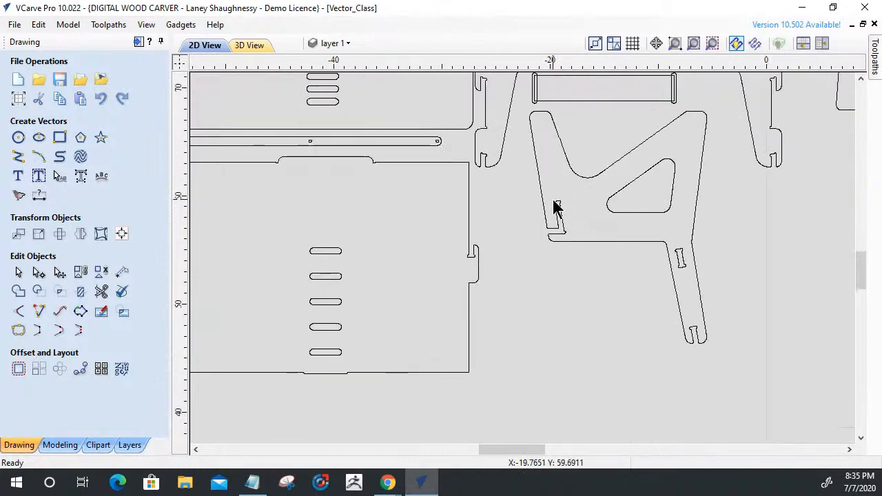
# Examine the node spacing along the chair side part's outline around the slot at the end of its lower leg.
pyautogui.scroll(10, 715, 307)
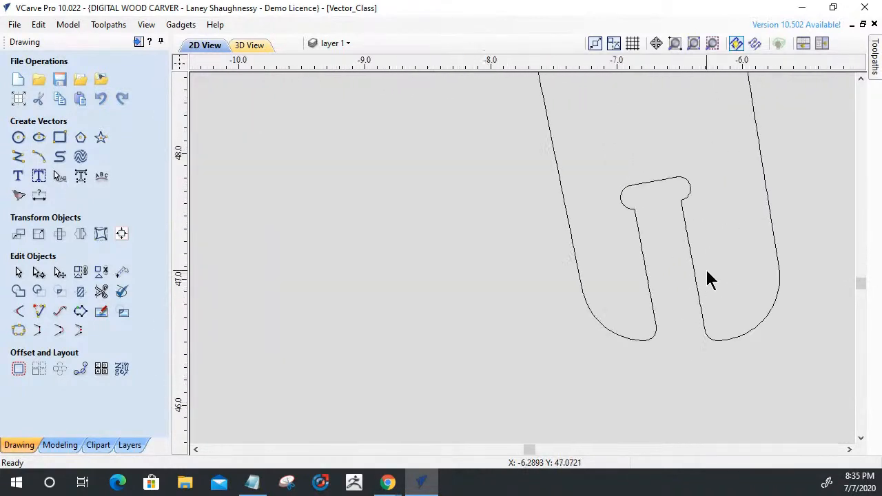
pyautogui.scroll(1, 709, 286)
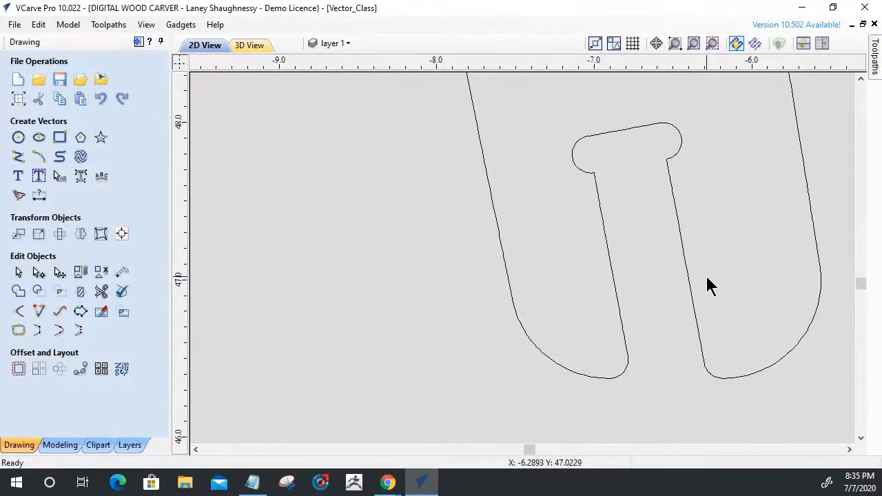
pyautogui.click(608, 261)
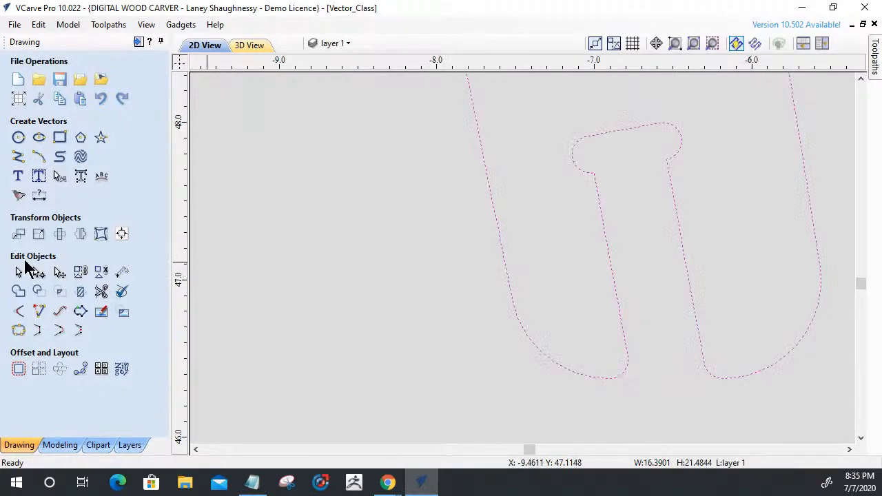
pyautogui.press('n')
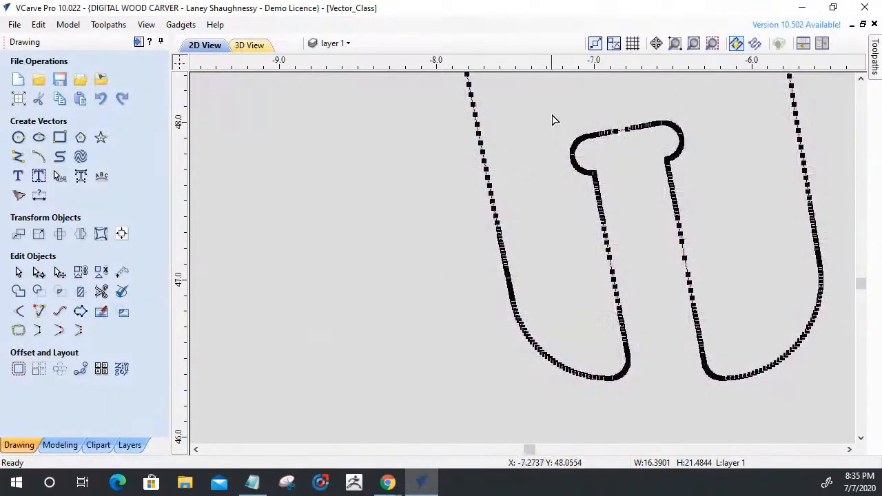
pyautogui.scroll(3, 563, 131)
pyautogui.scroll(-1, 565, 147)
pyautogui.scroll(-5, 621, 306)
pyautogui.scroll(-3, 623, 307)
pyautogui.click(542, 335)
pyautogui.scroll(-2, 541, 337)
pyautogui.scroll(-3, 541, 337)
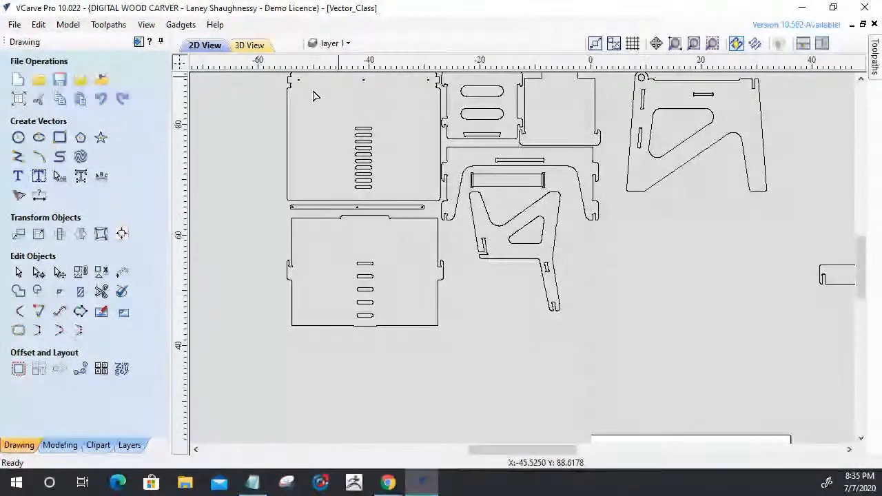
# Offset the chair side part and its cutouts 0.125 inch inwards and then 0.125 inch outwards, with sharp corners, deleting the originals.
pyautogui.click(18, 273)
pyautogui.moveTo(446, 183); pyautogui.dragTo(581, 339)
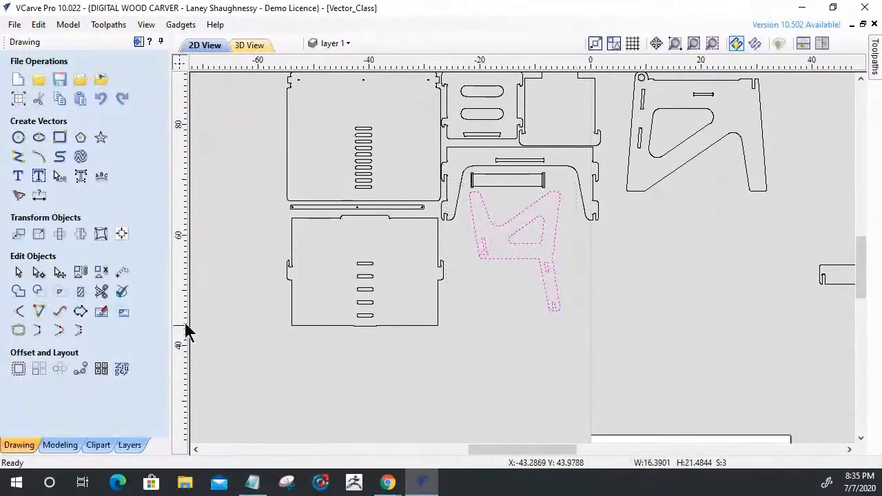
pyautogui.click(16, 378)
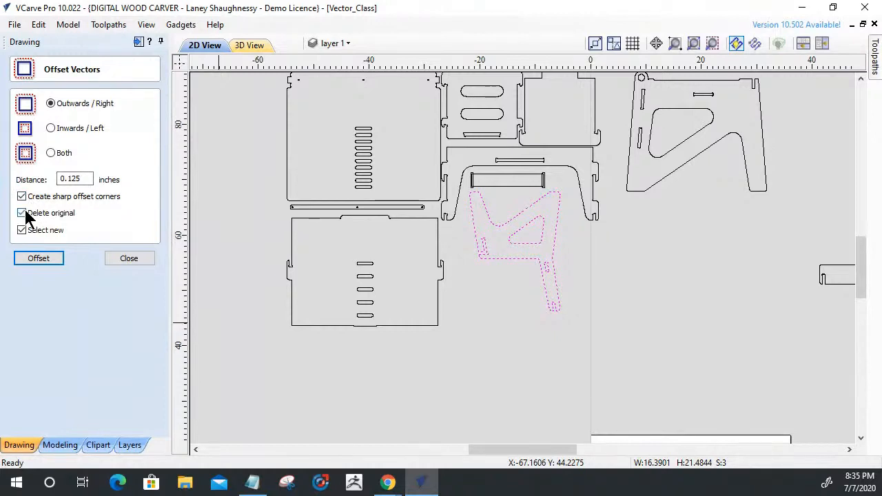
pyautogui.click(50, 130)
pyautogui.click(35, 261)
pyautogui.click(51, 104)
pyautogui.click(40, 260)
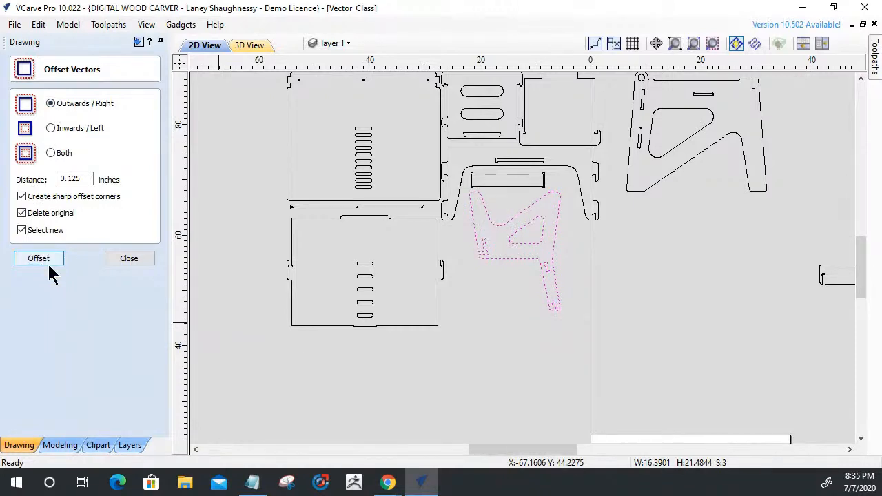
pyautogui.click(502, 311)
pyautogui.scroll(3, 485, 253)
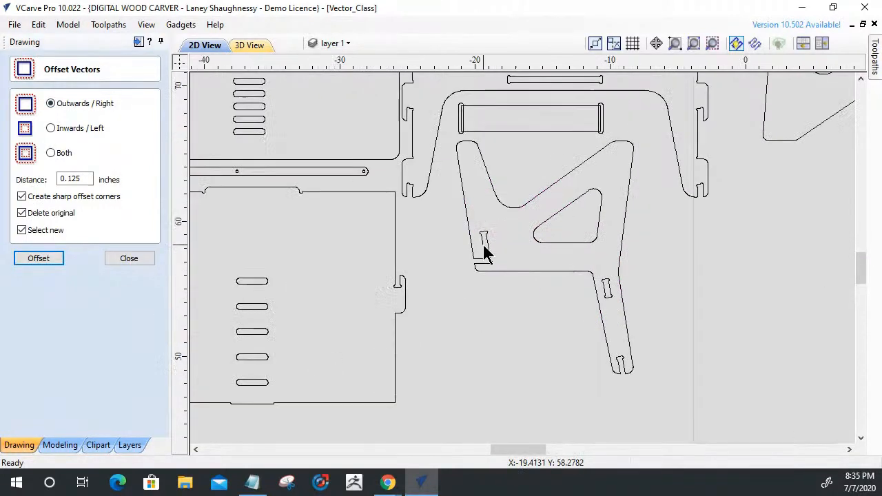
pyautogui.scroll(1, 485, 253)
pyautogui.scroll(3, 484, 253)
pyautogui.scroll(-4, 485, 254)
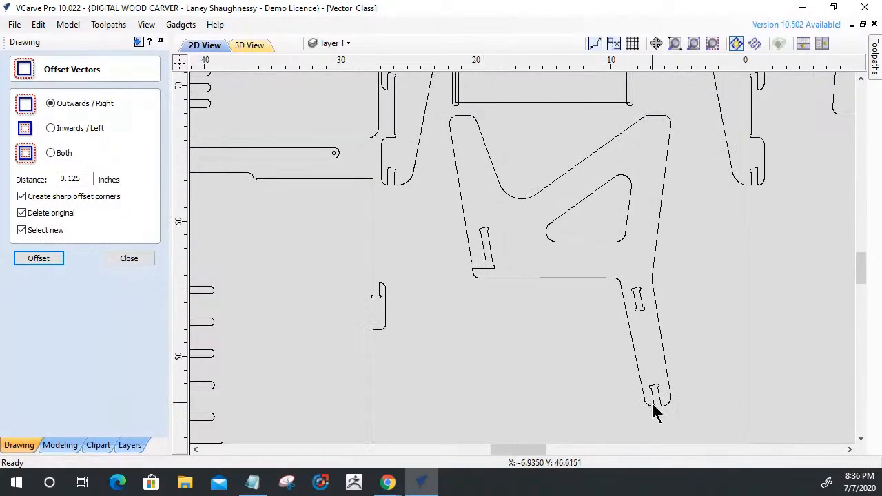
pyautogui.scroll(5, 654, 412)
pyautogui.click(129, 258)
# Delete the curved nodes of the upper left bulge on the leg-end slot.
pyautogui.click(608, 283)
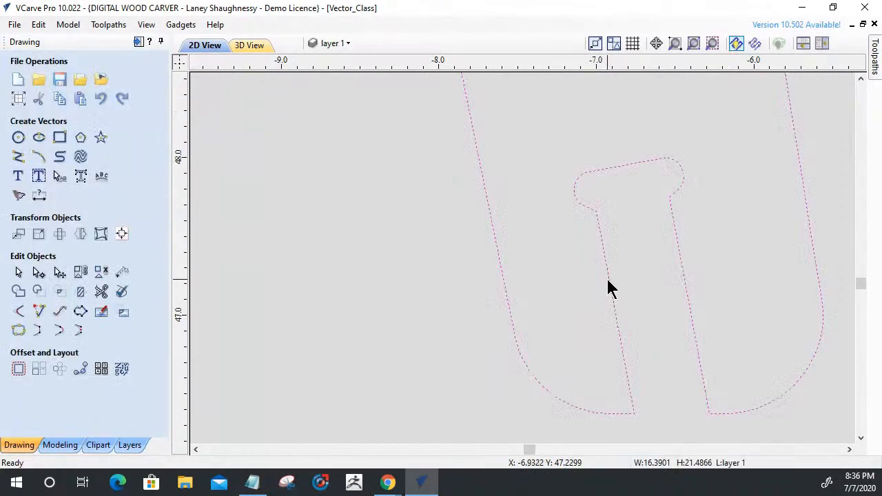
pyautogui.press('n')
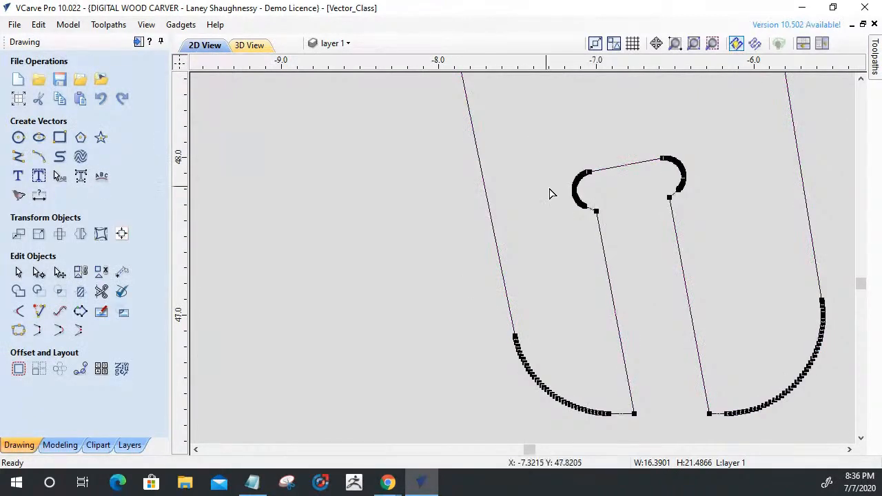
pyautogui.scroll(4, 559, 189)
pyautogui.moveTo(545, 120); pyautogui.dragTo(633, 261)
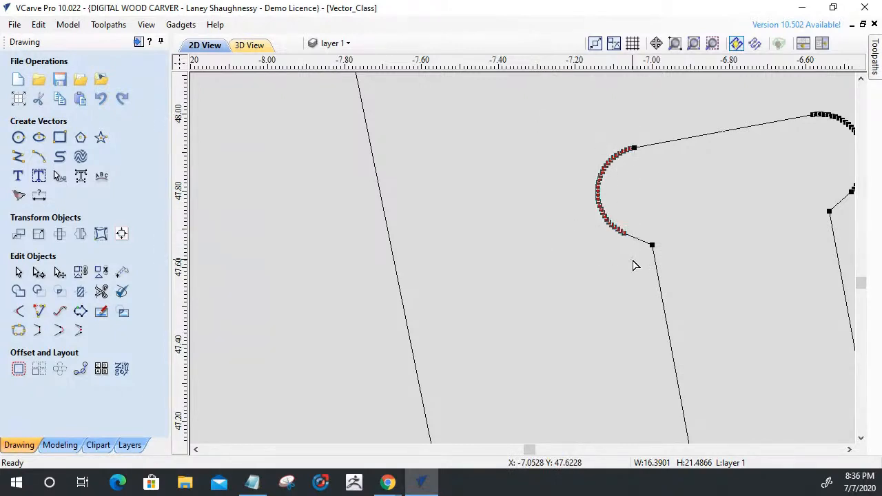
pyautogui.press('Delete')
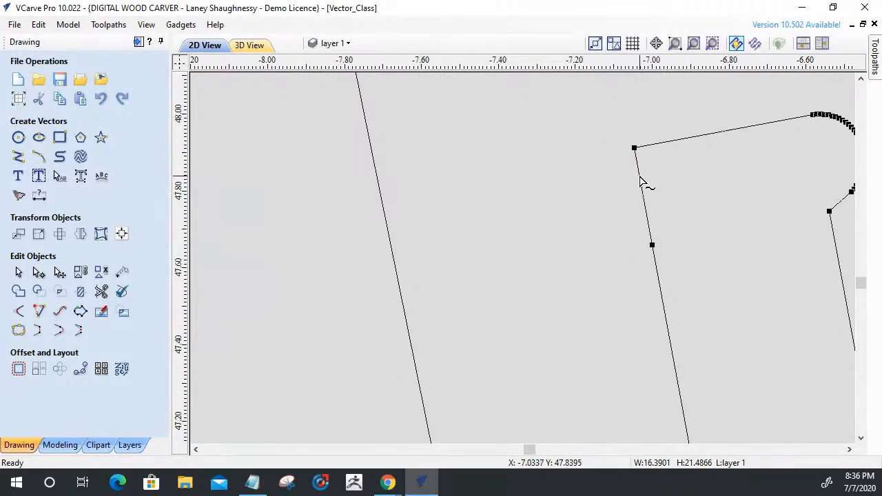
# Delete the curved nodes of the leg-end slot's upper right bulge and remove the short spans joining the end line to both slot sides.
pyautogui.scroll(-2, 601, 240)
pyautogui.scroll(4, 766, 181)
pyautogui.scroll(2, 750, 186)
pyautogui.moveTo(505, 148); pyautogui.dragTo(675, 373)
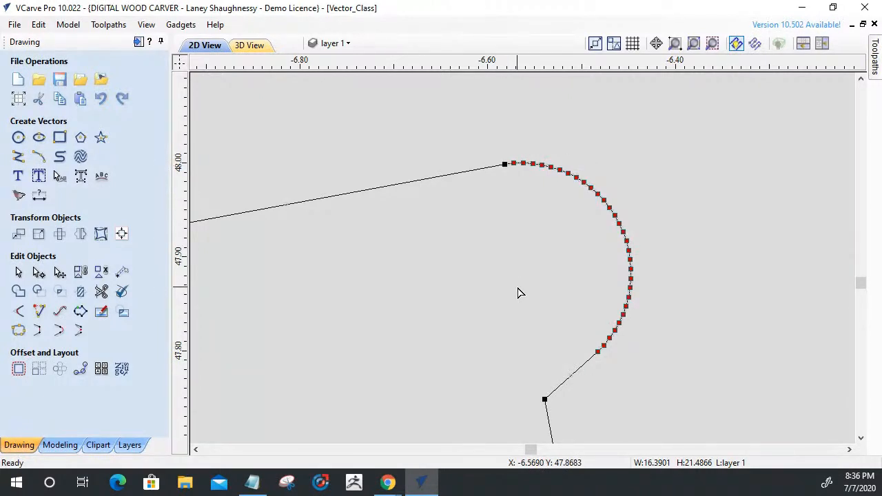
pyautogui.press('Delete')
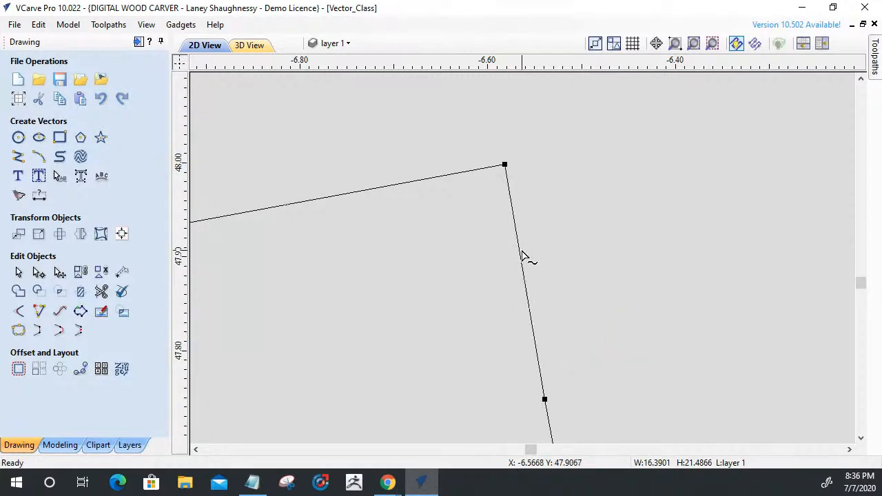
pyautogui.press('d')
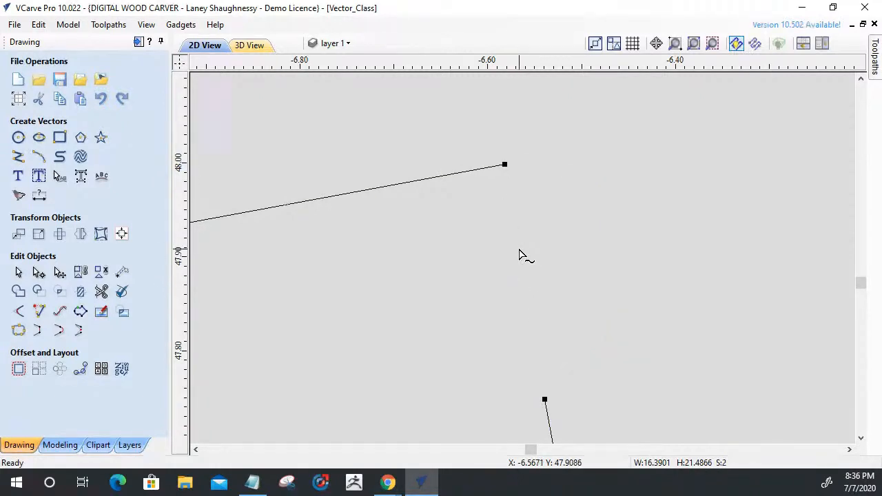
pyautogui.scroll(-8, 621, 265)
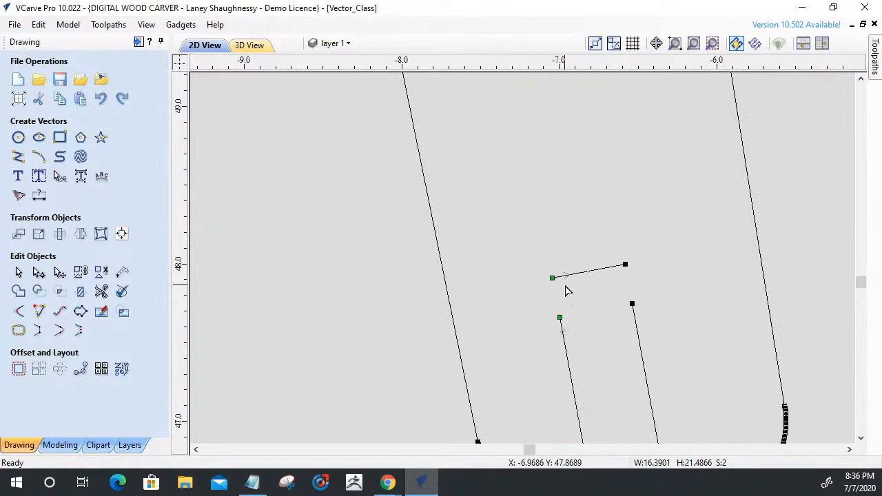
pyautogui.scroll(4, 566, 292)
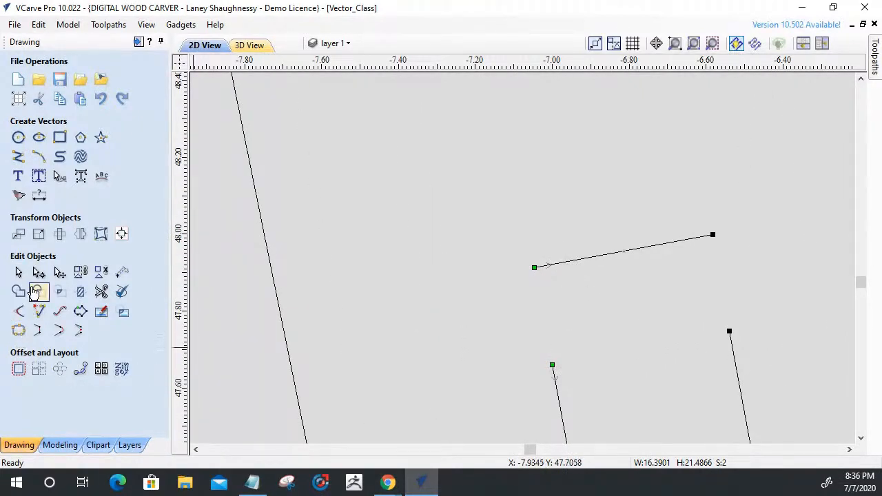
# Stretch the leg-end slot's detached end line past both slot sides, to about 0.68 inch wide.
pyautogui.hotkey('ctrl', 'a')
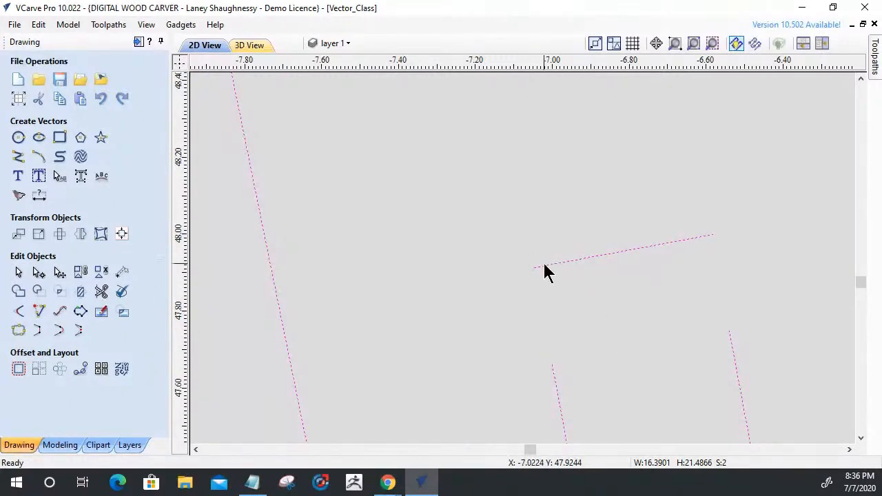
pyautogui.scroll(-3, 558, 274)
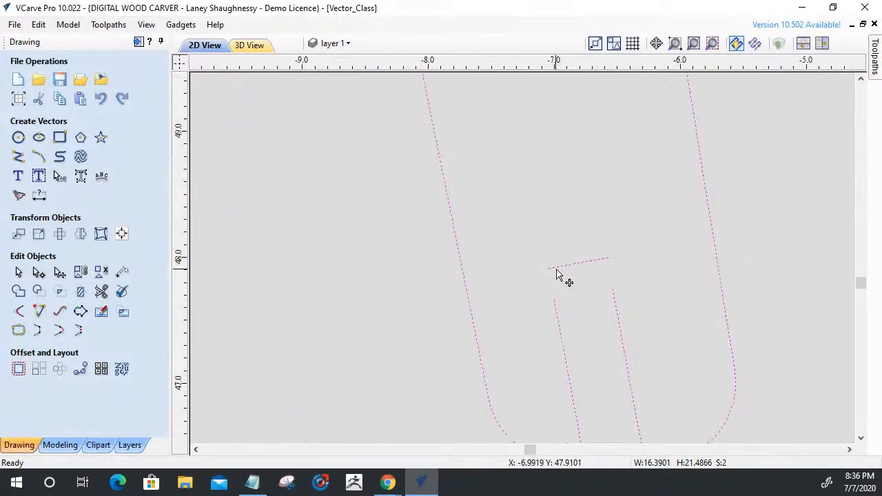
pyautogui.click(574, 286)
pyautogui.click(569, 271)
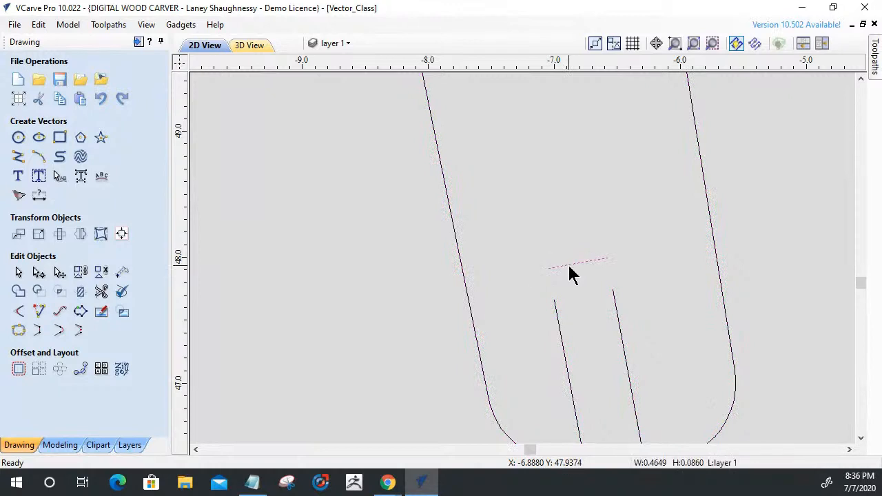
pyautogui.scroll(4, 556, 270)
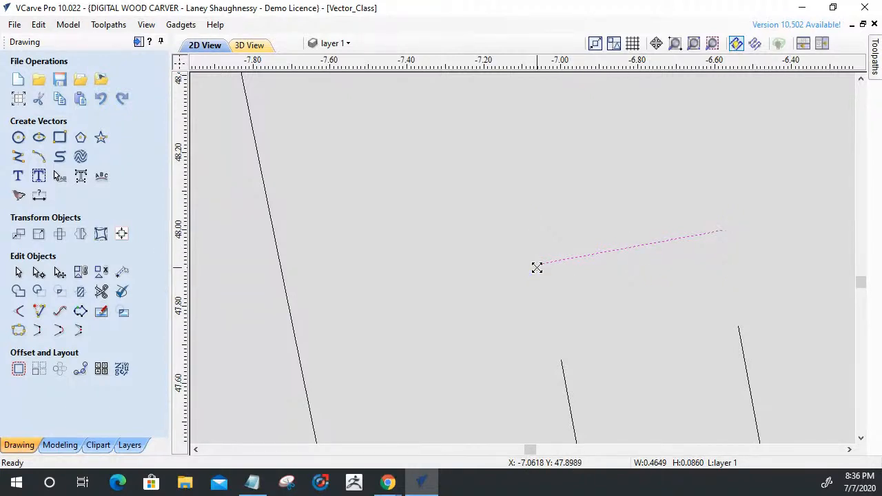
pyautogui.moveTo(532, 269); pyautogui.dragTo(529, 269)
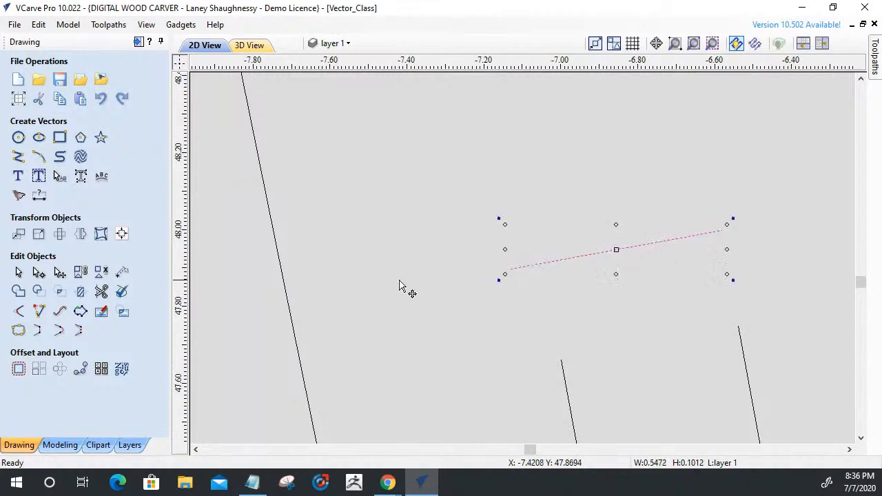
pyautogui.moveTo(727, 226); pyautogui.dragTo(782, 210)
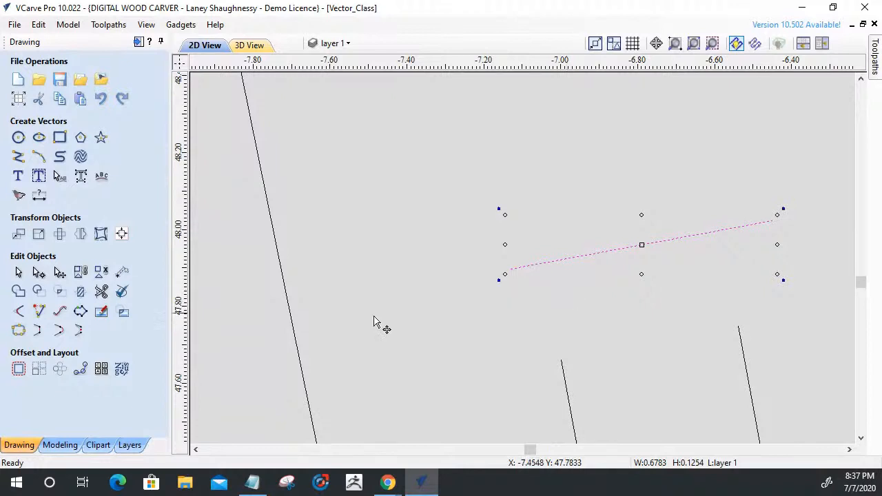
# Extend both sides of the leg-end slot up to the stretched end line.
pyautogui.click(39, 311)
pyautogui.click(562, 261)
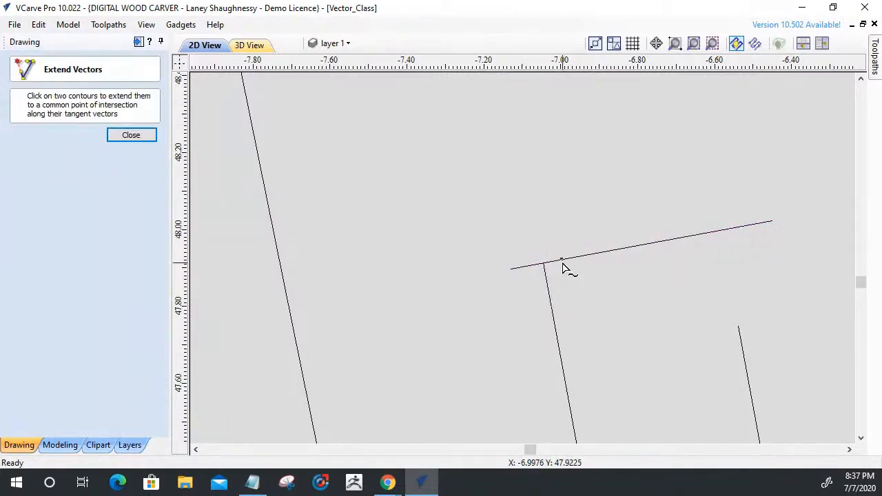
pyautogui.click(705, 233)
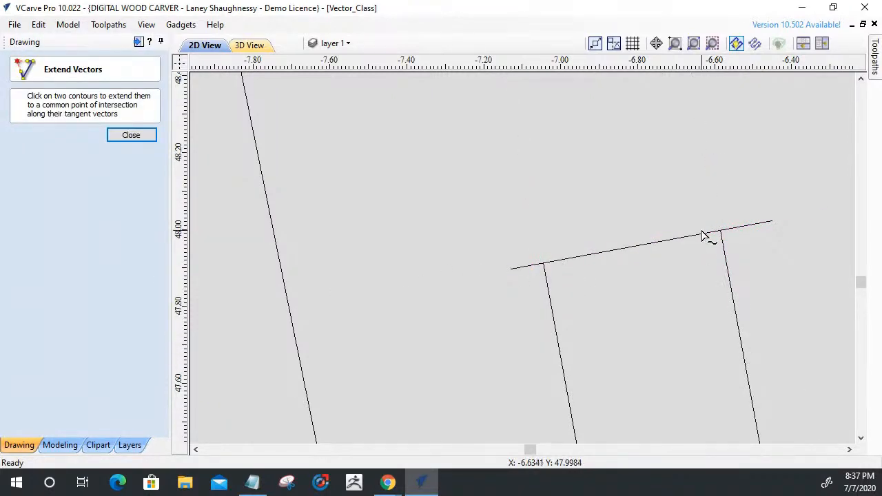
pyautogui.click(135, 135)
# Trim the end line's overhangs beyond both sides of the leg-end slot, rejoining the trimmed sections automatically.
pyautogui.click(99, 292)
pyautogui.click(524, 271)
pyautogui.click(760, 225)
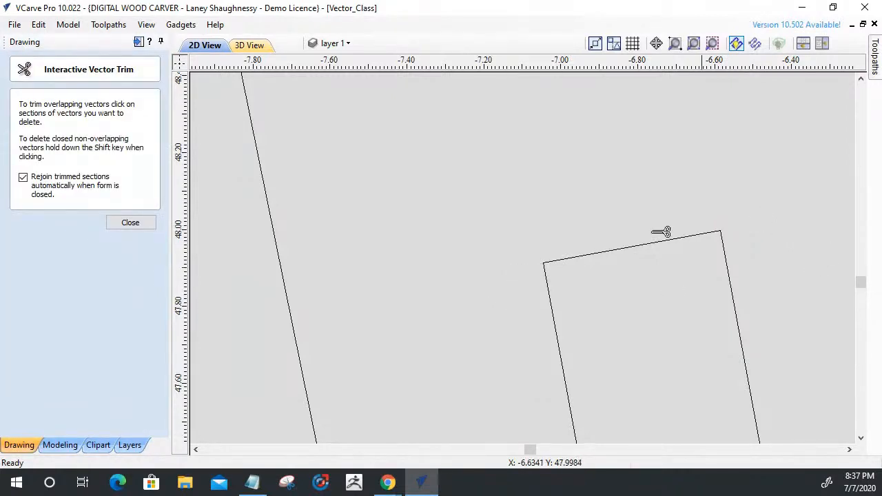
pyautogui.click(151, 224)
# Check in Join Vectors whether the chair side part's outline is a closed vector.
pyautogui.scroll(-4, 703, 335)
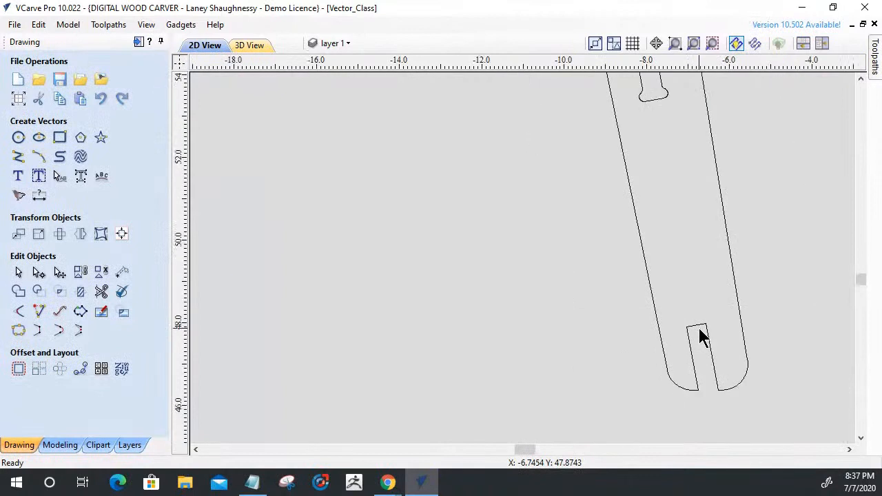
pyautogui.scroll(2, 724, 341)
pyautogui.hotkey('ctrl', 'a')
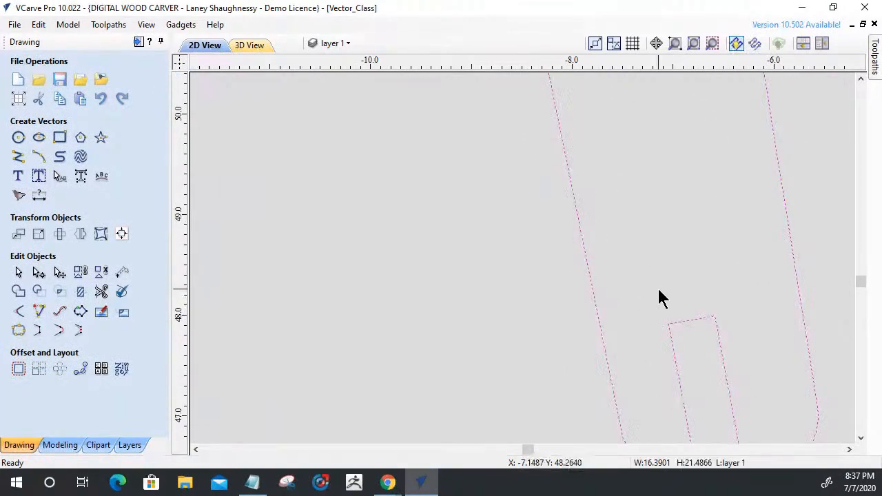
pyautogui.click(17, 333)
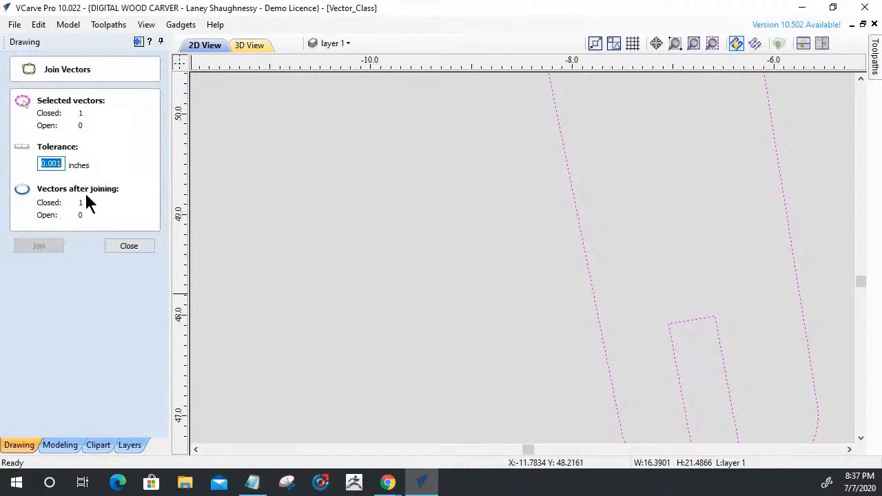
pyautogui.click(138, 249)
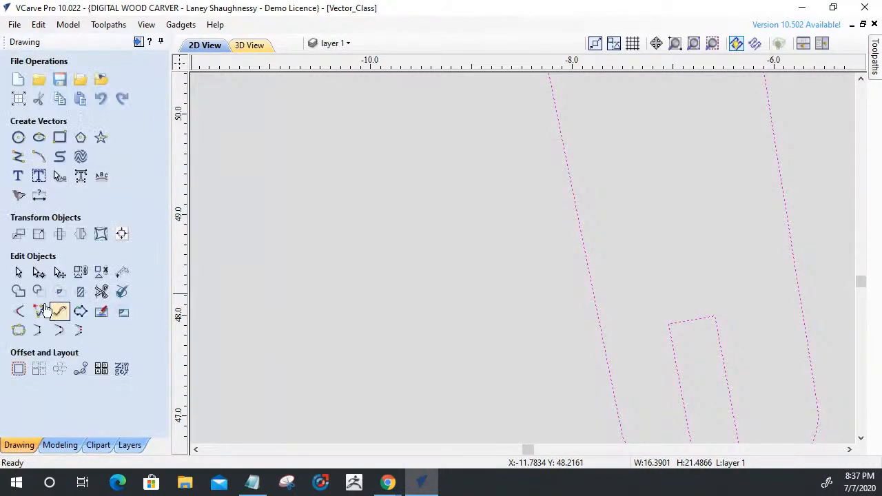
# Add 0.125 inch dog-bone fillets to the two inner corners of the leg-end slot.
pyautogui.click(19, 311)
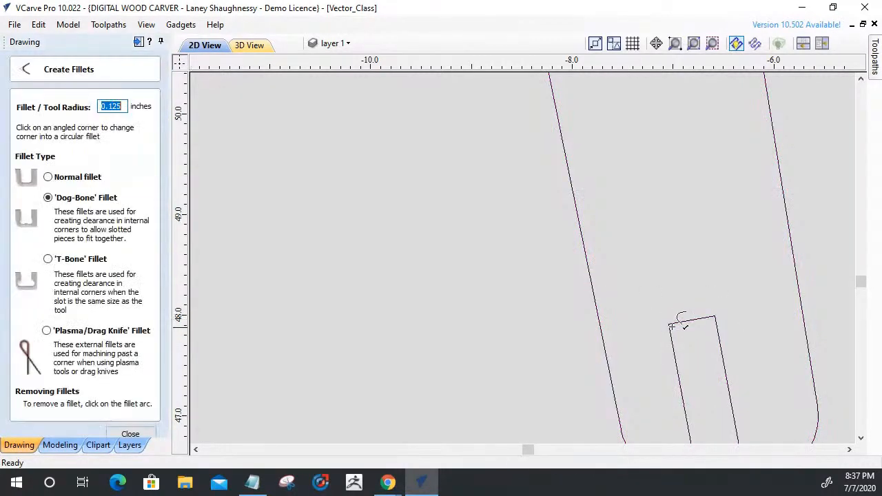
pyautogui.click(672, 325)
pyautogui.click(716, 317)
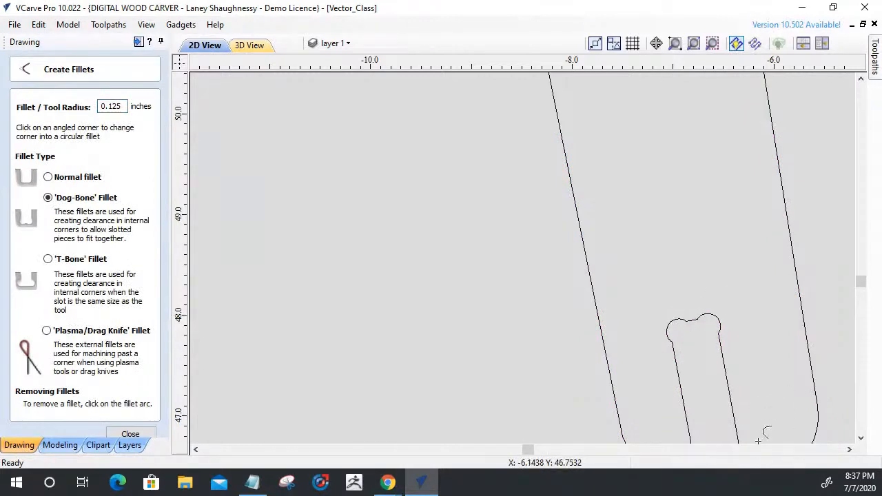
pyautogui.click(131, 435)
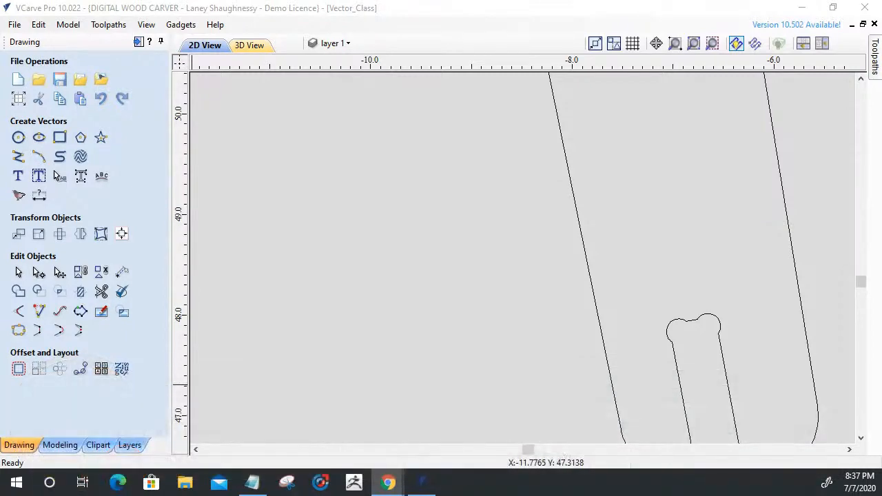
# Select the two reworked side panels and the reworked narrow rail, and create a new layer named Finished Parts.
pyautogui.scroll(-10, 751, 314)
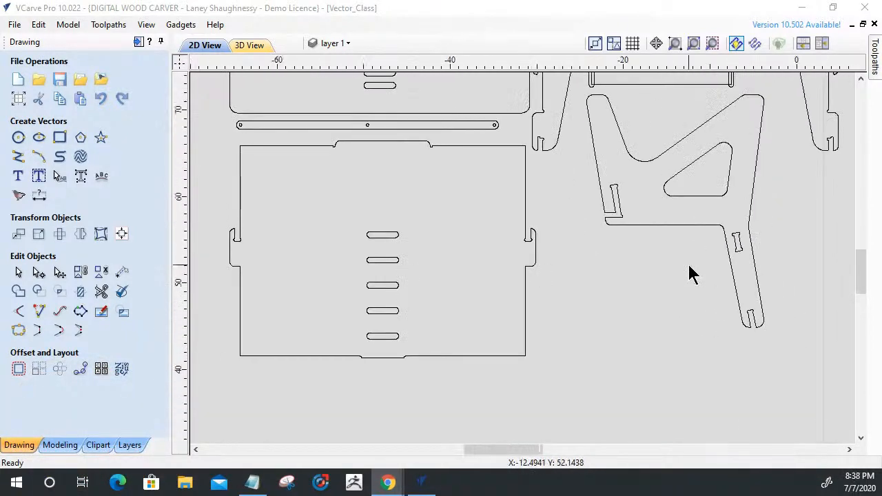
pyautogui.scroll(-4, 692, 271)
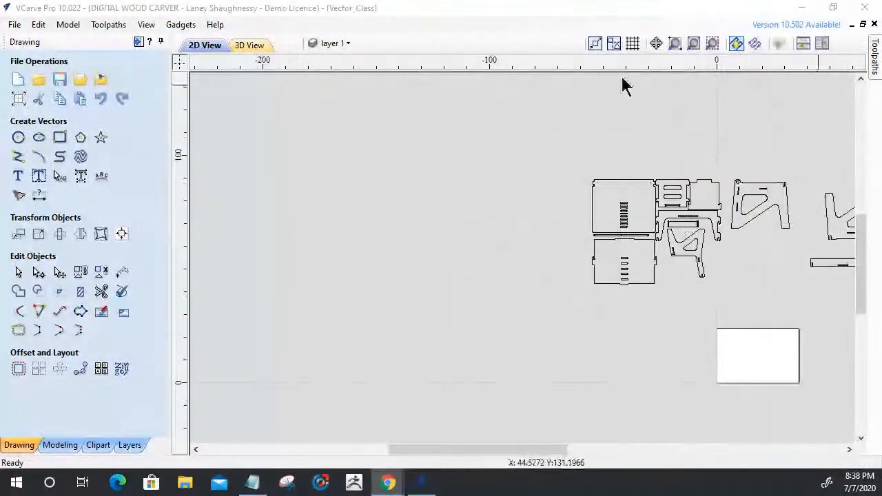
pyautogui.scroll(-2, 511, 145)
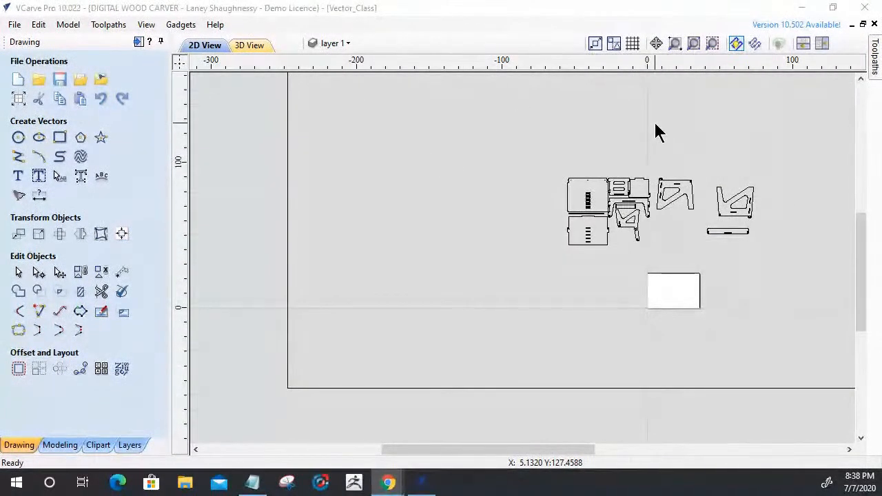
pyautogui.moveTo(656, 160); pyautogui.dragTo(766, 230)
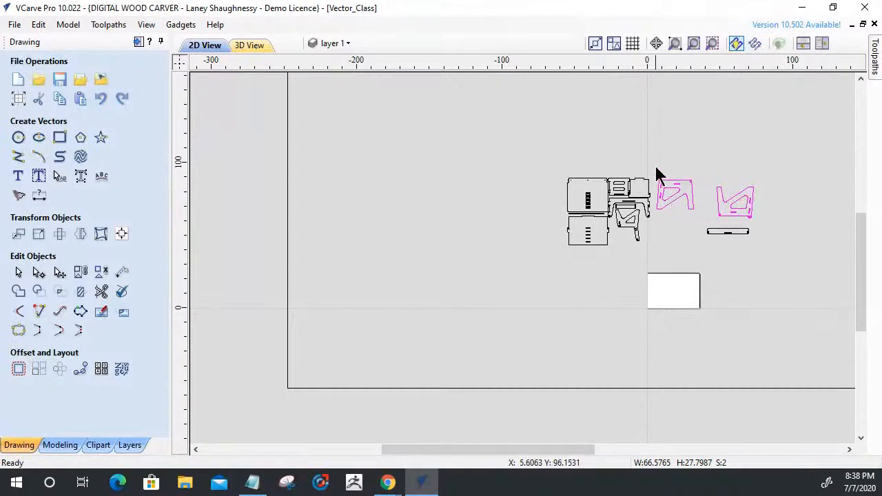
pyautogui.moveTo(650, 172); pyautogui.dragTo(771, 248)
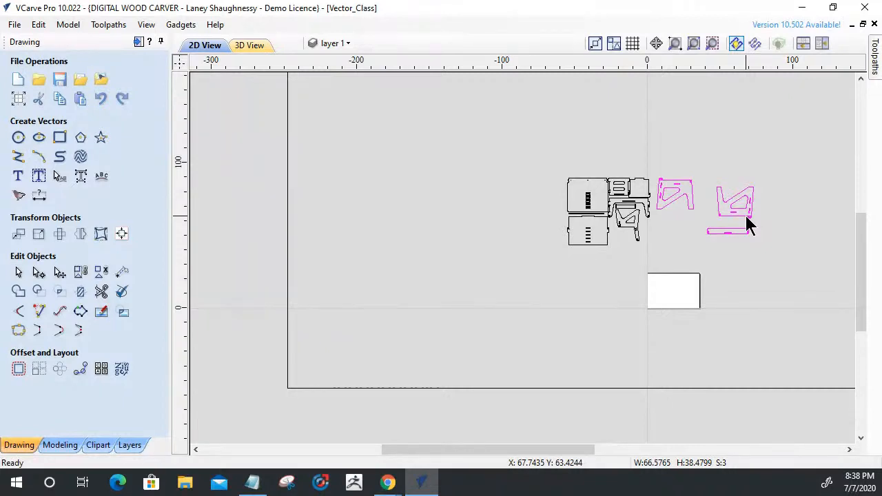
pyautogui.click(352, 47)
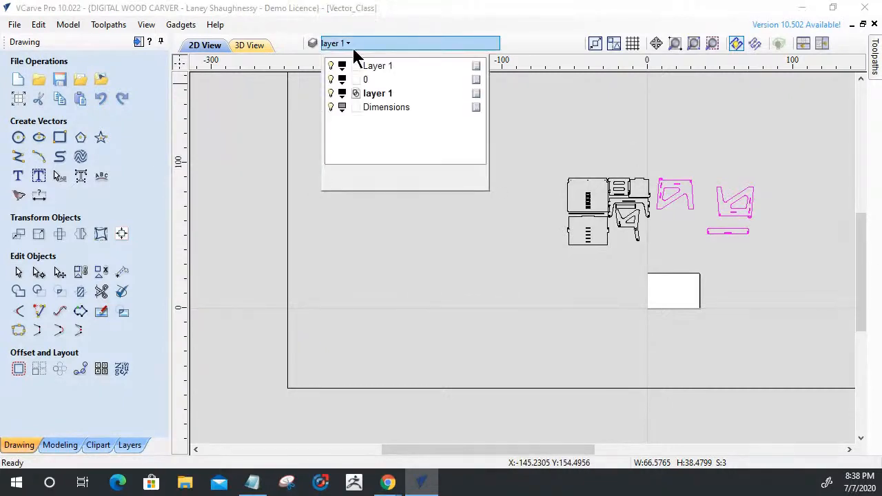
pyautogui.click(363, 178)
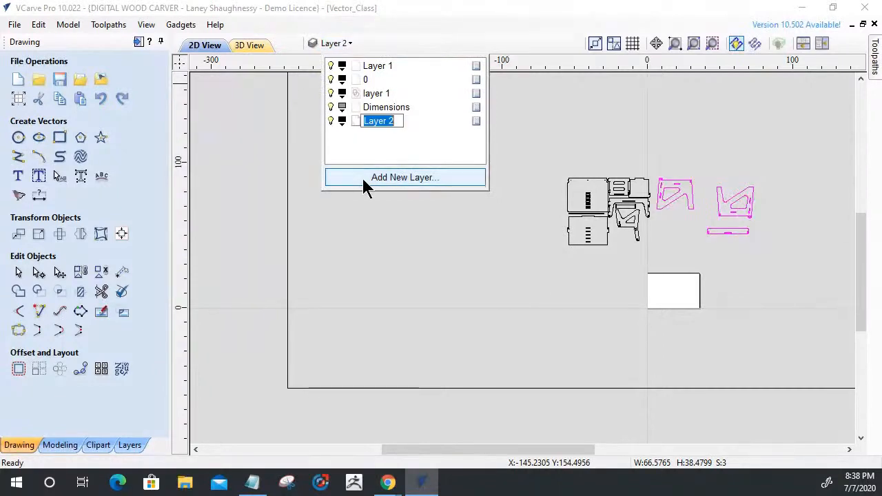
pyautogui.write('Fini')
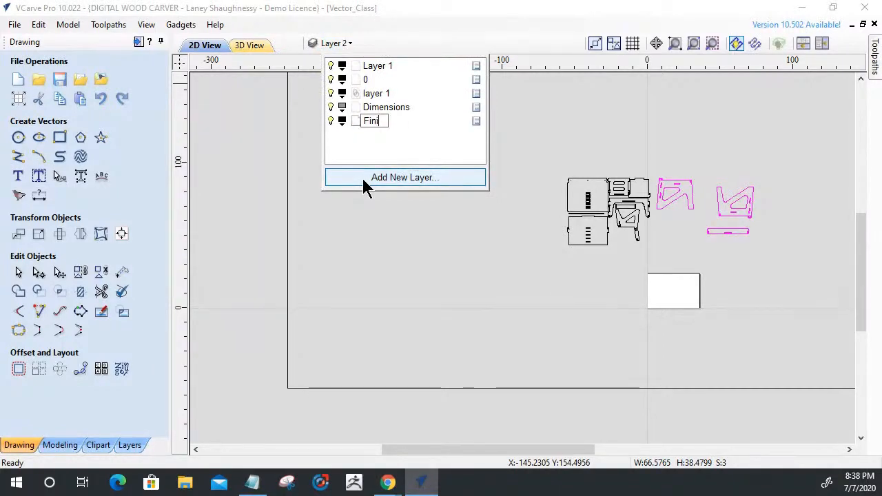
pyautogui.write('shed Part')
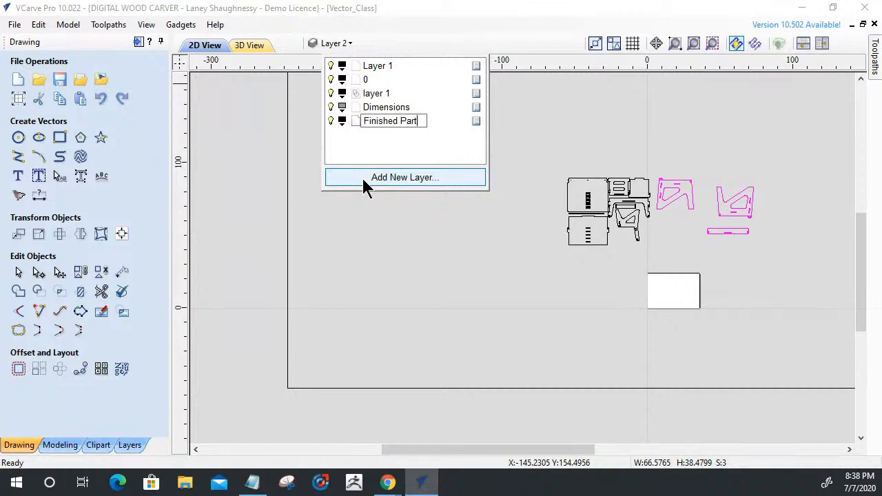
pyautogui.write('s')
pyautogui.press('Return')
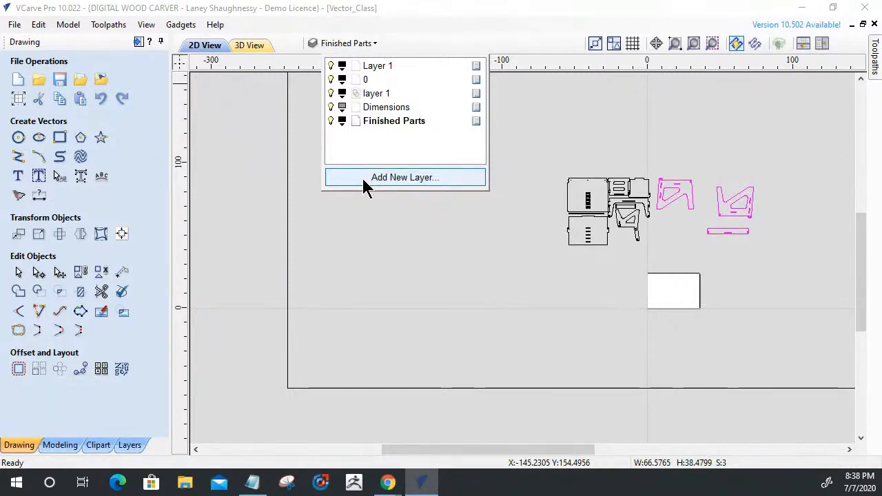
# Move the selected reworked parts to the Finished Parts layer and set that layer's colour to Dark Blue.
pyautogui.rightClick(690, 191)
pyautogui.moveTo(714, 444)
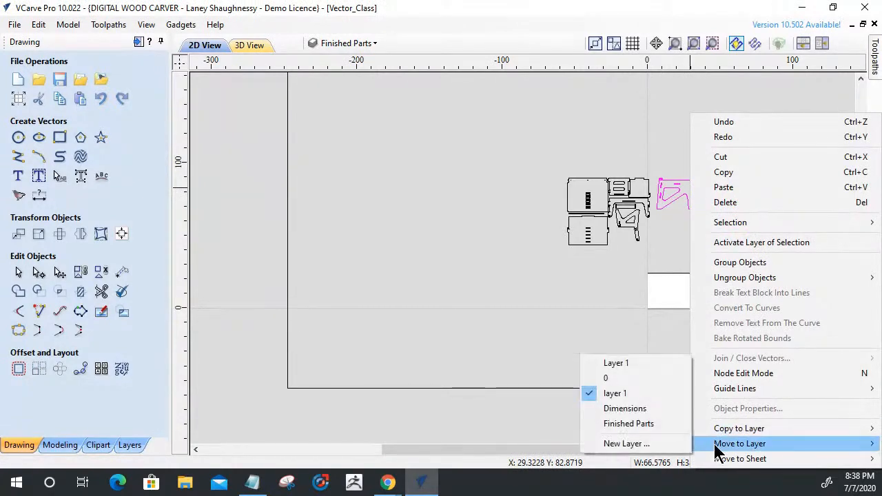
pyautogui.click(647, 425)
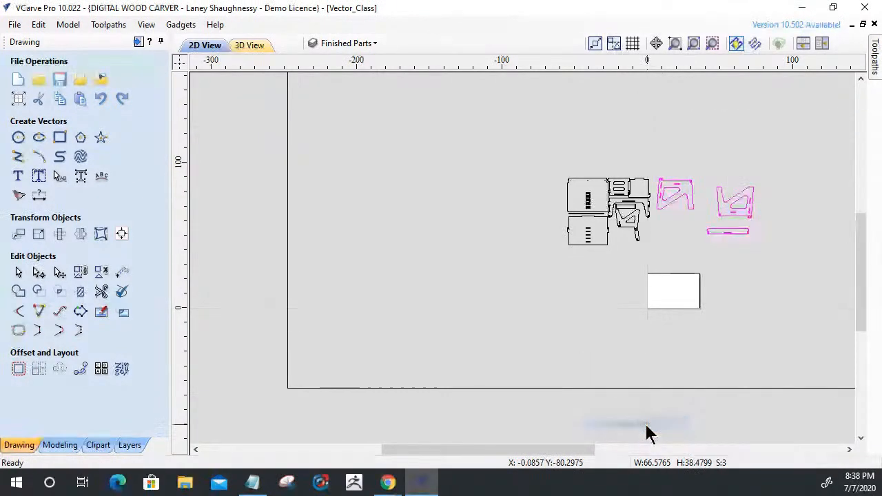
pyautogui.click(394, 43)
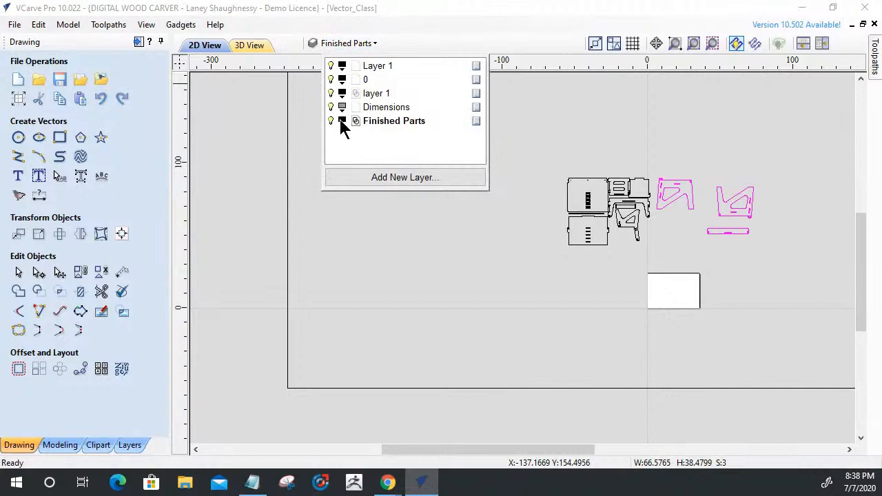
pyautogui.click(341, 122)
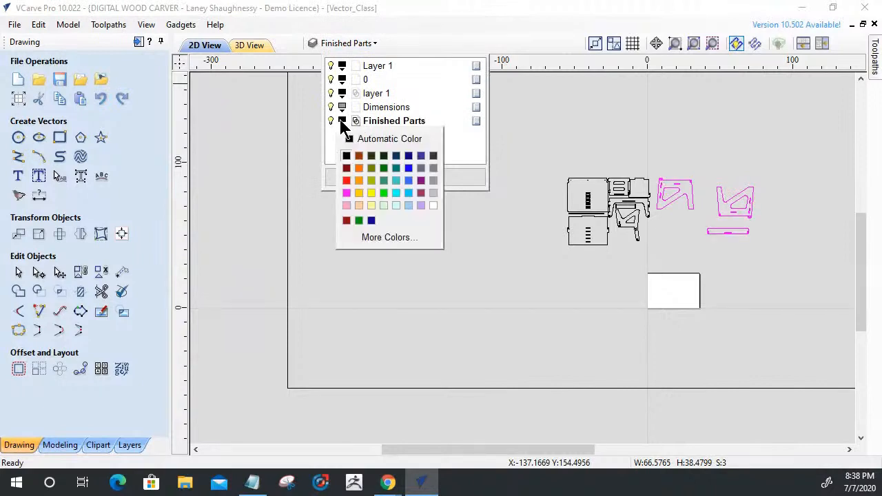
pyautogui.click(406, 158)
pyautogui.click(447, 242)
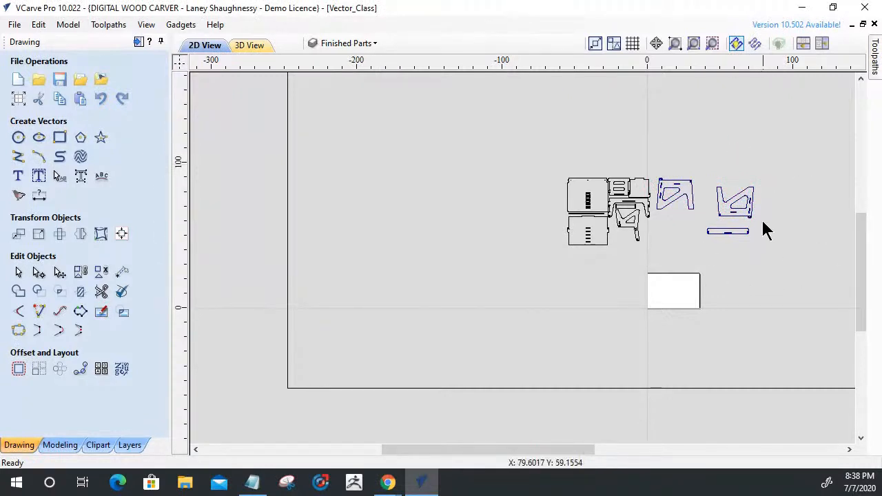
# Toggle the visibility of the Finished Parts layer off and back on.
pyautogui.scroll(2, 760, 222)
pyautogui.scroll(1, 647, 145)
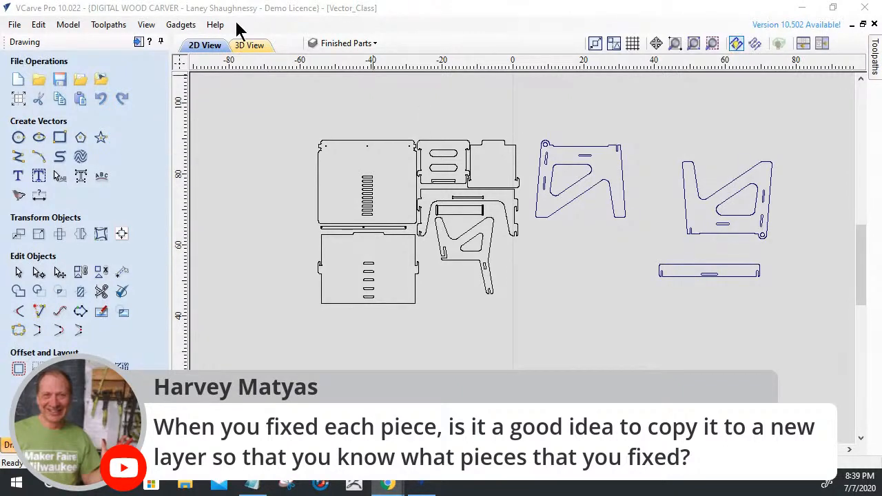
pyautogui.click(329, 43)
pyautogui.click(331, 120)
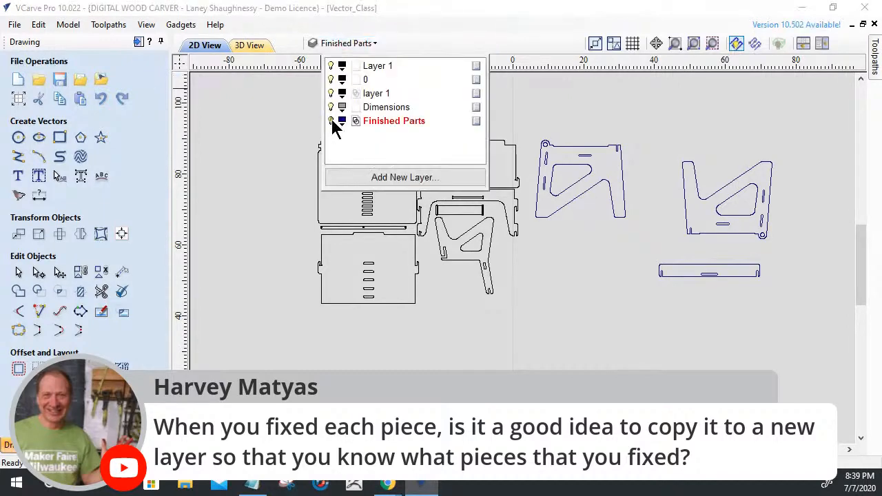
pyautogui.click(331, 121)
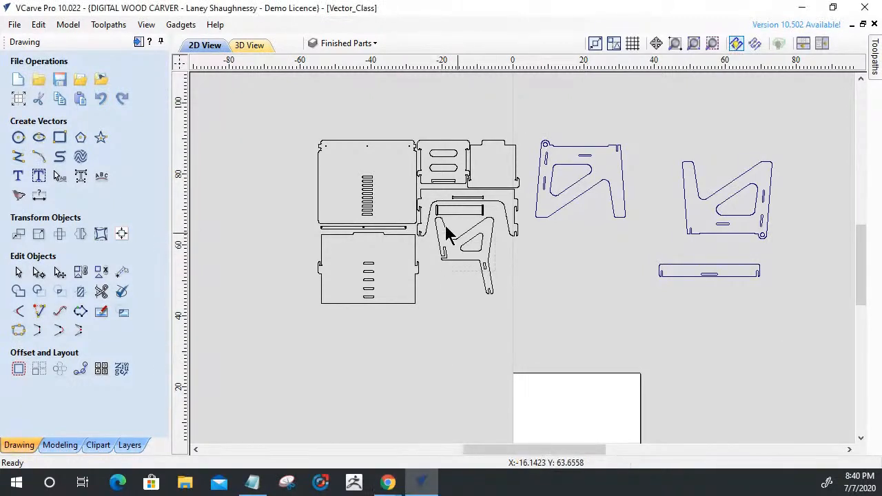
# Move the chair side part with its cutouts onto the material sheet and inspect its slots up close.
pyautogui.click(447, 258)
pyautogui.moveTo(461, 257); pyautogui.dragTo(591, 422)
pyautogui.scroll(6, 594, 422)
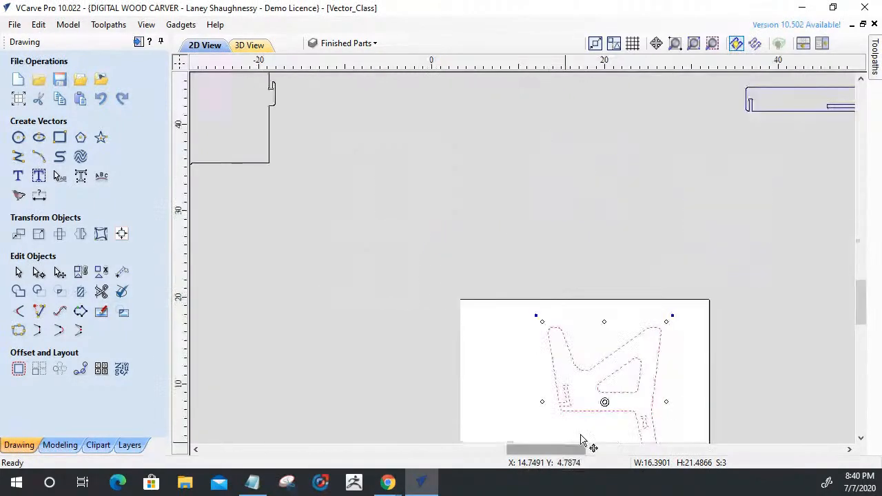
pyautogui.scroll(1, 606, 405)
pyautogui.scroll(-2, 603, 332)
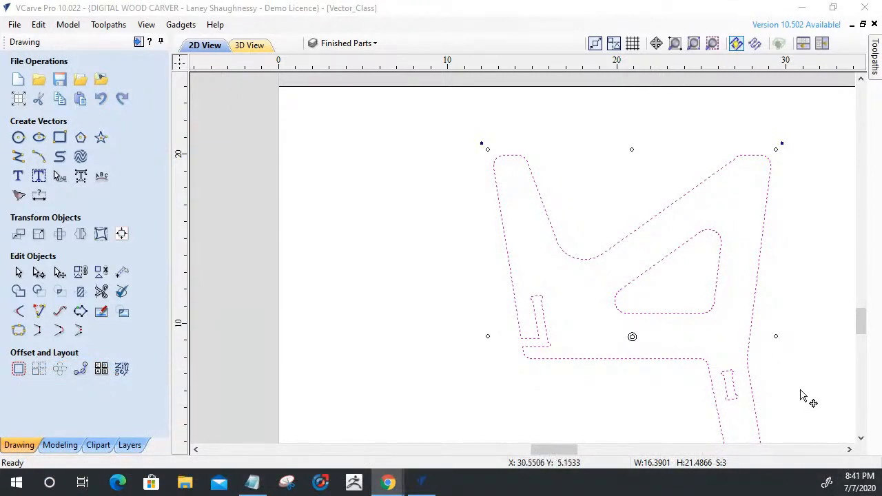
pyautogui.scroll(5, 743, 417)
pyautogui.scroll(3, 736, 385)
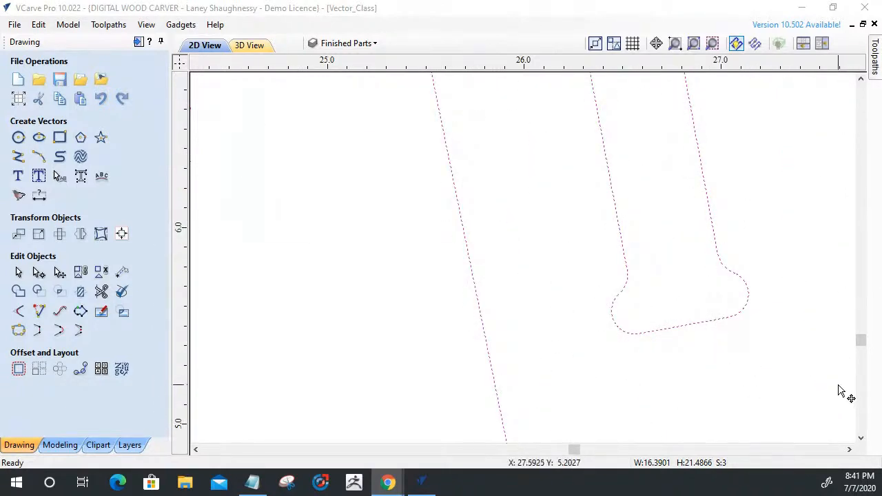
pyautogui.scroll(-10, 840, 391)
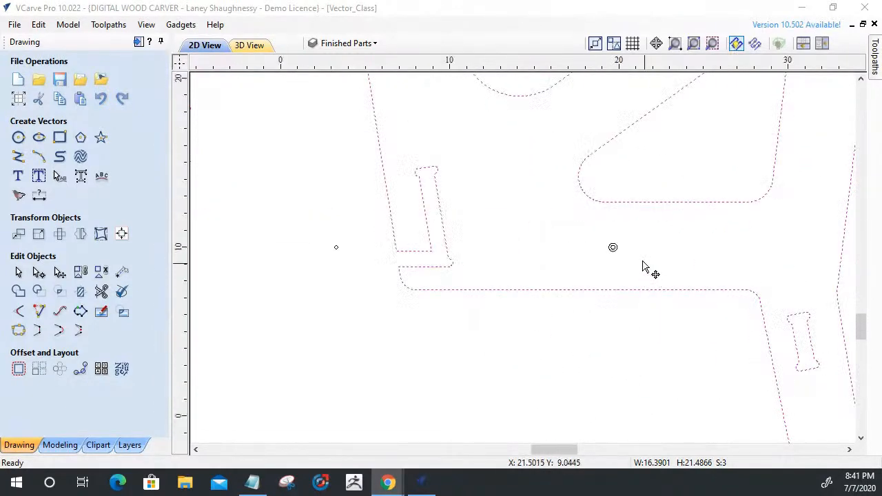
pyautogui.scroll(-3, 648, 266)
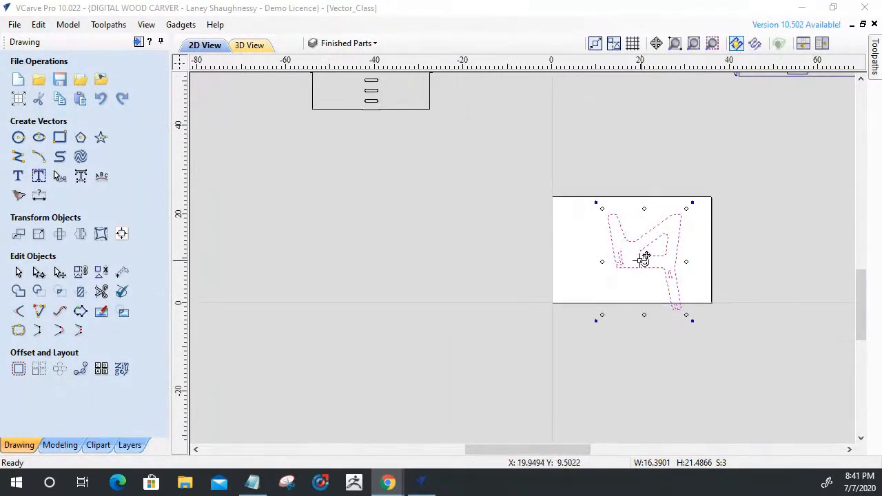
# Move the chair side part off the material sheet into the free space between the sheet and the original parts.
pyautogui.moveTo(654, 242); pyautogui.dragTo(555, 95)
pyautogui.scroll(-3, 582, 184)
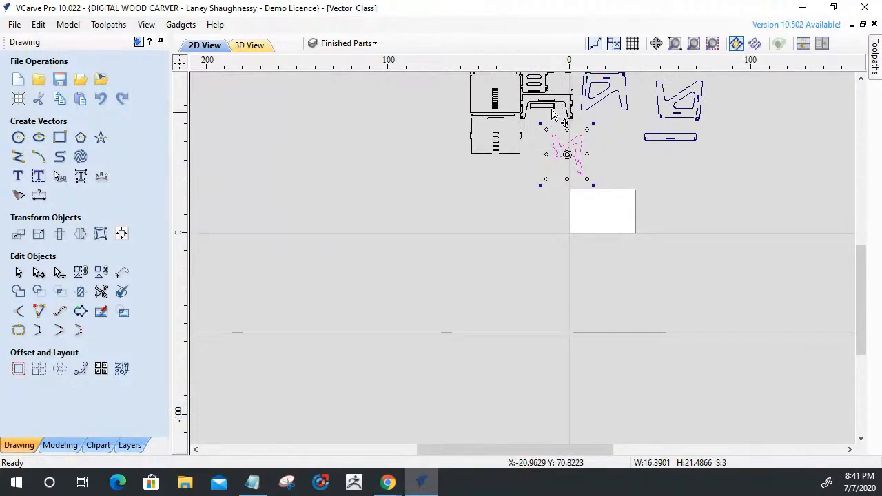
pyautogui.scroll(3, 561, 102)
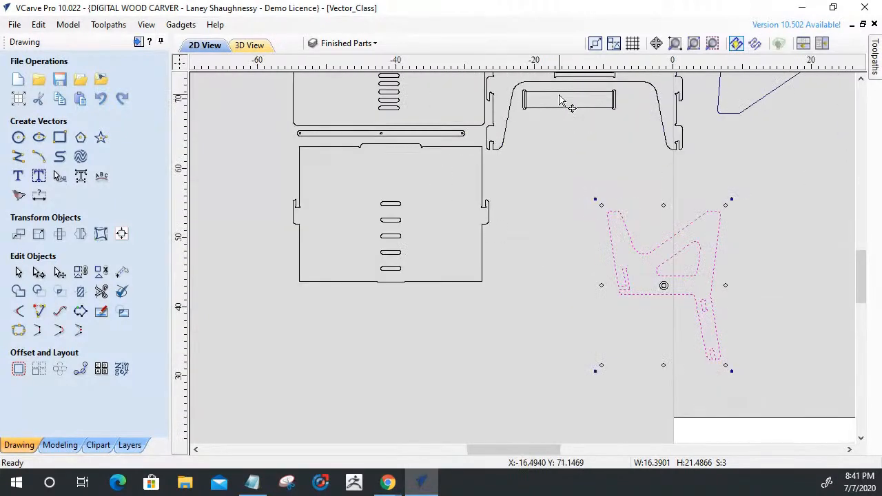
pyautogui.scroll(-1, 562, 99)
pyautogui.scroll(-1, 565, 100)
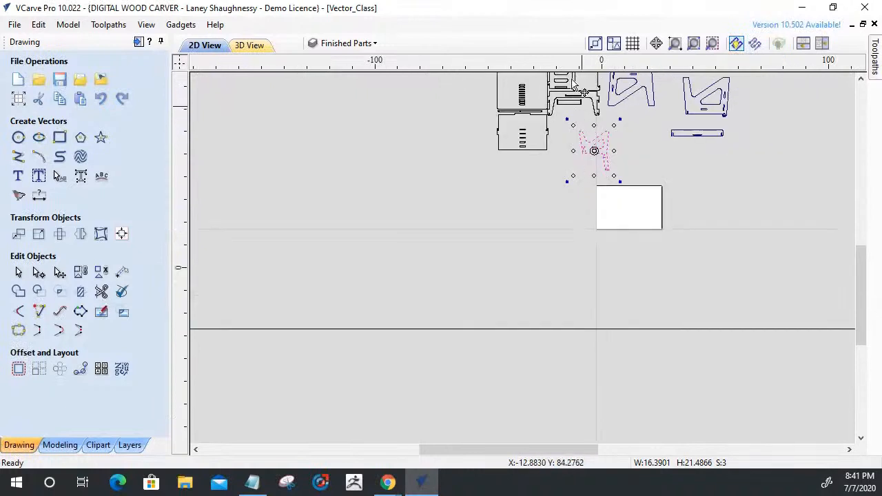
# Move the arched leg-frame panel and its long slot onto the material sheet, leaving the small rail inside the arch behind.
pyautogui.scroll(1, 574, 84)
pyautogui.scroll(3, 572, 82)
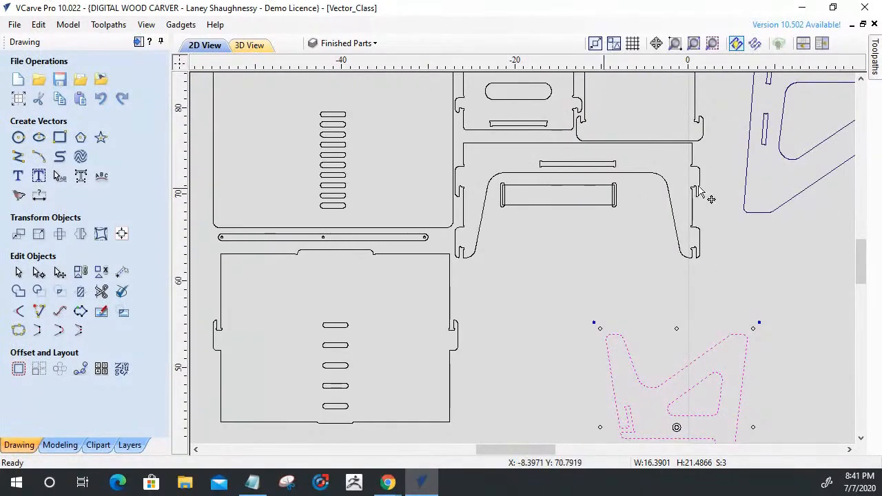
pyautogui.moveTo(694, 195); pyautogui.dragTo(486, 144)
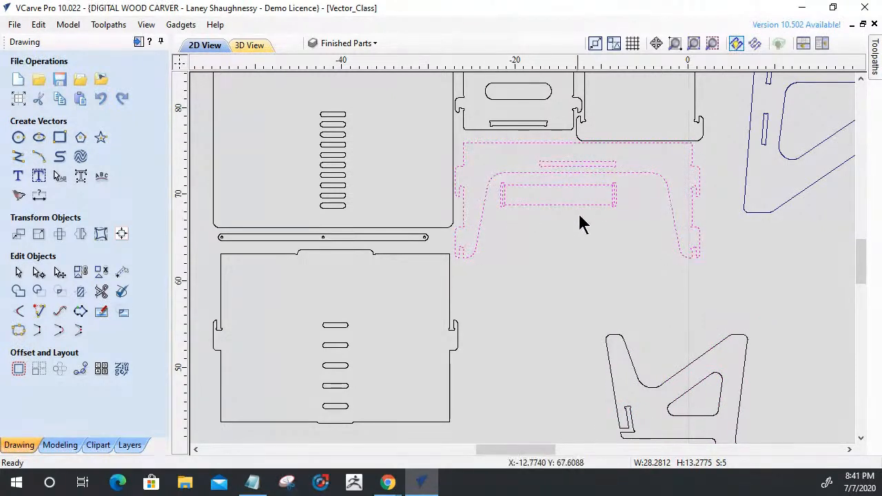
pyautogui.keyDown('shift'); pyautogui.click(500, 195); pyautogui.keyUp('shift')
pyautogui.scroll(-3, 534, 200)
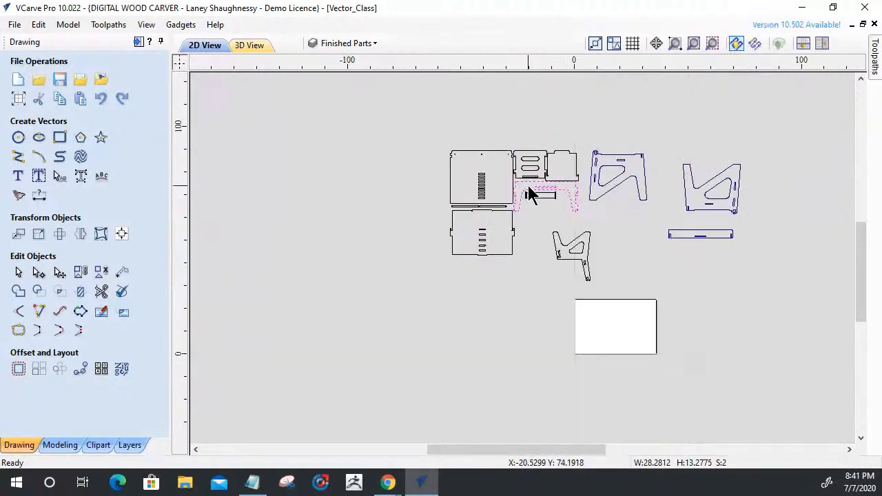
pyautogui.click(531, 195)
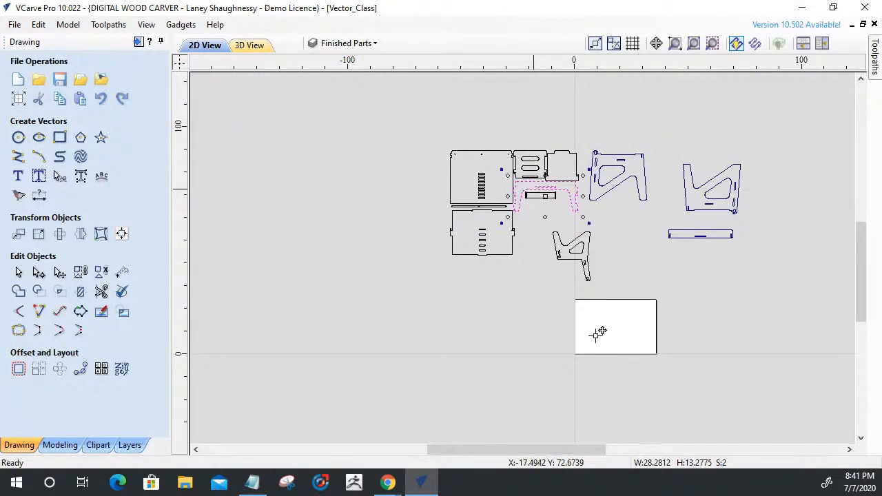
pyautogui.moveTo(609, 329); pyautogui.dragTo(606, 325)
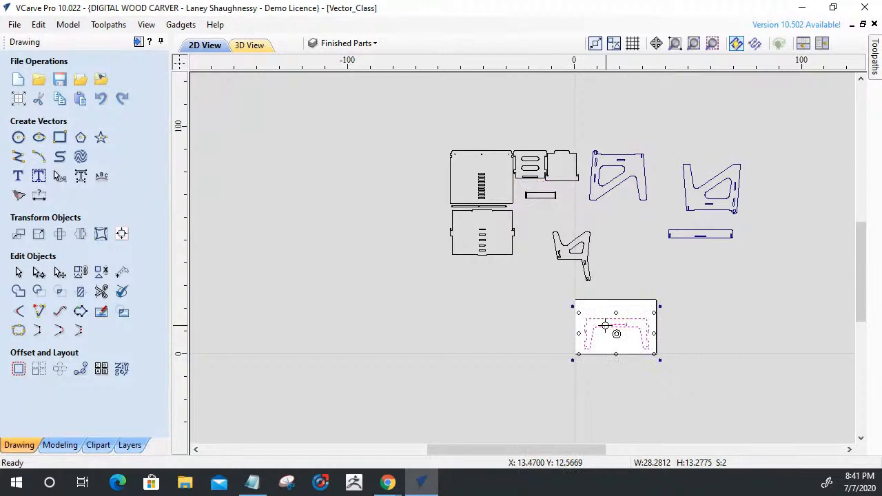
pyautogui.scroll(3, 610, 327)
pyautogui.click(642, 331)
# Try the T-Bone fillet type with 0.125 inch radius on the rounded corners at the left end of the leg-frame panel's long slot.
pyautogui.scroll(5, 530, 334)
pyautogui.scroll(1, 493, 342)
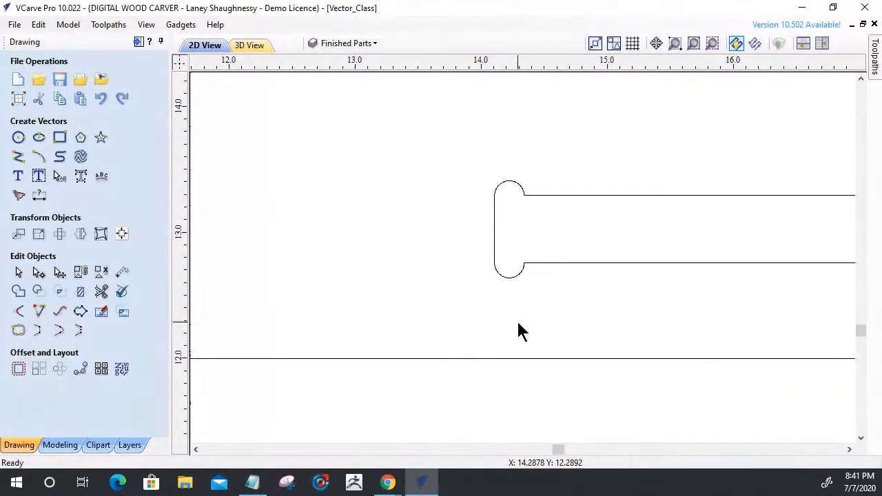
pyautogui.scroll(-12, 527, 250)
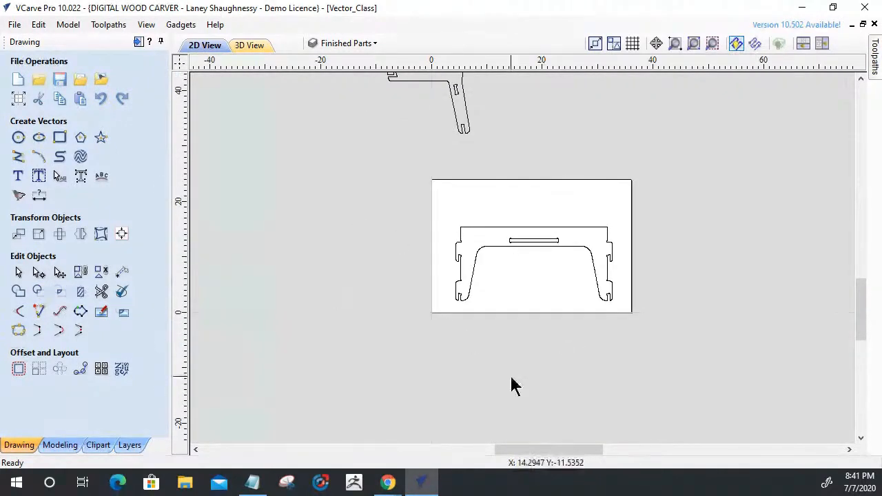
pyautogui.scroll(6, 522, 256)
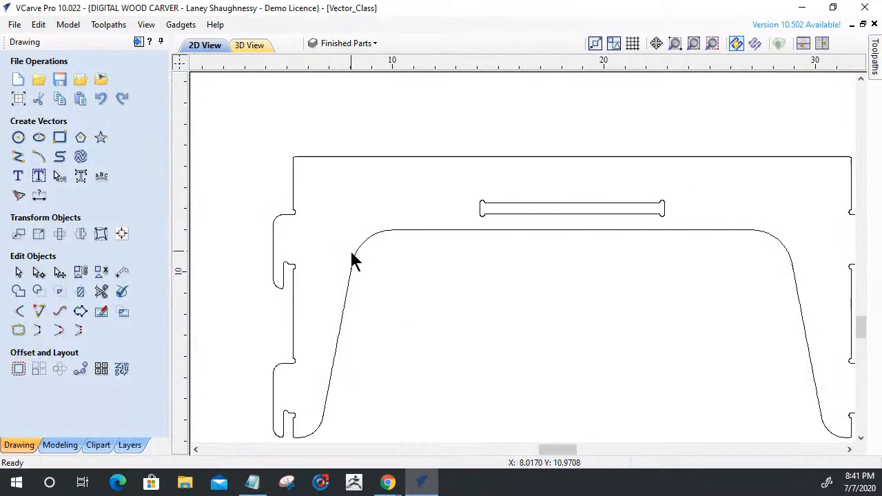
pyautogui.click(18, 310)
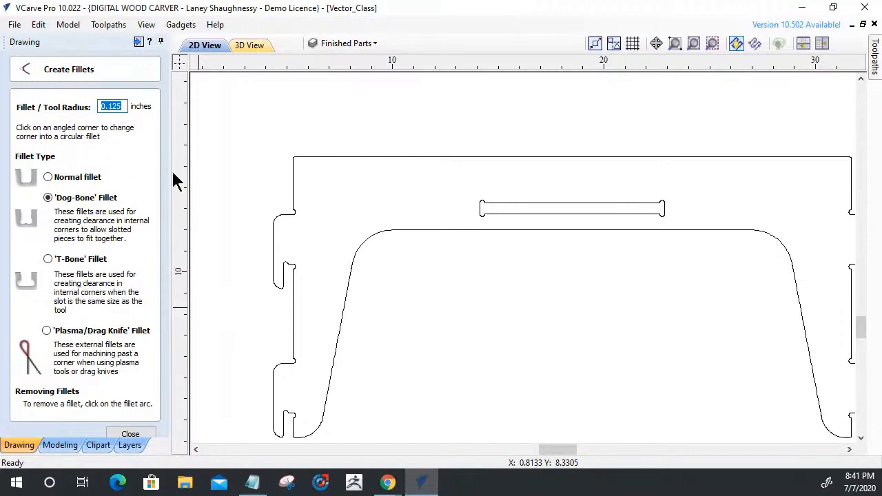
pyautogui.scroll(3, 453, 200)
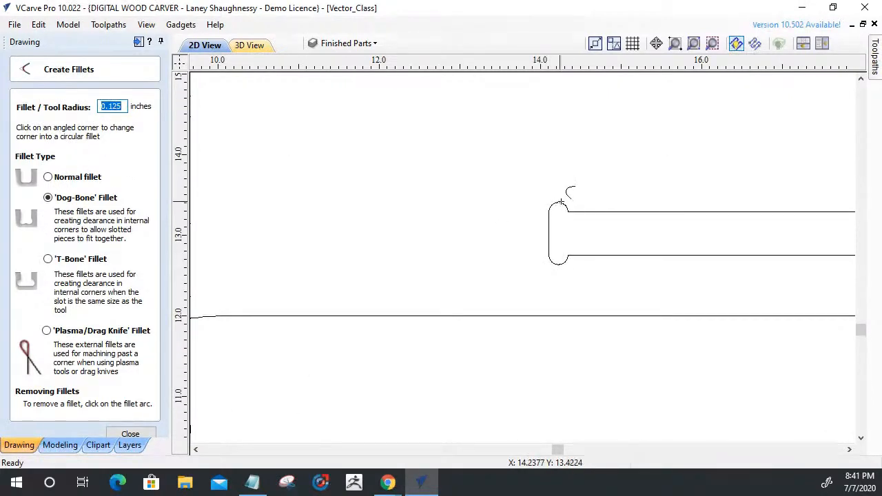
pyautogui.click(47, 259)
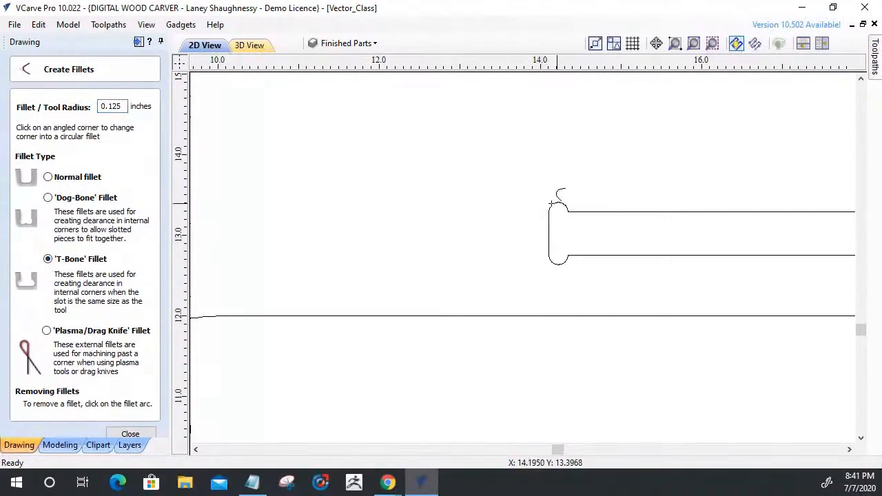
pyautogui.click(549, 255)
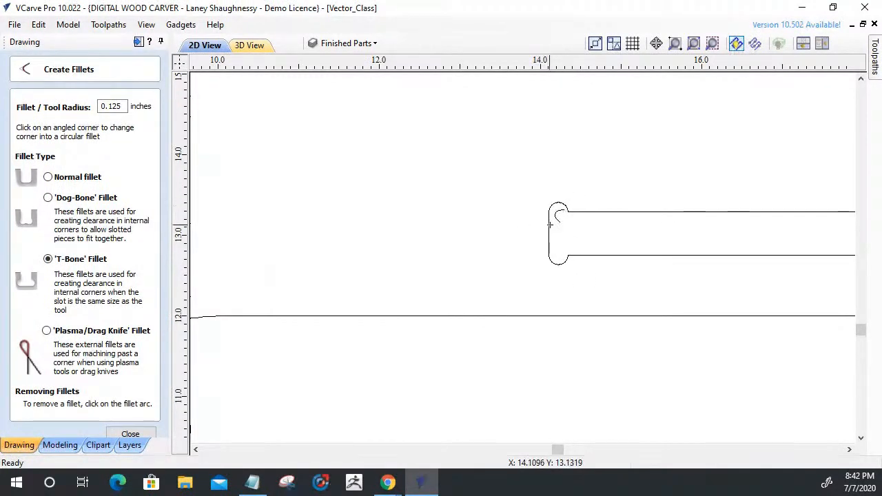
pyautogui.scroll(-4, 492, 232)
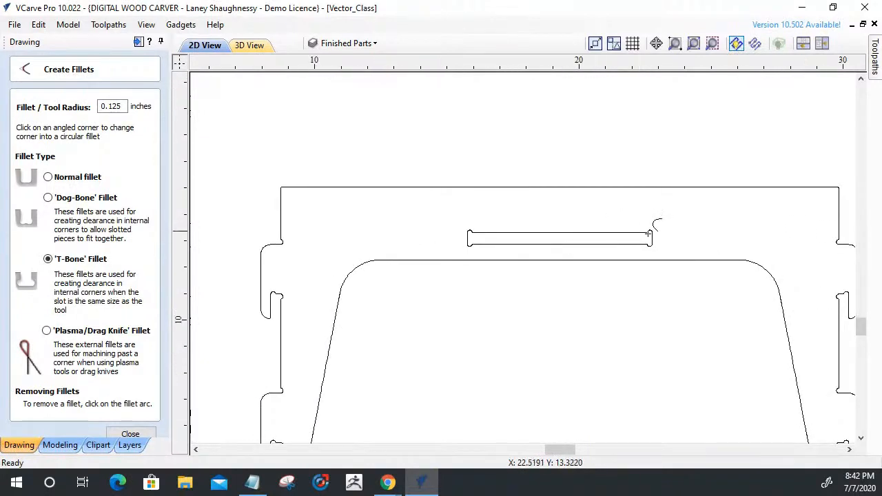
# Set the fillets to Dog-Bone with a 0.25 inch radius for the notch behind the leg-frame panel's upper left hook.
pyautogui.scroll(3, 656, 227)
pyautogui.scroll(-4, 656, 227)
pyautogui.scroll(8, 323, 285)
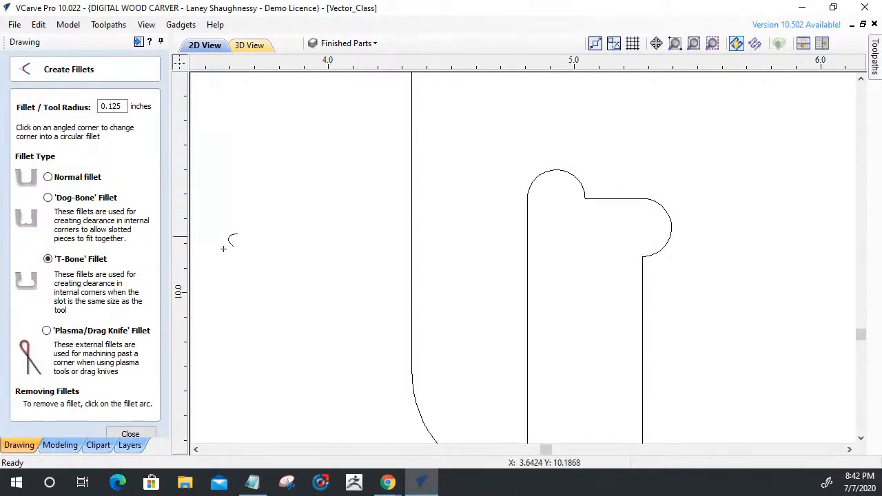
pyautogui.click(48, 197)
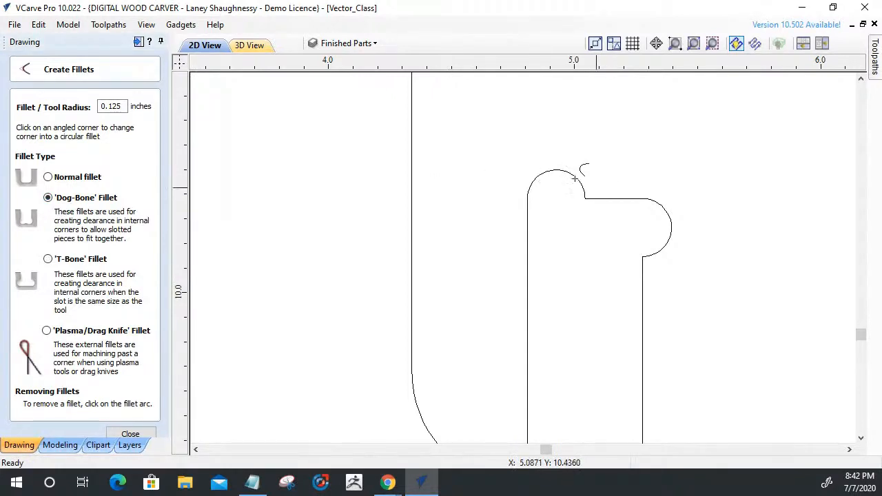
pyautogui.moveTo(108, 104); pyautogui.dragTo(120, 111)
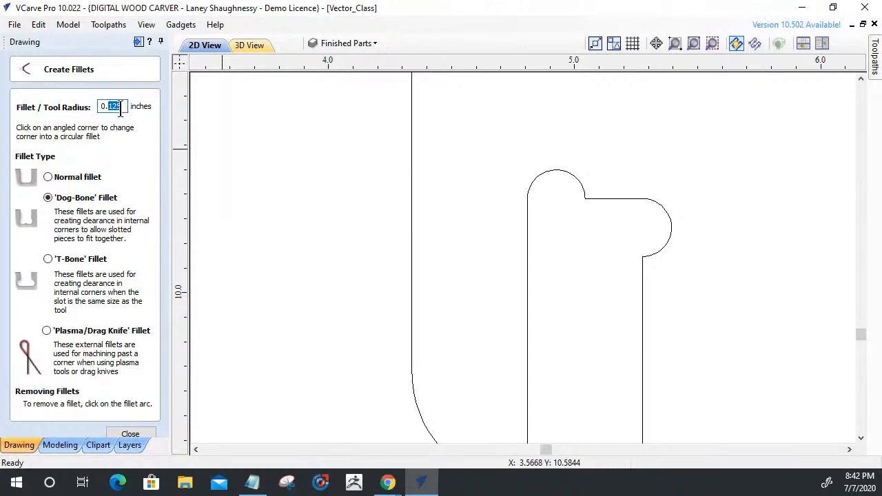
pyautogui.write('2')
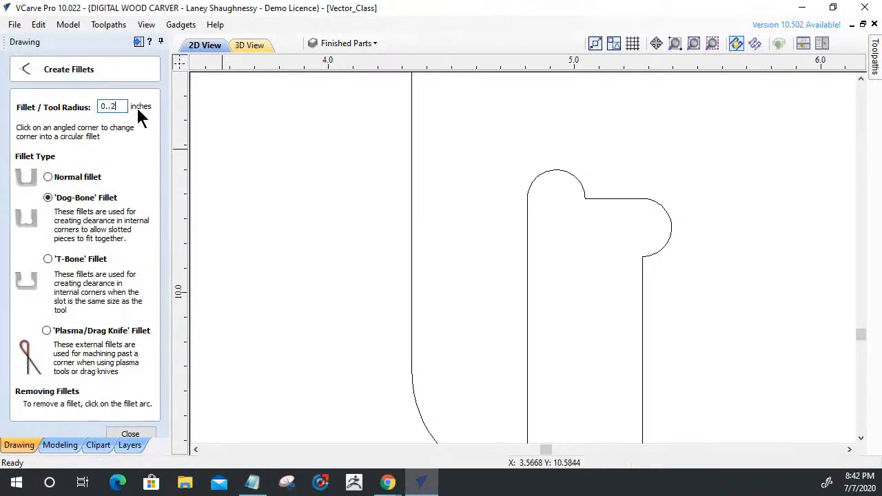
pyautogui.write('5')
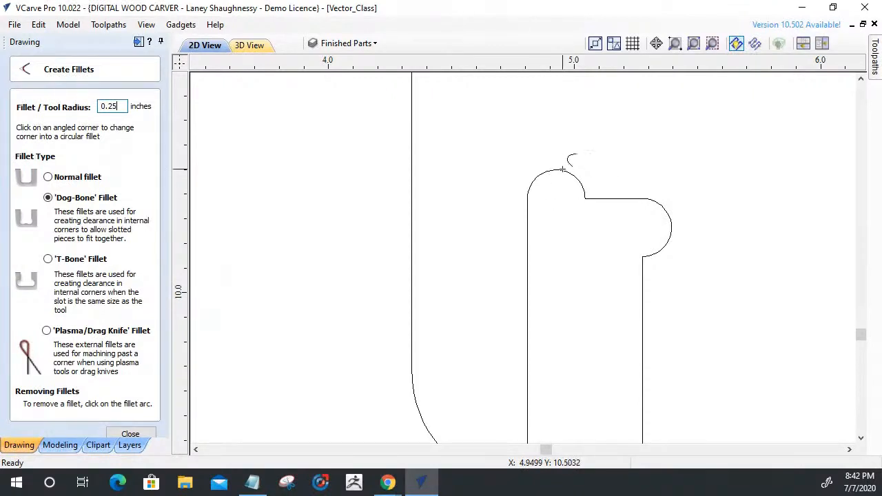
# Make layer 1 the active layer, close the fillet command and select the leg-frame panel outline.
pyautogui.click(364, 46)
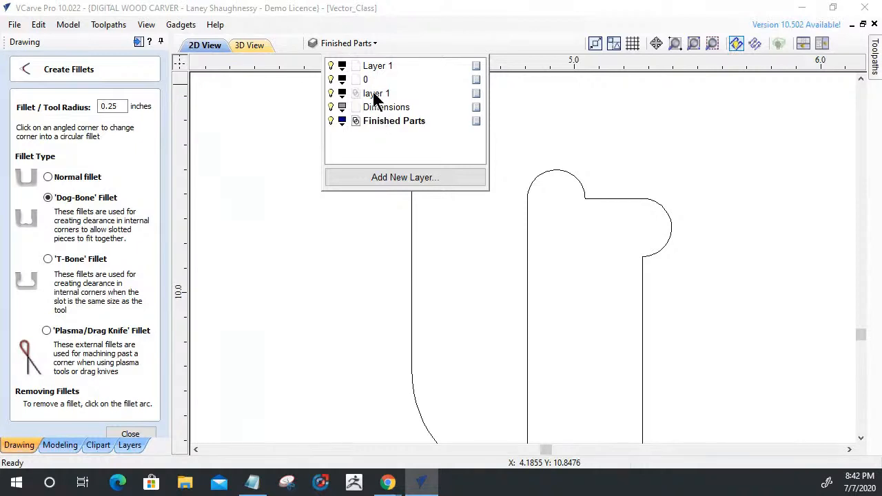
pyautogui.click(377, 95)
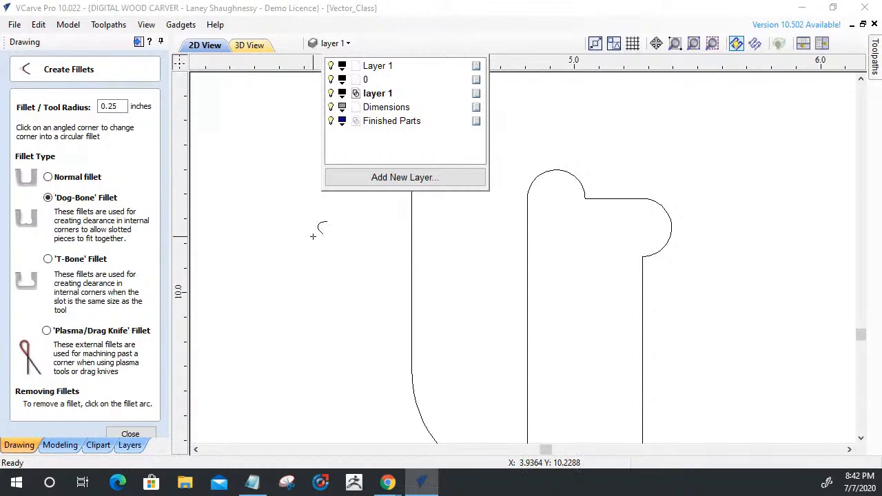
pyautogui.click(125, 430)
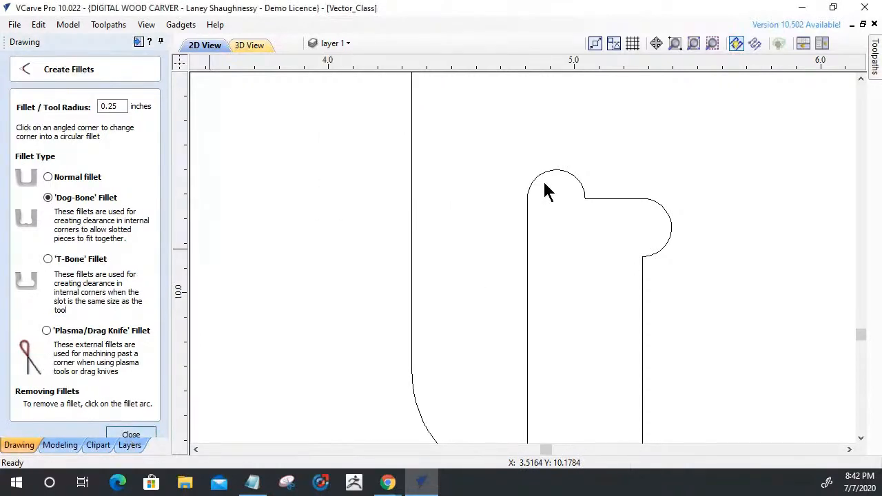
pyautogui.click(549, 169)
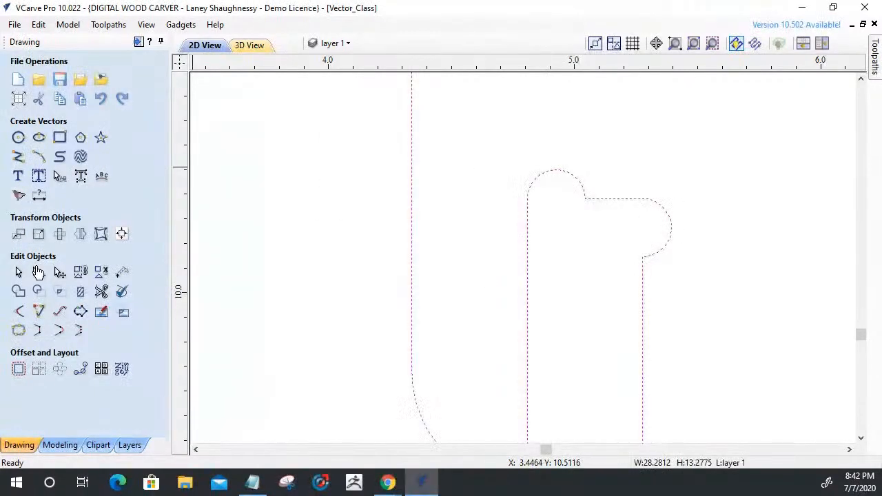
# Restart the fillet command and examine the rounded corners at the left end of the leg-frame panel's long slot.
pyautogui.click(19, 311)
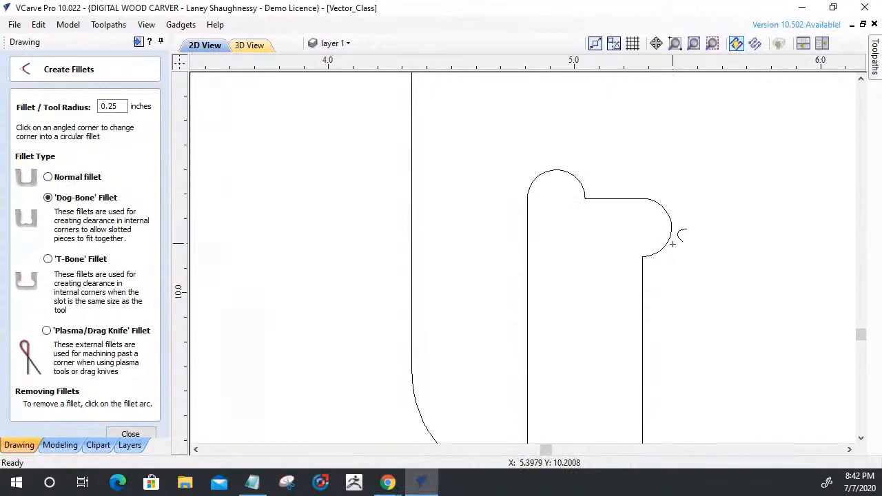
pyautogui.scroll(-10, 435, 205)
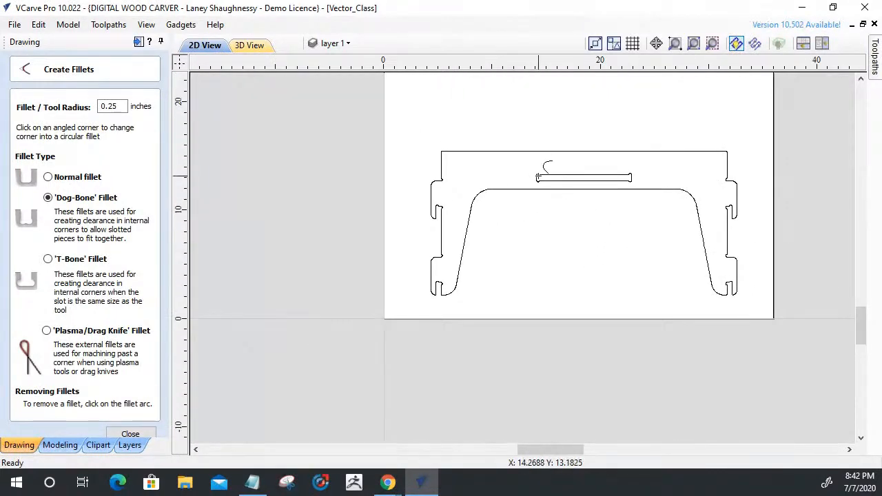
pyautogui.scroll(5, 537, 176)
pyautogui.scroll(5, 539, 176)
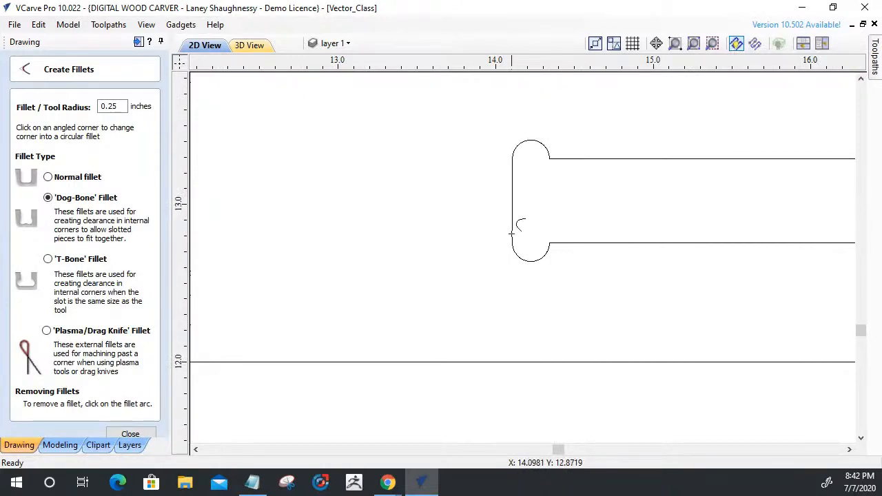
pyautogui.scroll(-10, 527, 227)
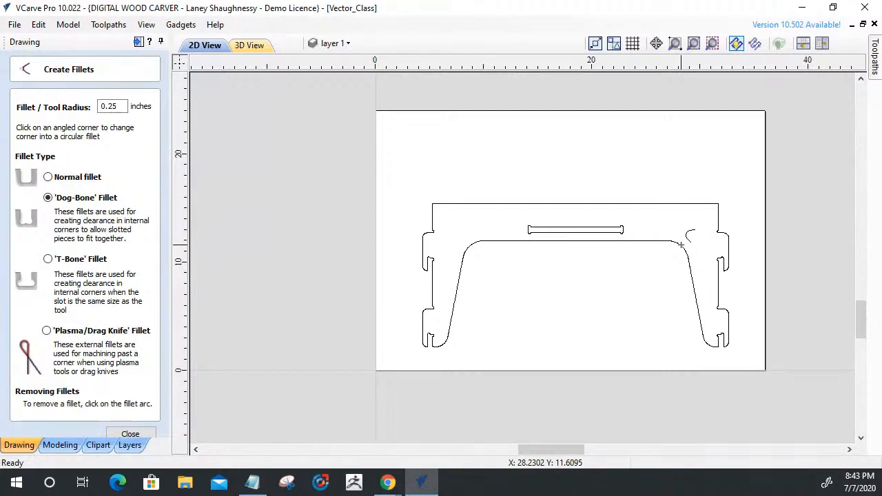
pyautogui.scroll(5, 565, 230)
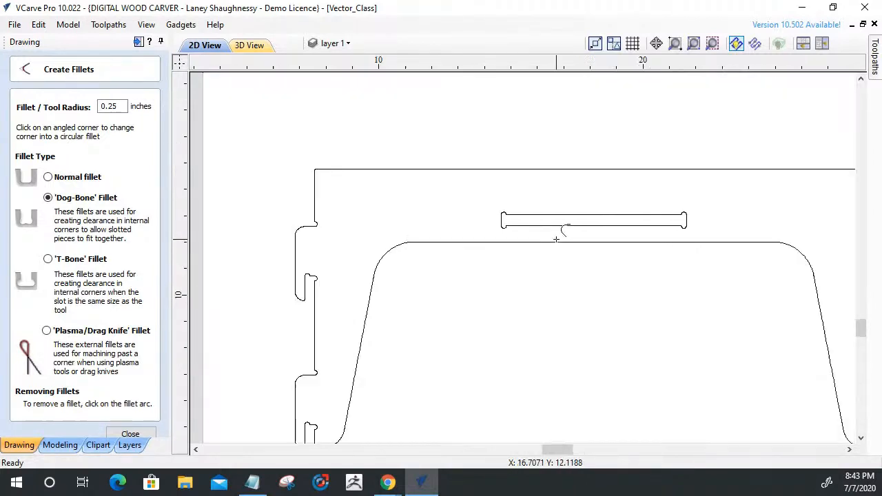
pyautogui.scroll(-5, 567, 211)
pyautogui.scroll(1, 221, 287)
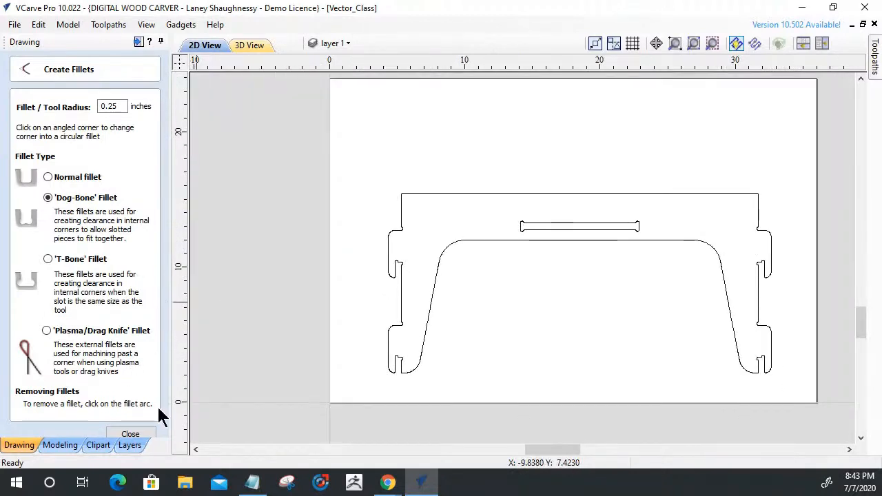
pyautogui.scroll(3, 565, 226)
pyautogui.scroll(2, 565, 227)
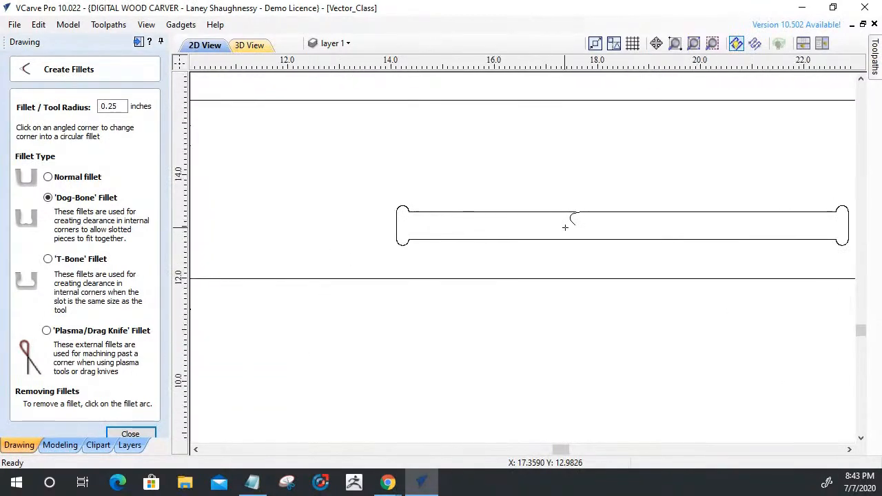
pyautogui.scroll(-1, 573, 210)
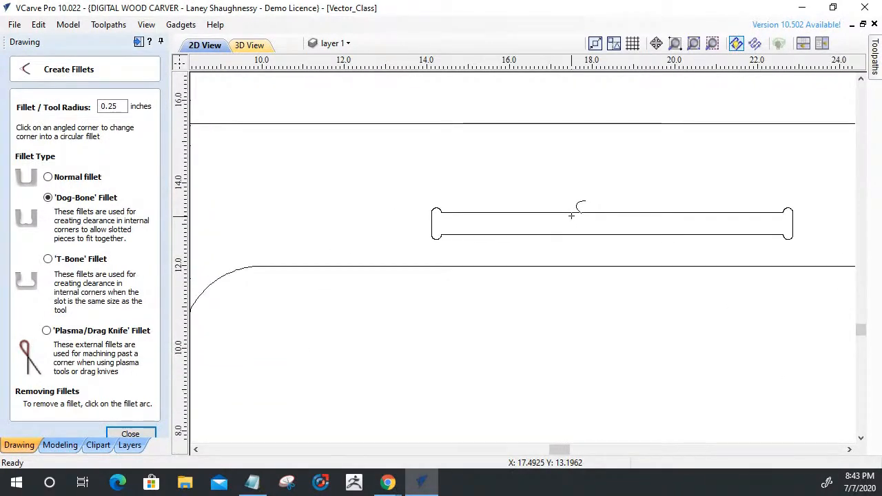
# Draw a square-cornered rectangle about 8.48 by 0.53 inches over the dog-boned slot in the upper rail.
pyautogui.click(139, 435)
pyautogui.click(60, 137)
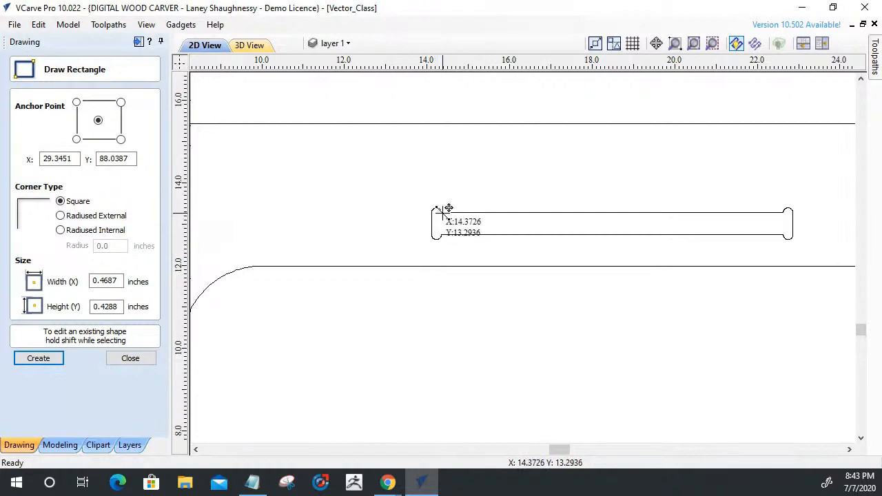
pyautogui.moveTo(441, 209); pyautogui.dragTo(444, 233)
pyautogui.moveTo(640, 239); pyautogui.dragTo(791, 231)
pyautogui.scroll(6, 783, 211)
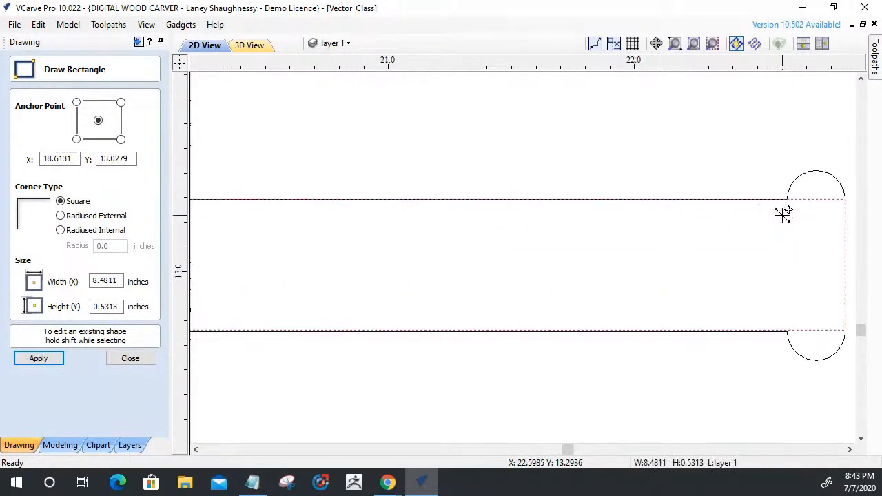
pyautogui.scroll(-4, 758, 196)
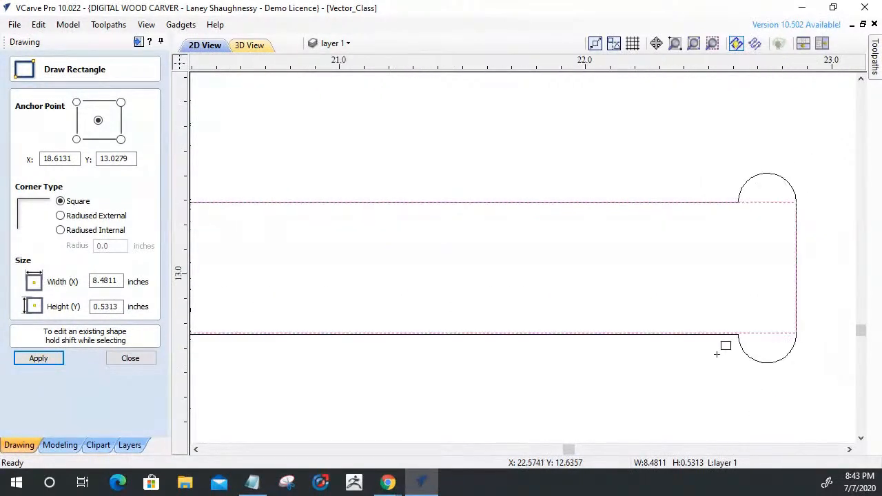
pyautogui.scroll(5, 758, 345)
pyautogui.scroll(-5, 603, 259)
pyautogui.scroll(1, 565, 250)
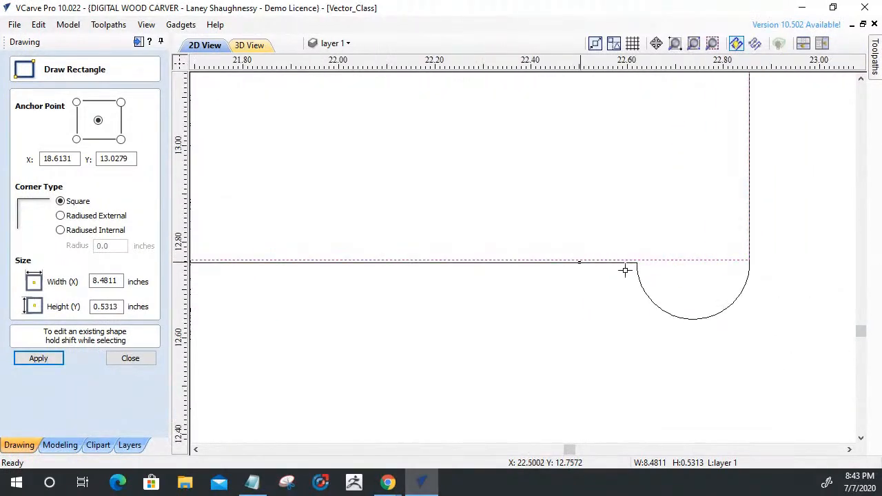
pyautogui.click(130, 359)
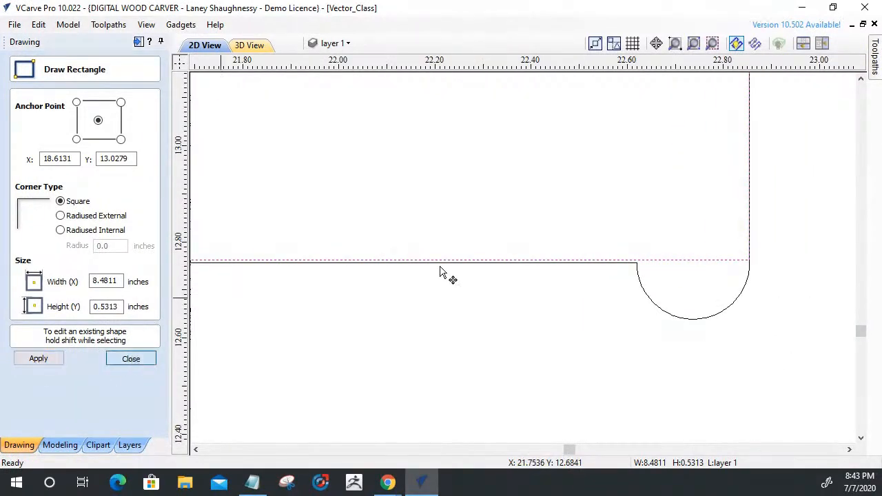
# Stretch the new rectangle's lower and left edges to match the slot outline, making it 8.75 by 0.5364 inches.
pyautogui.click(526, 263)
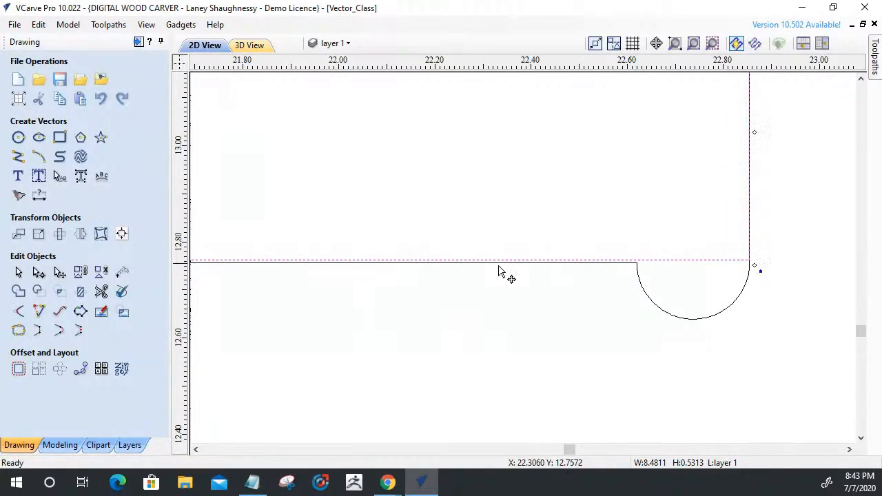
pyautogui.scroll(-5, 792, 285)
pyautogui.scroll(-3, 266, 347)
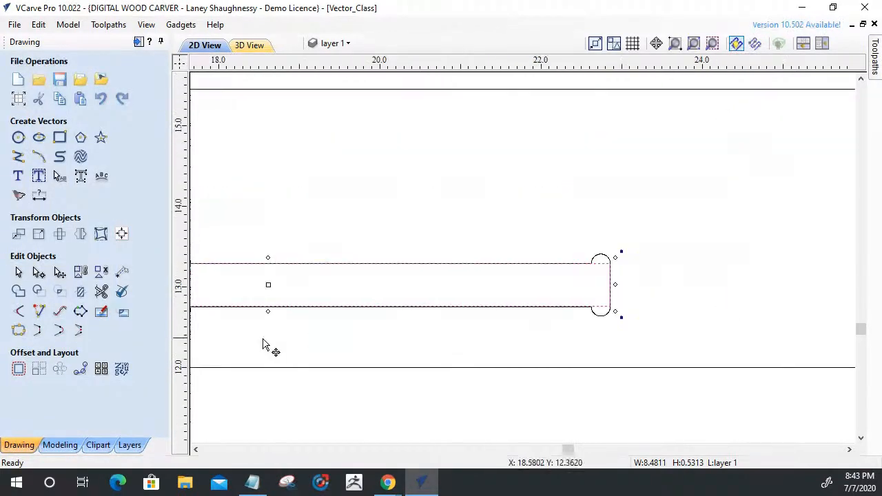
pyautogui.scroll(7, 330, 284)
pyautogui.scroll(3, 335, 241)
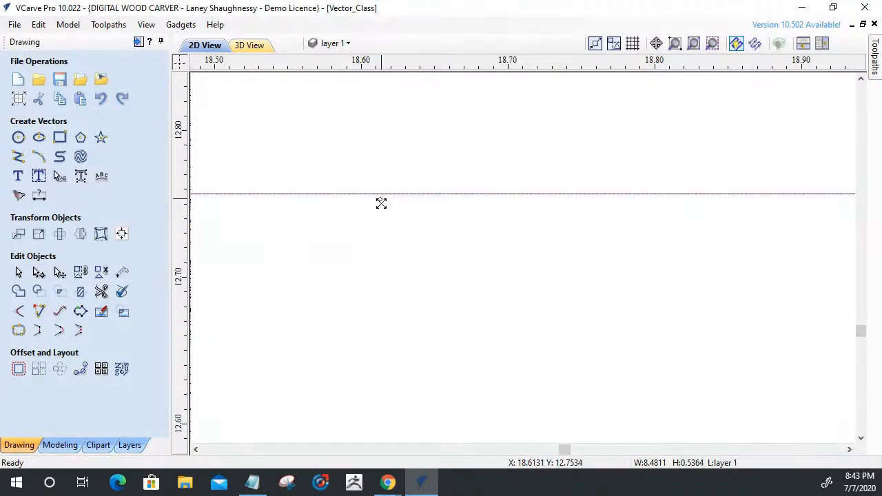
pyautogui.scroll(-10, 382, 201)
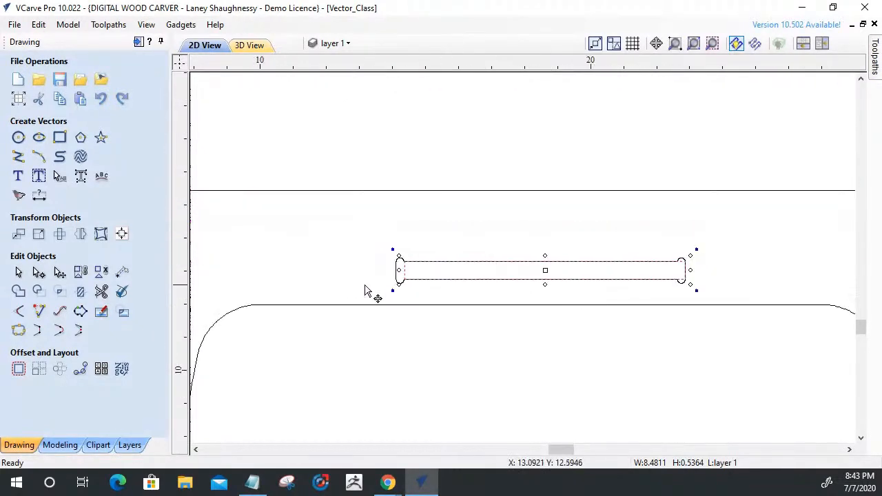
pyautogui.scroll(5, 372, 288)
pyautogui.moveTo(561, 218); pyautogui.dragTo(515, 217)
pyautogui.scroll(-3, 425, 248)
pyautogui.scroll(-1, 412, 237)
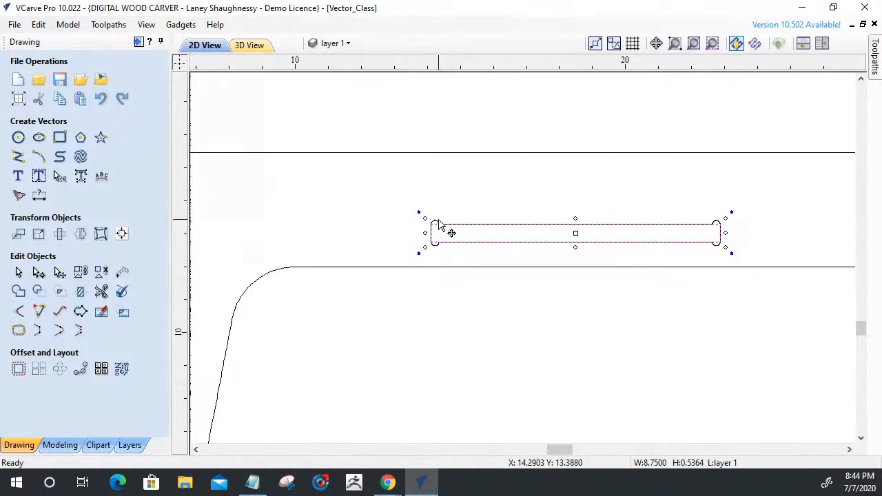
# Delete the old dog-boned slot outline and add 0.125-inch Dog-Bone fillets to the replacement rectangle's four corners.
pyautogui.keyDown('shift'); pyautogui.click(436, 220); pyautogui.keyUp('shift')
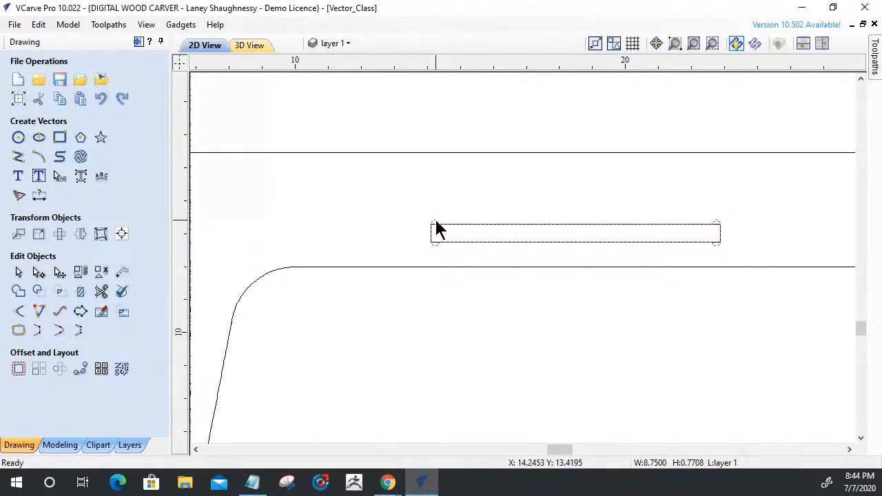
pyautogui.click(441, 321)
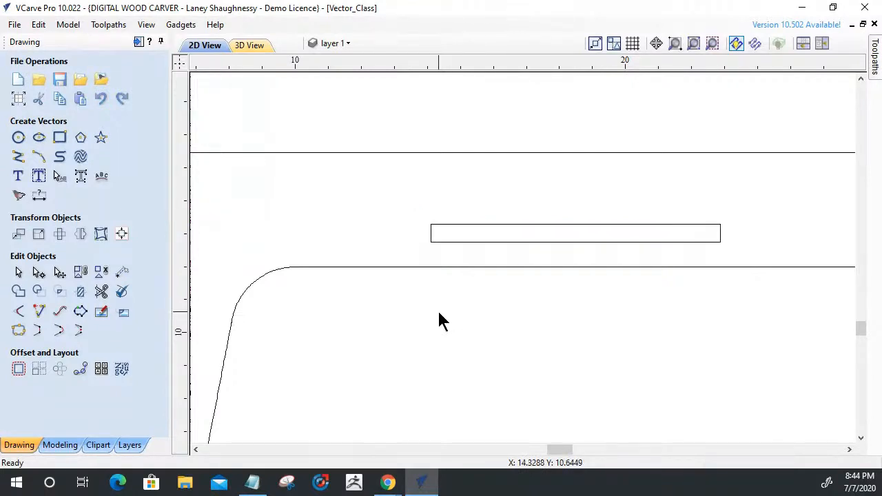
pyautogui.click(19, 311)
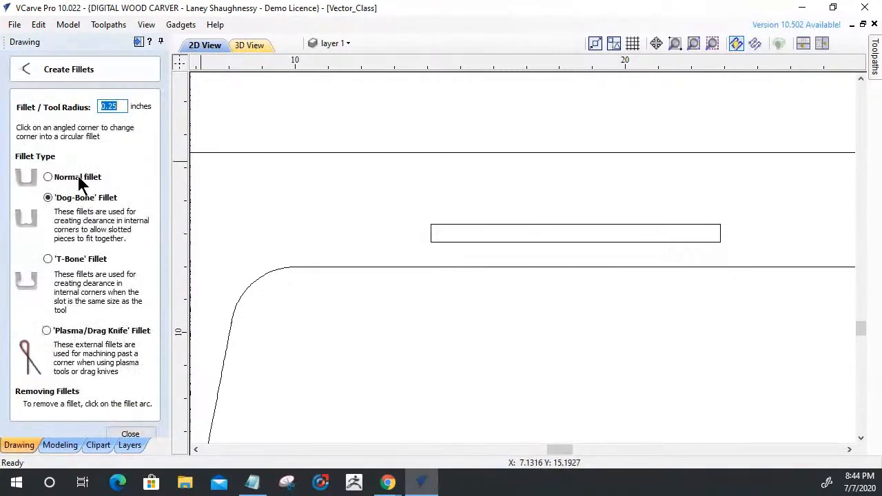
pyautogui.click(109, 106)
pyautogui.write('1')
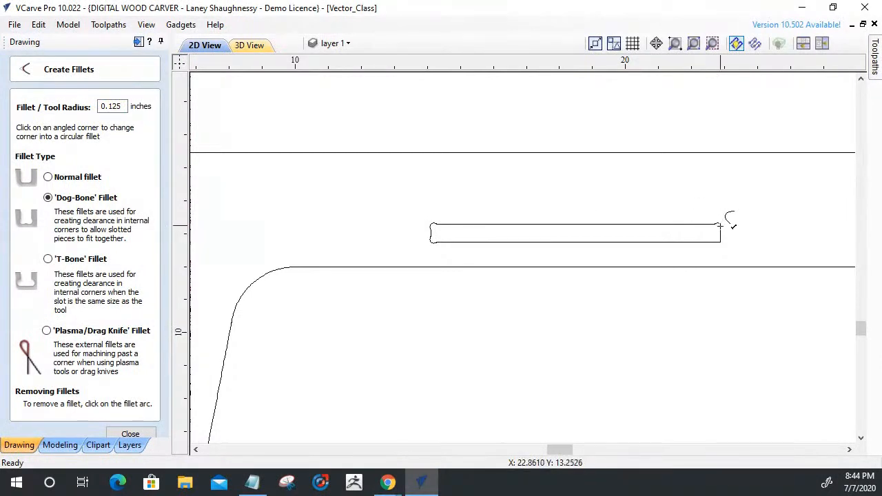
pyautogui.click(721, 243)
pyautogui.scroll(-3, 777, 311)
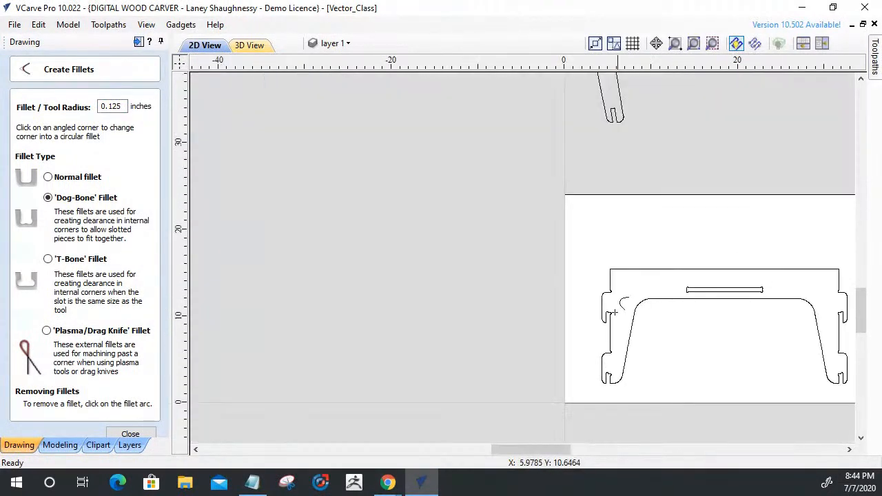
pyautogui.scroll(8, 621, 303)
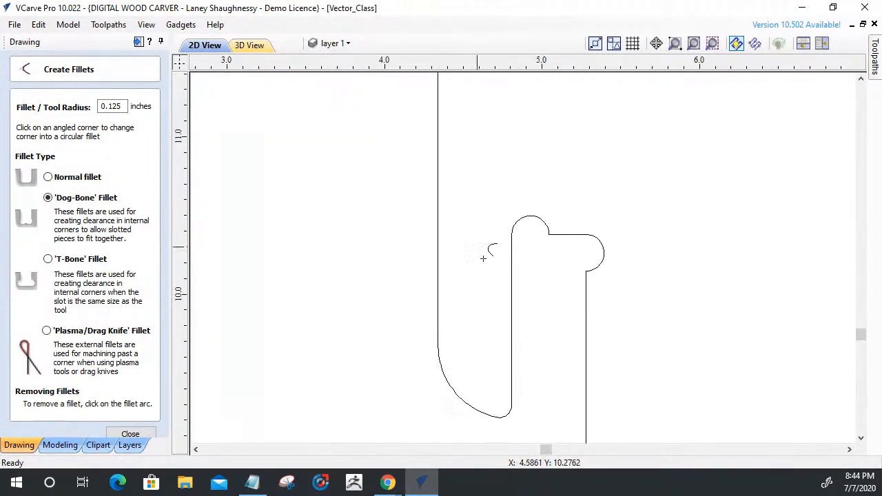
pyautogui.click(135, 435)
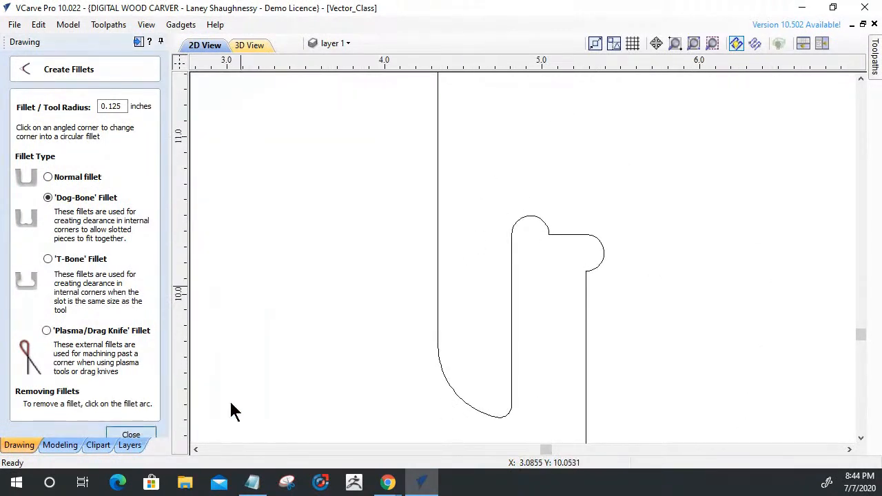
# Try to draw a horizontal line from the upper-left hook notch's top edge across the base of its dog-bone.
pyautogui.click(557, 236)
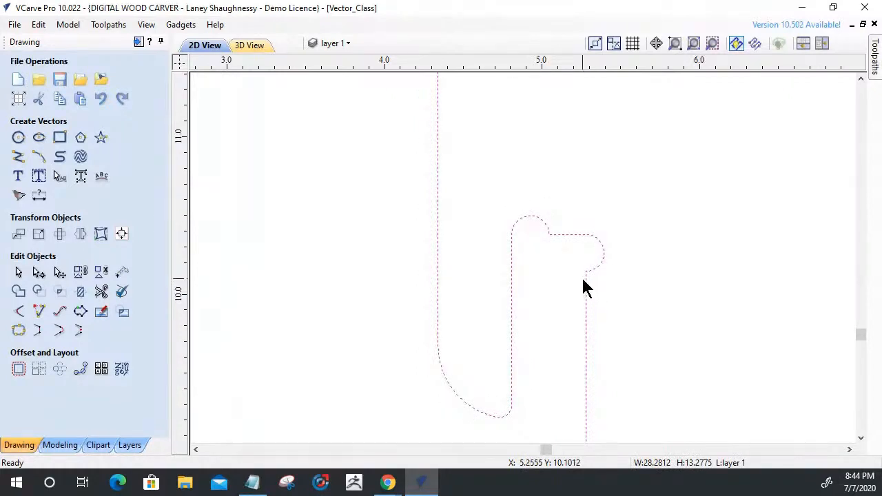
pyautogui.scroll(-2, 450, 238)
pyautogui.scroll(4, 597, 301)
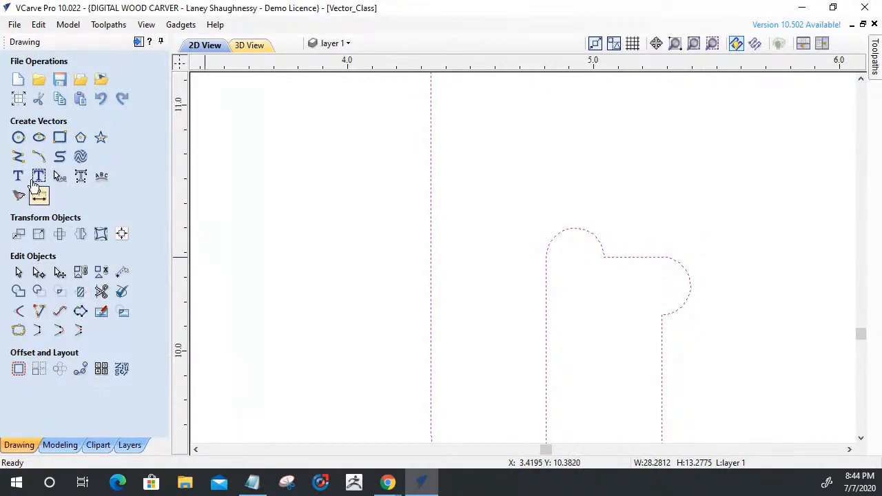
pyautogui.click(18, 157)
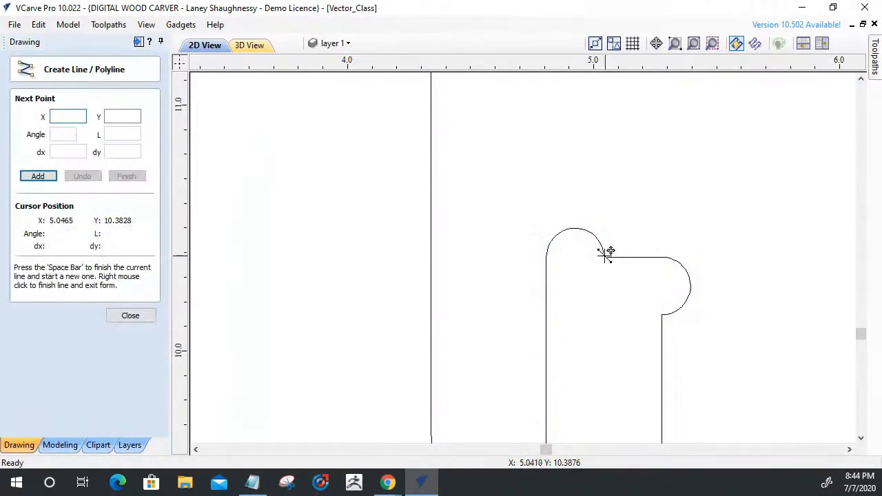
pyautogui.click(604, 256)
pyautogui.click(500, 256)
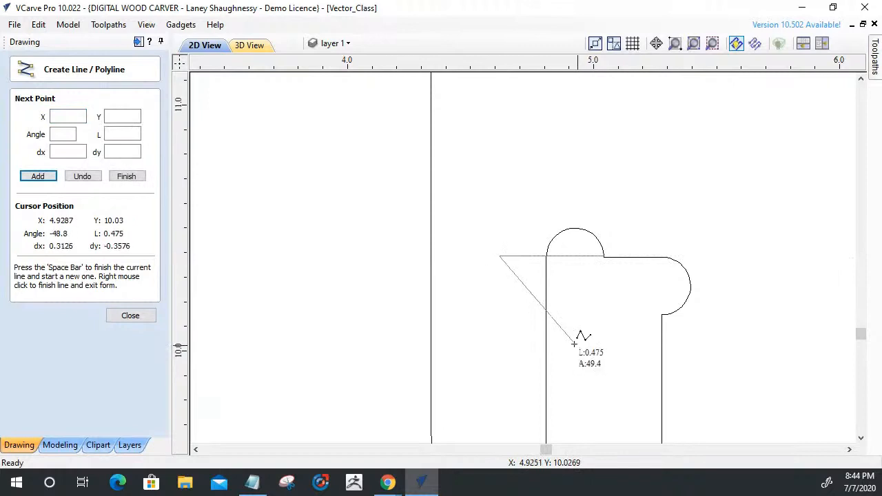
pyautogui.press('space')
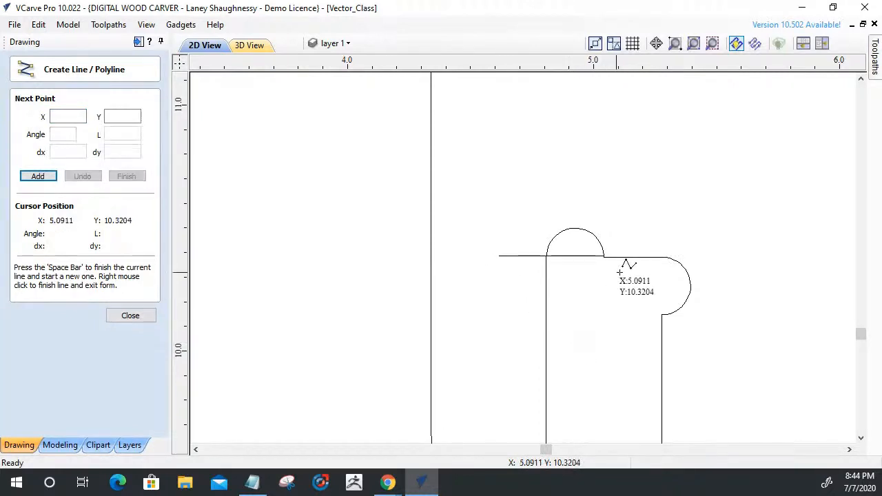
# Draw a vertical line from the lower end of the notch's right-hand dog-bone up past the notch's top edge.
pyautogui.click(662, 314)
pyautogui.click(662, 210)
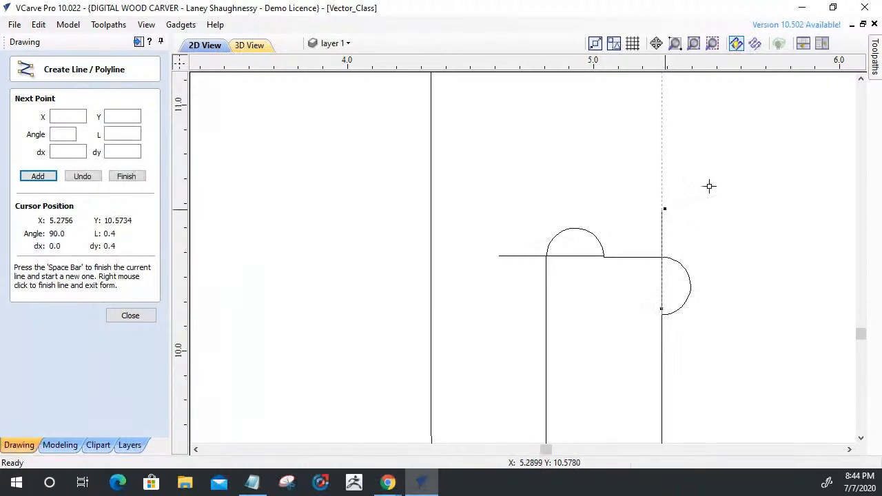
pyautogui.click(129, 316)
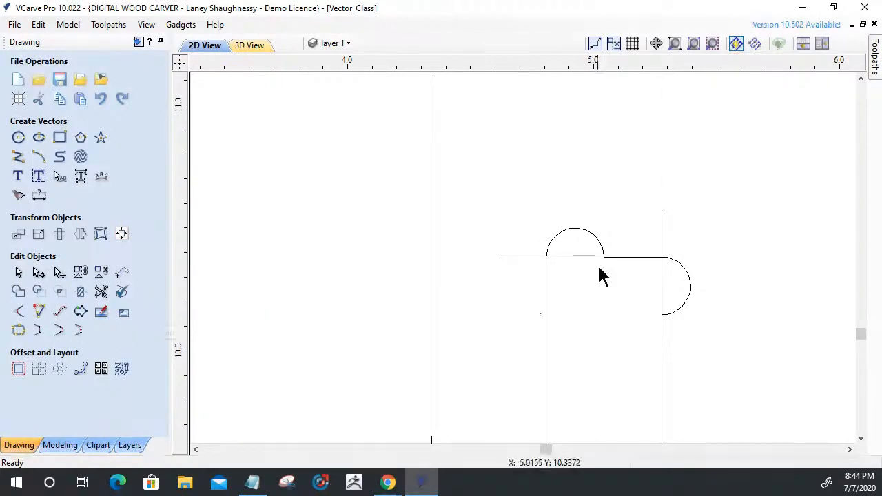
# Delete the misaligned horizontal line across the base of the notch's upper dog-bone.
pyautogui.scroll(5, 603, 274)
pyautogui.scroll(-3, 603, 273)
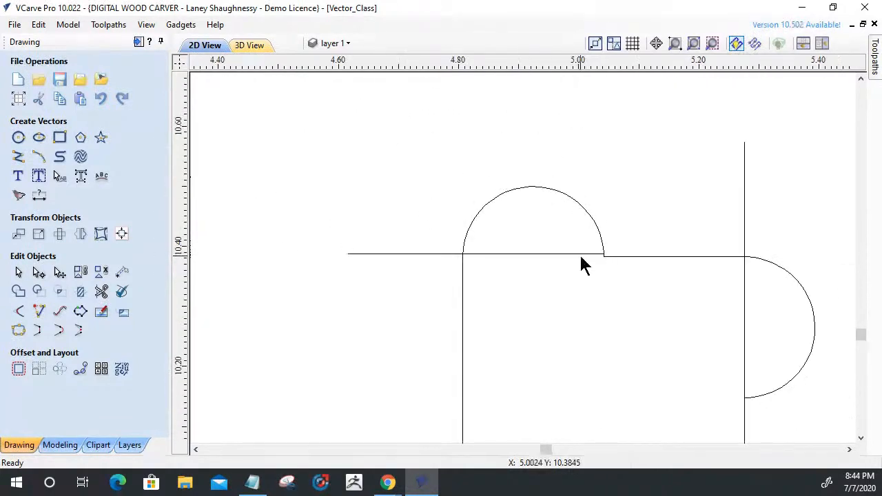
pyautogui.click(581, 255)
pyautogui.press('Delete')
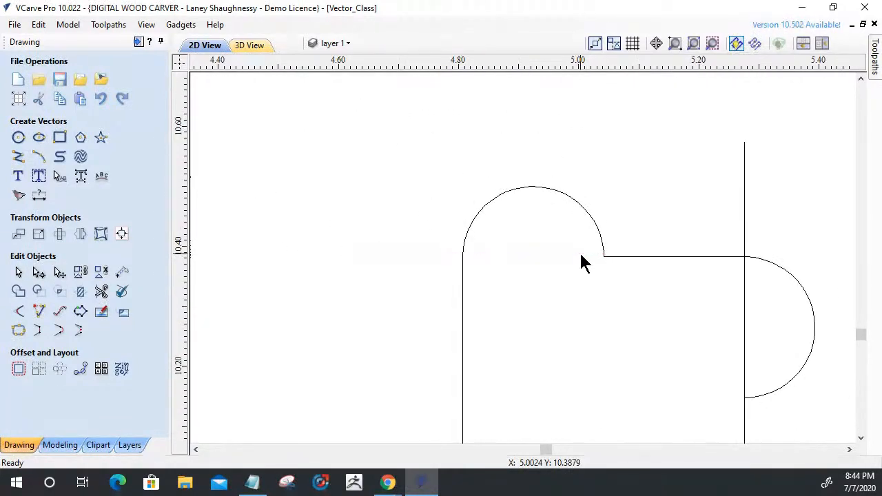
# Draw a horizontal line from the upper dog-bone's right end, level with the notch's top edge, to beyond the notch's left edge.
pyautogui.scroll(3, 591, 260)
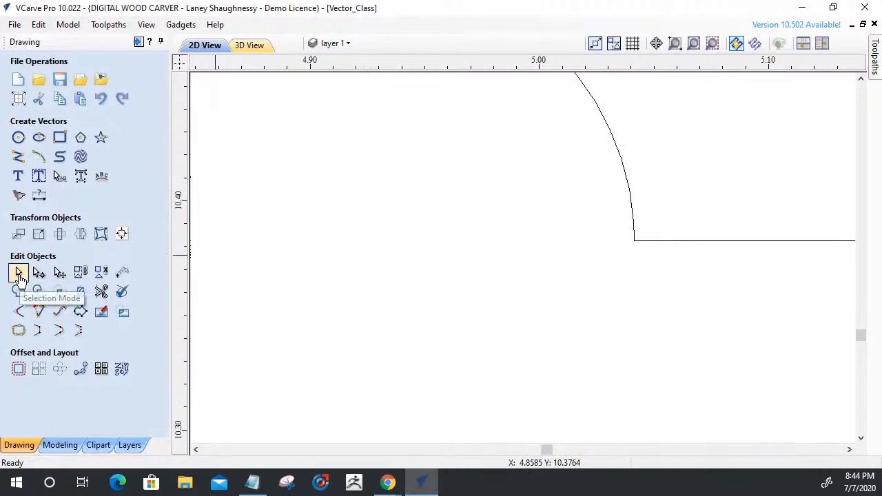
pyautogui.click(19, 158)
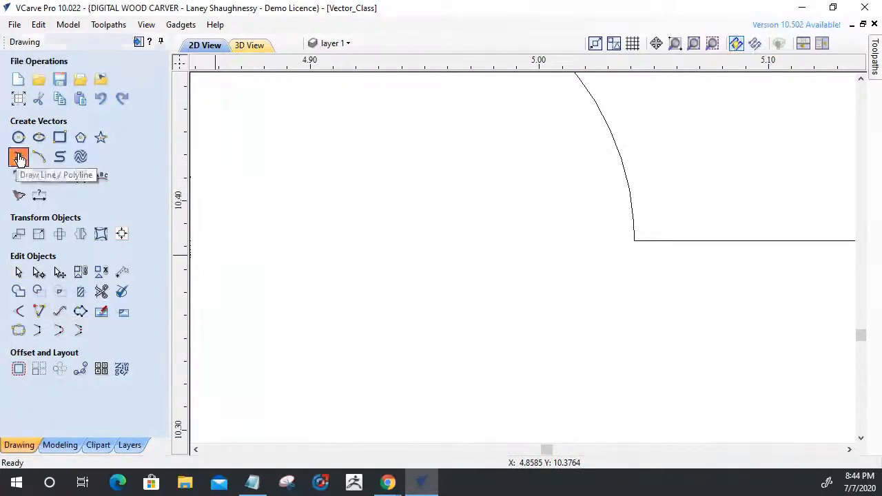
pyautogui.click(634, 241)
pyautogui.scroll(-5, 723, 299)
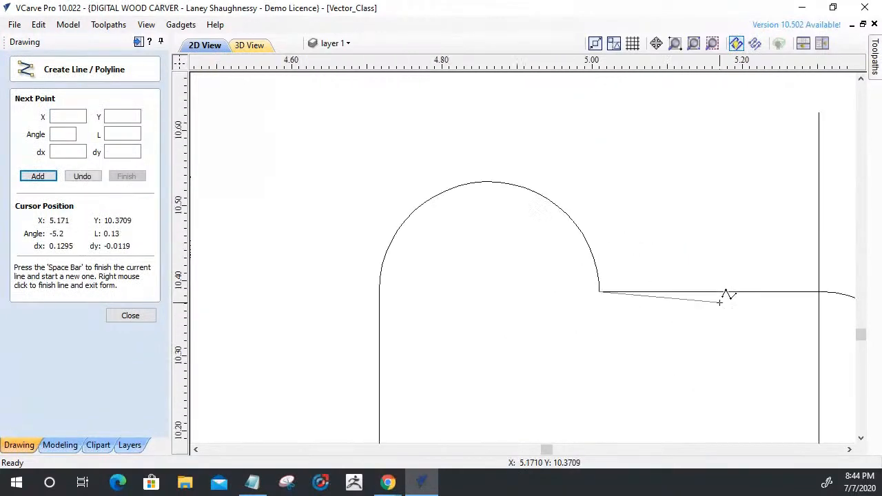
pyautogui.click(544, 295)
pyautogui.press('space')
pyautogui.scroll(4, 749, 394)
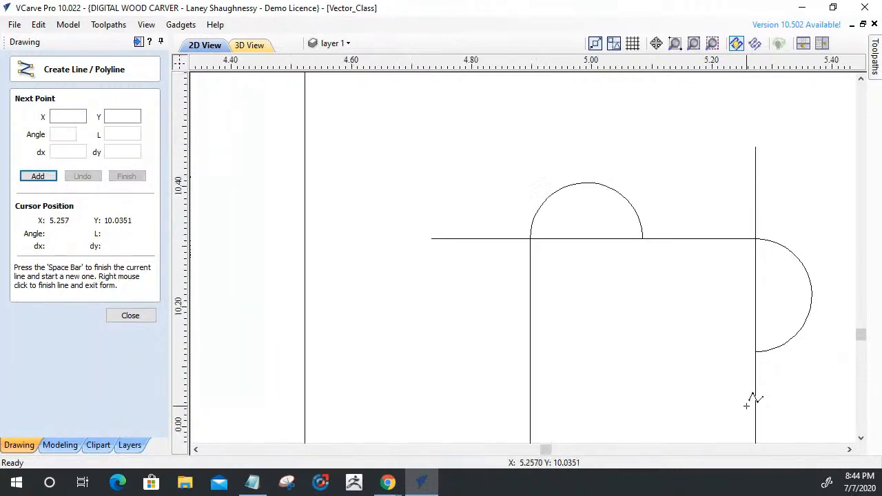
pyautogui.scroll(-2, 650, 354)
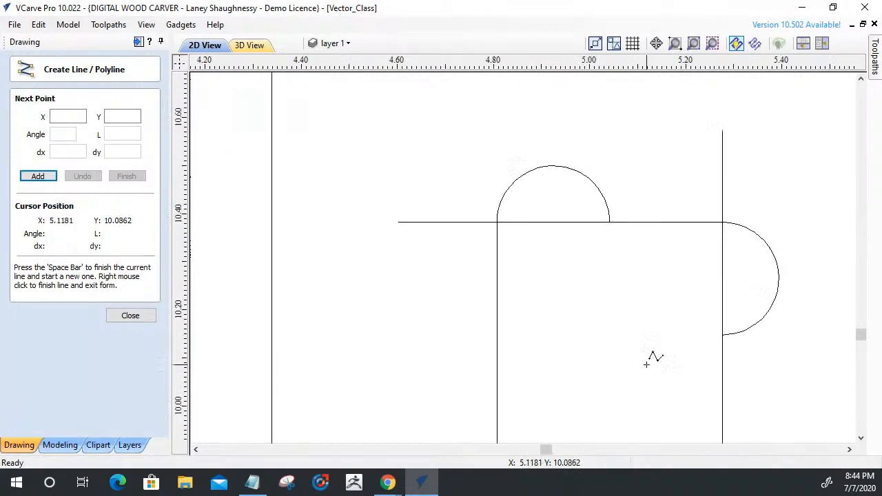
# Trim off both dog-bone arcs and the overhanging line ends so the upper-left hook notch has square upper corners.
pyautogui.click(128, 315)
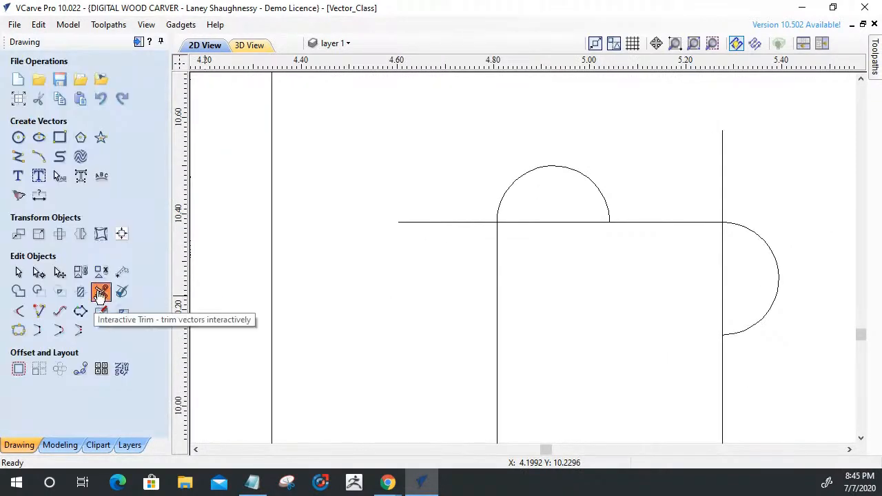
pyautogui.click(101, 292)
pyautogui.click(529, 188)
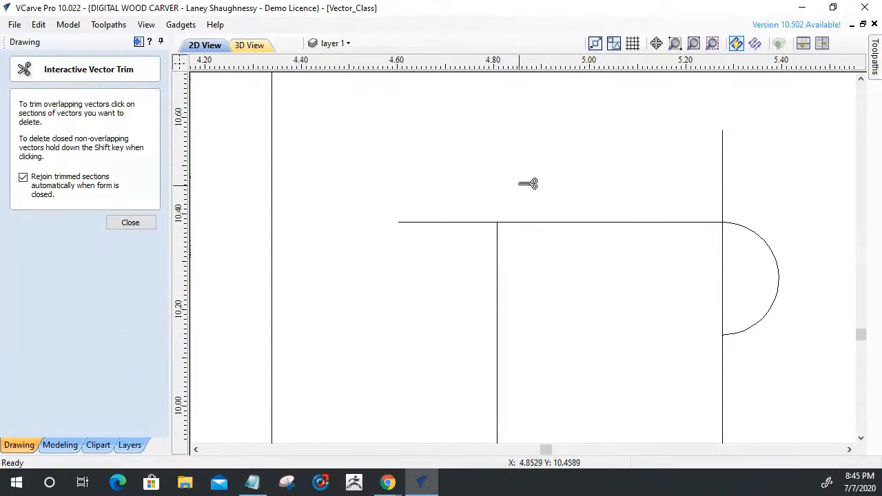
pyautogui.click(484, 221)
pyautogui.click(722, 173)
pyautogui.click(721, 297)
pyautogui.click(130, 222)
# Examine the upper-left hook notch's top edge and corners up close with the 0.125-inch dog-bone Fillet tool active.
pyautogui.click(19, 312)
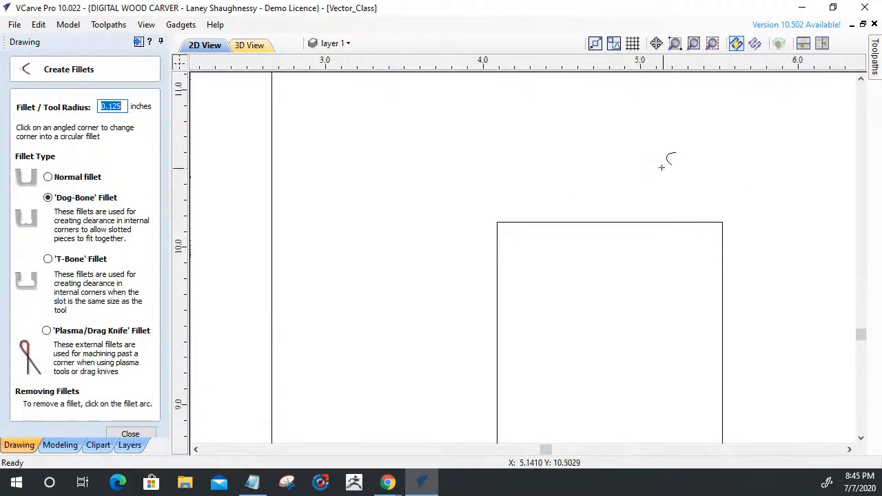
pyautogui.scroll(-3, 661, 167)
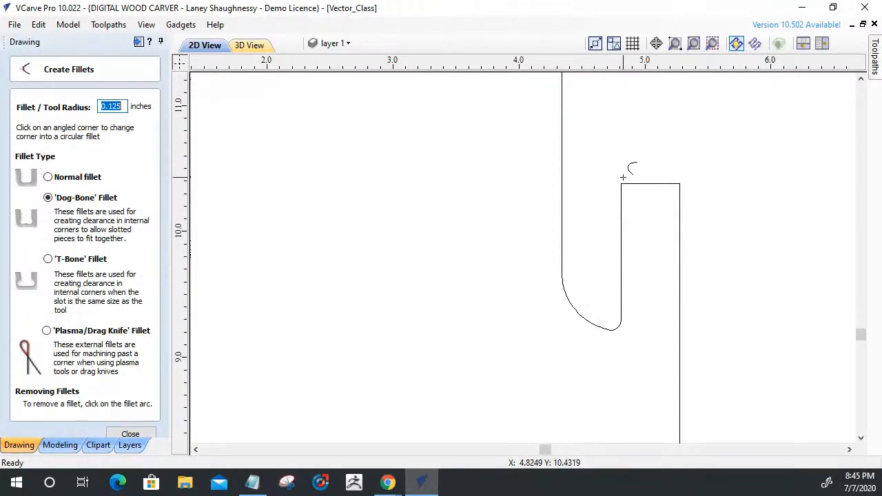
pyautogui.scroll(8, 681, 184)
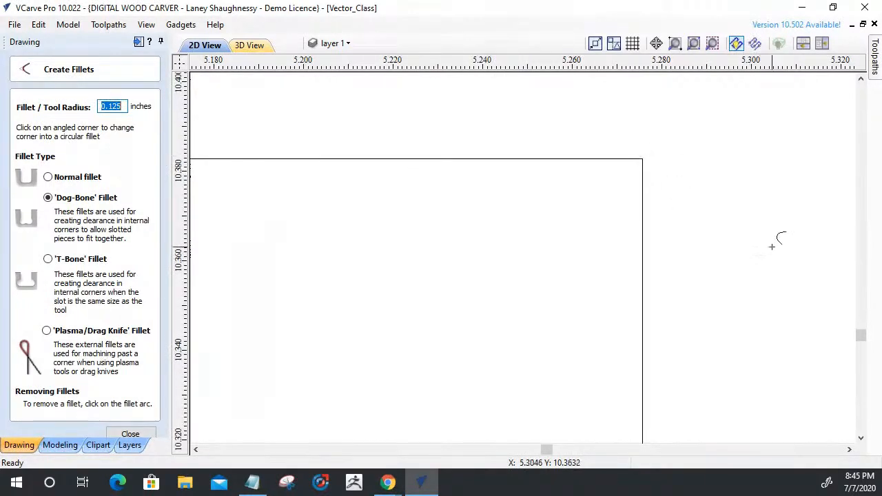
pyautogui.scroll(-6, 775, 236)
pyautogui.scroll(3, 726, 250)
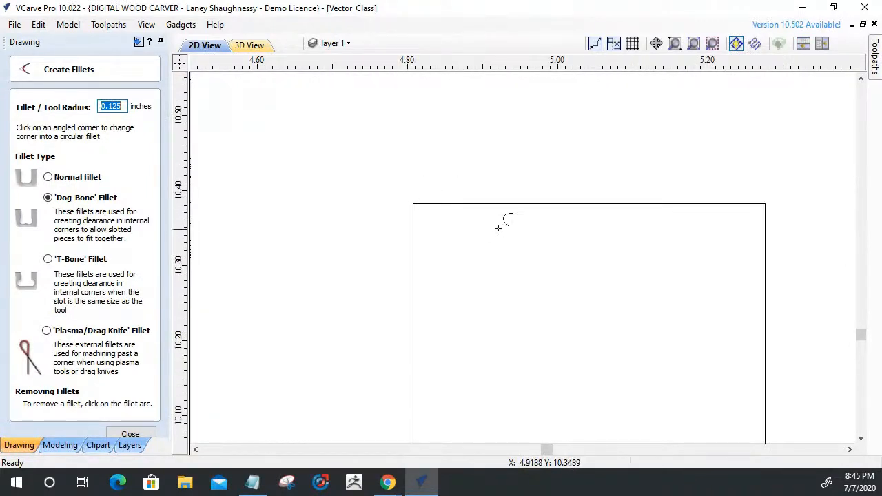
pyautogui.scroll(4, 554, 221)
pyautogui.scroll(-3, 737, 144)
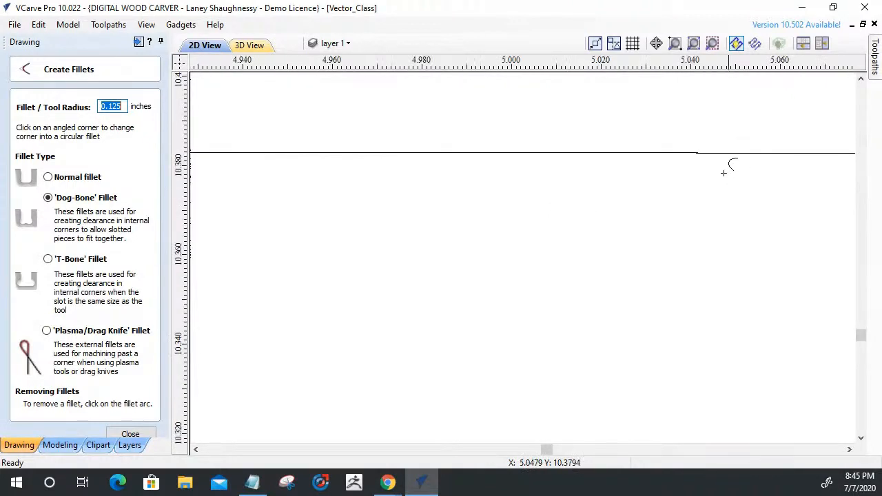
pyautogui.scroll(-10, 572, 203)
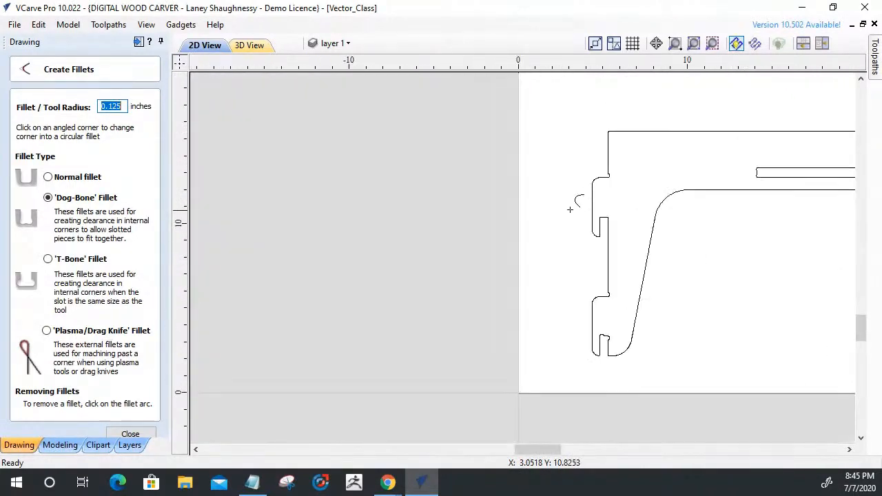
pyautogui.scroll(3, 594, 188)
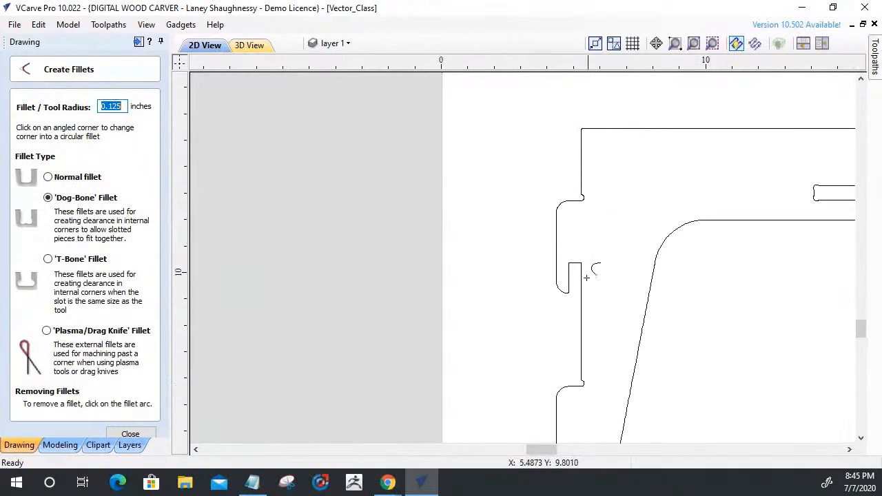
pyautogui.scroll(10, 574, 266)
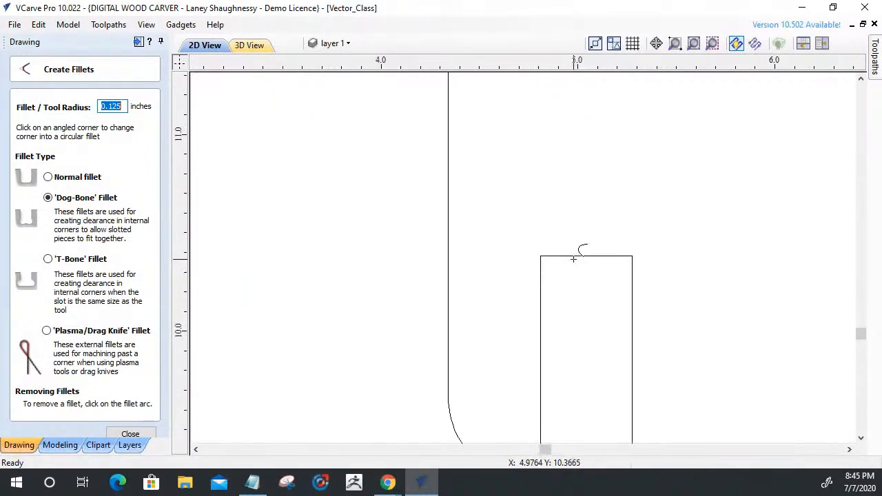
pyautogui.scroll(3, 572, 259)
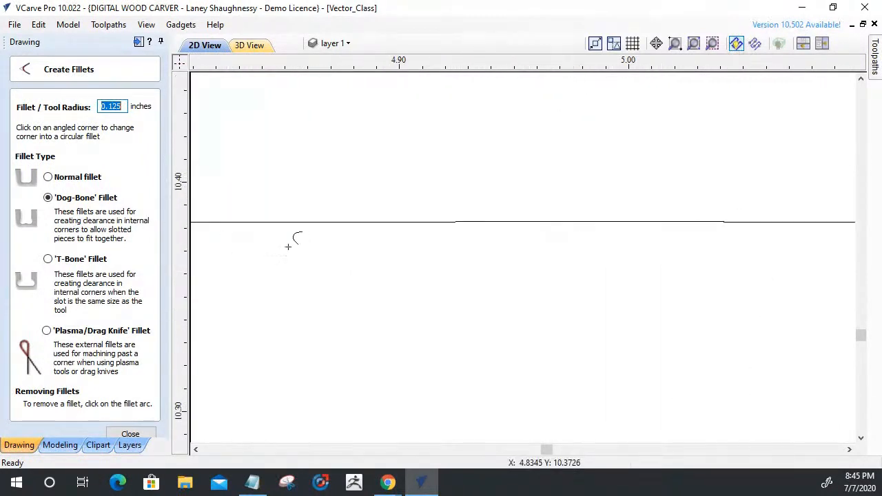
pyautogui.scroll(-1, 478, 220)
pyautogui.scroll(1, 535, 241)
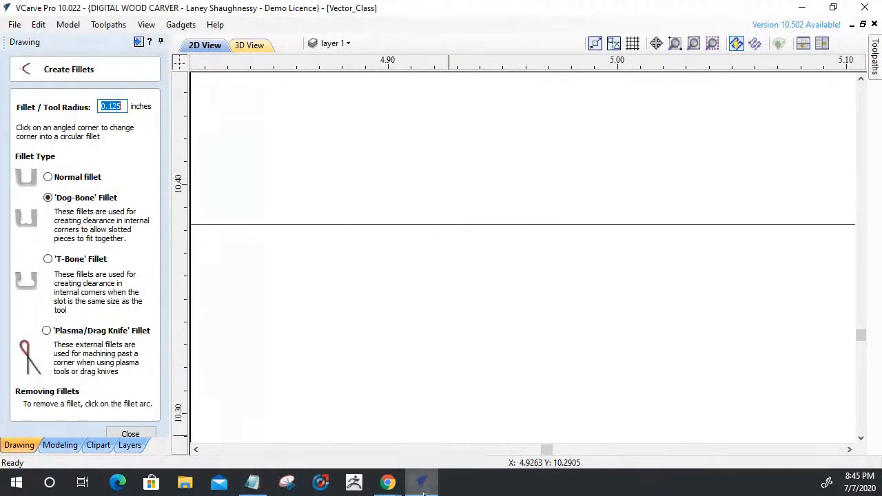
pyautogui.moveTo(547, 450); pyautogui.dragTo(548, 453)
pyautogui.scroll(-8, 542, 361)
pyautogui.scroll(-10, 532, 360)
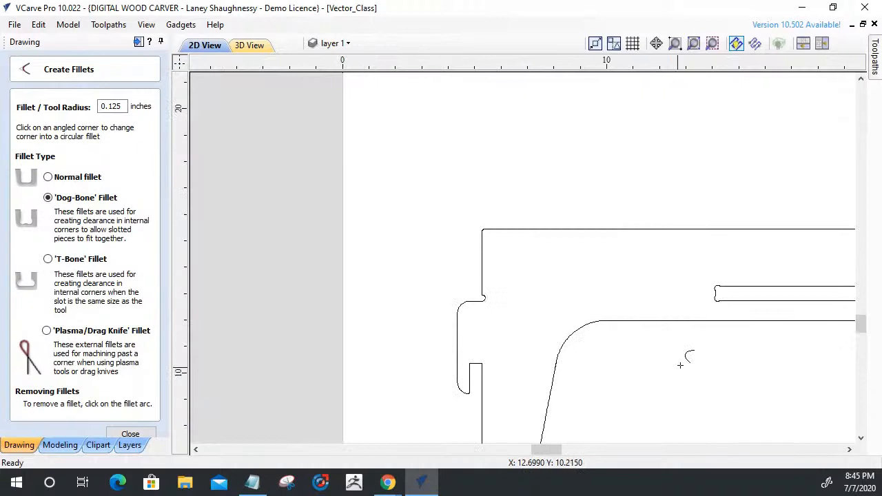
pyautogui.scroll(2, 687, 359)
pyautogui.scroll(5, 534, 388)
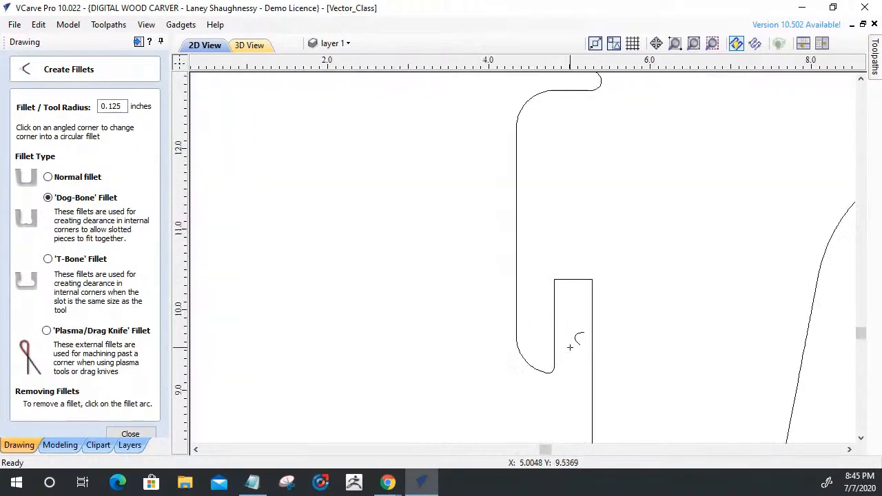
pyautogui.scroll(4, 593, 174)
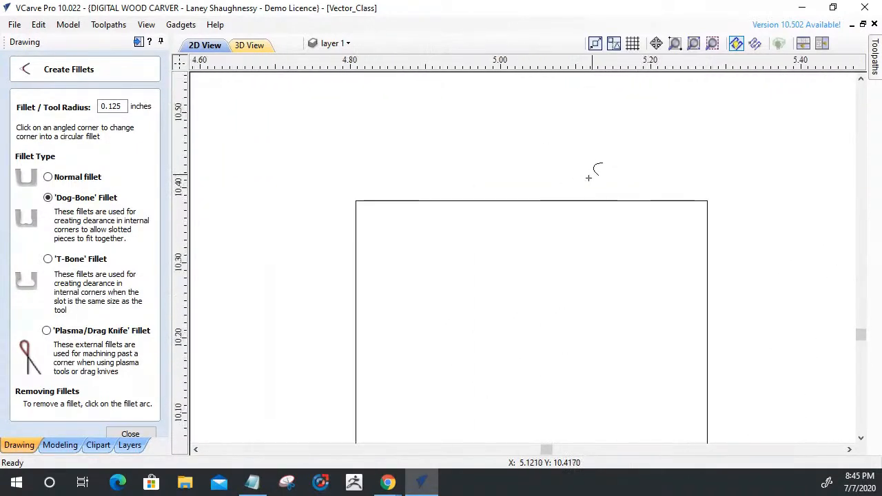
pyautogui.scroll(1, 582, 184)
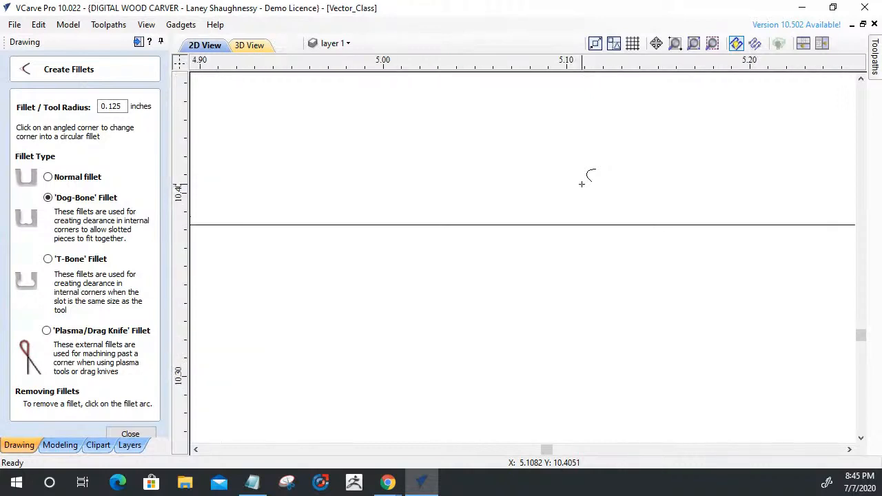
pyautogui.scroll(-2, 581, 184)
pyautogui.scroll(2, 546, 184)
pyautogui.scroll(-1, 537, 183)
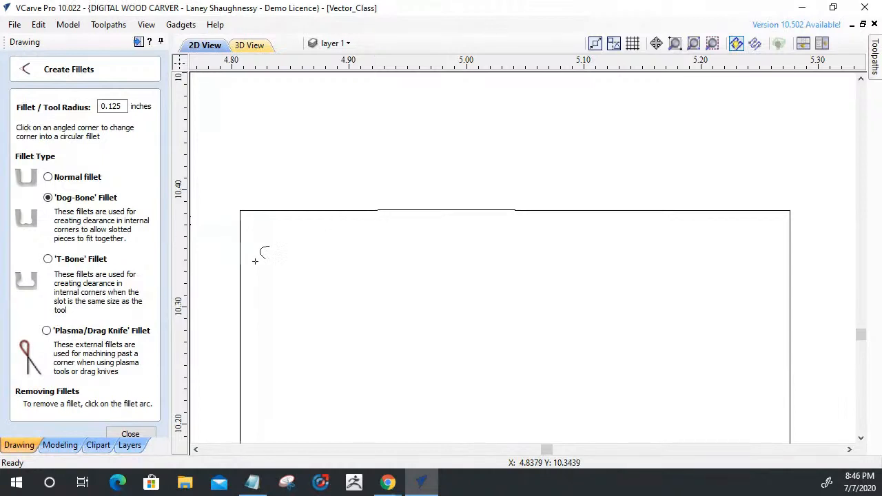
pyautogui.click(126, 435)
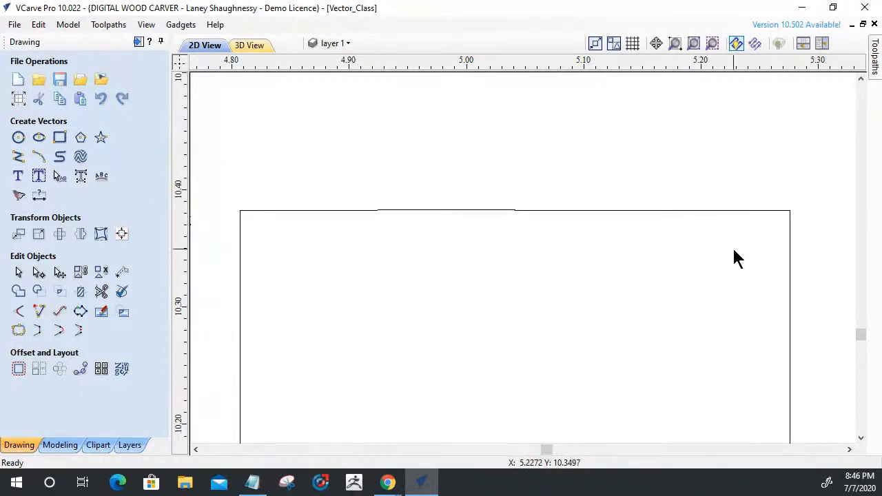
# Delete the surplus nodes on the notch's top edge, from its middle up to the right-hand corner.
pyautogui.click(263, 210)
pyautogui.click(39, 273)
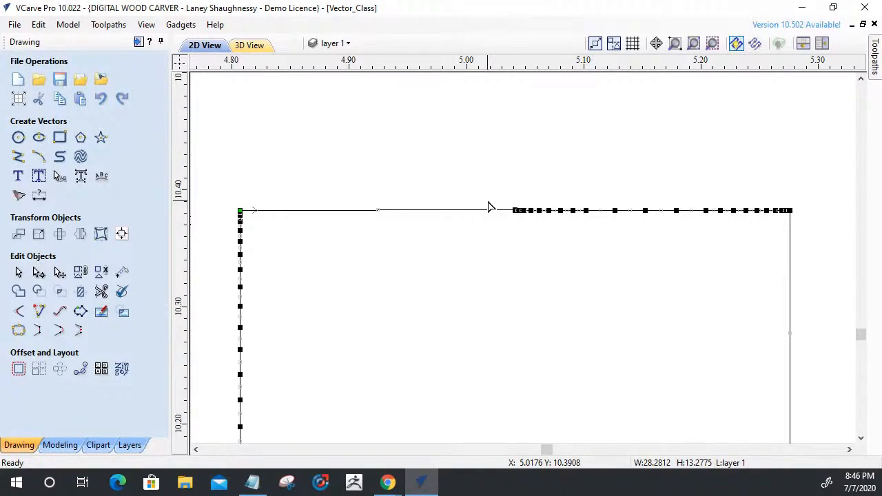
pyautogui.moveTo(499, 188); pyautogui.dragTo(791, 241)
pyautogui.press('Delete')
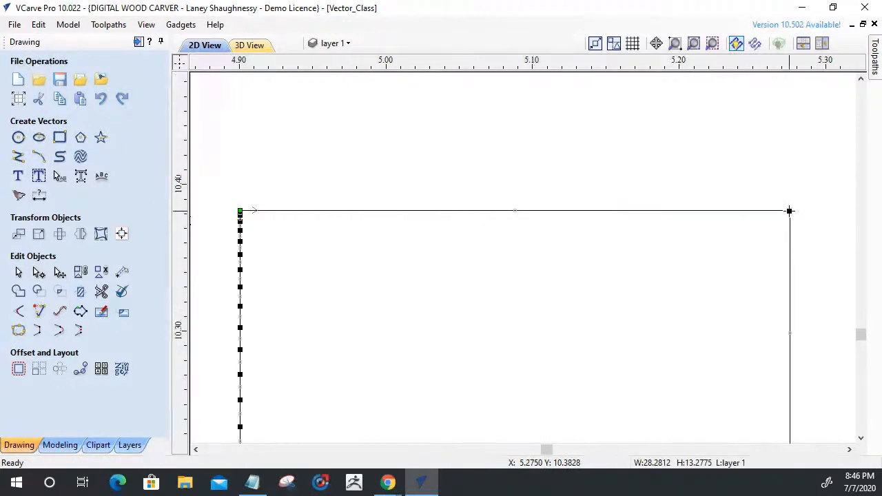
# Delete the span forming the notch's top edge and close the open outline with a straight line.
pyautogui.scroll(2, 783, 238)
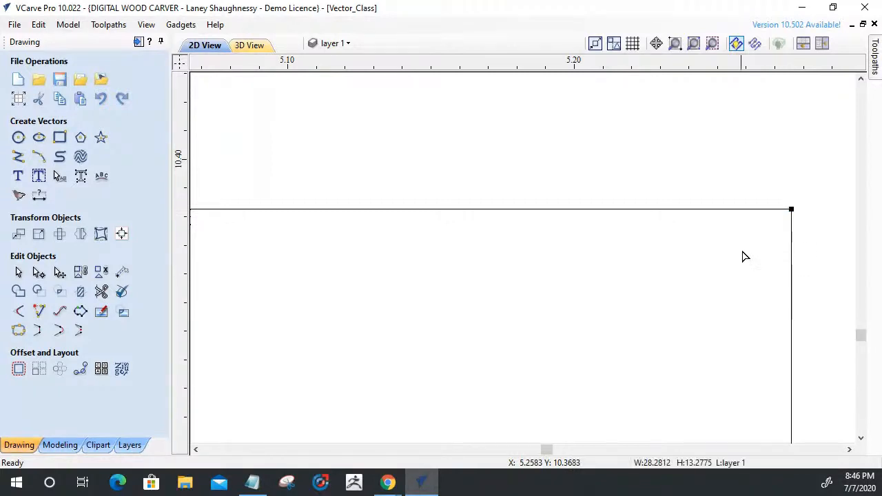
pyautogui.scroll(-1, 750, 248)
pyautogui.scroll(-4, 748, 242)
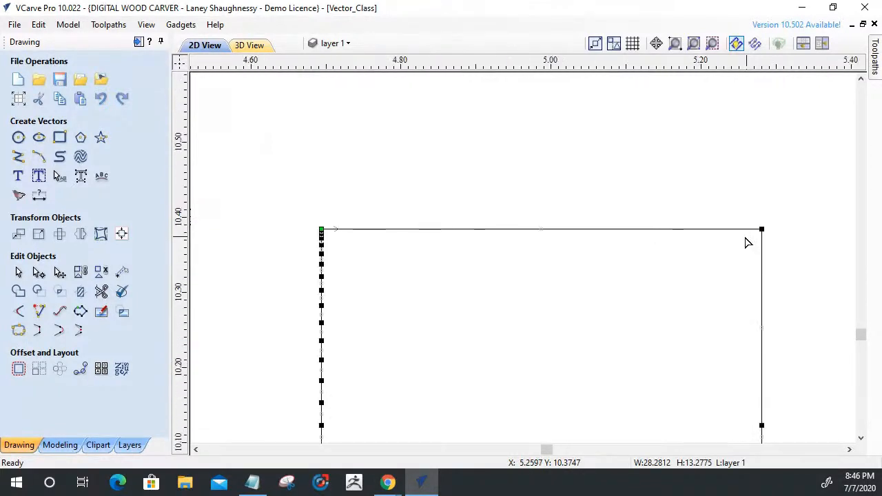
pyautogui.scroll(2, 434, 242)
pyautogui.scroll(-1, 462, 231)
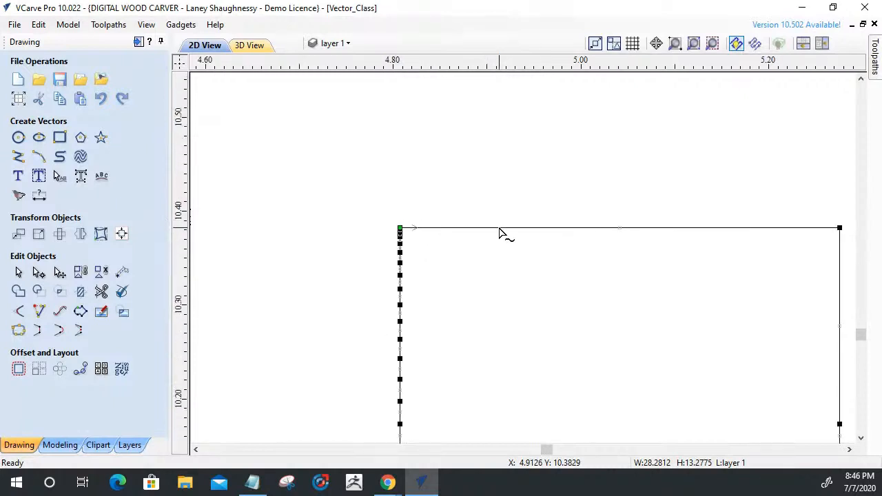
pyautogui.rightClick(499, 230)
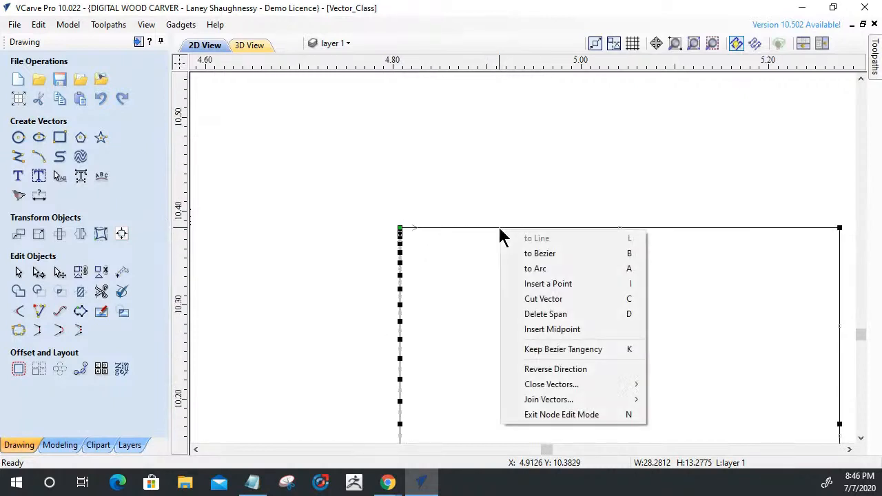
pyautogui.click(516, 313)
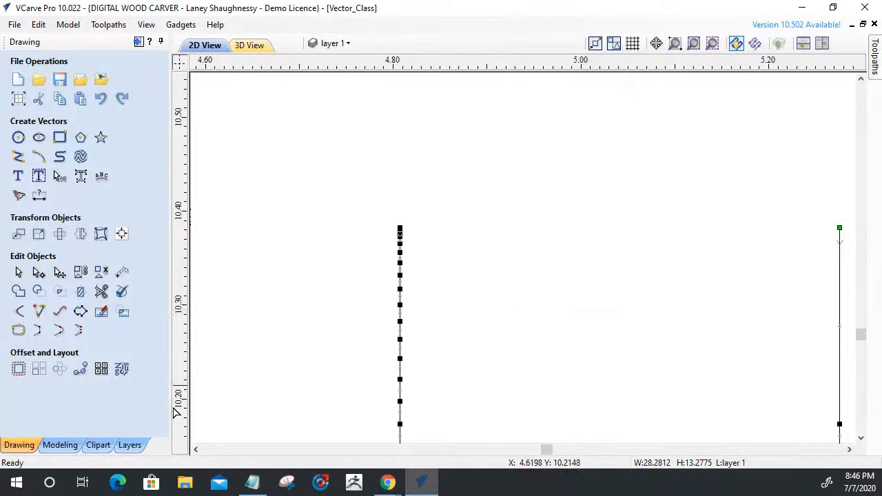
pyautogui.click(38, 336)
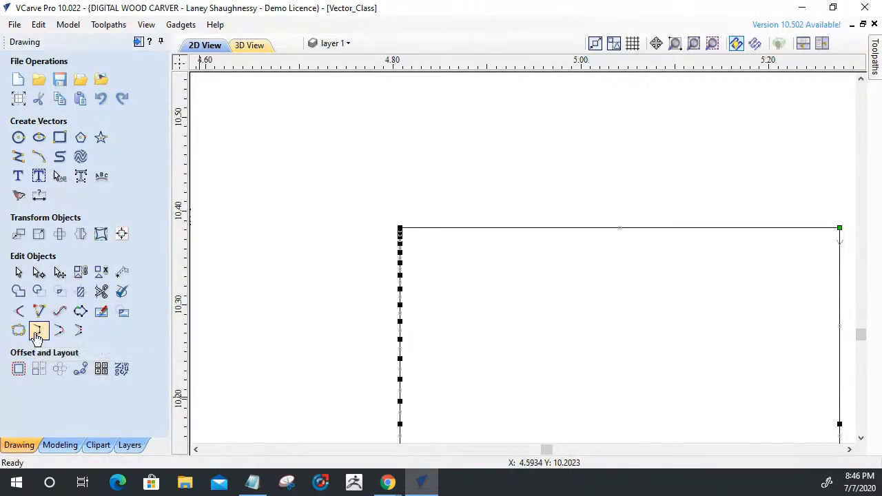
pyautogui.scroll(5, 403, 224)
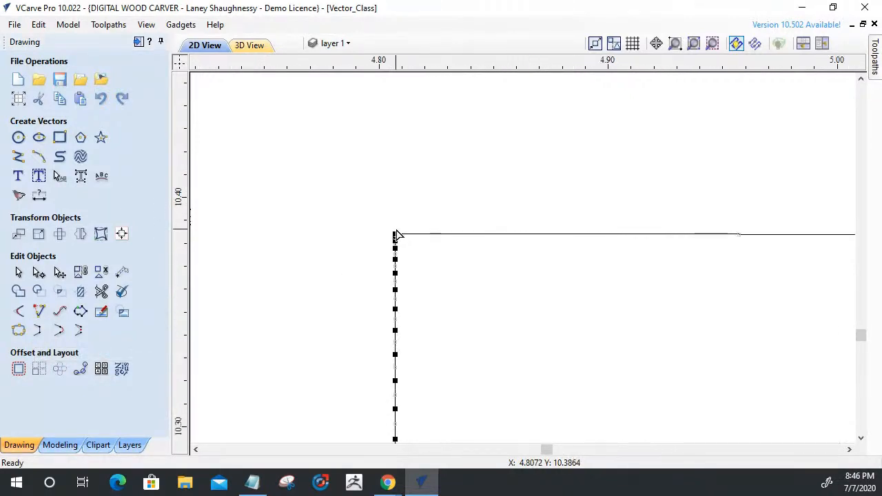
pyautogui.scroll(3, 399, 224)
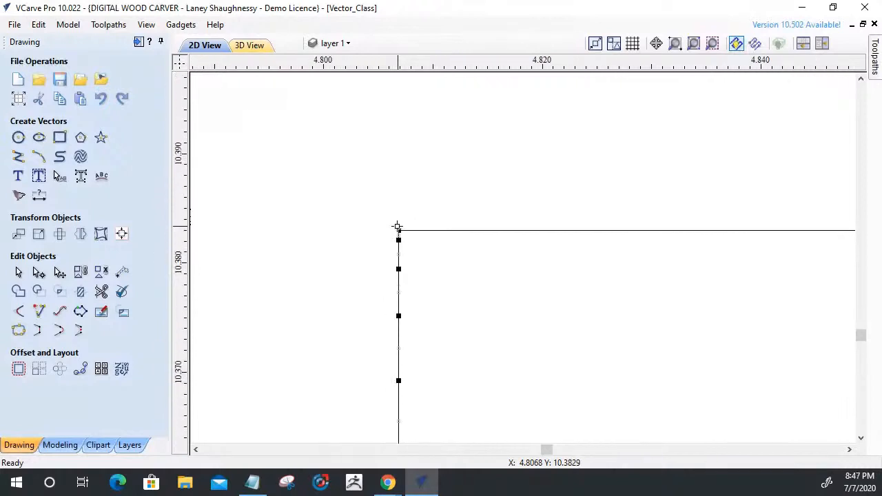
pyautogui.scroll(-1, 241, 222)
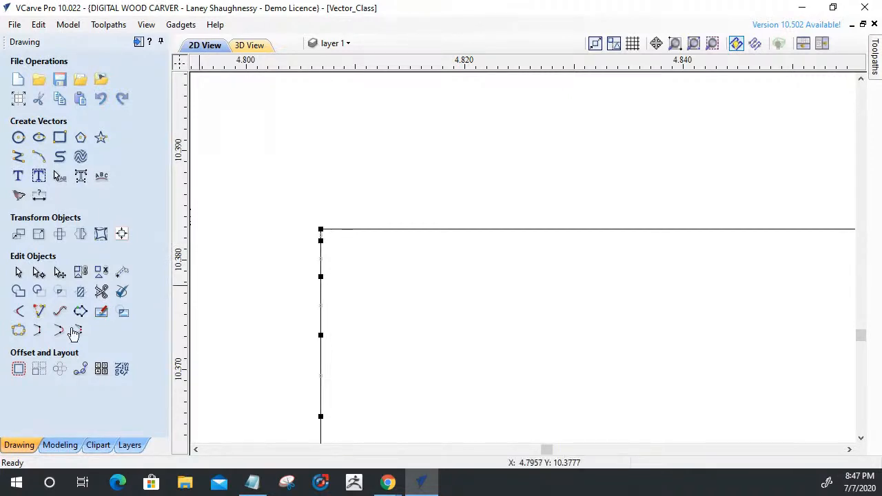
pyautogui.click(18, 311)
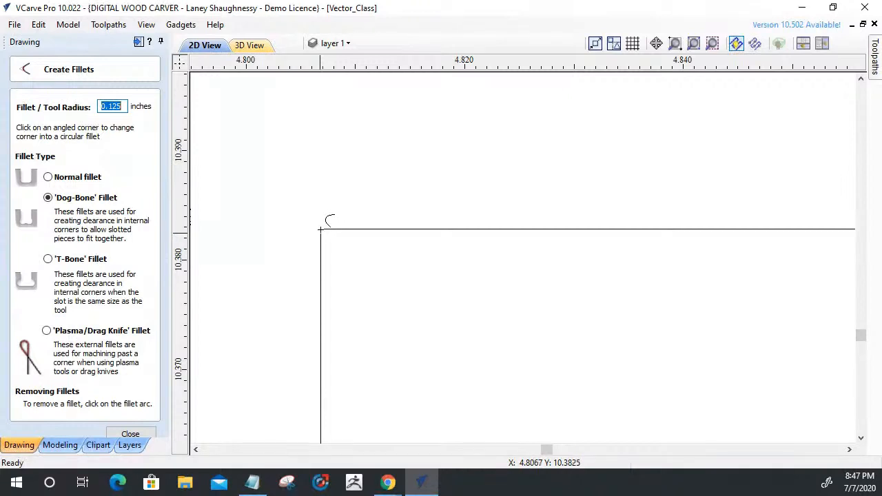
pyautogui.scroll(-5, 296, 231)
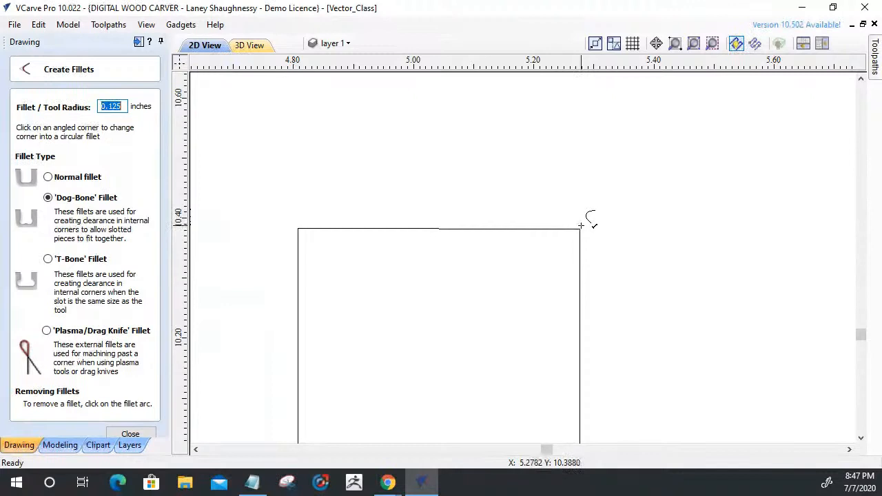
pyautogui.click(117, 428)
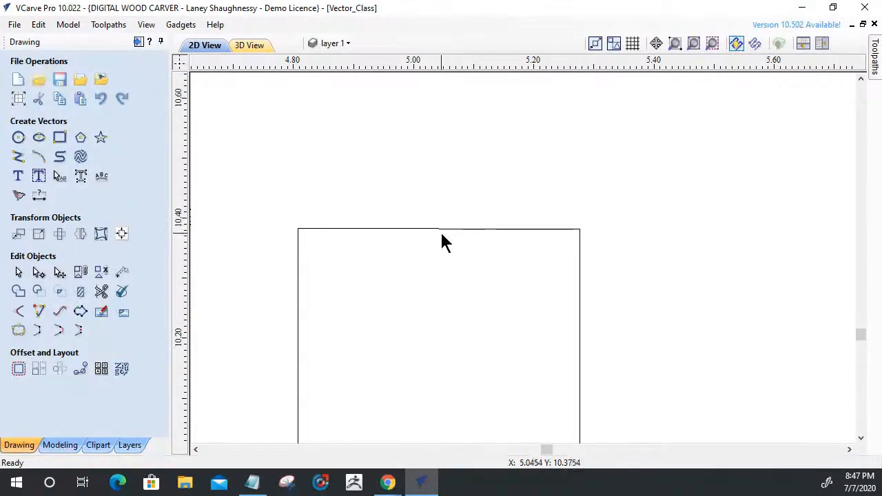
# Delete the surplus nodes along the upper end of the notch's left edge, just below its corner.
pyautogui.click(453, 230)
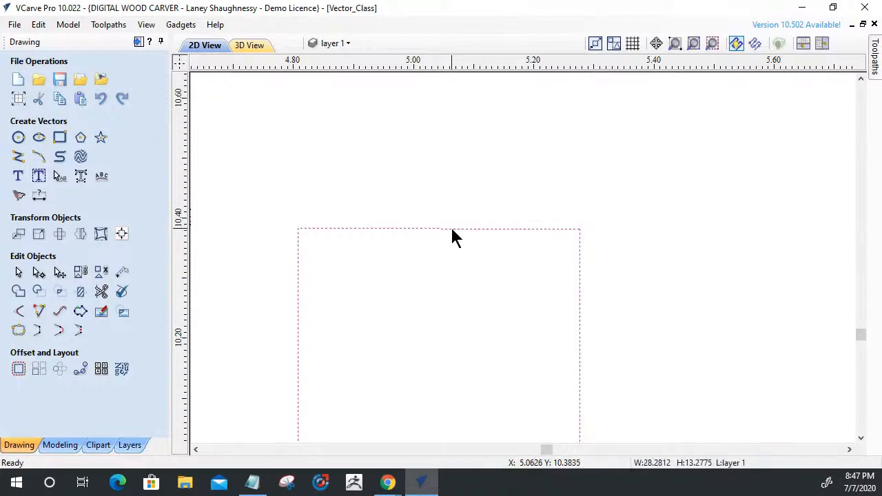
pyautogui.press('n')
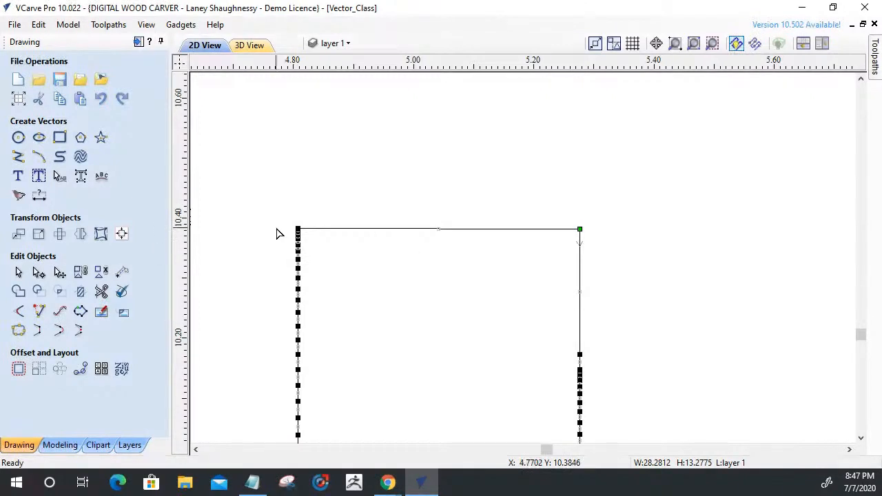
pyautogui.scroll(5, 282, 238)
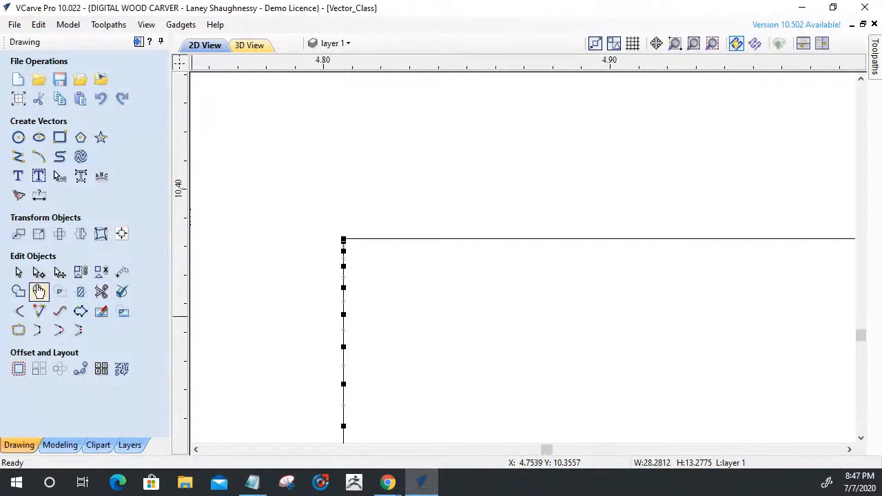
pyautogui.moveTo(316, 237); pyautogui.dragTo(355, 399)
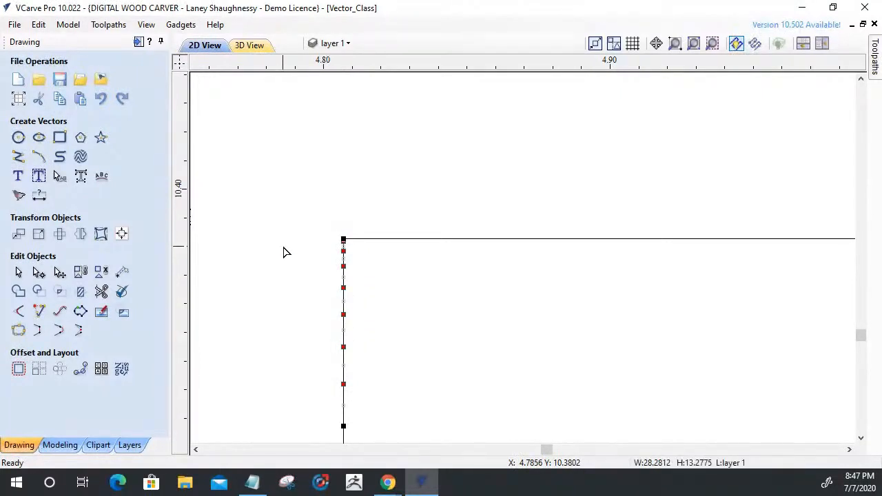
pyautogui.click(18, 311)
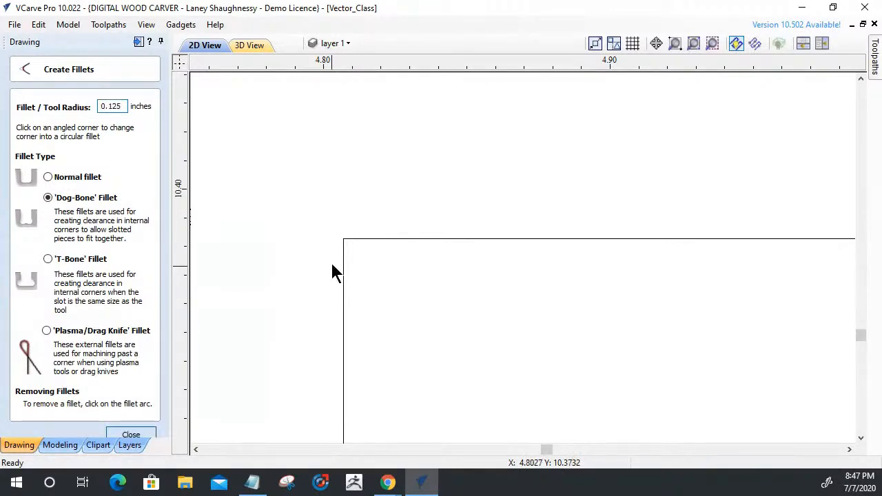
# Validate the selected table outline and fix its zero-length spans.
pyautogui.click(344, 251)
pyautogui.scroll(10, 344, 243)
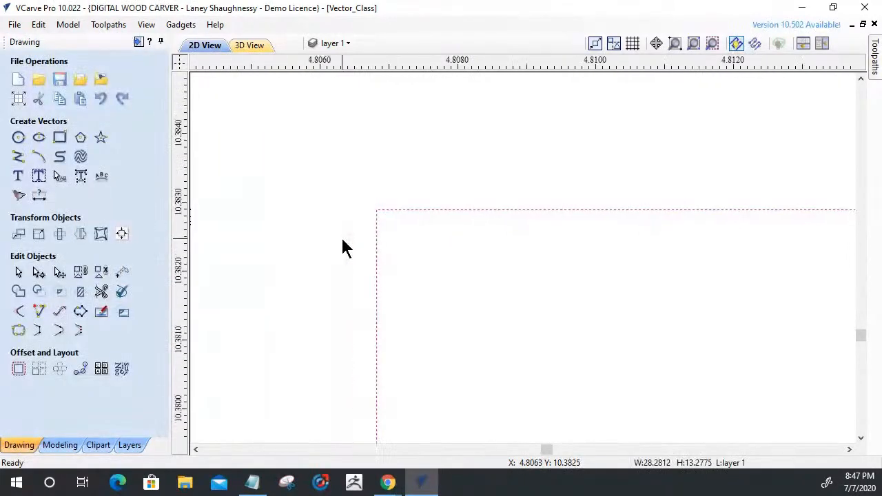
pyautogui.click(121, 292)
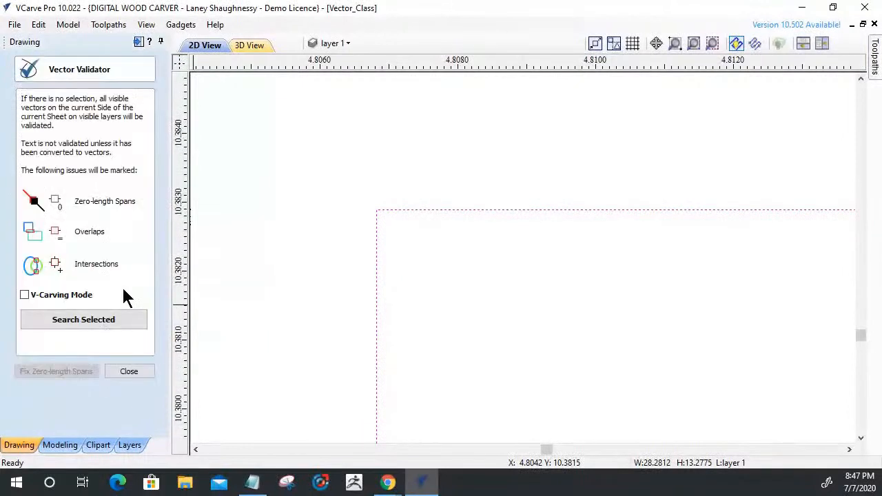
pyautogui.click(105, 320)
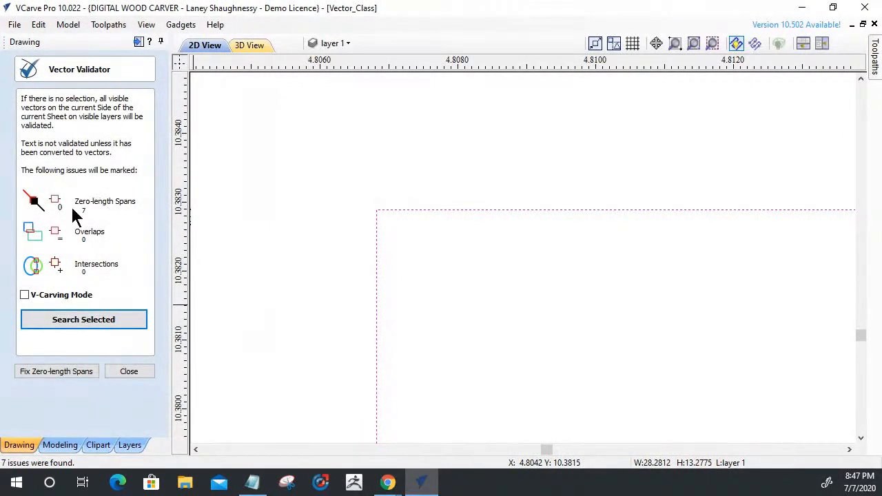
pyautogui.click(72, 370)
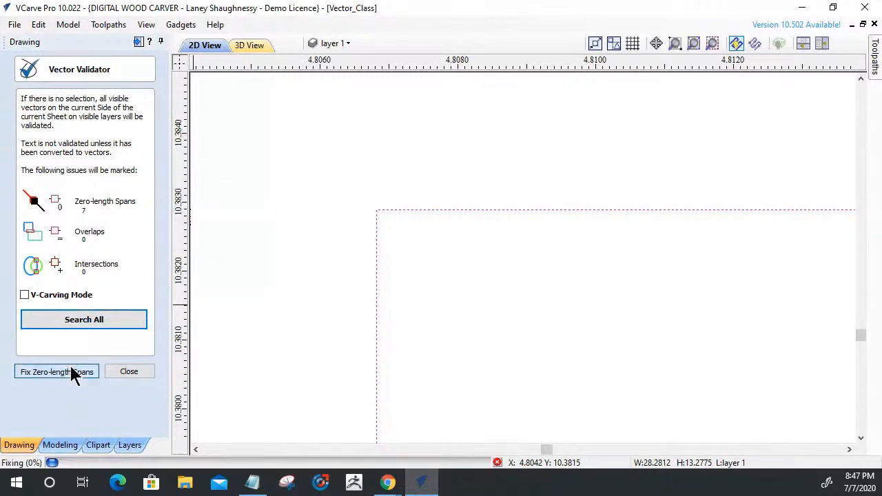
pyautogui.click(129, 372)
# Try a 0.125-inch dog-bone fillet on the notch's upper-right corner, and undo it.
pyautogui.click(19, 312)
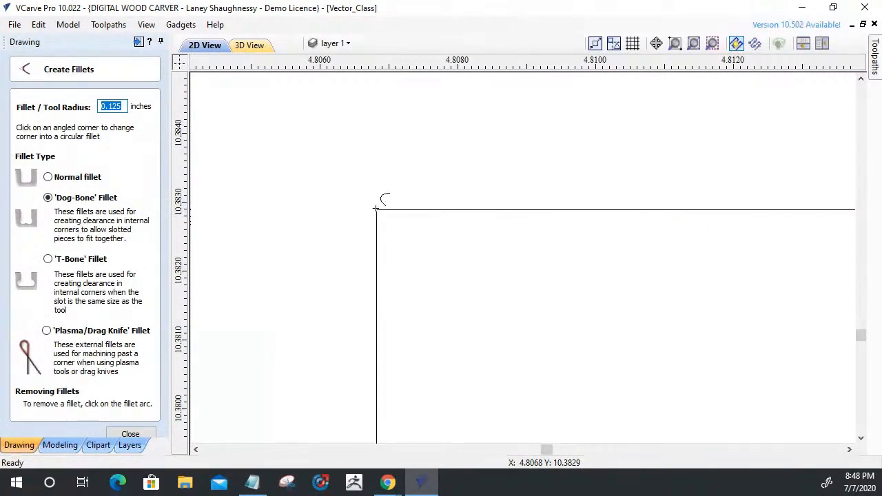
pyautogui.scroll(-15, 376, 208)
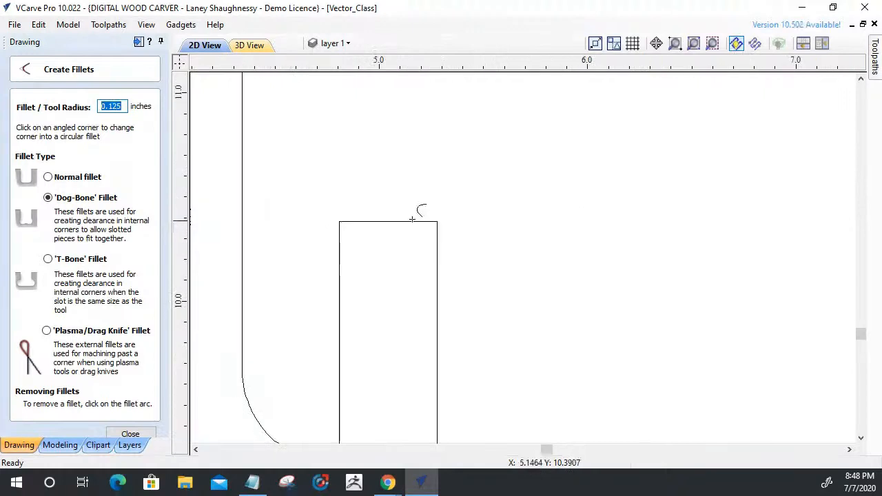
pyautogui.click(439, 222)
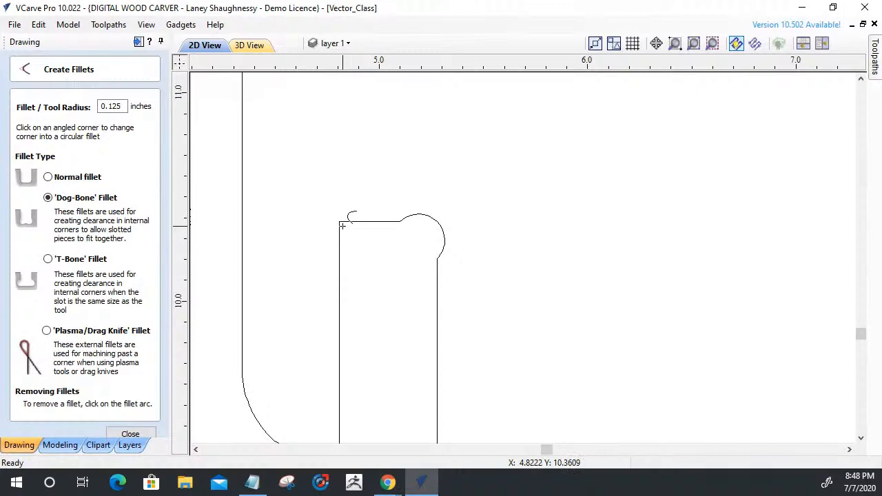
pyautogui.hotkey('ctrl', 'z')
pyautogui.scroll(-5, 448, 276)
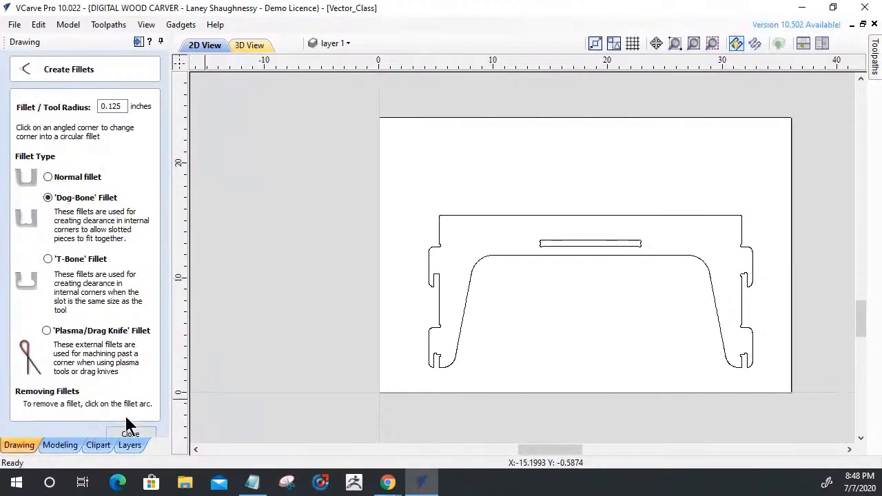
pyautogui.press('Escape')
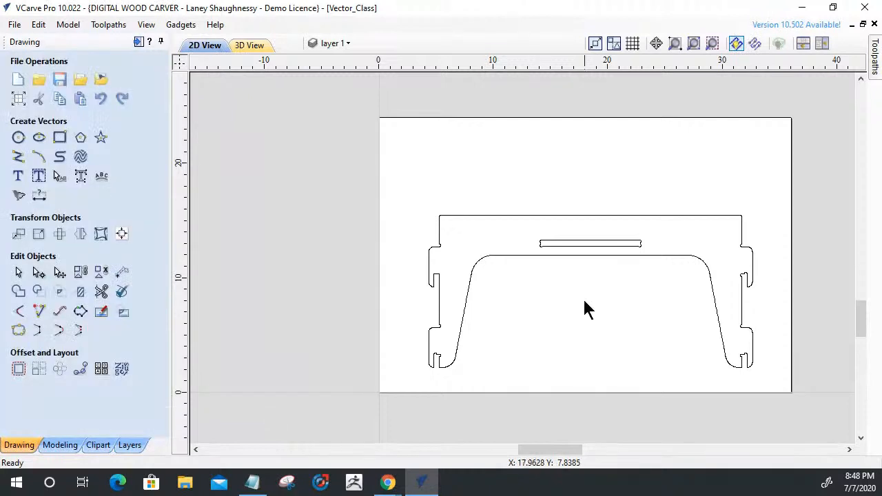
# Move the table part together with its slot off the material sheet, into the open area below the slotted panels.
pyautogui.scroll(4, 548, 249)
pyautogui.scroll(-3, 548, 256)
pyautogui.scroll(1, 545, 230)
pyautogui.scroll(-1, 496, 245)
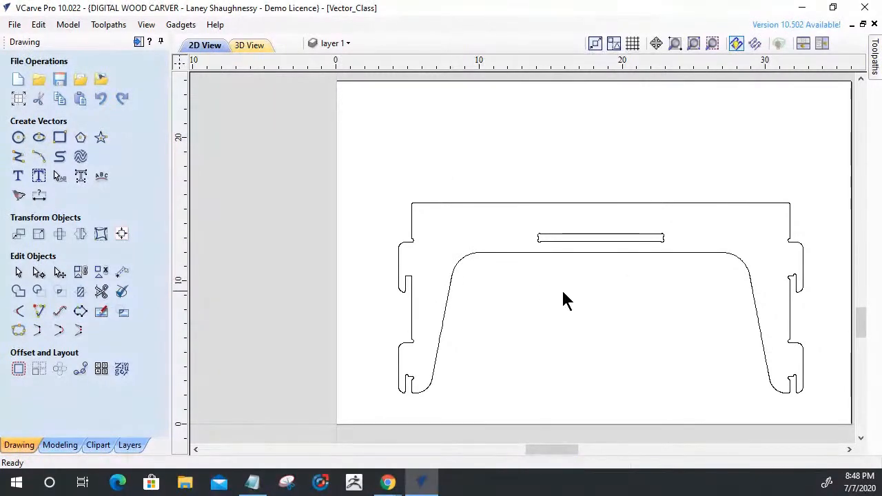
pyautogui.moveTo(642, 300); pyautogui.dragTo(516, 181)
pyautogui.scroll(-7, 541, 271)
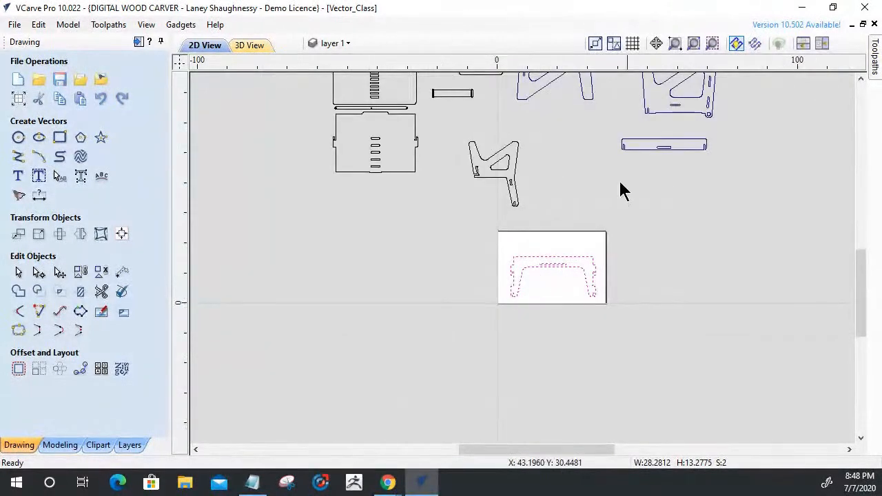
pyautogui.moveTo(556, 253); pyautogui.dragTo(404, 208)
pyautogui.scroll(5, 406, 209)
pyautogui.scroll(-3, 406, 206)
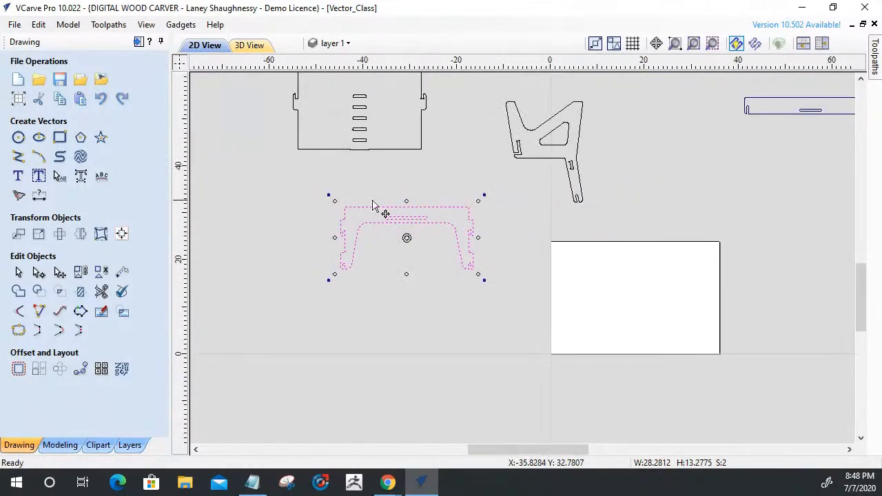
pyautogui.scroll(4, 340, 224)
pyautogui.scroll(-5, 341, 228)
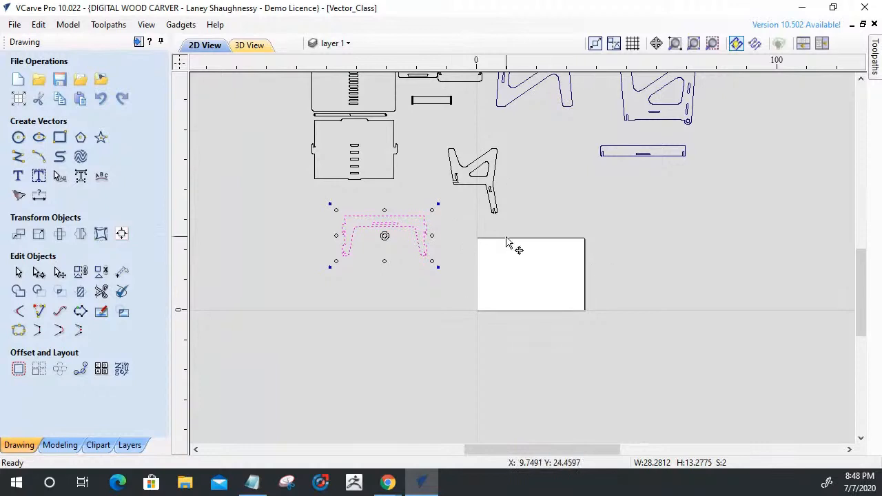
# Select all the furniture parts and check their combined width and height with Set Size.
pyautogui.scroll(-3, 577, 331)
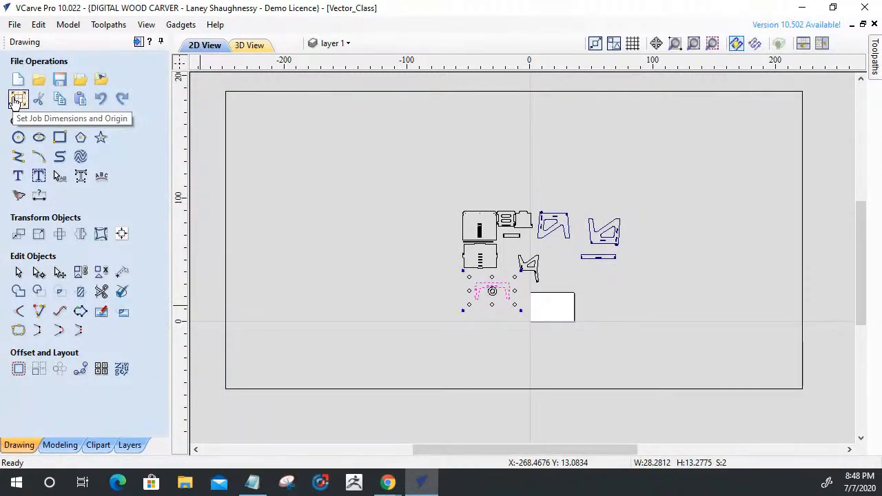
pyautogui.moveTo(432, 196); pyautogui.dragTo(680, 331)
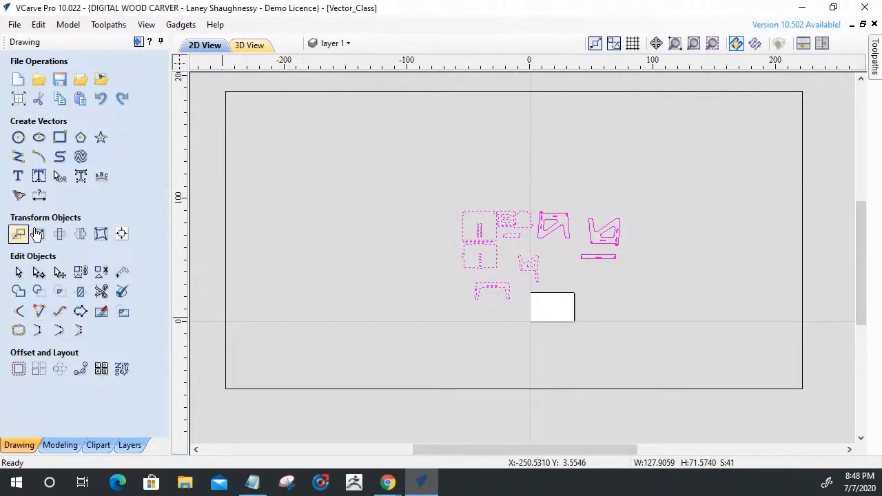
pyautogui.click(38, 234)
pyautogui.click(38, 235)
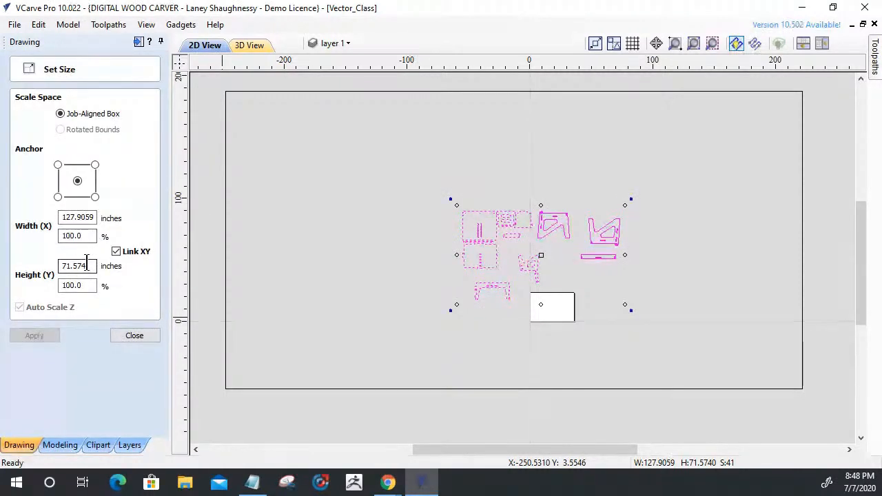
pyautogui.click(135, 336)
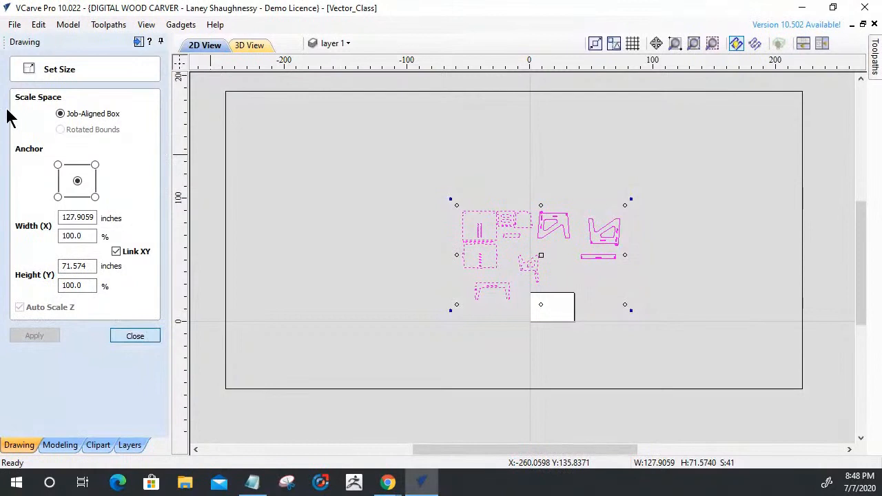
# Set the job size to 130 inches wide and 75 inches high, and apply it.
pyautogui.click(18, 100)
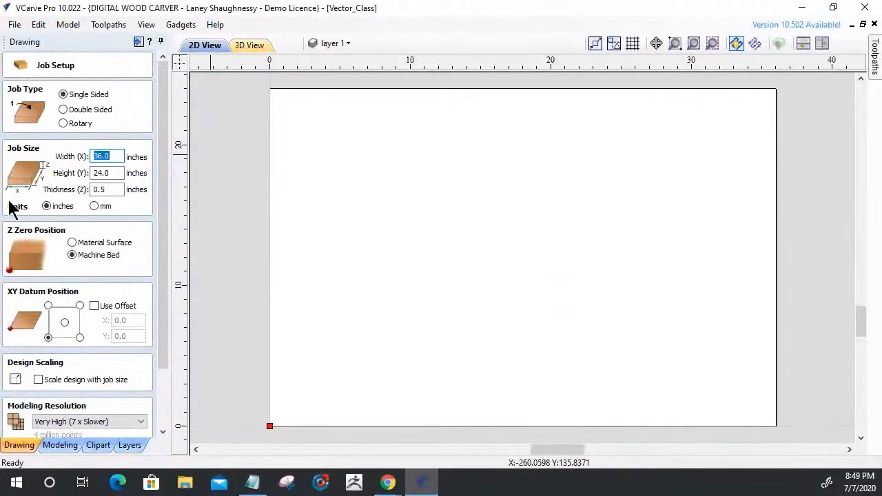
pyautogui.write('0')
pyautogui.click(122, 173)
pyautogui.click(120, 173)
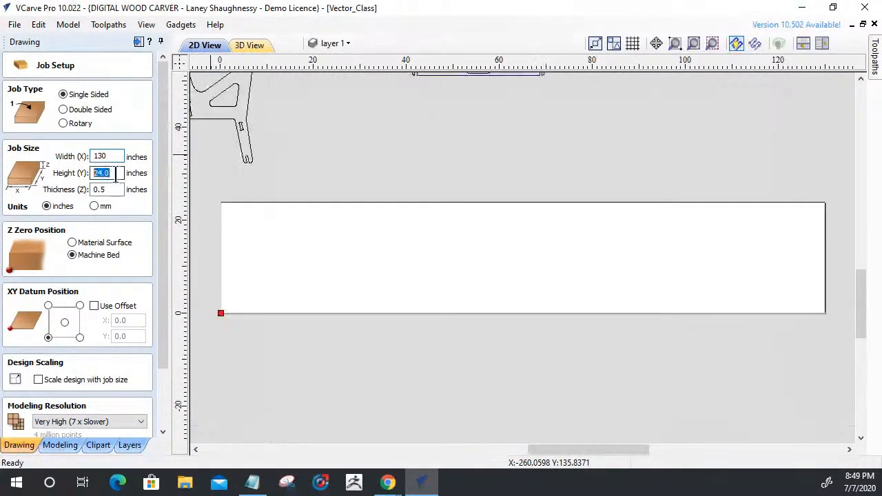
pyautogui.write('75')
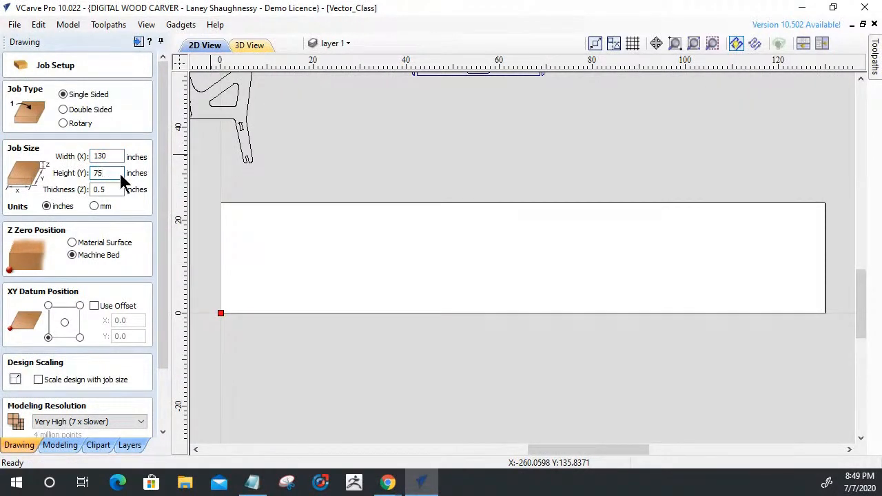
pyautogui.moveTo(166, 301); pyautogui.dragTo(158, 378)
pyautogui.click(26, 428)
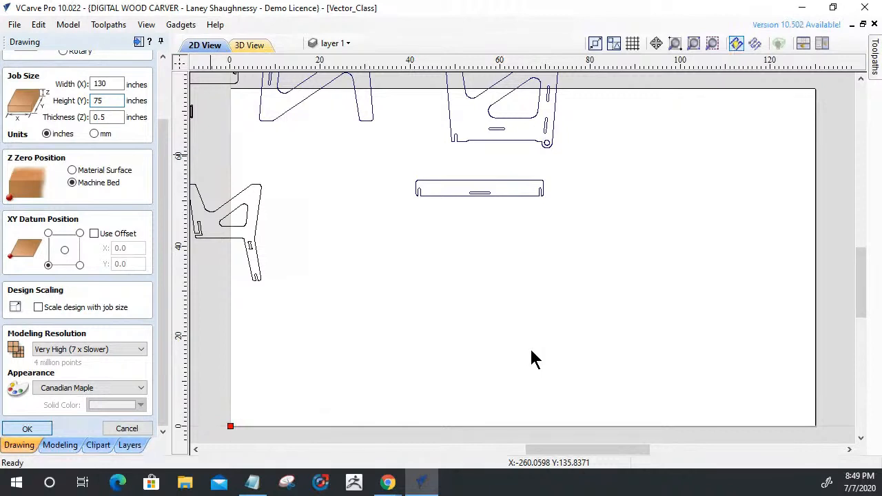
# Move all the furniture parts together onto the enlarged material sheet.
pyautogui.hotkey('ctrl', 'a')
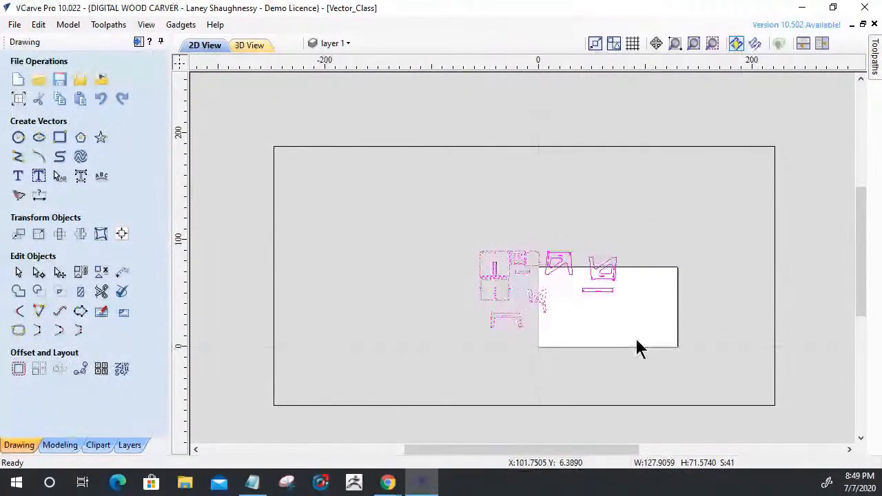
pyautogui.moveTo(510, 275); pyautogui.dragTo(571, 290)
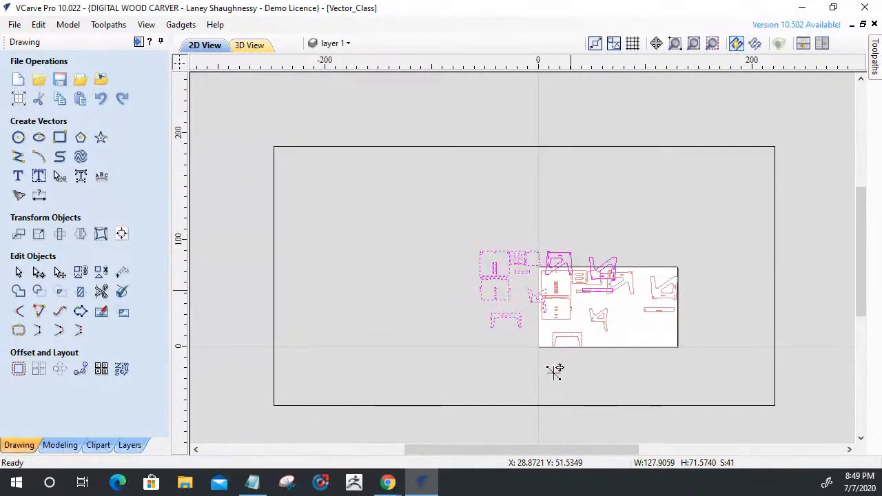
pyautogui.click(586, 377)
pyautogui.scroll(5, 599, 350)
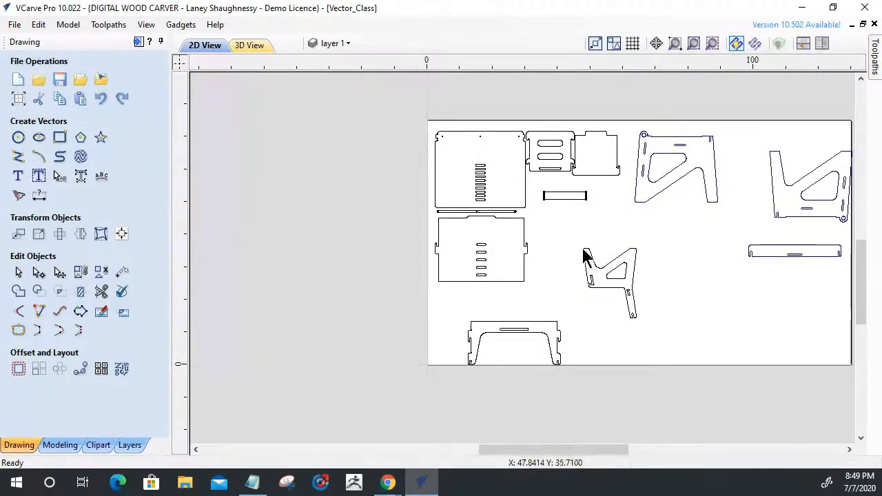
# Examine the dog-bone notches on the angled side part with the triangular cutout, including the one at its leg end.
pyautogui.scroll(5, 598, 283)
pyautogui.scroll(3, 579, 296)
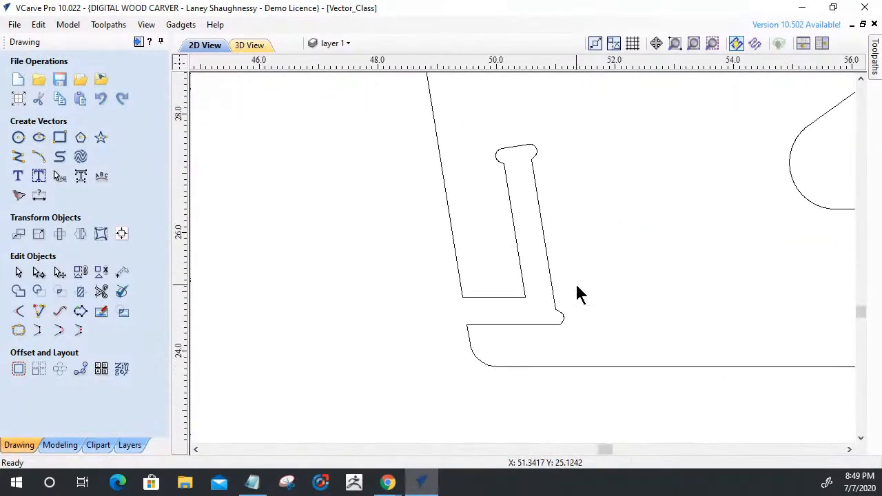
pyautogui.click(543, 232)
pyautogui.scroll(-5, 569, 317)
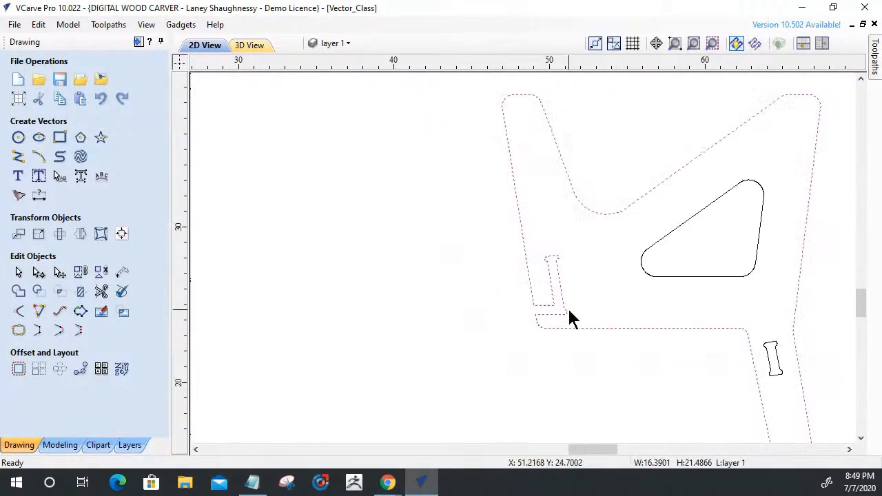
pyautogui.scroll(4, 690, 315)
pyautogui.scroll(-4, 694, 404)
pyautogui.scroll(7, 703, 406)
pyautogui.scroll(-8, 736, 355)
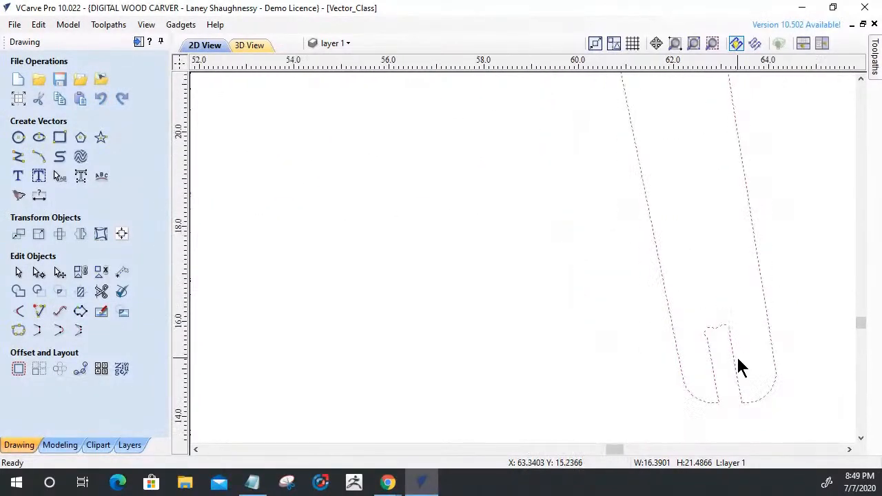
pyautogui.click(719, 270)
# Open the angled side part's enclosed slot for node editing and delete the dog-bone nodes at its upper-left corner.
pyautogui.scroll(8, 718, 264)
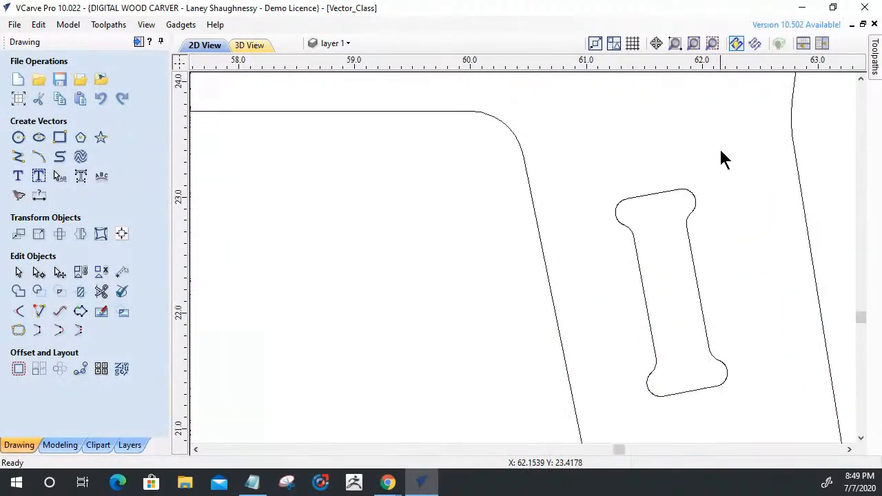
pyautogui.click(691, 254)
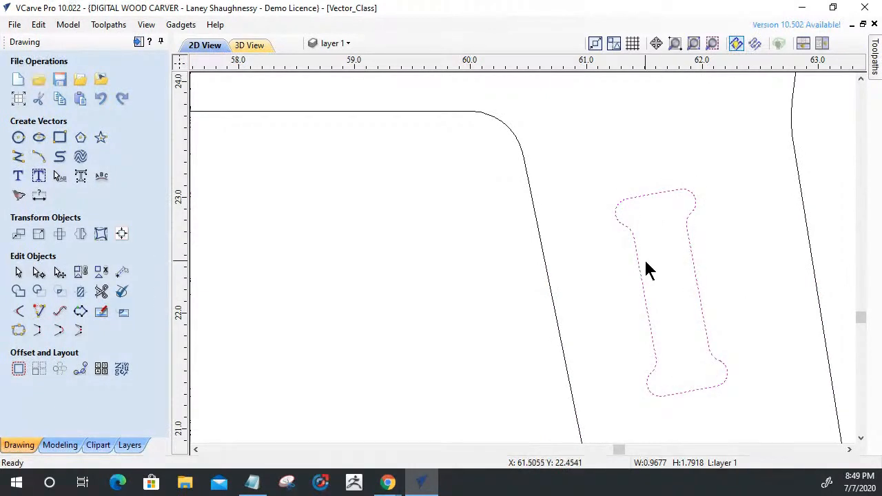
pyautogui.press('n')
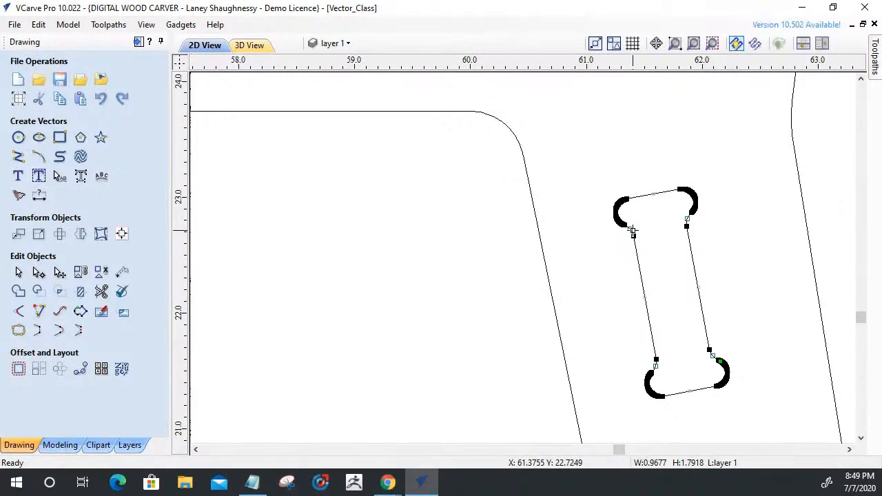
pyautogui.scroll(4, 641, 223)
pyautogui.moveTo(533, 143); pyautogui.dragTo(599, 274)
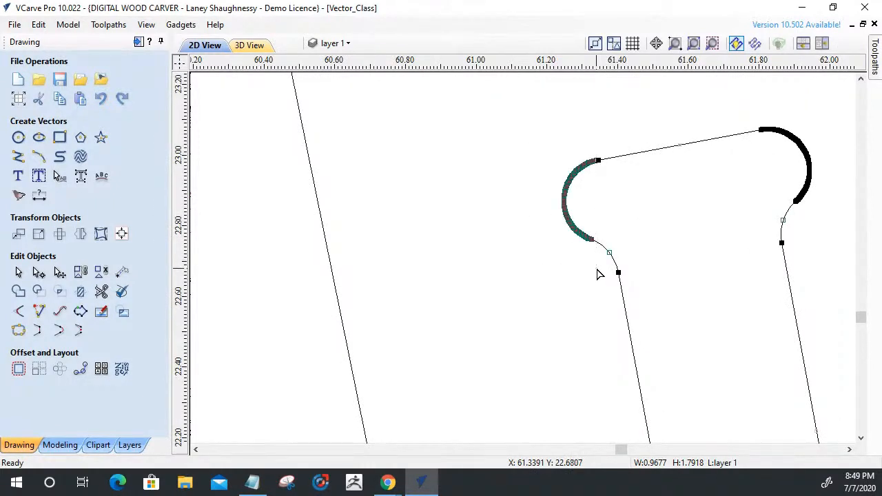
pyautogui.press('Delete')
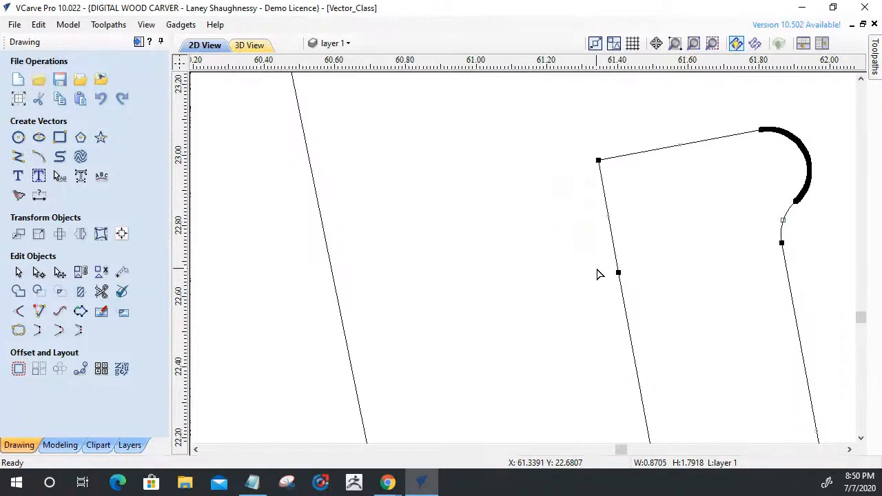
# Delete the slot's upper-right dog-bone nodes and the straight spans linking the upper end line to both sides.
pyautogui.click(771, 146)
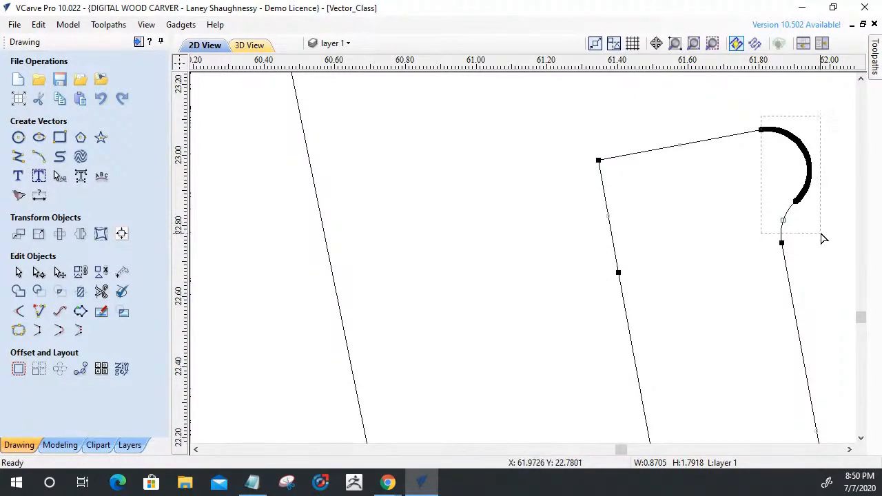
pyautogui.press('Delete')
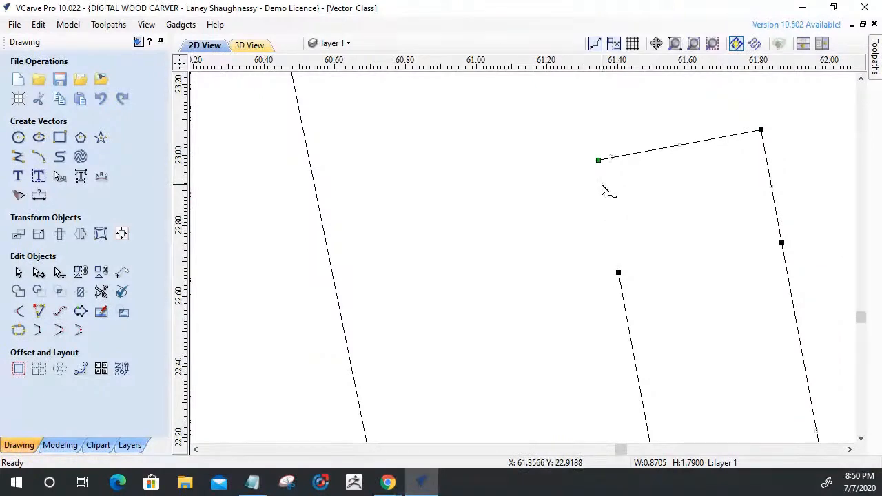
pyautogui.click(771, 172)
pyautogui.press('Delete')
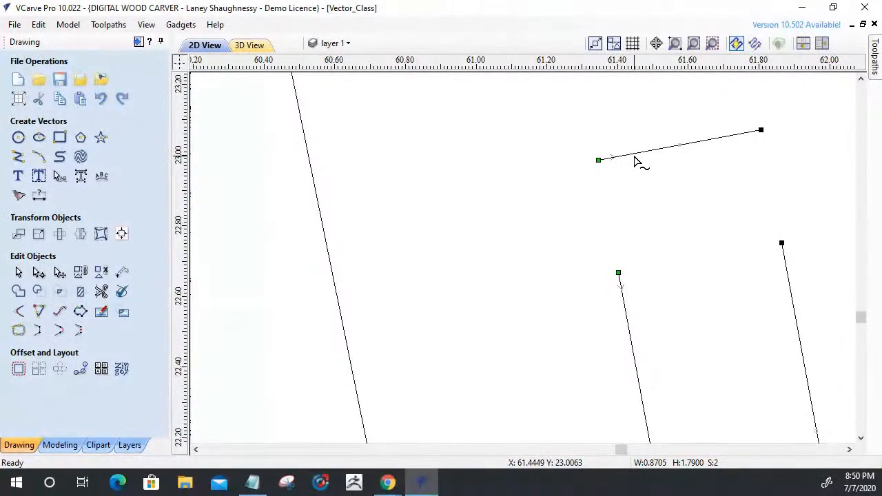
# Leave node editing and shorten the slot's detached upper end line at both ends to about 0.35 inch wide.
pyautogui.click(18, 272)
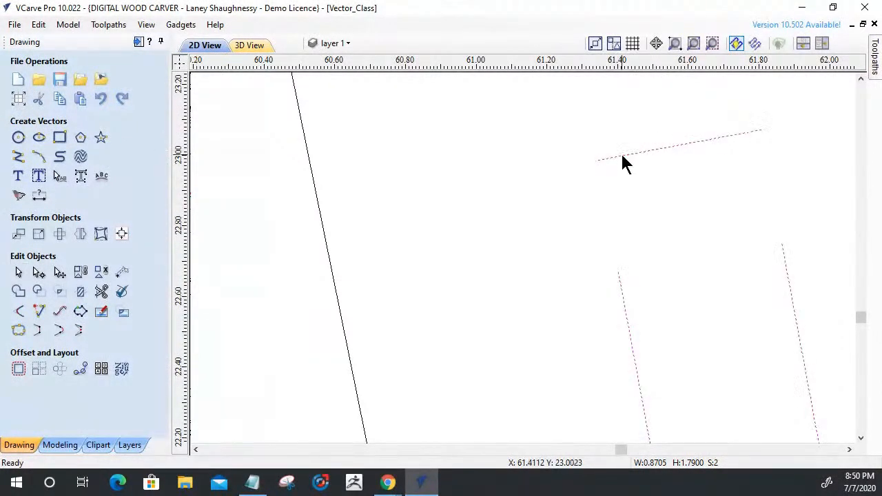
pyautogui.scroll(2, 612, 158)
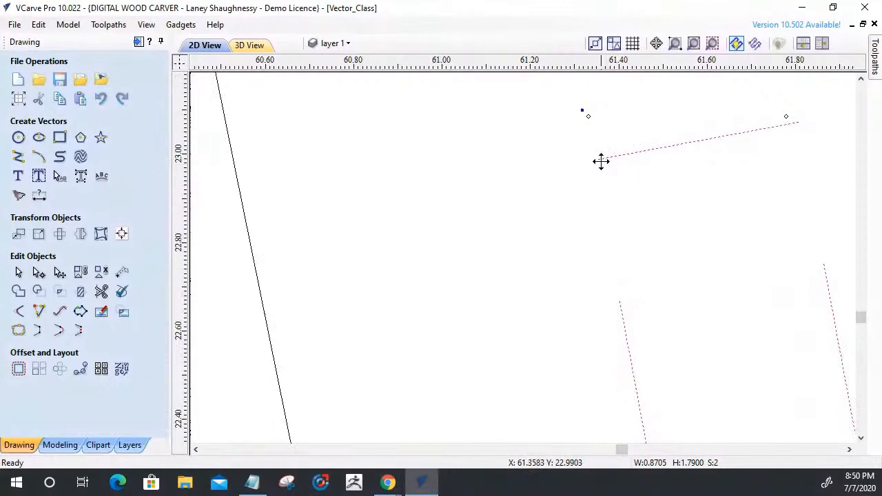
pyautogui.click(552, 227)
pyautogui.click(613, 158)
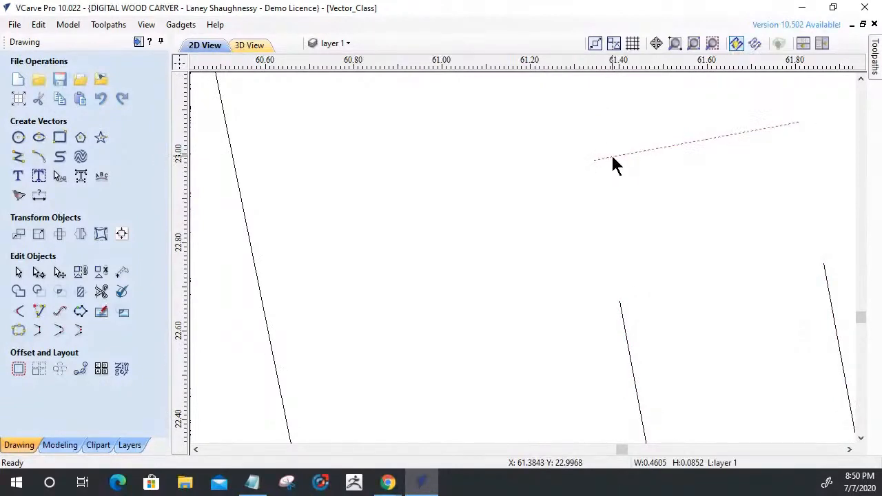
pyautogui.moveTo(594, 167); pyautogui.dragTo(640, 166)
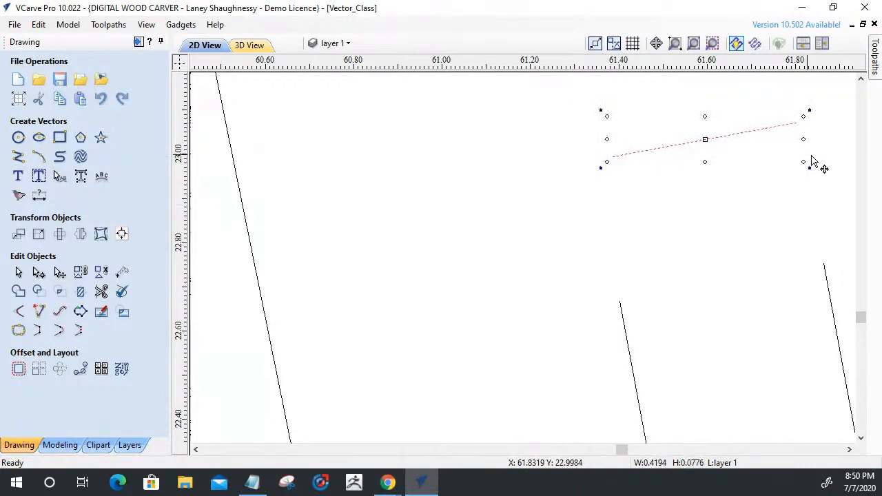
pyautogui.moveTo(805, 112); pyautogui.dragTo(768, 129)
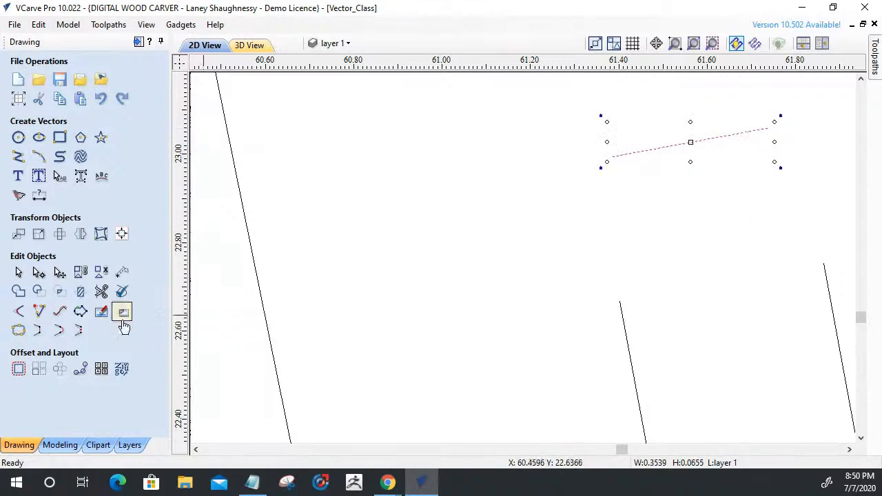
# Extend the slot's two long sides and the upper end line until they meet in sharp corners.
pyautogui.click(39, 311)
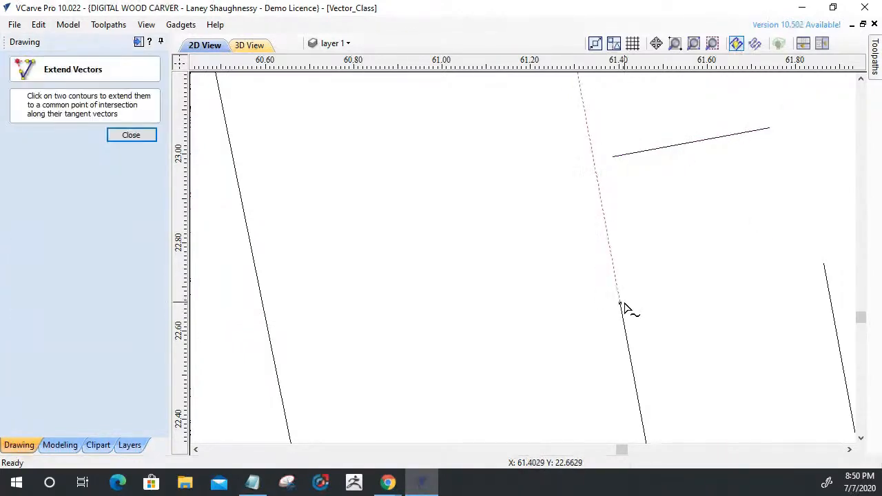
pyautogui.click(622, 310)
pyautogui.click(659, 152)
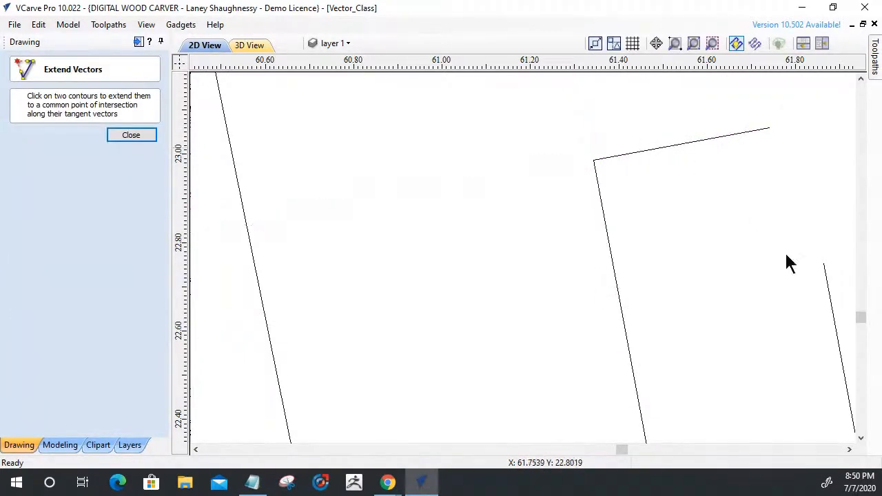
pyautogui.click(830, 285)
pyautogui.click(761, 131)
pyautogui.scroll(-8, 665, 158)
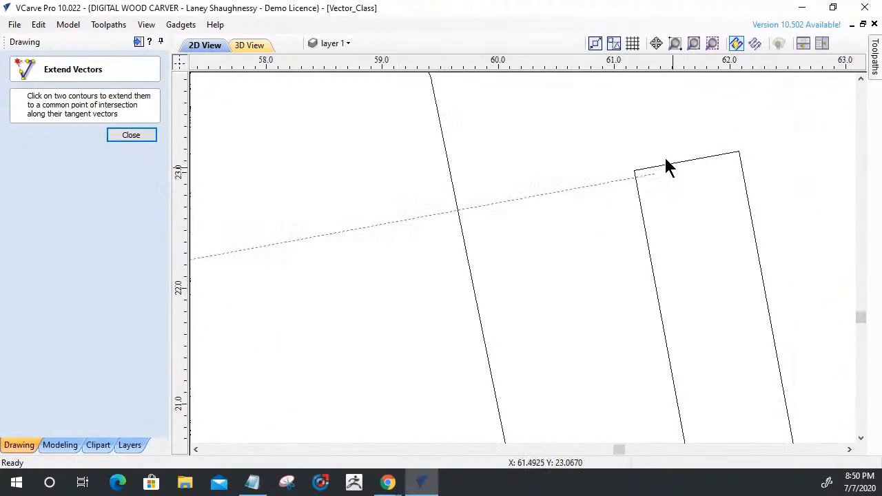
pyautogui.scroll(5, 686, 221)
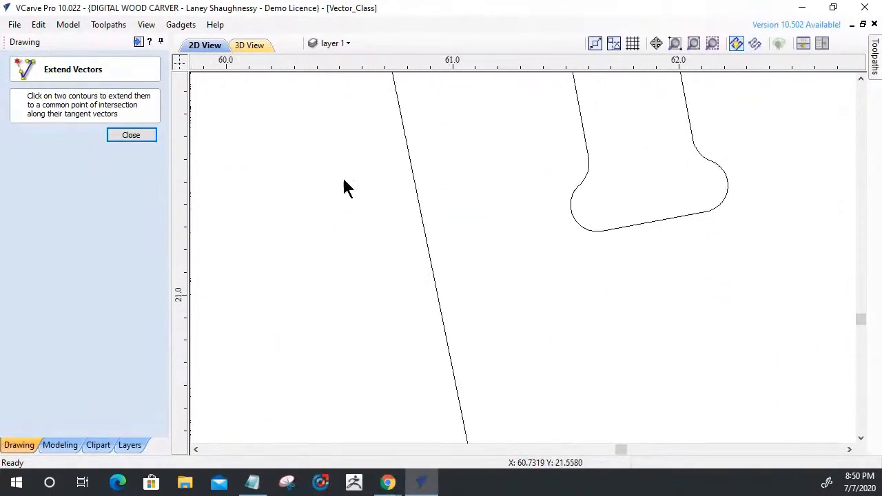
pyautogui.click(132, 137)
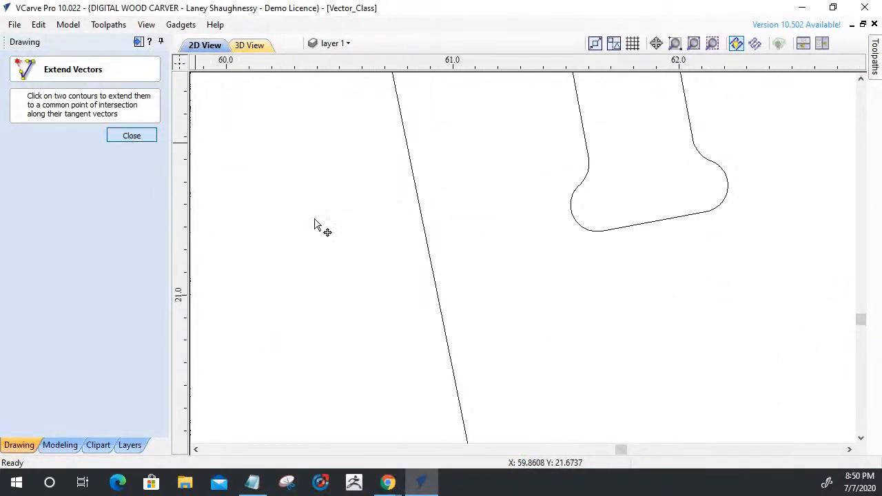
# Replace the dog-bone curve at the slot's lower-left corner with straight spans using node editing.
pyautogui.click(588, 173)
pyautogui.press('n')
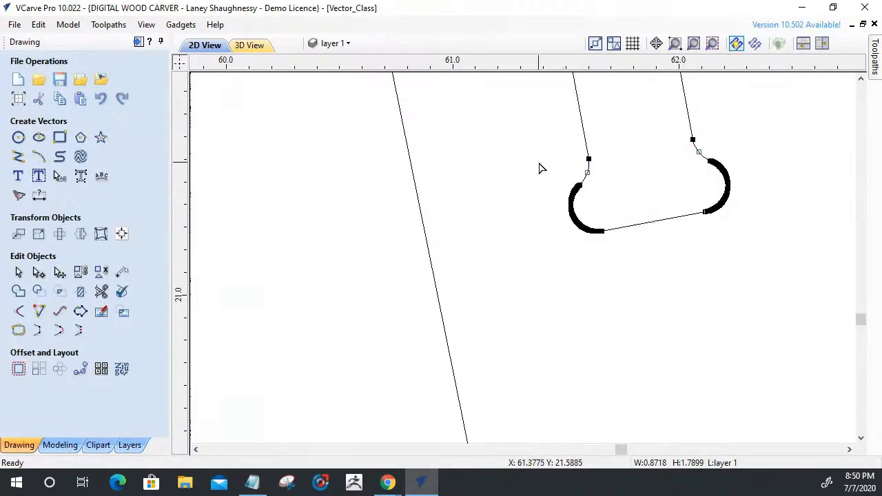
pyautogui.moveTo(600, 251); pyautogui.dragTo(601, 251)
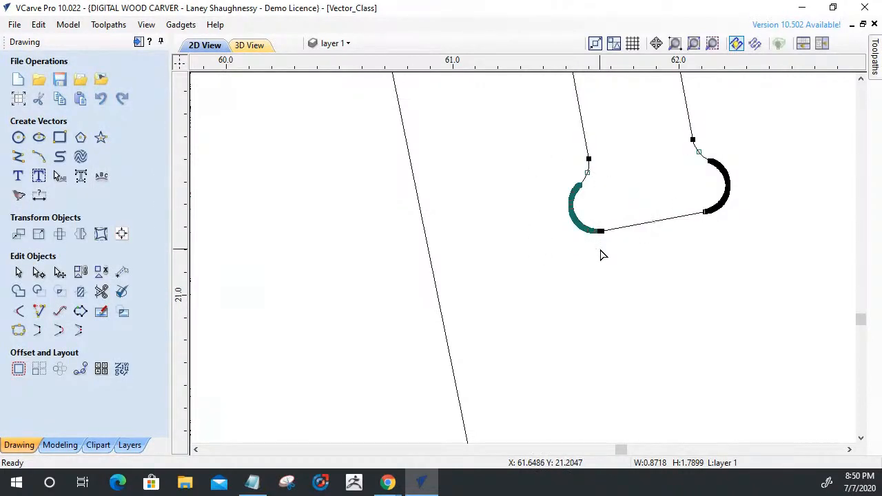
pyautogui.press('l')
pyautogui.scroll(5, 601, 249)
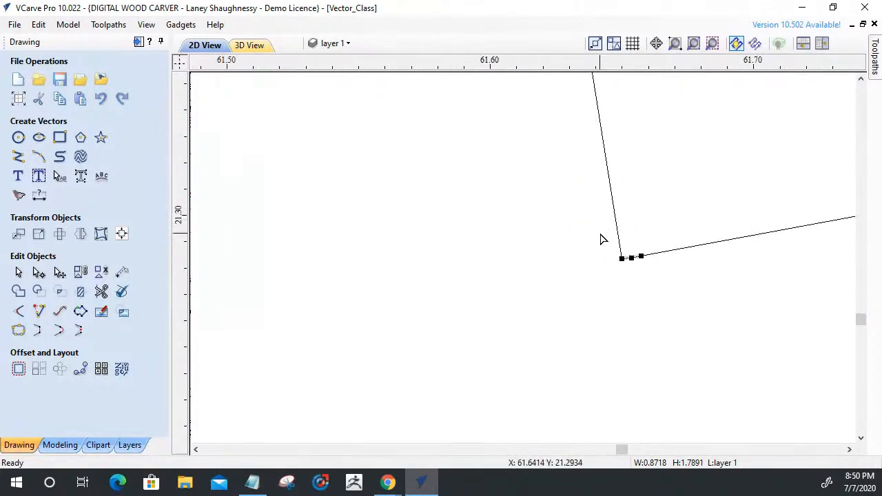
pyautogui.scroll(-5, 638, 290)
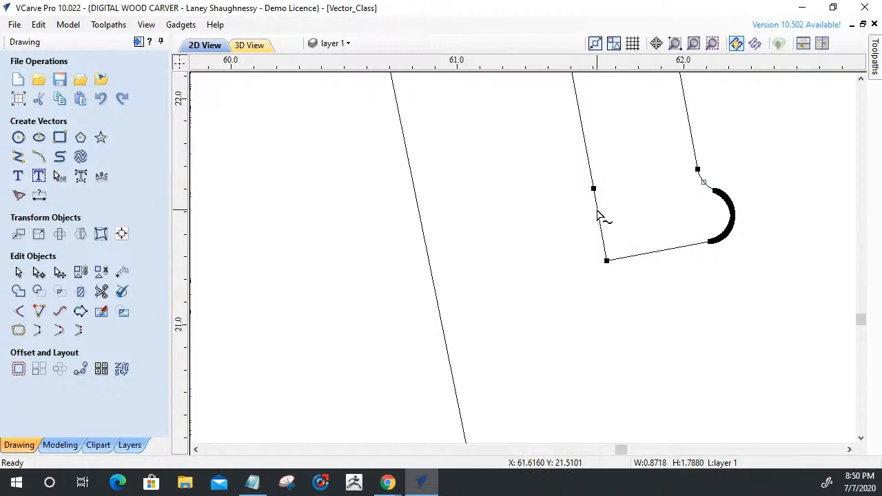
# Remove the slot's lower-right dog-bone nodes and the spans joining the lower end line to both sides.
pyautogui.moveTo(704, 175); pyautogui.dragTo(728, 255)
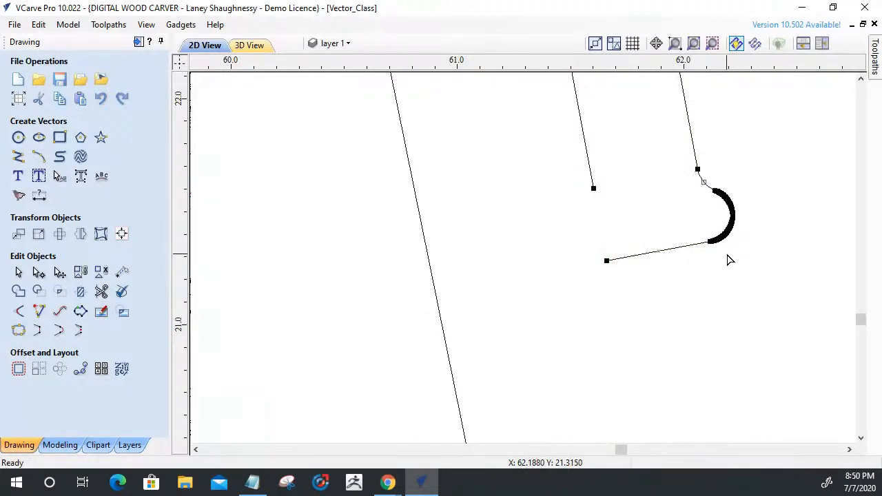
pyautogui.moveTo(701, 175); pyautogui.dragTo(729, 239)
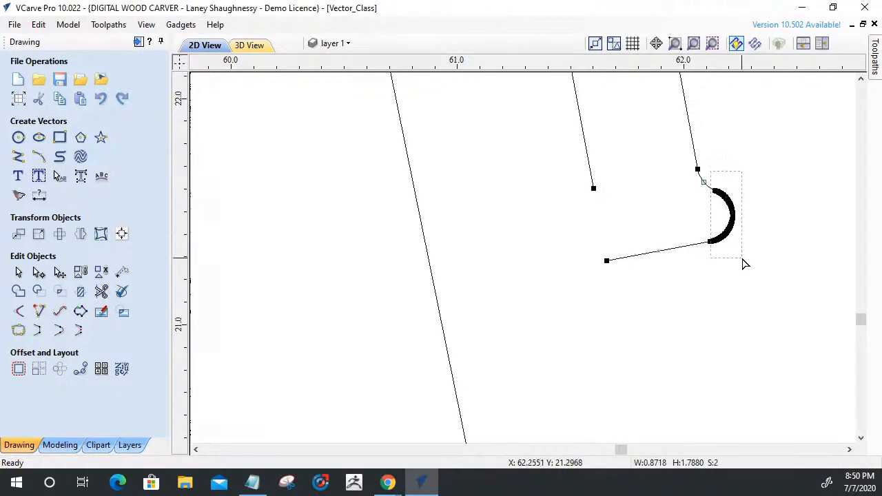
pyautogui.scroll(3, 742, 261)
pyautogui.scroll(-3, 641, 218)
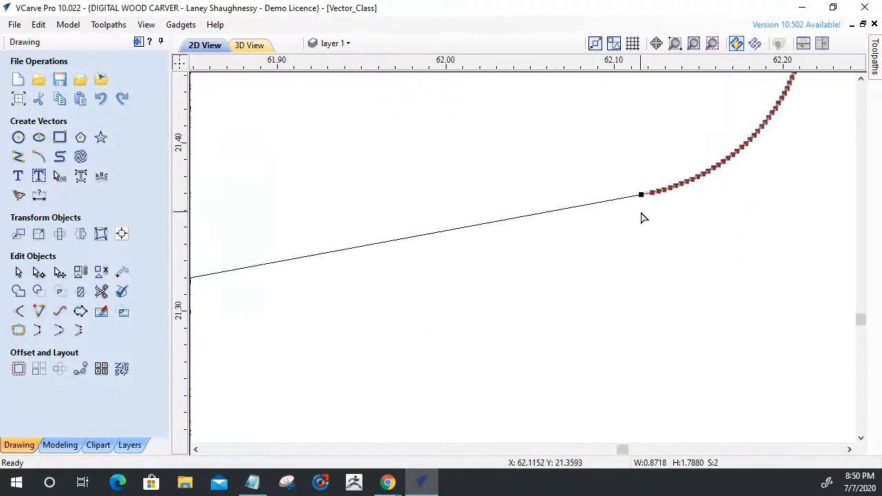
pyautogui.press('Delete')
pyautogui.scroll(-3, 658, 210)
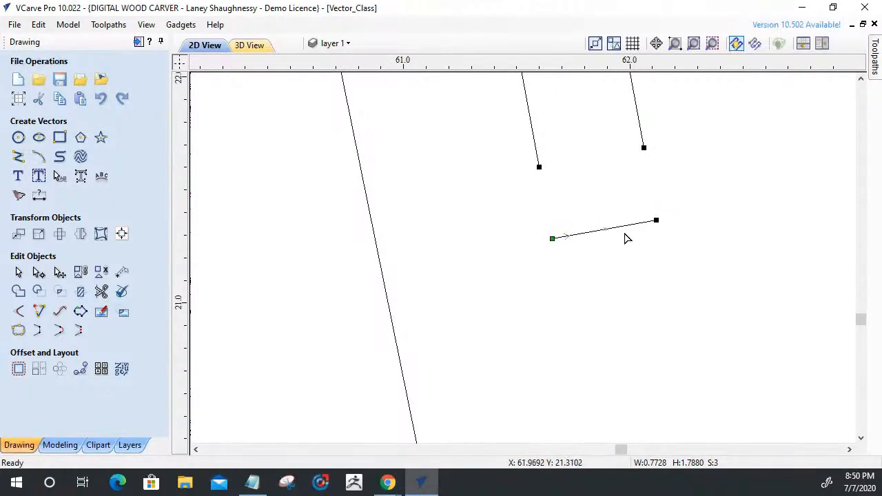
pyautogui.click(554, 285)
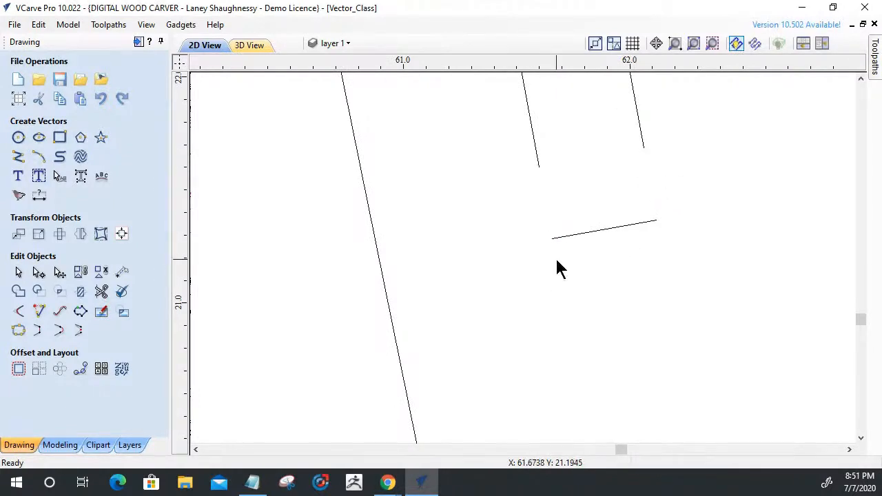
# Shorten the slot's detached lower end line at both ends to about 0.33 inch wide.
pyautogui.click(556, 238)
pyautogui.moveTo(550, 245); pyautogui.dragTo(585, 242)
pyautogui.moveTo(662, 211); pyautogui.dragTo(648, 225)
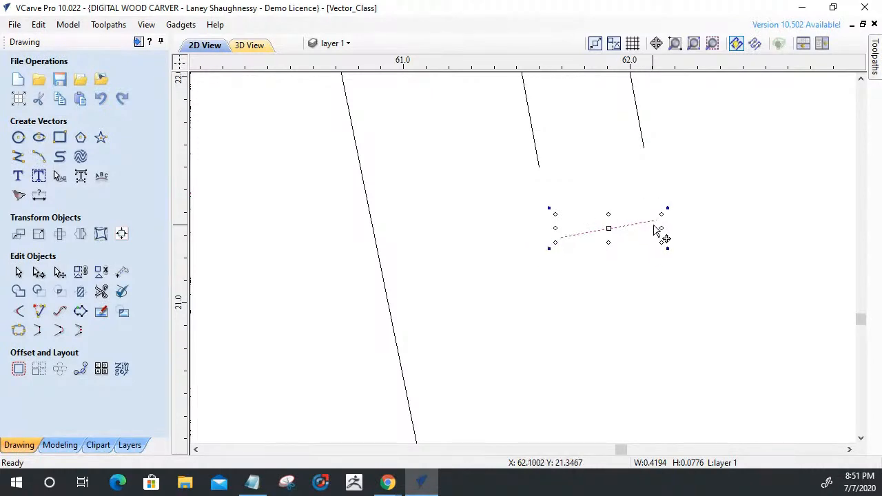
pyautogui.hotkey('ctrl', 'z')
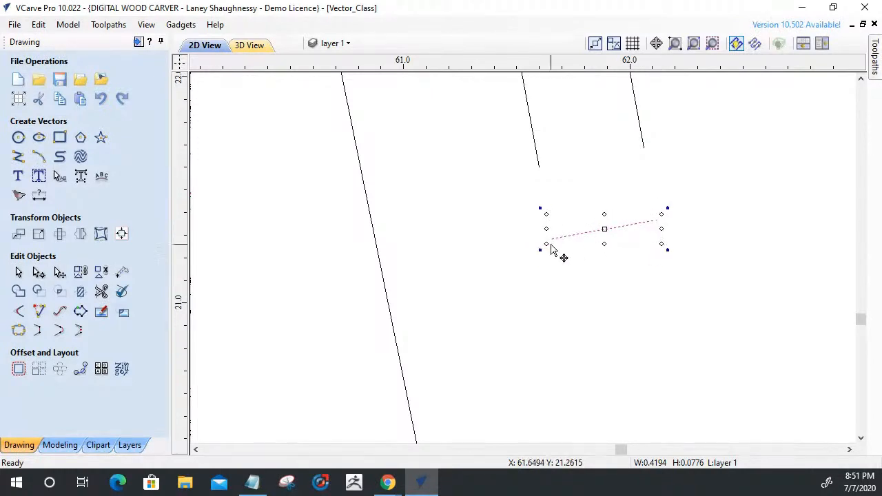
pyautogui.moveTo(549, 245); pyautogui.dragTo(575, 239)
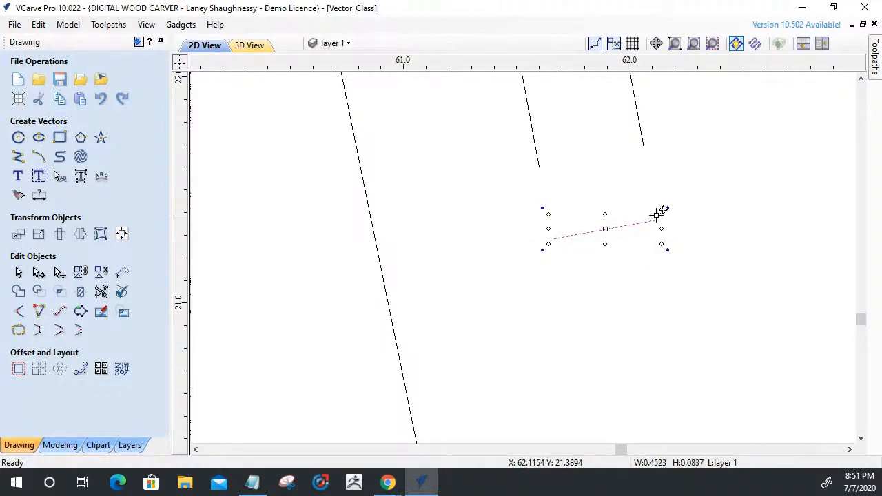
pyautogui.moveTo(662, 213); pyautogui.dragTo(641, 215)
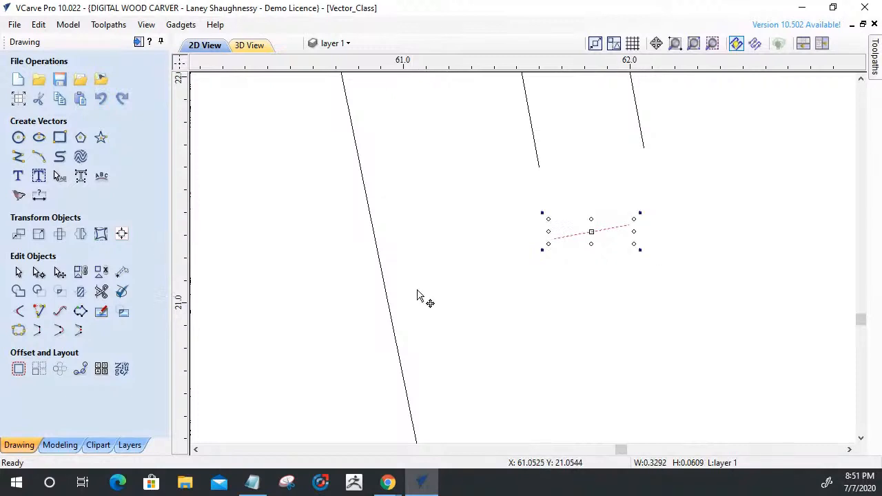
# Extend the lower end line and the slot's two long sides until they meet in sharp lower corners.
pyautogui.click(38, 314)
pyautogui.click(541, 170)
pyautogui.click(577, 236)
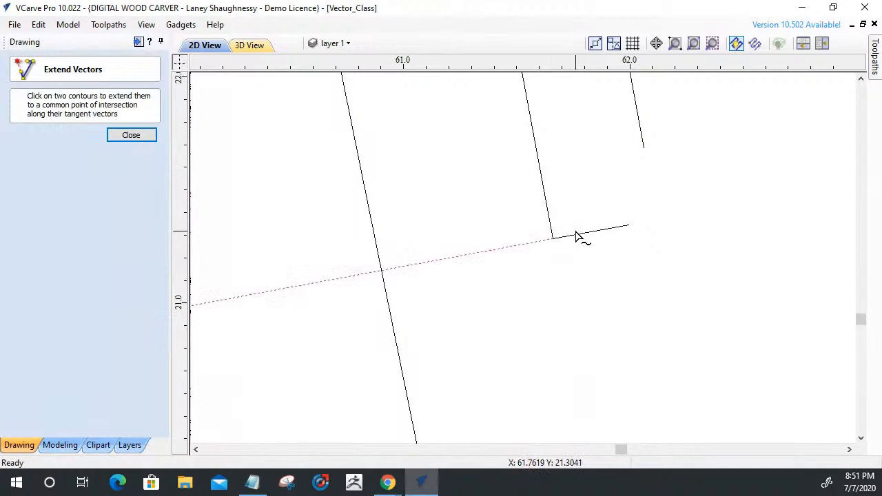
pyautogui.click(628, 227)
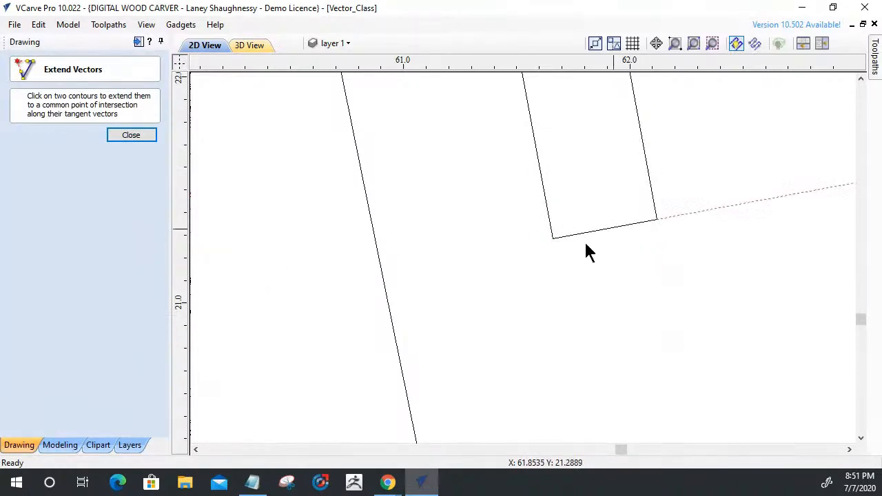
pyautogui.click(131, 135)
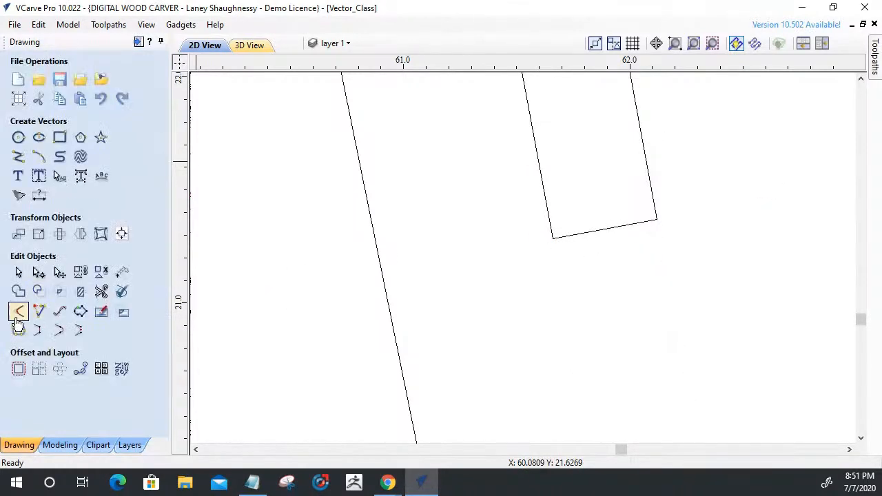
# Join the small angled slot's four separate lines into one closed vector with a 0.001 inch tolerance.
pyautogui.click(18, 312)
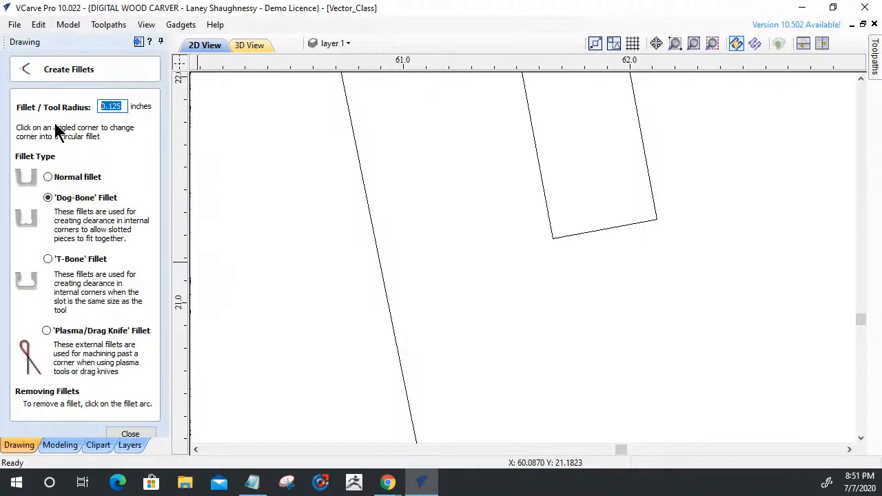
pyautogui.scroll(-4, 606, 295)
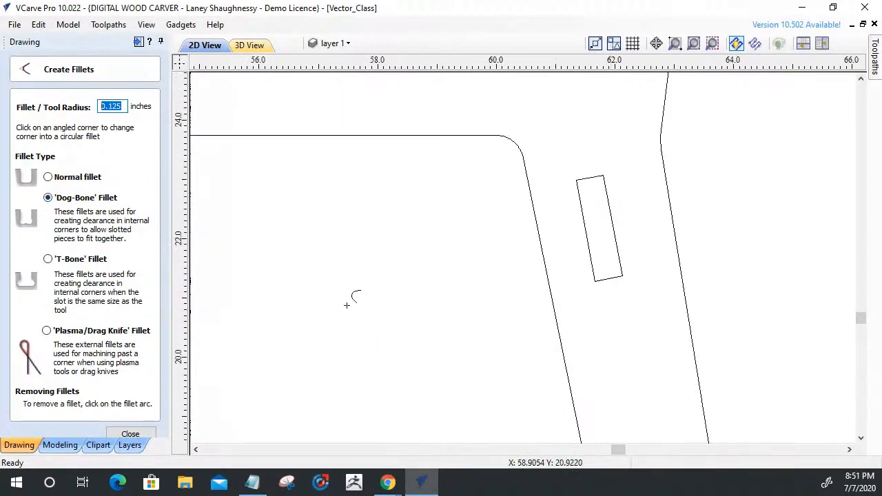
pyautogui.click(130, 433)
pyautogui.moveTo(626, 295); pyautogui.dragTo(566, 157)
pyautogui.click(18, 331)
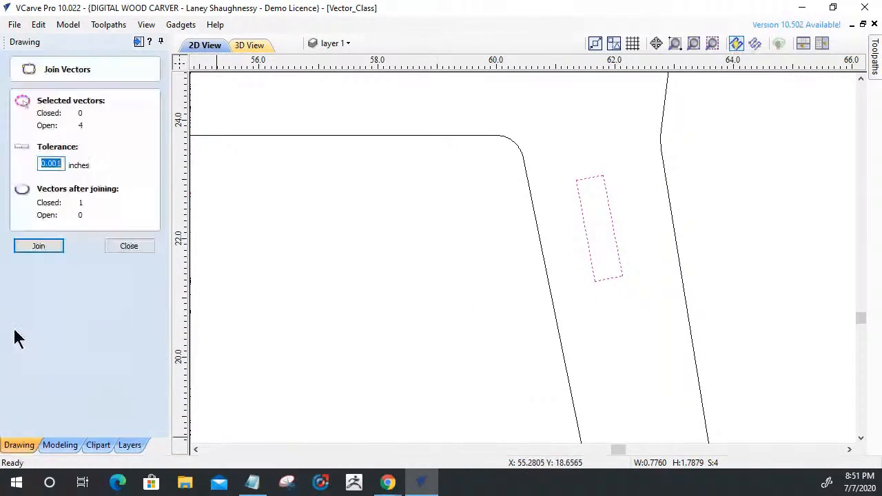
pyautogui.click(38, 246)
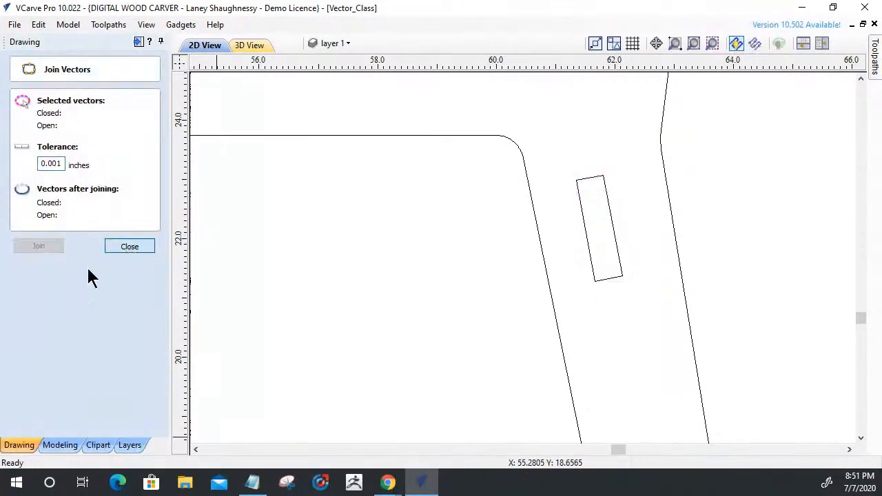
# Add 0.125 inch Dog-Bone fillets to all four corners of the closed angled slot.
pyautogui.click(18, 309)
pyautogui.click(576, 183)
pyautogui.click(606, 176)
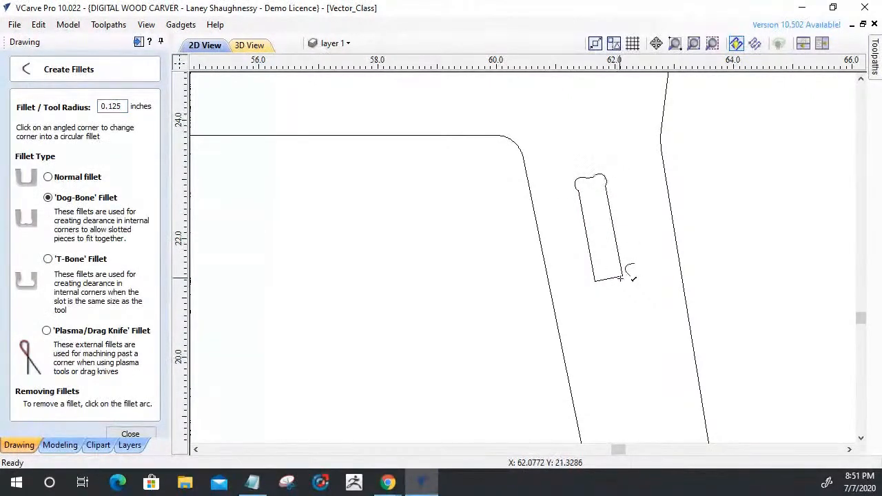
pyautogui.click(591, 279)
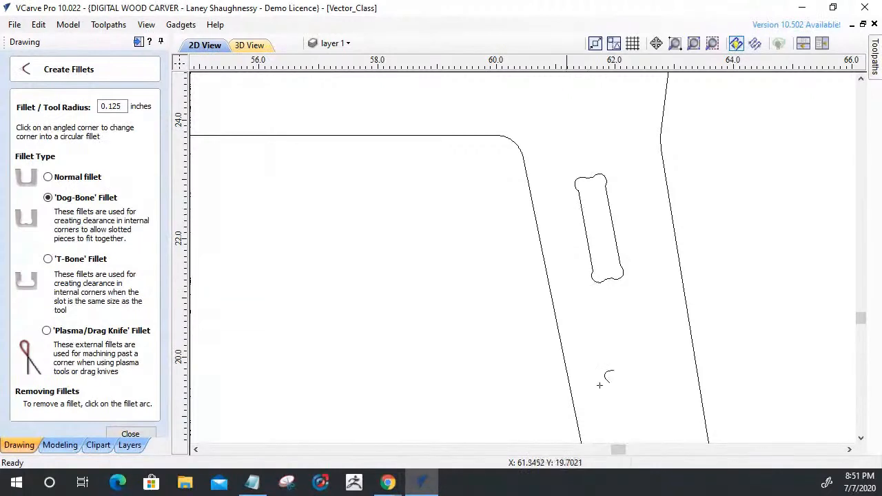
pyautogui.scroll(-3, 724, 338)
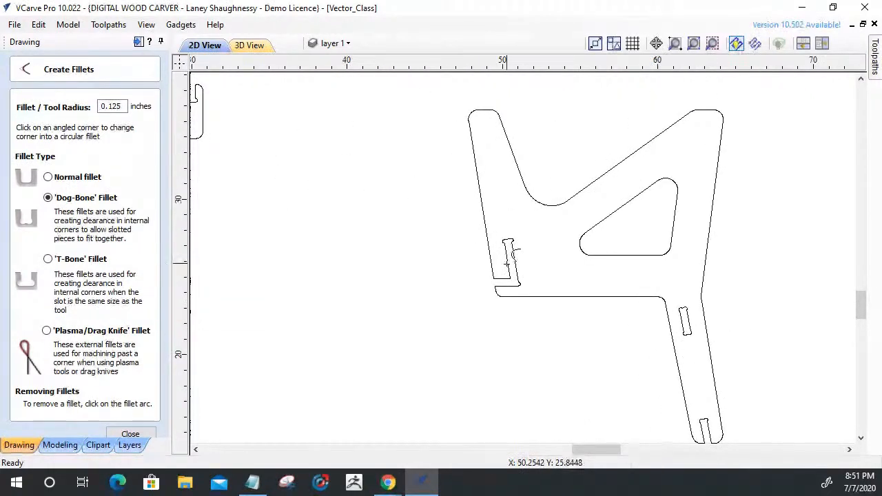
pyautogui.click(131, 434)
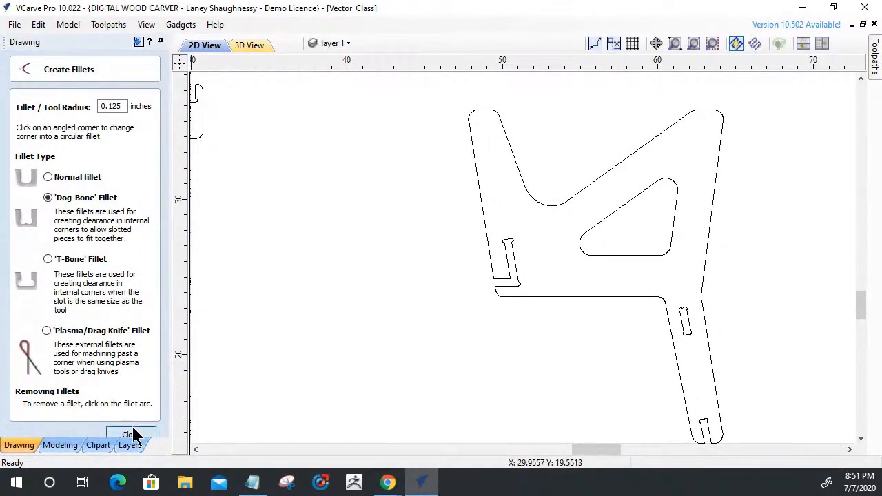
# Delete the oversized dog-bone curve's nodes at the lower-right corner of the side part's L-shaped notch using node editing.
pyautogui.scroll(3, 564, 293)
pyautogui.scroll(-3, 469, 272)
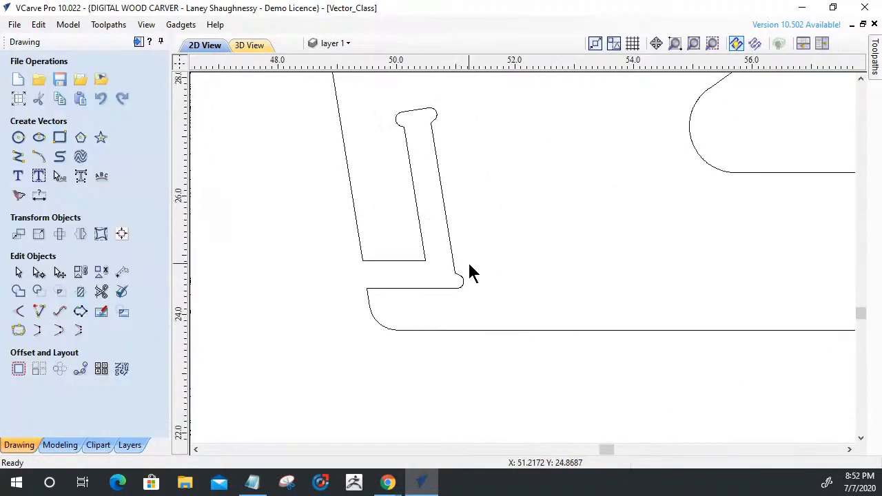
pyautogui.scroll(-5, 676, 371)
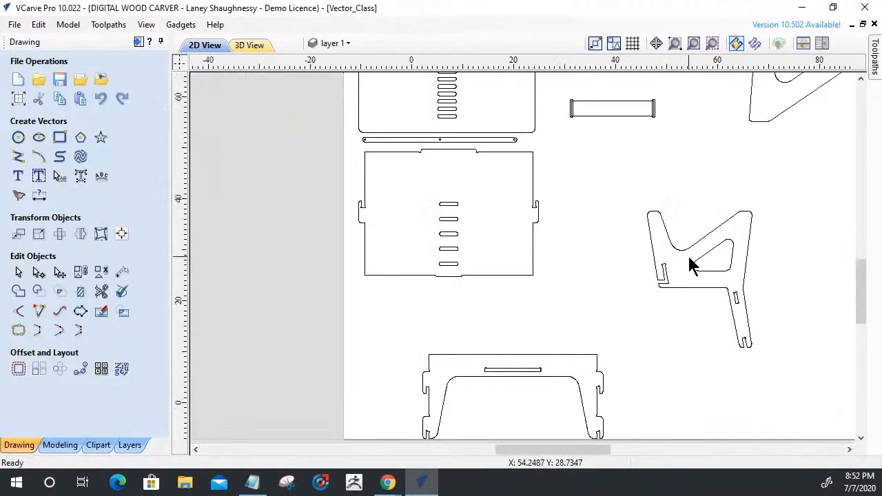
pyautogui.scroll(3, 718, 307)
pyautogui.scroll(2, 475, 124)
pyautogui.scroll(2, 528, 225)
pyautogui.scroll(2, 611, 305)
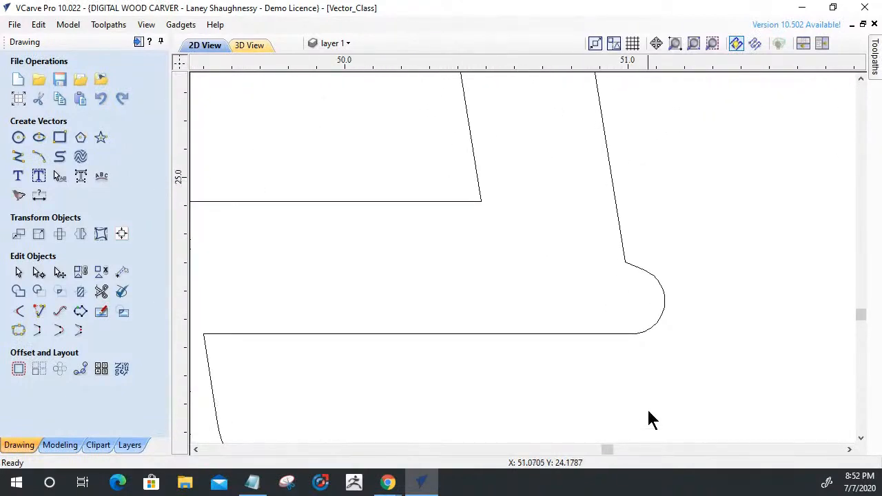
pyautogui.click(425, 204)
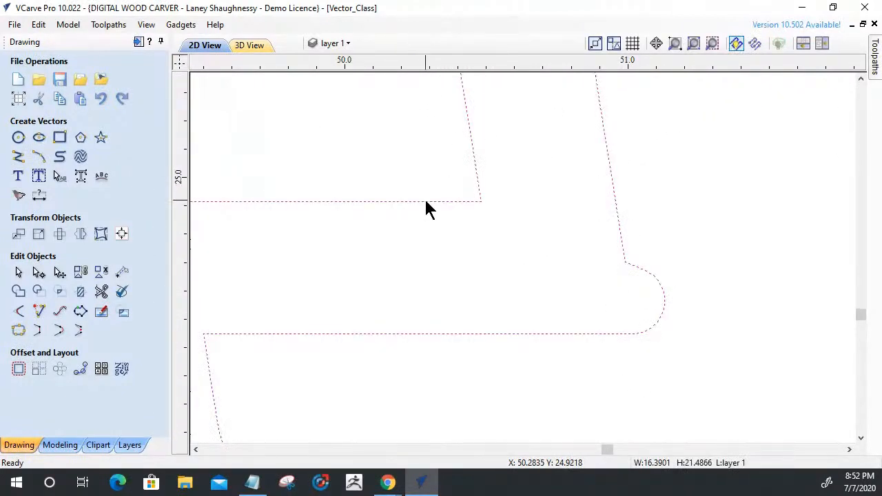
pyautogui.doubleClick(426, 202)
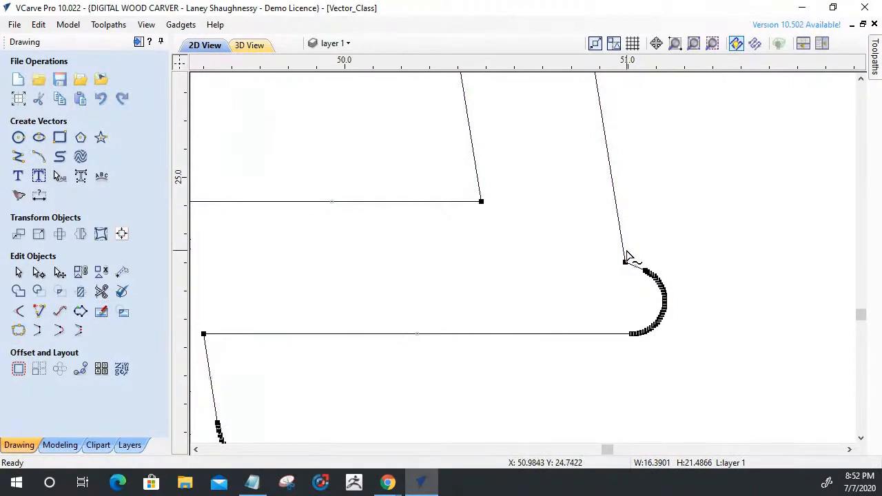
pyautogui.moveTo(633, 262)
pyautogui.mouseDown()
pyautogui.moveTo(664, 363)
pyautogui.moveTo(680, 369)
pyautogui.moveTo(639, 274)
pyautogui.mouseUp()
pyautogui.moveTo(630, 243); pyautogui.dragTo(676, 343)
pyautogui.scroll(5, 677, 348)
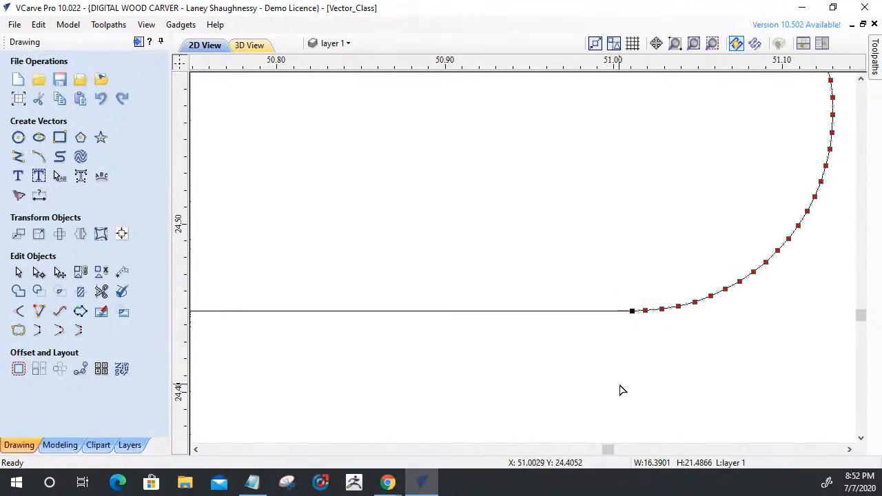
pyautogui.press('Delete')
# Delete the short span between the L-shaped notch's long right side and its lower horizontal edge.
pyautogui.scroll(-3, 623, 393)
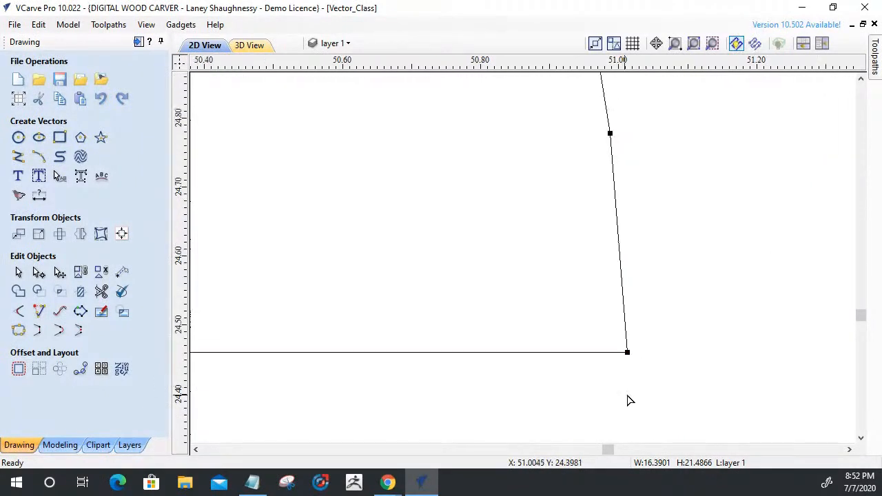
pyautogui.rightClick(617, 233)
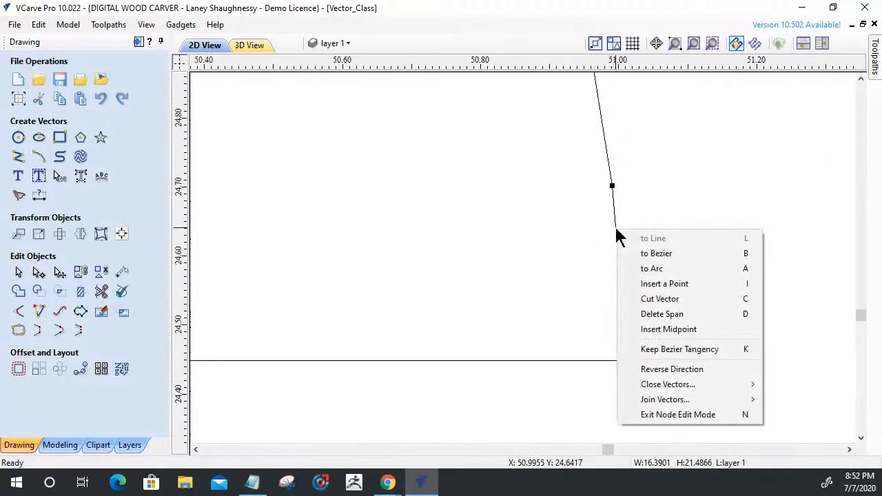
pyautogui.click(648, 314)
pyautogui.scroll(-5, 682, 321)
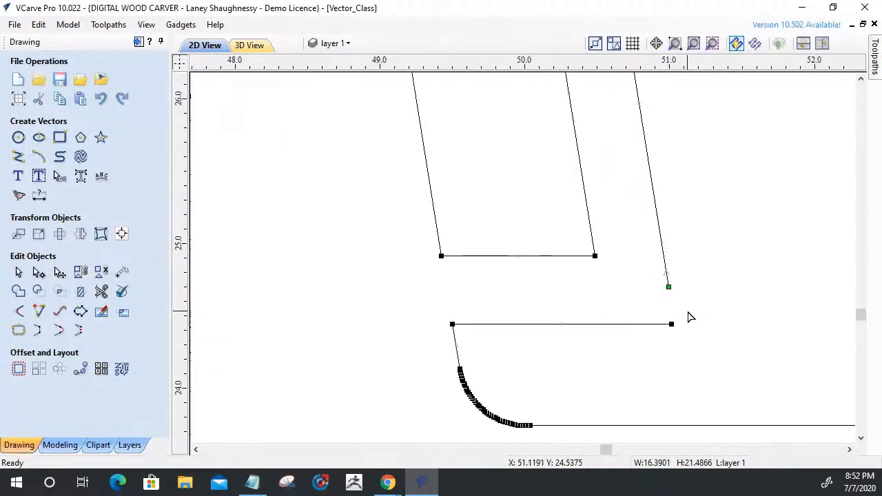
# Extend the L-shaped notch's long right side and lower horizontal edge until they meet in a sharp corner.
pyautogui.scroll(-3, 581, 355)
pyautogui.scroll(6, 655, 349)
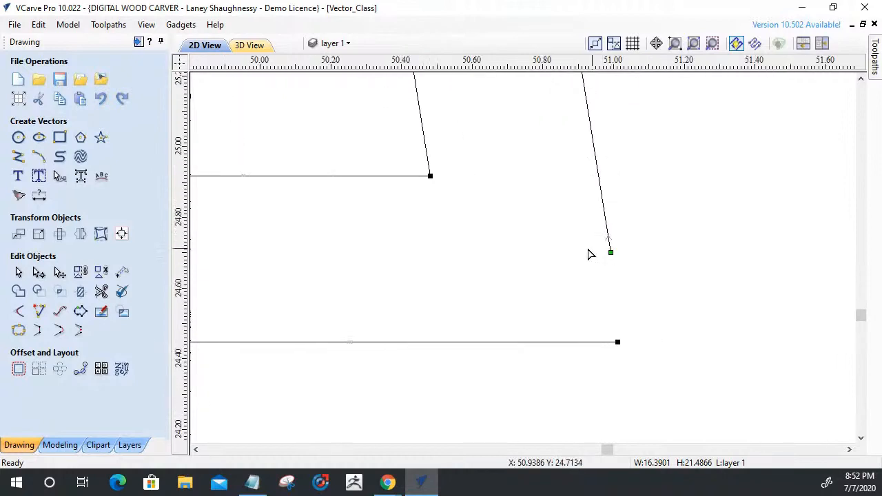
pyautogui.click(39, 312)
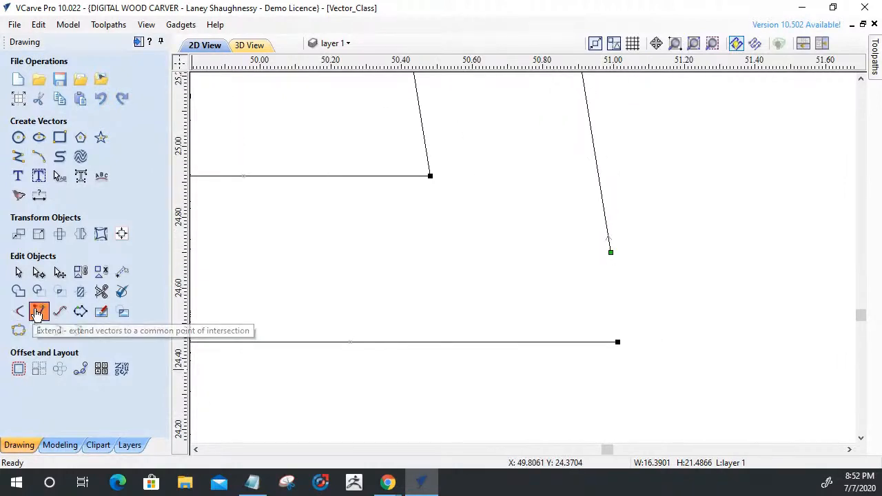
pyautogui.click(610, 248)
pyautogui.click(600, 343)
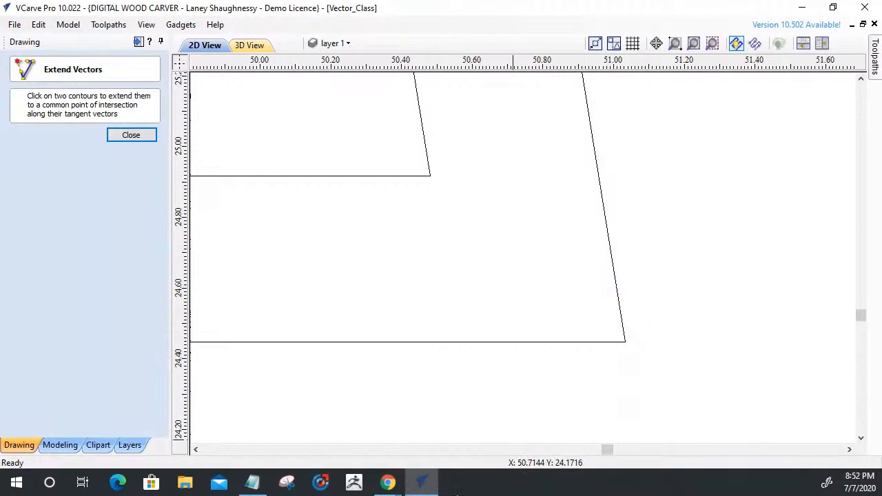
pyautogui.click(119, 139)
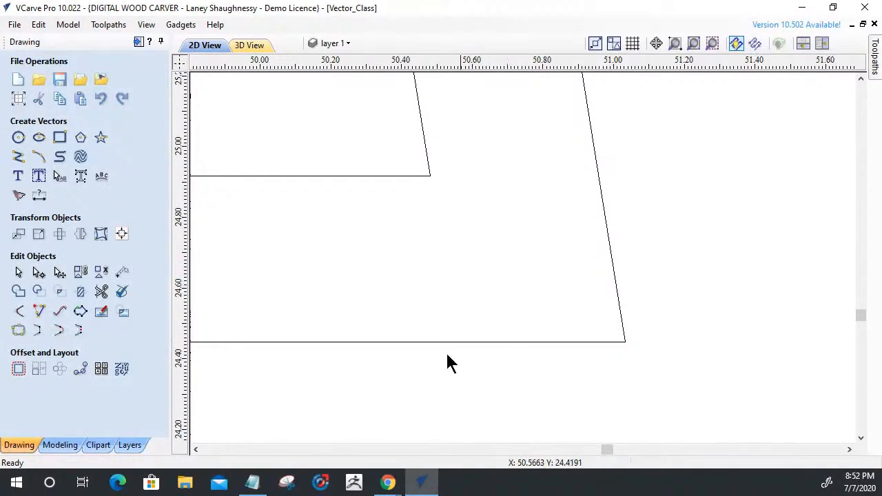
# Check with Join Vectors whether the side part's outline still contains open vectors.
pyautogui.hotkey('ctrl', 'a')
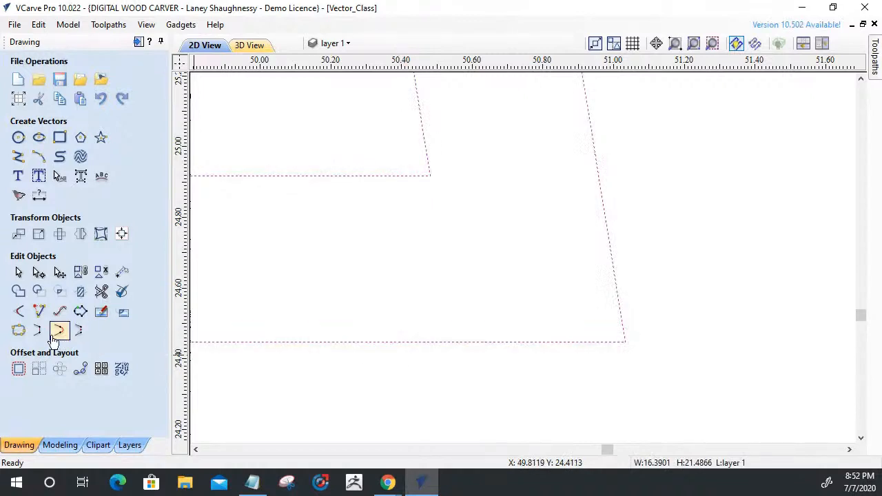
pyautogui.click(18, 331)
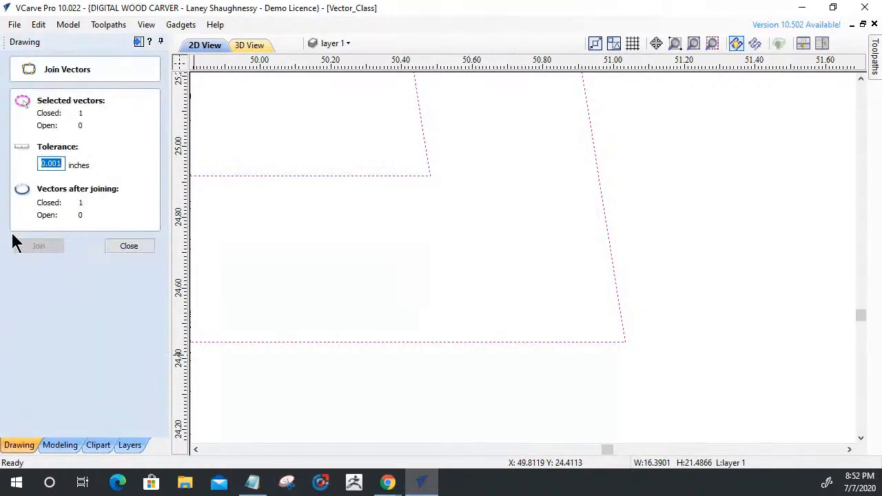
pyautogui.click(123, 248)
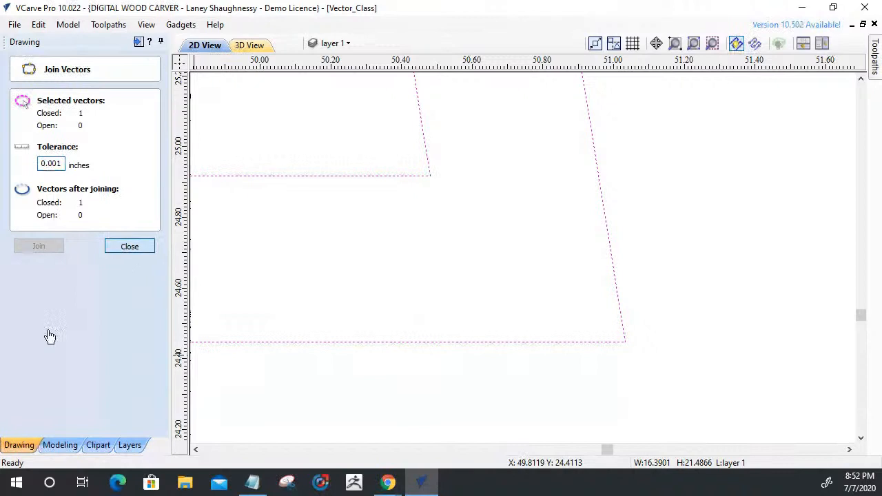
# Add a 0.125 inch Dog-Bone fillet to the L-shaped notch's sharp lower-right corner.
pyautogui.click(20, 311)
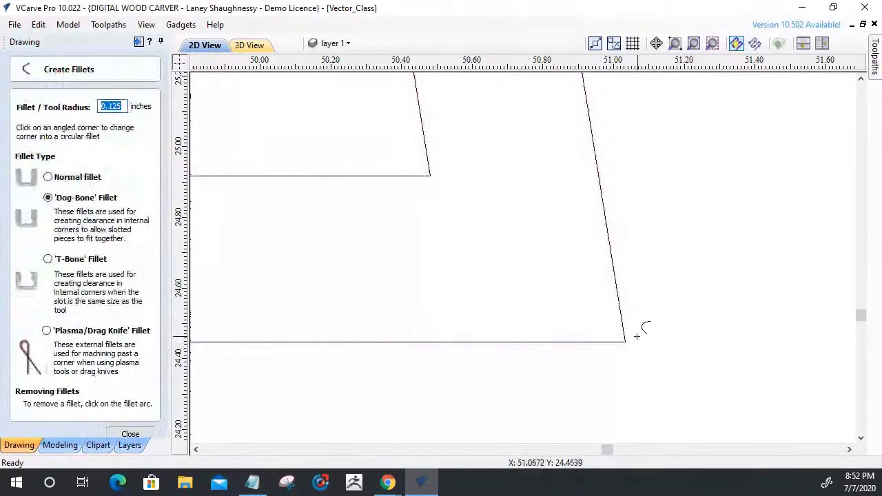
pyautogui.click(629, 340)
pyautogui.scroll(-5, 688, 355)
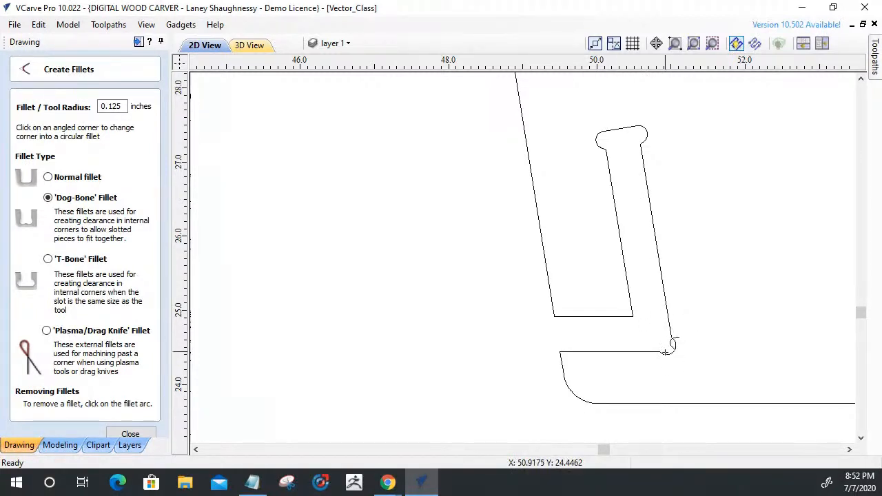
pyautogui.click(667, 348)
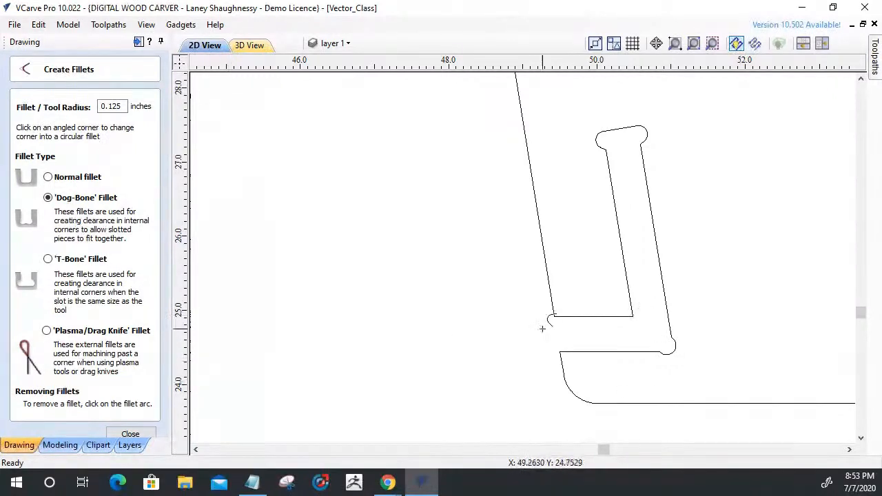
pyautogui.click(131, 434)
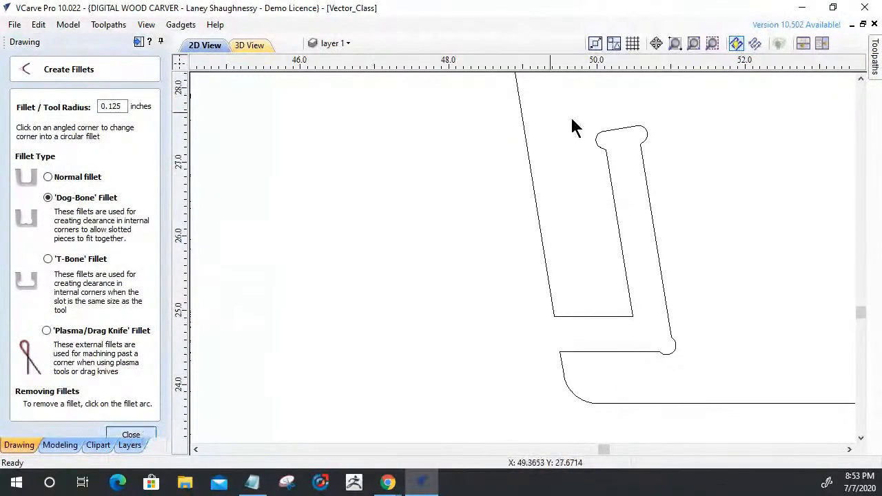
# Delete the dog-bone nodes at the L-shaped notch's upper-left corner and the span joining its end line to the left side.
pyautogui.click(610, 137)
pyautogui.press('n')
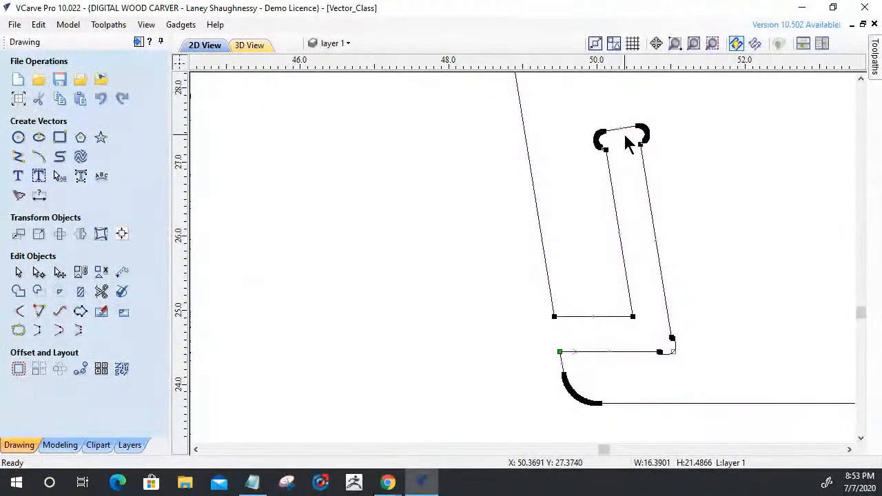
pyautogui.scroll(5, 603, 117)
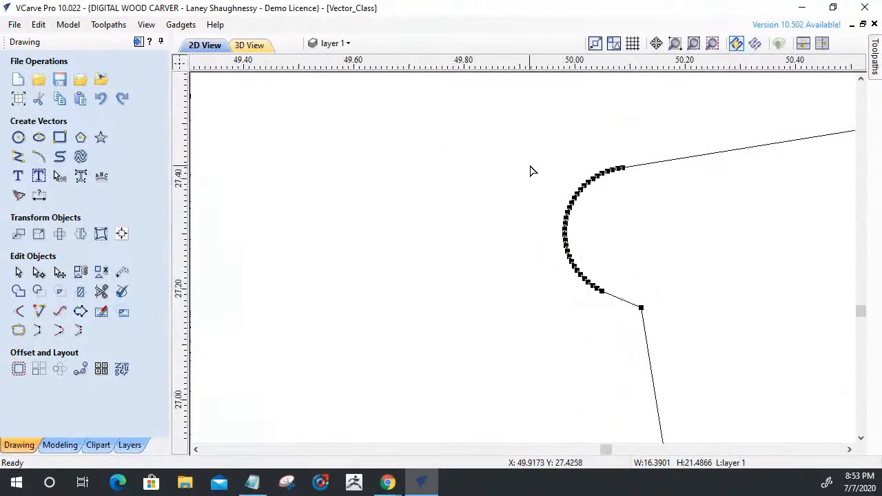
pyautogui.moveTo(622, 330); pyautogui.dragTo(622, 329)
pyautogui.press('Delete')
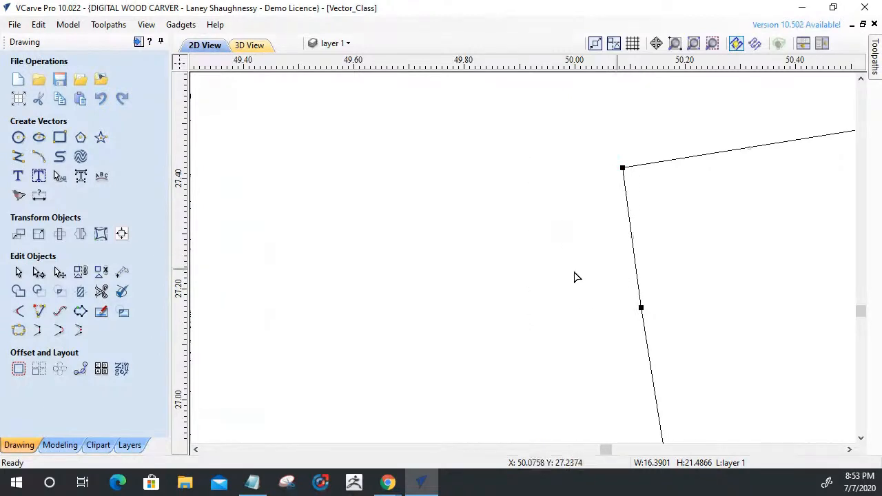
pyautogui.scroll(-2, 574, 269)
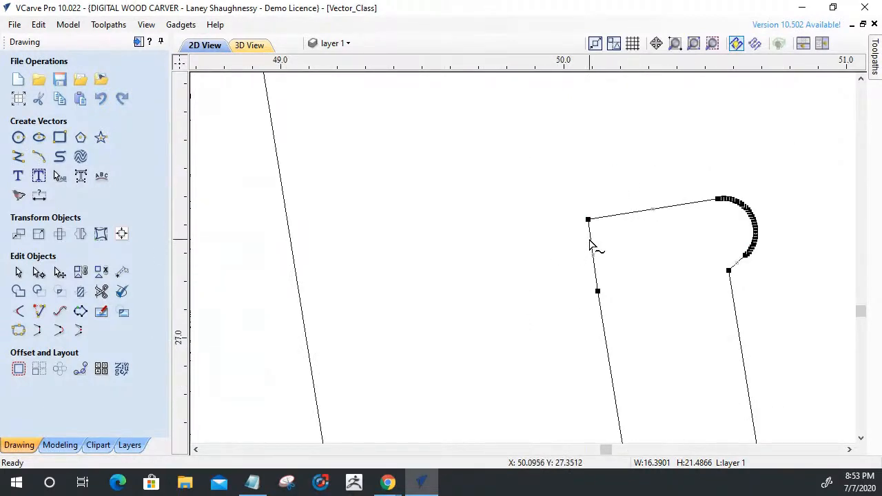
# Delete the dog-bone nodes at the notch's upper-right corner and the span joining its end line to the right side.
pyautogui.moveTo(725, 208); pyautogui.dragTo(767, 274)
pyautogui.scroll(3, 729, 266)
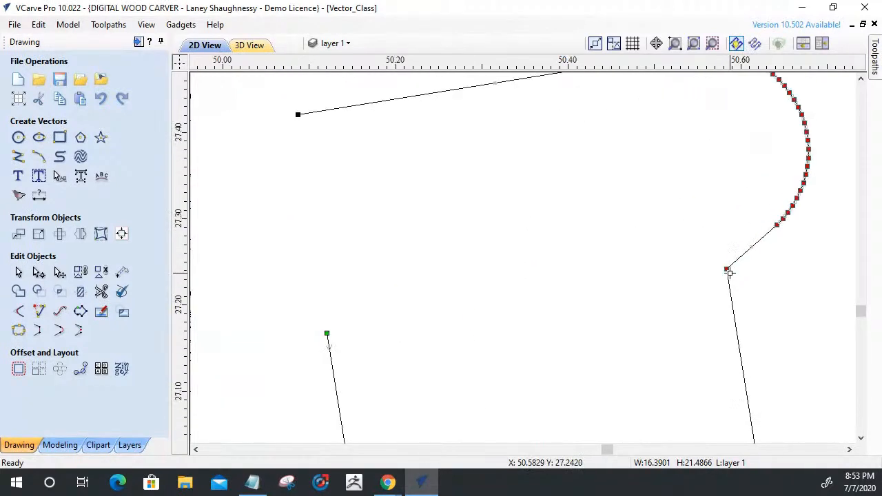
pyautogui.scroll(-1, 746, 307)
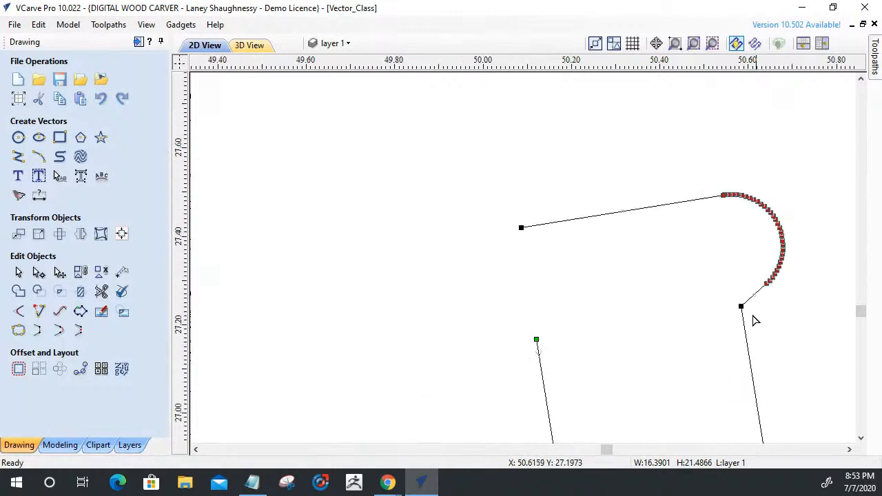
pyautogui.scroll(4, 732, 241)
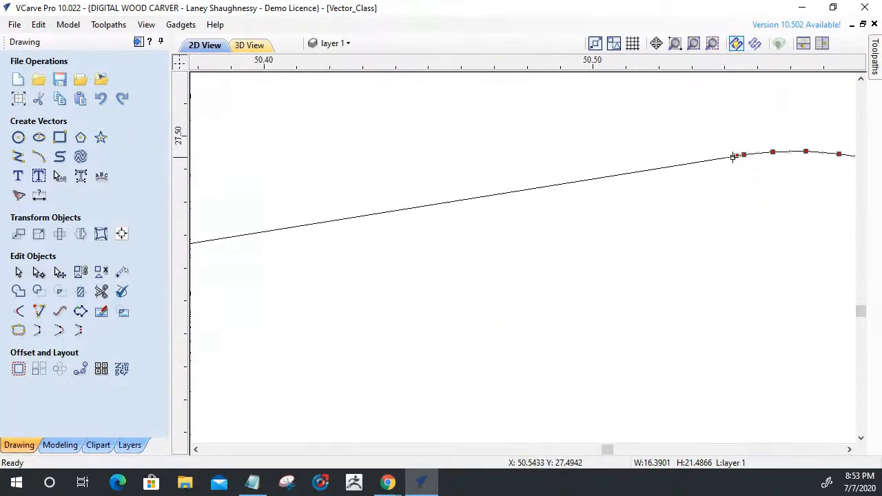
pyautogui.scroll(-5, 664, 245)
pyautogui.press('Delete')
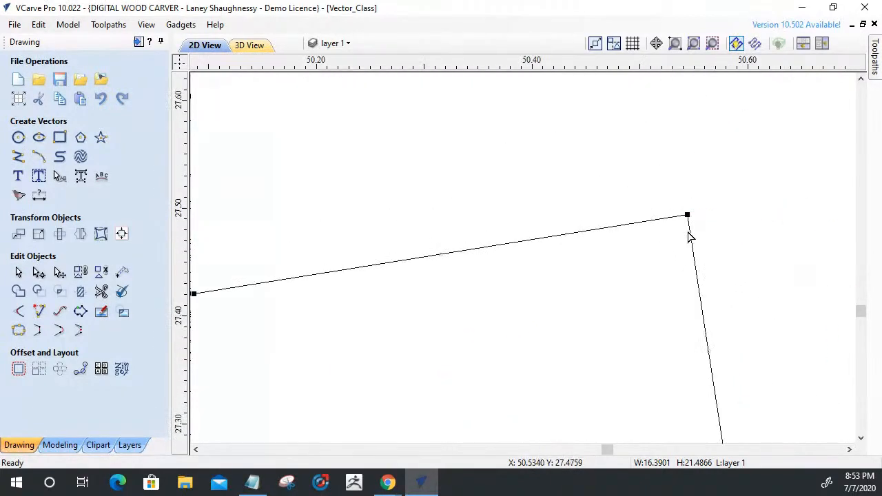
pyautogui.press('d')
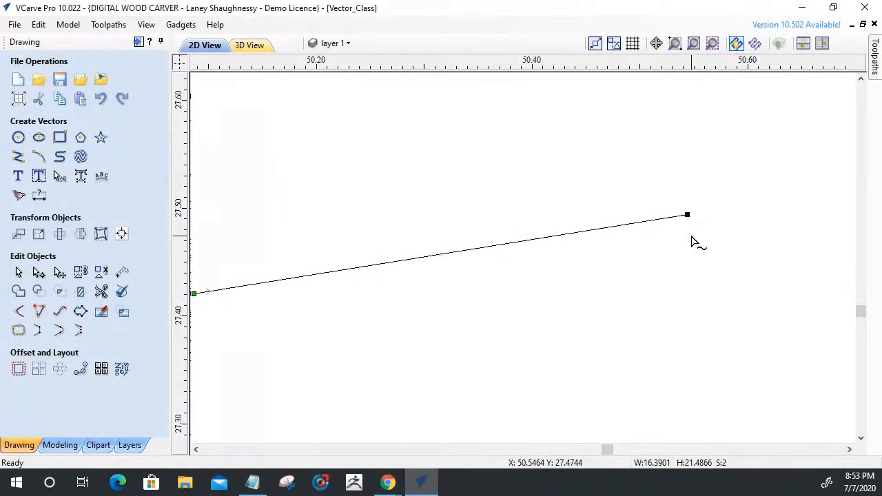
pyautogui.scroll(-3, 692, 236)
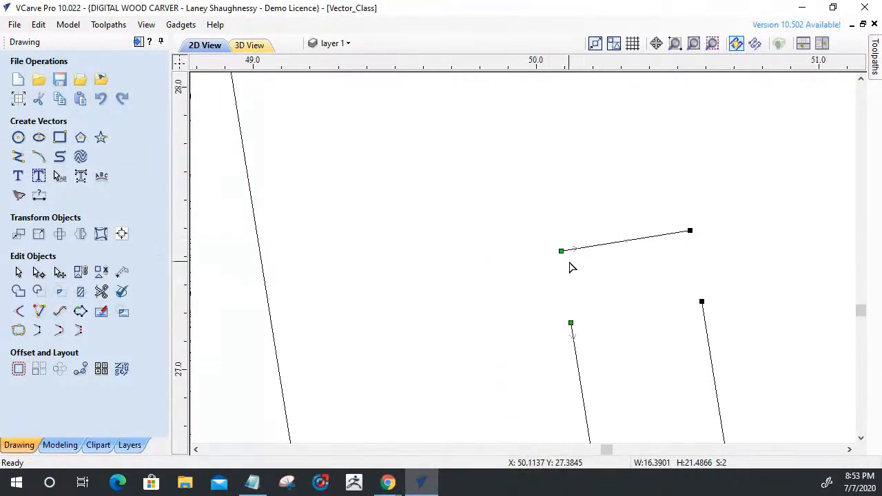
# Shorten the notch's detached end line at both ends, to about 0.39 inch wide.
pyautogui.click(18, 273)
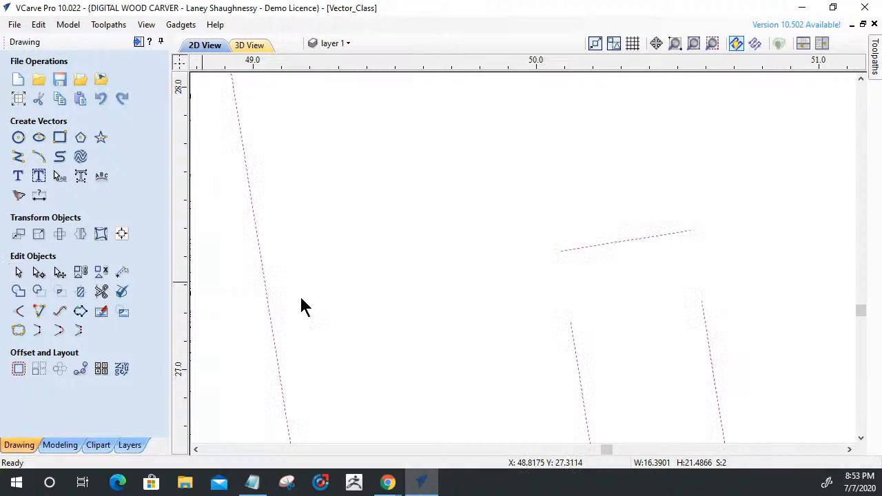
pyautogui.click(596, 257)
pyautogui.click(589, 247)
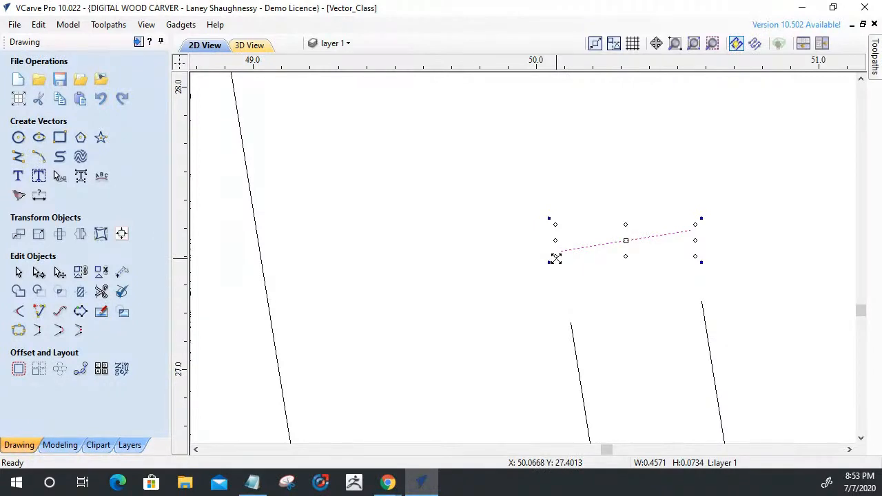
pyautogui.moveTo(555, 258); pyautogui.dragTo(607, 248)
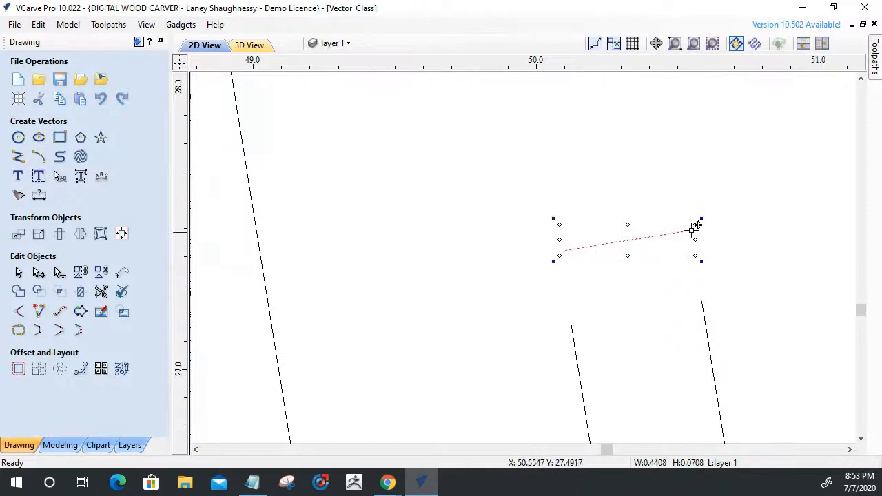
pyautogui.moveTo(694, 228); pyautogui.dragTo(664, 234)
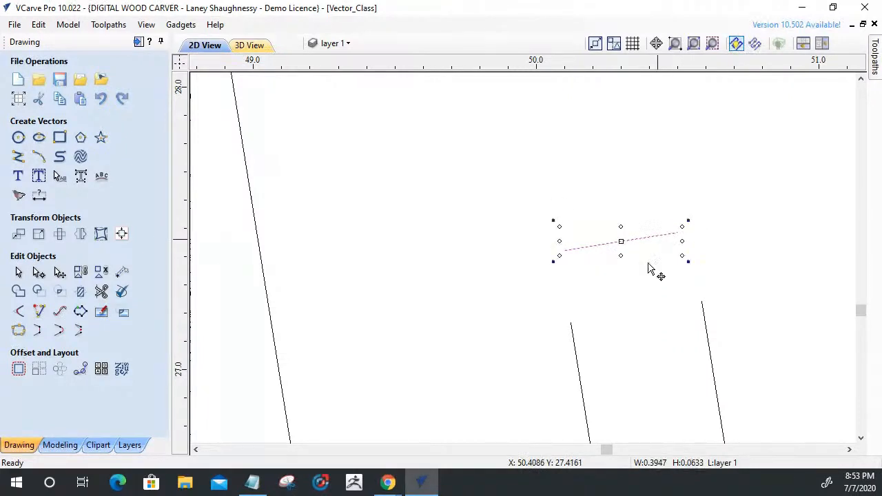
pyautogui.click(16, 311)
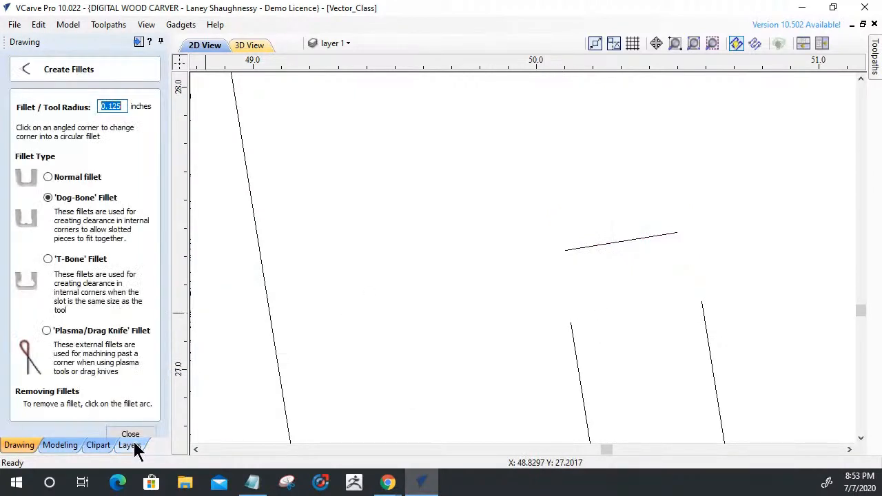
pyautogui.click(130, 434)
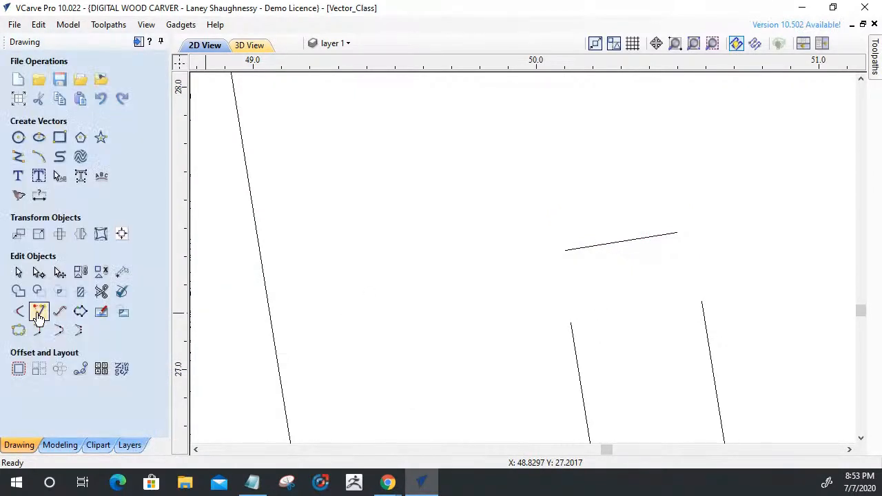
# Extend the notch's end line and its two long sides until they meet in sharp corners.
pyautogui.click(39, 312)
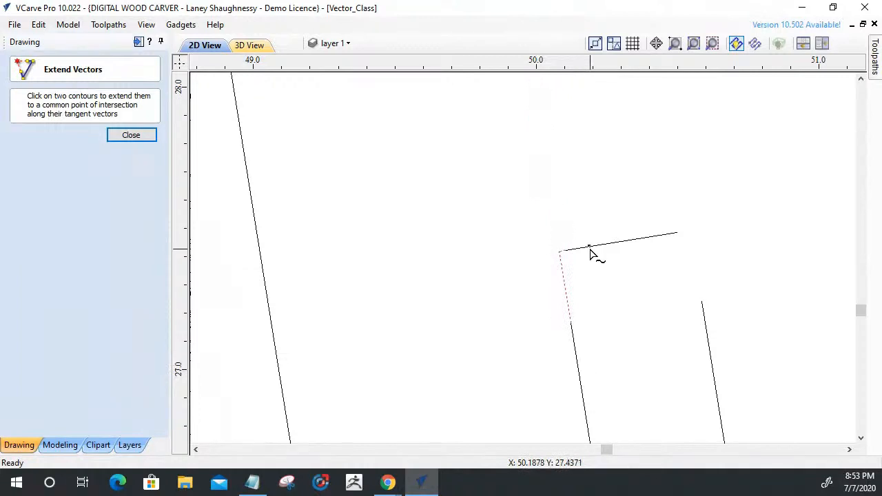
pyautogui.click(708, 332)
pyautogui.click(640, 241)
pyautogui.scroll(-3, 554, 257)
pyautogui.click(131, 136)
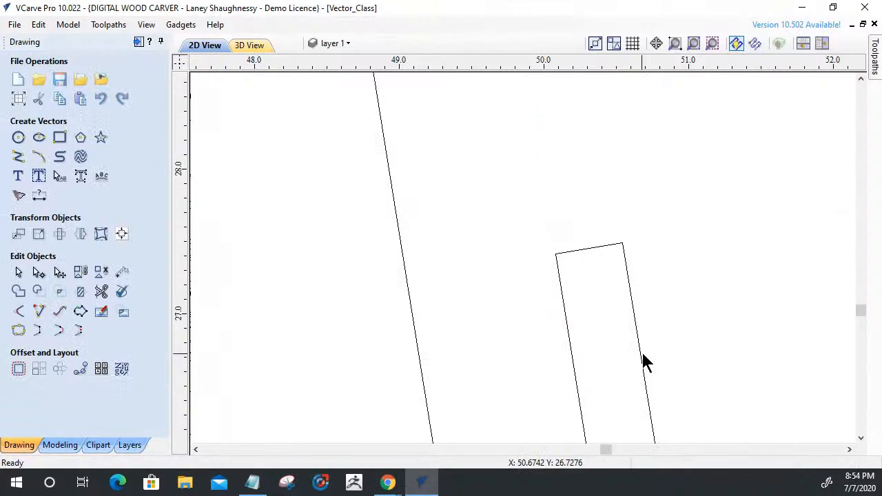
# Join the side part's open vectors with a 0.001 inch tolerance.
pyautogui.click(18, 330)
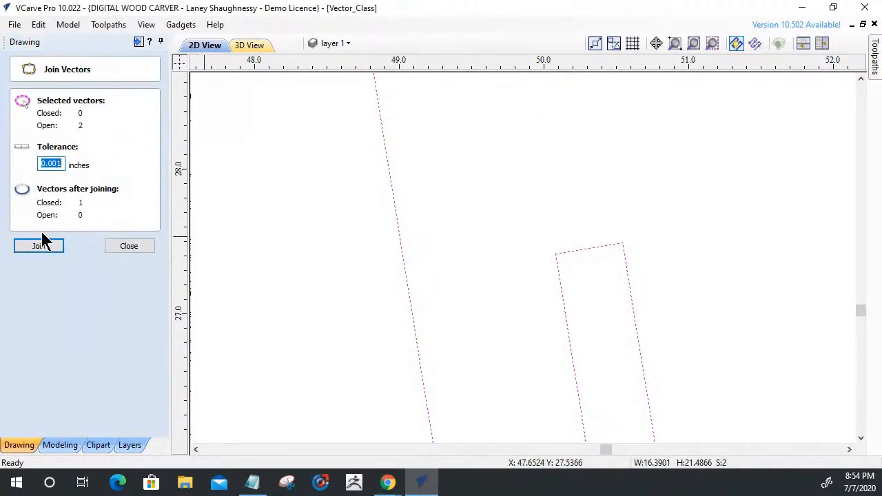
pyautogui.click(42, 244)
pyautogui.click(128, 248)
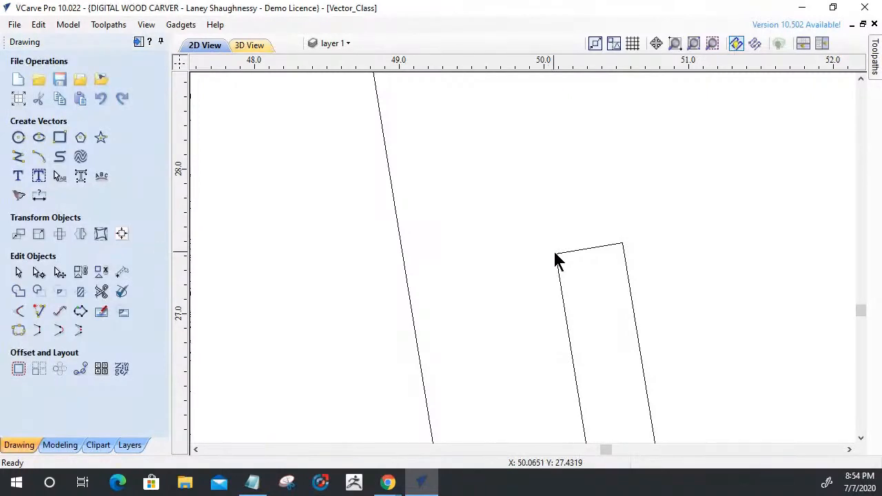
# Add 0.125 inch Dog-Bone fillets to both sharp corners at the notch's upper end.
pyautogui.click(19, 312)
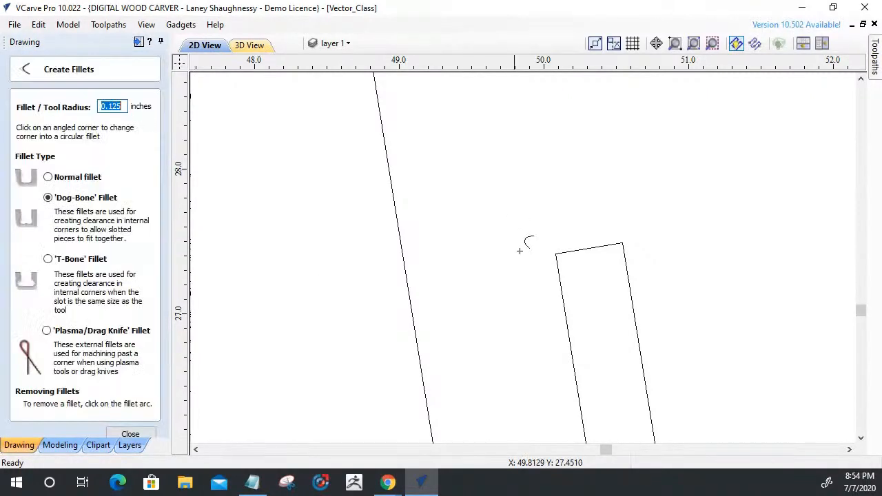
pyautogui.click(557, 251)
pyautogui.click(623, 244)
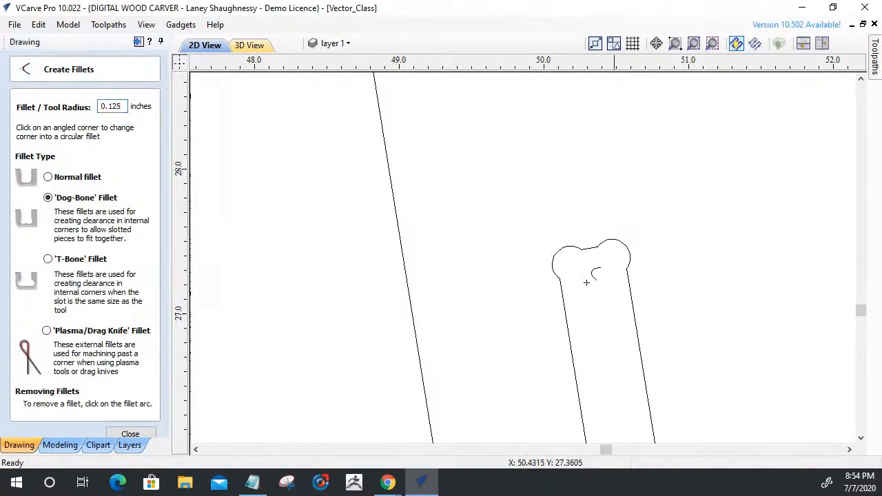
pyautogui.click(129, 436)
# Duplicate the complete chair-shaped side part, placing the copy to the right of the original.
pyautogui.scroll(-8, 715, 409)
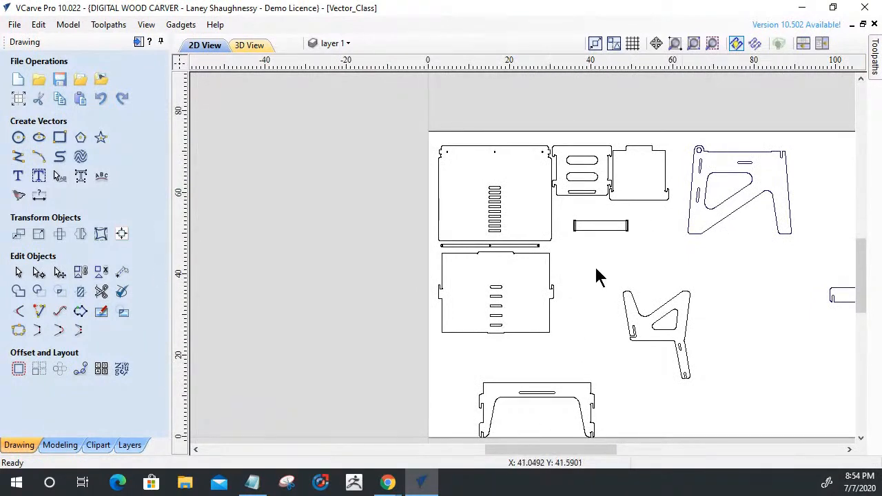
pyautogui.scroll(-2, 595, 268)
pyautogui.moveTo(590, 262); pyautogui.dragTo(690, 348)
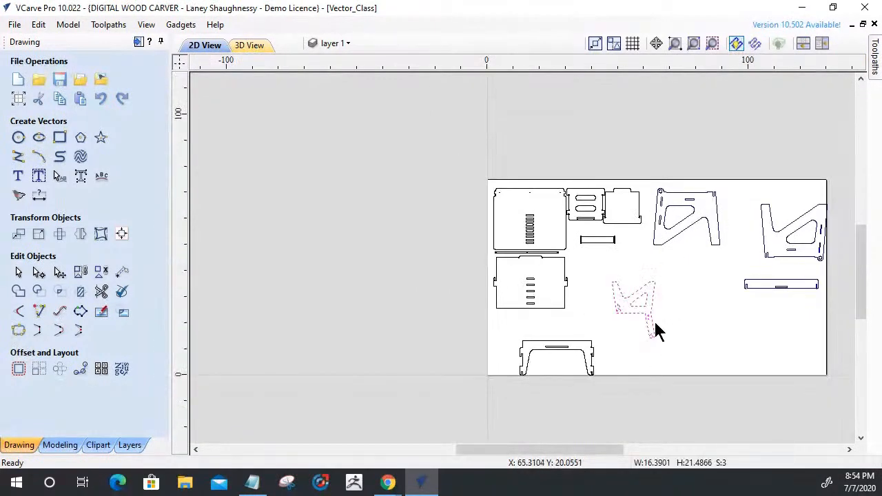
pyautogui.click(636, 303)
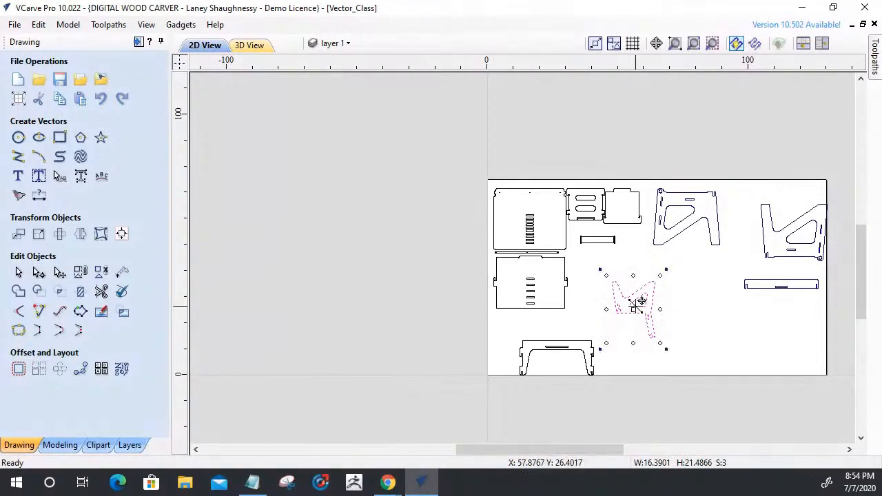
pyautogui.keyDown('ctrl'); pyautogui.moveTo(641, 301); pyautogui.dragTo(703, 302); pyautogui.keyUp('ctrl')
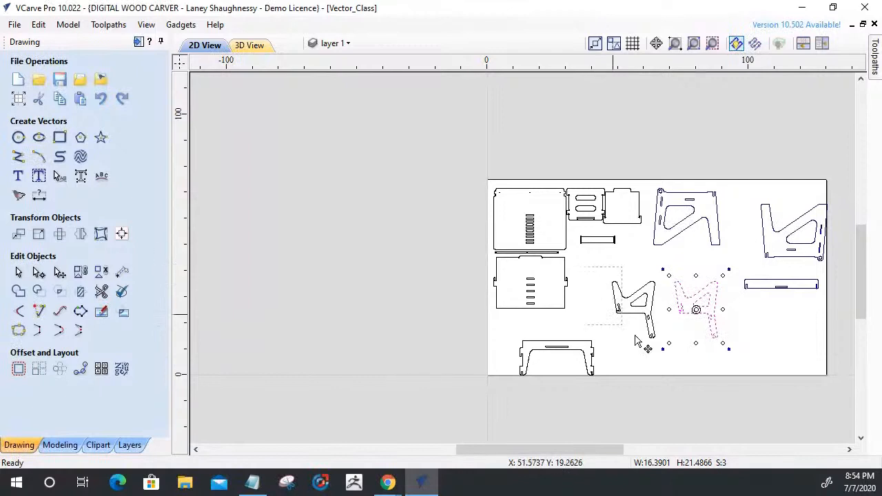
# Move both chair-shaped side parts to the Finished Parts layer.
pyautogui.moveTo(753, 351); pyautogui.dragTo(752, 352)
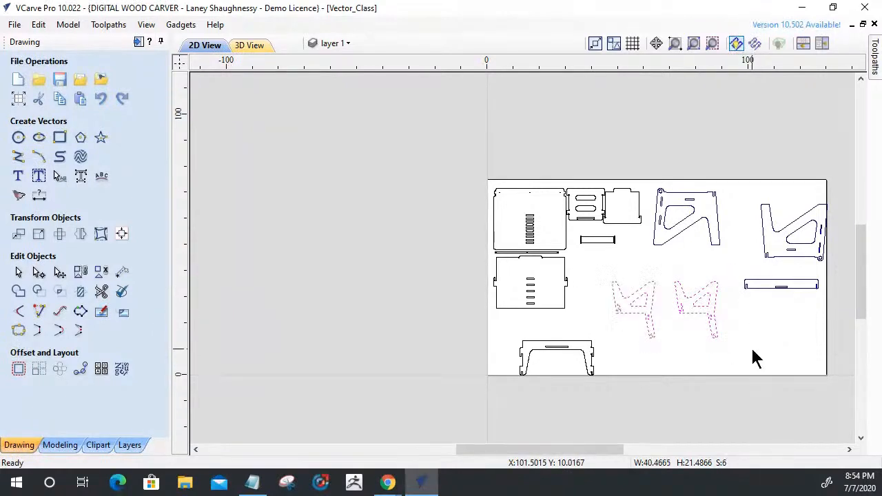
pyautogui.rightClick(681, 309)
pyautogui.moveTo(704, 444)
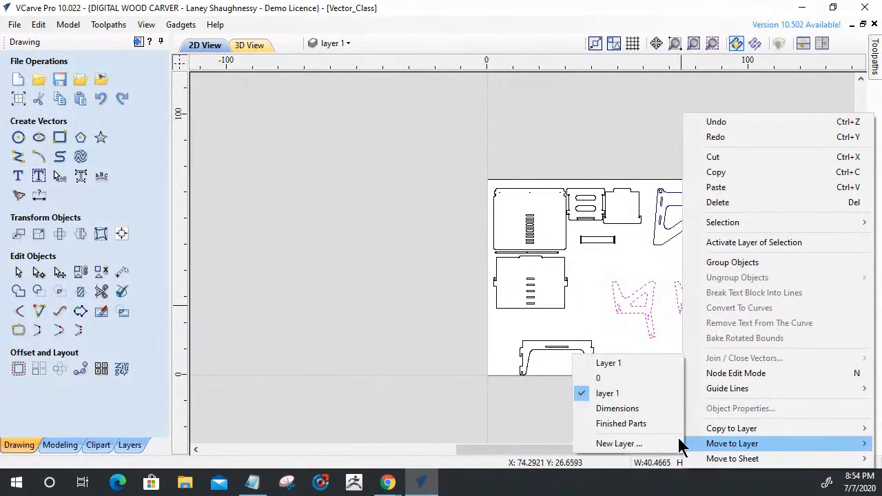
pyautogui.click(619, 424)
pyautogui.click(642, 359)
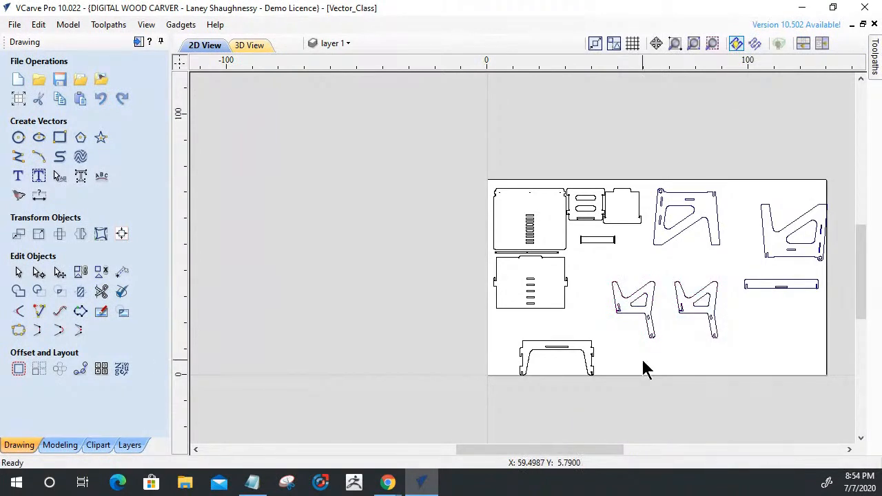
# Move the narrow rail with rounded slots at its ends to the Finished Parts layer.
pyautogui.scroll(8, 579, 236)
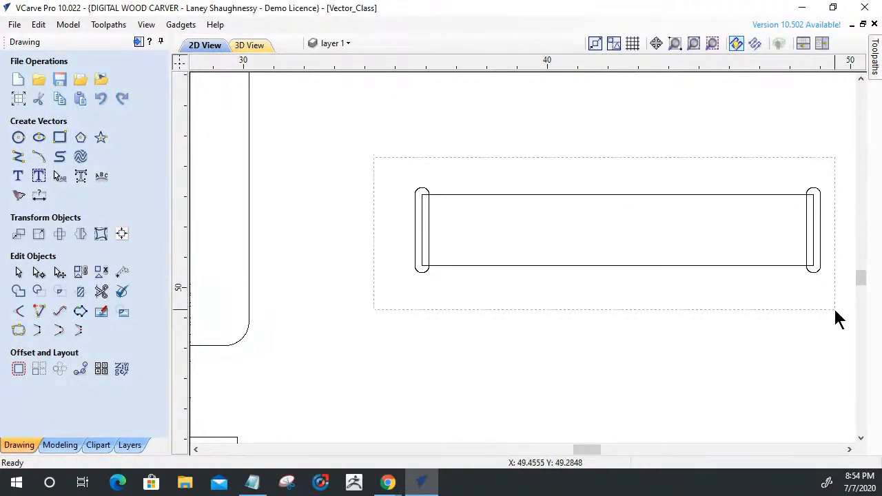
pyautogui.moveTo(838, 319); pyautogui.dragTo(838, 318)
pyautogui.rightClick(687, 270)
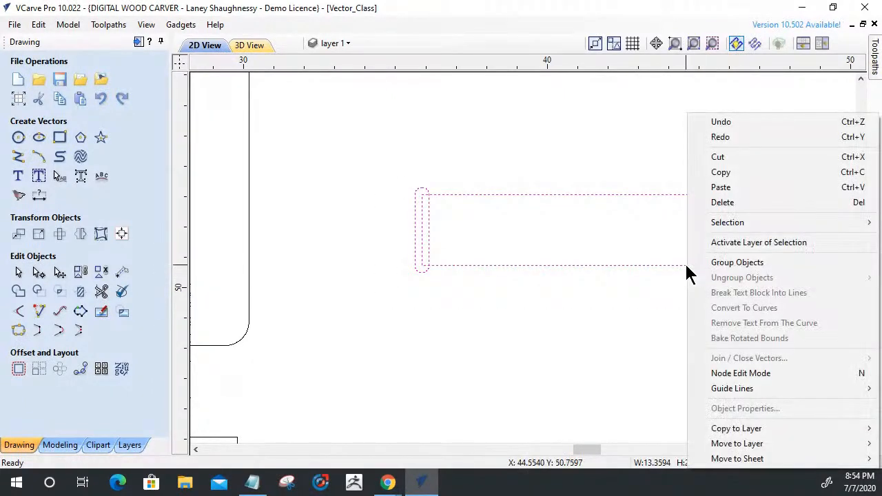
pyautogui.moveTo(706, 448)
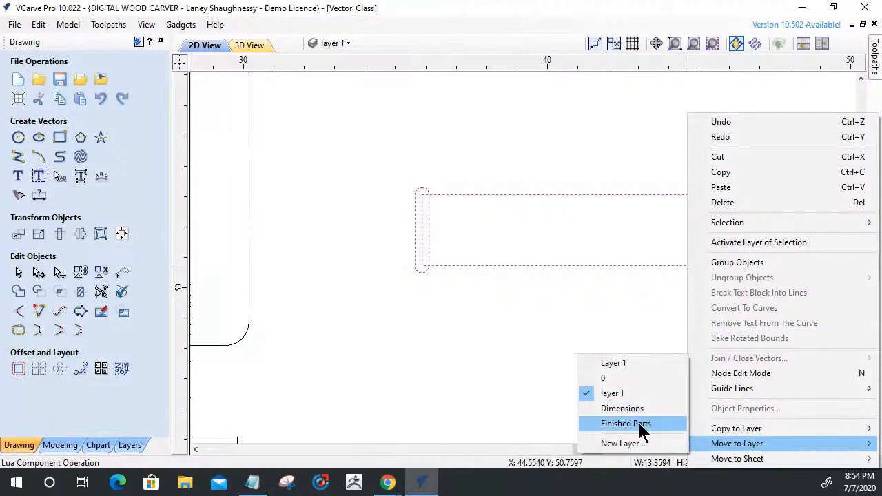
pyautogui.click(639, 423)
# Group the narrow rail's vectors and place the group beneath the large side part with the triangular cutout.
pyautogui.scroll(-1, 549, 329)
pyautogui.scroll(-3, 546, 330)
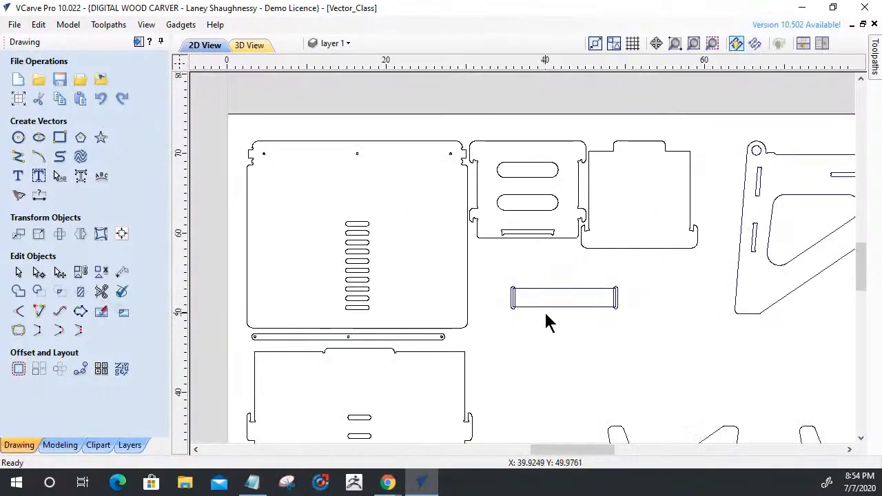
pyautogui.moveTo(499, 268); pyautogui.dragTo(666, 336)
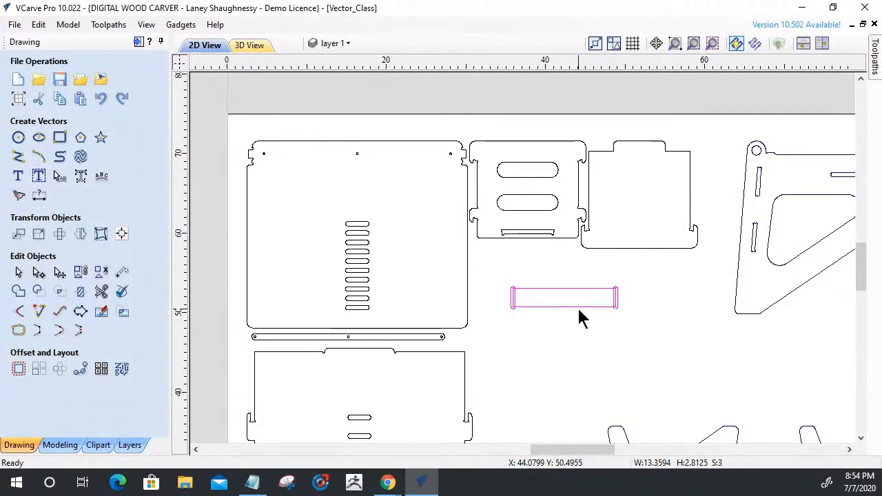
pyautogui.click(574, 302)
pyautogui.moveTo(577, 304); pyautogui.dragTo(816, 363)
pyautogui.scroll(-6, 815, 363)
pyautogui.scroll(4, 806, 351)
# Group the vectors of each of the two chair-shaped side parts separately.
pyautogui.click(807, 335)
pyautogui.scroll(-4, 761, 302)
pyautogui.scroll(3, 768, 364)
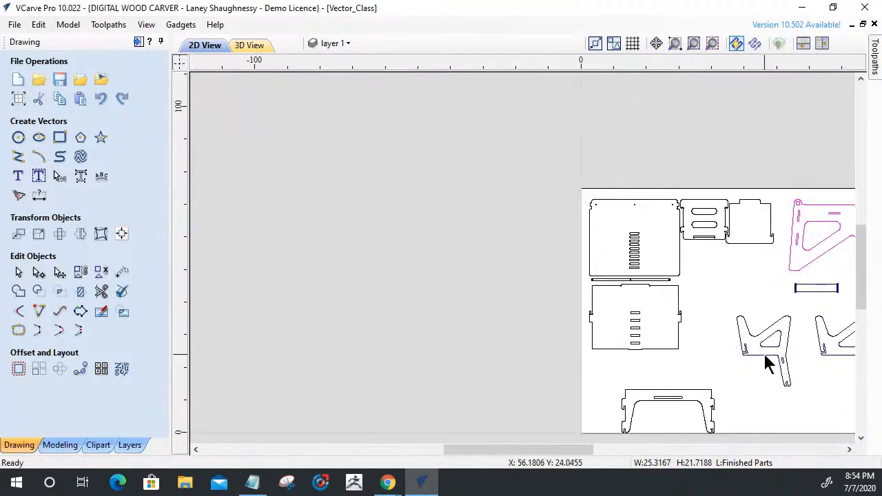
pyautogui.click(763, 357)
pyautogui.scroll(-2, 718, 329)
pyautogui.moveTo(767, 372); pyautogui.dragTo(768, 374)
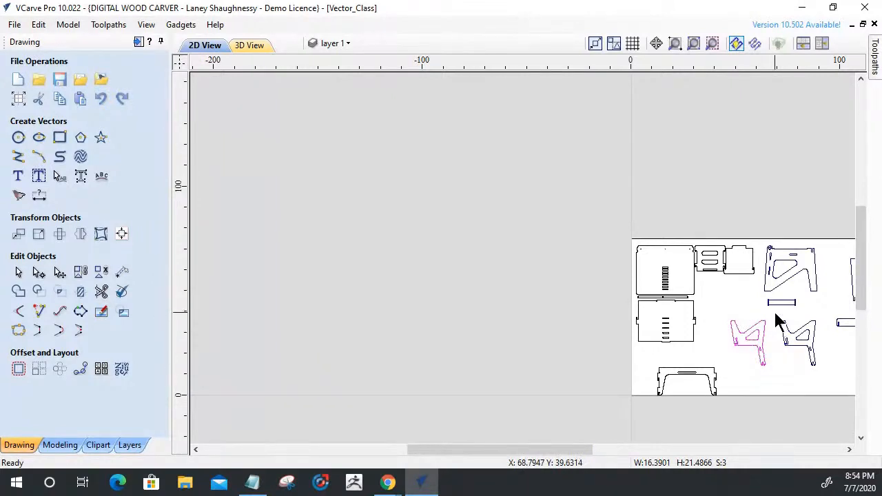
pyautogui.click(817, 366)
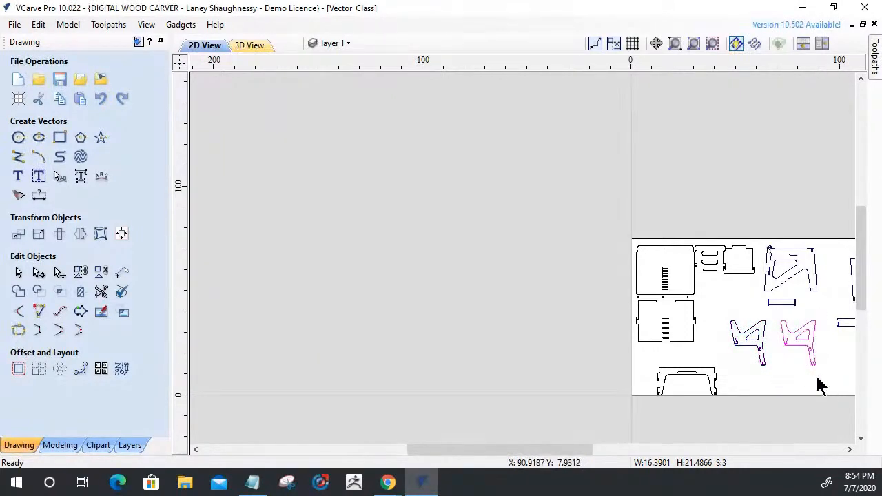
# Examine the dog-bone corner reliefs on the slotted panel and the neighbouring tabbed panel.
pyautogui.scroll(6, 720, 262)
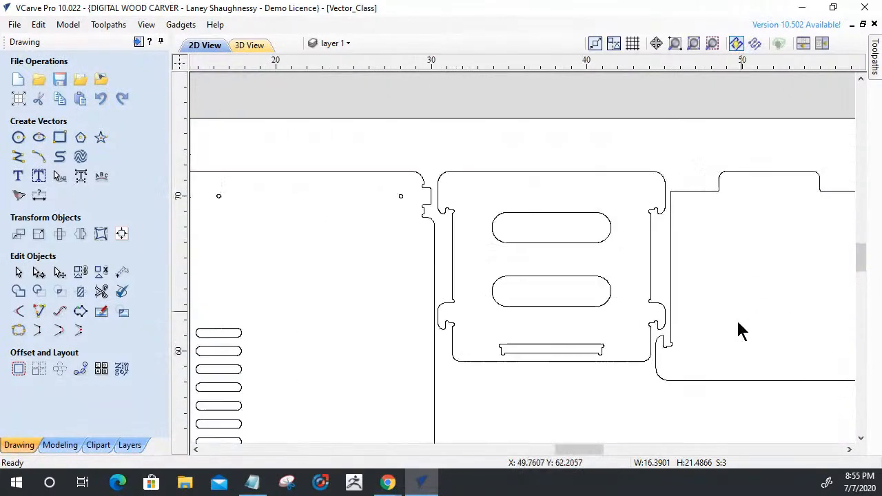
pyautogui.scroll(2, 691, 351)
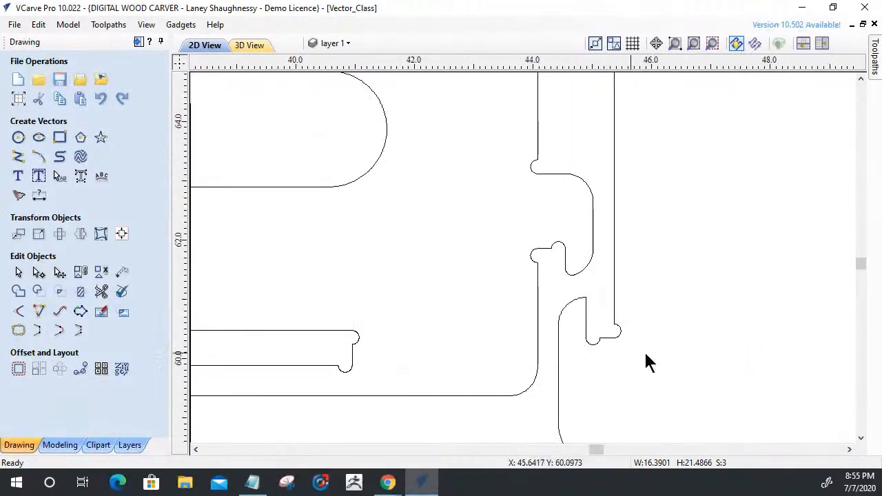
pyautogui.scroll(-2, 557, 311)
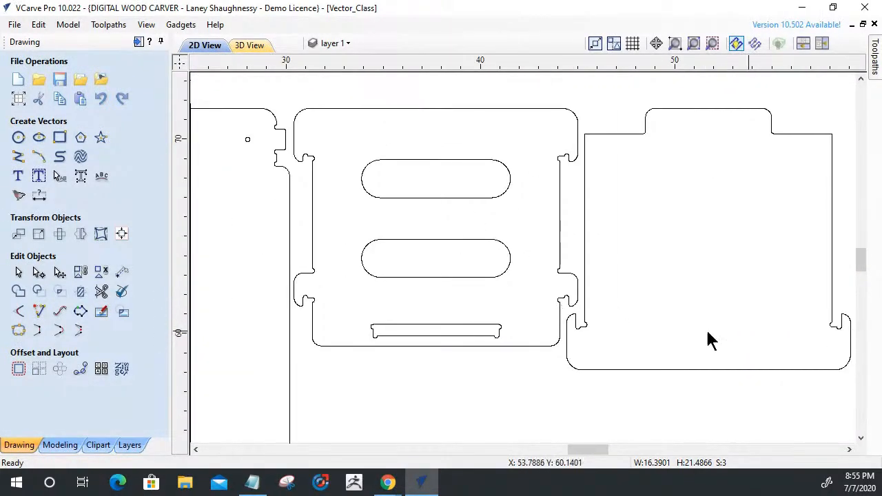
pyautogui.scroll(2, 652, 179)
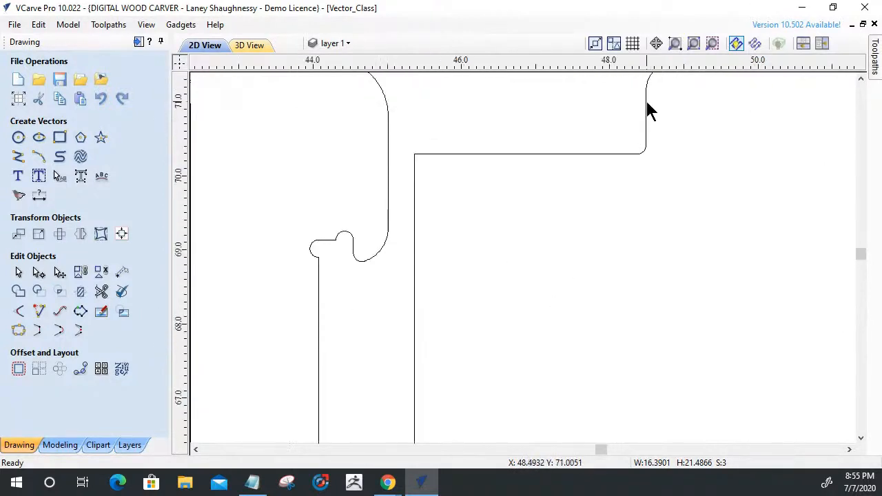
pyautogui.scroll(2, 653, 122)
pyautogui.scroll(-3, 645, 138)
pyautogui.scroll(-2, 639, 158)
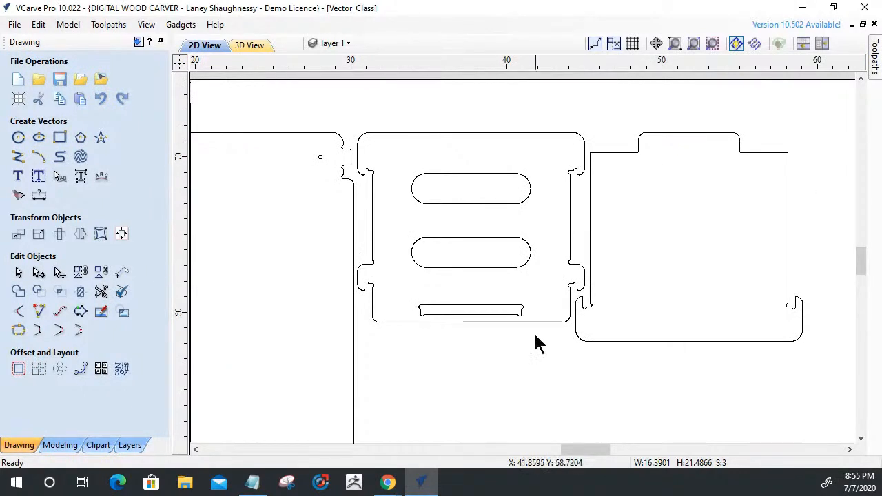
pyautogui.scroll(5, 584, 309)
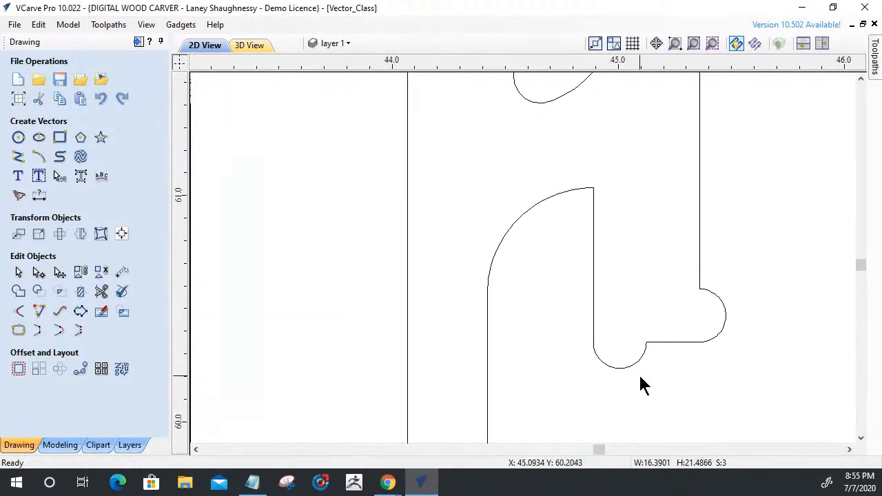
pyautogui.scroll(1, 630, 388)
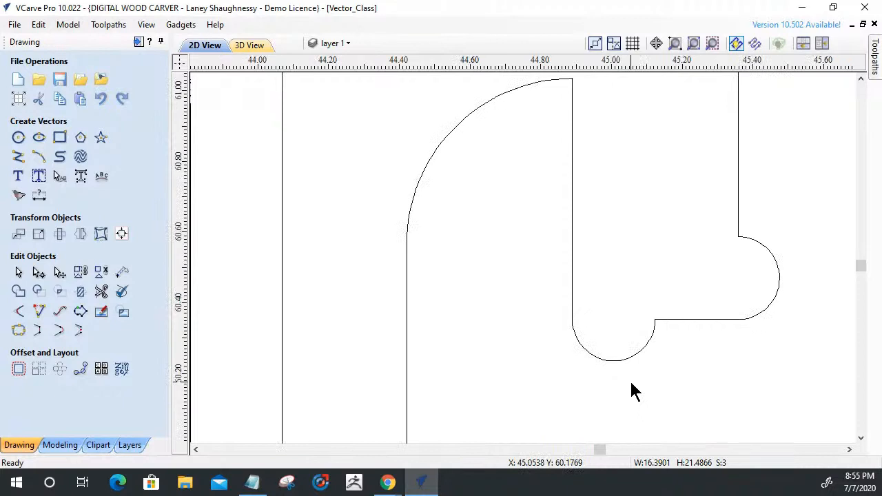
pyautogui.scroll(-2, 634, 391)
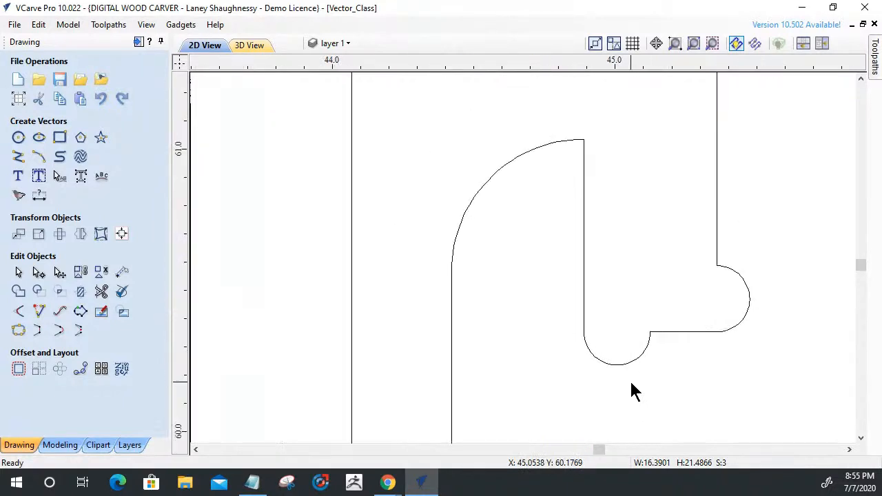
# Inspect the nodes along the tabbed panel's outline in node editing mode, keeping the previously selected parts grouped.
pyautogui.click(38, 272)
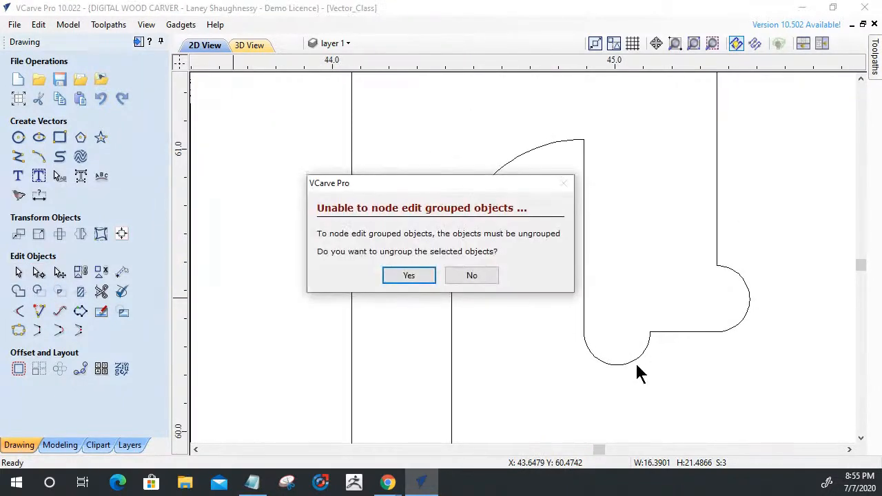
pyautogui.click(473, 276)
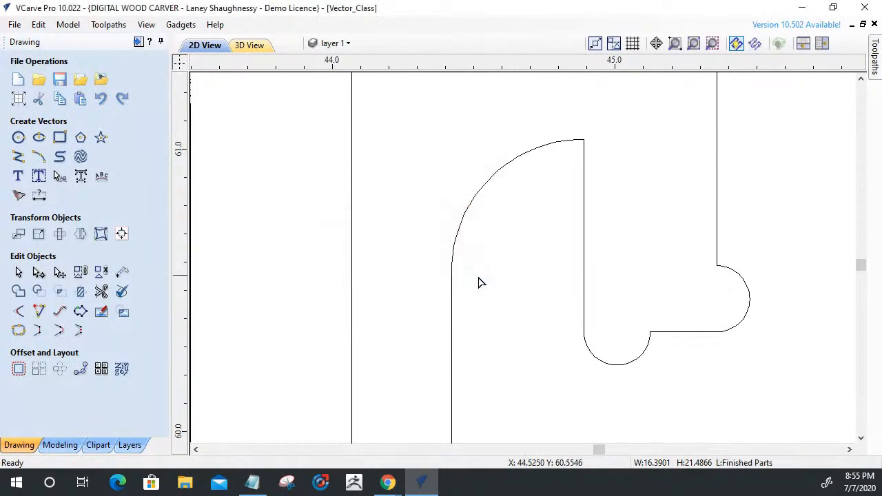
pyautogui.click(448, 310)
pyautogui.scroll(-6, 448, 309)
pyautogui.scroll(-2, 451, 312)
pyautogui.scroll(6, 456, 310)
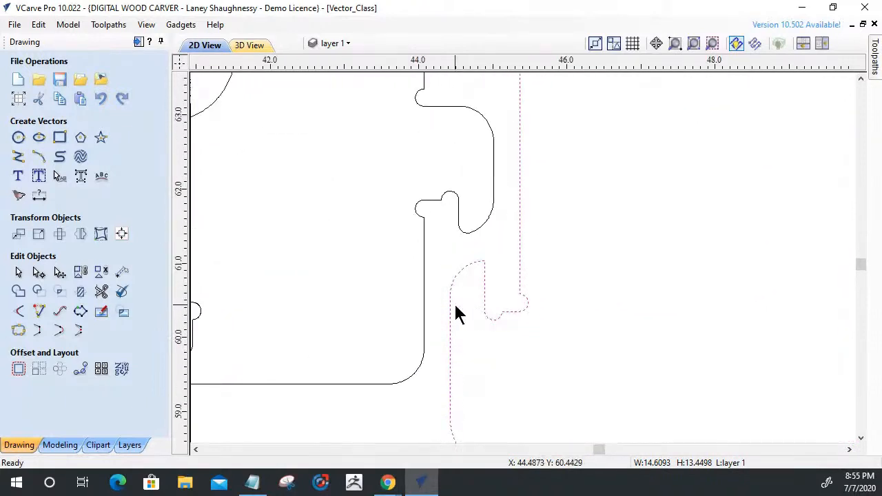
pyautogui.click(39, 272)
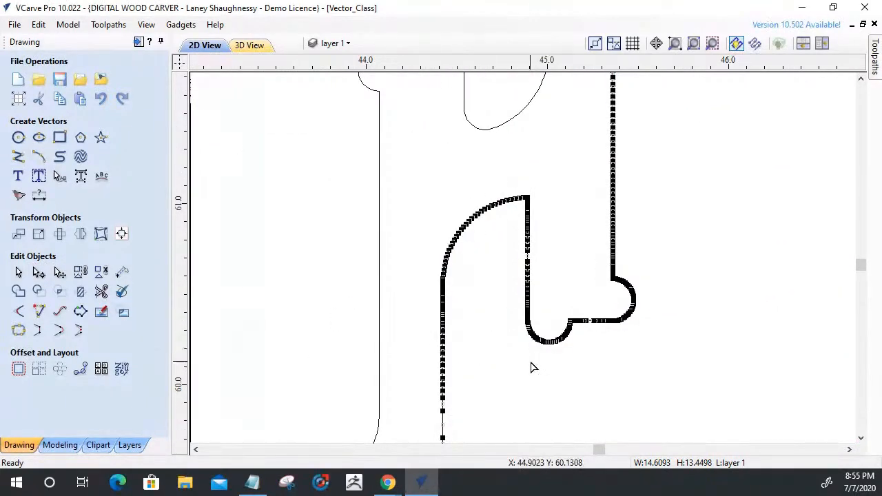
pyautogui.scroll(2, 534, 368)
pyautogui.scroll(-3, 555, 370)
pyautogui.scroll(-5, 483, 315)
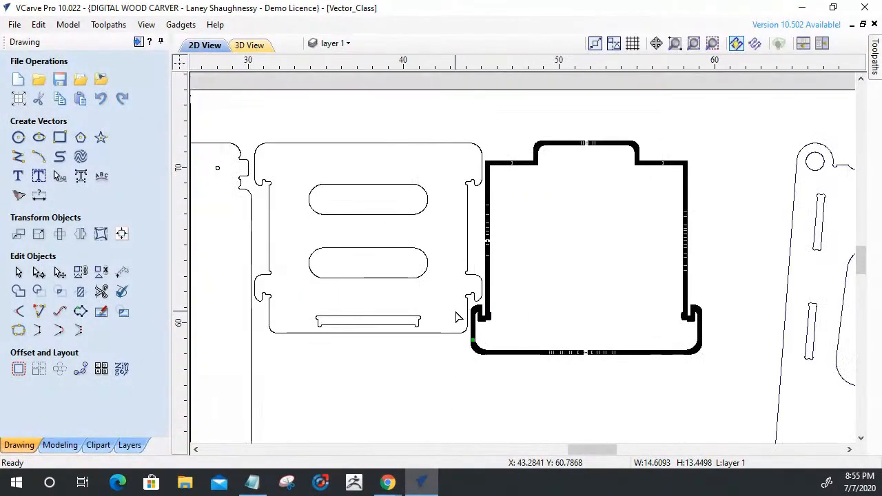
# Offset the tabbed panel's outline inwards by 0.125 inches with sharp offset corners, deleting the original vector.
pyautogui.click(18, 272)
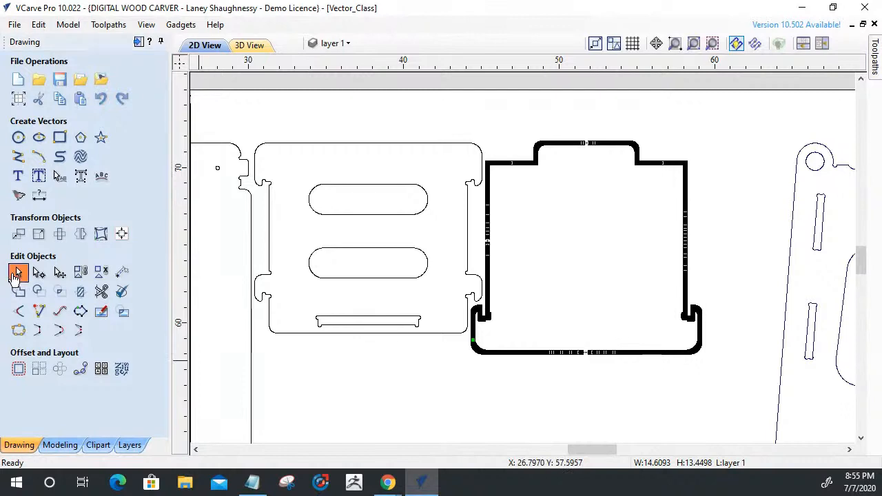
pyautogui.click(22, 368)
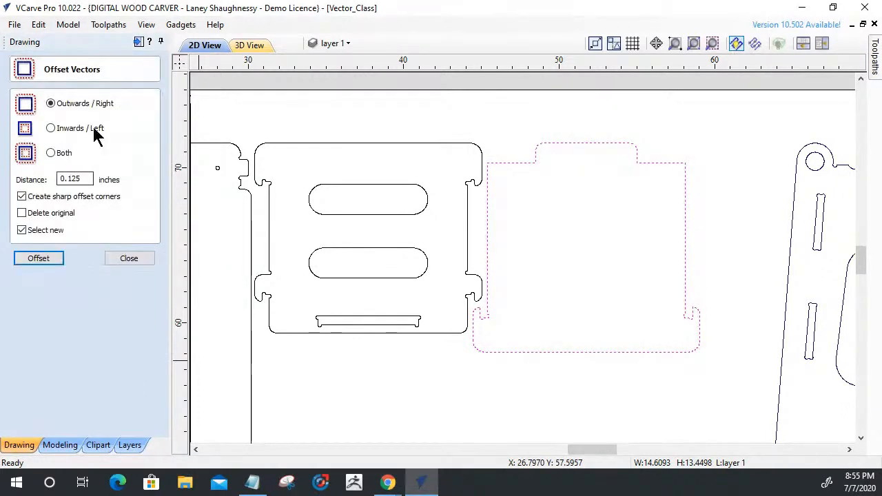
pyautogui.click(47, 258)
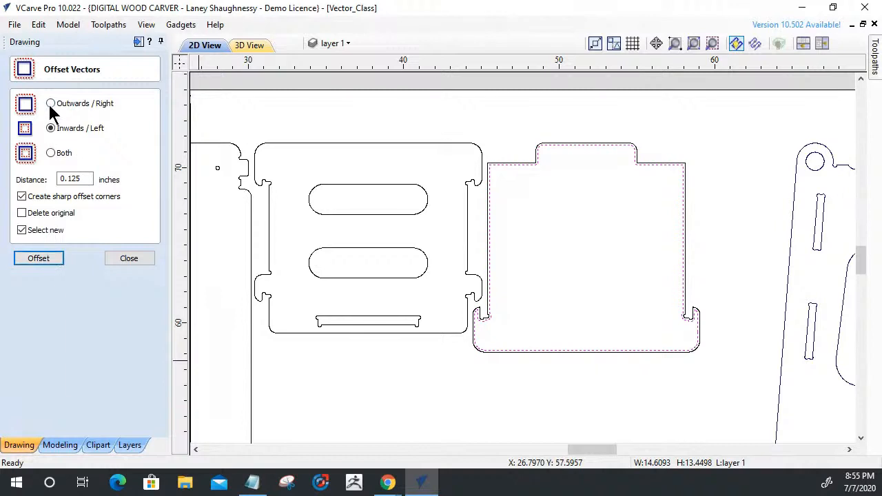
pyautogui.hotkey('ctrl', 'z')
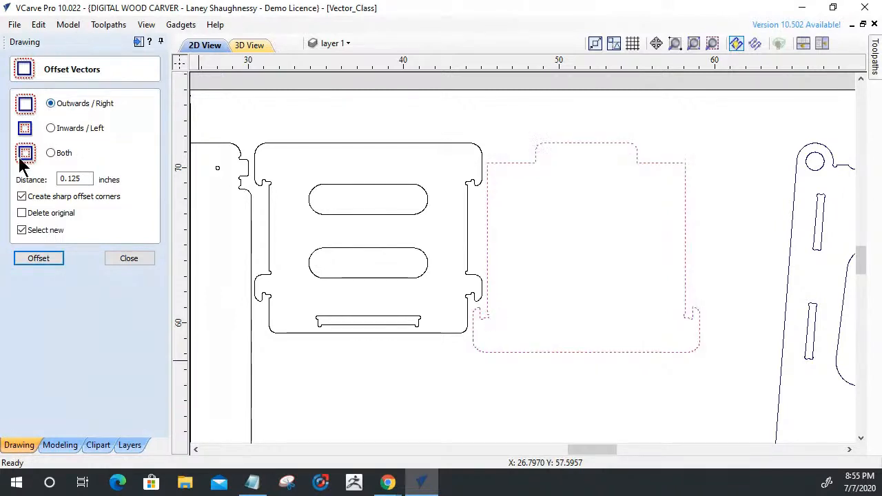
pyautogui.click(22, 213)
pyautogui.click(50, 128)
pyautogui.click(51, 260)
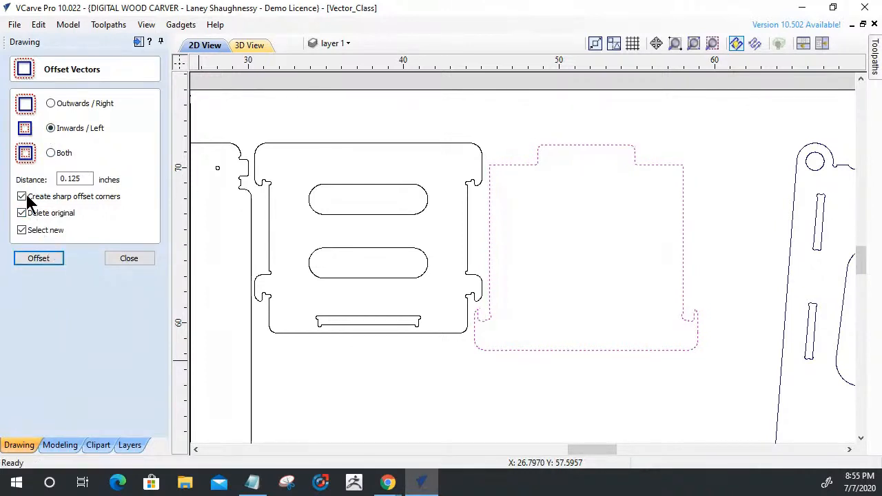
# Offset the reduced panel outline back outwards by 0.125 inches, deleting the original vector.
pyautogui.click(50, 104)
pyautogui.click(40, 260)
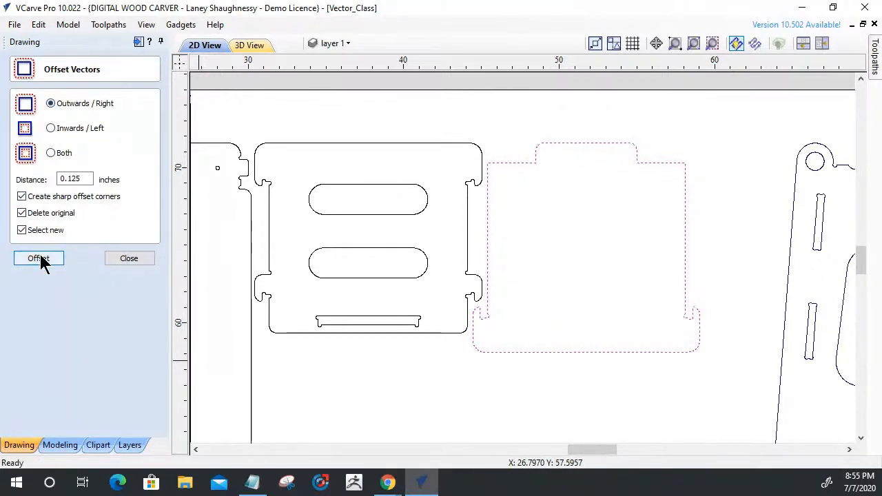
pyautogui.scroll(8, 499, 344)
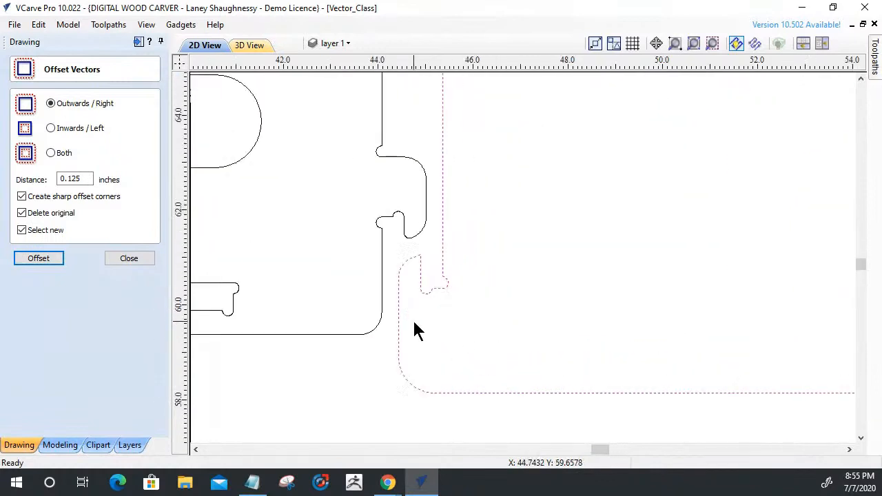
pyautogui.click(113, 260)
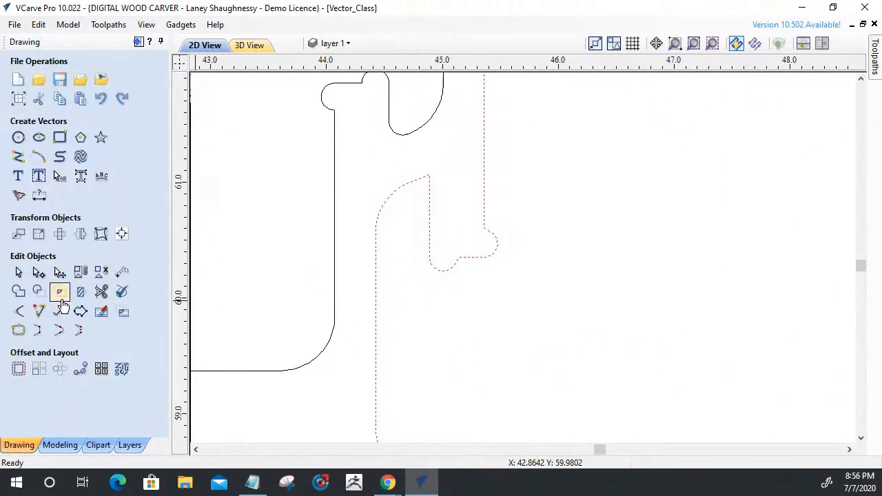
# Measure the width of the tabbed panel's lower-left hook slot with a horizontal dimension, and undo the dimension.
pyautogui.click(40, 196)
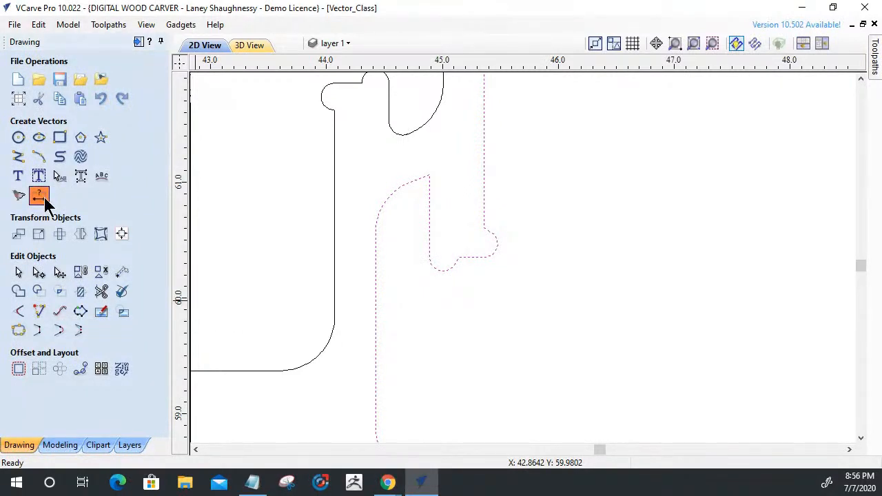
pyautogui.click(44, 197)
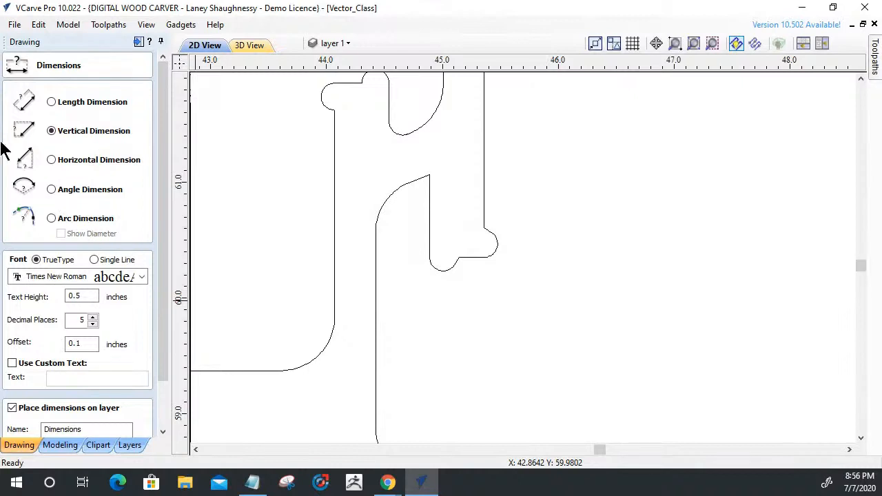
pyautogui.click(51, 160)
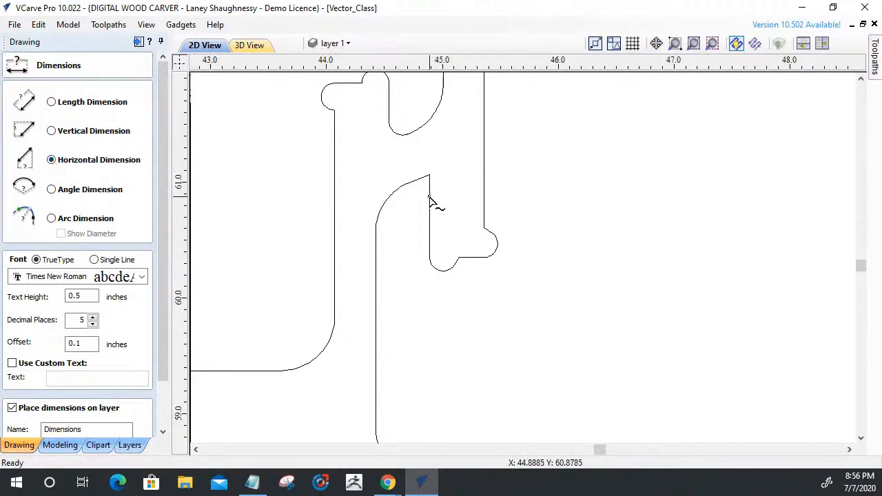
pyautogui.click(430, 199)
pyautogui.click(484, 202)
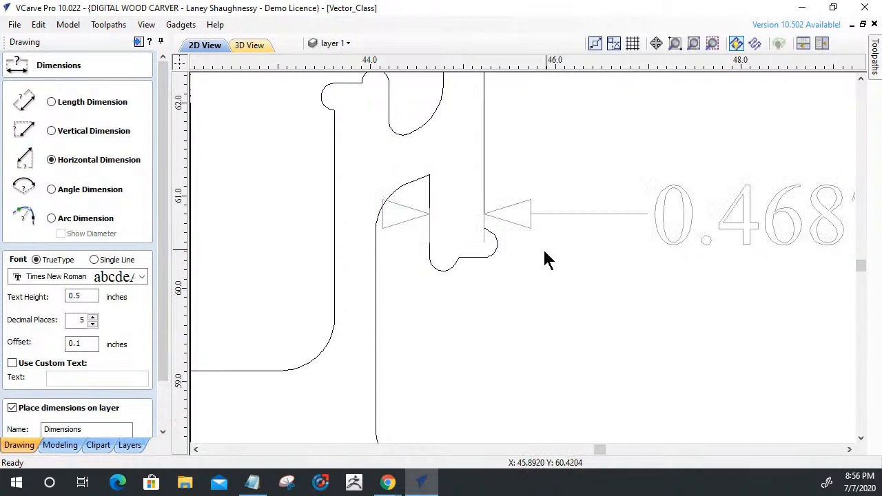
pyautogui.scroll(-2, 544, 255)
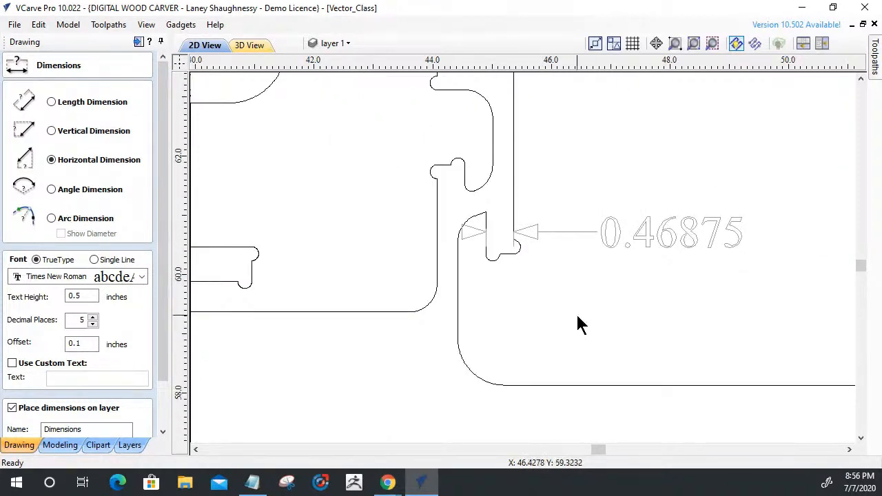
pyautogui.hotkey('ctrl', 'z')
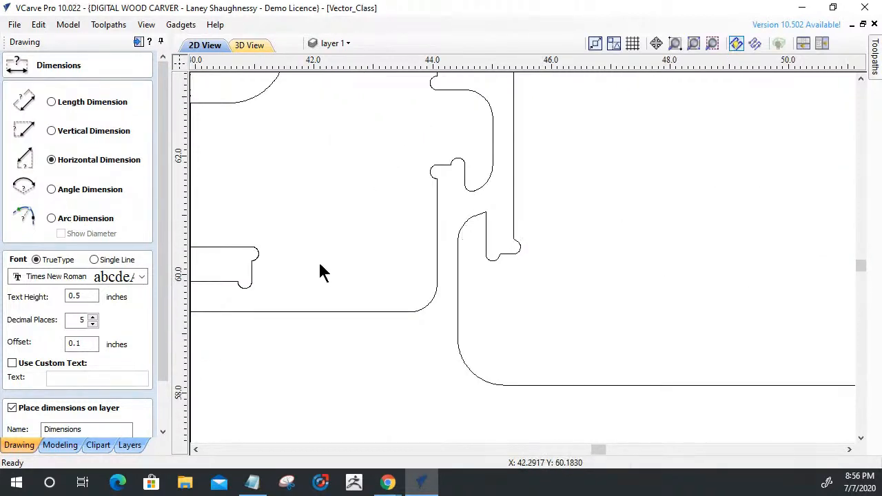
pyautogui.moveTo(163, 373); pyautogui.dragTo(161, 437)
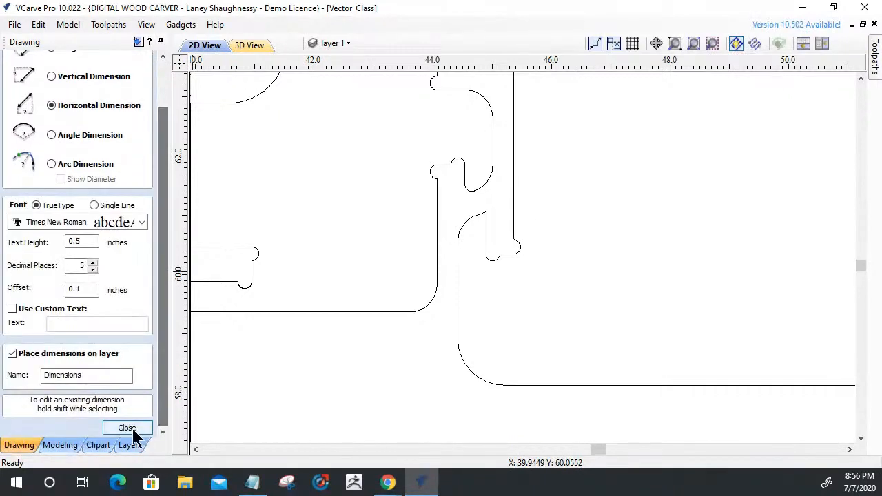
pyautogui.click(129, 428)
# Delete the arc nodes of the inner dog-bone at the base of the tabbed panel's lower-left slot, plus the span left in their place.
pyautogui.scroll(5, 462, 260)
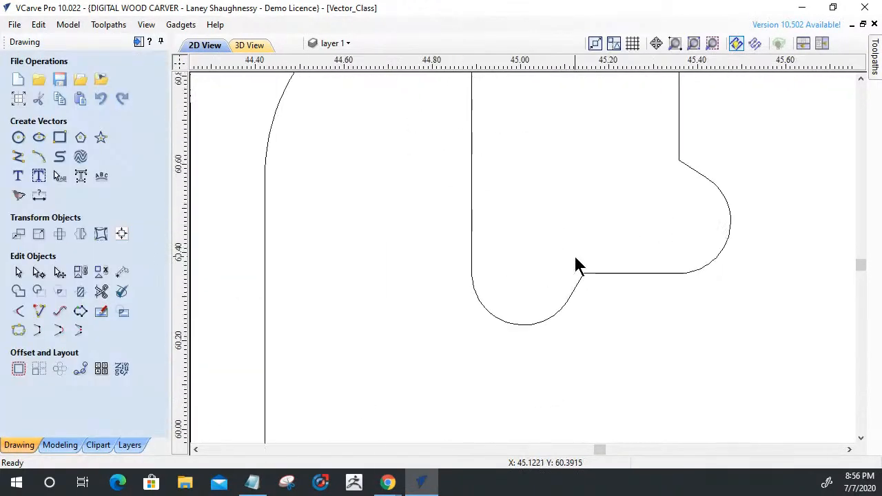
pyautogui.click(472, 259)
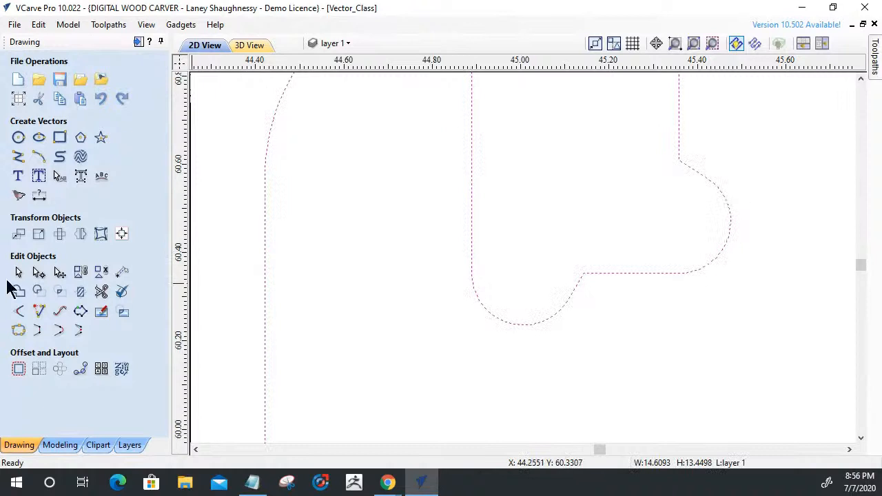
pyautogui.click(38, 275)
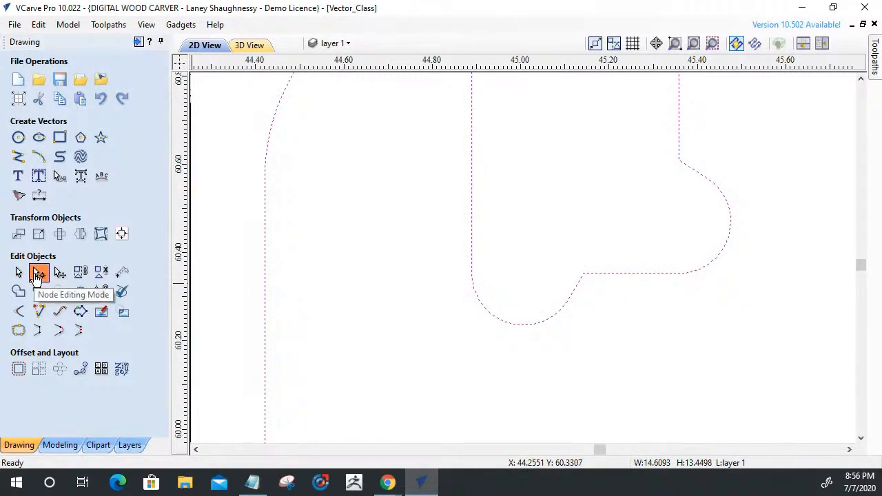
pyautogui.moveTo(437, 260); pyautogui.dragTo(597, 365)
pyautogui.scroll(4, 483, 297)
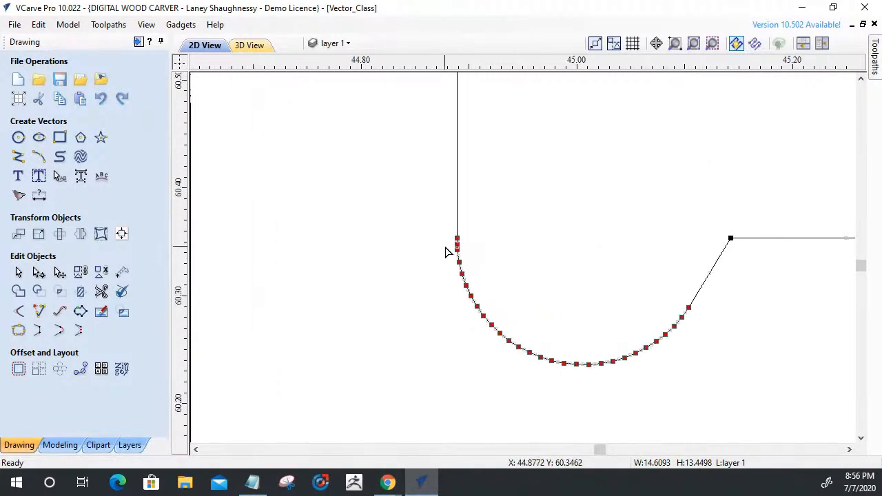
pyautogui.keyDown('ctrl'); pyautogui.click(474, 228); pyautogui.keyUp('ctrl')
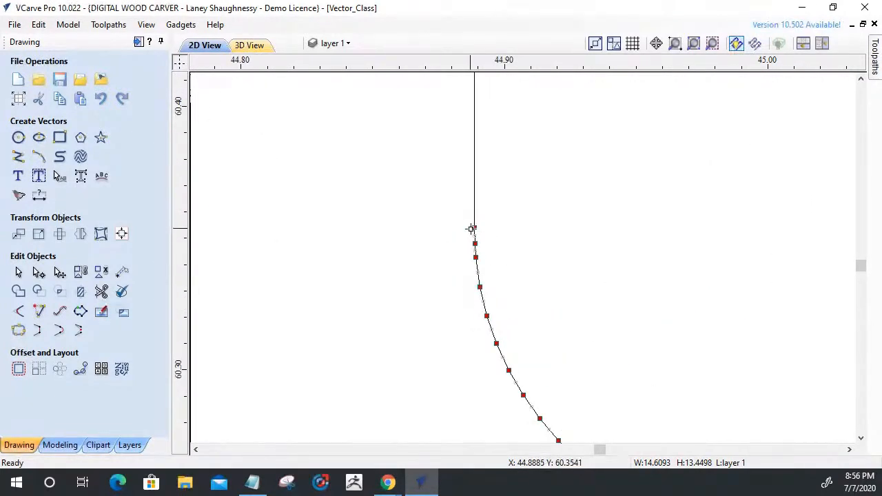
pyautogui.scroll(-1, 539, 303)
pyautogui.scroll(-2, 530, 299)
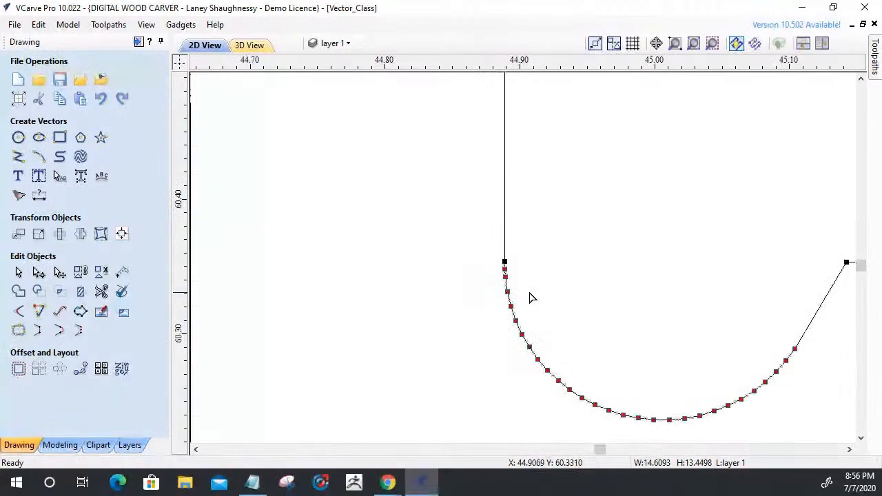
pyautogui.press('Delete')
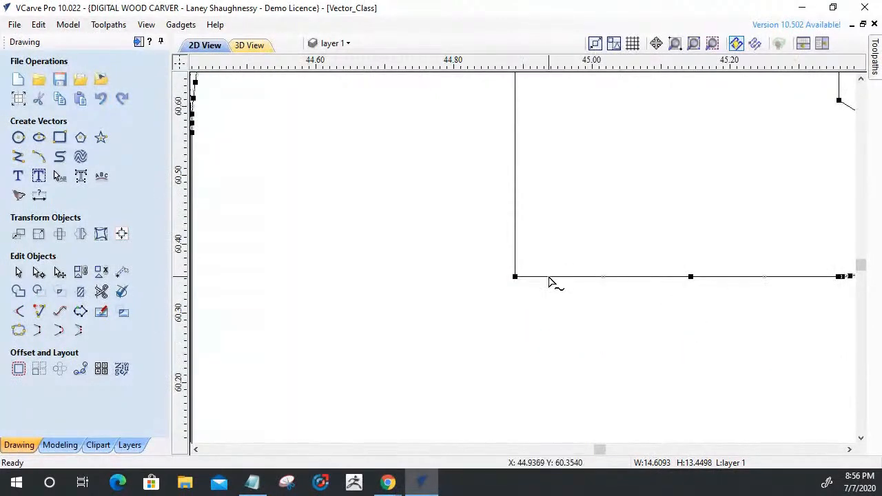
pyautogui.press('d')
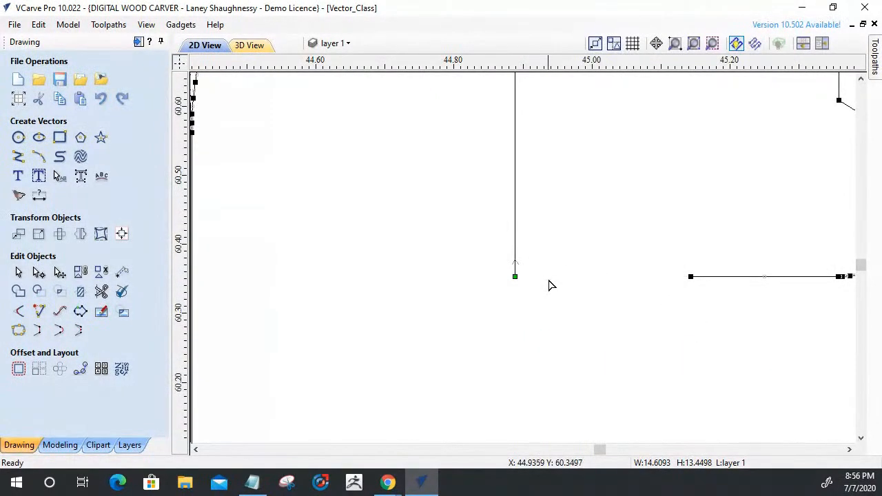
# Delete the arc nodes of the remaining dog-bone at the base of the tabbed panel's lower-left slot, plus the span left in their place.
pyautogui.scroll(-2, 549, 284)
pyautogui.moveTo(650, 233); pyautogui.dragTo(658, 301)
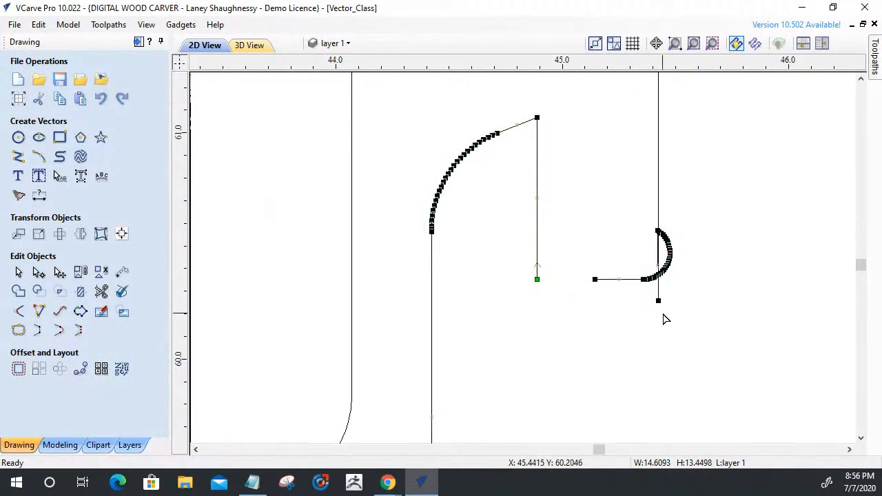
pyautogui.hotkey('ctrl', 'z')
pyautogui.moveTo(650, 203); pyautogui.dragTo(673, 306)
pyautogui.scroll(8, 655, 296)
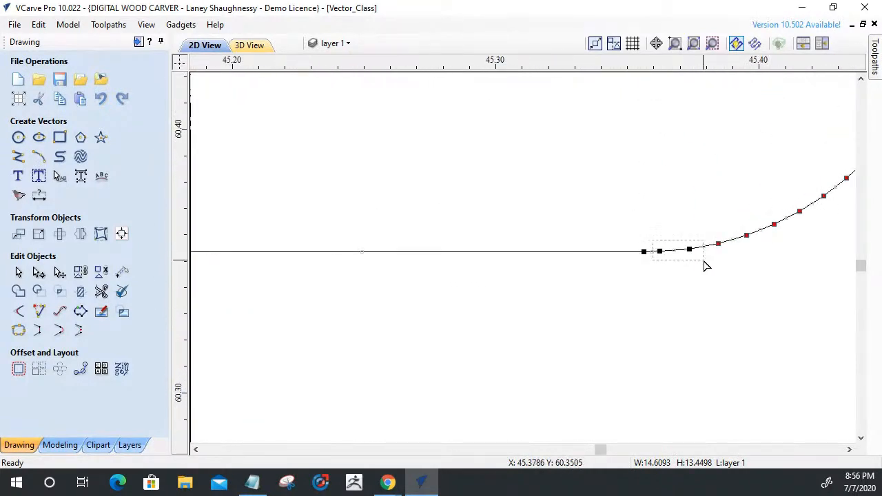
pyautogui.press('Delete')
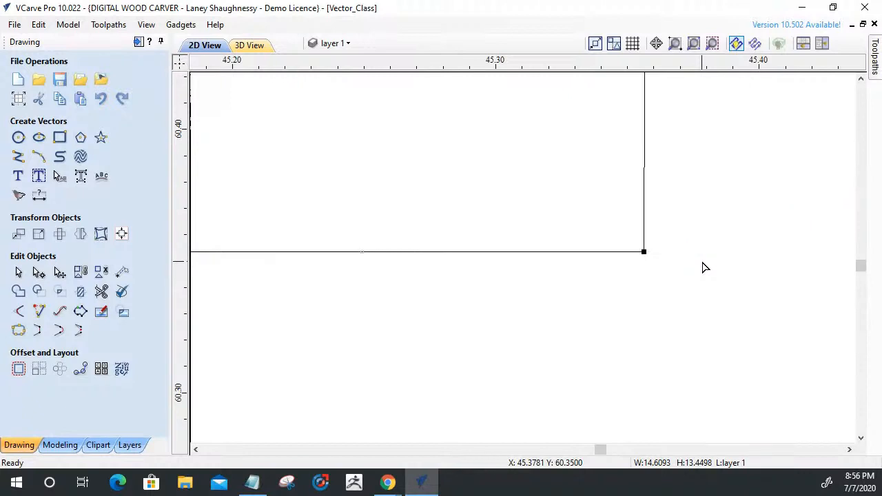
pyautogui.scroll(-12, 678, 322)
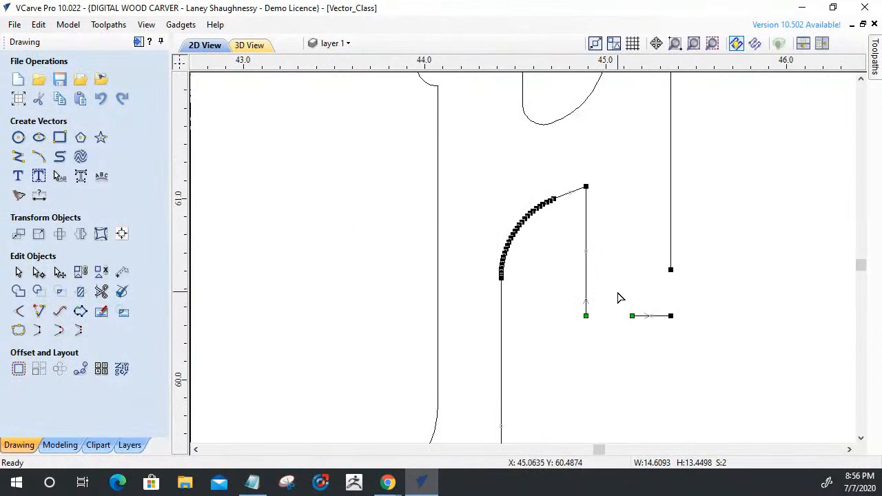
pyautogui.click(616, 318)
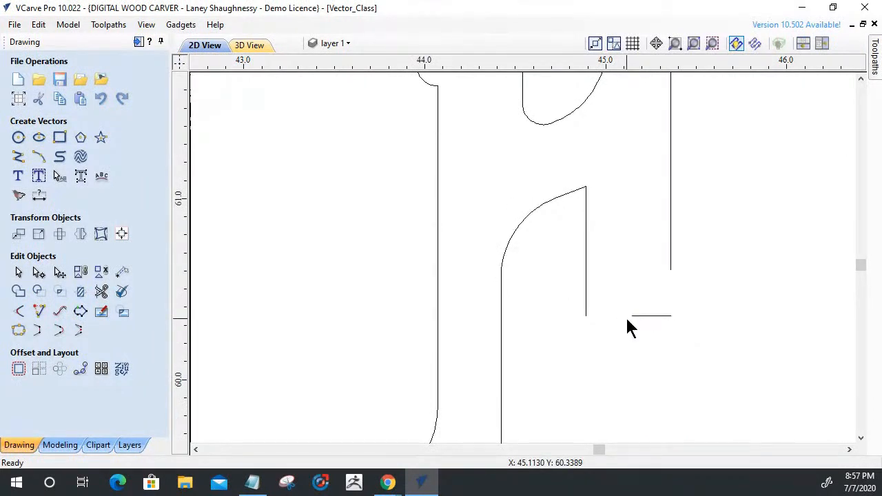
# Try to extend the slot's hook-side edge and its detached base line to a common corner with Extend Vectors.
pyautogui.click(632, 317)
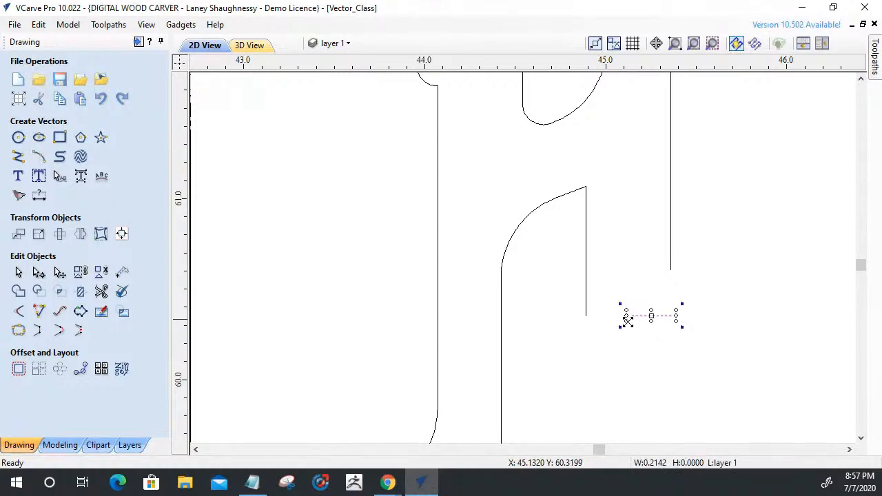
pyautogui.scroll(3, 625, 321)
pyautogui.scroll(1, 625, 323)
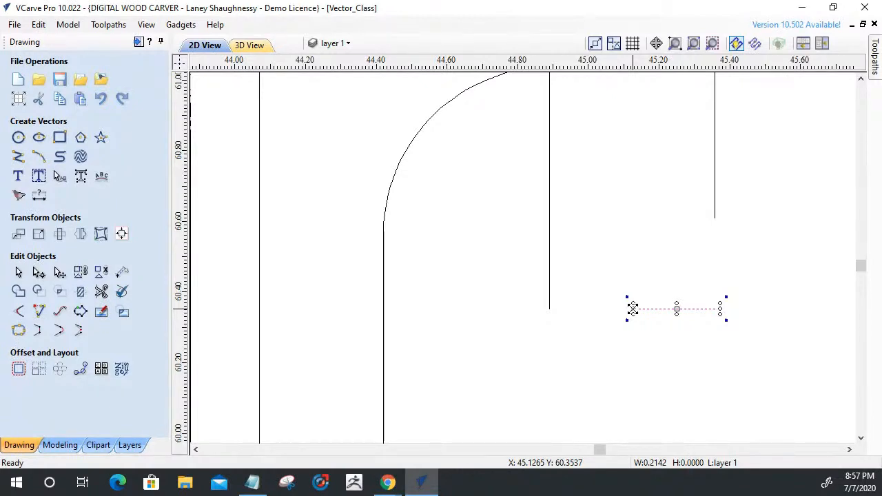
pyautogui.click(39, 312)
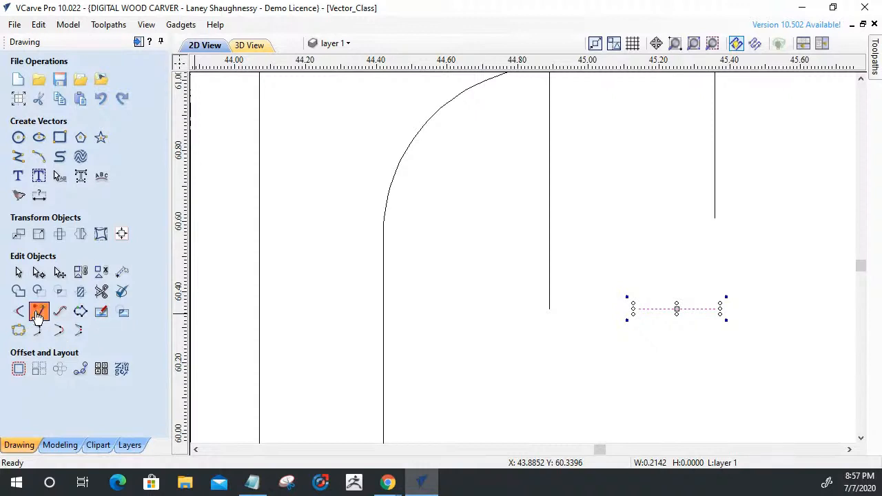
pyautogui.click(550, 311)
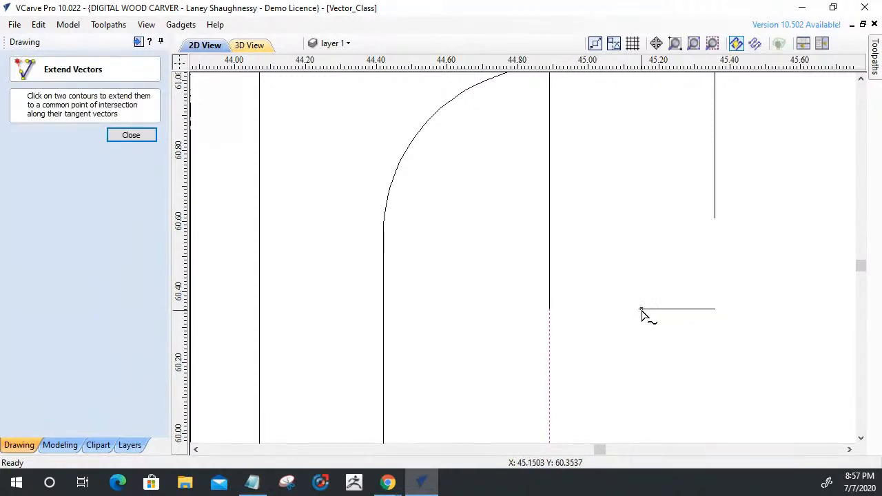
pyautogui.click(134, 137)
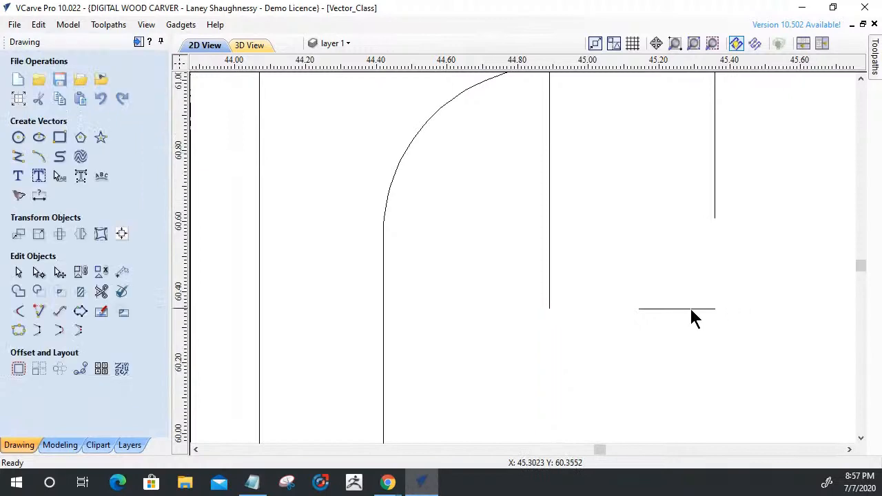
pyautogui.click(646, 310)
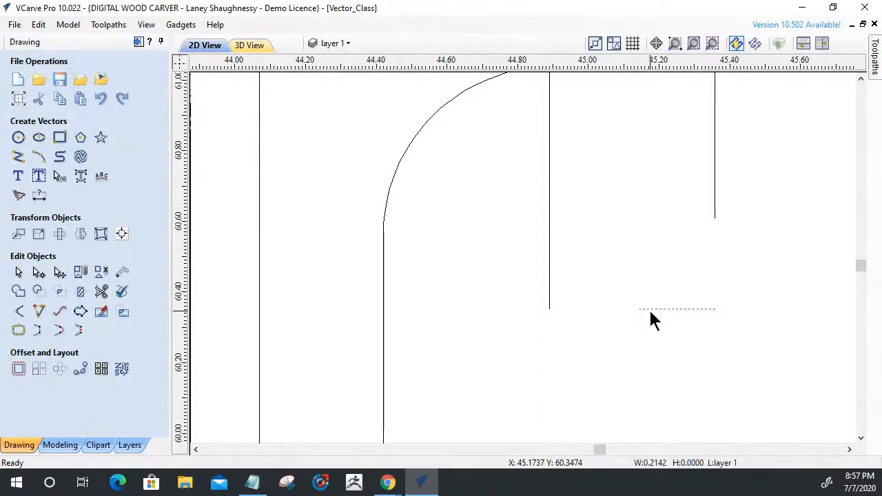
pyautogui.click(39, 312)
pyautogui.click(641, 310)
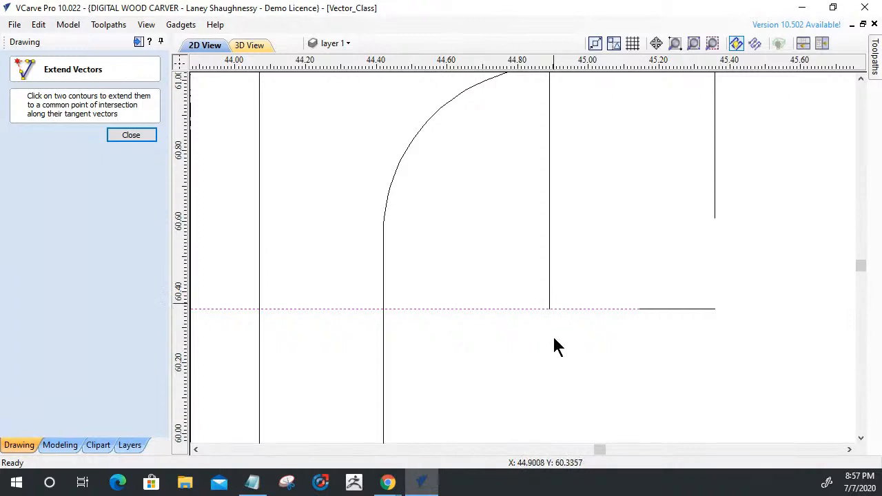
pyautogui.scroll(3, 556, 306)
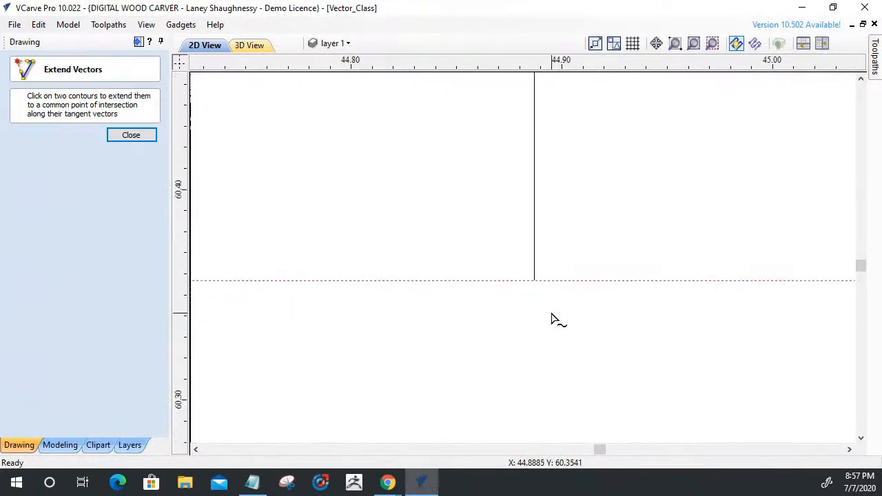
pyautogui.scroll(-3, 552, 318)
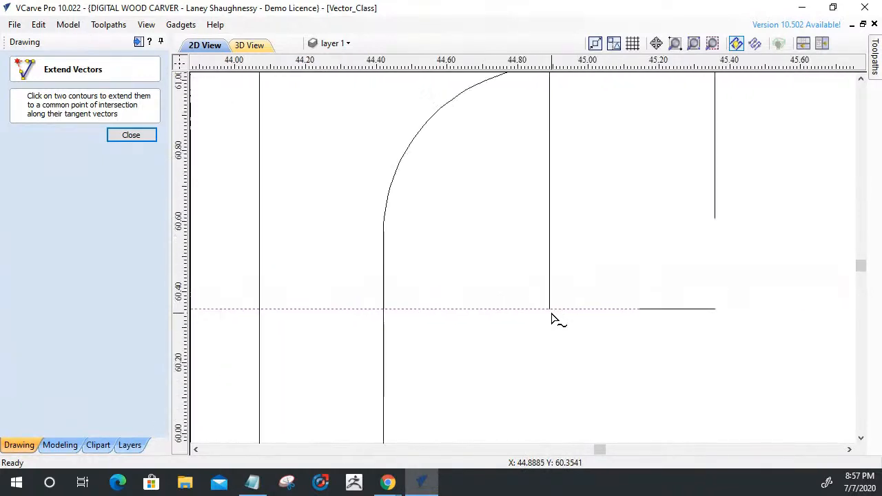
pyautogui.click(131, 135)
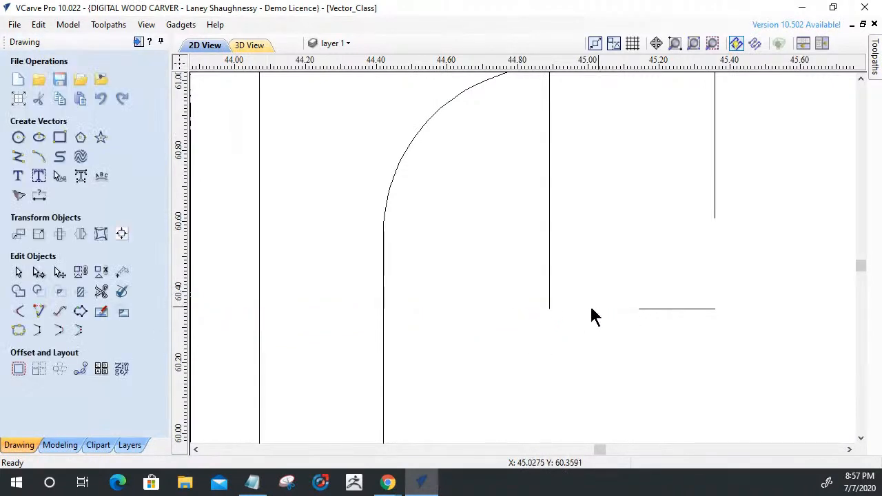
# Shorten the slot's detached base line from the end farther from the hook, and select the open panel outline.
pyautogui.click(550, 304)
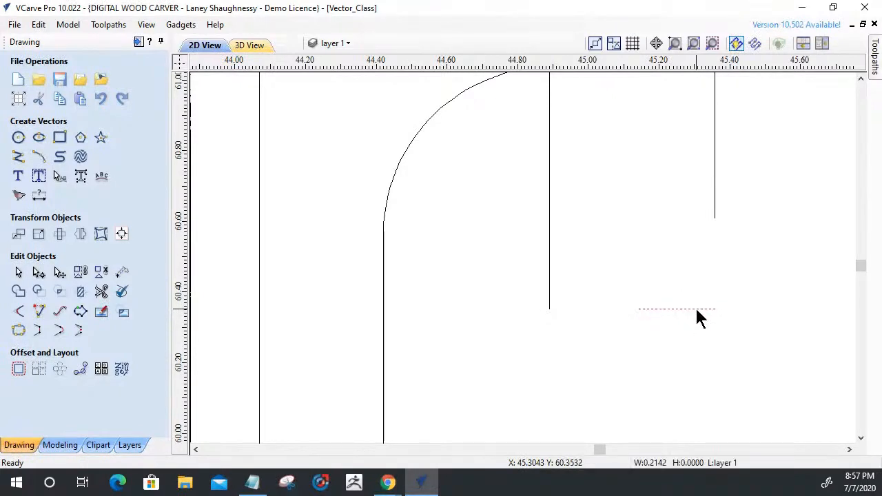
pyautogui.click(698, 311)
pyautogui.moveTo(718, 310); pyautogui.dragTo(699, 310)
pyautogui.click(553, 311)
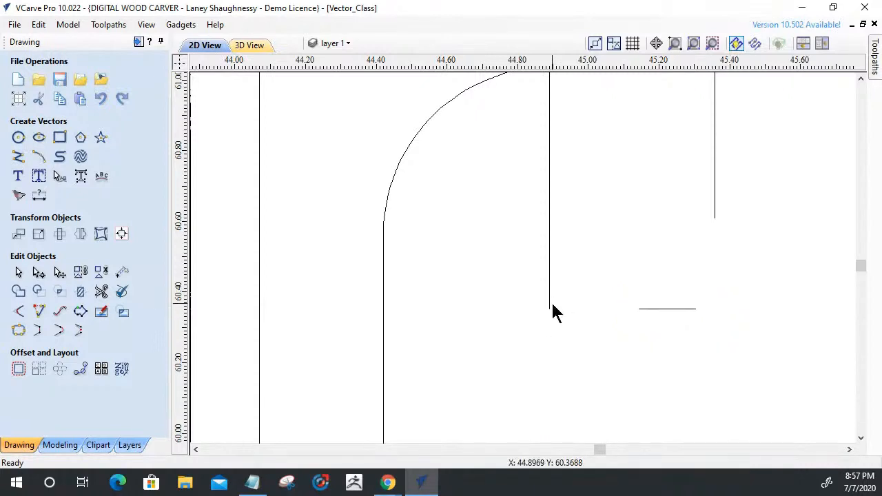
pyautogui.click(550, 303)
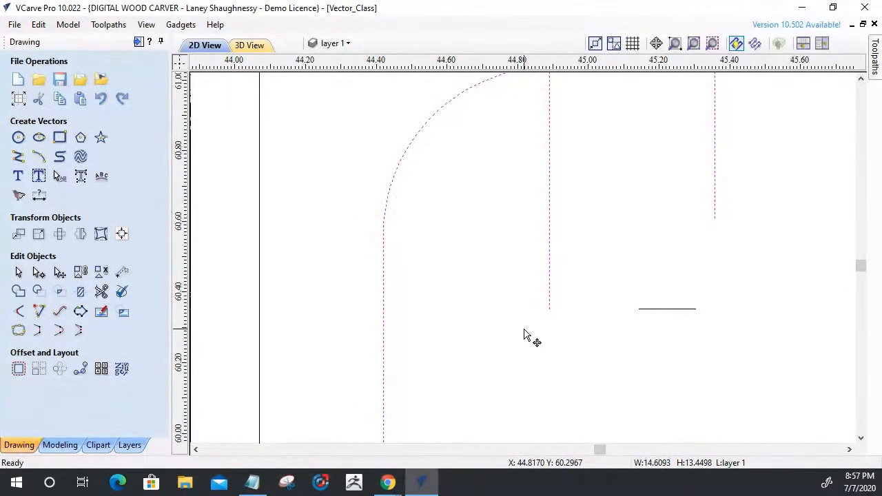
# Shorten the hook-side edge of the tabbed panel's lower-left slot by moving its open end away from the base line.
pyautogui.press('n')
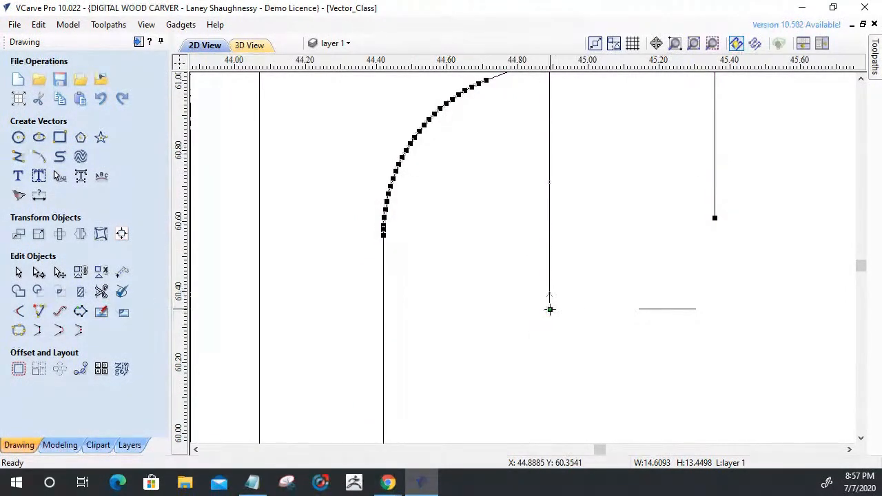
pyautogui.moveTo(549, 310); pyautogui.dragTo(549, 286)
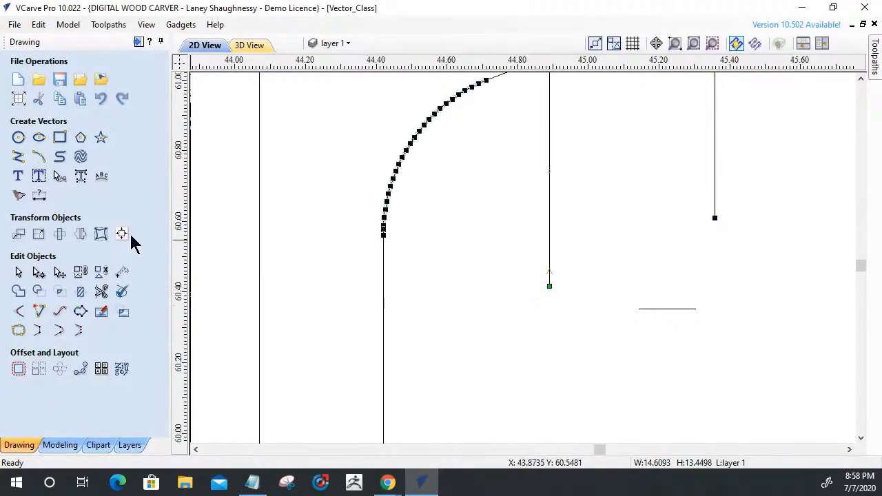
pyautogui.click(18, 272)
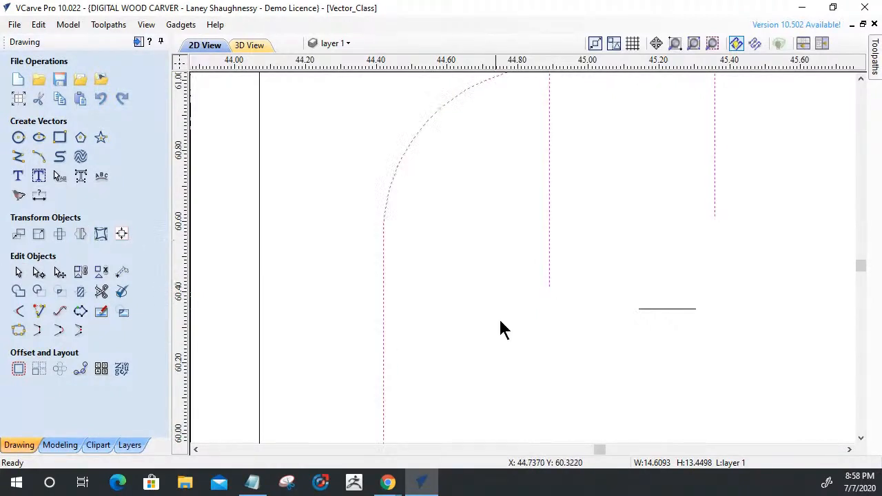
# Extend the detached base line and both edges of the lower-left slot to common corners with Extend Vectors.
pyautogui.click(40, 312)
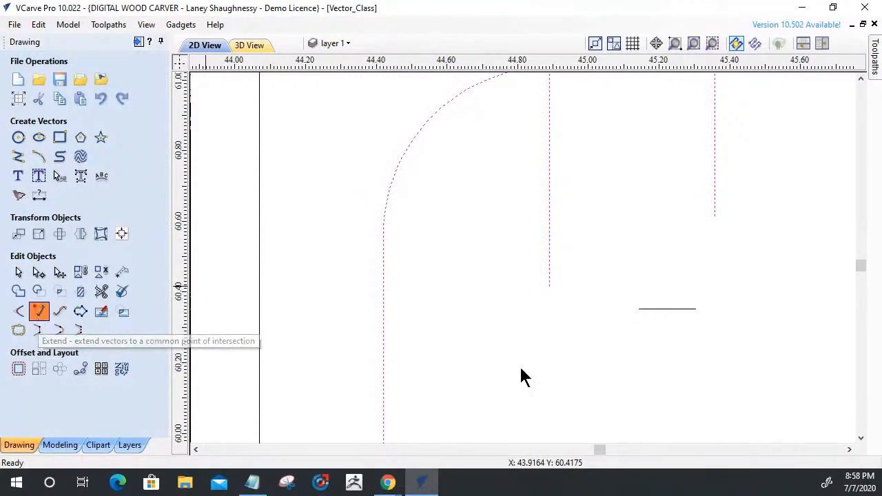
pyautogui.click(652, 310)
pyautogui.click(551, 272)
pyautogui.click(694, 303)
pyautogui.click(715, 204)
pyautogui.scroll(-3, 717, 219)
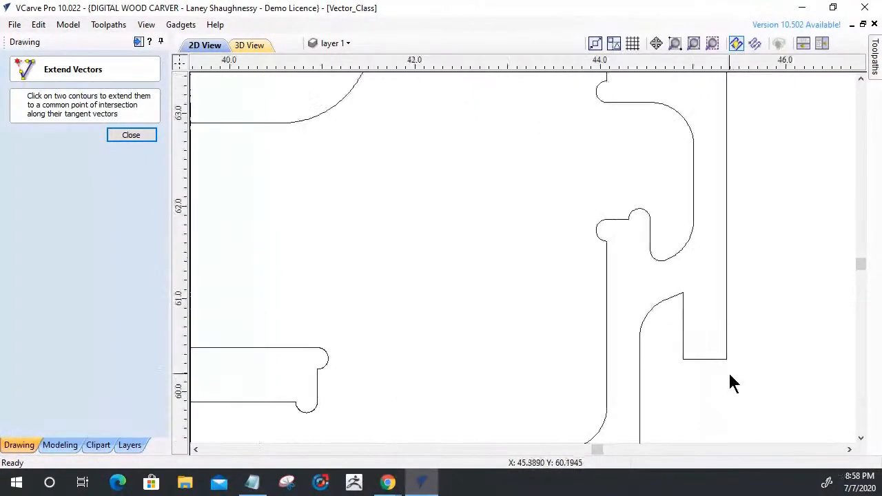
pyautogui.click(131, 135)
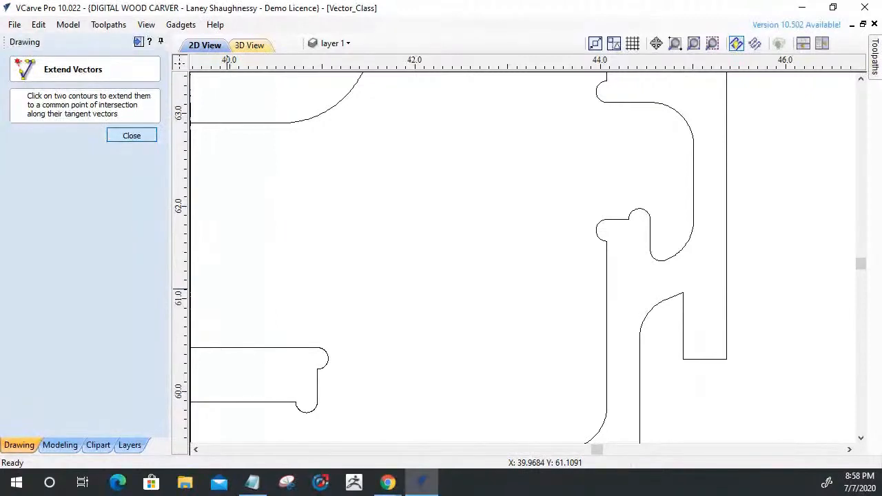
# Join the open panel outline and the lower-left slot's base line into one closed vector.
pyautogui.click(682, 346)
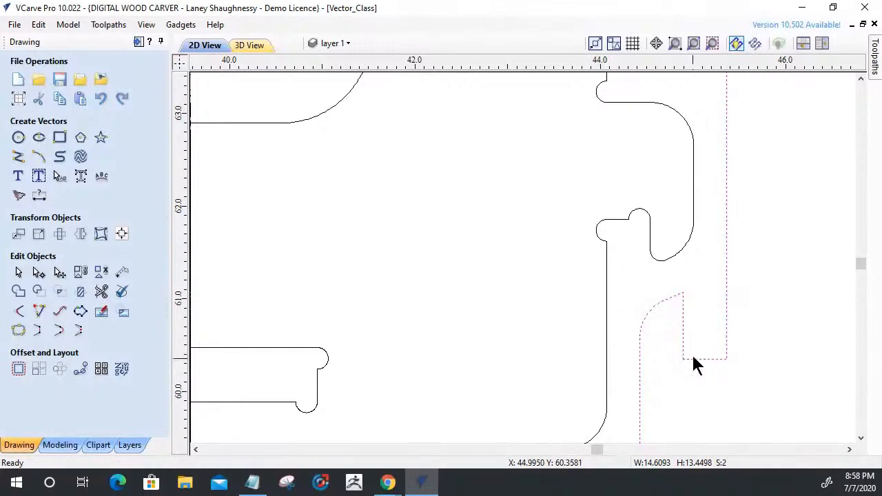
pyautogui.click(19, 332)
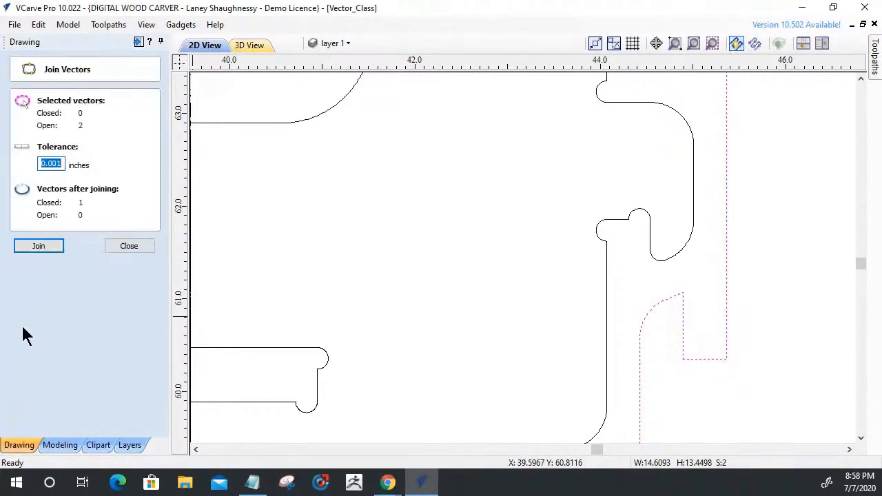
pyautogui.click(31, 249)
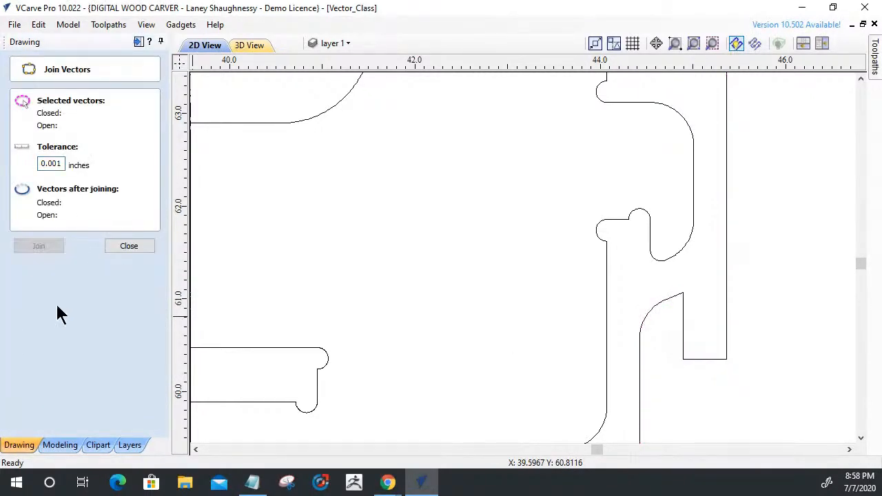
pyautogui.click(121, 250)
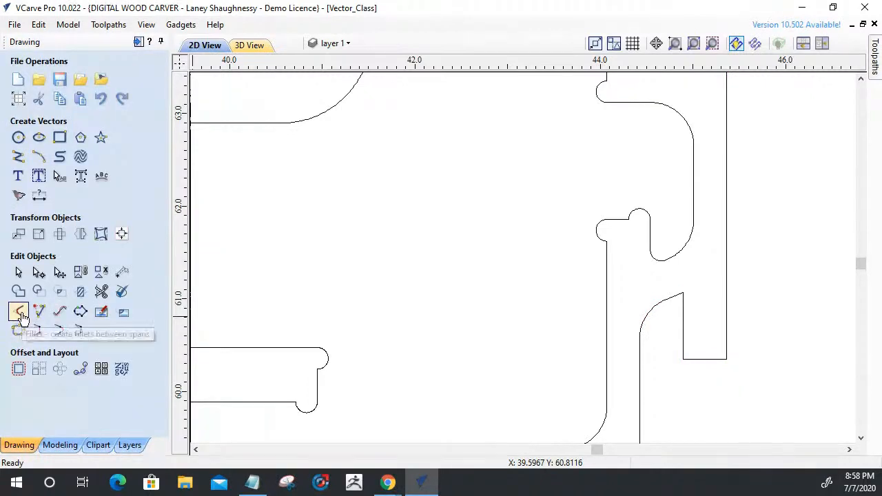
# Add 0.125 inch Dog-Bone fillets to both base corners of the tabbed panel's lower-left slot.
pyautogui.click(18, 312)
pyautogui.click(683, 359)
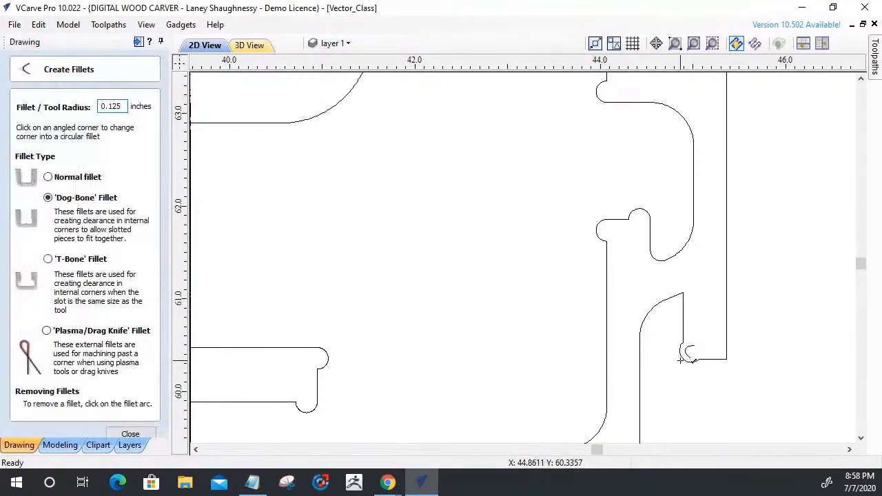
pyautogui.click(726, 358)
pyautogui.scroll(-5, 788, 420)
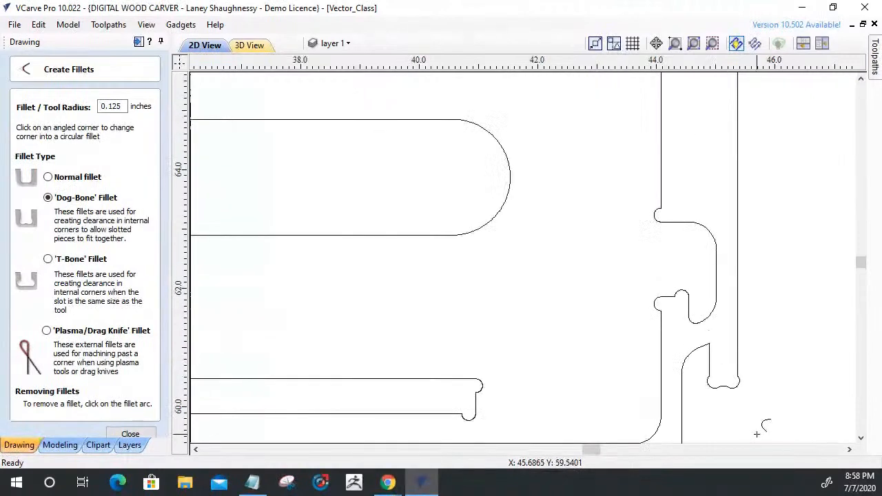
pyautogui.scroll(-4, 598, 347)
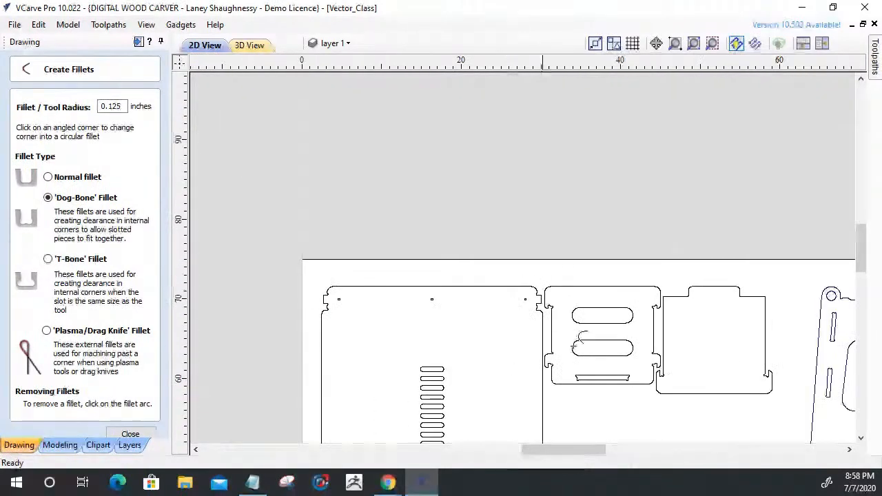
pyautogui.scroll(3, 776, 388)
pyautogui.scroll(1, 777, 389)
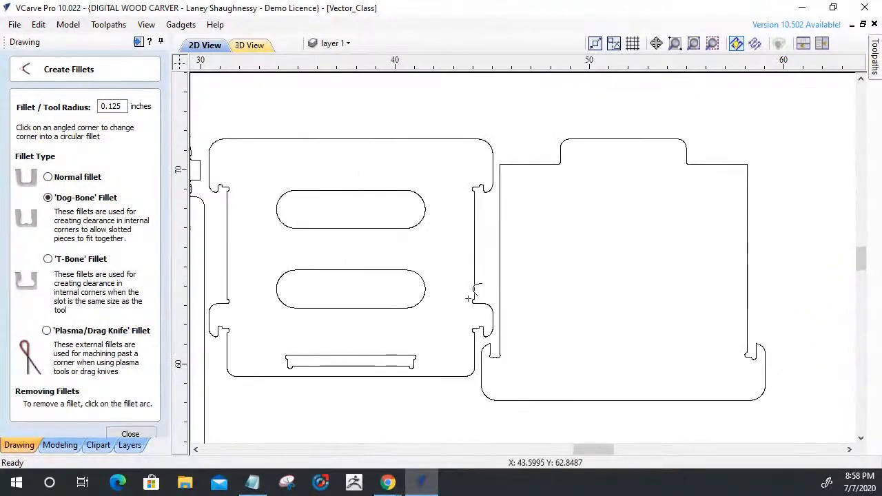
pyautogui.scroll(10, 740, 388)
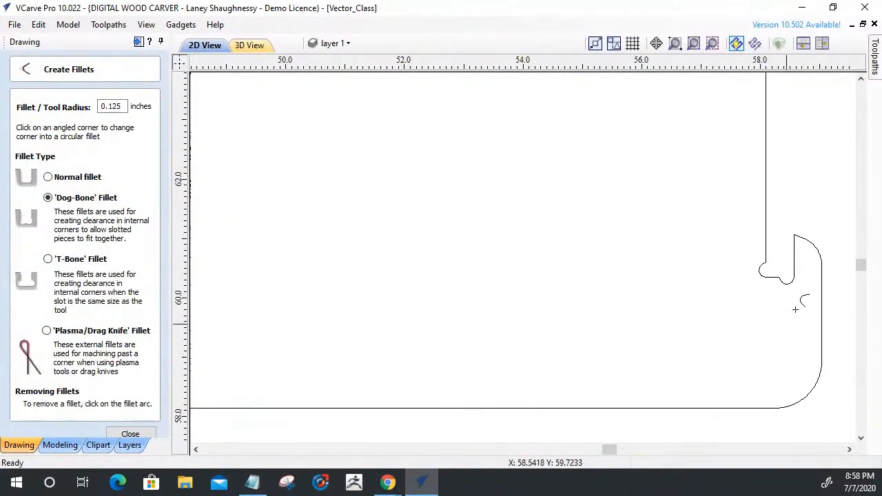
pyautogui.scroll(1, 783, 268)
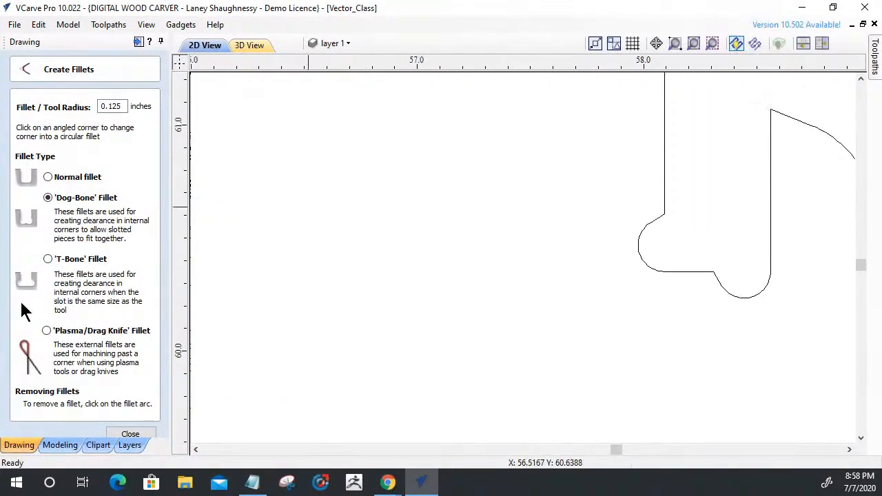
pyautogui.click(137, 438)
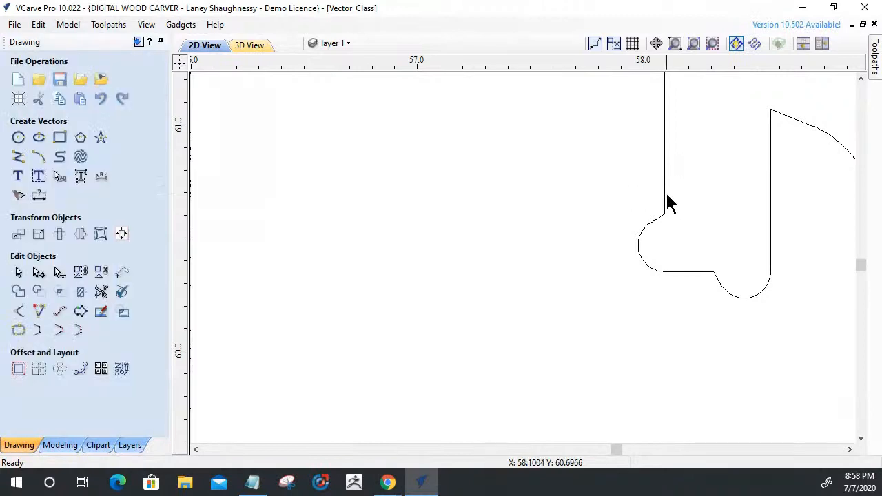
# Delete the arc nodes of the inner dog-bone at the base of the lower-right slot, plus the span left in their place.
pyautogui.click(665, 199)
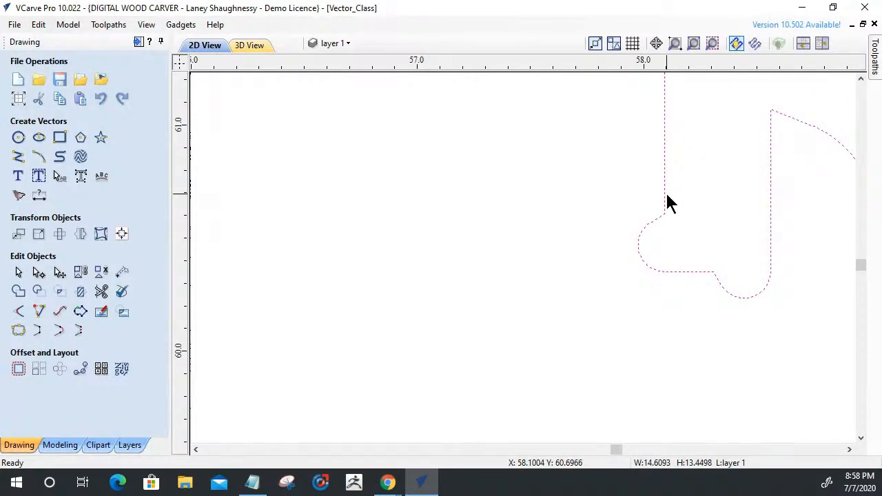
pyautogui.click(40, 274)
pyautogui.scroll(2, 672, 268)
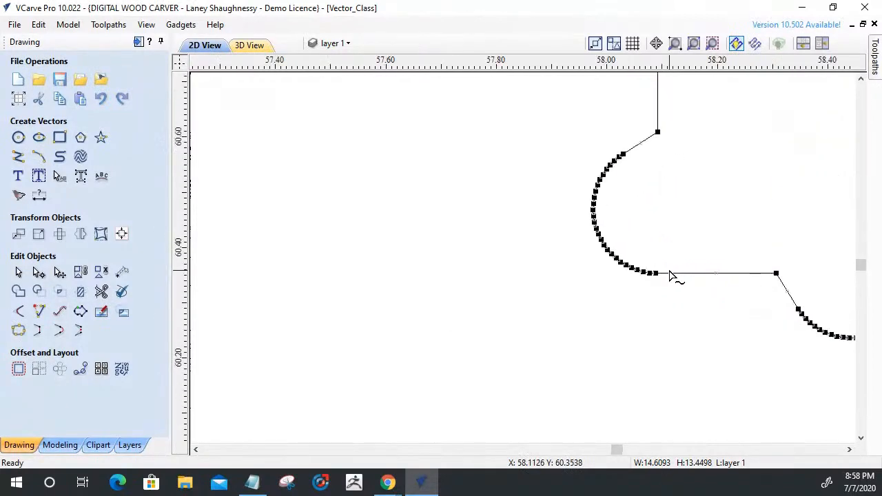
pyautogui.moveTo(565, 142); pyautogui.dragTo(652, 283)
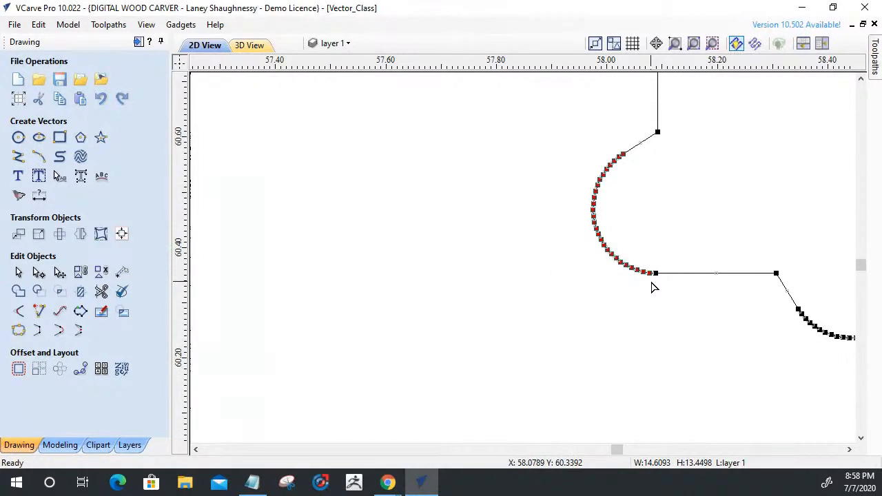
pyautogui.press('Delete')
pyautogui.press('d')
# Delete all arc nodes of the hook-side dog-bone at the base of the tabbed panel's lower-right slot.
pyautogui.scroll(-3, 600, 277)
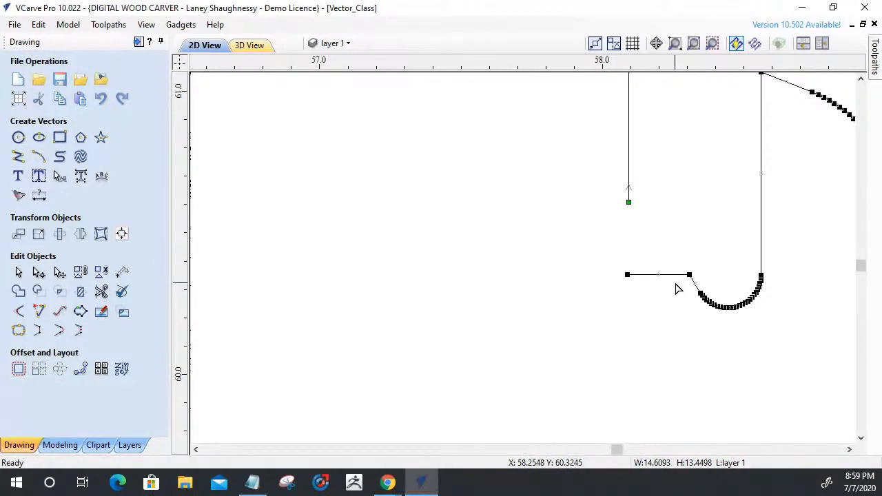
pyautogui.scroll(5, 739, 291)
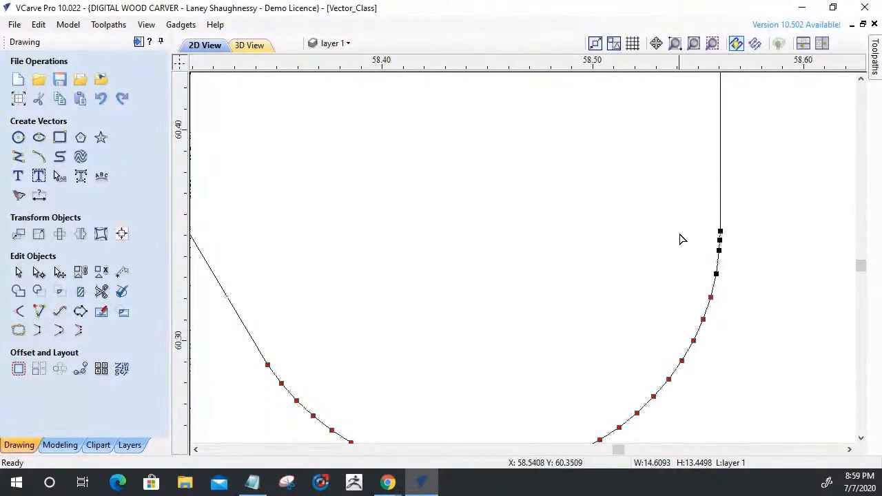
pyautogui.keyDown('shift'); pyautogui.moveTo(732, 268); pyautogui.dragTo(727, 299); pyautogui.keyUp('shift')
pyautogui.press('Delete')
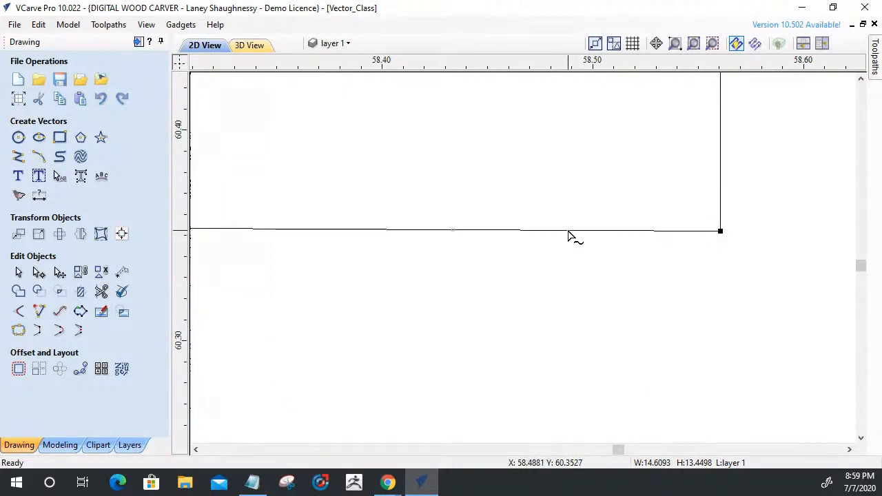
# Delete the base span beside the lower-right hook, and shorten the slot's hook-side edge and the inner end of its remaining base line.
pyautogui.scroll(-5, 654, 285)
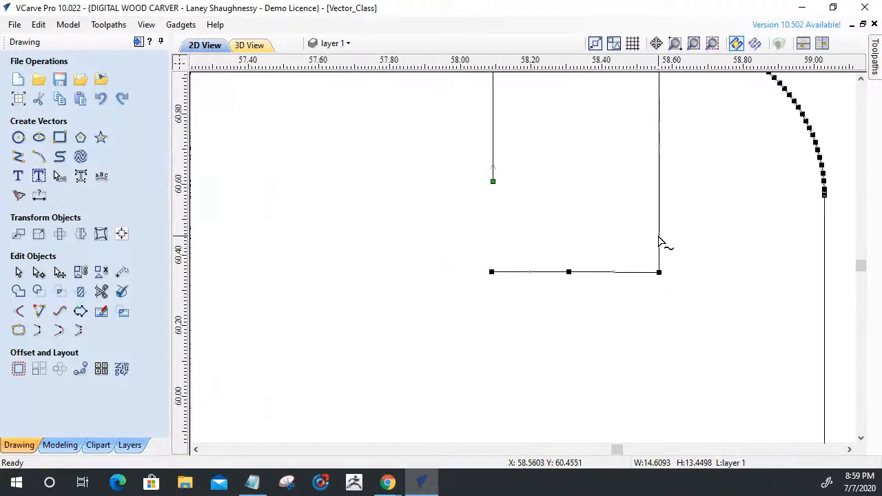
pyautogui.scroll(-2, 624, 294)
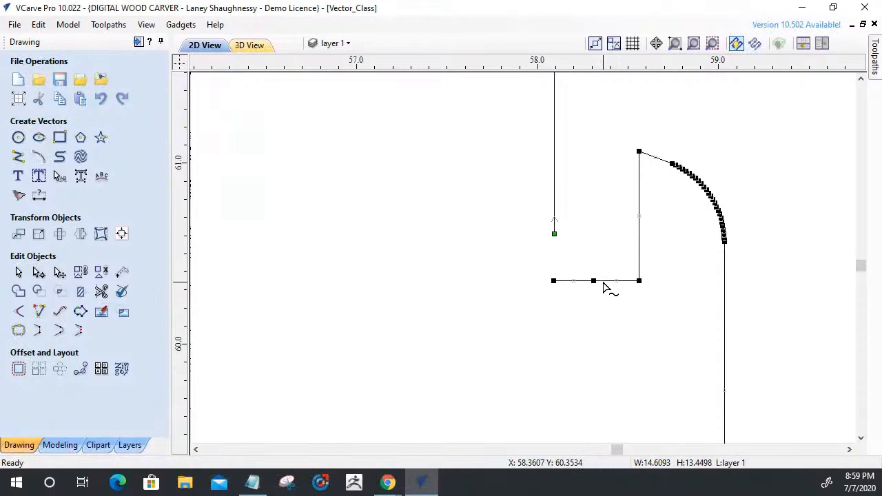
pyautogui.click(603, 284)
pyautogui.moveTo(639, 281); pyautogui.dragTo(639, 256)
pyautogui.moveTo(556, 281); pyautogui.dragTo(568, 281)
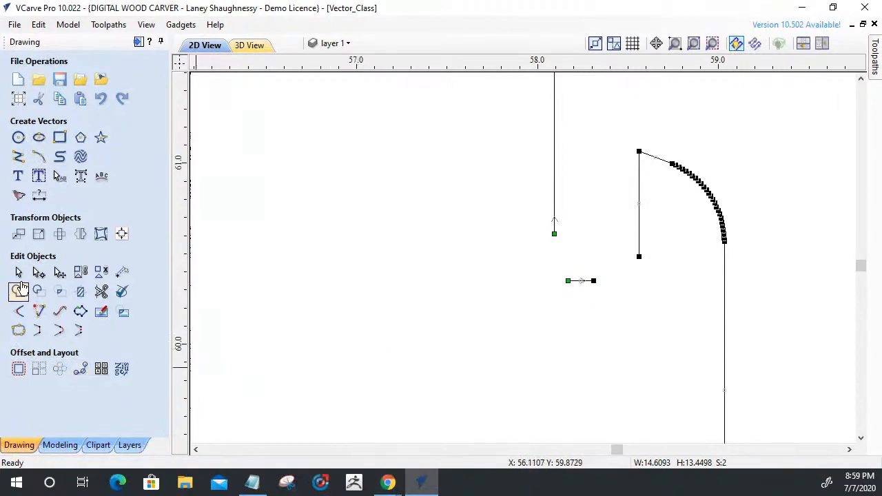
# Extend the lower-right slot's base line and both slot edges to common square corners with Extend Vectors.
pyautogui.click(38, 314)
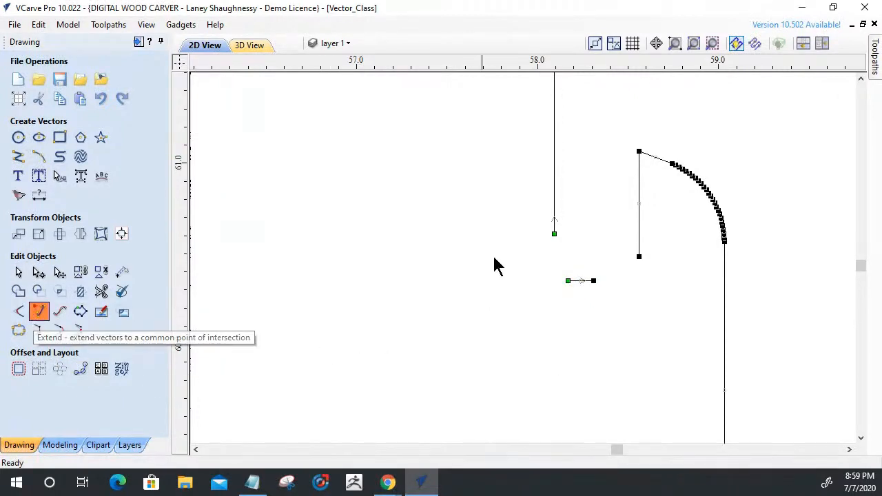
pyautogui.click(579, 281)
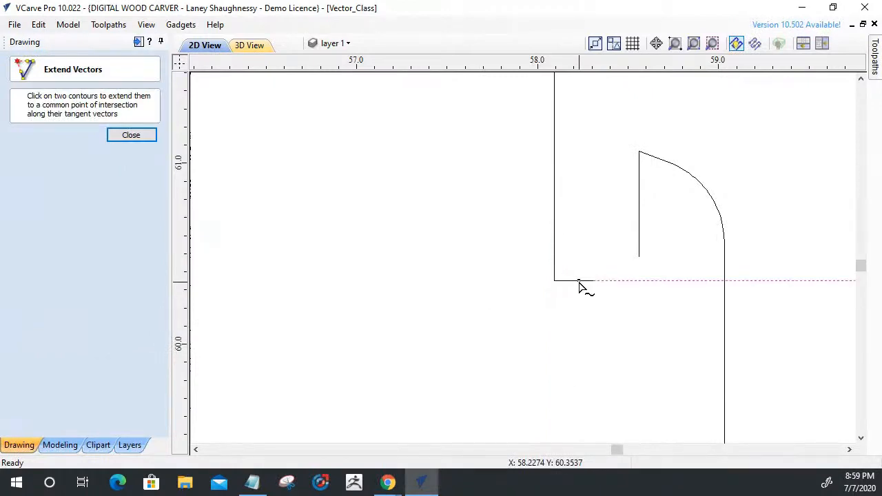
pyautogui.click(121, 135)
# Join the panel outline and the lower-right slot's base line into one closed vector.
pyautogui.hotkey('ctrl', 'a')
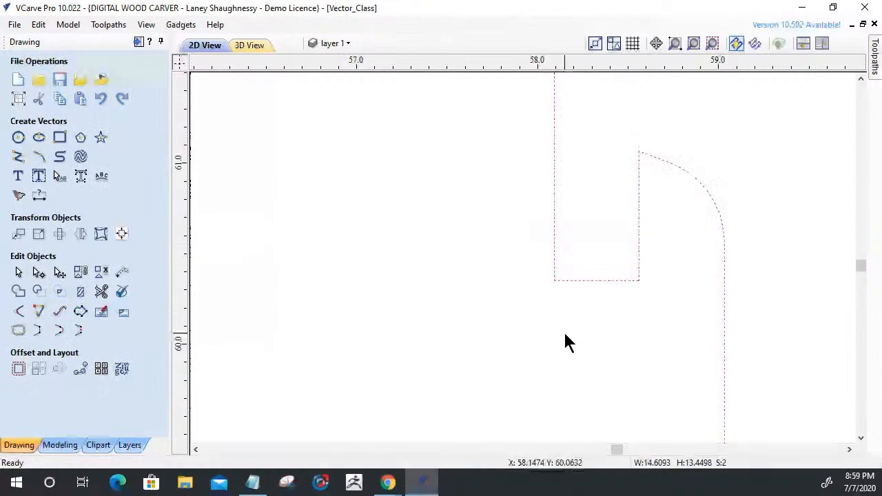
pyautogui.click(19, 311)
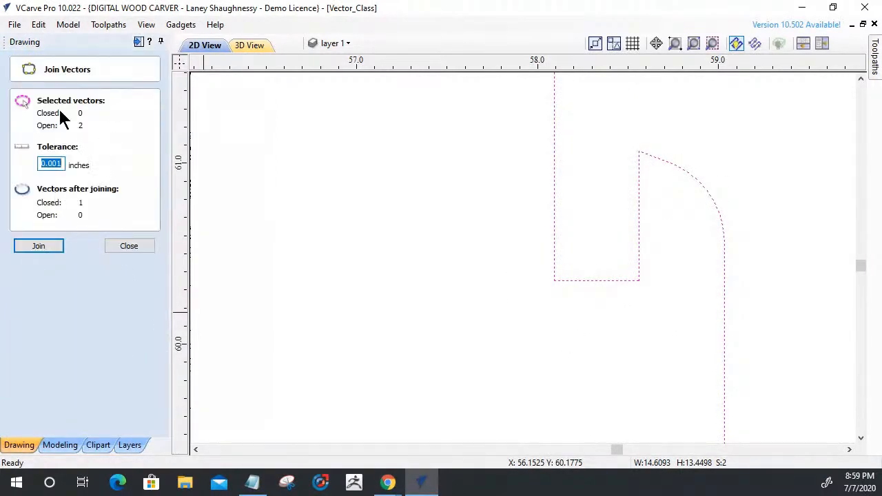
pyautogui.click(39, 247)
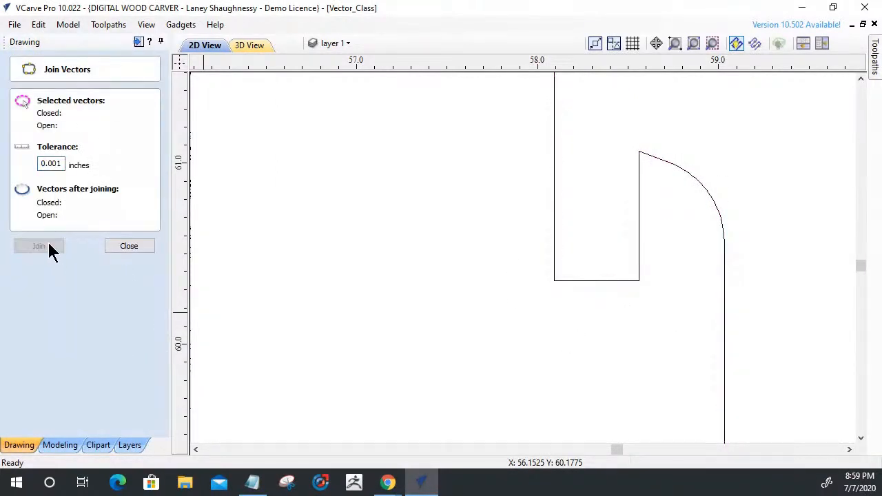
pyautogui.click(130, 247)
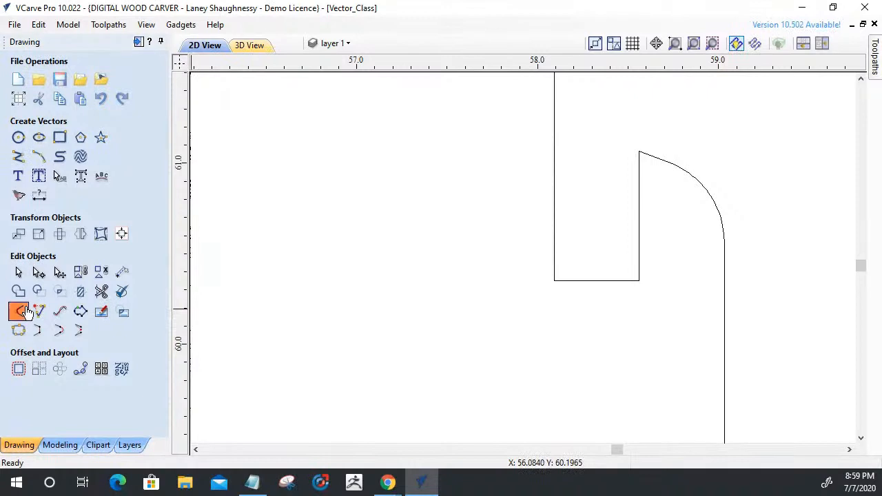
# Add 0.125 inch Dog-Bone fillets to the base corners of the lower-right slot, and select the tabbed panel's outline.
pyautogui.click(556, 279)
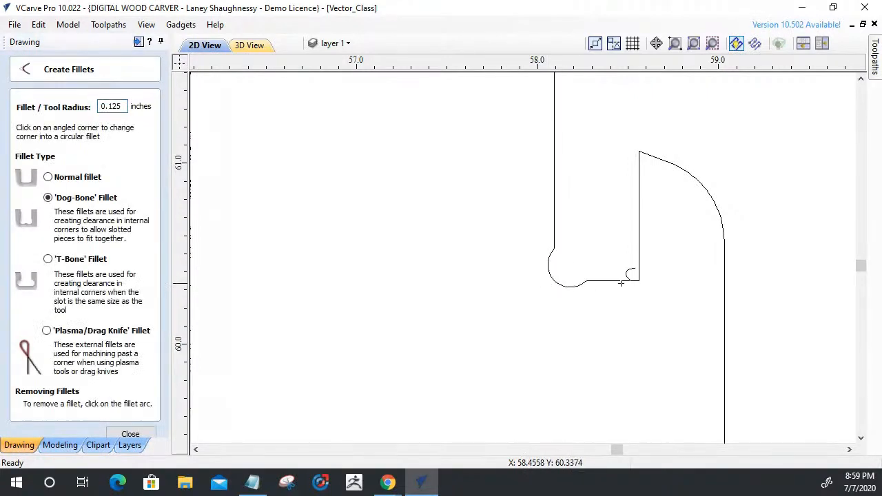
pyautogui.scroll(-5, 638, 398)
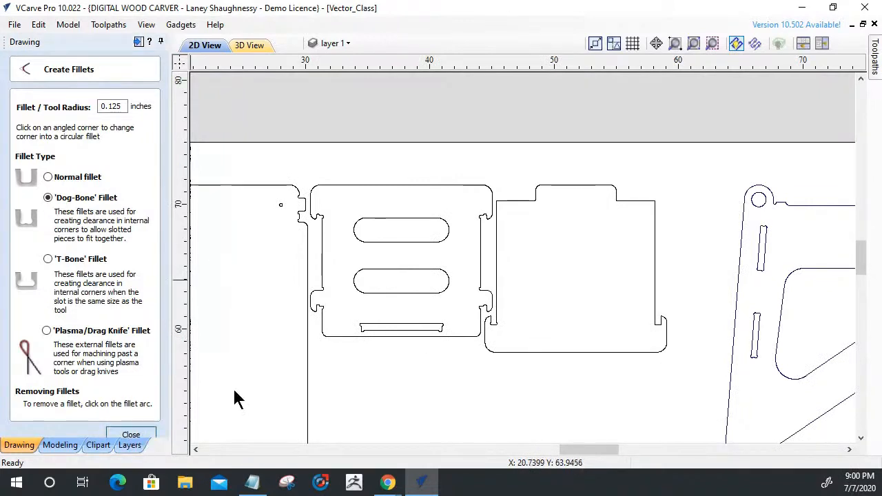
pyautogui.click(137, 434)
pyautogui.click(564, 183)
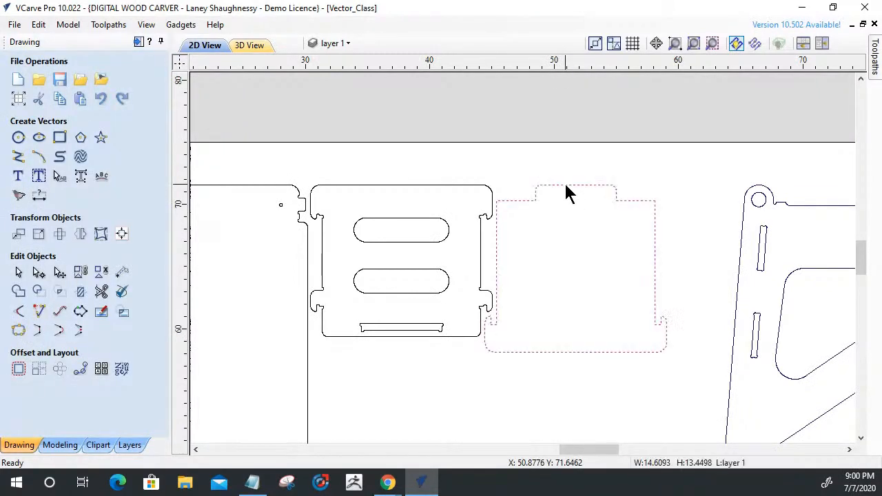
# Move the tabbed panel's outline to the Finished Parts layer and place it between the two large side frames.
pyautogui.rightClick(565, 183)
pyautogui.moveTo(611, 444)
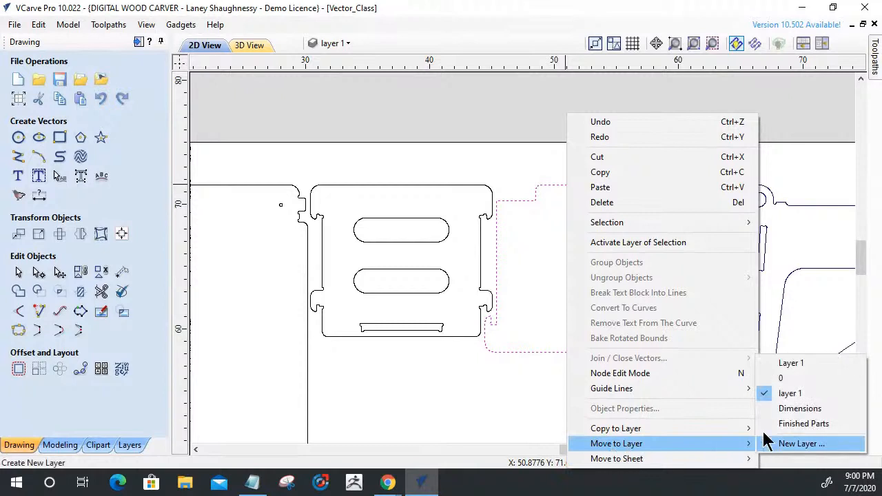
pyautogui.click(800, 424)
pyautogui.scroll(-3, 542, 311)
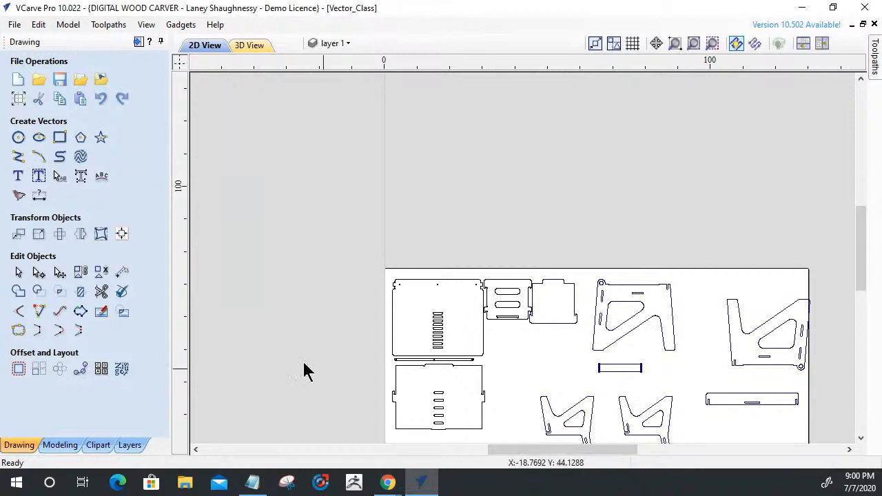
pyautogui.click(549, 324)
pyautogui.click(550, 330)
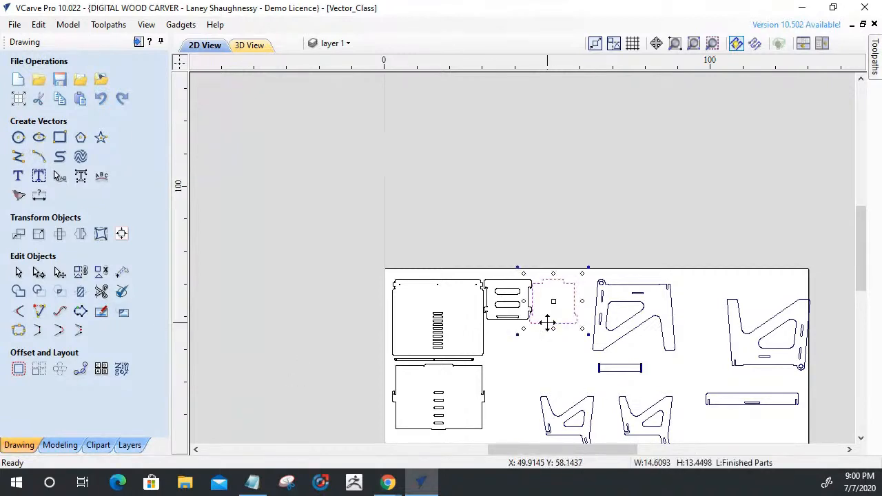
pyautogui.moveTo(552, 322); pyautogui.dragTo(695, 321)
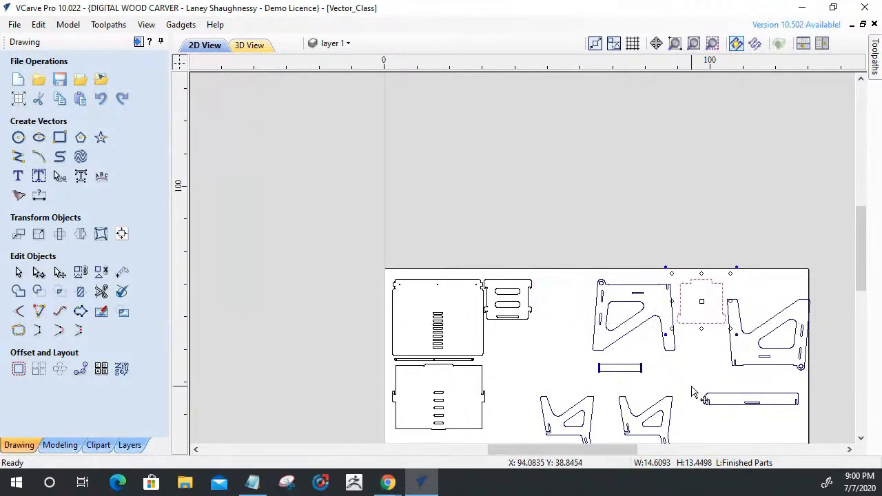
# Draw a square-cornered rectangle about 6.22 by 0.59 inches over the narrow slot at the base of the two-handle panel.
pyautogui.scroll(5, 467, 296)
pyautogui.scroll(10, 545, 384)
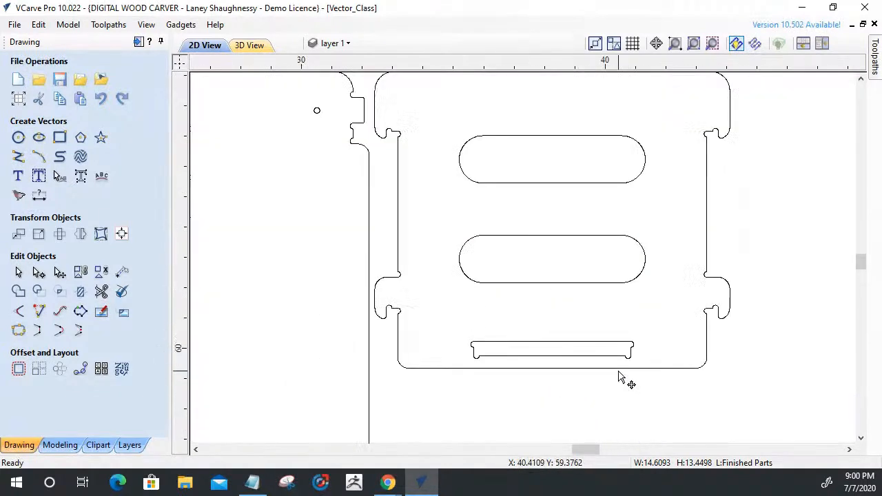
pyautogui.scroll(-3, 409, 331)
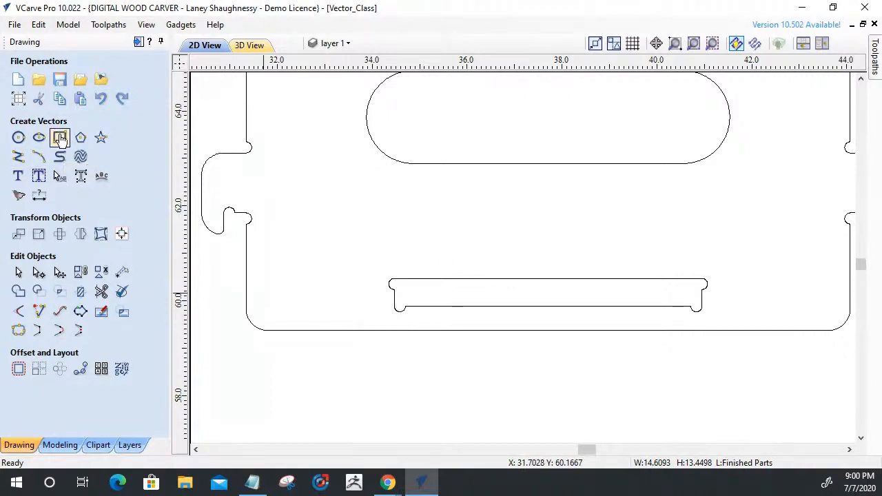
pyautogui.click(59, 137)
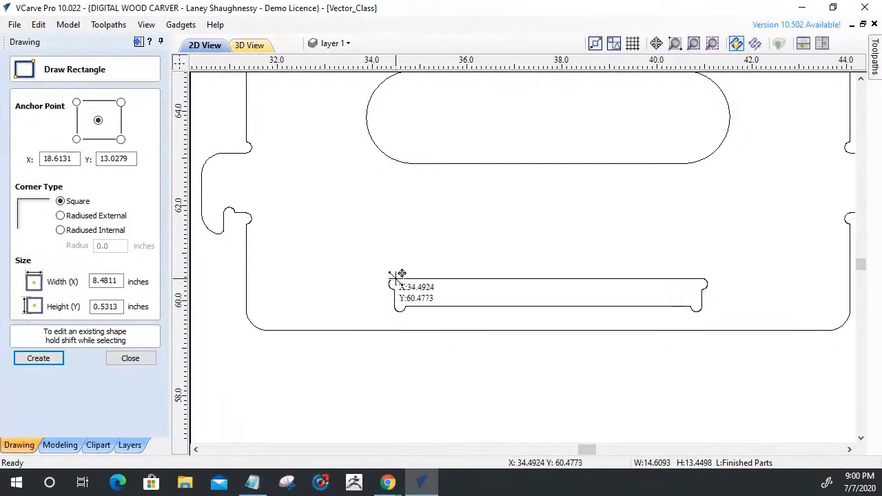
pyautogui.moveTo(475, 280); pyautogui.dragTo(694, 305)
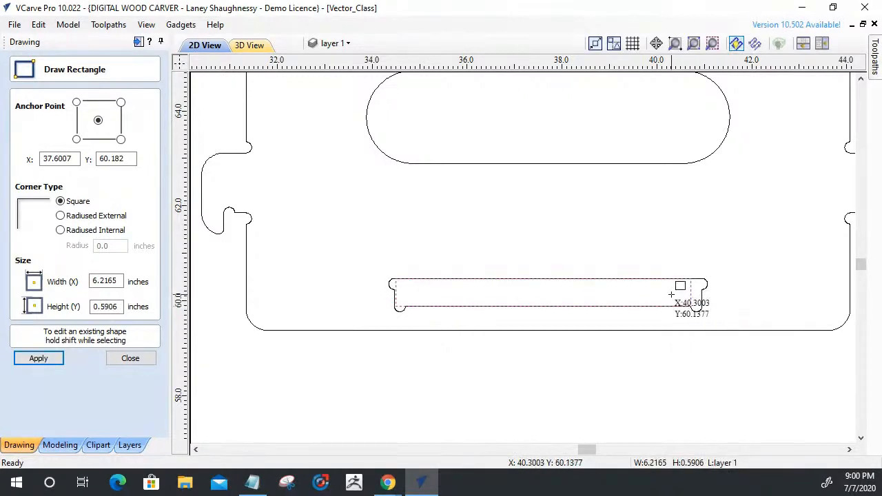
pyautogui.scroll(4, 679, 293)
pyautogui.scroll(6, 684, 351)
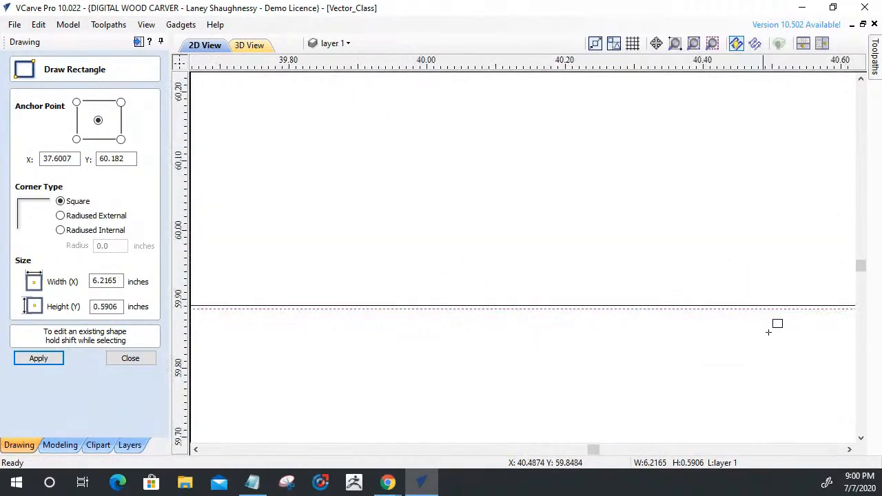
pyautogui.scroll(-3, 531, 366)
pyautogui.click(131, 358)
# Stretch the new rectangle so its base and both ends line up with the straight edges of the original slot.
pyautogui.scroll(-5, 504, 383)
pyautogui.scroll(5, 364, 390)
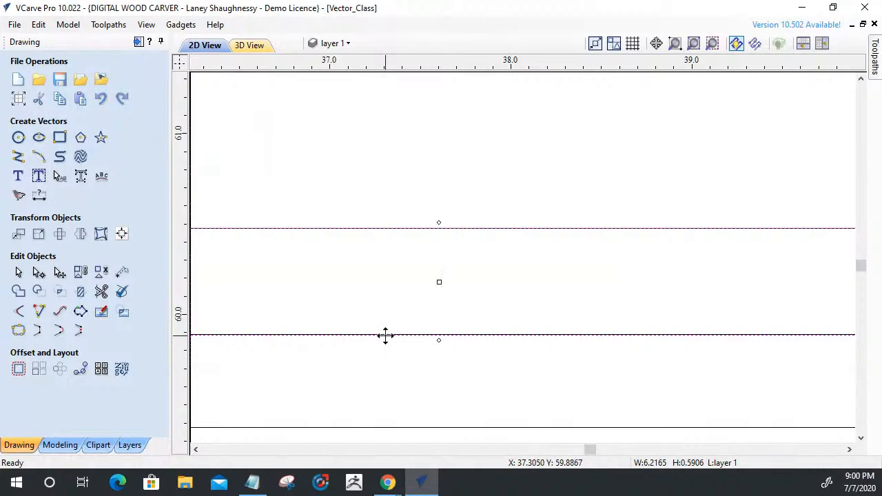
pyautogui.scroll(4, 434, 338)
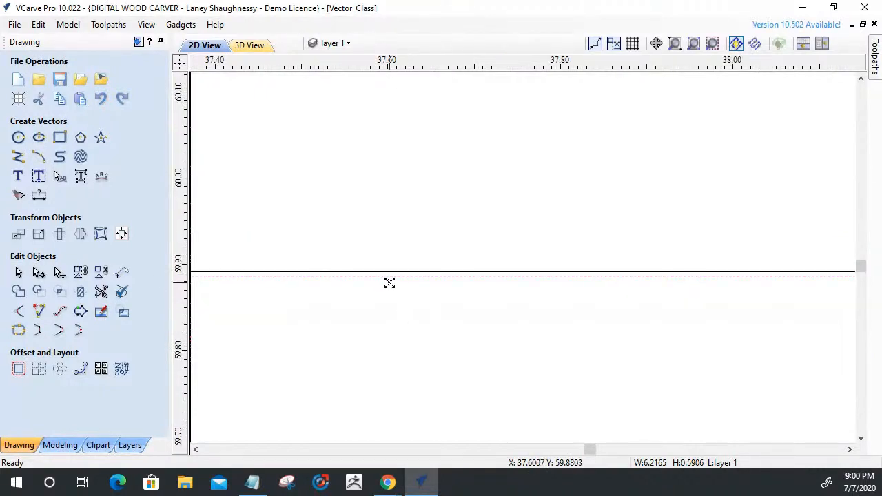
pyautogui.scroll(-5, 390, 270)
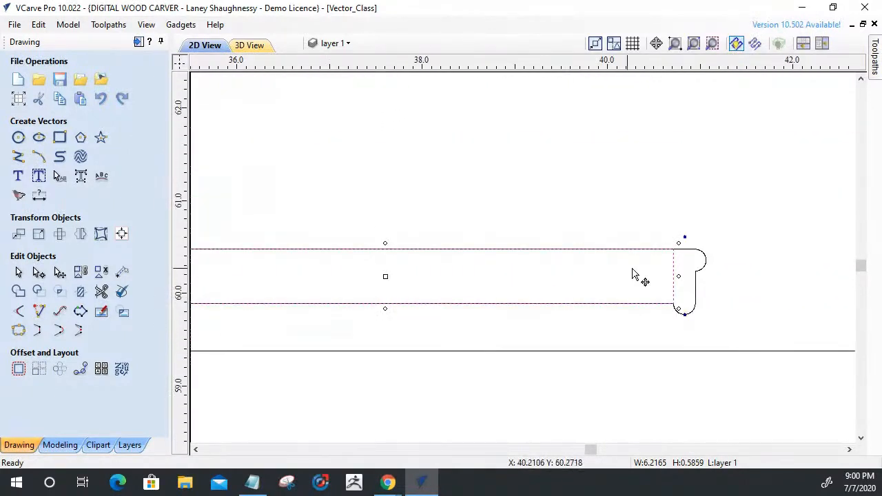
pyautogui.moveTo(678, 276); pyautogui.dragTo(700, 277)
pyautogui.scroll(-3, 766, 348)
pyautogui.scroll(5, 626, 333)
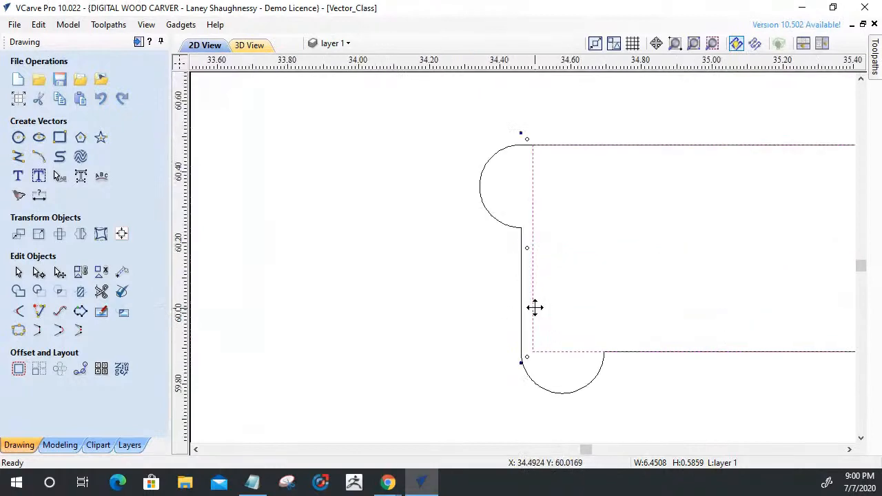
pyautogui.moveTo(528, 248); pyautogui.dragTo(521, 246)
pyautogui.scroll(-3, 382, 280)
# Delete the original slot outline and add 0.125 inch Dog-Bone fillets to the four corners of the replacement rectangle.
pyautogui.click(402, 279)
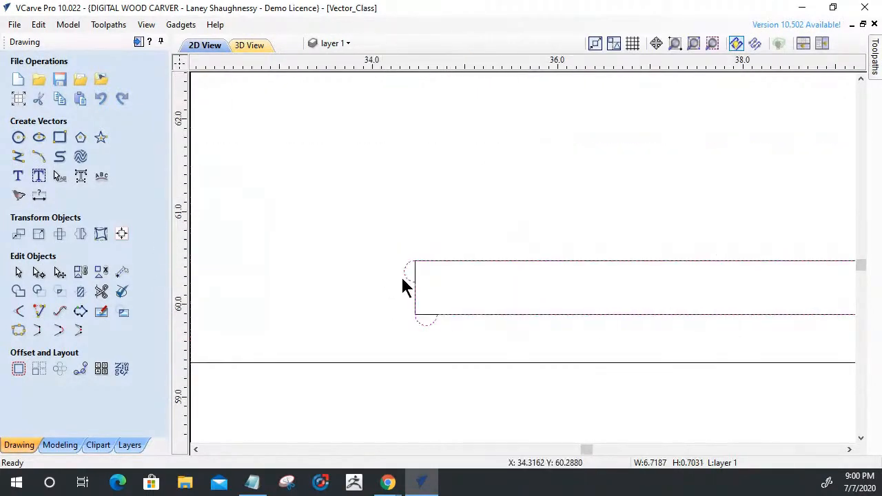
pyautogui.press('Delete')
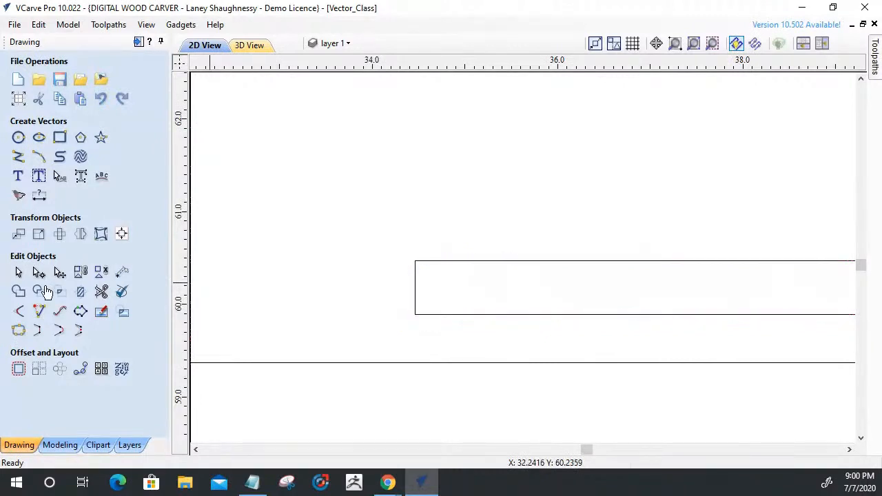
pyautogui.click(19, 312)
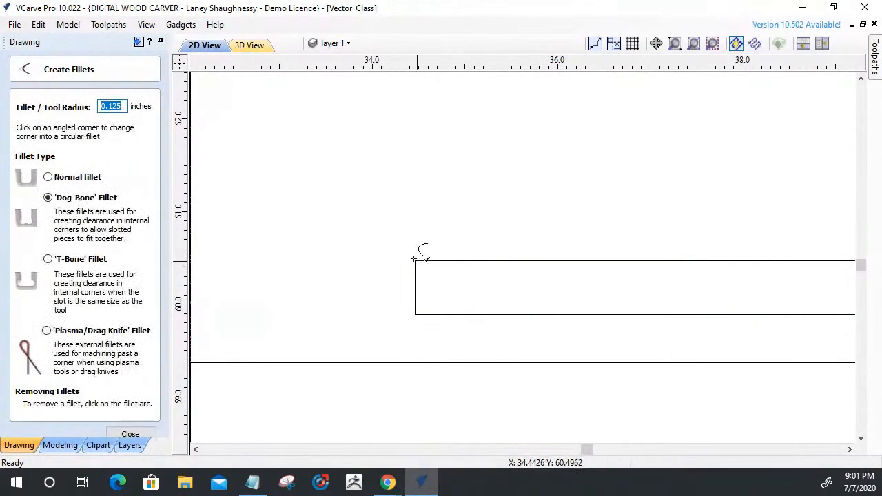
pyautogui.click(414, 259)
pyautogui.click(412, 314)
pyautogui.scroll(-6, 315, 318)
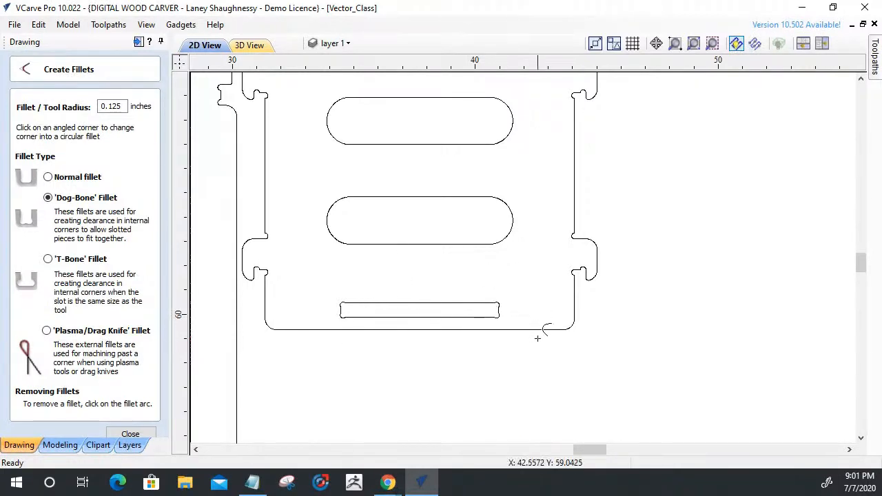
# Examine the fillets around the lower-right hook of the two-handle panel and the node density of its outline.
pyautogui.scroll(5, 571, 287)
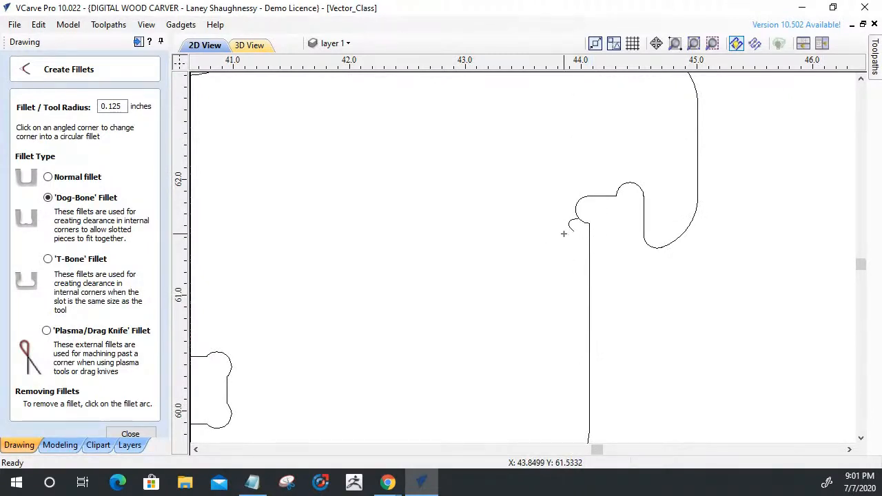
pyautogui.scroll(3, 573, 237)
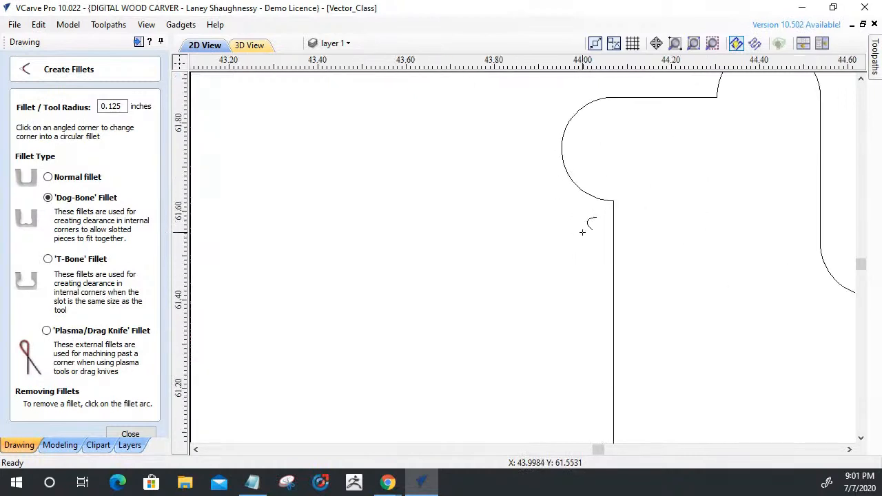
pyautogui.scroll(-1, 582, 232)
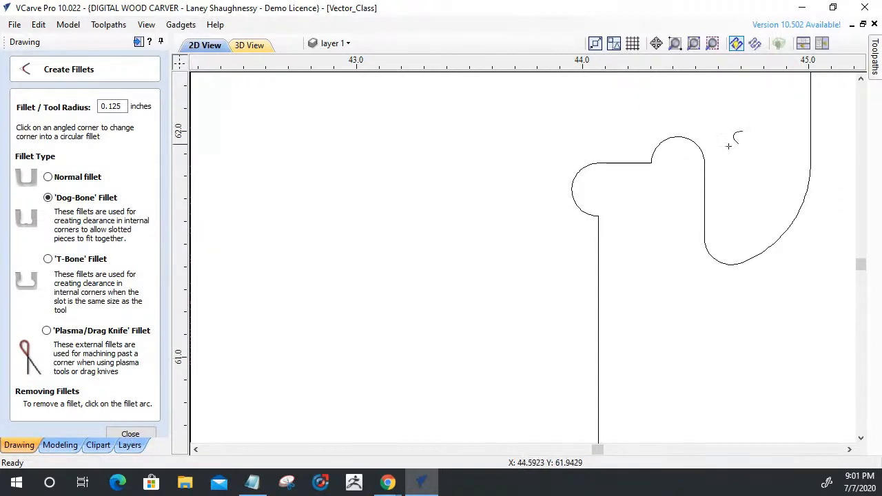
pyautogui.scroll(-1, 594, 222)
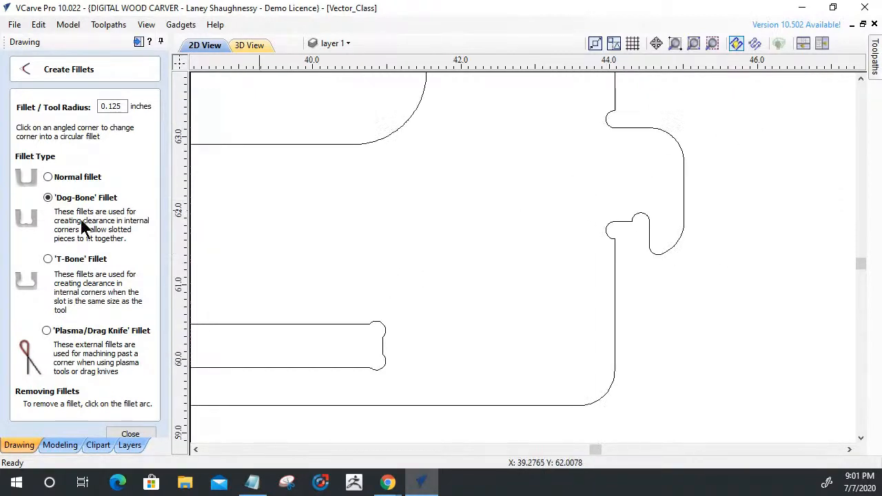
pyautogui.click(124, 434)
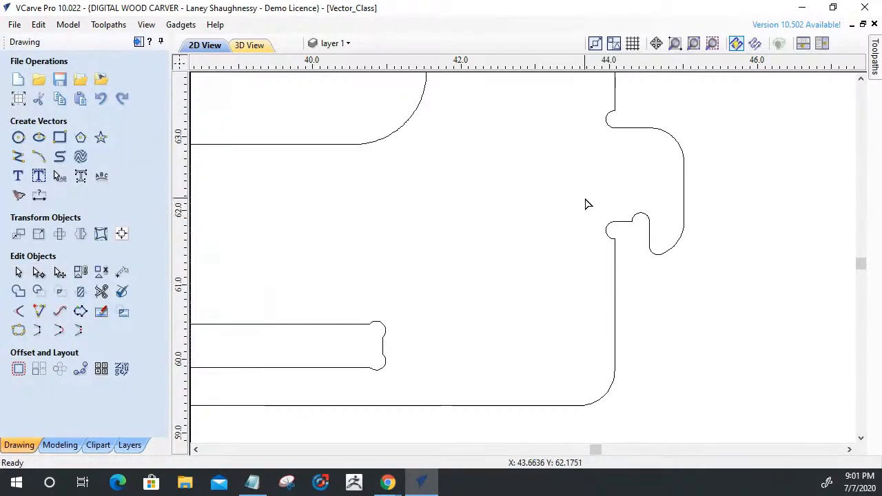
pyautogui.moveTo(673, 291); pyautogui.dragTo(672, 291)
pyautogui.click(650, 248)
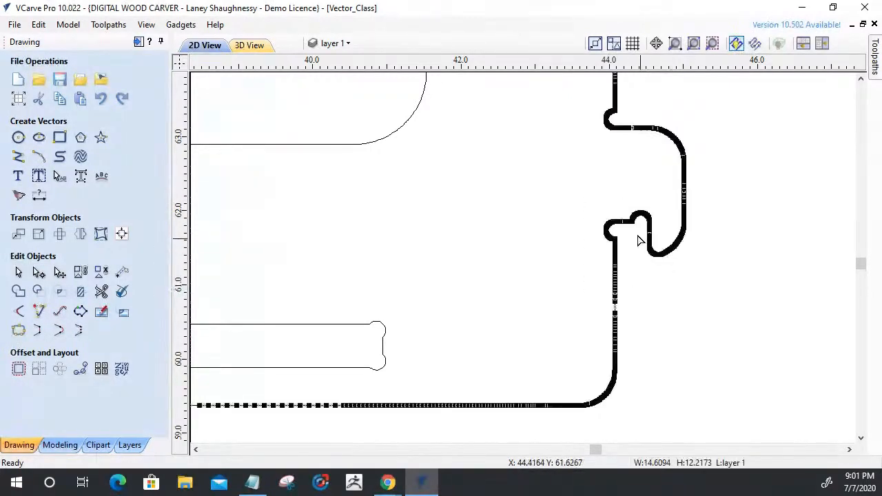
pyautogui.scroll(3, 631, 222)
pyautogui.scroll(-4, 631, 222)
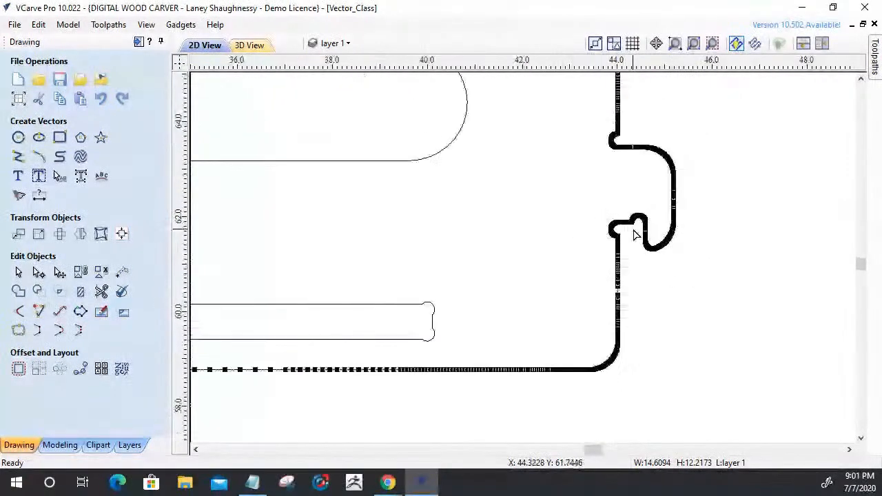
pyautogui.scroll(-2, 636, 234)
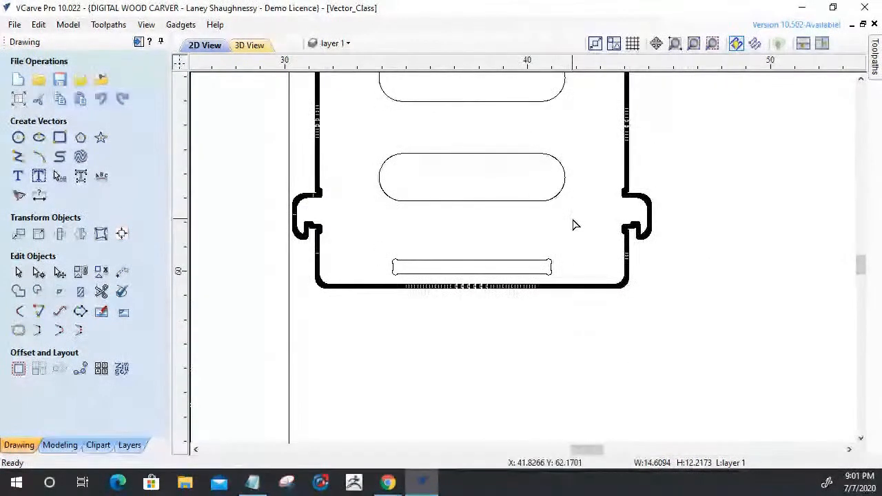
pyautogui.click(359, 239)
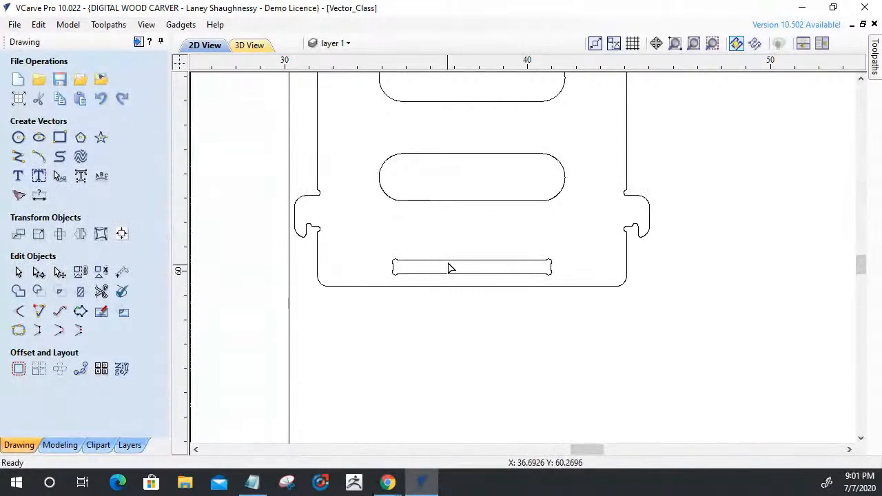
# Compare the nodes of the rebuilt narrow slot with those of the surrounding panel outline.
pyautogui.click(448, 266)
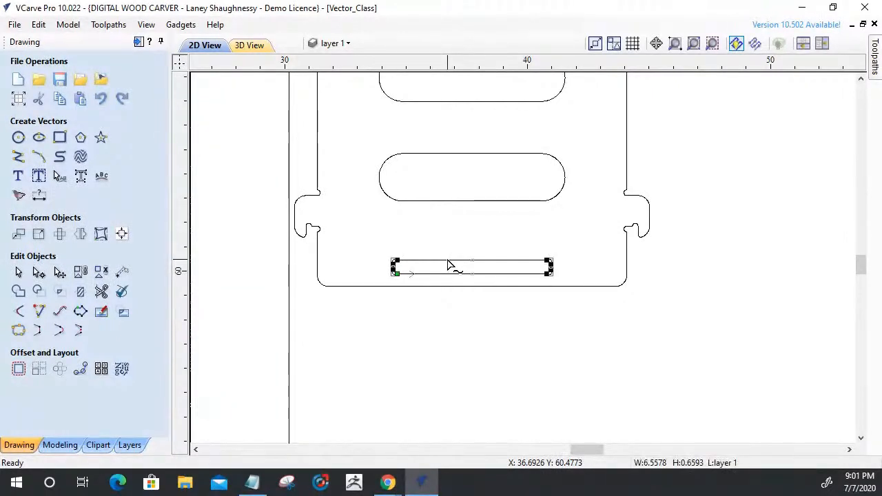
pyautogui.scroll(-3, 449, 266)
pyautogui.scroll(5, 433, 283)
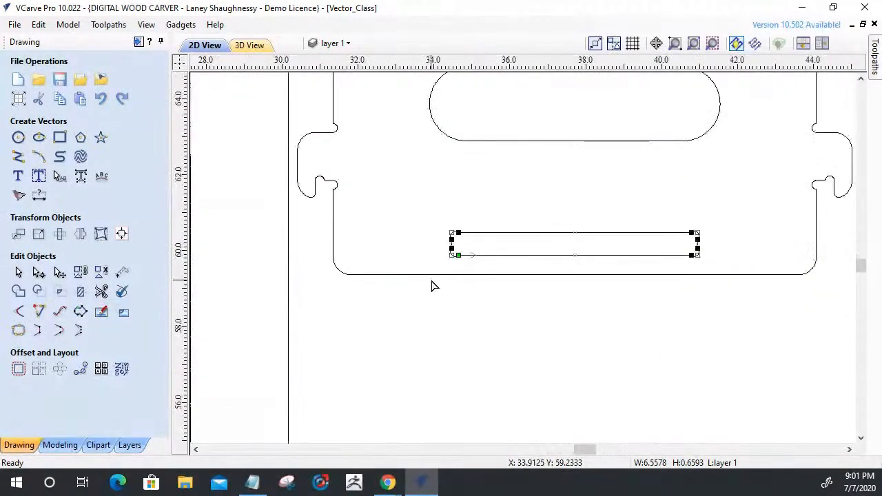
pyautogui.scroll(-4, 432, 285)
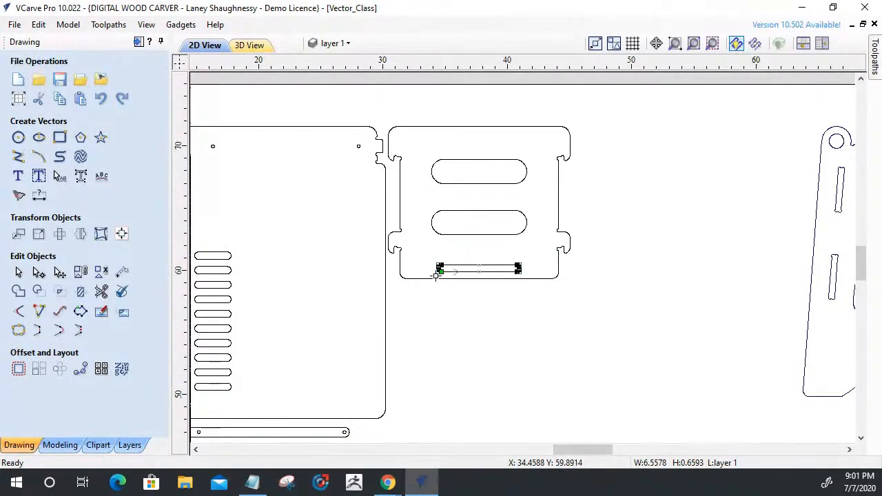
pyautogui.keyDown('shift'); pyautogui.click(424, 279); pyautogui.keyUp('shift')
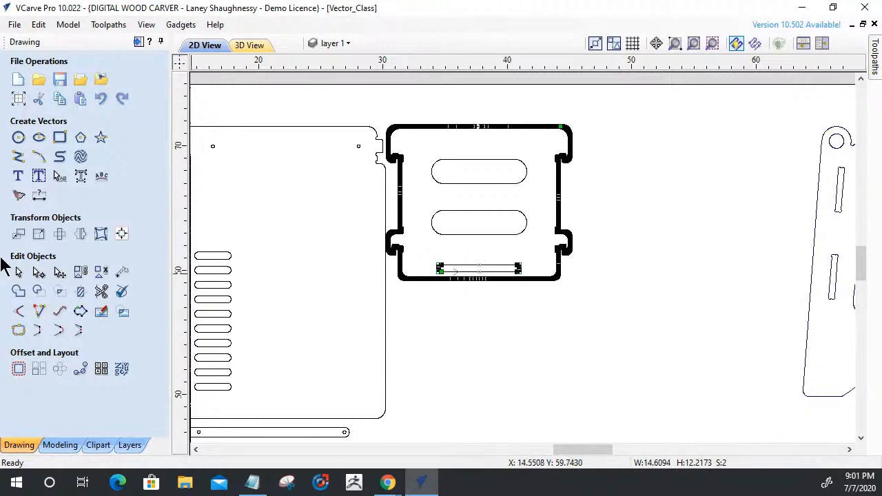
# Offset the panel's outline, handle openings and narrow slot inwards by 0.125 inches and back outwards by the same distance, deleting the originals.
pyautogui.click(19, 272)
pyautogui.keyDown('shift'); pyautogui.moveTo(528, 280); pyautogui.dragTo(445, 135); pyautogui.keyUp('shift')
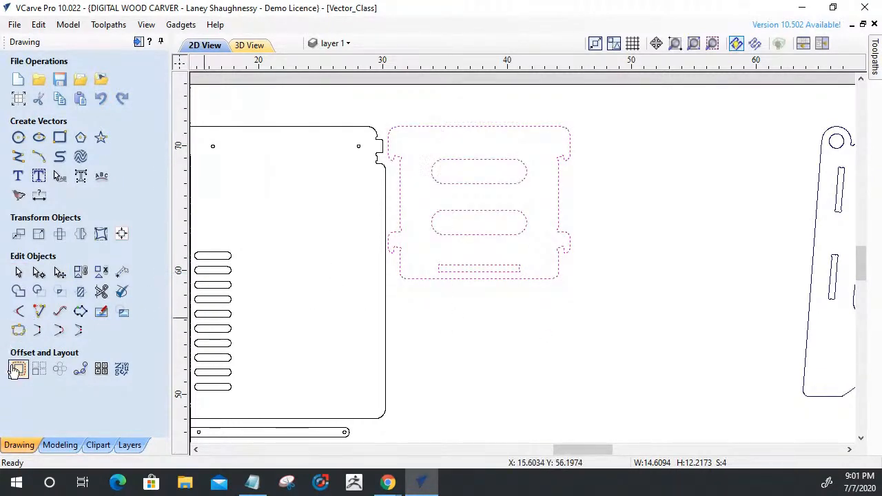
pyautogui.click(19, 368)
pyautogui.click(51, 128)
pyautogui.click(22, 213)
pyautogui.click(23, 260)
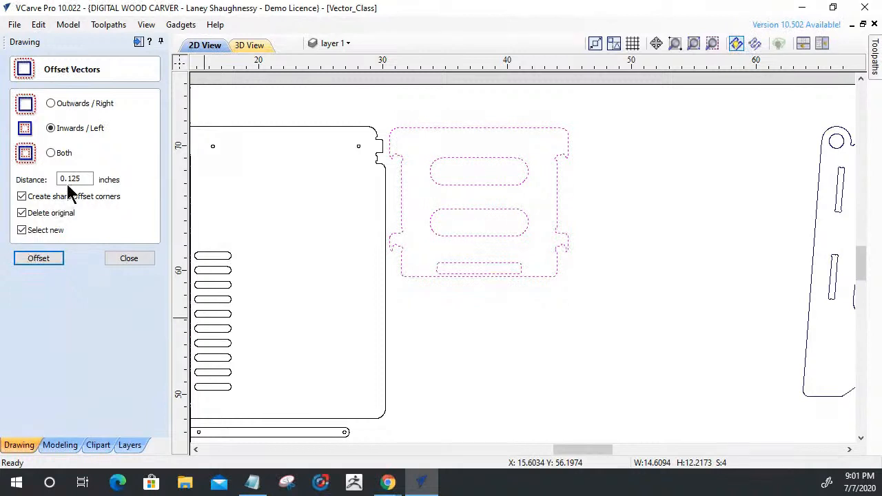
pyautogui.click(36, 259)
pyautogui.click(129, 259)
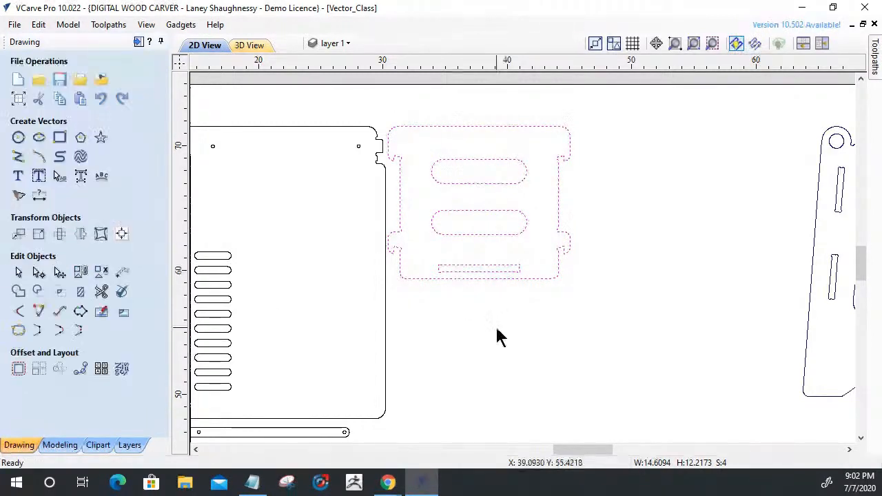
pyautogui.click(441, 276)
pyautogui.scroll(6, 440, 269)
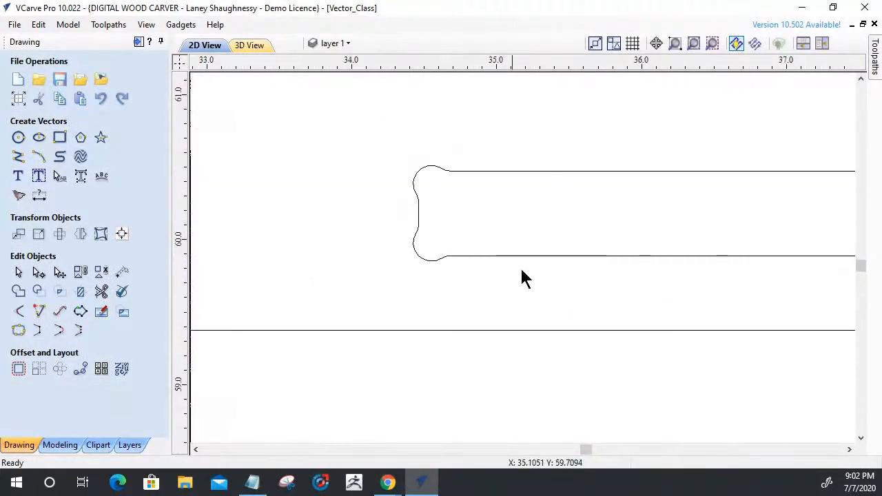
pyautogui.scroll(-6, 403, 241)
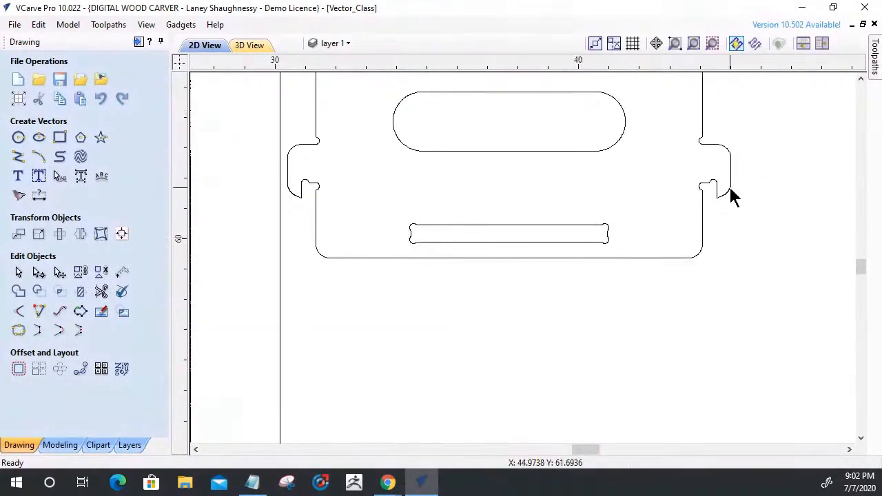
# Examine the nodes of the two relief fillets inside the panel's lower-right hook.
pyautogui.scroll(6, 730, 206)
pyautogui.click(716, 214)
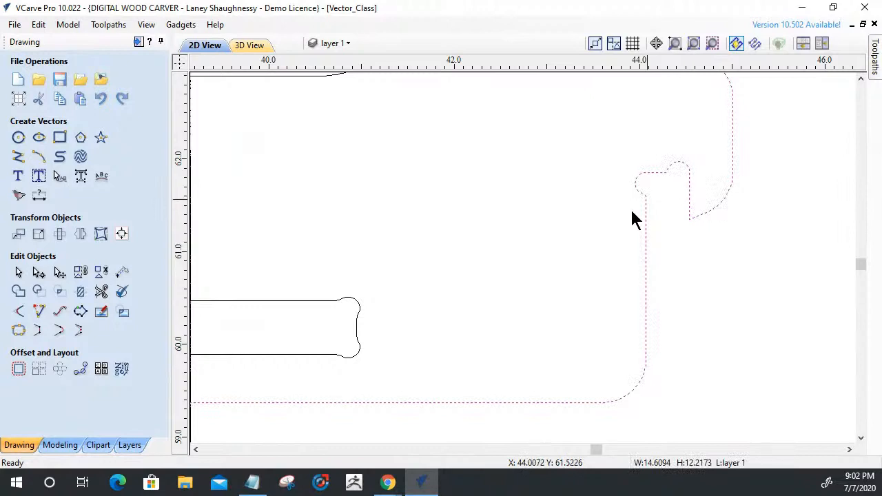
pyautogui.click(39, 274)
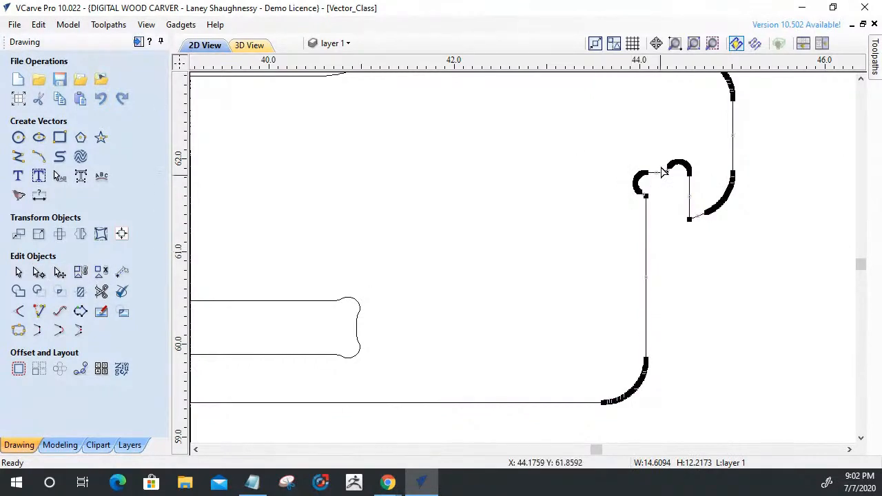
pyautogui.scroll(4, 663, 160)
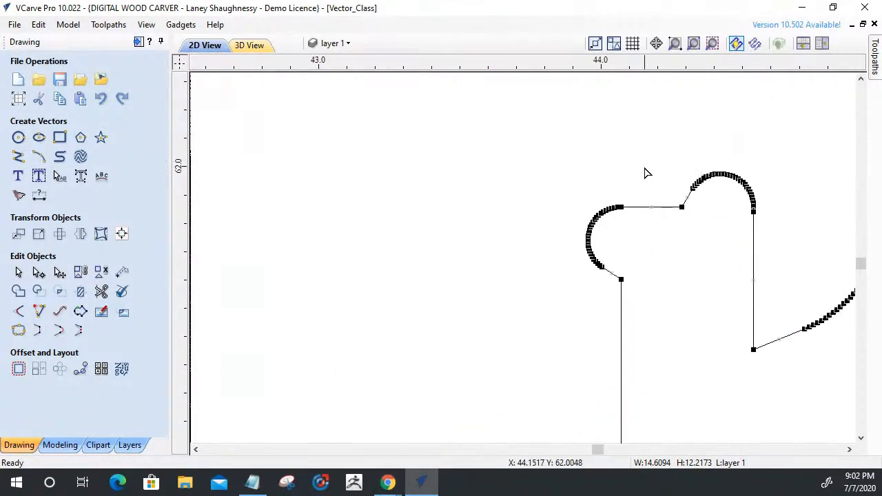
pyautogui.scroll(1, 644, 173)
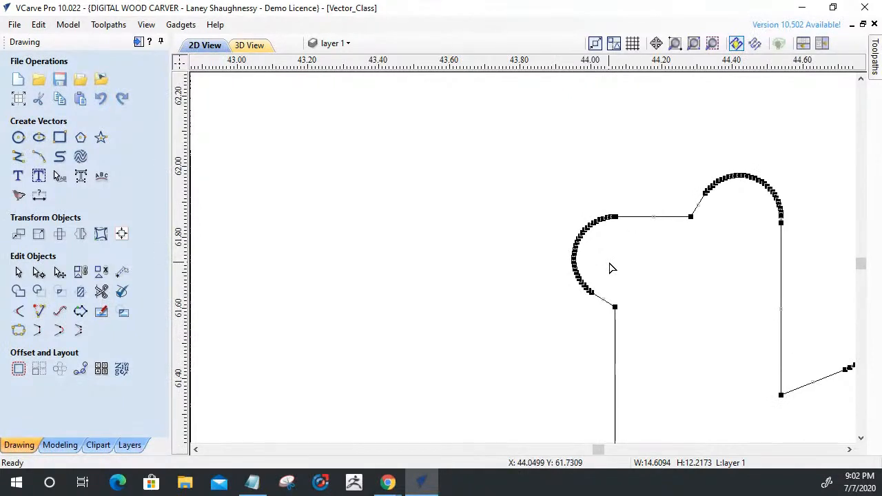
pyautogui.scroll(-3, 621, 233)
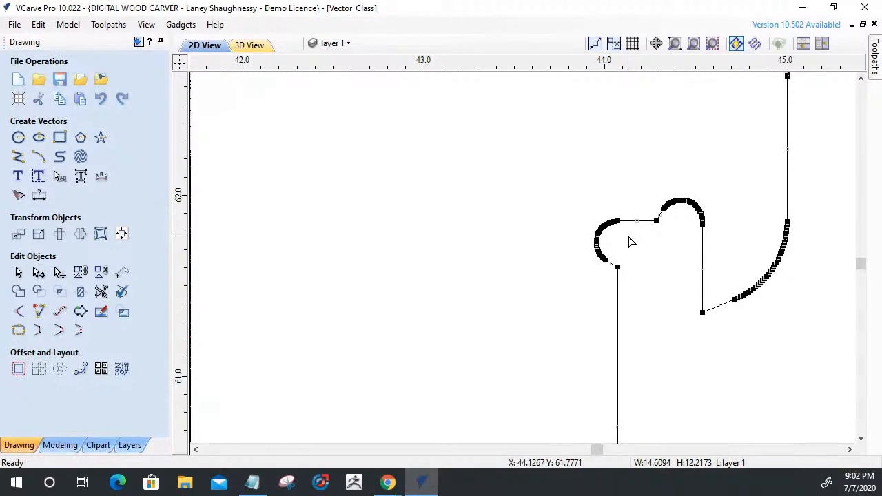
pyautogui.moveTo(563, 201); pyautogui.dragTo(618, 272)
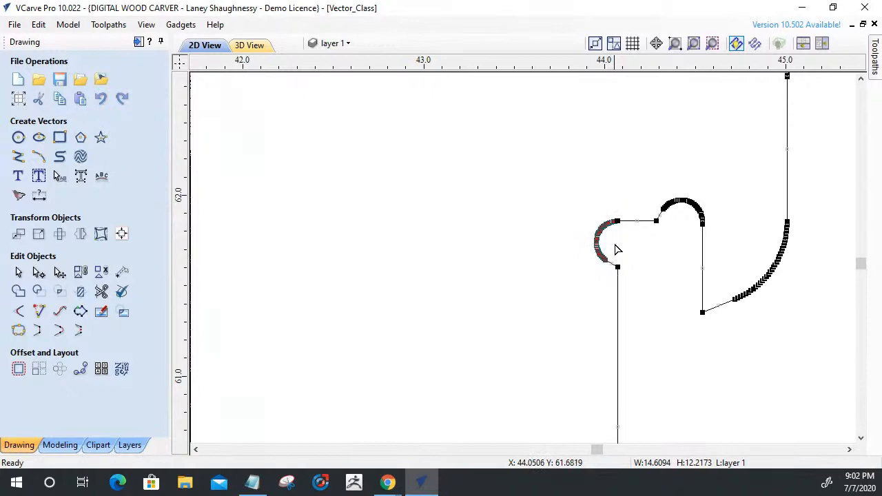
pyautogui.scroll(5, 613, 219)
pyautogui.scroll(-4, 612, 217)
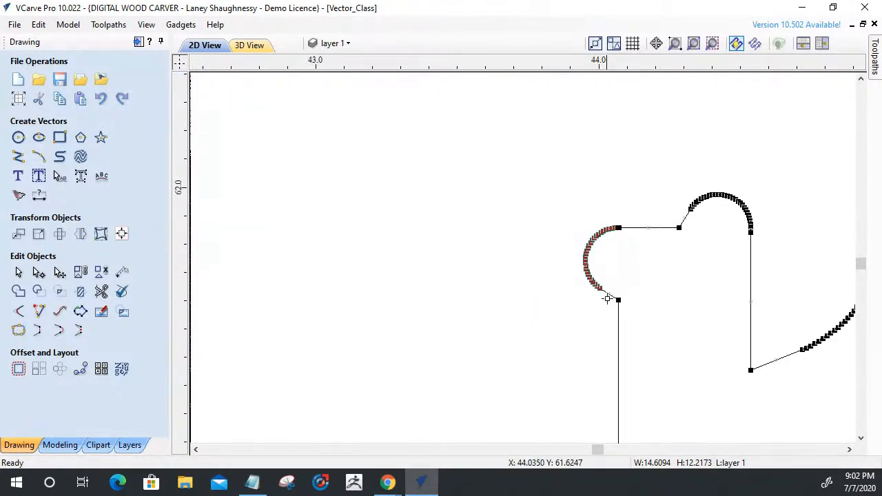
pyautogui.scroll(2, 608, 310)
pyautogui.click(609, 328)
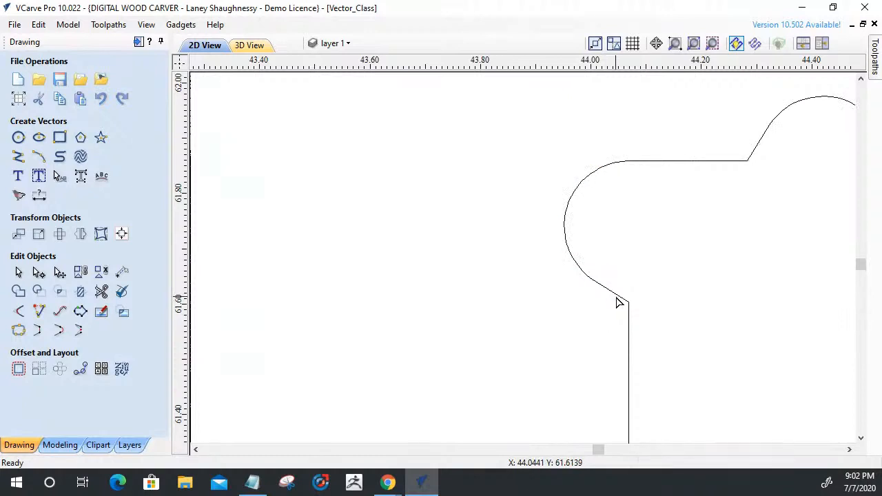
# Remove the inner relief fillet at the lower-right hook by deleting its short angled span, cutting the arc from the outline and deleting it.
pyautogui.click(618, 299)
pyautogui.rightClick(619, 298)
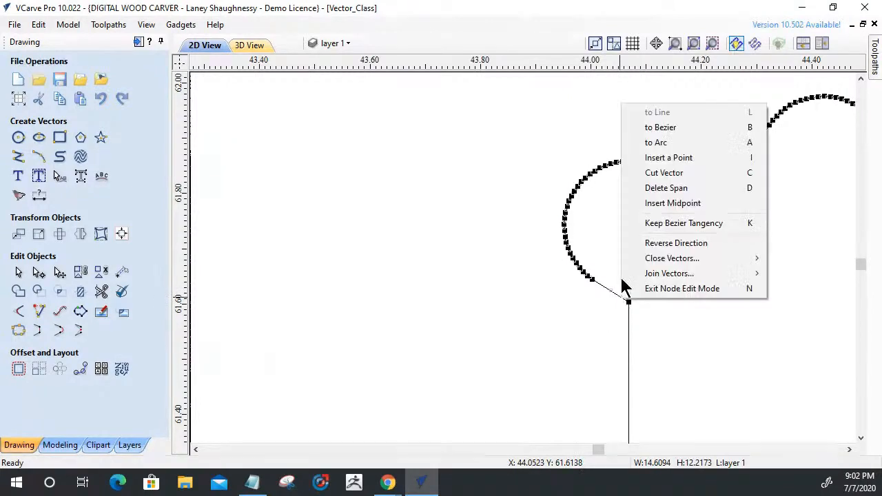
pyautogui.click(666, 188)
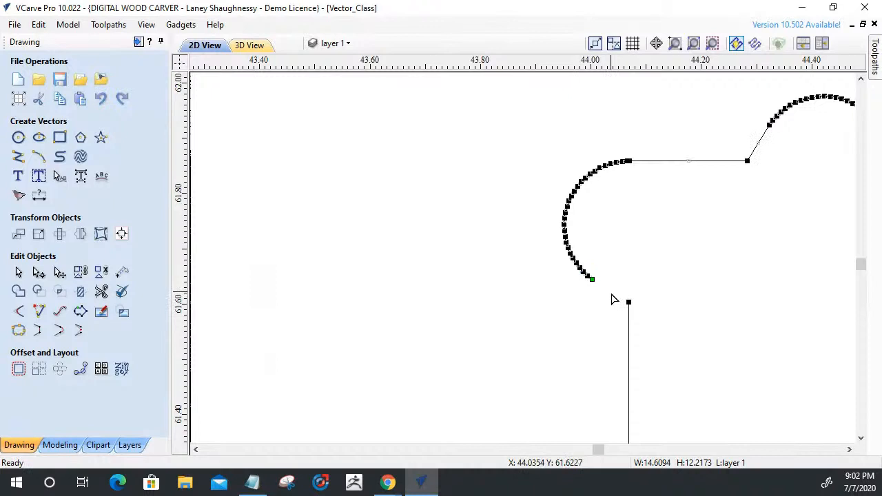
pyautogui.rightClick(629, 161)
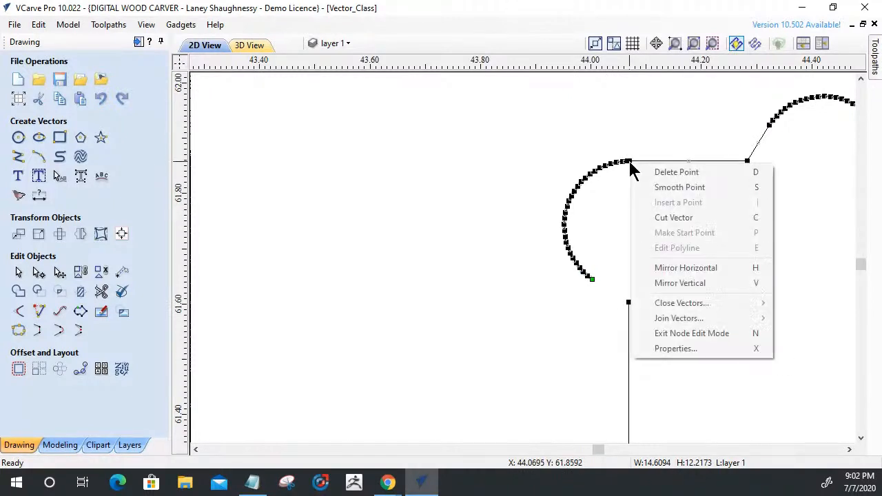
pyautogui.click(673, 217)
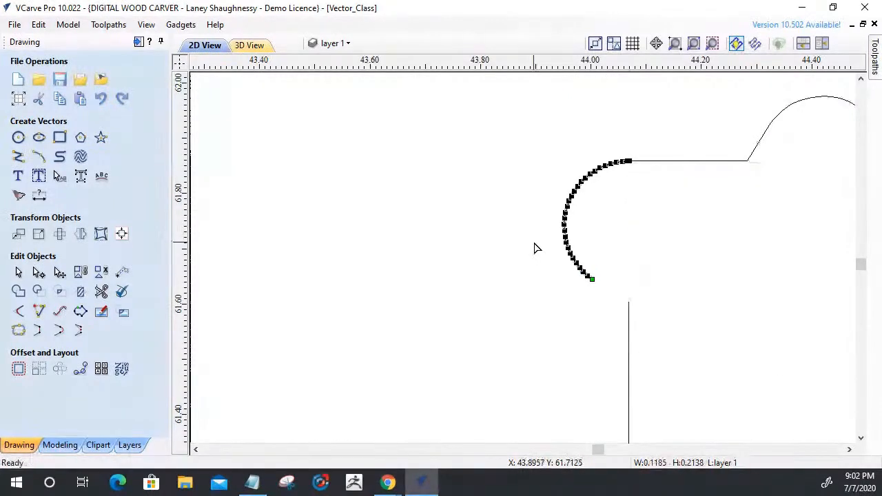
pyautogui.moveTo(514, 126); pyautogui.dragTo(566, 201)
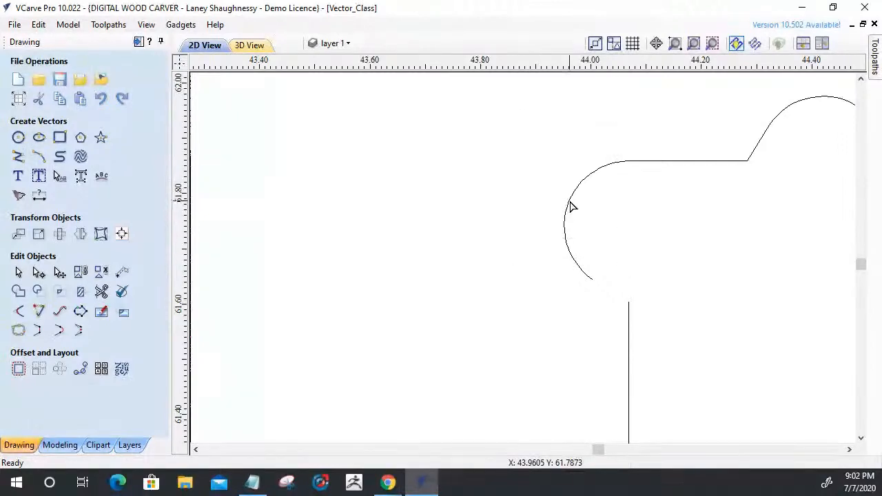
pyautogui.click(565, 201)
pyautogui.press('Delete')
# Delete the short angled span beside the hook's outer relief fillet and reduce the fillet's arc to one straight span.
pyautogui.scroll(-3, 632, 205)
pyautogui.click(641, 186)
pyautogui.scroll(2, 686, 201)
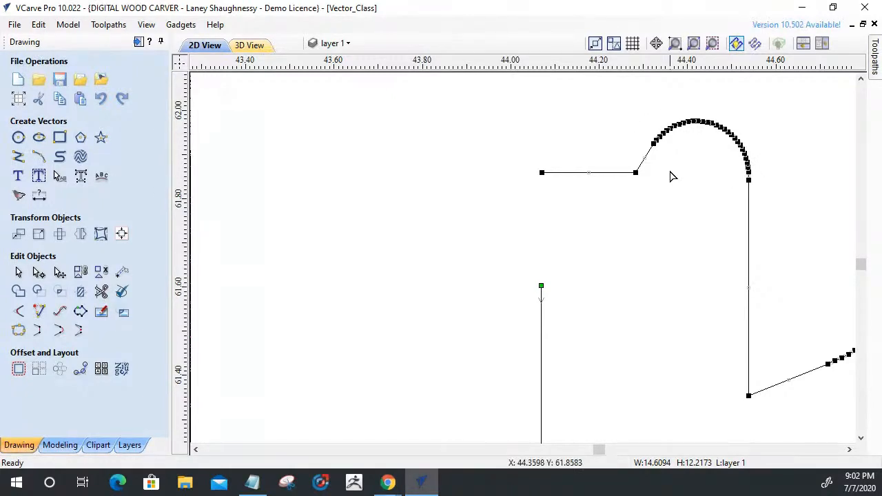
pyautogui.rightClick(651, 155)
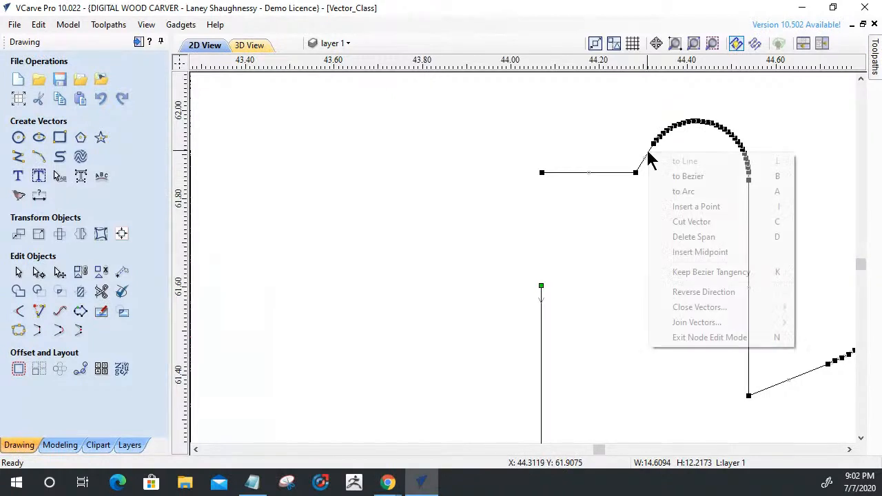
pyautogui.click(692, 237)
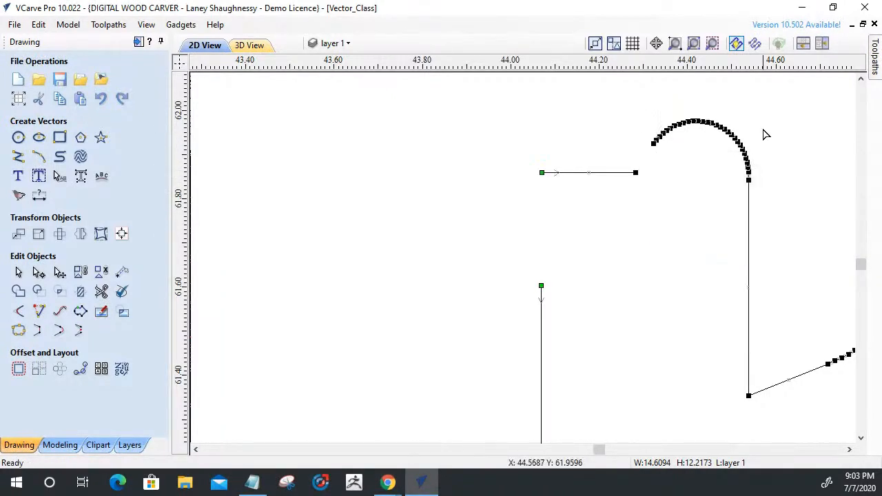
pyautogui.moveTo(631, 106); pyautogui.dragTo(761, 181)
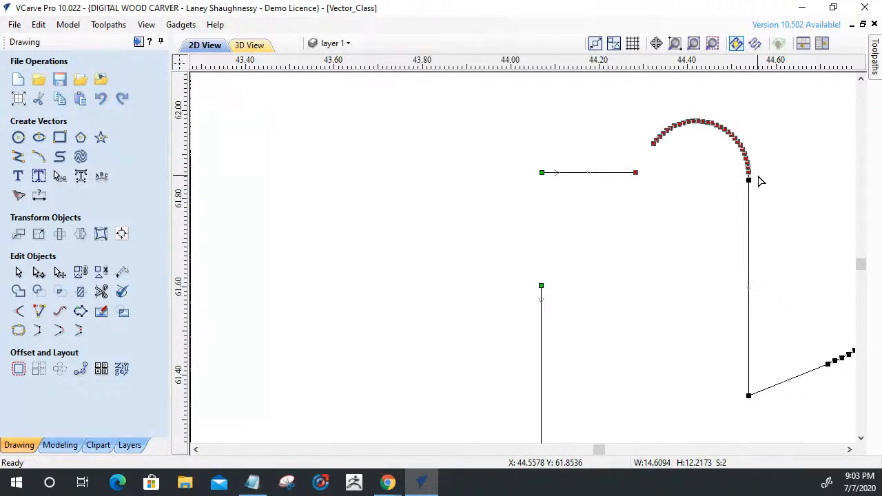
pyautogui.keyDown('shift'); pyautogui.click(636, 174); pyautogui.keyUp('shift')
pyautogui.press('l')
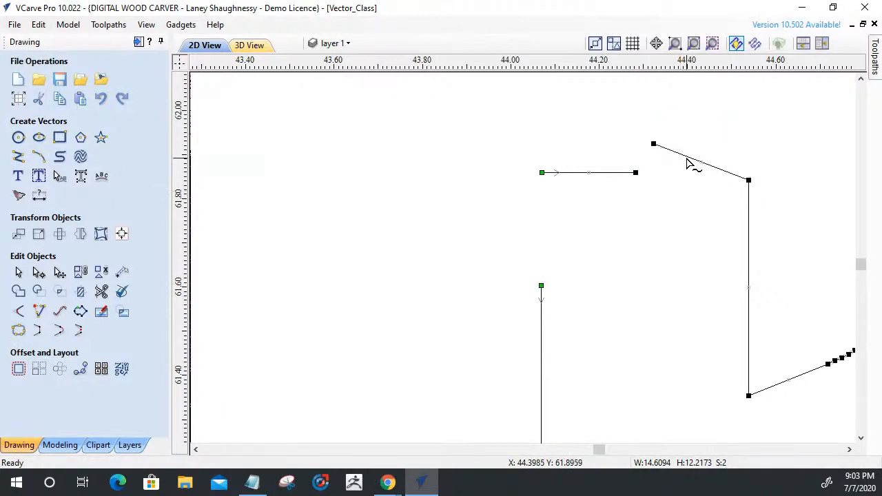
# Cut the slanted span left by the outer fillet in two and delete both pieces.
pyautogui.rightClick(690, 161)
pyautogui.click(710, 230)
pyautogui.rightClick(705, 173)
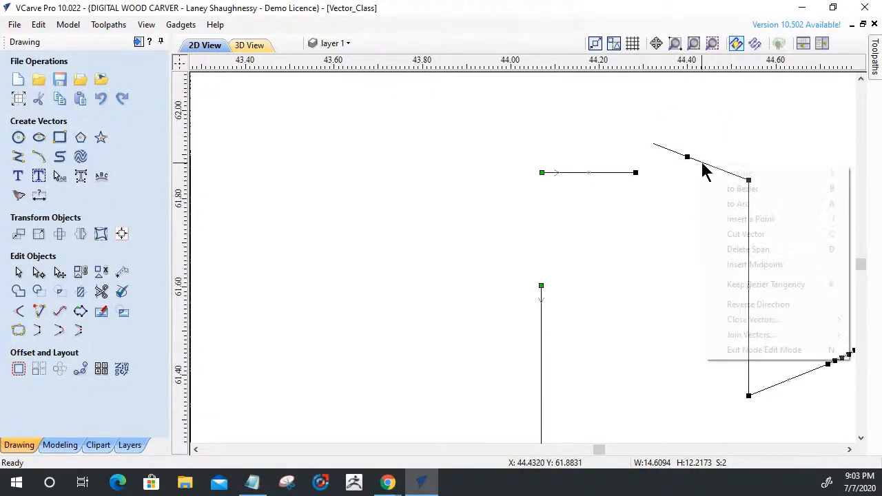
pyautogui.click(720, 250)
pyautogui.click(665, 149)
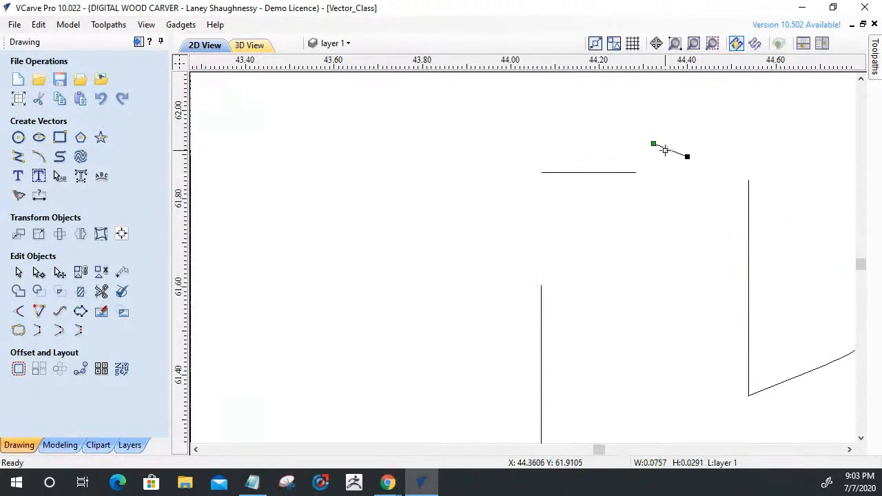
pyautogui.press('Delete')
# Delete the vertical span on the inner side of the hook above its tip.
pyautogui.scroll(-2, 686, 166)
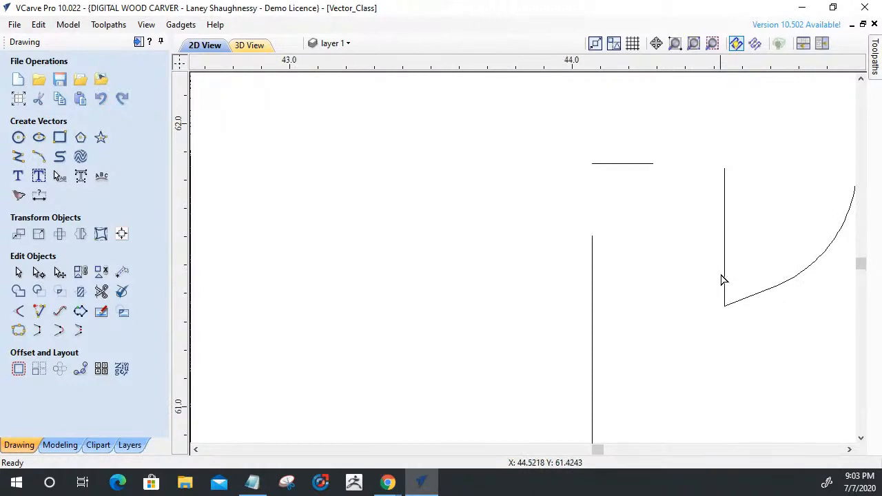
pyautogui.click(724, 299)
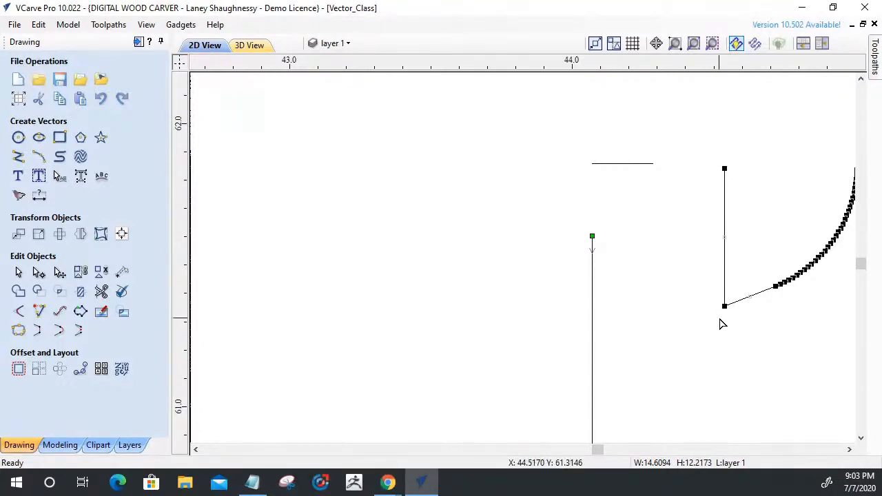
pyautogui.rightClick(726, 284)
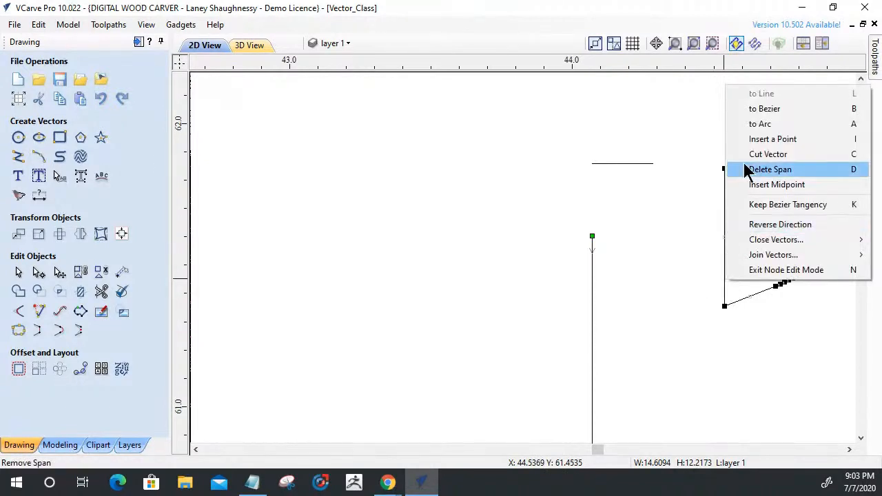
pyautogui.click(770, 170)
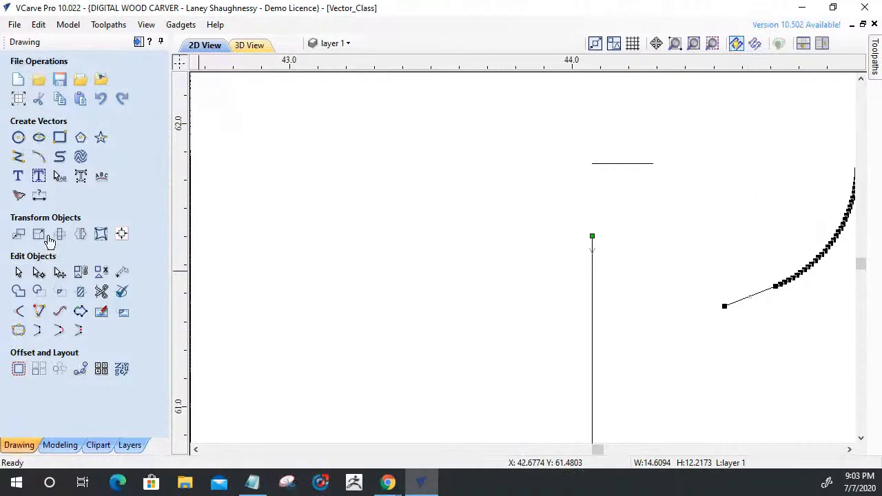
# Draw a separate vertical line about 0.4 inches long upwards from the hook's tip.
pyautogui.click(18, 157)
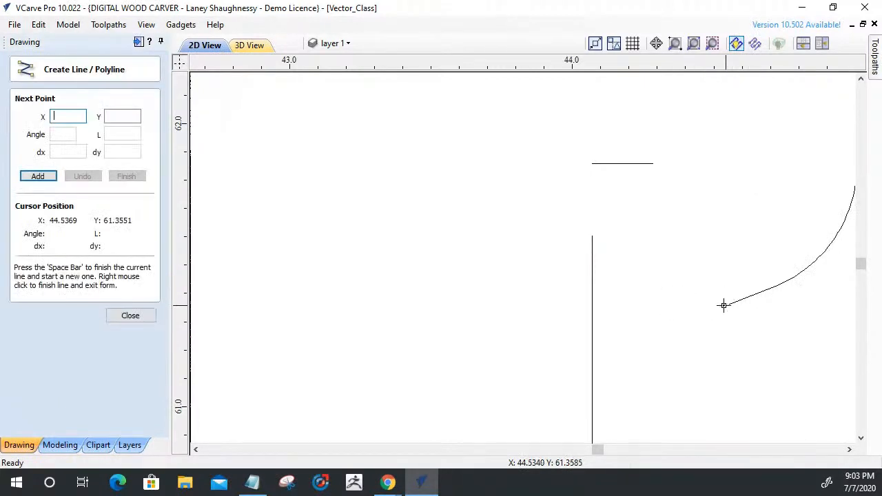
pyautogui.click(723, 304)
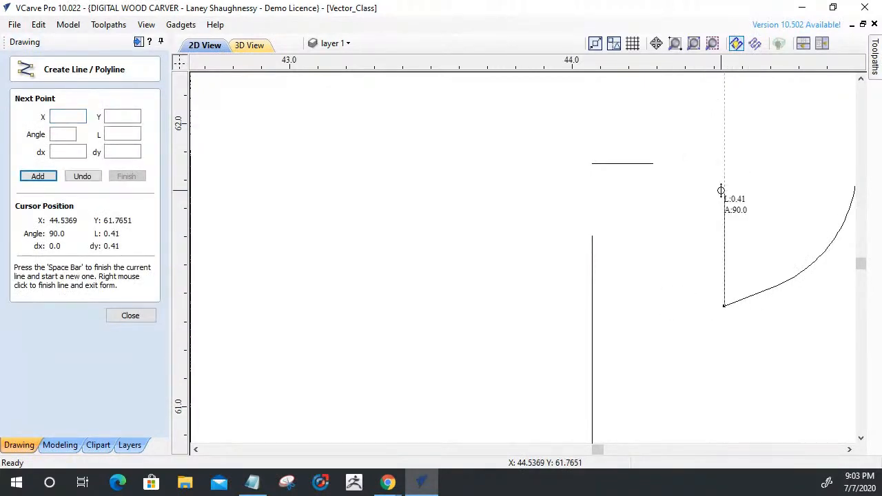
pyautogui.click(723, 193)
pyautogui.press('space')
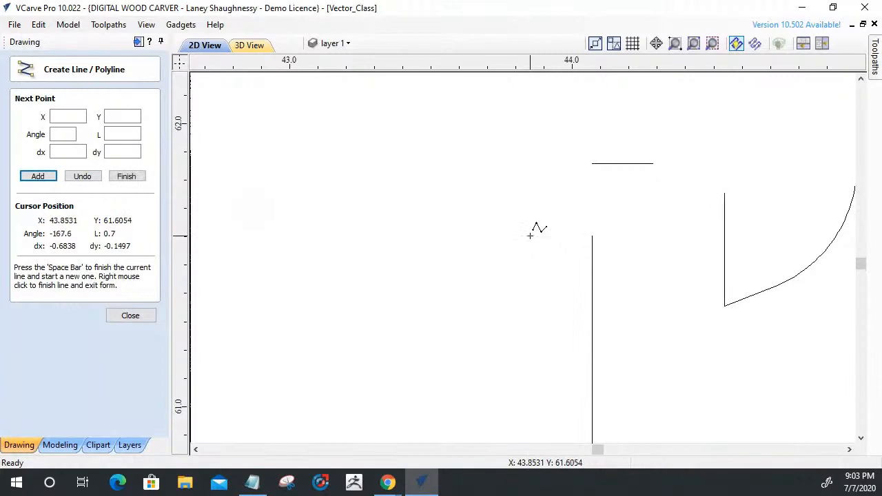
pyautogui.click(131, 315)
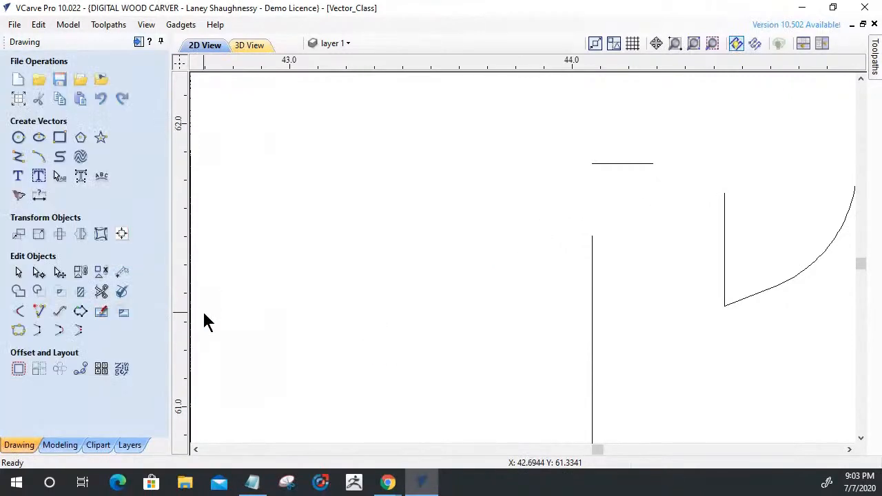
# Extend the new vertical line and the short horizontal line above the hook opening to a common corner.
pyautogui.click(38, 312)
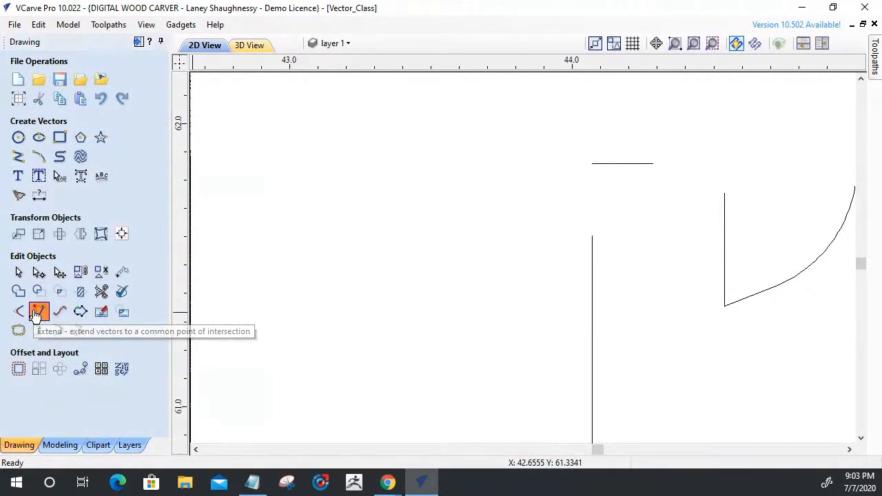
pyautogui.click(724, 206)
pyautogui.click(652, 165)
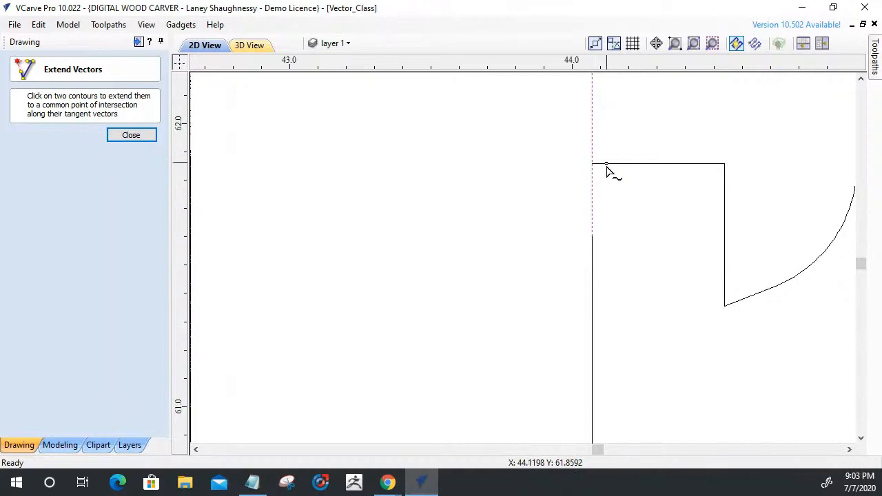
pyautogui.click(147, 134)
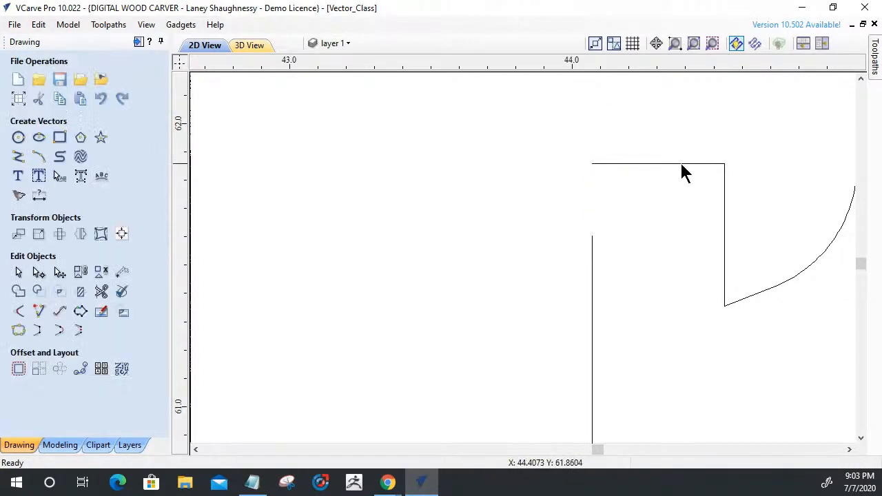
# Shorten the horizontal line above the hook opening to about 0.36 inches and extend it and the panel's vertical edge to a common corner.
pyautogui.click(601, 163)
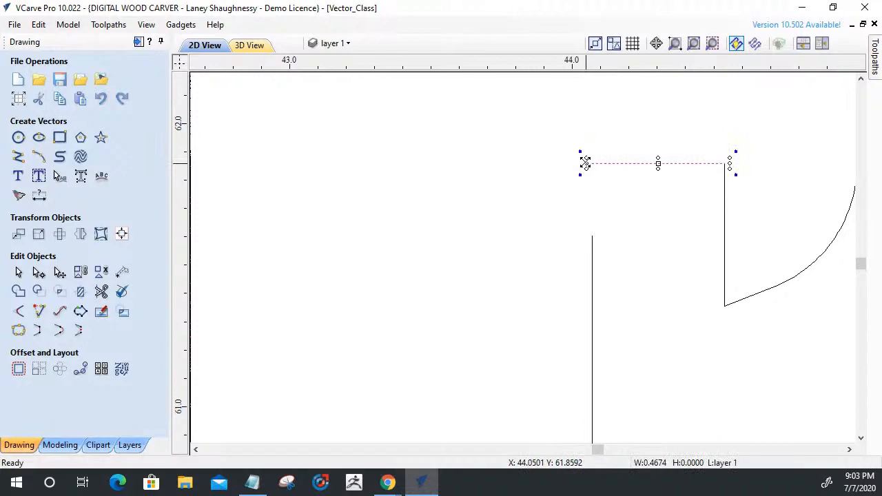
pyautogui.moveTo(586, 163); pyautogui.dragTo(616, 164)
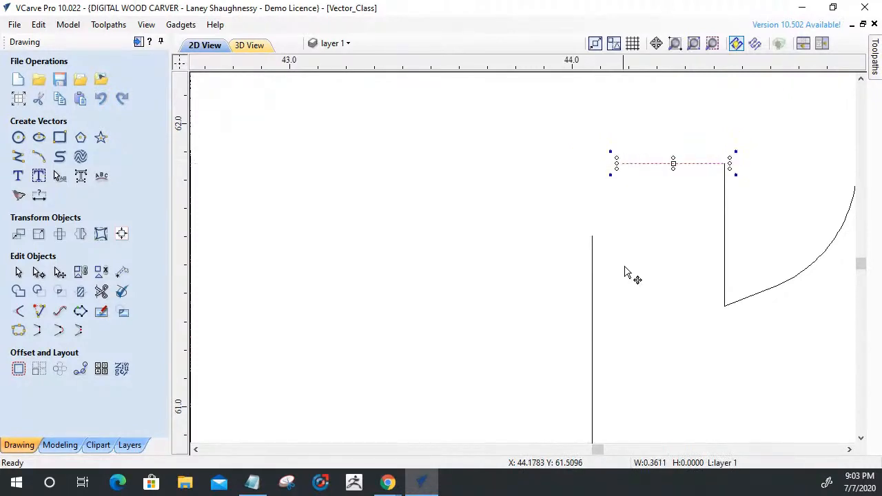
pyautogui.click(593, 284)
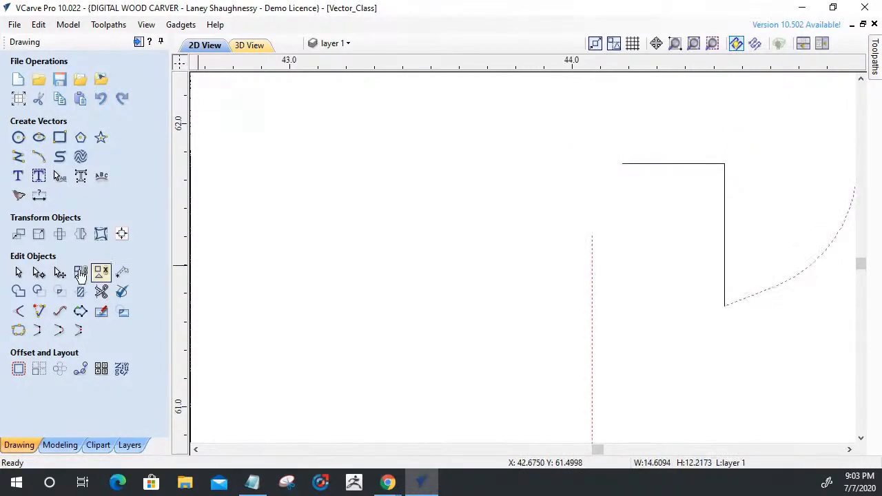
pyautogui.click(39, 311)
pyautogui.click(593, 251)
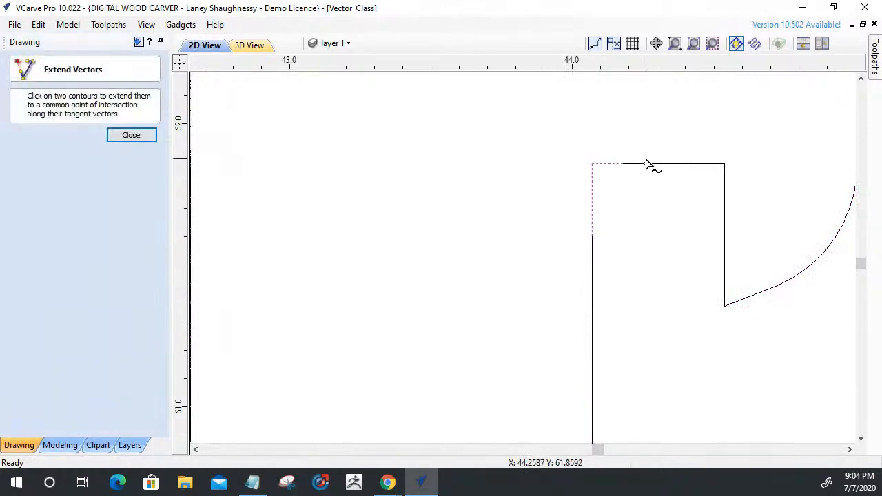
pyautogui.click(131, 136)
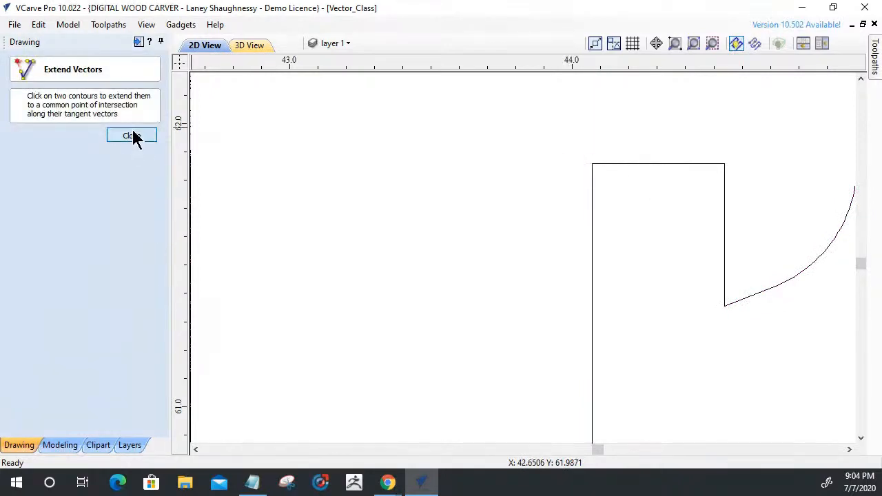
# Join the open vectors around the rebuilt hook opening into one closed outline with a 0.001 inch tolerance.
pyautogui.moveTo(772, 271); pyautogui.dragTo(540, 115)
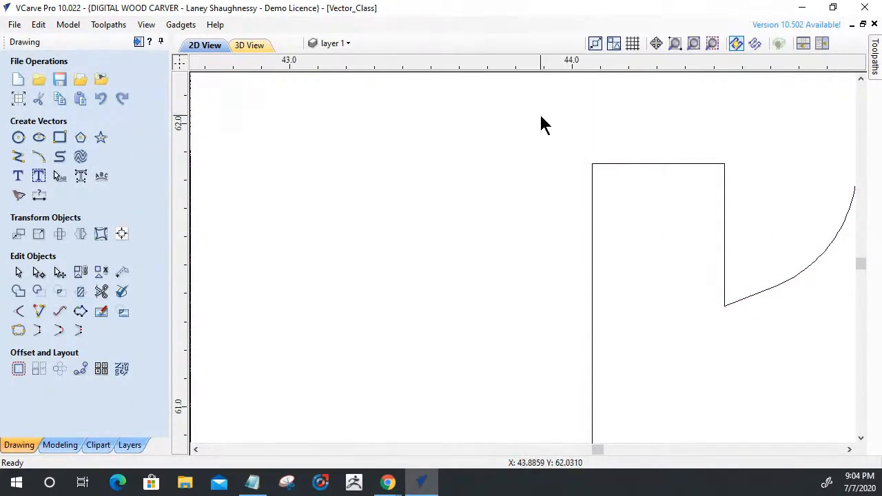
pyautogui.click(18, 332)
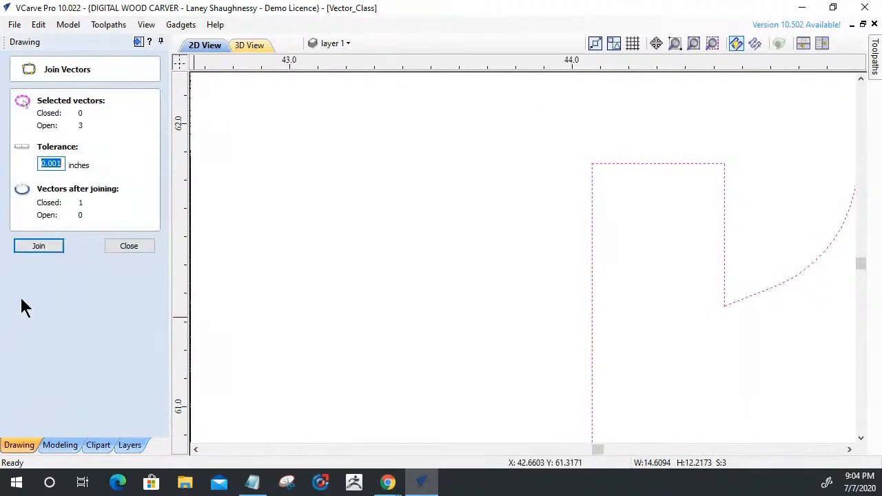
pyautogui.click(34, 247)
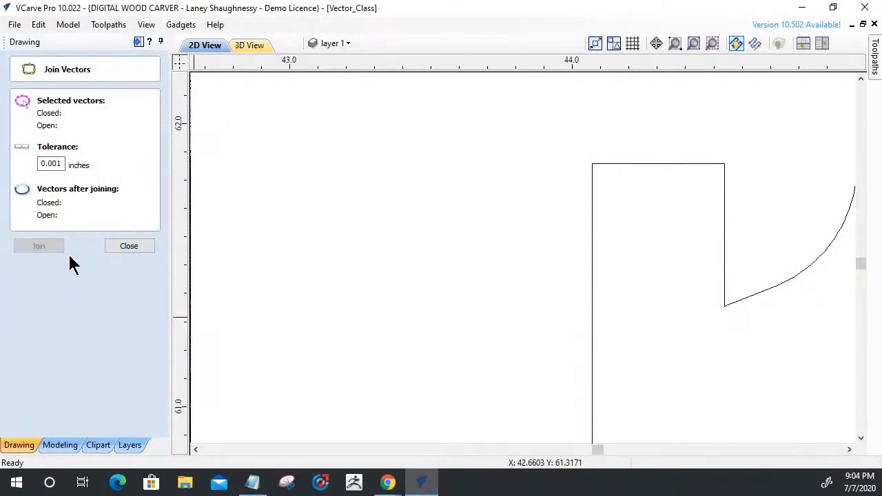
pyautogui.click(140, 246)
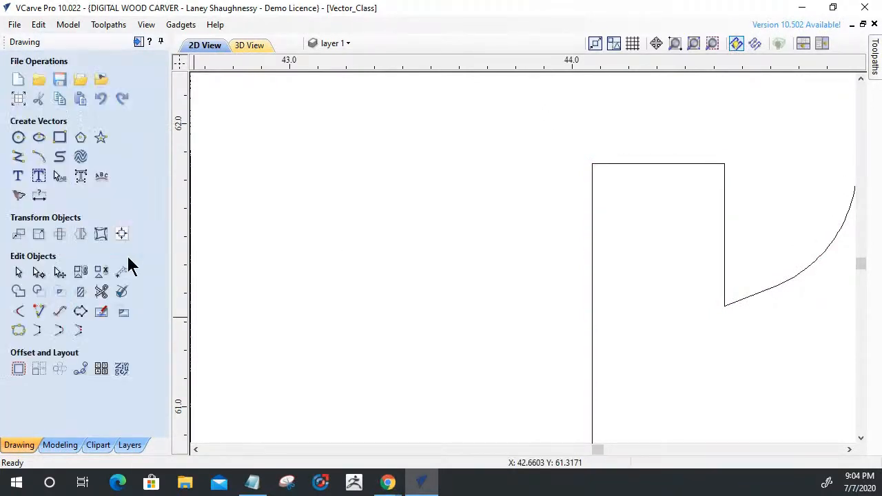
# Add 0.125 inch Dog-Bone fillets to both upper corners of the hook opening.
pyautogui.click(16, 315)
pyautogui.click(600, 165)
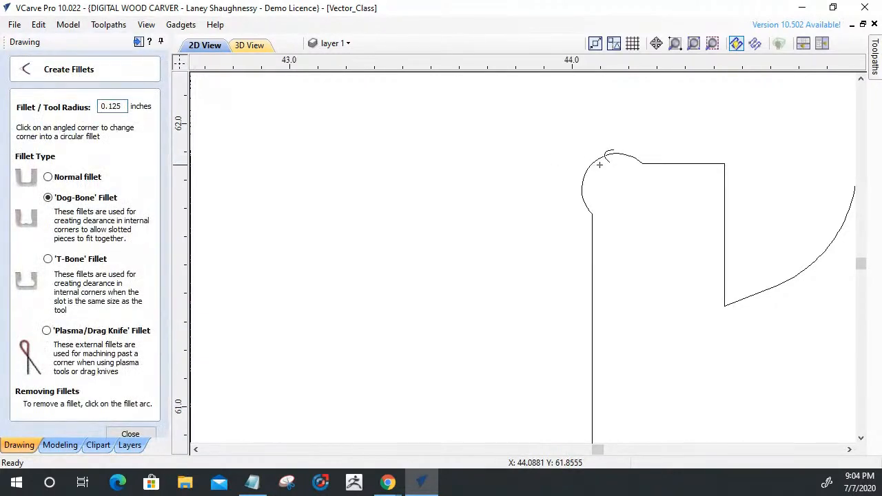
pyautogui.click(723, 166)
pyautogui.scroll(-3, 729, 259)
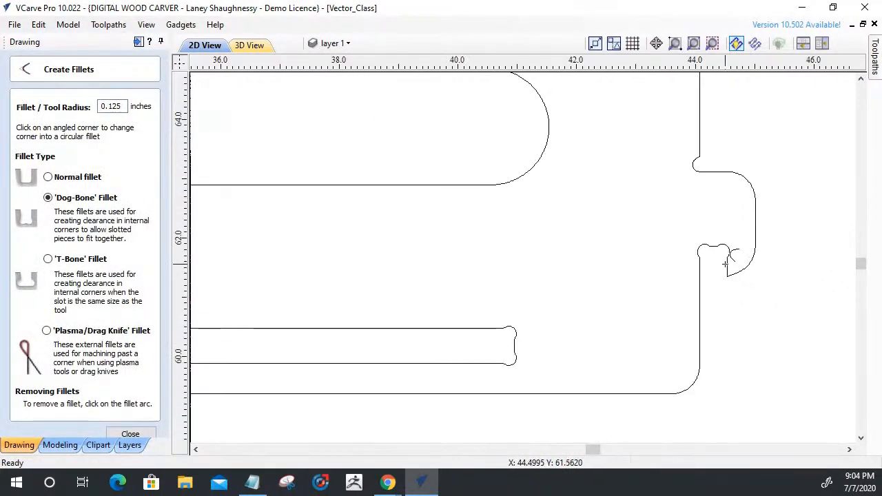
# Delete the slanted span between the old rounded relief above the hook and the panel's vertical edge.
pyautogui.scroll(-1, 730, 290)
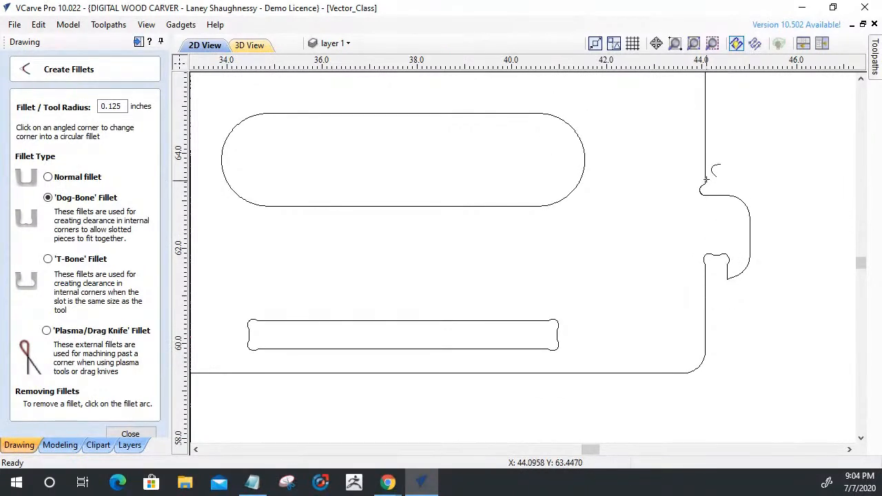
pyautogui.scroll(5, 706, 180)
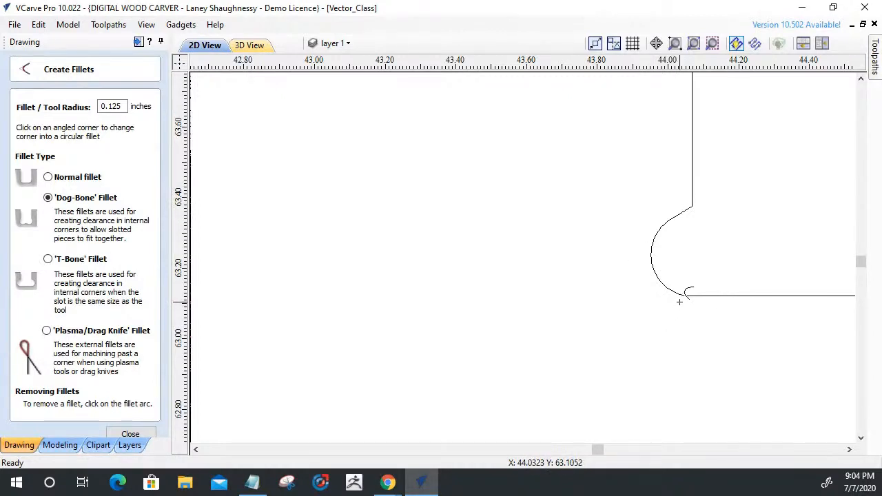
pyautogui.scroll(-3, 681, 301)
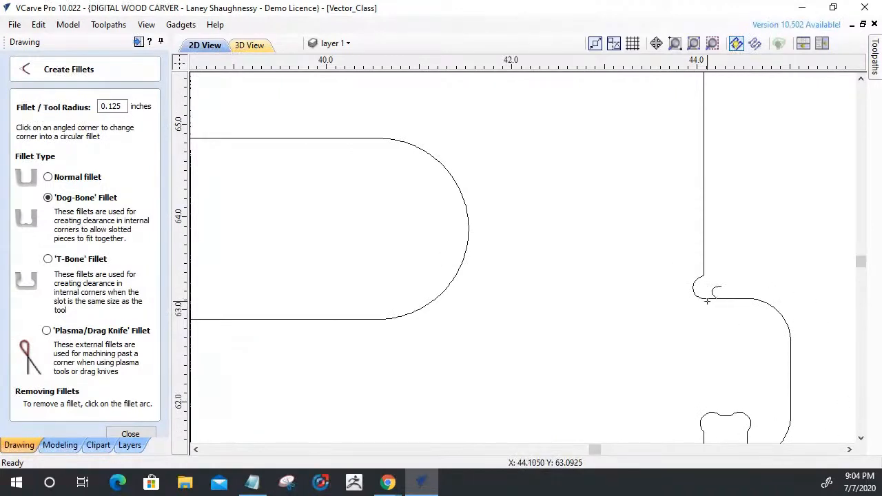
pyautogui.scroll(-3, 711, 158)
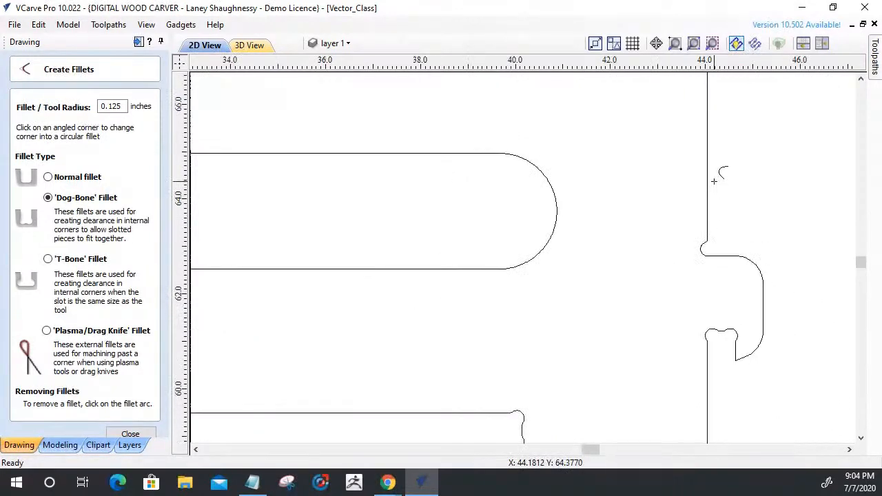
pyautogui.scroll(4, 710, 216)
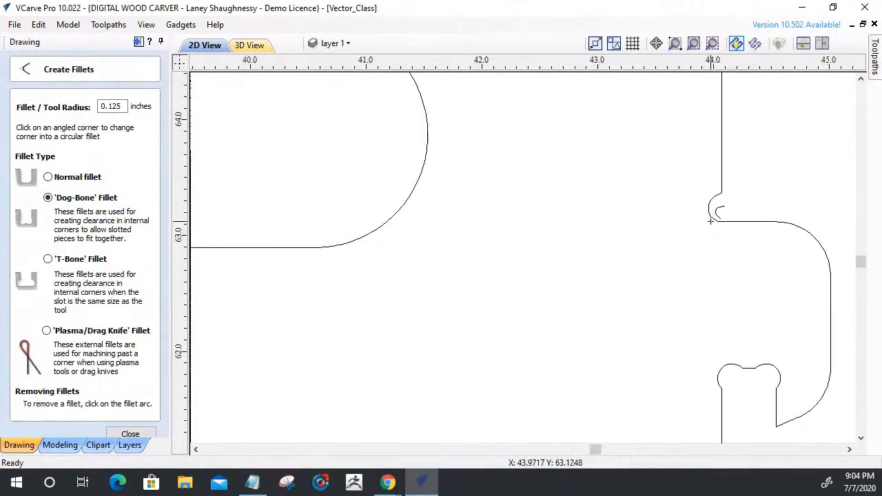
pyautogui.scroll(2, 705, 146)
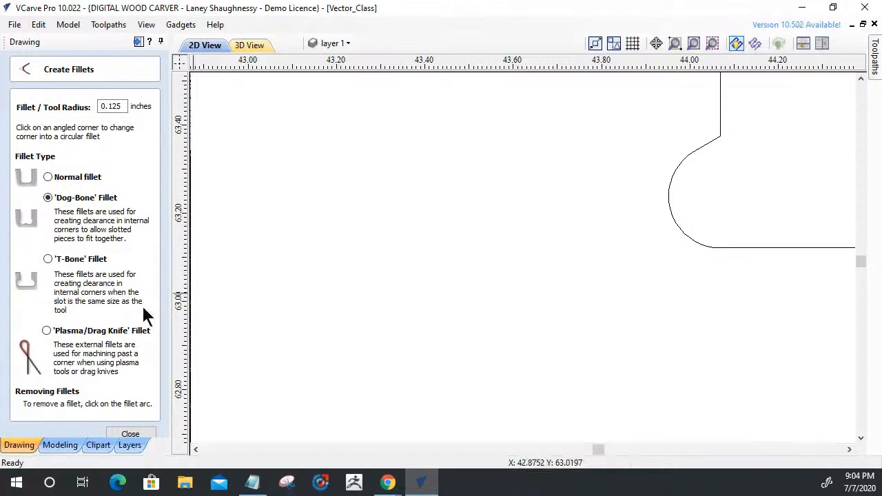
pyautogui.press('Escape')
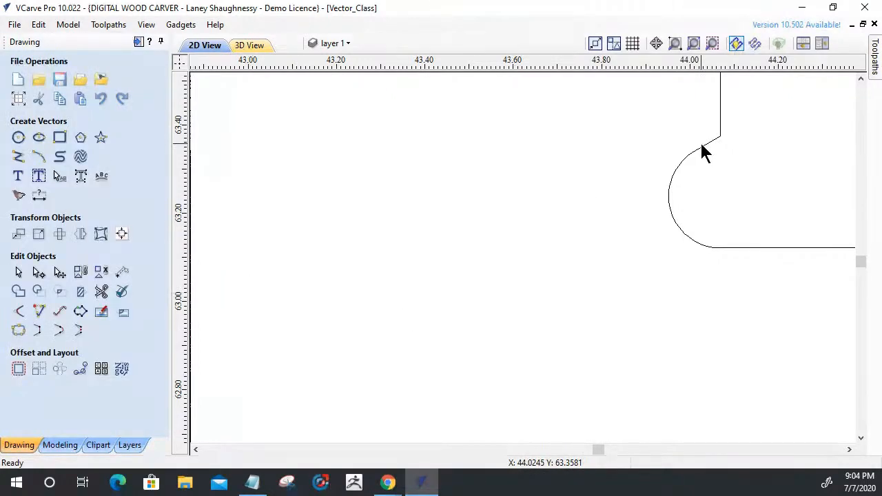
pyautogui.click(703, 148)
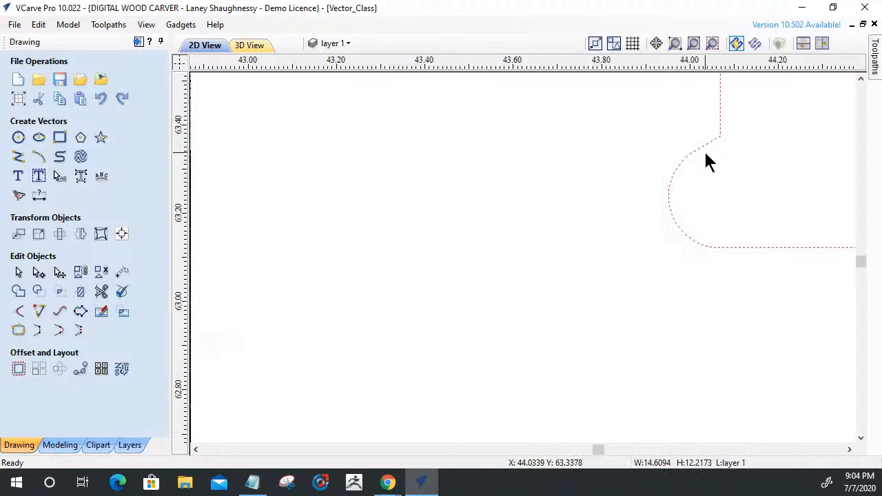
pyautogui.press('n')
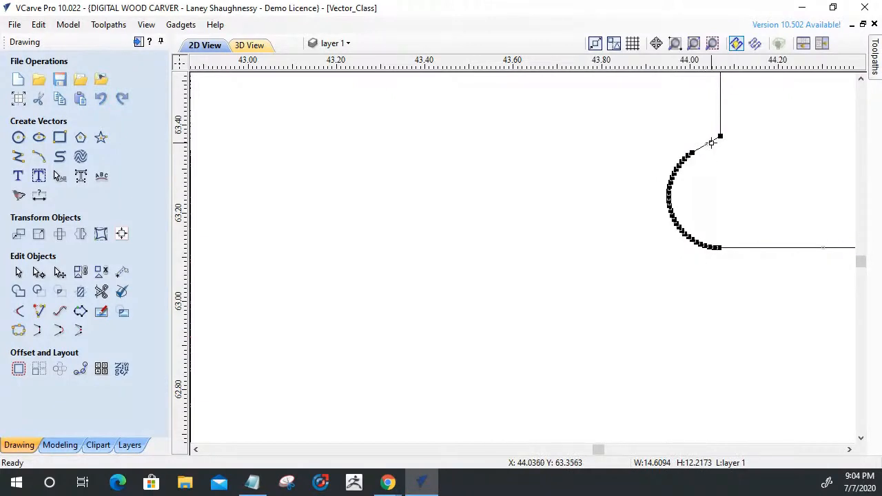
pyautogui.rightClick(717, 142)
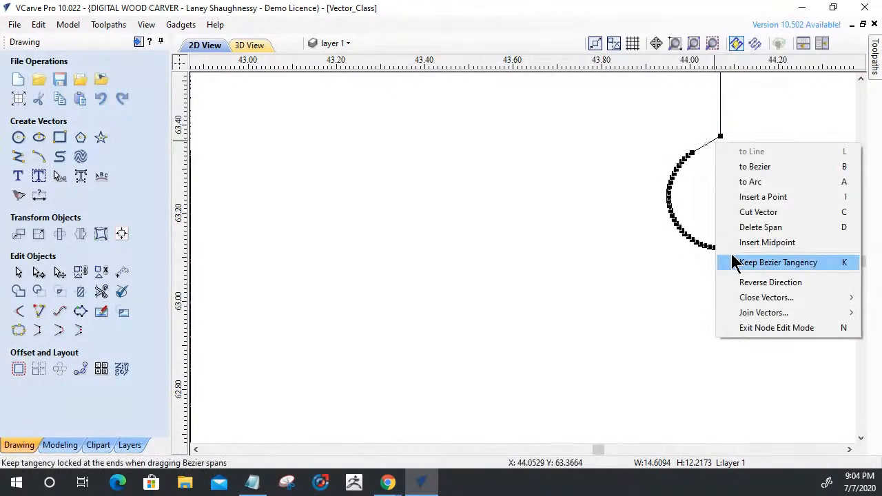
pyautogui.click(741, 226)
# Cut the outline where the old rounded relief meets the hook's upper horizontal edge and delete the separated arc.
pyautogui.scroll(2, 731, 263)
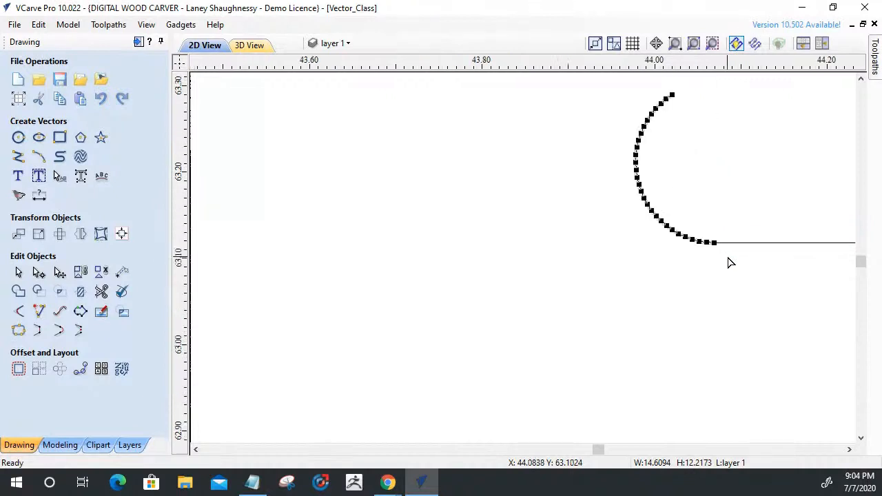
pyautogui.rightClick(710, 239)
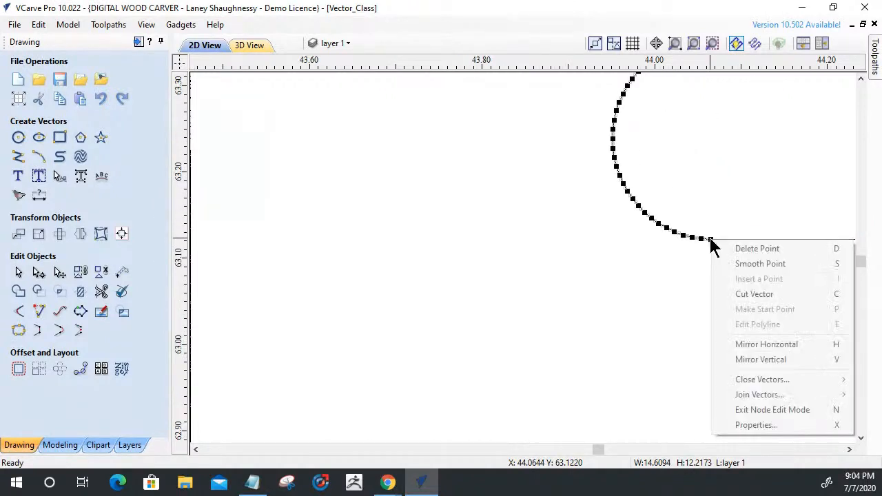
pyautogui.click(730, 300)
pyautogui.scroll(-2, 669, 258)
pyautogui.click(666, 241)
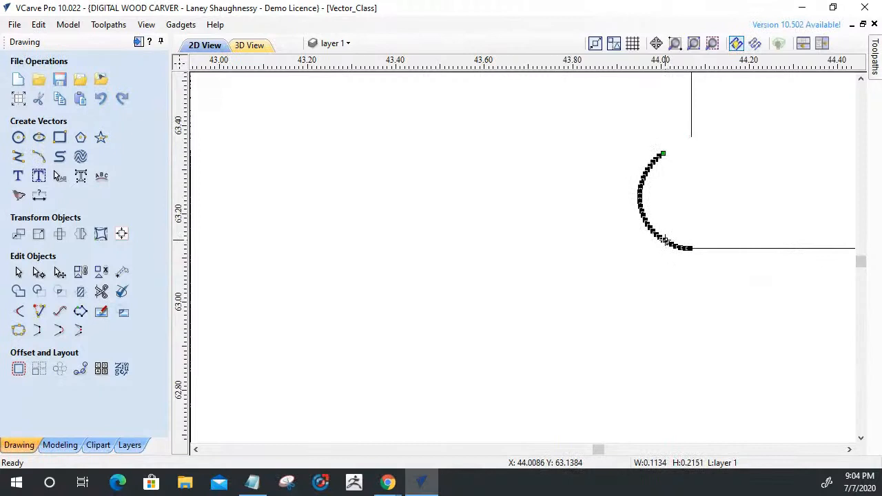
pyautogui.press('Delete')
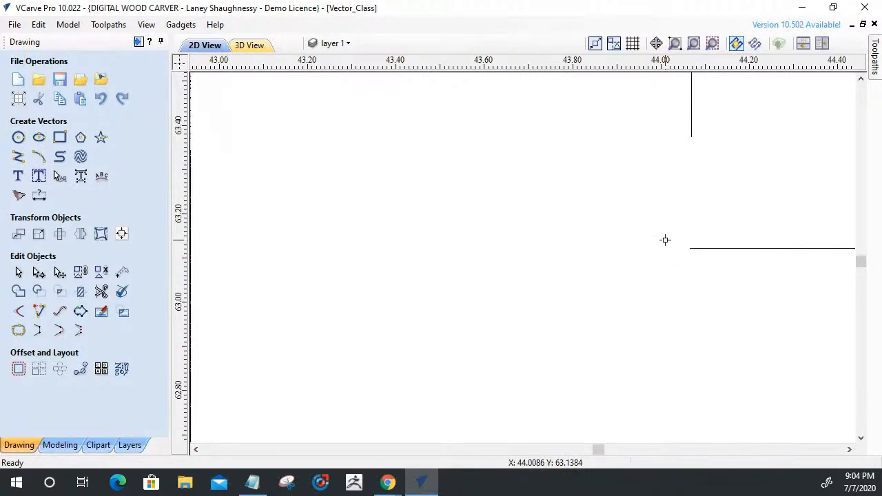
# Pull the hook's upper horizontal edge back about 0.1 inches, then extend it and the panel's vertical edge to a common corner.
pyautogui.click(81, 273)
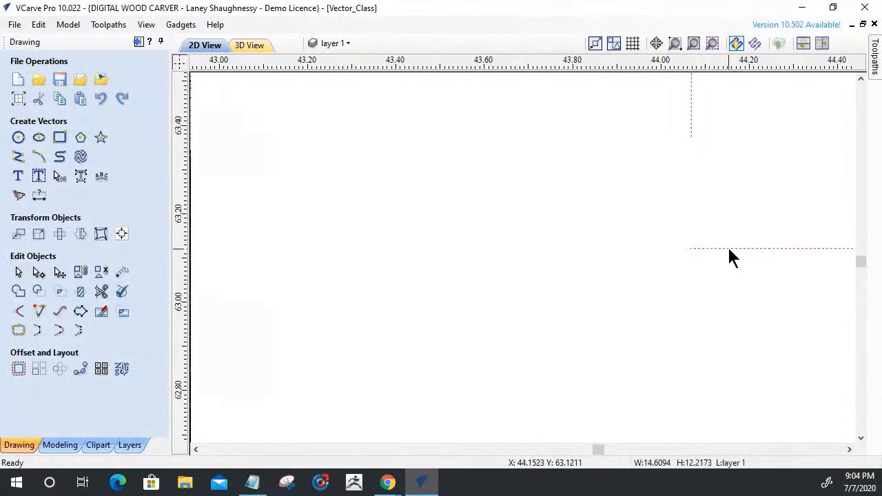
pyautogui.press('n')
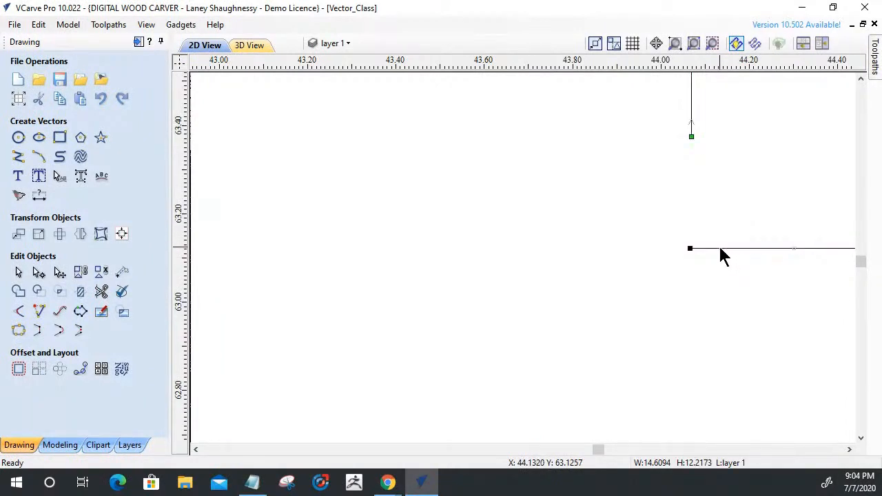
pyautogui.moveTo(690, 248); pyautogui.dragTo(741, 248)
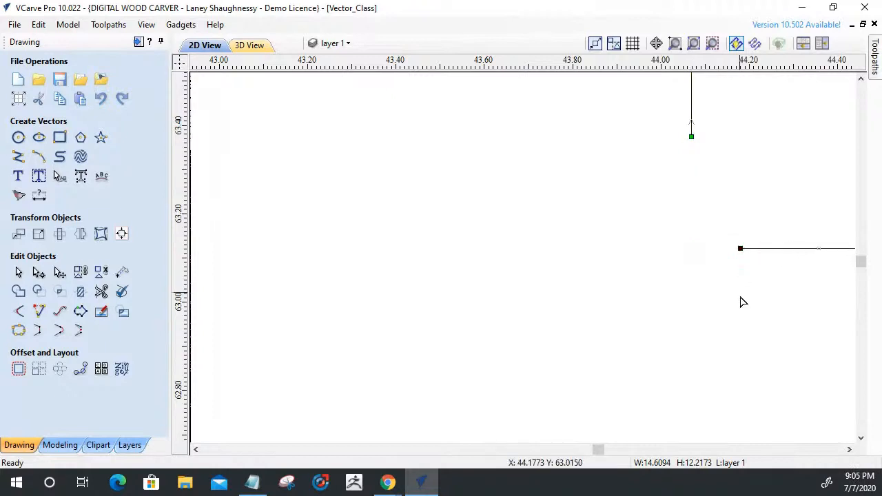
pyautogui.click(38, 312)
pyautogui.click(692, 136)
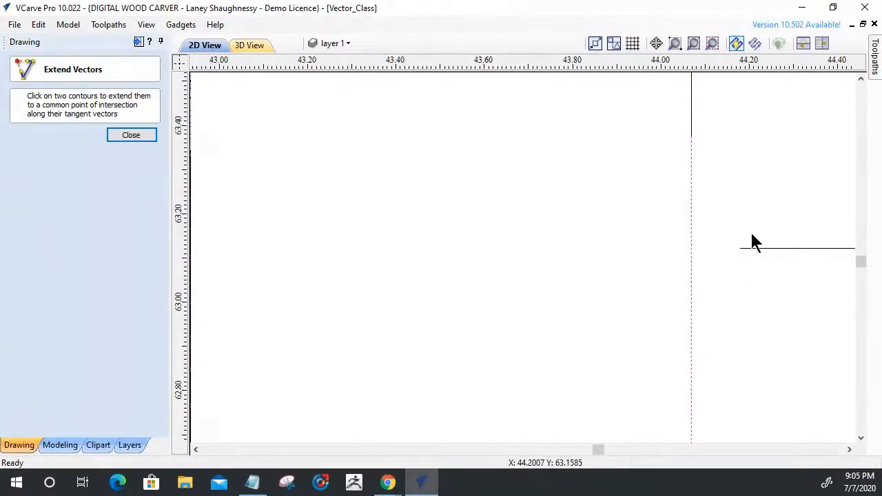
pyautogui.click(759, 248)
pyautogui.click(143, 137)
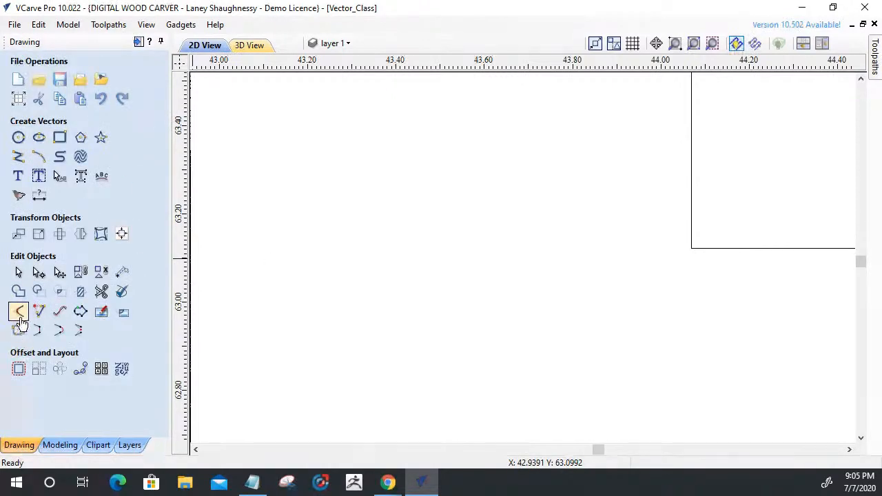
# Try a 0.125 inch Dog-Bone fillet on the rebuilt corner where the hook's upper edge meets the panel's side.
pyautogui.click(18, 311)
pyautogui.click(692, 246)
pyautogui.scroll(-4, 679, 313)
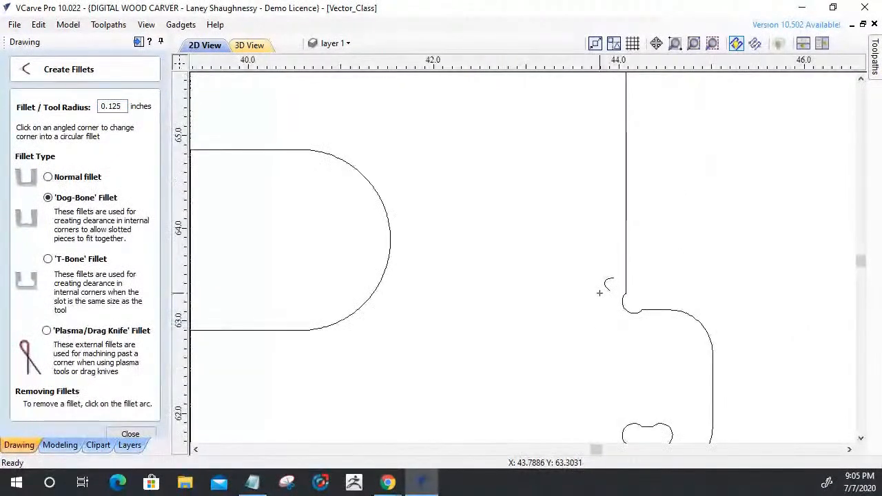
pyautogui.scroll(-2, 599, 293)
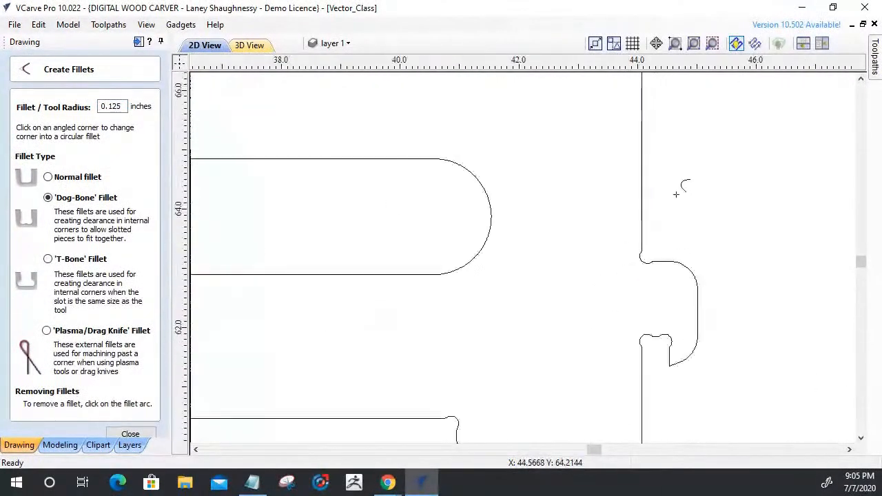
pyautogui.scroll(1, 623, 348)
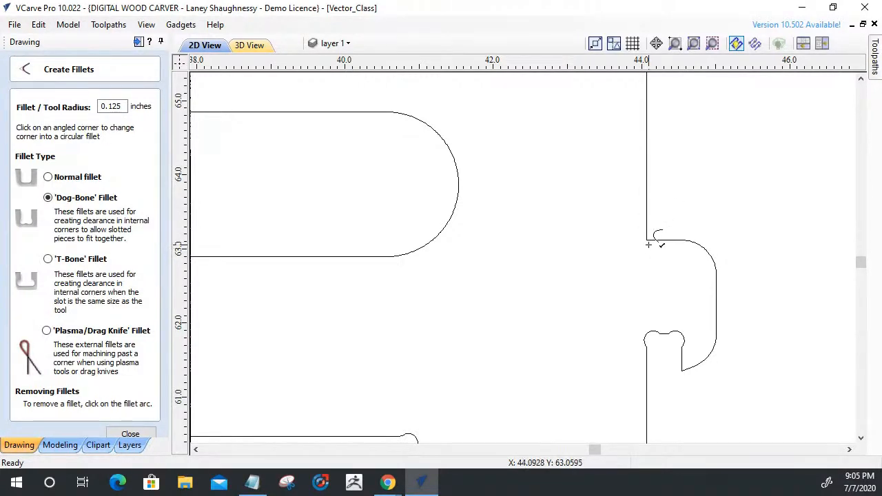
pyautogui.scroll(2, 648, 244)
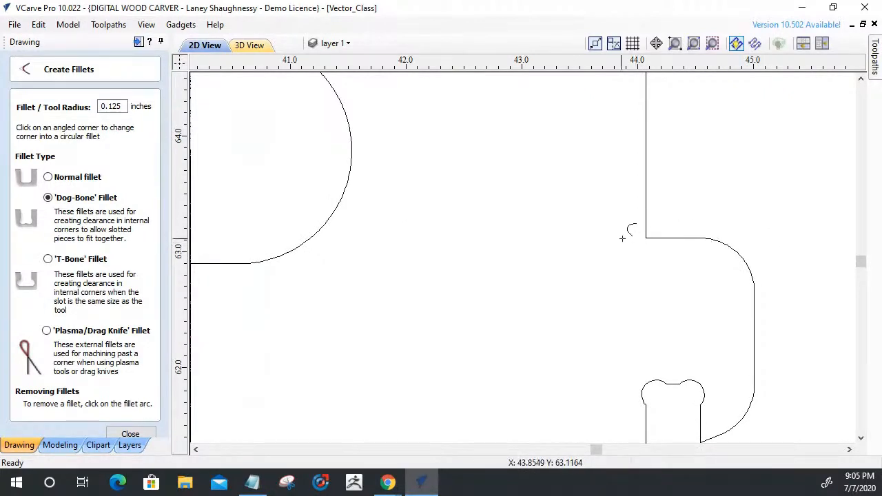
pyautogui.scroll(-7, 662, 237)
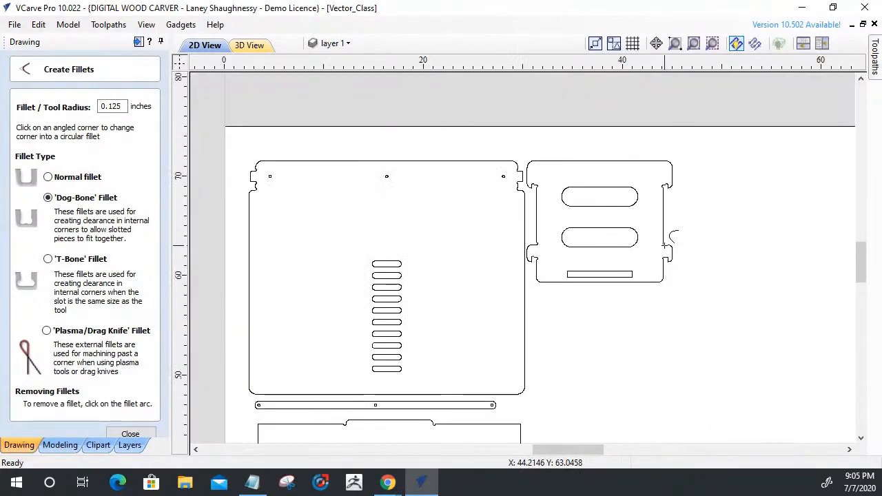
# Try a 0.125 inch Dog-Bone fillet on the square corner above the slatted panel's lower right hook and remove it again.
pyautogui.scroll(-3, 664, 245)
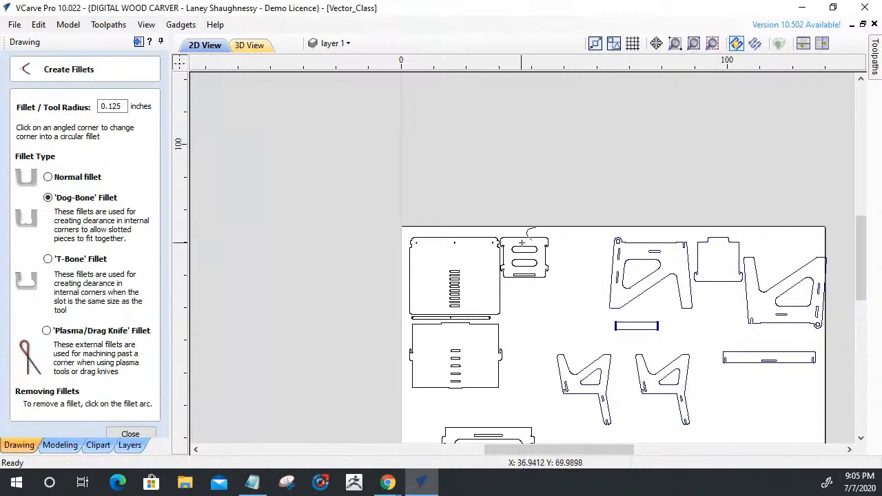
pyautogui.scroll(7, 523, 243)
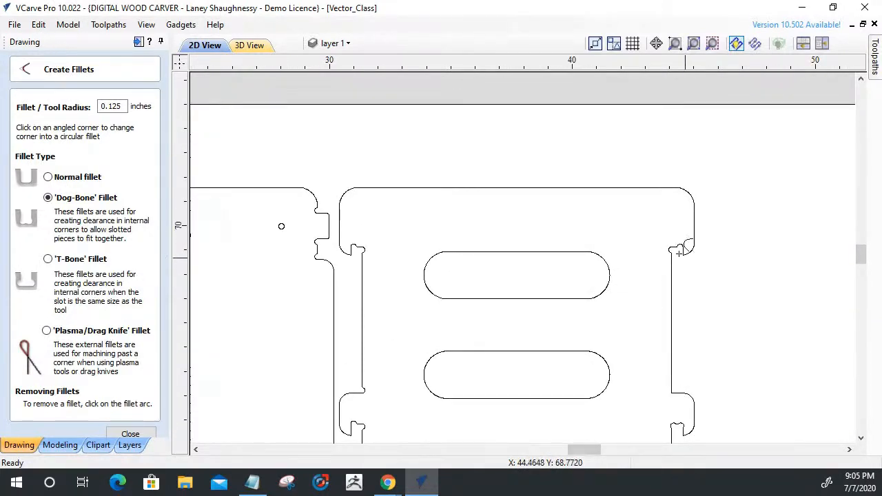
pyautogui.scroll(-1, 679, 253)
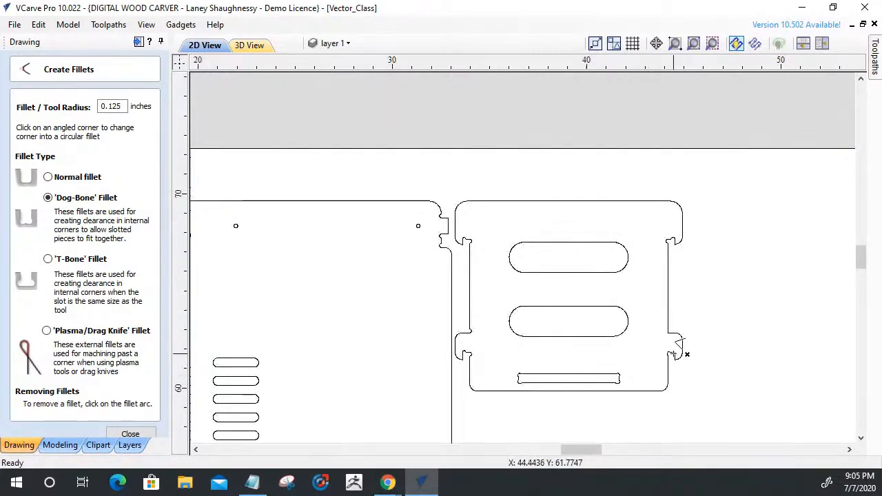
pyautogui.scroll(10, 672, 354)
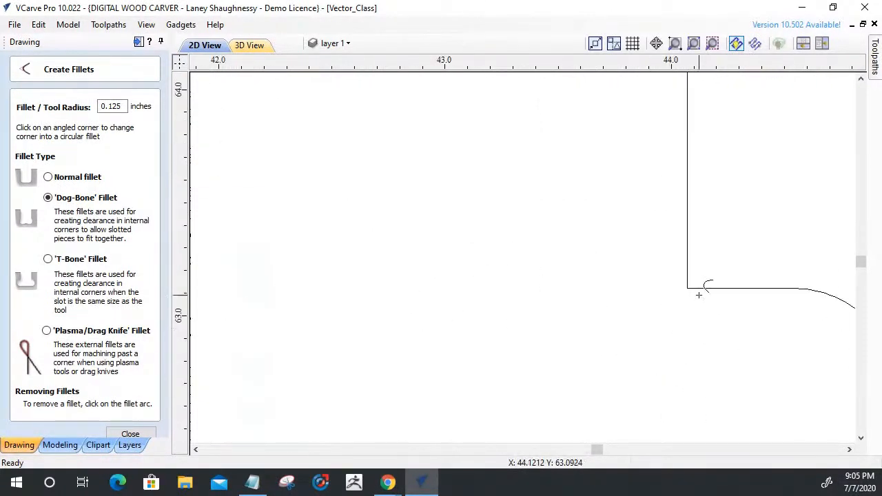
pyautogui.click(689, 281)
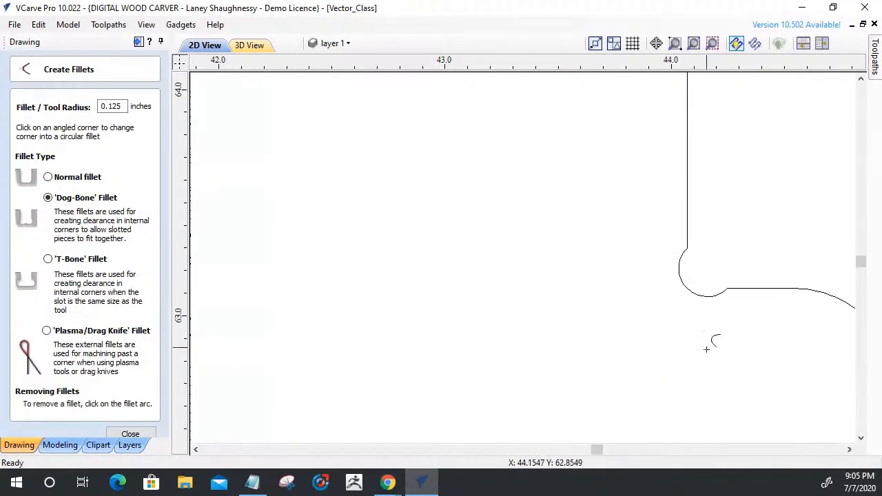
pyautogui.scroll(-4, 629, 284)
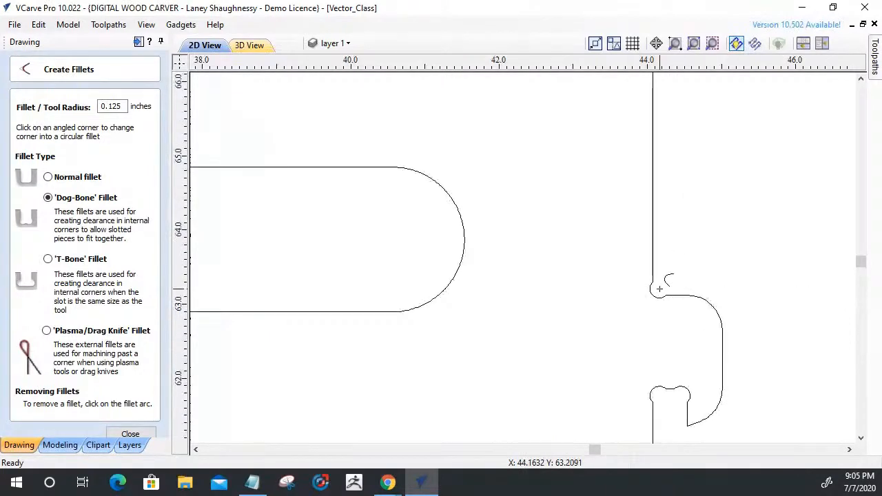
pyautogui.click(652, 292)
# Apply a 0.125 inch T-Bone fillet to the corner above the slatted panel's lower right hook.
pyautogui.click(47, 258)
pyautogui.click(654, 291)
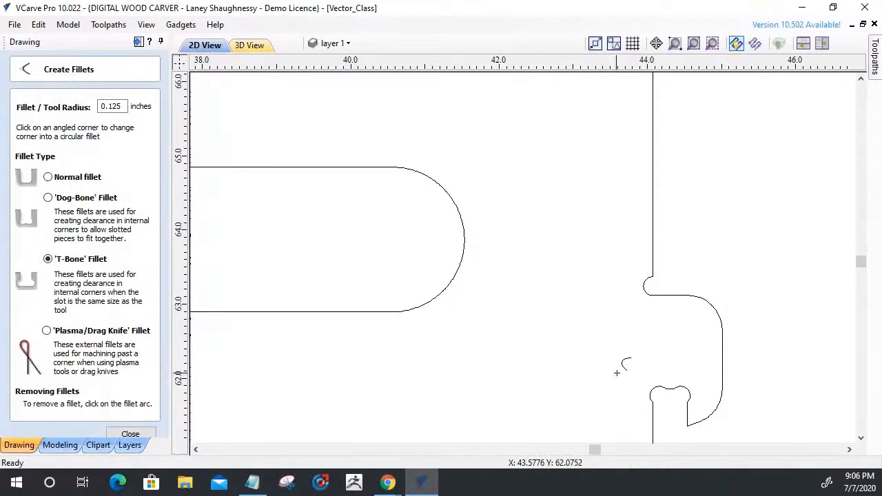
pyautogui.scroll(-3, 661, 342)
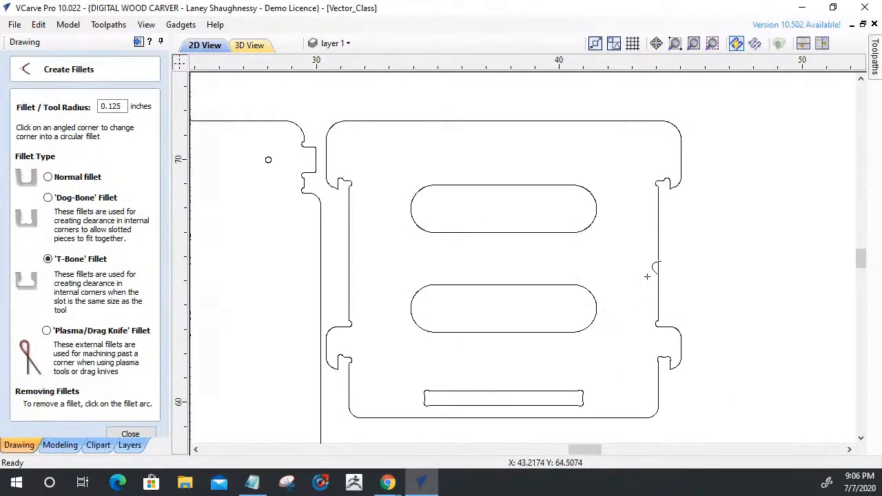
pyautogui.click(142, 435)
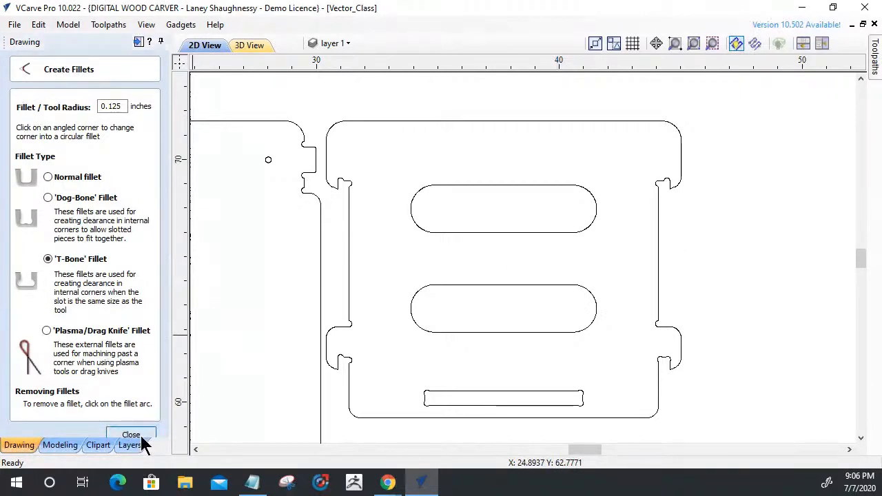
# Delete the slanted span between the old rounded relief above the lower left hook and the panel's left vertical edge.
pyautogui.scroll(4, 326, 341)
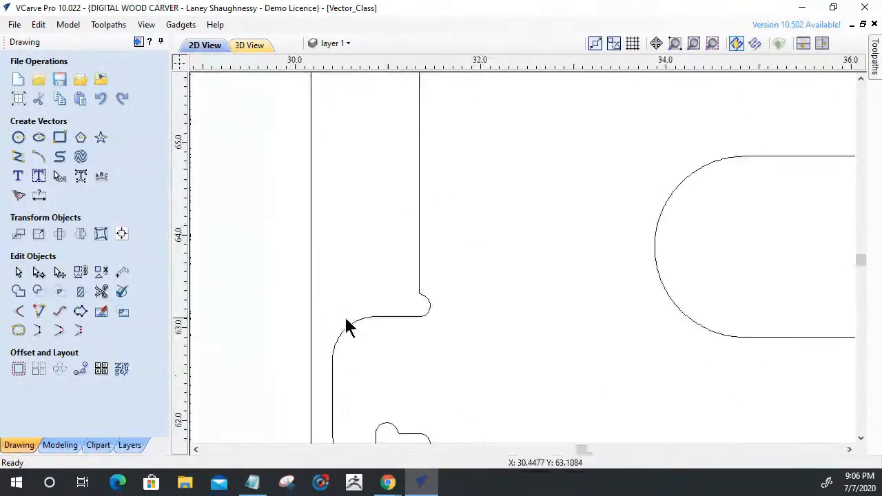
pyautogui.scroll(2, 349, 328)
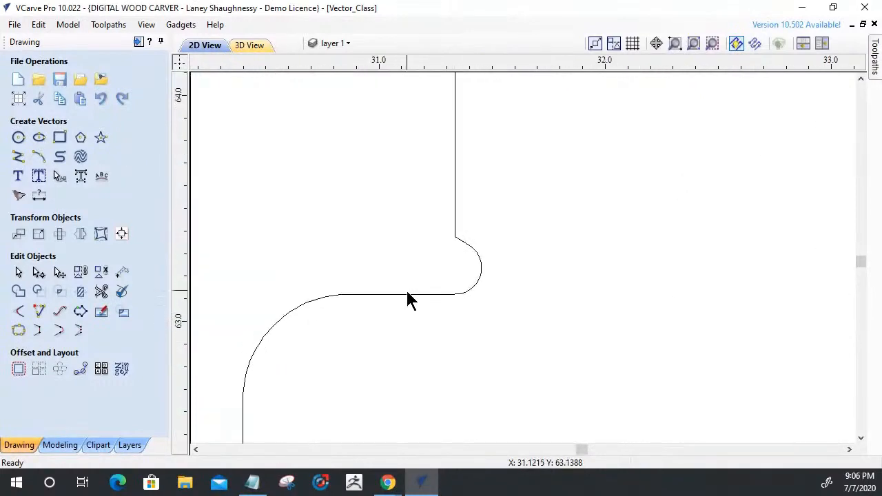
pyautogui.click(409, 296)
pyautogui.click(39, 272)
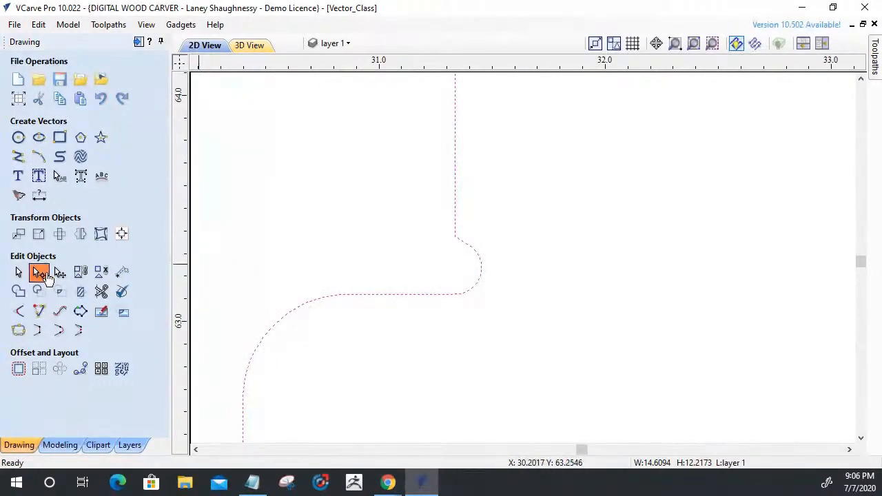
pyautogui.scroll(2, 457, 294)
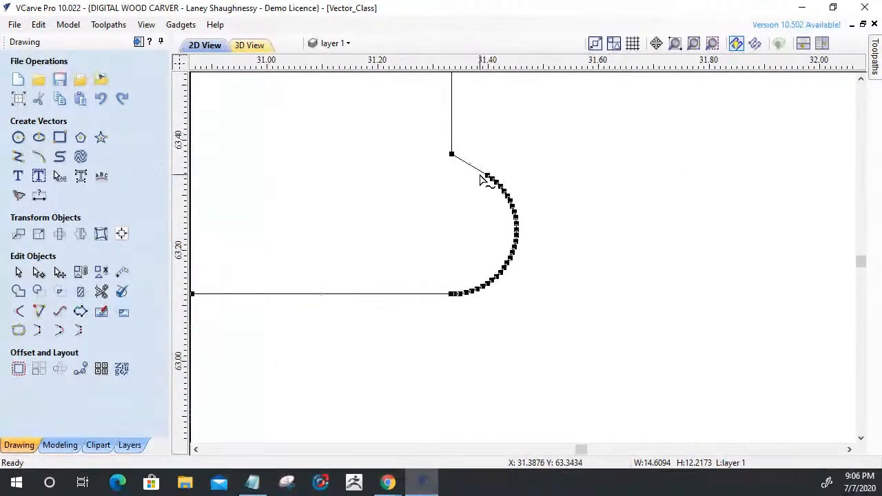
pyautogui.rightClick(478, 185)
pyautogui.click(524, 256)
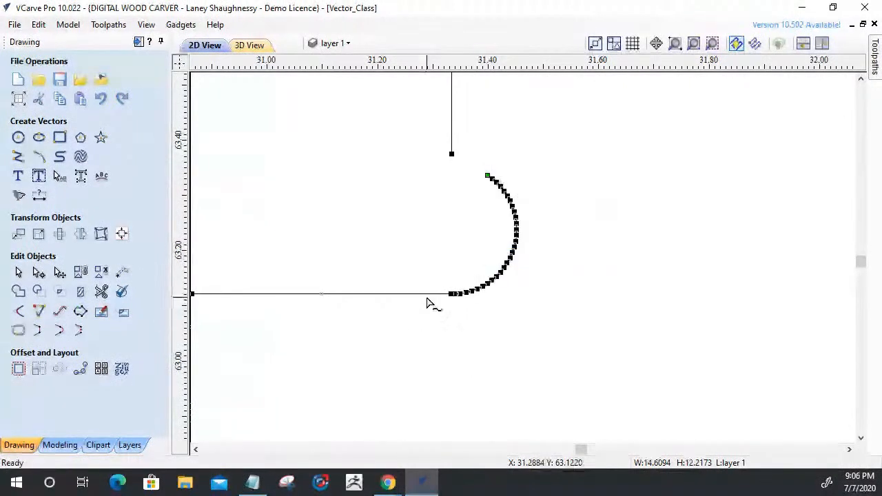
# Cut the outline where the old relief meets the lower left hook's upper horizontal edge and delete the separated arc.
pyautogui.rightClick(451, 293)
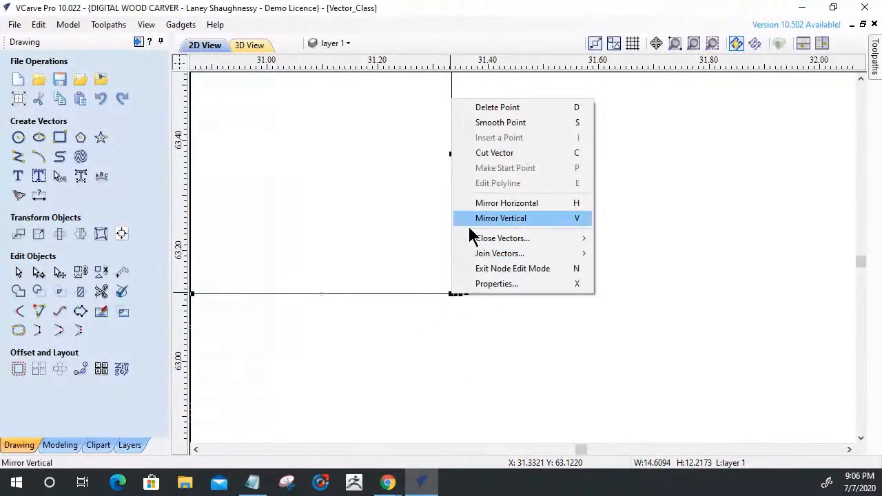
pyautogui.click(483, 153)
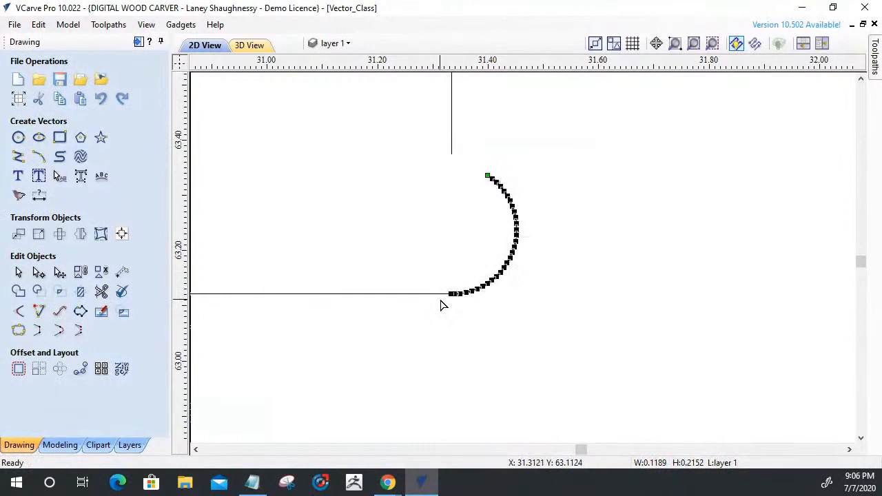
pyautogui.press('Delete')
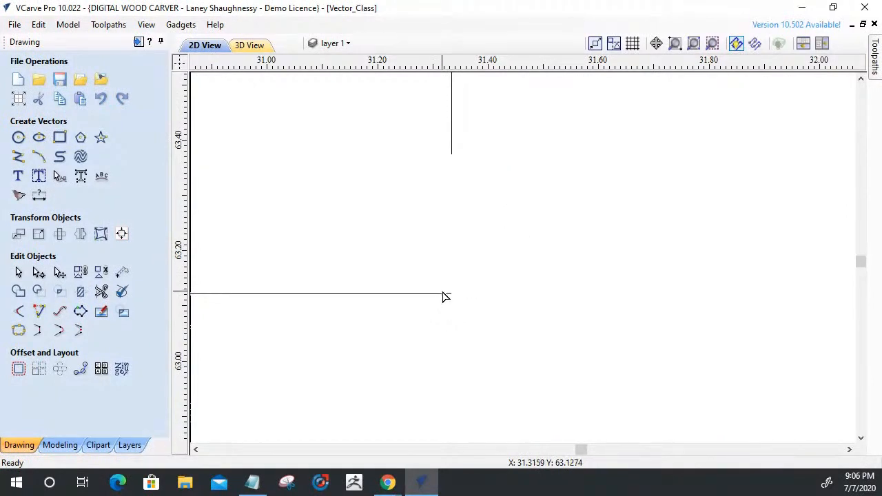
# Pull the lower left hook's upper edge back about 0.1 inches, then extend it and the panel's left vertical edge to a common corner.
pyautogui.click(445, 294)
pyautogui.click(409, 293)
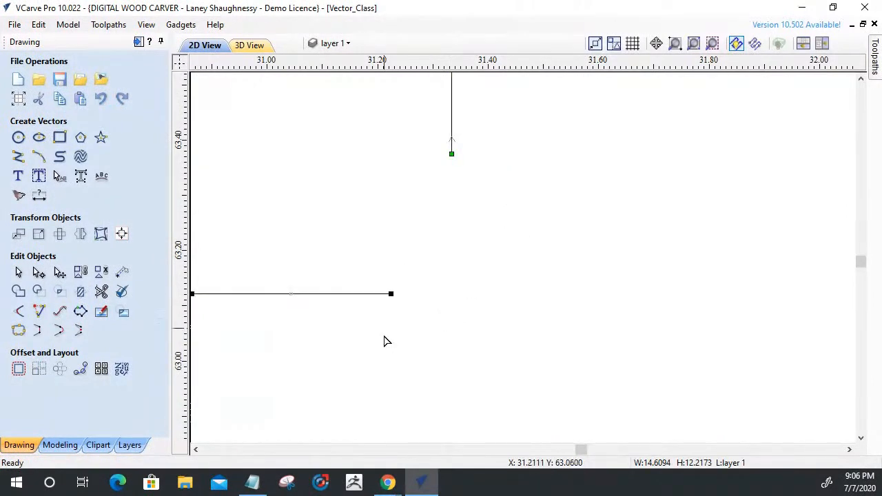
pyautogui.click(38, 314)
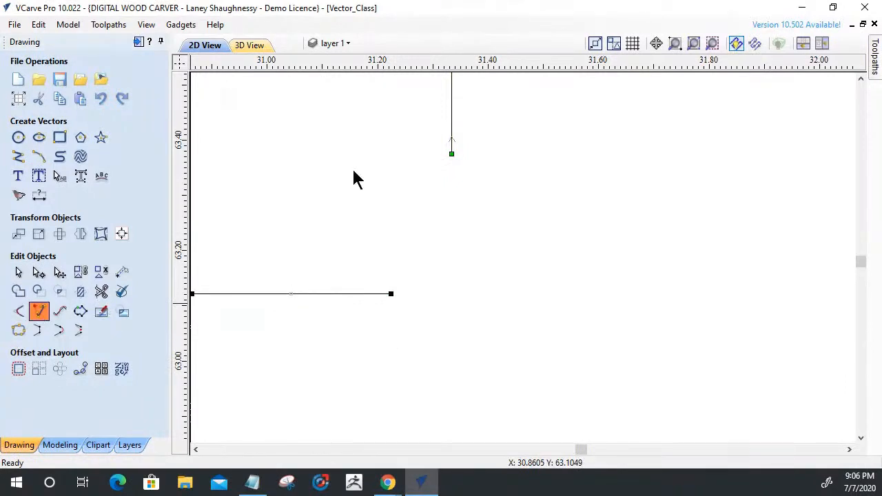
pyautogui.click(452, 138)
pyautogui.click(377, 297)
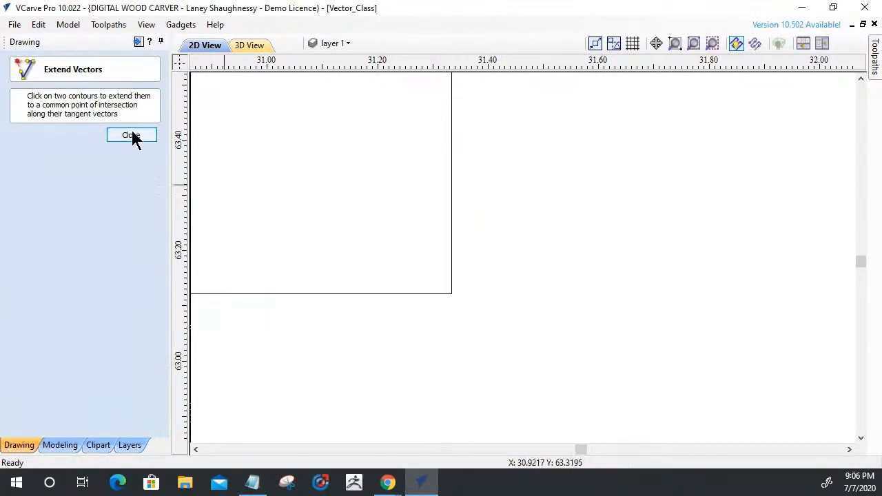
pyautogui.click(134, 137)
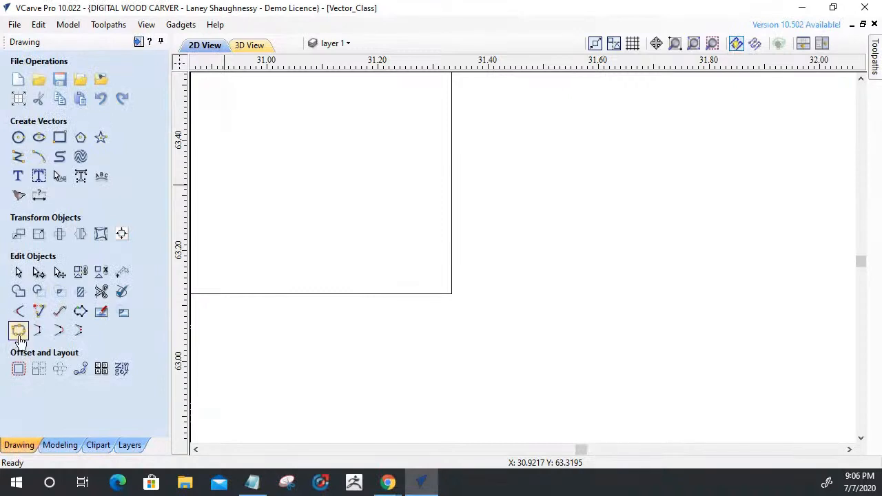
# Check with Join Vectors whether the rebuilt panel outline is a closed vector.
pyautogui.click(228, 293)
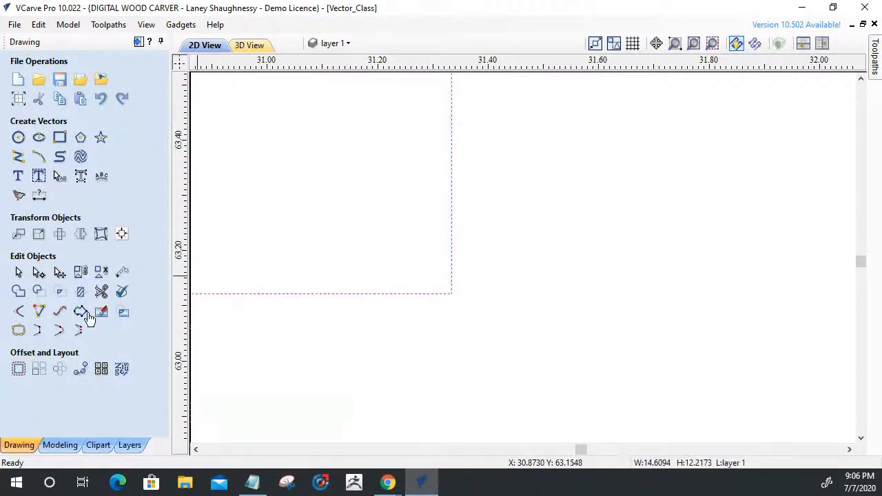
pyautogui.click(19, 330)
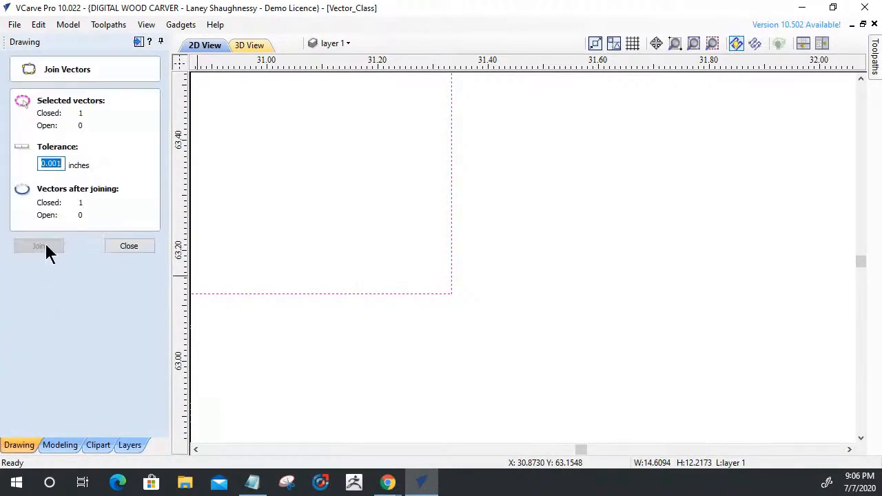
pyautogui.click(123, 248)
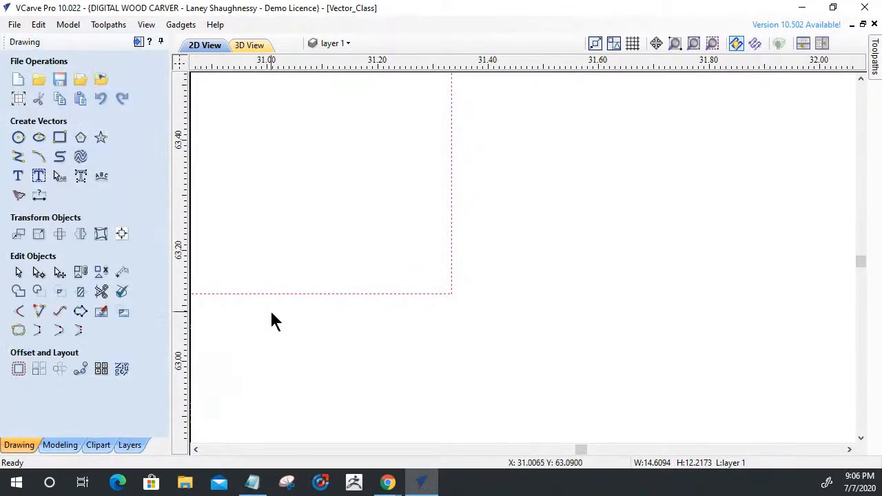
# Apply a 0.125 inch T-Bone fillet to the rebuilt corner above the panel's lower left hook.
pyautogui.click(15, 313)
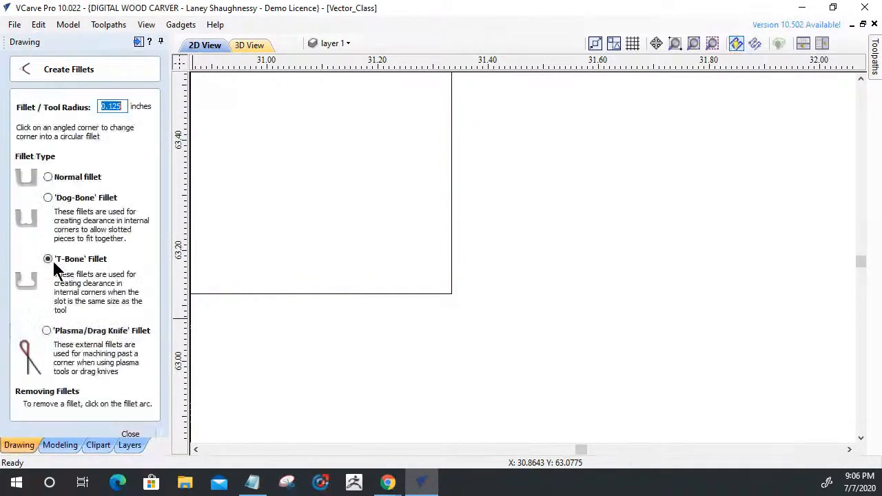
pyautogui.click(452, 292)
pyautogui.scroll(-8, 516, 302)
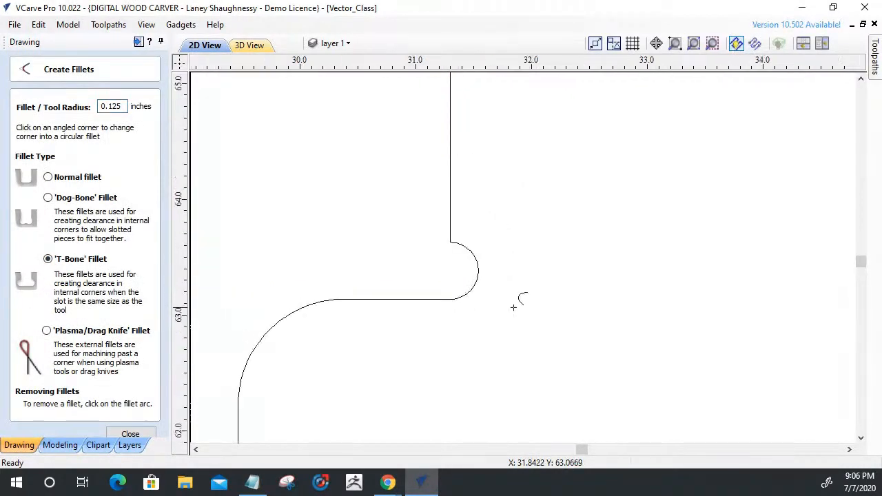
# Examine the corner reliefs around the lower hooks on both sides of the slatted panel.
pyautogui.scroll(3, 490, 406)
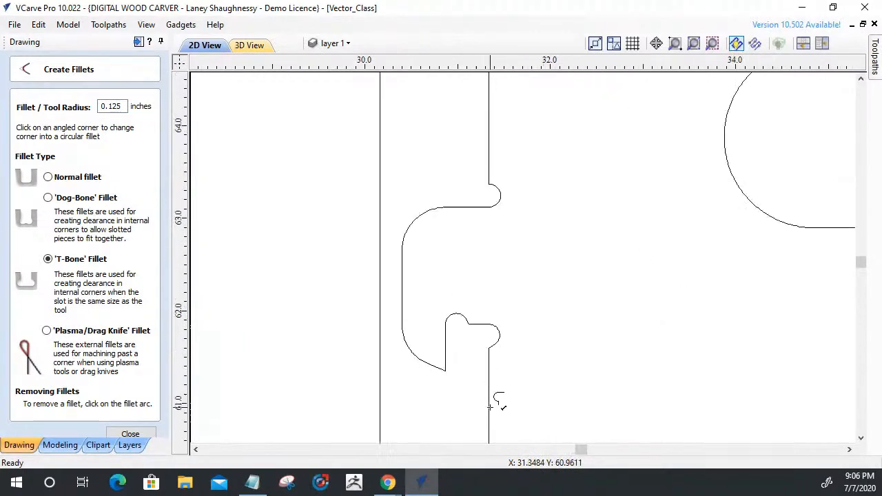
pyautogui.scroll(-5, 490, 407)
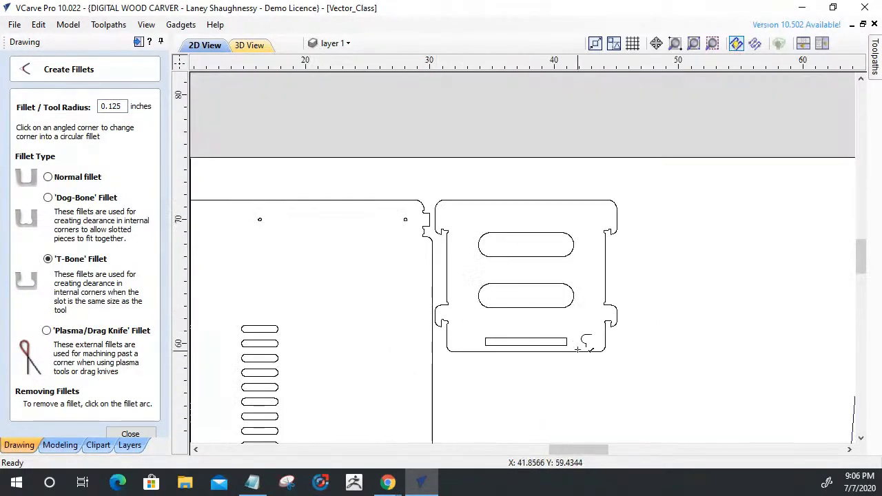
pyautogui.scroll(4, 630, 331)
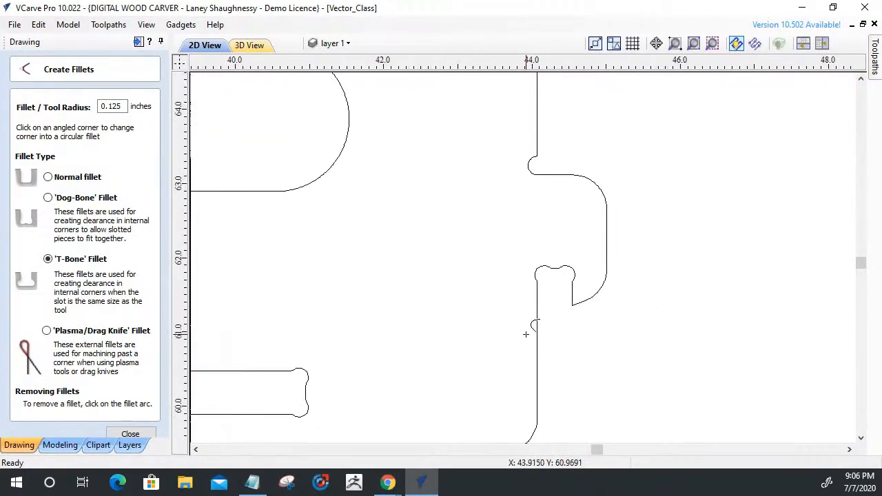
pyautogui.scroll(-3, 526, 334)
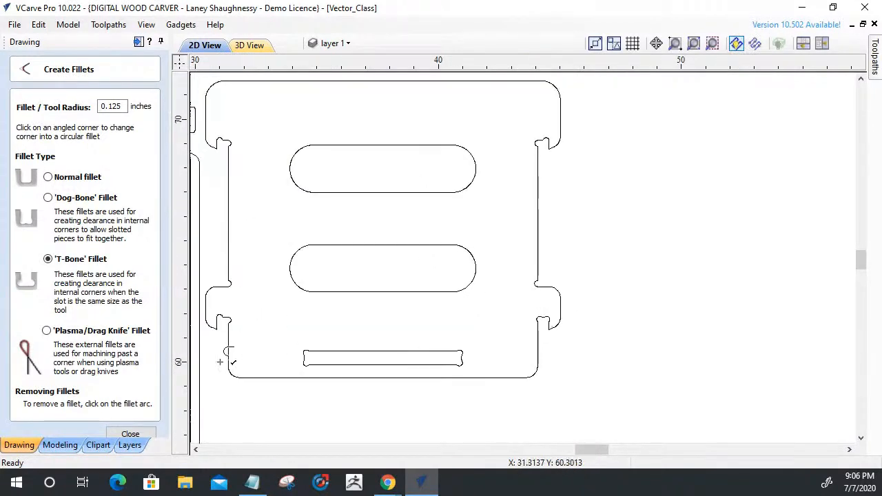
pyautogui.click(138, 435)
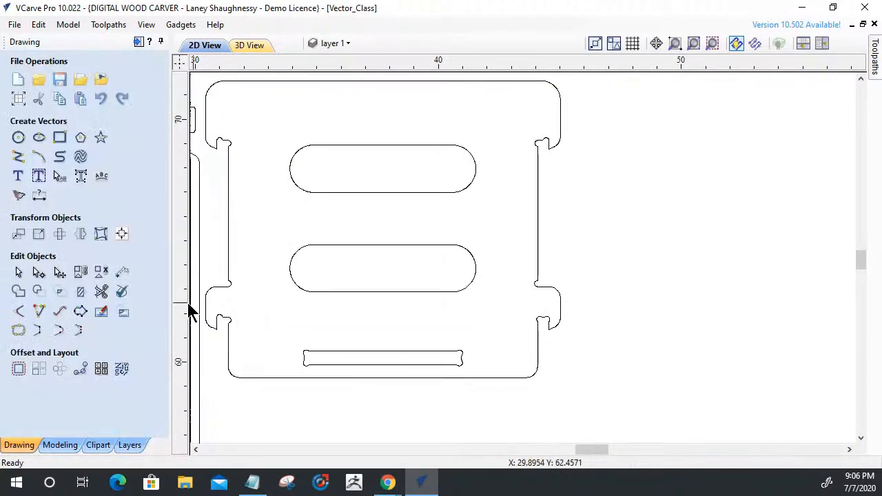
pyautogui.scroll(6, 192, 306)
pyautogui.scroll(2, 285, 404)
pyautogui.scroll(-5, 338, 319)
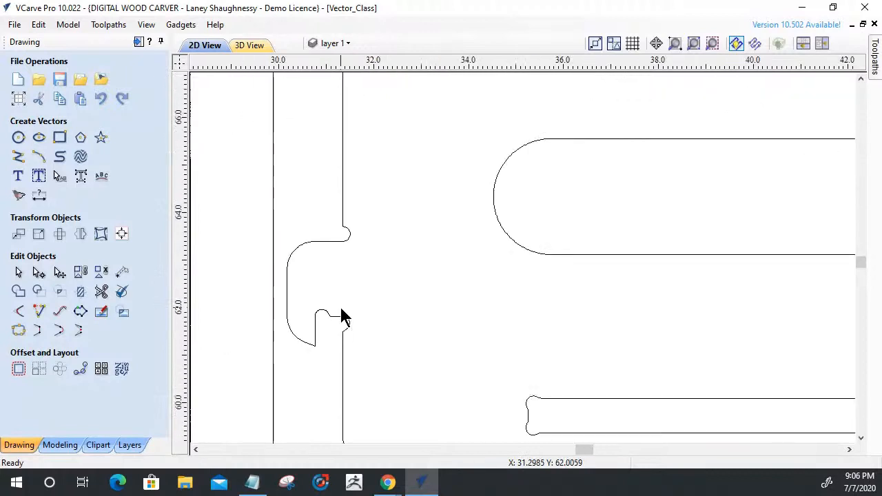
pyautogui.scroll(-3, 345, 319)
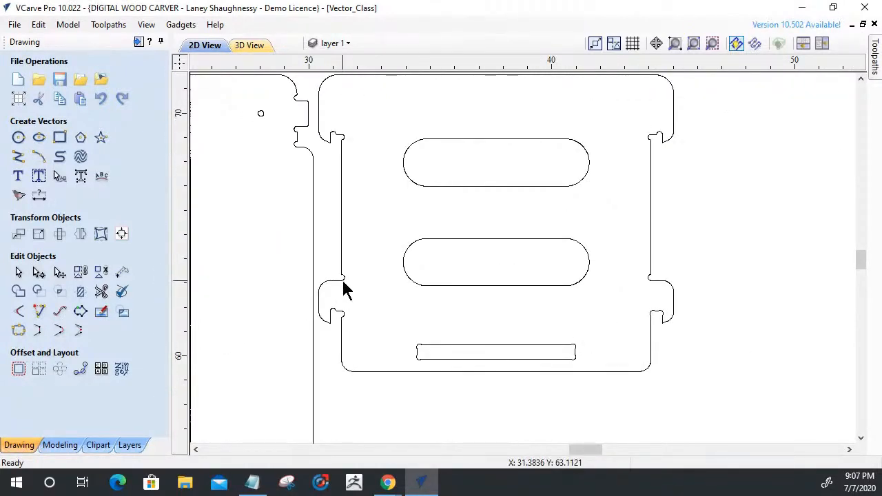
pyautogui.scroll(5, 327, 357)
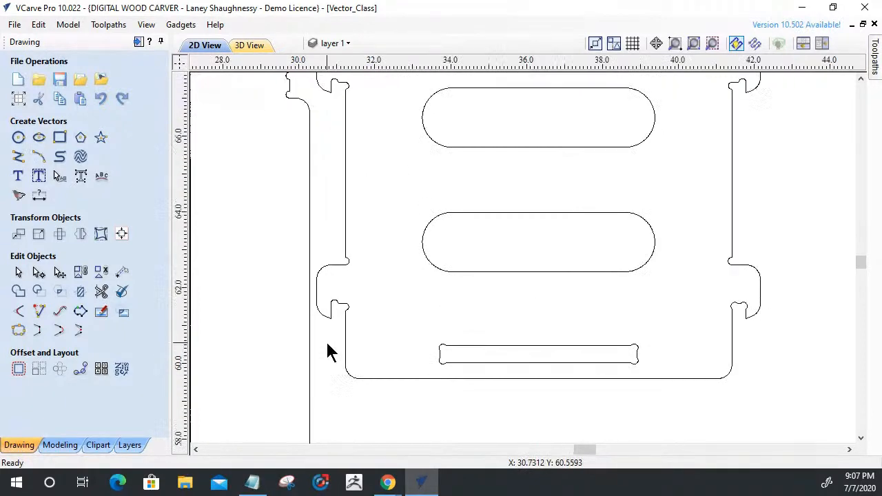
# Remove the left T-Bone relief arc and its short connecting span from the notch under the panel's lower left hook.
pyautogui.scroll(3, 336, 241)
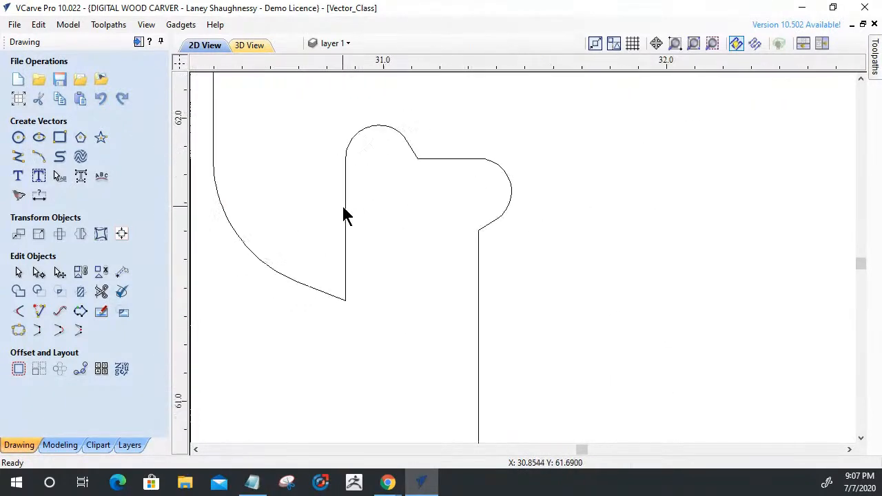
pyautogui.scroll(-2, 345, 214)
pyautogui.click(345, 215)
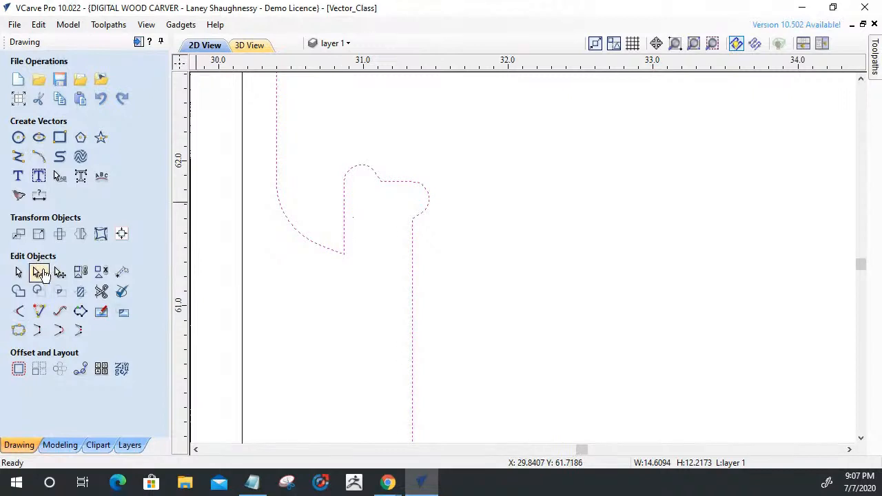
pyautogui.click(39, 273)
pyautogui.scroll(4, 369, 185)
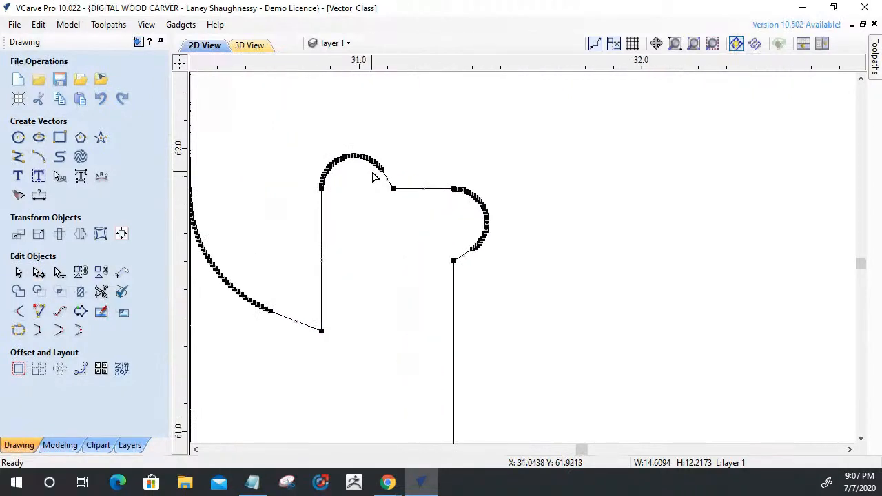
pyautogui.scroll(2, 371, 182)
pyautogui.rightClick(409, 183)
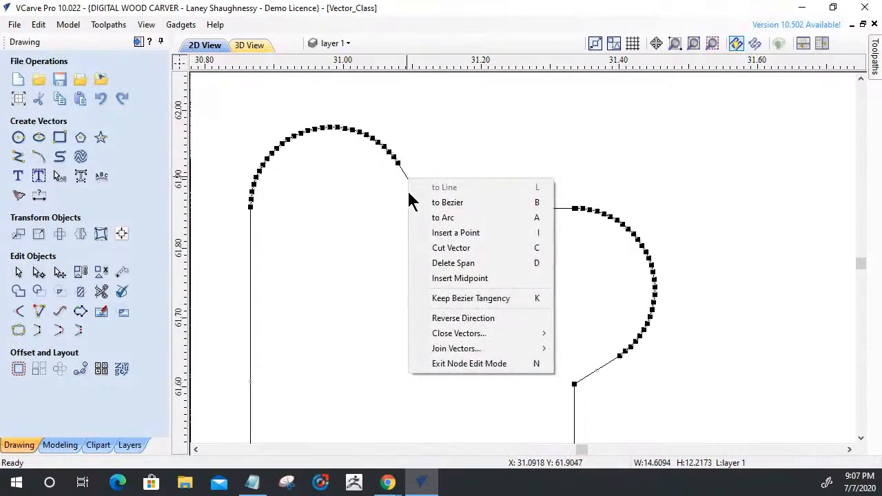
pyautogui.click(436, 264)
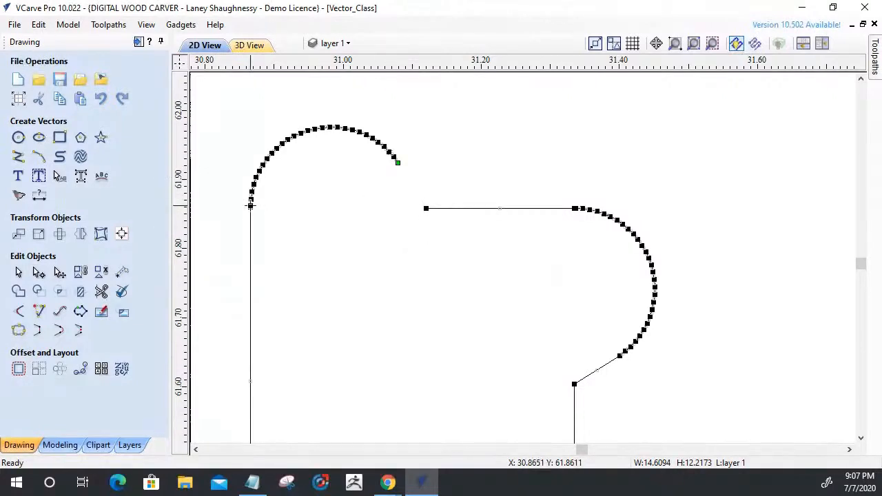
pyautogui.click(250, 206)
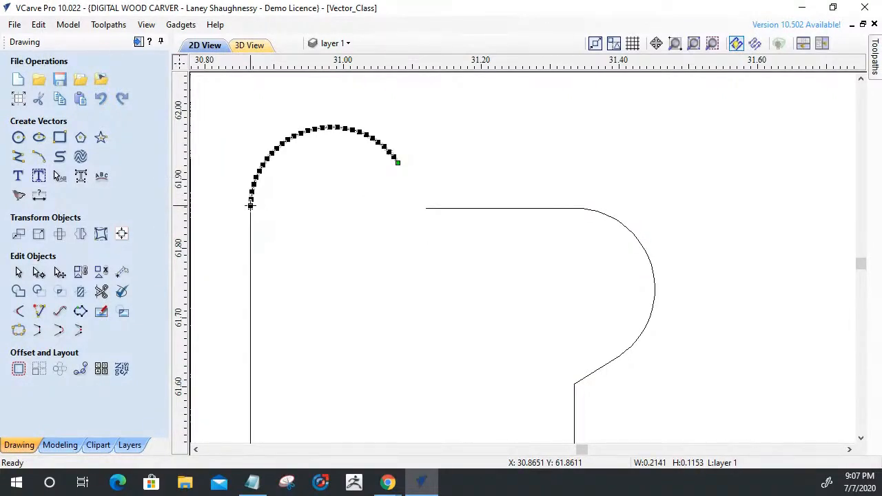
pyautogui.press('Delete')
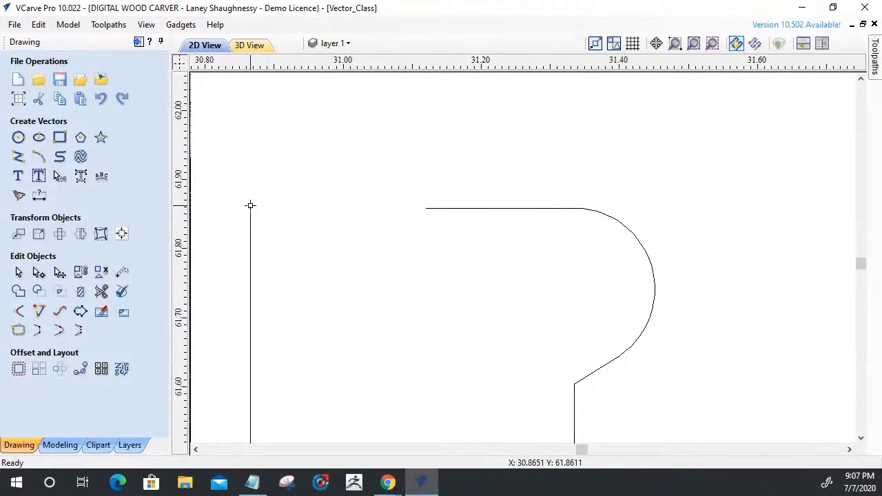
# Delete the right T-Bone relief from the lower left hook's notch, cutting its arc free from the notch's top line.
pyautogui.click(484, 215)
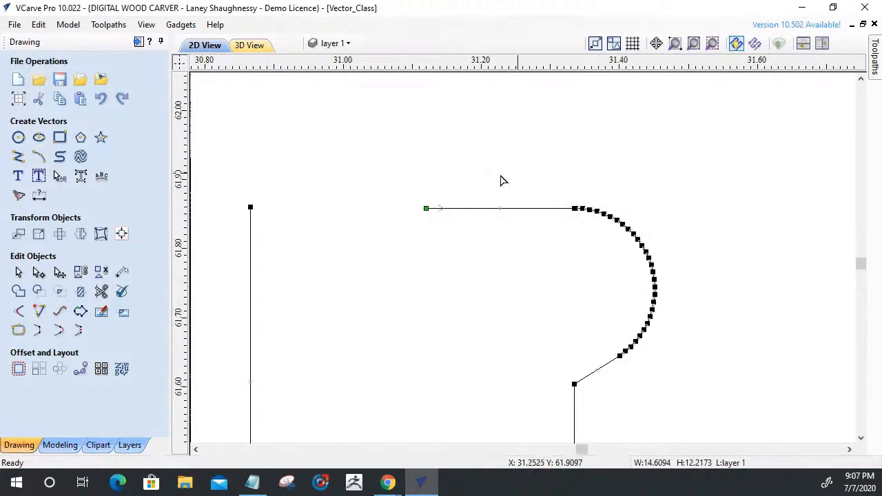
pyautogui.press('d')
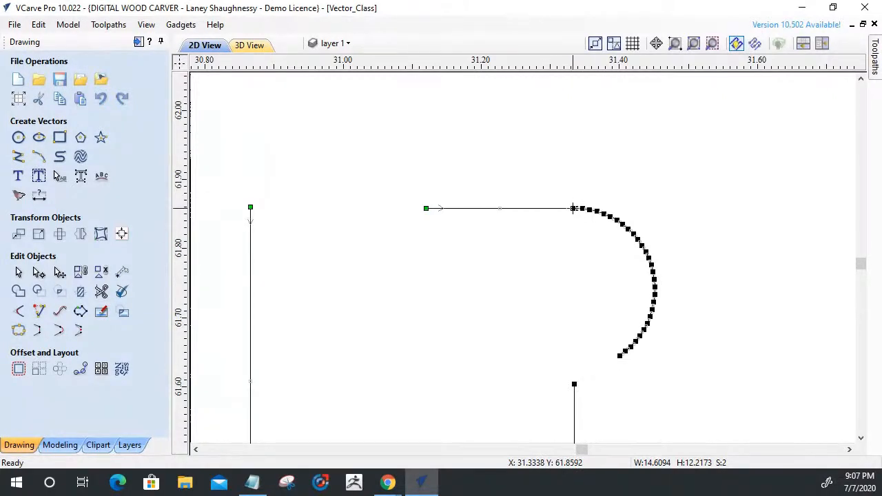
pyautogui.press('c')
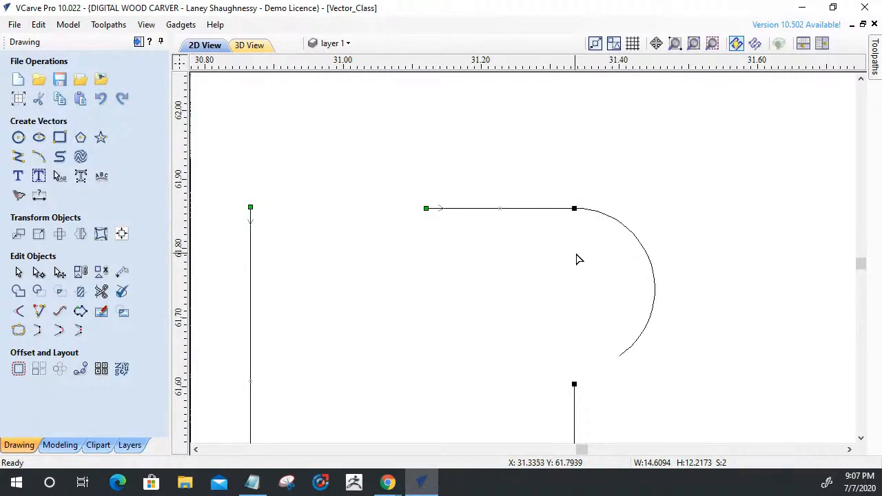
pyautogui.click(609, 218)
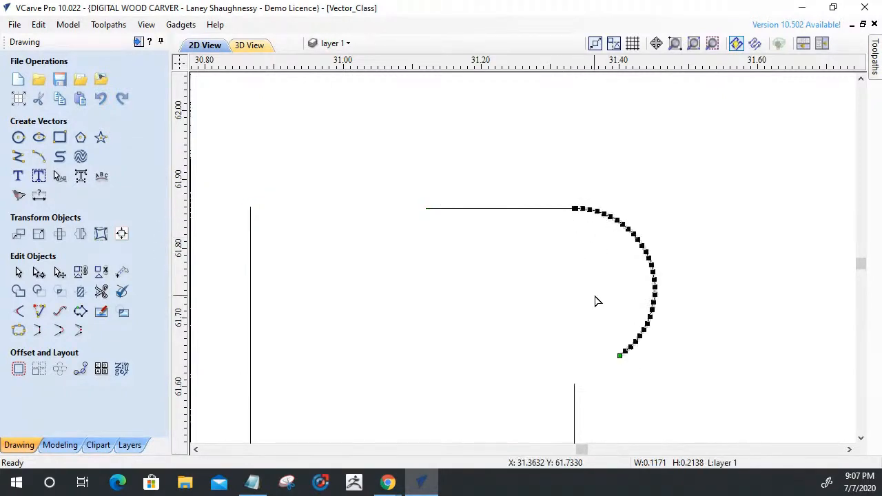
pyautogui.press('Delete')
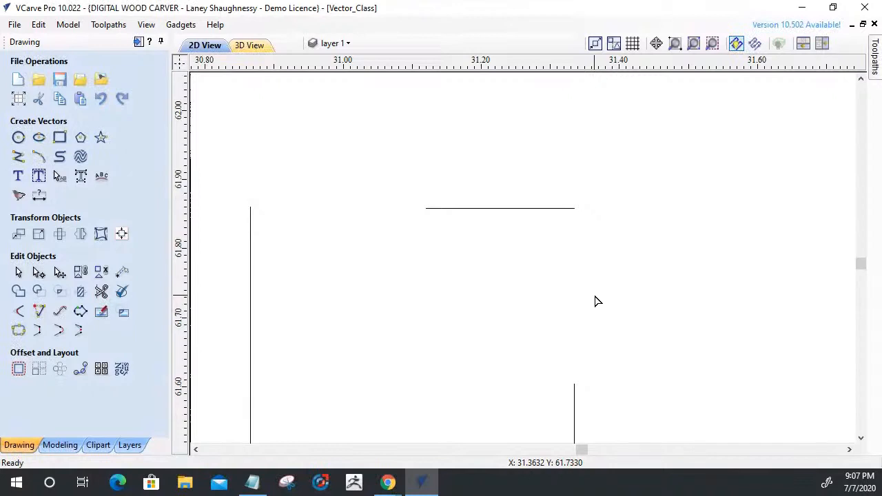
# Shorten the notch's top line to about 0.163 inches and pull the hook's inner vertical edge down about 0.12 inches.
pyautogui.scroll(-3, 597, 302)
pyautogui.click(587, 262)
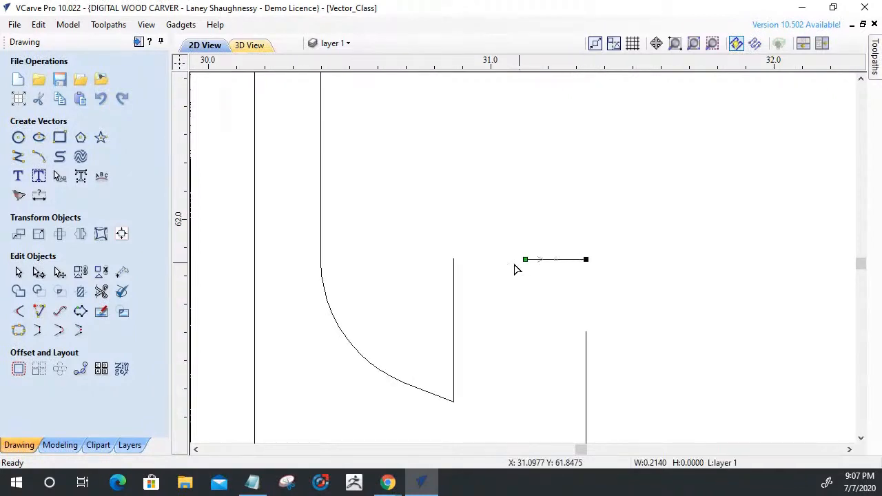
pyautogui.moveTo(586, 260); pyautogui.dragTo(572, 260)
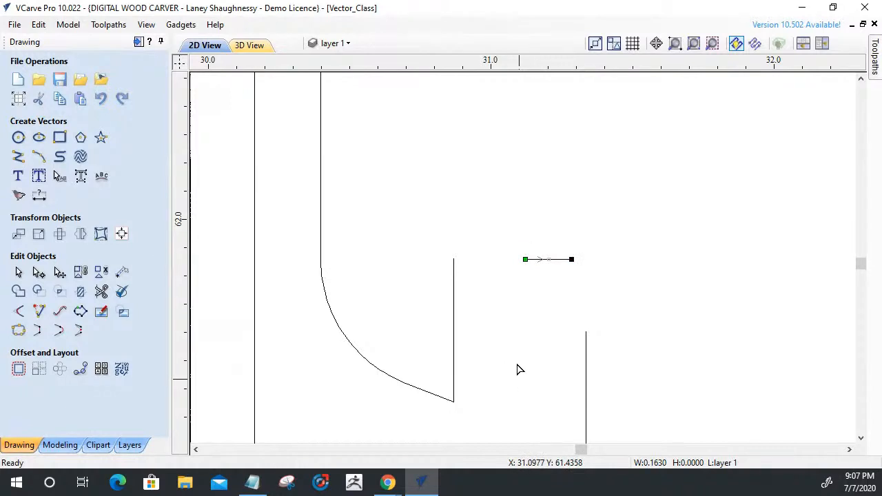
pyautogui.click(454, 262)
pyautogui.moveTo(454, 257); pyautogui.dragTo(454, 290)
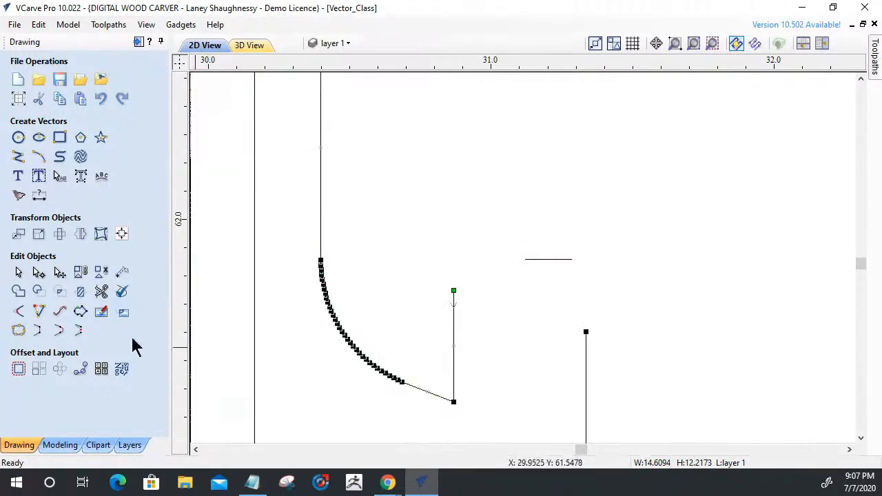
# Extend the notch's top line and both adjacent vertical edges to common intersections, rebuilding two square corners at the lower left hook.
pyautogui.click(38, 312)
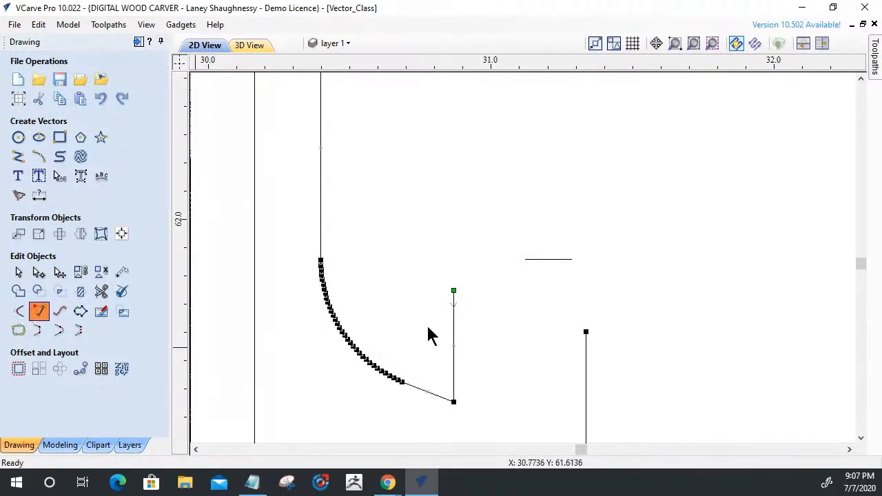
pyautogui.click(453, 299)
pyautogui.click(543, 261)
pyautogui.click(587, 335)
pyautogui.click(565, 261)
pyautogui.click(115, 135)
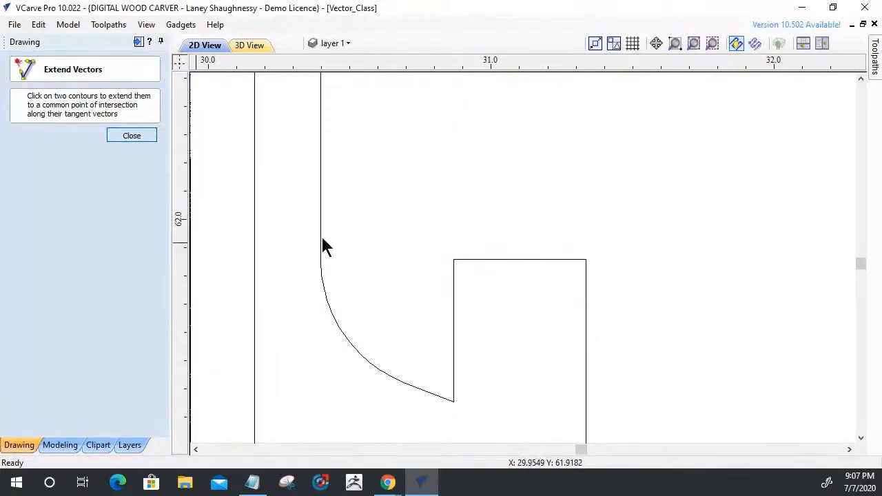
# Join the rebuilt panel outline into one closed vector with a 0.001 inch tolerance.
pyautogui.moveTo(595, 323); pyautogui.dragTo(394, 244)
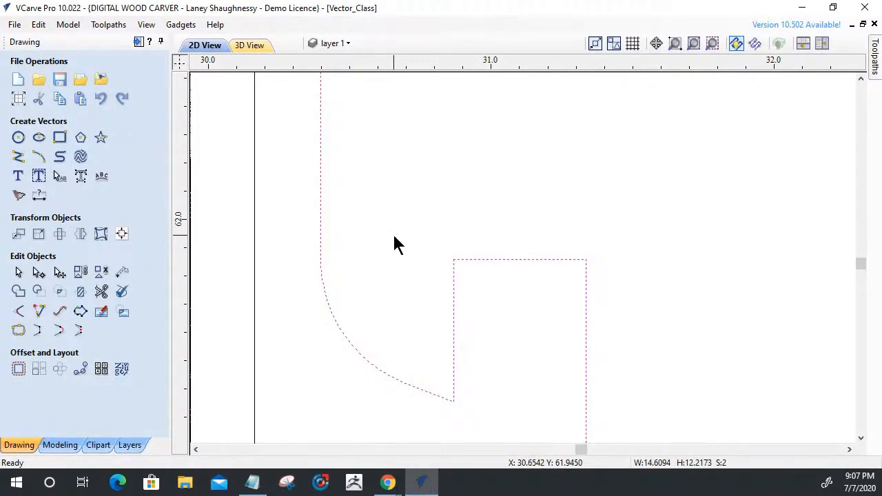
pyautogui.click(18, 330)
pyautogui.click(40, 248)
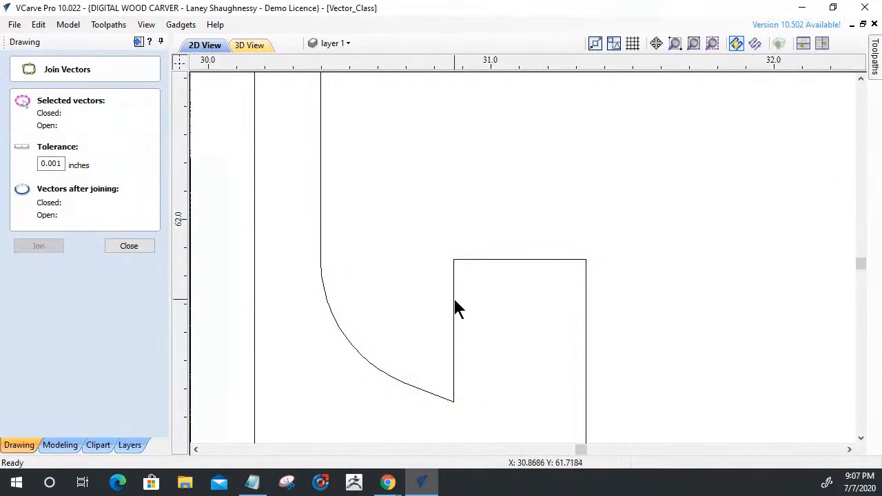
pyautogui.click(142, 250)
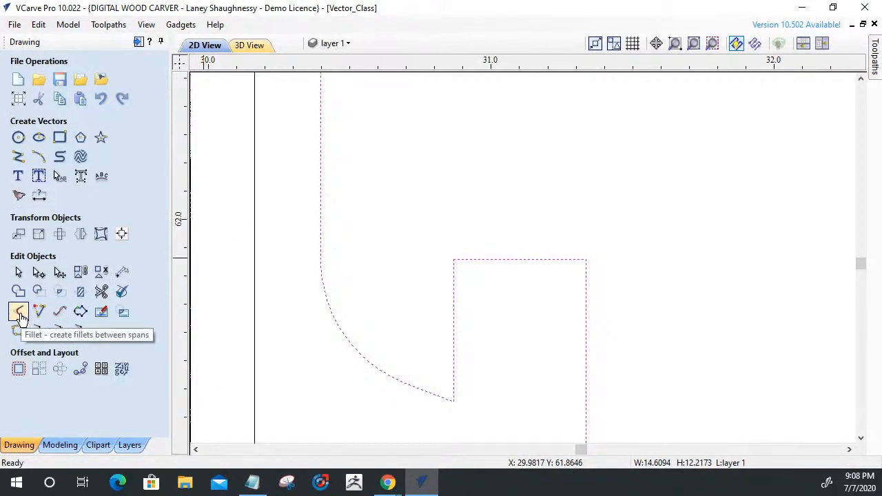
# Apply 0.125 inch Dog-Bone fillets to both rebuilt corners of the lower left hook's notch.
pyautogui.click(19, 314)
pyautogui.click(48, 198)
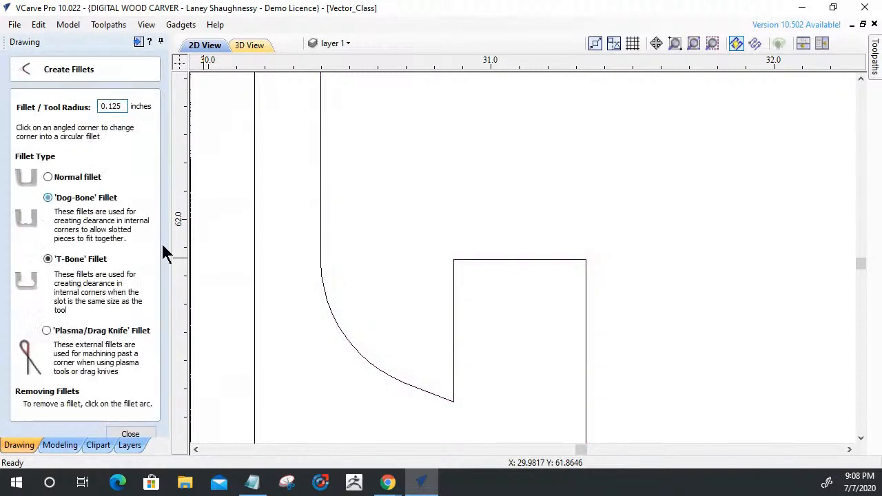
pyautogui.click(457, 257)
pyautogui.click(586, 260)
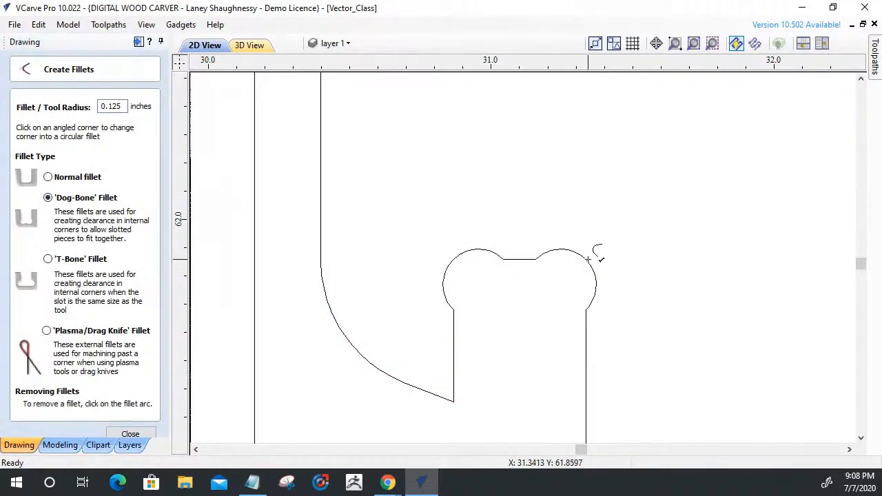
# Remove the left T-Bone relief arc and its connecting span from the notch under the panel's upper left hook.
pyautogui.scroll(-3, 633, 375)
pyautogui.scroll(-6, 632, 374)
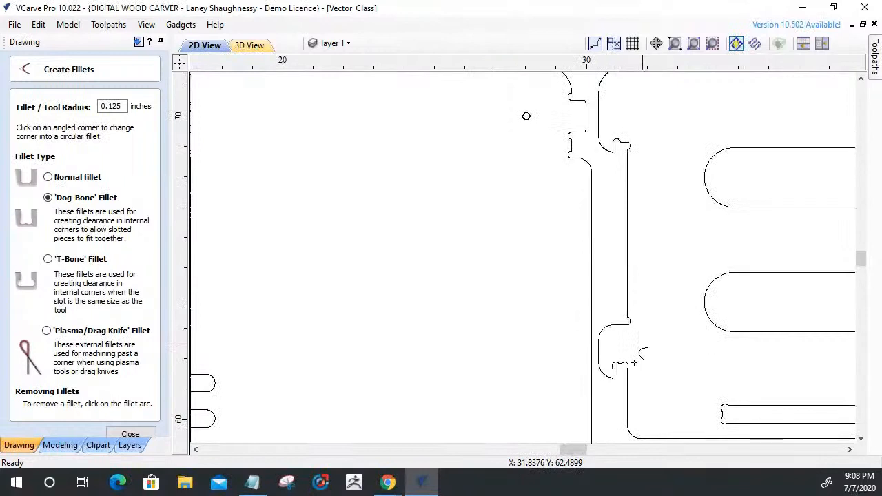
pyautogui.scroll(4, 634, 288)
pyautogui.scroll(6, 616, 317)
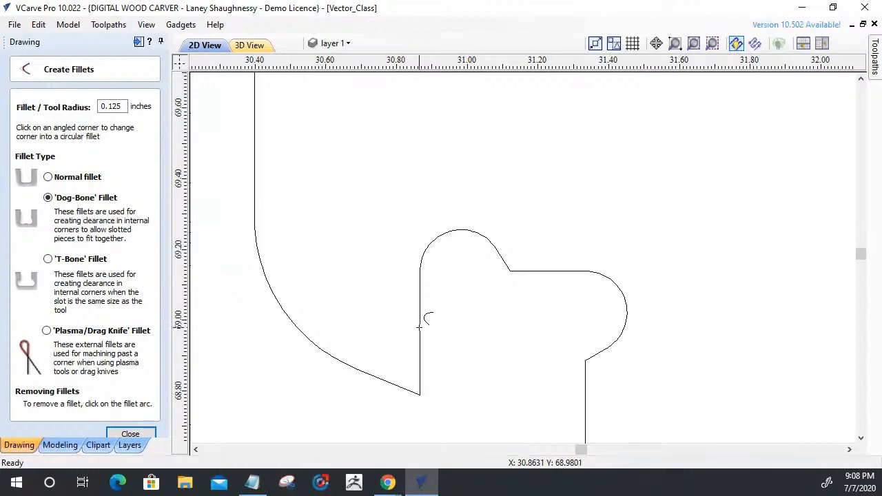
pyautogui.press('Escape')
pyautogui.click(421, 336)
pyautogui.press('n')
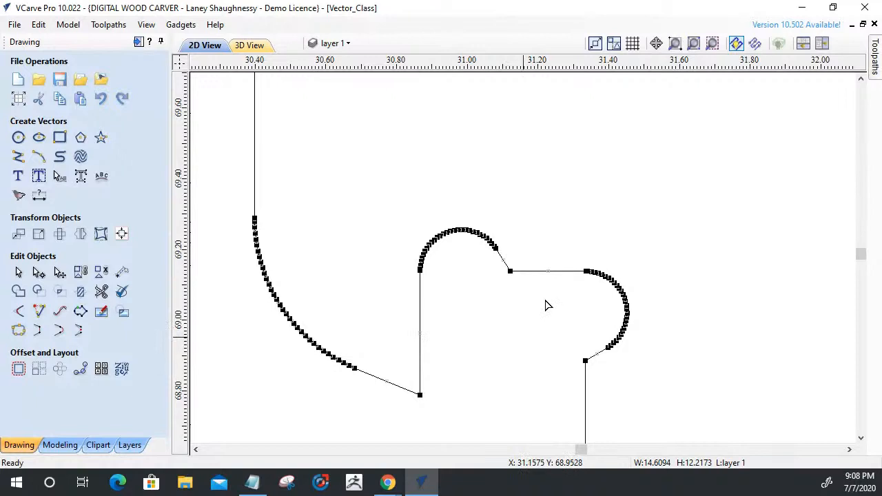
pyautogui.scroll(3, 488, 271)
pyautogui.scroll(1, 489, 272)
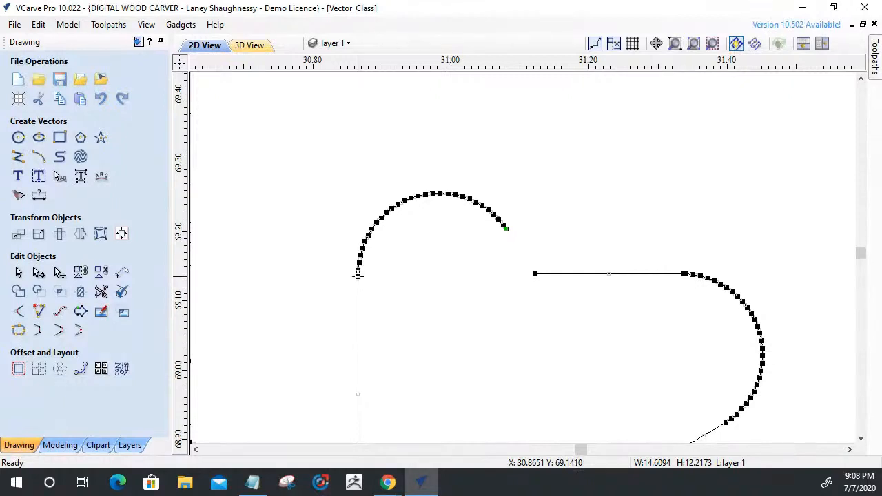
pyautogui.click(357, 274)
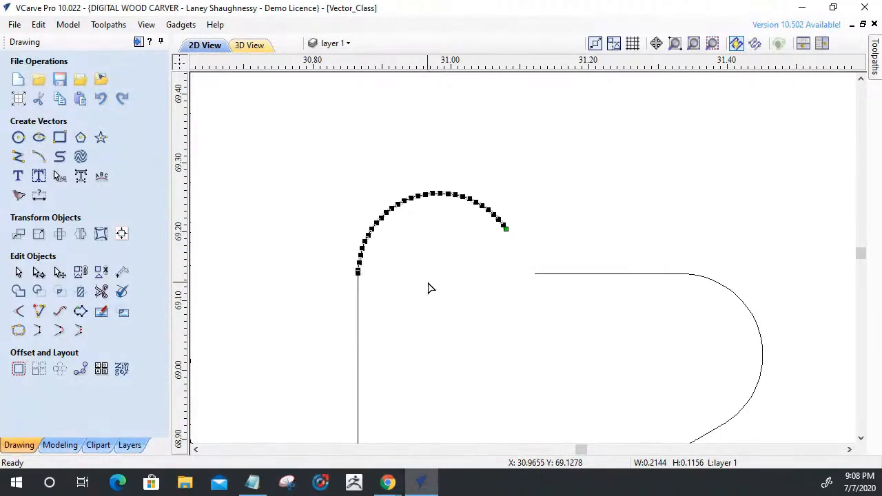
pyautogui.press('Delete')
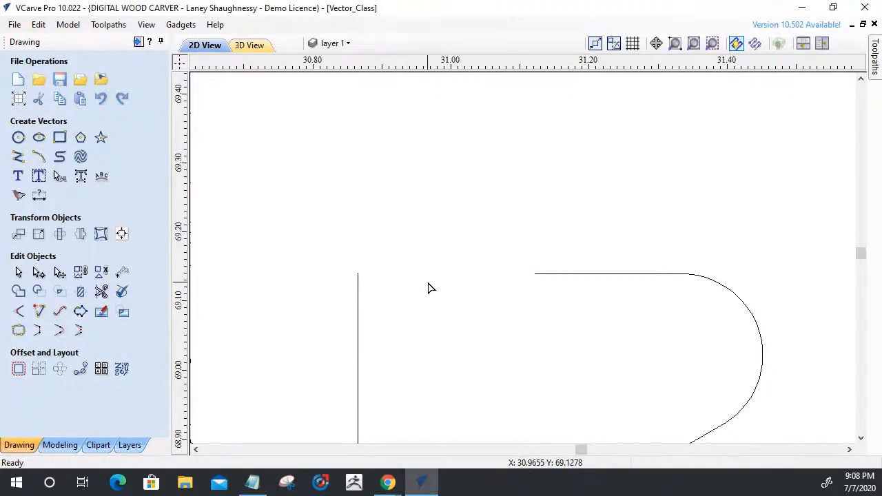
# Cut the notch's top line free from the right T-Bone relief arc and delete the short diagonal span beneath the arc.
pyautogui.click(593, 274)
pyautogui.scroll(-3, 625, 293)
pyautogui.scroll(3, 627, 262)
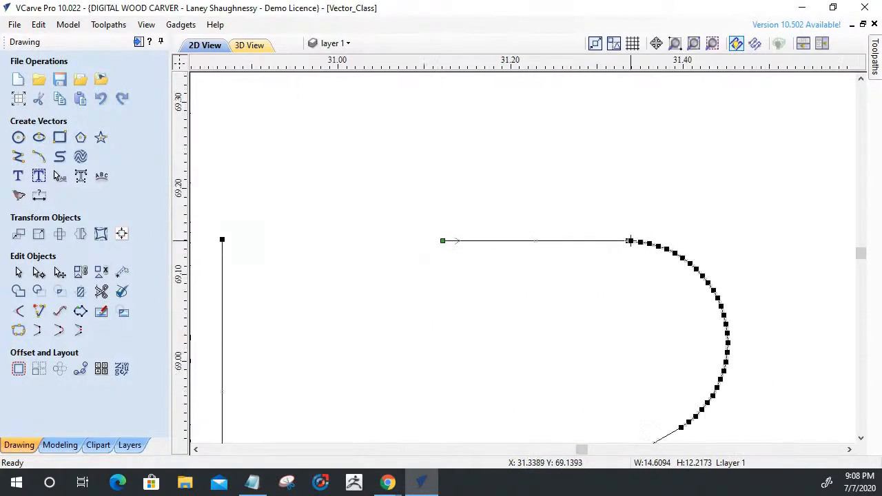
pyautogui.click(627, 241)
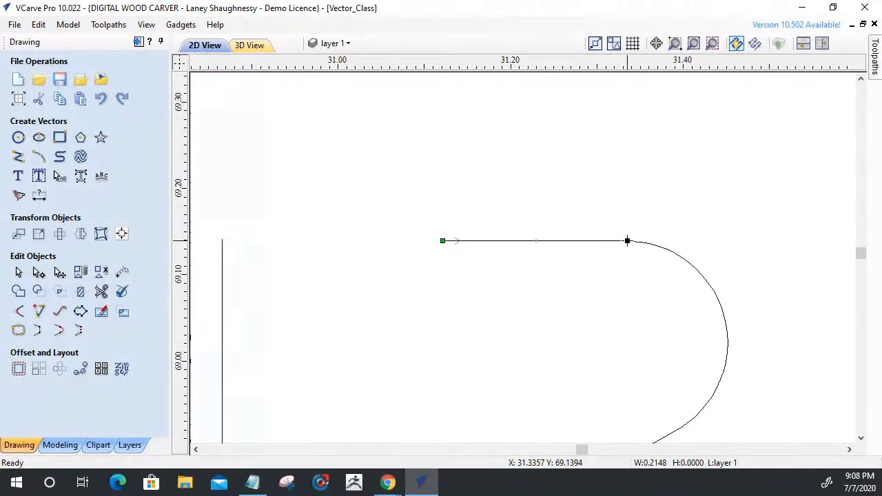
pyautogui.scroll(-2, 628, 252)
pyautogui.click(636, 330)
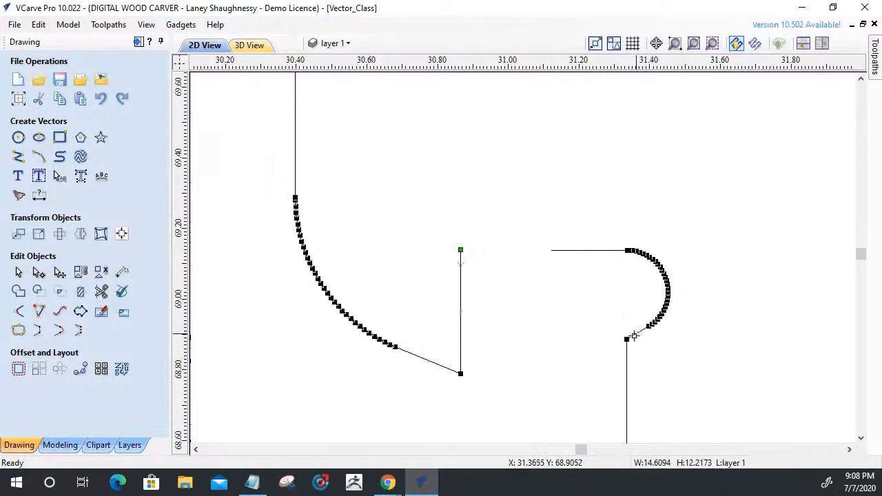
pyautogui.press('c')
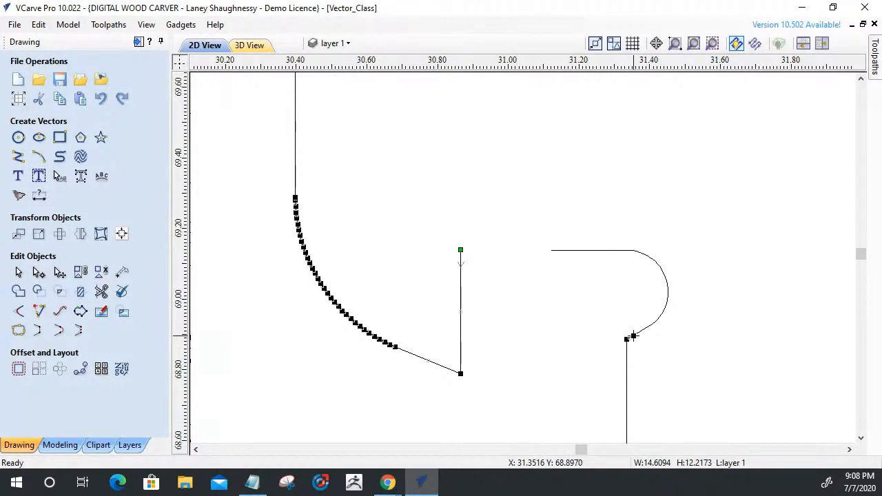
pyautogui.click(633, 335)
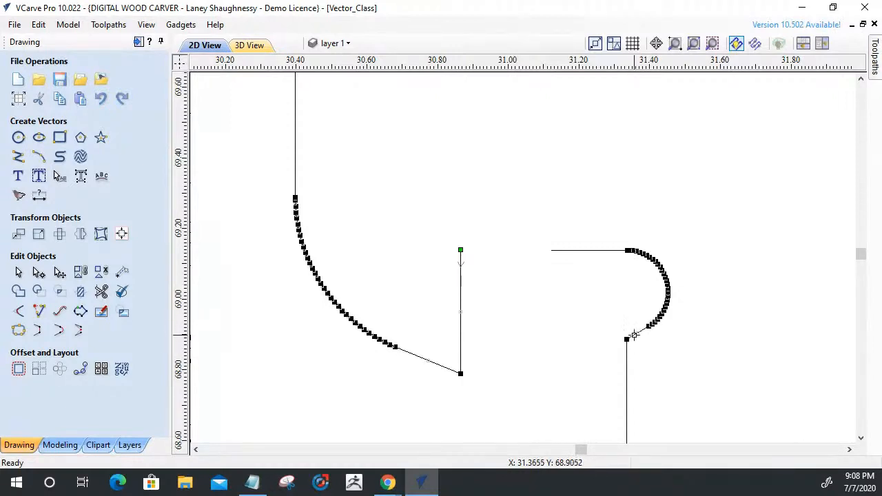
pyautogui.press('d')
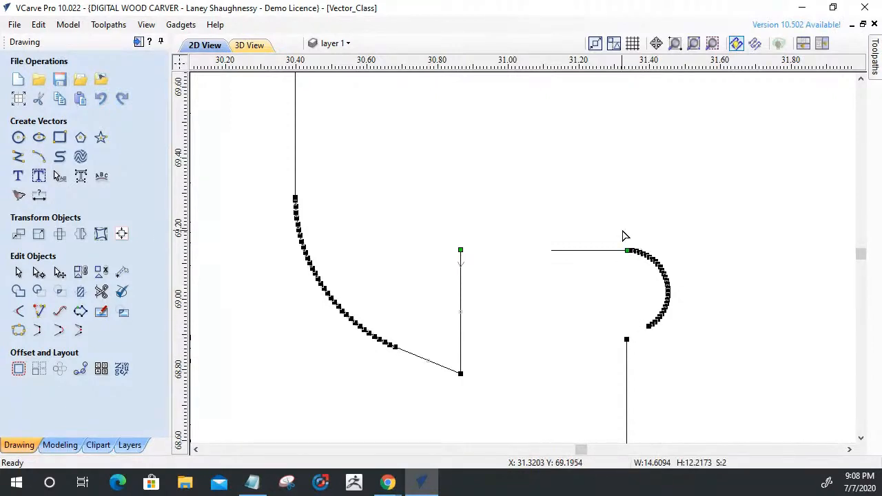
# Delete the isolated right relief arc from the notch while keeping the rest of the panel outline.
pyautogui.press('Delete')
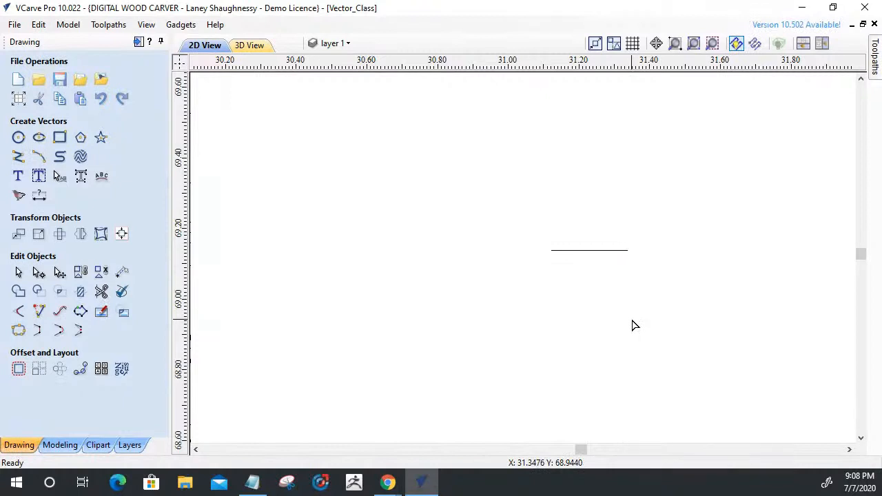
pyautogui.hotkey('ctrl', 'z')
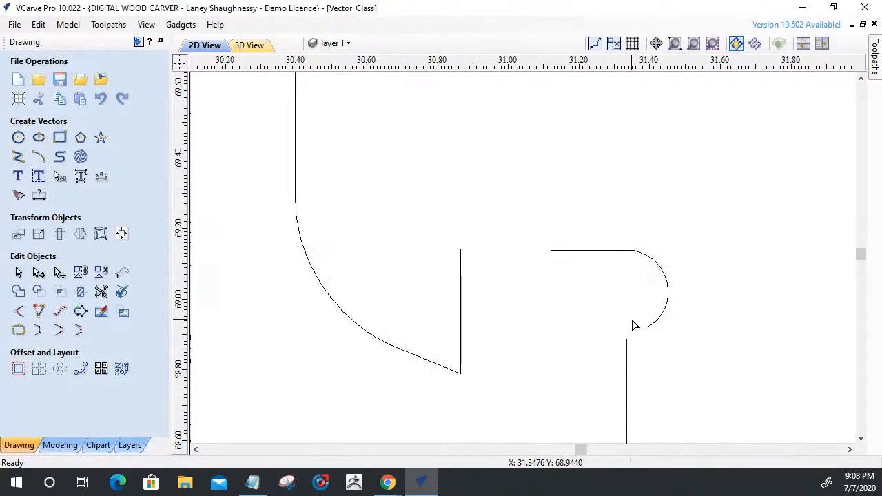
pyautogui.click(656, 266)
pyautogui.press('Delete')
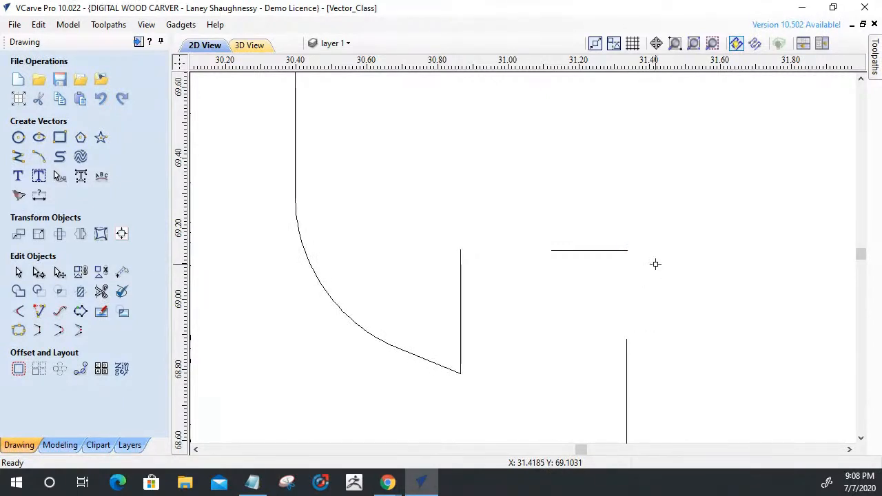
# Shorten the upper end of the notch's left vertical edge and trim the top line back to about 0.16 inch long.
pyautogui.doubleClick(461, 267)
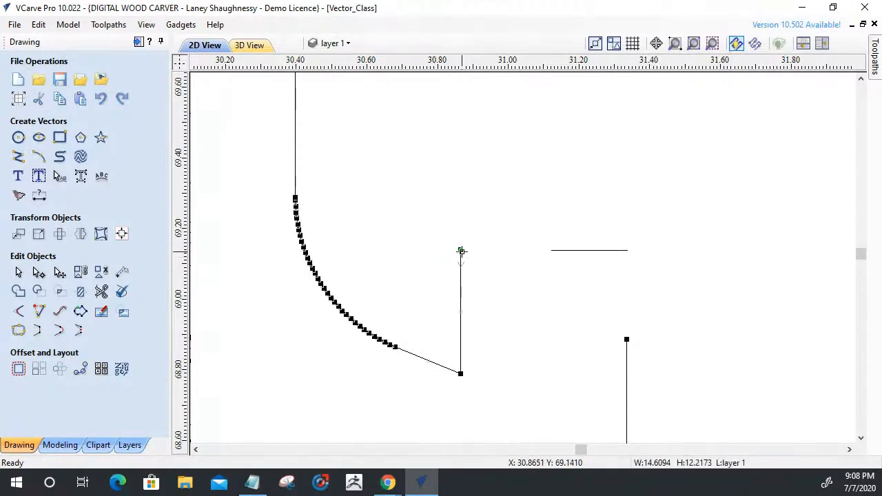
pyautogui.moveTo(461, 275); pyautogui.dragTo(461, 278)
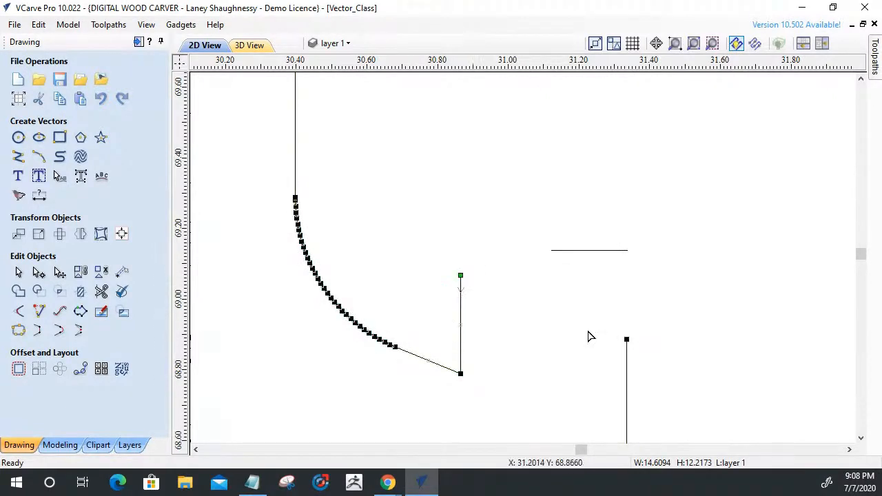
pyautogui.click(619, 252)
pyautogui.moveTo(629, 251); pyautogui.dragTo(606, 251)
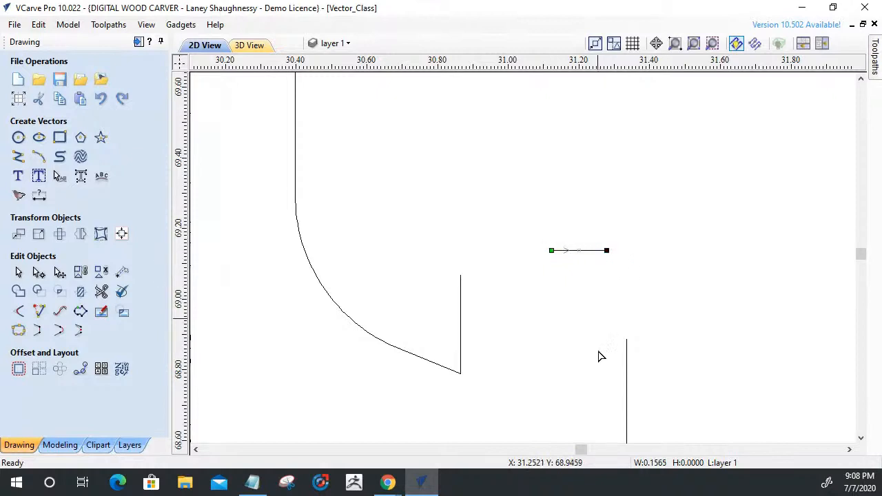
# Extend the notch's top line and both vertical edges to common intersections, forming two square corners under the upper left hook.
pyautogui.click(39, 312)
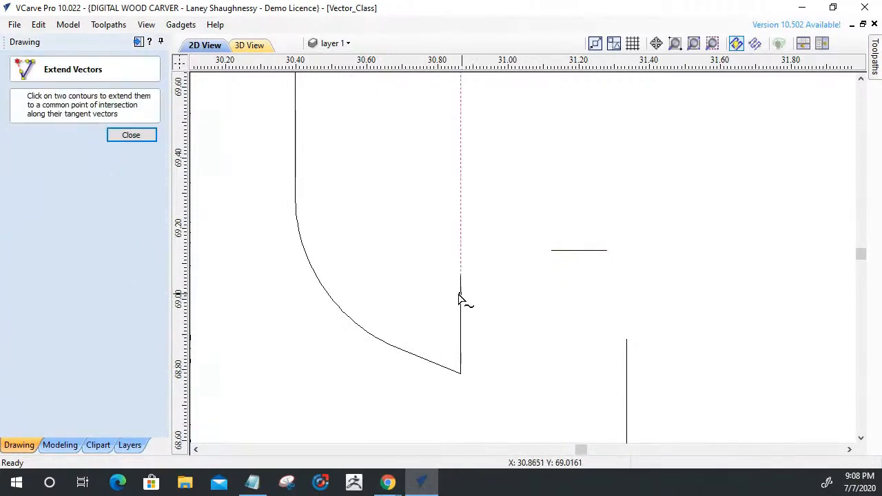
pyautogui.click(465, 297)
pyautogui.click(558, 252)
pyautogui.click(627, 354)
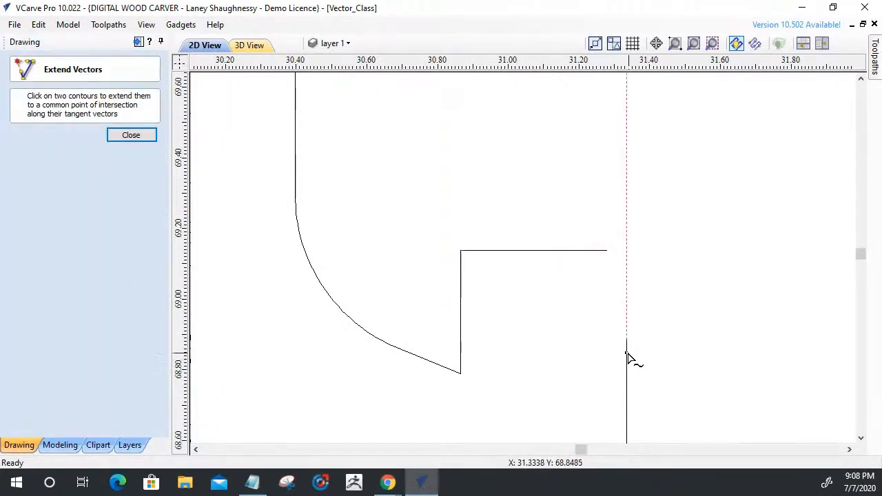
pyautogui.click(561, 252)
pyautogui.click(138, 135)
# Join the panel outline's two open vectors into one closed vector with a 0.001 inch tolerance.
pyautogui.moveTo(641, 364); pyautogui.dragTo(384, 170)
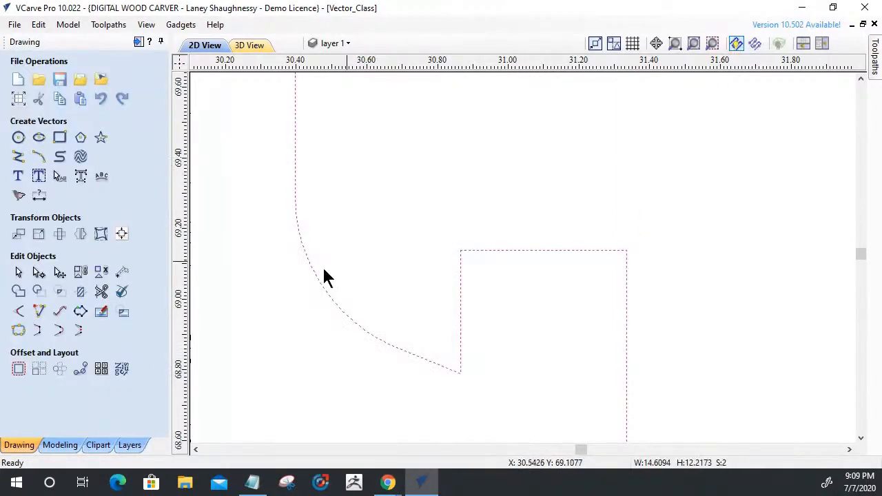
pyautogui.click(19, 330)
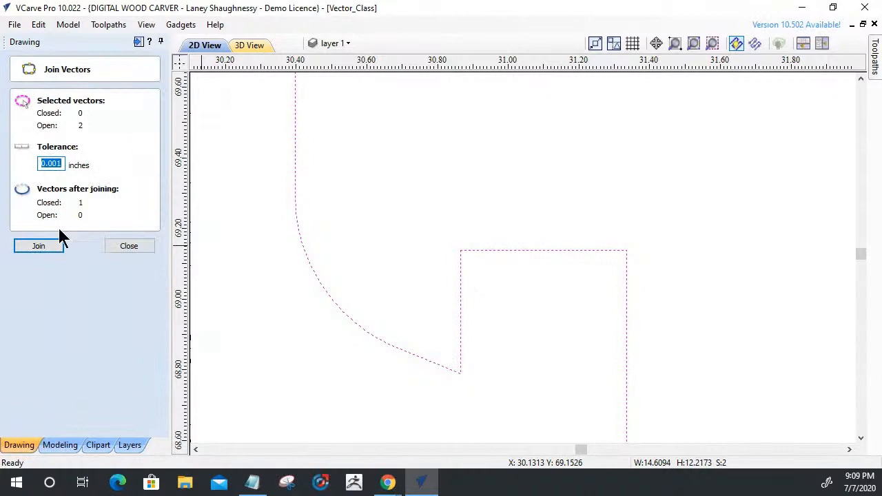
pyautogui.click(51, 246)
pyautogui.click(140, 249)
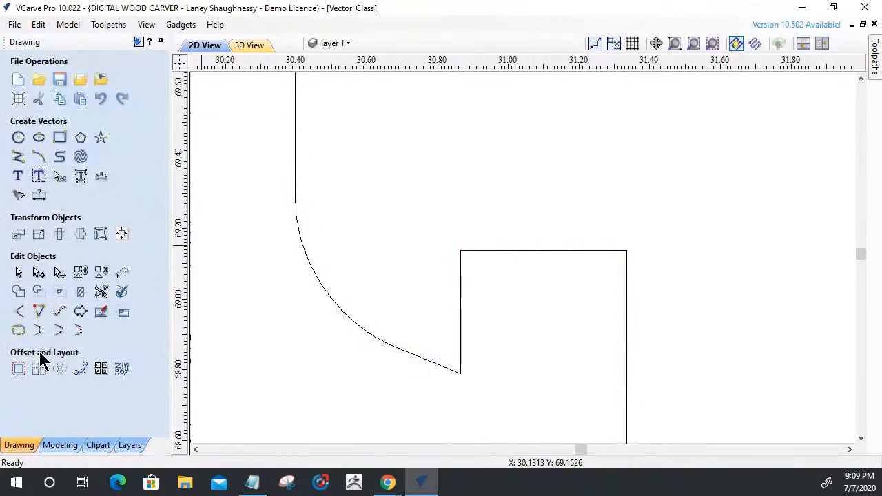
# Apply 0.125 inch Dog-Bone fillets to both rebuilt corners of the notch under the upper left hook.
pyautogui.click(18, 311)
pyautogui.click(461, 251)
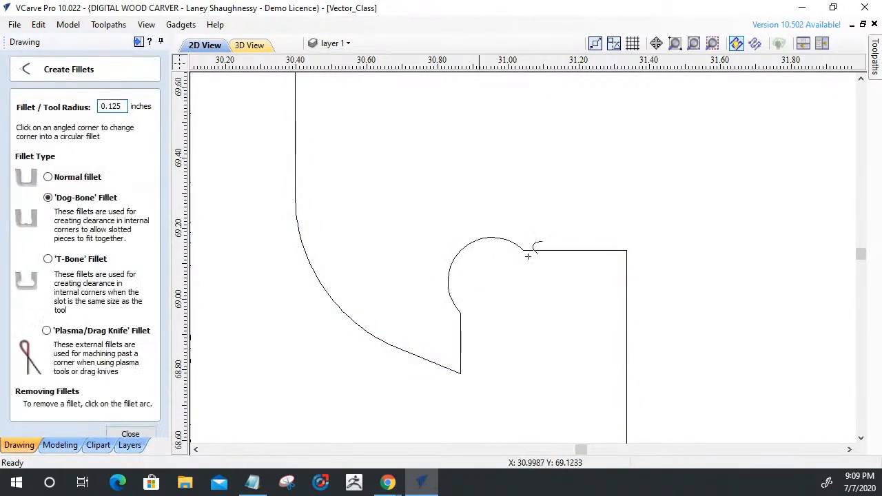
pyautogui.click(627, 251)
pyautogui.scroll(-10, 629, 293)
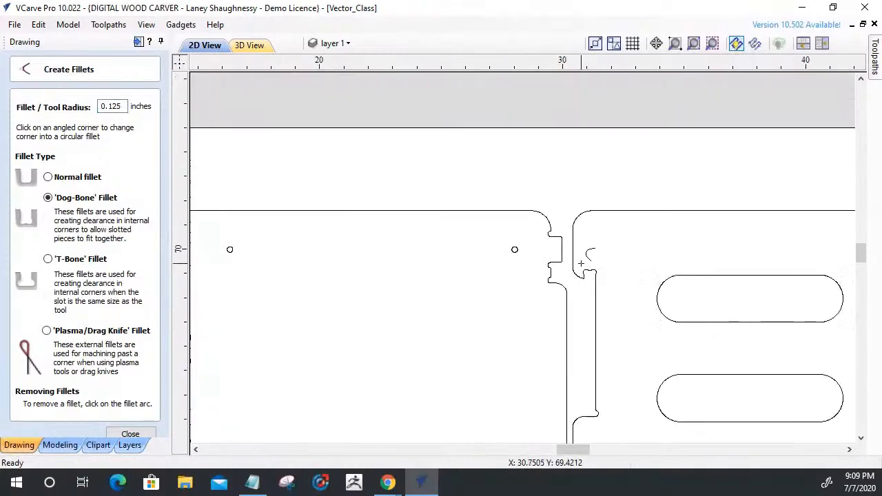
pyautogui.scroll(10, 556, 252)
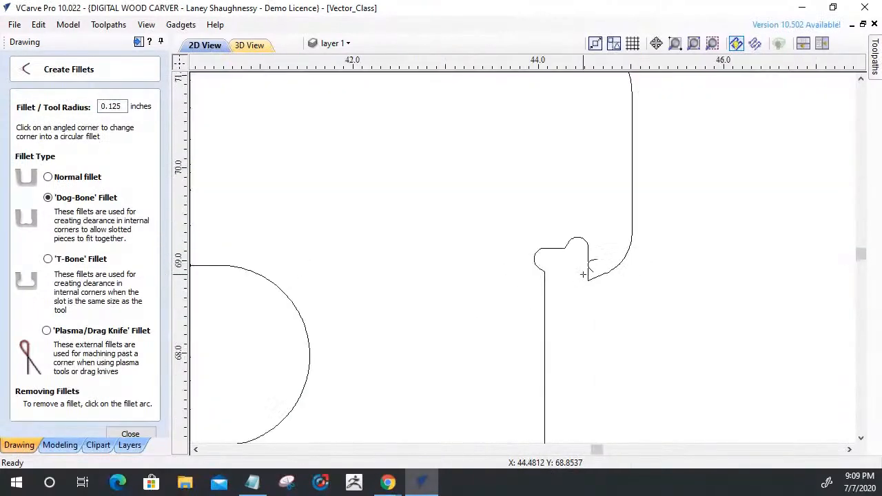
pyautogui.click(130, 434)
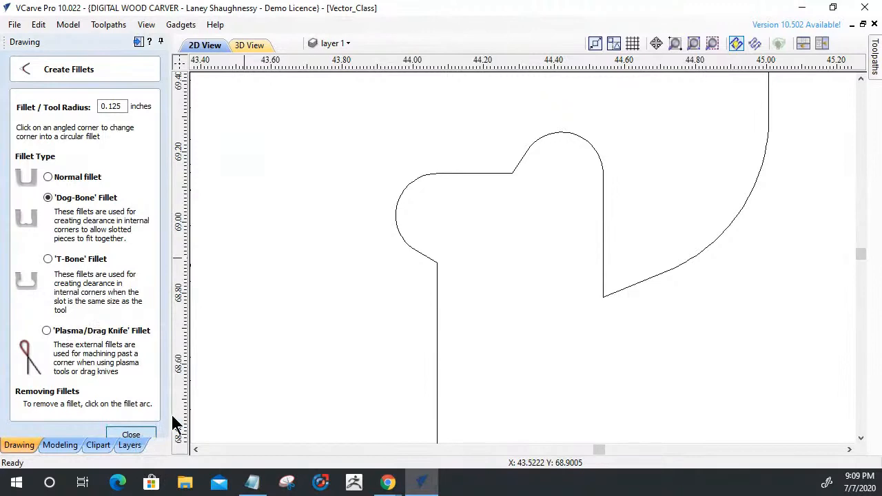
# Save the current project file.
pyautogui.scroll(-1, 571, 257)
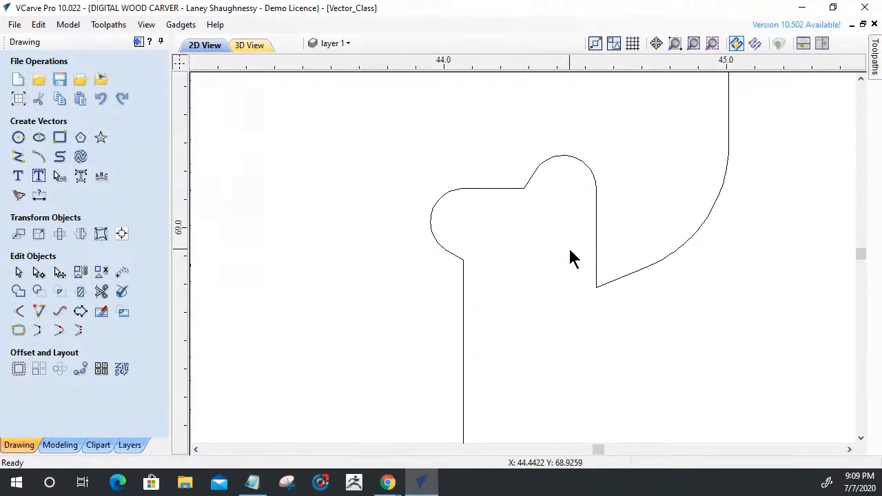
pyautogui.click(60, 80)
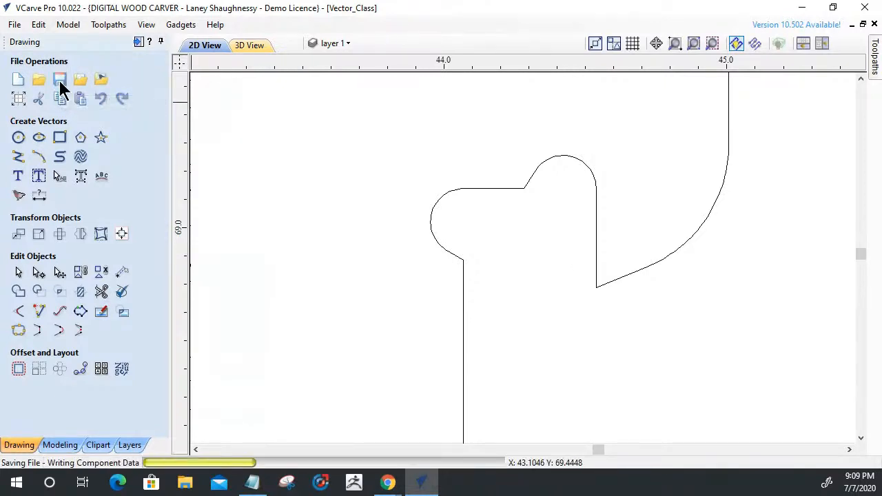
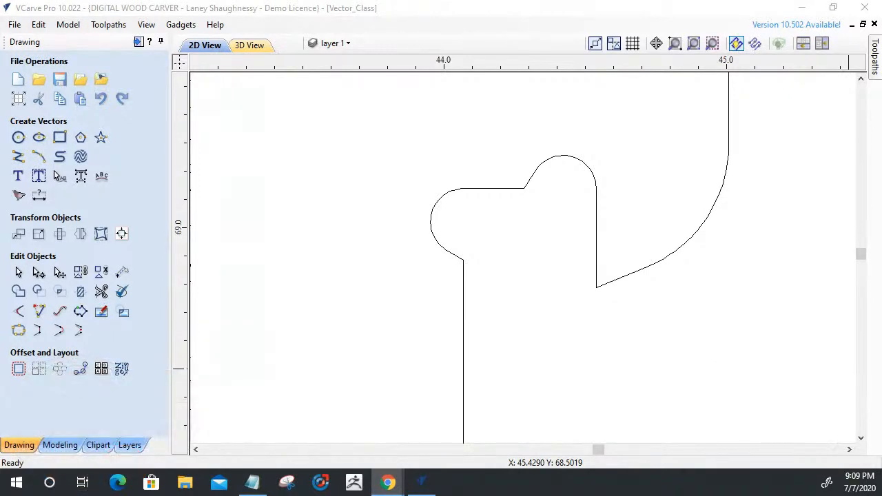
# Cut the outline and delete the left rounded relief with its short connecting segment in the notch under the upper right hook.
pyautogui.click(462, 271)
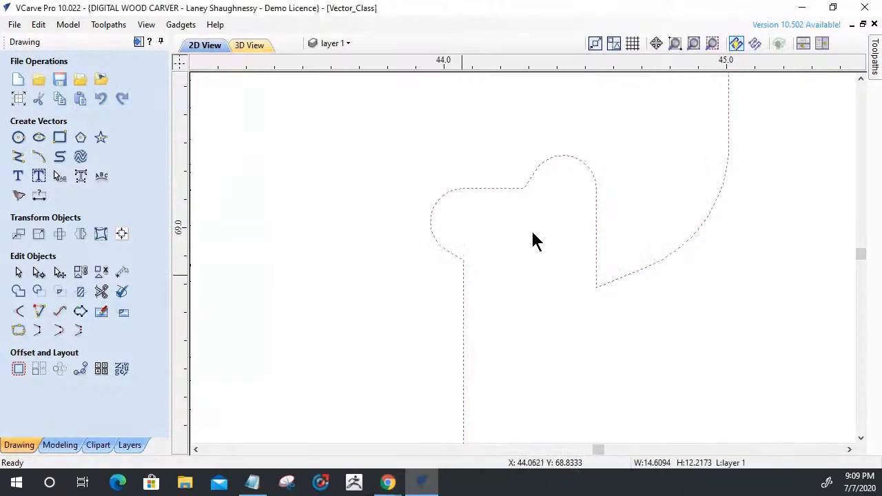
pyautogui.click(40, 274)
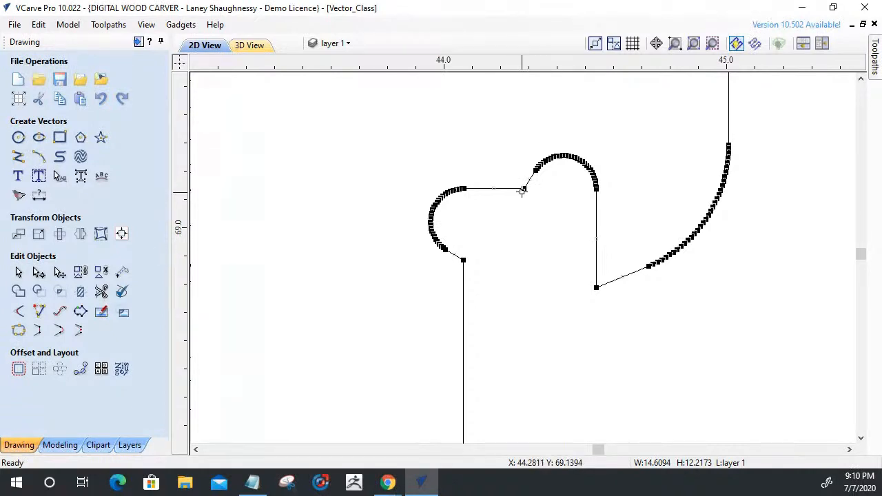
pyautogui.scroll(3, 476, 201)
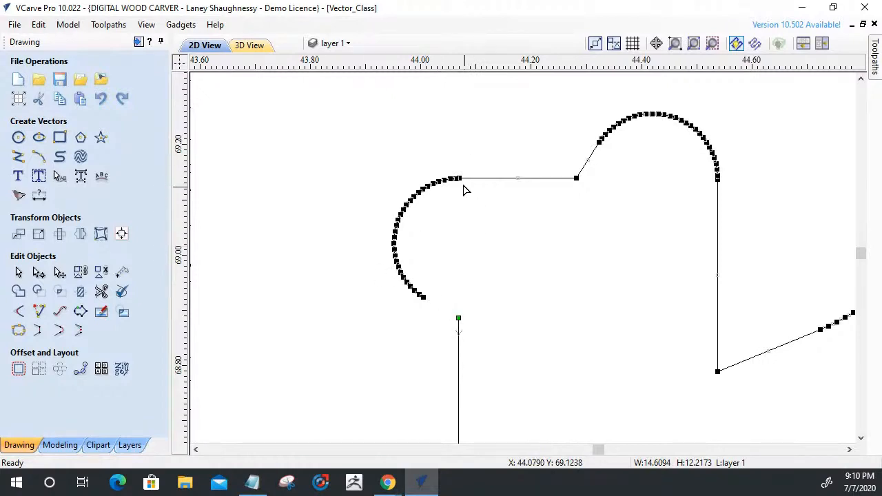
pyautogui.press('c')
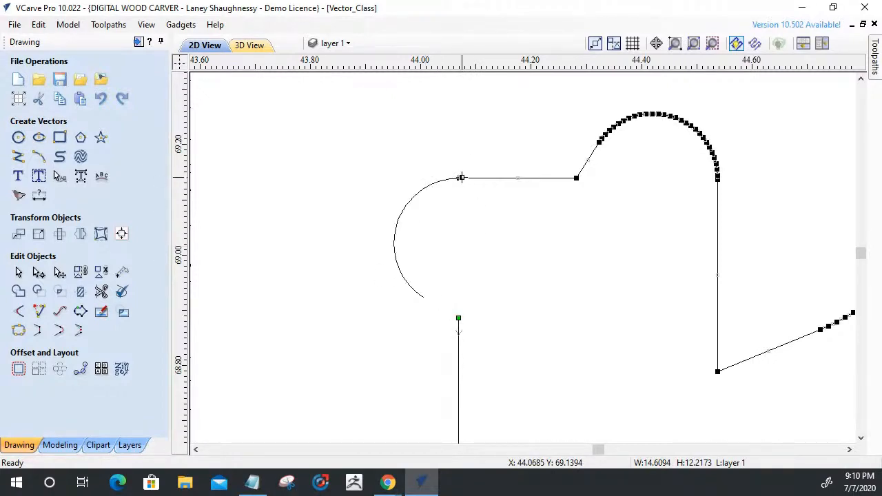
pyautogui.click(407, 200)
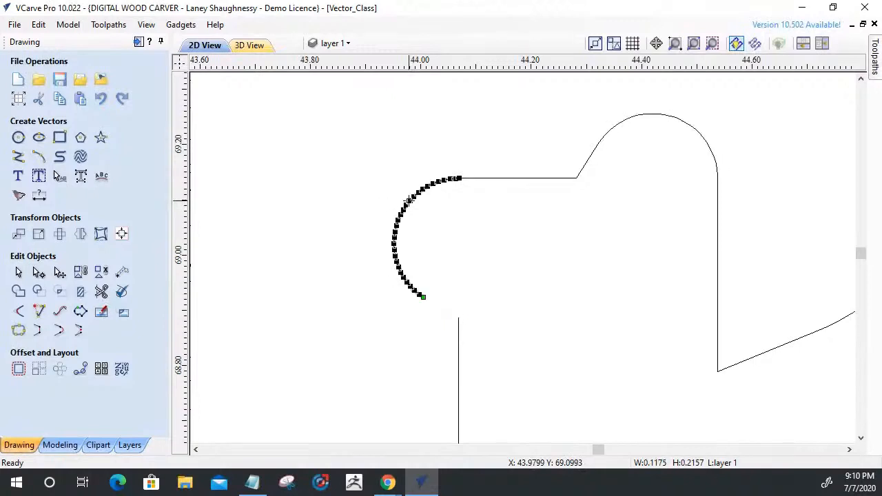
pyautogui.press('Delete')
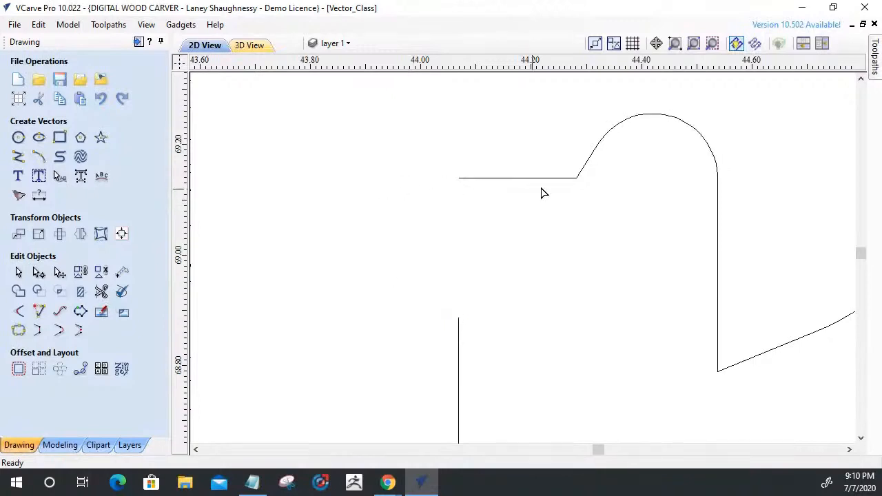
# Remove the right rounded relief and its short slanted segment from the notch under the upper right hook.
pyautogui.click(585, 171)
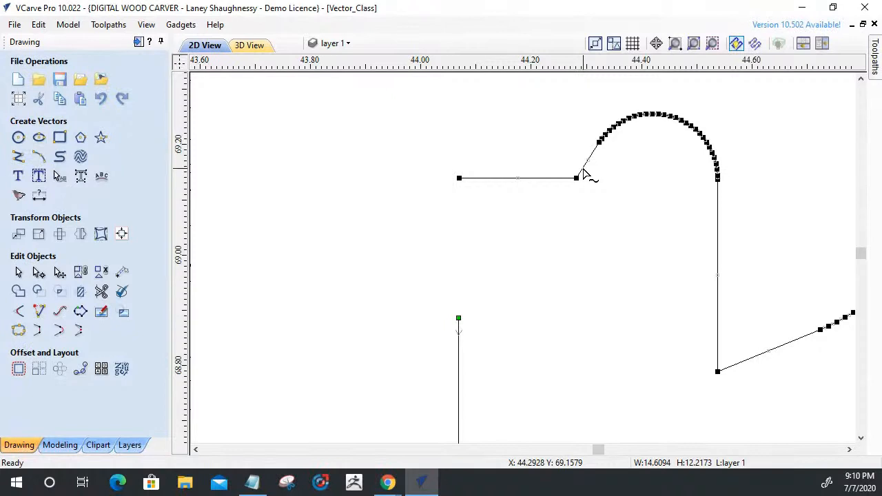
pyautogui.press('d')
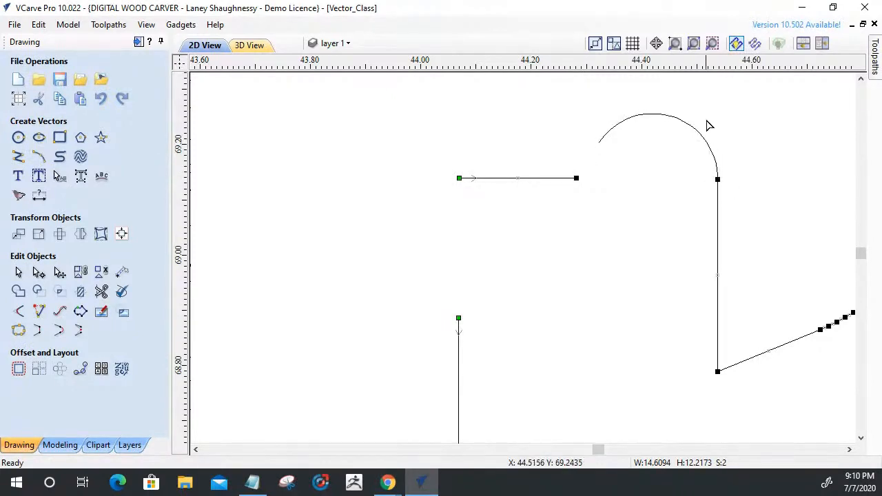
pyautogui.click(607, 118)
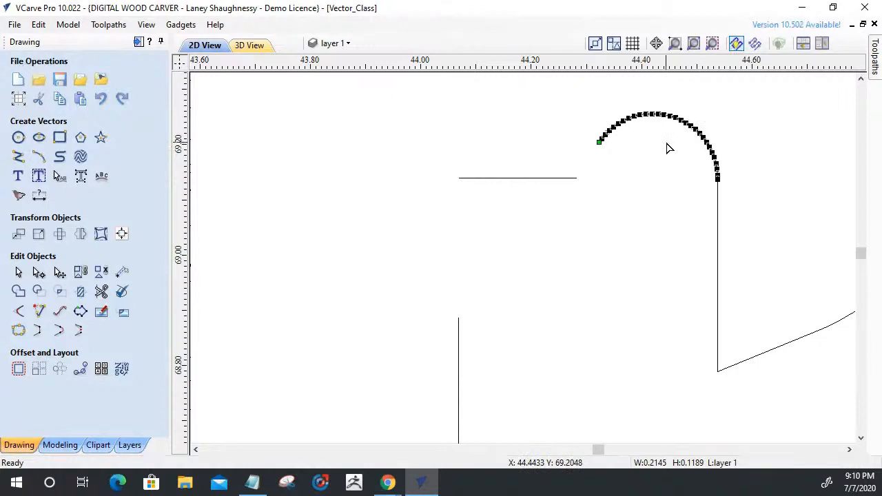
pyautogui.press('Delete')
# Shorten the notch's top line to about 0.14 inch and pull the right edge's upper end downward.
pyautogui.click(531, 178)
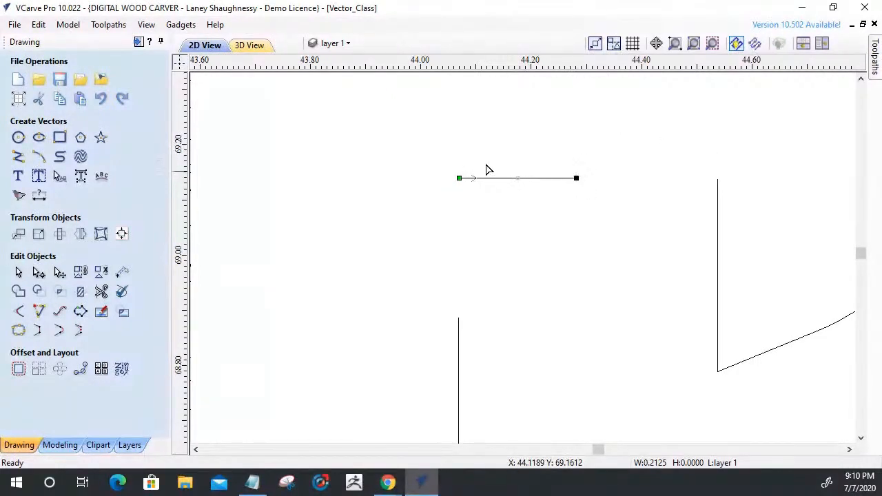
pyautogui.moveTo(459, 178); pyautogui.dragTo(501, 178)
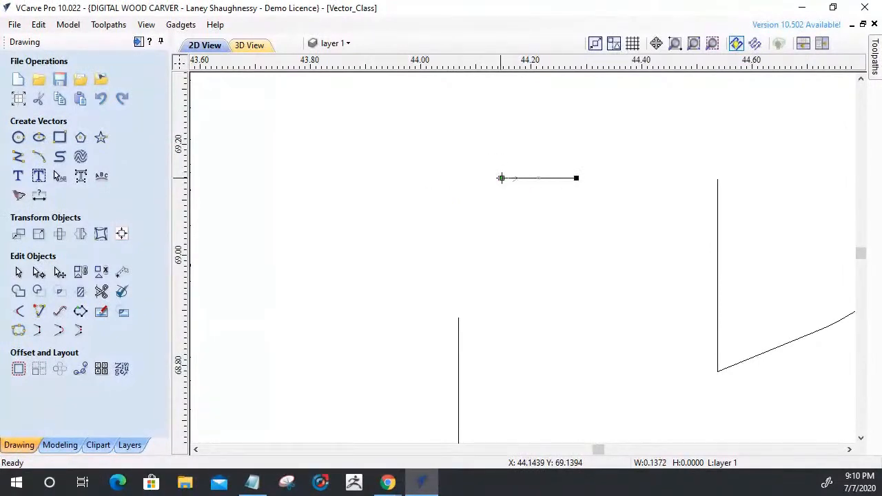
pyautogui.click(717, 182)
pyautogui.moveTo(717, 182); pyautogui.dragTo(717, 215)
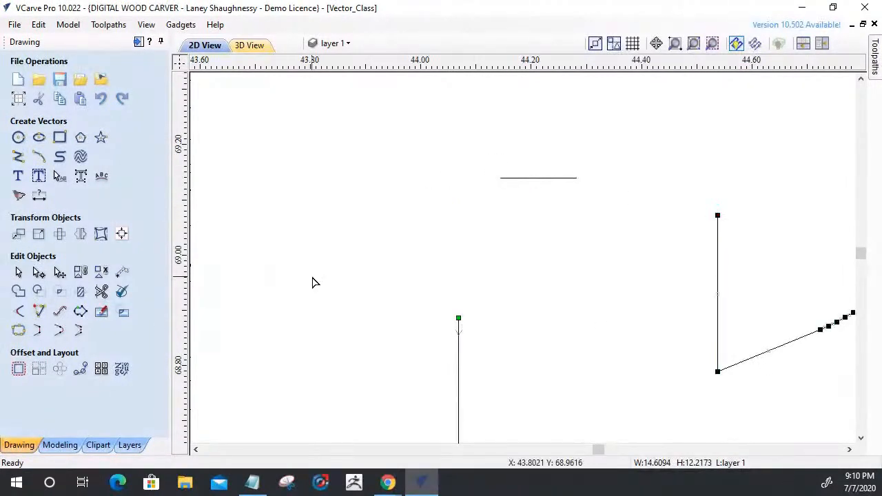
# Extend the notch's top line and both vertical edges to common intersections, forming two square corners under the upper right hook.
pyautogui.click(39, 312)
pyautogui.click(529, 181)
pyautogui.click(716, 294)
pyautogui.click(569, 179)
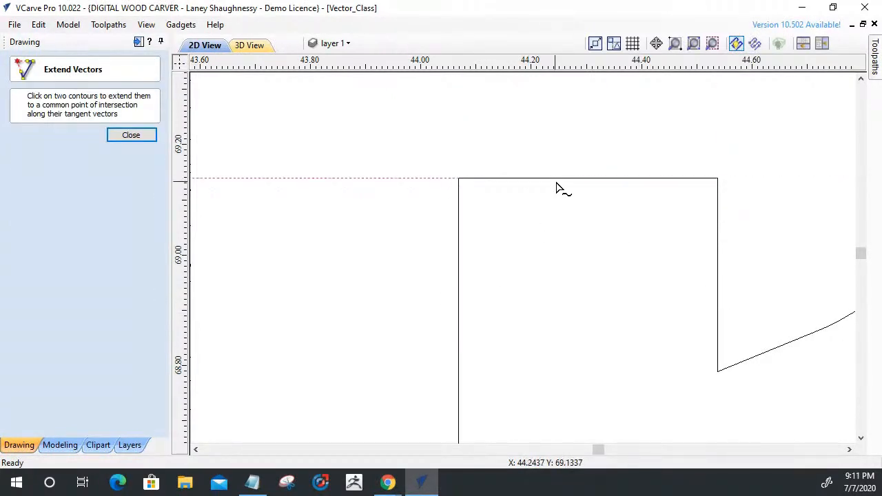
pyautogui.scroll(-6, 672, 221)
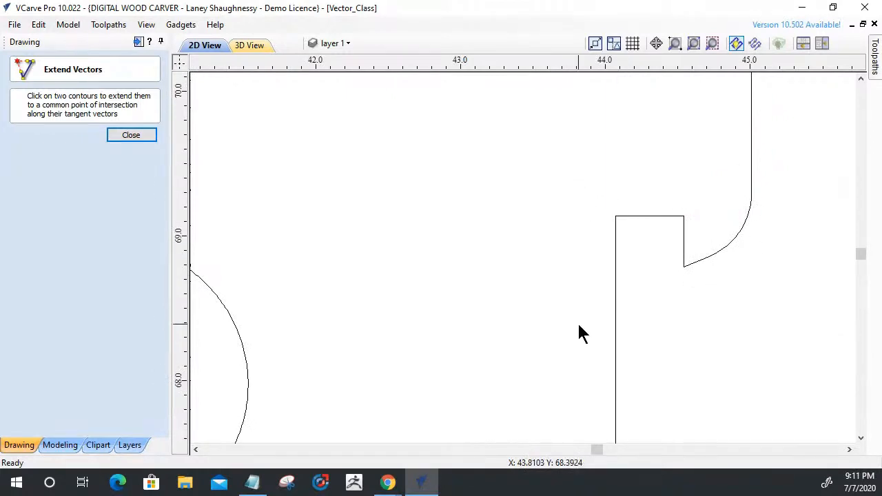
pyautogui.click(120, 135)
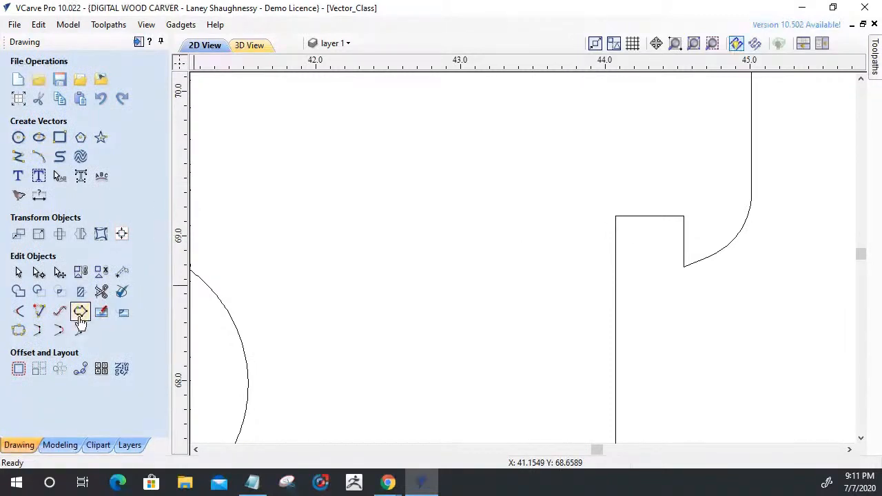
# Join the top line and the open panel outline into one closed vector.
pyautogui.moveTo(730, 333); pyautogui.dragTo(535, 147)
pyautogui.click(18, 331)
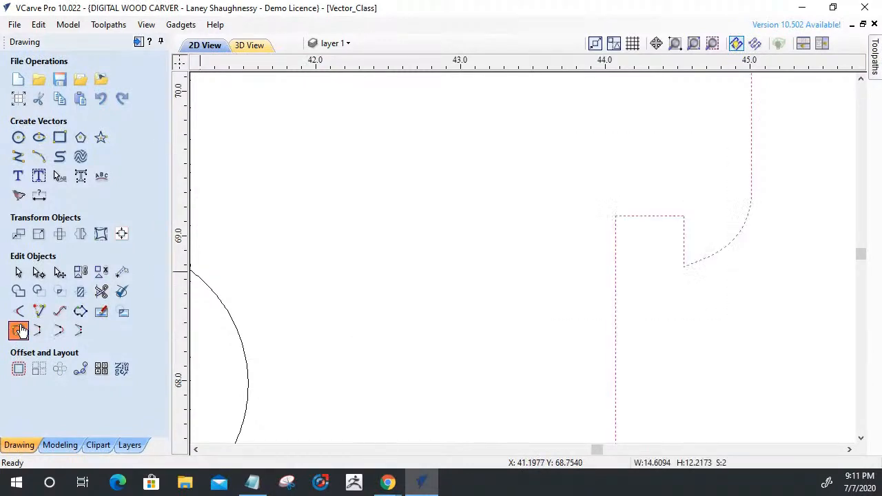
pyautogui.click(110, 255)
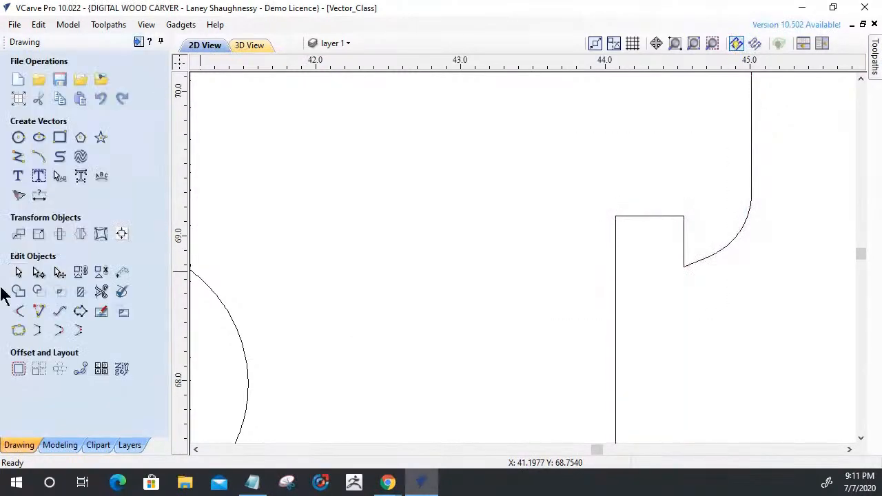
# Apply 0.125 inch Dog-Bone fillets to both rebuilt corners of the notch under the upper right hook.
pyautogui.click(18, 311)
pyautogui.click(616, 216)
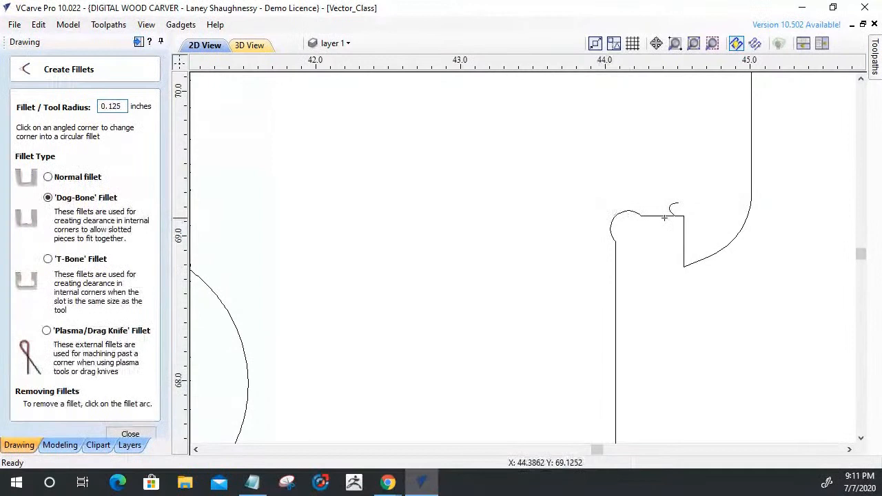
pyautogui.click(663, 215)
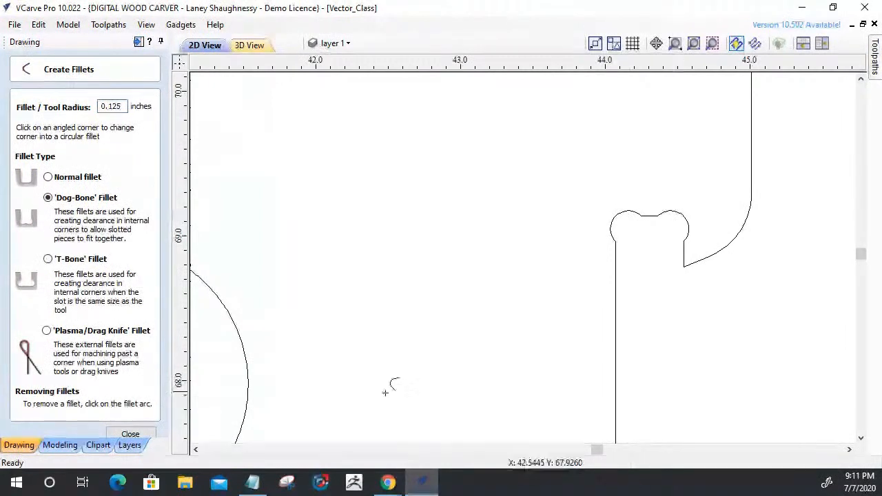
pyautogui.click(130, 435)
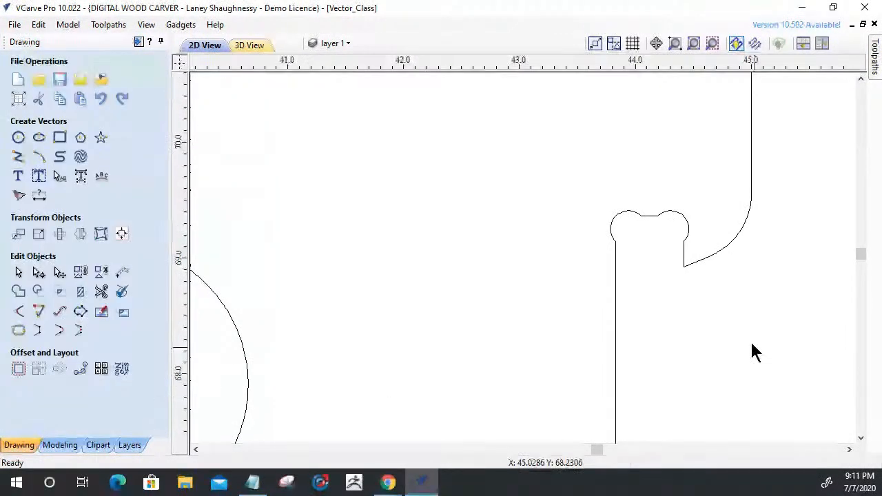
# Move the hooked panel's outline and its three inner slots to the Finished Parts layer.
pyautogui.scroll(-10, 674, 227)
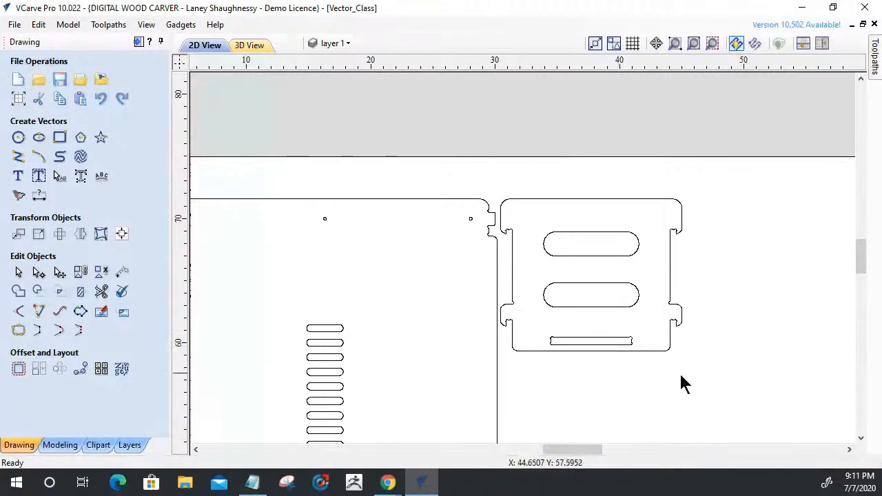
pyautogui.moveTo(646, 368); pyautogui.dragTo(541, 152)
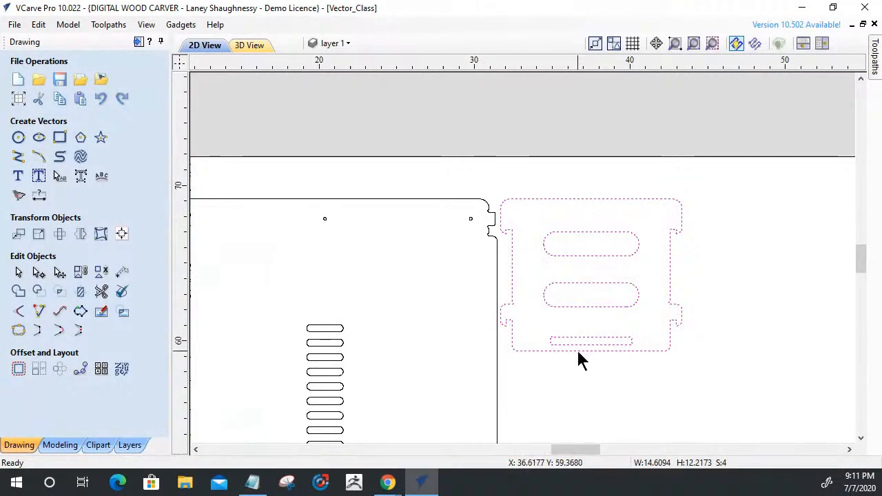
pyautogui.scroll(5, 577, 357)
pyautogui.rightClick(568, 319)
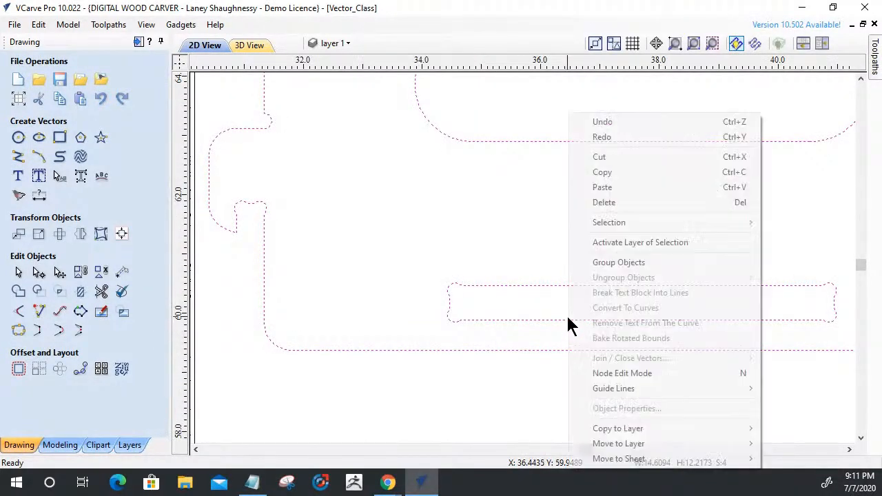
pyautogui.moveTo(593, 443)
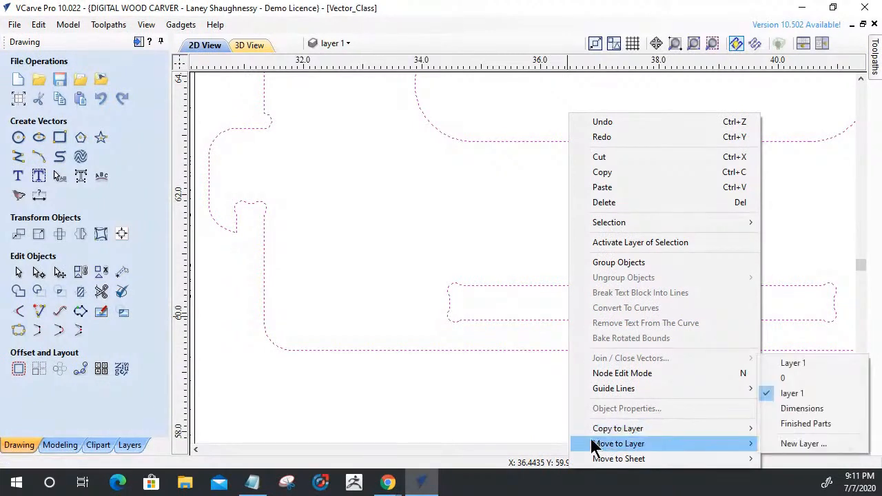
pyautogui.click(782, 424)
pyautogui.click(602, 241)
# Group the finished hooked panel and reposition it in the open space beside the large panels.
pyautogui.scroll(-5, 604, 246)
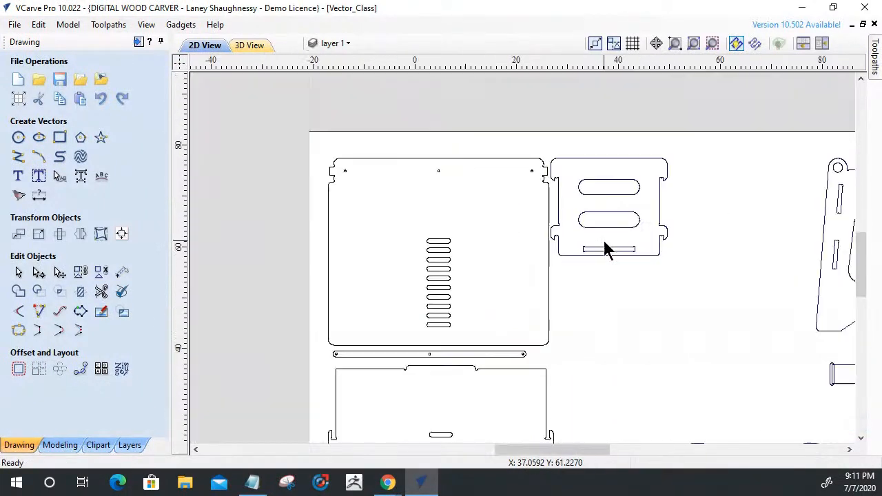
pyautogui.scroll(-2, 603, 243)
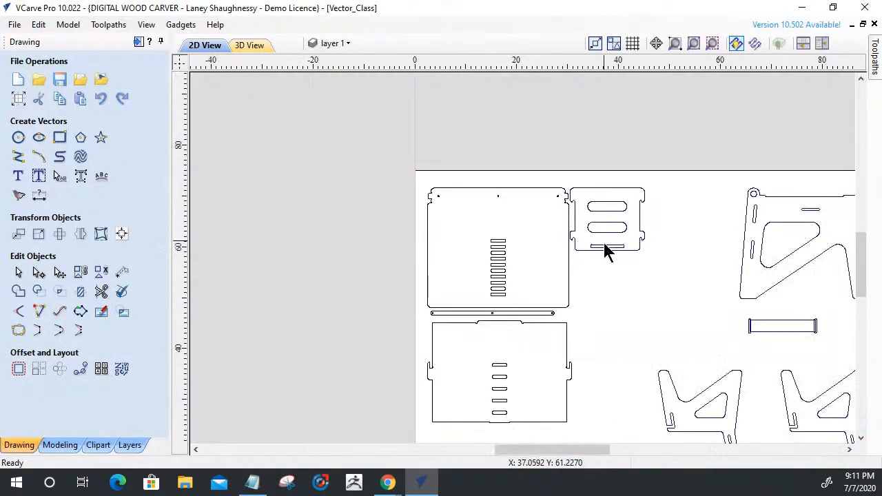
pyautogui.click(592, 192)
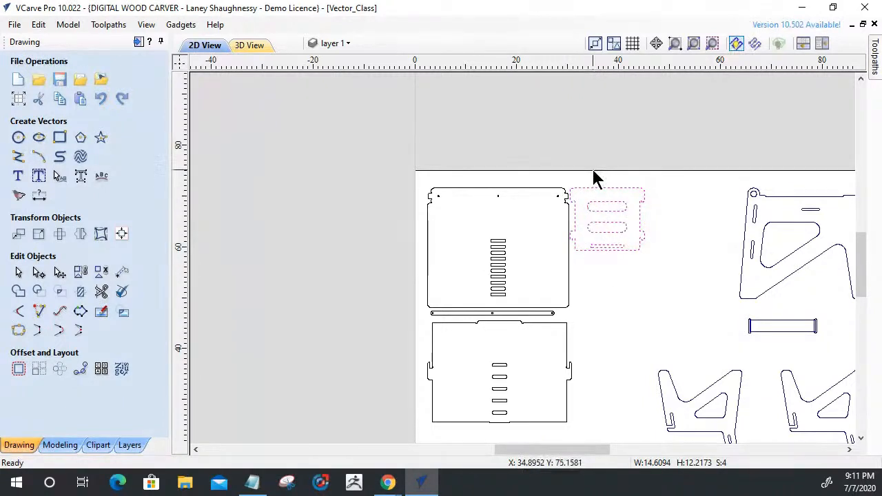
pyautogui.click(595, 197)
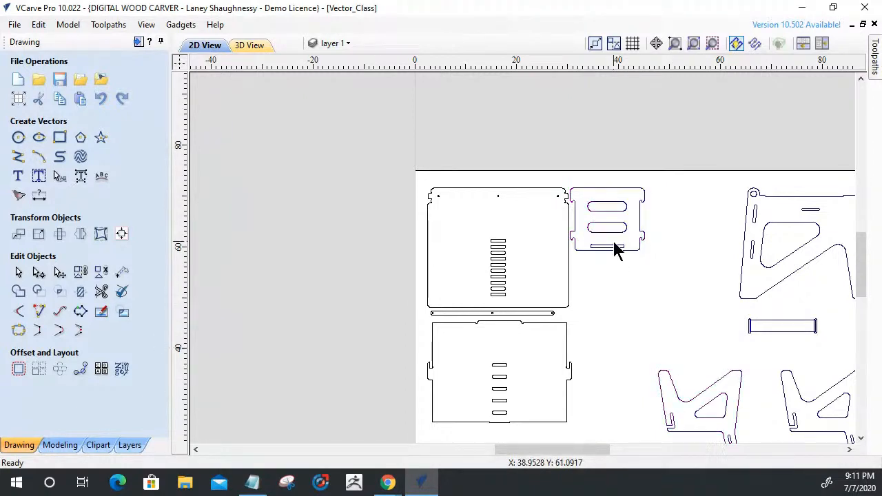
pyautogui.moveTo(612, 244); pyautogui.dragTo(706, 343)
# Examine the hook slots on both sides of the lower large panel for their corner fillets.
pyautogui.scroll(-5, 607, 187)
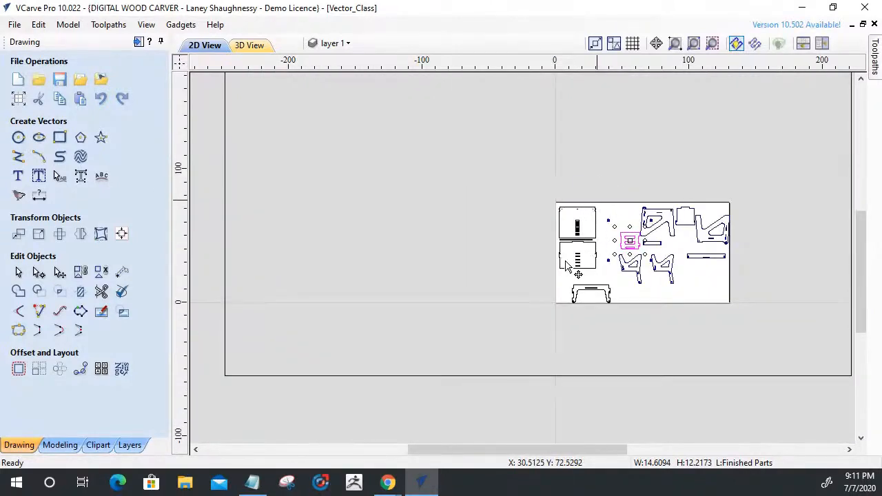
pyautogui.scroll(4, 567, 264)
pyautogui.scroll(2, 569, 262)
pyautogui.scroll(3, 617, 295)
pyautogui.scroll(-4, 617, 290)
pyautogui.scroll(2, 494, 208)
pyautogui.scroll(-1, 497, 215)
pyautogui.scroll(3, 797, 251)
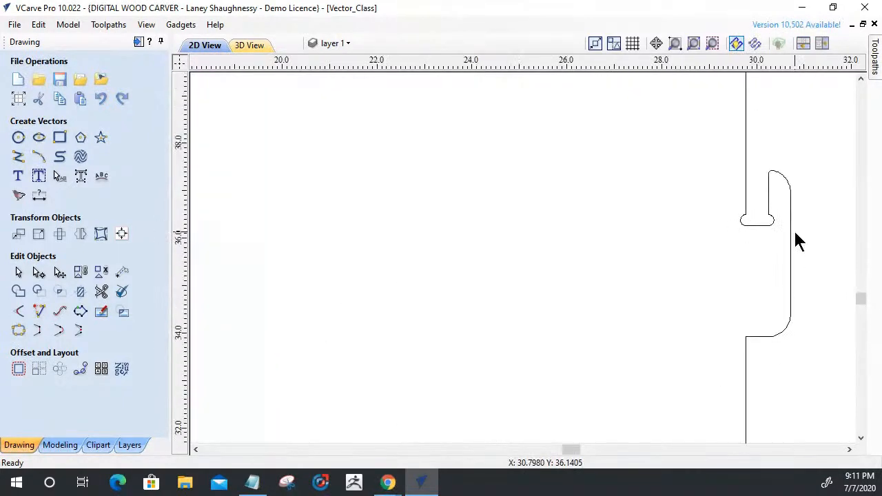
pyautogui.scroll(-3, 818, 234)
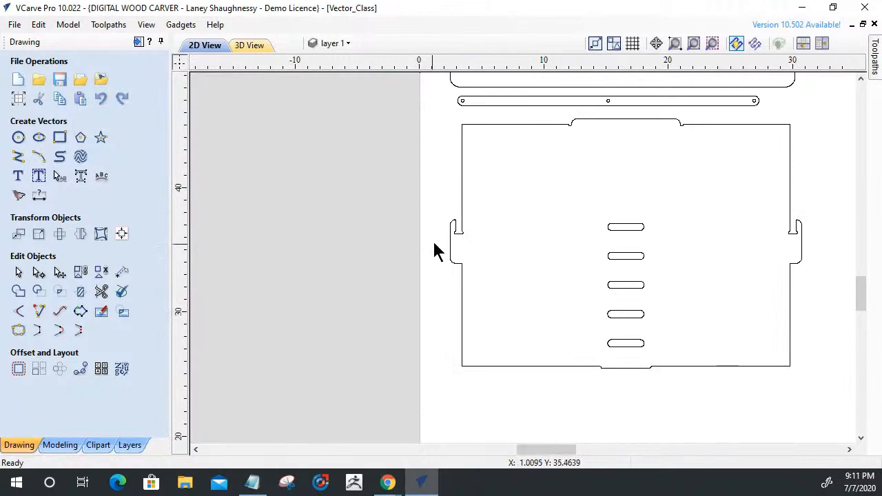
pyautogui.scroll(3, 455, 253)
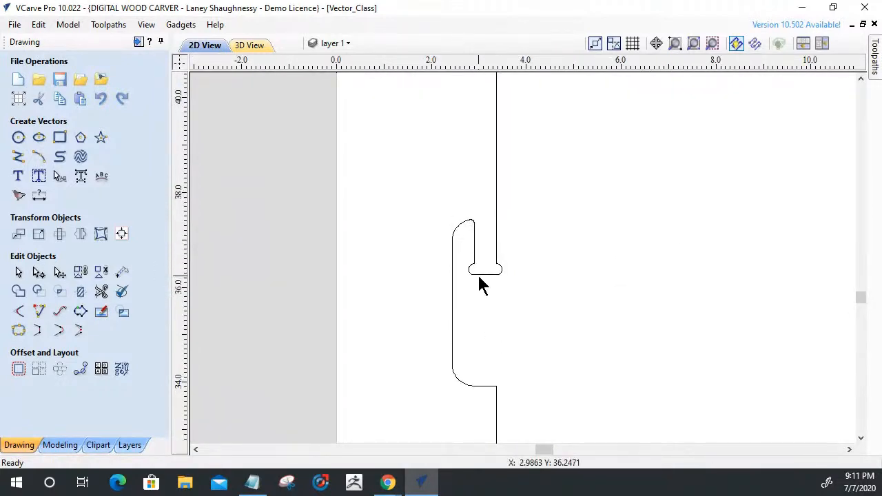
pyautogui.click(478, 275)
pyautogui.scroll(3, 479, 276)
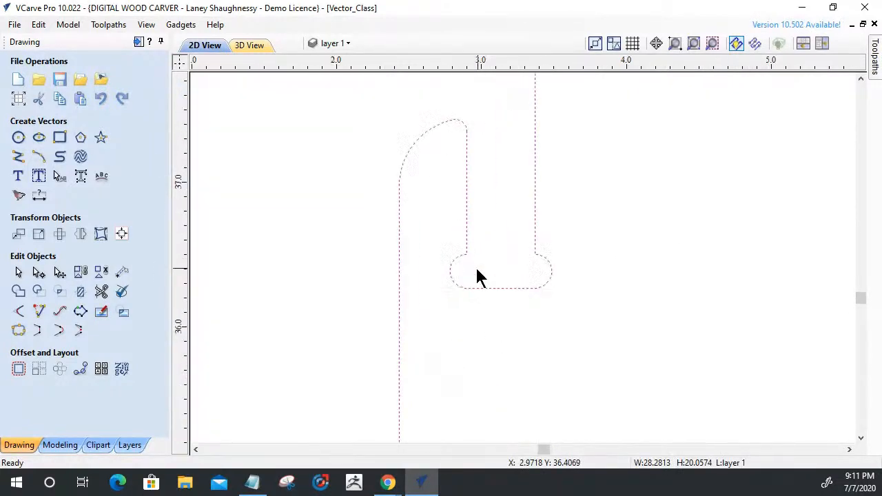
# Move the long rounded strip and its three holes to the Finished Parts layer and reposition it above the finished hooked panel.
pyautogui.scroll(-5, 475, 273)
pyautogui.moveTo(600, 308); pyautogui.dragTo(600, 325)
pyautogui.scroll(5, 516, 188)
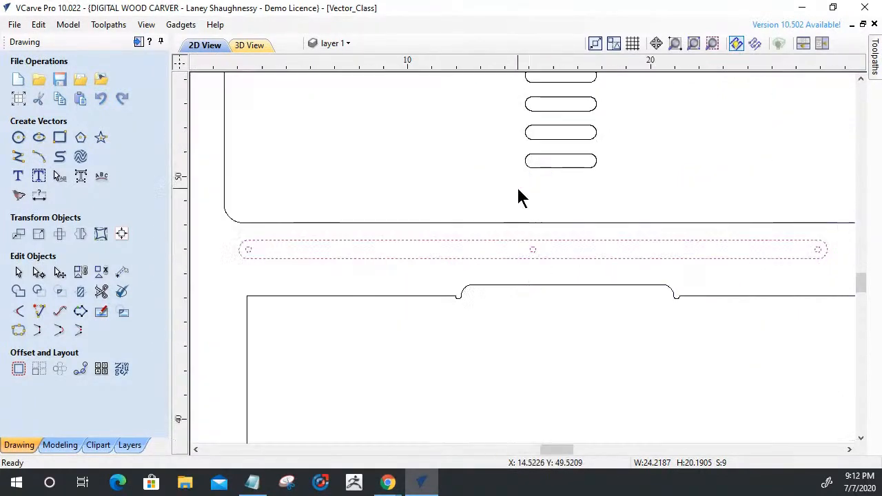
pyautogui.click(545, 274)
pyautogui.moveTo(836, 270); pyautogui.dragTo(240, 244)
pyautogui.rightClick(327, 246)
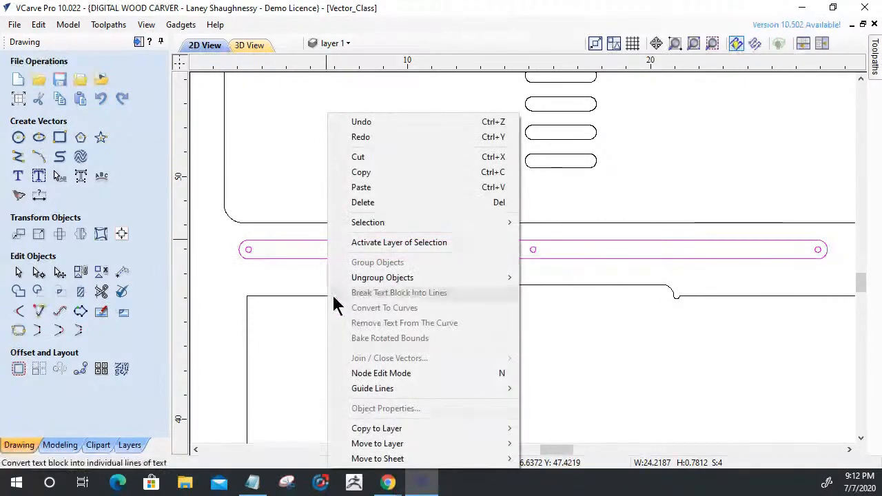
pyautogui.moveTo(410, 445)
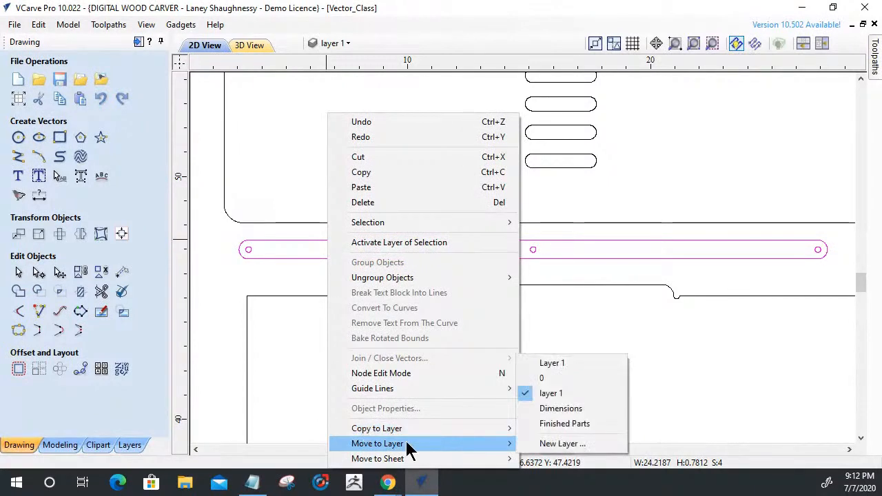
pyautogui.click(543, 427)
pyautogui.scroll(-3, 345, 221)
pyautogui.moveTo(356, 222); pyautogui.dragTo(585, 118)
pyautogui.press('Escape')
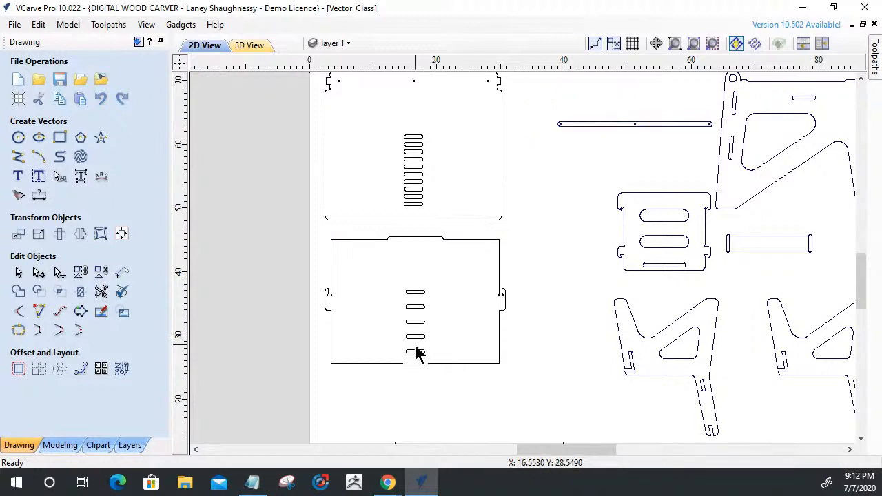
# Examine the corners of the raised tabs on the upper and lower edges of the lower large panel.
pyautogui.scroll(5, 400, 235)
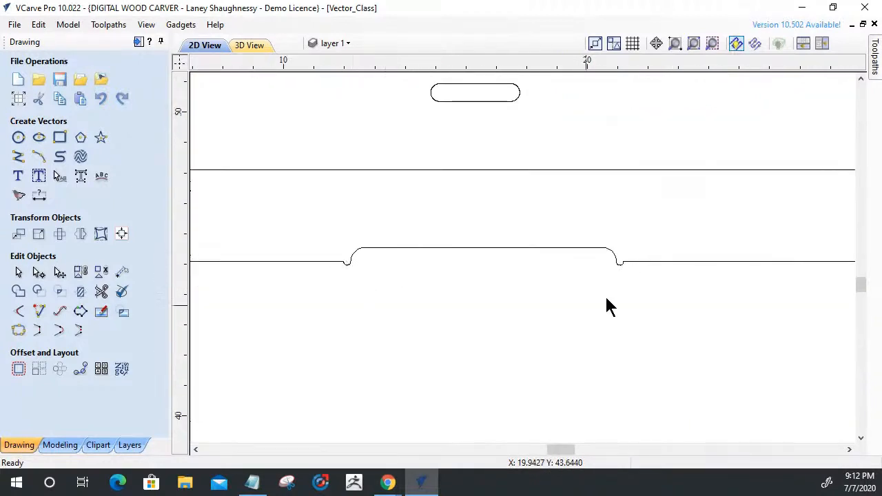
pyautogui.scroll(5, 613, 269)
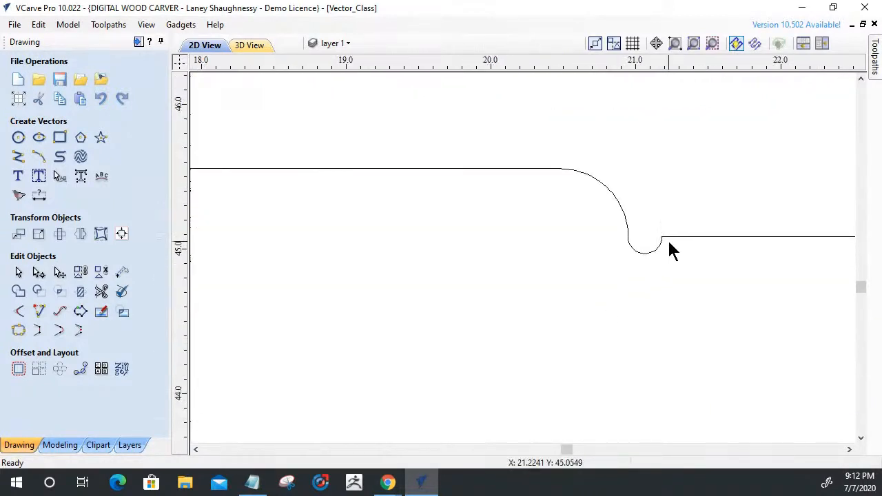
pyautogui.scroll(-8, 669, 253)
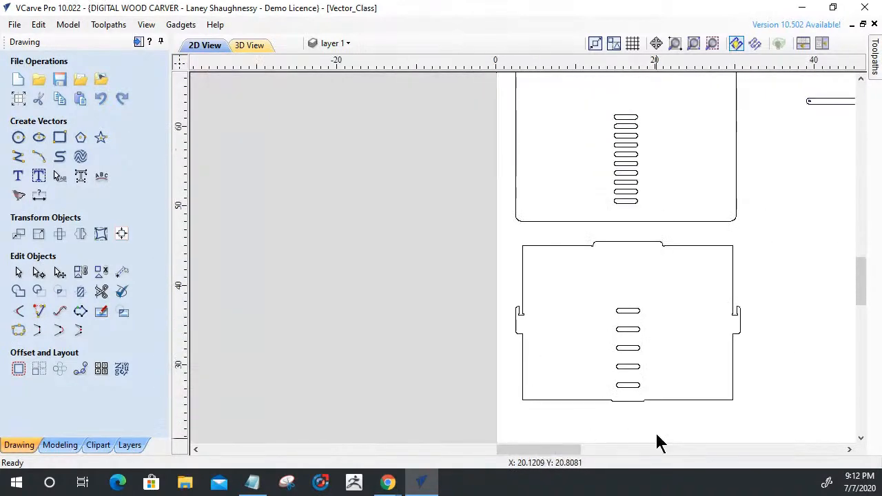
pyautogui.scroll(10, 643, 406)
pyautogui.scroll(-3, 667, 345)
pyautogui.scroll(3, 610, 380)
pyautogui.scroll(-5, 453, 311)
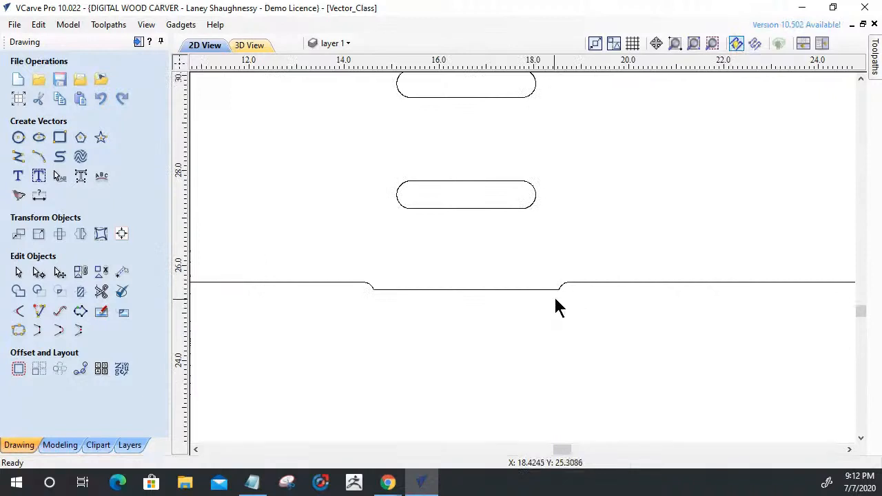
pyautogui.scroll(4, 557, 306)
pyautogui.scroll(-6, 581, 278)
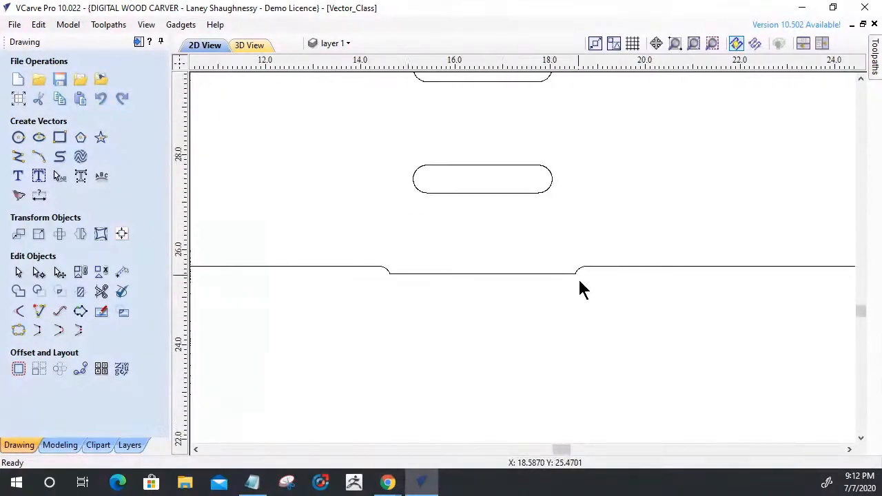
pyautogui.scroll(-4, 579, 286)
# Offset the lower large panel's outline and slots 0.125 inch inwards and back outwards 0.125 inch, with sharp corners and deleting the originals.
pyautogui.moveTo(658, 298); pyautogui.dragTo(450, 172)
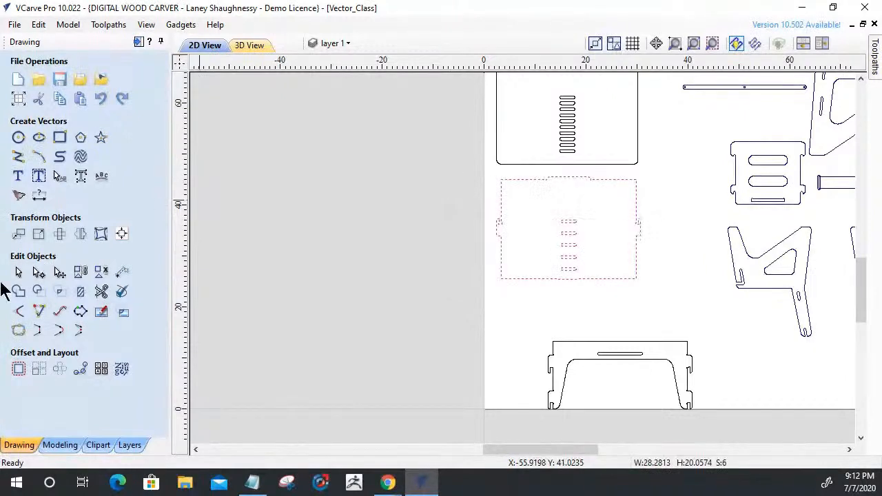
pyautogui.click(19, 370)
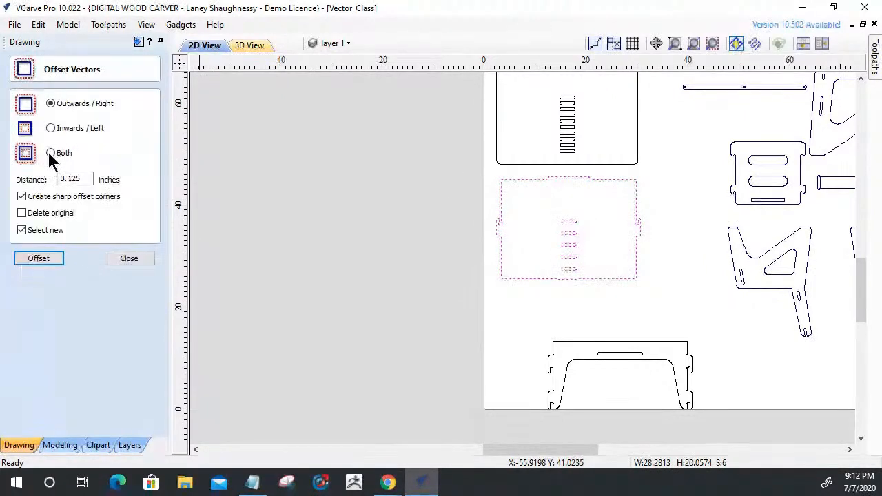
pyautogui.click(21, 213)
pyautogui.click(26, 257)
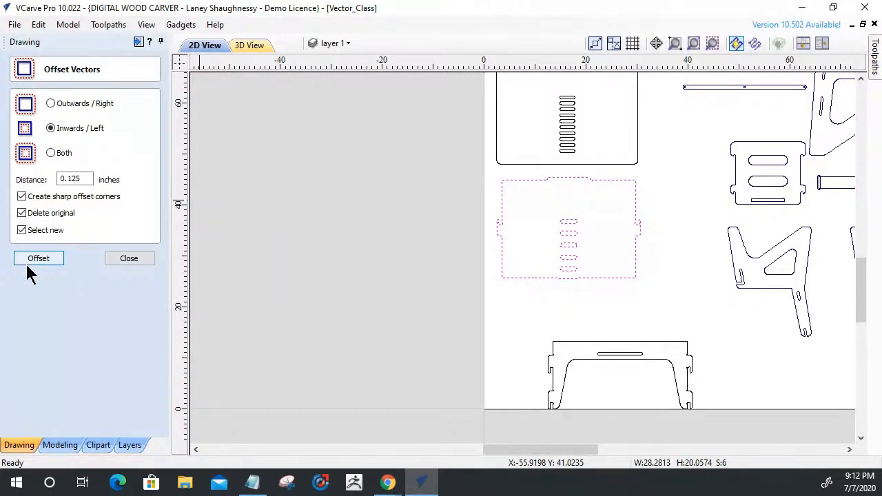
pyautogui.scroll(5, 491, 238)
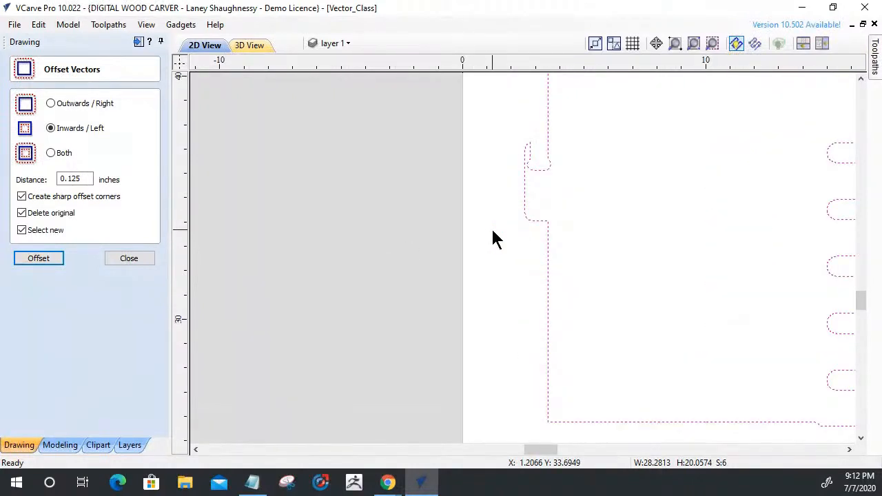
pyautogui.hotkey('ctrl', 'z')
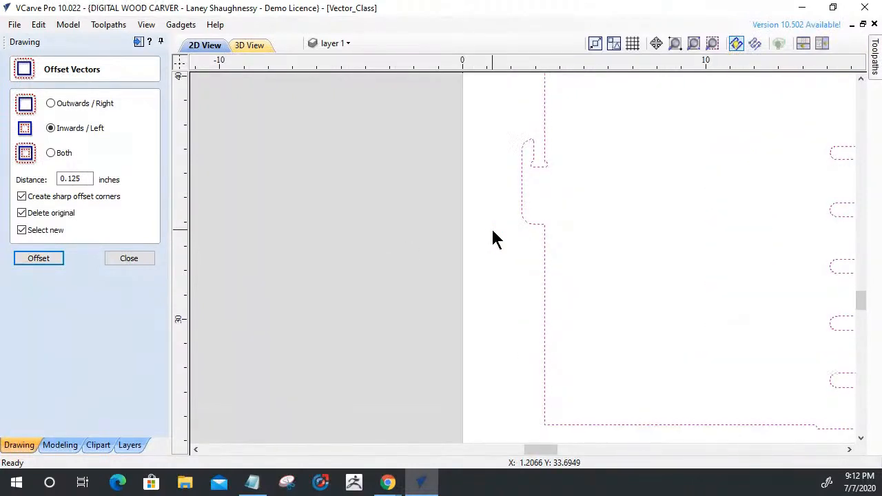
pyautogui.click(28, 258)
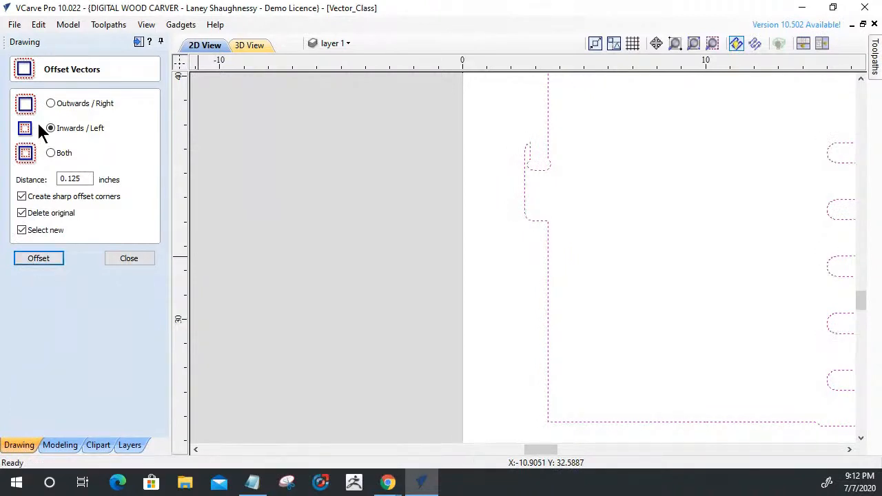
pyautogui.click(50, 104)
pyautogui.click(31, 259)
pyautogui.click(524, 324)
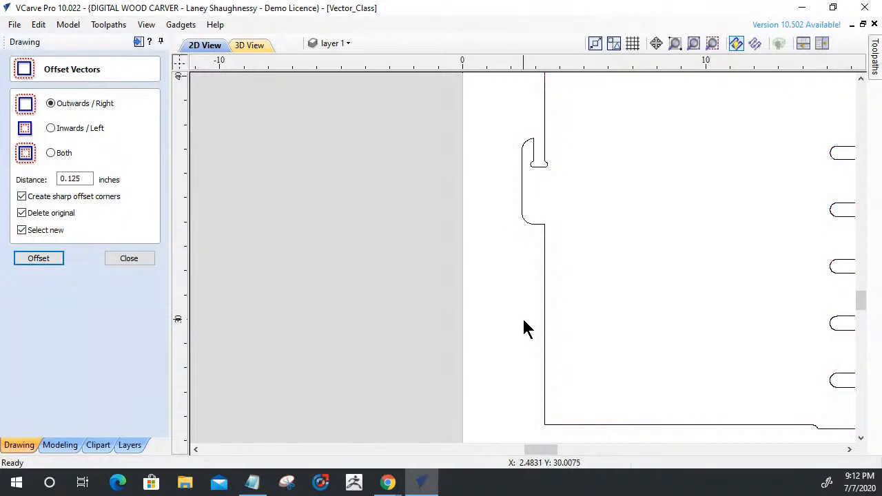
# Cut the left fillet arc free from the notch inside the panel's left hook and delete it.
pyautogui.scroll(-3, 531, 197)
pyautogui.scroll(2, 579, 238)
pyautogui.scroll(-2, 578, 238)
pyautogui.scroll(6, 512, 203)
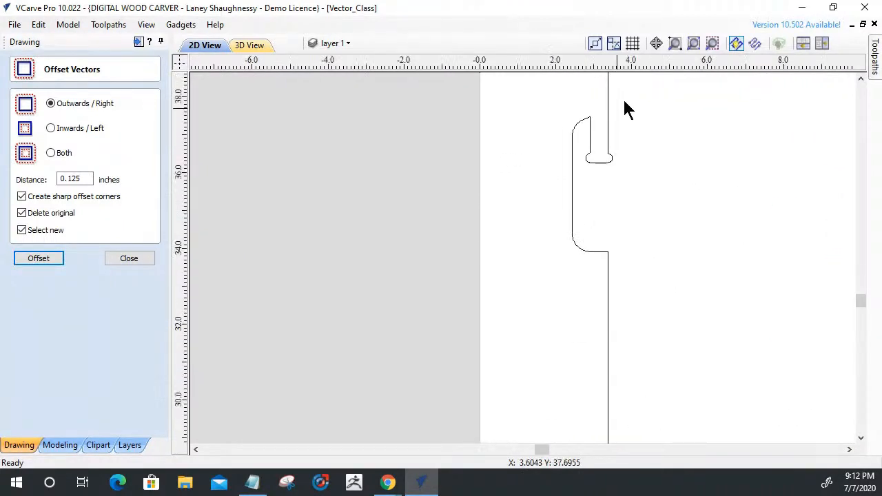
pyautogui.click(541, 288)
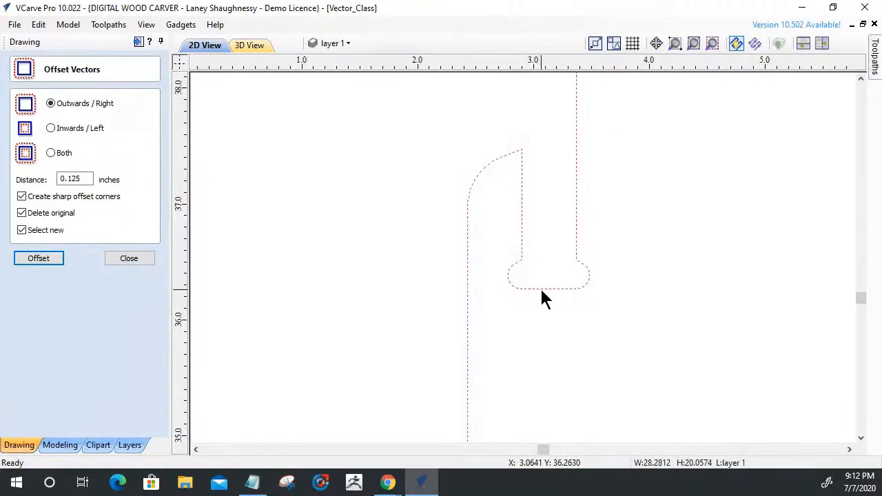
pyautogui.click(127, 259)
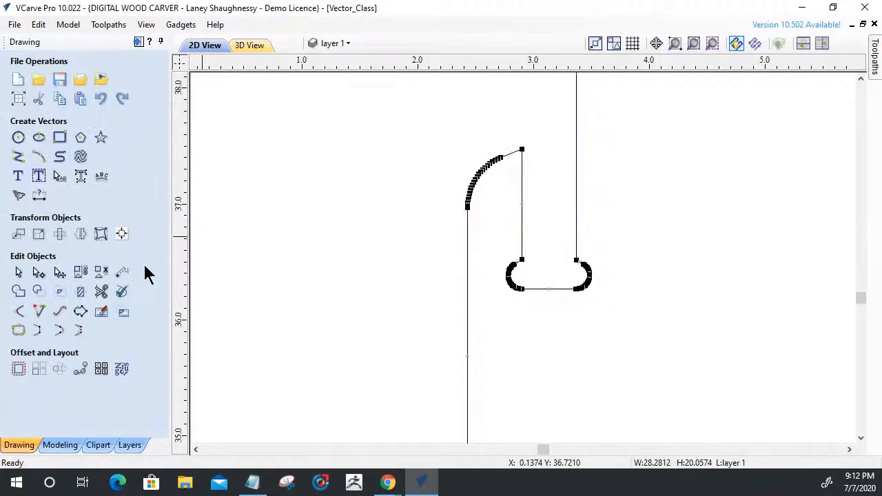
pyautogui.scroll(5, 503, 341)
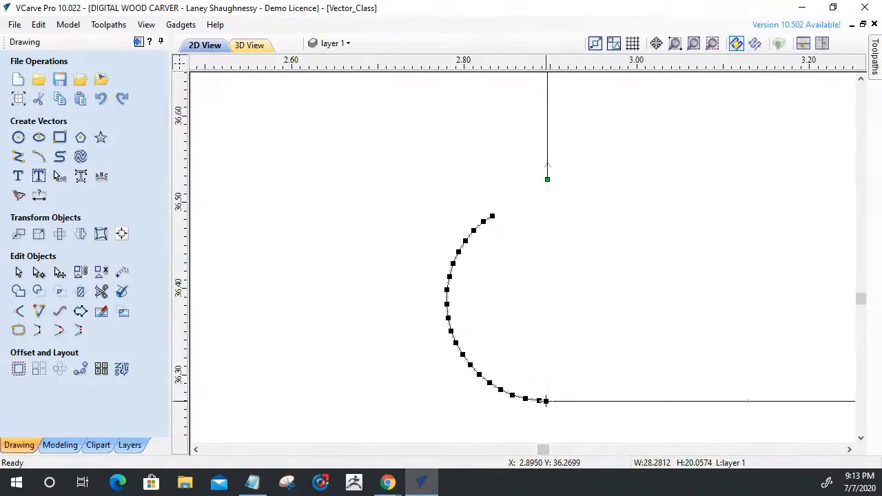
pyautogui.press('Escape')
pyautogui.click(489, 380)
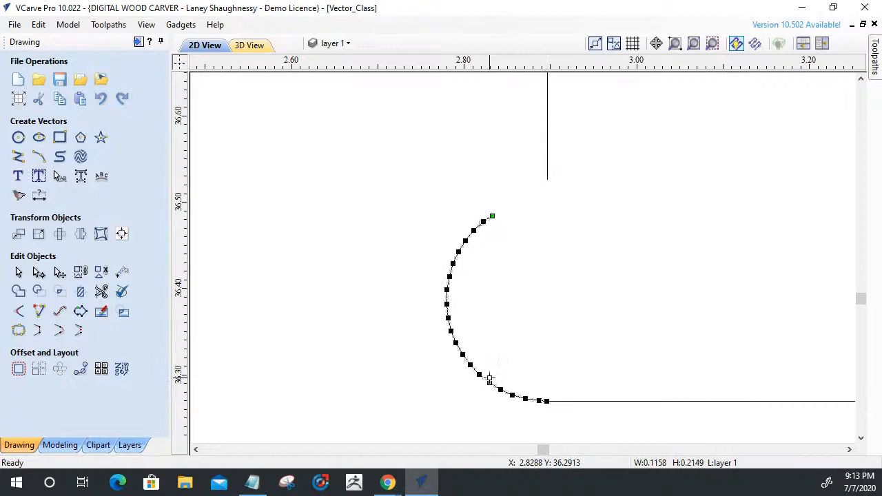
pyautogui.press('Delete')
# Remove the right fillet arc's nodes and the leftover span at the right corner of the left hook's notch.
pyautogui.scroll(-3, 455, 368)
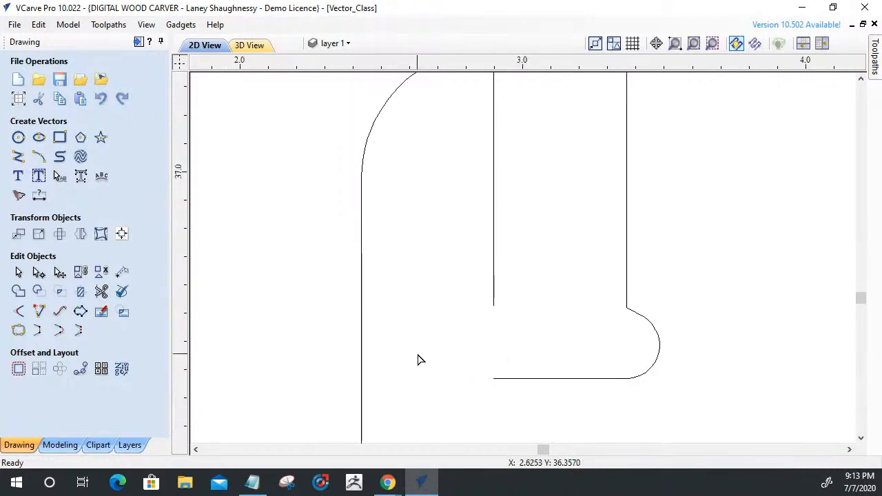
pyautogui.click(633, 319)
pyautogui.scroll(3, 629, 318)
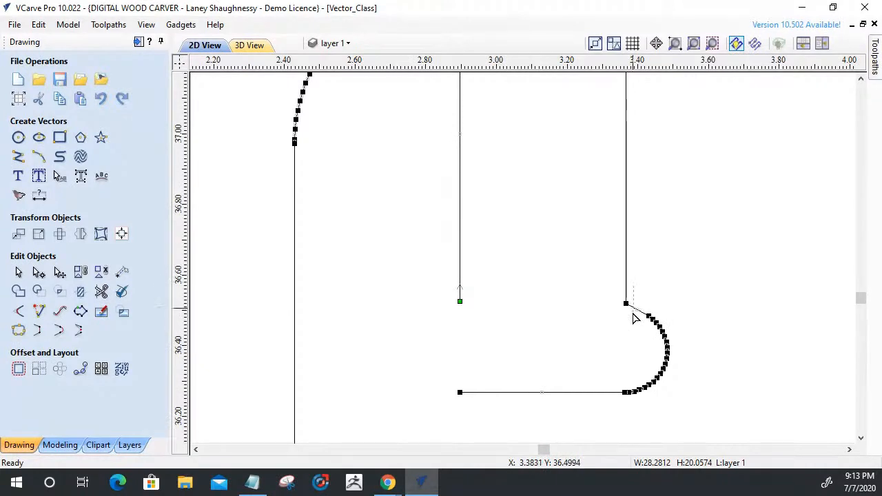
pyautogui.moveTo(646, 398); pyautogui.dragTo(683, 419)
pyautogui.scroll(3, 652, 409)
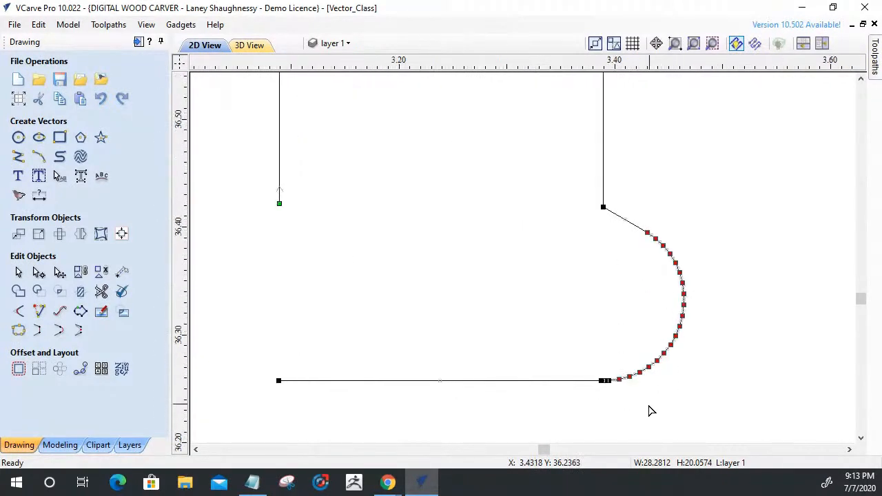
pyautogui.scroll(2, 616, 391)
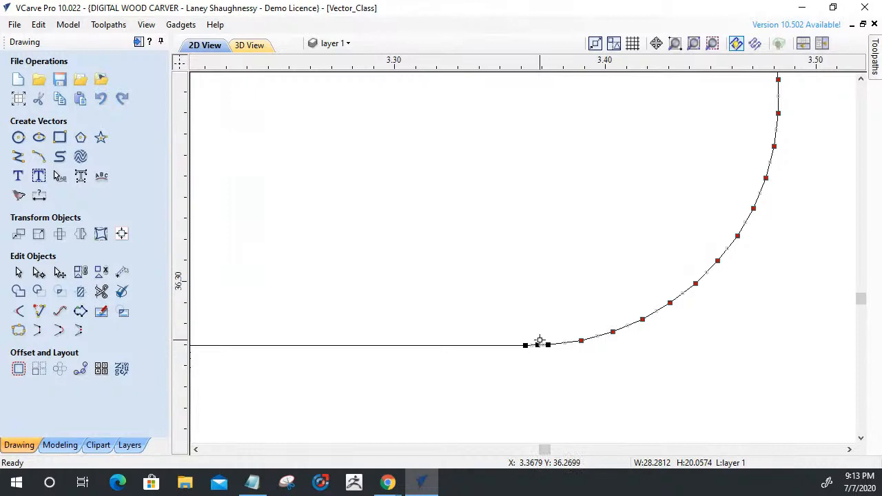
pyautogui.moveTo(537, 346); pyautogui.dragTo(550, 345)
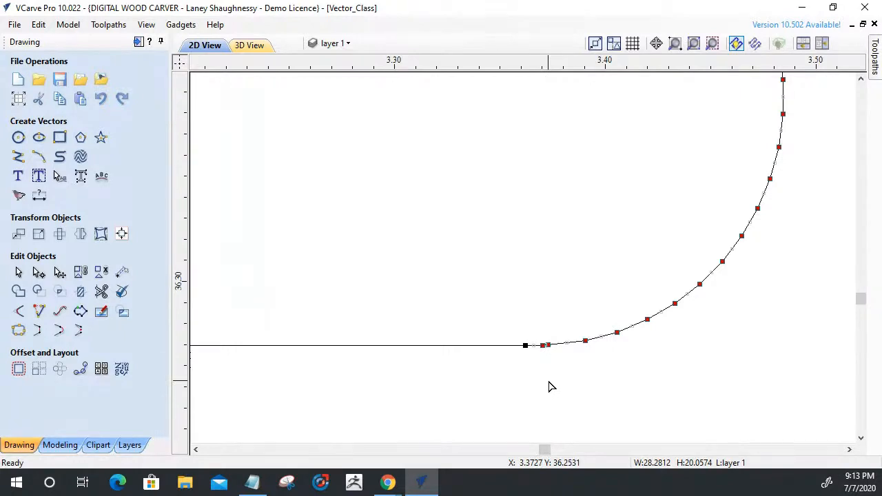
pyautogui.hotkey('ctrl', 'z')
pyautogui.scroll(-1, 550, 386)
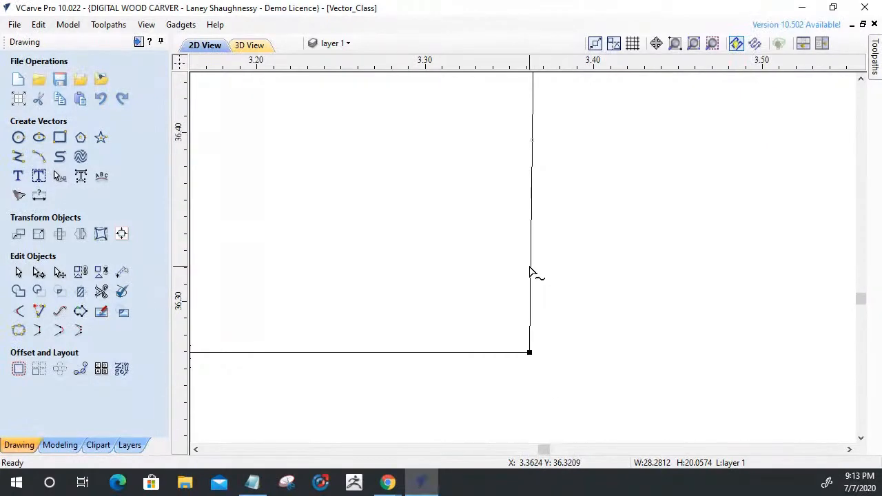
pyautogui.press('d')
pyautogui.scroll(-5, 562, 331)
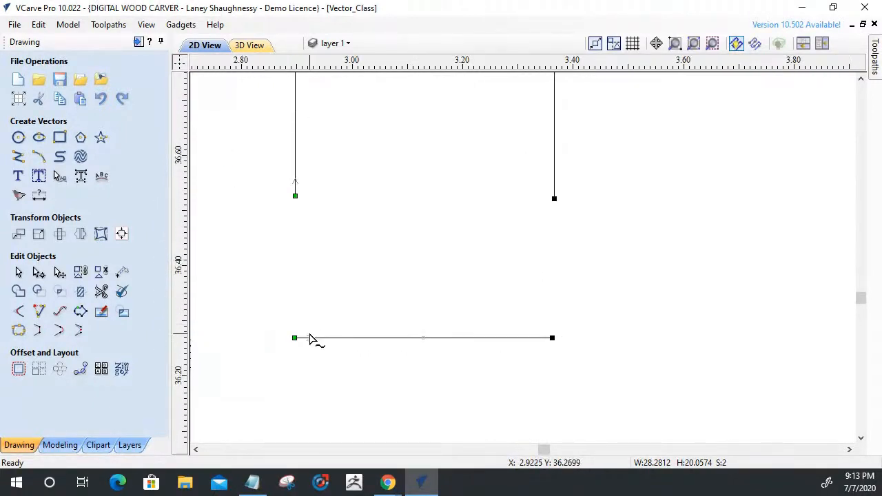
# Shorten the notch's bottom line at both ends and extend it with both side lines to form two square corners.
pyautogui.moveTo(550, 337); pyautogui.dragTo(506, 338)
pyautogui.moveTo(295, 338); pyautogui.dragTo(344, 337)
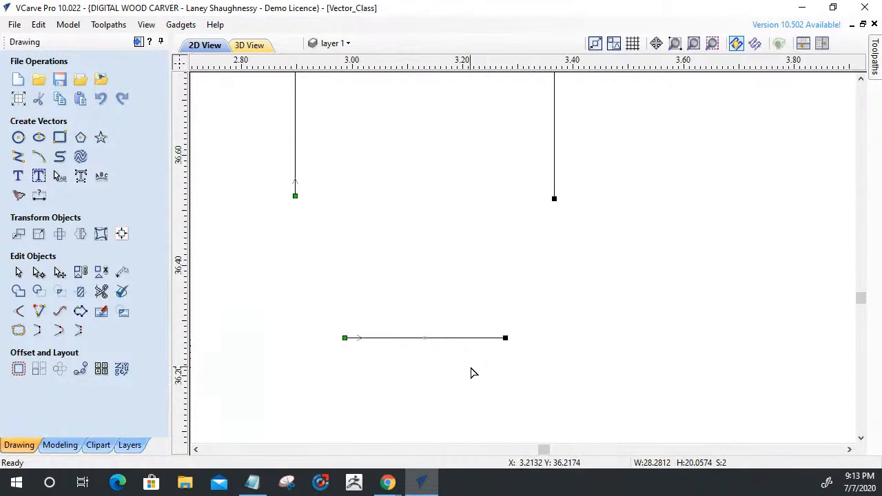
pyautogui.click(40, 312)
pyautogui.click(295, 191)
pyautogui.click(354, 338)
pyautogui.click(553, 191)
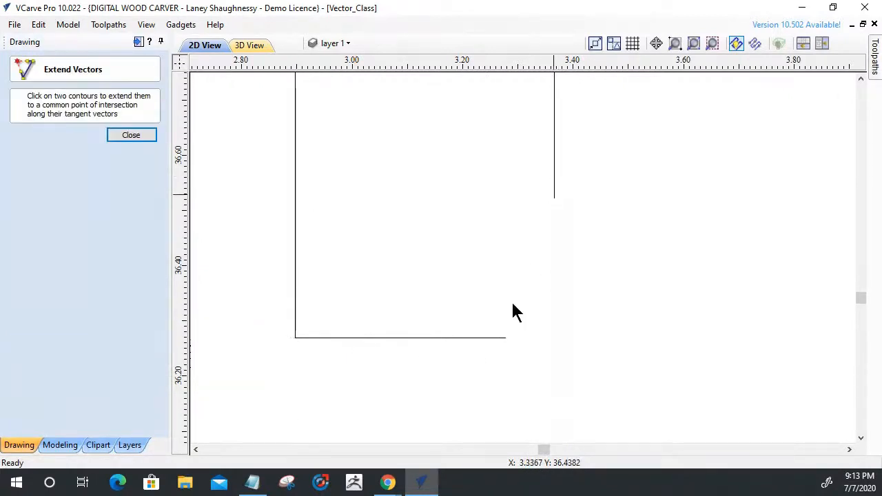
pyautogui.click(488, 339)
pyautogui.click(128, 136)
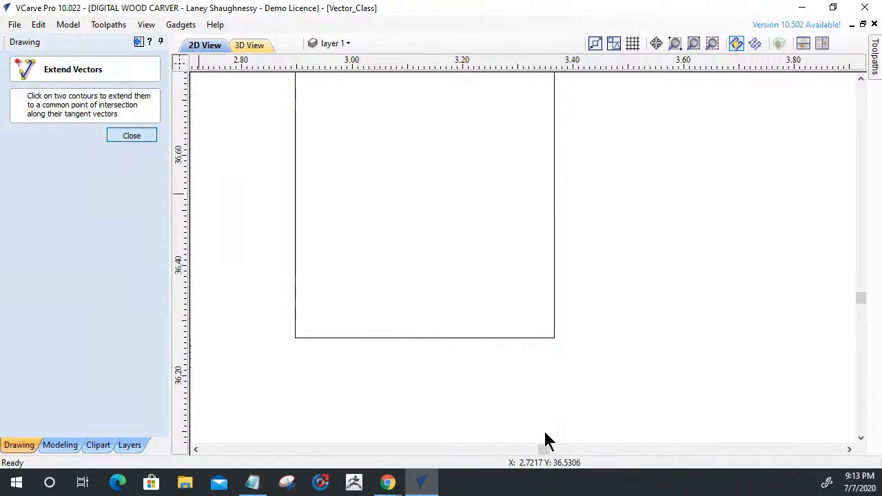
# Join the two open vectors of the rebuilt left hook notch into one closed outline with a 0.001 inch tolerance.
pyautogui.moveTo(381, 250); pyautogui.dragTo(278, 101)
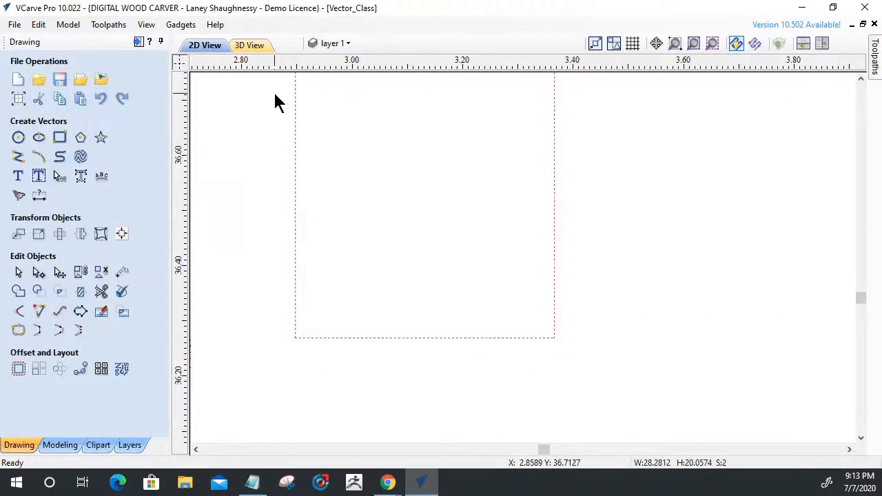
pyautogui.click(19, 330)
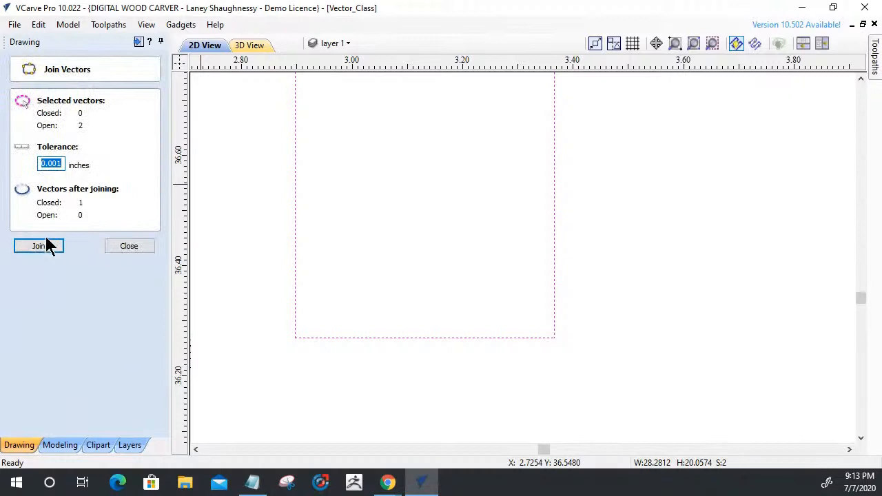
pyautogui.click(41, 245)
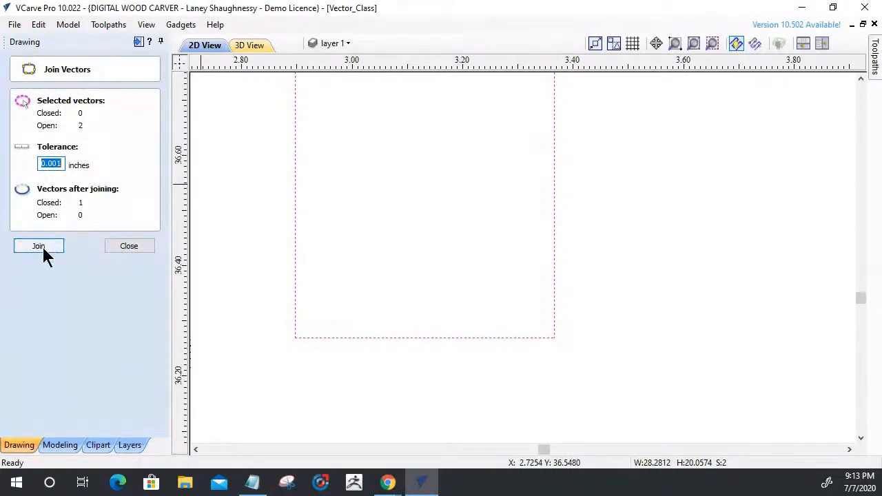
pyautogui.click(126, 251)
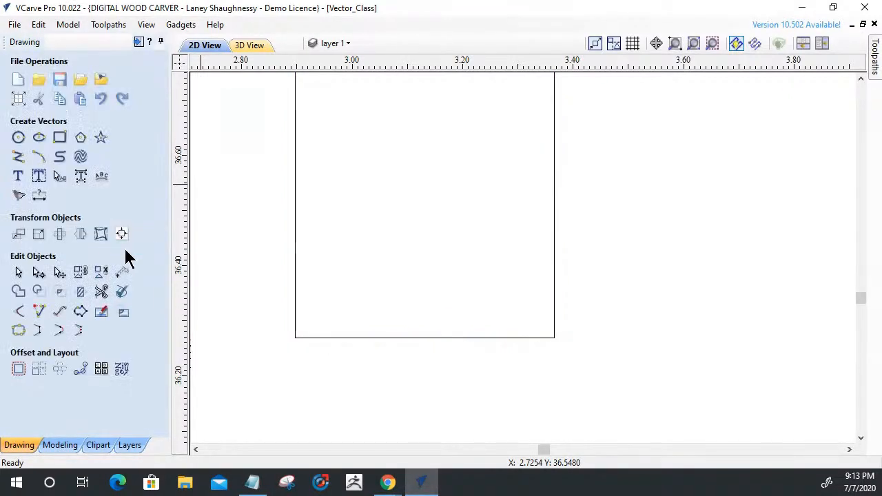
# Add 0.125 inch Dog-Bone fillets to both bottom corners of the rebuilt left hook notch.
pyautogui.click(19, 312)
pyautogui.click(295, 338)
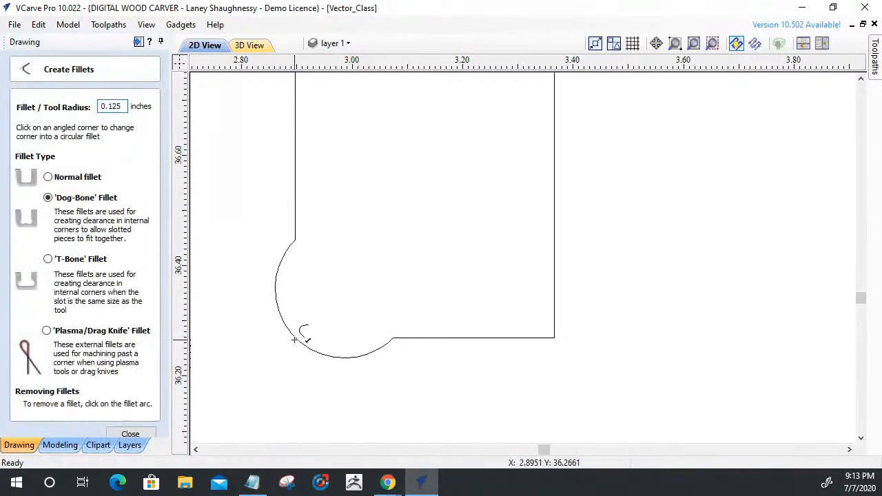
pyautogui.click(554, 337)
pyautogui.click(149, 434)
# Cut the left fillet arc free from the notch inside the panel's right hook and delete it.
pyautogui.scroll(-6, 270, 354)
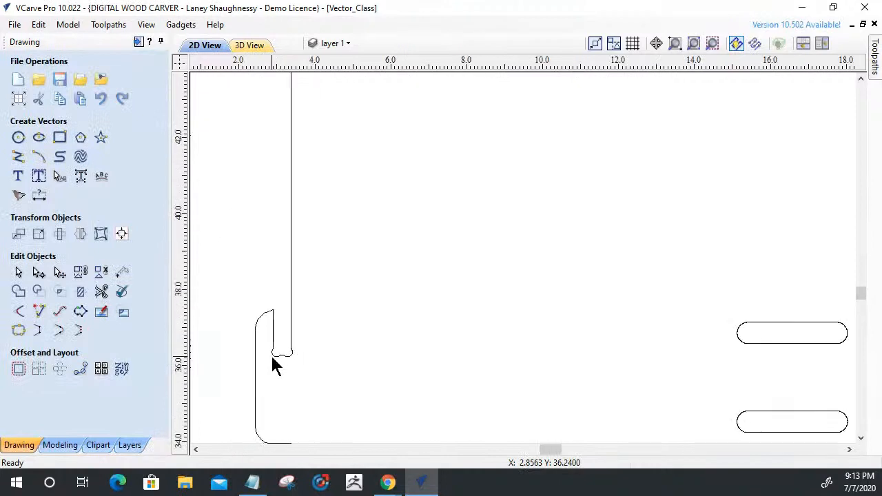
pyautogui.scroll(-4, 270, 354)
pyautogui.scroll(5, 733, 384)
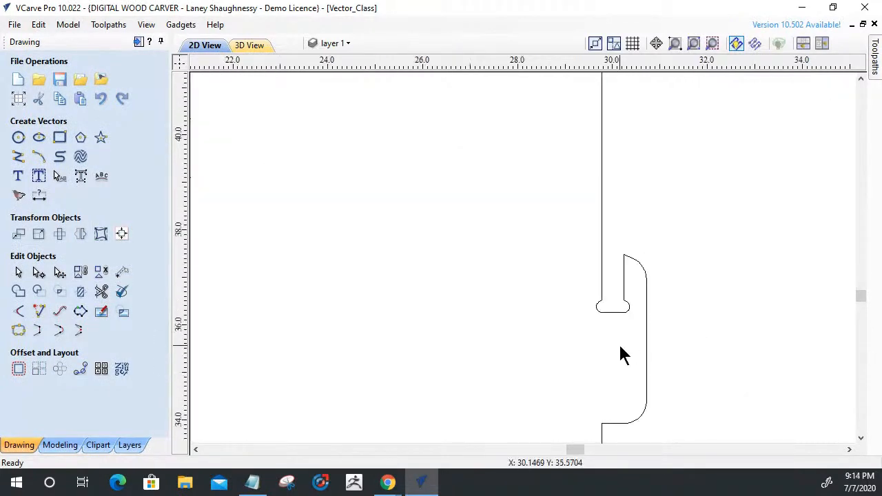
pyautogui.scroll(4, 623, 355)
pyautogui.click(587, 250)
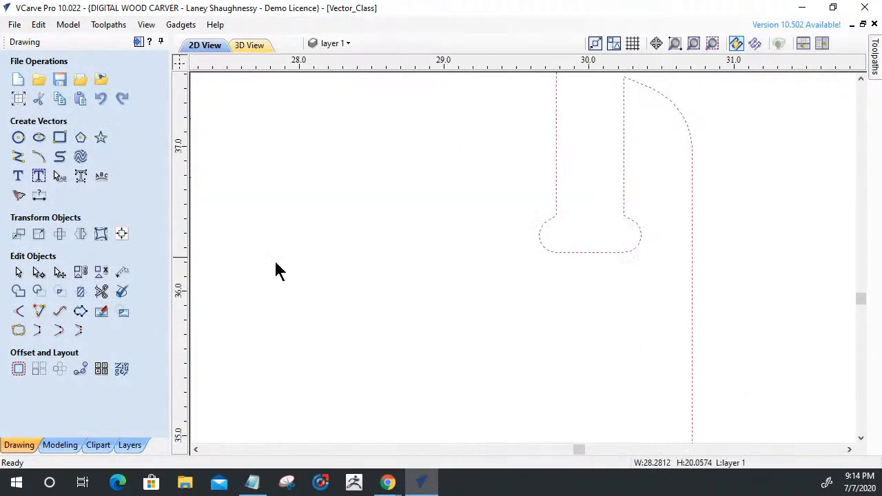
pyautogui.click(38, 273)
pyautogui.scroll(5, 587, 246)
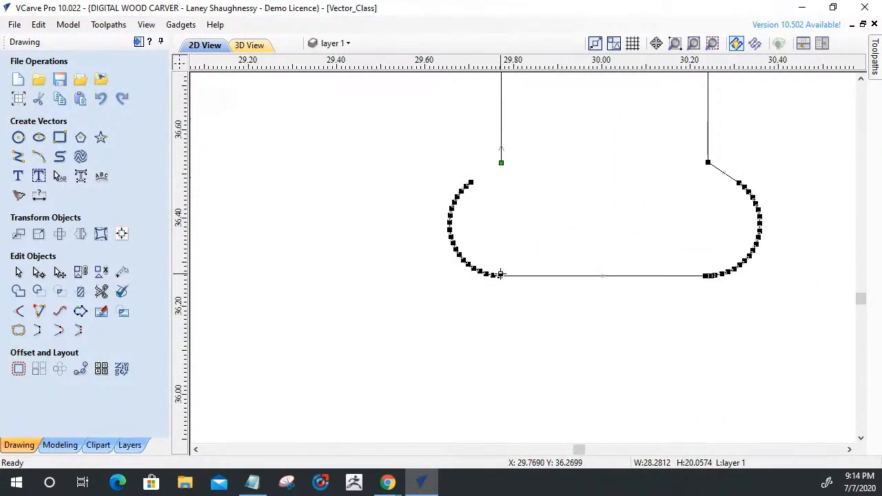
pyautogui.press('c')
pyautogui.click(472, 270)
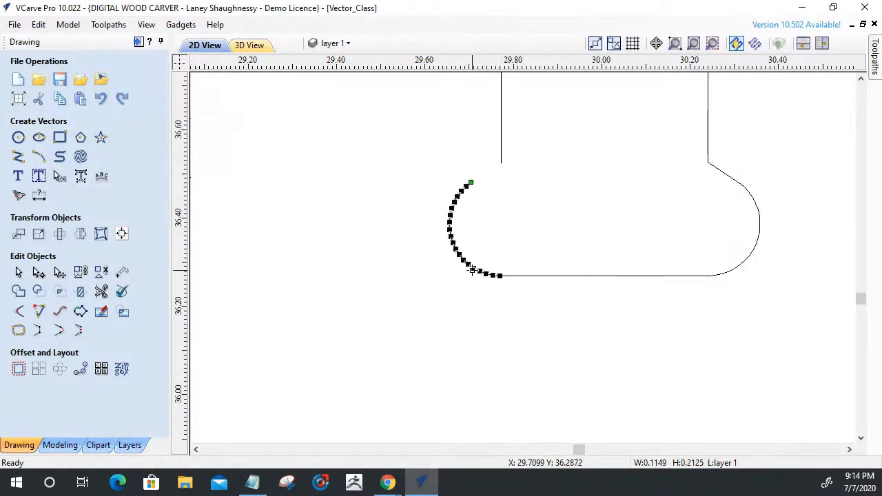
pyautogui.press('Delete')
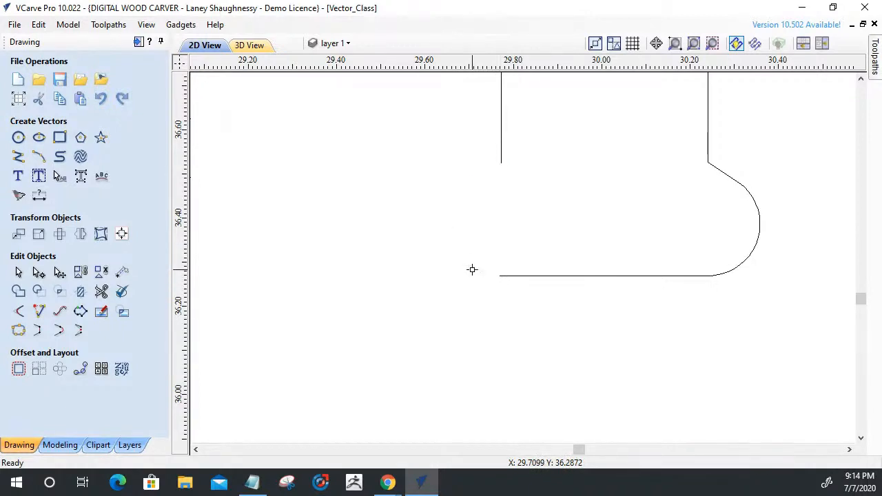
# Remove the slanted span and the right fillet arc from the right hook's notch.
pyautogui.click(724, 177)
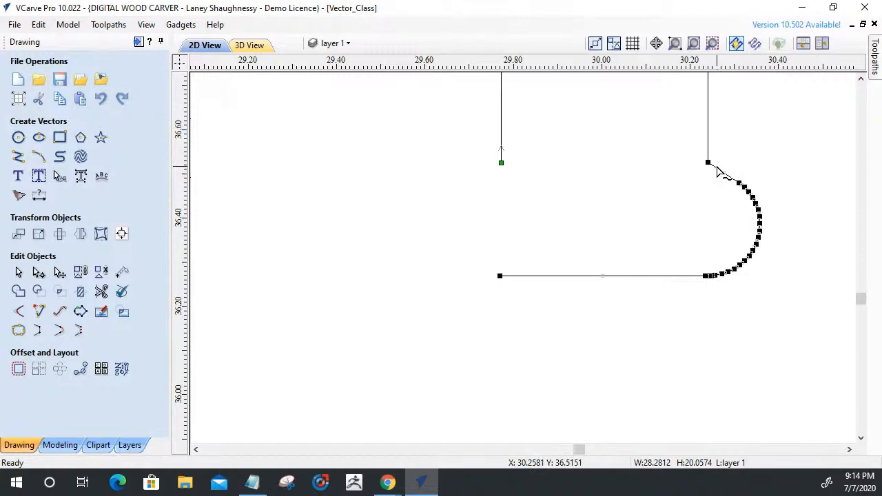
pyautogui.press('Delete')
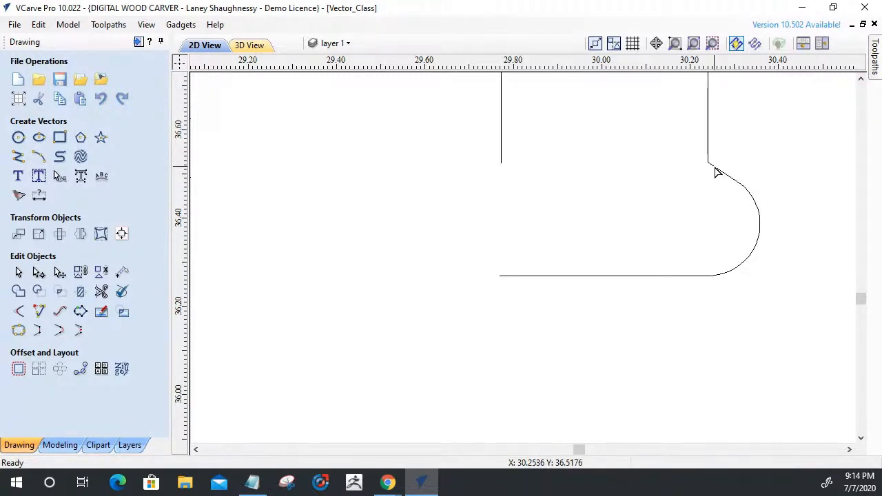
pyautogui.click(717, 172)
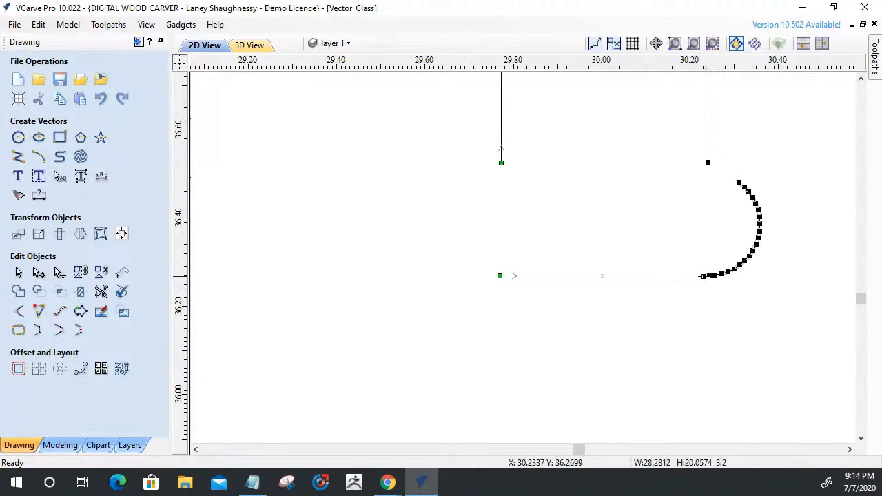
pyautogui.press('c')
pyautogui.click(743, 263)
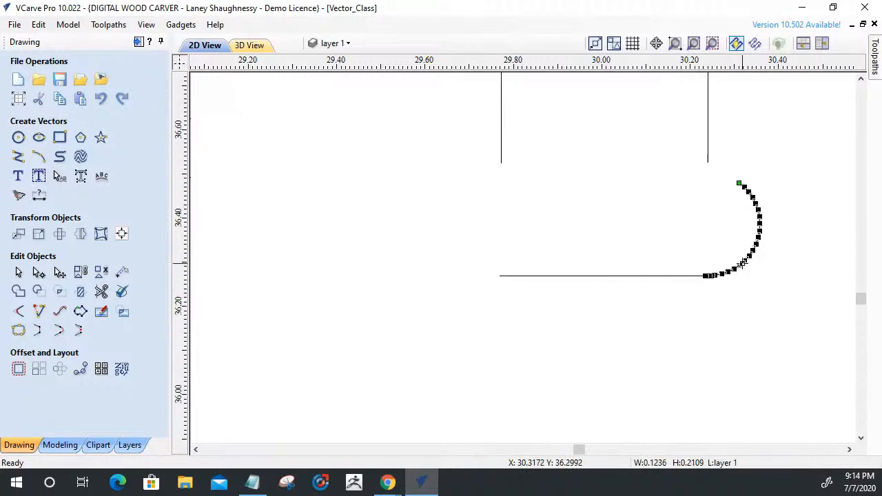
pyautogui.press('Delete')
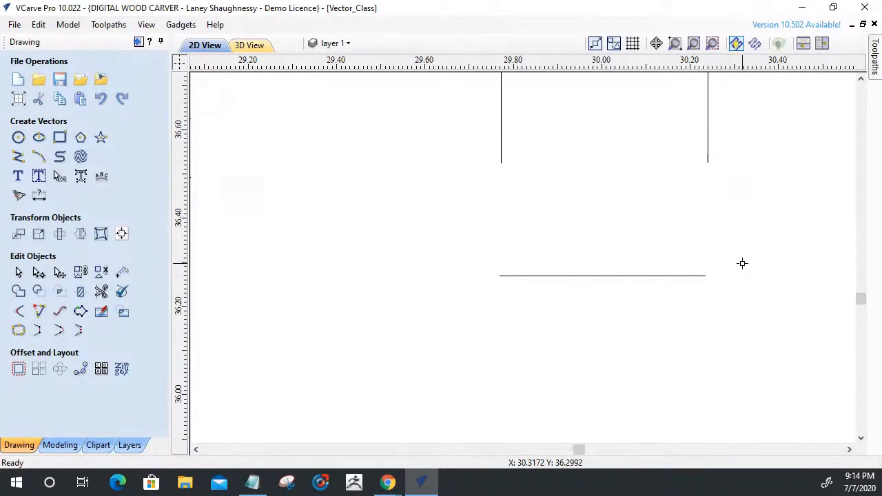
# Shorten the right hook notch's bottom line at both ends and extend it with both side lines to form two square corners.
pyautogui.click(697, 276)
pyautogui.moveTo(708, 276); pyautogui.dragTo(660, 275)
pyautogui.click(500, 276)
pyautogui.moveTo(525, 279); pyautogui.dragTo(538, 276)
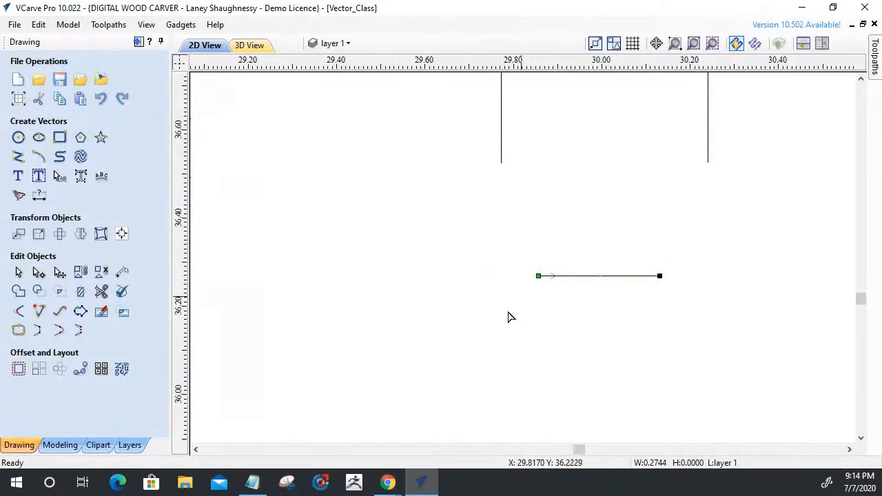
pyautogui.click(39, 312)
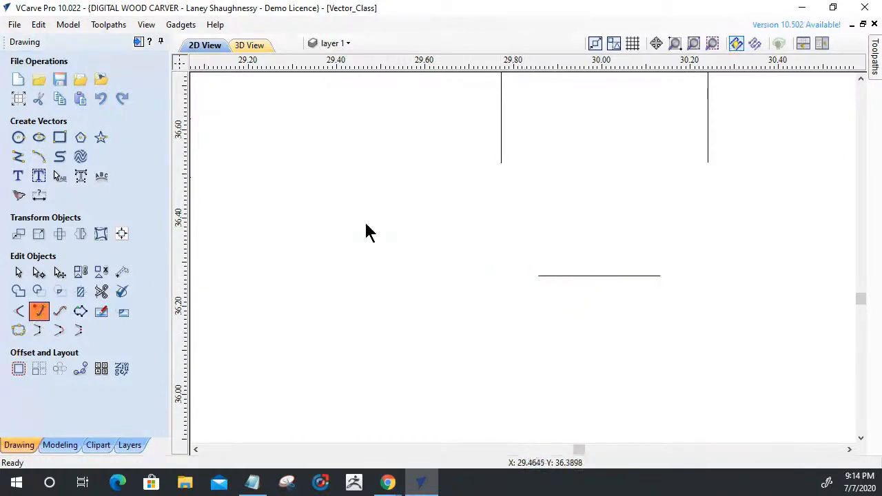
pyautogui.click(501, 157)
pyautogui.click(560, 277)
pyautogui.click(709, 149)
pyautogui.click(629, 277)
pyautogui.click(126, 135)
# Join the two open vectors of the rebuilt right hook notch into one closed outline with a 0.001 inch tolerance.
pyautogui.moveTo(749, 328); pyautogui.dragTo(578, 107)
pyautogui.moveTo(465, 136); pyautogui.dragTo(429, 166)
pyautogui.moveTo(748, 329); pyautogui.dragTo(453, 94)
pyautogui.scroll(-4, 475, 336)
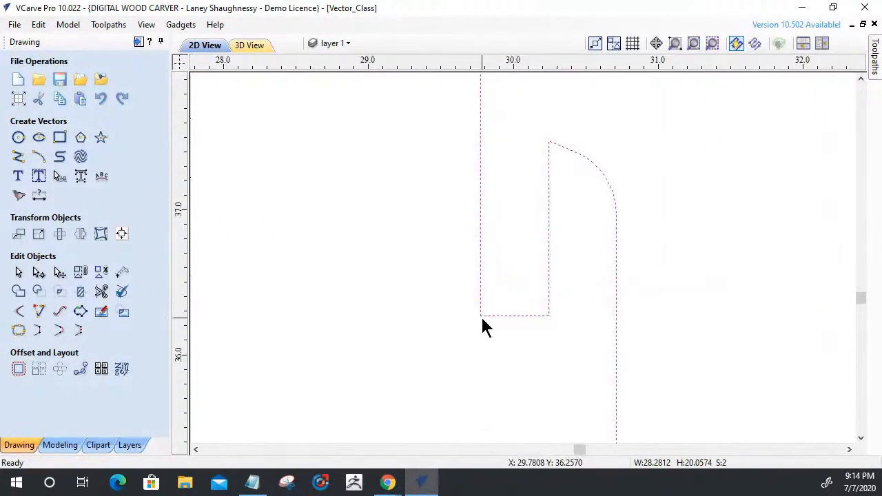
pyautogui.scroll(4, 483, 319)
pyautogui.click(19, 330)
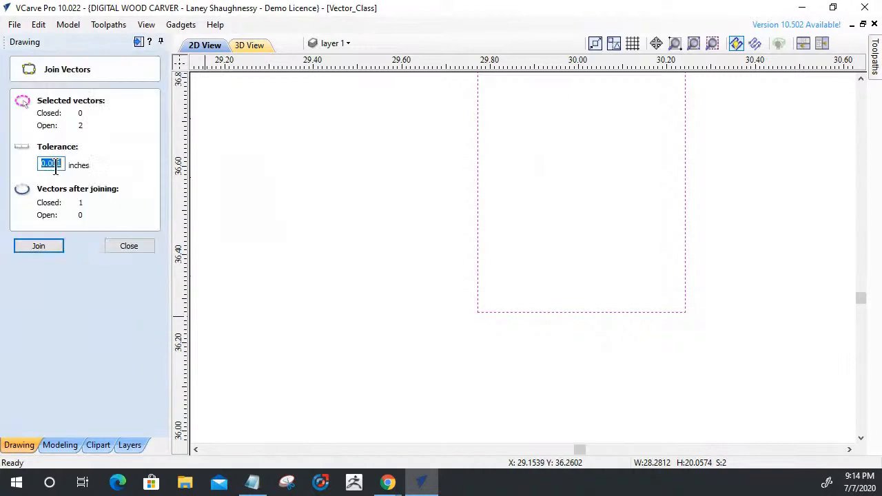
pyautogui.click(32, 241)
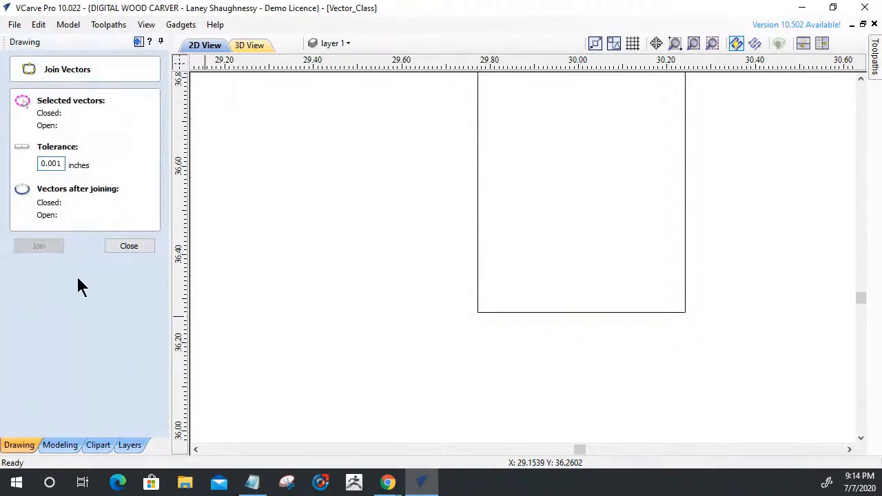
pyautogui.click(121, 250)
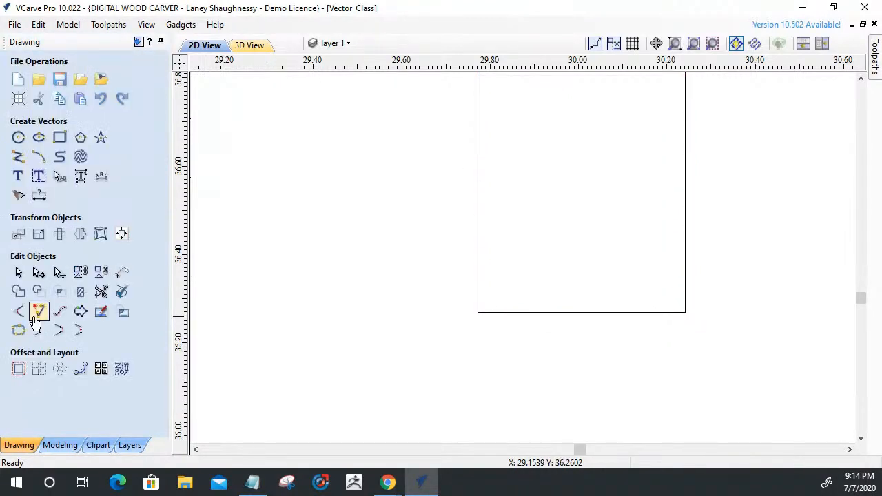
# Apply 0.125 inch Dog-Bone fillets to both bottom corners of the right hook's notch.
pyautogui.click(18, 313)
pyautogui.click(475, 319)
pyautogui.click(686, 312)
pyautogui.scroll(-6, 772, 348)
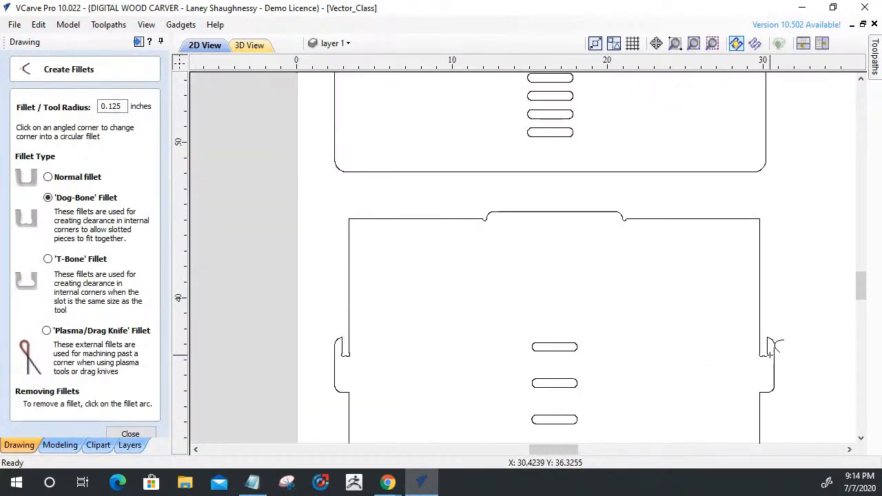
pyautogui.scroll(5, 496, 241)
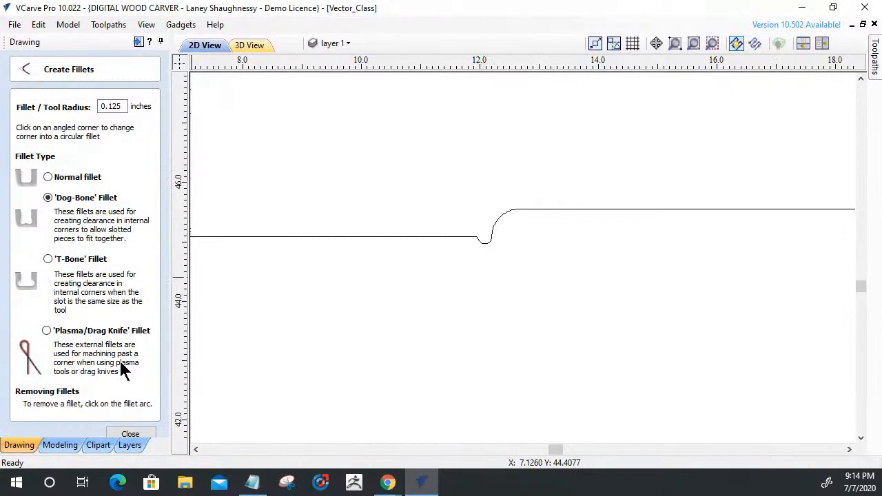
pyautogui.click(131, 433)
# Delete the slanted span linking the panel's top edge to the relief arc at the left end of the top tab.
pyautogui.scroll(3, 448, 248)
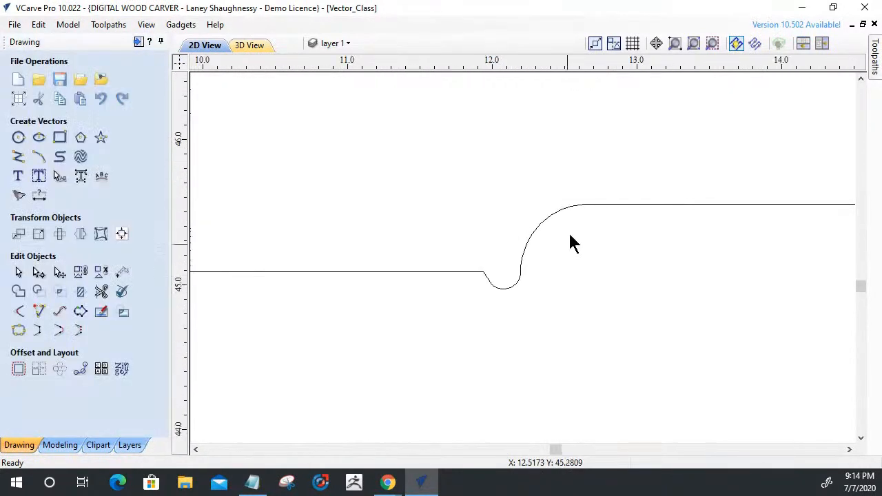
pyautogui.scroll(4, 529, 284)
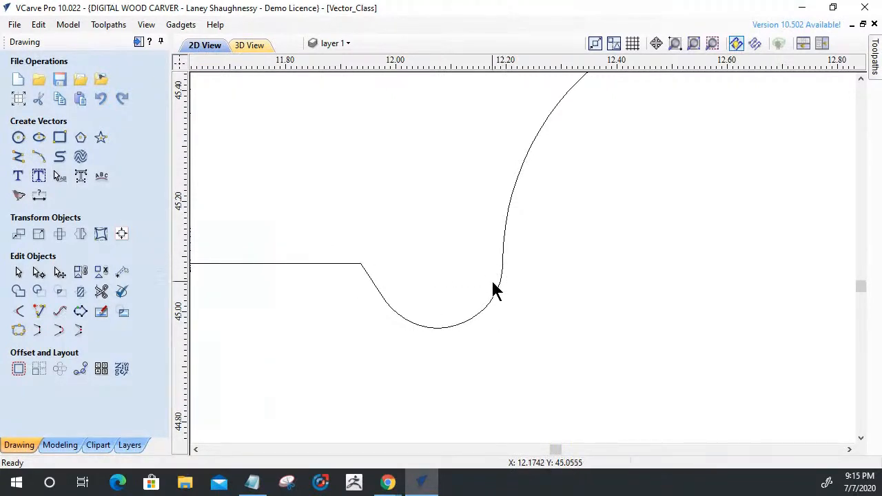
pyautogui.scroll(-10, 476, 305)
pyautogui.scroll(-3, 478, 307)
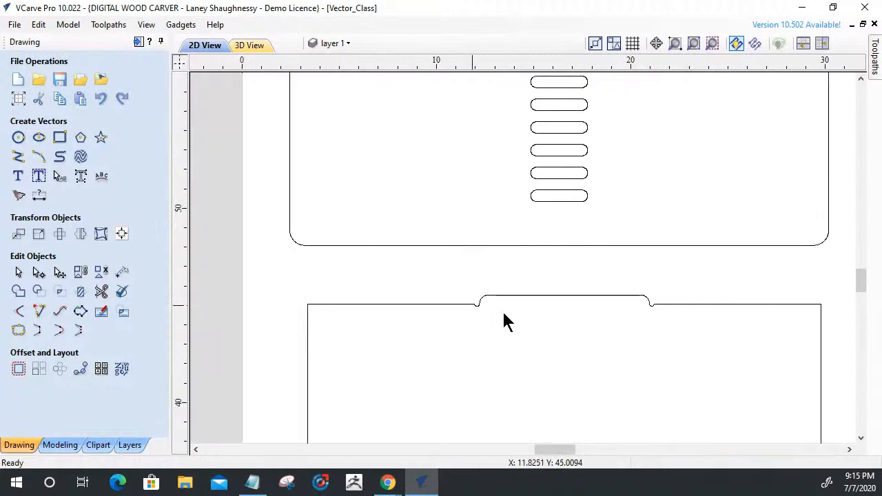
pyautogui.scroll(4, 613, 320)
pyautogui.scroll(5, 324, 303)
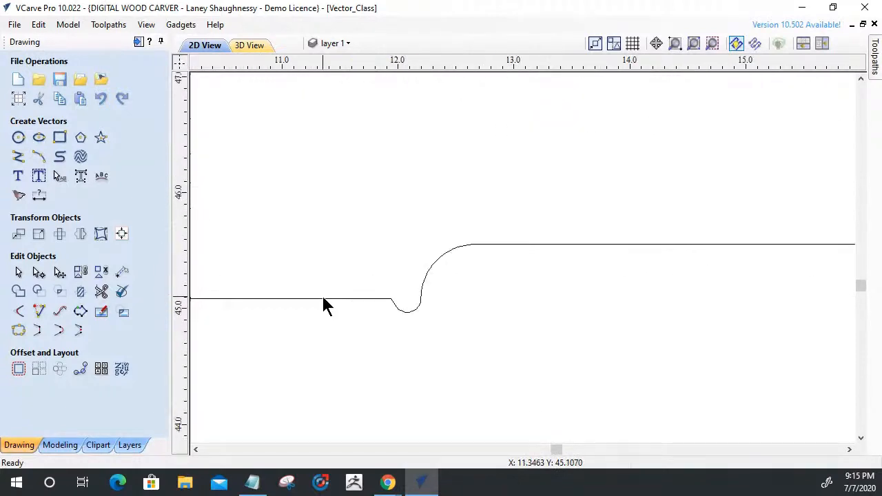
pyautogui.click(324, 301)
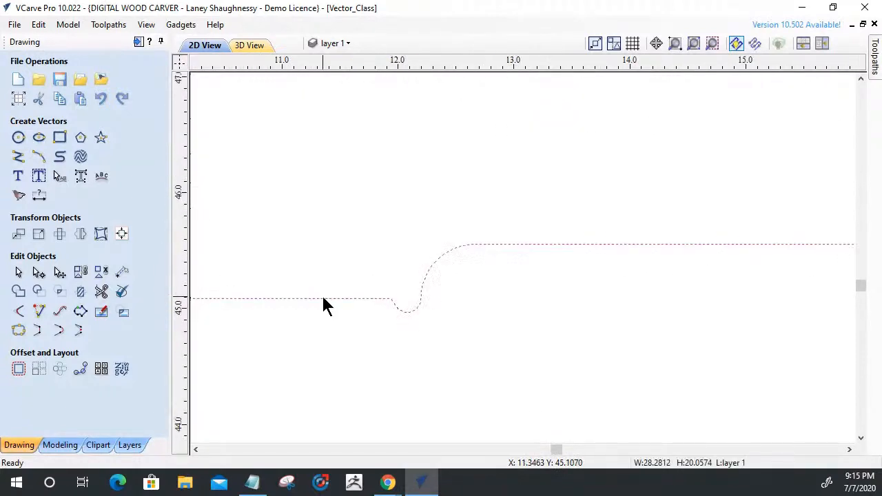
pyautogui.click(38, 273)
pyautogui.scroll(4, 384, 296)
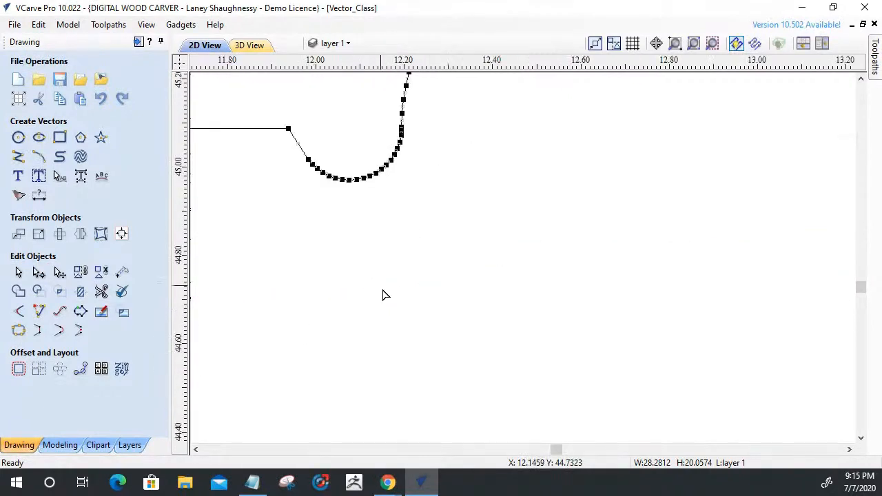
pyautogui.scroll(-2, 405, 320)
pyautogui.scroll(3, 308, 214)
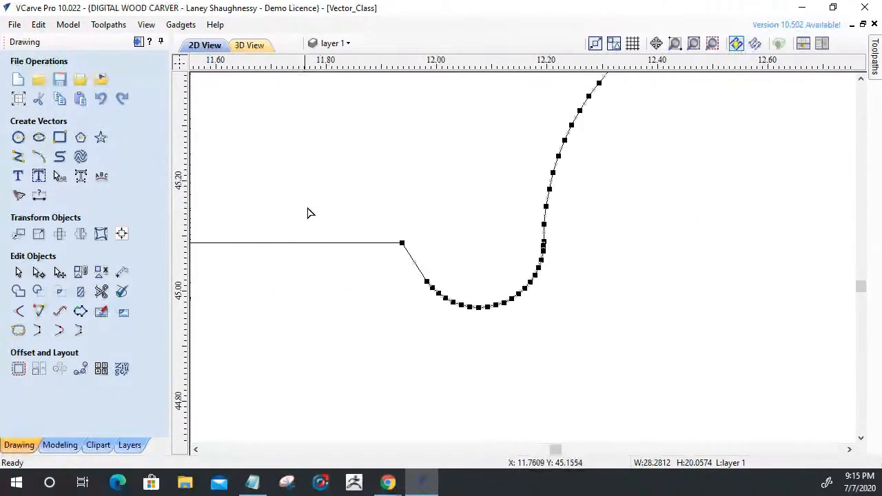
pyautogui.scroll(3, 384, 228)
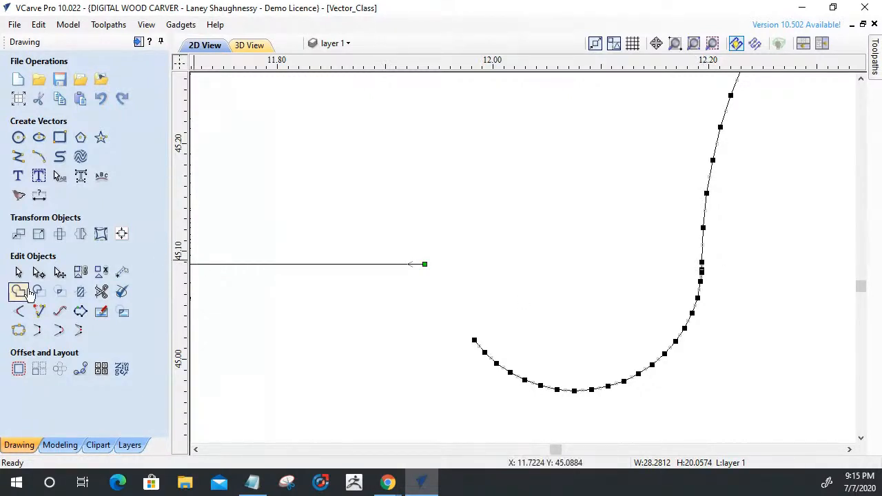
# Extend the panel's top edge to the tab's left side and trim away the leftover relief arc below it.
pyautogui.click(40, 312)
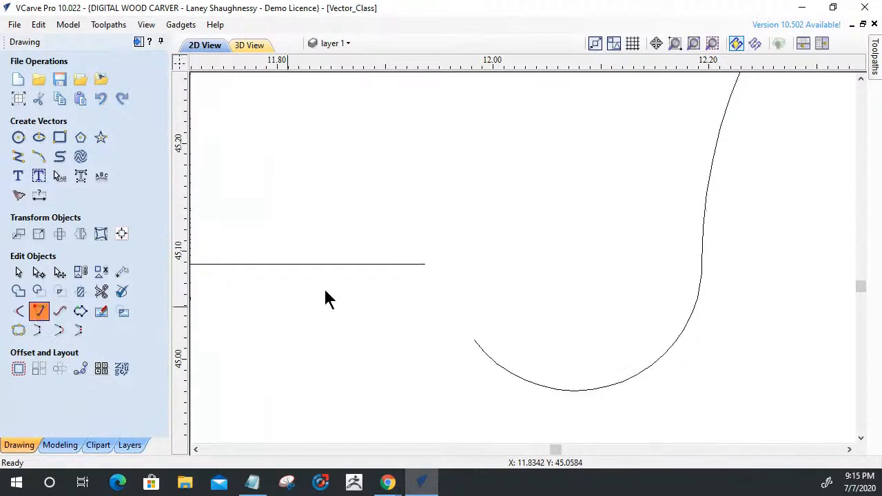
pyautogui.click(702, 275)
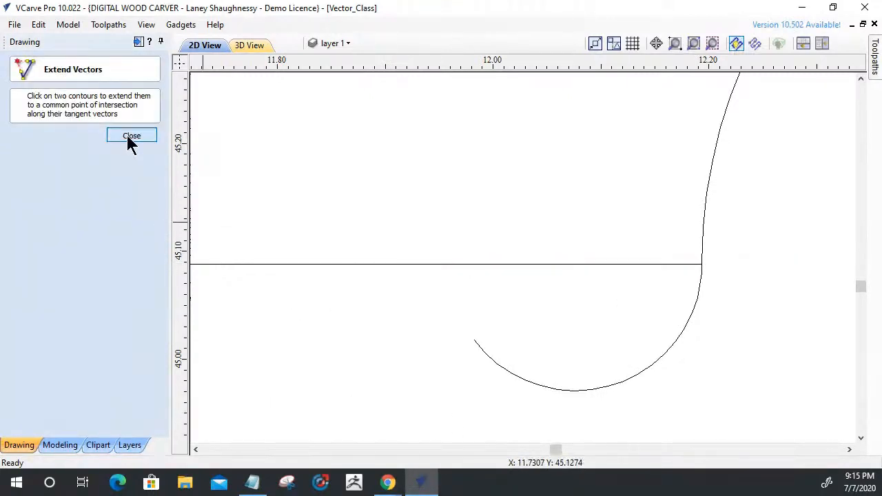
pyautogui.press('Escape')
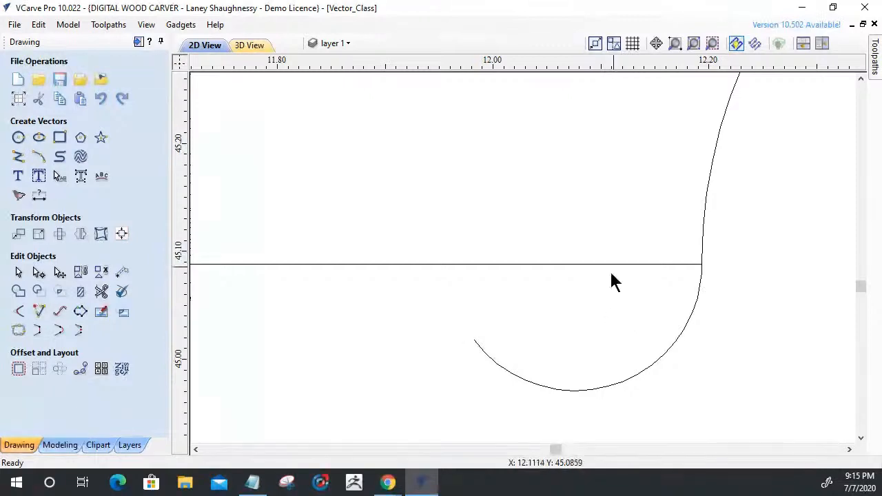
pyautogui.click(650, 358)
pyautogui.click(133, 221)
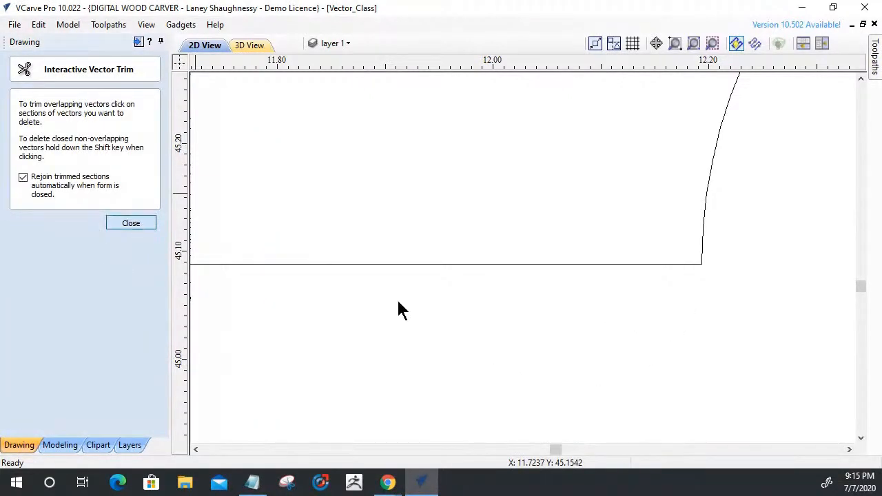
# Check with Join Vectors whether the panel outline is closed after rebuilding the tab's left corner.
pyautogui.click(567, 268)
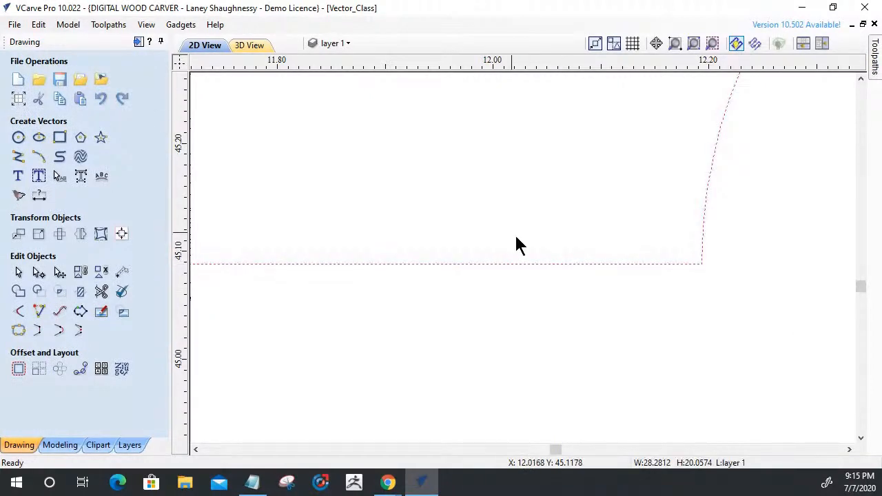
pyautogui.click(18, 330)
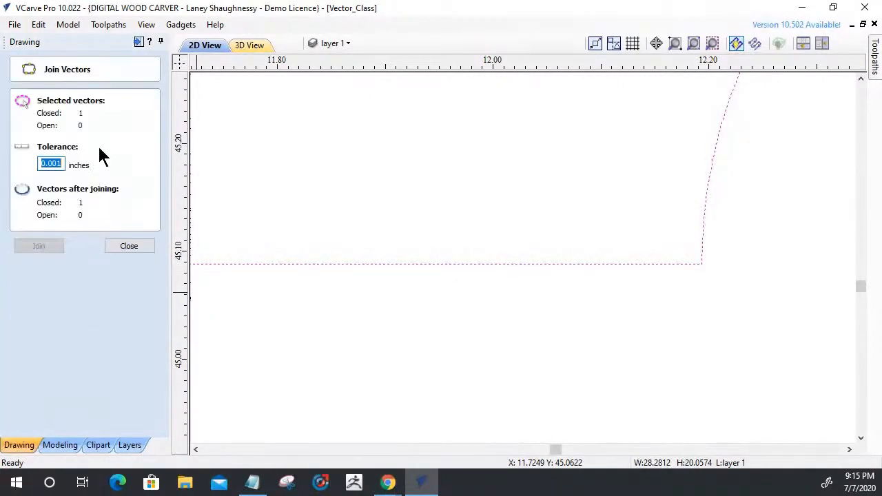
pyautogui.click(134, 251)
pyautogui.scroll(-3, 635, 310)
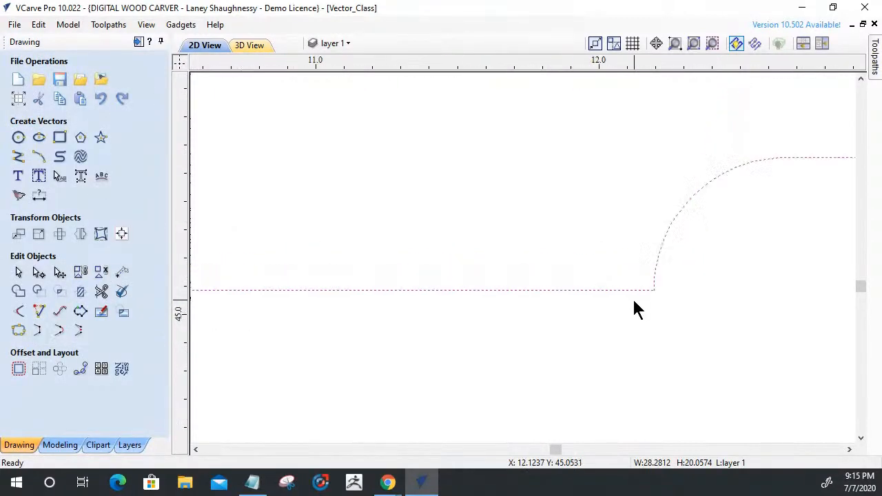
# Apply a 0.125 inch T-Bone fillet to the inside corner at the left end of the panel's top tab.
pyautogui.scroll(-2, 636, 310)
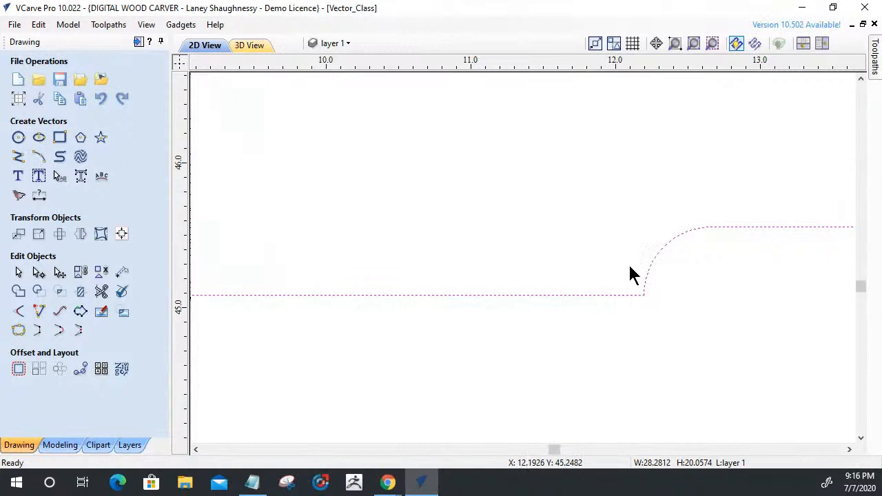
pyautogui.scroll(1, 651, 300)
pyautogui.scroll(1, 650, 299)
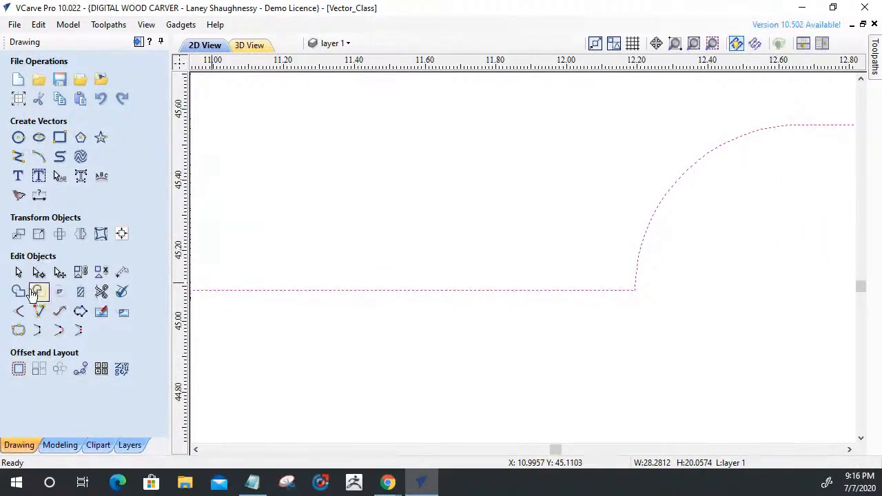
pyautogui.click(19, 314)
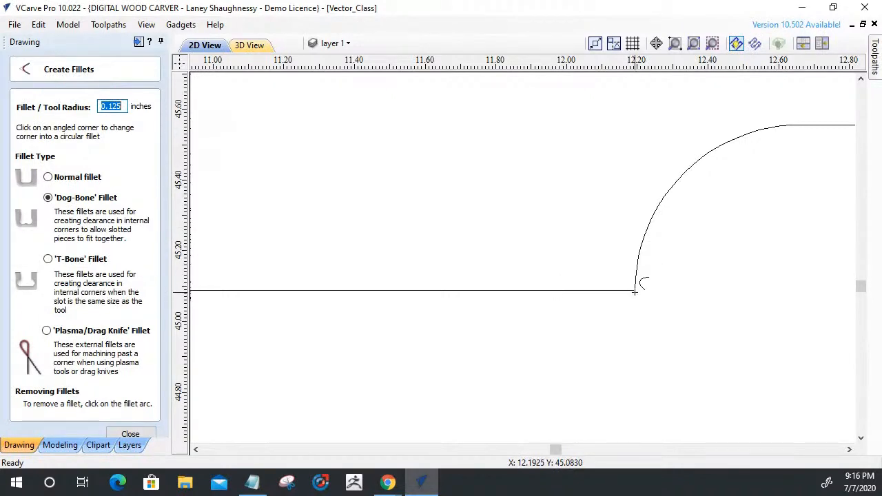
pyautogui.click(48, 258)
pyautogui.click(634, 289)
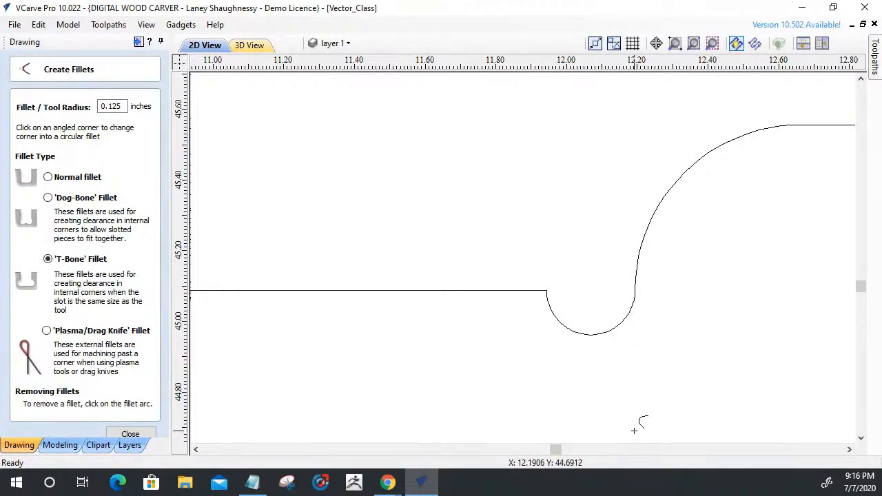
pyautogui.scroll(-4, 574, 375)
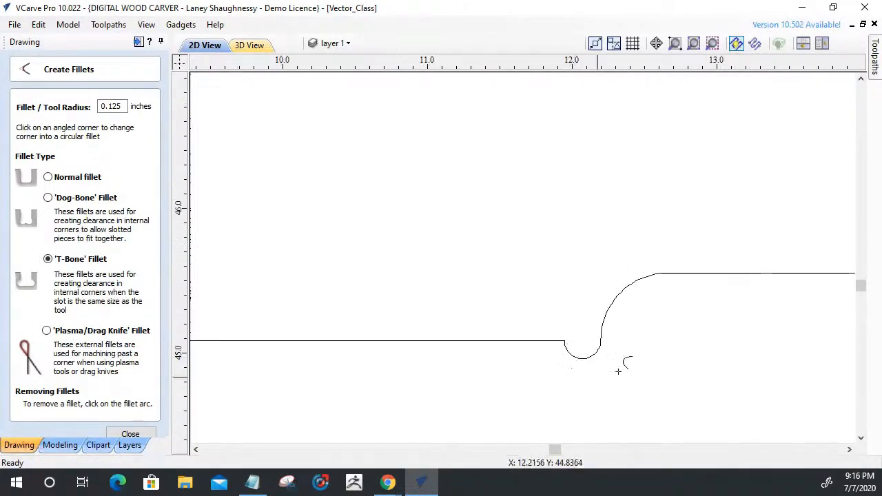
pyautogui.scroll(-4, 575, 378)
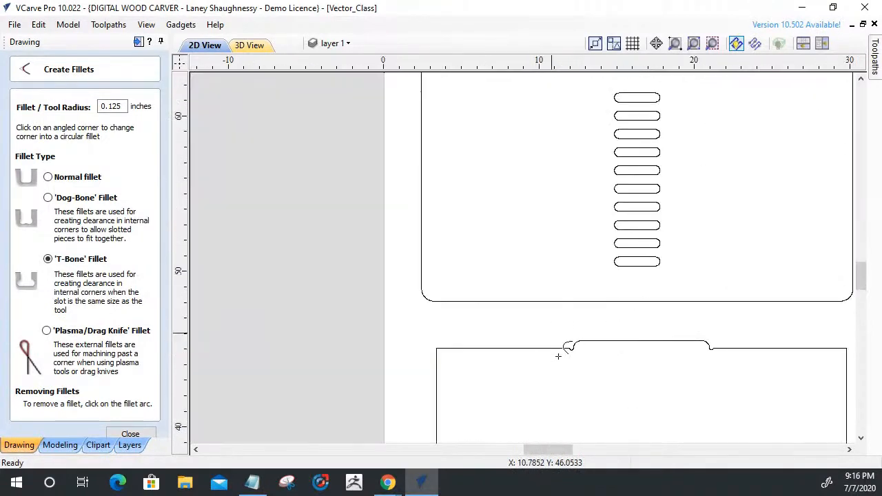
pyautogui.scroll(2, 572, 381)
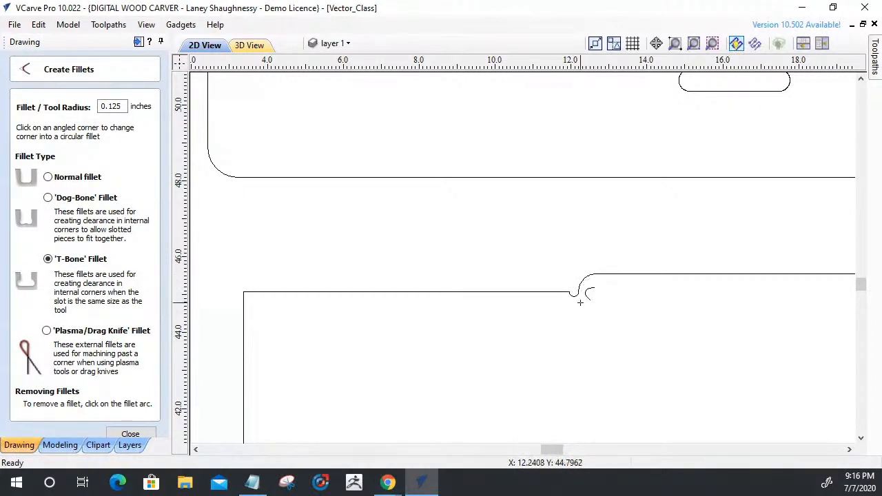
pyautogui.scroll(-3, 460, 345)
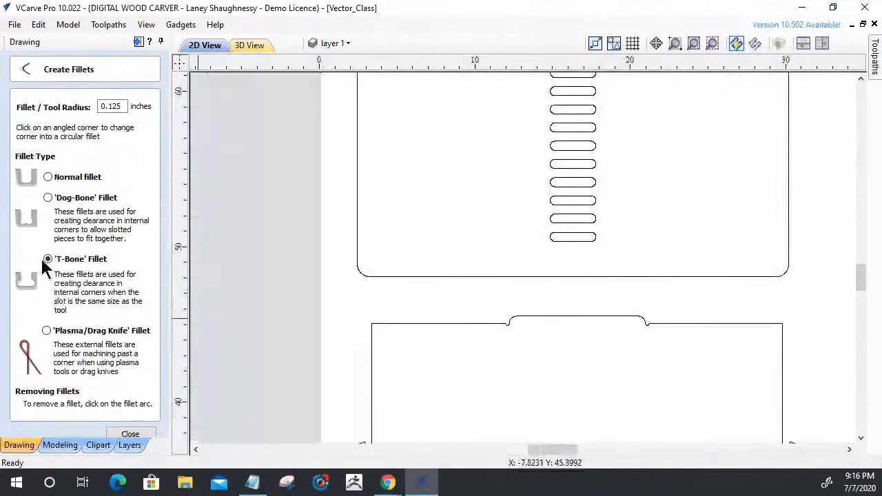
# Delete the slanted span linking the relief arc to the panel's top edge at the right end of the top tab.
pyautogui.click(48, 198)
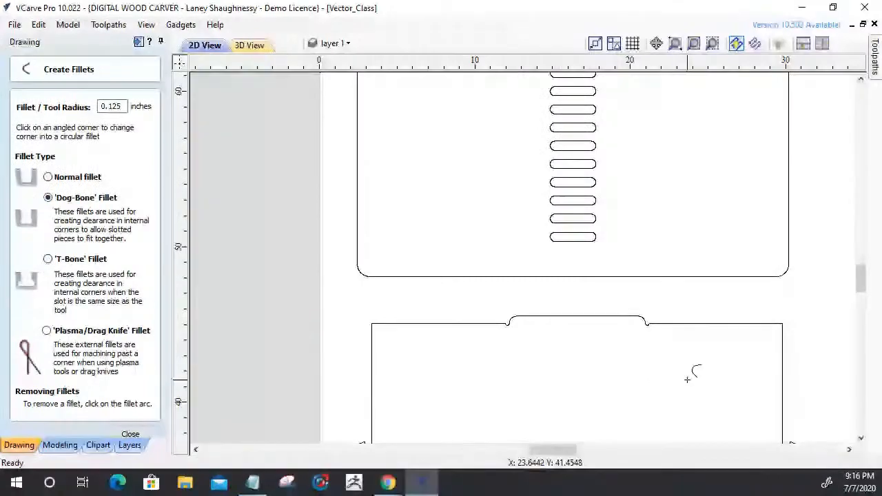
pyautogui.scroll(2, 657, 346)
pyautogui.scroll(4, 657, 346)
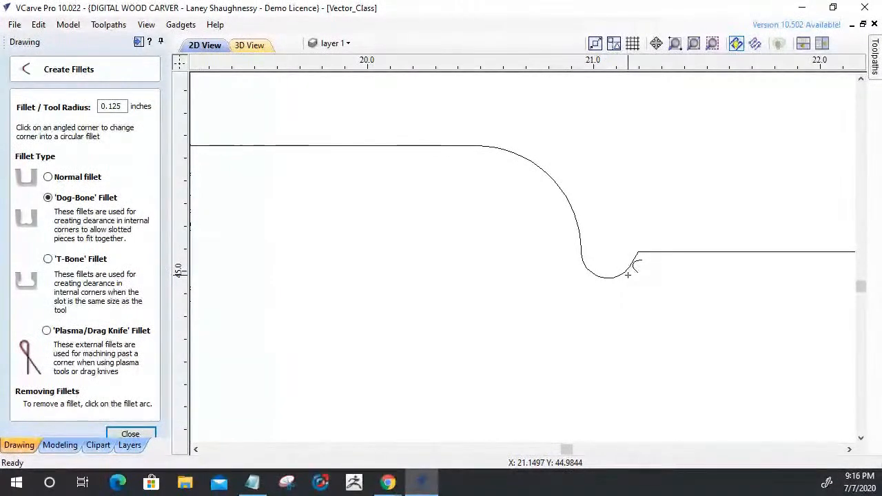
pyautogui.press('Escape')
pyautogui.click(645, 252)
pyautogui.press('n')
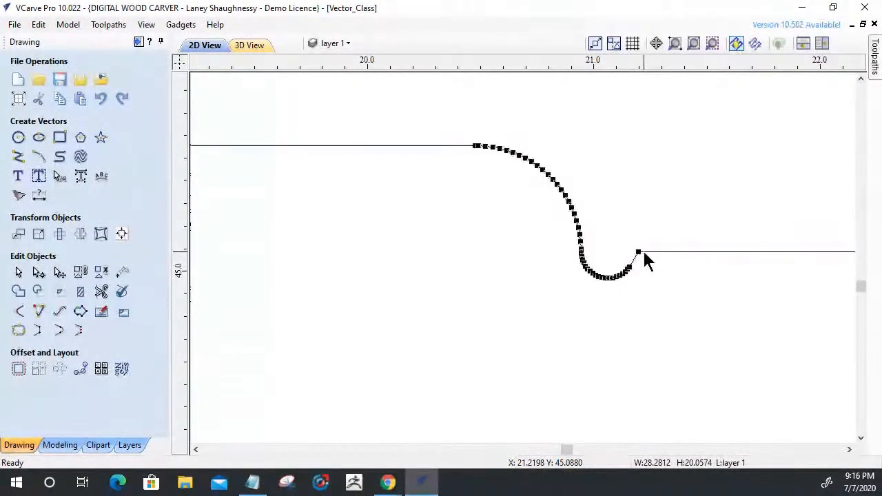
pyautogui.scroll(3, 642, 248)
pyautogui.rightClick(626, 253)
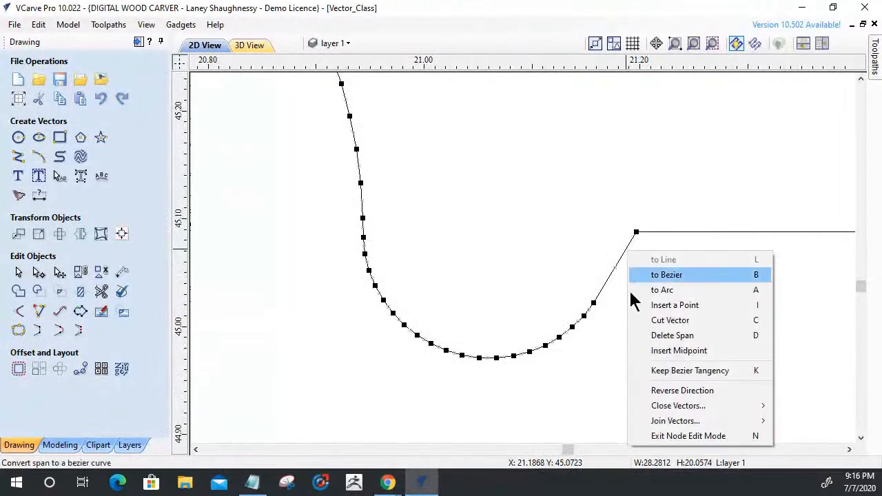
pyautogui.click(634, 338)
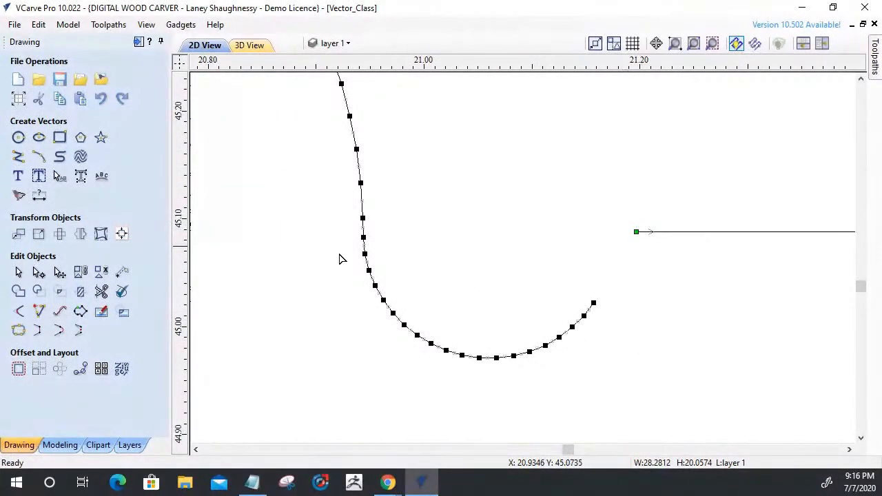
# Extend the panel's top edge to the tab's right side and trim away the leftover relief arc below it.
pyautogui.click(39, 312)
pyautogui.click(652, 233)
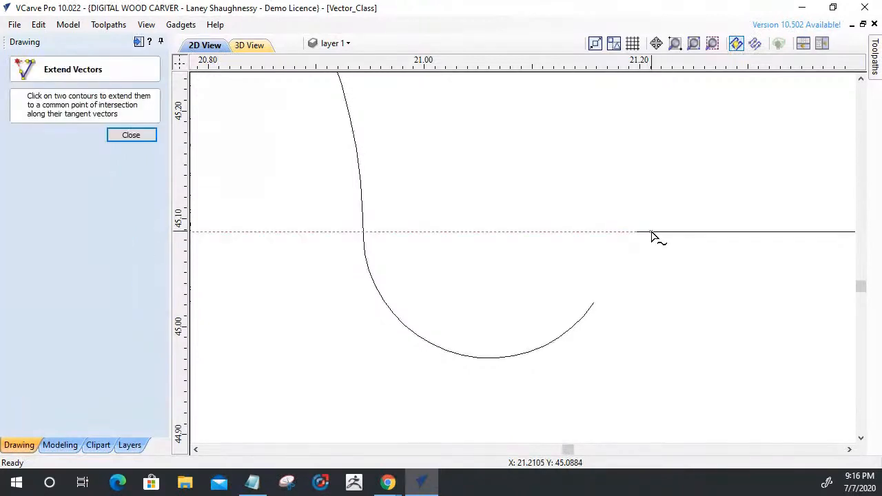
pyautogui.click(361, 239)
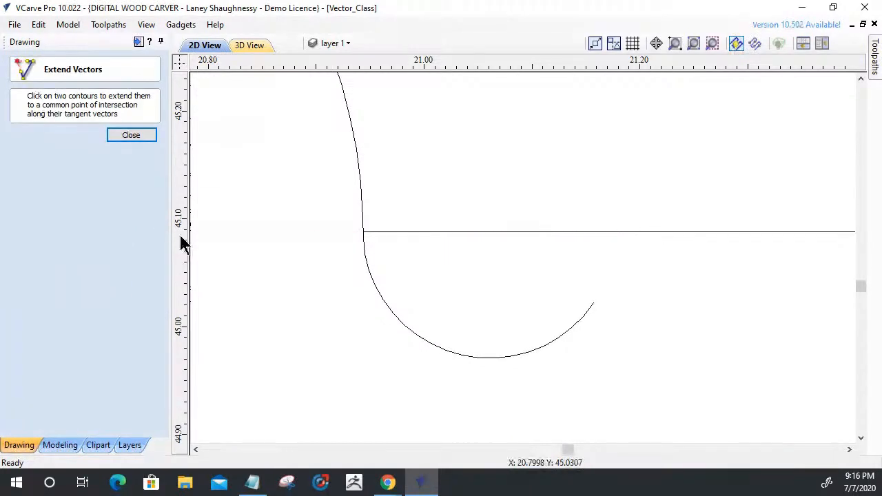
pyautogui.click(131, 135)
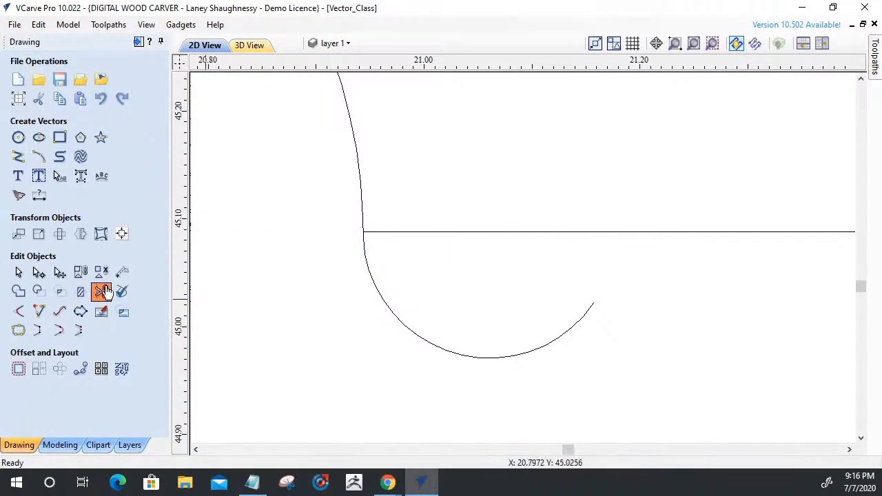
pyautogui.click(101, 292)
pyautogui.click(391, 311)
pyautogui.click(138, 222)
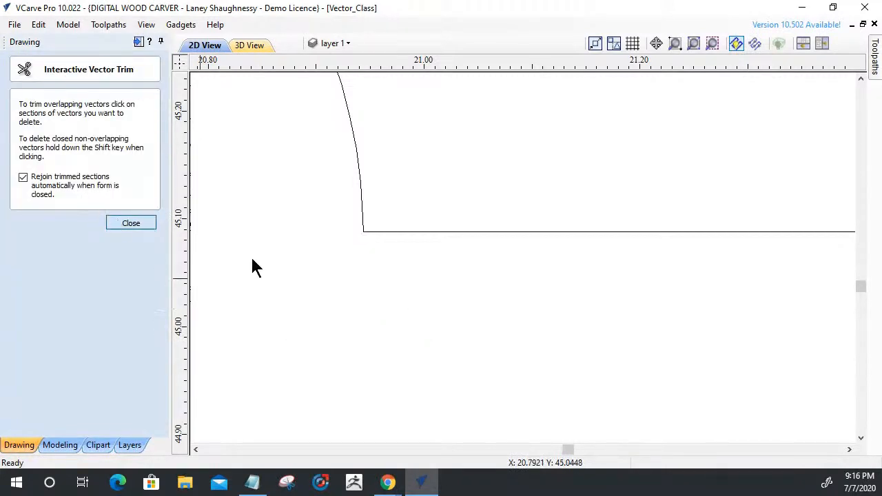
# Check with Join Vectors whether the panel outline is closed after rebuilding the tab's right corner.
pyautogui.click(398, 231)
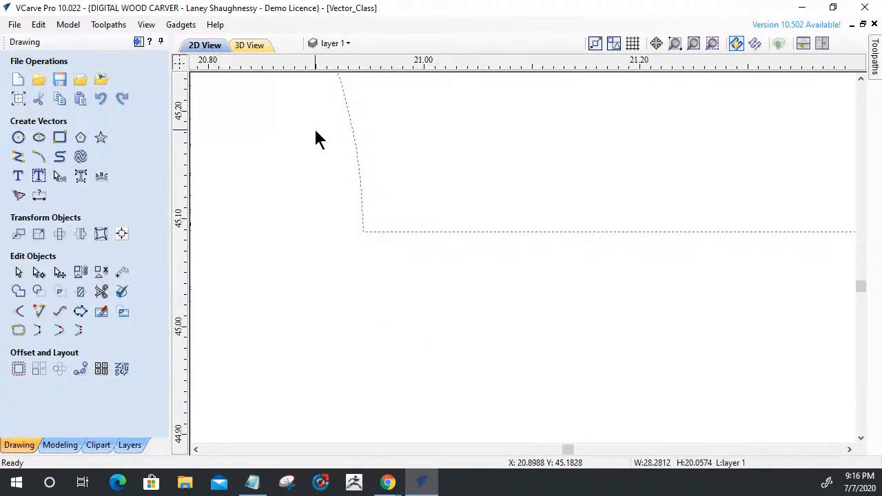
pyautogui.click(17, 313)
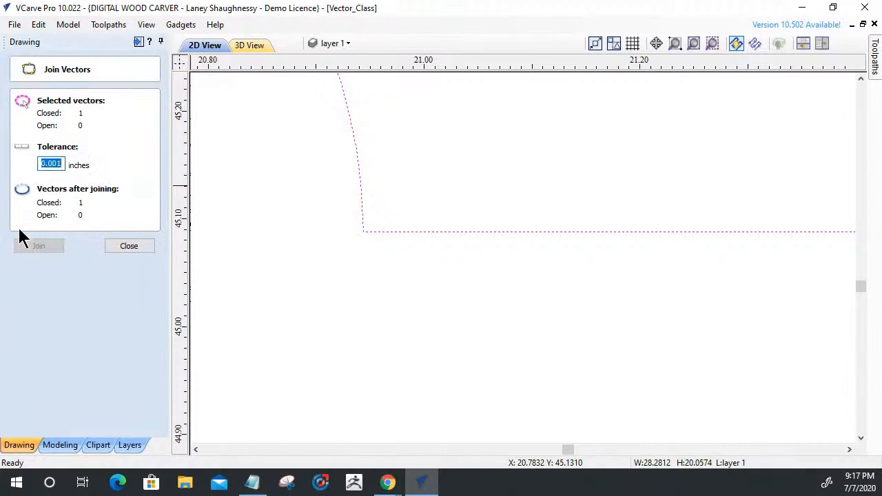
pyautogui.click(129, 246)
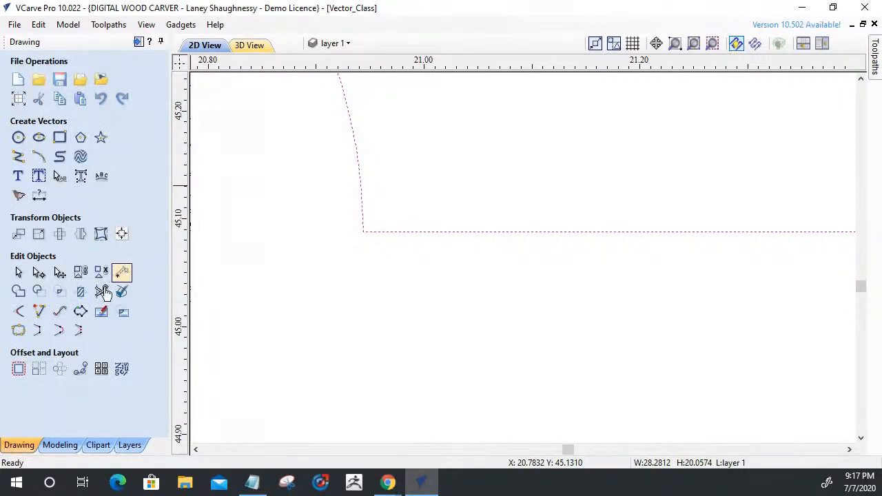
# Apply a 0.125 inch T-Bone fillet to the inside corner at the right end of the panel's top tab.
pyautogui.click(18, 312)
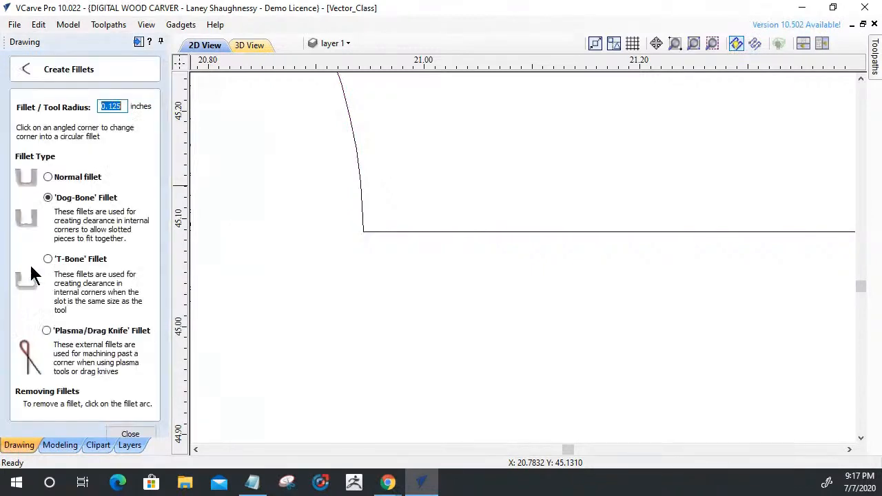
pyautogui.click(48, 259)
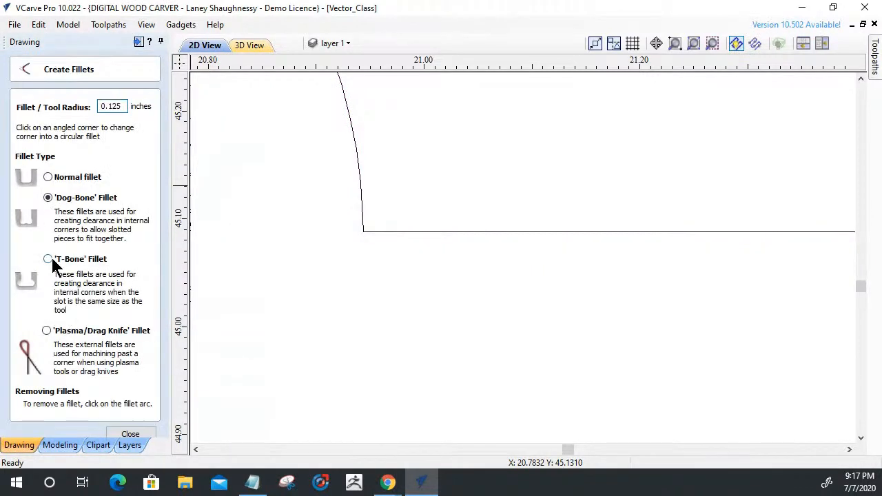
pyautogui.click(367, 244)
pyautogui.scroll(-3, 553, 324)
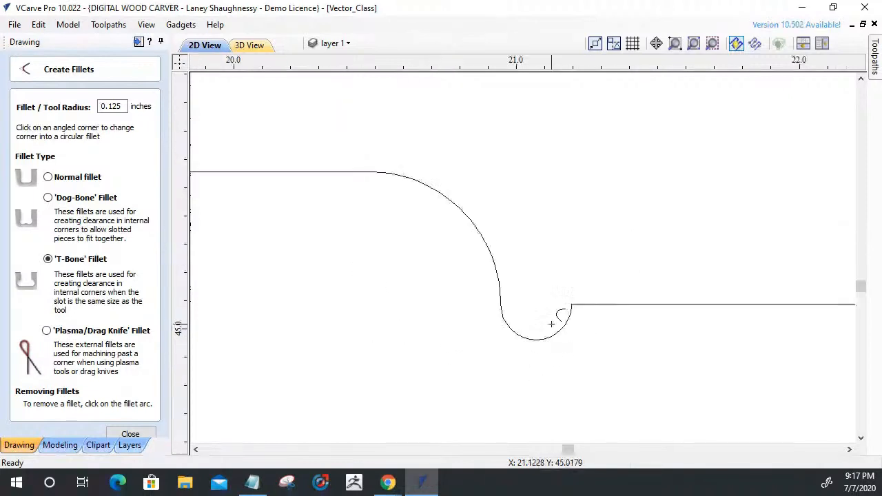
pyautogui.scroll(-10, 552, 324)
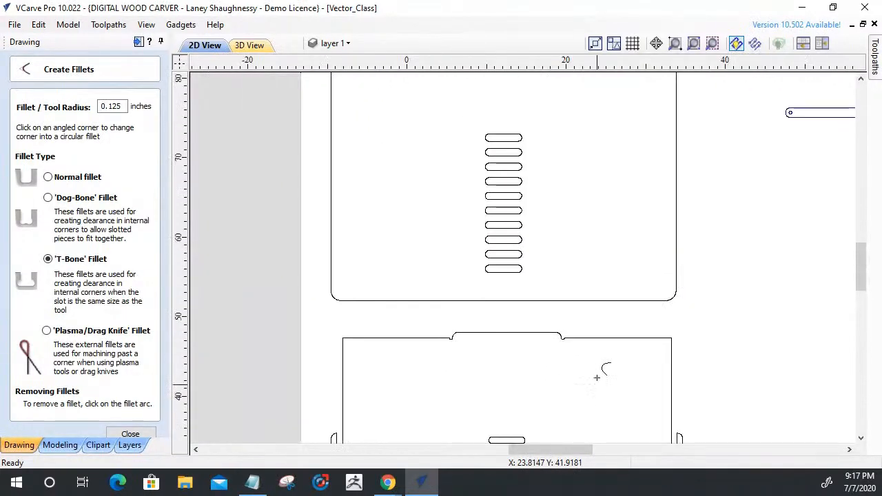
# Try to apply a 0.125 inch T-Bone fillet at the left end of the panel's shallow bottom tab.
pyautogui.scroll(10, 593, 362)
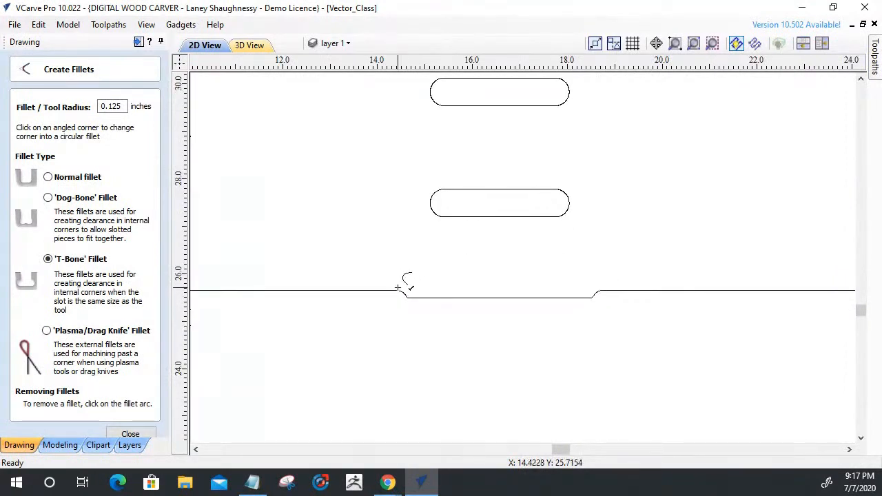
pyautogui.scroll(3, 399, 288)
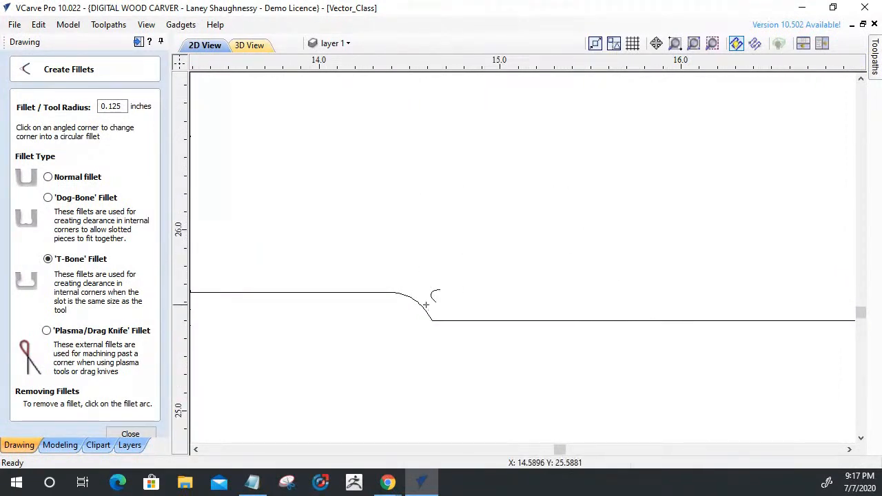
pyautogui.click(398, 292)
pyautogui.scroll(-3, 442, 319)
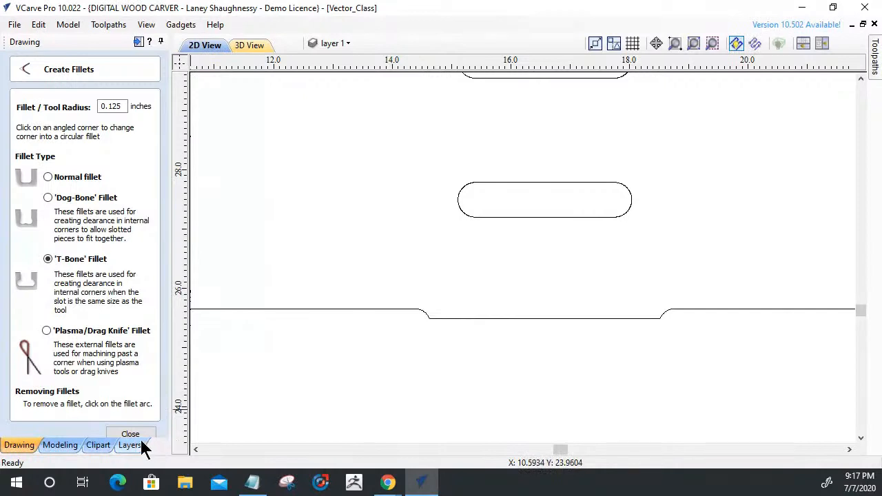
pyautogui.scroll(-5, 537, 388)
pyautogui.press('Escape')
# Group the panel outline with its five slots and move the group to the Finished Parts layer.
pyautogui.scroll(-3, 506, 354)
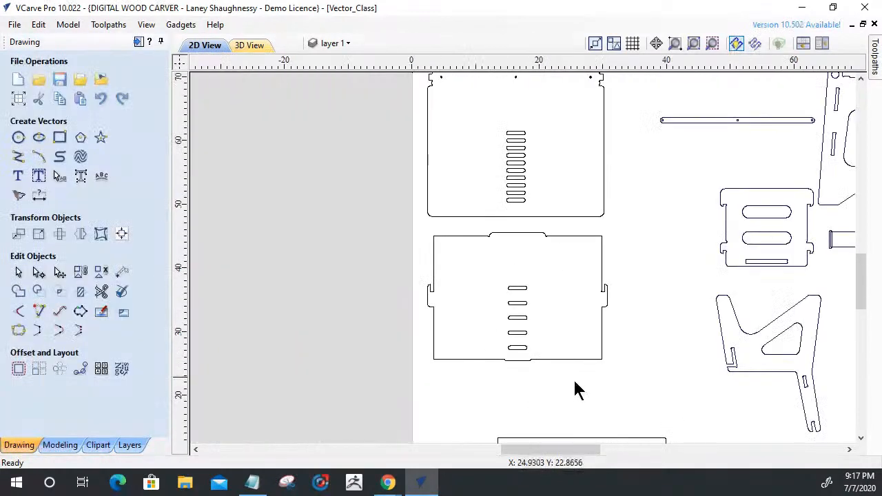
pyautogui.moveTo(406, 232); pyautogui.dragTo(405, 230)
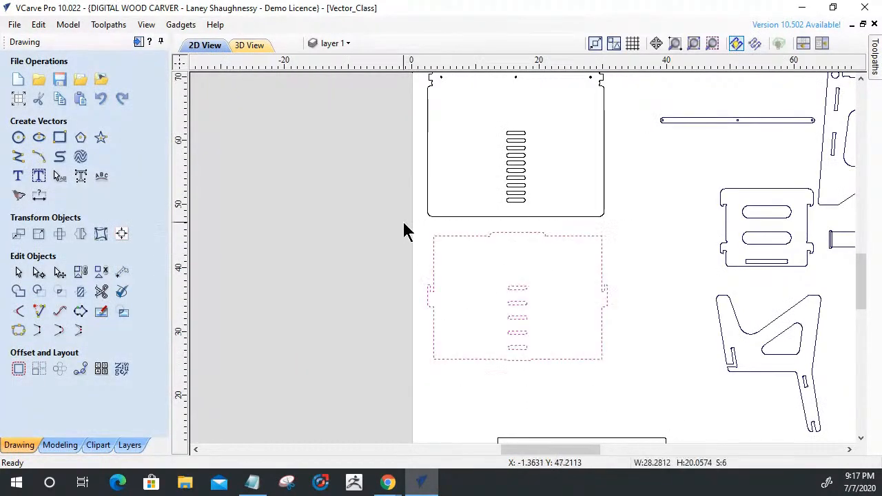
pyautogui.press('g')
pyautogui.rightClick(490, 233)
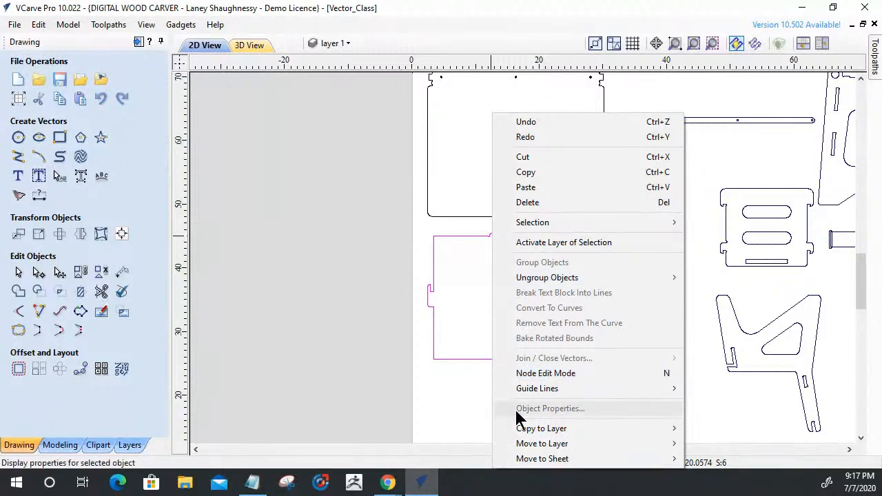
pyautogui.moveTo(524, 444)
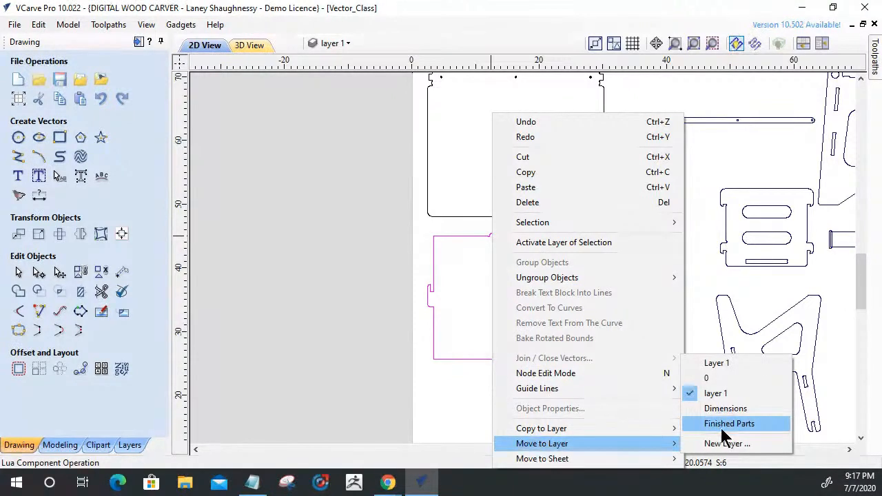
pyautogui.click(721, 428)
# Examine the tab and notch corners at the upper left of the large panel with the column of slots.
pyautogui.scroll(-3, 607, 249)
pyautogui.scroll(3, 555, 178)
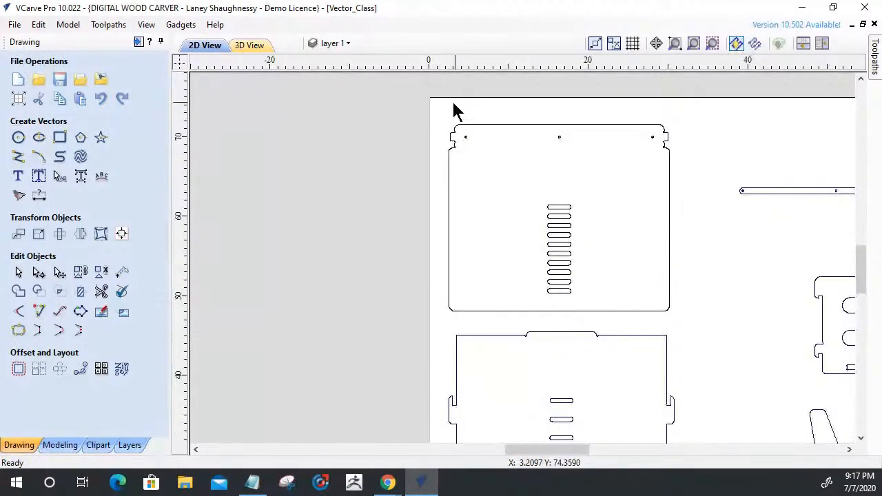
pyautogui.scroll(5, 454, 115)
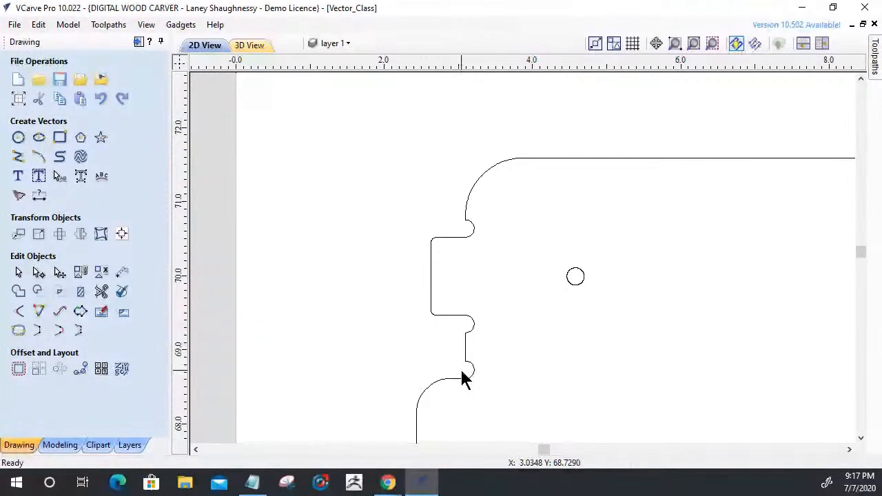
pyautogui.click(454, 315)
pyautogui.scroll(2, 455, 315)
pyautogui.scroll(1, 458, 323)
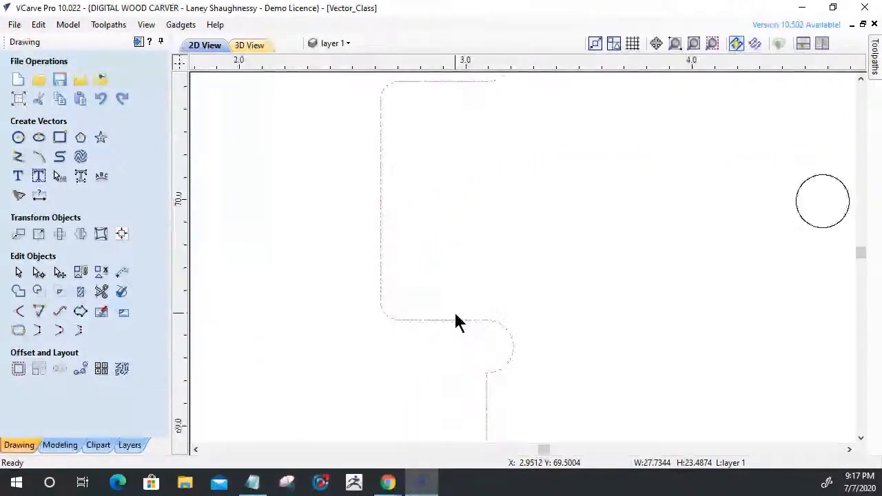
pyautogui.scroll(-4, 460, 345)
pyautogui.scroll(4, 463, 366)
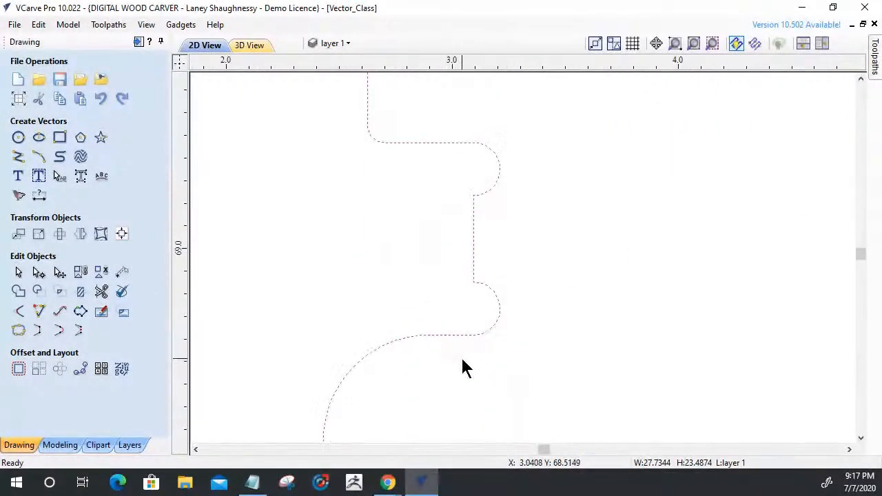
pyautogui.scroll(-12, 422, 193)
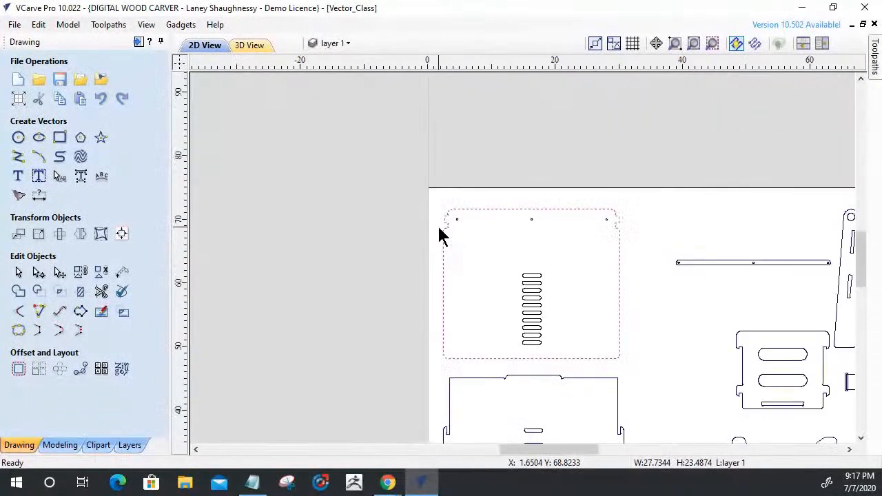
# Compare the panel's left notch reliefs with the relief beside the round end of the angled side part.
pyautogui.scroll(13, 630, 301)
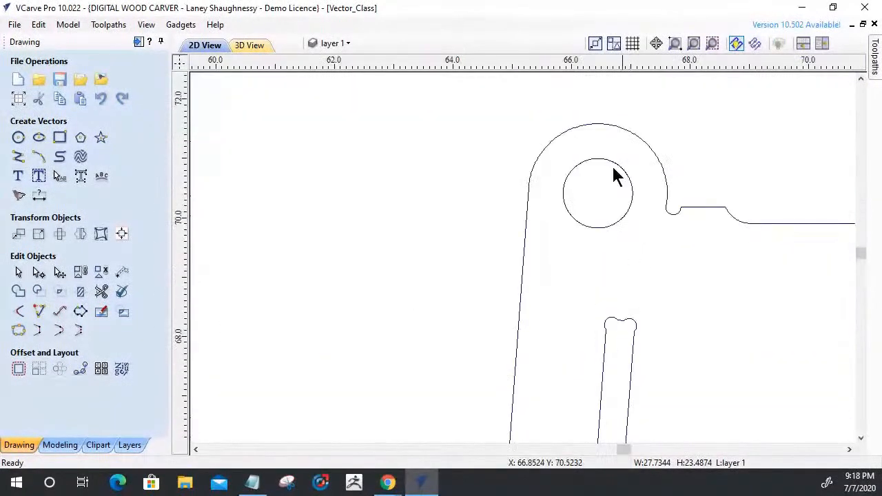
pyautogui.scroll(-12, 662, 250)
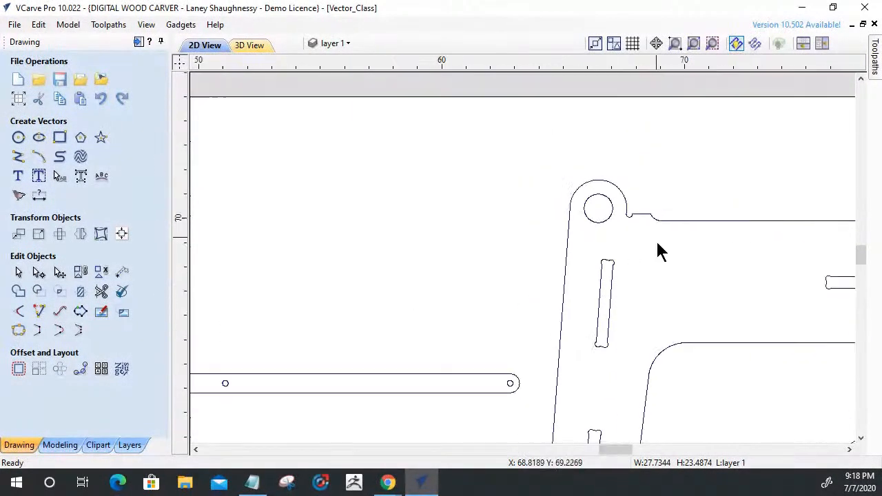
pyautogui.scroll(12, 368, 252)
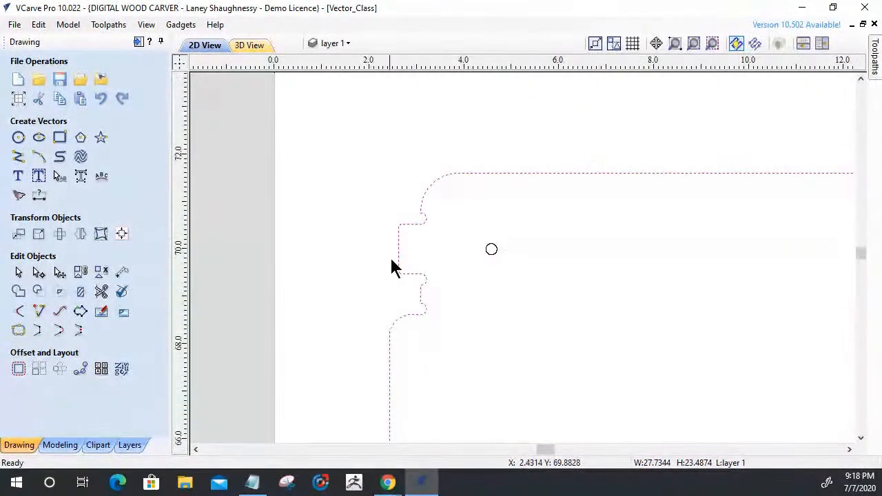
pyautogui.scroll(-10, 502, 297)
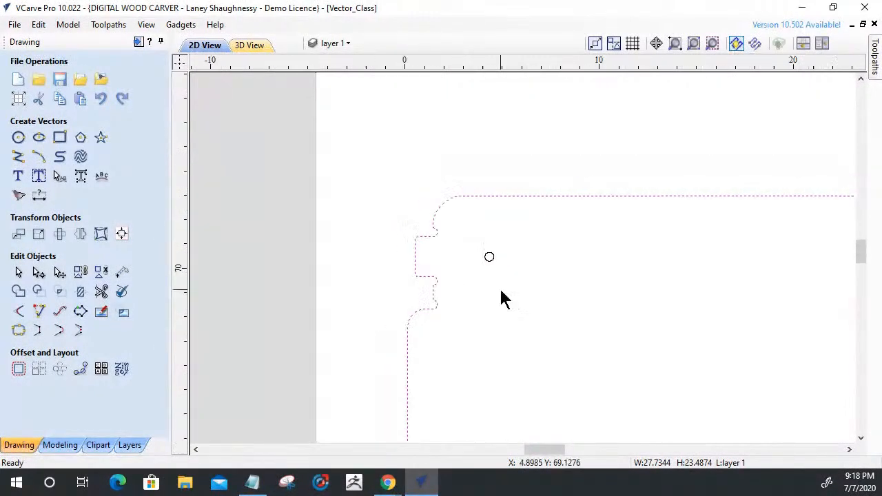
pyautogui.scroll(-1, 407, 267)
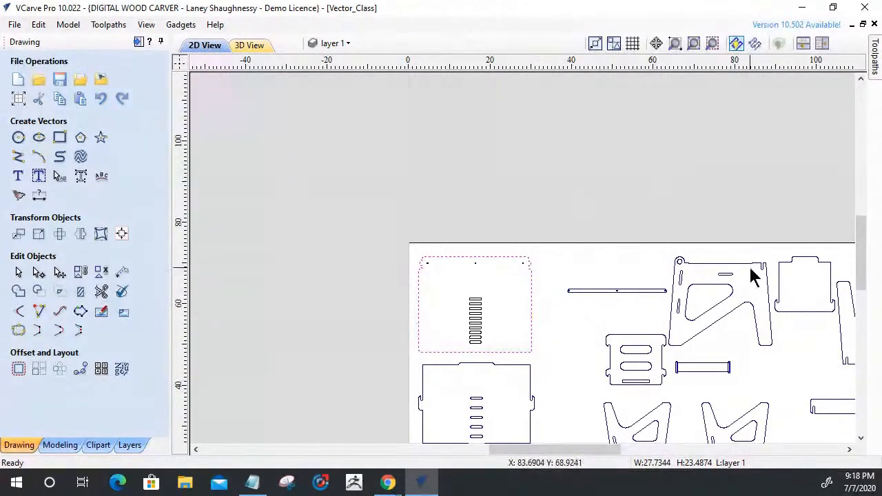
pyautogui.scroll(10, 423, 270)
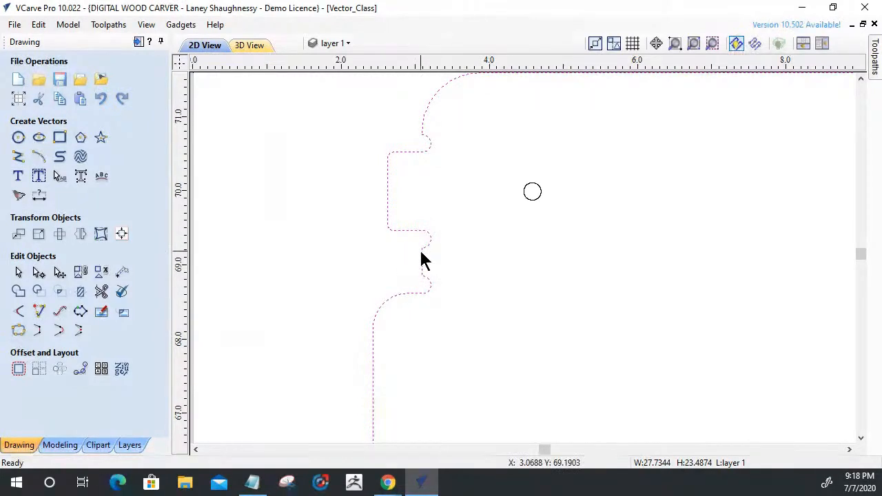
pyautogui.scroll(3, 421, 256)
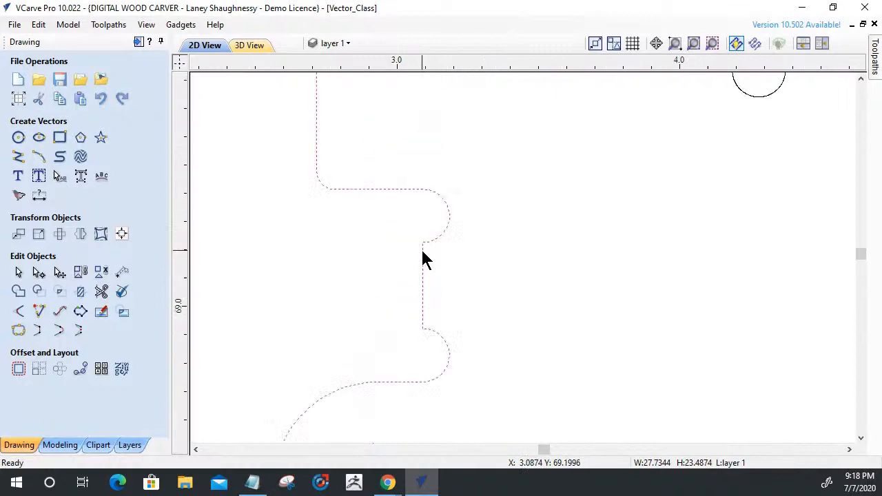
pyautogui.scroll(-2, 420, 355)
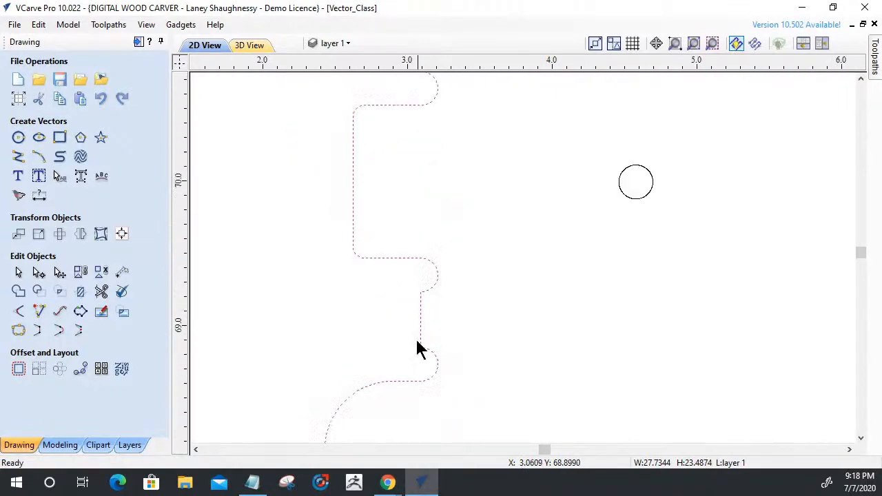
# Inspect the nodes along the panel outline's left tab and notches in node editing, and return to normal selection.
pyautogui.click(39, 273)
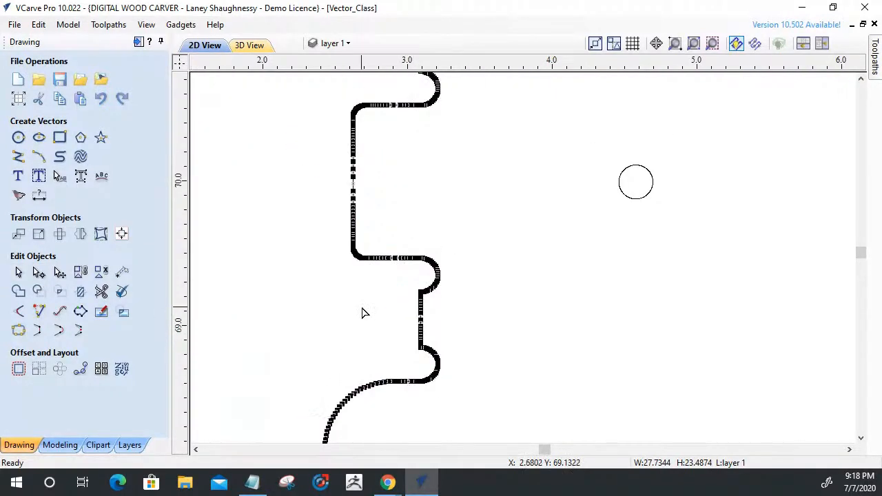
pyautogui.scroll(-2, 362, 317)
pyautogui.click(19, 272)
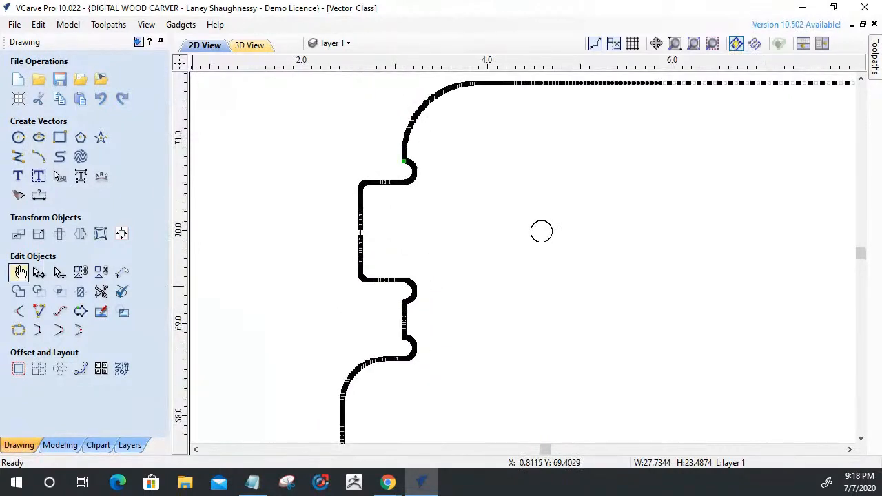
pyautogui.scroll(-6, 394, 217)
pyautogui.scroll(-1, 371, 173)
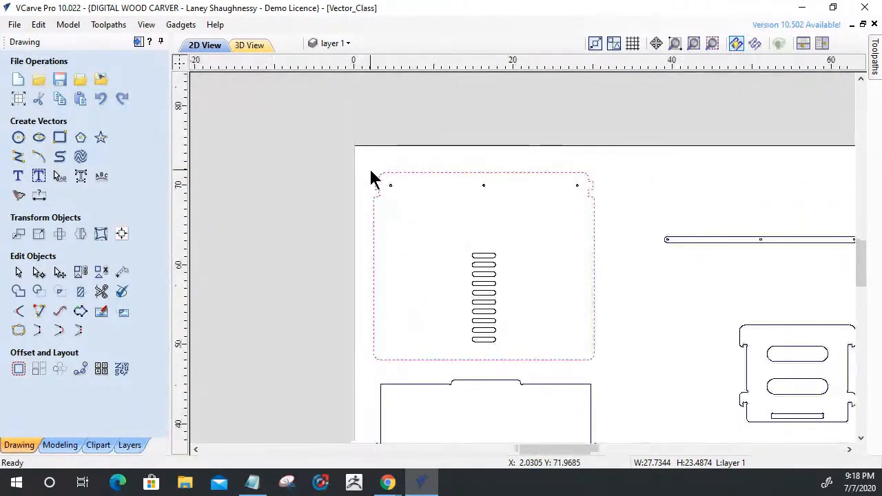
# Try to offset the panel's outline, holes and slots inwards by 0.125 inch with sharp corners, deleting the originals.
pyautogui.moveTo(371, 172); pyautogui.dragTo(612, 366)
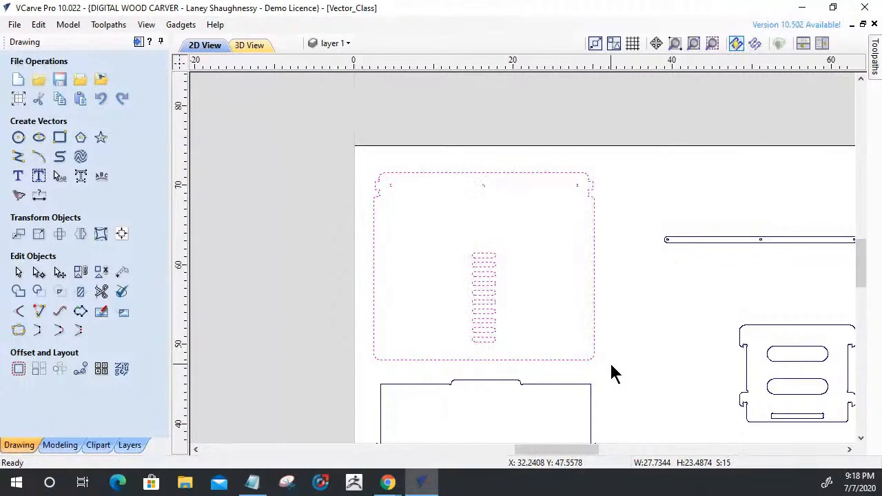
pyautogui.click(19, 368)
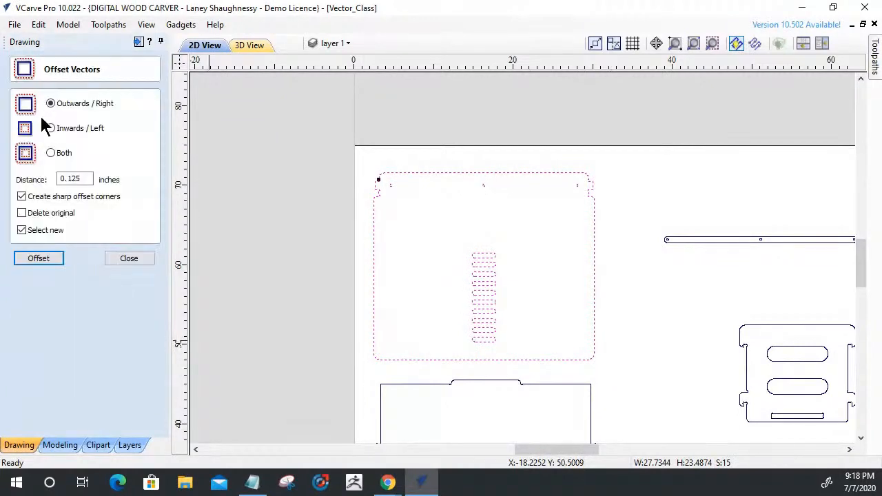
pyautogui.click(51, 129)
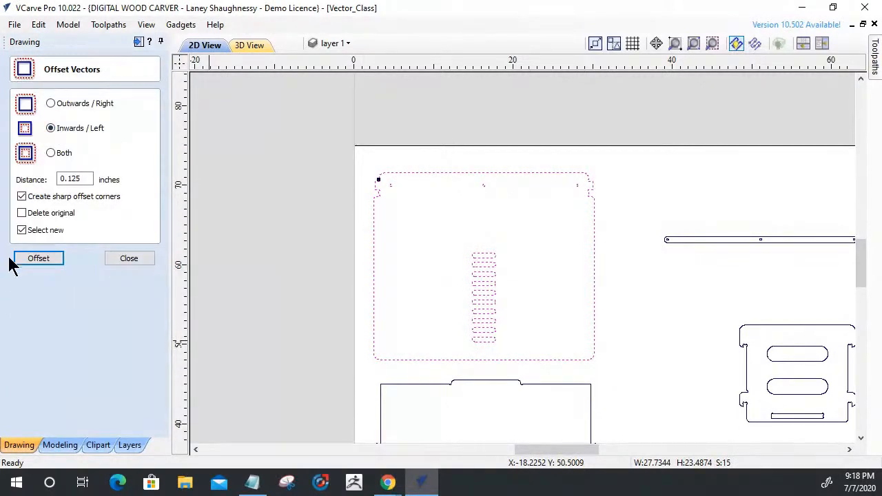
pyautogui.click(21, 213)
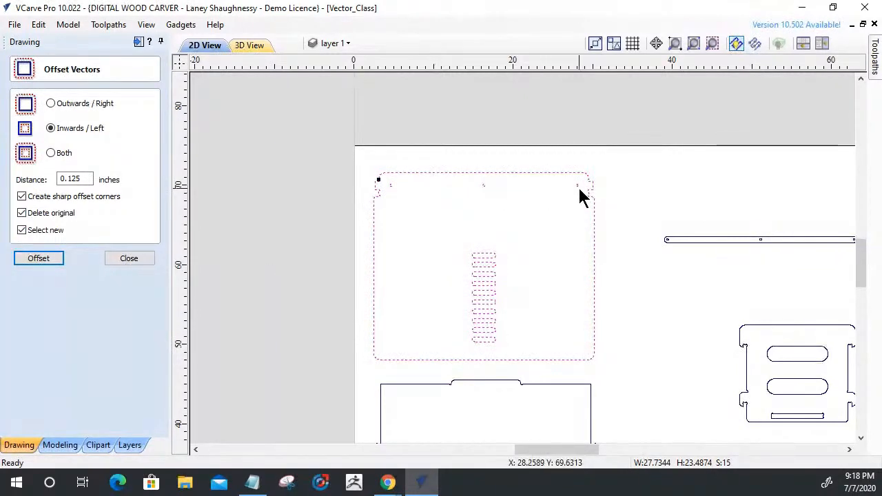
pyautogui.click(38, 259)
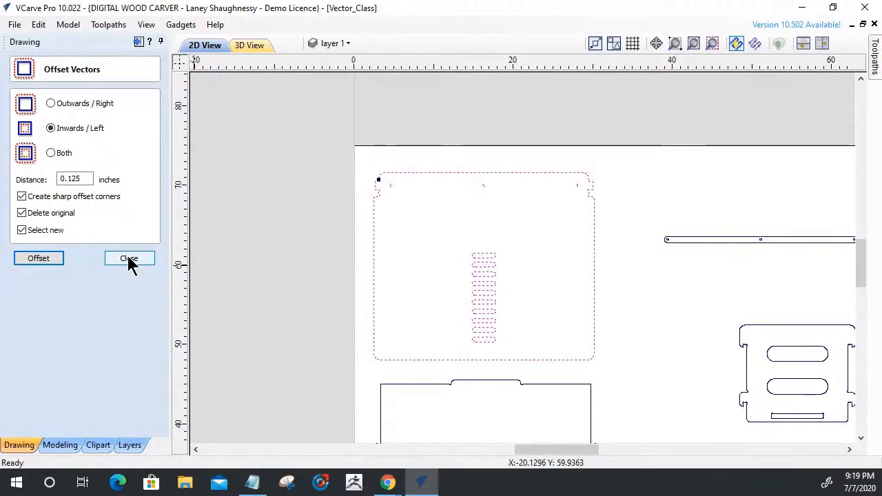
# Reselect the whole panel and try a 0.125 inch inward offset followed by an equal outward offset, deleting the originals.
pyautogui.click(275, 274)
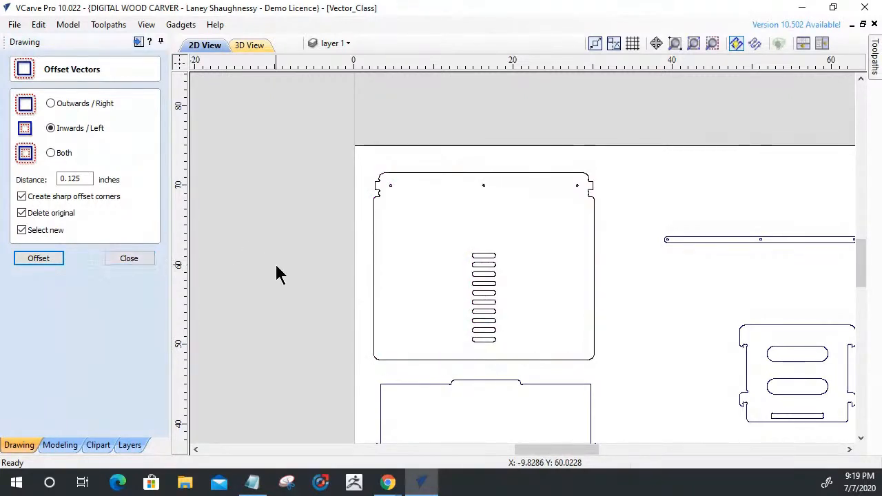
pyautogui.moveTo(305, 118); pyautogui.dragTo(625, 380)
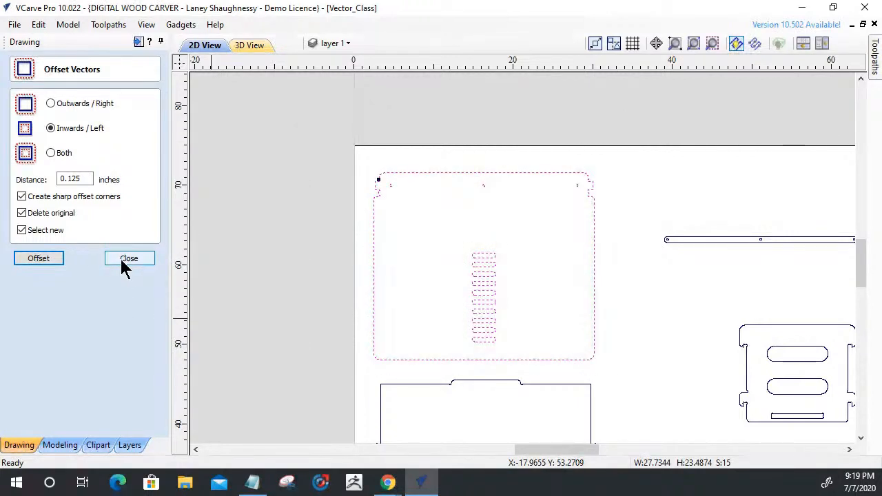
pyautogui.click(31, 258)
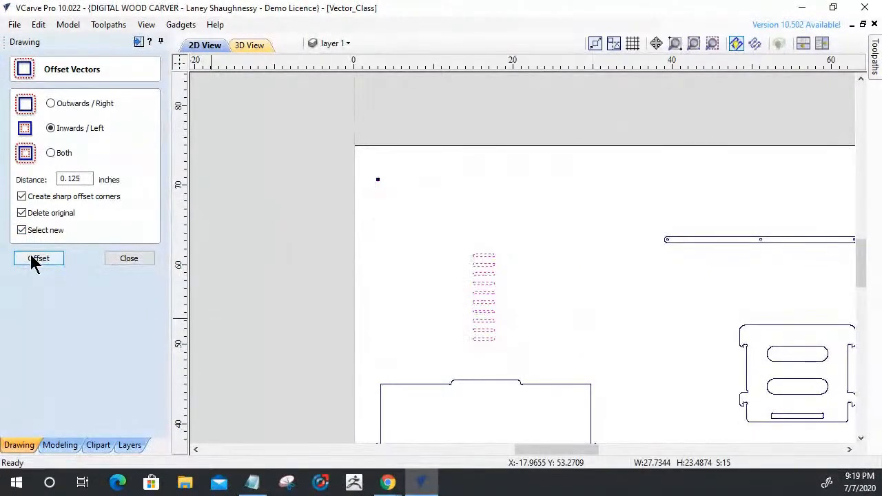
pyautogui.click(51, 104)
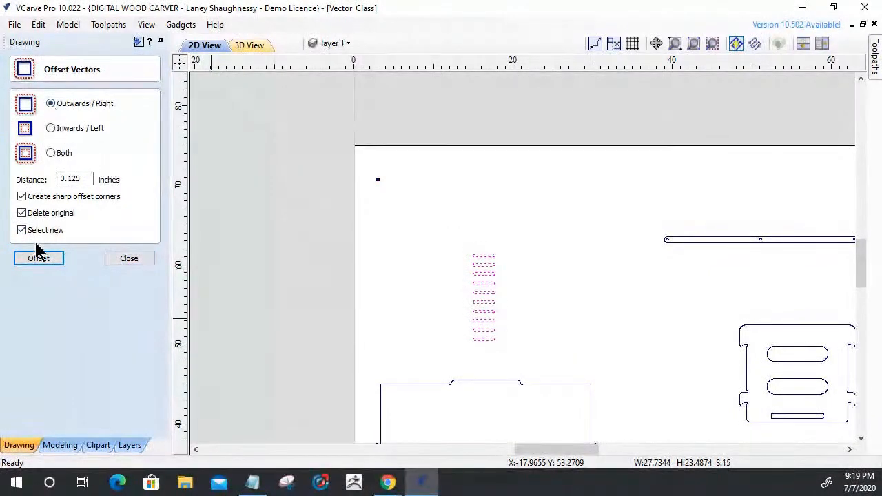
pyautogui.click(36, 262)
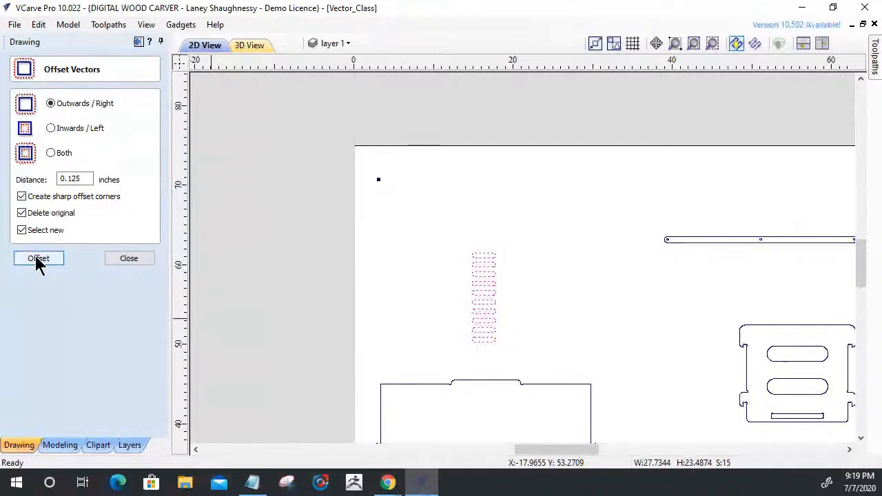
pyautogui.click(40, 260)
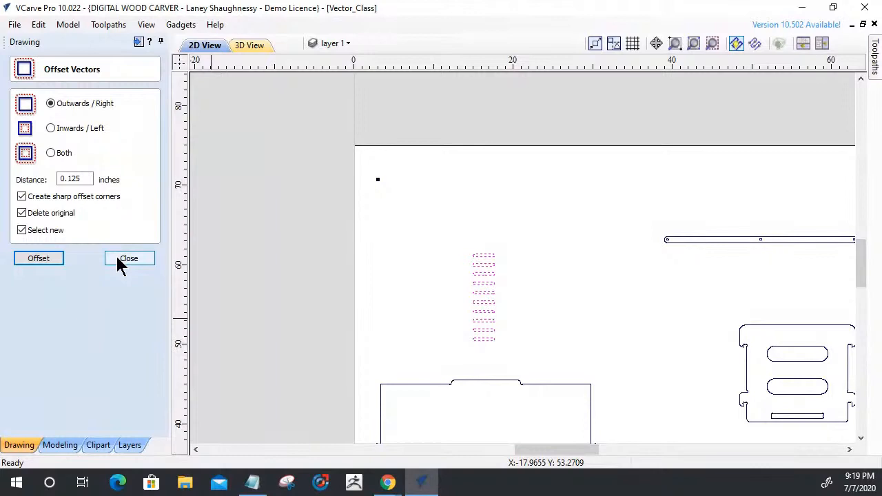
# Try offsetting the panel outwards by 0.125 inch and back inwards by the same distance, and inspect the left notch corners.
pyautogui.scroll(3, 374, 230)
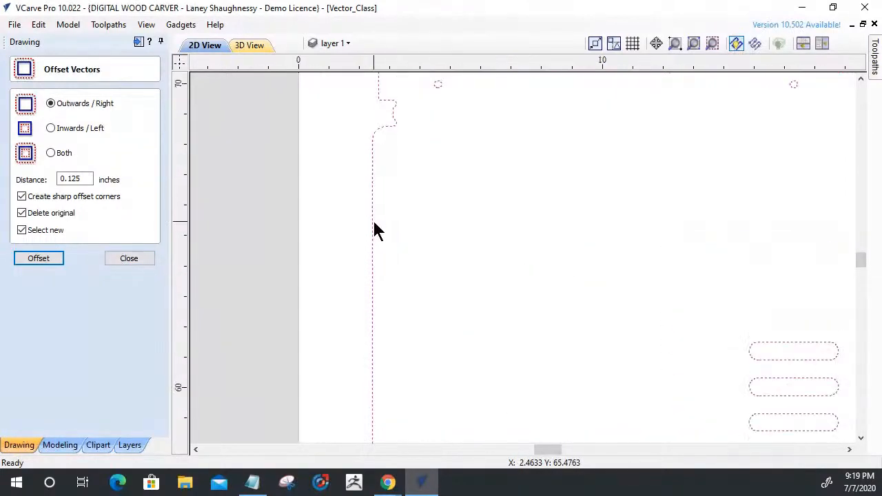
pyautogui.scroll(-2, 374, 230)
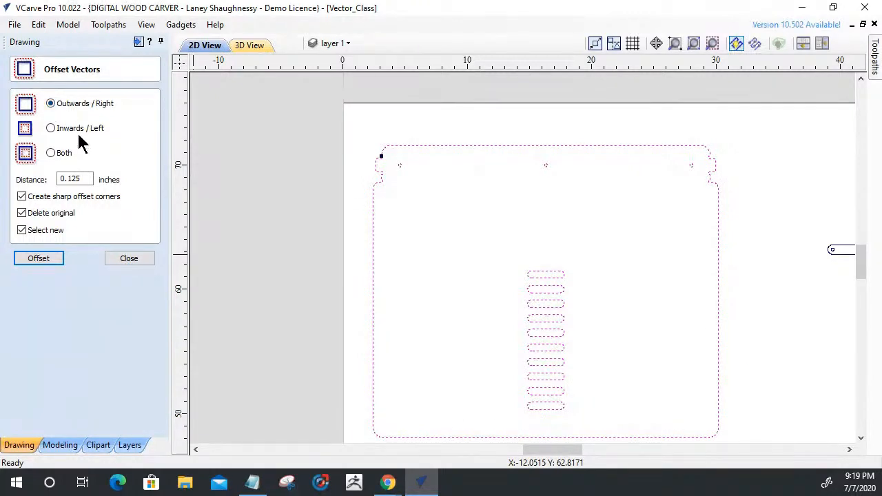
pyautogui.click(38, 259)
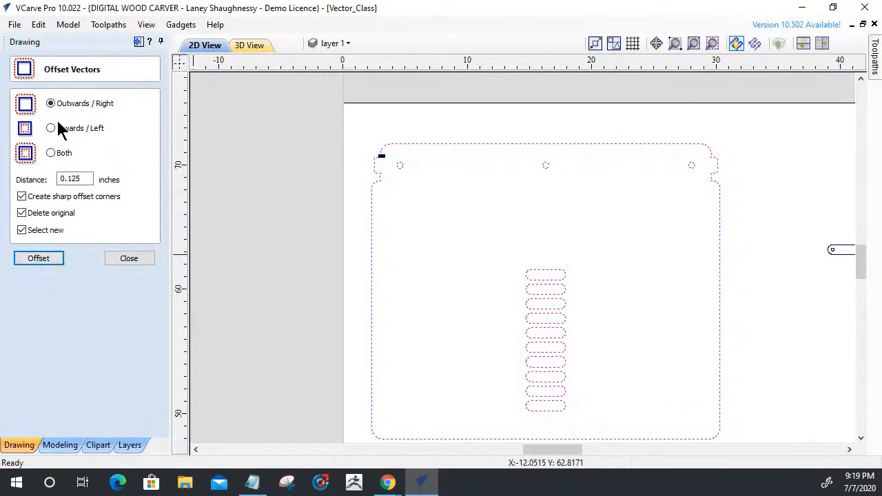
pyautogui.click(41, 262)
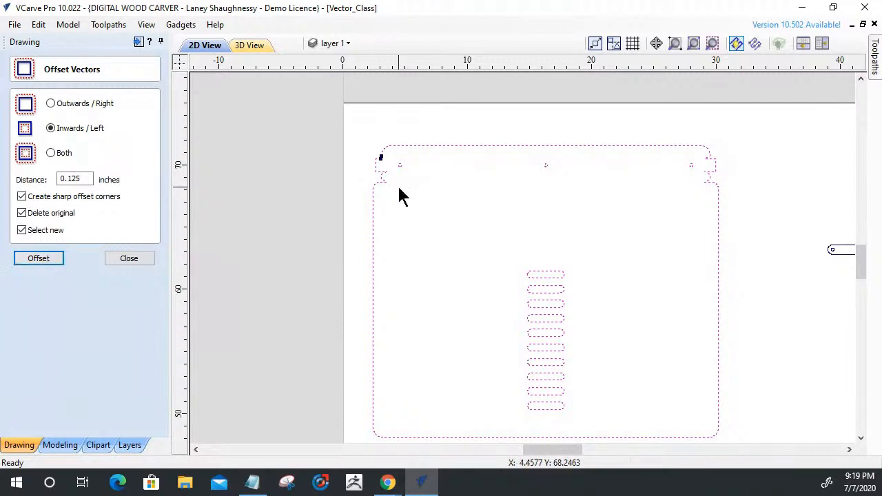
pyautogui.scroll(5, 376, 168)
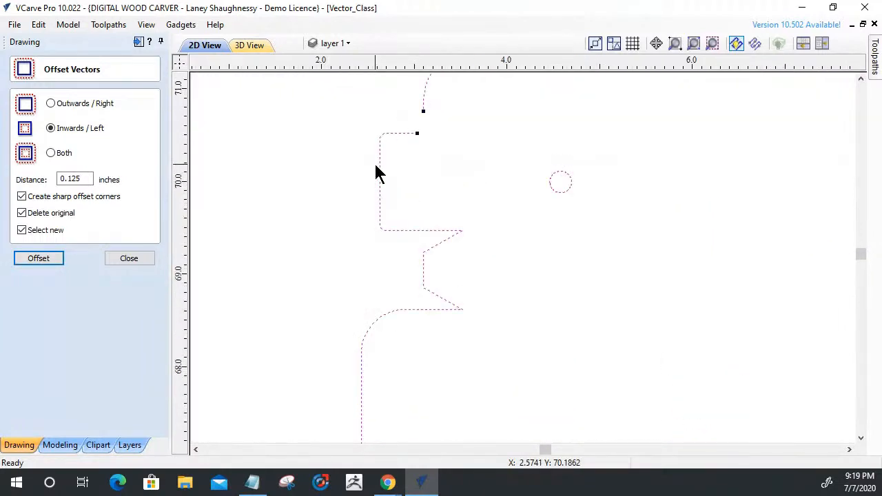
pyautogui.scroll(-5, 378, 173)
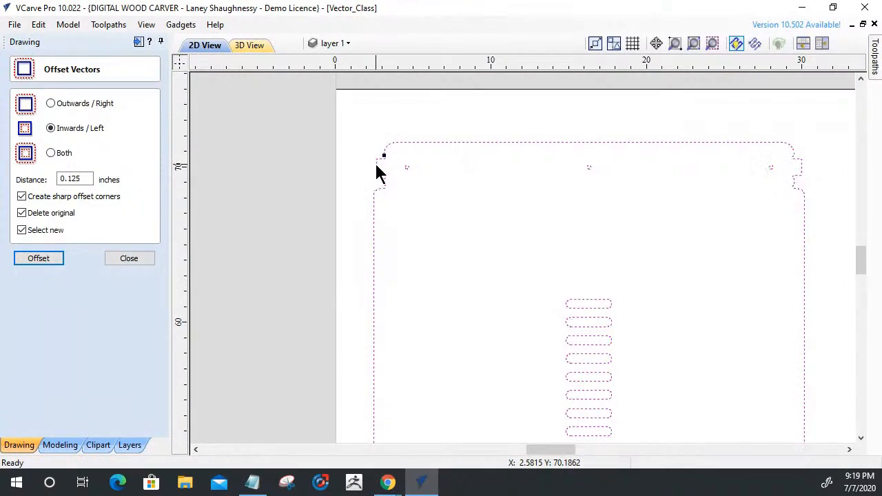
# Check the panel outline for a gap at its start node, where the left edge meets the relief arc above the tab.
pyautogui.scroll(4, 377, 204)
pyautogui.scroll(-2, 394, 155)
pyautogui.scroll(-2, 397, 122)
pyautogui.scroll(3, 399, 118)
pyautogui.scroll(10, 398, 113)
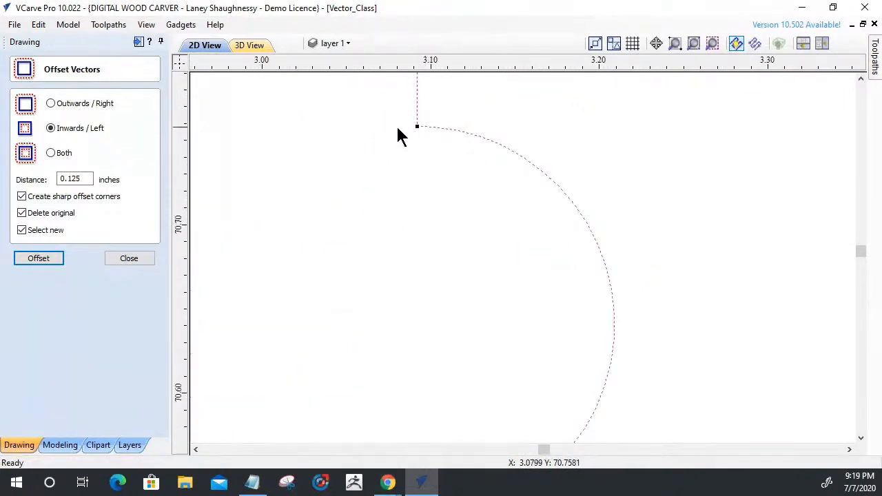
pyautogui.click(392, 174)
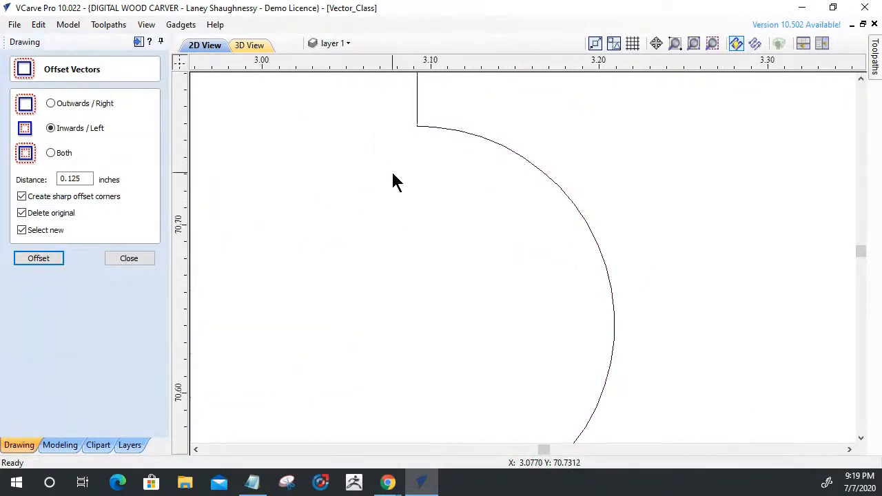
pyautogui.scroll(2, 417, 130)
pyautogui.scroll(3, 417, 128)
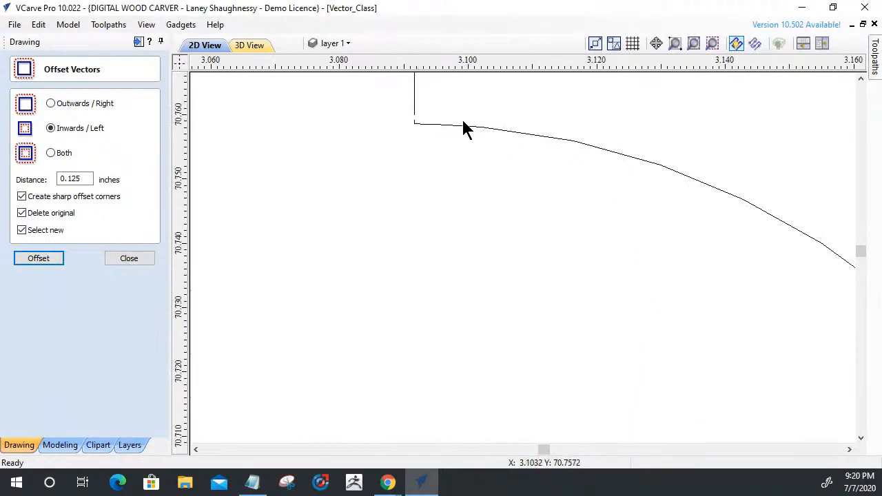
# Close the small gap at the outline's start above the left tab by joining its open ends with a straight line.
pyautogui.scroll(4, 422, 129)
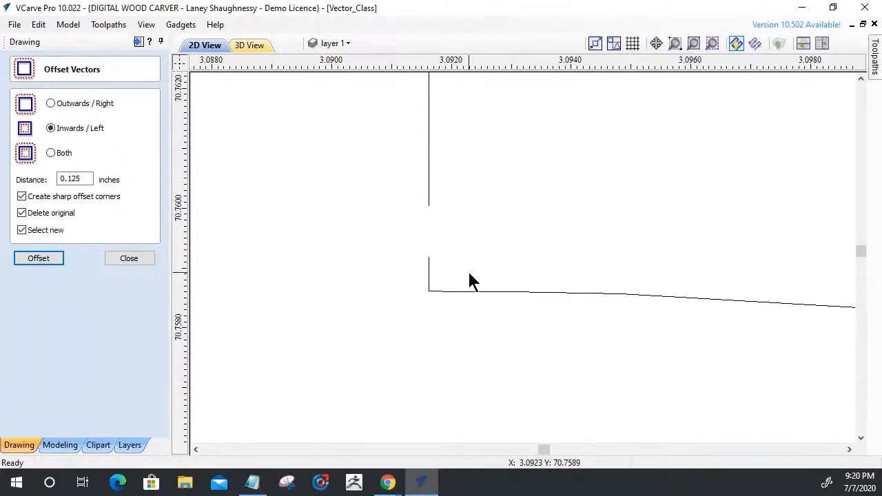
pyautogui.click(130, 259)
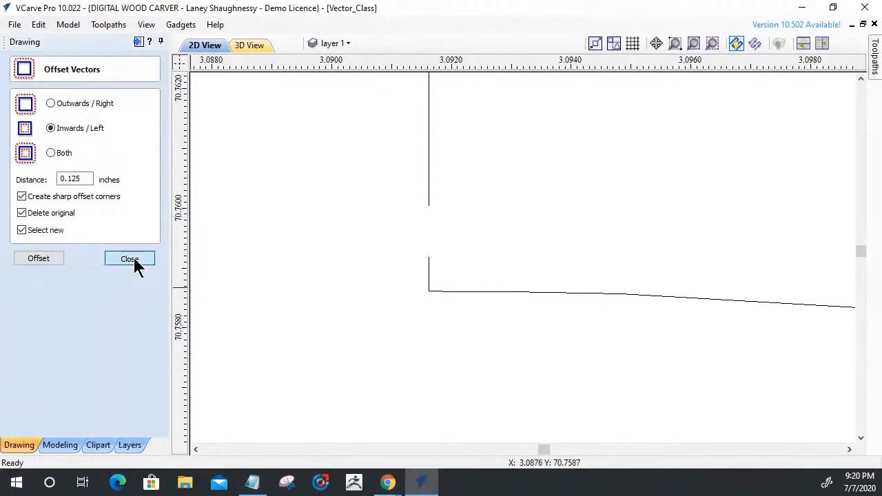
pyautogui.click(429, 279)
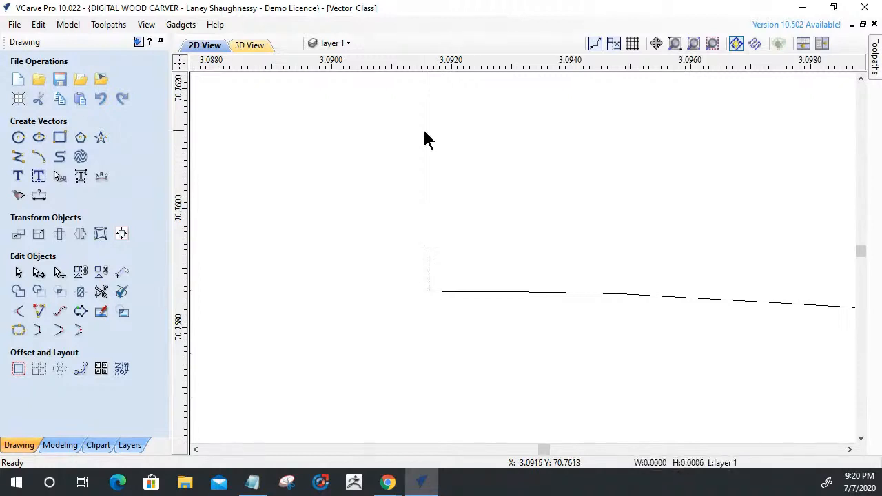
pyautogui.keyDown('shift'); pyautogui.click(428, 198); pyautogui.keyUp('shift')
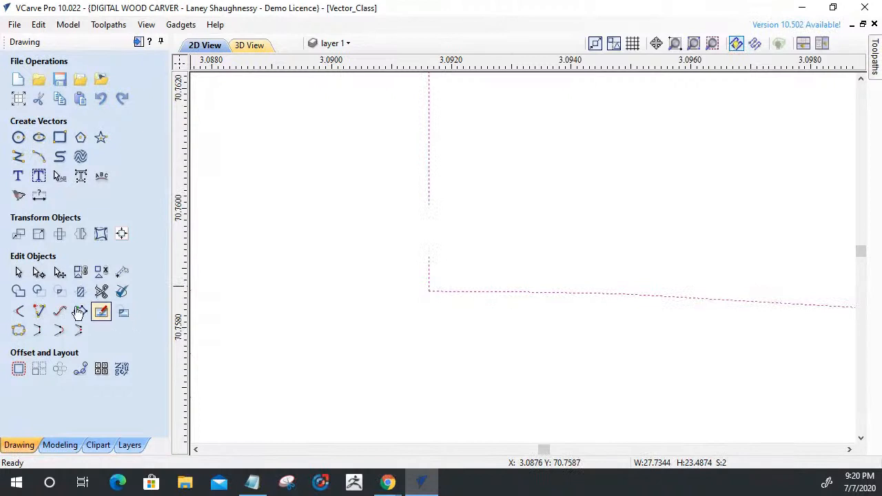
pyautogui.click(39, 335)
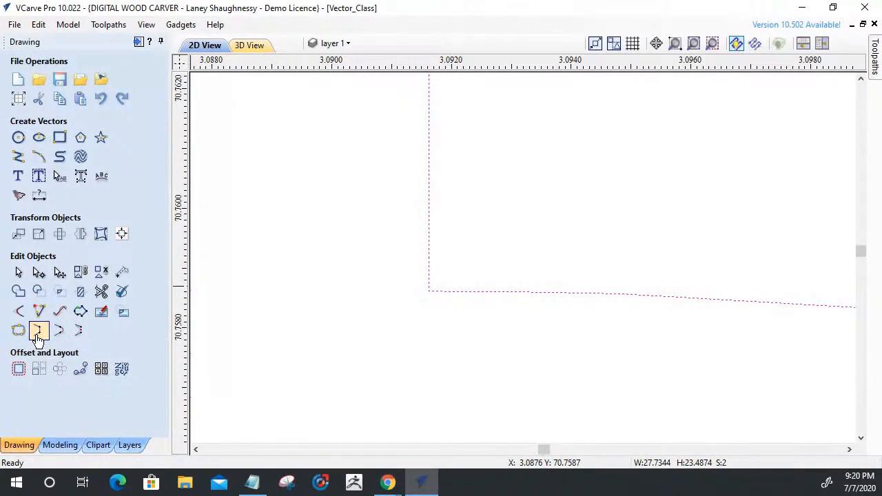
pyautogui.click(39, 335)
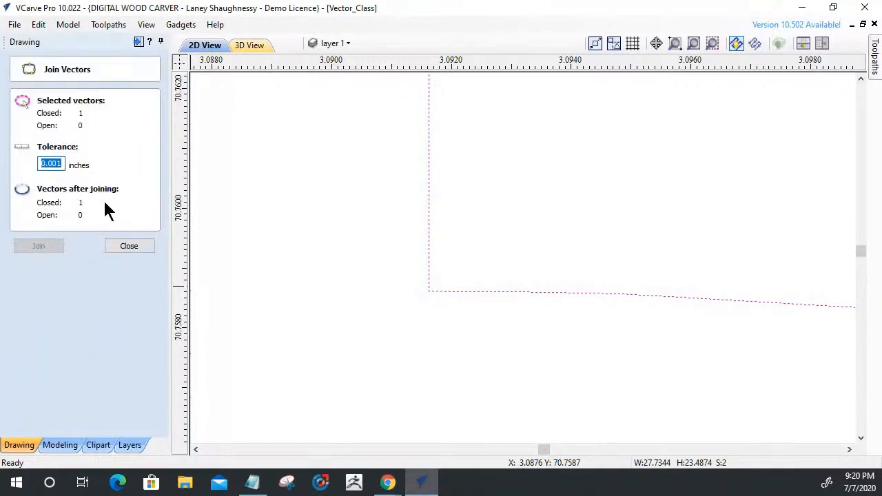
pyautogui.click(127, 247)
# Select the whole panel with its holes and slots and check it for open vectors at the 0.001 inch join tolerance.
pyautogui.scroll(-10, 348, 362)
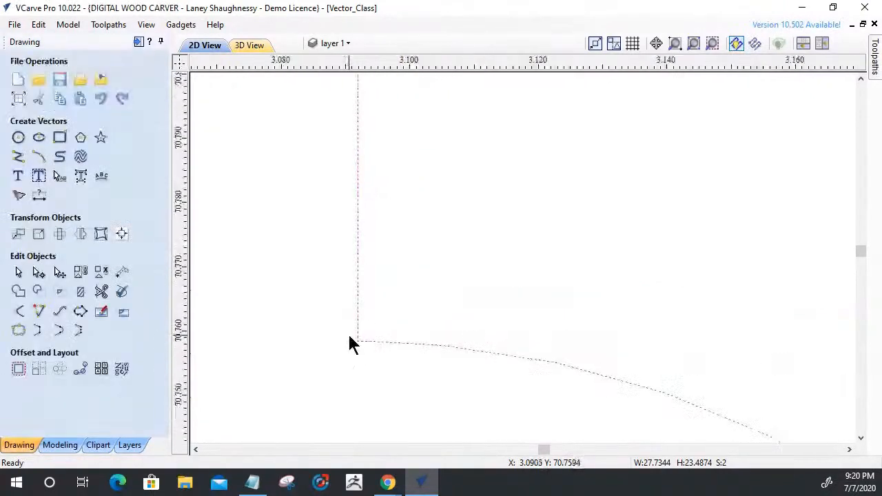
pyautogui.scroll(-15, 352, 338)
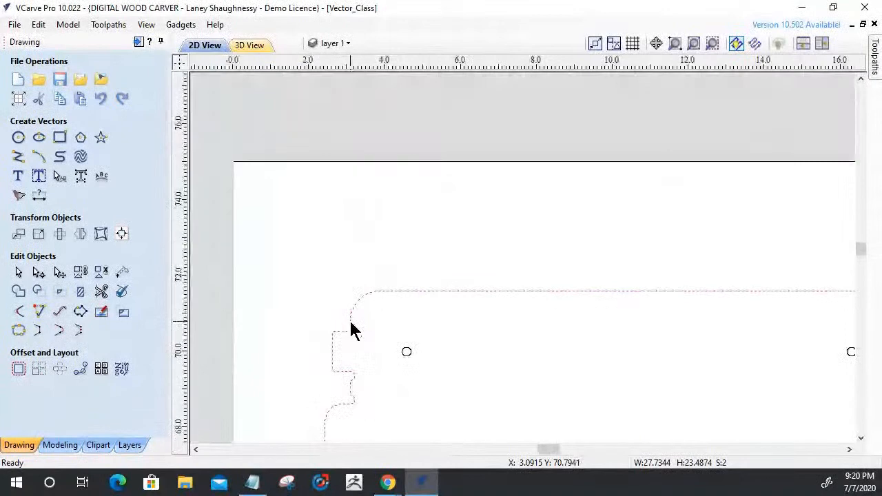
pyautogui.scroll(-6, 348, 337)
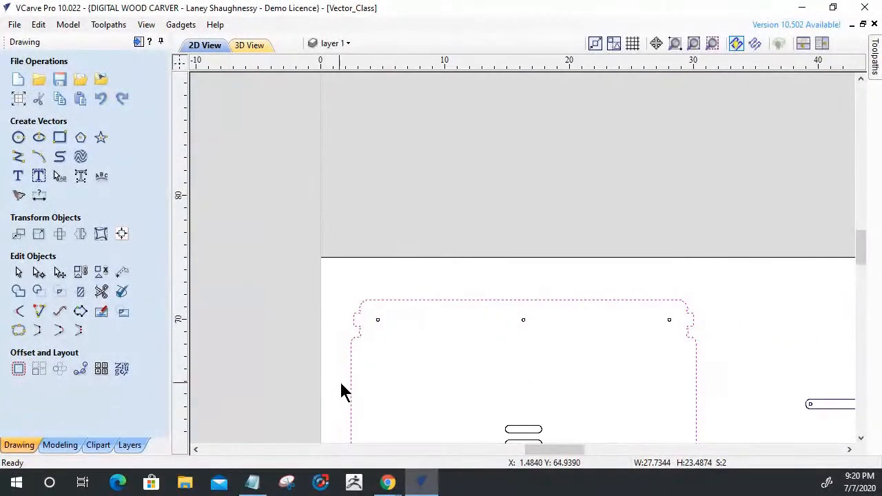
pyautogui.scroll(-3, 441, 245)
pyautogui.scroll(3, 430, 319)
pyautogui.moveTo(343, 228); pyautogui.dragTo(582, 412)
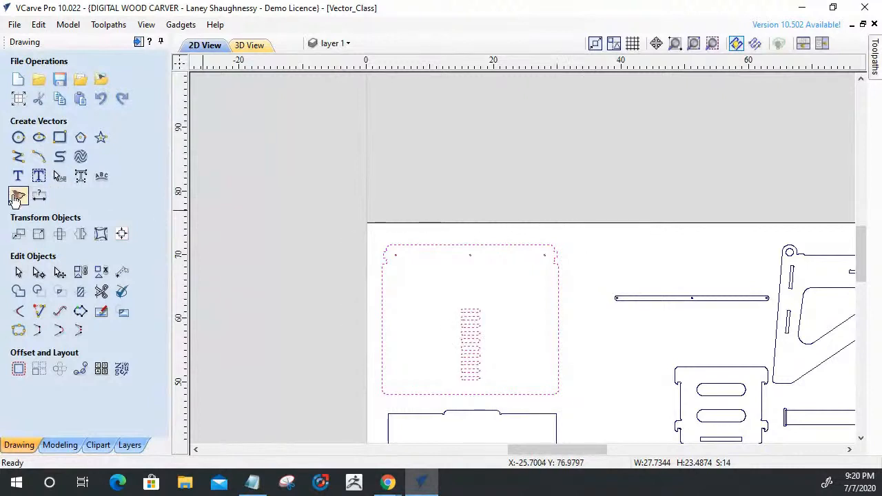
pyautogui.click(18, 330)
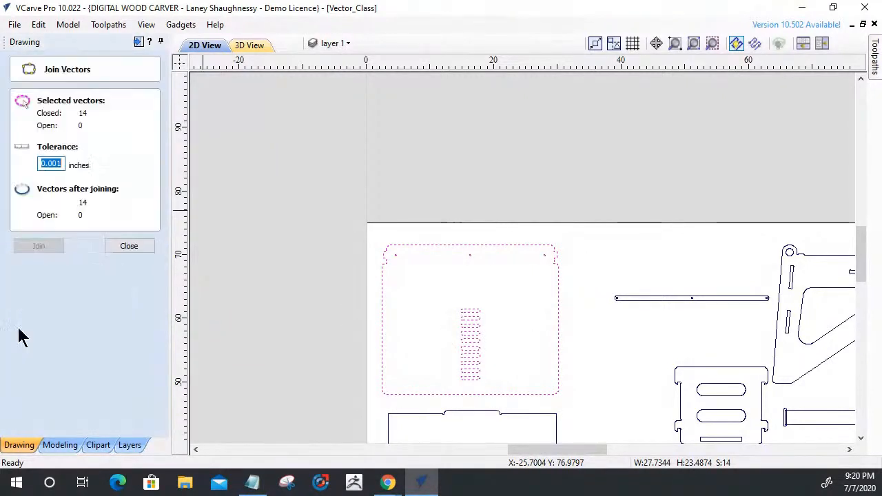
pyautogui.click(140, 247)
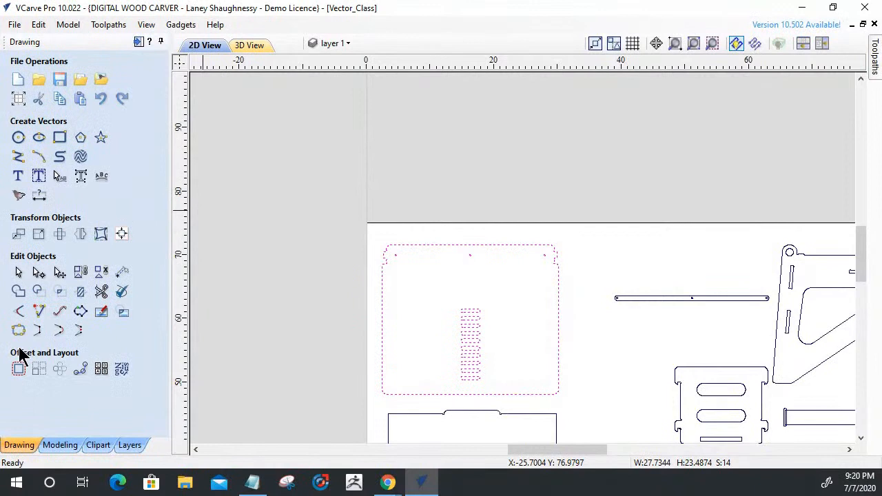
# Offset the panel 0.125 inch inwards and back outwards by the same distance, with sharp corners and originals deleted, and inspect the left notches.
pyautogui.click(18, 371)
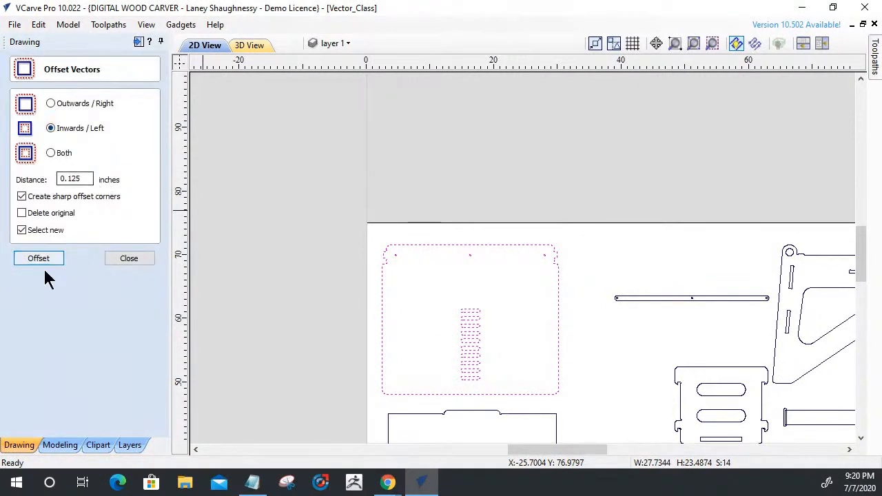
pyautogui.click(22, 213)
pyautogui.click(30, 262)
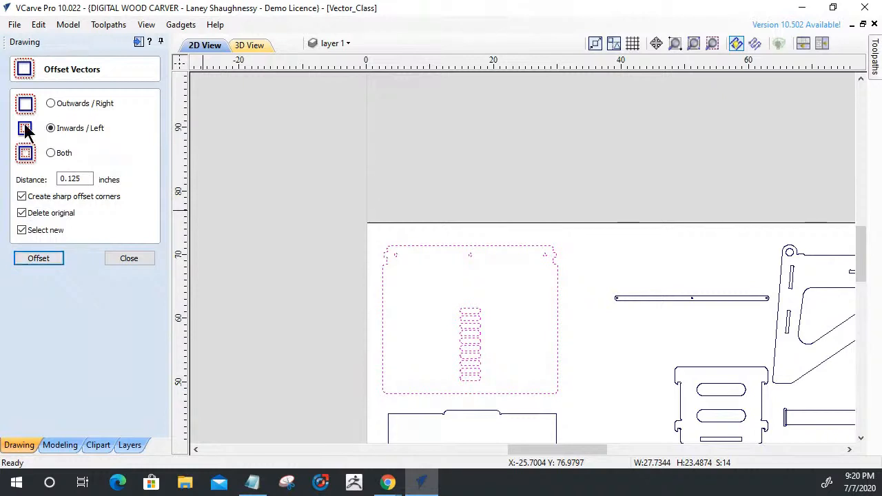
pyautogui.click(50, 104)
pyautogui.click(34, 260)
pyautogui.scroll(10, 370, 282)
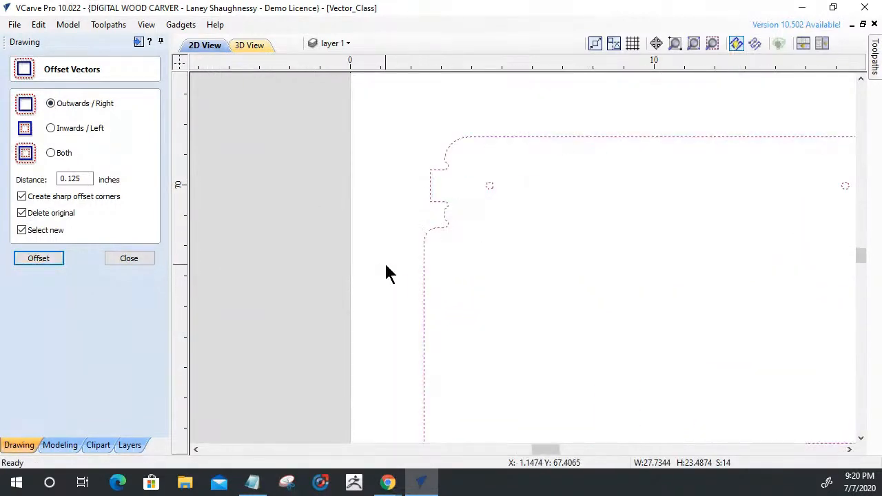
pyautogui.scroll(2, 476, 209)
pyautogui.click(476, 241)
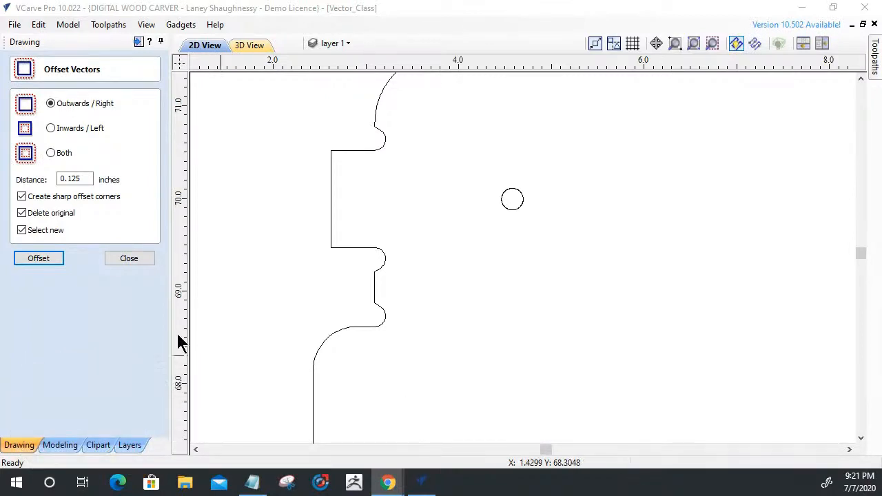
# In node editing, delete the relief arc above the left tab and shorten the tab's upper edge by about 0.1 inch.
pyautogui.click(349, 151)
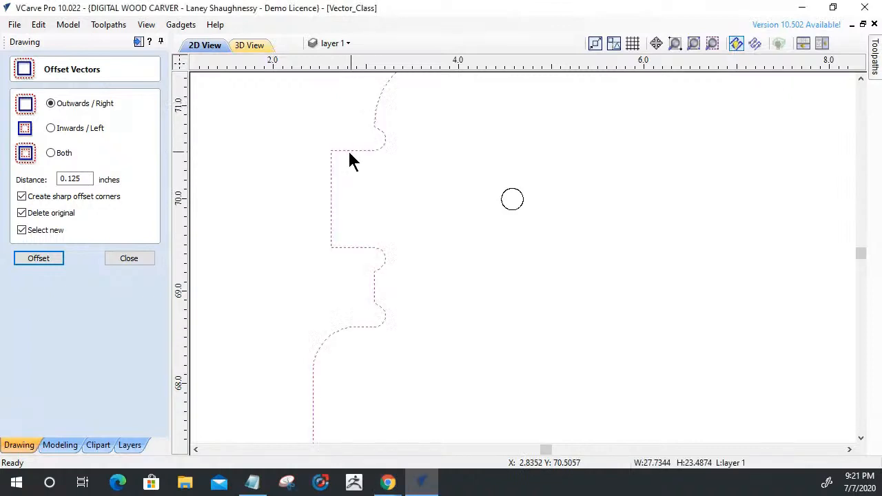
pyautogui.click(134, 268)
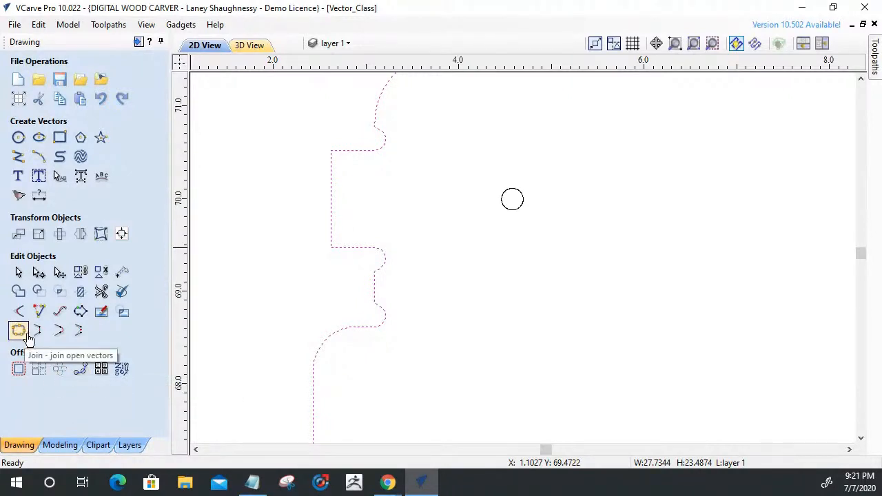
pyautogui.click(40, 274)
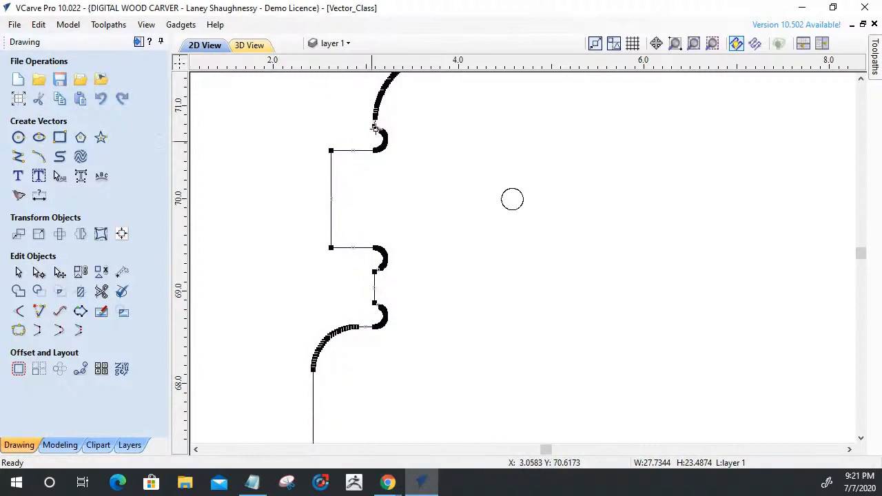
pyautogui.scroll(2, 380, 131)
pyautogui.scroll(2, 379, 131)
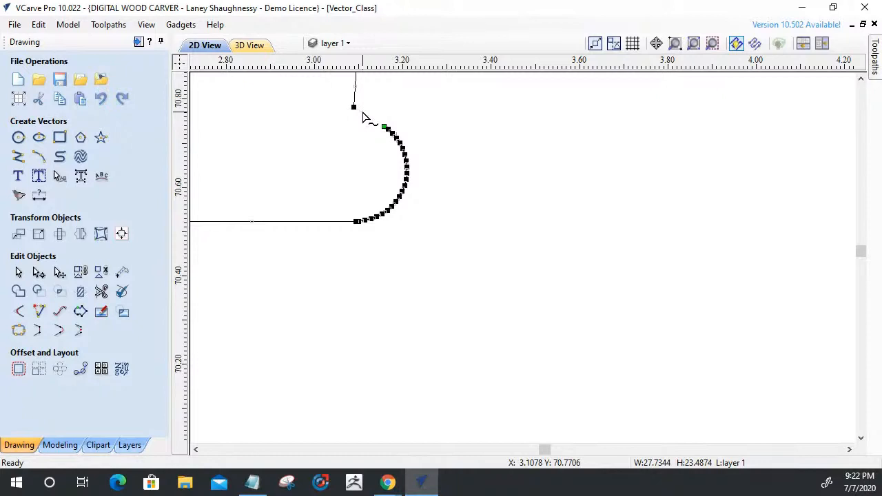
pyautogui.click(356, 220)
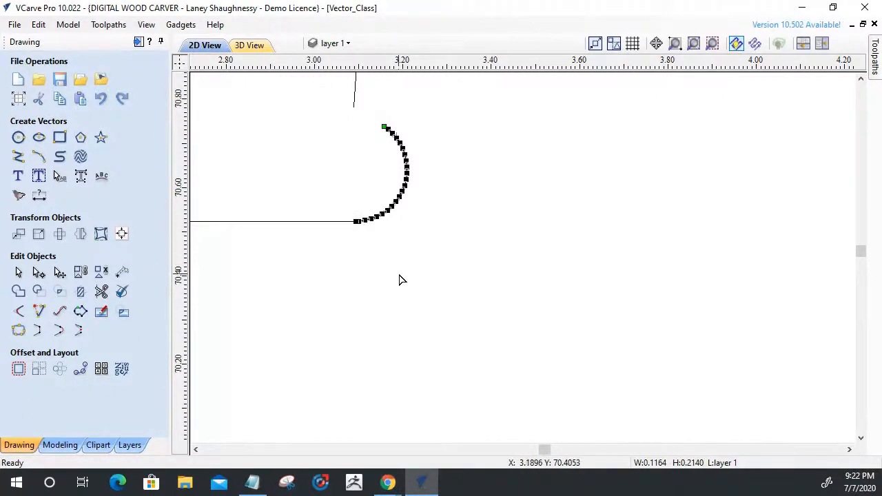
pyautogui.press('Delete')
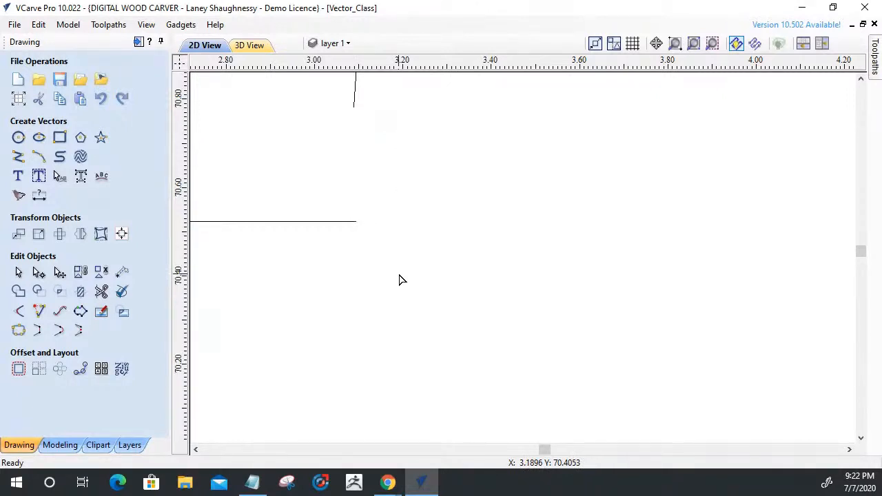
pyautogui.click(324, 223)
pyautogui.moveTo(355, 221); pyautogui.dragTo(311, 221)
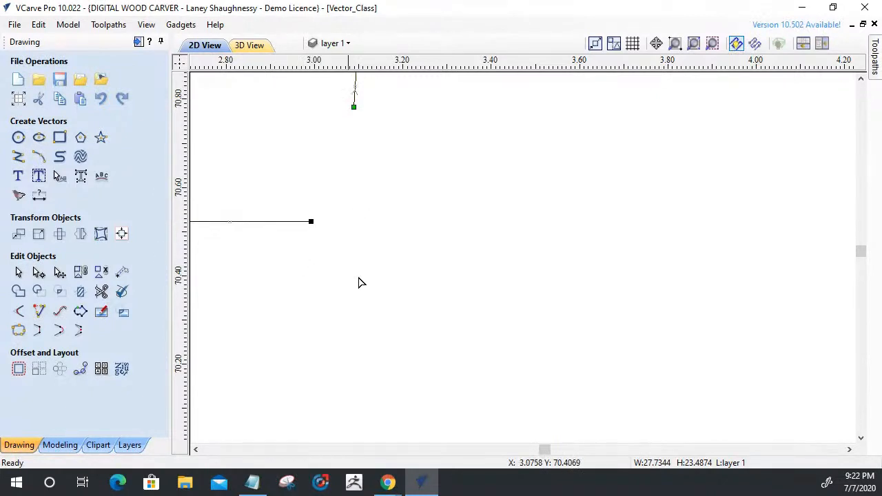
# Delete the relief arc directly below the left tab and shorten the tab's lower edge by about 0.06 inch.
pyautogui.scroll(-8, 396, 285)
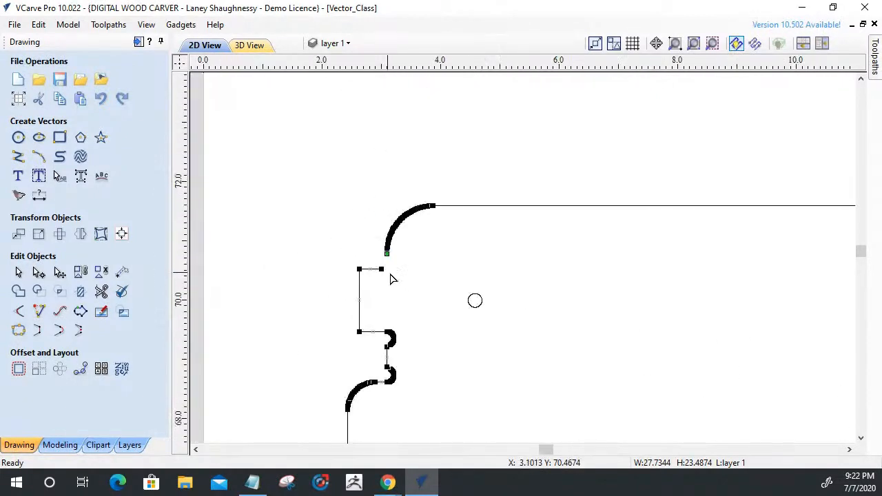
pyautogui.scroll(8, 337, 360)
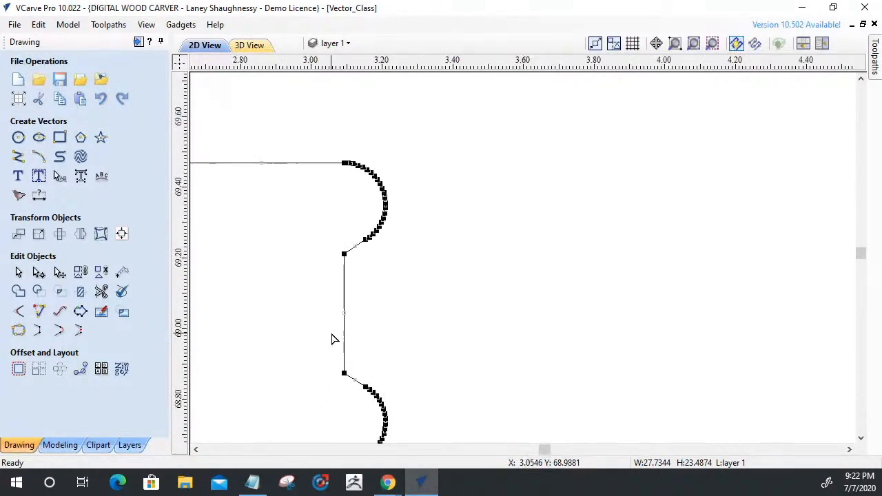
pyautogui.scroll(1, 356, 290)
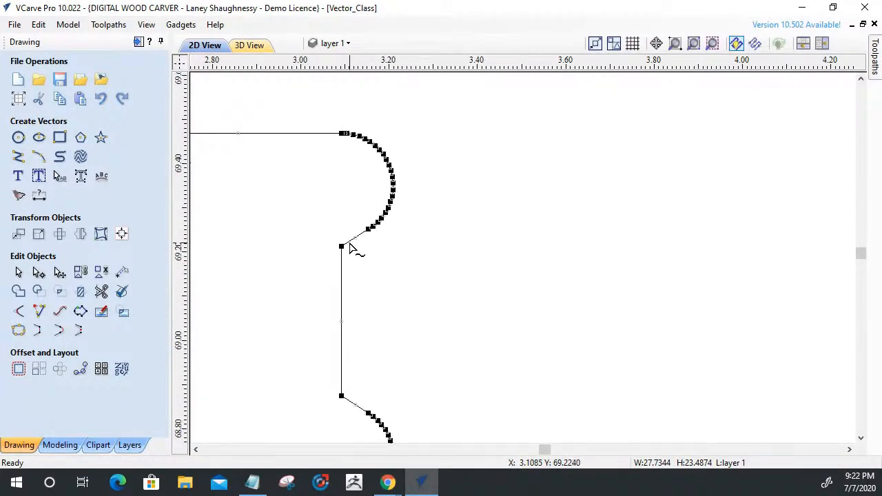
pyautogui.click(350, 247)
pyautogui.click(360, 135)
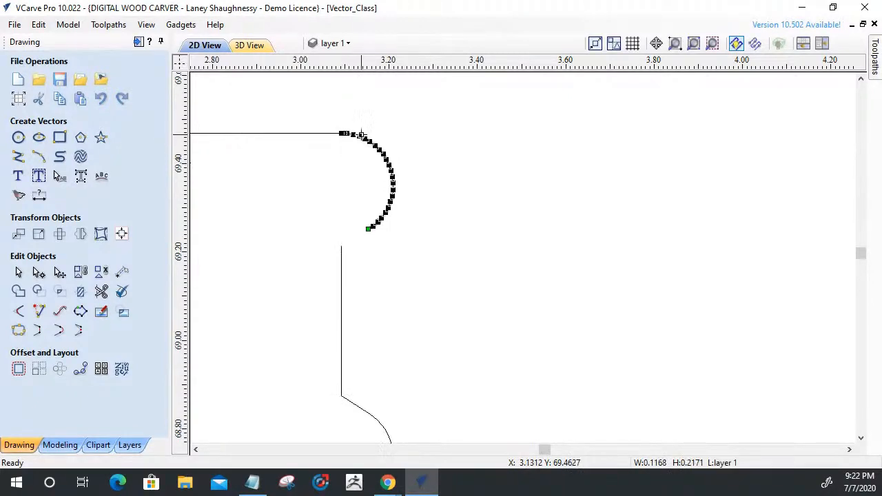
pyautogui.press('Delete')
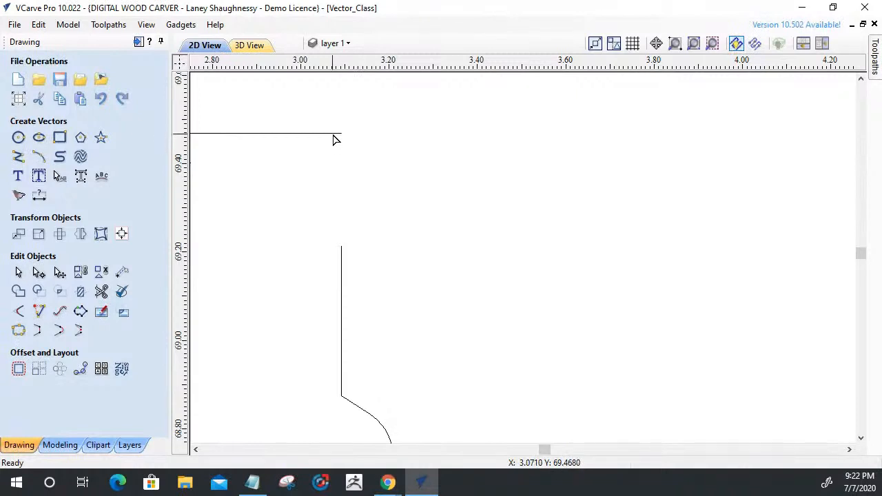
pyautogui.moveTo(340, 133); pyautogui.dragTo(313, 133)
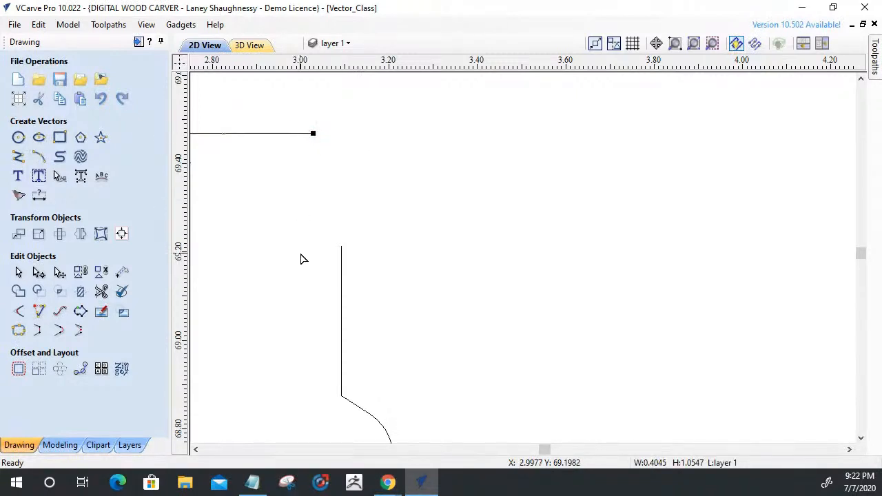
# Delete the relief arc at the left notch's lower corner and shorten the notch's lower horizontal edge by about 0.05 inch.
pyautogui.scroll(-3, 383, 315)
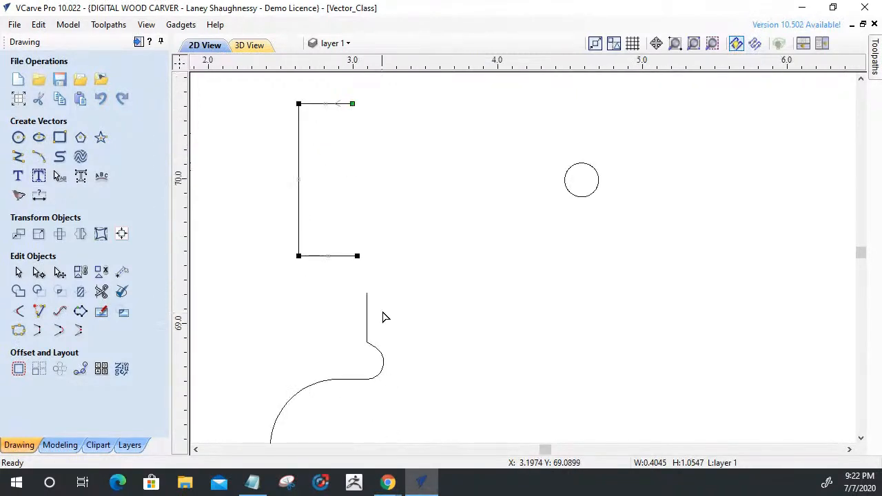
pyautogui.scroll(-2, 384, 312)
pyautogui.scroll(5, 384, 311)
pyautogui.click(385, 313)
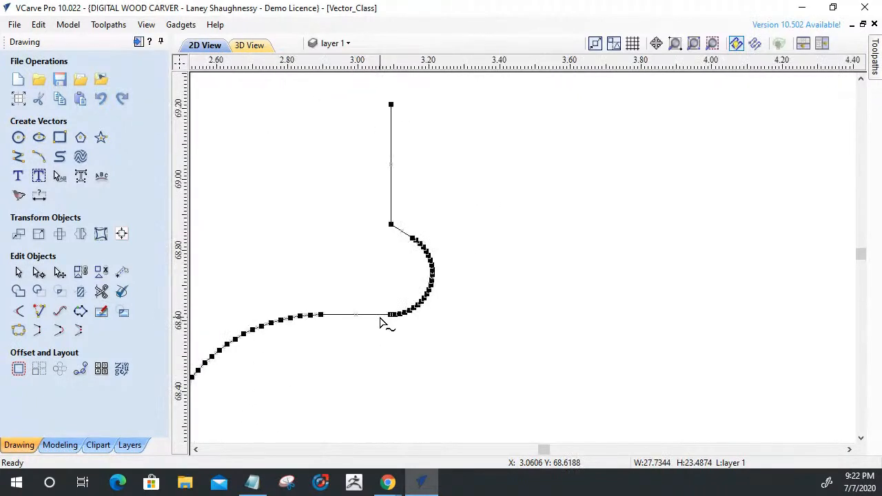
pyautogui.click(396, 231)
pyautogui.click(411, 311)
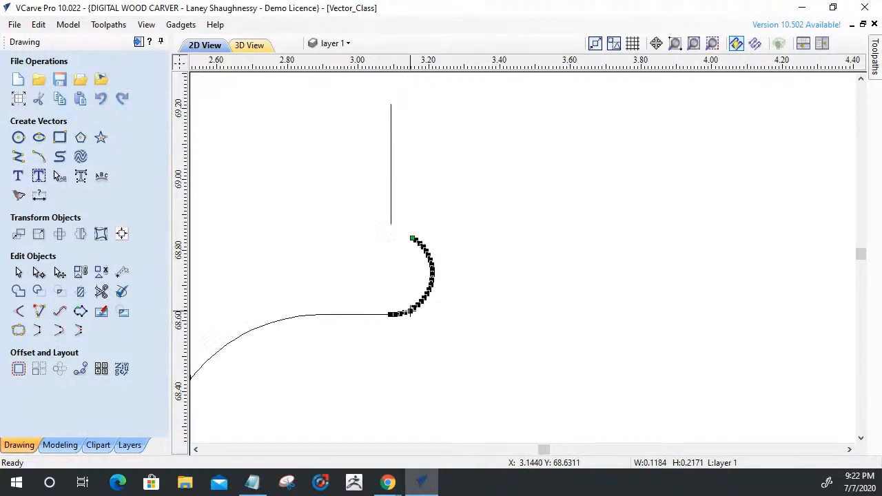
pyautogui.press('Delete')
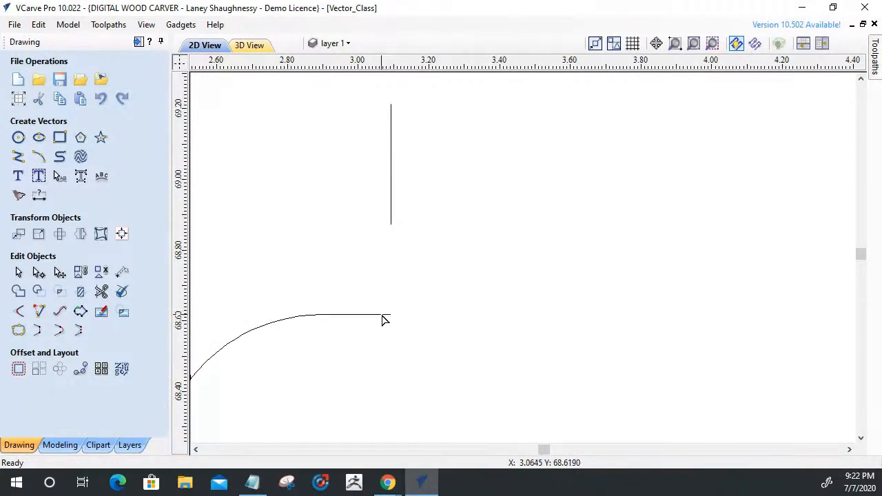
pyautogui.click(386, 315)
pyautogui.moveTo(391, 315); pyautogui.dragTo(374, 315)
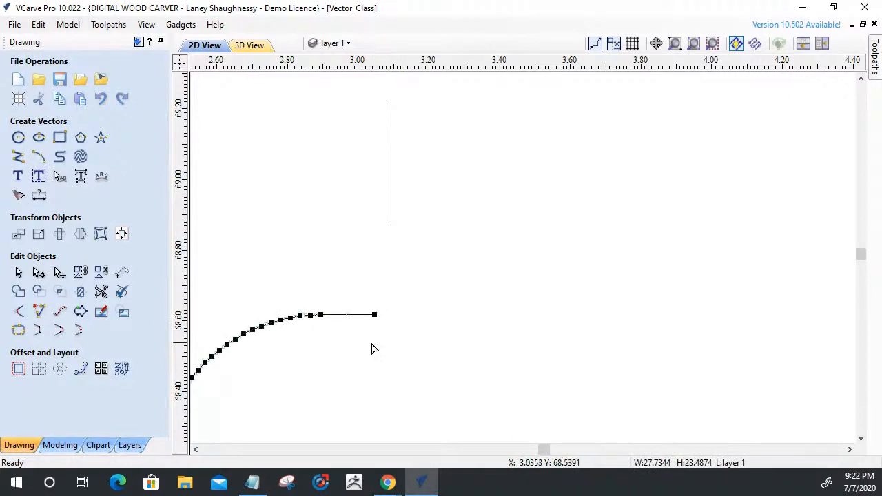
pyautogui.scroll(-4, 372, 348)
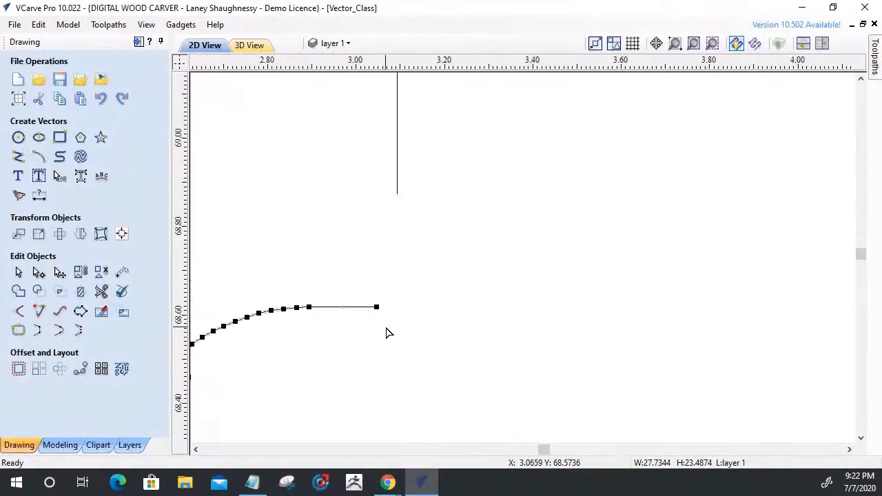
# Extend the open contours at the left tab's upper and lower inner corners and the notch's lower corner to meet at sharp intersections.
pyautogui.click(450, 290)
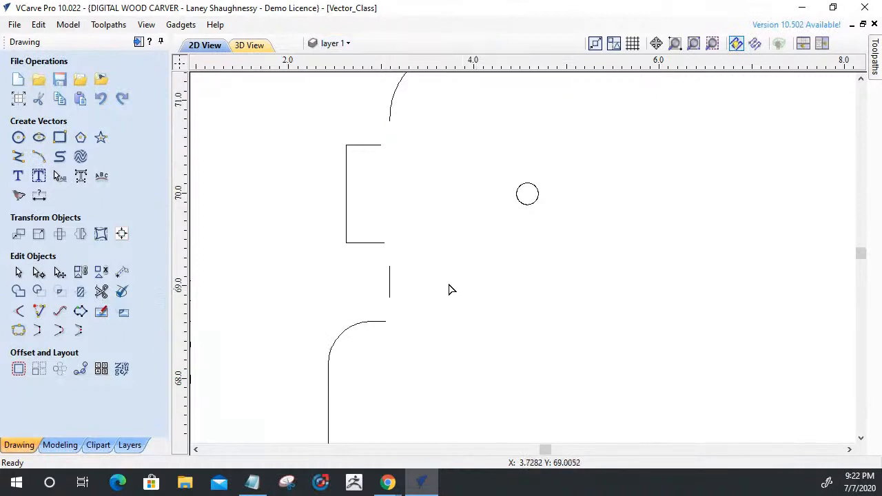
pyautogui.click(38, 312)
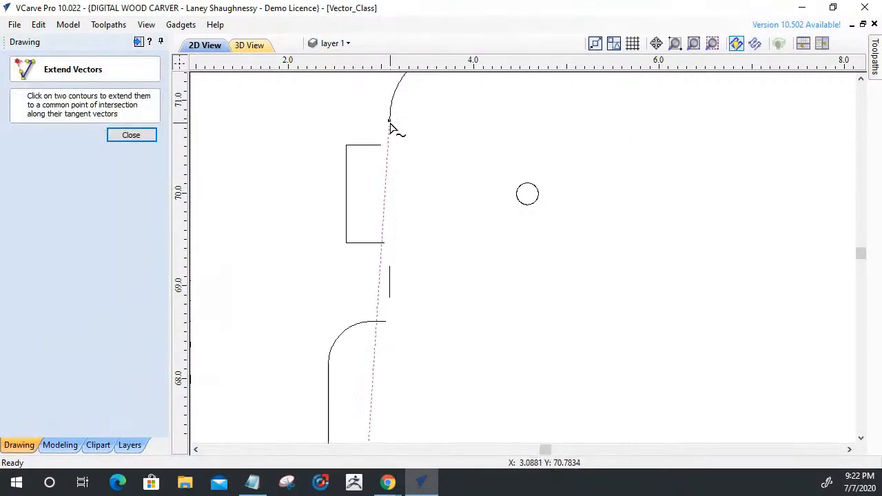
pyautogui.click(364, 147)
pyautogui.click(390, 282)
pyautogui.click(383, 243)
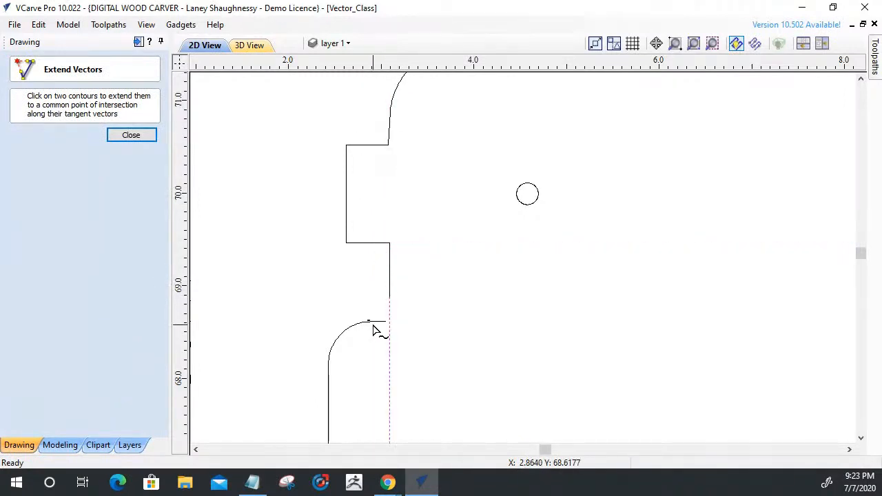
pyautogui.click(379, 323)
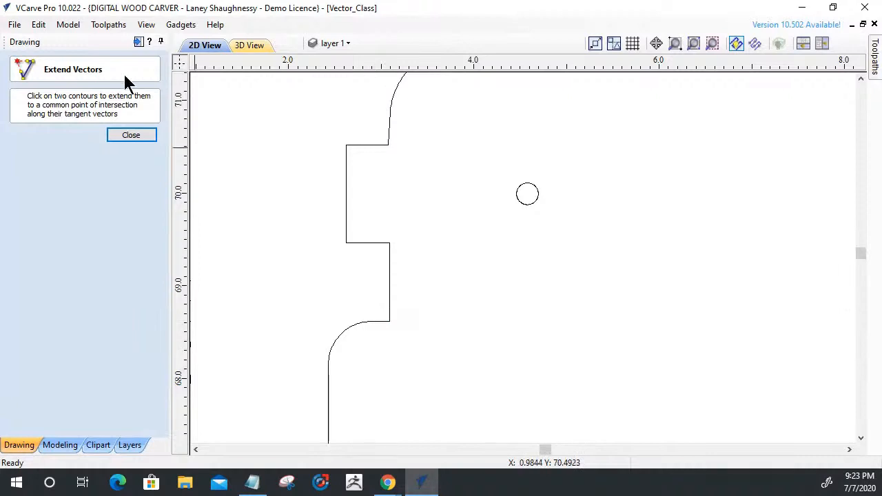
pyautogui.press('Escape')
# Join the three open panel vectors into one closed outline with a 0.001 inch tolerance.
pyautogui.moveTo(467, 437); pyautogui.dragTo(289, 51)
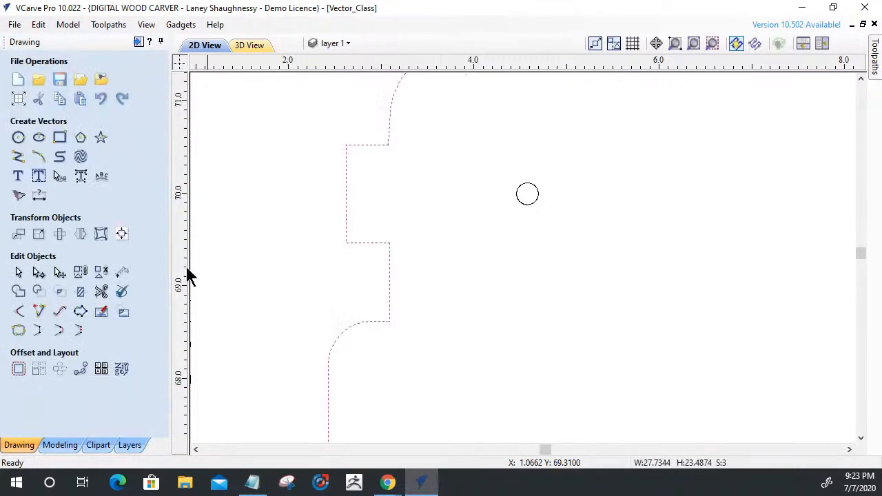
pyautogui.click(16, 332)
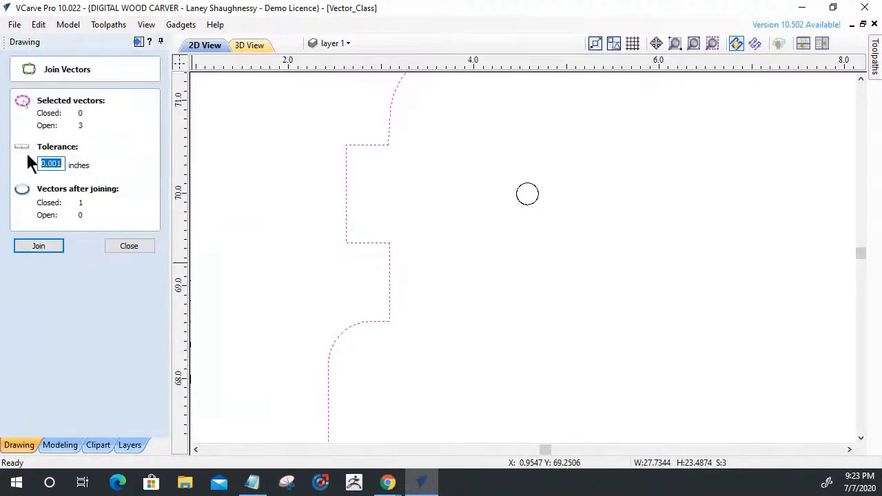
pyautogui.click(27, 252)
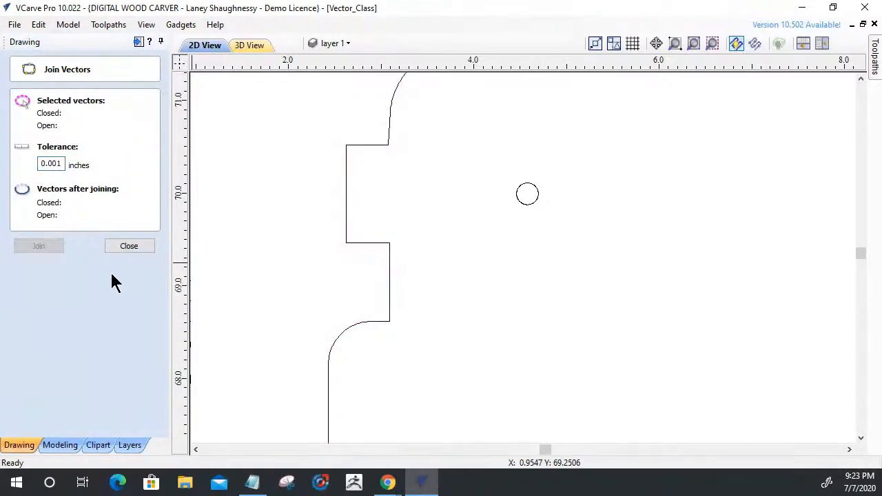
pyautogui.click(126, 248)
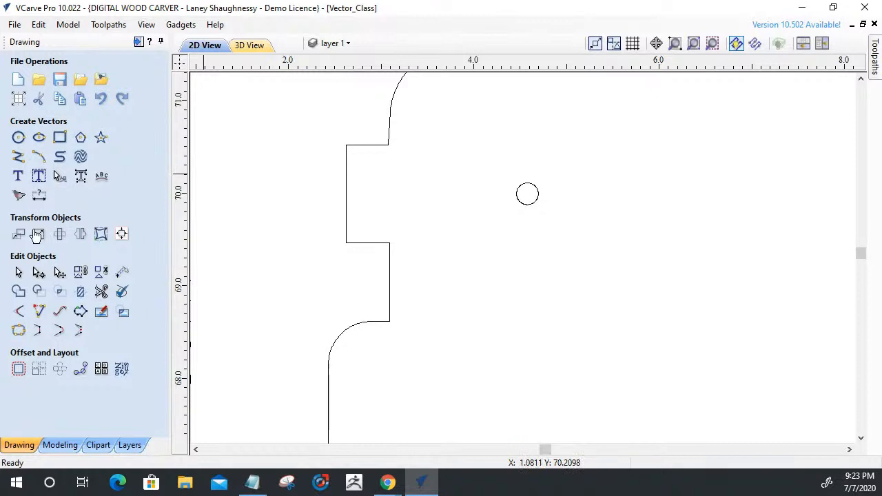
# Try 0.125 inch Dog-Bone and T-Bone fillets at the left tab's upper inner corner and undo the result.
pyautogui.click(19, 311)
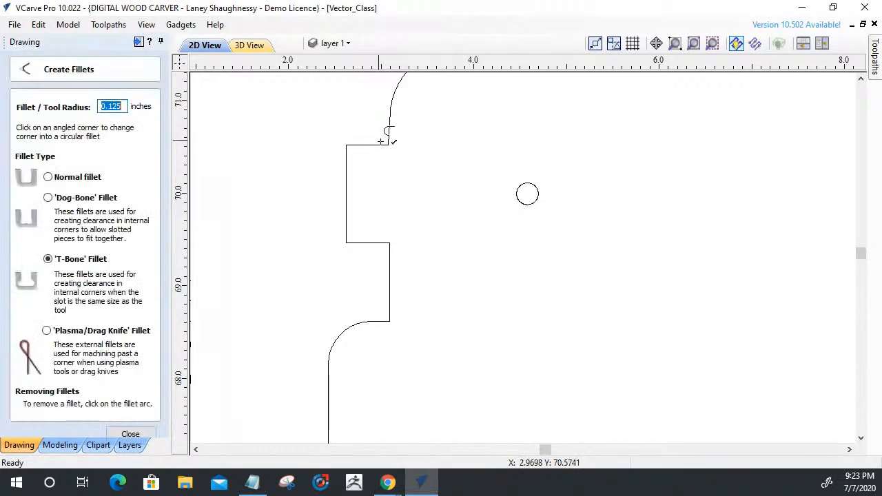
pyautogui.click(57, 198)
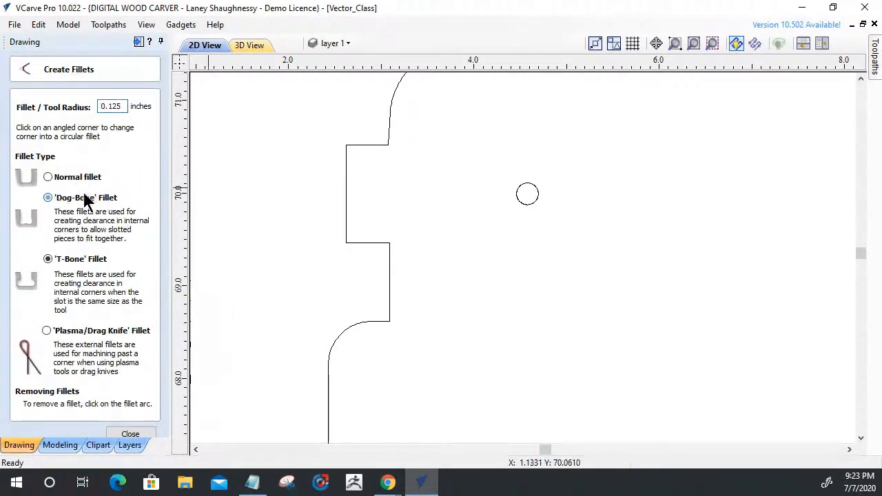
pyautogui.click(393, 144)
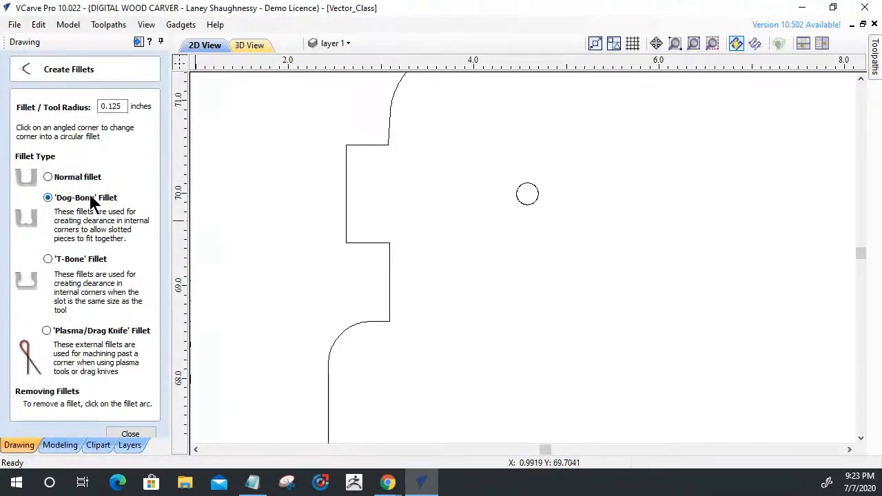
pyautogui.click(48, 259)
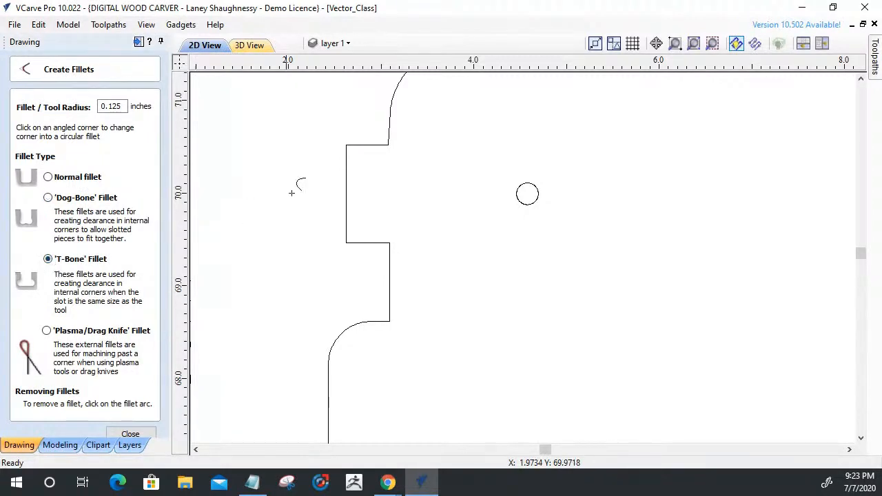
pyautogui.click(384, 151)
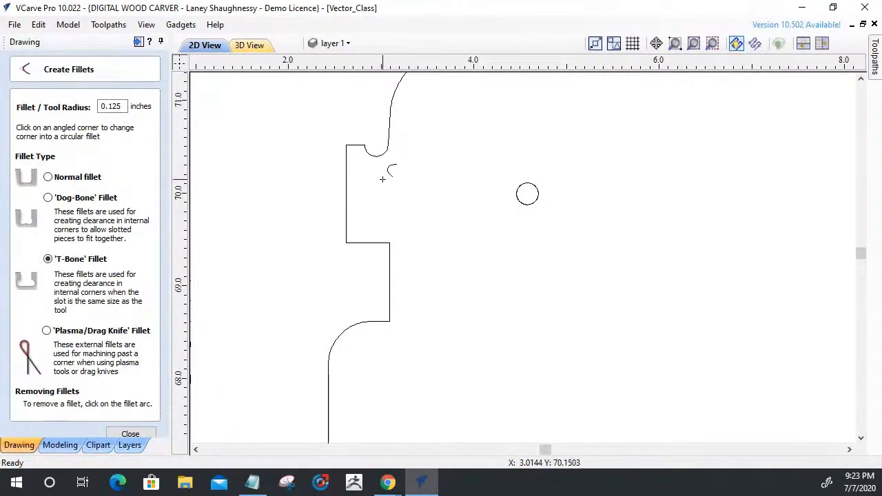
pyautogui.scroll(5, 388, 156)
pyautogui.scroll(-5, 388, 154)
pyautogui.scroll(1, 367, 129)
pyautogui.hotkey('ctrl', 'z')
# Add 0.125 inch T-Bone fillets cut into the vertical edge at both inner corners of the left tab and the notch's lower corner.
pyautogui.click(400, 136)
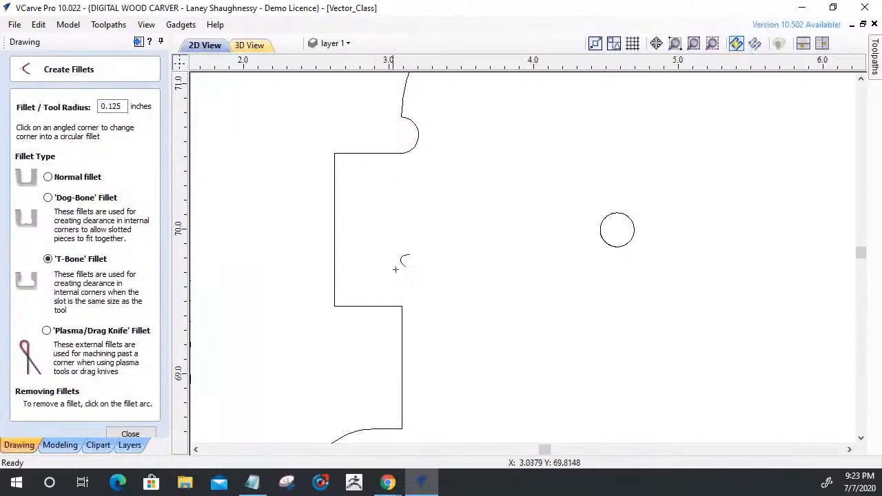
pyautogui.click(404, 314)
pyautogui.scroll(-2, 399, 342)
pyautogui.scroll(-1, 397, 337)
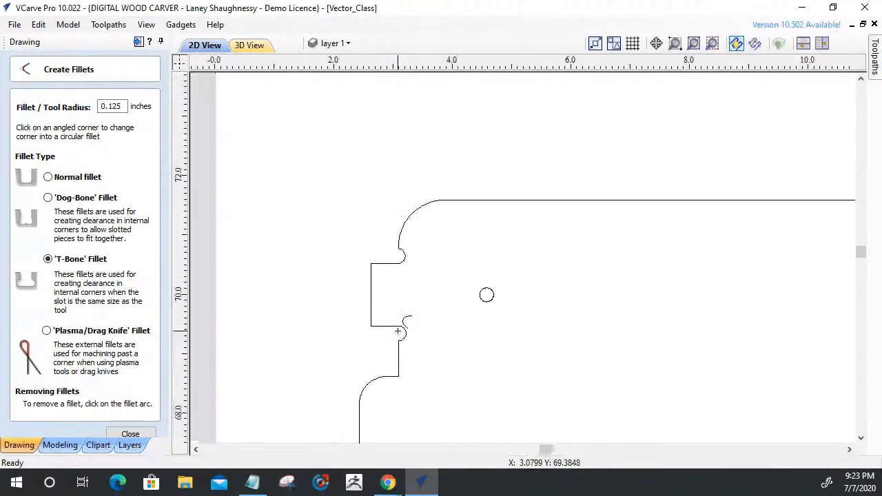
pyautogui.scroll(4, 399, 332)
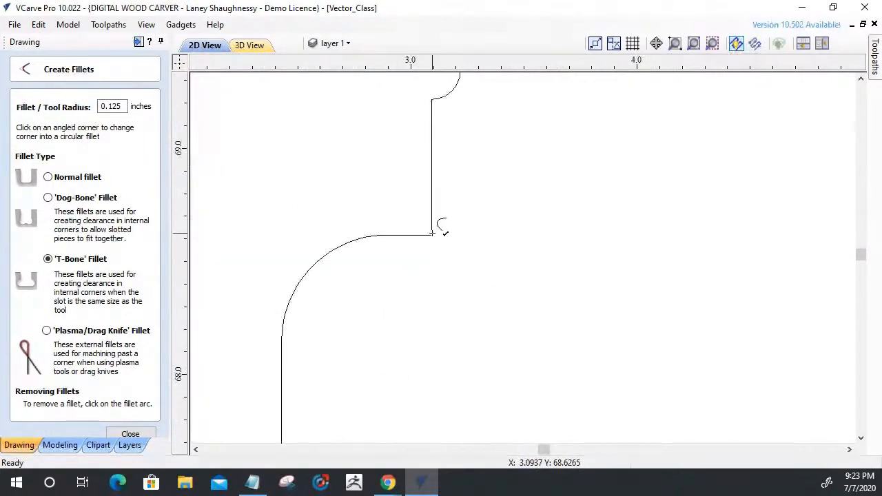
pyautogui.click(433, 234)
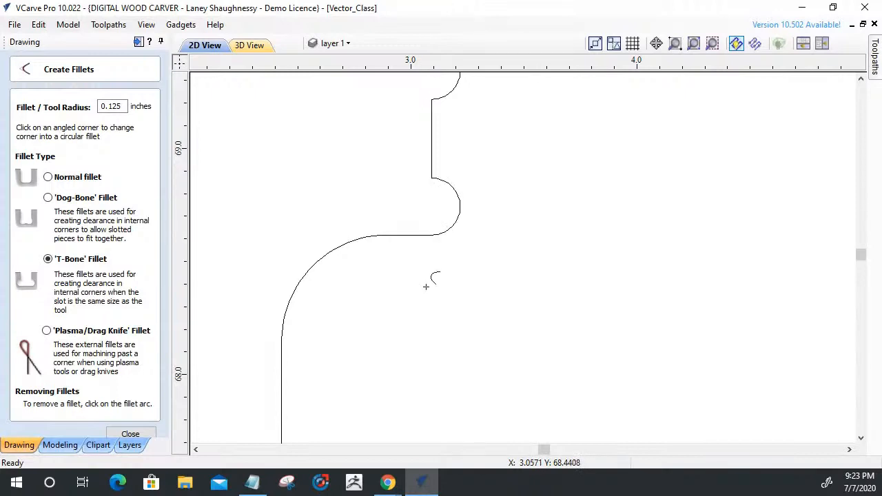
pyautogui.scroll(-3, 433, 316)
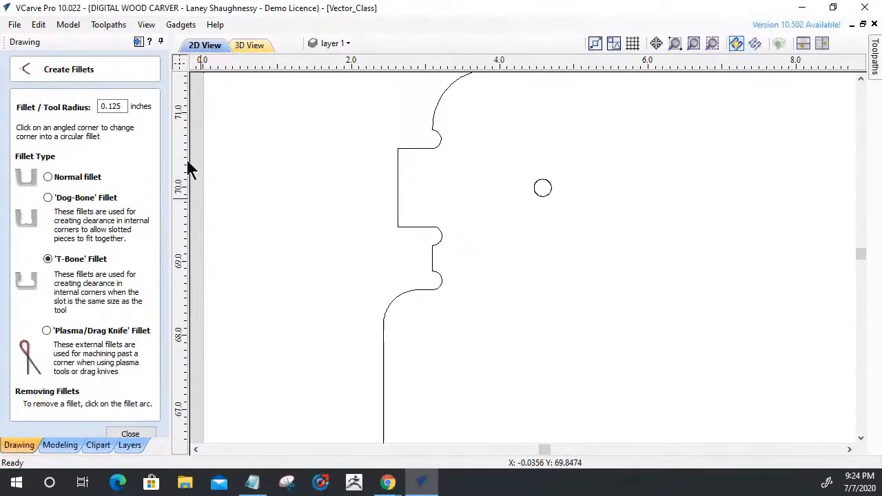
pyautogui.scroll(-3, 221, 182)
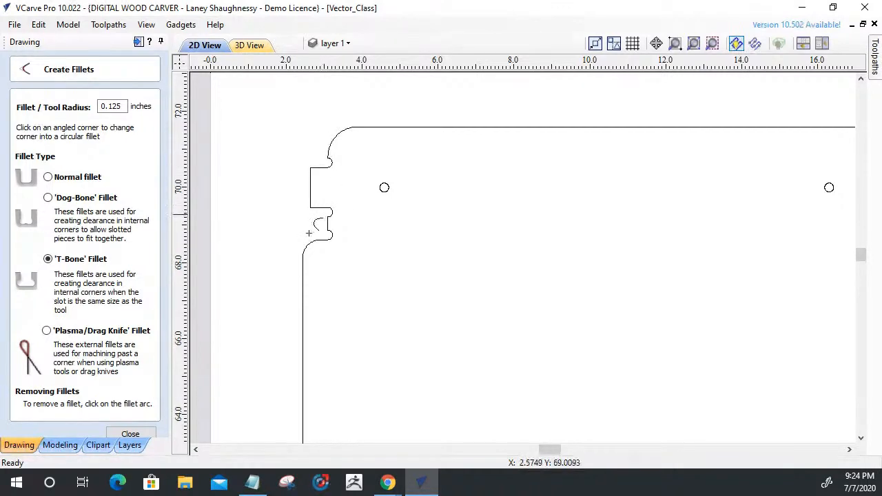
pyautogui.click(330, 162)
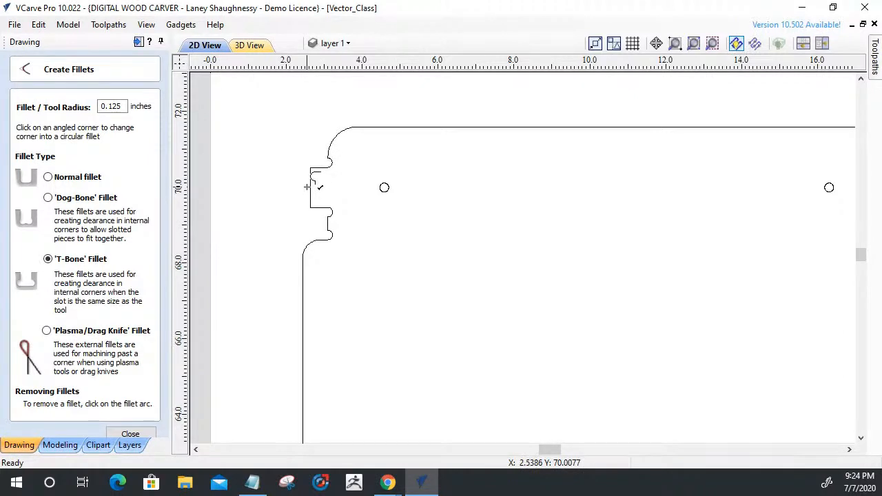
# In node editing, delete the relief arc above the right tab and shorten the tab's upper edge by about 0.07 inch.
pyautogui.scroll(-2, 263, 196)
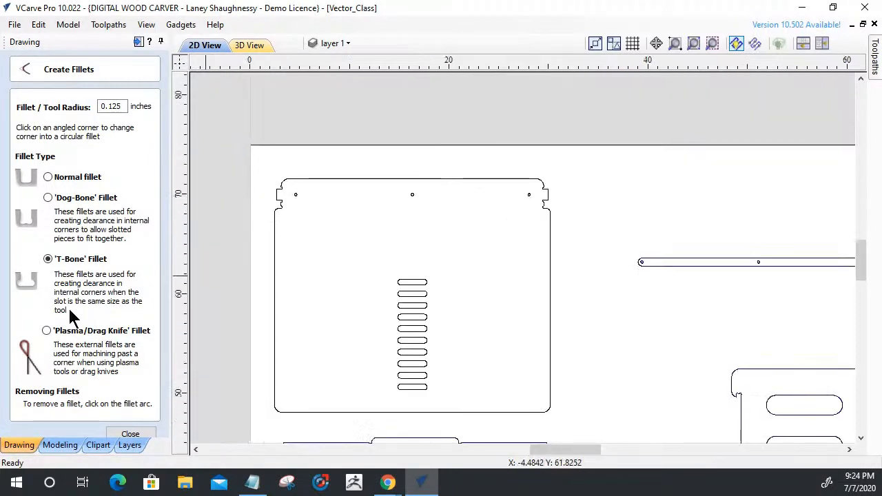
pyautogui.scroll(8, 525, 180)
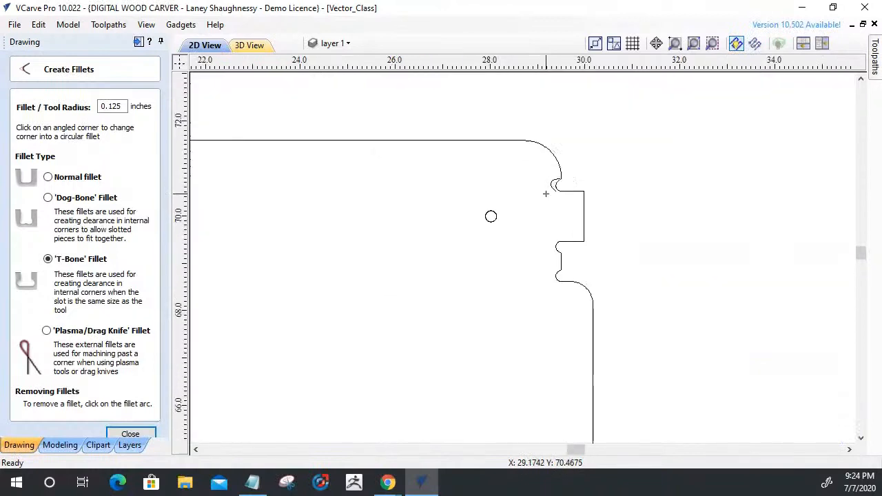
pyautogui.scroll(-1, 552, 228)
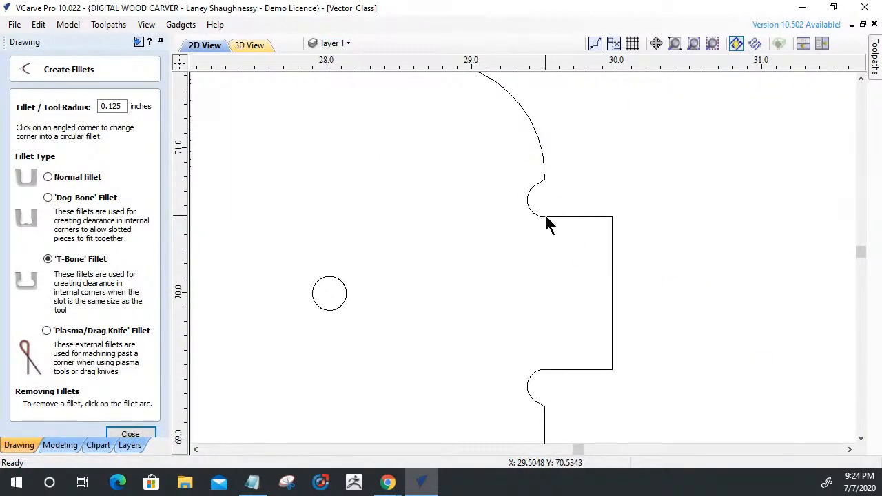
pyautogui.press('Escape')
pyautogui.click(546, 218)
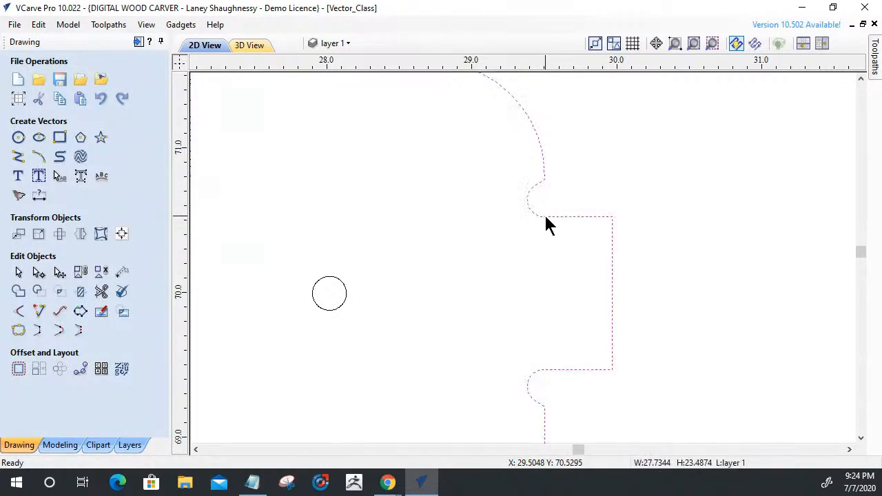
pyautogui.scroll(2, 545, 218)
pyautogui.doubleClick(545, 217)
pyautogui.scroll(2, 544, 190)
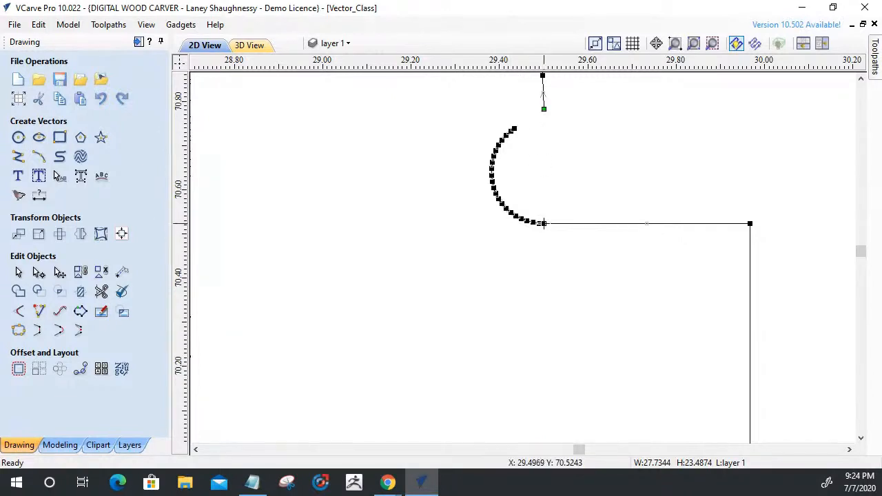
pyautogui.press('c')
pyautogui.click(520, 217)
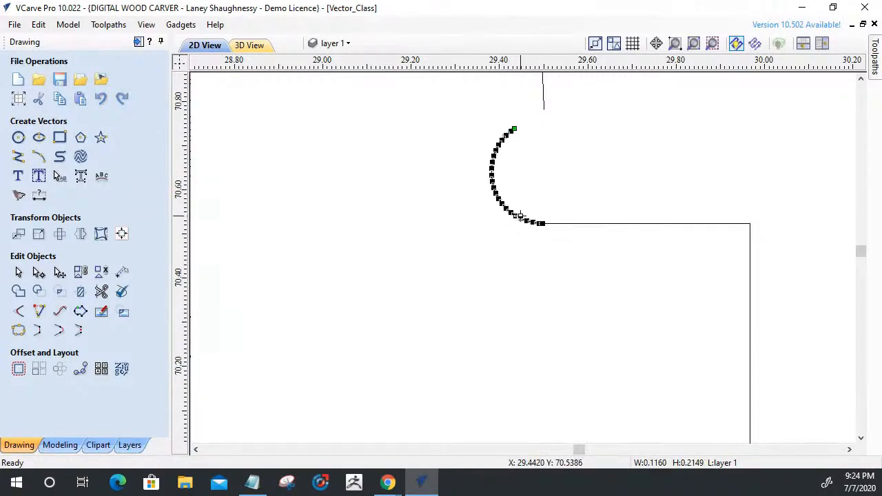
pyautogui.press('Delete')
pyautogui.scroll(-5, 520, 217)
pyautogui.click(529, 218)
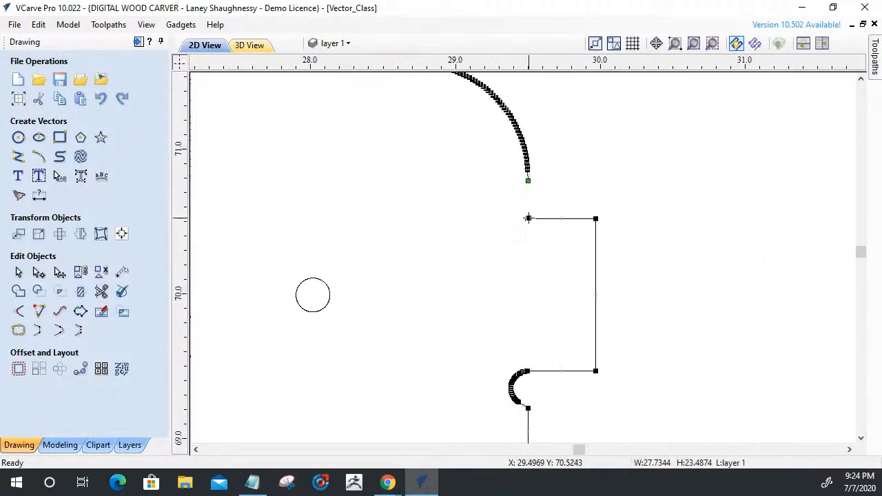
pyautogui.moveTo(526, 219); pyautogui.dragTo(543, 222)
# Delete the relief arc directly below the right tab and shorten the tab's lower edge by about 0.06 inch.
pyautogui.scroll(-4, 545, 308)
pyautogui.scroll(8, 544, 308)
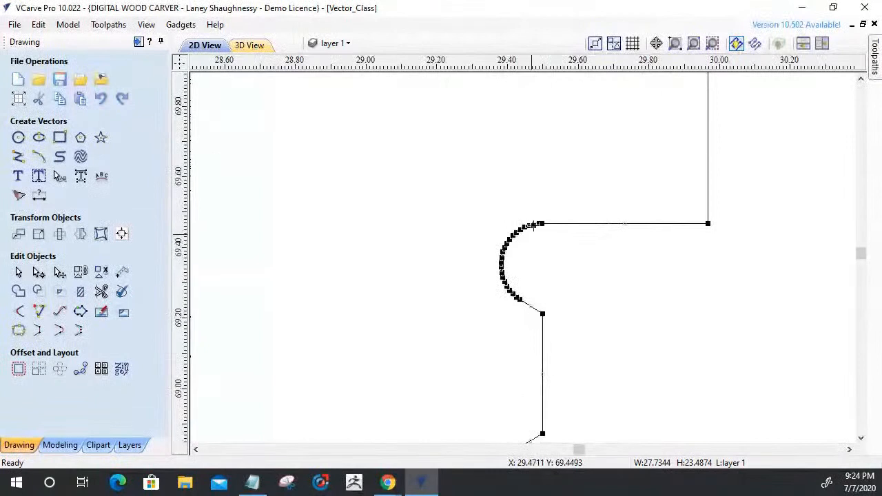
pyautogui.click(541, 314)
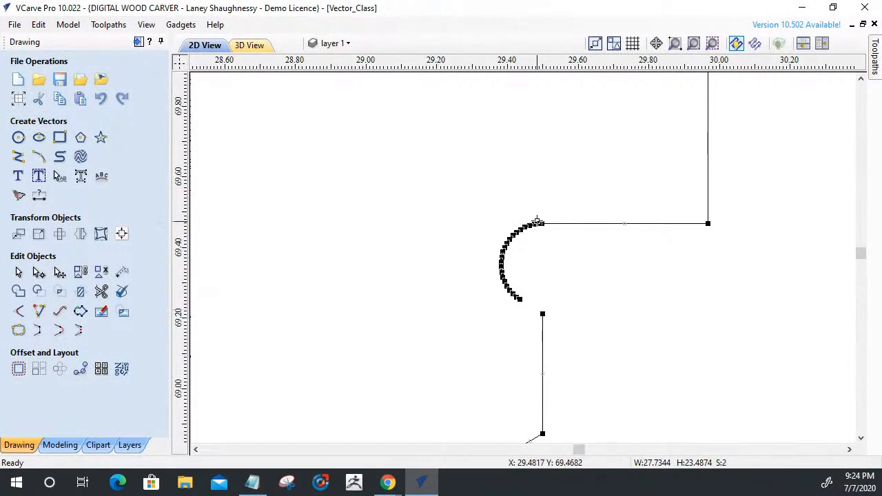
pyautogui.press('c')
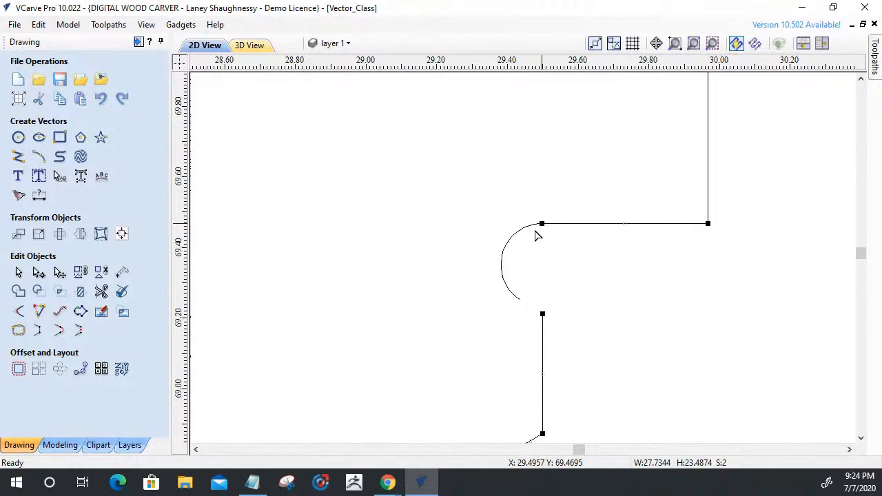
pyautogui.click(523, 234)
pyautogui.press('Delete')
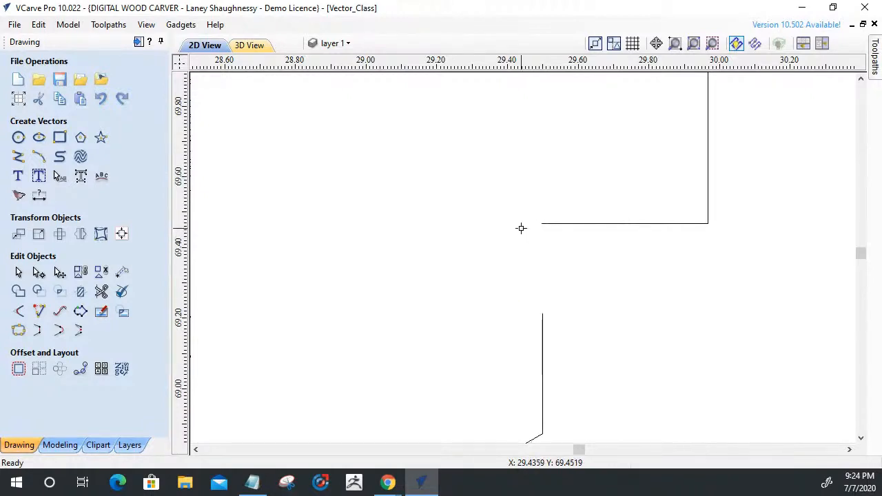
pyautogui.moveTo(541, 224); pyautogui.dragTo(562, 224)
# Cut the outline at both ends of the relief arc at the right notch's lower corner and delete the arc.
pyautogui.scroll(-3, 618, 360)
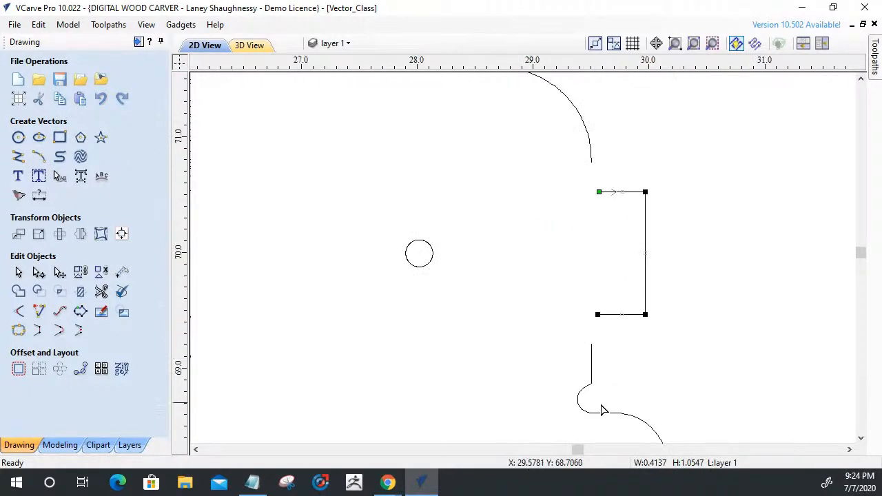
pyautogui.scroll(3, 601, 411)
pyautogui.click(564, 283)
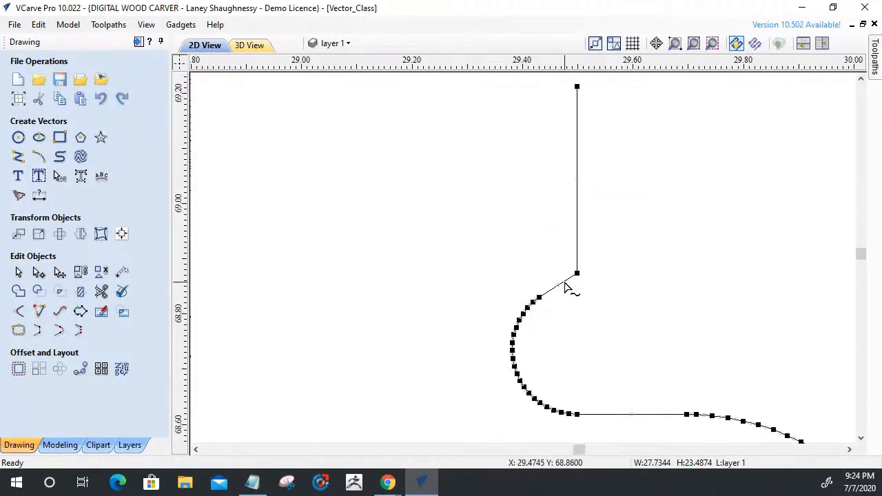
pyautogui.press('d')
pyautogui.press('c')
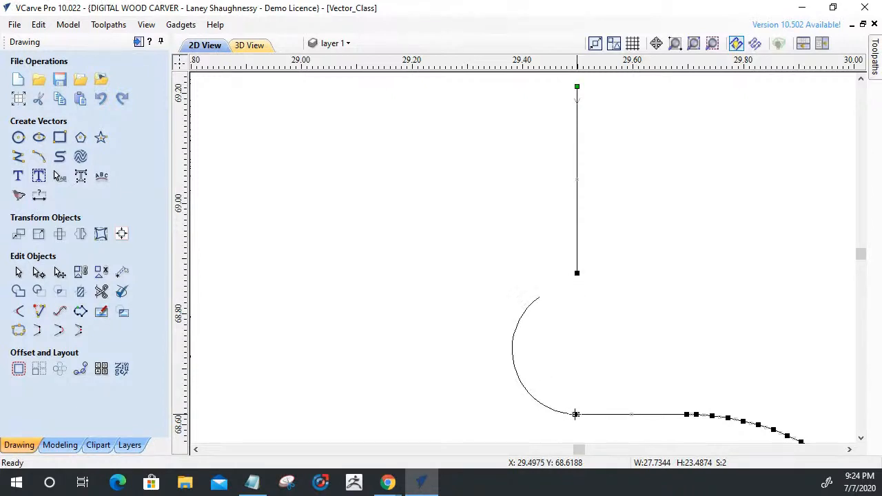
pyautogui.click(541, 406)
pyautogui.press('Delete')
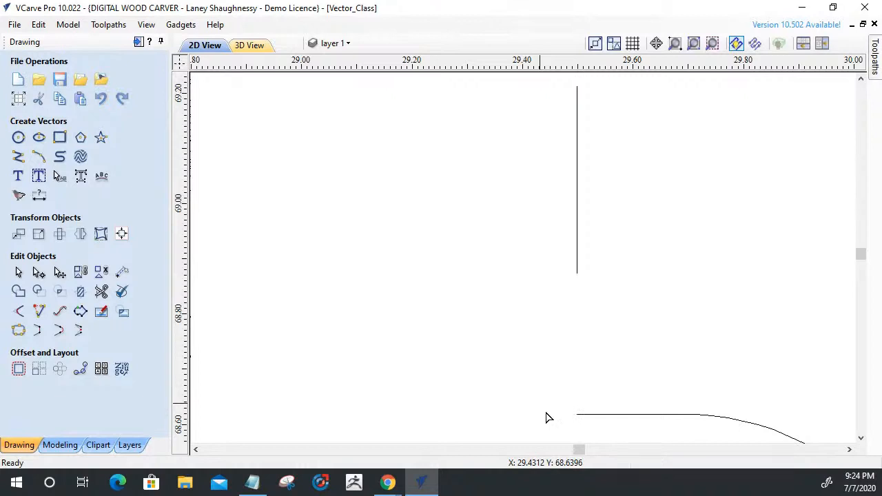
# Shorten the right notch's lower edge by about 0.04 inch and extend it to a sharp corner with the vertical edge.
pyautogui.click(578, 415)
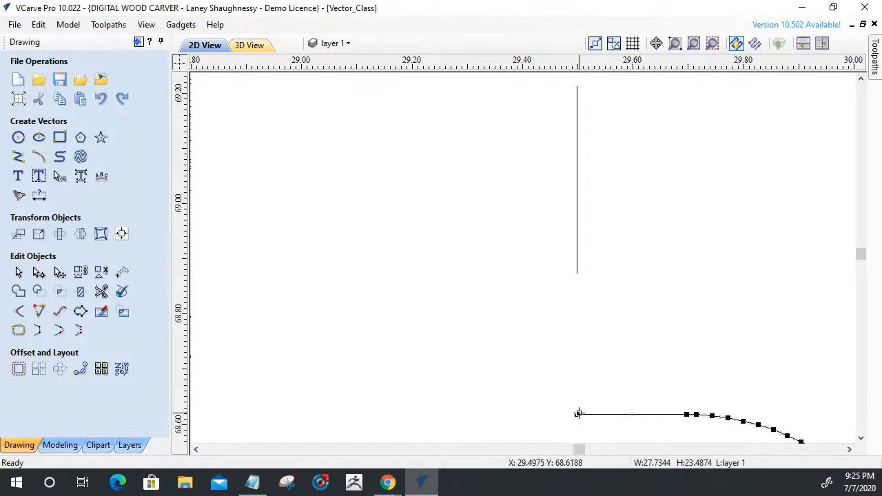
pyautogui.moveTo(598, 418); pyautogui.dragTo(597, 415)
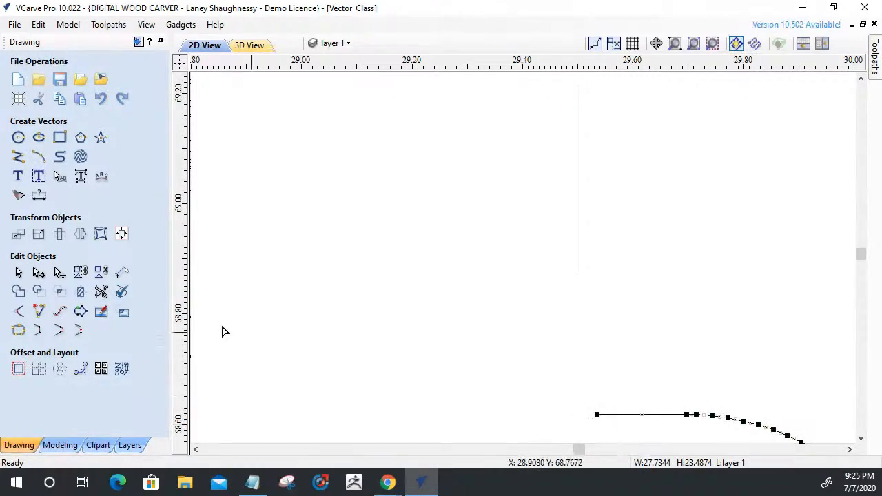
pyautogui.click(38, 312)
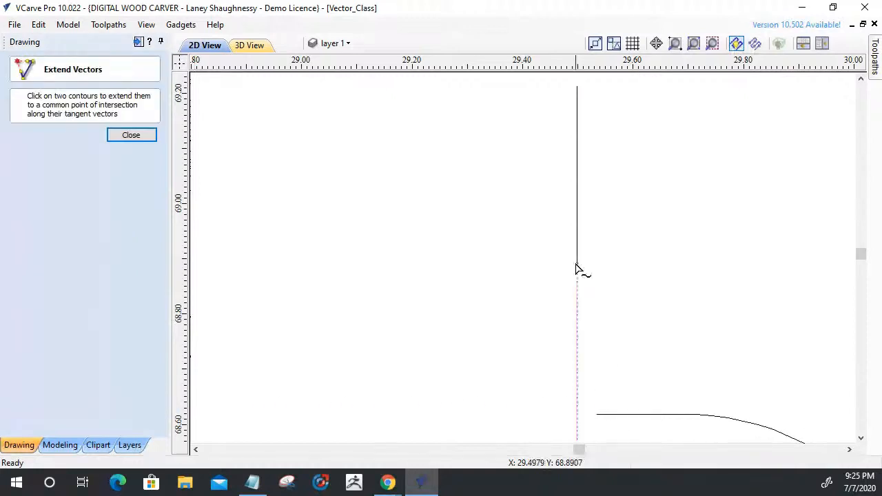
pyautogui.click(616, 417)
pyautogui.scroll(-3, 561, 298)
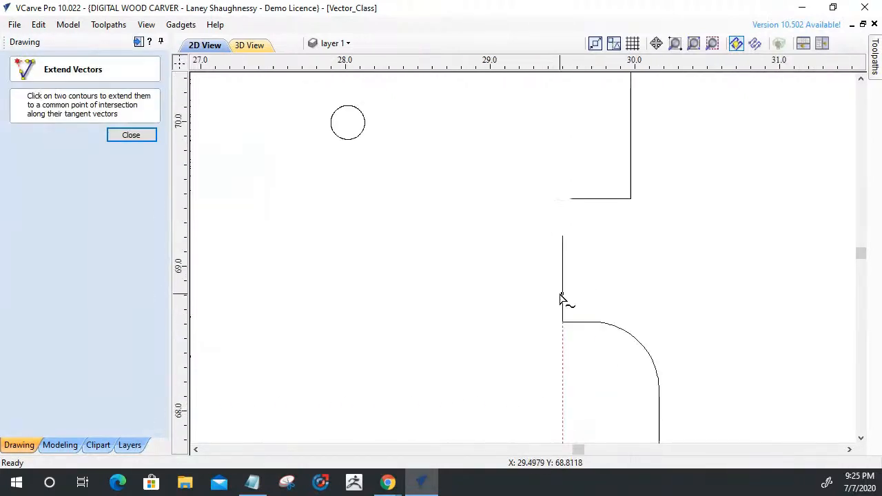
# Extend the open outline segments into sharp inner corners below and above the right tab.
pyautogui.click(574, 204)
pyautogui.scroll(-3, 597, 304)
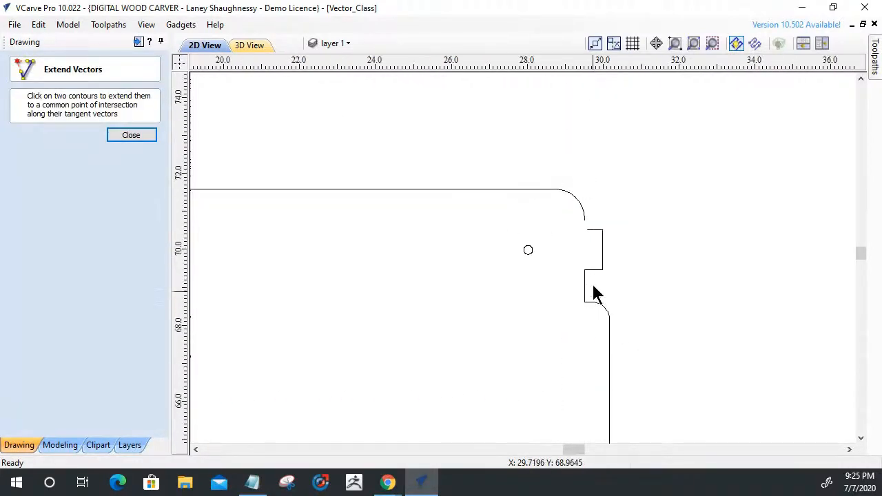
pyautogui.click(585, 218)
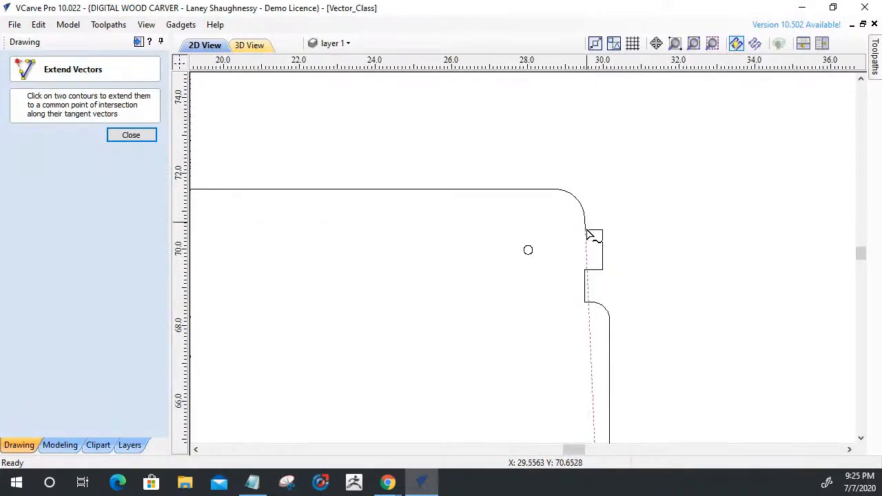
pyautogui.click(588, 230)
pyautogui.scroll(2, 588, 262)
pyautogui.scroll(3, 589, 271)
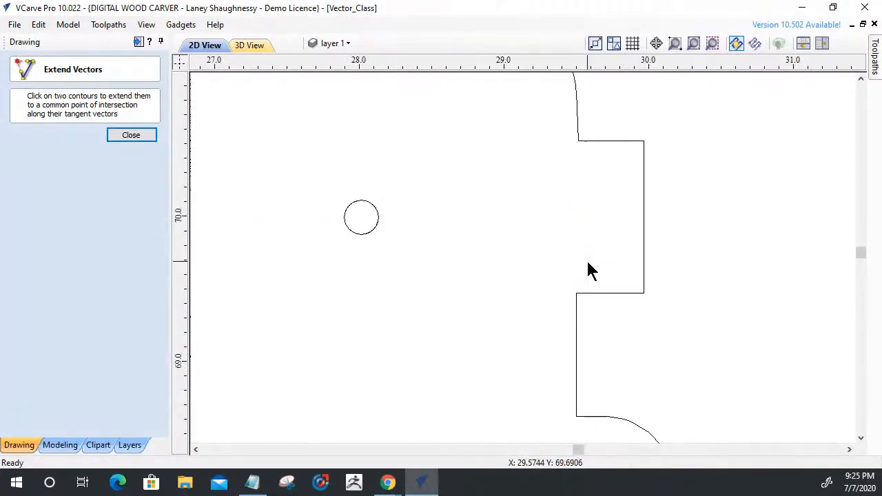
pyautogui.click(131, 137)
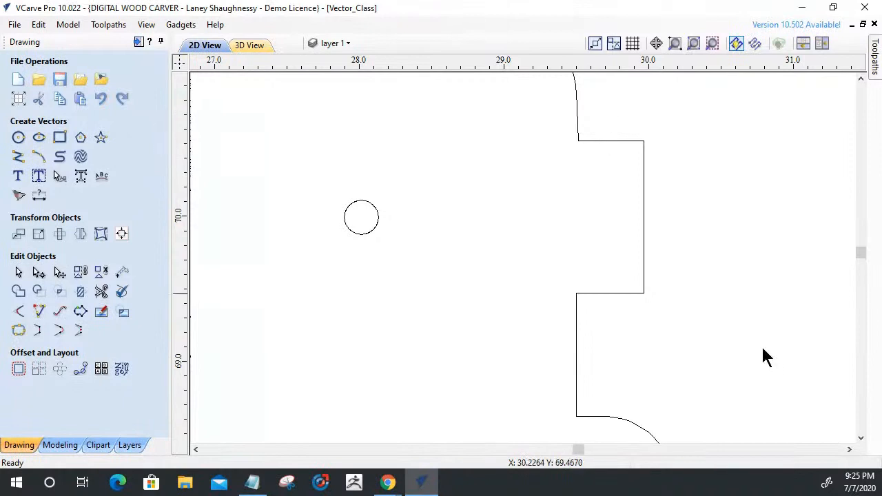
# Join the panel outline's three open vectors into one closed vector with a 0.001 inch tolerance.
pyautogui.scroll(-5, 731, 406)
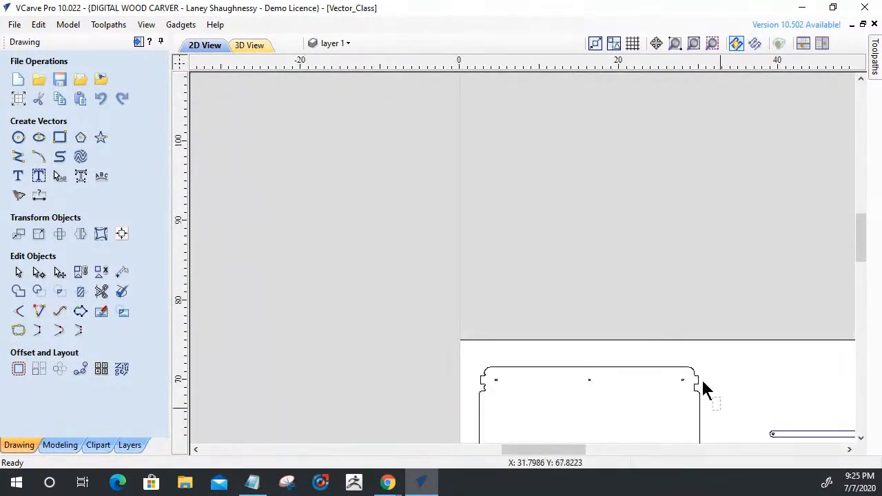
pyautogui.click(643, 370)
pyautogui.scroll(4, 703, 413)
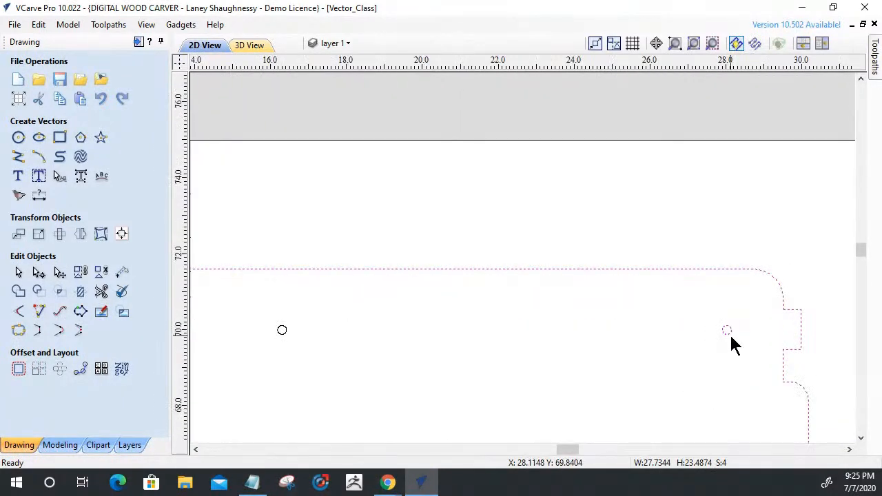
pyautogui.click(18, 331)
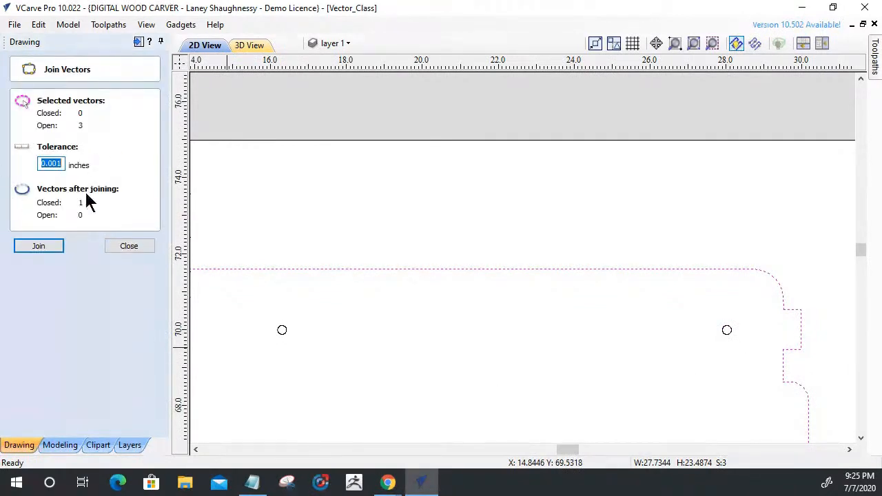
pyautogui.click(40, 249)
pyautogui.click(129, 247)
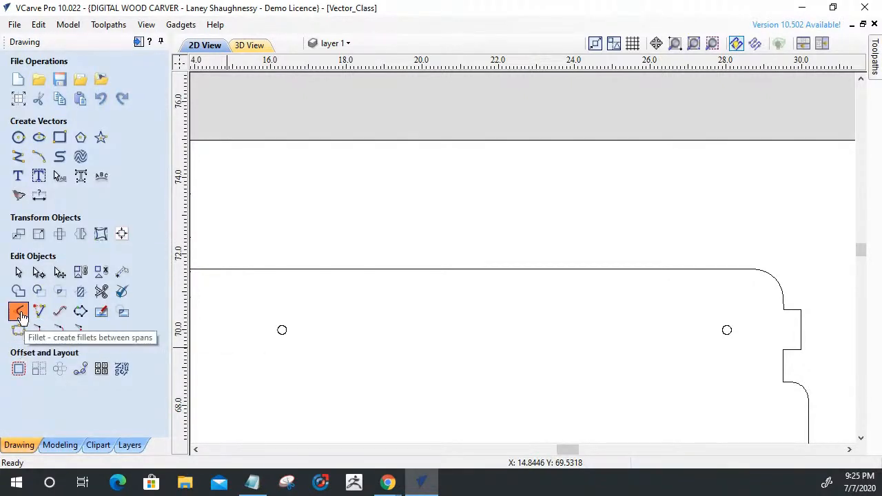
# Add 0.125 inch T-Bone fillets cut into the vertical edge at the right notch's lower corner and both inner corners of the right tab.
pyautogui.click(18, 311)
pyautogui.scroll(-4, 400, 211)
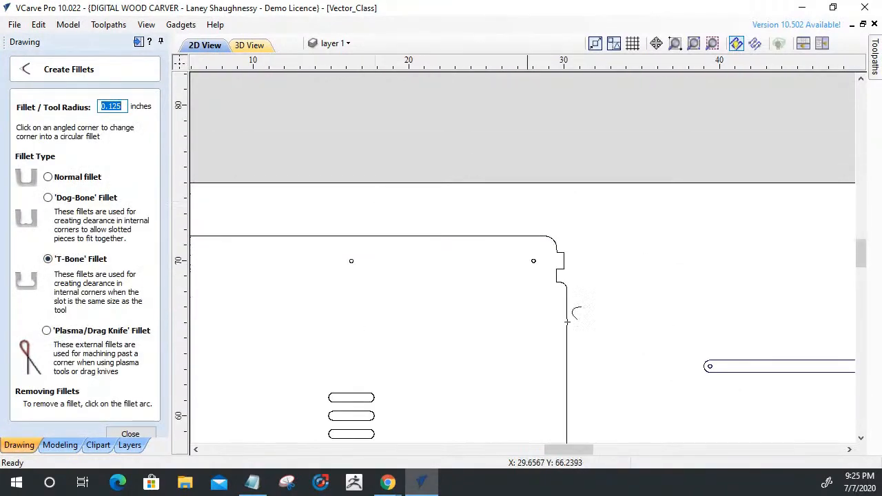
pyautogui.scroll(7, 548, 293)
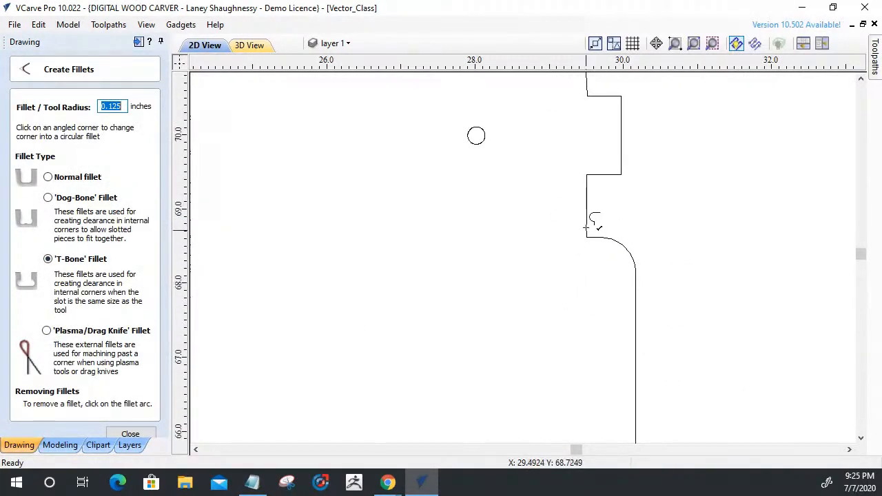
pyautogui.click(587, 222)
pyautogui.click(585, 184)
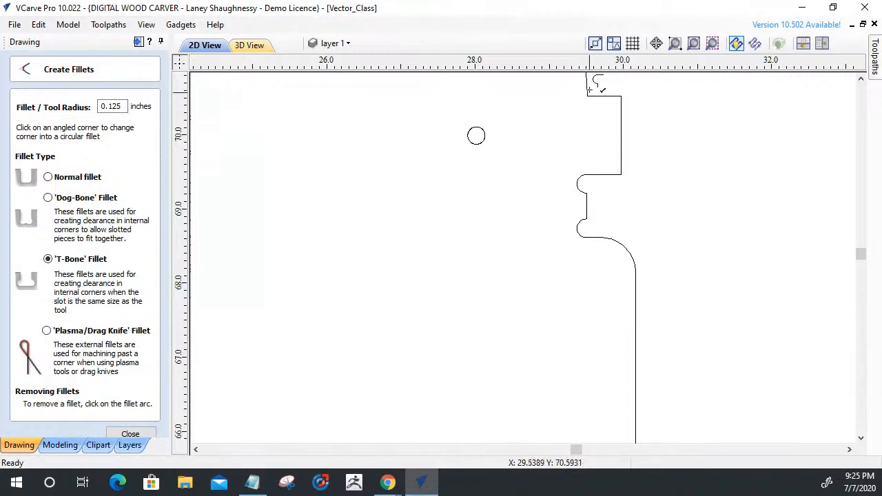
pyautogui.scroll(-2, 617, 275)
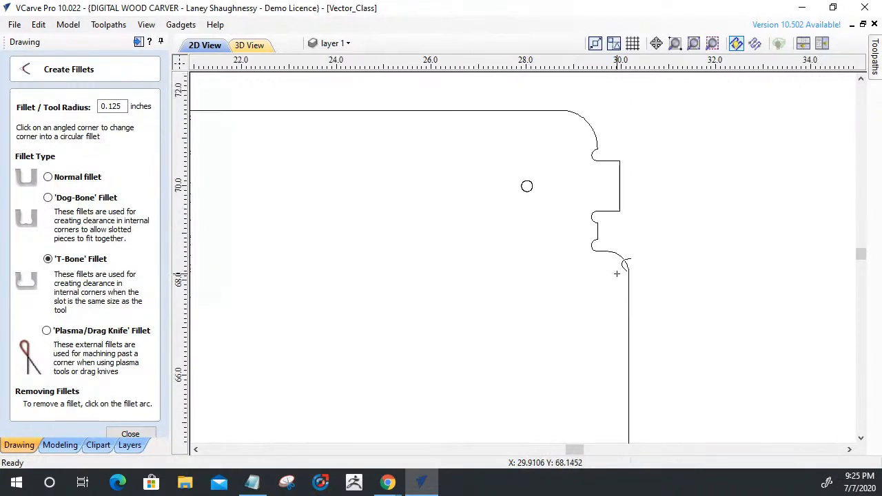
pyautogui.click(130, 434)
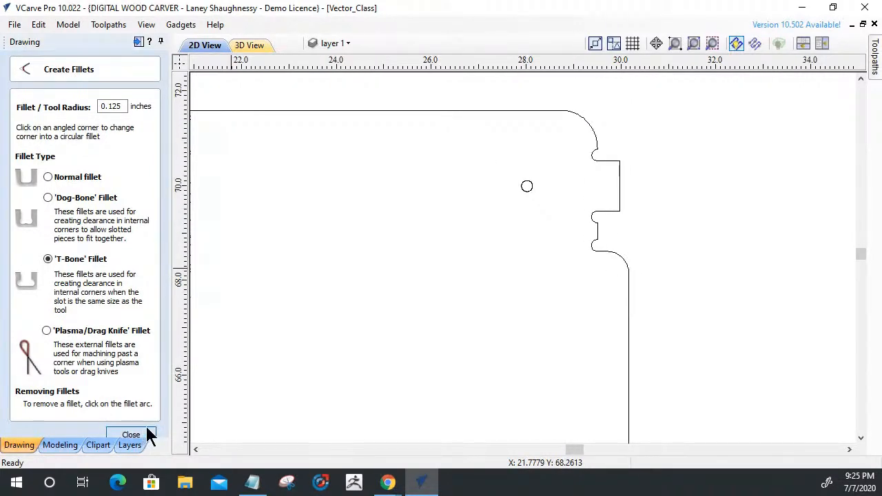
# Move the completed panel with its holes and slots to the Finished Parts layer.
pyautogui.scroll(-5, 585, 270)
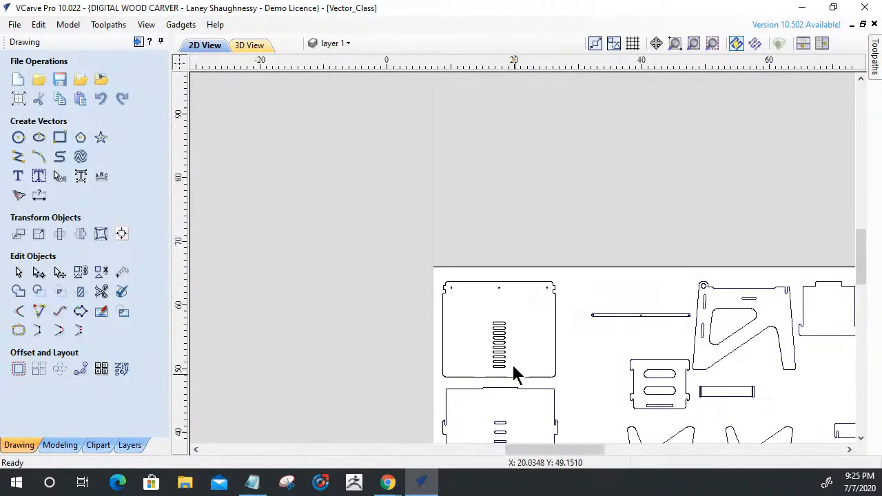
pyautogui.scroll(3, 516, 375)
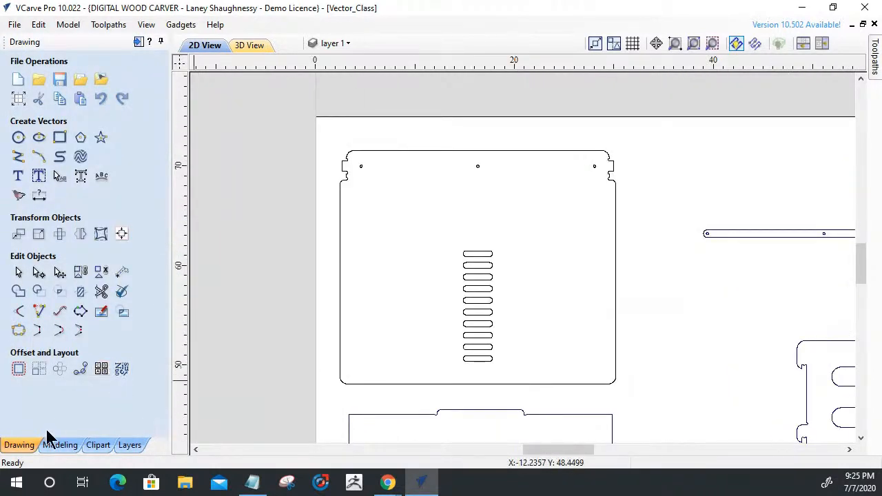
pyautogui.click(98, 446)
pyautogui.moveTo(277, 115); pyautogui.dragTo(634, 389)
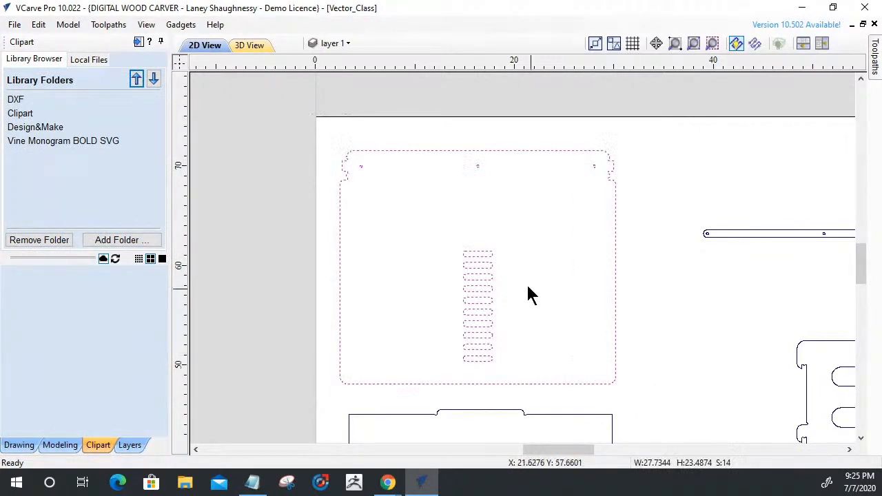
pyautogui.rightClick(466, 286)
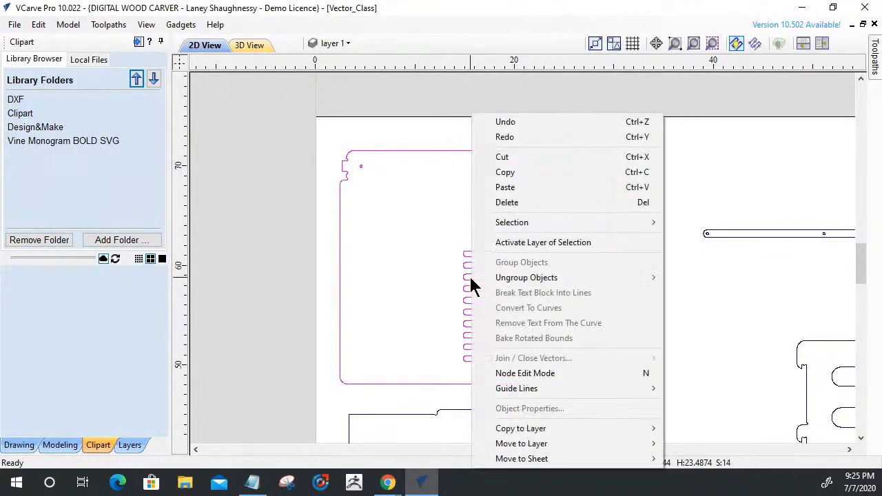
pyautogui.moveTo(516, 445)
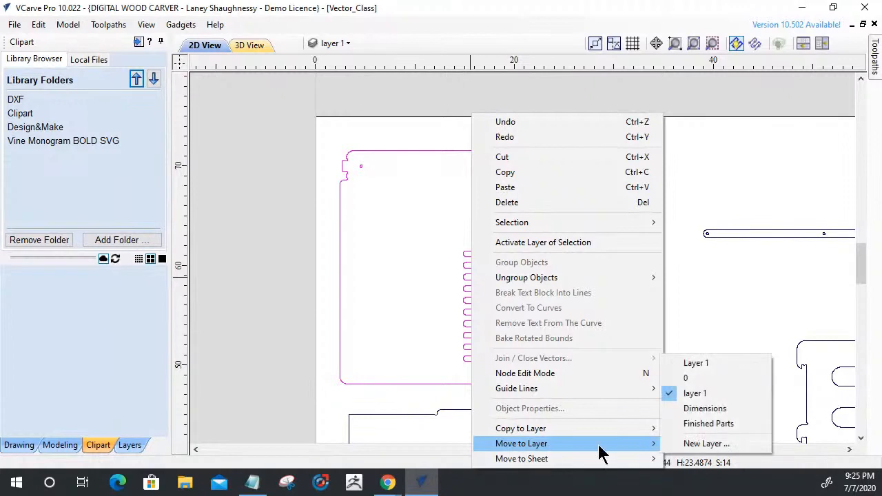
pyautogui.click(698, 423)
pyautogui.scroll(-5, 558, 249)
pyautogui.scroll(-2, 559, 259)
pyautogui.scroll(3, 543, 239)
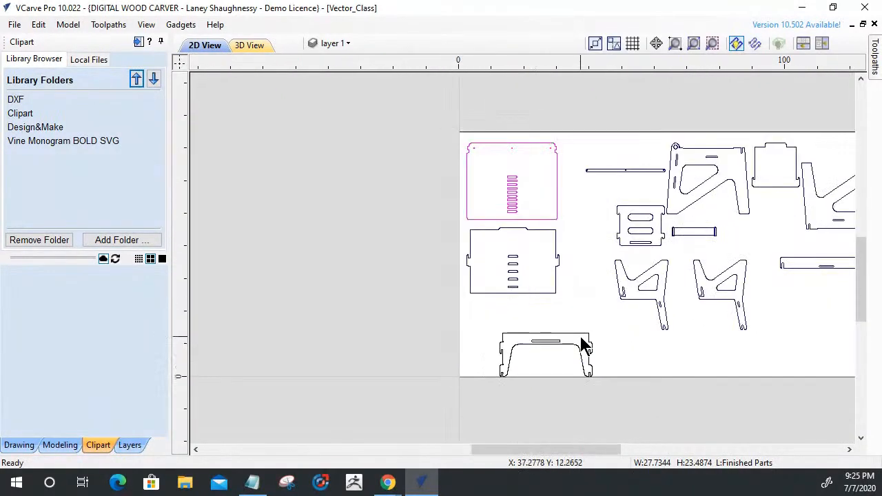
# Offset the outline and slot of the two-legged part at the sheet's lower edge inwards 0.125 inch with sharp corners, deleting the originals.
pyautogui.click(581, 319)
pyautogui.scroll(5, 542, 376)
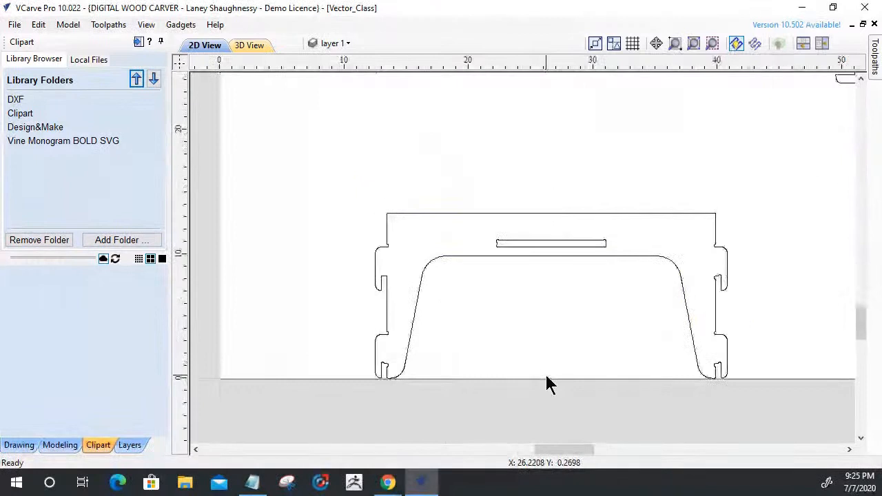
pyautogui.click(626, 260)
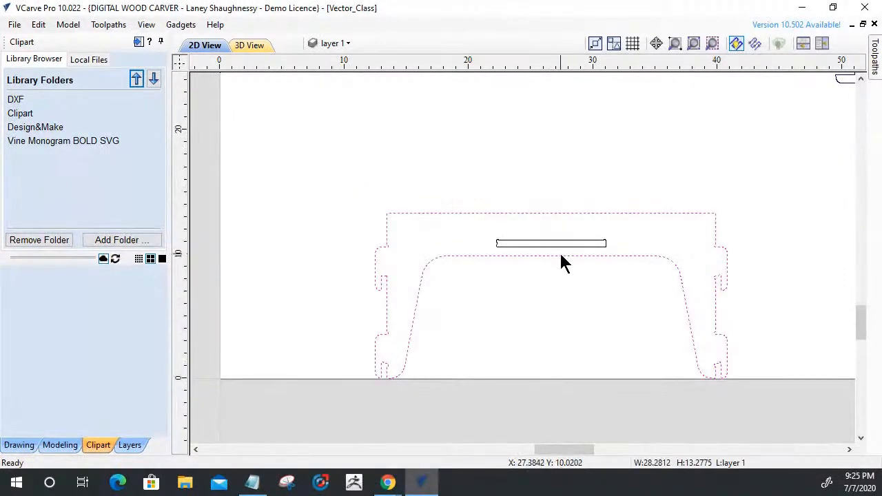
pyautogui.scroll(4, 560, 257)
pyautogui.click(535, 232)
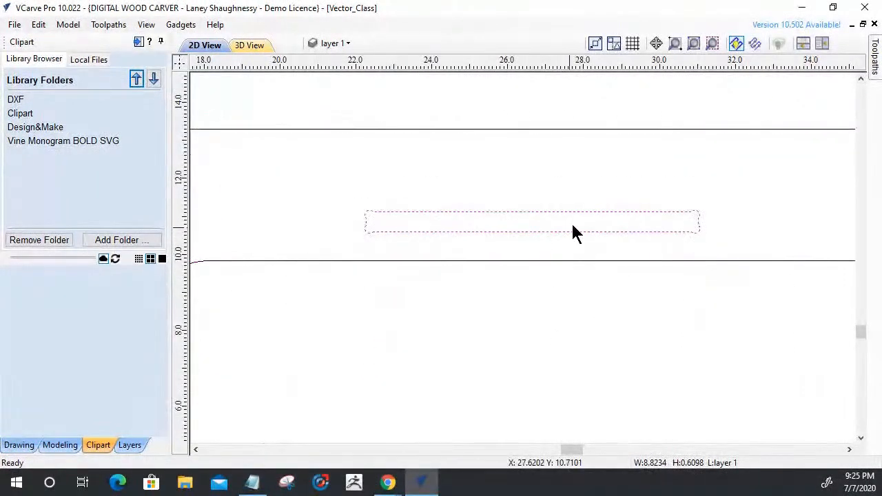
pyautogui.scroll(-3, 524, 224)
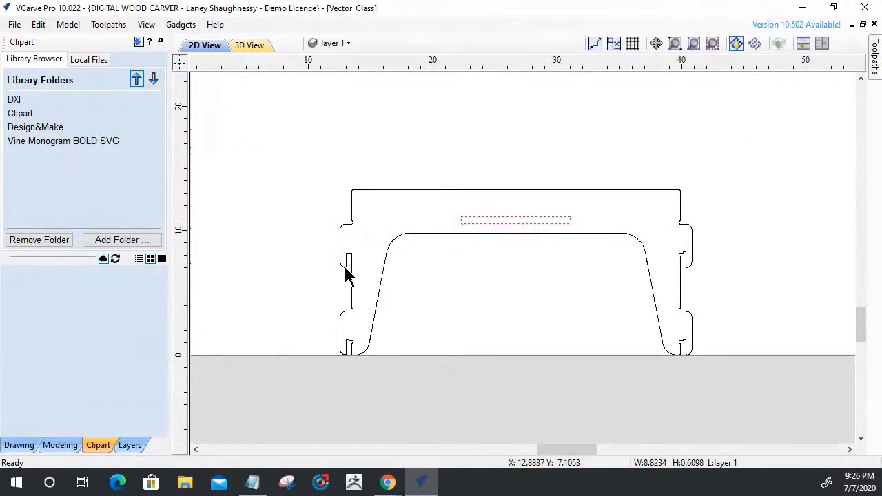
pyautogui.moveTo(279, 154); pyautogui.dragTo(716, 408)
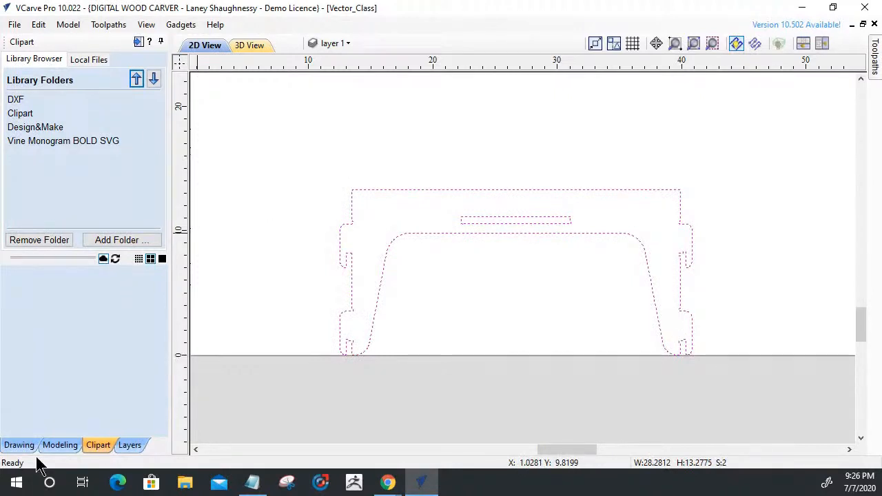
pyautogui.click(18, 446)
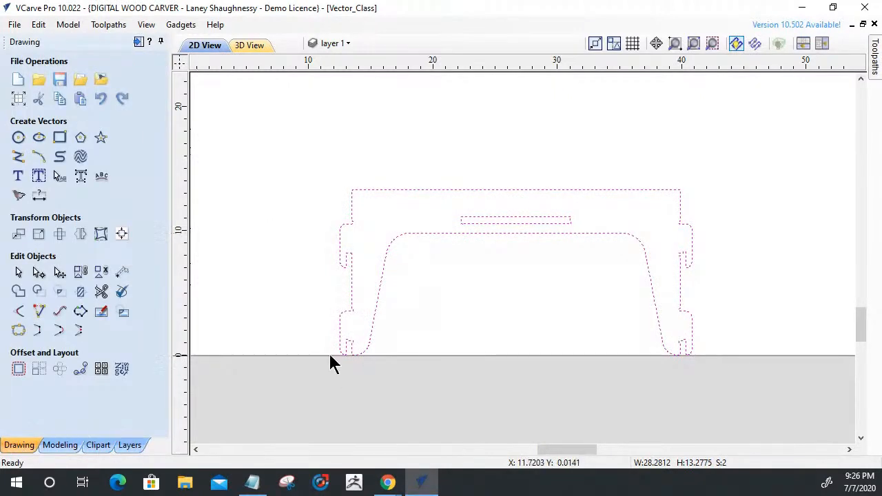
pyautogui.click(18, 369)
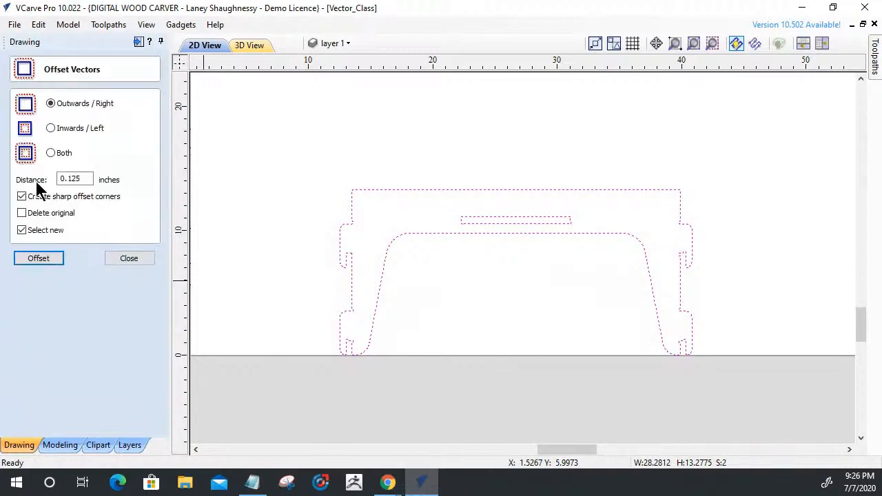
pyautogui.click(51, 129)
pyautogui.click(21, 213)
pyautogui.click(27, 254)
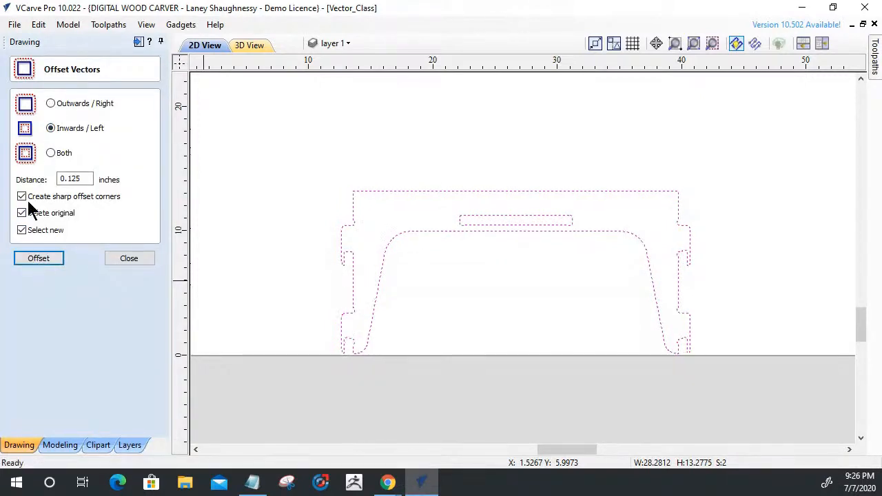
# Offset the two-legged part's vectors back outwards by 0.125 inch, deleting the inset copies, and select the slot to check its corners.
pyautogui.click(38, 258)
pyautogui.click(139, 259)
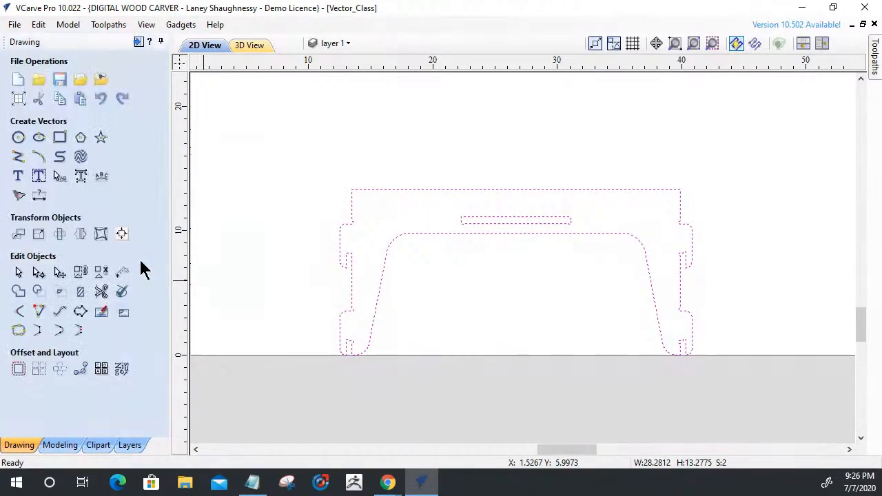
pyautogui.click(264, 276)
pyautogui.scroll(3, 553, 228)
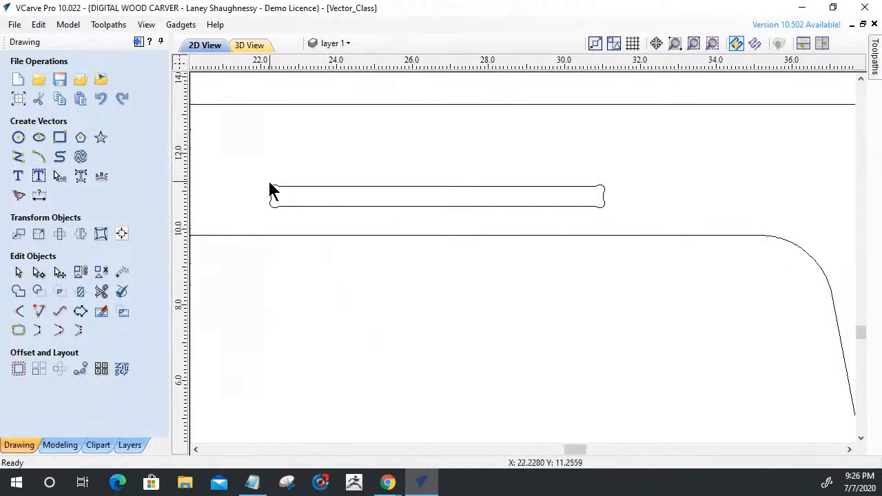
pyautogui.moveTo(461, 164); pyautogui.dragTo(459, 164)
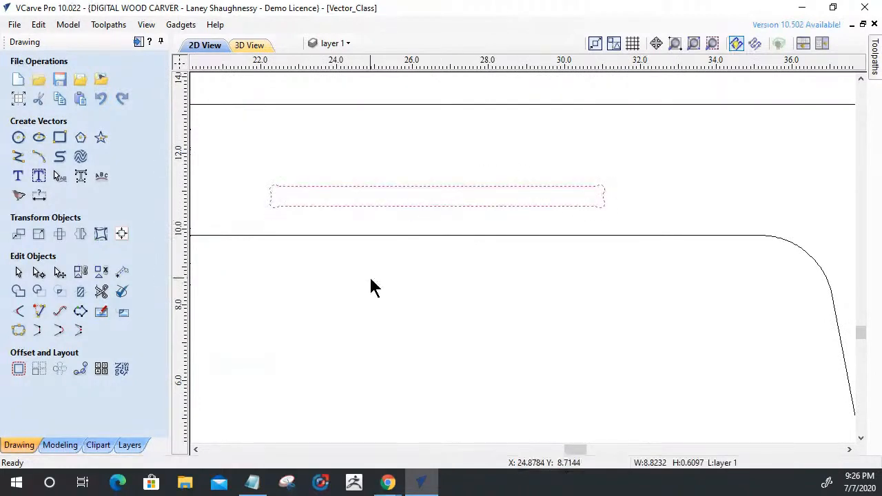
pyautogui.scroll(-5, 525, 297)
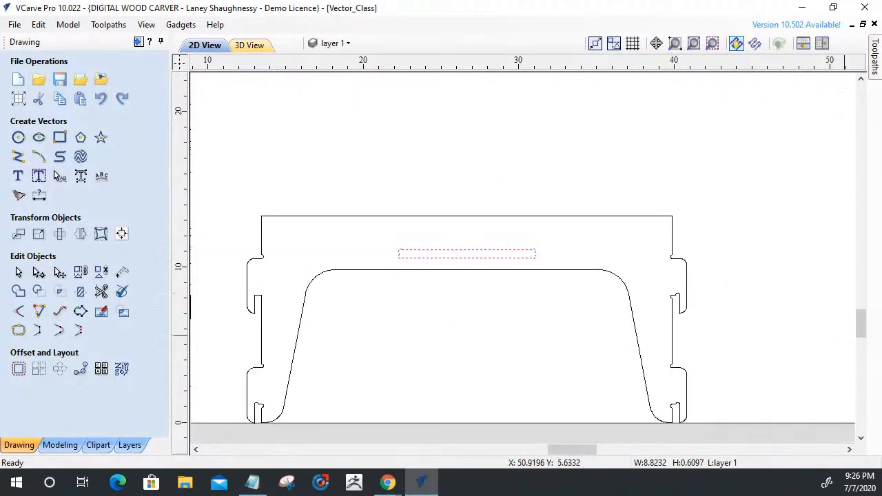
# Open the two-legged part's outline for node editing around the rounded corners of the left leg's bottom notch.
pyautogui.scroll(3, 207, 345)
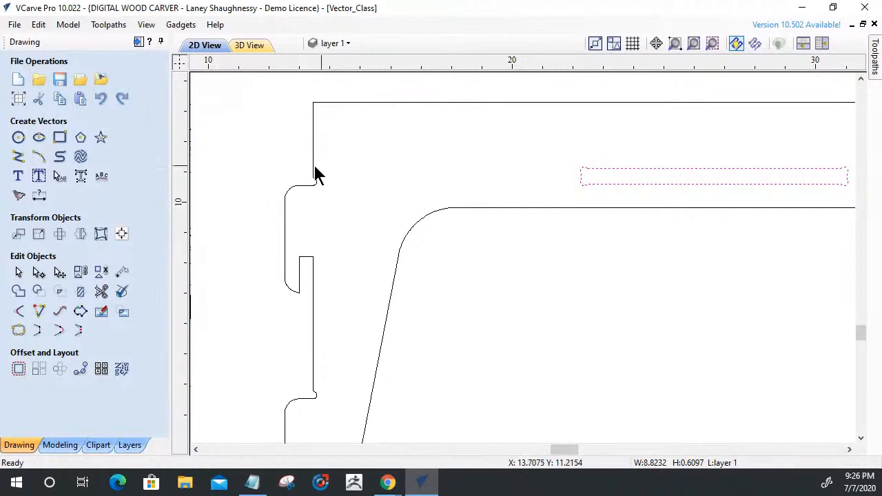
pyautogui.scroll(-2, 327, 393)
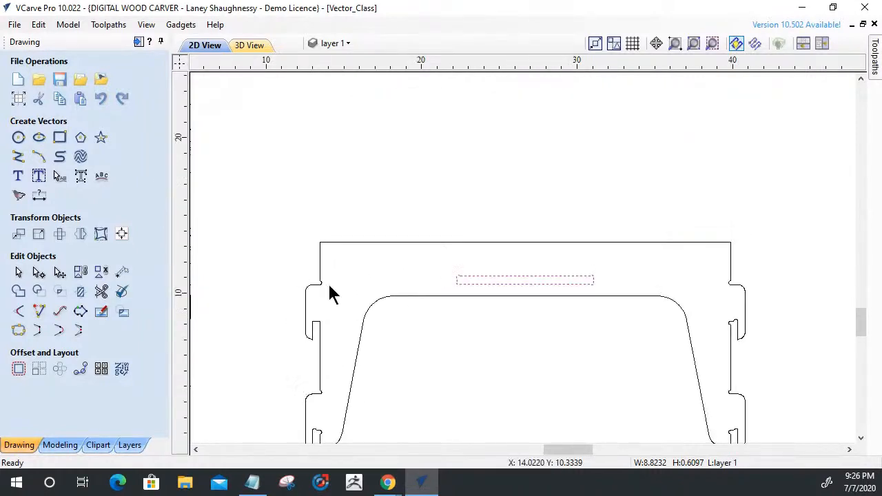
pyautogui.scroll(-2, 320, 347)
pyautogui.scroll(6, 328, 356)
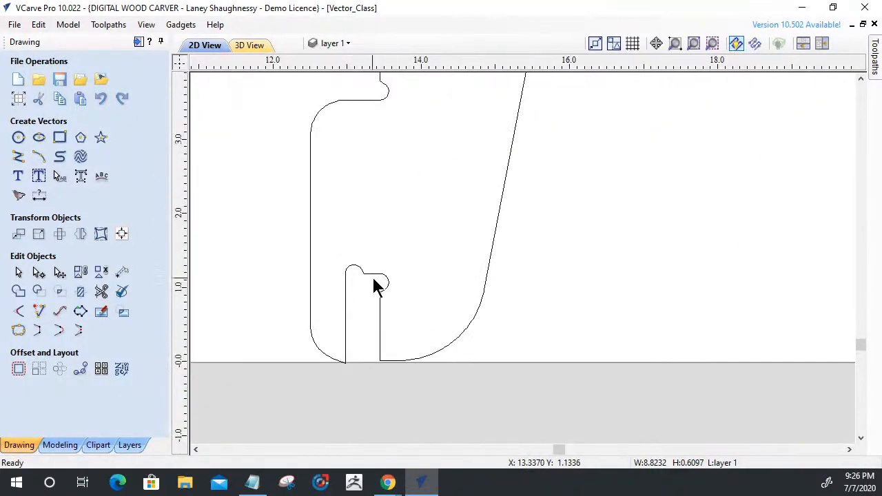
pyautogui.scroll(4, 362, 303)
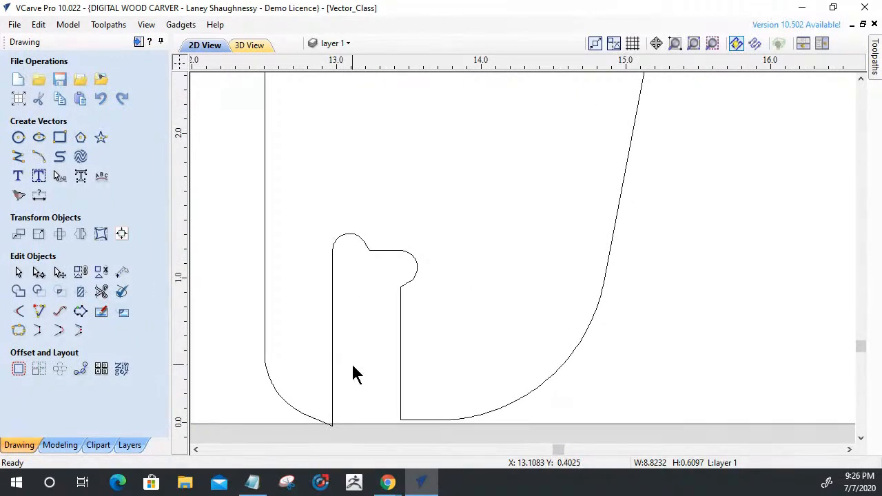
pyautogui.click(333, 350)
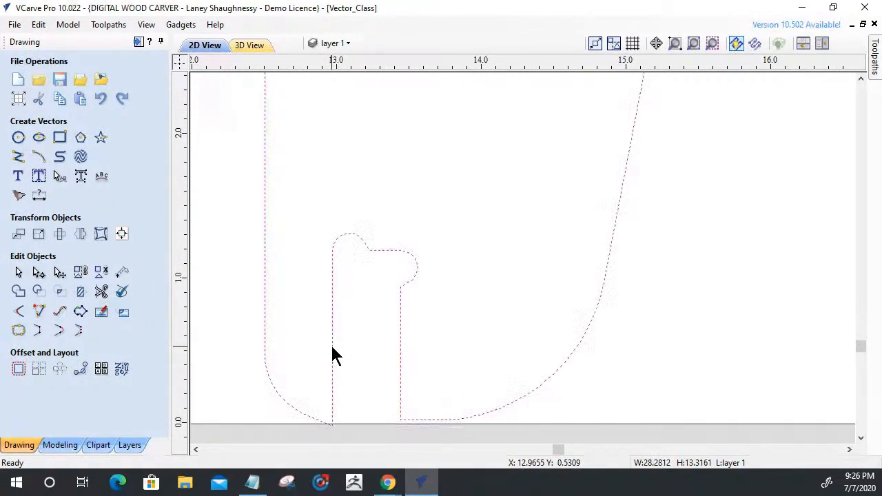
pyautogui.press('n')
pyautogui.scroll(6, 356, 254)
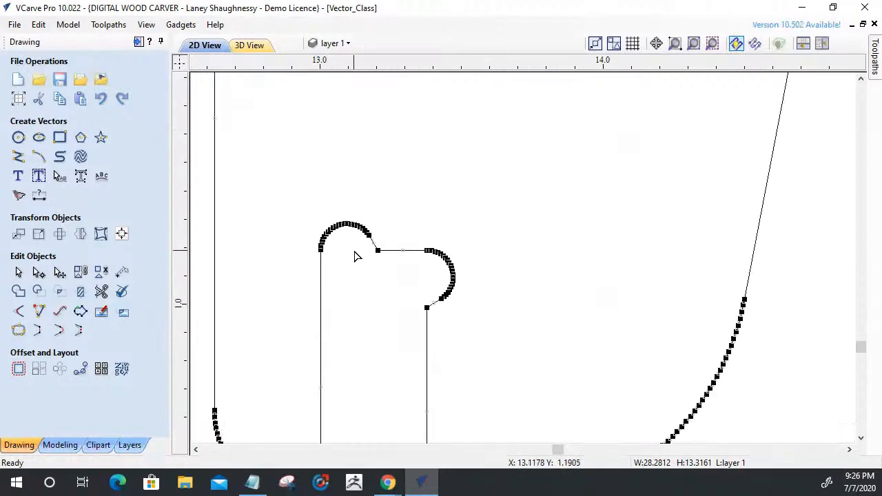
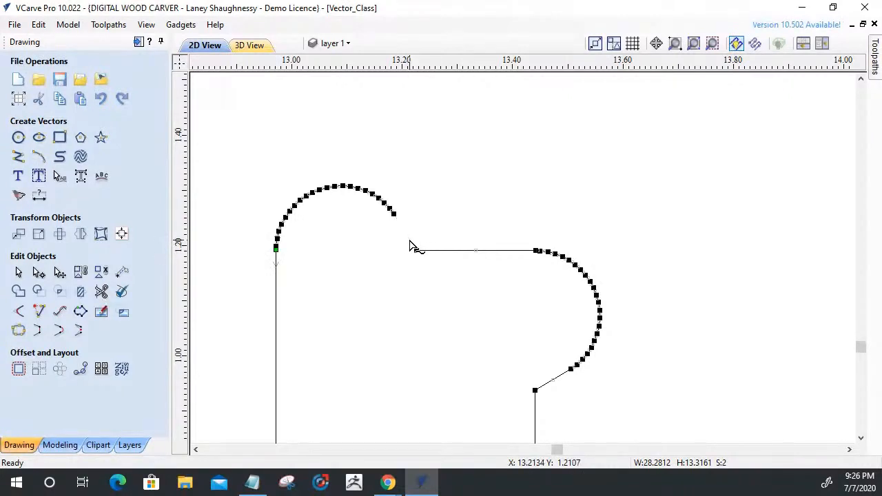
# Delete the rounded arc at the bottom notch's upper-left corner and shorten the notch's left side line at its upper end.
pyautogui.press('Delete')
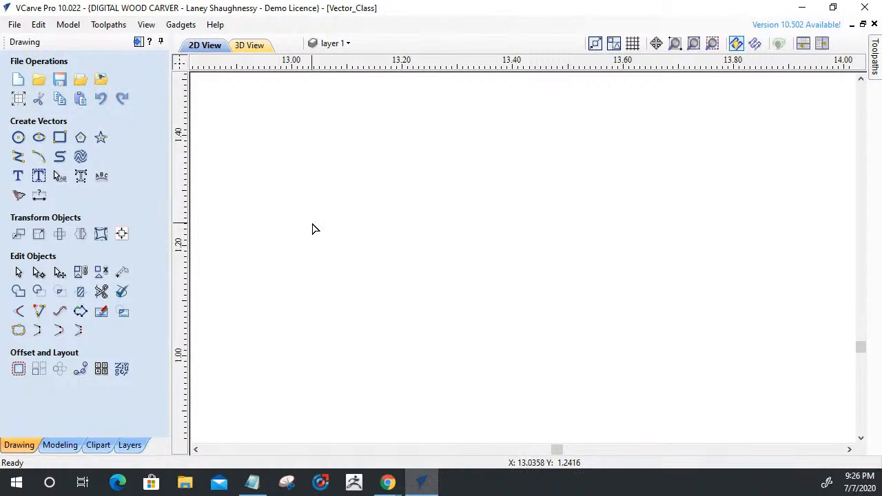
pyautogui.hotkey('ctrl', 'z')
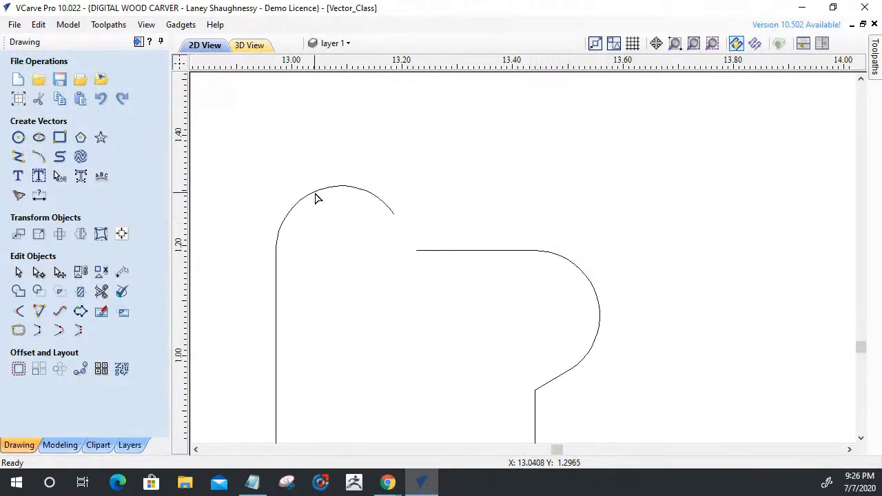
pyautogui.click(313, 192)
pyautogui.press('Delete')
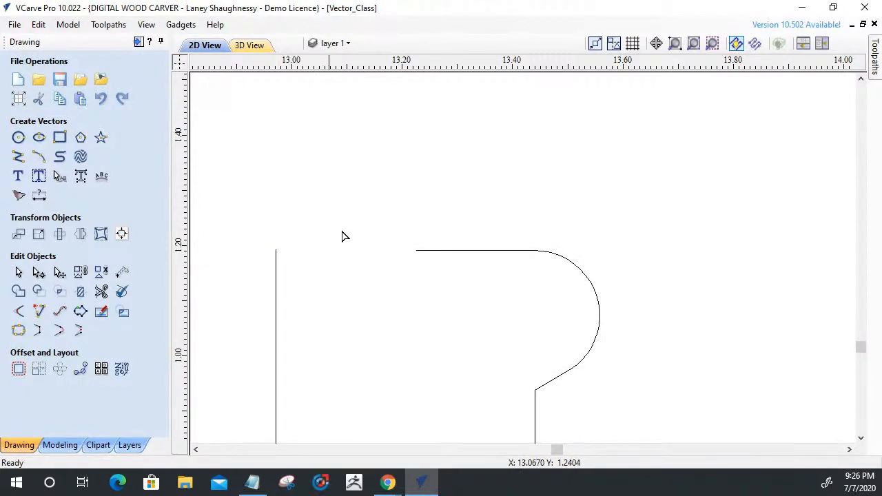
pyautogui.click(459, 254)
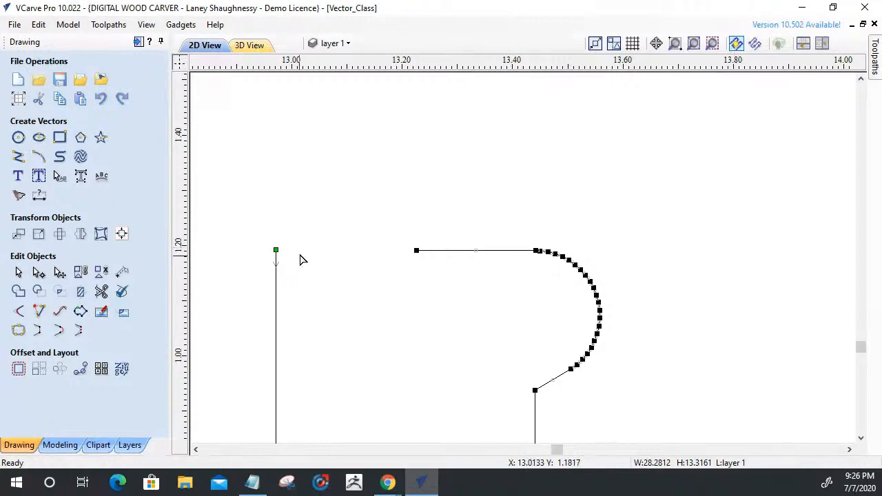
pyautogui.moveTo(275, 250); pyautogui.dragTo(276, 306)
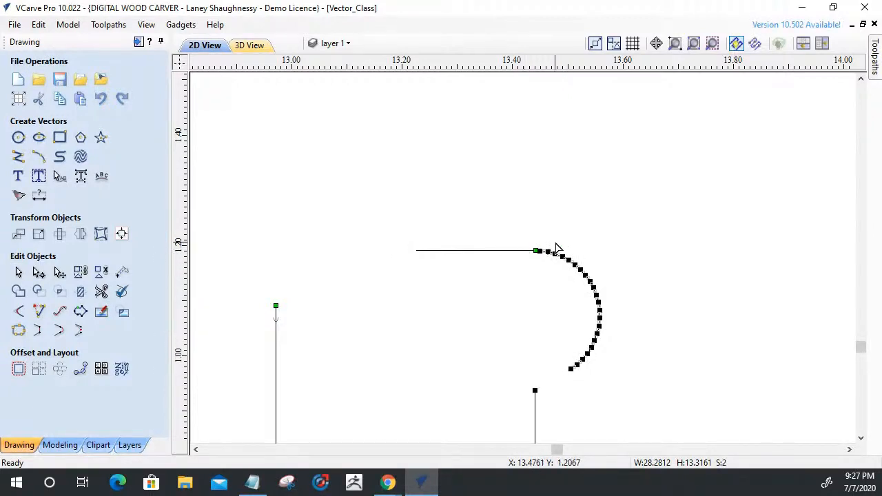
# Delete the rounded arc at the notch's upper-right corner and shorten the right end of the notch's top line.
pyautogui.press('Delete')
pyautogui.hotkey('ctrl', 'z')
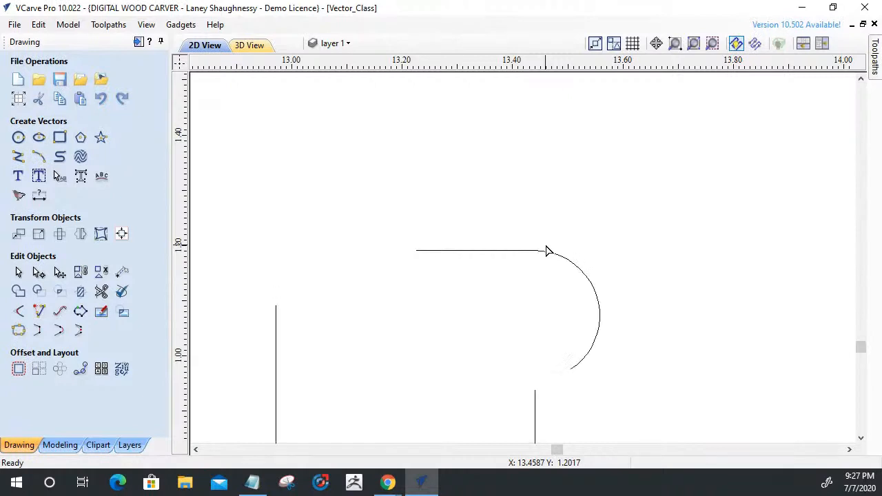
pyautogui.click(577, 264)
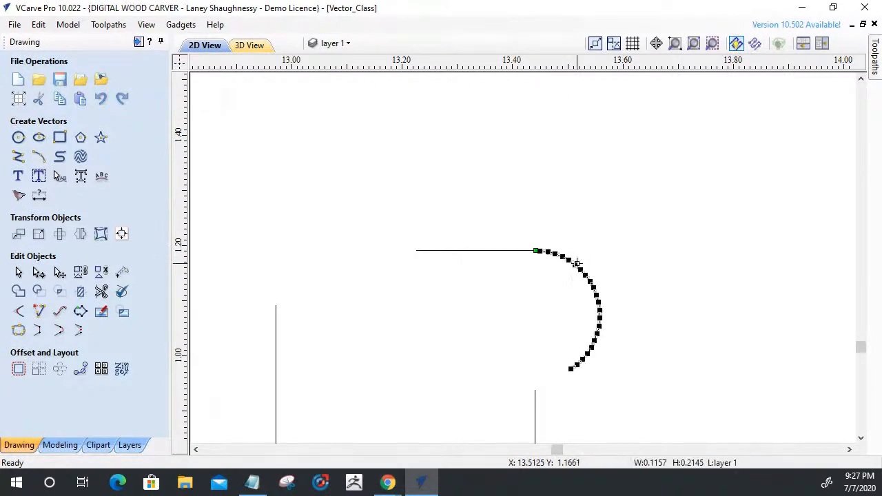
pyautogui.press('Delete')
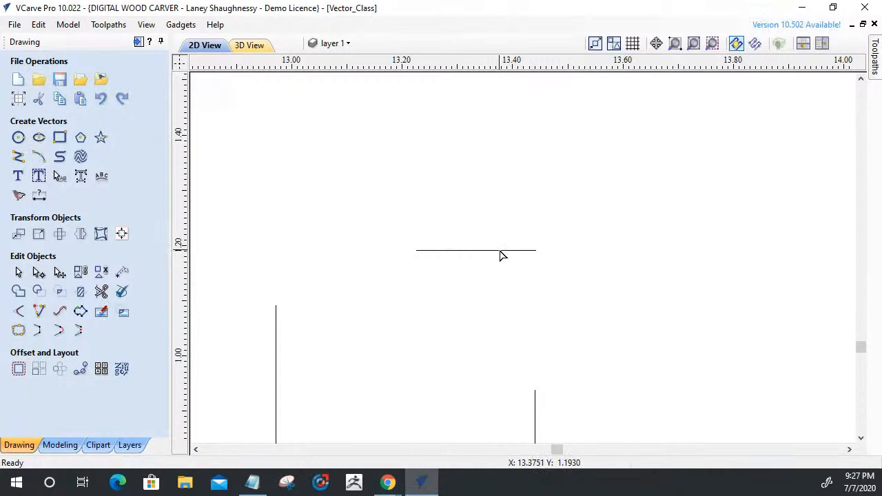
pyautogui.click(523, 252)
pyautogui.click(499, 252)
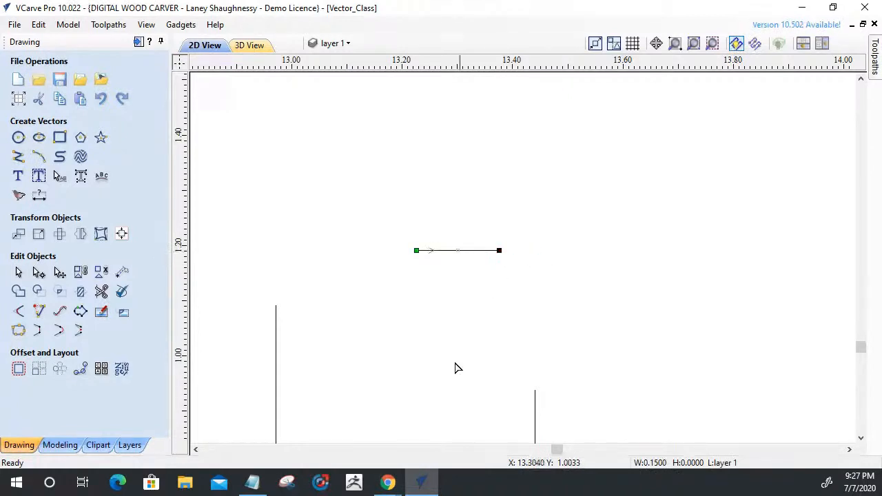
# Extend the notch's side lines and top line until they meet in two sharp corners.
pyautogui.click(42, 312)
pyautogui.click(277, 355)
pyautogui.click(417, 251)
pyautogui.click(536, 416)
pyautogui.click(487, 252)
pyautogui.press('Escape')
# Join the notch's open vectors into one closed outline with a 0.001 inch tolerance.
pyautogui.moveTo(601, 354)
pyautogui.mouseDown()
pyautogui.moveTo(270, 213)
pyautogui.moveTo(260, 187)
pyautogui.mouseUp()
pyautogui.click(19, 331)
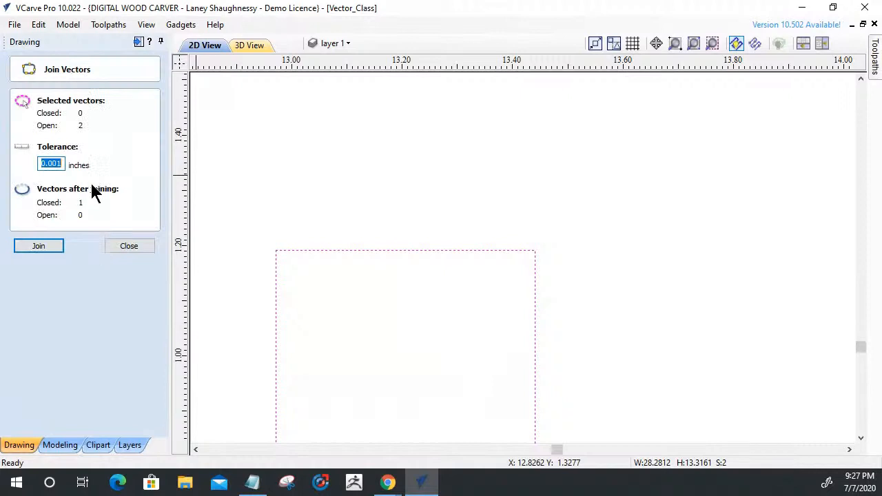
pyautogui.click(39, 246)
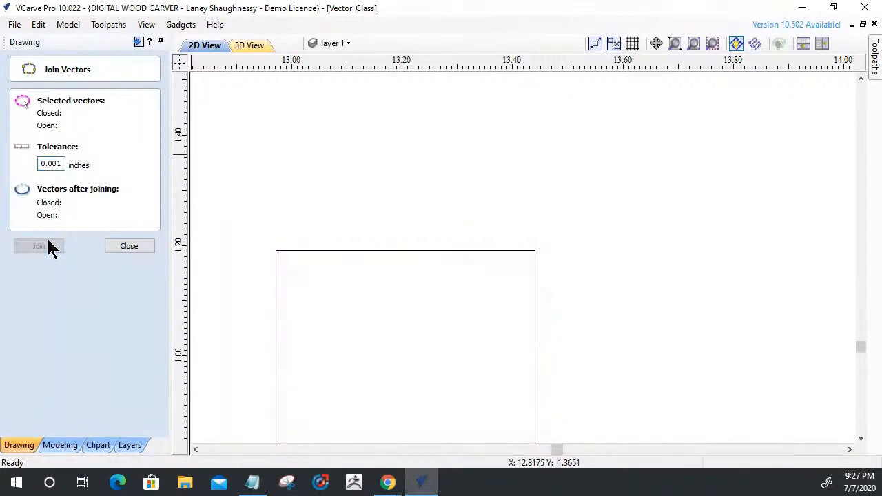
pyautogui.click(137, 246)
# Add 0.125 inch Dog-Bone fillets to both upper corners of the left leg's bottom notch.
pyautogui.scroll(-3, 358, 231)
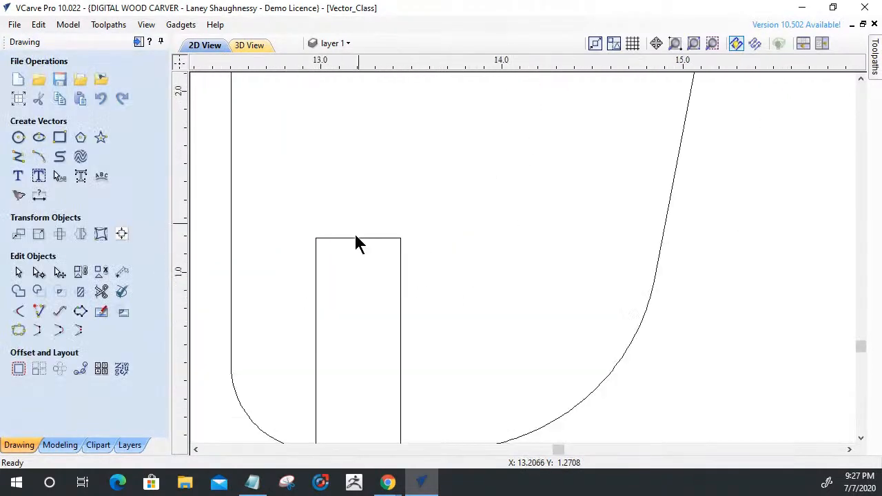
pyautogui.click(19, 314)
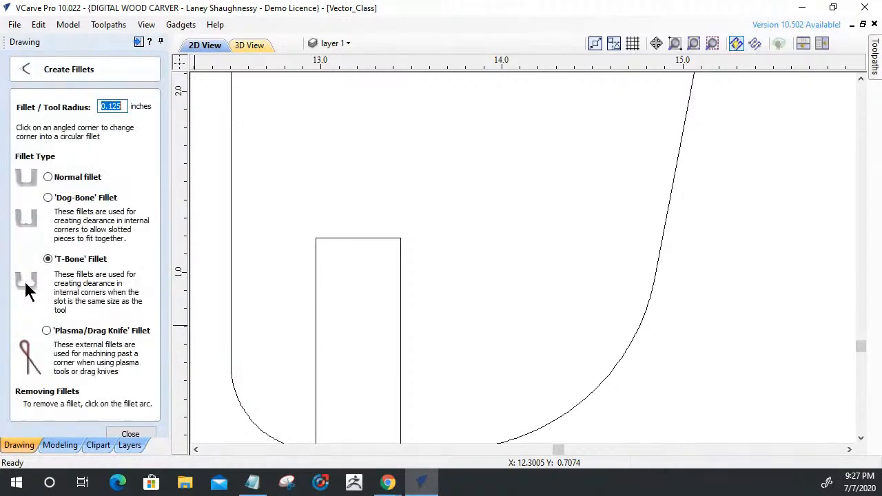
pyautogui.click(47, 198)
pyautogui.click(317, 238)
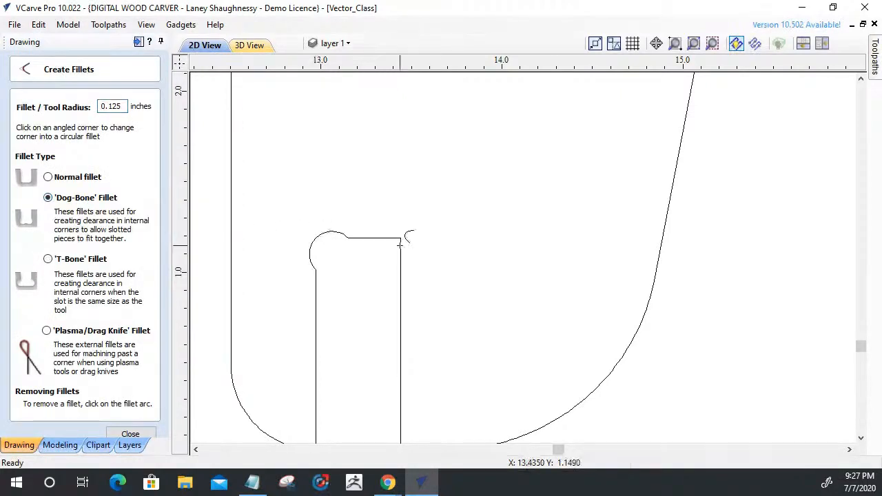
pyautogui.click(400, 245)
# Examine the remaining corners on the part's left side, especially the rounded inner corner of the ledge above the bottom notch.
pyautogui.scroll(-3, 399, 245)
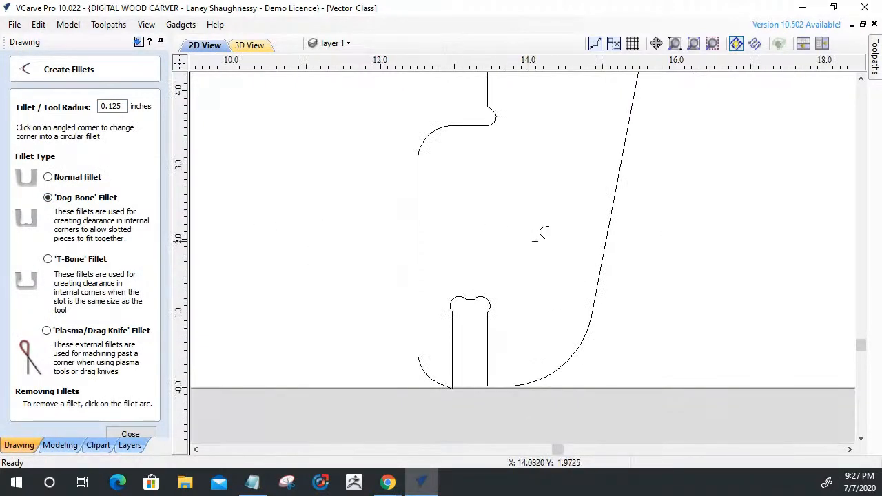
pyautogui.scroll(-3, 531, 142)
pyautogui.scroll(4, 531, 181)
pyautogui.scroll(-4, 525, 194)
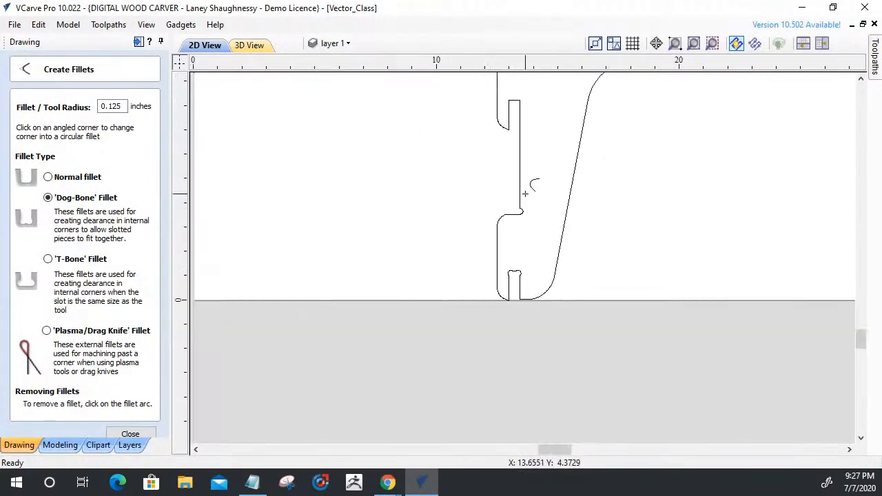
pyautogui.scroll(-2, 525, 194)
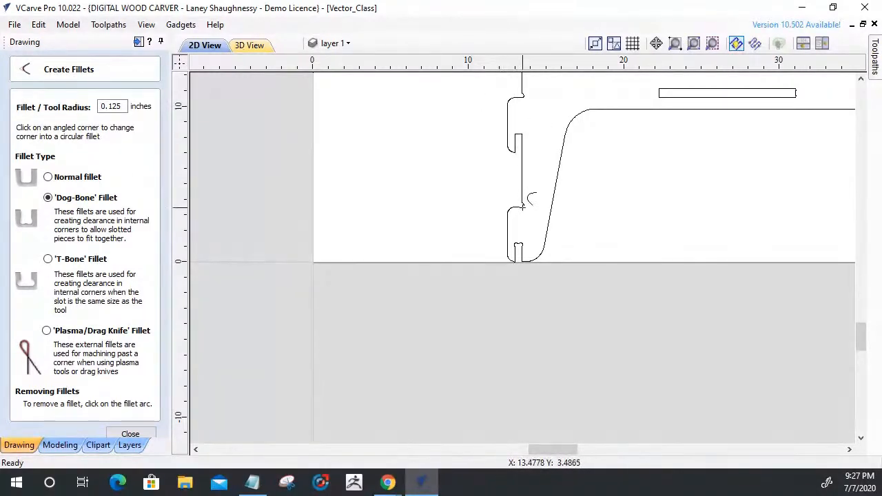
pyautogui.scroll(5, 520, 219)
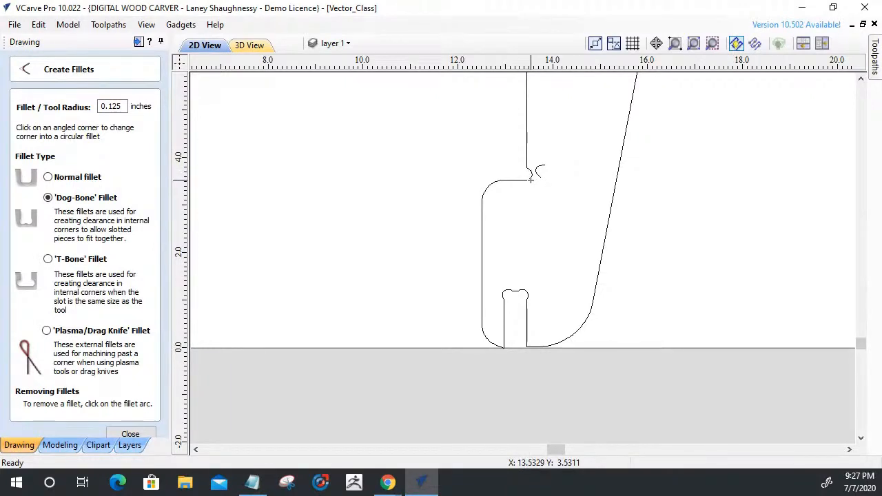
pyautogui.scroll(3, 528, 179)
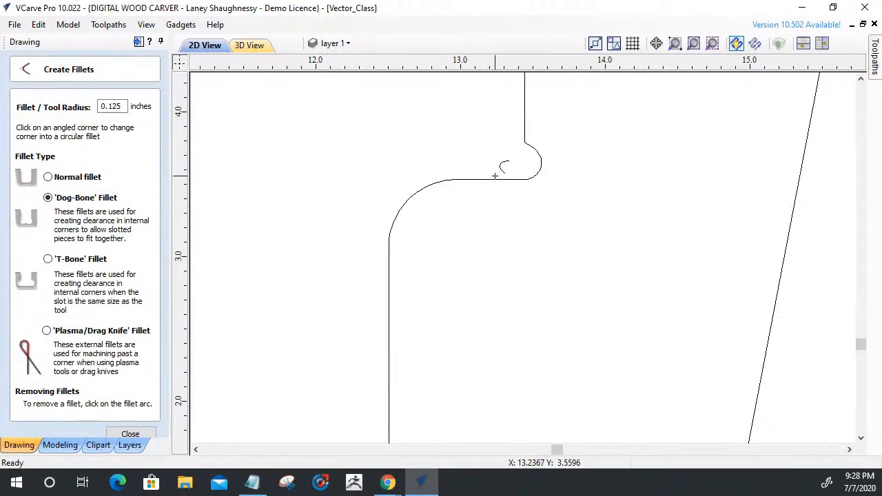
pyautogui.scroll(-5, 495, 176)
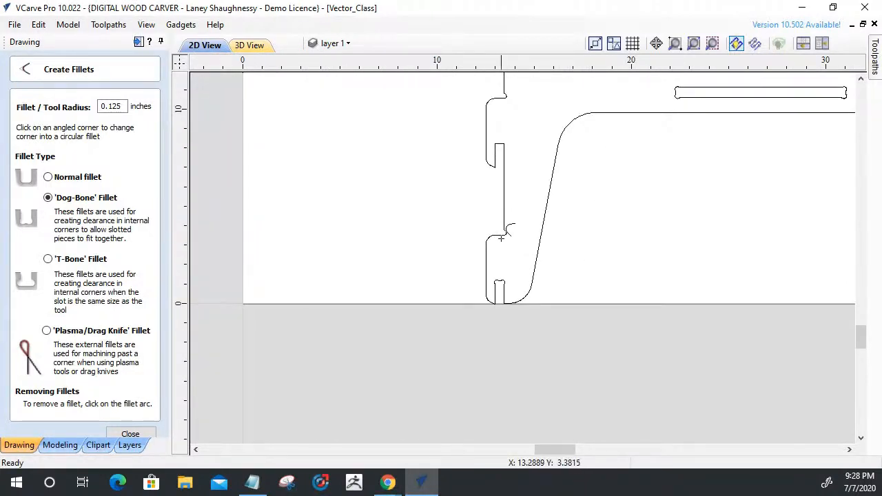
pyautogui.scroll(4, 501, 239)
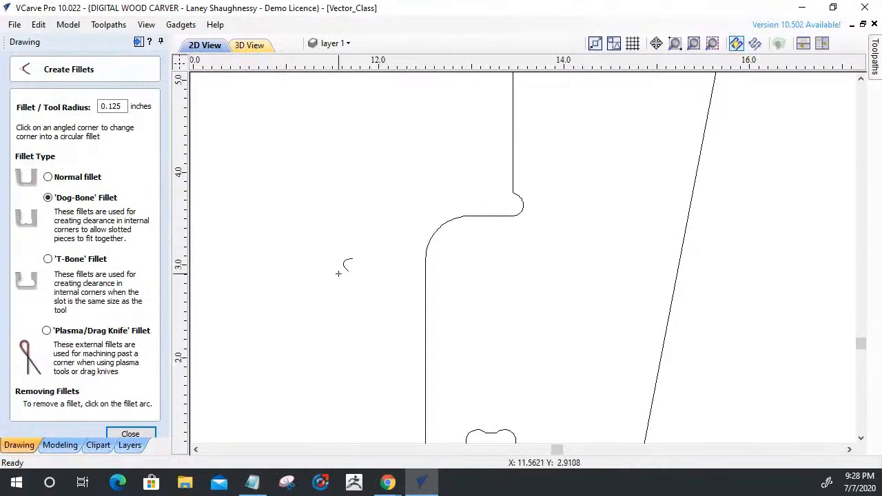
# Open the outline for node editing, cut it along the ledge above the notch, and remove the short diagonal beside the corner arc.
pyautogui.press('Escape')
pyautogui.click(490, 219)
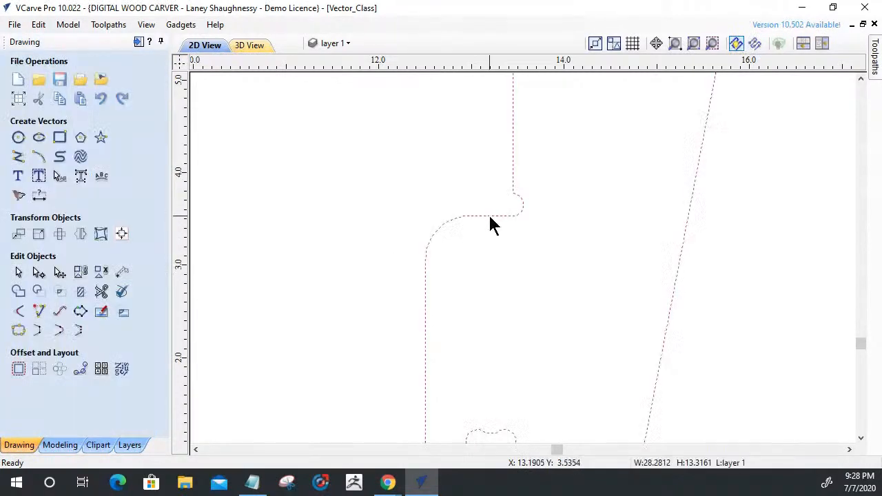
pyautogui.scroll(3, 501, 218)
pyautogui.press('n')
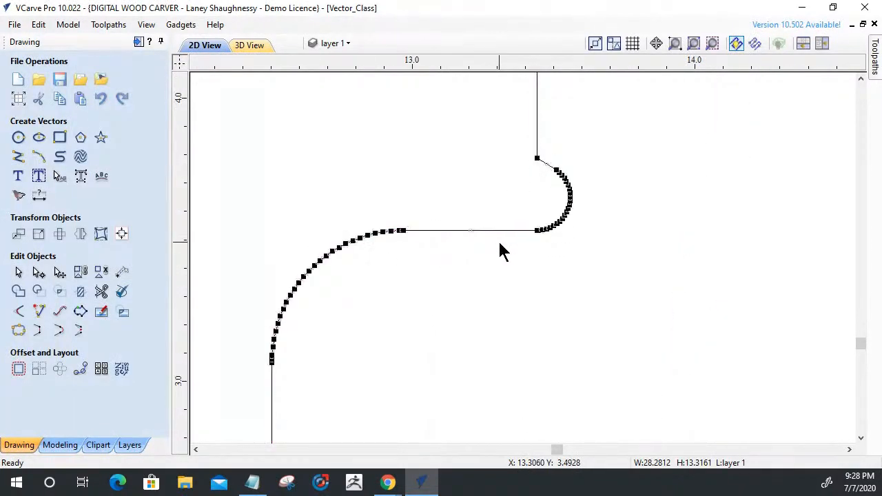
pyautogui.scroll(2, 523, 243)
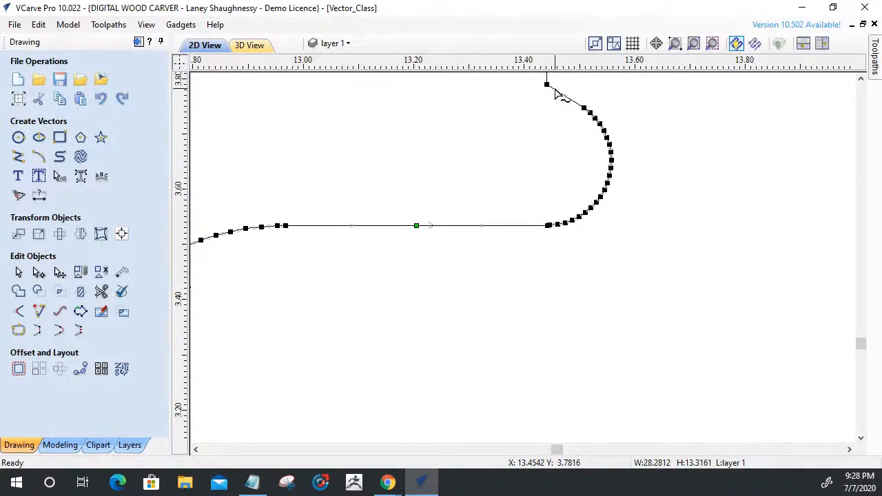
pyautogui.click(505, 261)
pyautogui.click(552, 223)
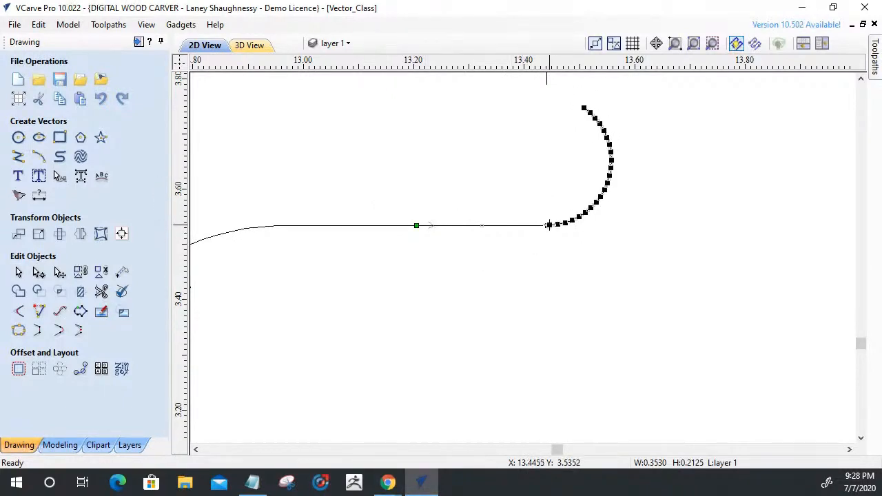
# Cut the rounded corner arc from the ledge line and delete it, shortening the line's free end.
pyautogui.scroll(3, 548, 225)
pyautogui.click(543, 226)
pyautogui.scroll(-4, 559, 262)
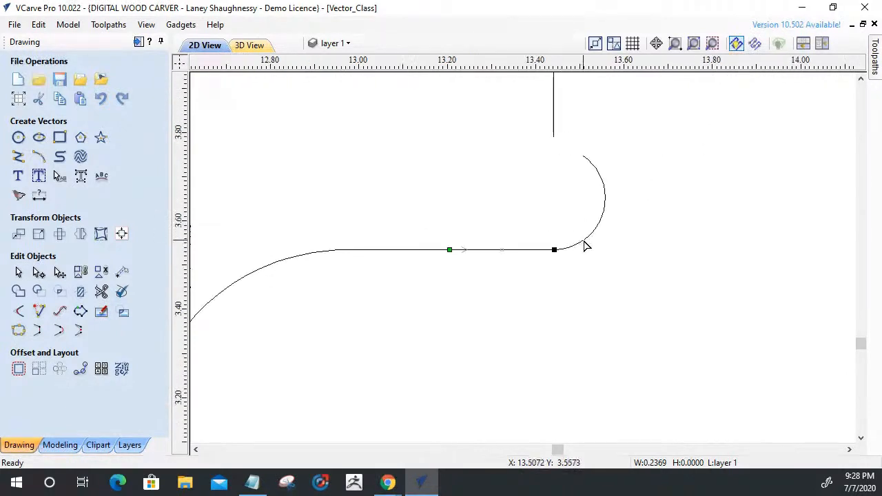
pyautogui.click(583, 241)
pyautogui.press('Delete')
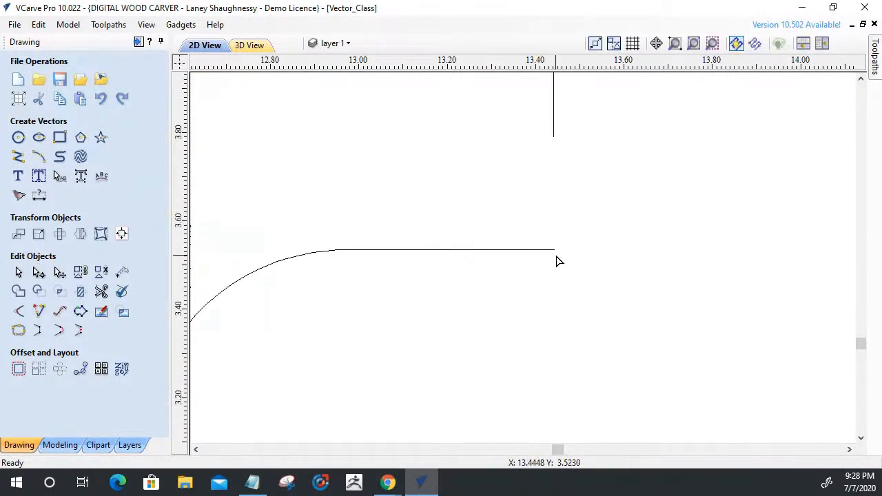
pyautogui.click(555, 250)
pyautogui.moveTo(555, 249); pyautogui.dragTo(526, 250)
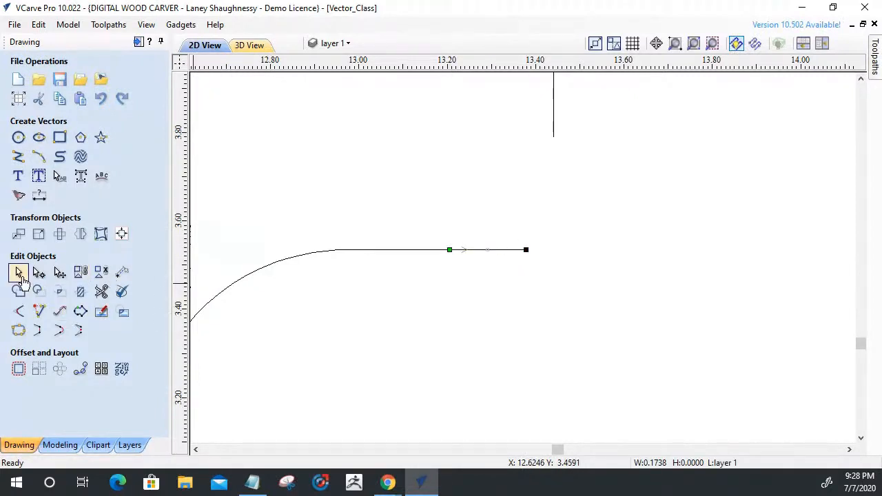
# Extend the ledge line and the vertical edge above it to a sharp corner, and join the open vectors into one outline.
pyautogui.click(19, 314)
pyautogui.click(553, 124)
pyautogui.click(492, 249)
pyautogui.click(132, 136)
pyautogui.moveTo(621, 355); pyautogui.dragTo(495, 205)
pyautogui.click(18, 331)
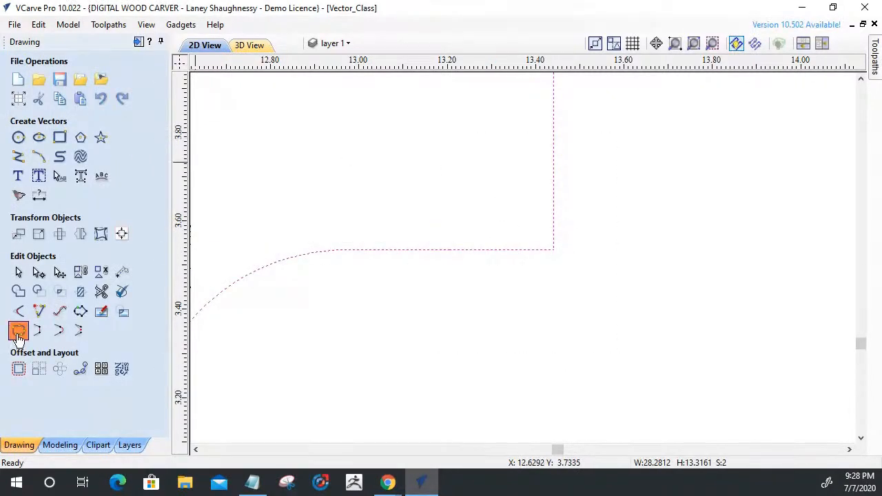
pyautogui.click(39, 248)
pyautogui.click(130, 248)
# Add a 0.125 inch Dog-Bone fillet to the ledge's inner corner above the bottom notch and check its shape.
pyautogui.scroll(-4, 455, 311)
pyautogui.scroll(-2, 455, 310)
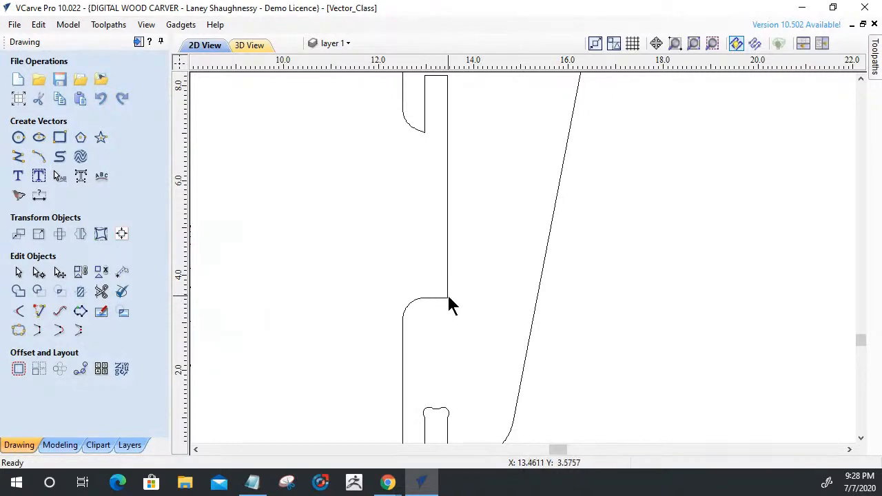
pyautogui.click(19, 311)
pyautogui.click(393, 318)
pyautogui.scroll(4, 457, 343)
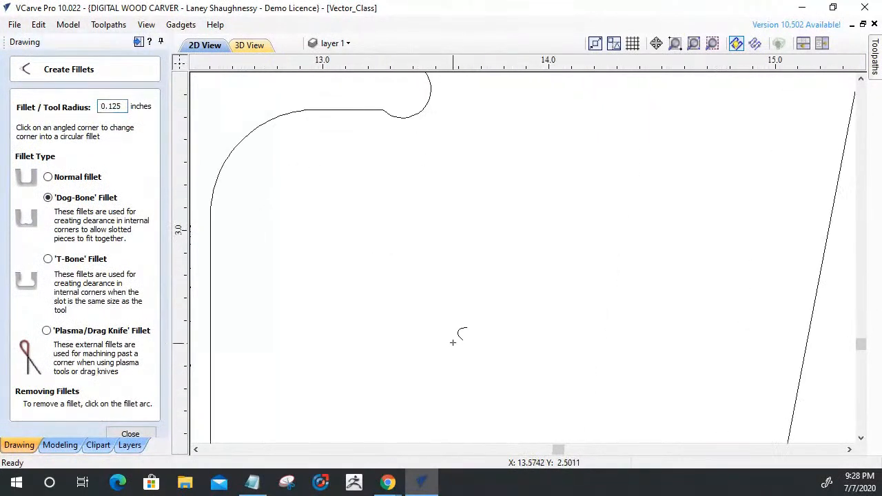
pyautogui.scroll(-5, 397, 128)
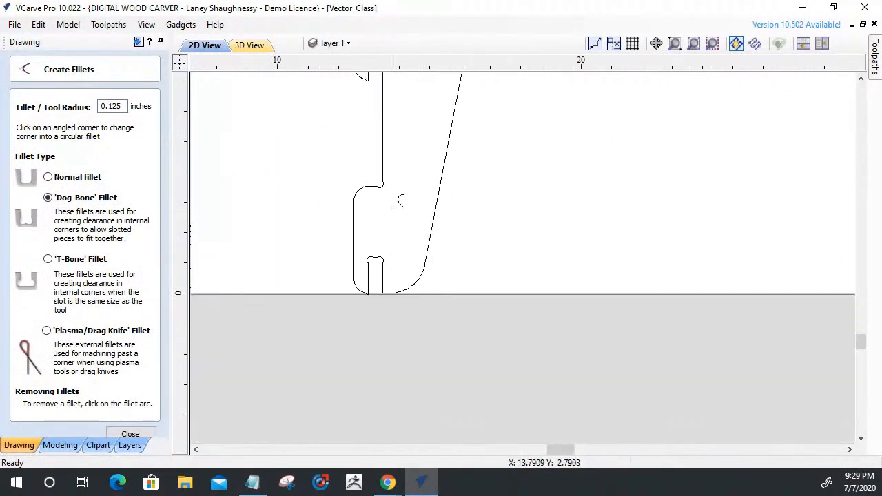
pyautogui.scroll(4, 360, 152)
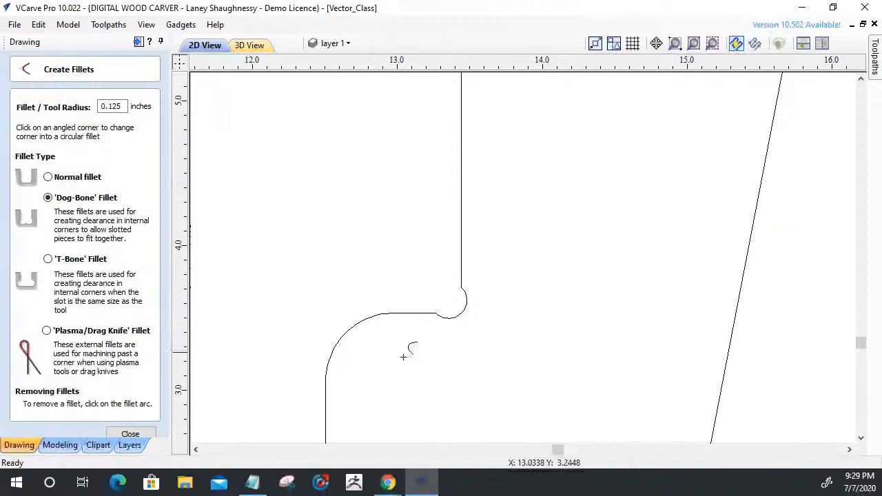
pyautogui.scroll(1, 403, 357)
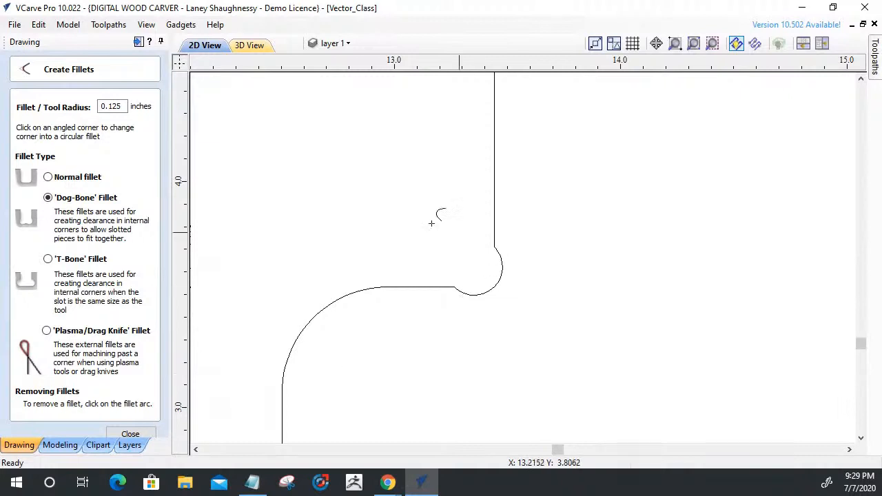
pyautogui.click(135, 434)
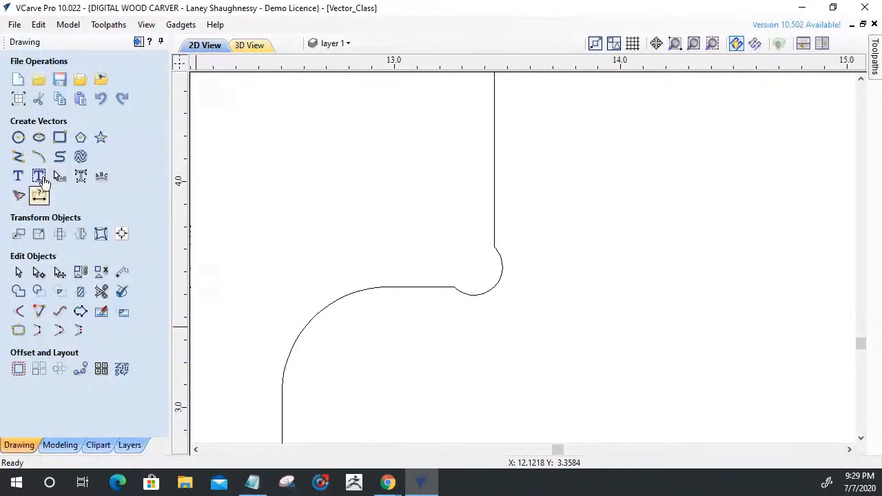
# Draw a test rectangle about 0.5 by 0.65 inches and snap it into the ledge corner to check the Dog-Bone clearance.
pyautogui.click(60, 137)
pyautogui.moveTo(393, 131)
pyautogui.mouseDown()
pyautogui.moveTo(496, 159)
pyautogui.moveTo(492, 268)
pyautogui.moveTo(435, 268)
pyautogui.moveTo(559, 274)
pyautogui.moveTo(506, 275)
pyautogui.mouseUp()
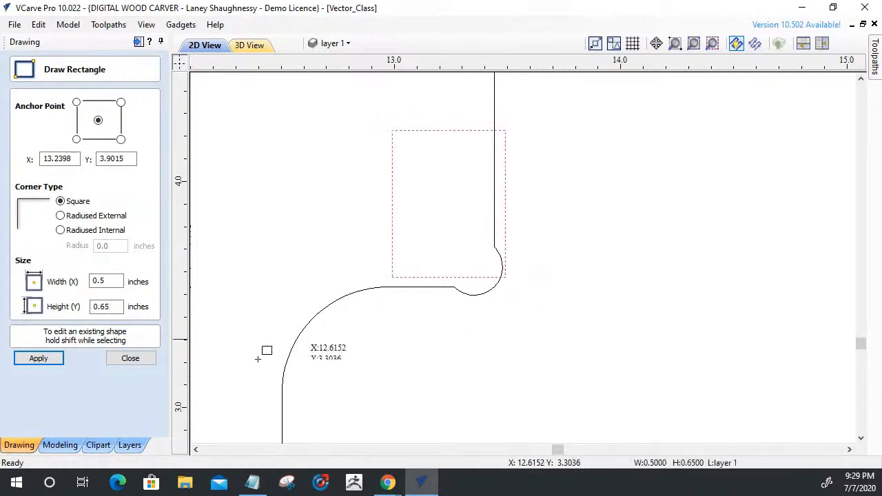
pyautogui.click(125, 358)
pyautogui.click(419, 278)
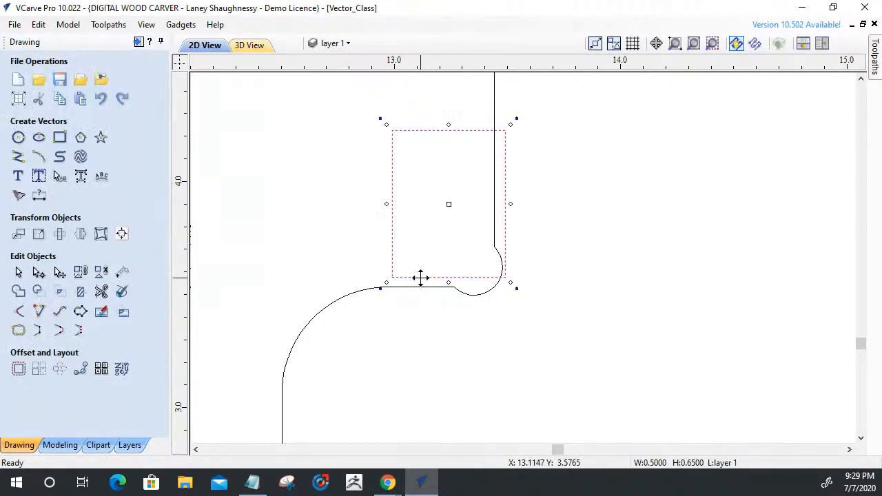
pyautogui.moveTo(508, 275)
pyautogui.mouseDown()
pyautogui.moveTo(463, 290)
pyautogui.moveTo(493, 284)
pyautogui.mouseUp()
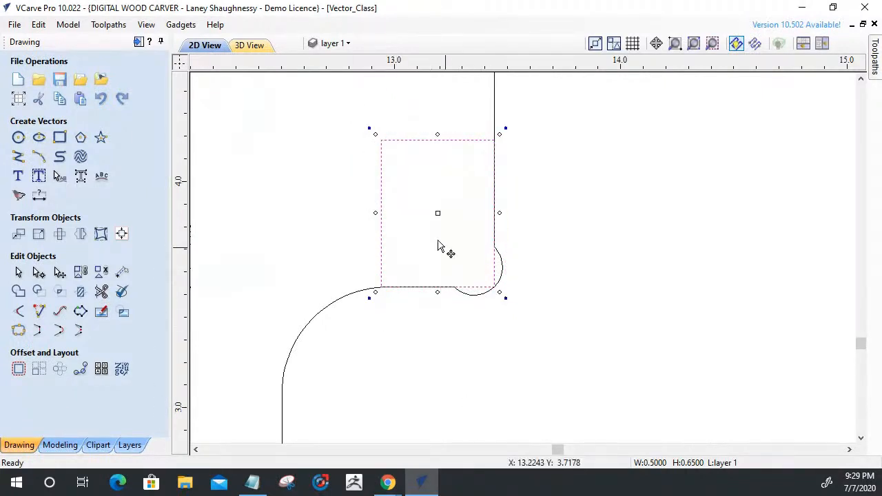
pyautogui.scroll(3, 414, 305)
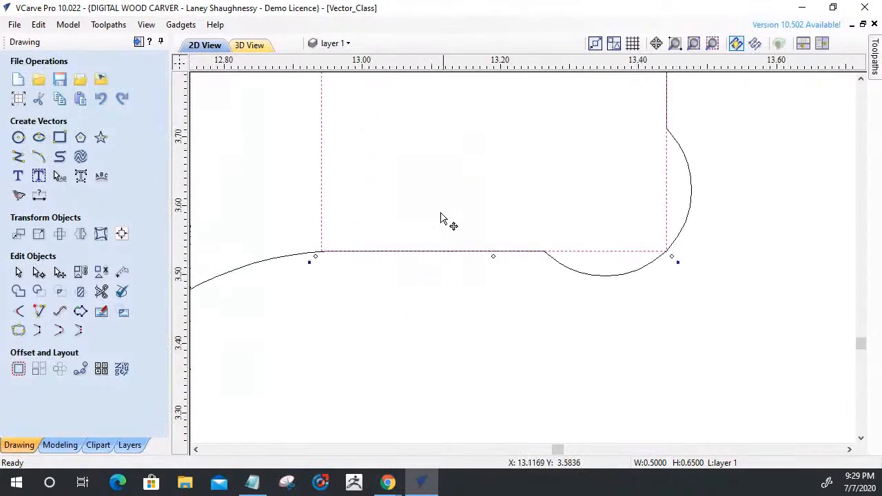
pyautogui.scroll(-3, 483, 324)
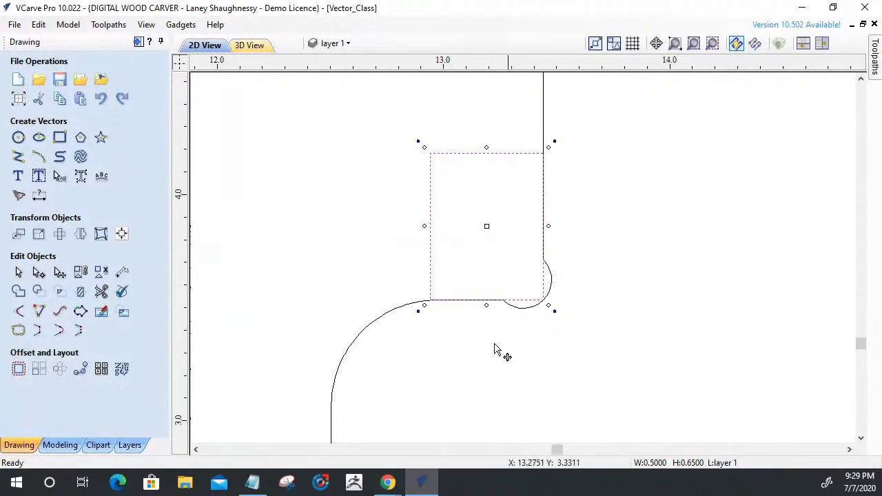
# Replace the Dog-Bone fillet at the lower ledge's inner corner with a 0.125 inch T-Bone fillet cutting into the vertical edge.
pyautogui.click(19, 311)
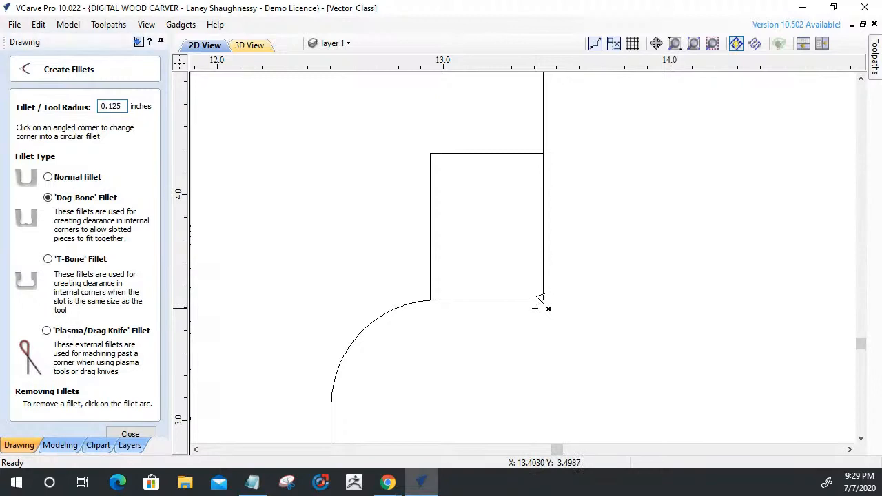
pyautogui.click(47, 260)
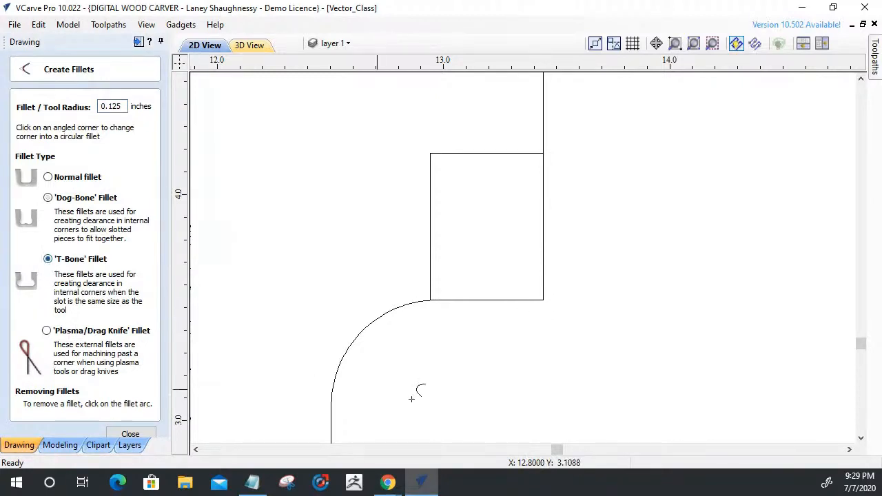
pyautogui.click(544, 299)
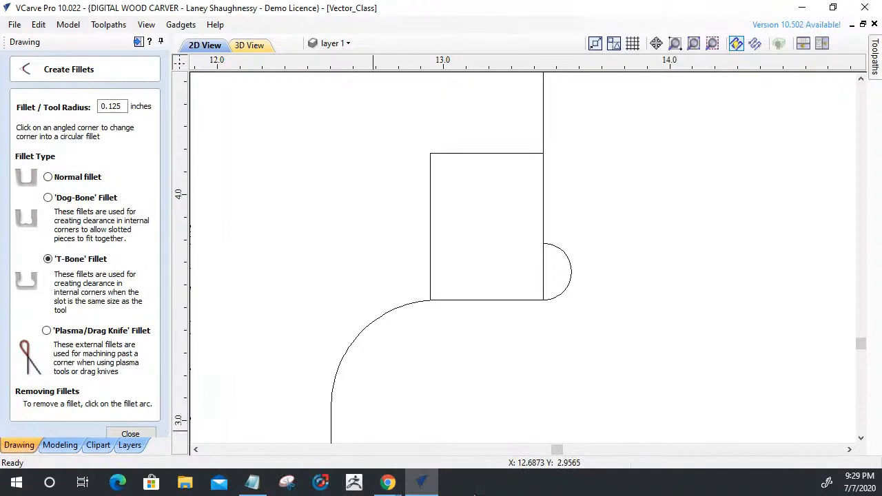
pyautogui.click(131, 434)
# Delete the test rectangle from the lower ledge corner.
pyautogui.click(431, 241)
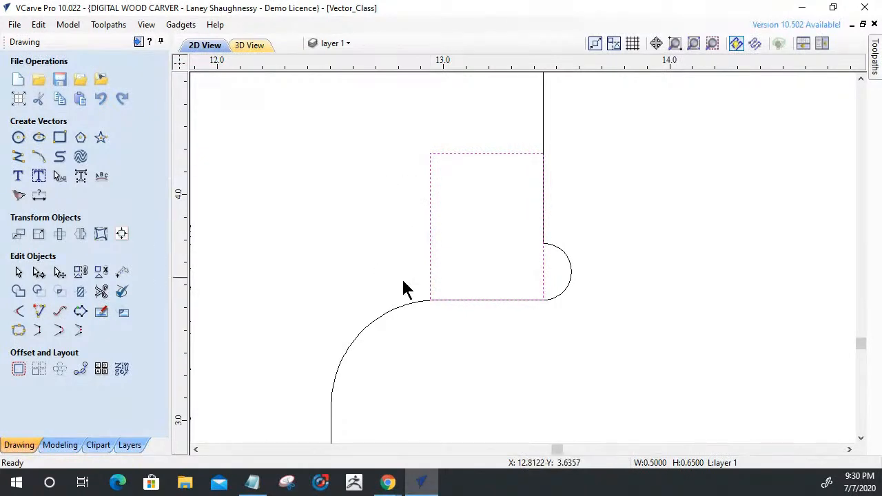
pyautogui.press('Delete')
pyautogui.scroll(-3, 416, 293)
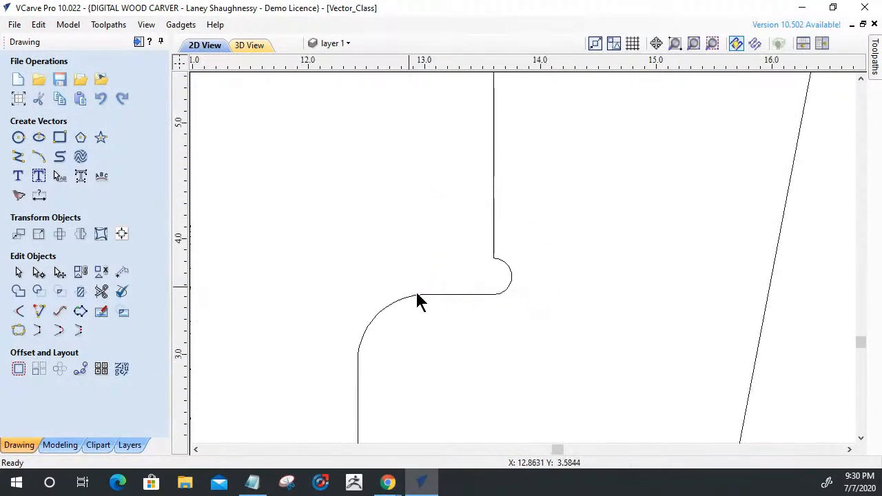
# Add 0.125 inch Dog-Bone fillets to both inner corners at the closed end of the upper notch.
pyautogui.scroll(1, 511, 280)
pyautogui.scroll(-3, 497, 331)
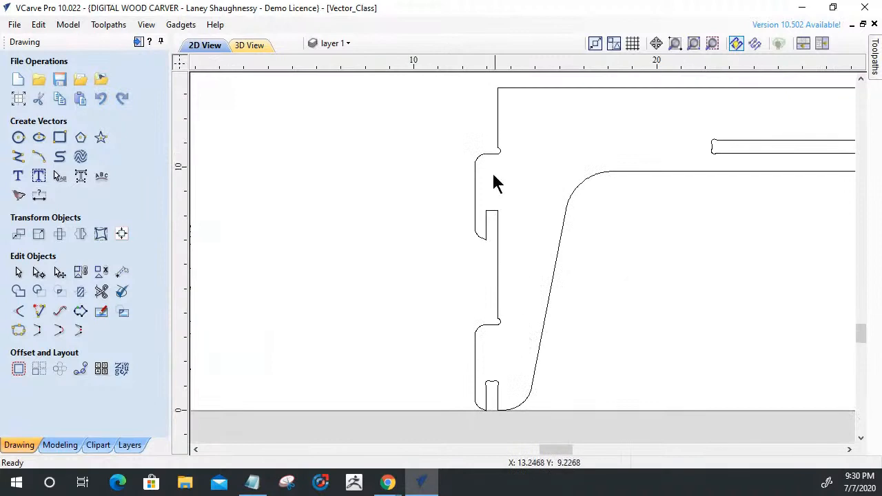
pyautogui.scroll(2, 493, 173)
pyautogui.scroll(1, 525, 288)
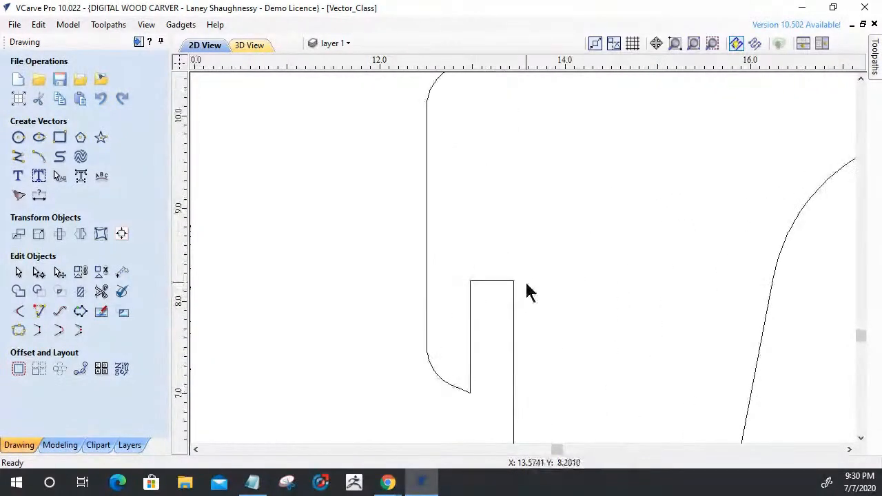
pyautogui.click(512, 282)
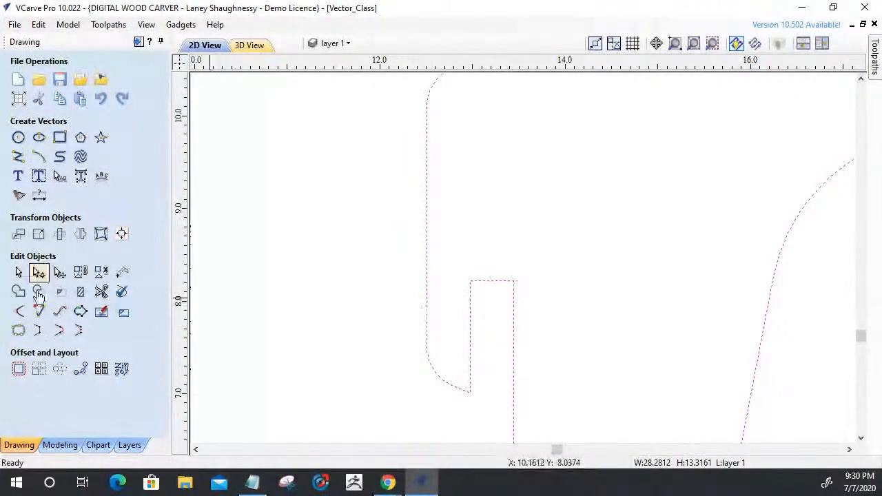
pyautogui.click(18, 311)
pyautogui.click(48, 198)
pyautogui.click(470, 281)
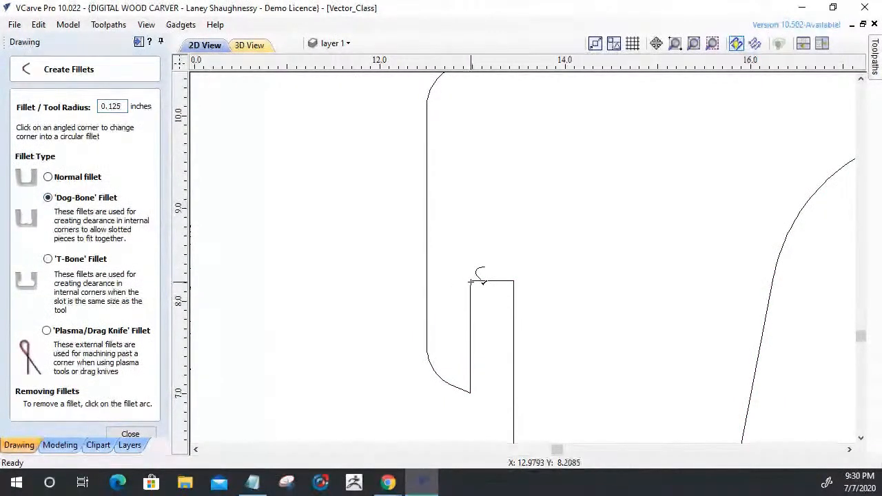
pyautogui.click(514, 280)
pyautogui.click(141, 434)
pyautogui.scroll(-3, 537, 338)
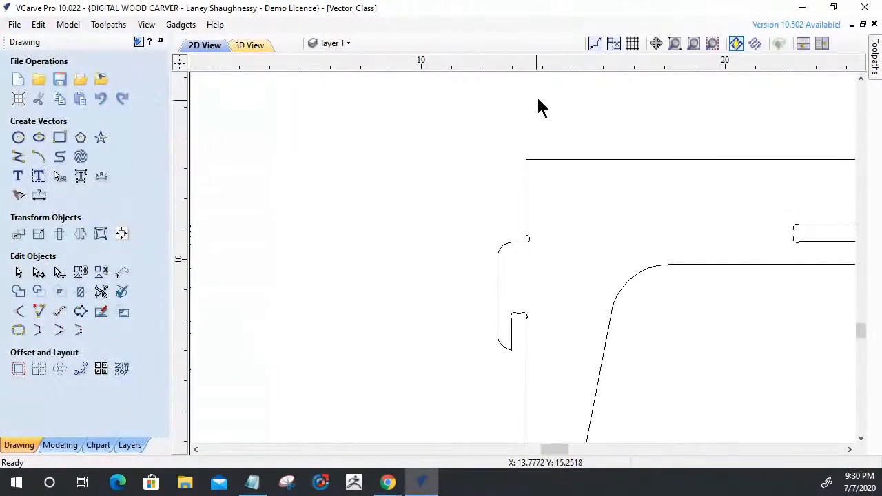
pyautogui.scroll(5, 528, 237)
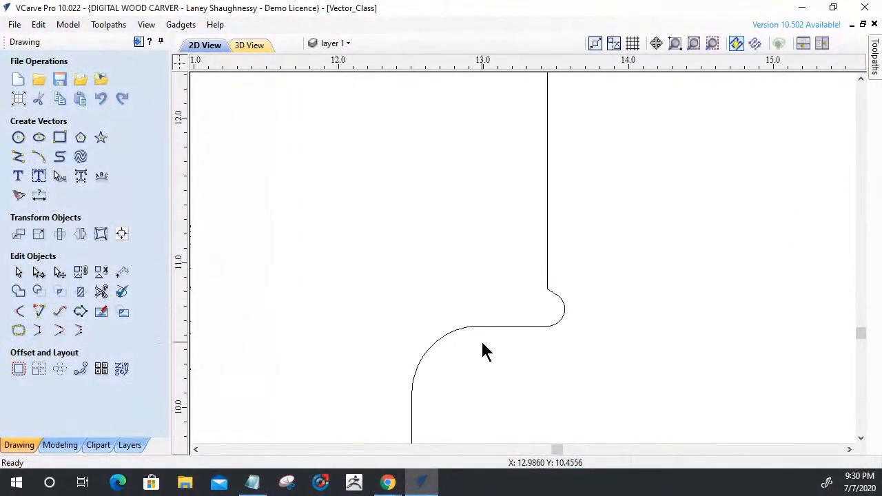
pyautogui.scroll(-4, 586, 280)
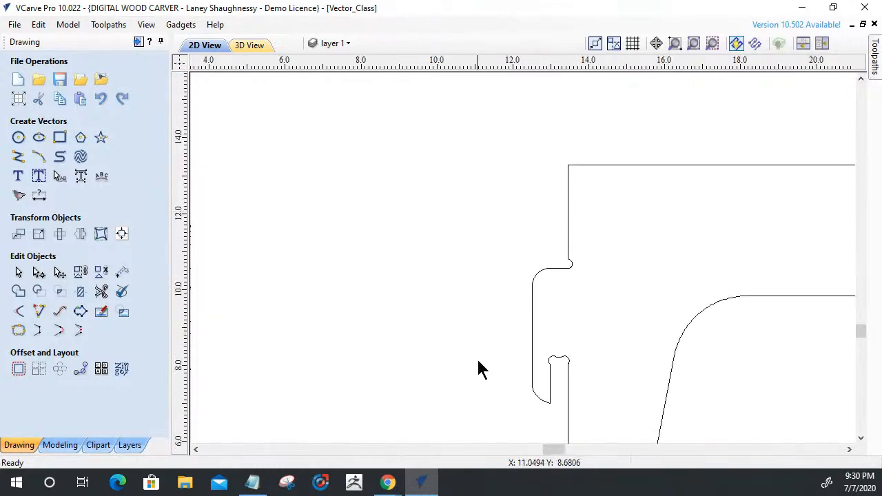
pyautogui.scroll(5, 561, 241)
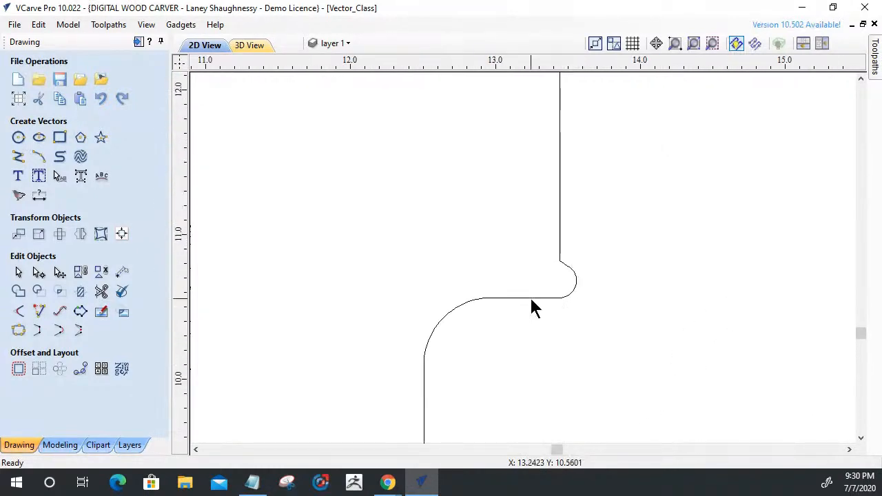
pyautogui.click(532, 300)
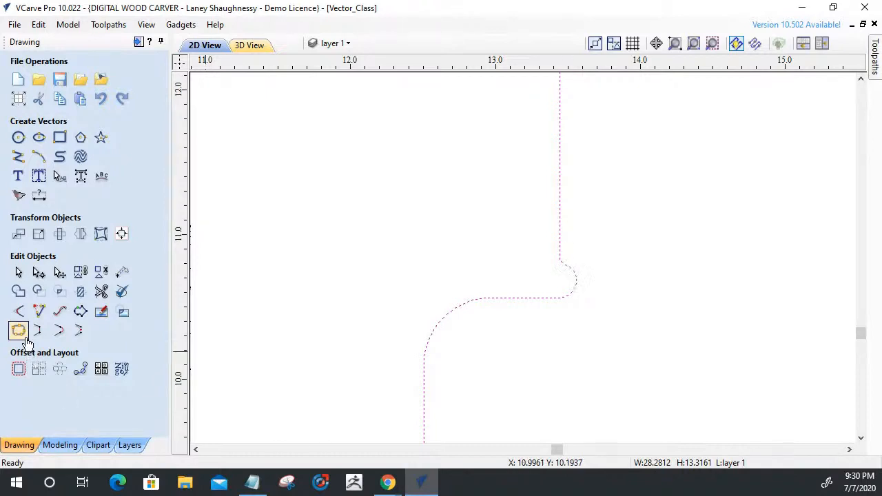
pyautogui.click(19, 311)
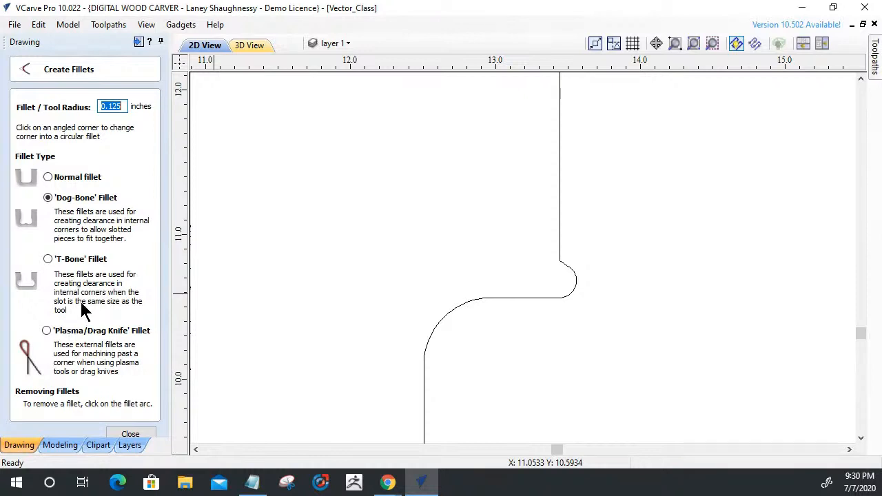
pyautogui.click(130, 434)
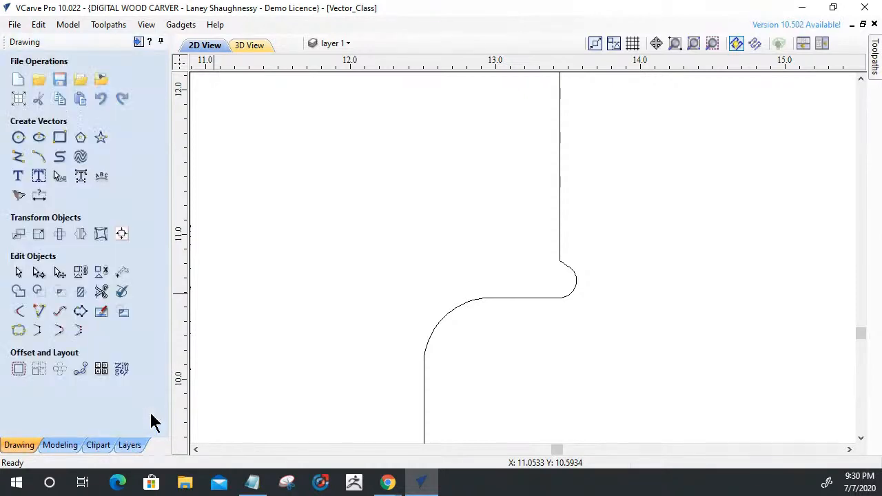
# Open the outline for node editing, cut it at the upper ledge's inner end, and remove the short diagonal beside the corner arc.
pyautogui.click(545, 301)
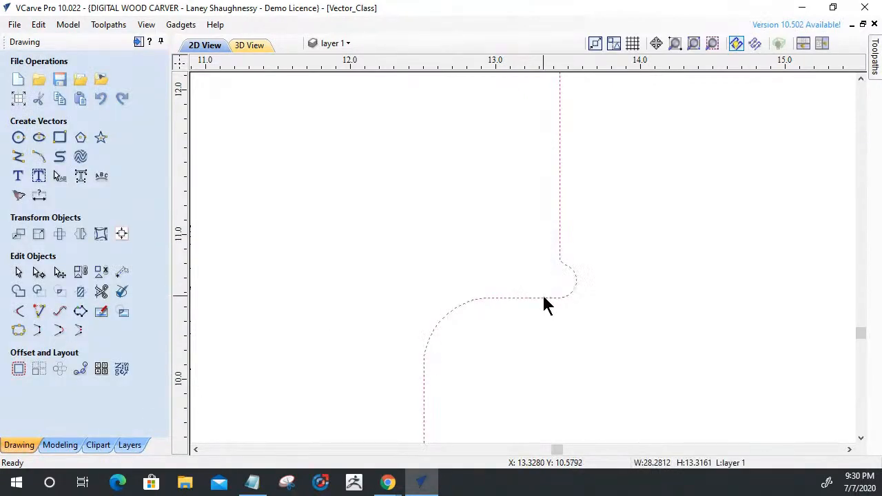
pyautogui.doubleClick(543, 299)
pyautogui.scroll(6, 547, 296)
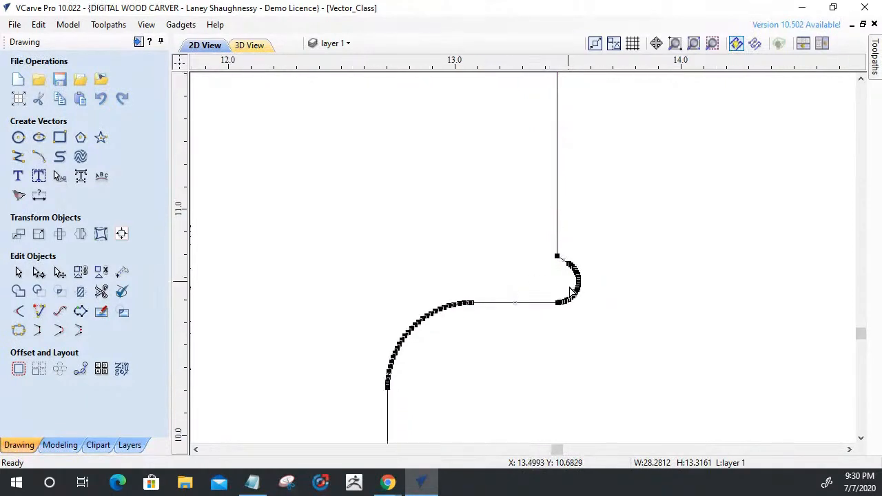
pyautogui.rightClick(526, 331)
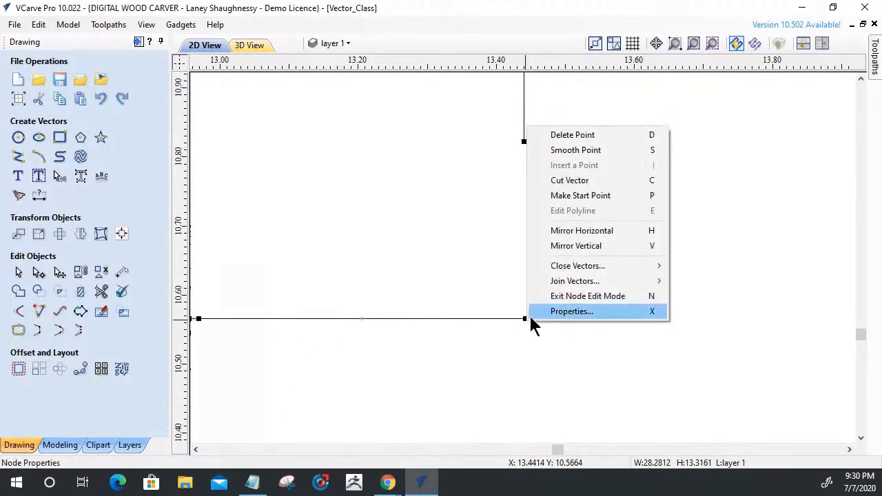
pyautogui.click(551, 180)
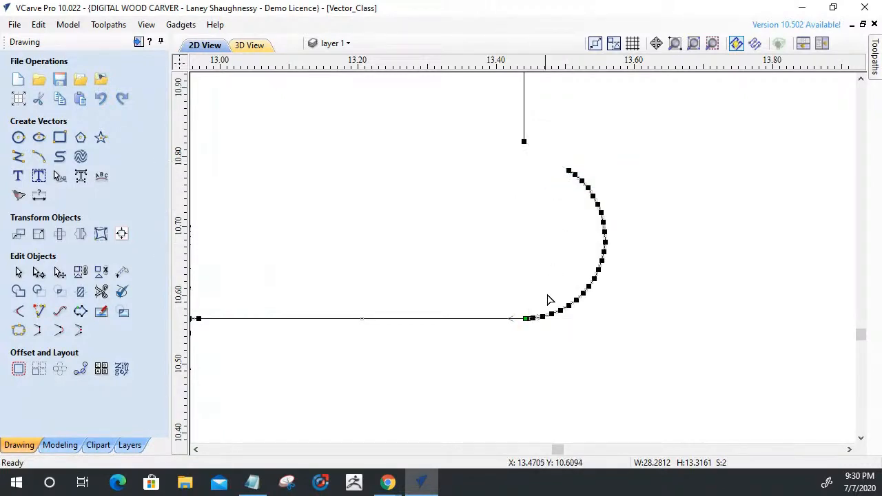
# Delete the detached corner arc at the upper ledge and shorten the ledge line's free end.
pyautogui.click(544, 363)
pyautogui.click(540, 317)
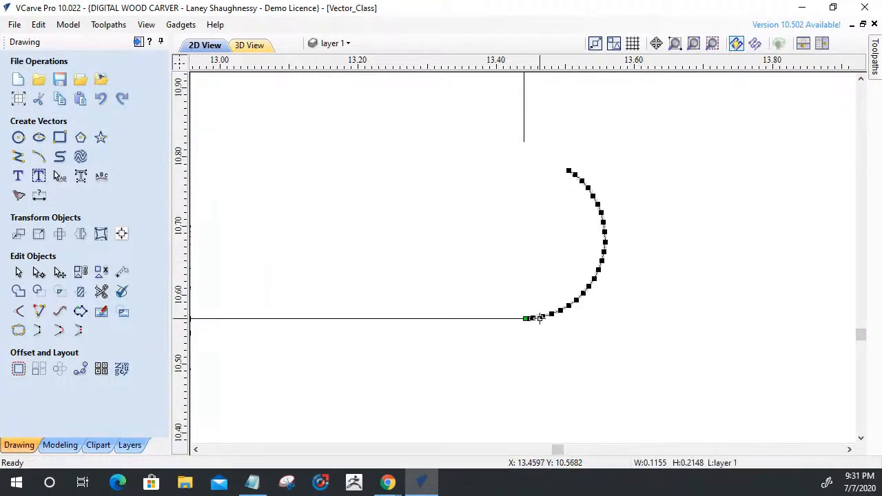
pyautogui.press('Delete')
pyautogui.click(525, 320)
pyautogui.moveTo(524, 322); pyautogui.dragTo(469, 321)
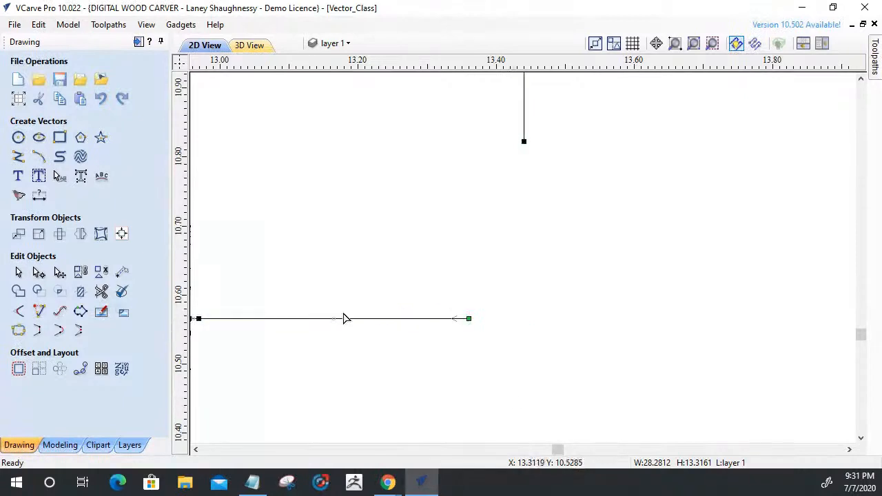
# Extend the upper ledge line and the vertical edge to a sharp corner, and join the open vectors into one outline.
pyautogui.click(40, 311)
pyautogui.click(524, 138)
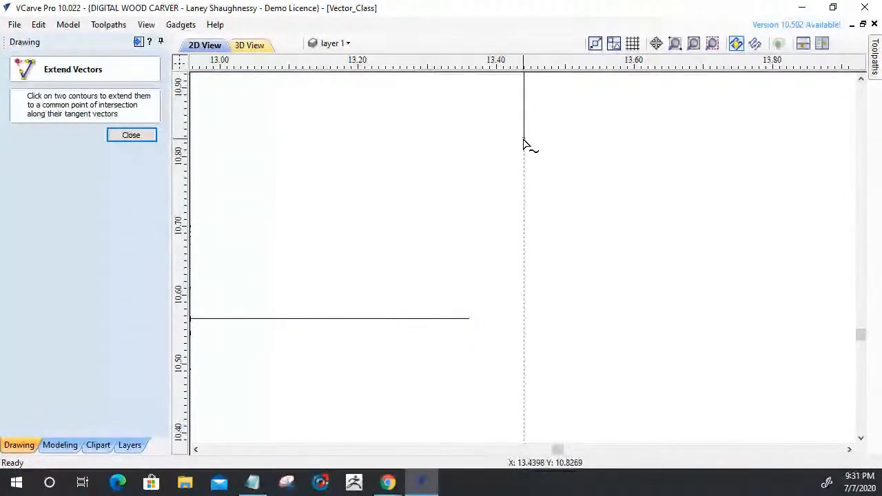
pyautogui.click(357, 318)
pyautogui.click(130, 137)
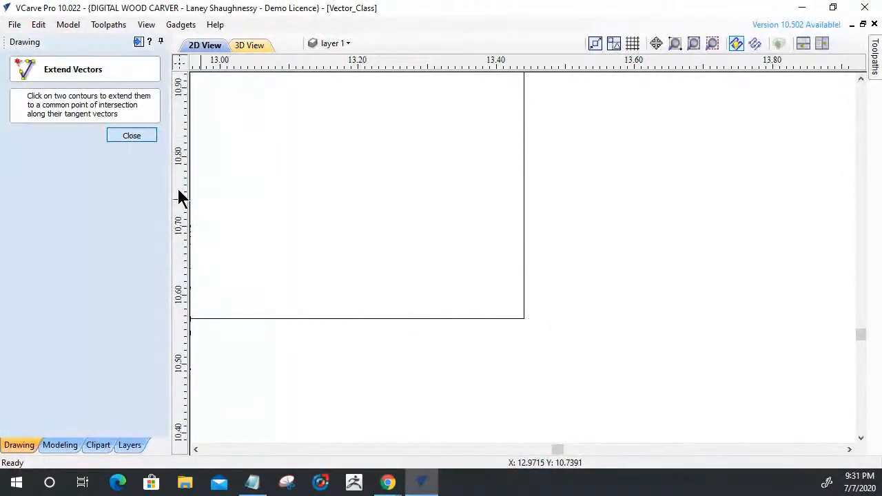
pyautogui.moveTo(560, 378); pyautogui.dragTo(381, 165)
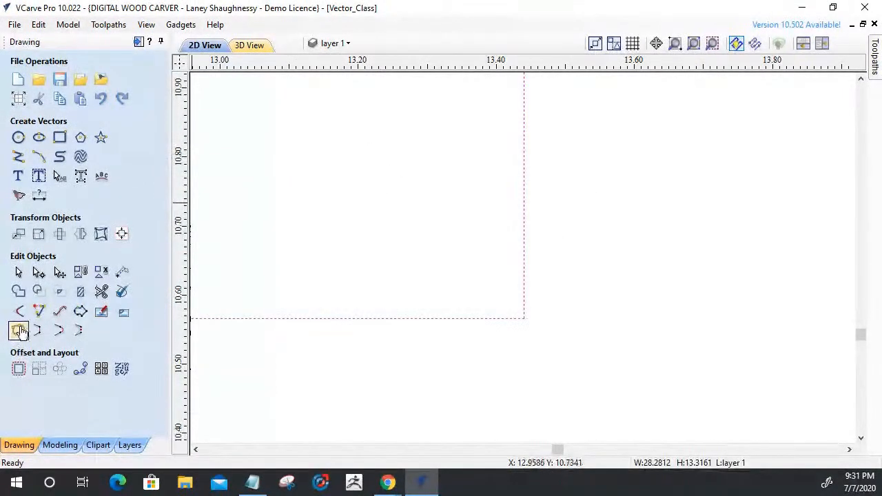
pyautogui.click(19, 330)
pyautogui.click(38, 246)
pyautogui.click(111, 245)
# Add a 0.125 inch T-Bone fillet to the upper ledge's inner corner, cutting into the ledge line.
pyautogui.scroll(-5, 396, 354)
pyautogui.scroll(-1, 441, 341)
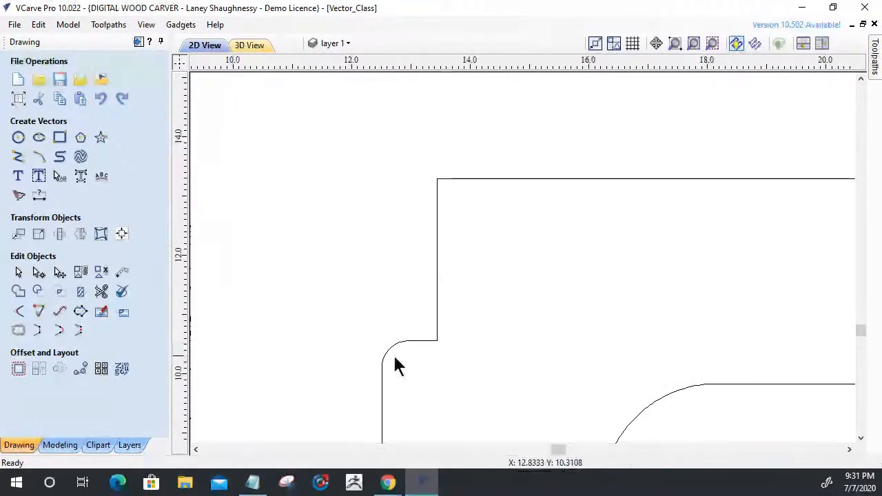
pyautogui.click(18, 311)
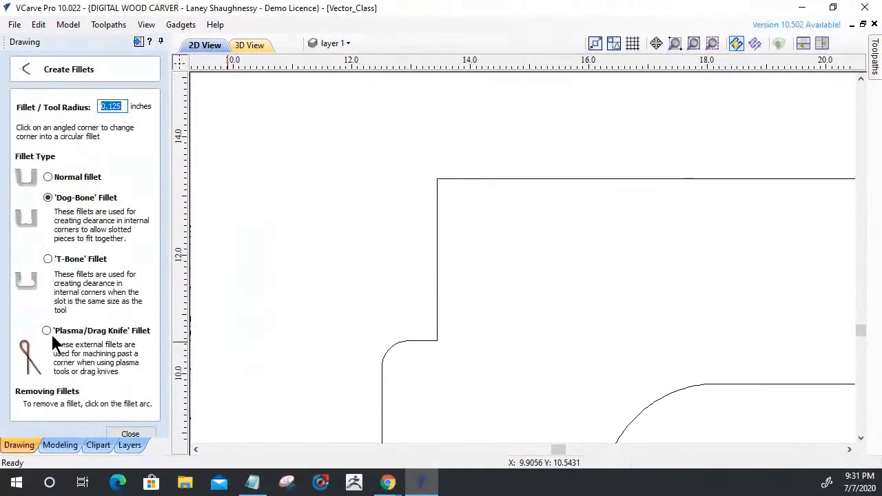
pyautogui.click(48, 258)
pyautogui.scroll(5, 439, 363)
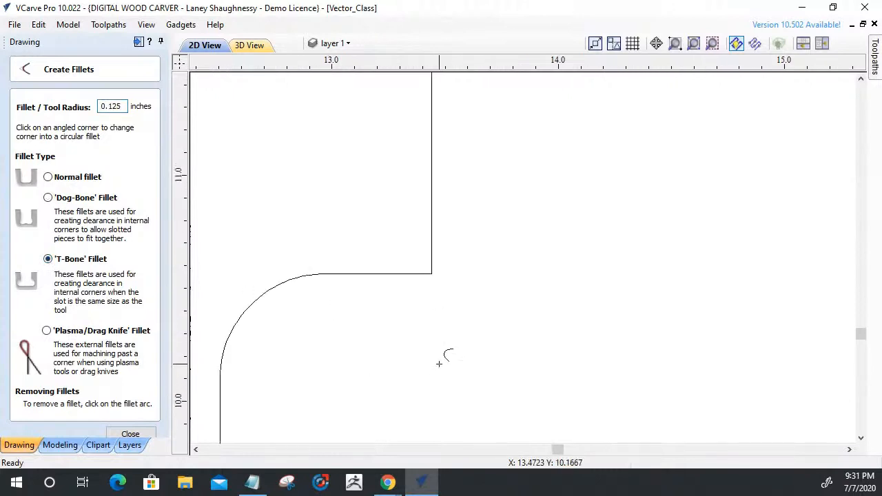
pyautogui.click(432, 239)
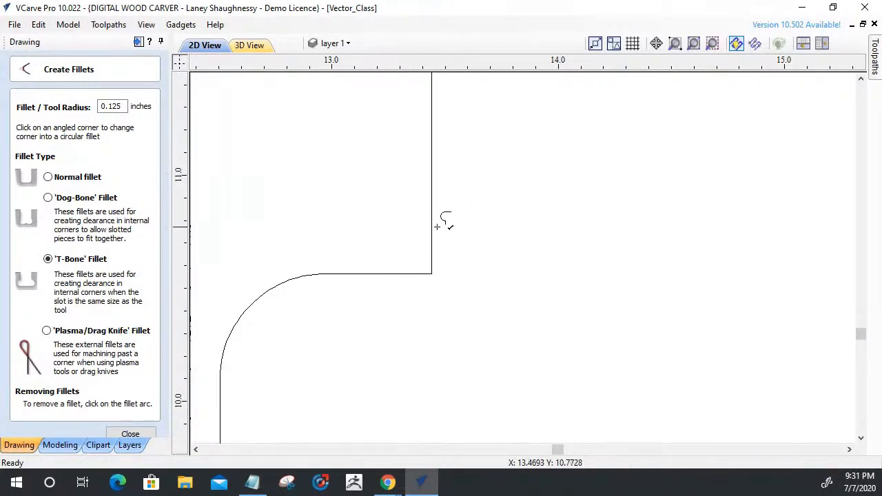
pyautogui.click(410, 275)
pyautogui.moveTo(415, 491)
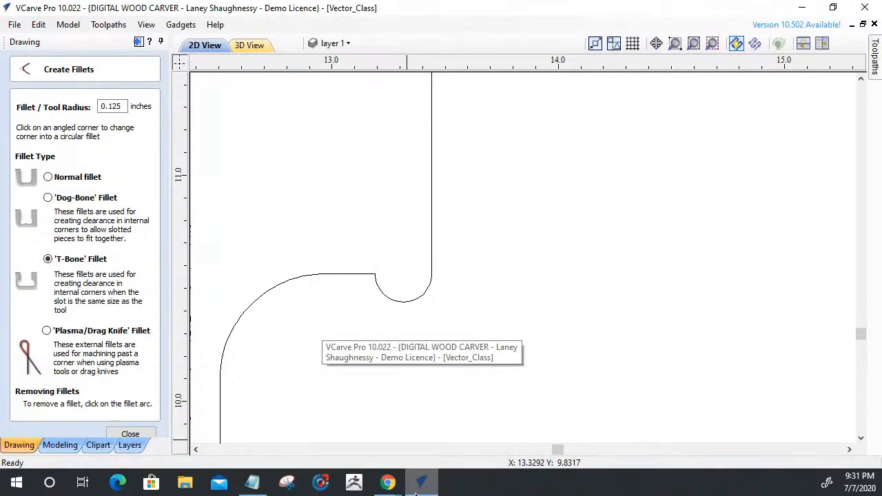
# Undo the last T-Bone fillet and add a 0.125 inch T-Bone at the same corner, cutting into the vertical edge.
pyautogui.hotkey('ctrl', 'z')
pyautogui.click(437, 240)
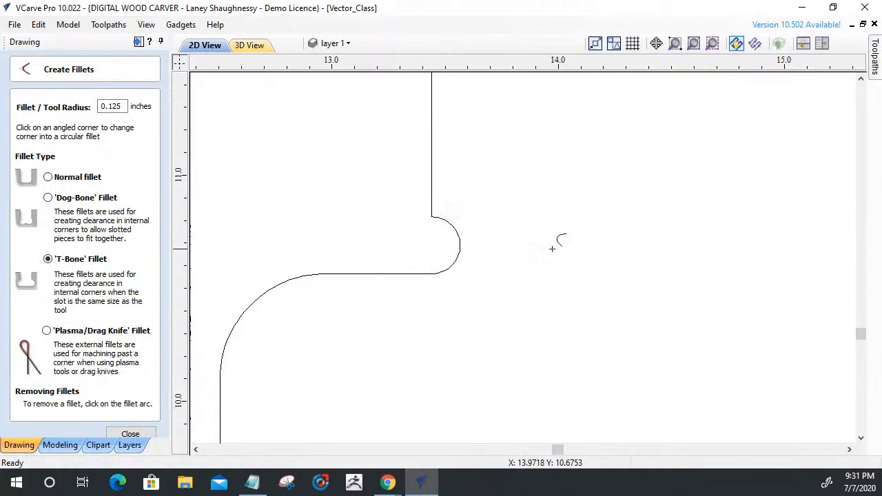
pyautogui.scroll(-3, 512, 289)
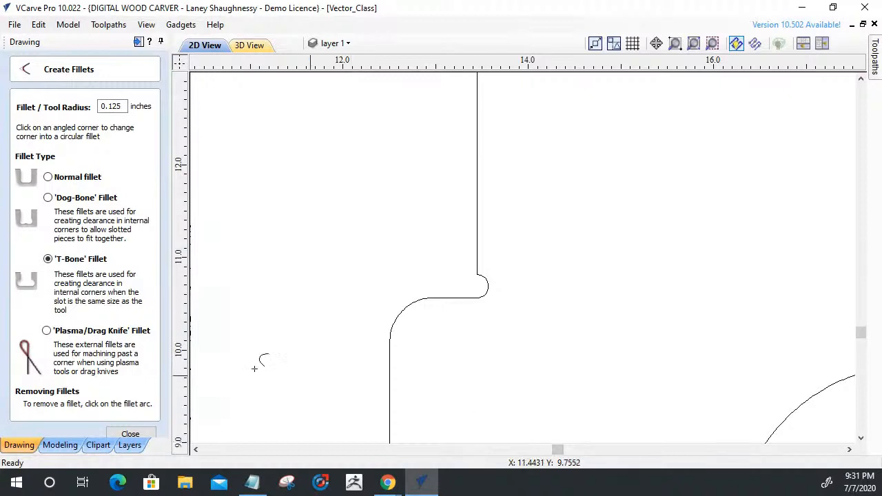
pyautogui.click(130, 433)
# Cut the arched panel's outline at the midpoints of its top edge and inner horizontal edge, and delete the right half.
pyautogui.scroll(-3, 495, 153)
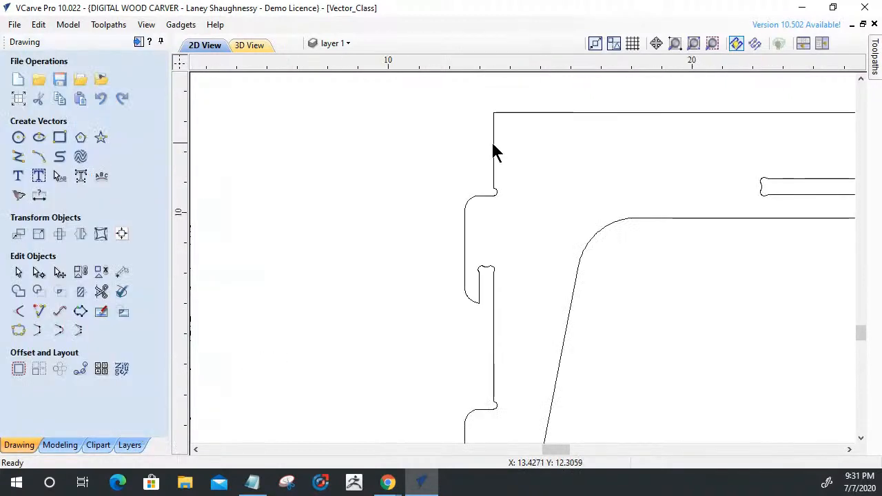
pyautogui.scroll(-2, 494, 152)
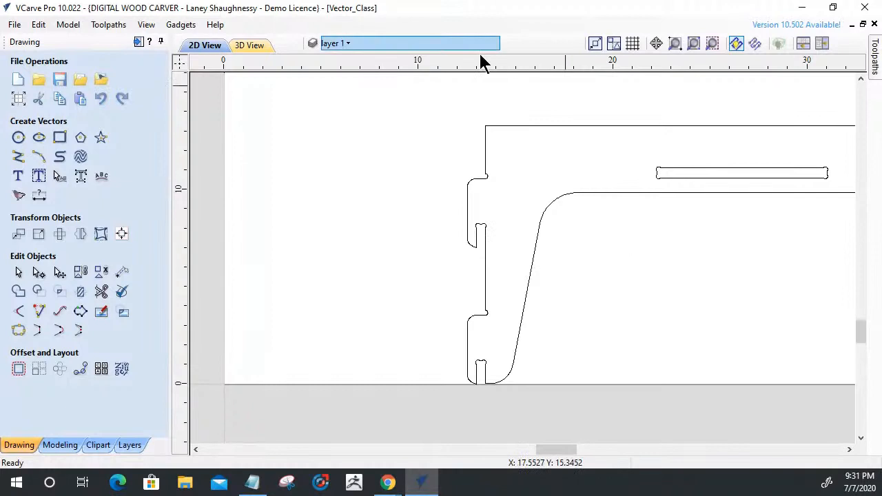
pyautogui.scroll(-3, 348, 251)
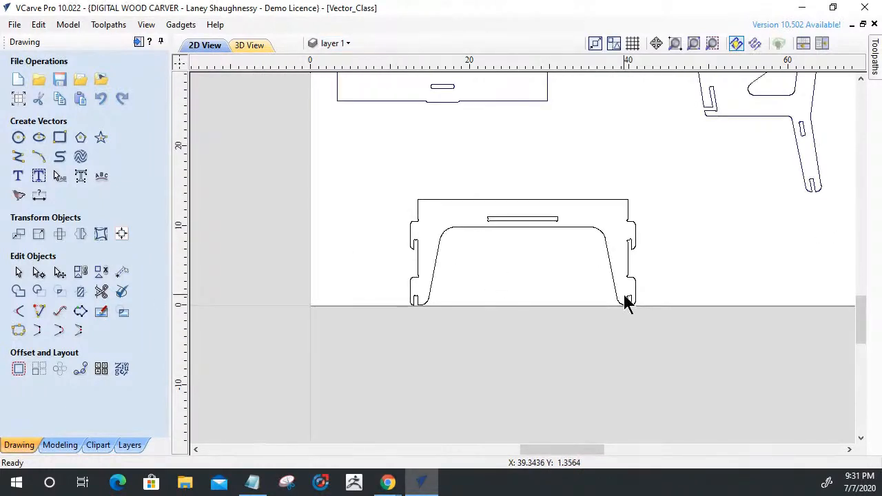
pyautogui.scroll(3, 642, 260)
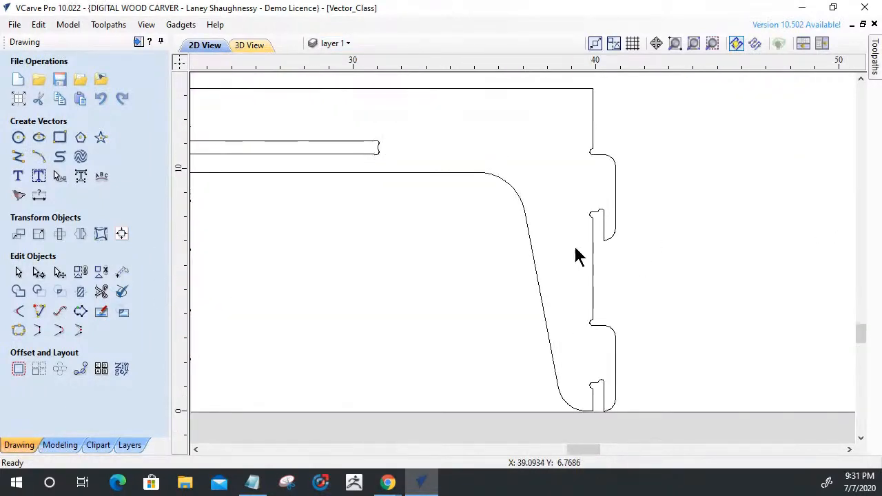
pyautogui.scroll(-3, 570, 260)
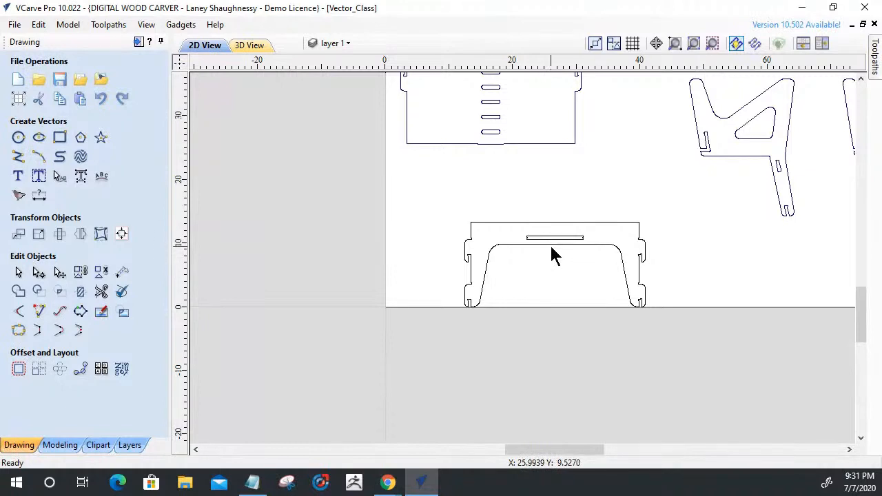
pyautogui.click(551, 245)
pyautogui.scroll(3, 551, 247)
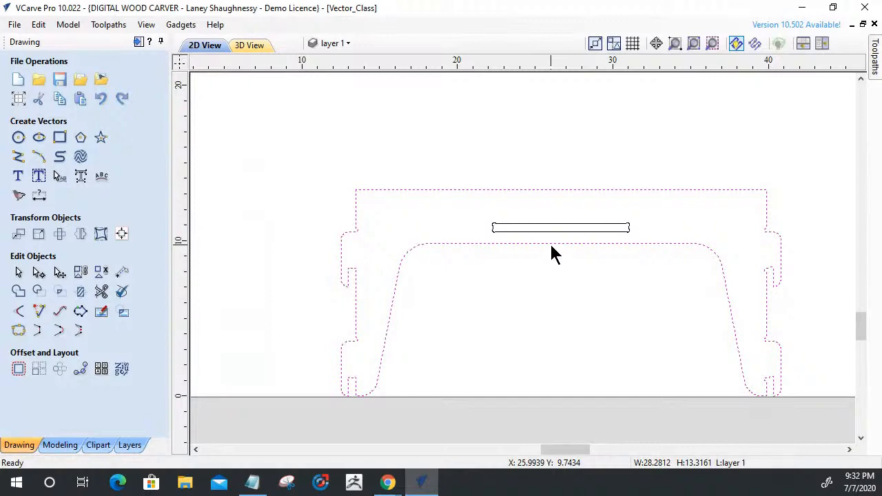
pyautogui.doubleClick(551, 245)
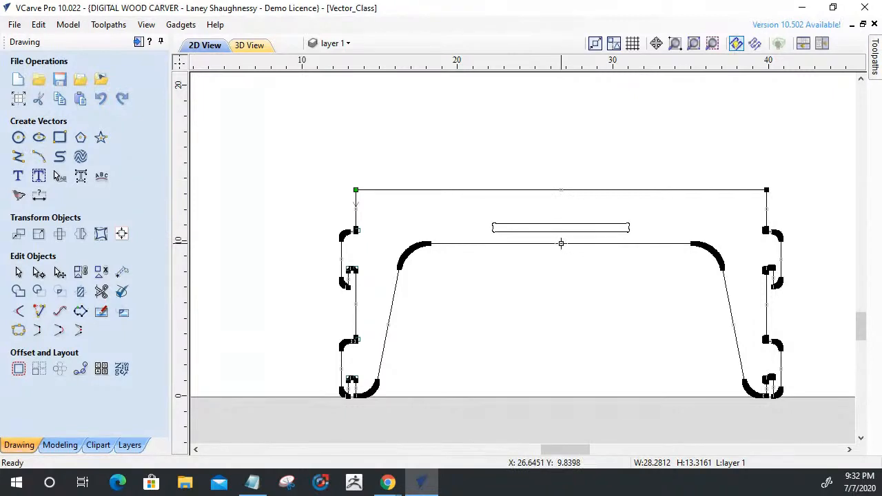
pyautogui.press('p')
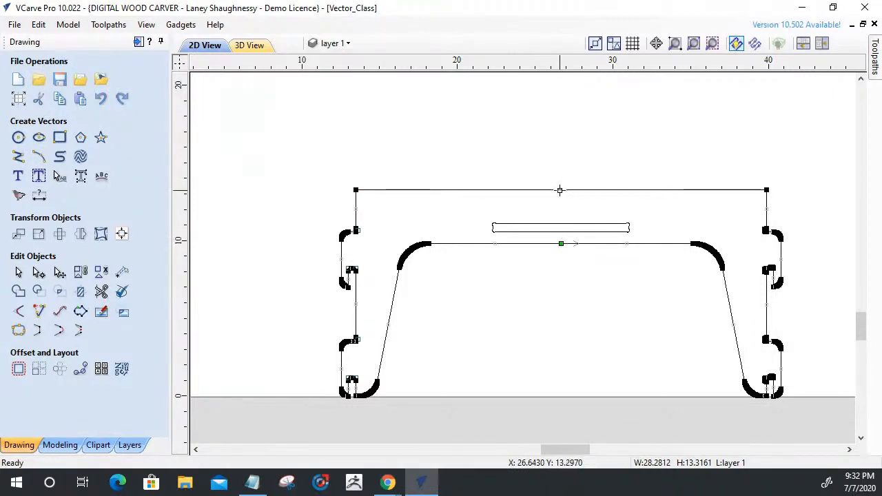
pyautogui.press('c')
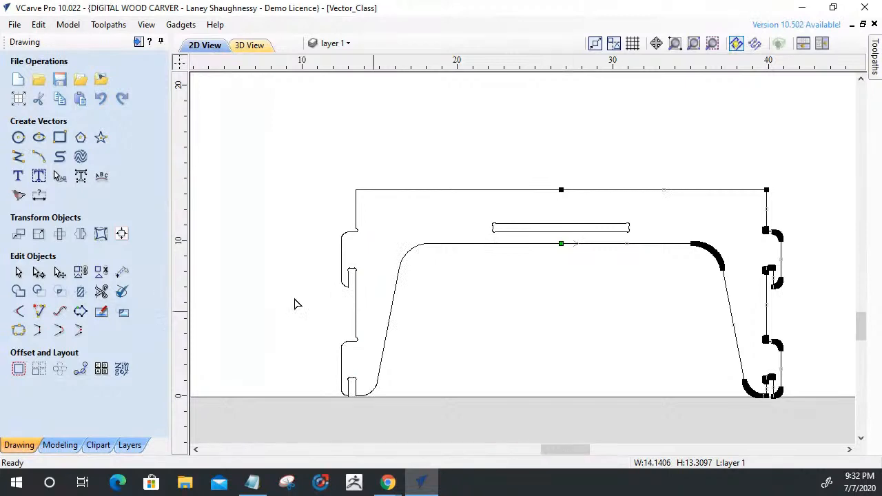
pyautogui.click(20, 272)
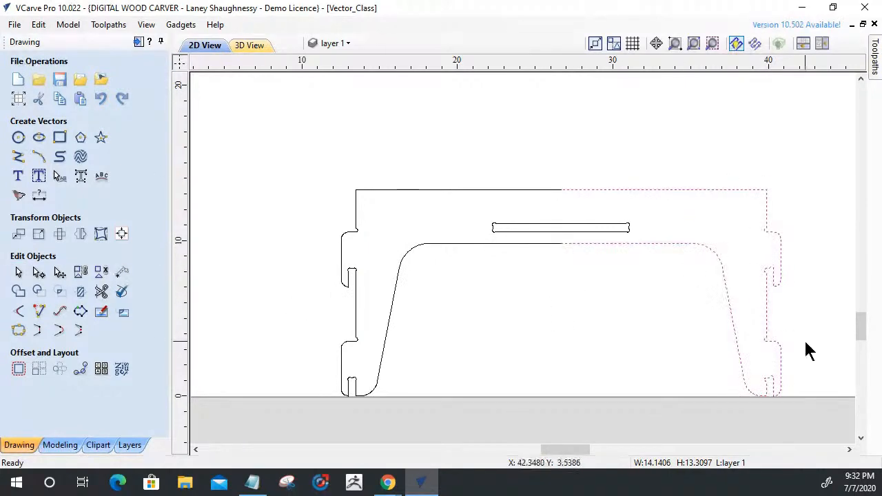
pyautogui.press('Delete')
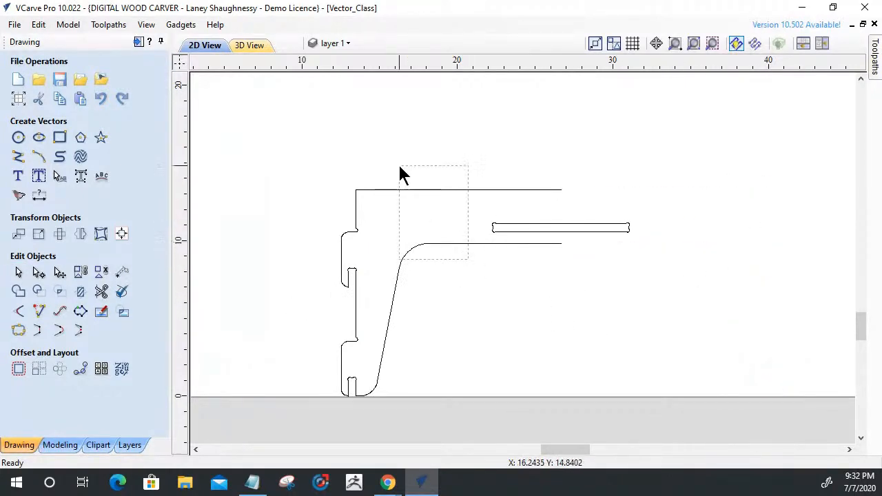
# Create a mirrored copy of the remaining half outline to its right.
pyautogui.click(332, 288)
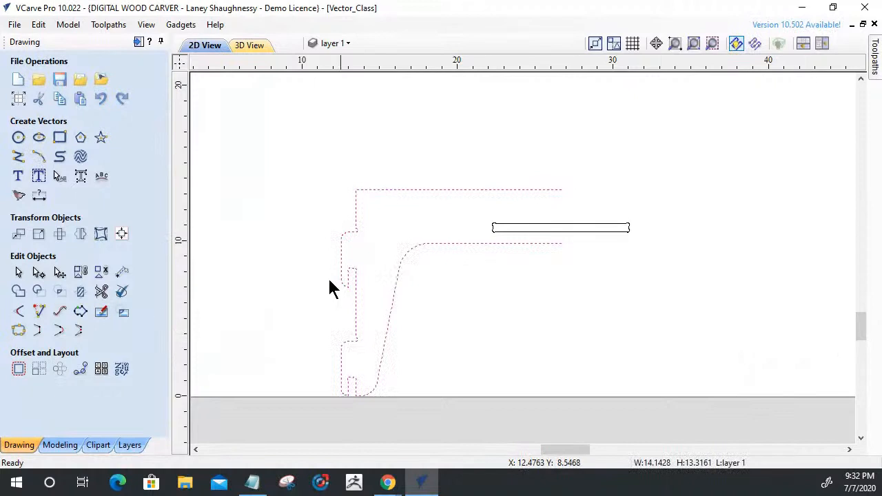
pyautogui.click(80, 234)
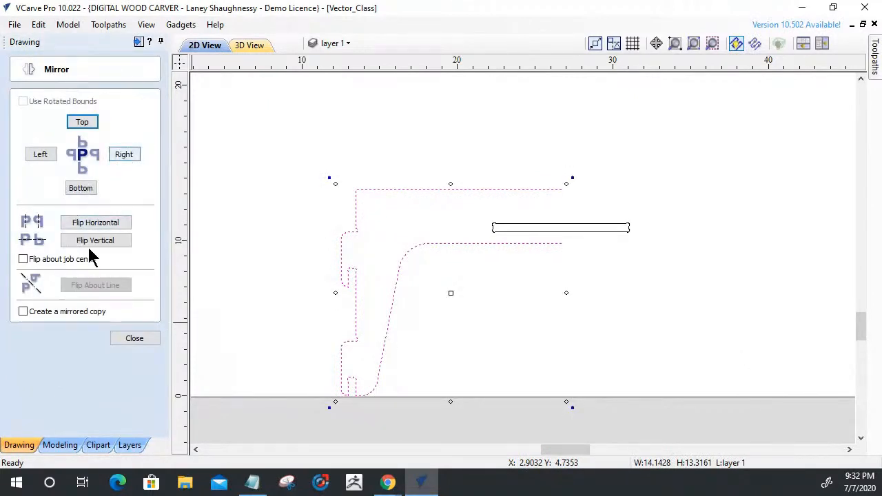
pyautogui.click(23, 311)
pyautogui.click(124, 156)
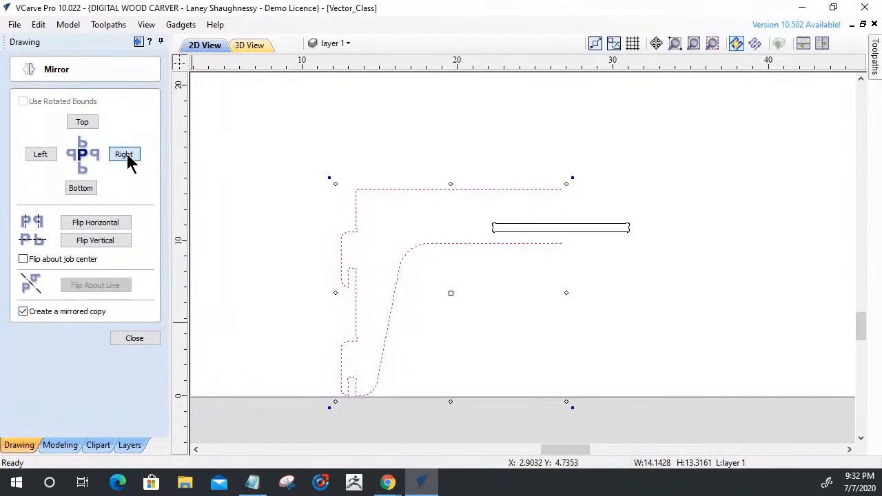
pyautogui.click(136, 338)
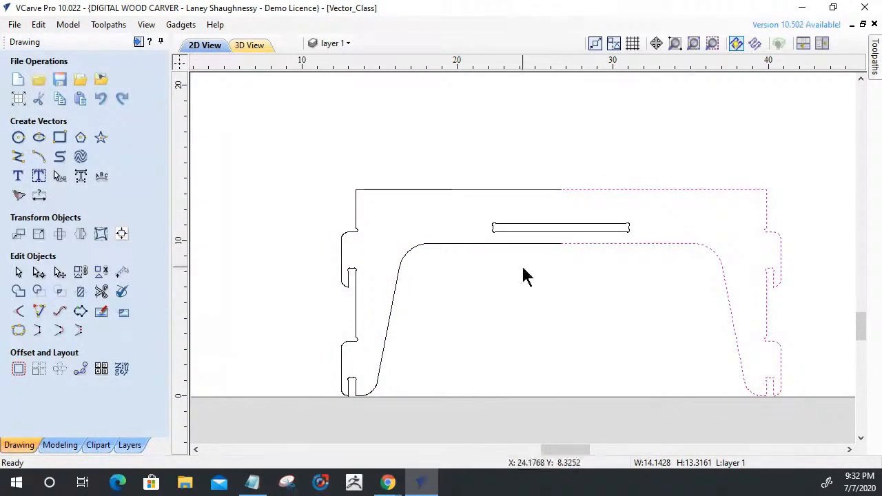
# Join the original and mirrored halves of the arched panel's outline with a tolerance of 0.001 inches.
pyautogui.keyDown('shift'); pyautogui.click(473, 241); pyautogui.keyUp('shift')
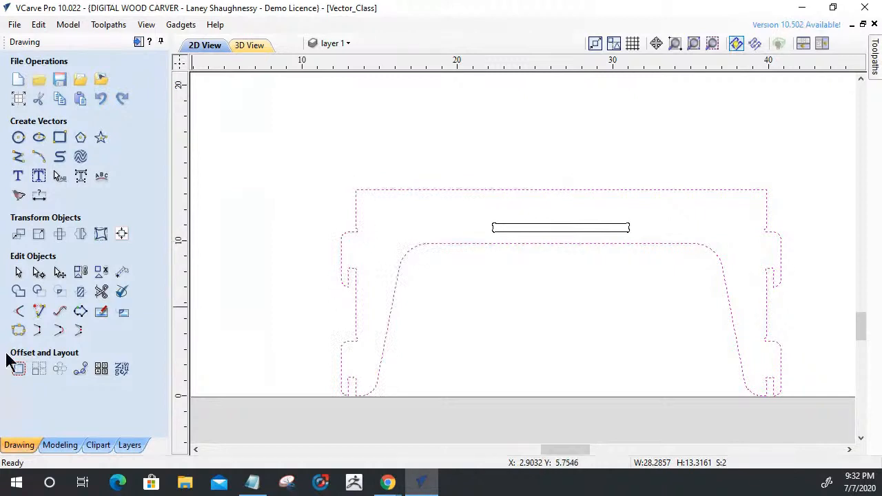
pyautogui.click(18, 331)
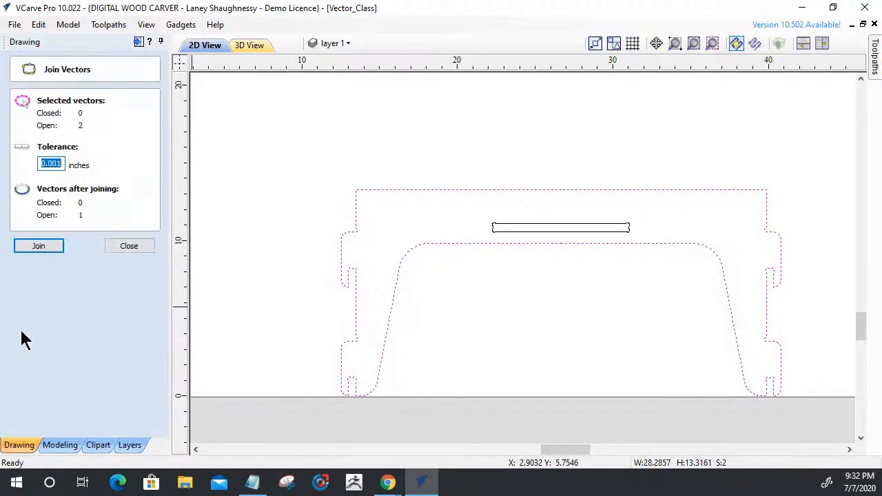
pyautogui.click(35, 248)
pyautogui.click(129, 246)
# Group the arched panel's outline with its slot and move the group to the Finished Parts layer.
pyautogui.moveTo(614, 273); pyautogui.dragTo(449, 137)
pyautogui.scroll(-2, 496, 290)
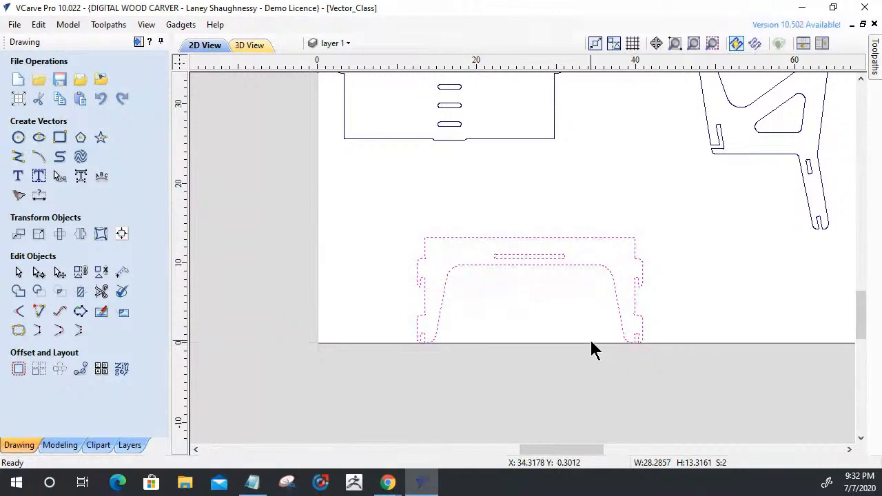
pyautogui.scroll(-2, 594, 345)
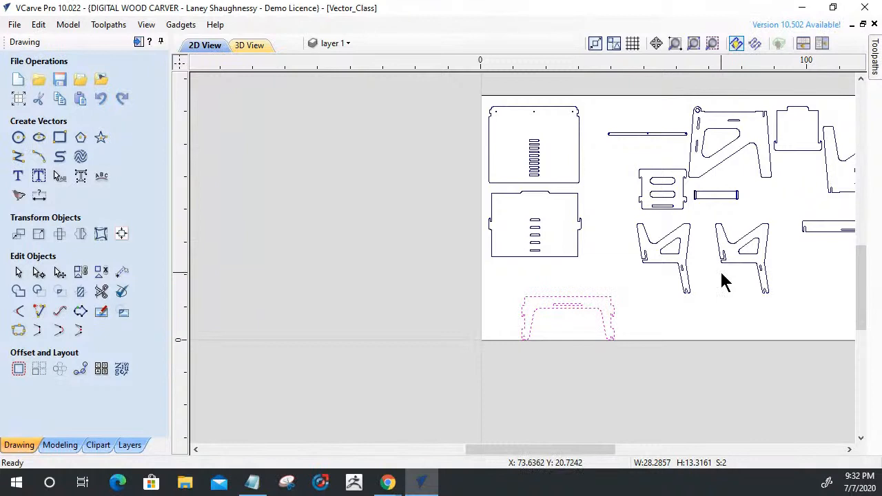
pyautogui.scroll(4, 537, 355)
pyautogui.click(638, 304)
pyautogui.click(554, 226)
pyautogui.scroll(4, 583, 279)
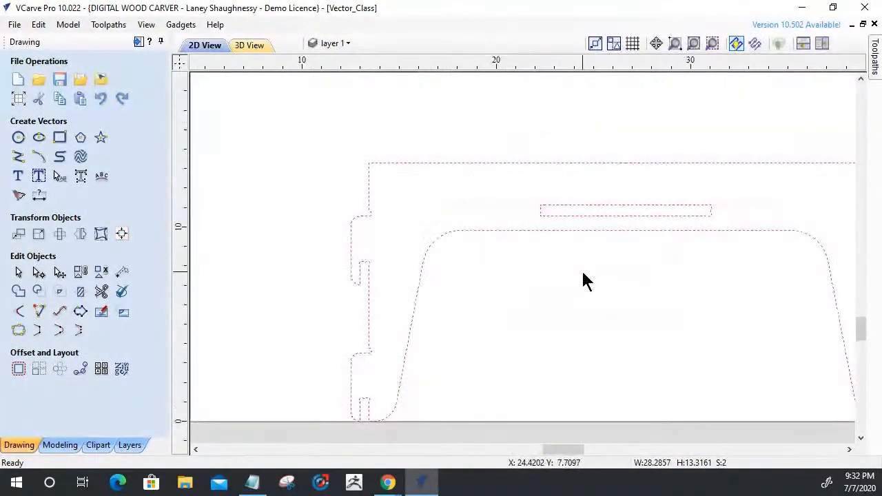
pyautogui.rightClick(580, 209)
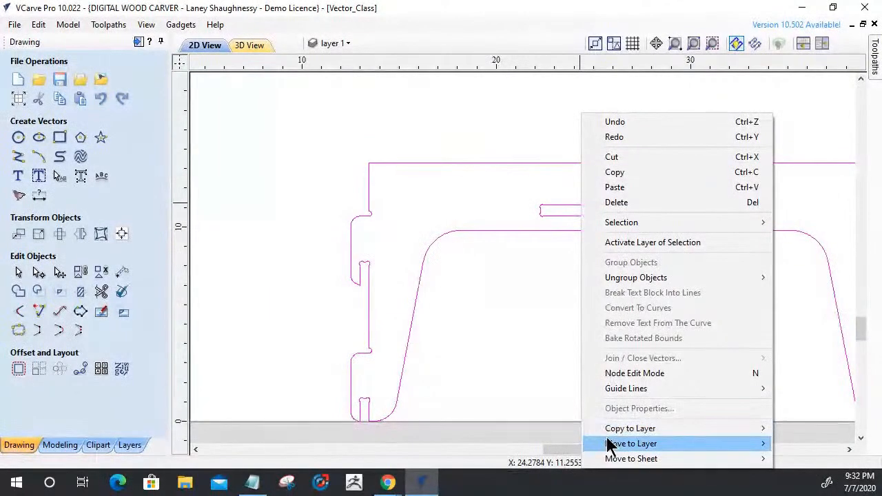
pyautogui.moveTo(758, 429)
pyautogui.click(818, 423)
pyautogui.scroll(-4, 577, 297)
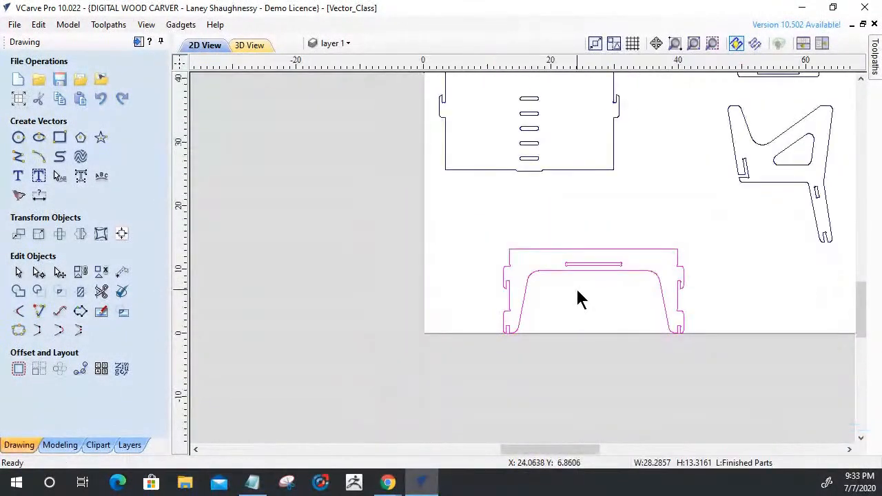
# Select all the furniture parts and move them together off the job sheet, into the empty area above it.
pyautogui.click(579, 310)
pyautogui.scroll(-6, 577, 310)
pyautogui.moveTo(494, 183); pyautogui.dragTo(744, 338)
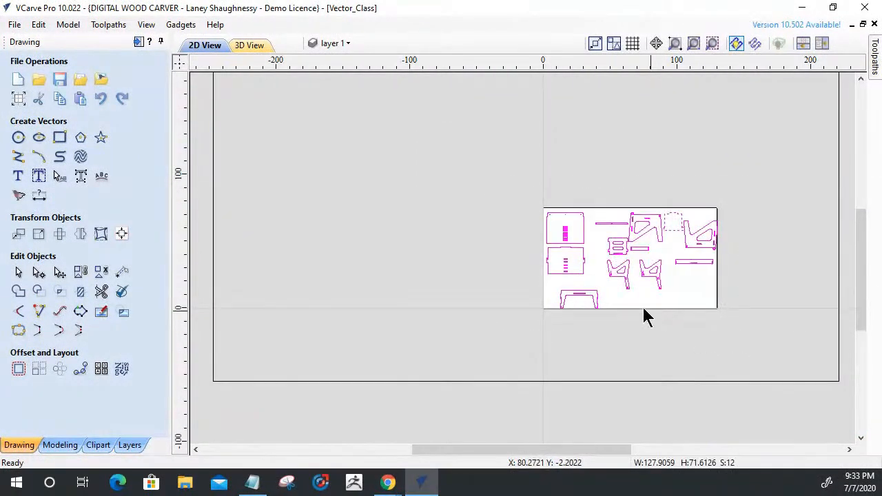
pyautogui.click(628, 275)
pyautogui.moveTo(632, 270); pyautogui.dragTo(620, 149)
# Delete the large rectangle surrounding the job sheet and the parts.
pyautogui.scroll(-4, 540, 280)
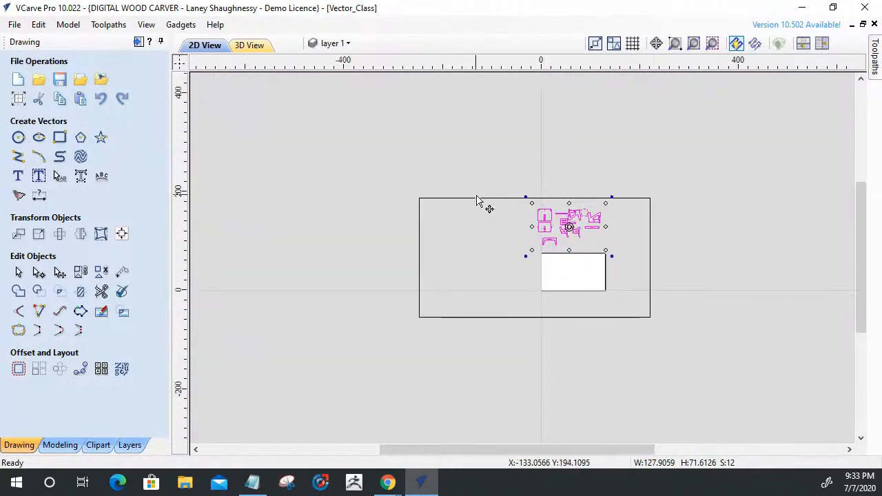
pyautogui.click(477, 199)
pyautogui.press('Delete')
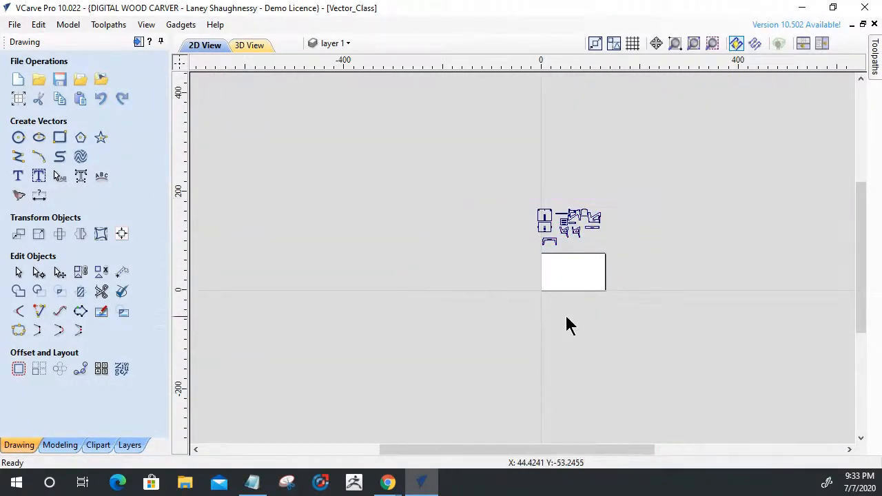
# Set the job size to 36 inches wide and 24 inches high, without scaling the design.
pyautogui.click(19, 99)
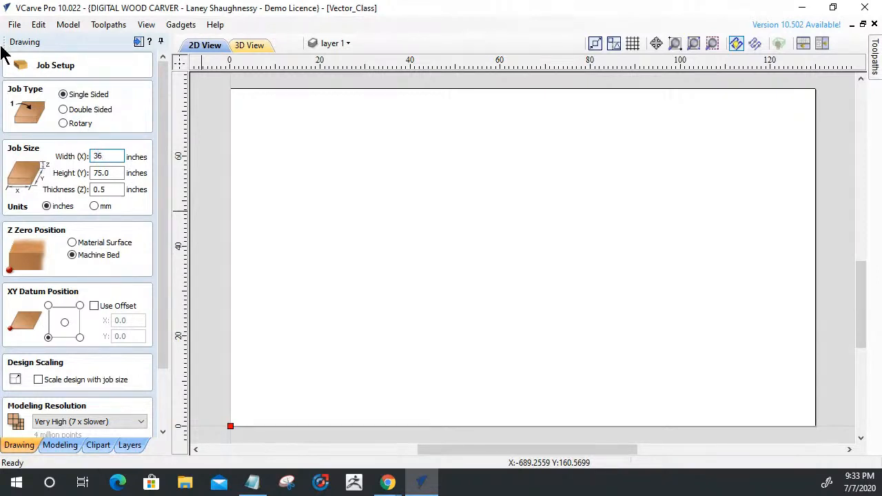
pyautogui.press('Return')
pyautogui.press('Tab')
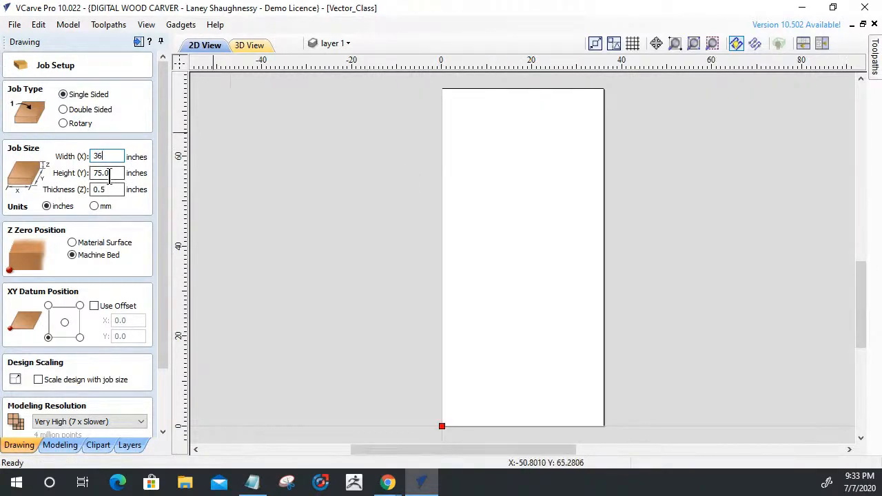
pyautogui.write('24')
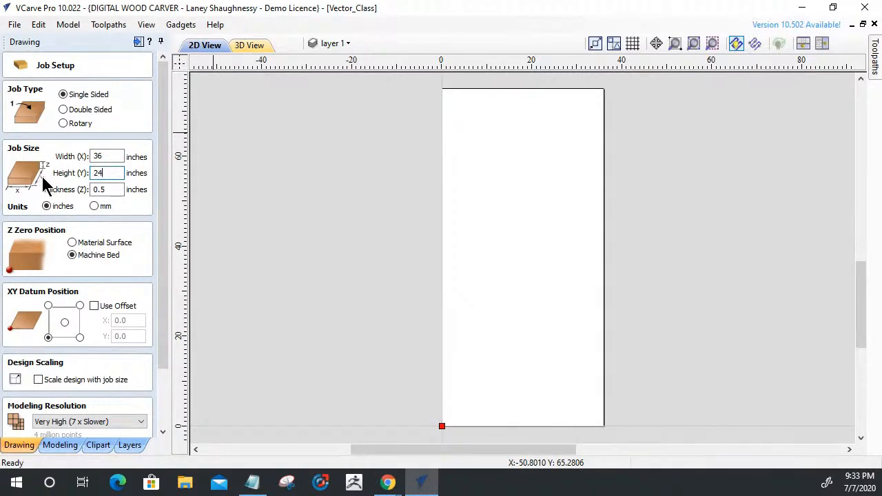
pyautogui.moveTo(164, 348); pyautogui.dragTo(161, 406)
pyautogui.click(37, 427)
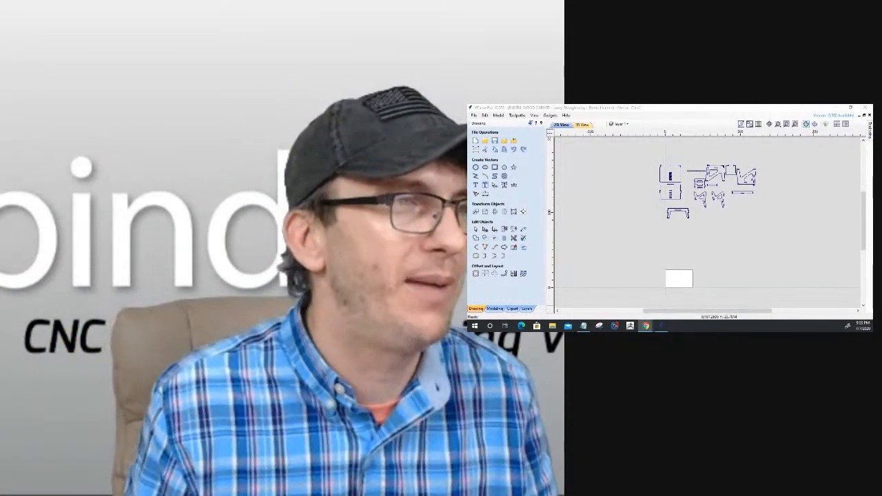
# Examine the width and height of the large slotted panel at the upper left of the parts layout.
pyautogui.click(661, 174)
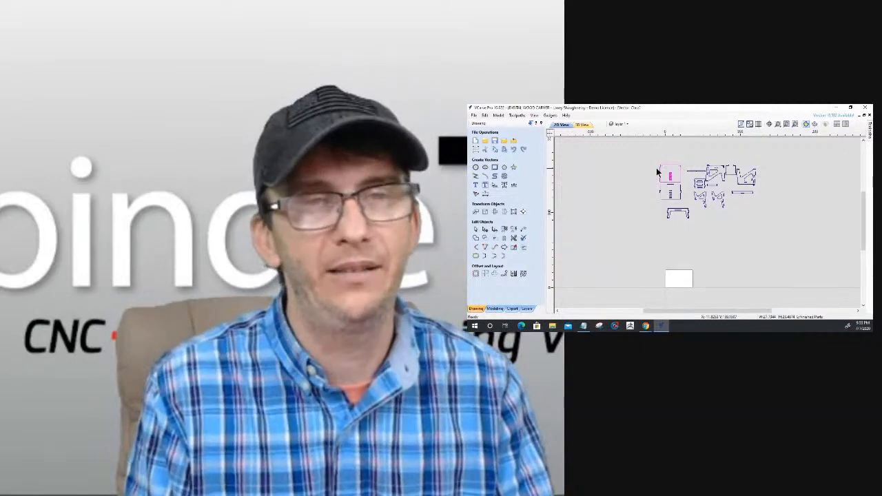
pyautogui.scroll(5, 649, 173)
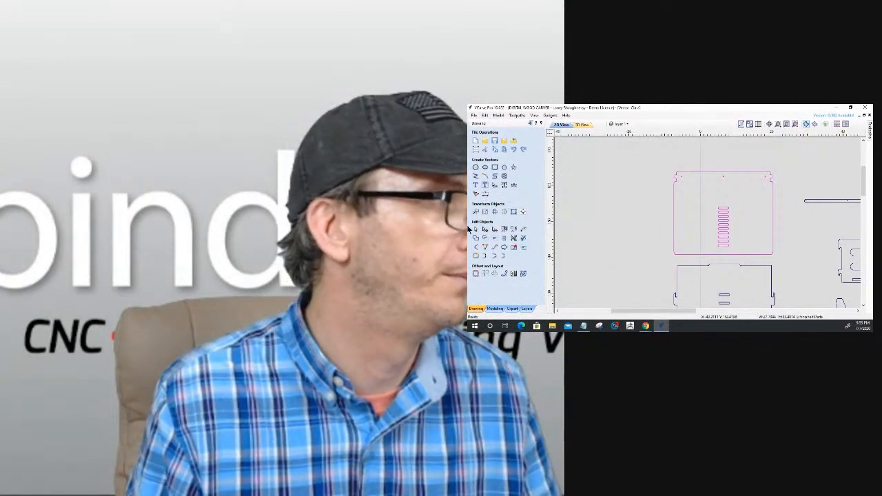
pyautogui.click(485, 212)
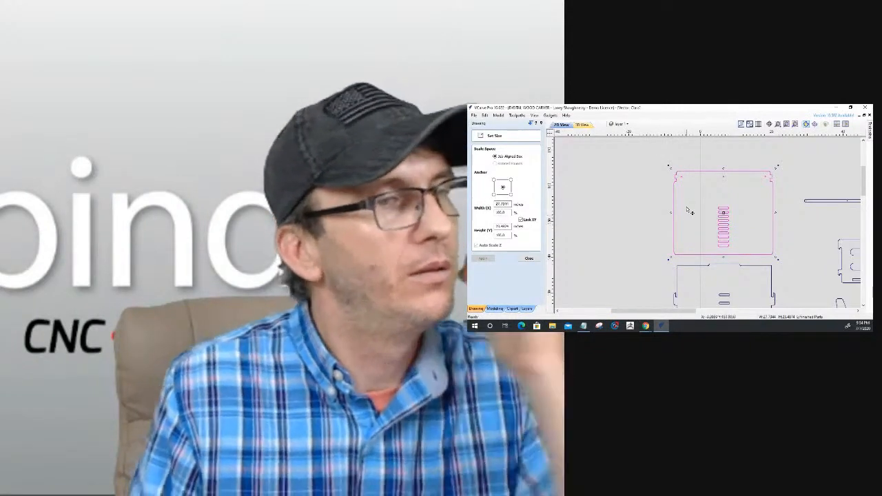
pyautogui.scroll(-3, 690, 207)
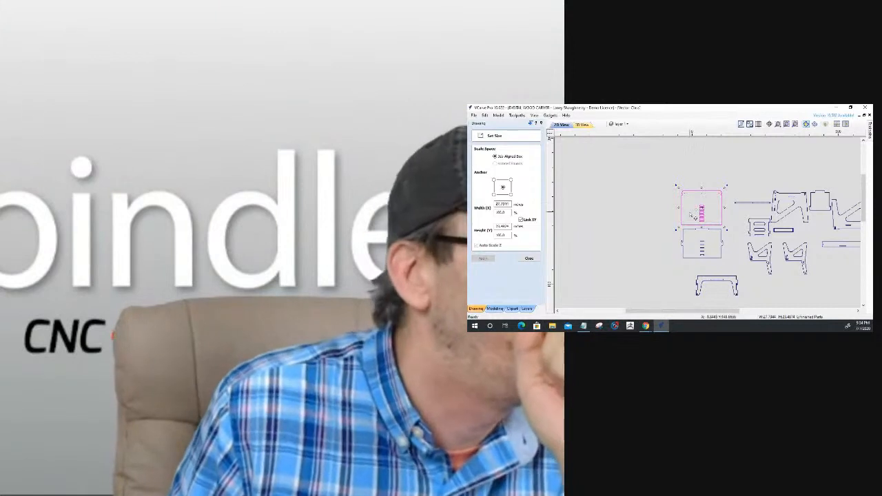
# Compare the widths and heights of the two large slotted panels, and close the sizing tool.
pyautogui.click(688, 229)
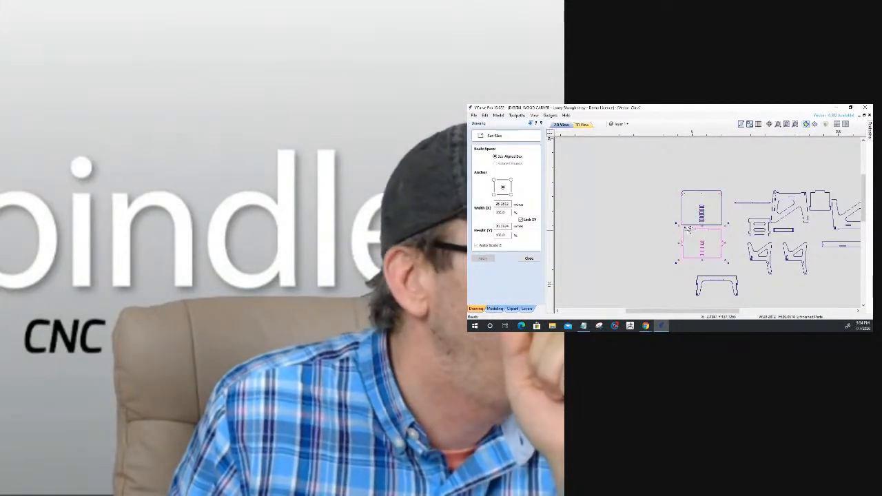
pyautogui.click(671, 211)
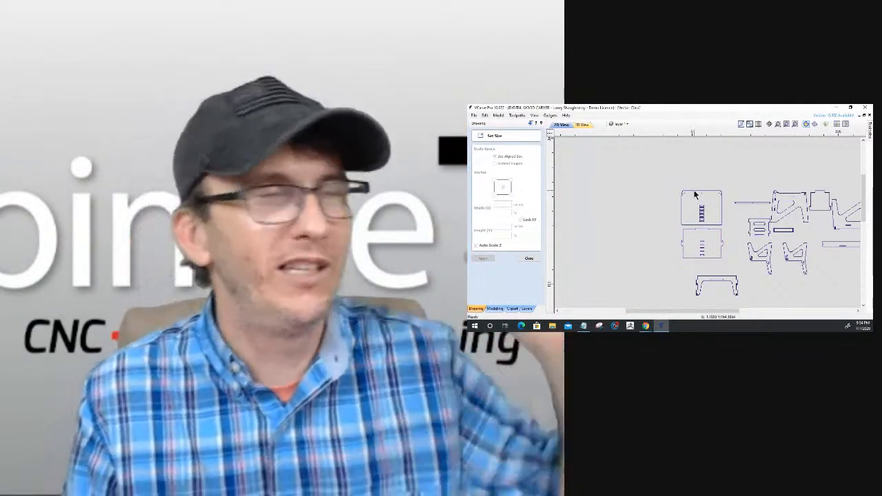
pyautogui.click(694, 197)
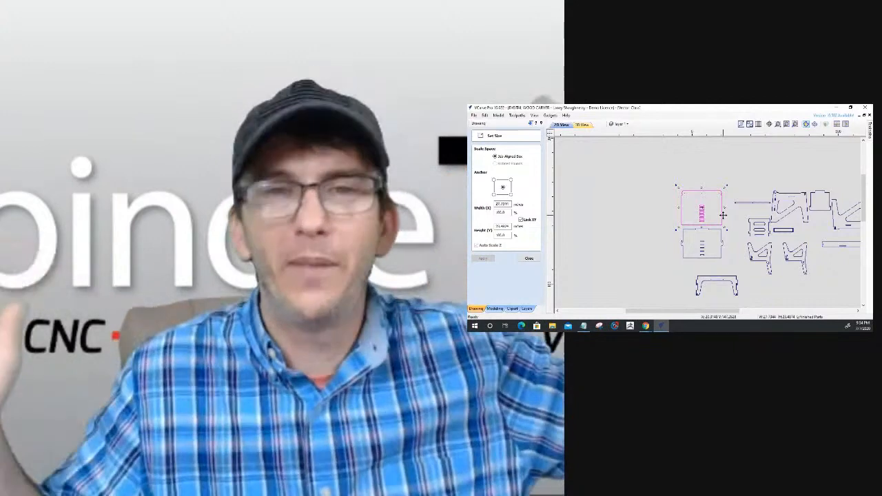
pyautogui.click(667, 224)
pyautogui.click(528, 259)
# Examine the complete set of furniture parts above the job sheet, including the overall size of the large slotted panel.
pyautogui.scroll(-2, 651, 243)
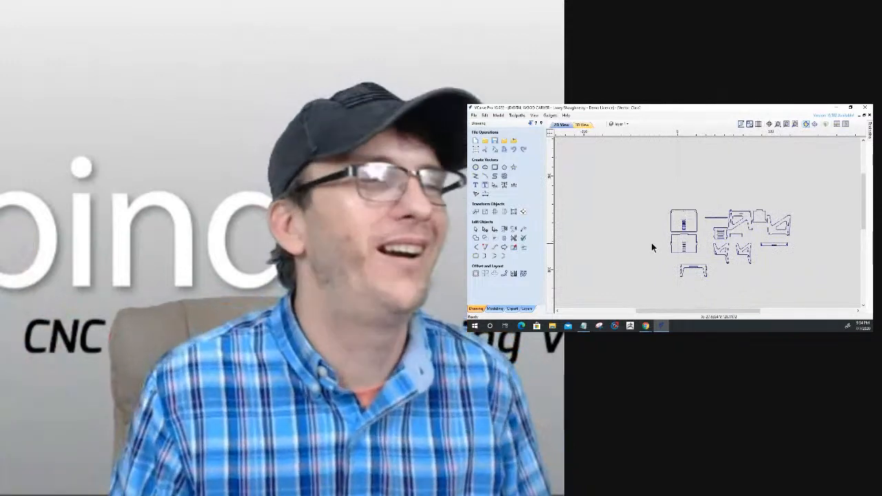
pyautogui.scroll(-2, 660, 181)
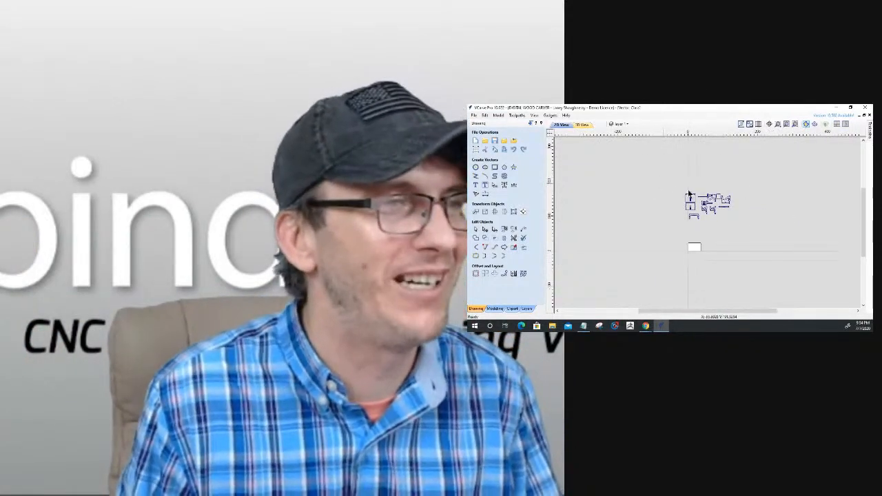
pyautogui.hotkey('ctrl', 'a')
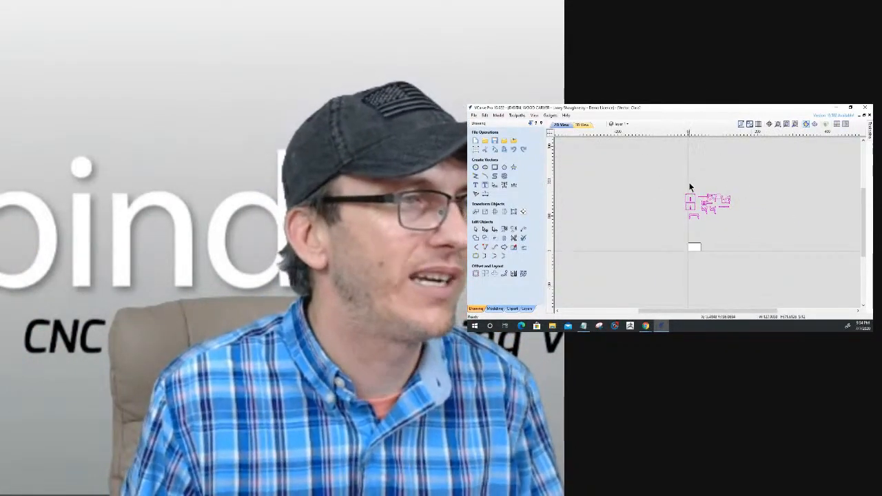
pyautogui.scroll(3, 690, 190)
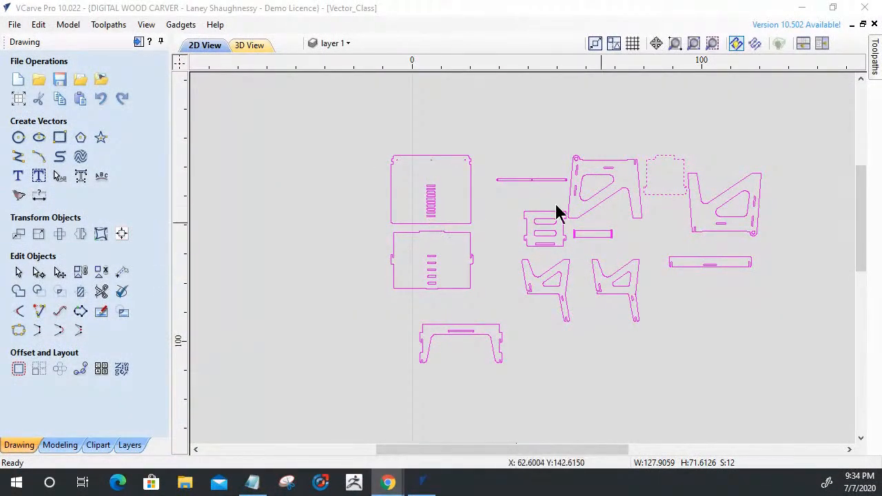
pyautogui.scroll(4, 544, 236)
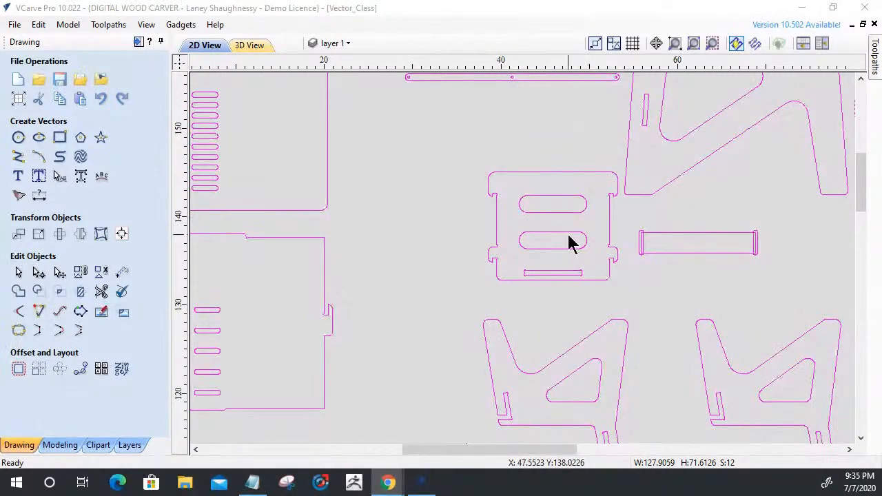
pyautogui.scroll(-3, 569, 241)
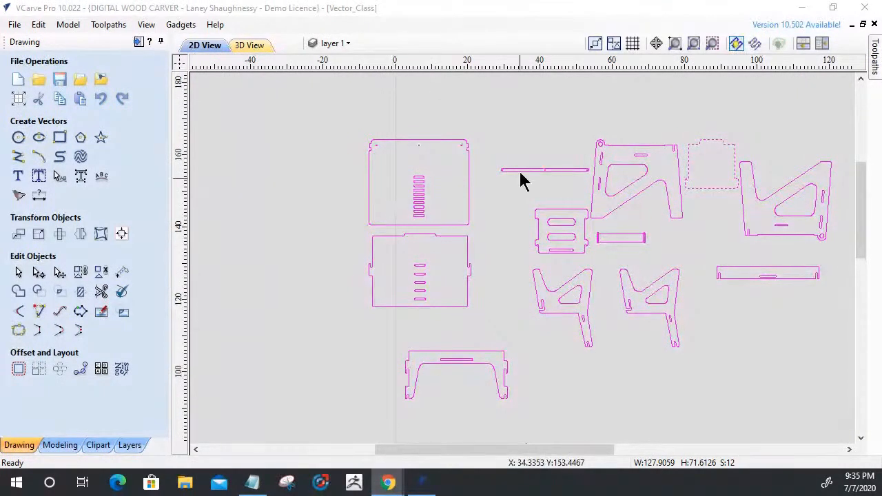
pyautogui.click(459, 179)
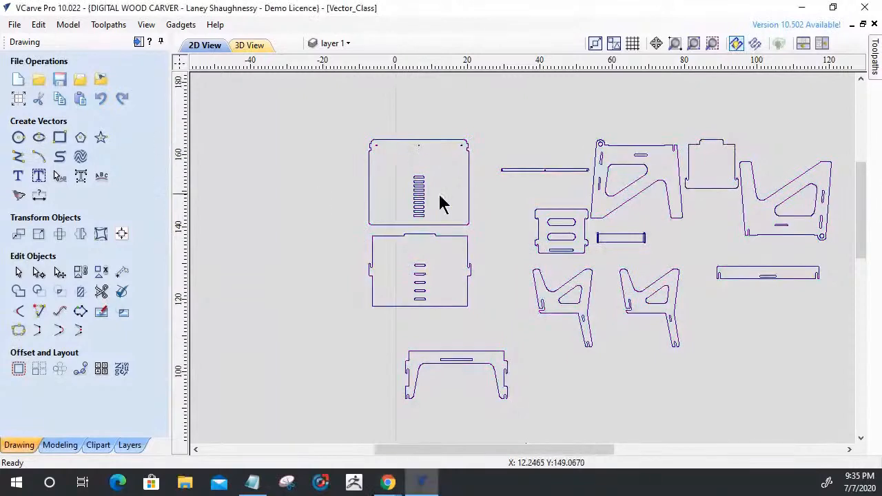
pyautogui.click(419, 146)
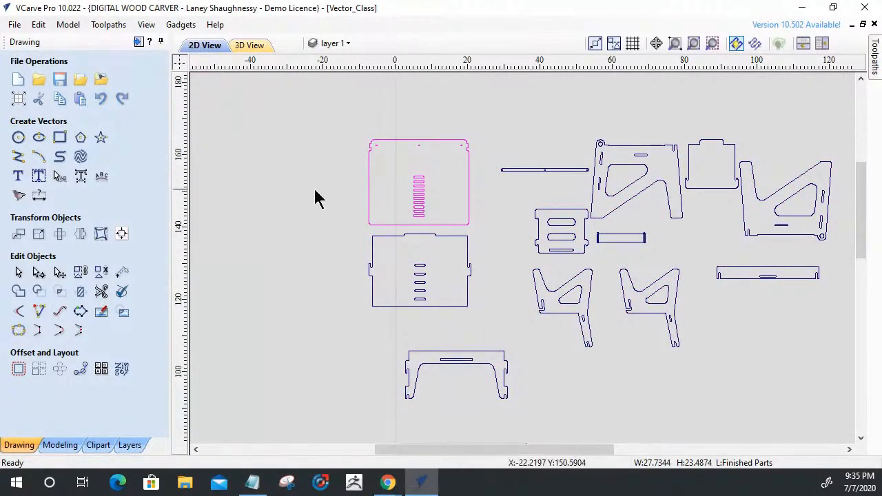
pyautogui.scroll(-3, 310, 193)
# Select all the furniture parts, set the nesting tool diameter to 0.25 inches, and close the nesting tool.
pyautogui.moveTo(726, 302); pyautogui.dragTo(725, 302)
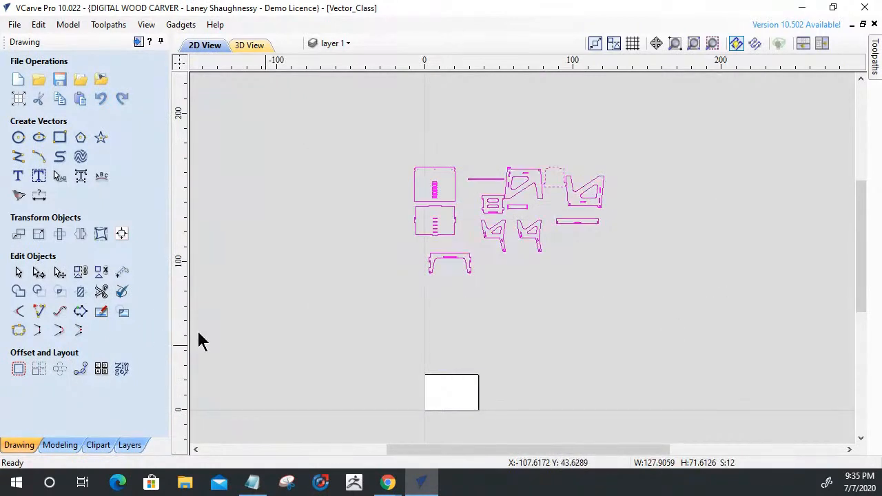
pyautogui.click(122, 371)
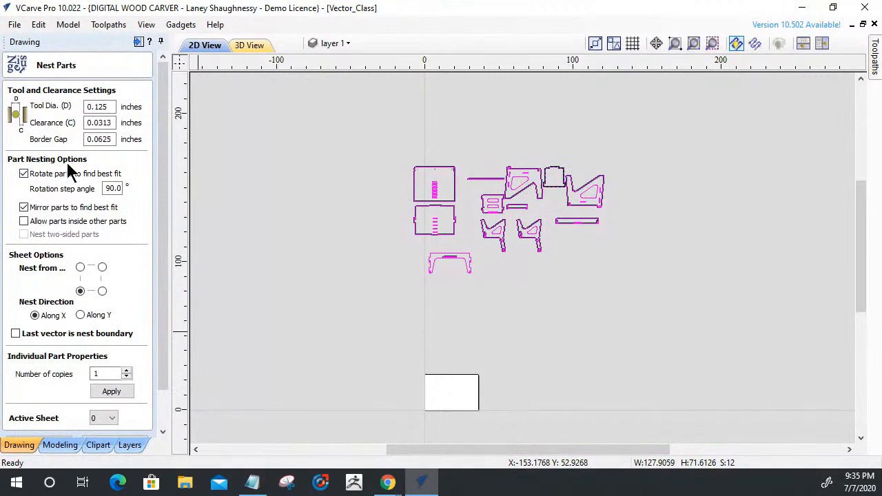
pyautogui.moveTo(109, 107); pyautogui.dragTo(50, 109)
pyautogui.write('.25')
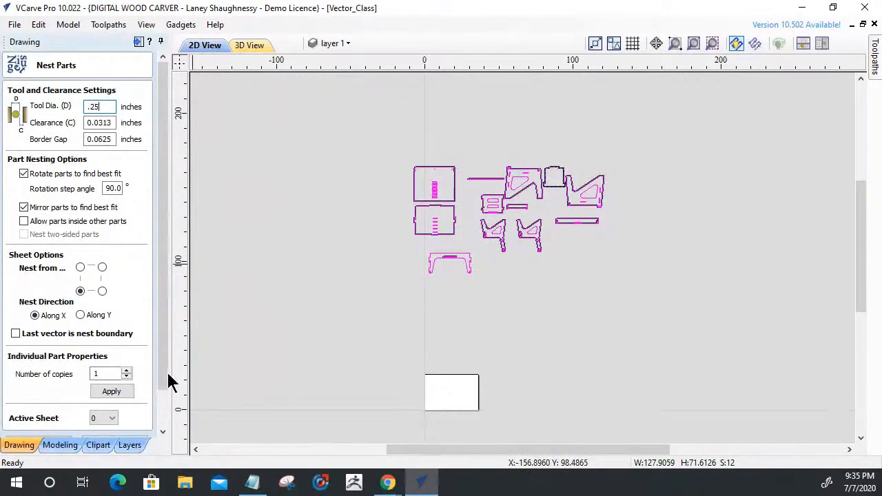
pyautogui.moveTo(167, 374); pyautogui.dragTo(158, 430)
pyautogui.click(101, 421)
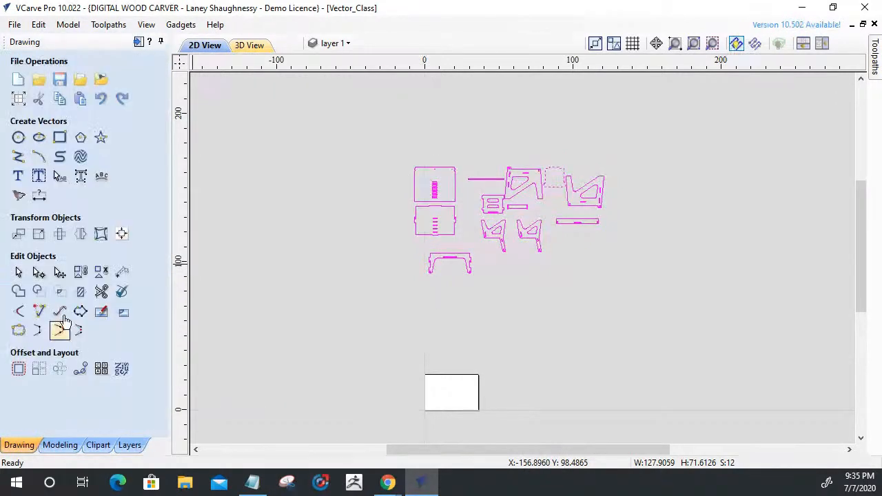
# Draw two tall rectangles in the empty area beside the parts, the second about 24 by 56 inches.
pyautogui.click(59, 137)
pyautogui.moveTo(295, 225); pyautogui.dragTo(325, 319)
pyautogui.moveTo(346, 273)
pyautogui.mouseDown()
pyautogui.moveTo(379, 284)
pyautogui.moveTo(384, 357)
pyautogui.mouseUp()
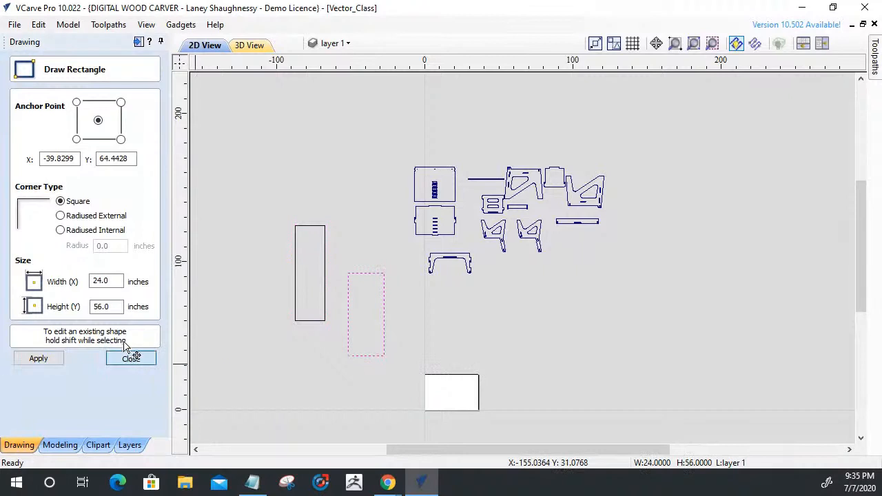
pyautogui.click(131, 358)
# Place a circle with a 0.25 inch diameter in the gap between the two rectangles.
pyautogui.click(18, 138)
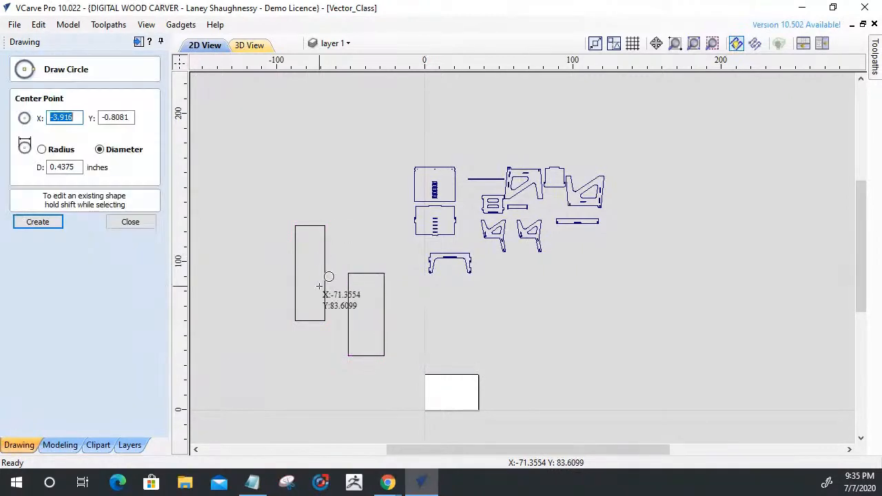
pyautogui.doubleClick(79, 172)
pyautogui.write('.25')
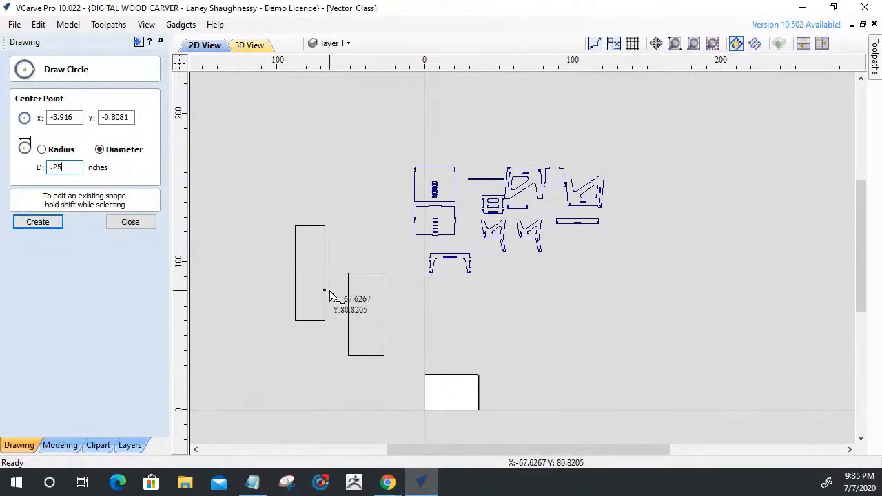
pyautogui.click(331, 291)
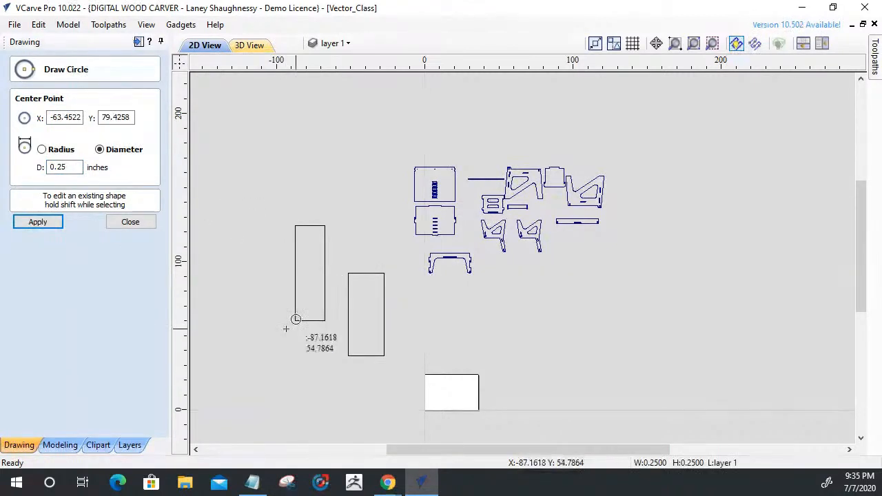
pyautogui.click(132, 222)
# Enlarge the small circle between the rectangles to about 6.26 inches in diameter.
pyautogui.scroll(5, 329, 308)
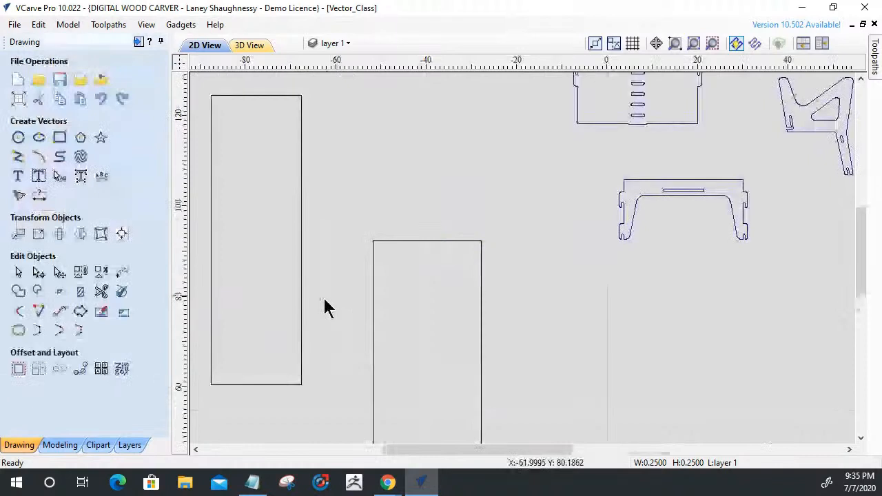
pyautogui.scroll(8, 326, 306)
pyautogui.click(457, 216)
pyautogui.moveTo(468, 223); pyautogui.dragTo(737, 473)
pyautogui.scroll(-6, 472, 219)
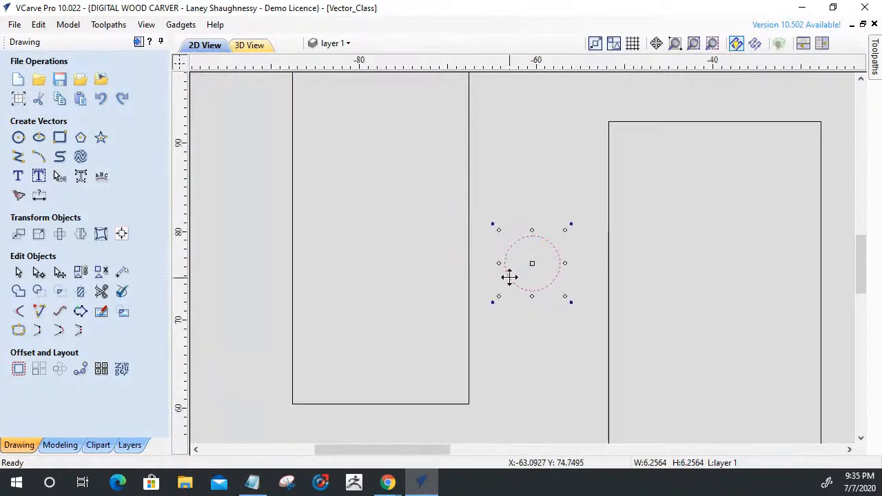
# Move the circle against the facing edge of the taller rectangle, and bring the other rectangle close with a small gap.
pyautogui.moveTo(506, 256); pyautogui.dragTo(468, 274)
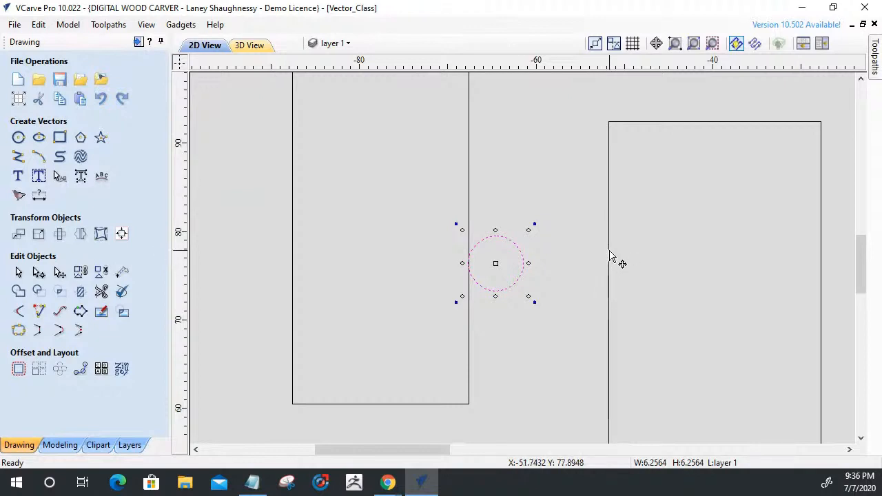
pyautogui.click(610, 283)
pyautogui.moveTo(608, 275); pyautogui.dragTo(544, 273)
# Delete the two demonstration rectangles and the circle between them.
pyautogui.hotkey('ctrl', 'a')
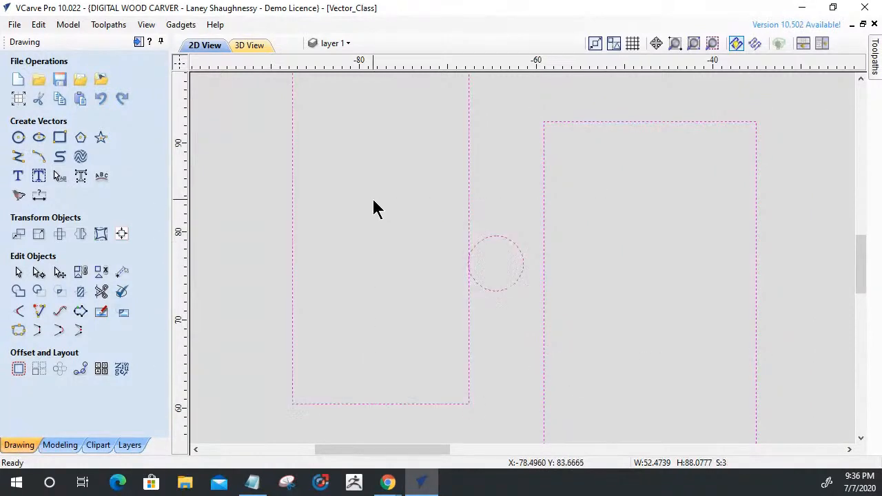
pyautogui.press('Delete')
pyautogui.scroll(-10, 376, 215)
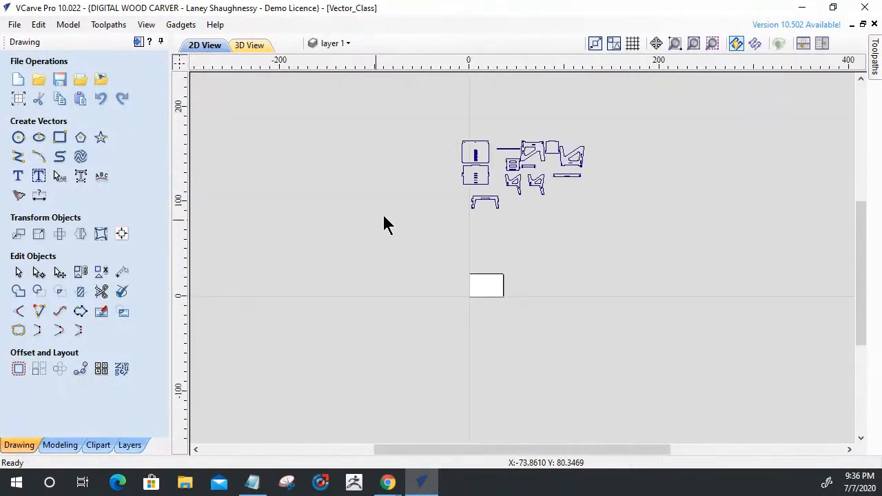
# Start nesting all the furniture parts with a 0.125 inch clearance and with mirroring parts to find the best fit turned off.
pyautogui.hotkey('ctrl', 'a')
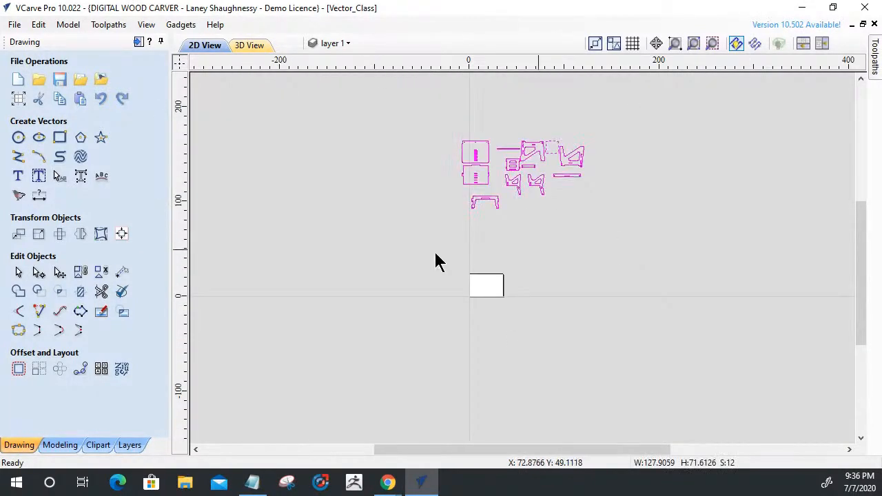
pyautogui.click(122, 369)
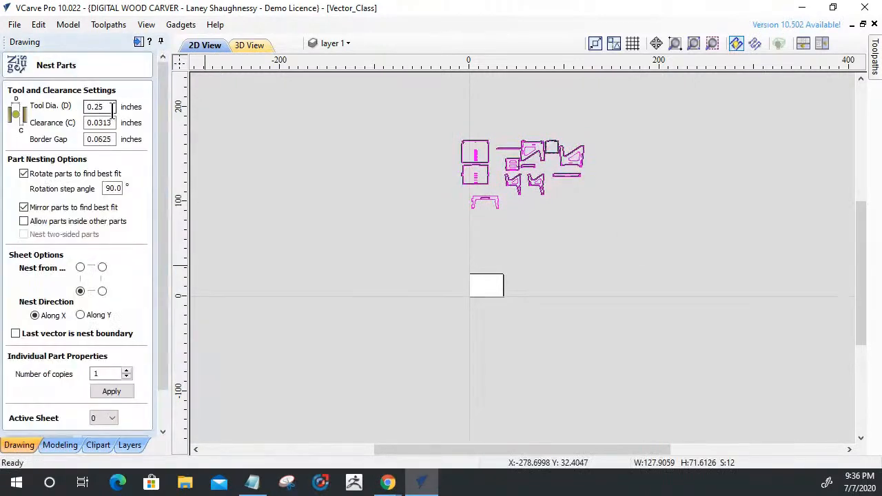
pyautogui.doubleClick(93, 107)
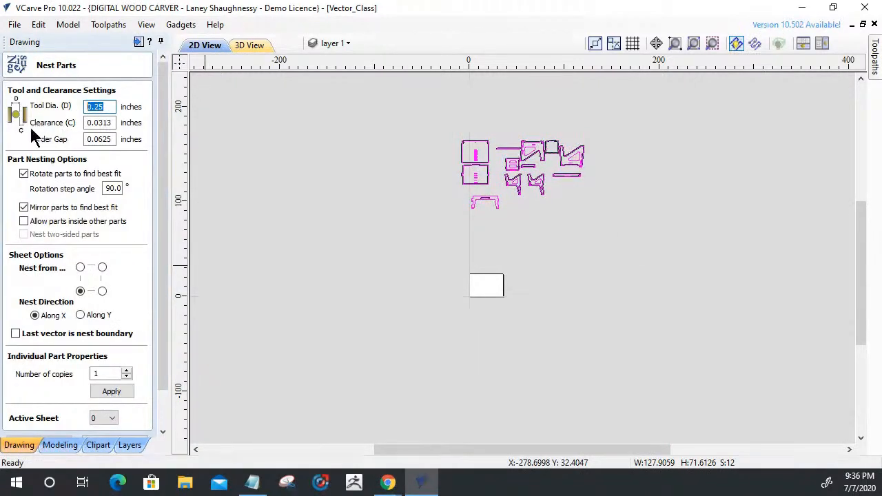
pyautogui.press('Tab')
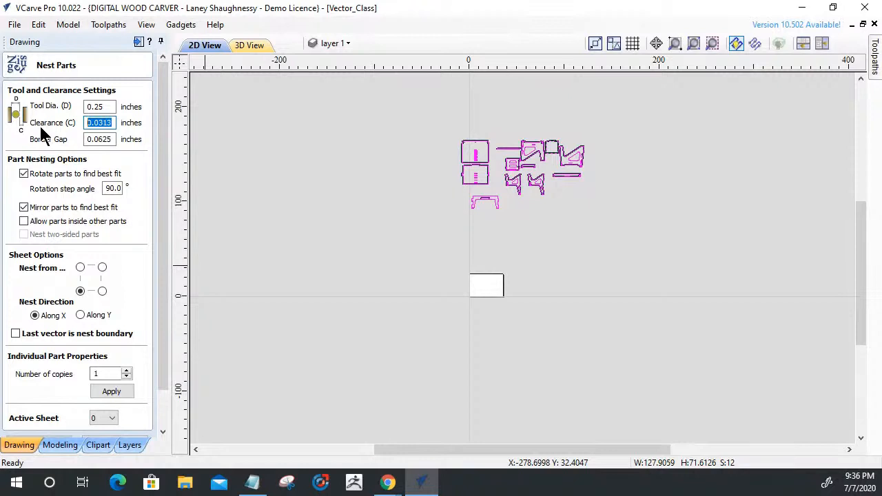
pyautogui.write('.125')
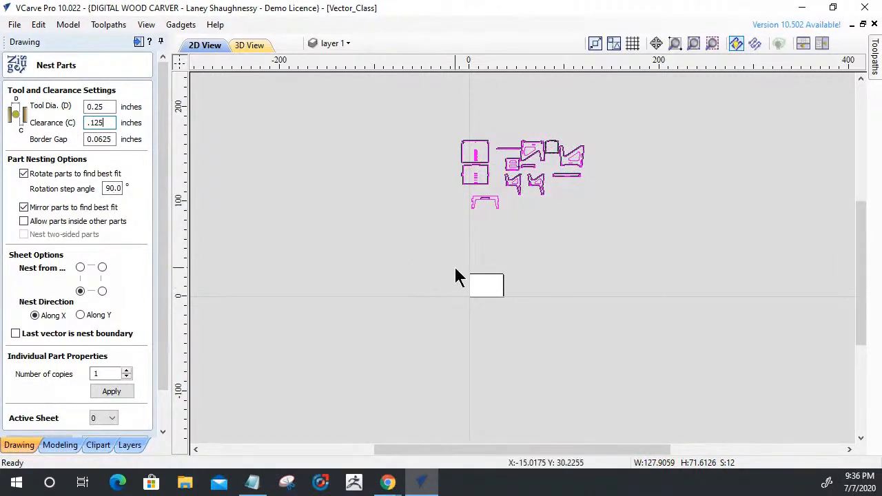
pyautogui.click(24, 208)
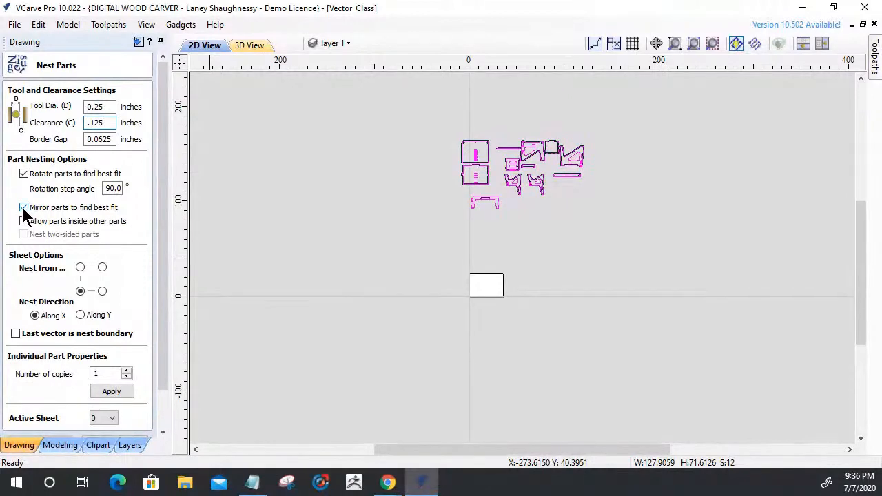
pyautogui.click(23, 209)
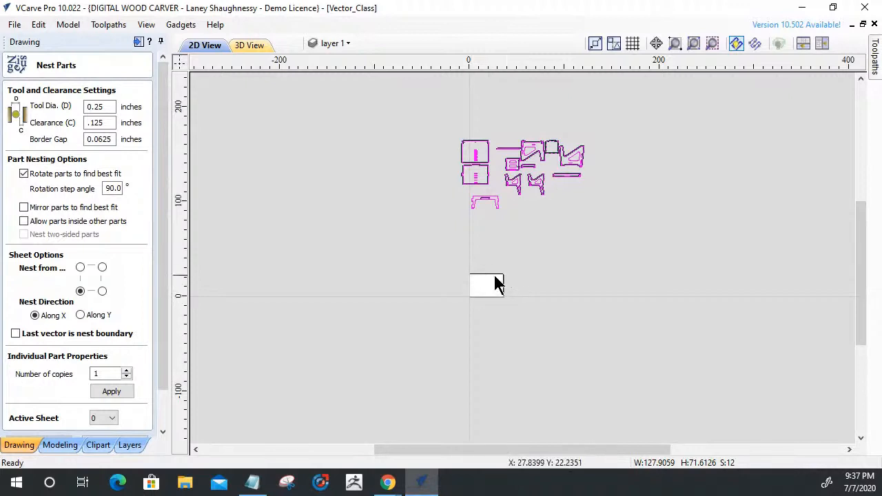
# Compare the job sheet's size with the furniture parts above it, and clear the part selection.
pyautogui.scroll(4, 483, 293)
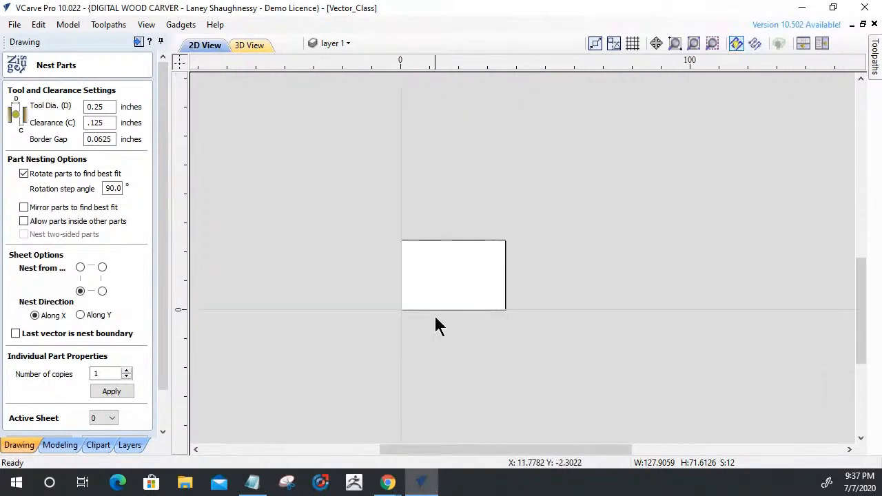
pyautogui.scroll(-3, 483, 334)
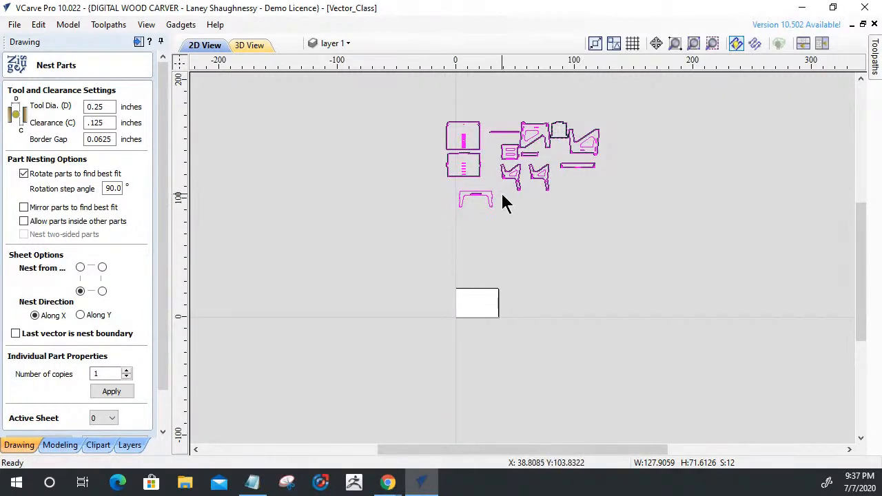
pyautogui.scroll(3, 503, 200)
pyautogui.scroll(-3, 505, 199)
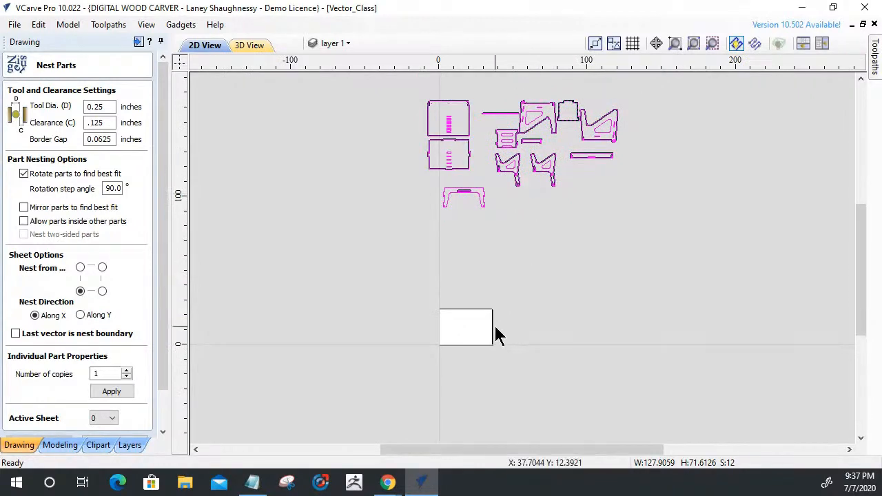
pyautogui.scroll(3, 495, 335)
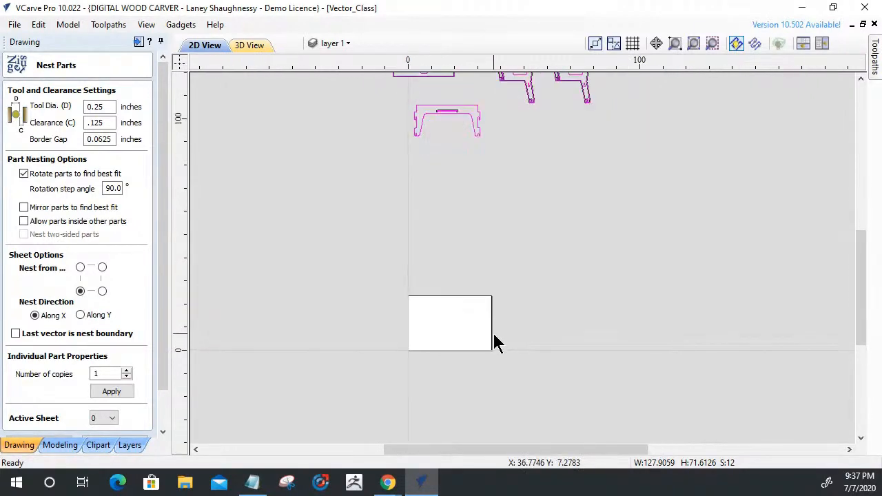
pyautogui.scroll(-3, 494, 336)
pyautogui.click(465, 263)
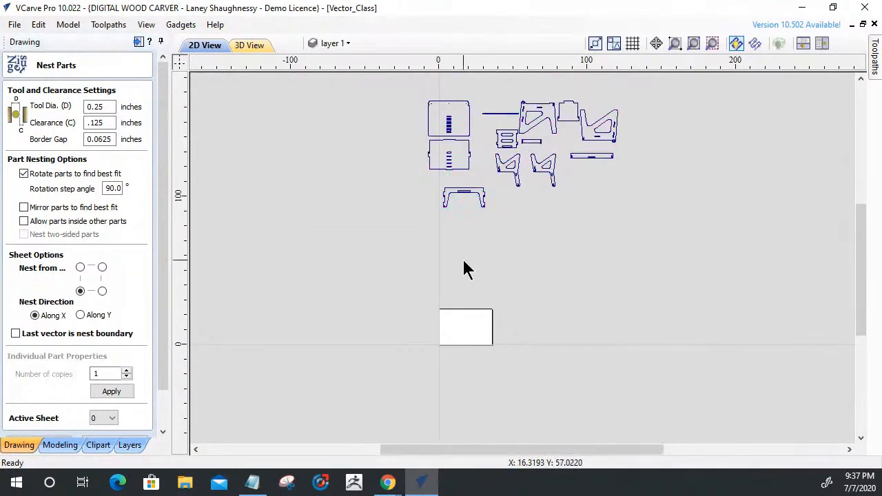
# Select all the furniture parts above the job sheet for nesting.
pyautogui.scroll(3, 418, 327)
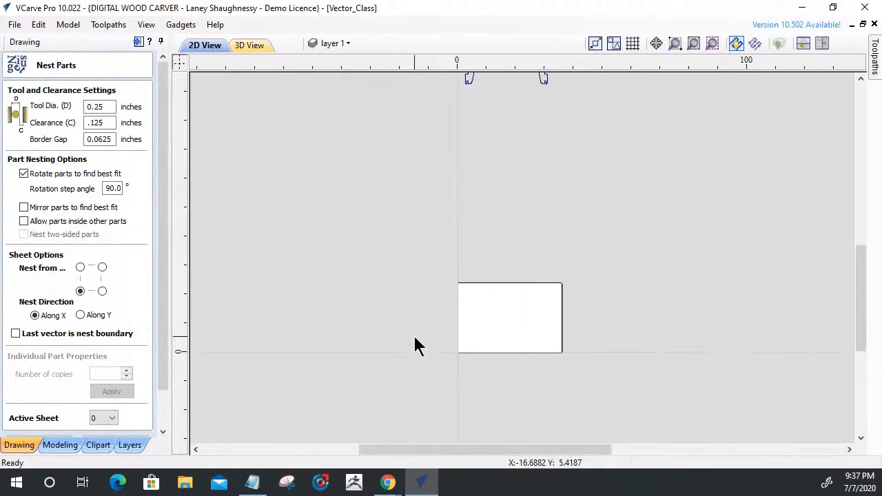
pyautogui.scroll(-4, 487, 331)
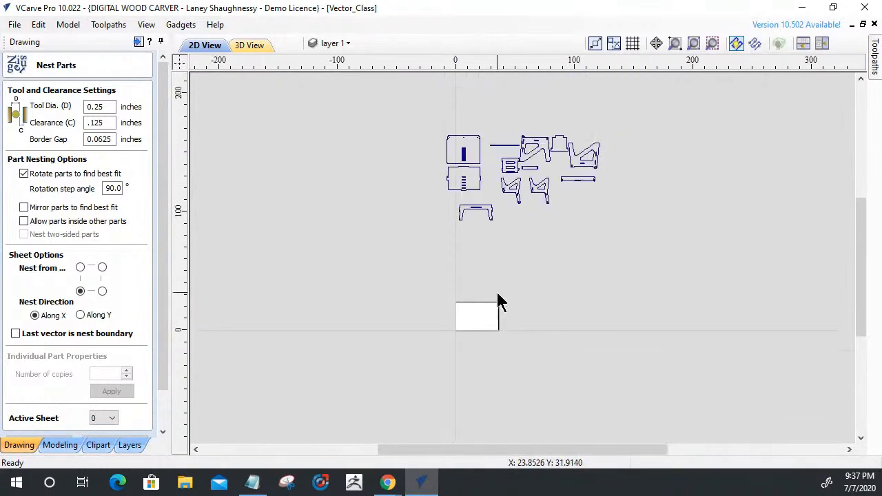
pyautogui.scroll(3, 514, 268)
pyautogui.scroll(-2, 514, 269)
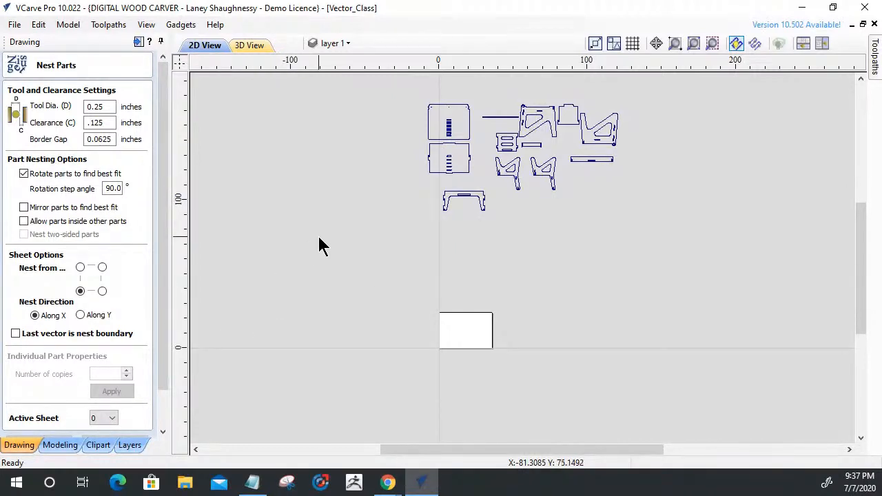
pyautogui.moveTo(398, 88); pyautogui.dragTo(630, 233)
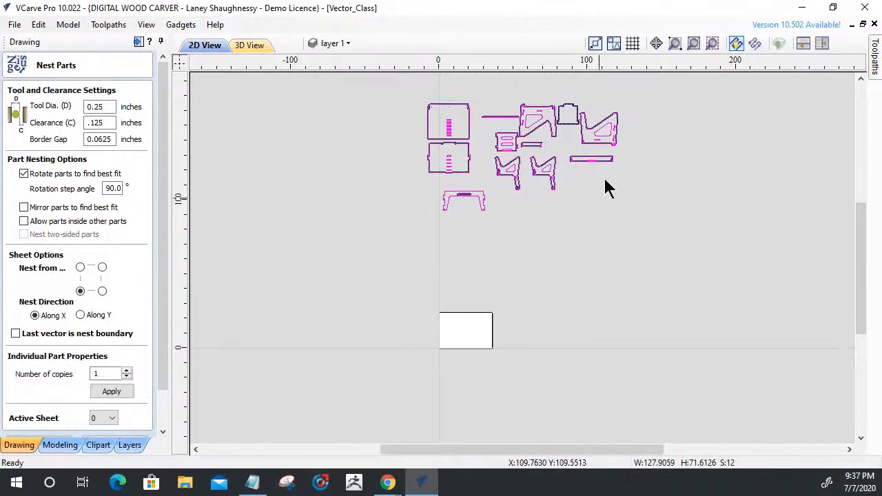
pyautogui.scroll(3, 541, 143)
pyautogui.scroll(-3, 541, 142)
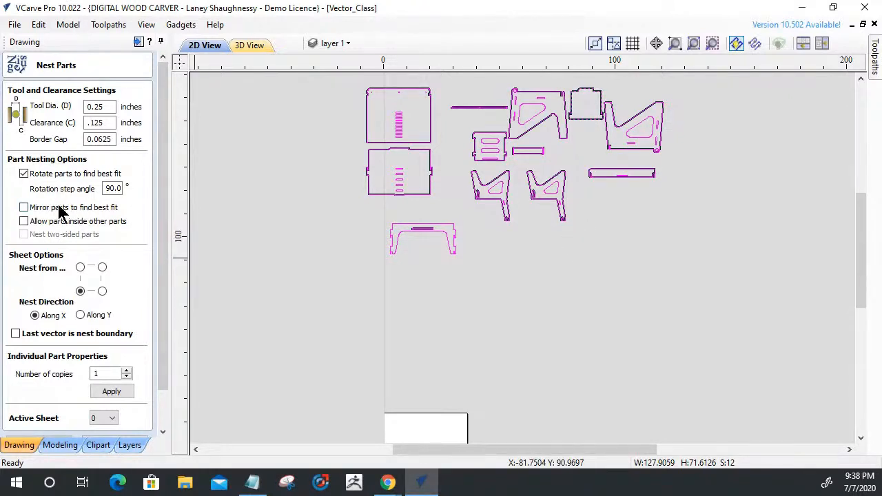
pyautogui.scroll(-2, 160, 230)
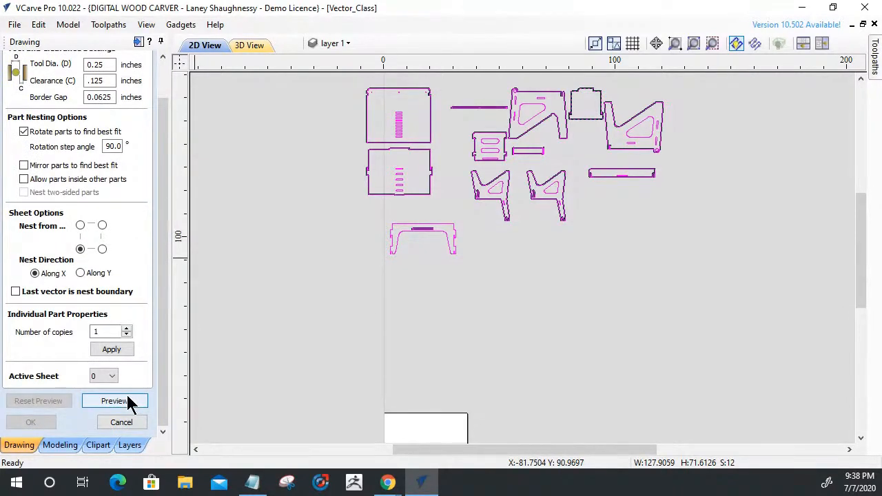
pyautogui.scroll(-4, 451, 337)
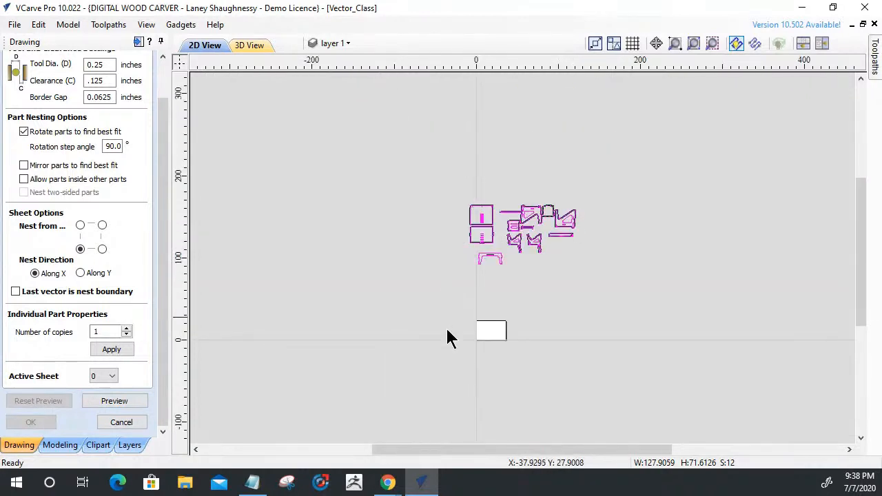
pyautogui.scroll(5, 448, 311)
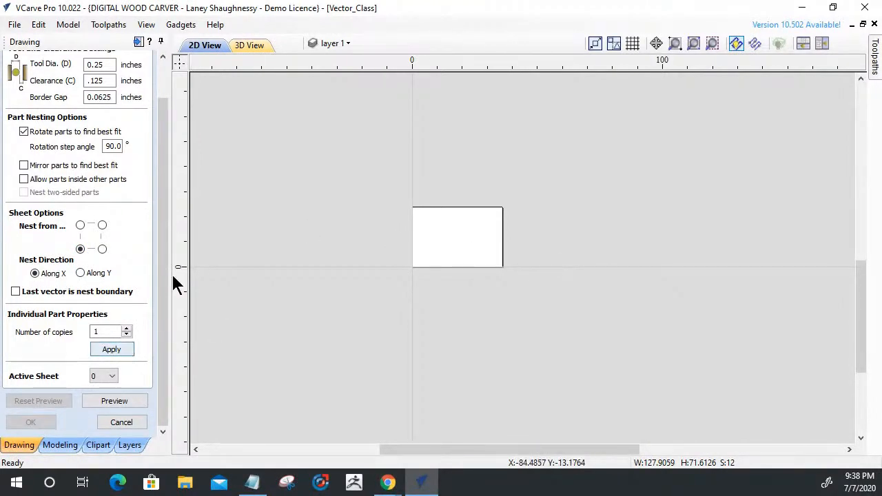
# Try to preview the nest of the selected parts and read the full nesting error report.
pyautogui.click(114, 402)
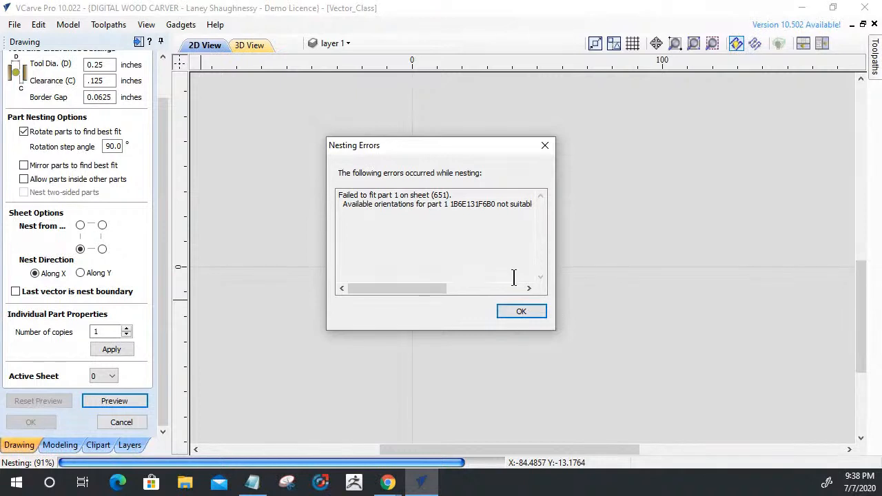
pyautogui.moveTo(417, 286); pyautogui.dragTo(501, 286)
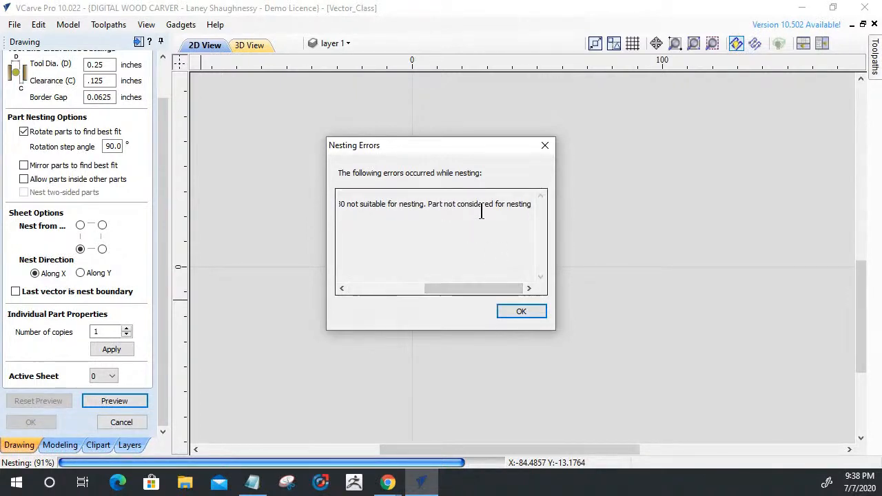
pyautogui.moveTo(477, 288); pyautogui.dragTo(390, 287)
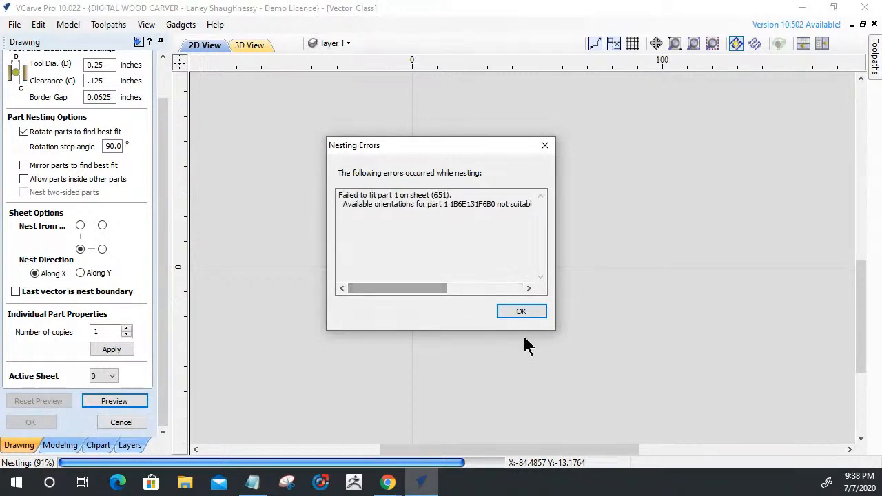
pyautogui.click(532, 311)
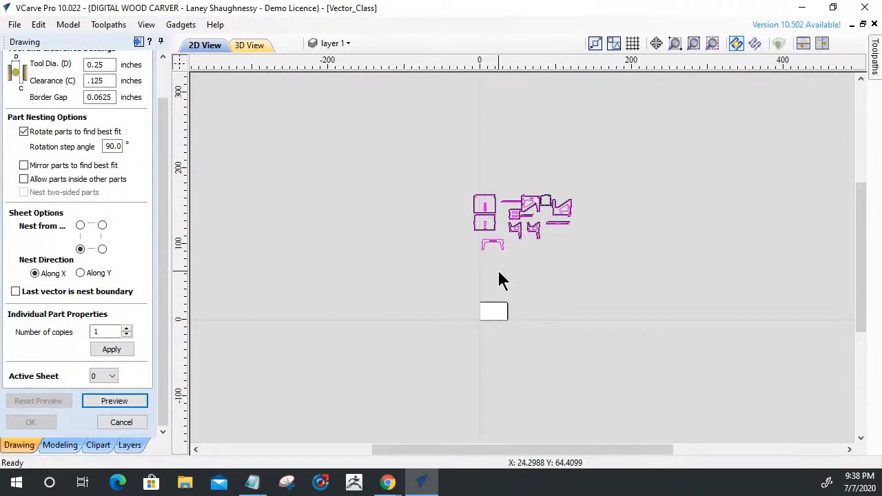
# Preview the nest again and move the error report aside to identify which part is flagged.
pyautogui.scroll(10, 467, 218)
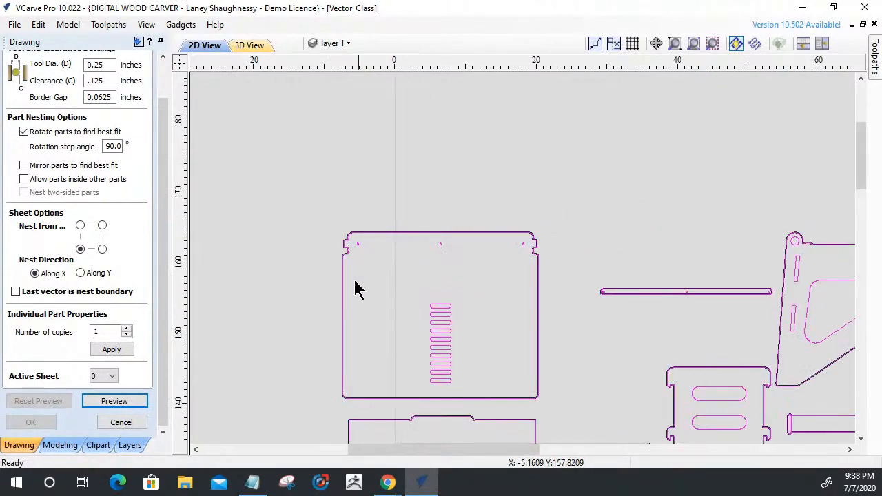
pyautogui.scroll(-7, 341, 265)
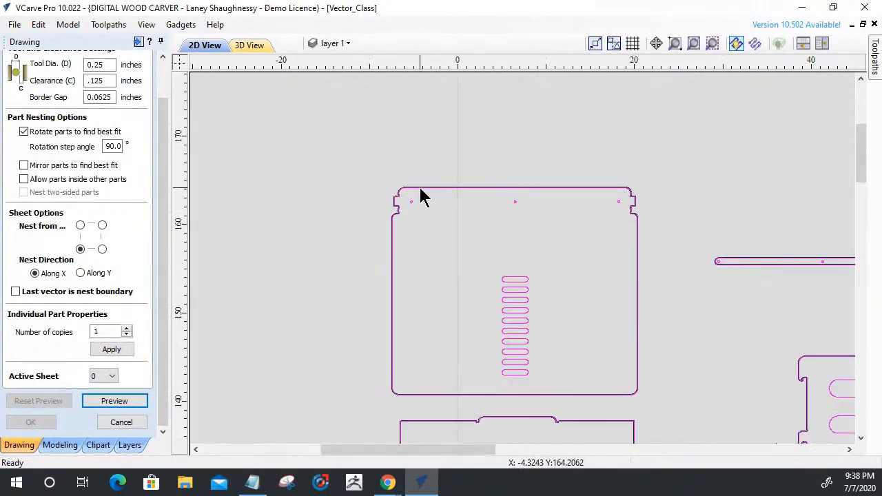
pyautogui.scroll(-3, 421, 198)
pyautogui.scroll(3, 459, 373)
pyautogui.scroll(-2, 441, 331)
pyautogui.scroll(-1, 413, 282)
pyautogui.scroll(-2, 380, 253)
pyautogui.scroll(2, 489, 290)
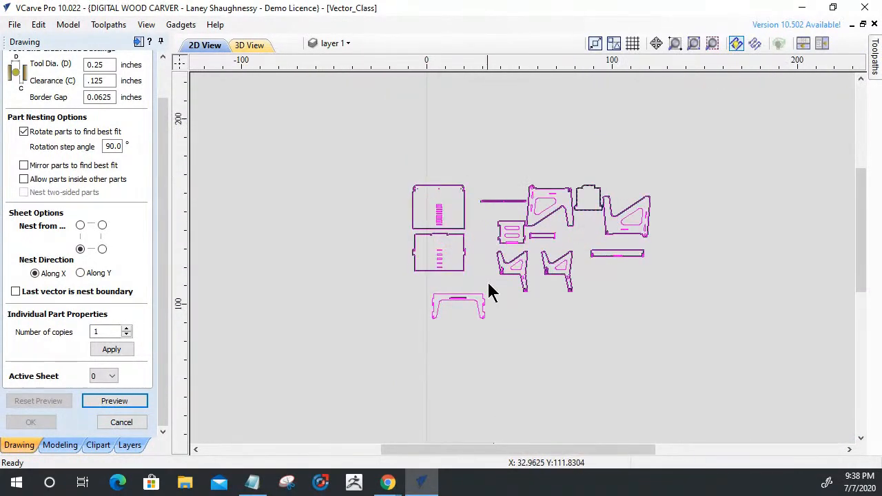
pyautogui.click(112, 402)
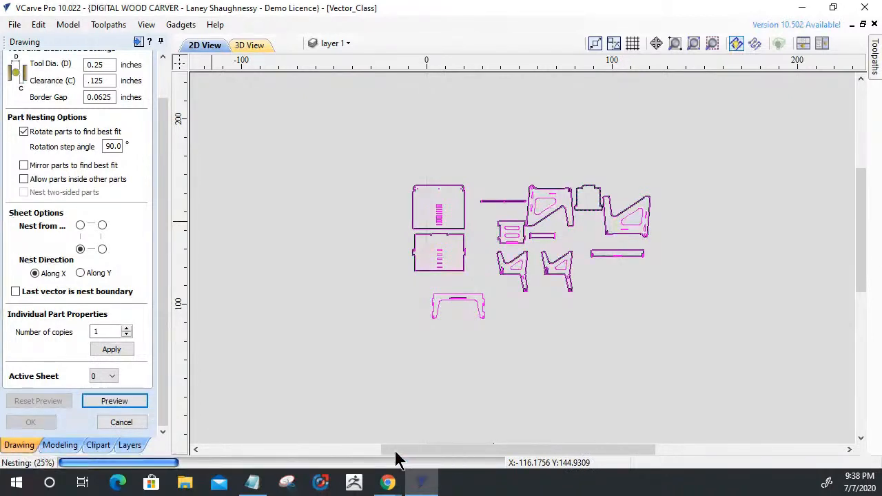
pyautogui.moveTo(415, 149); pyautogui.dragTo(643, 247)
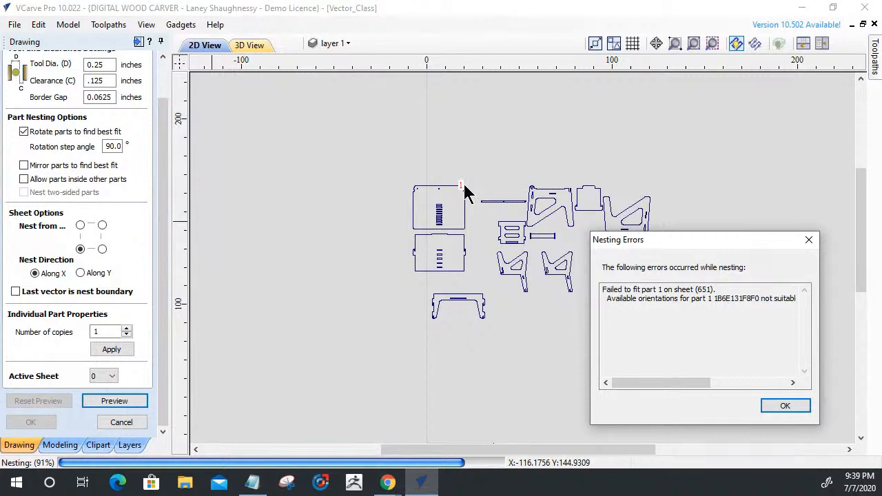
pyautogui.click(784, 406)
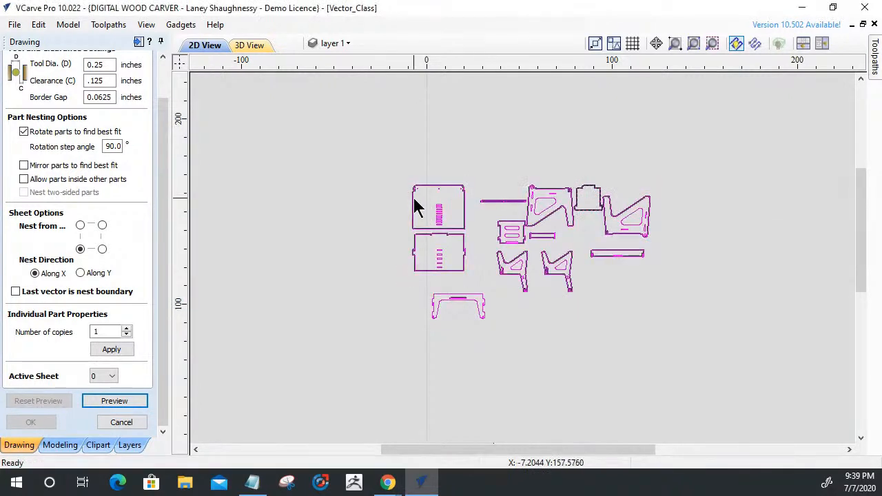
# Select only the flagged ten-slot panel, leave nesting, and check the panel's width and height with Set Size.
pyautogui.click(408, 212)
pyautogui.click(414, 210)
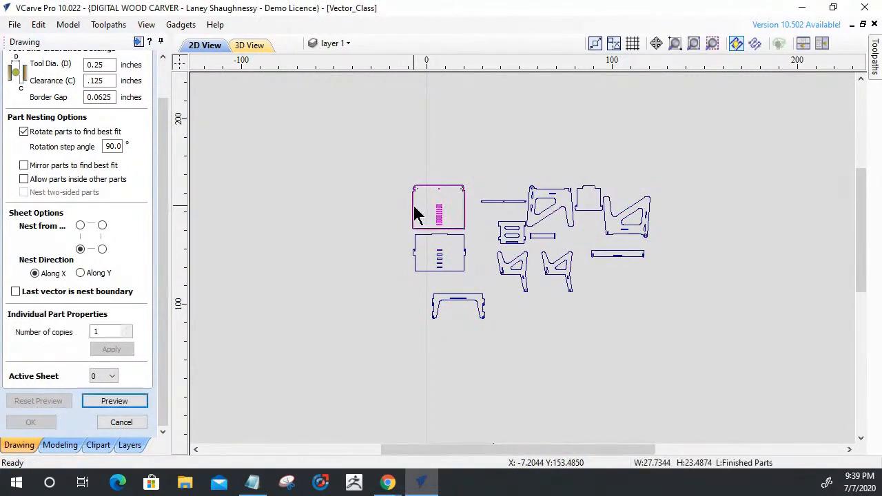
pyautogui.scroll(6, 414, 207)
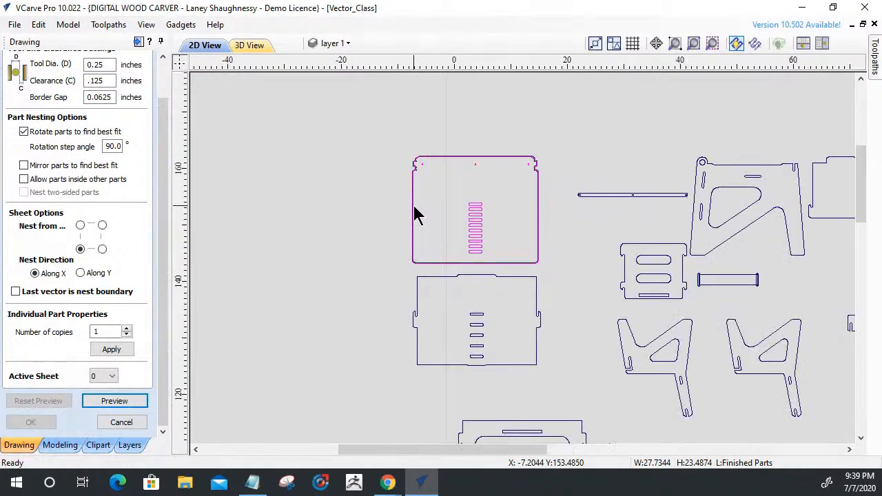
pyautogui.scroll(-2, 414, 210)
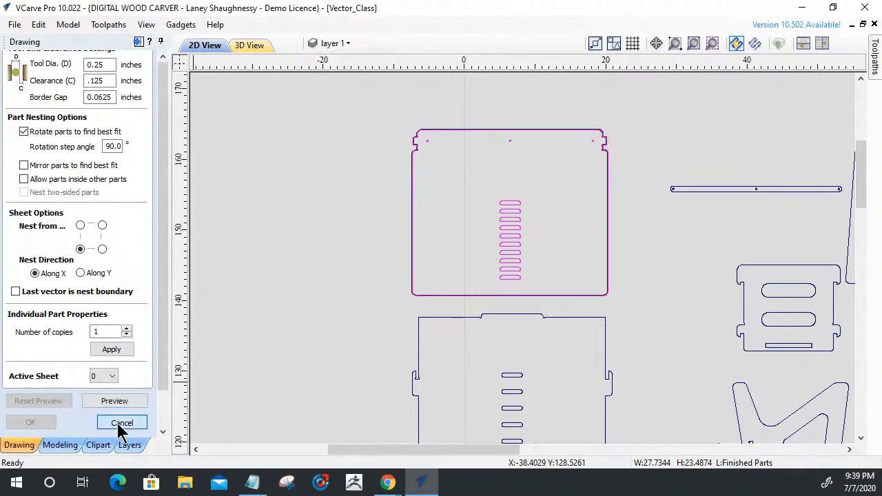
pyautogui.click(122, 423)
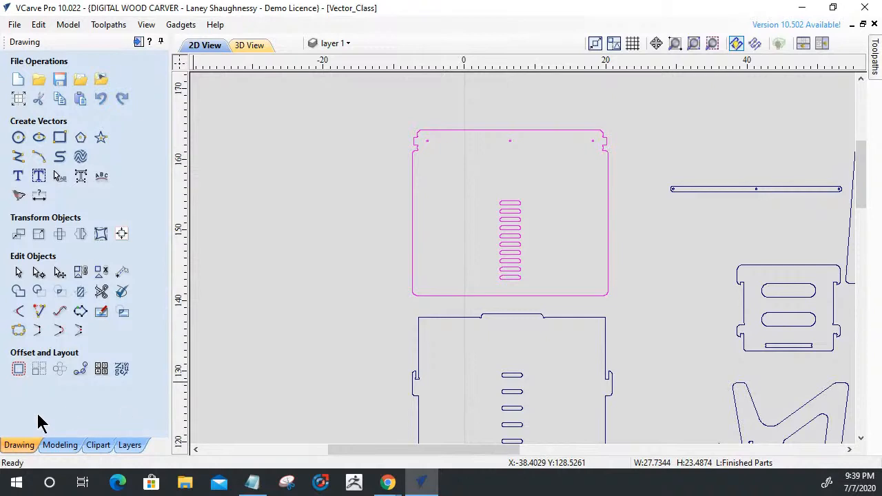
pyautogui.click(39, 235)
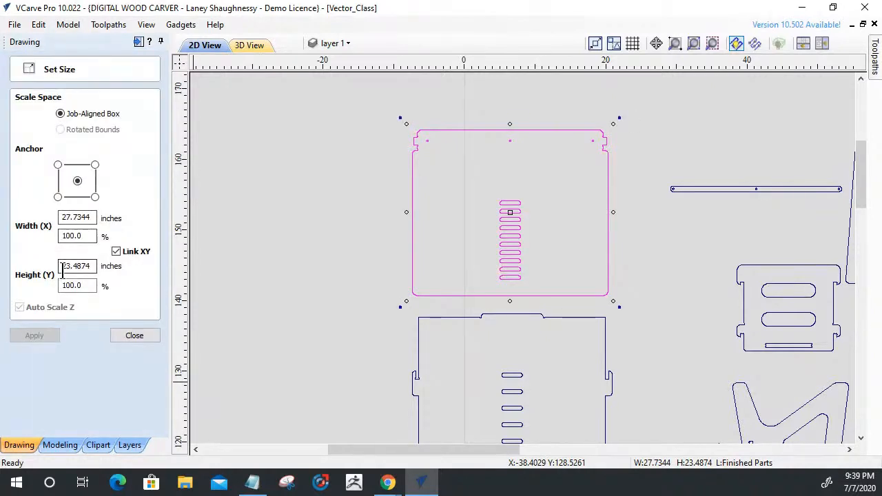
pyautogui.click(90, 266)
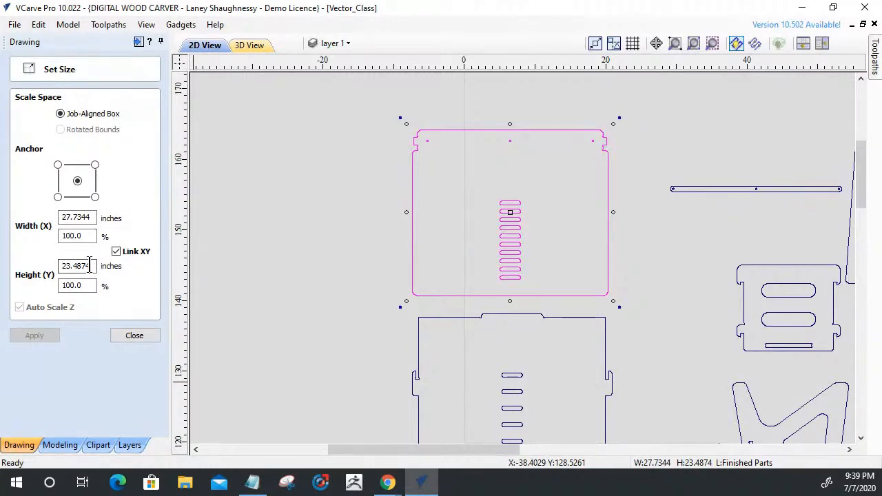
pyautogui.moveTo(84, 267); pyautogui.dragTo(62, 266)
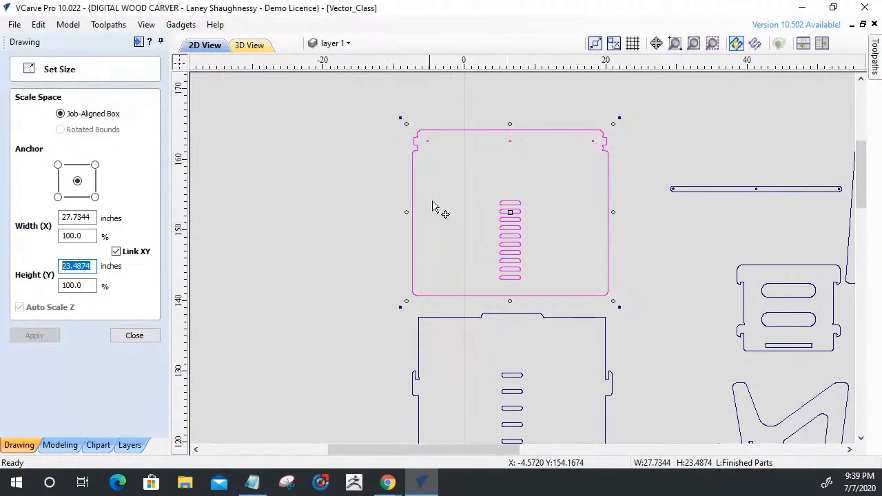
pyautogui.click(152, 336)
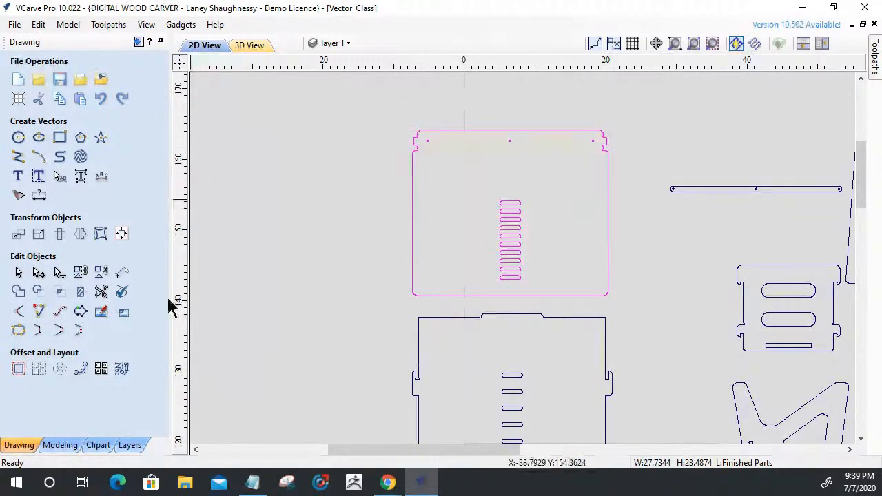
# Restart nesting with all the furniture parts selected, set the border gap to 0 inches, and try the preview.
pyautogui.click(121, 370)
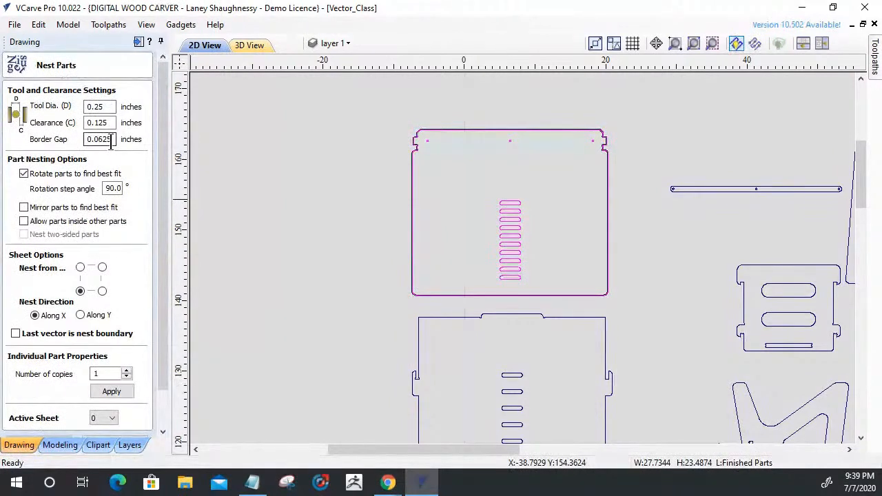
pyautogui.doubleClick(111, 140)
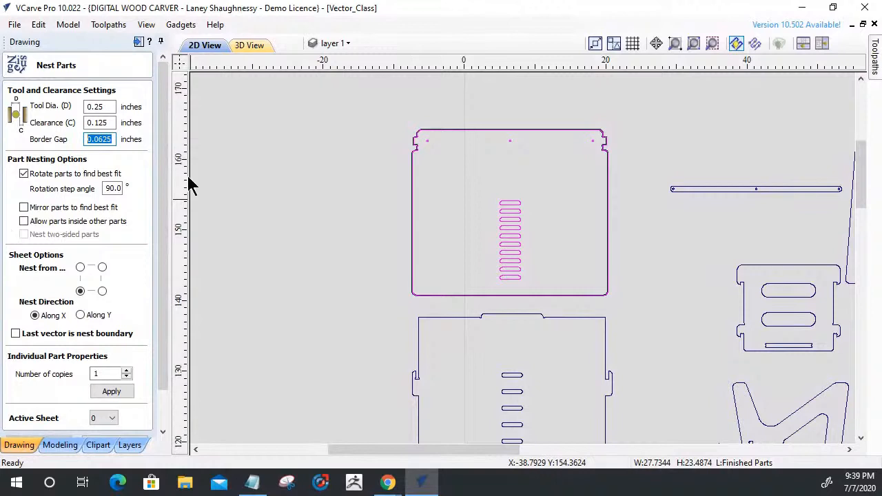
pyautogui.scroll(-5, 360, 118)
pyautogui.hotkey('ctrl', 'a')
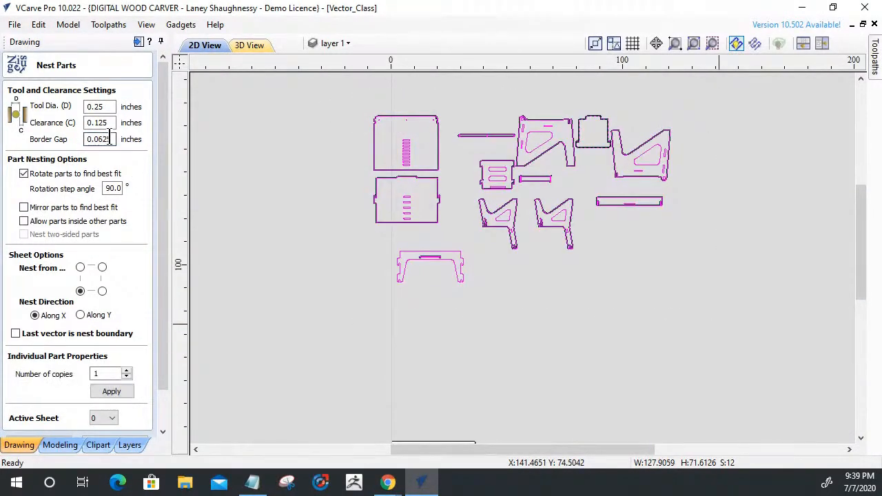
pyautogui.doubleClick(113, 138)
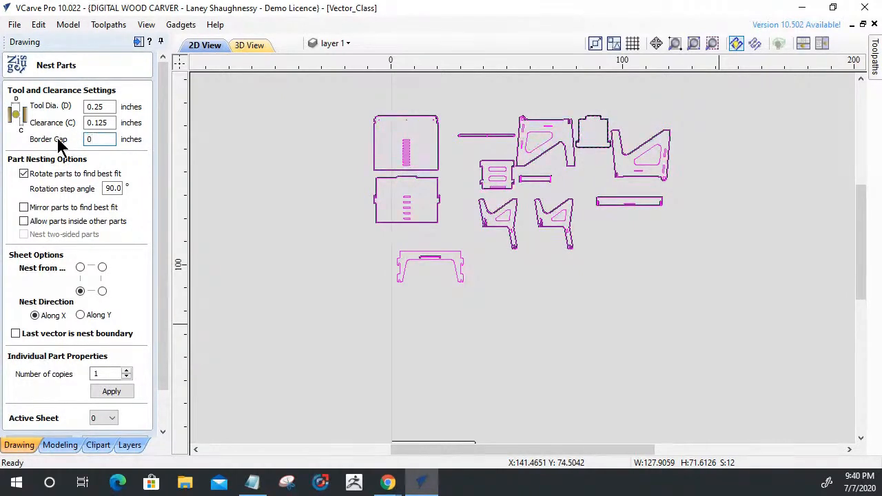
pyautogui.moveTo(162, 360); pyautogui.dragTo(153, 421)
pyautogui.click(110, 403)
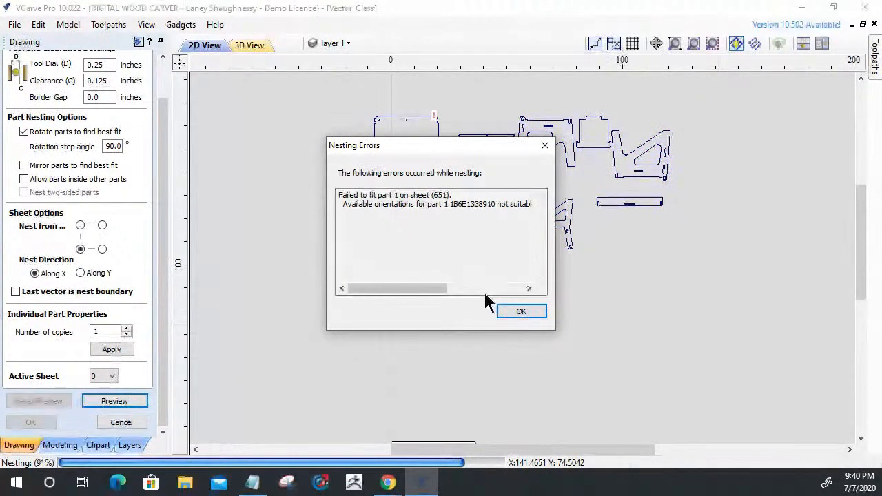
pyautogui.click(513, 313)
# Rotate the ten-slot panel by 90 degrees and select the five-slot panel below it.
pyautogui.click(324, 178)
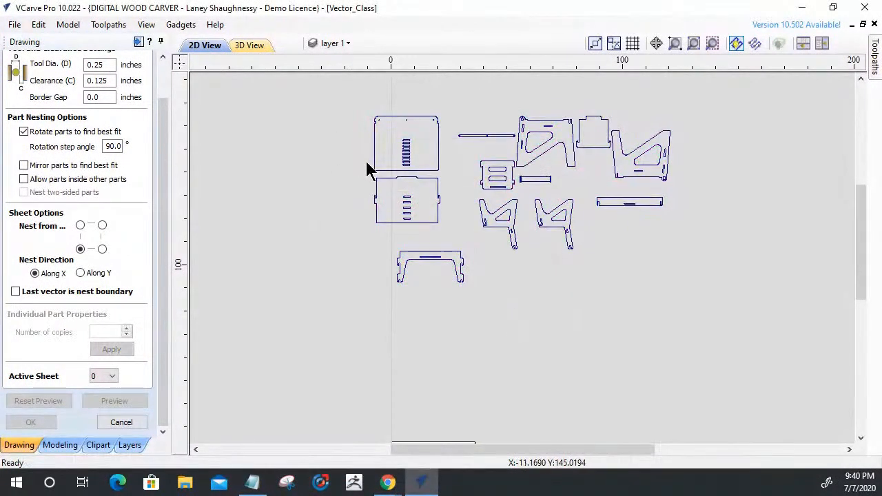
pyautogui.click(375, 167)
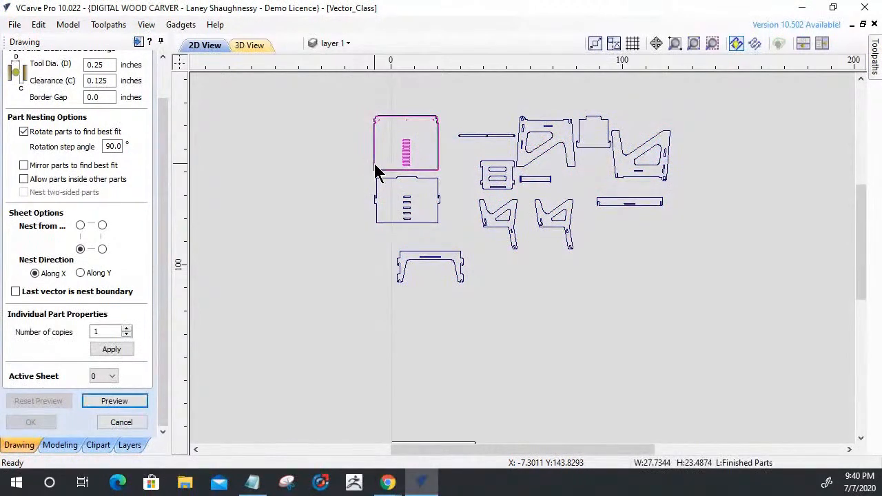
pyautogui.press('9')
pyautogui.press('9')
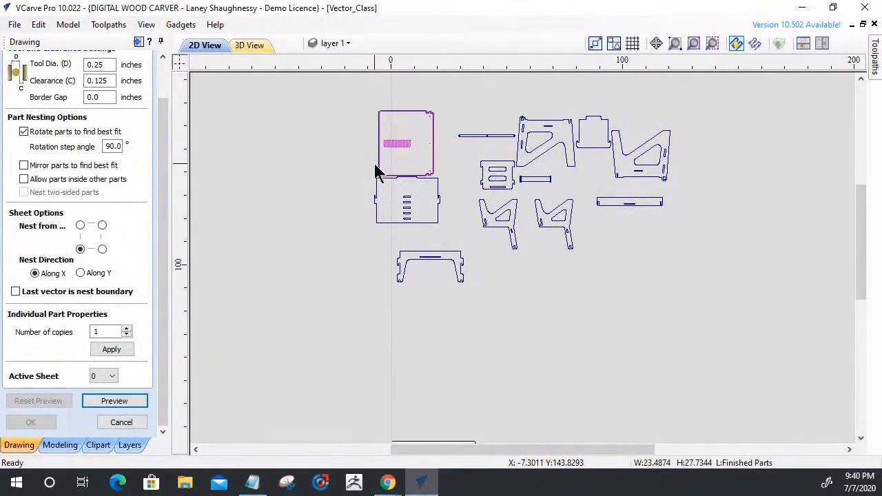
pyautogui.click(379, 180)
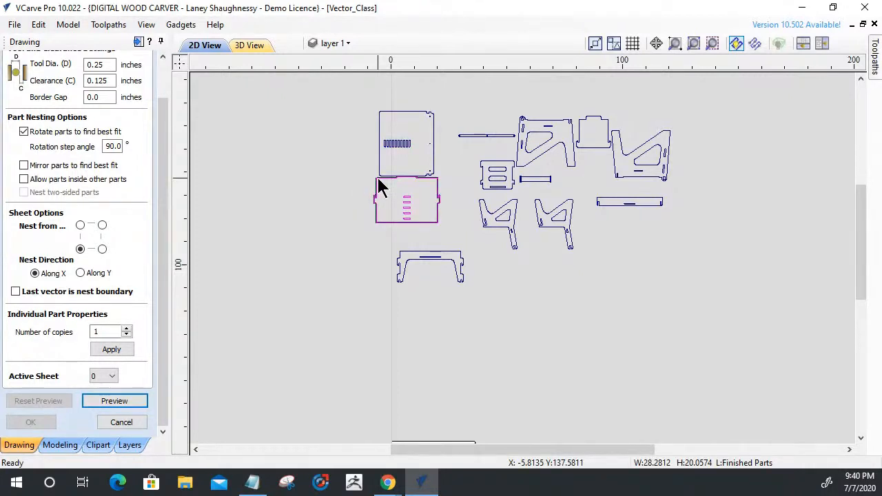
# Try to preview the nest again with all the furniture parts selected, dismiss the error report, and clear the selection.
pyautogui.moveTo(336, 82)
pyautogui.mouseDown()
pyautogui.moveTo(716, 278)
pyautogui.moveTo(733, 340)
pyautogui.mouseUp()
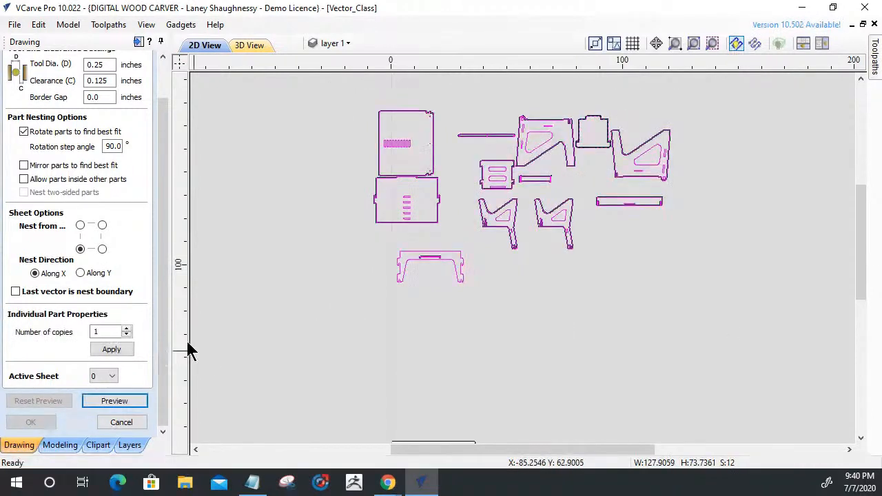
pyautogui.click(127, 404)
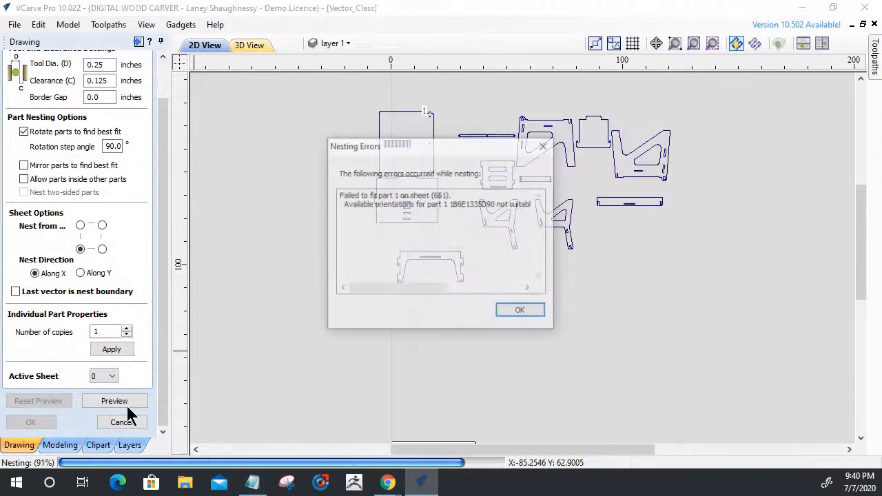
pyautogui.click(516, 313)
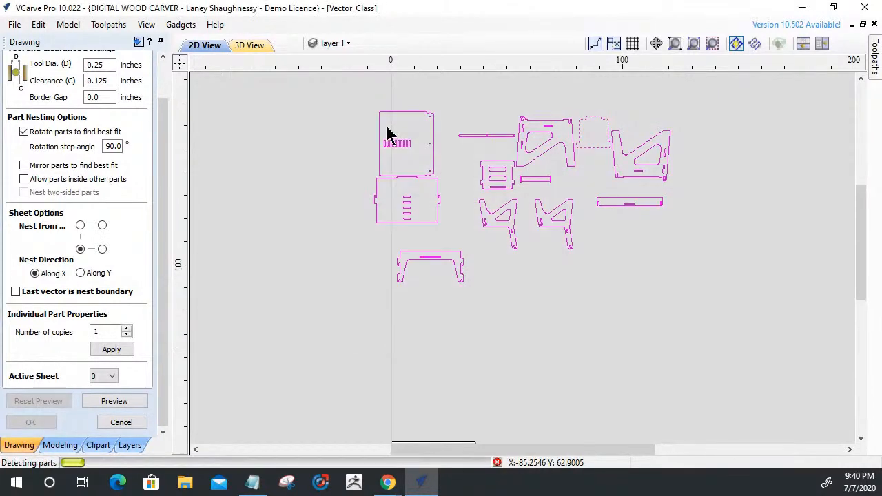
pyautogui.click(340, 237)
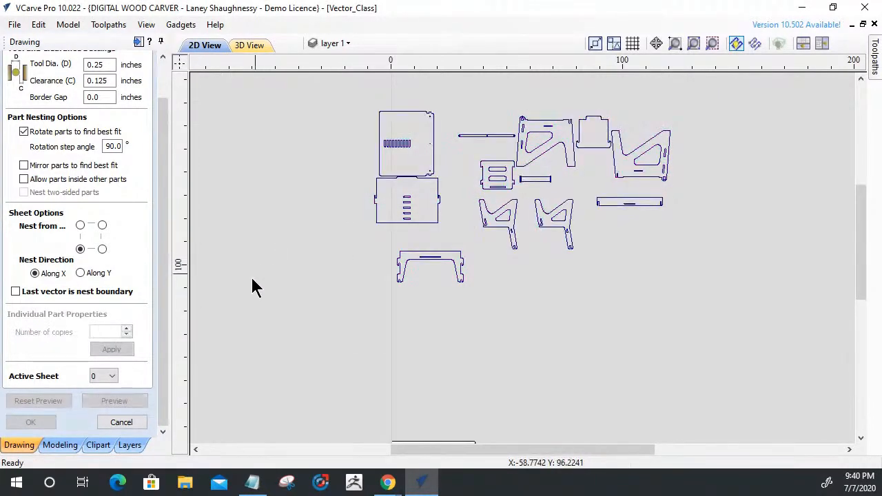
# Select every furniture part for nesting except the ten-slot panel.
pyautogui.click(380, 172)
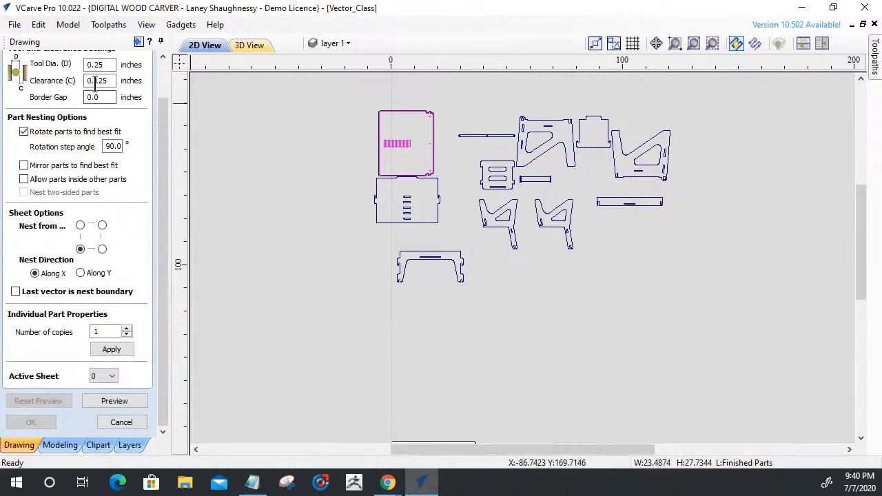
pyautogui.click(388, 153)
pyautogui.click(388, 150)
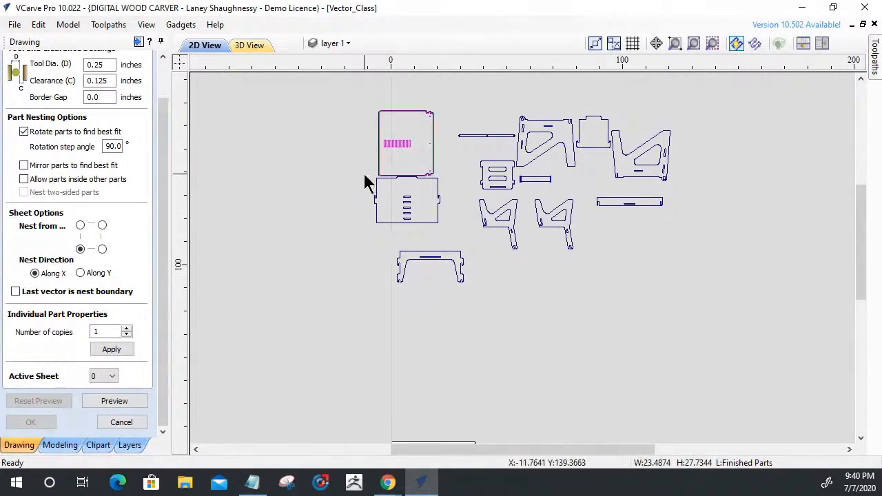
pyautogui.moveTo(319, 92); pyautogui.dragTo(735, 337)
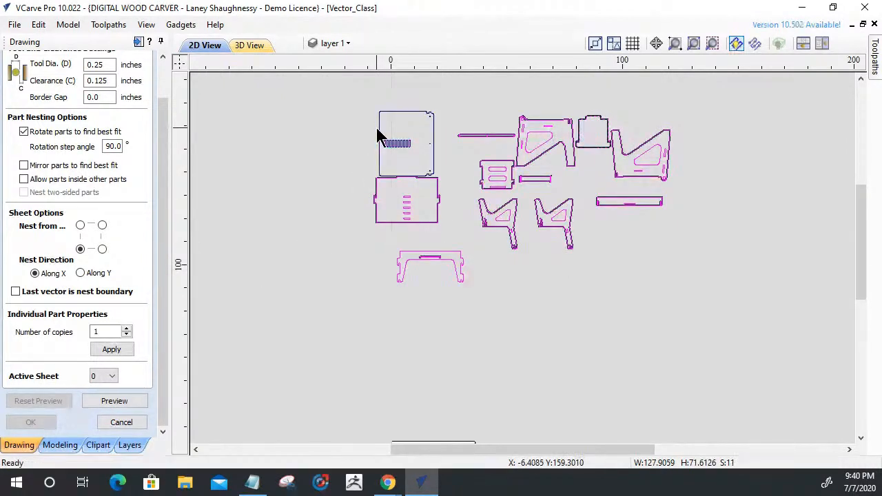
# Set the border gap to 0.0625 inches and preview the nest for the selected parts.
pyautogui.scroll(-3, 519, 244)
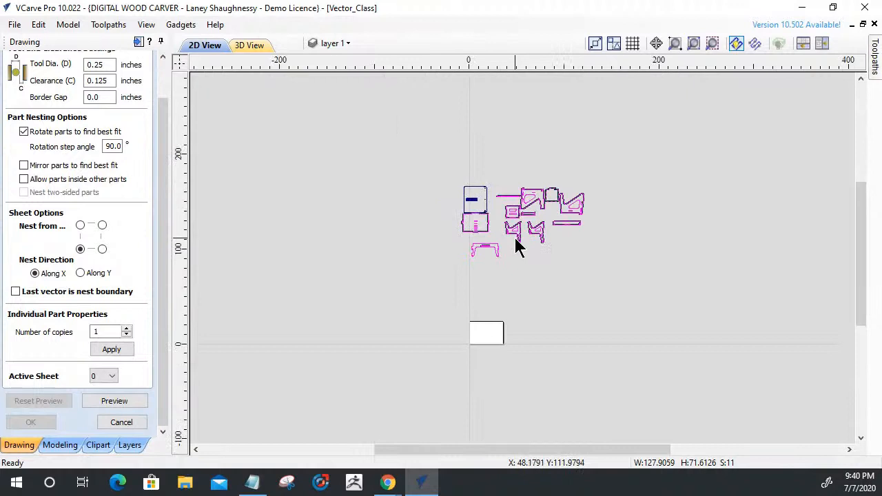
pyautogui.scroll(3, 518, 244)
pyautogui.scroll(-3, 516, 158)
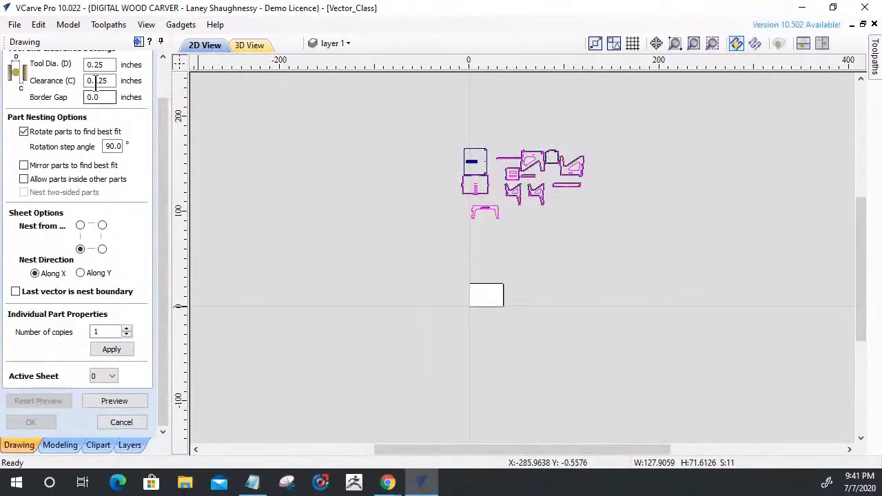
pyautogui.moveTo(102, 97); pyautogui.dragTo(80, 94)
pyautogui.write('.0')
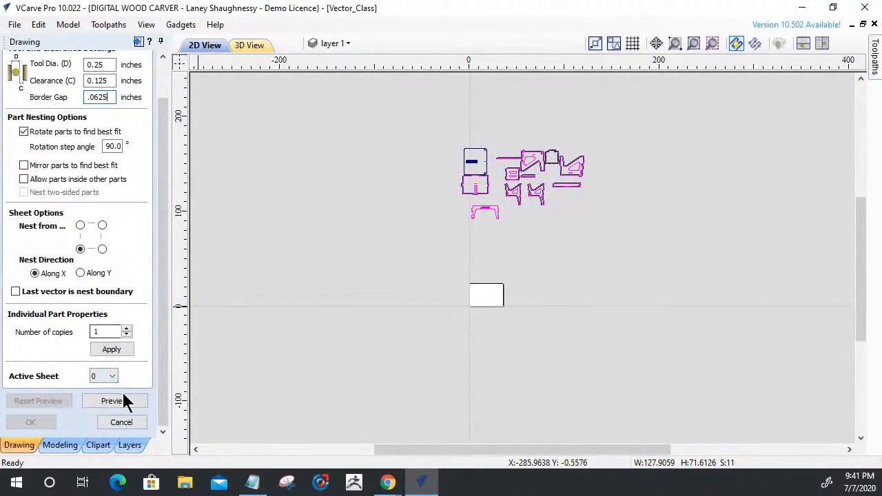
pyautogui.click(126, 402)
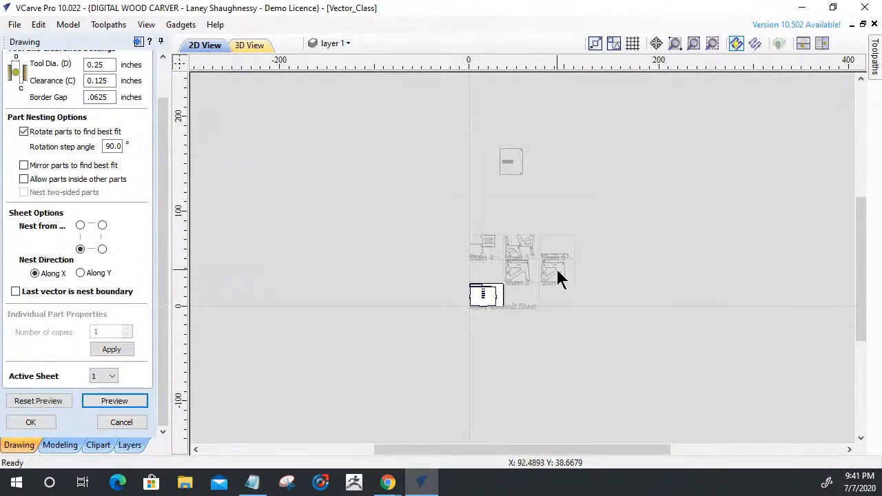
# Inspect the part layout on the previewed sheets and accept the nesting.
pyautogui.scroll(3, 489, 321)
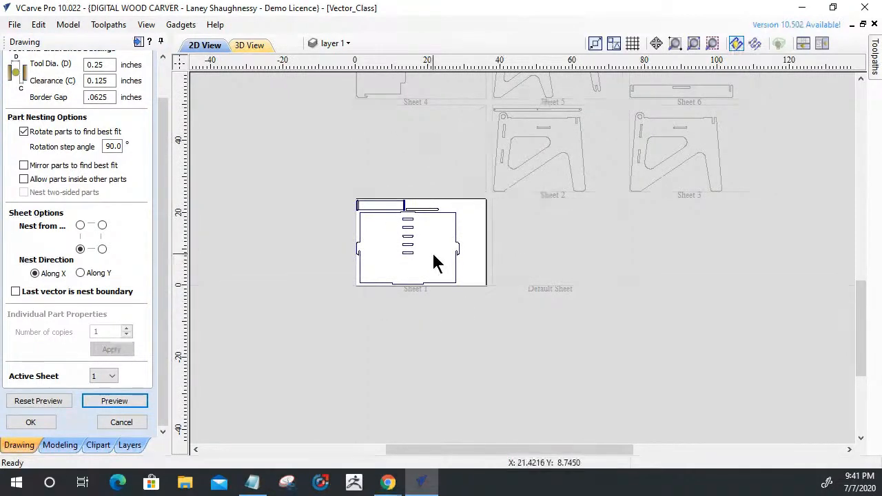
pyautogui.scroll(2, 426, 263)
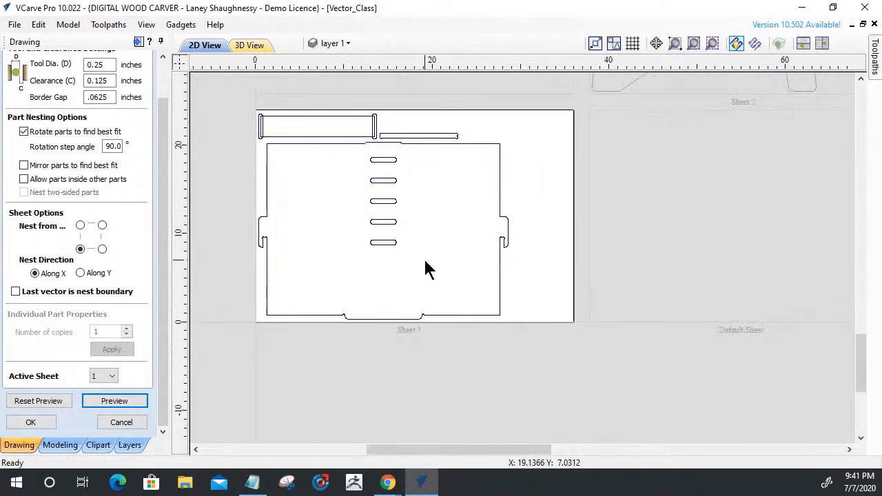
pyautogui.scroll(-5, 425, 262)
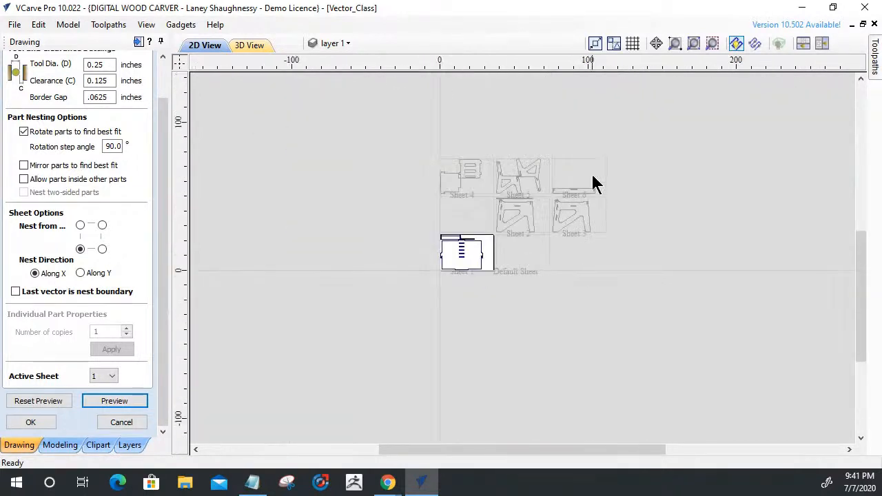
pyautogui.scroll(2, 579, 237)
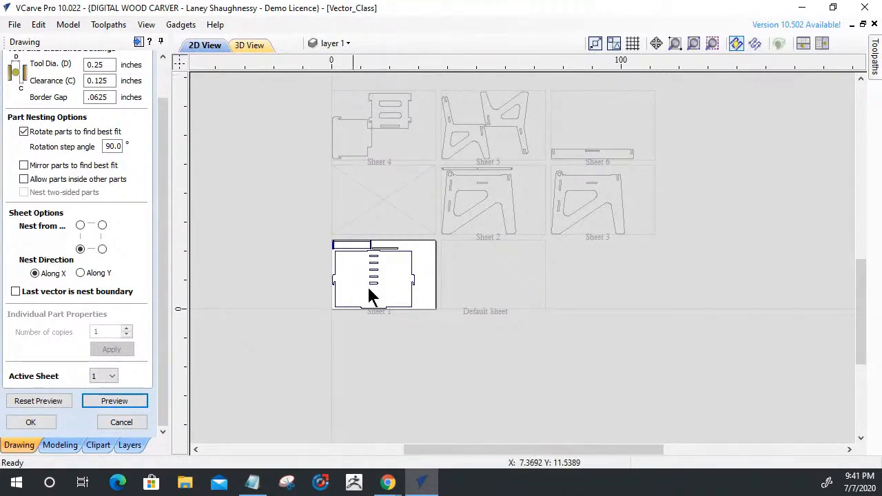
pyautogui.scroll(-4, 368, 288)
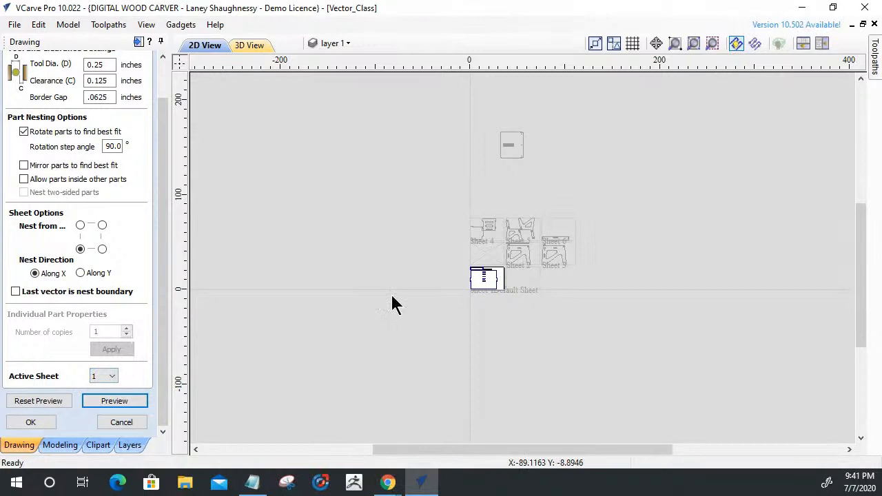
pyautogui.scroll(2, 487, 284)
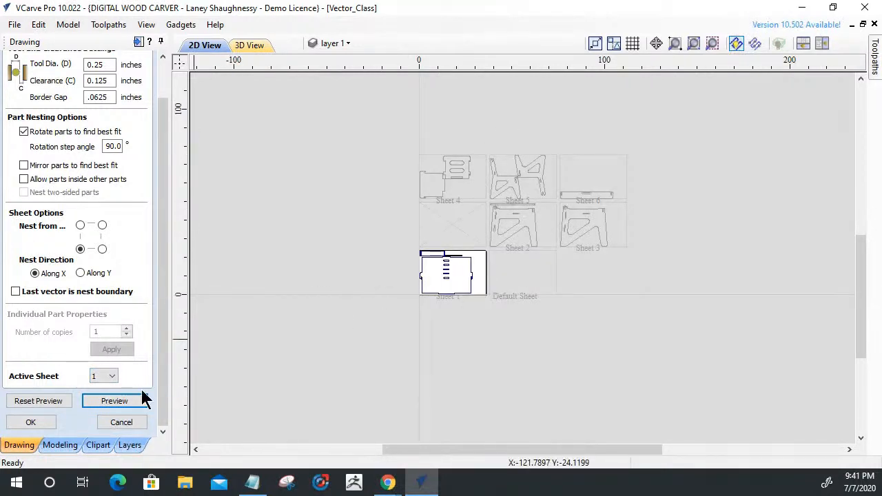
pyautogui.click(33, 422)
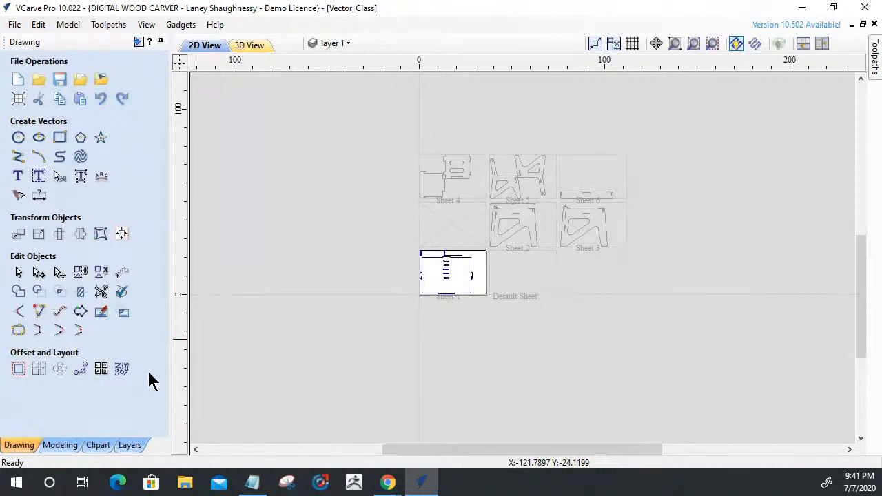
# Reopen part nesting and make sheet 0 the active sheet.
pyautogui.click(121, 370)
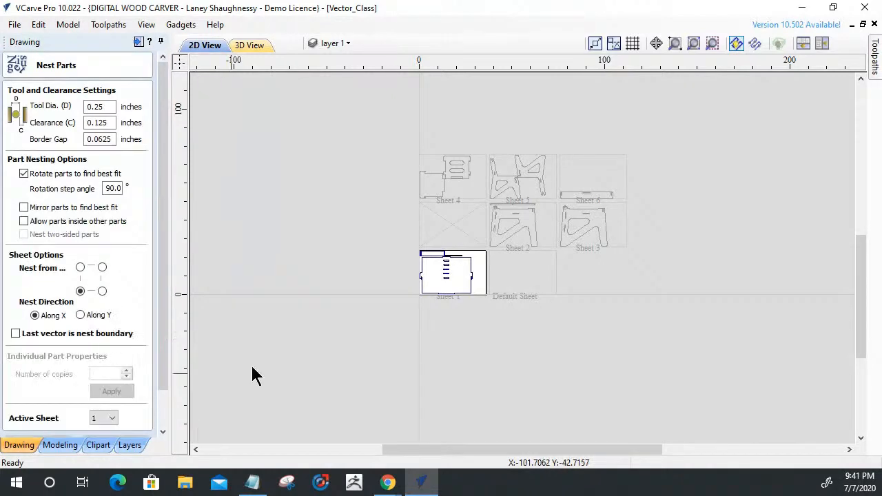
pyautogui.moveTo(160, 239); pyautogui.dragTo(159, 292)
pyautogui.click(116, 379)
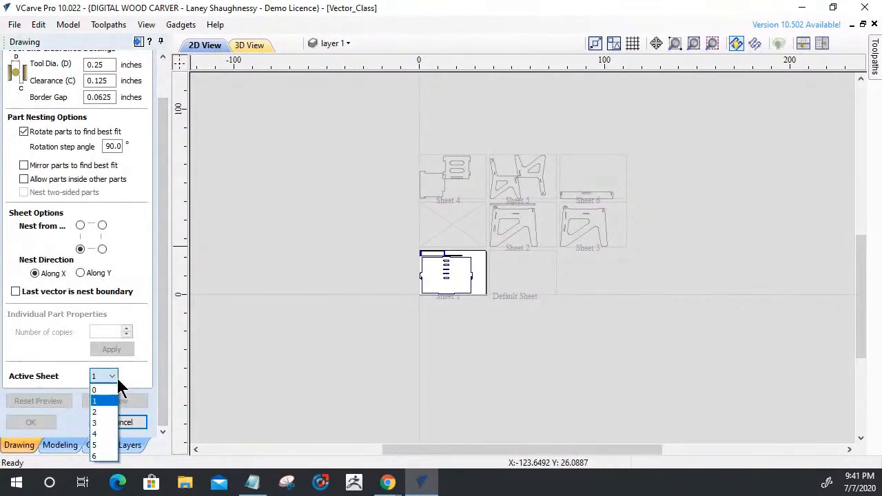
pyautogui.click(107, 388)
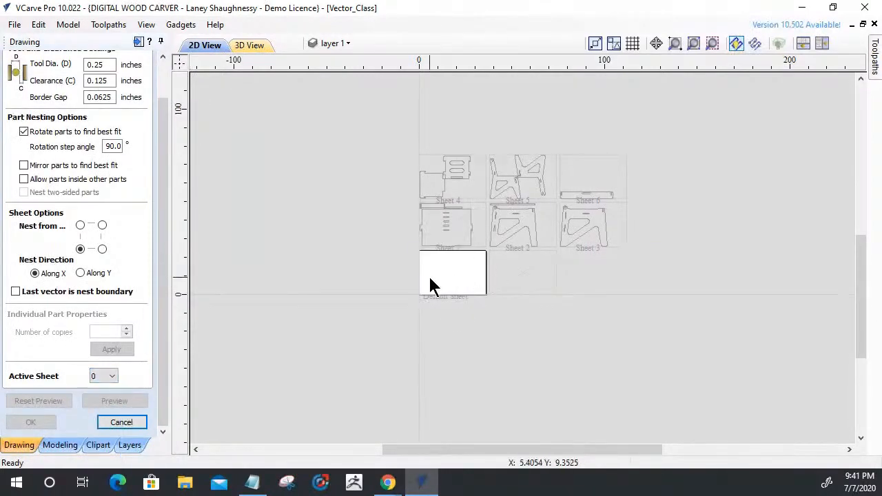
# Leave nesting and select the ten-slot panel that lies above the default sheet.
pyautogui.scroll(-2, 483, 393)
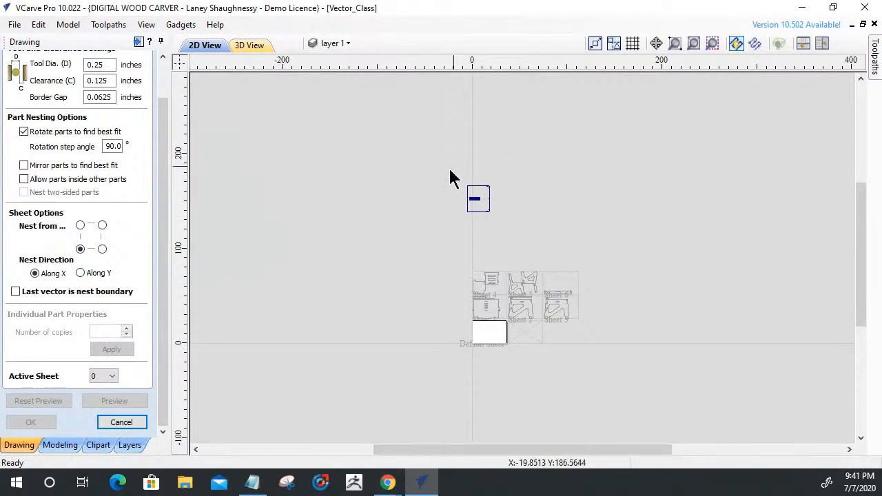
pyautogui.click(473, 206)
pyautogui.click(473, 206)
pyautogui.click(475, 207)
pyautogui.click(475, 206)
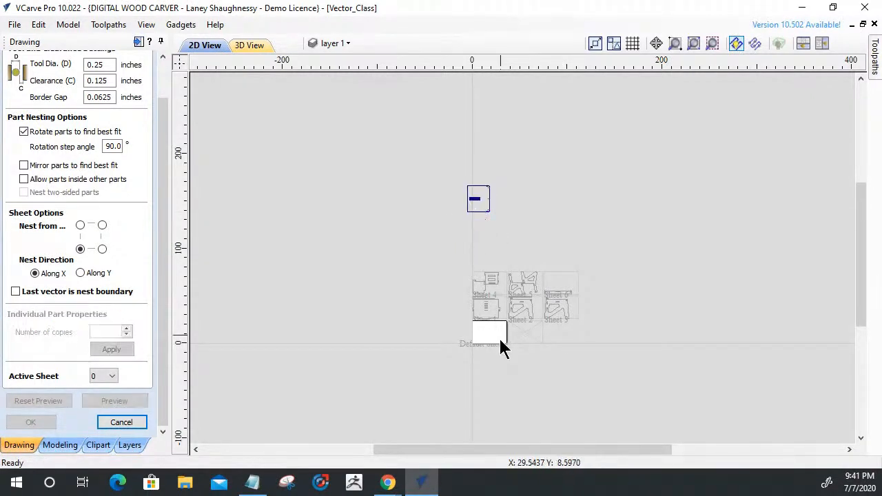
pyautogui.scroll(3, 496, 345)
pyautogui.scroll(-1, 476, 282)
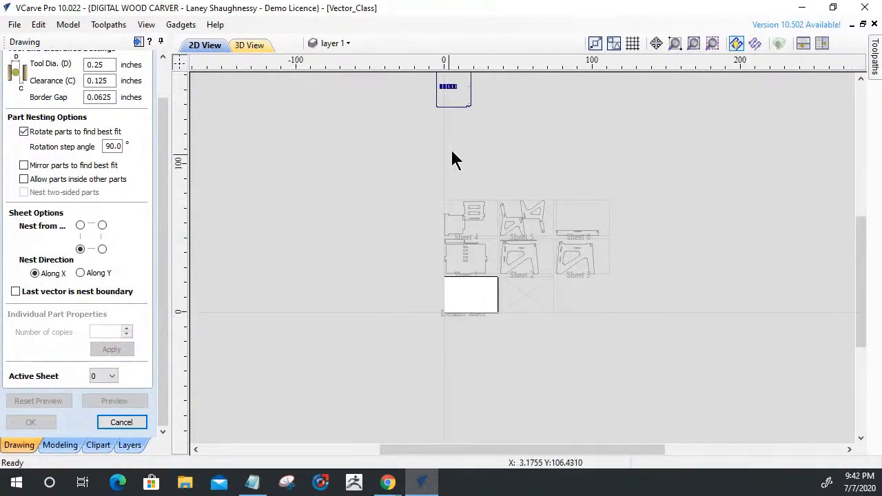
pyautogui.click(446, 103)
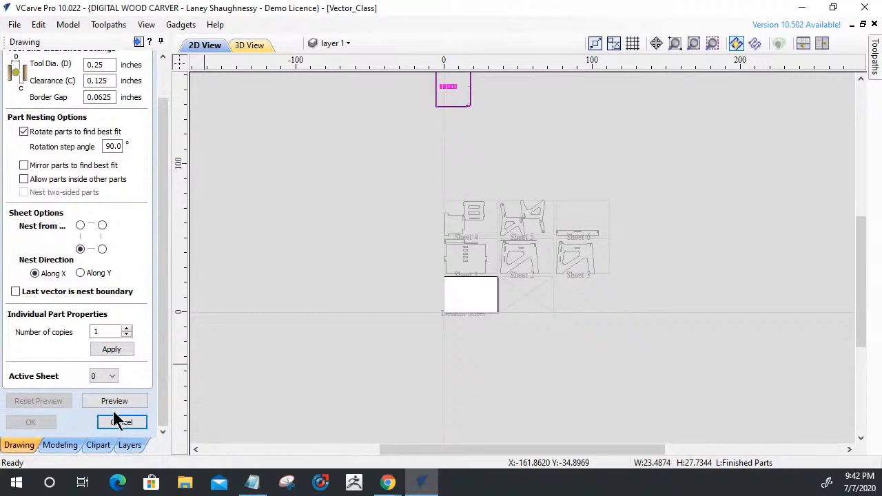
pyautogui.click(117, 419)
pyautogui.click(446, 107)
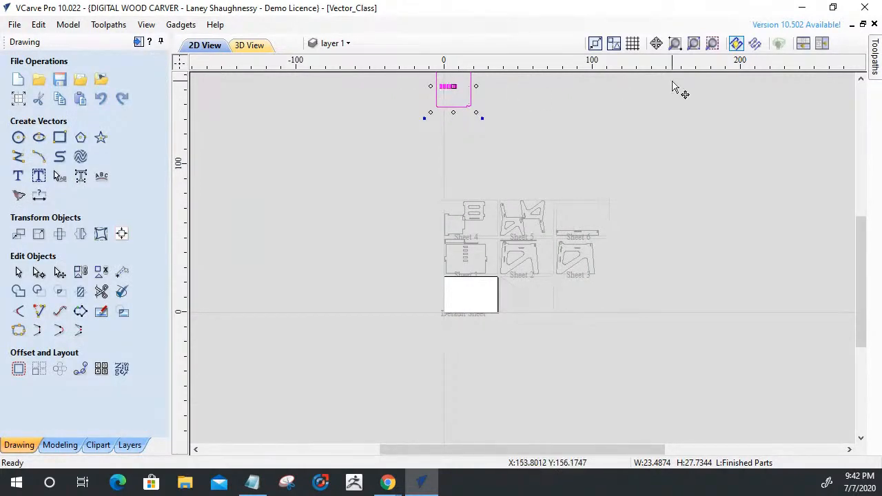
# Center the ten-slot panel on the material both horizontally and vertically, and close the alignment tools.
pyautogui.click(122, 235)
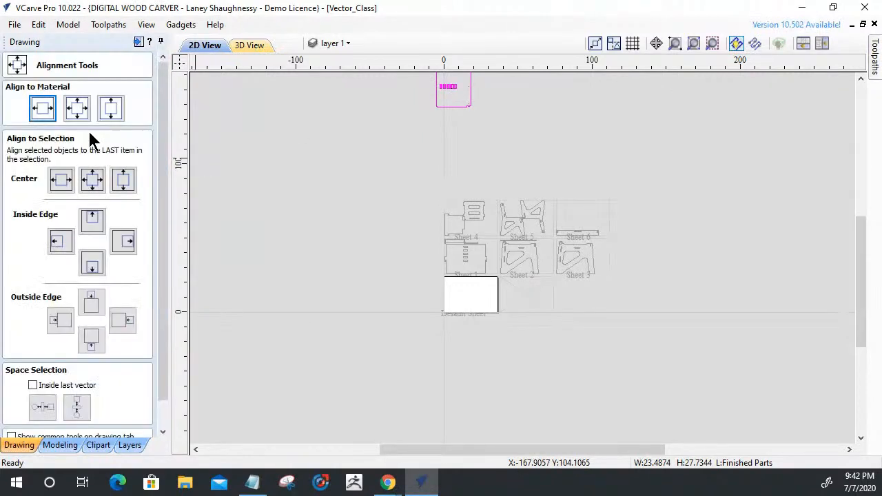
pyautogui.click(77, 109)
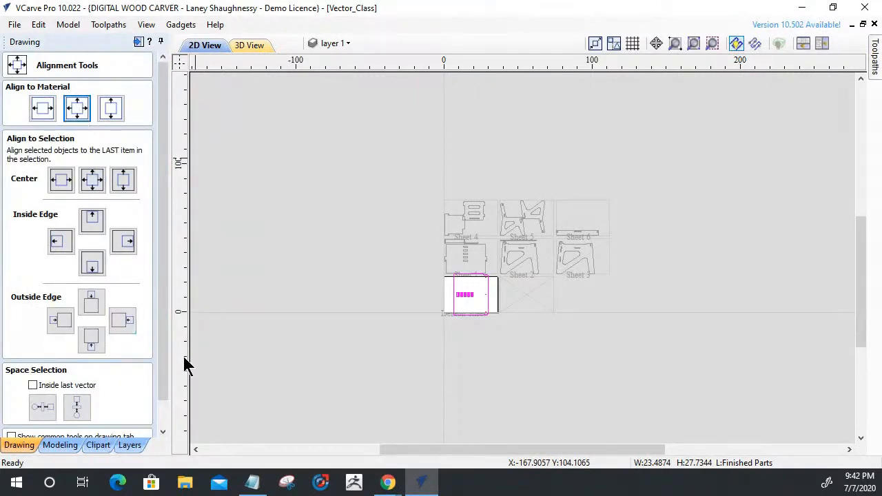
pyautogui.scroll(-2, 166, 372)
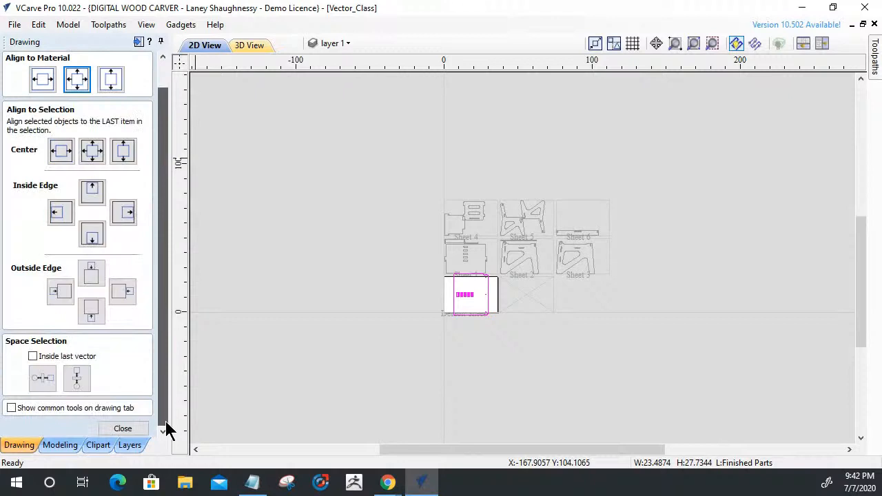
pyautogui.click(123, 429)
# Rotate the ten-slot panel by 90 degrees on the default sheet, check its clearance to the sheet edges, and keep it selected.
pyautogui.scroll(5, 457, 299)
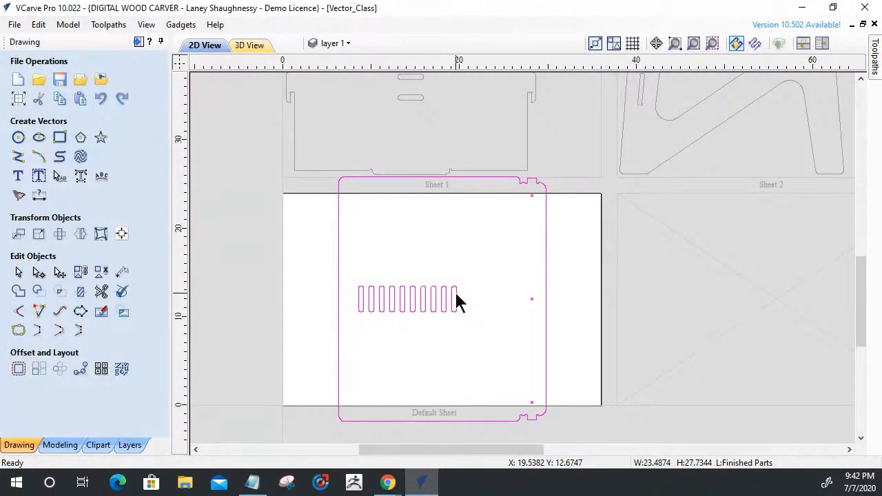
pyautogui.press('9')
pyautogui.press('9')
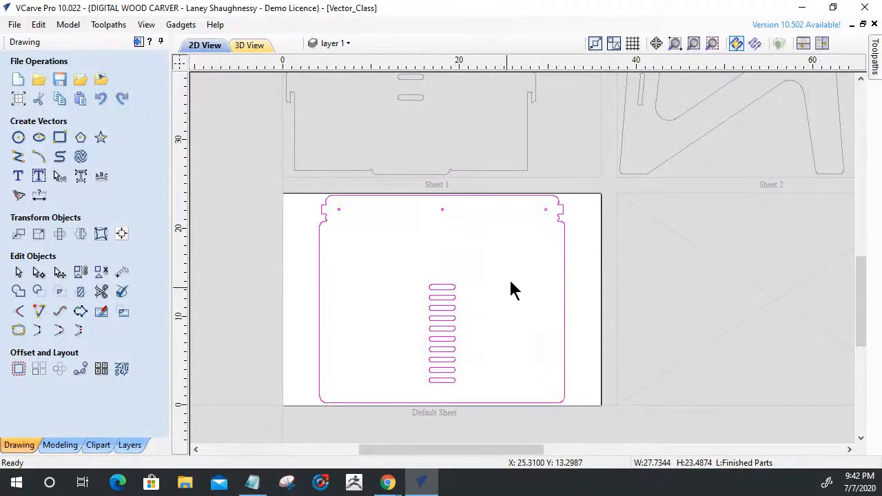
pyautogui.scroll(2, 376, 198)
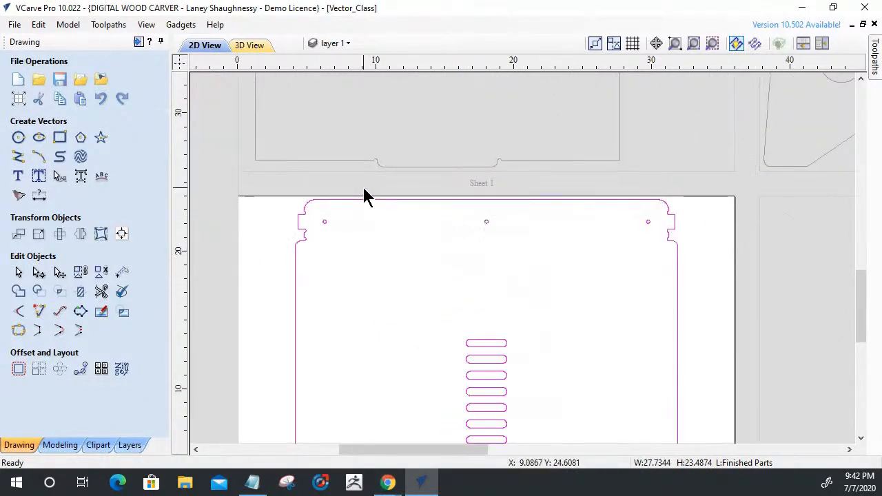
pyautogui.scroll(-2, 538, 207)
pyautogui.click(545, 270)
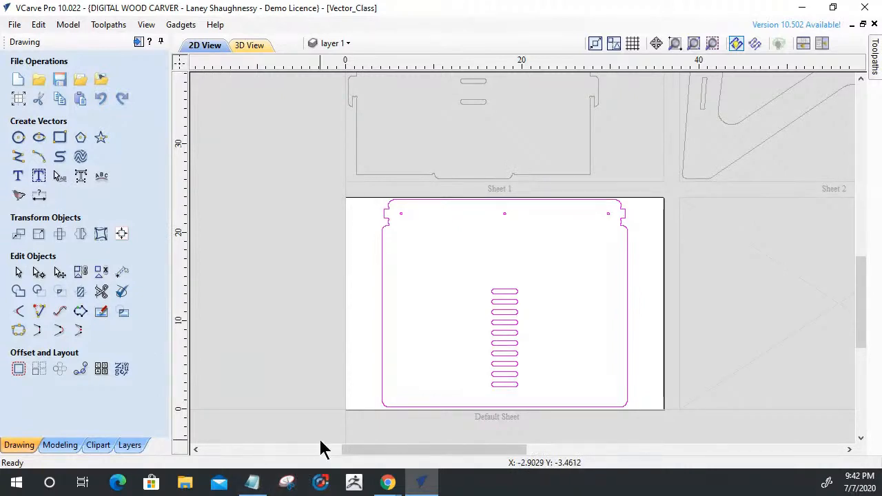
pyautogui.click(480, 406)
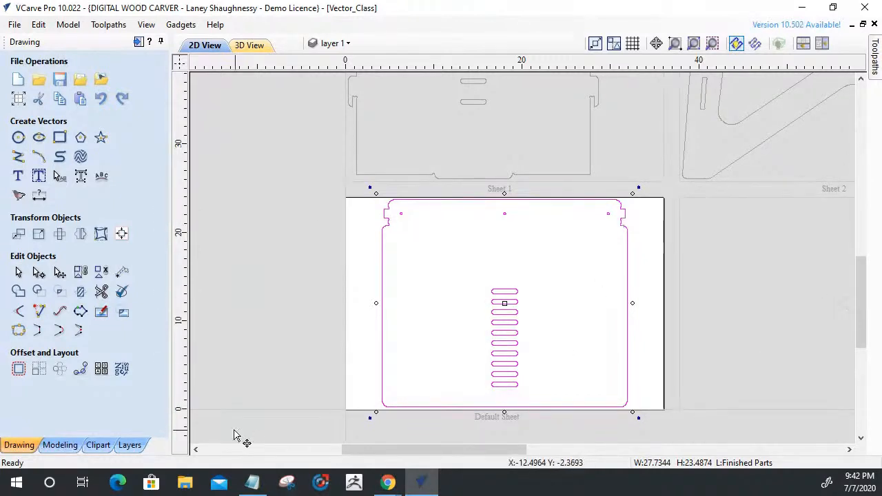
# Nudge the ten-slot panel down to the default sheet's lower edge, move it back up for clearance, and deselect it.
pyautogui.scroll(3, 497, 418)
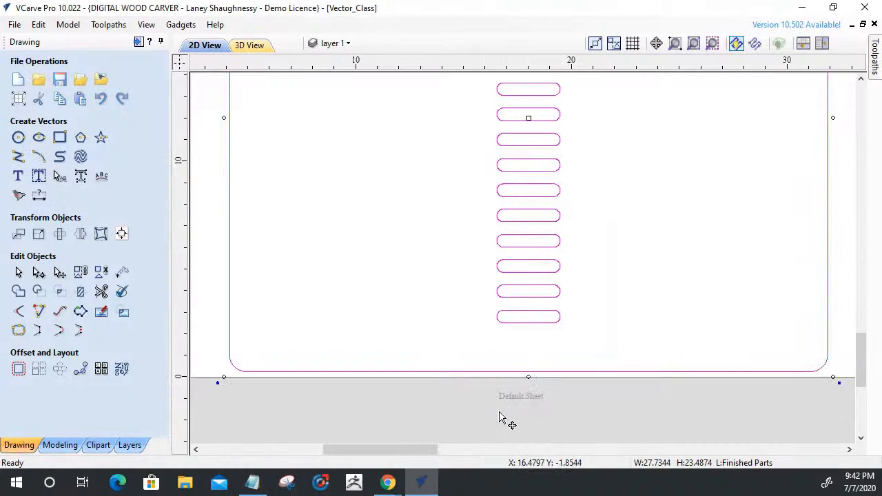
pyautogui.moveTo(520, 370); pyautogui.dragTo(522, 376)
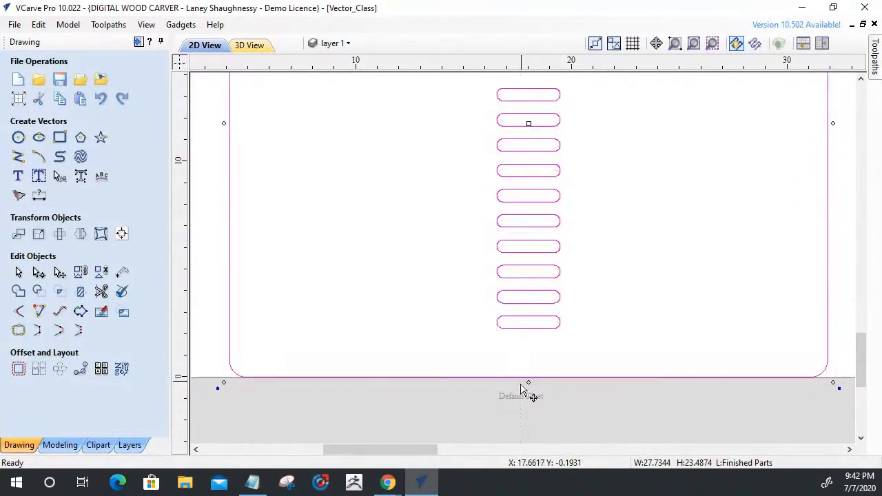
pyautogui.scroll(-3, 557, 392)
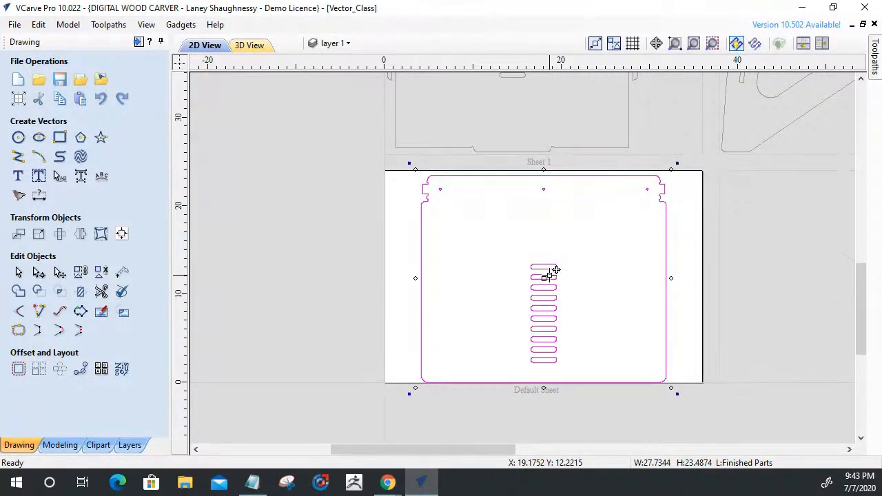
pyautogui.press('Up')
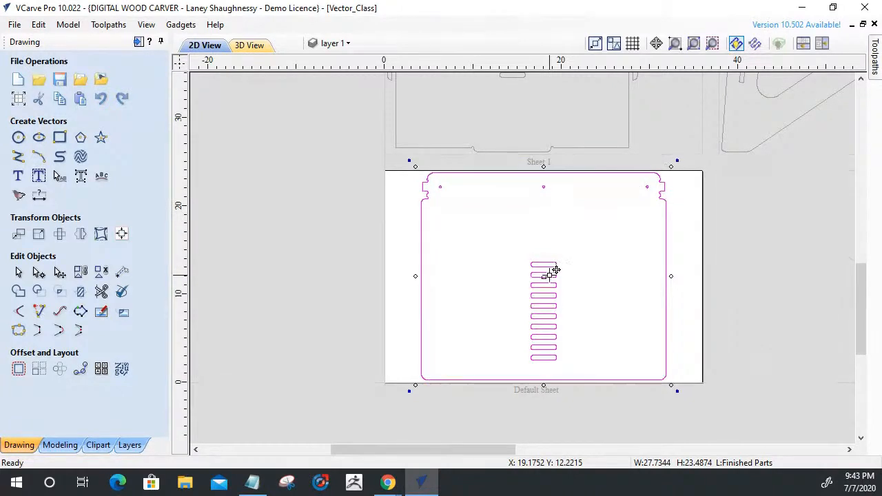
pyautogui.click(491, 438)
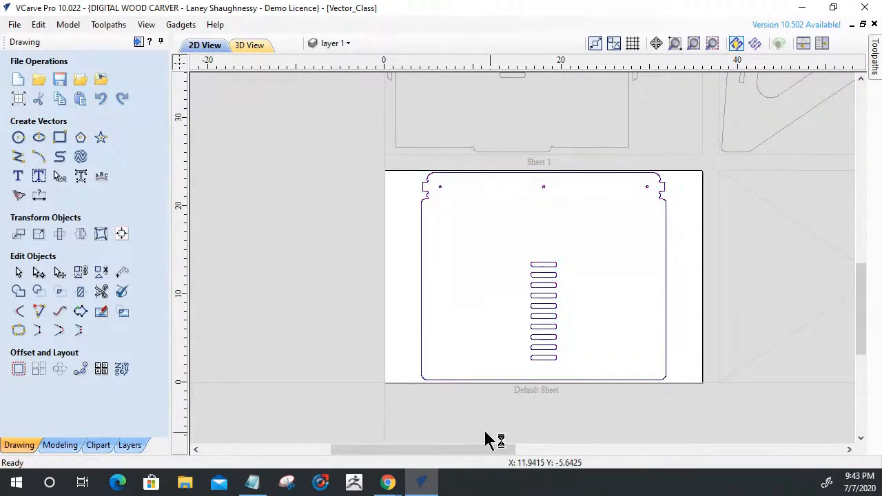
# Reopen part nesting, make sheet 1 the active sheet, and select the narrow strip above the five-slot panel.
pyautogui.click(122, 369)
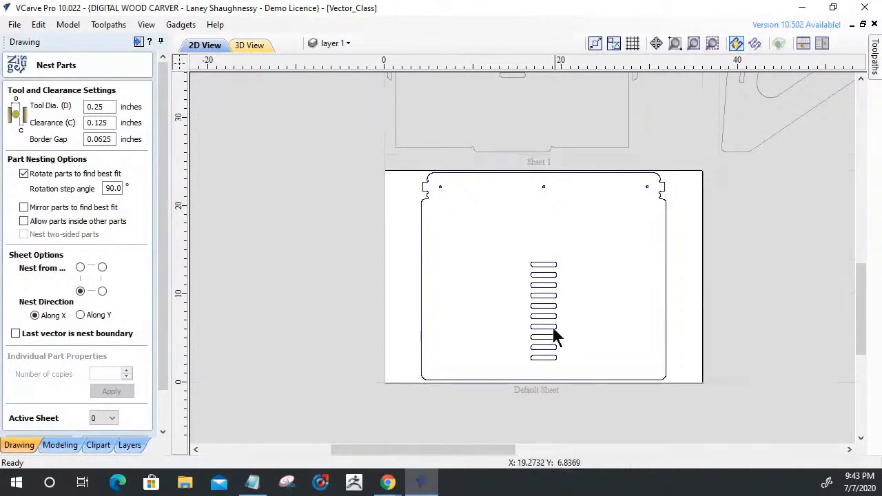
pyautogui.click(103, 417)
pyautogui.click(97, 350)
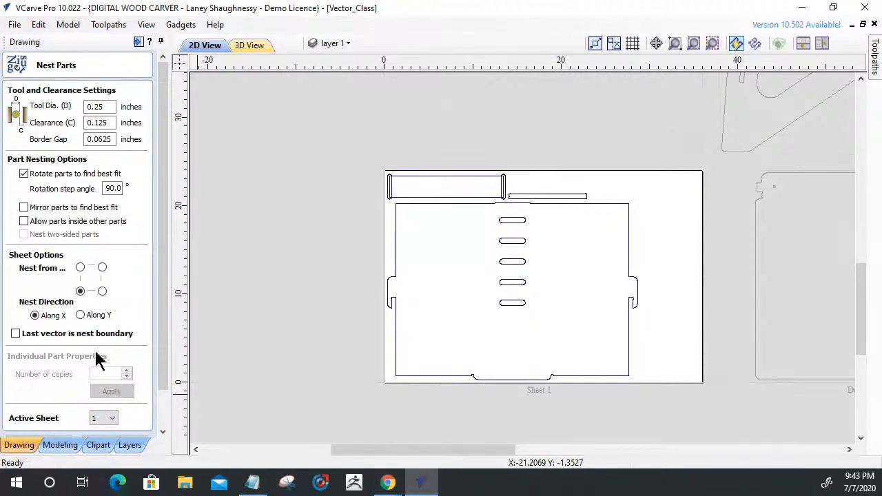
pyautogui.scroll(3, 552, 194)
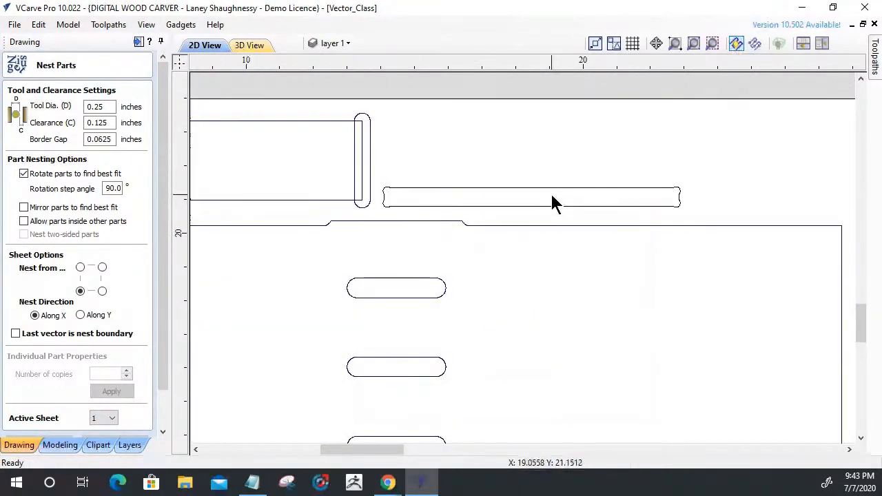
pyautogui.click(551, 192)
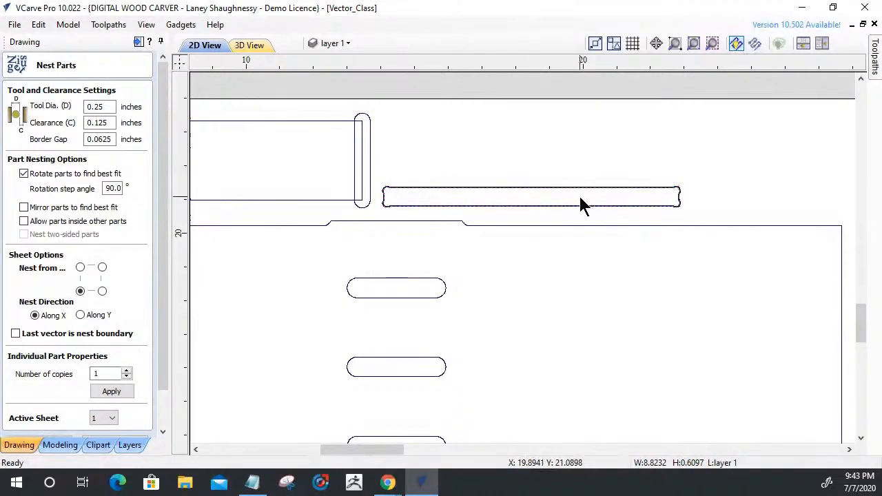
# Look over the parts on sheet 1 and the surrounding sheets, and cancel part nesting.
pyautogui.scroll(-6, 581, 202)
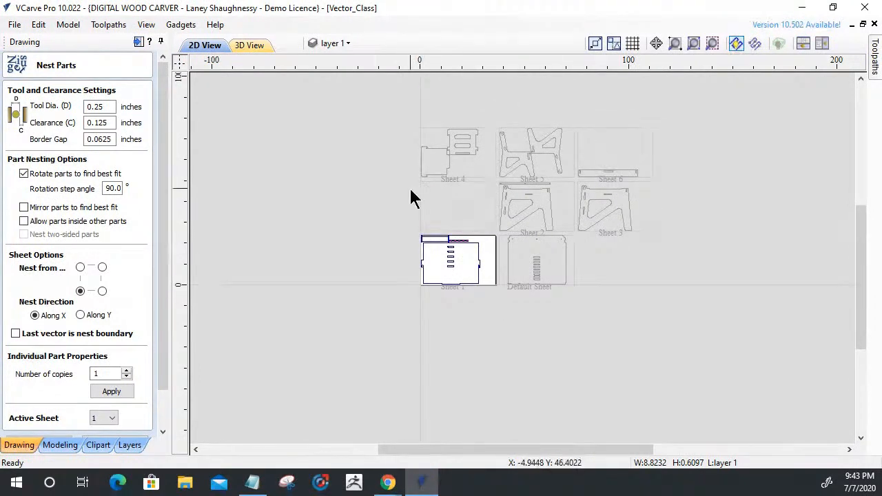
pyautogui.scroll(2, 412, 197)
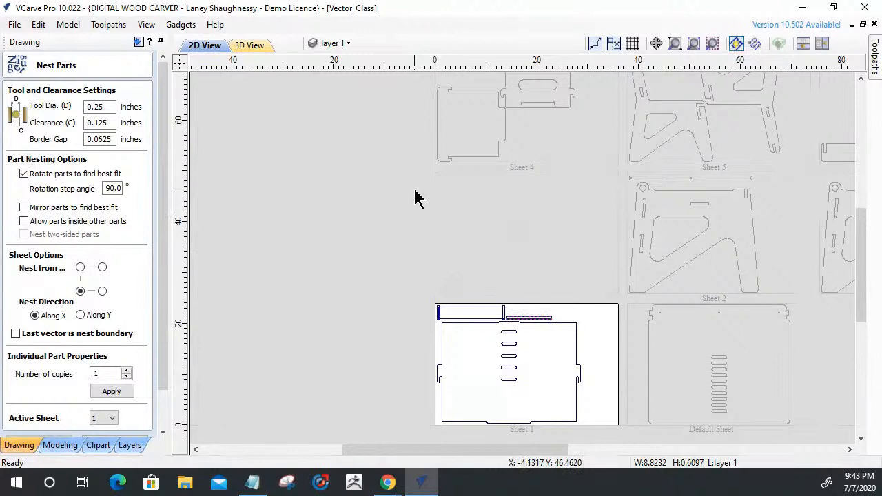
pyautogui.scroll(-2, 416, 198)
pyautogui.scroll(5, 462, 248)
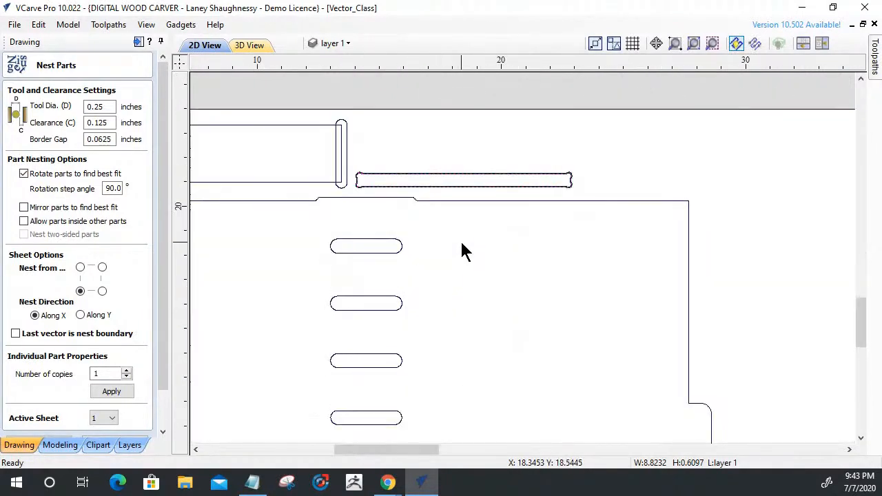
pyautogui.scroll(-4, 487, 187)
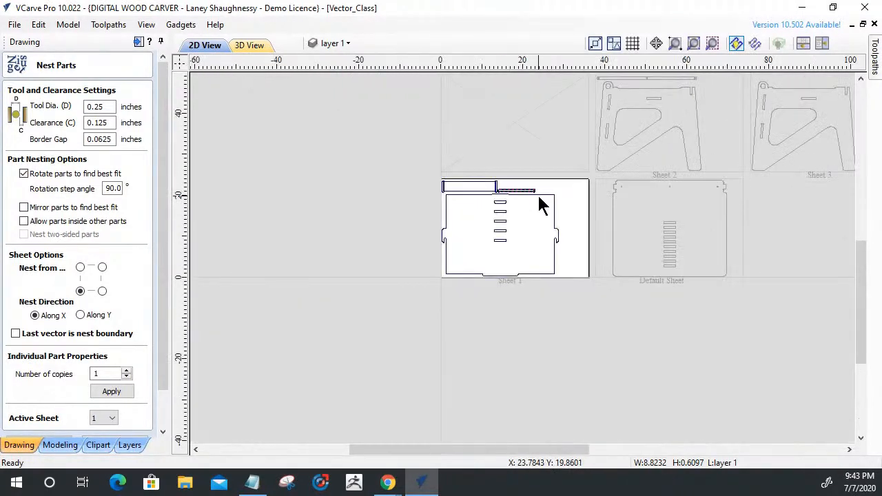
pyautogui.scroll(-2, 539, 197)
pyautogui.scroll(-2, 166, 386)
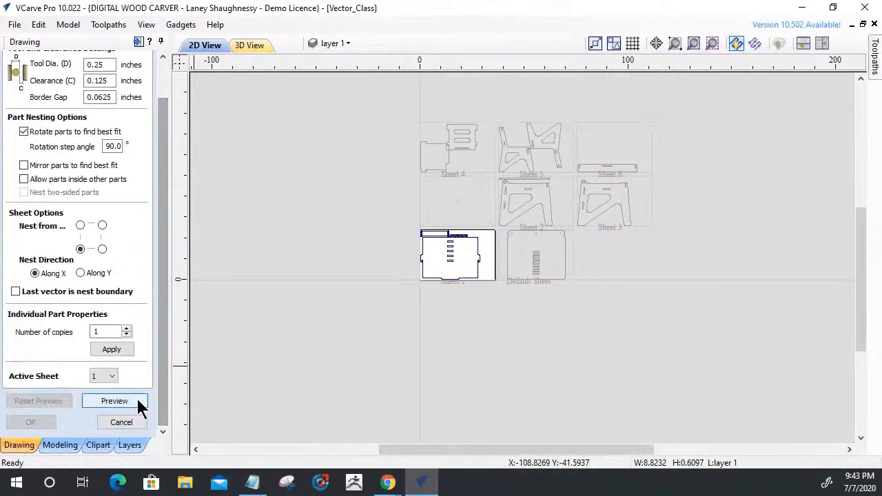
pyautogui.click(126, 420)
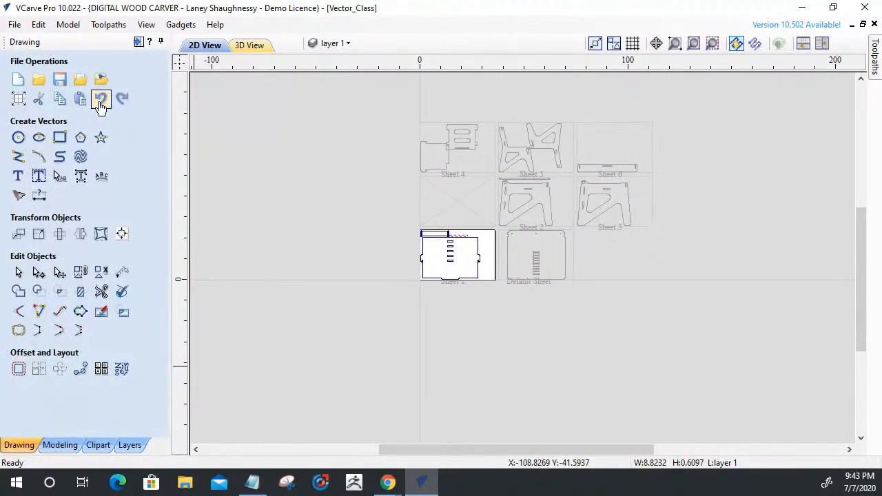
# Undo the panel placement and the nesting back to the original loose parts layout, and deselect all parts.
pyautogui.click(101, 100)
pyautogui.click(101, 100)
pyautogui.click(101, 100)
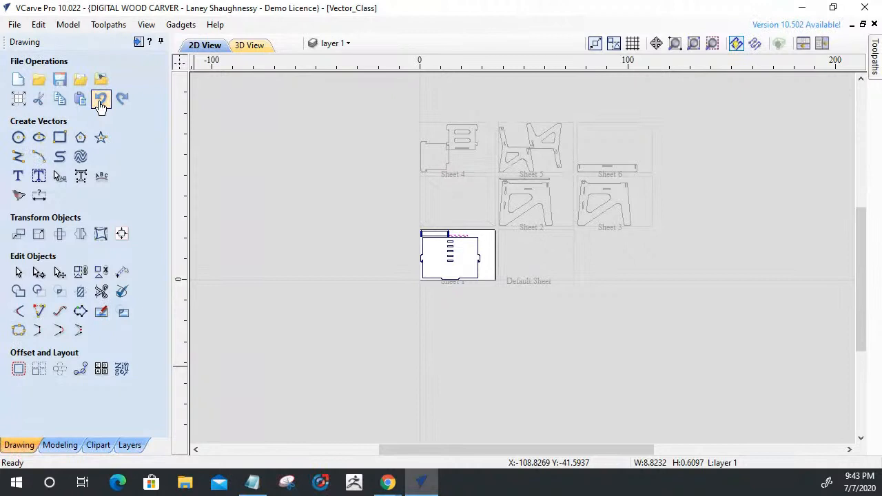
pyautogui.click(101, 100)
pyautogui.scroll(-3, 441, 325)
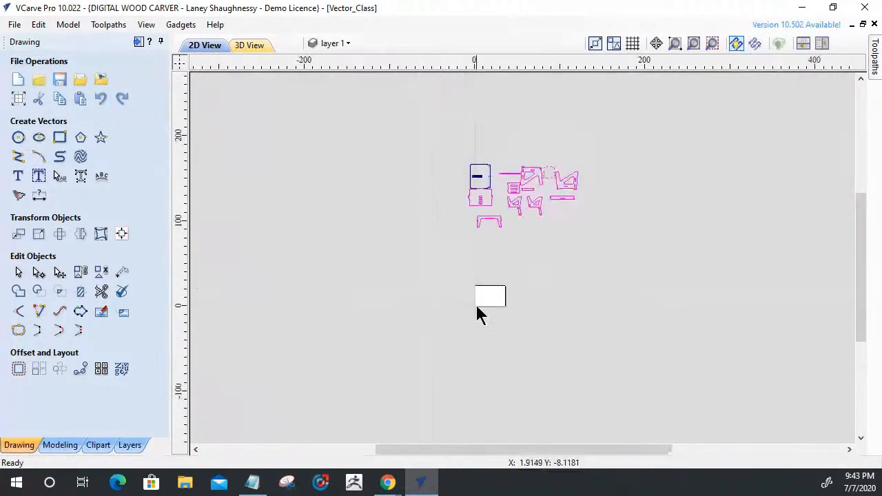
pyautogui.click(493, 237)
# Inspect the two-slot panel, both large side frames, the small tabbed panel and the long notched rail by selecting each part.
pyautogui.scroll(3, 513, 219)
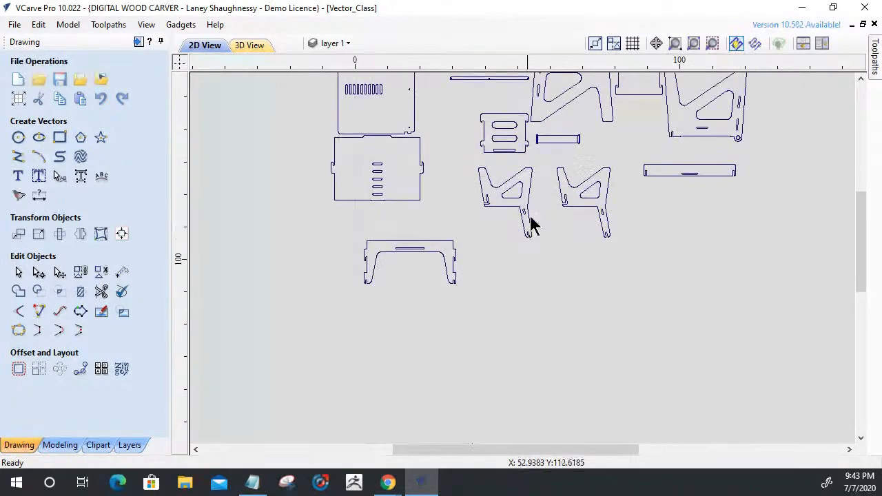
pyautogui.click(517, 150)
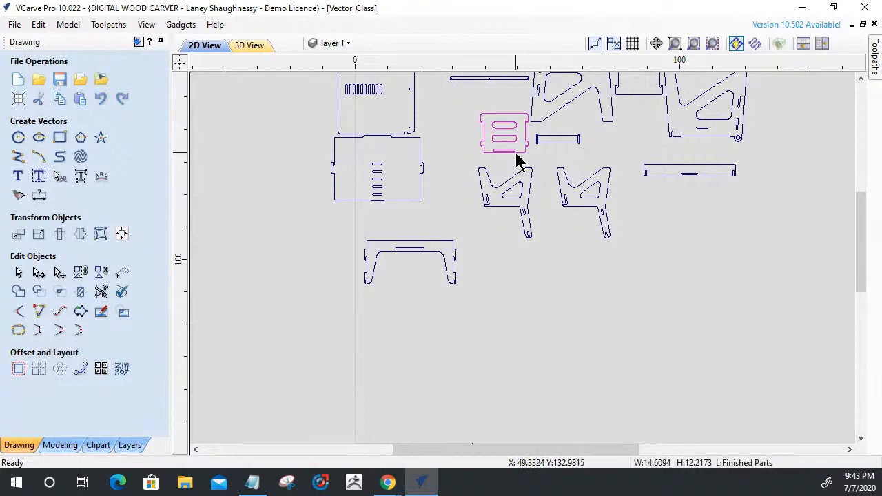
pyautogui.click(541, 124)
pyautogui.scroll(-2, 544, 128)
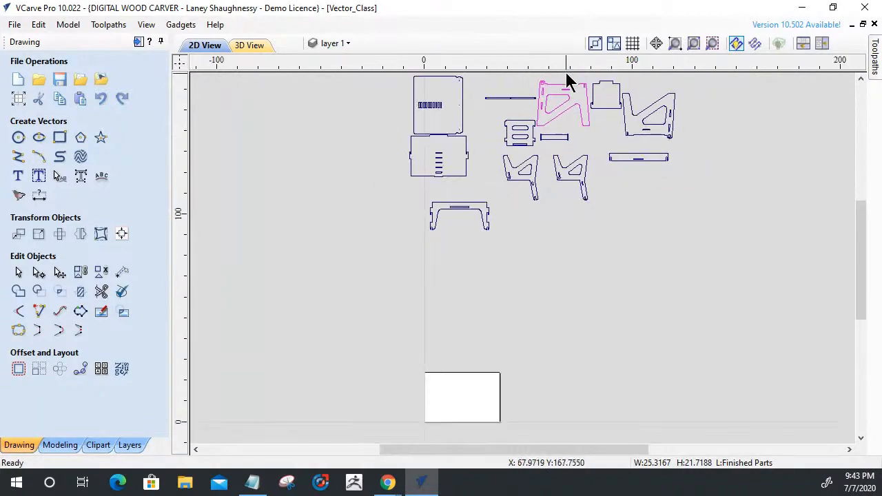
pyautogui.click(606, 108)
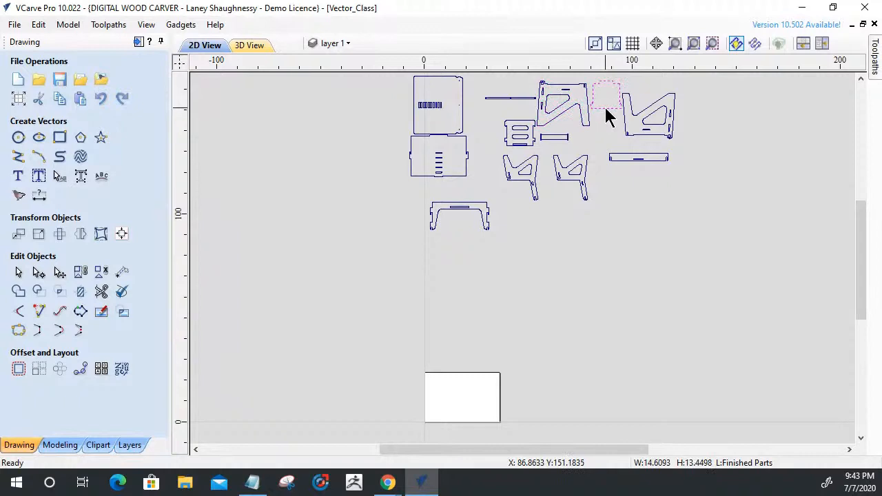
pyautogui.click(632, 128)
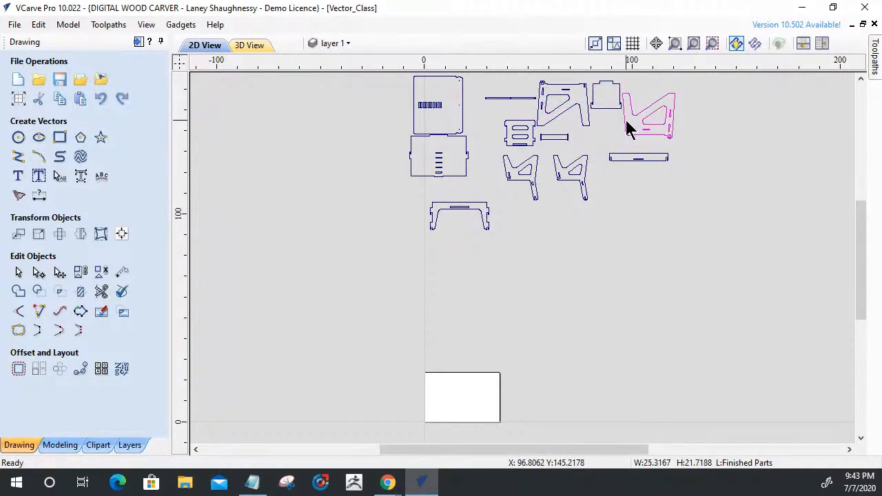
pyautogui.click(629, 160)
pyautogui.scroll(4, 630, 164)
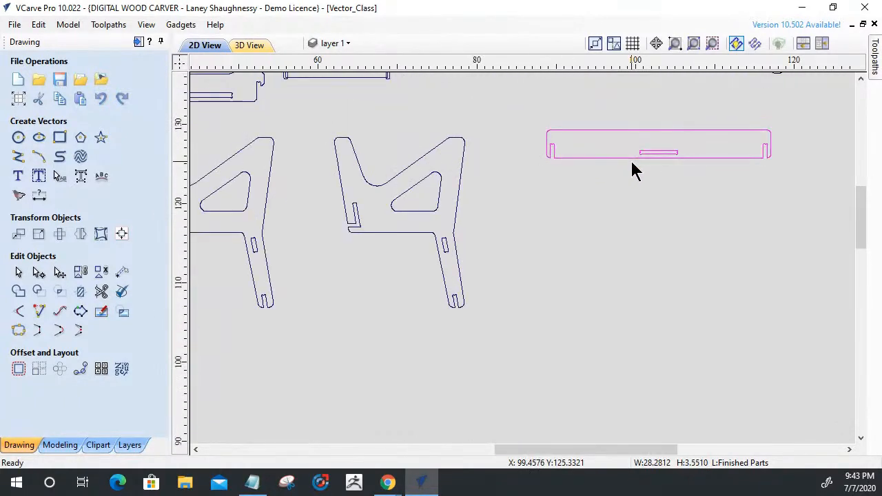
# Check the small side frame, the U-shaped frame, the five-slot and ten-slot panels, and the two-slot panel one by one.
pyautogui.click(441, 262)
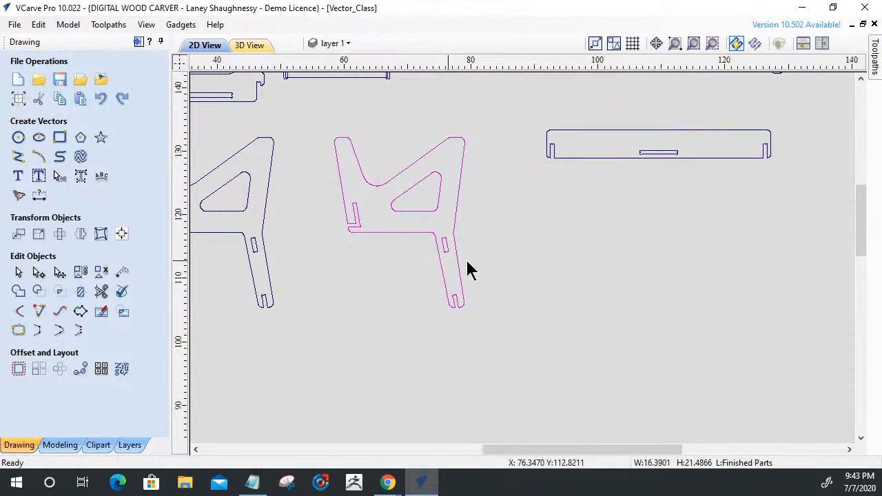
pyautogui.scroll(-5, 468, 269)
pyautogui.click(304, 289)
pyautogui.scroll(6, 302, 297)
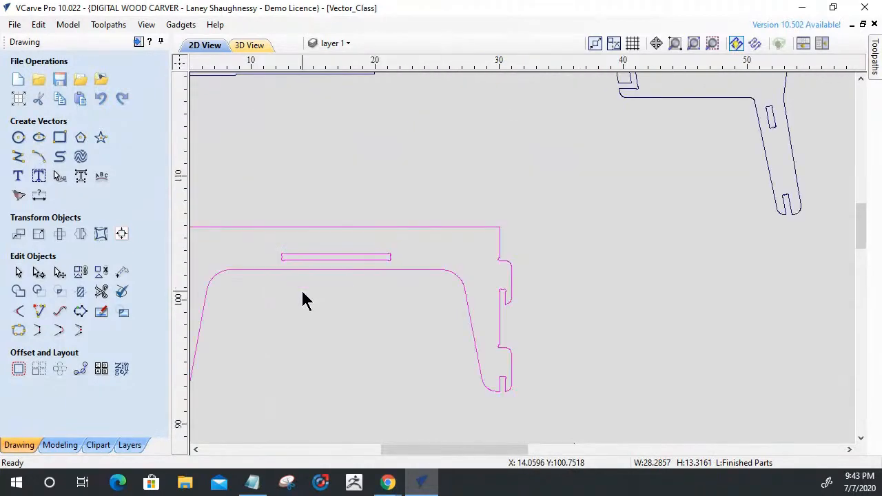
pyautogui.scroll(-5, 301, 289)
pyautogui.click(290, 239)
pyautogui.click(292, 235)
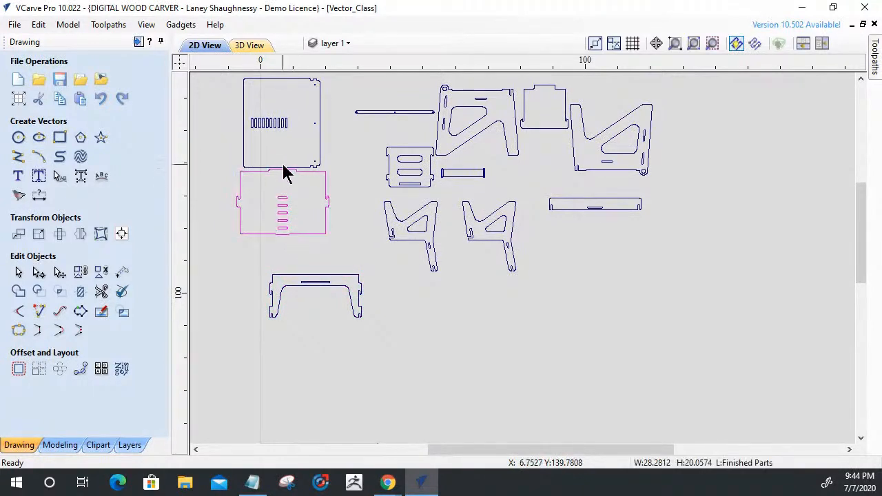
pyautogui.click(243, 154)
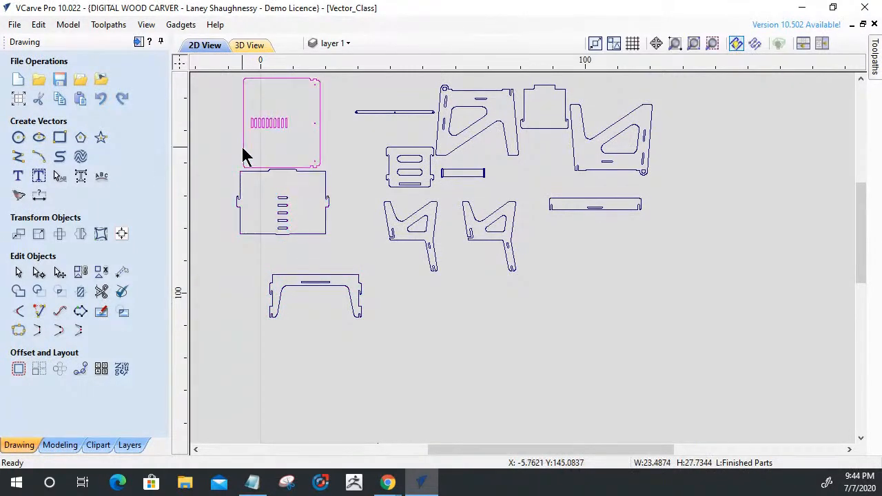
pyautogui.click(416, 190)
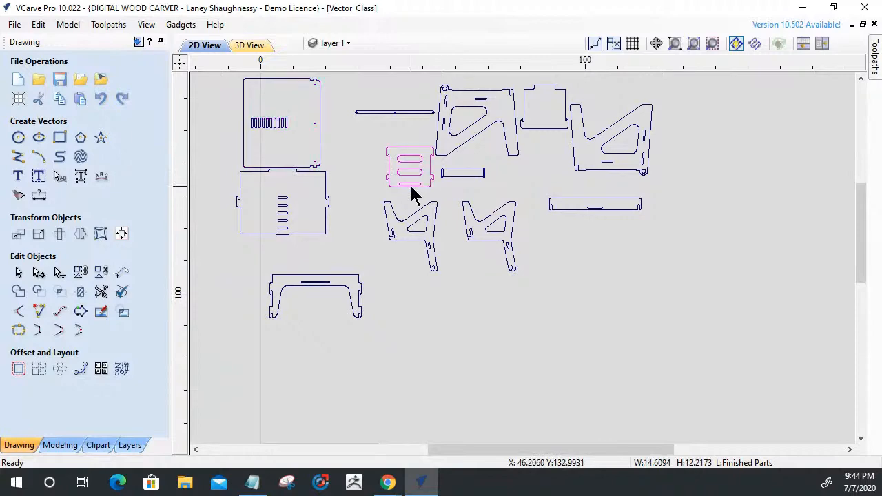
# Examine the long strip with holes and the slots of the neighbouring large side frame, and review the whole parts layout.
pyautogui.scroll(4, 414, 191)
pyautogui.scroll(-1, 412, 195)
pyautogui.scroll(-6, 414, 193)
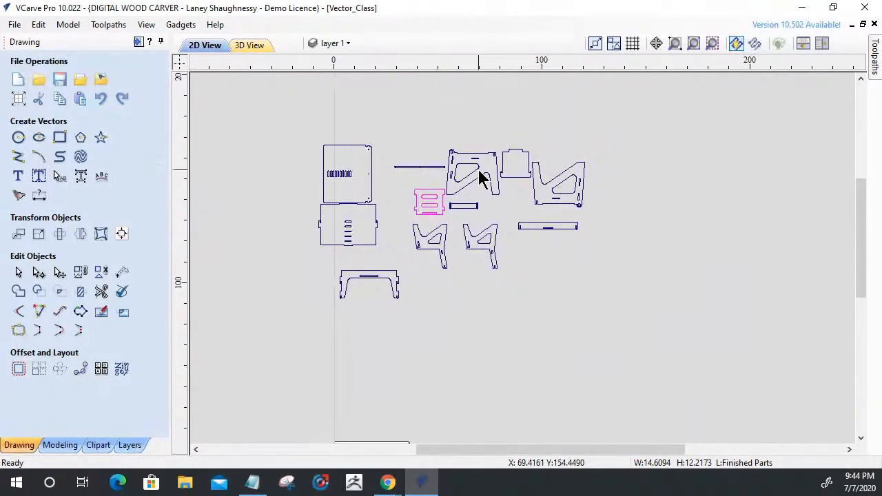
pyautogui.scroll(4, 478, 173)
pyautogui.scroll(-3, 464, 173)
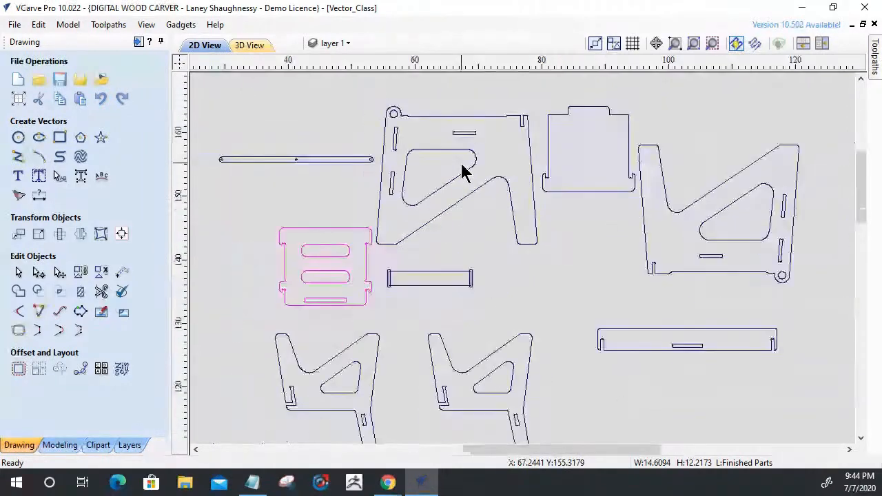
pyautogui.scroll(2, 464, 173)
pyautogui.scroll(5, 279, 148)
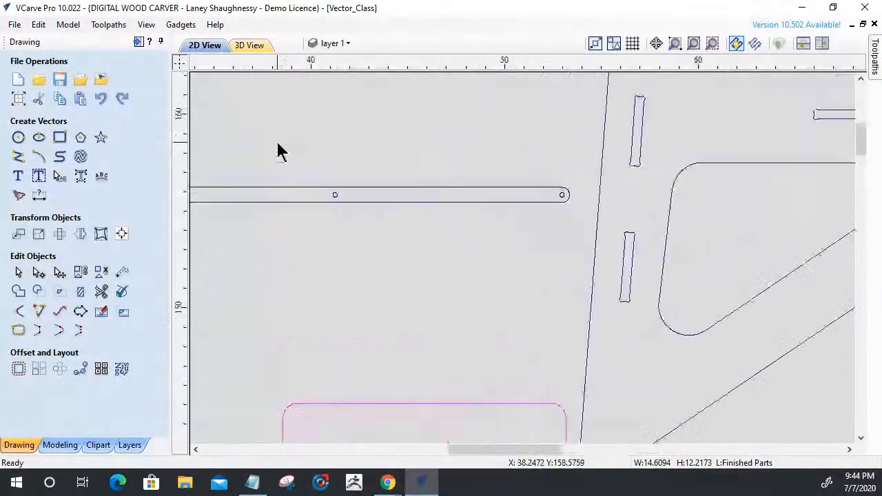
pyautogui.scroll(-4, 281, 149)
pyautogui.scroll(-4, 288, 153)
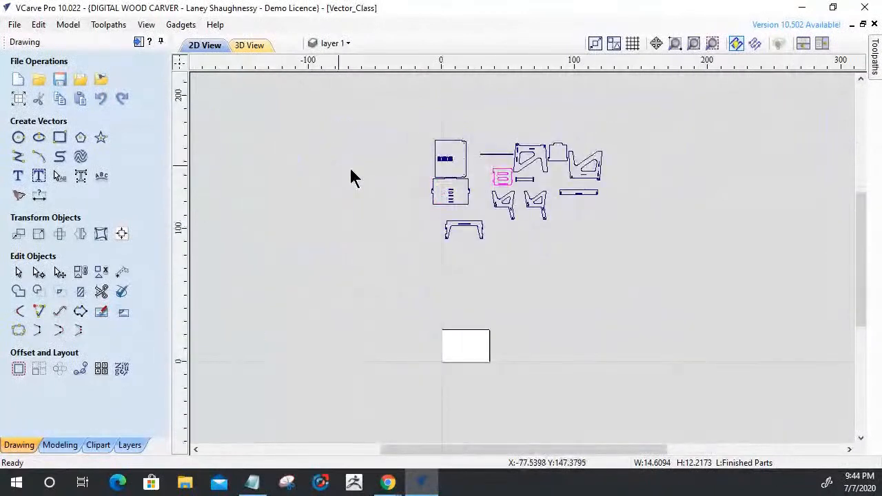
pyautogui.scroll(3, 446, 207)
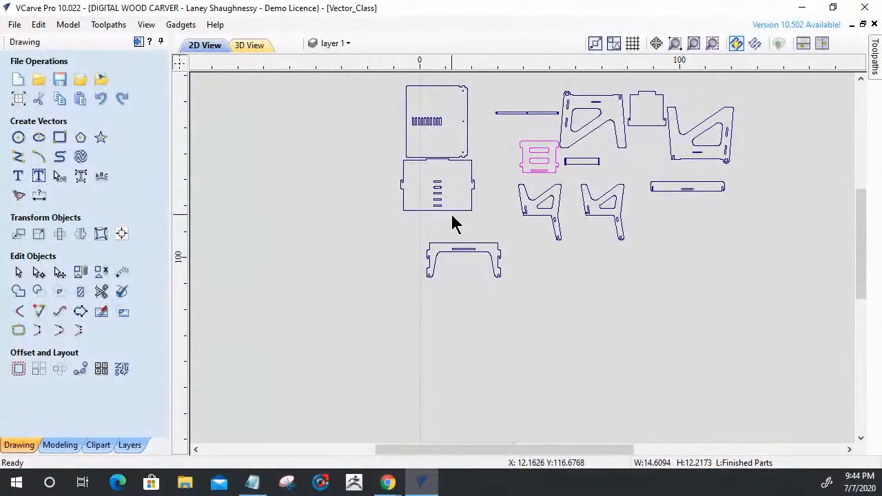
# Check the small tabbed panel and the large side frame beside it, and inspect the long notched rail's slots, keeping the rail selected.
pyautogui.click(648, 131)
pyautogui.click(670, 145)
pyautogui.click(678, 188)
pyautogui.scroll(5, 684, 195)
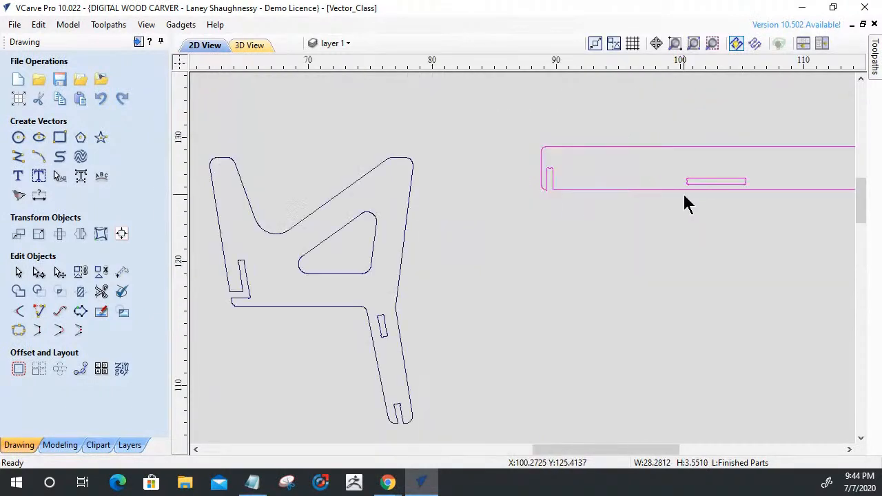
pyautogui.scroll(-4, 684, 195)
pyautogui.scroll(-3, 606, 201)
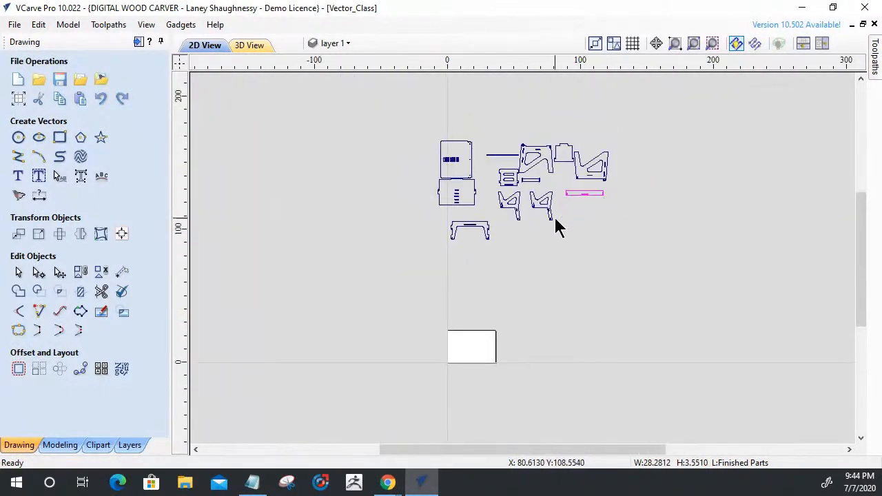
# Select every furniture part except the large ten-slot panel and preview nesting them onto the job sheets.
pyautogui.scroll(2, 508, 204)
pyautogui.moveTo(368, 95); pyautogui.dragTo(701, 268)
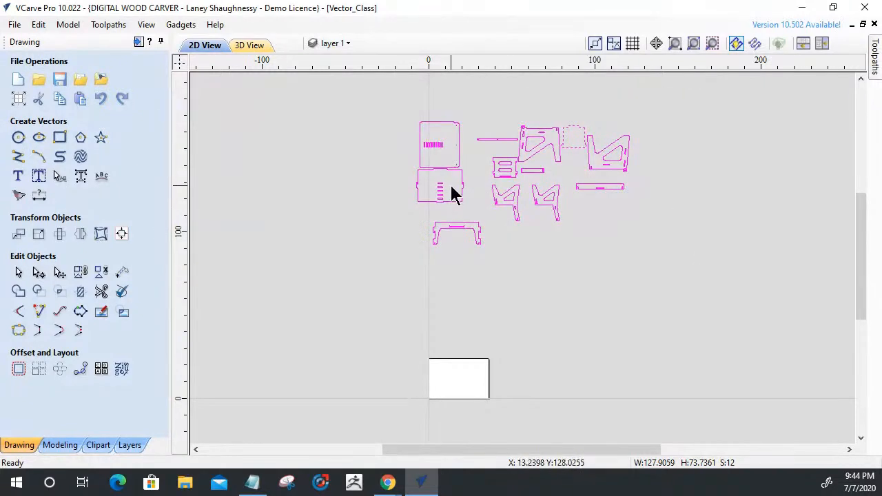
pyautogui.keyDown('shift'); pyautogui.click(459, 162); pyautogui.keyUp('shift')
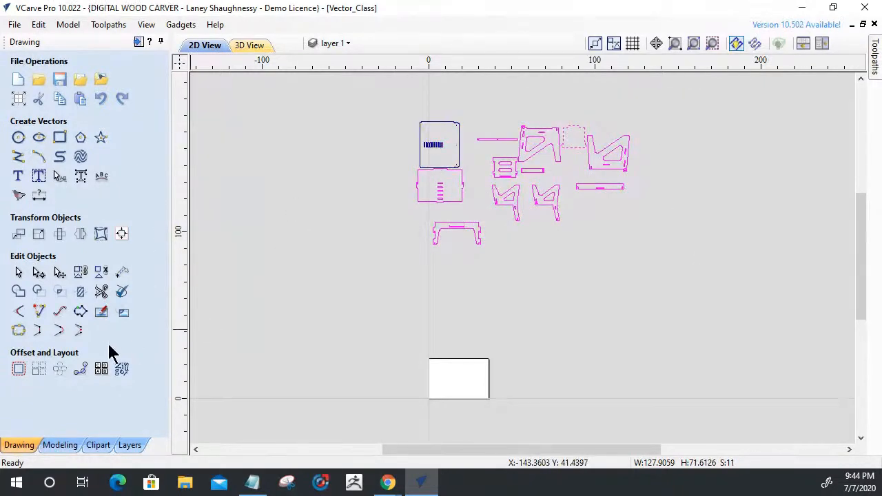
pyautogui.click(122, 371)
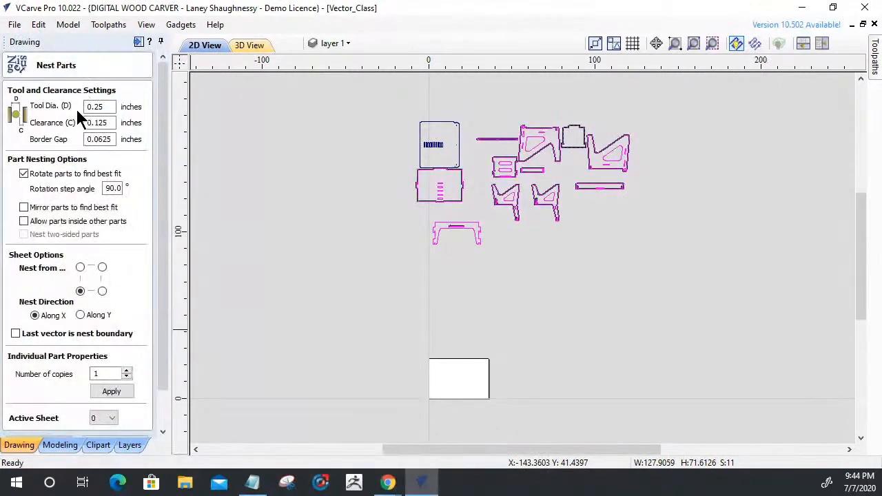
pyautogui.moveTo(167, 371); pyautogui.dragTo(158, 430)
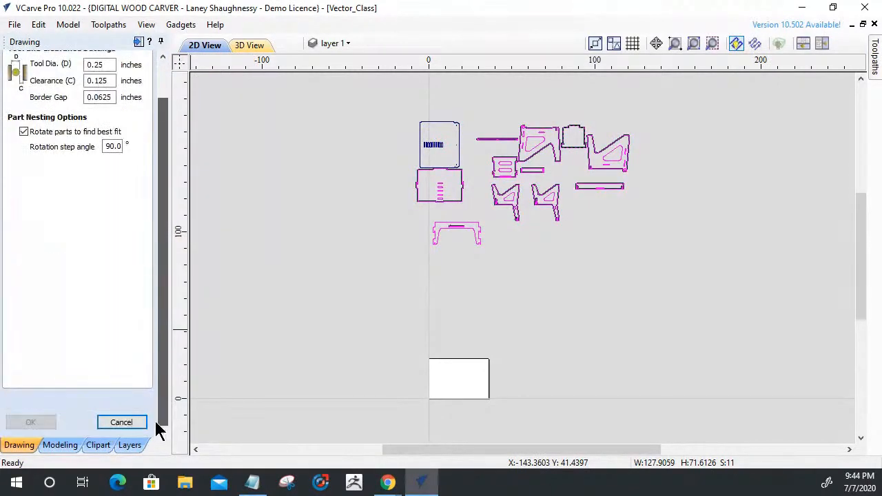
pyautogui.click(123, 402)
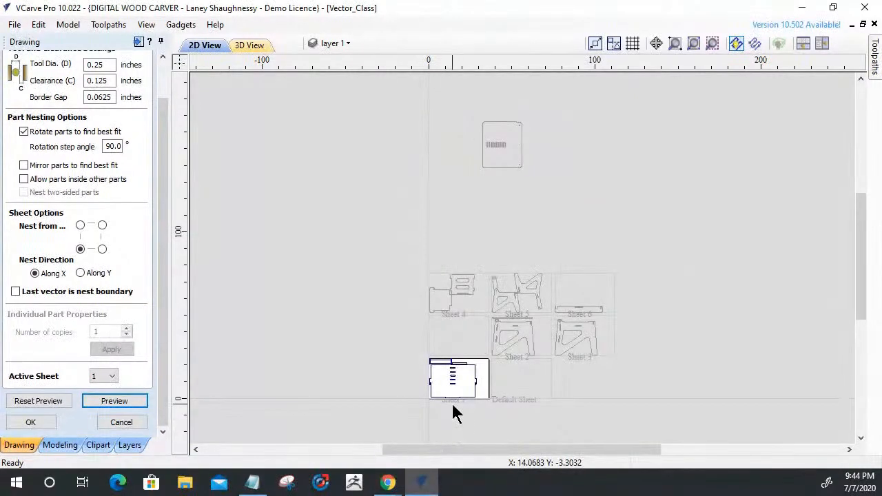
# Examine the parts nested on Sheet 1 and select the narrow strip above the five-slot panel.
pyautogui.scroll(4, 452, 412)
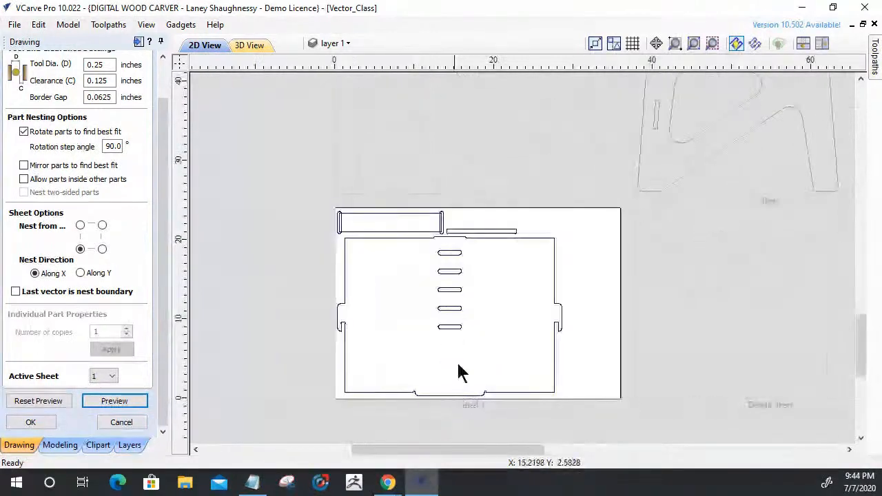
pyautogui.scroll(2, 474, 244)
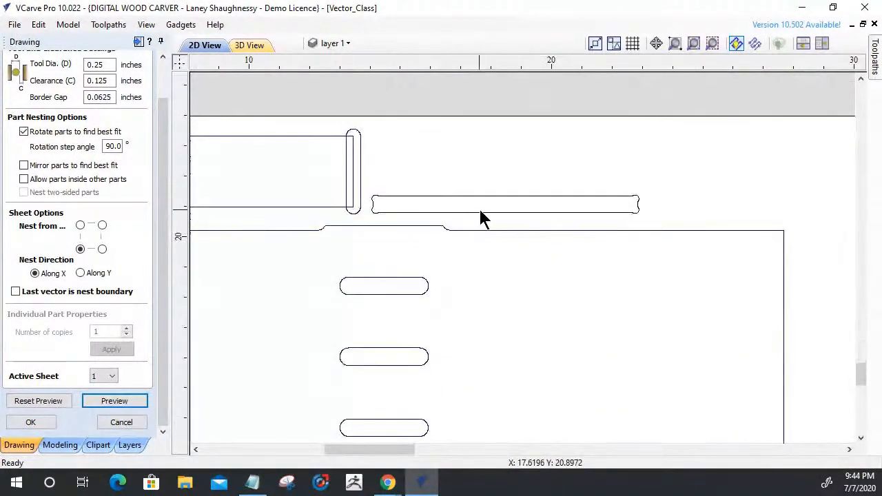
pyautogui.click(480, 208)
pyautogui.scroll(-3, 481, 213)
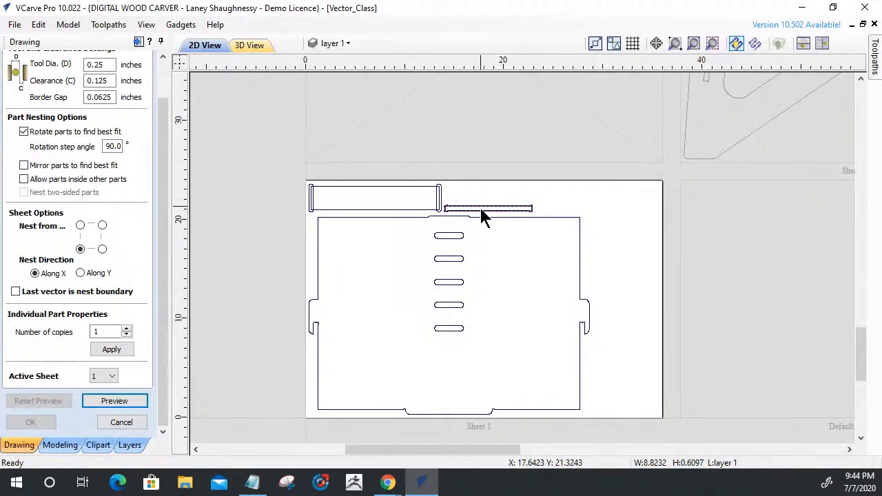
pyautogui.scroll(-4, 481, 215)
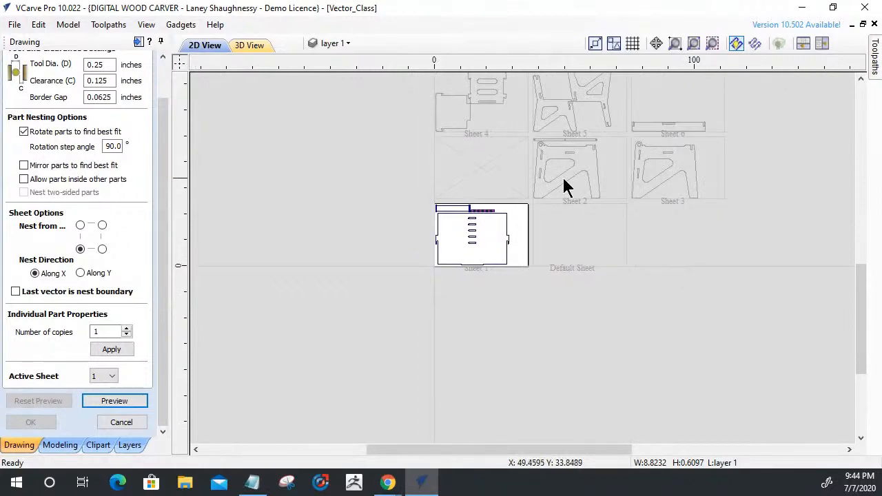
# Examine the slots of the parts on Sheets 3 and 6, and review the part arrangement across all nested sheets.
pyautogui.scroll(5, 693, 129)
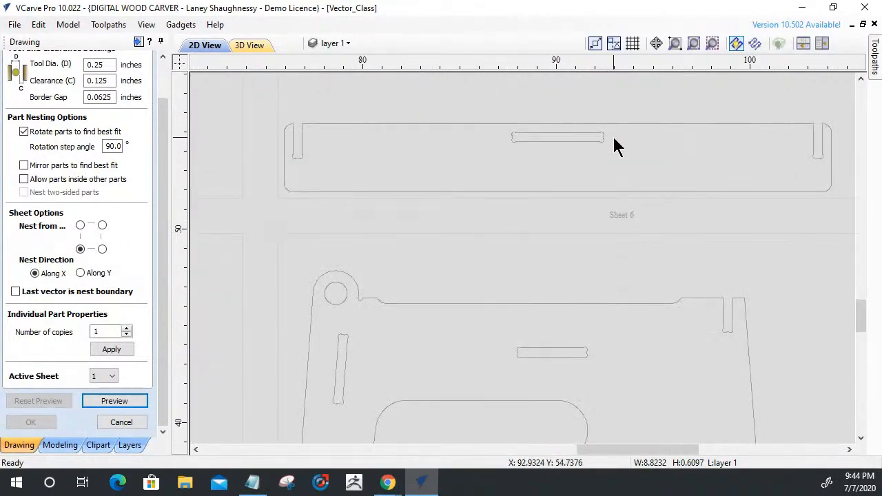
pyautogui.scroll(-4, 658, 154)
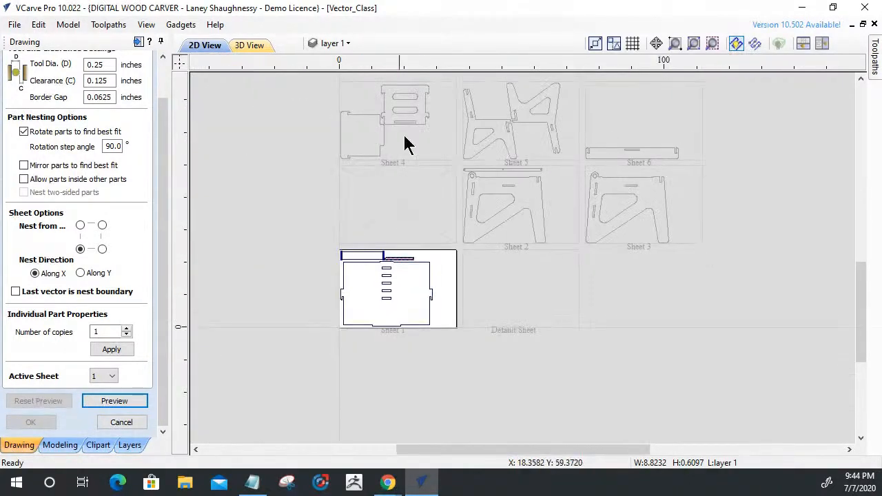
pyautogui.scroll(5, 404, 121)
pyautogui.scroll(-4, 400, 97)
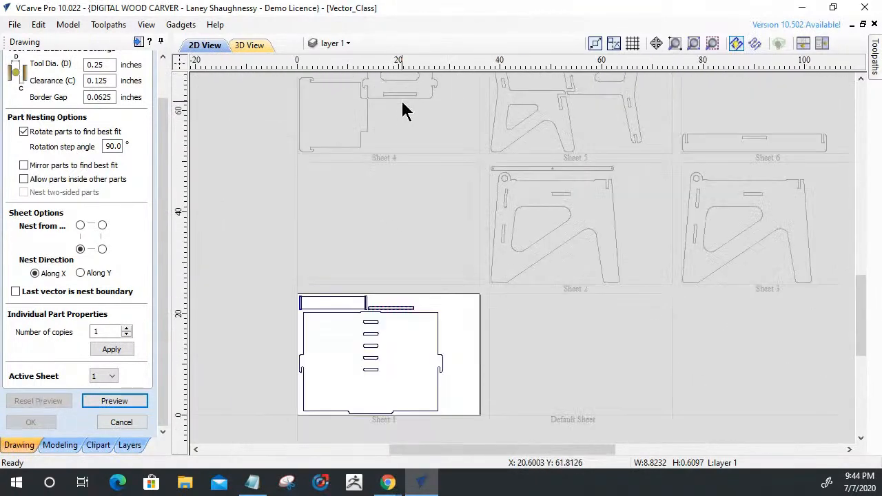
pyautogui.scroll(-4, 404, 104)
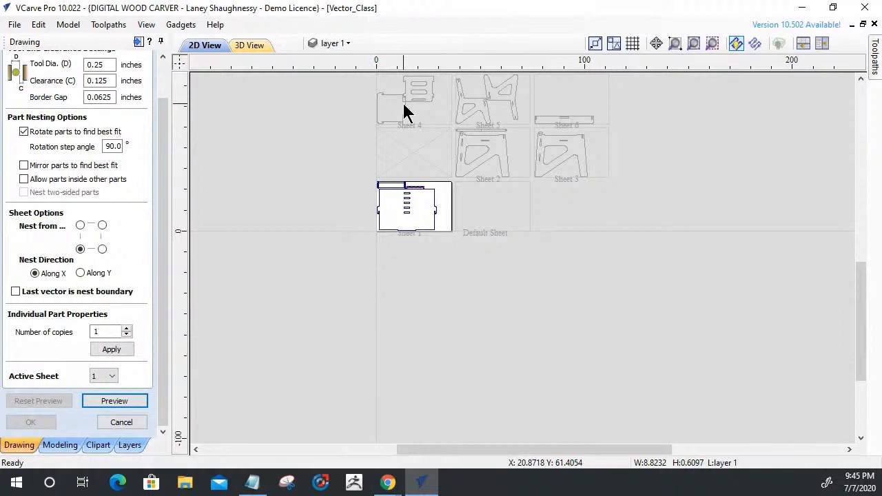
pyautogui.scroll(-3, 432, 142)
pyautogui.scroll(3, 463, 153)
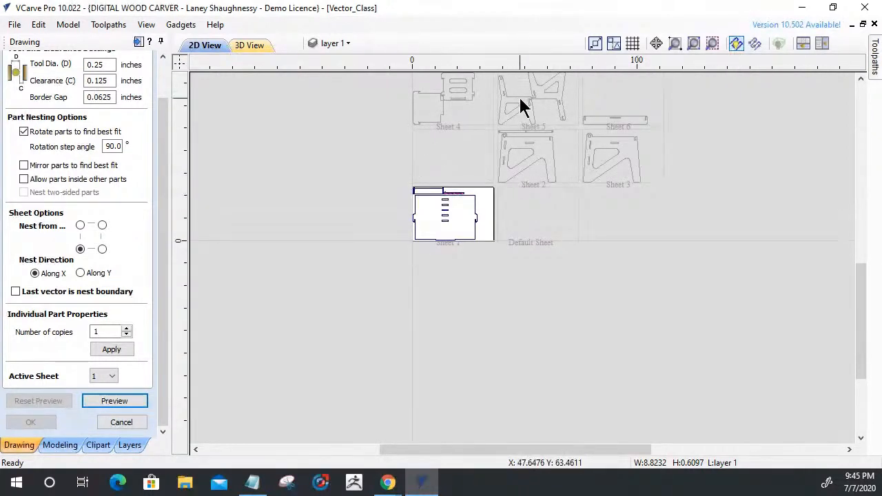
pyautogui.scroll(-2, 497, 110)
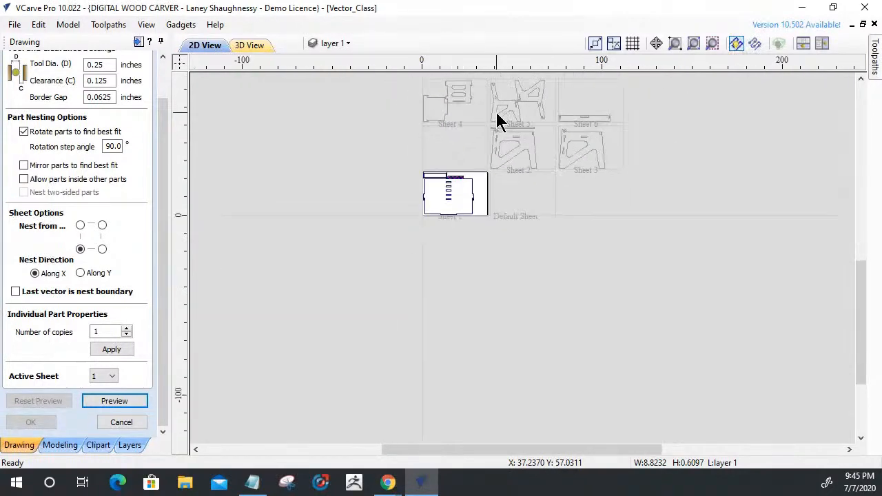
pyautogui.scroll(3, 500, 121)
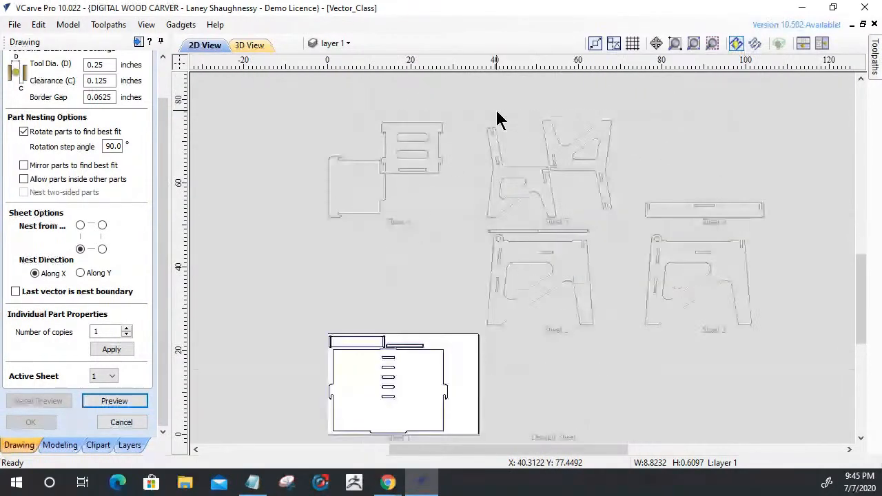
pyautogui.scroll(4, 368, 322)
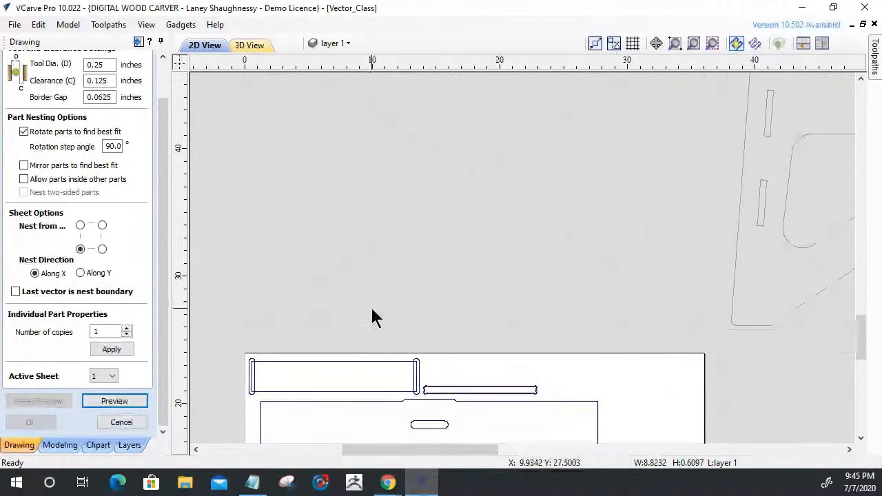
pyautogui.scroll(-4, 375, 276)
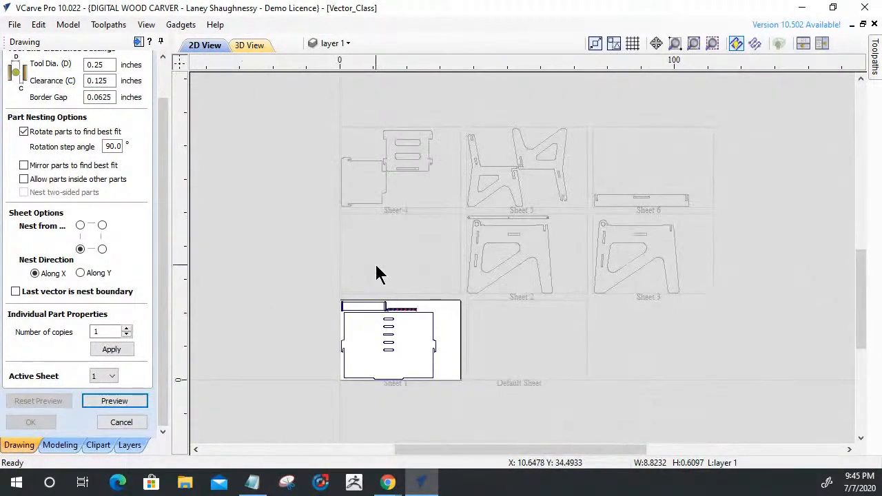
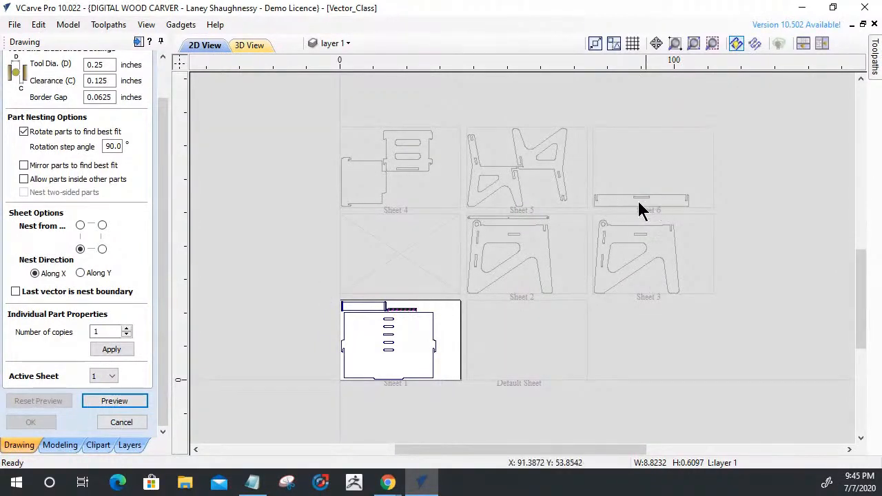
# Discard the nesting preview and examine the U-shaped part and its slot in the original part layout.
pyautogui.click(104, 425)
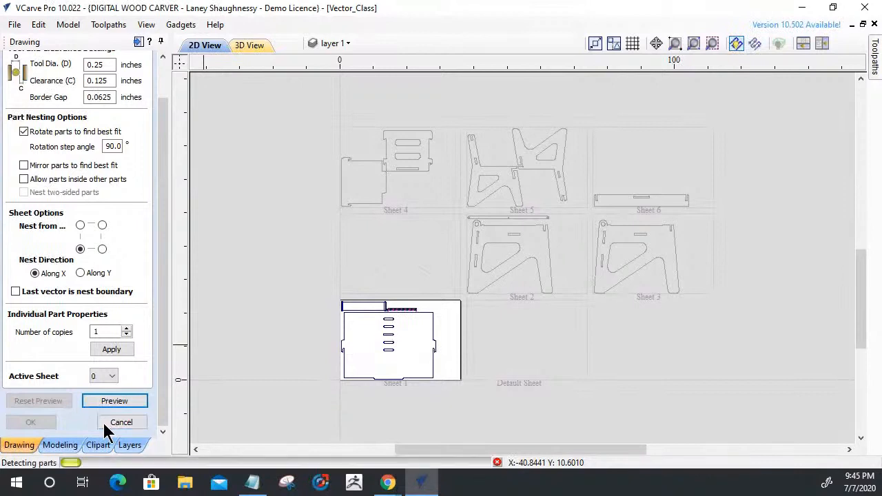
pyautogui.scroll(-4, 320, 445)
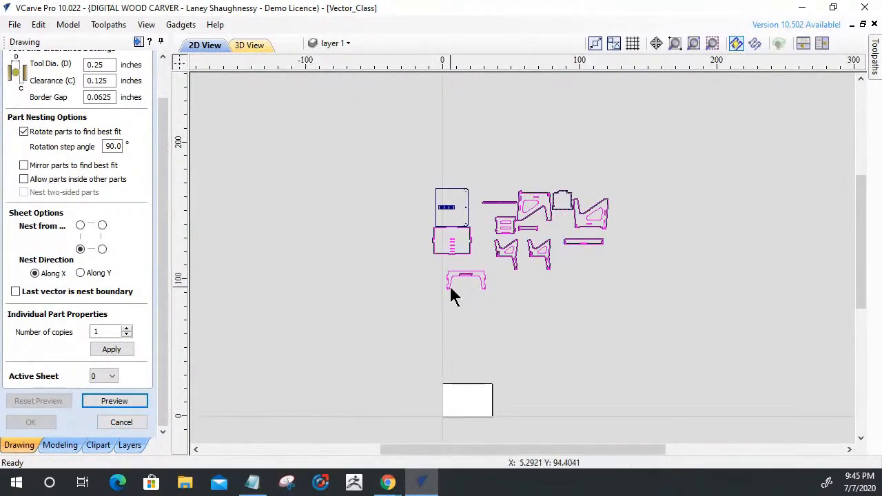
pyautogui.scroll(5, 454, 296)
pyautogui.click(452, 277)
pyautogui.click(451, 254)
pyautogui.scroll(4, 462, 246)
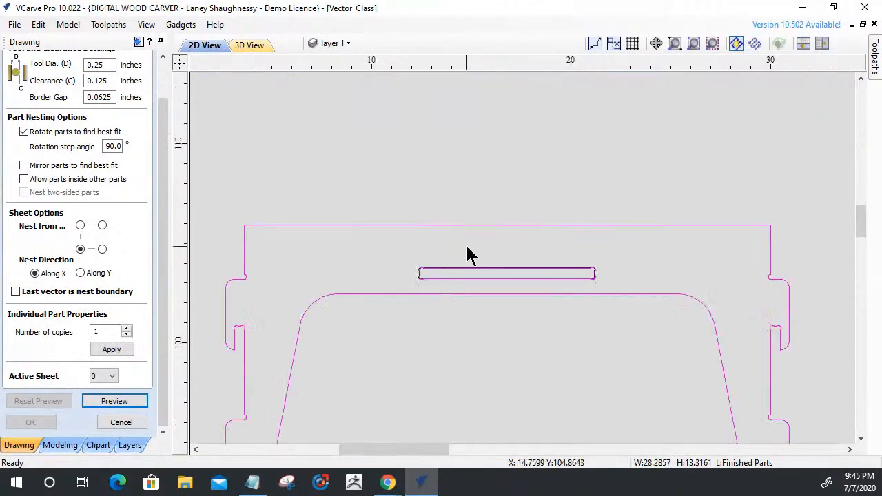
pyautogui.scroll(-3, 465, 325)
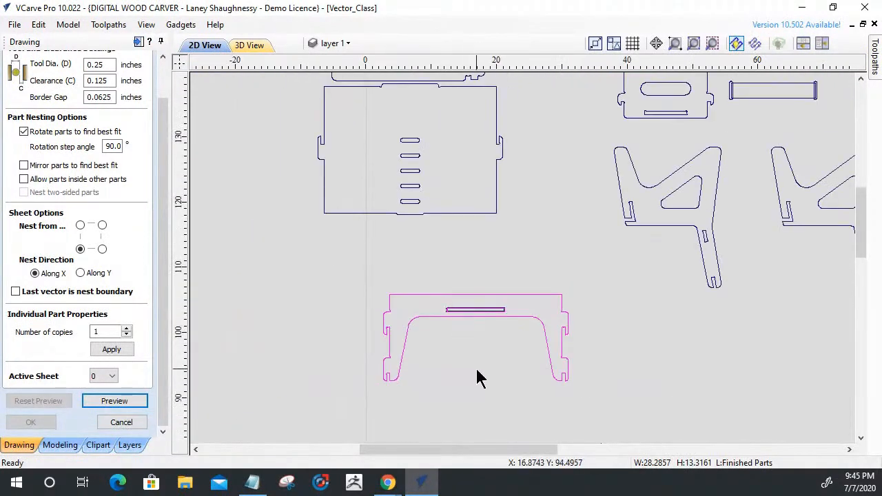
pyautogui.click(478, 372)
pyautogui.click(458, 324)
pyautogui.click(121, 421)
# Ungroup the U-shaped part into its separate outline and slot vectors.
pyautogui.click(436, 314)
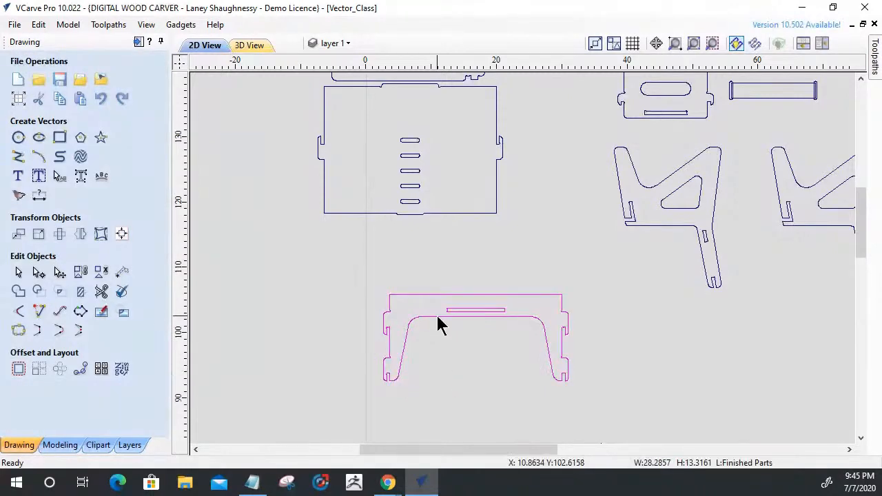
pyautogui.click(100, 271)
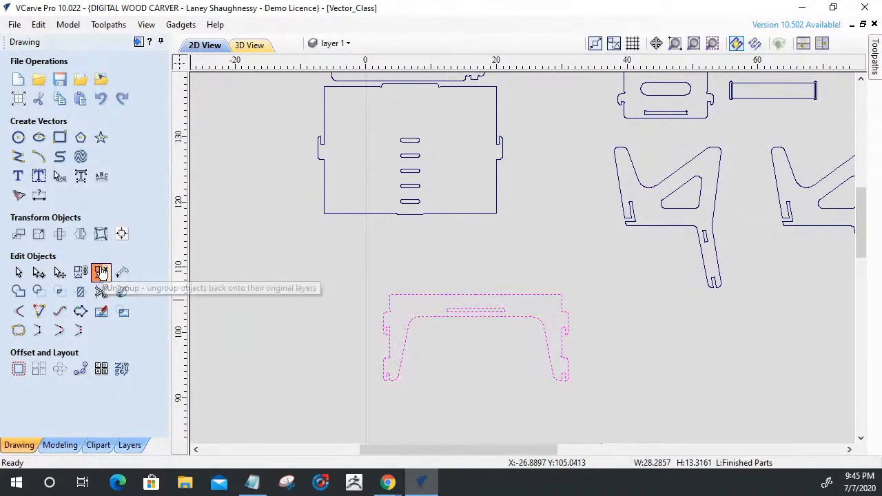
pyautogui.click(255, 313)
# Check with Join Vectors whether the U-shaped outline and its slot are open or closed.
pyautogui.moveTo(288, 267); pyautogui.dragTo(610, 433)
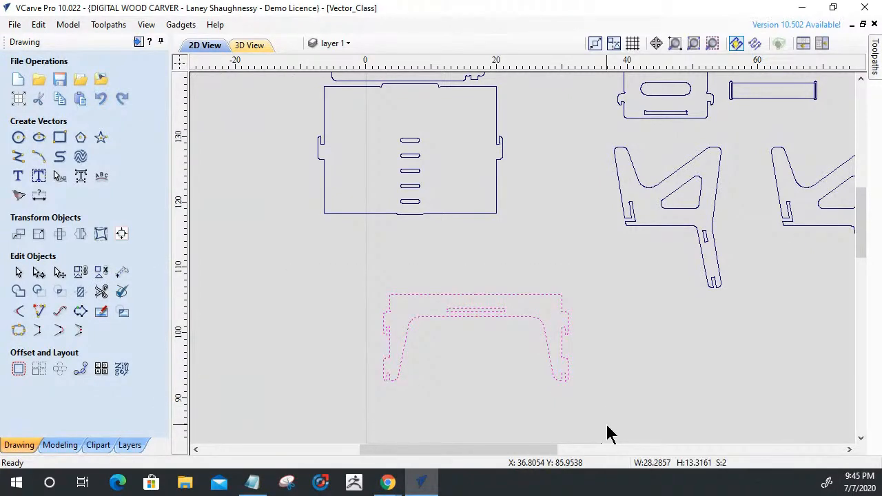
pyautogui.click(18, 333)
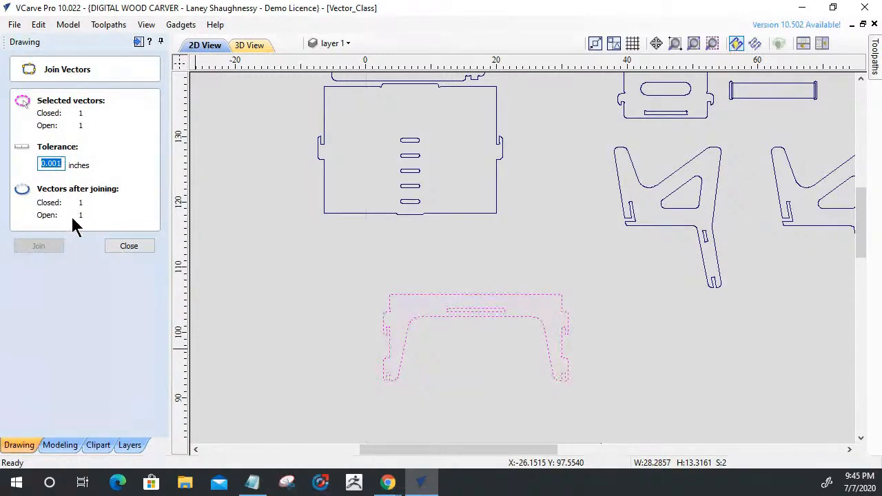
pyautogui.click(122, 246)
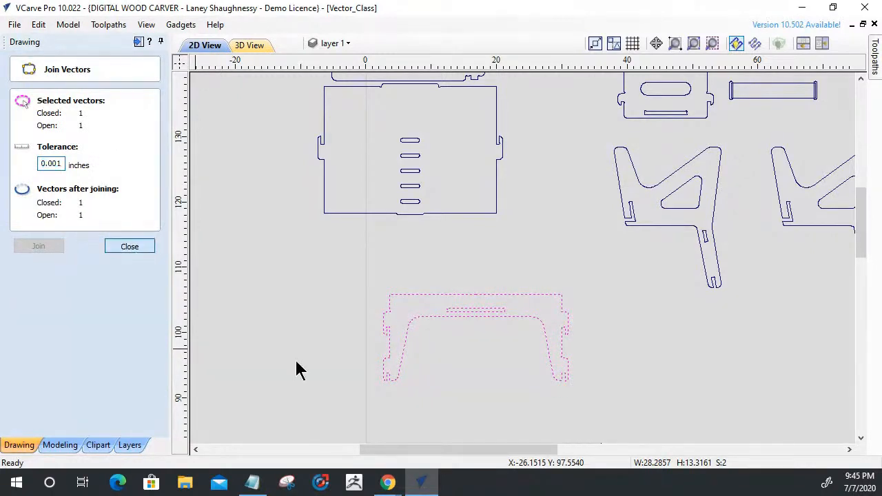
pyautogui.click(404, 352)
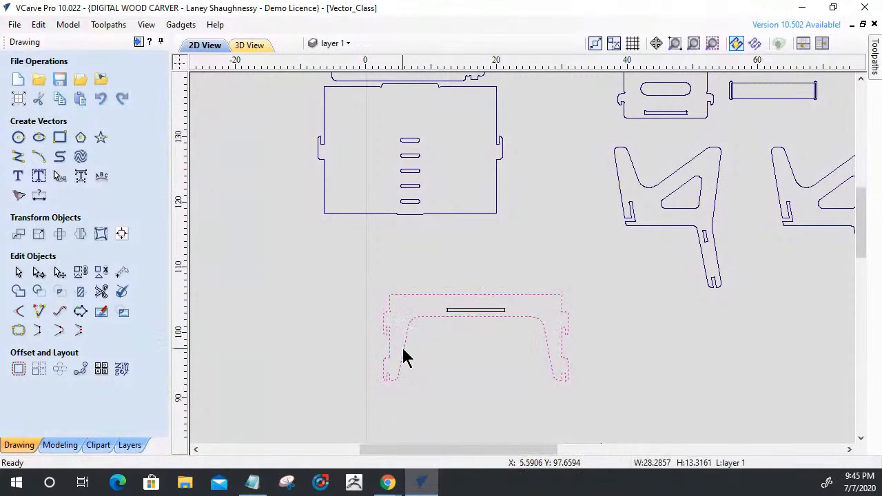
pyautogui.click(18, 331)
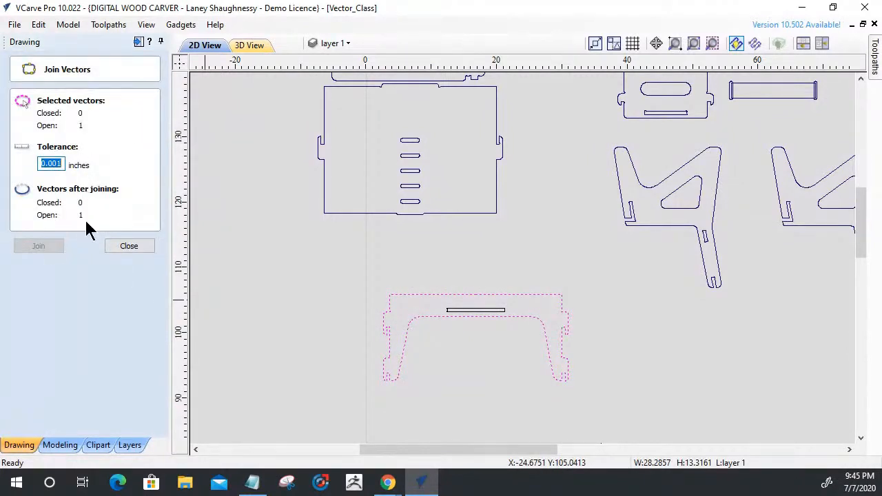
pyautogui.click(128, 246)
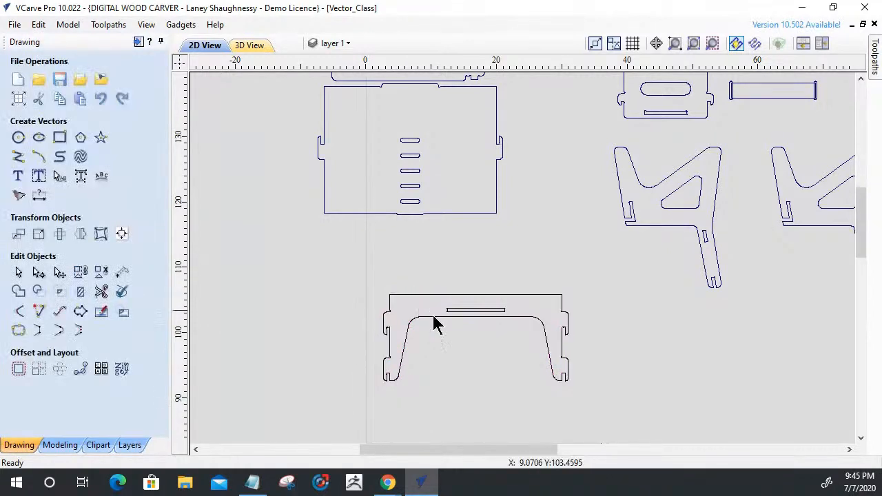
# Examine the U-shaped outline in node editing for a gap, testing the middle node of the lower edge and undoing the move.
pyautogui.scroll(3, 448, 331)
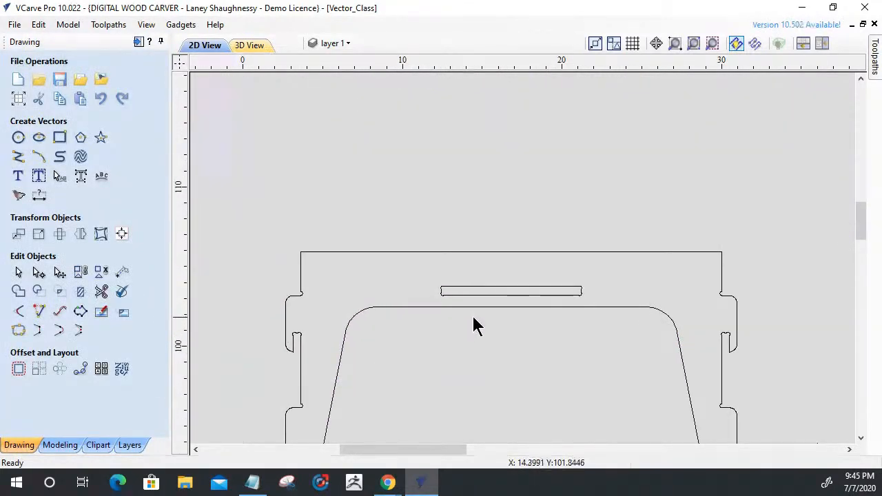
pyautogui.click(477, 309)
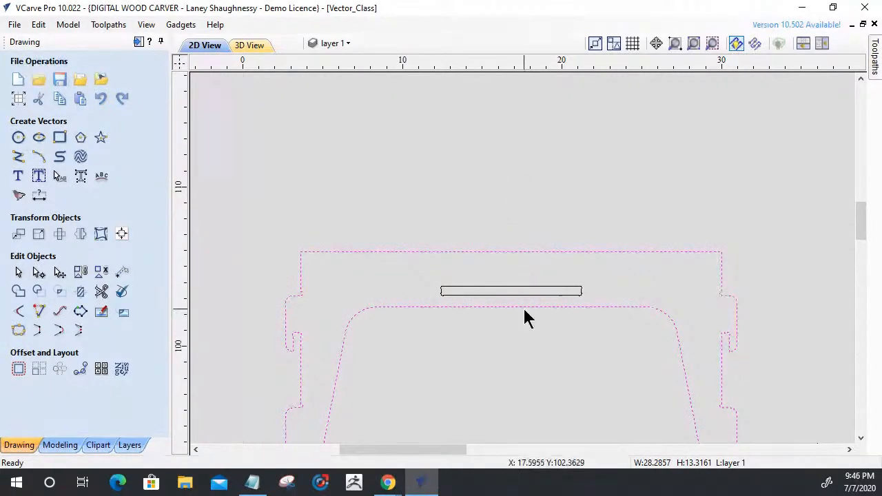
pyautogui.scroll(4, 506, 310)
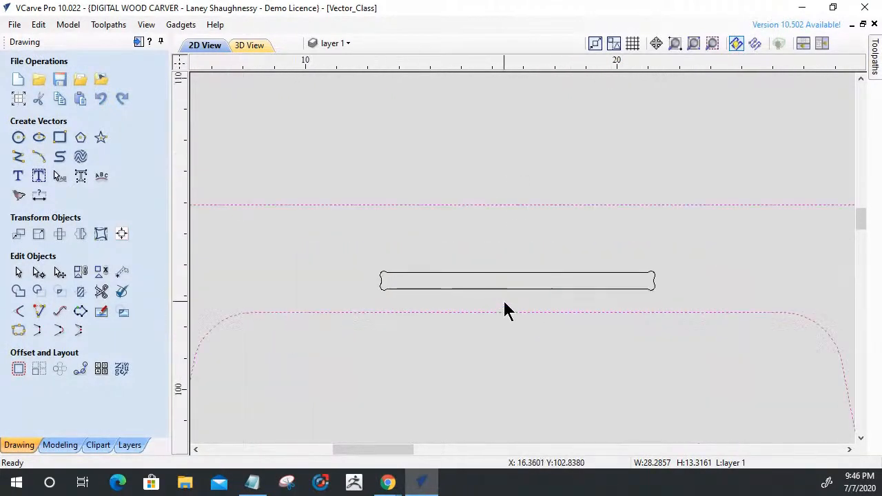
pyautogui.scroll(3, 510, 308)
pyautogui.scroll(-7, 515, 307)
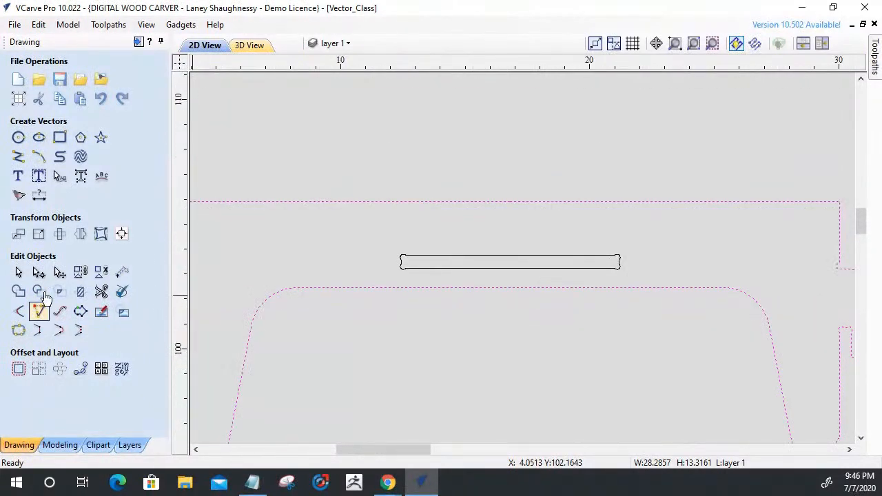
pyautogui.click(39, 270)
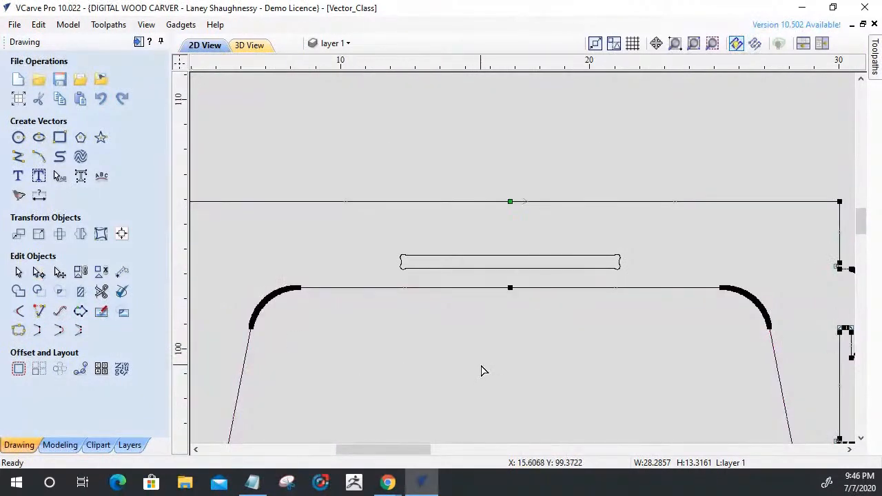
pyautogui.scroll(-1, 501, 311)
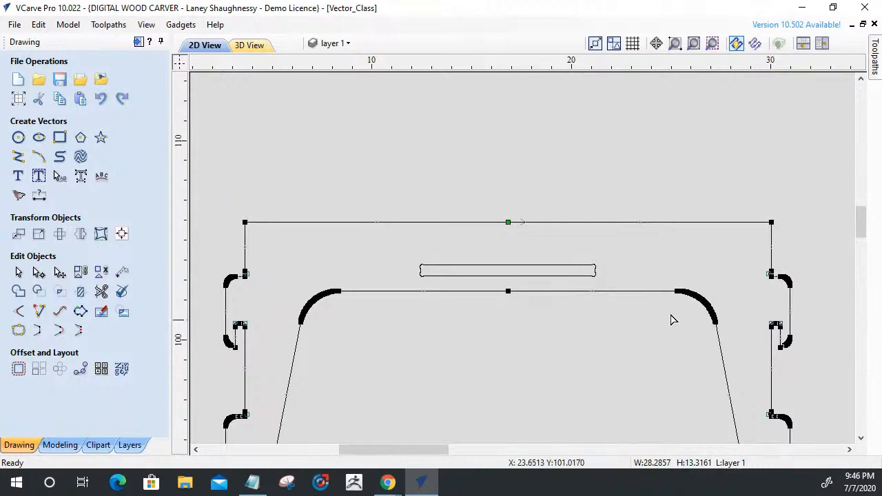
pyautogui.scroll(6, 770, 289)
pyautogui.scroll(-6, 787, 265)
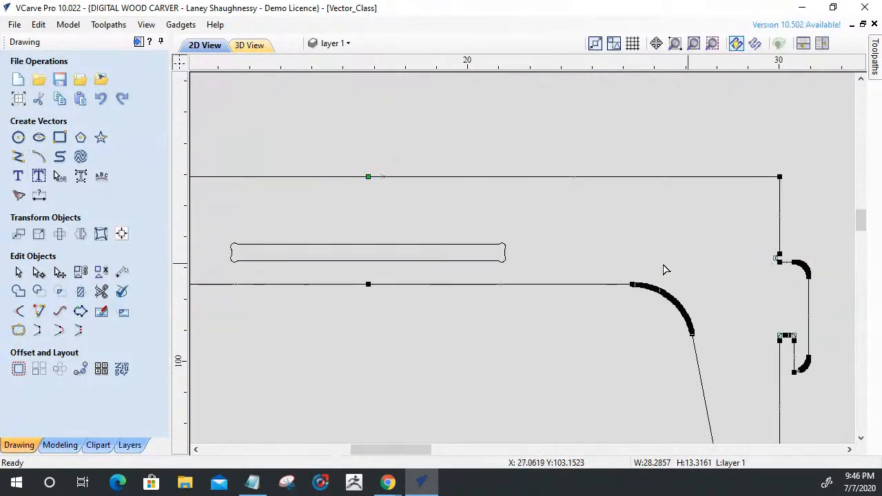
pyautogui.moveTo(368, 284); pyautogui.dragTo(288, 273)
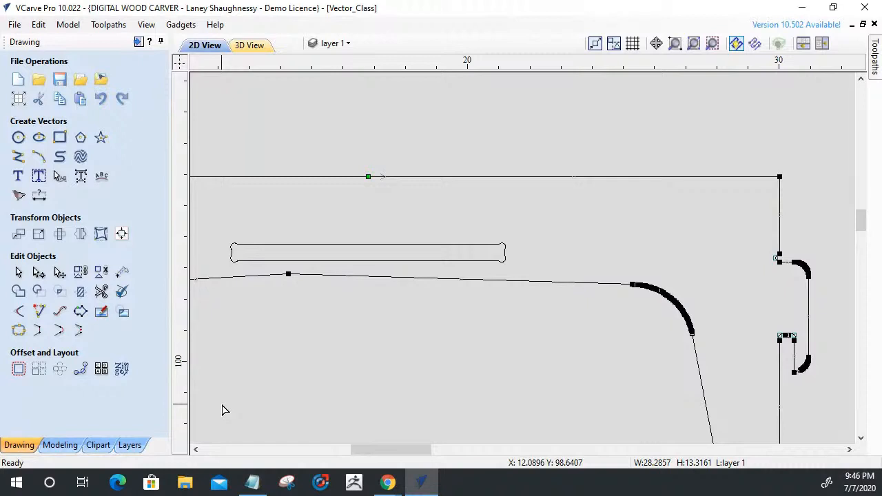
pyautogui.hotkey('ctrl', 'z')
# Pull the outline's start node along the upper edge, place it back on the open end, and check the outline in Join Vectors.
pyautogui.moveTo(367, 177); pyautogui.dragTo(425, 177)
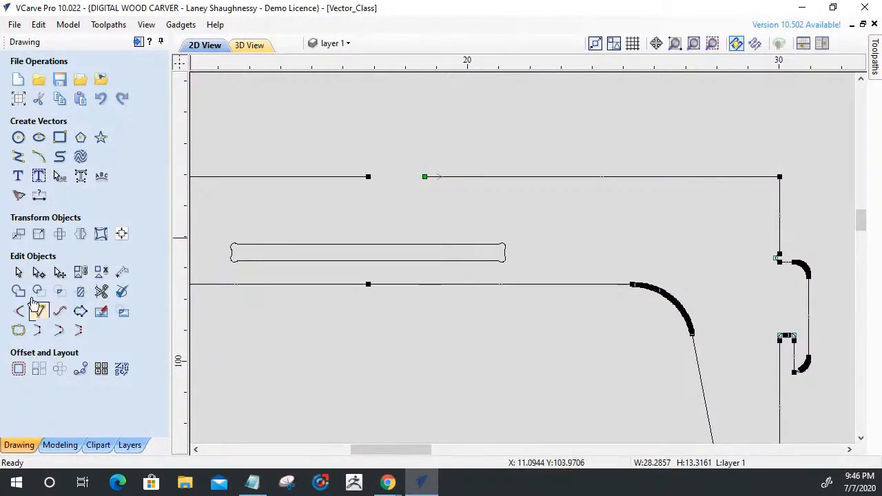
pyautogui.moveTo(424, 177); pyautogui.dragTo(368, 177)
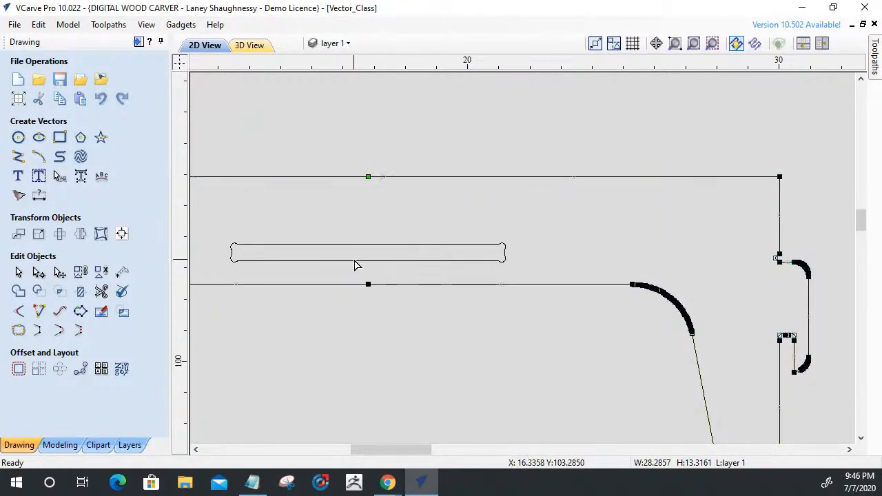
pyautogui.click(17, 330)
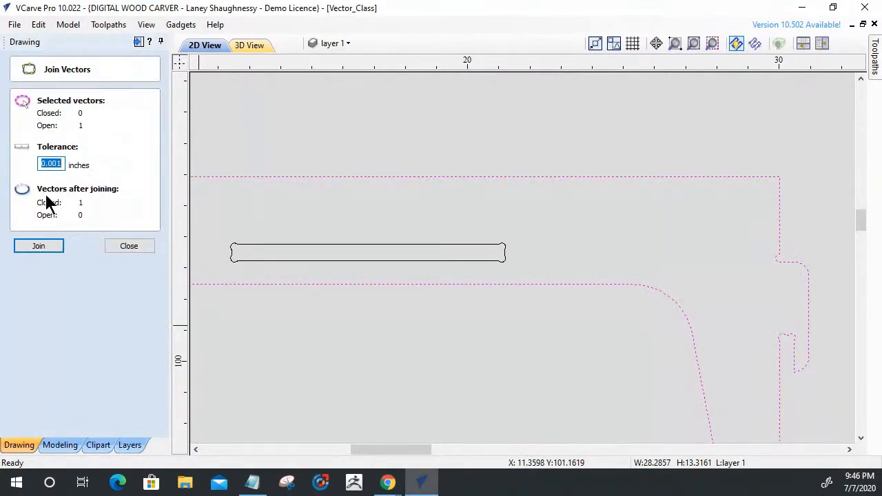
pyautogui.click(127, 246)
# Group the U-shaped outline together with its slot.
pyautogui.scroll(-5, 565, 318)
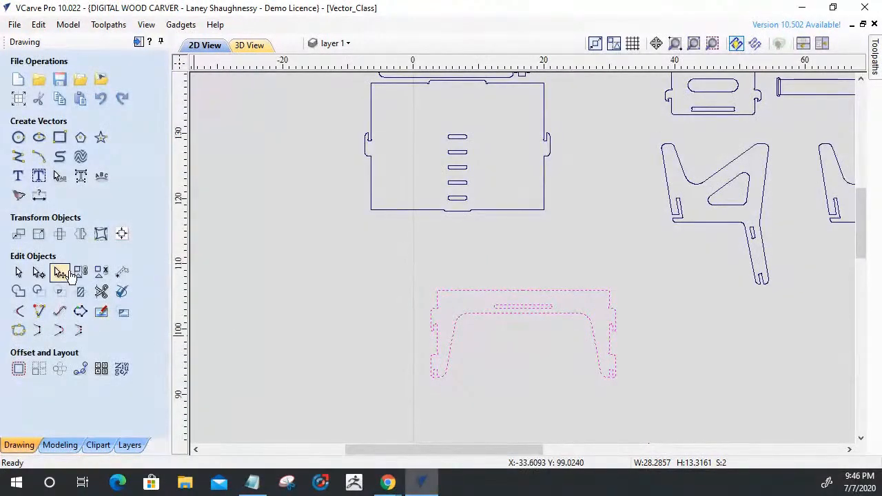
pyautogui.scroll(-5, 357, 324)
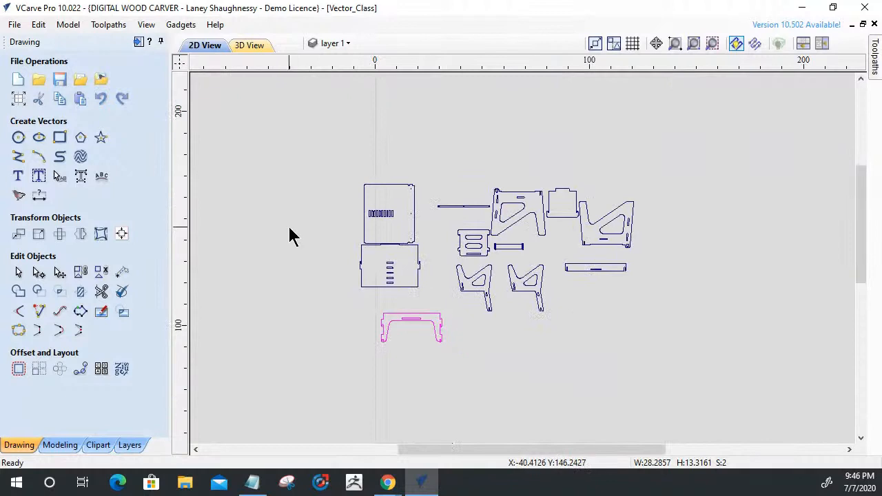
# Select all the parts and preview nesting them onto sheets with the existing nesting settings.
pyautogui.moveTo(767, 388); pyautogui.dragTo(766, 387)
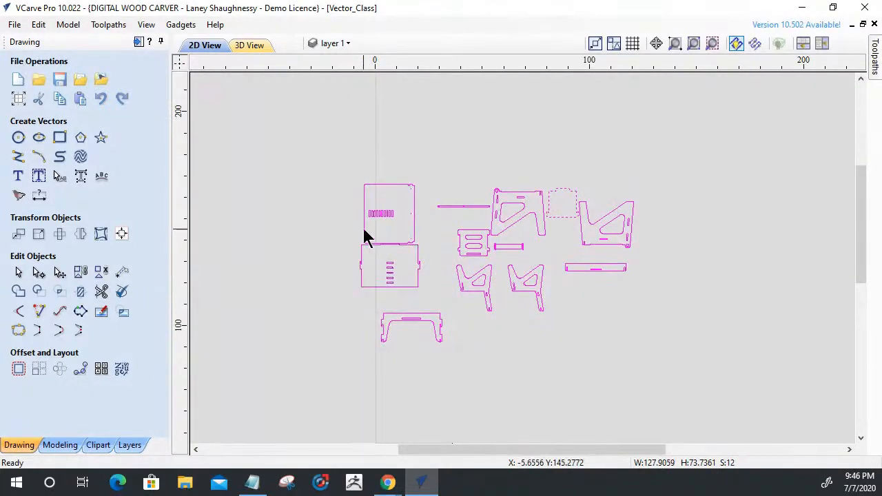
pyautogui.click(127, 378)
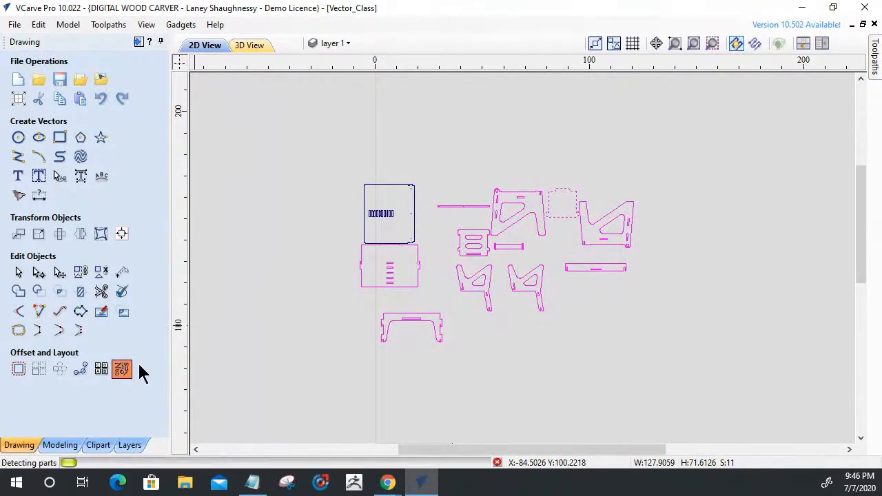
pyautogui.scroll(-3, 167, 203)
pyautogui.click(112, 403)
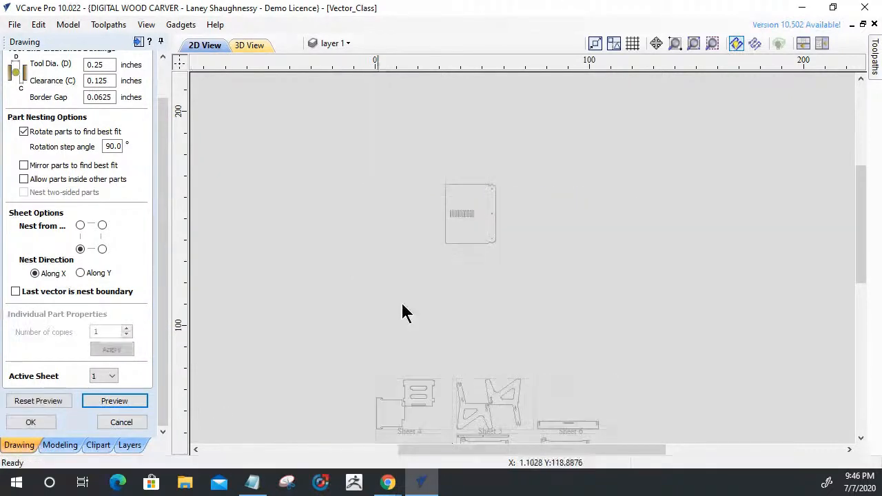
# Examine the nested sheets for the U-shaped part, select the small slot on Sheet 1, and cancel the nesting.
pyautogui.scroll(3, 522, 356)
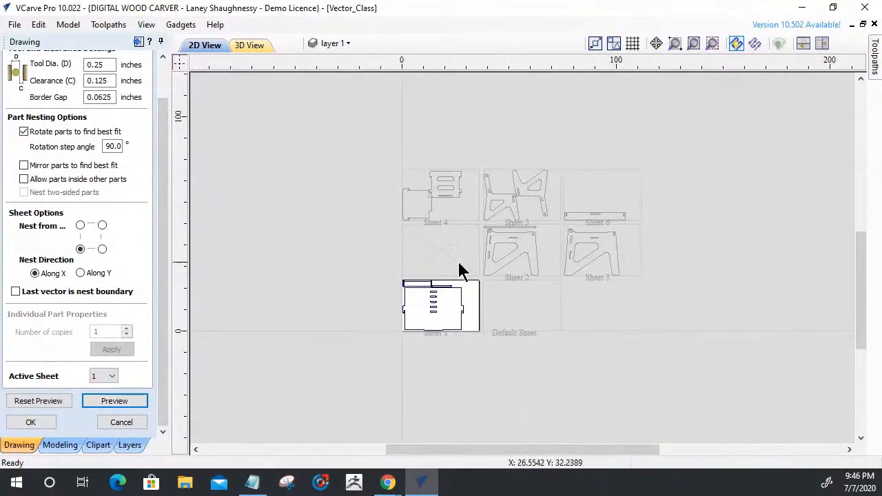
pyautogui.scroll(3, 456, 268)
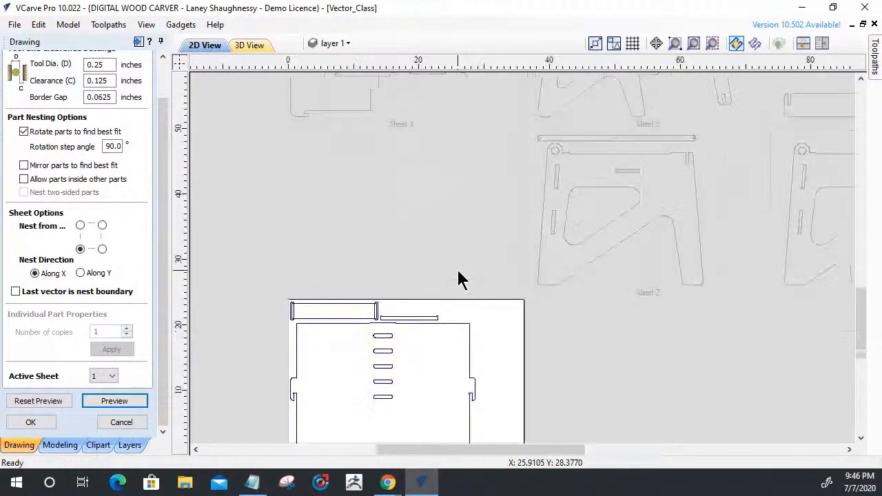
pyautogui.click(401, 318)
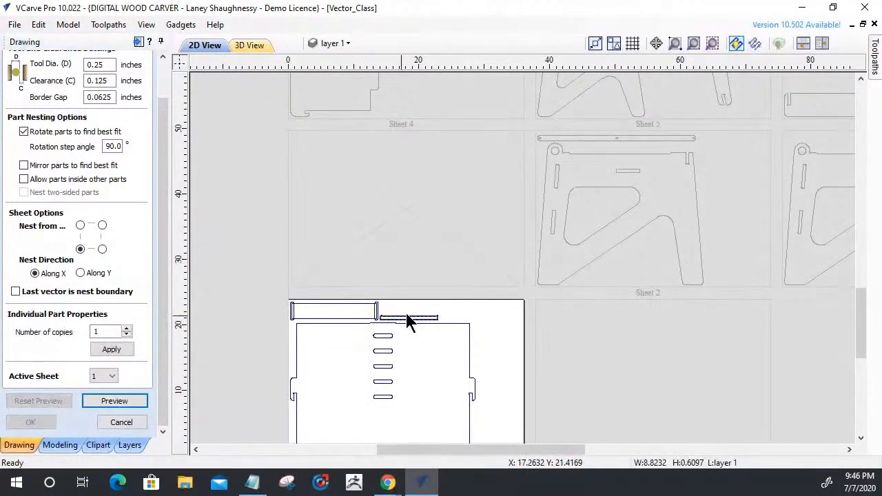
pyautogui.scroll(-3, 407, 321)
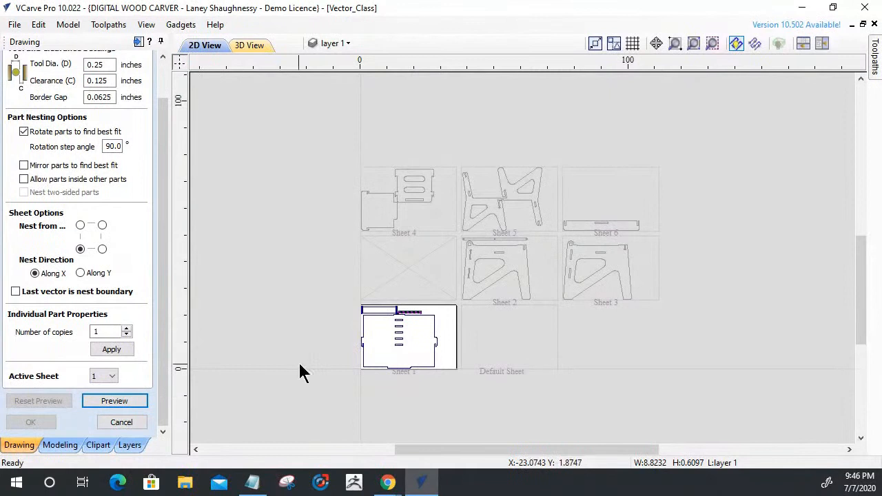
pyautogui.click(111, 420)
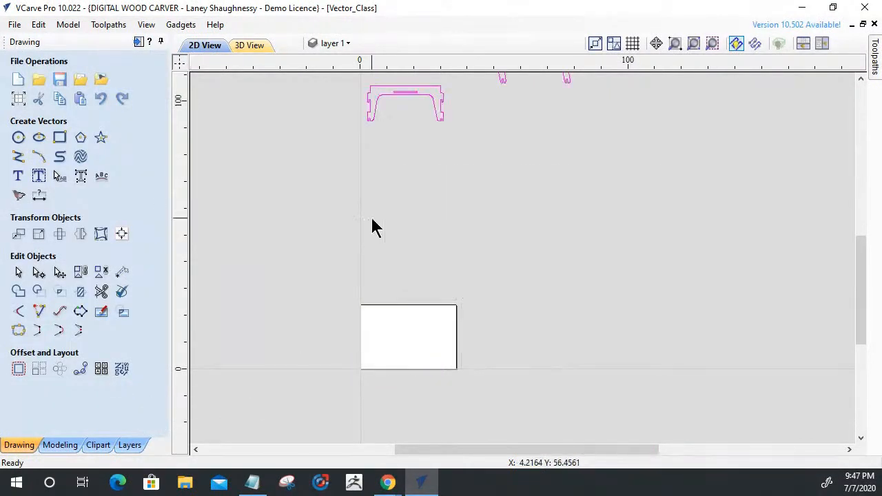
# Move the grouped U-shaped part away from the large panels to the free space beneath the two angled side parts.
pyautogui.scroll(2, 375, 227)
pyautogui.scroll(-2, 406, 273)
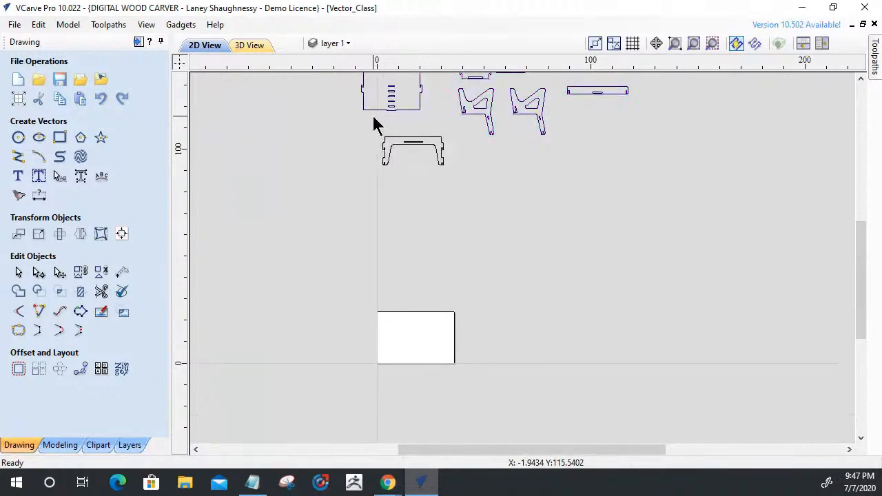
pyautogui.scroll(2, 376, 123)
pyautogui.scroll(1, 382, 132)
pyautogui.click(425, 174)
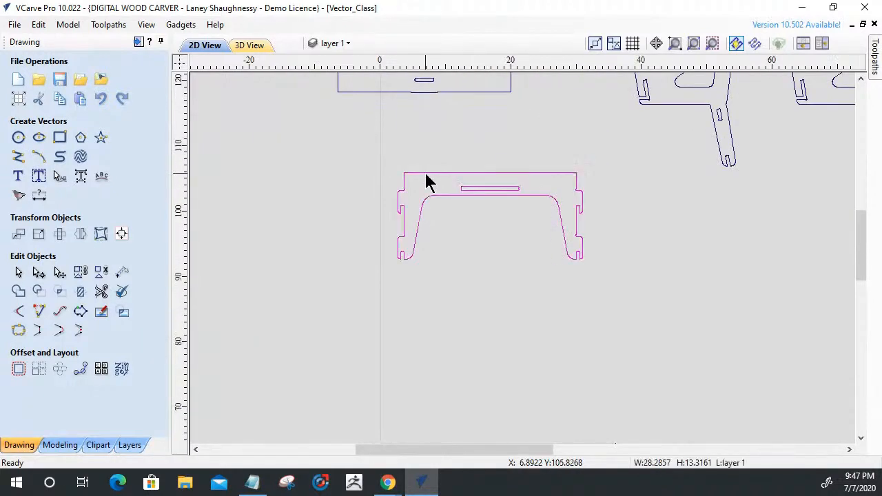
pyautogui.scroll(-2, 426, 177)
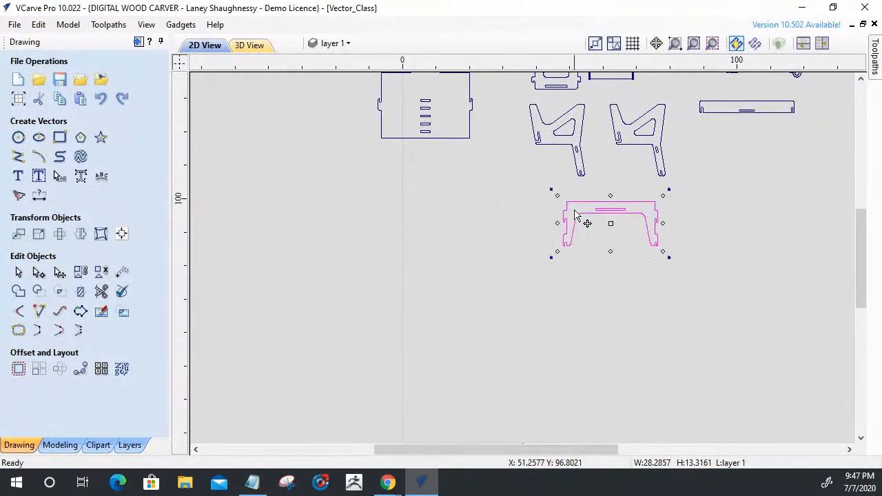
# Ungroup the U-shaped part and run Select All Duplicate Vectors to check for overlapping vectors.
pyautogui.scroll(3, 638, 228)
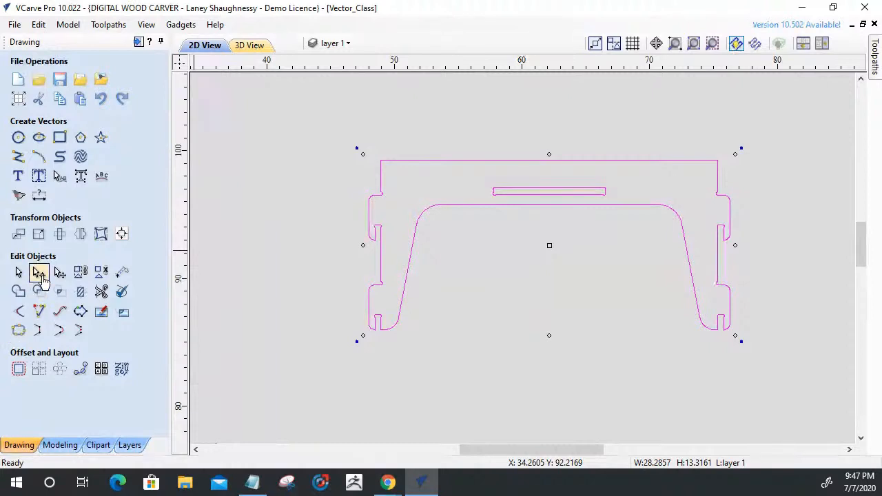
pyautogui.click(501, 308)
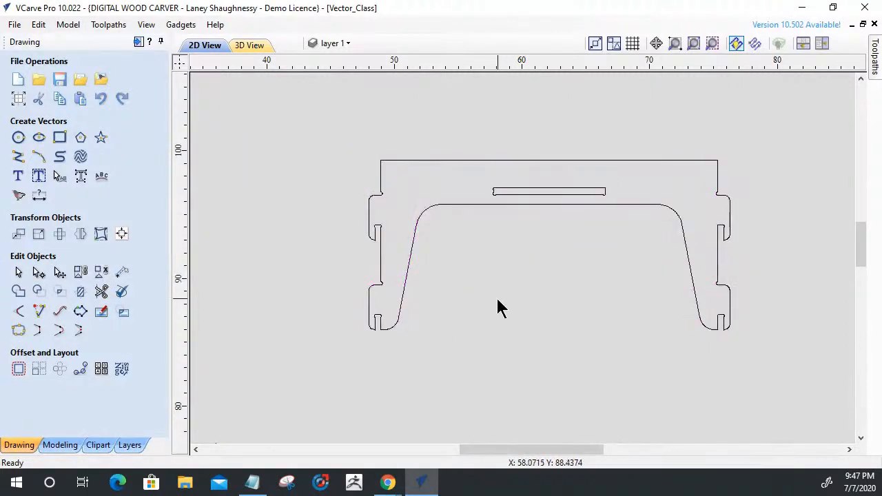
pyautogui.rightClick(459, 244)
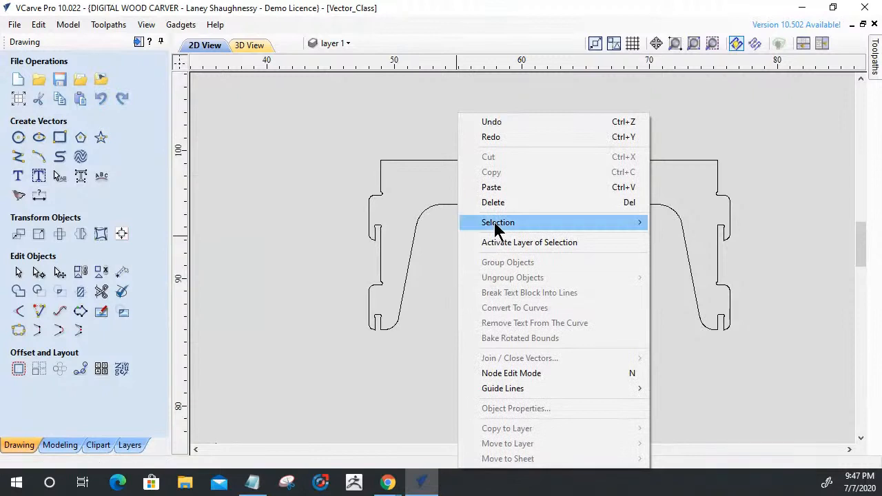
pyautogui.moveTo(591, 223)
pyautogui.click(689, 251)
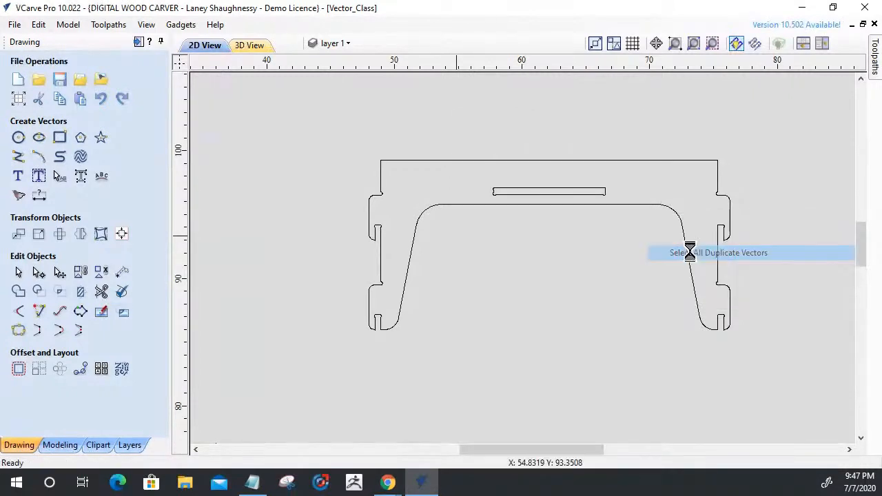
pyautogui.click(466, 253)
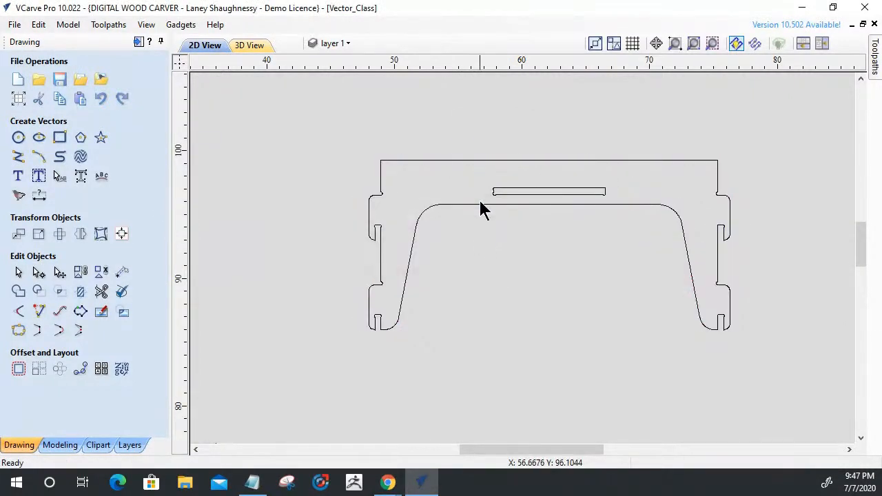
# Join the open U-shaped outline with a 0.001 inch tolerance, then recheck the outline in Join Vectors.
pyautogui.click(481, 206)
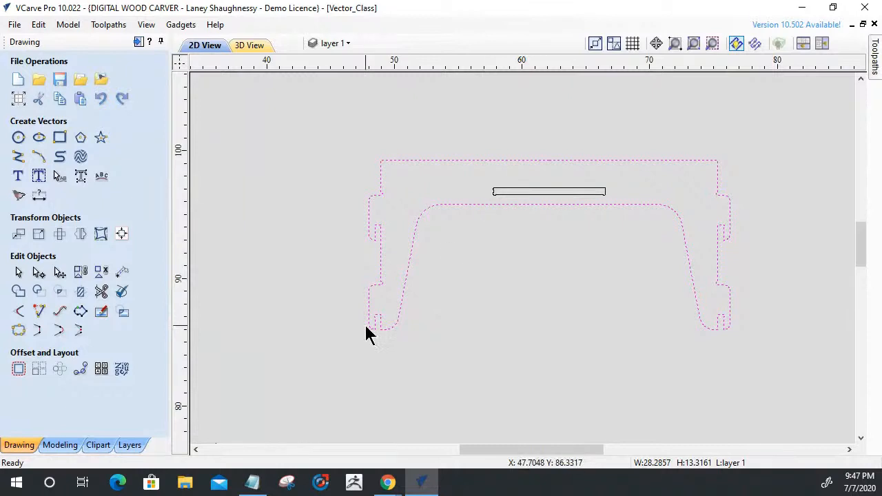
pyautogui.click(18, 331)
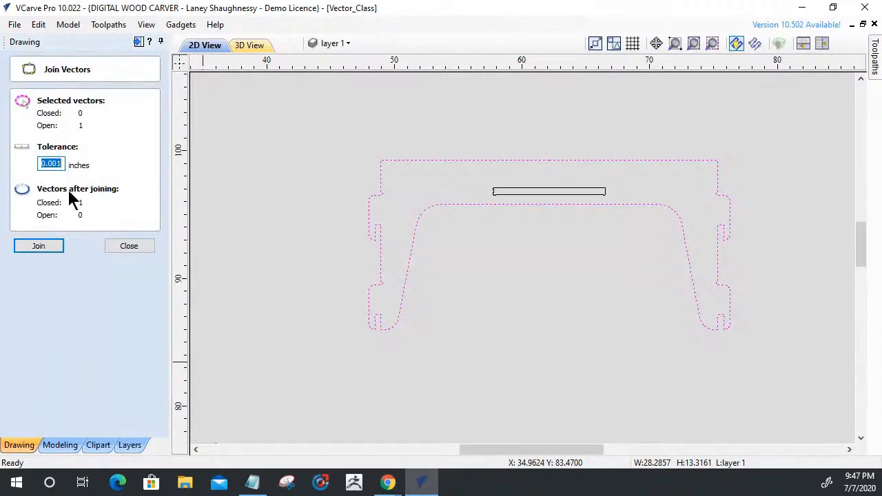
pyautogui.click(38, 246)
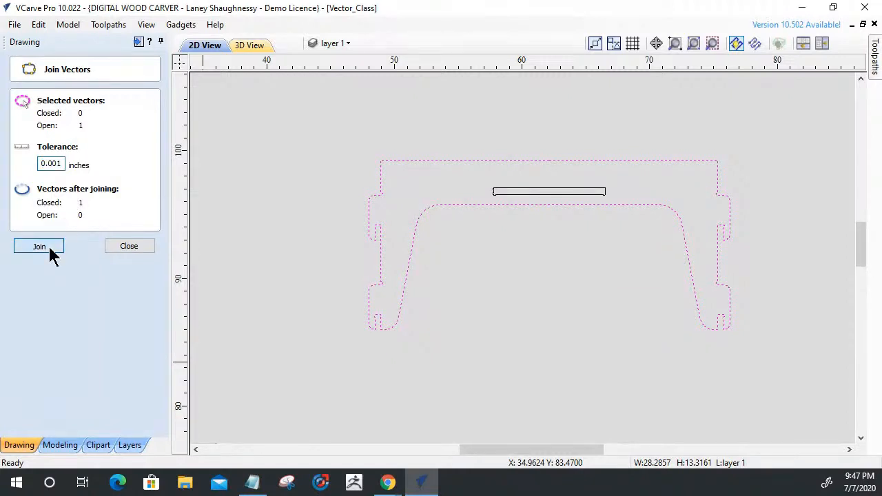
pyautogui.click(129, 247)
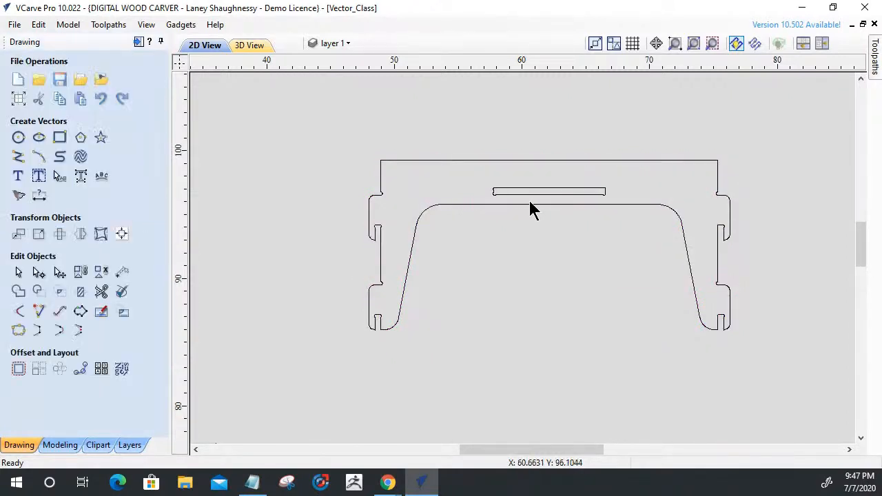
pyautogui.click(527, 204)
pyautogui.click(18, 332)
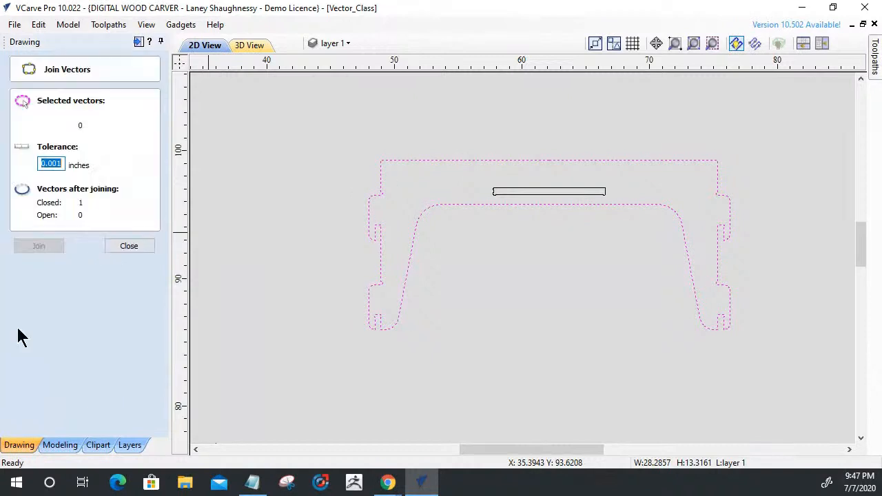
# Select the U-shaped outline with its inner slot and group them again.
pyautogui.scroll(-4, 485, 277)
pyautogui.moveTo(524, 273); pyautogui.dragTo(492, 212)
pyautogui.click(90, 271)
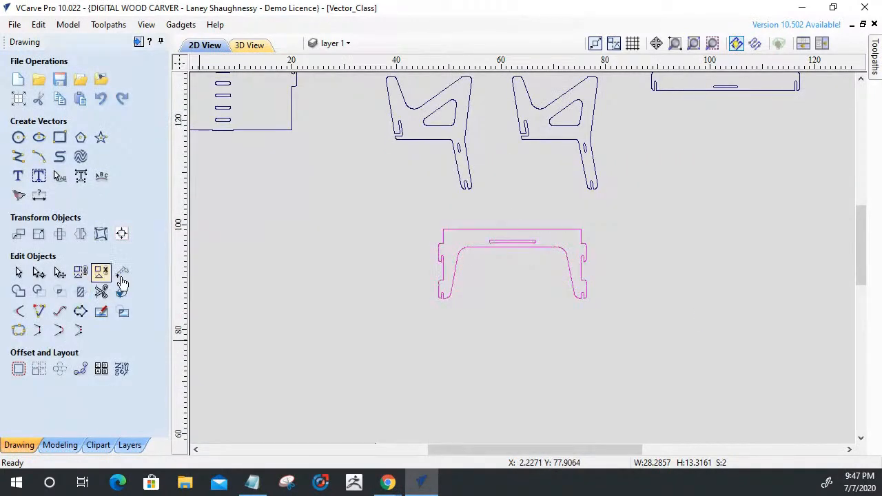
# Nest all parts except the large panel with the row of slots onto sheets using the existing nesting settings, and accept the layout.
pyautogui.scroll(-4, 481, 331)
pyautogui.hotkey('ctrl', 'a')
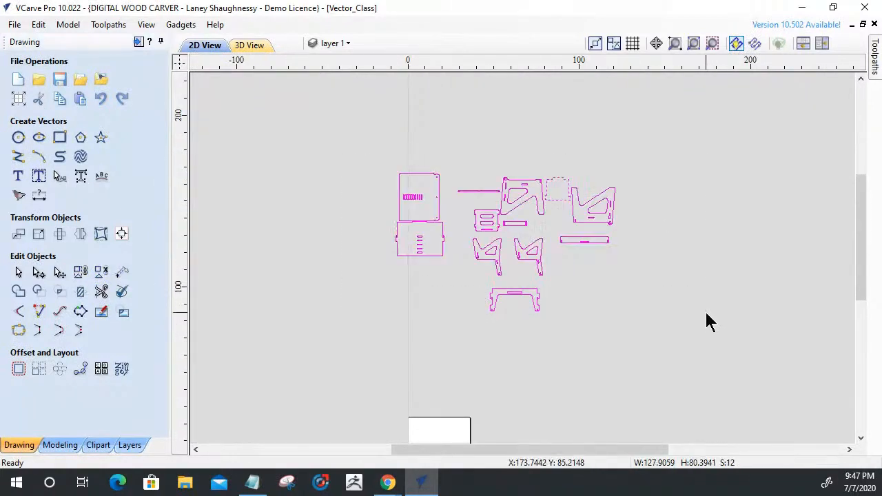
pyautogui.keyDown('shift'); pyautogui.click(419, 180); pyautogui.keyUp('shift')
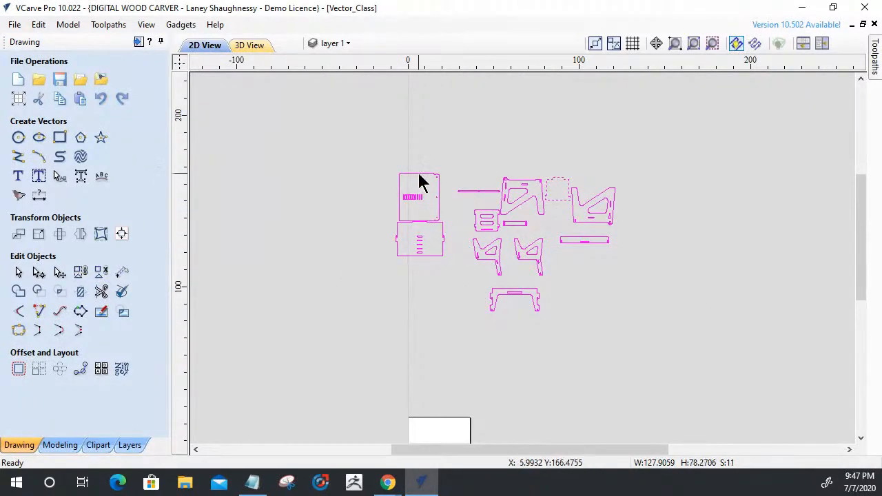
pyautogui.click(122, 369)
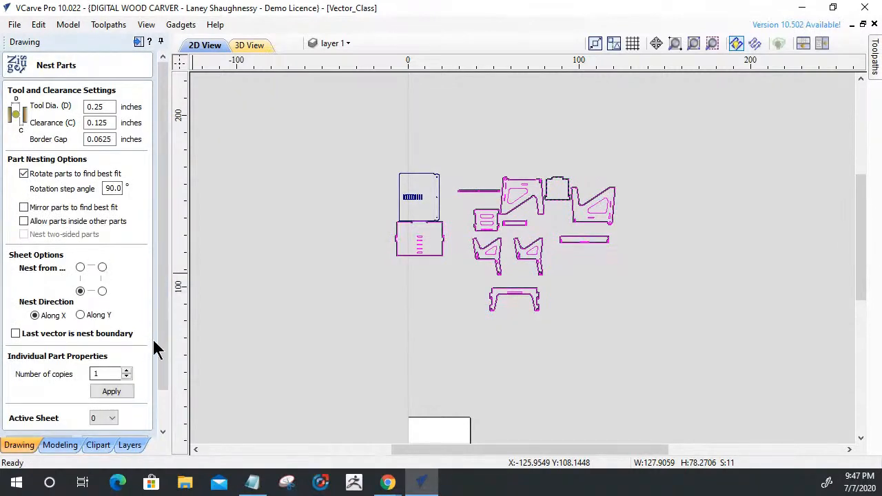
pyautogui.scroll(-2, 161, 339)
pyautogui.click(126, 402)
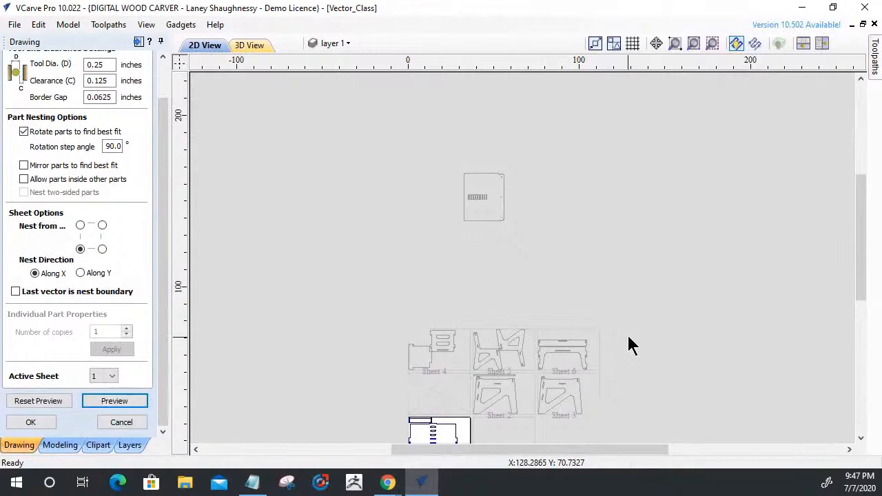
pyautogui.scroll(-3, 476, 404)
pyautogui.scroll(2, 484, 407)
pyautogui.scroll(2, 461, 319)
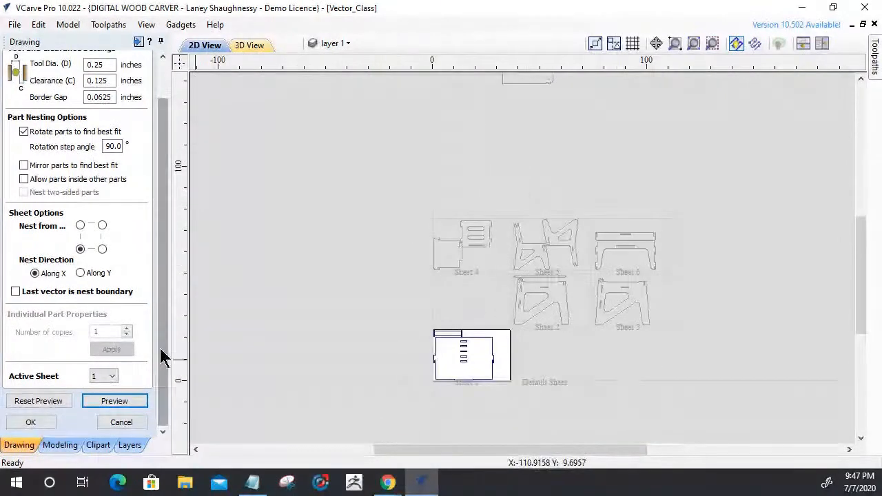
pyautogui.click(50, 418)
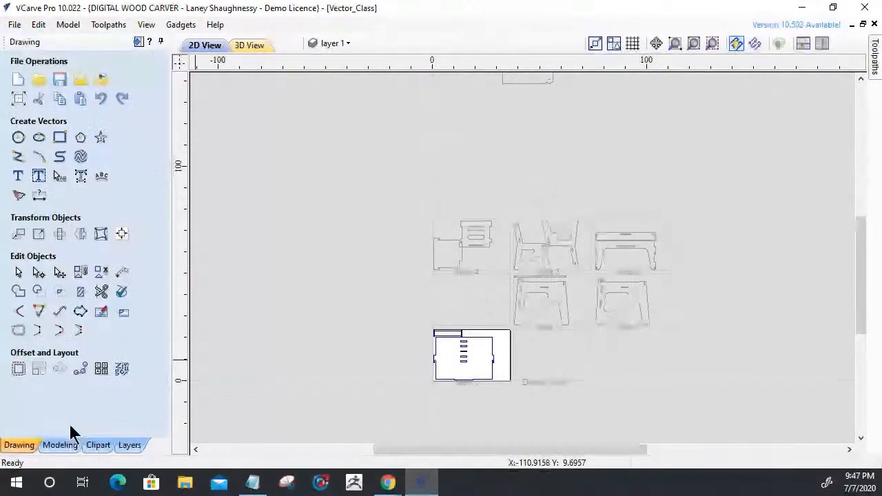
# Make sheet 0 active in the nesting settings, select the leftover slotted panel, and leave nesting without placing it.
pyautogui.click(121, 372)
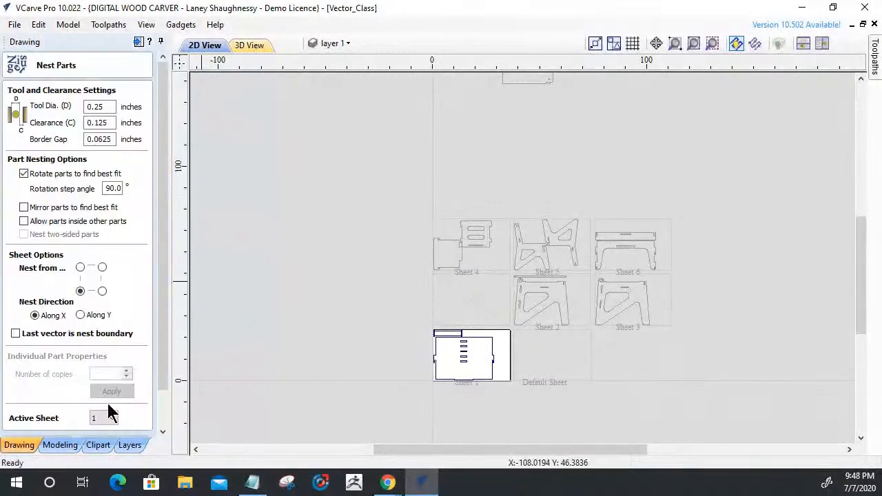
pyautogui.click(105, 418)
pyautogui.click(100, 339)
pyautogui.scroll(-1, 461, 362)
pyautogui.click(427, 135)
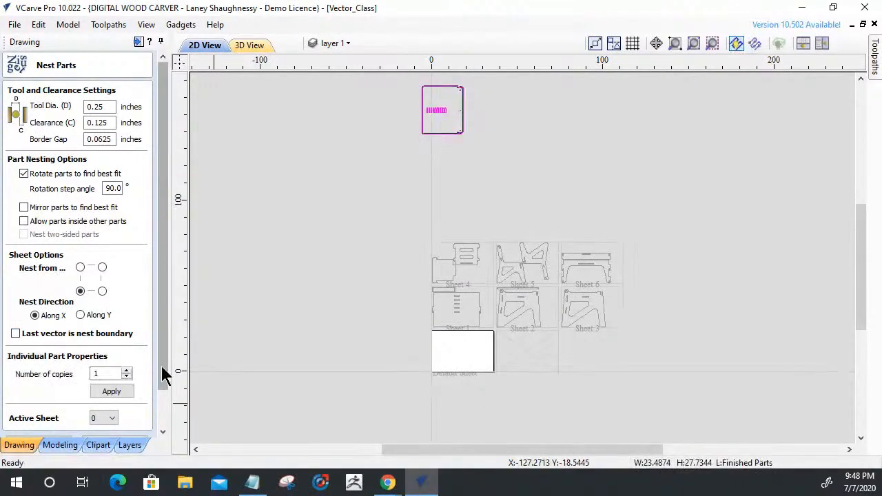
pyautogui.click(165, 422)
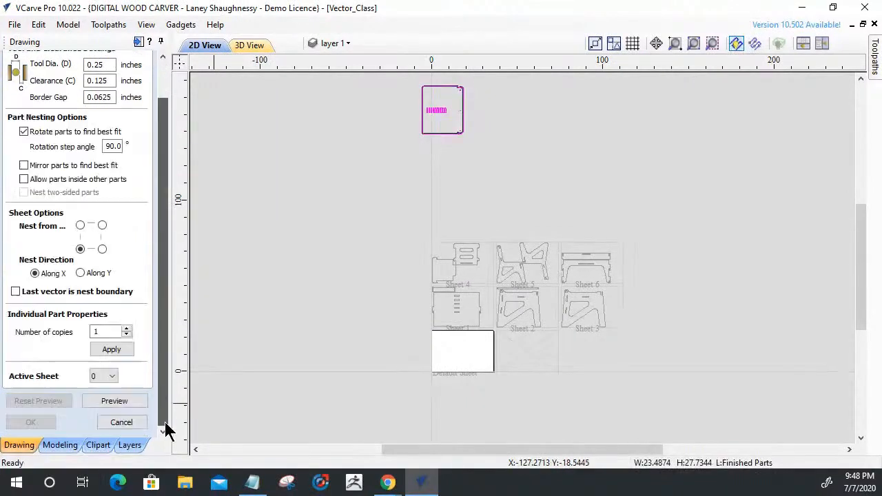
pyautogui.click(116, 424)
# Center the leftover slotted panel on the default sheet's material, rotate it a quarter turn, and check how it fits.
pyautogui.click(448, 136)
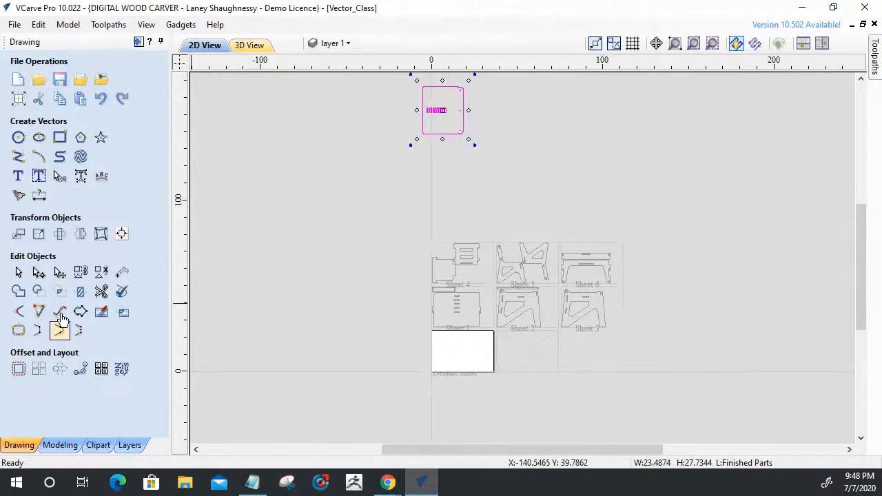
pyautogui.click(121, 234)
pyautogui.click(78, 111)
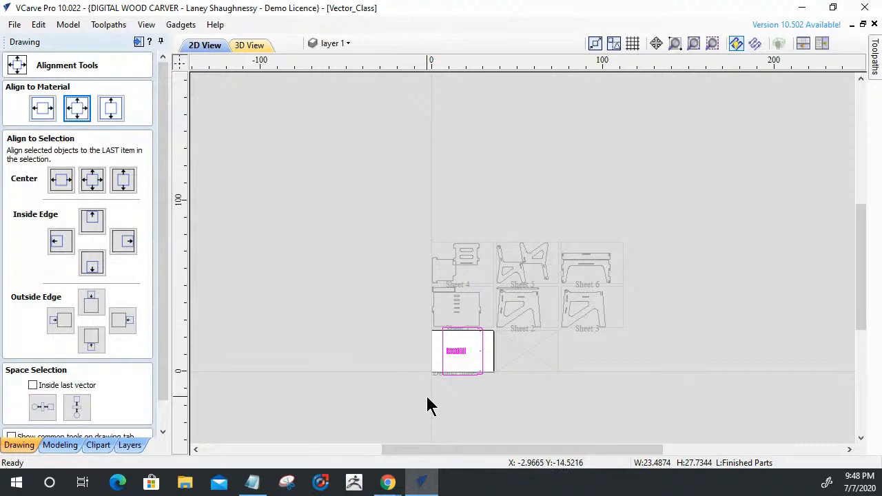
pyautogui.moveTo(162, 384); pyautogui.dragTo(163, 453)
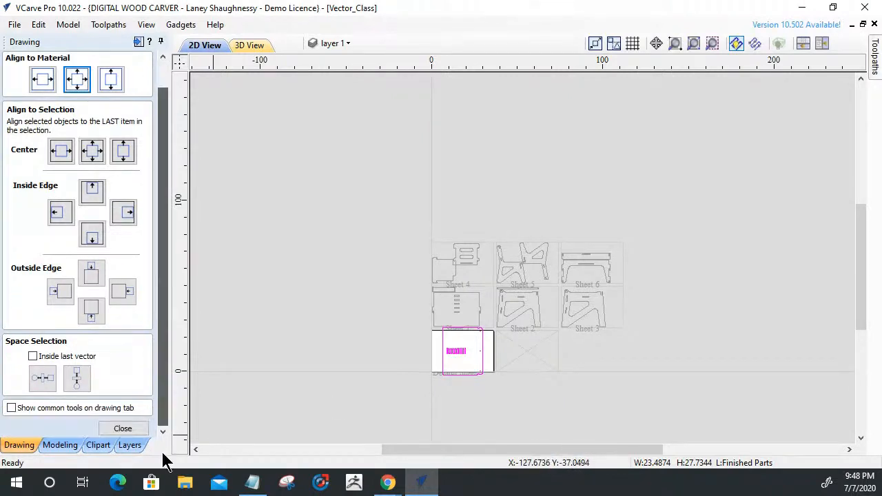
pyautogui.click(131, 432)
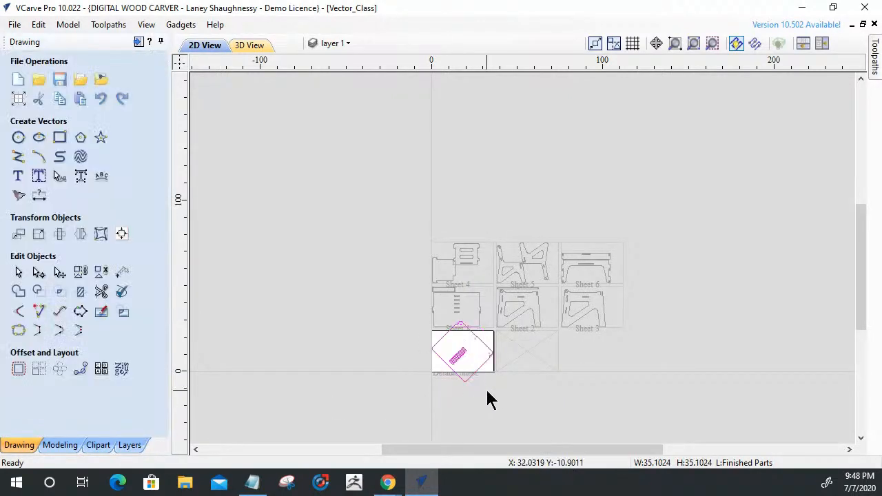
pyautogui.scroll(5, 453, 332)
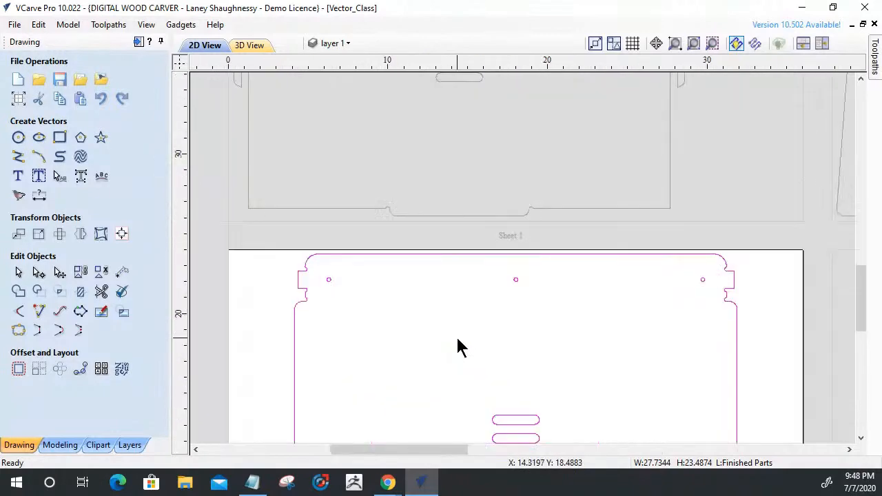
pyautogui.scroll(-6, 460, 347)
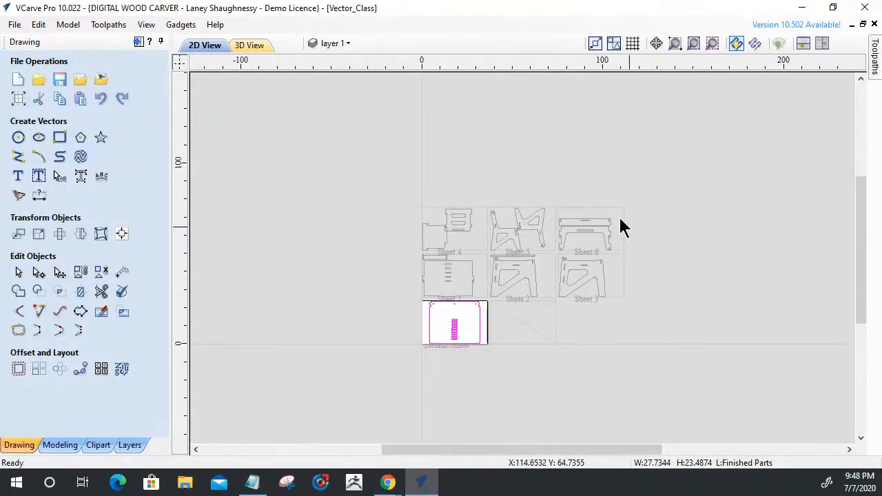
pyautogui.scroll(6, 433, 237)
pyautogui.scroll(-6, 433, 238)
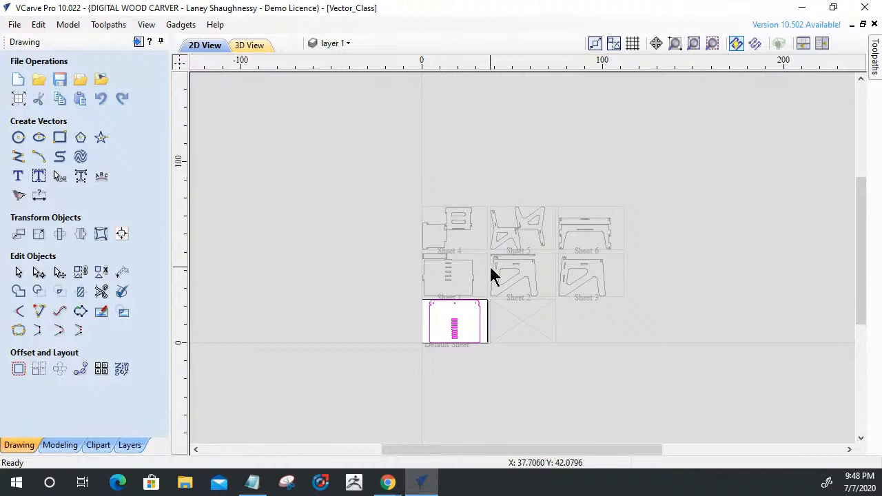
# Deselect the slotted panel and bring up the toolpath operations beside the default sheet.
pyautogui.click(399, 387)
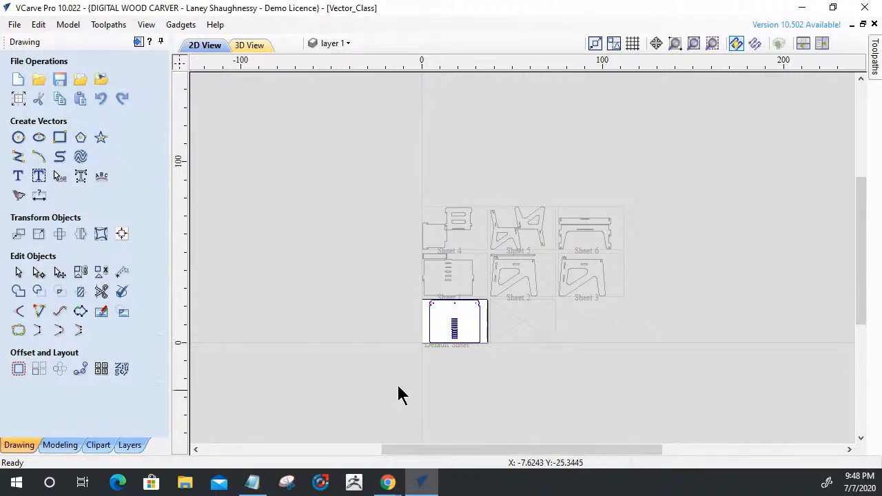
pyautogui.click(138, 44)
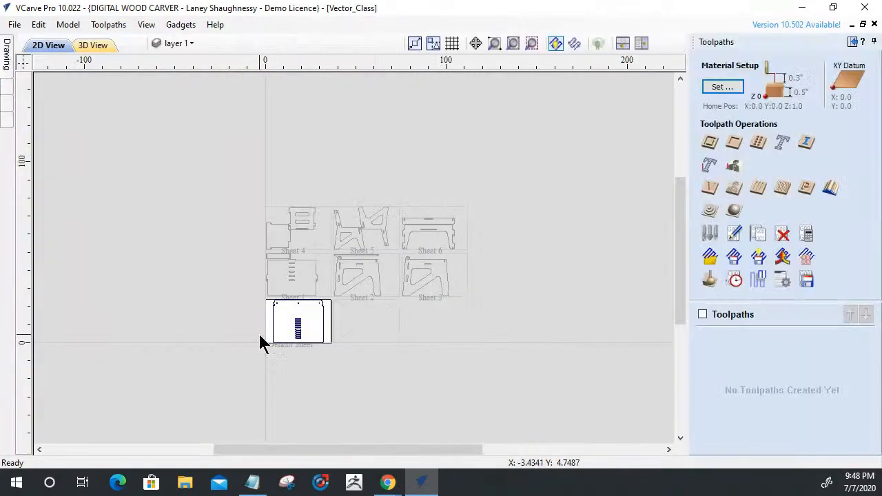
pyautogui.scroll(5, 298, 331)
pyautogui.scroll(3, 321, 309)
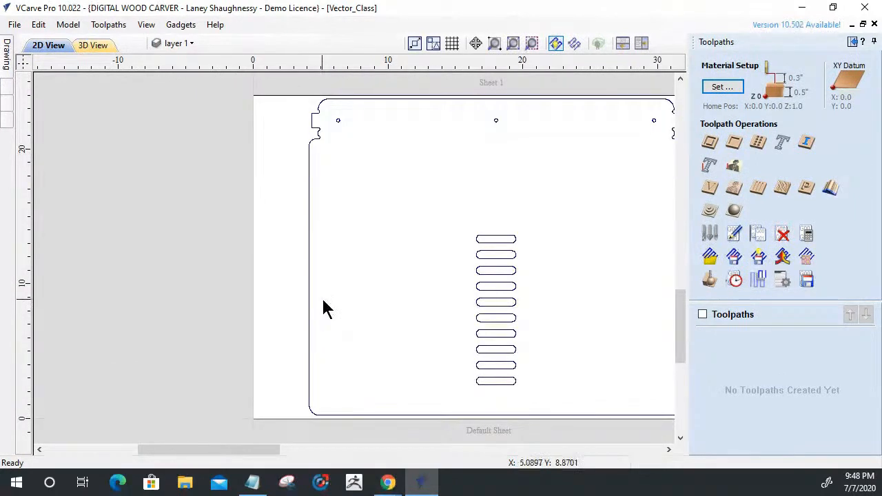
# Examine the small holes near the slotted panel's upper edge and the narrow strip with holes on Sheet 2.
pyautogui.click(338, 122)
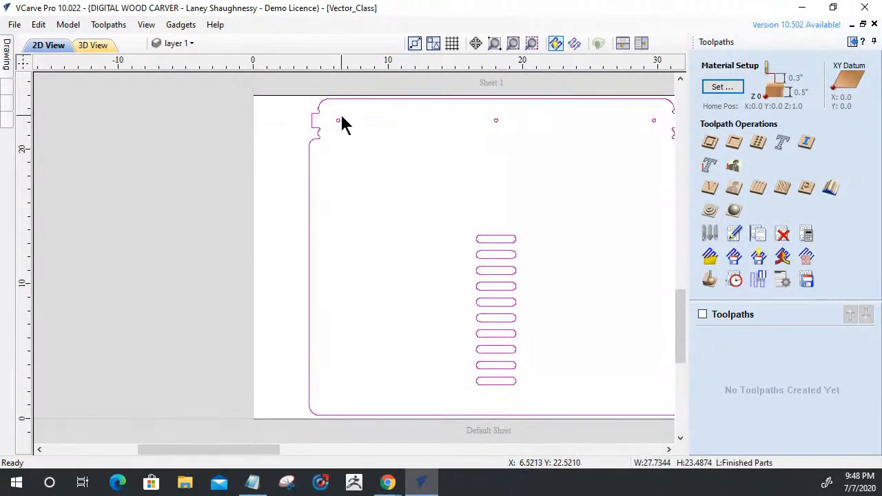
pyautogui.scroll(10, 329, 140)
pyautogui.scroll(-5, 329, 128)
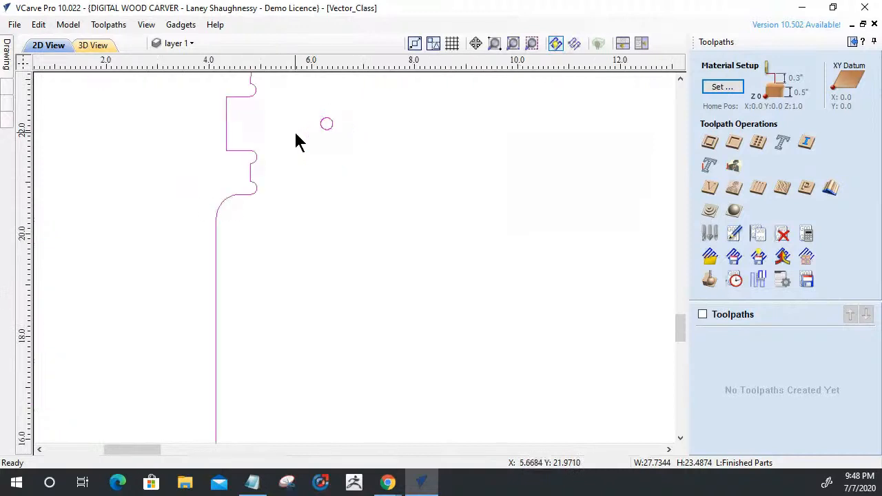
pyautogui.scroll(-10, 297, 145)
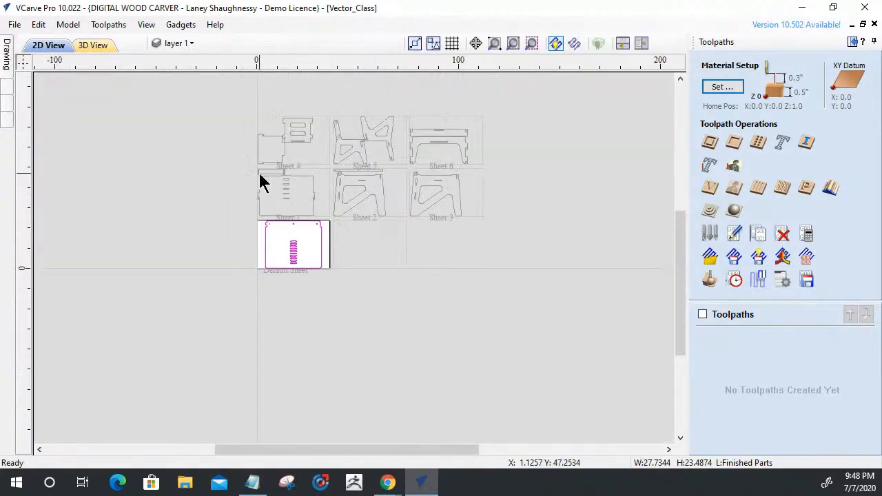
pyautogui.scroll(8, 356, 188)
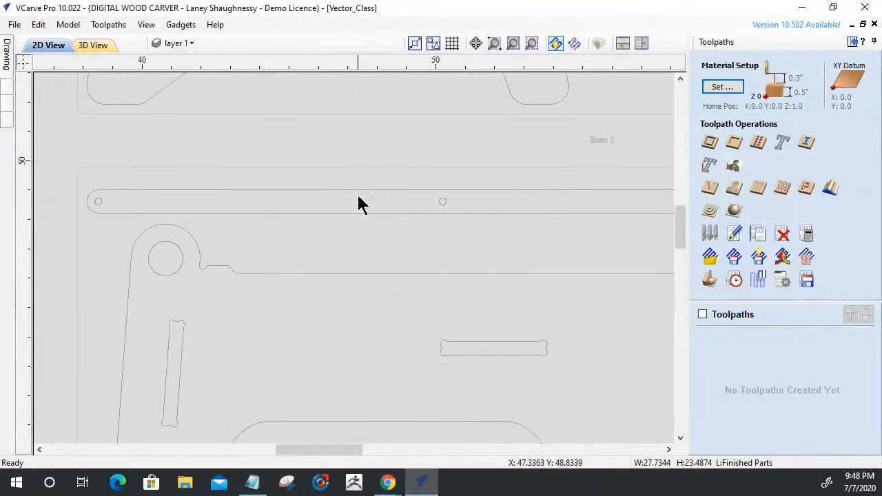
pyautogui.scroll(-3, 417, 187)
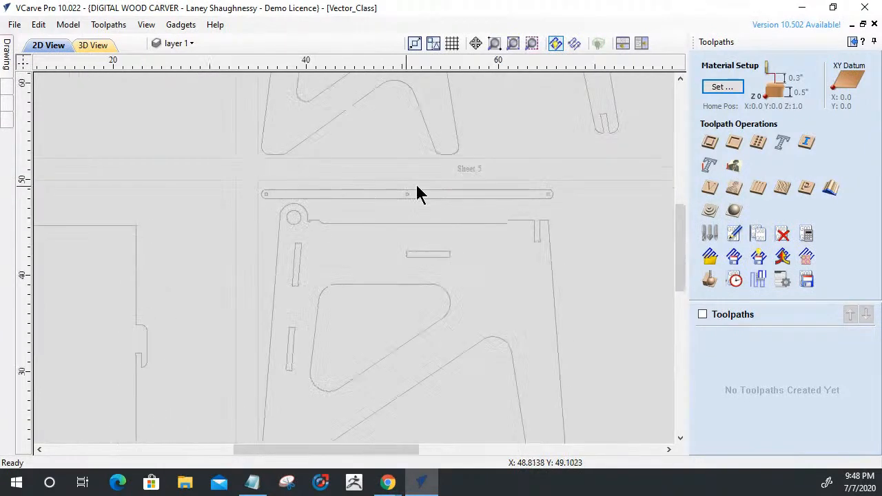
pyautogui.scroll(-2, 413, 188)
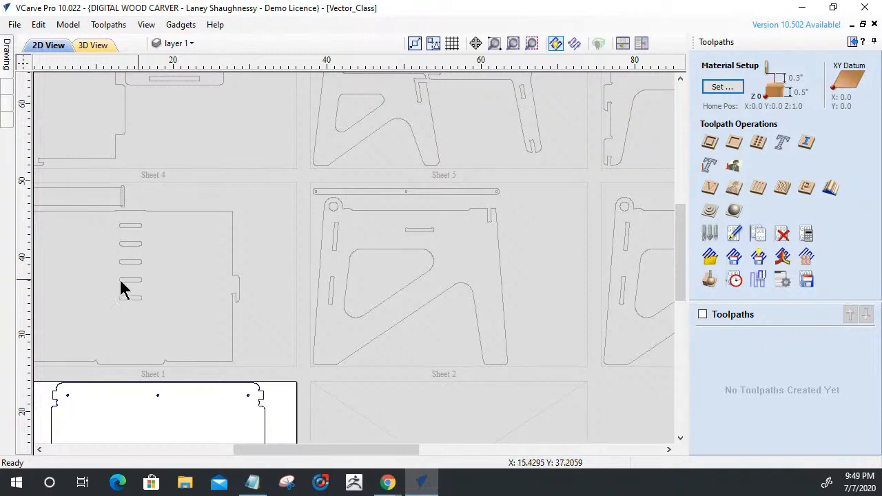
pyautogui.scroll(-3, 214, 372)
pyautogui.scroll(5, 155, 428)
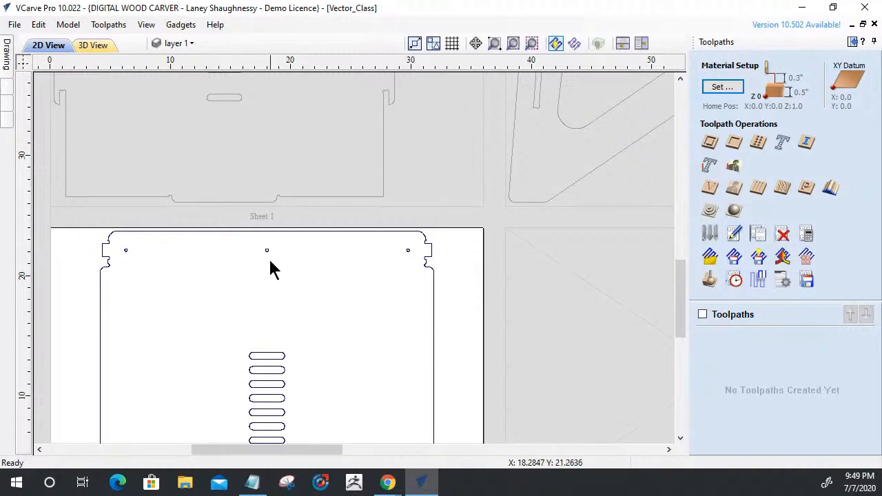
# Compare the three holes on the default sheet's panel with the matching holes in the narrow strip on Sheet 2.
pyautogui.click(406, 253)
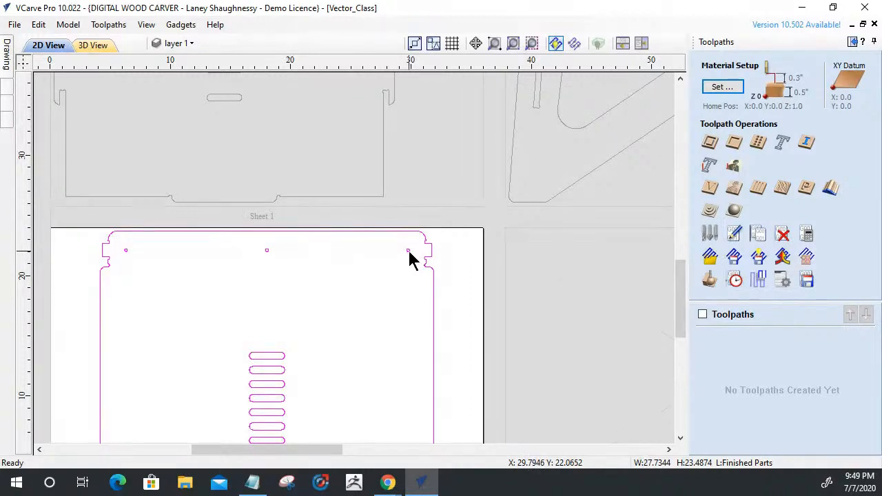
pyautogui.scroll(-3, 409, 259)
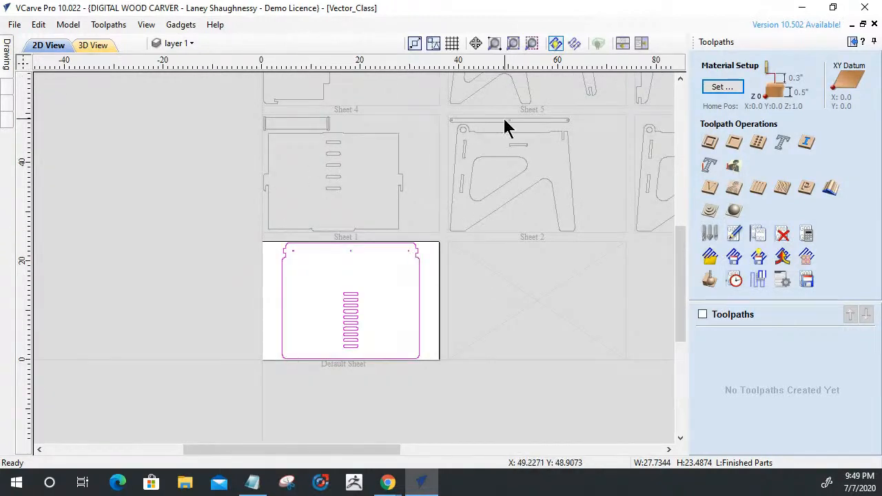
pyautogui.scroll(3, 460, 122)
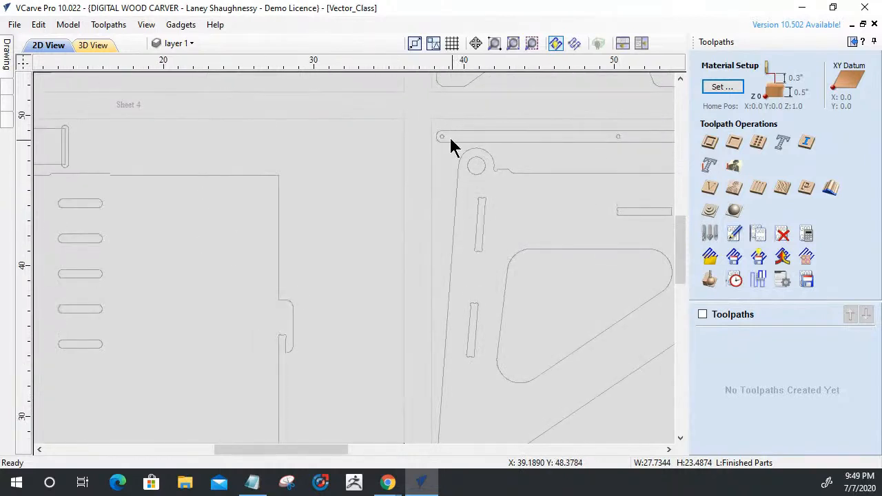
pyautogui.click(444, 137)
pyautogui.scroll(-3, 468, 144)
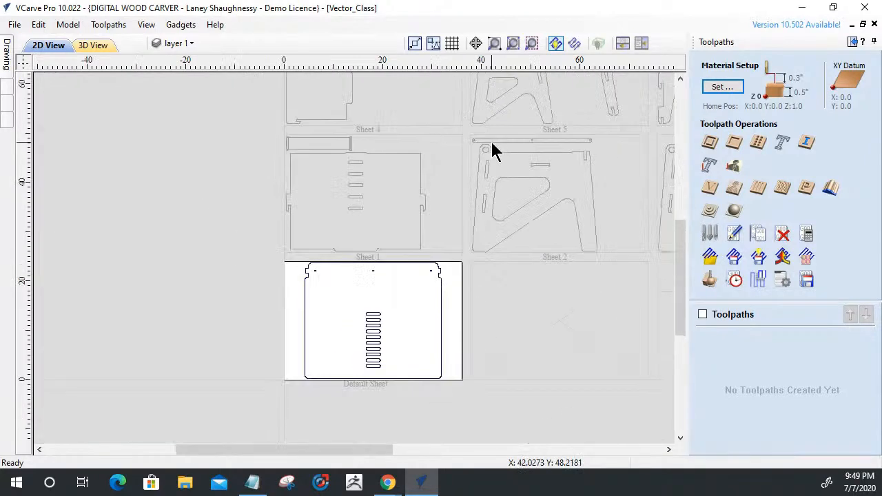
pyautogui.scroll(4, 317, 276)
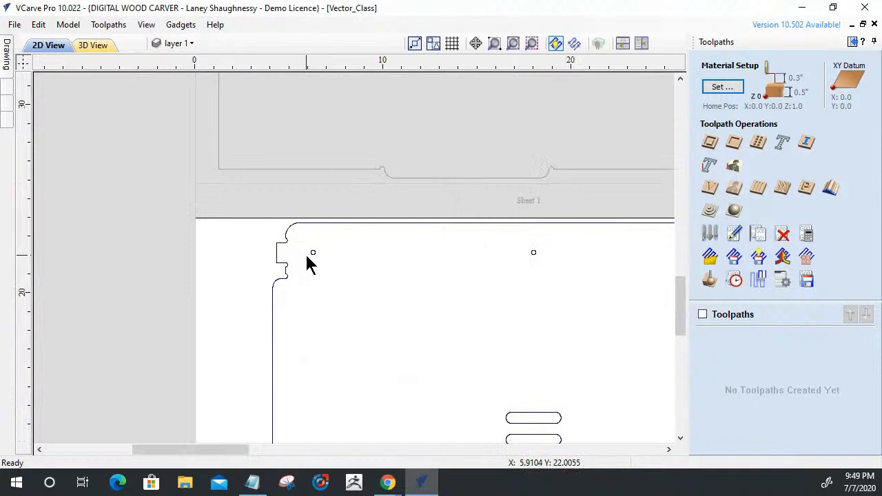
pyautogui.click(312, 255)
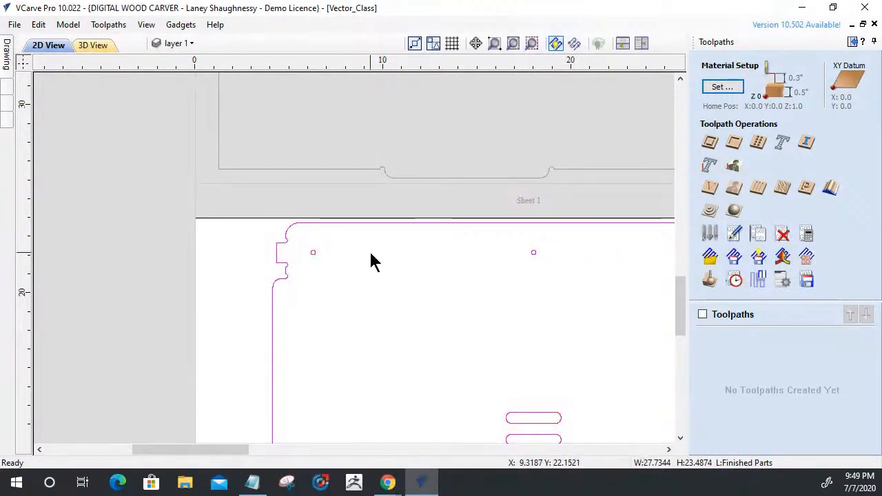
pyautogui.scroll(-3, 482, 255)
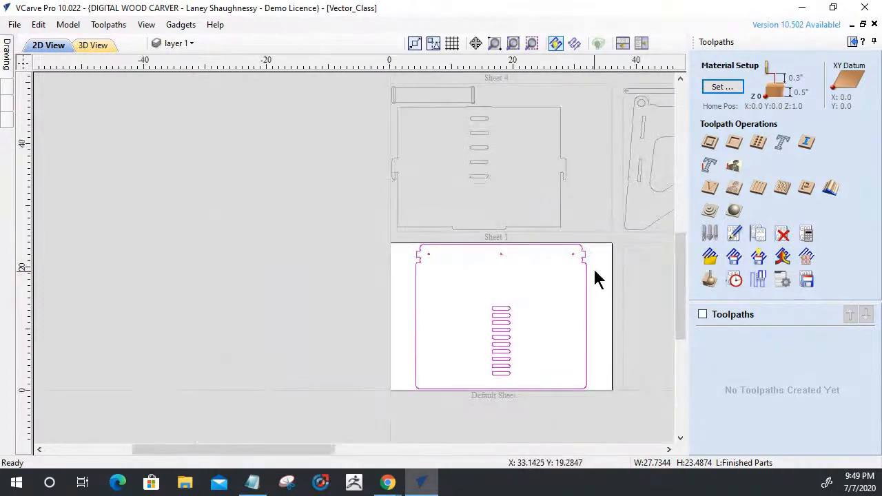
pyautogui.scroll(3, 570, 258)
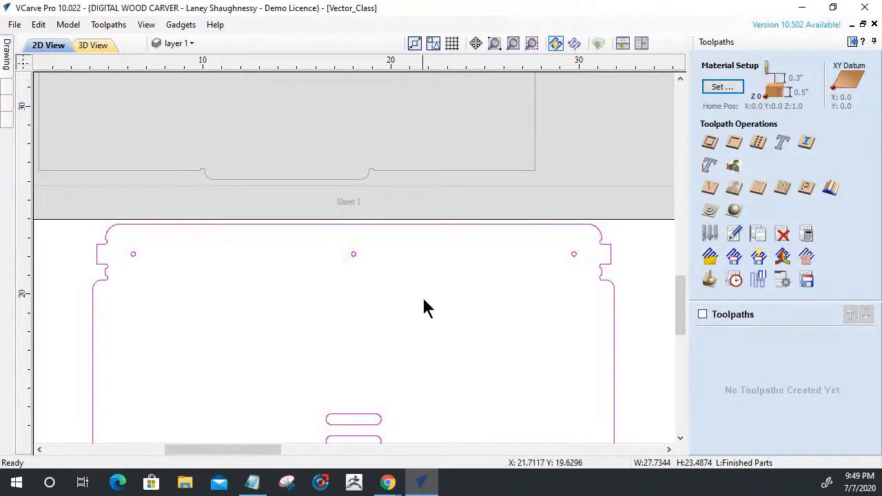
pyautogui.scroll(-3, 423, 305)
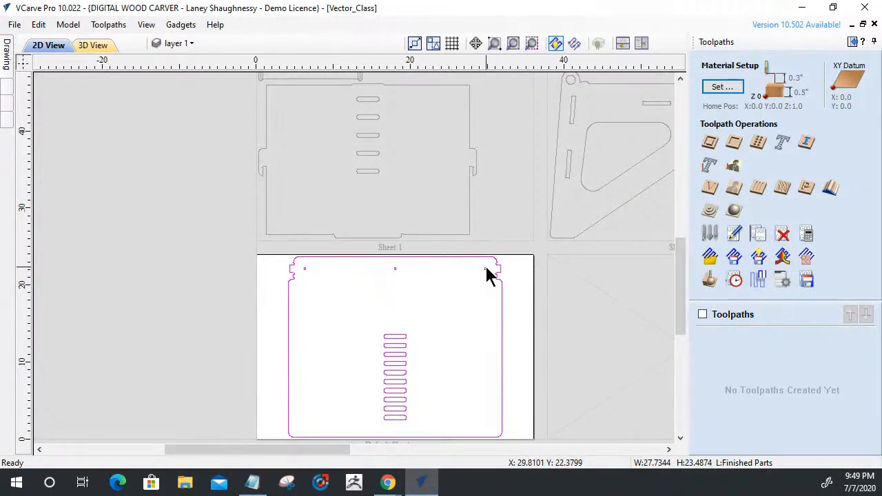
pyautogui.scroll(-3, 603, 119)
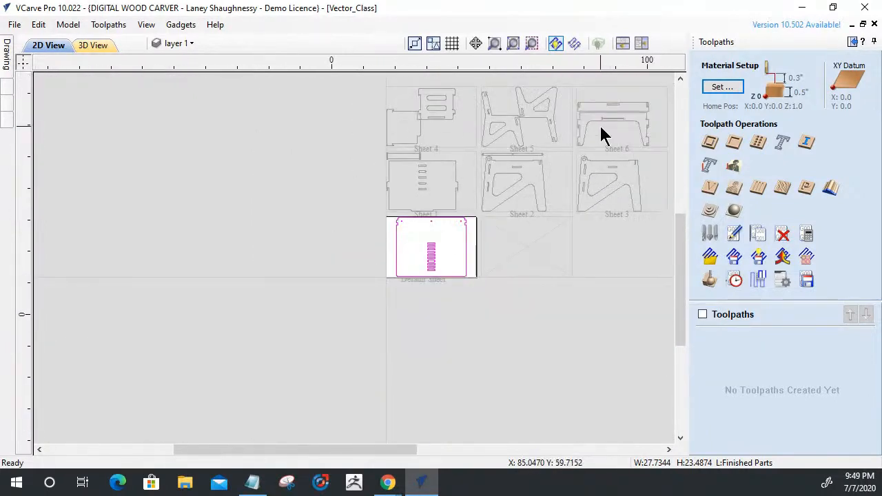
pyautogui.scroll(8, 280, 215)
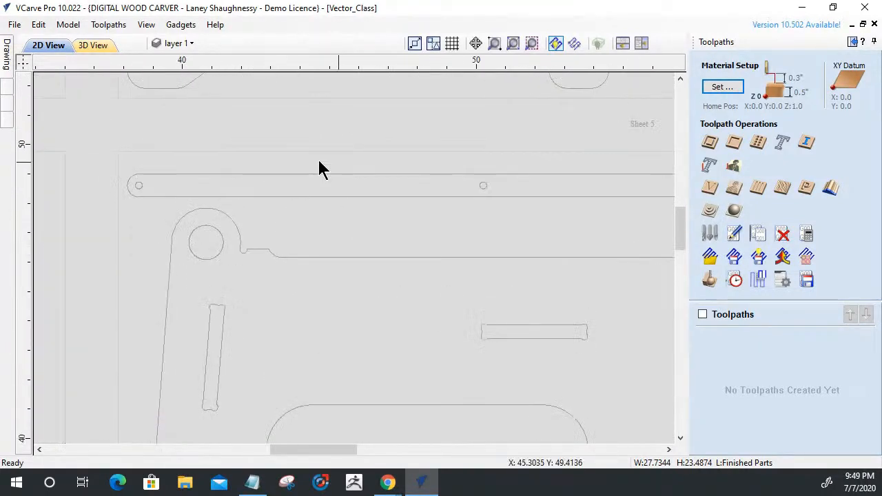
pyautogui.scroll(-6, 386, 199)
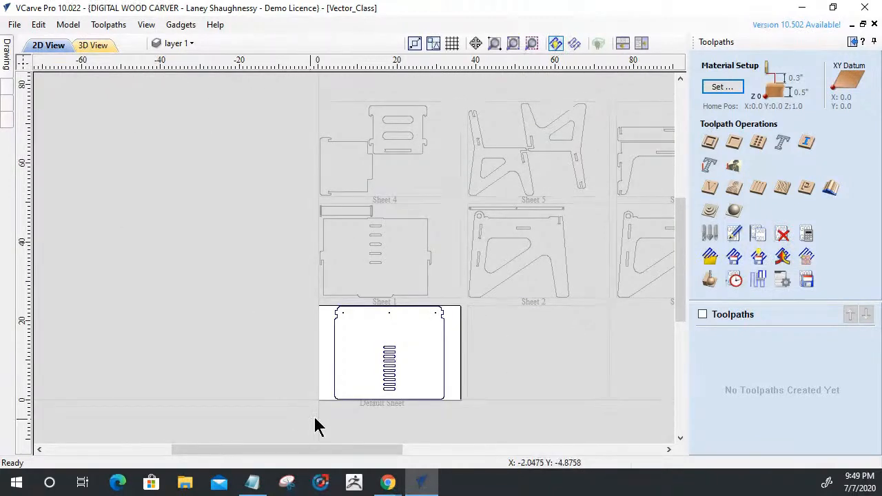
pyautogui.scroll(3, 324, 403)
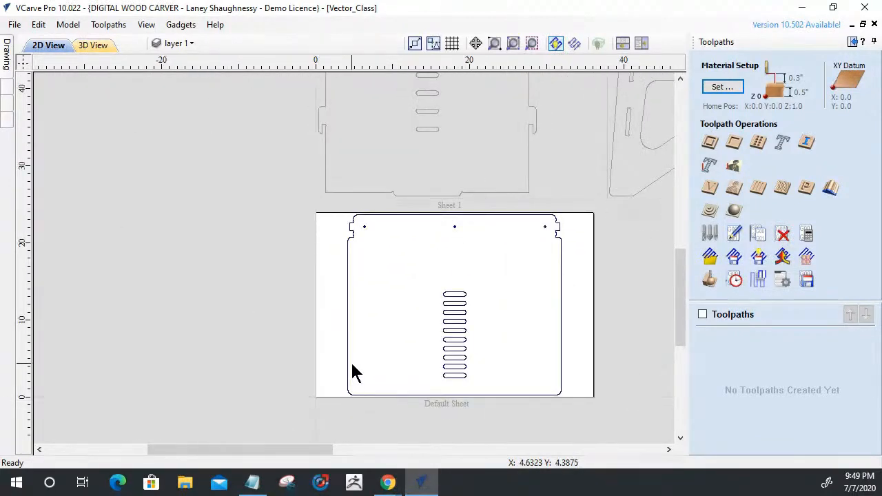
# Select the slotted panel on the default sheet and make Finished Parts the active layer.
pyautogui.click(459, 303)
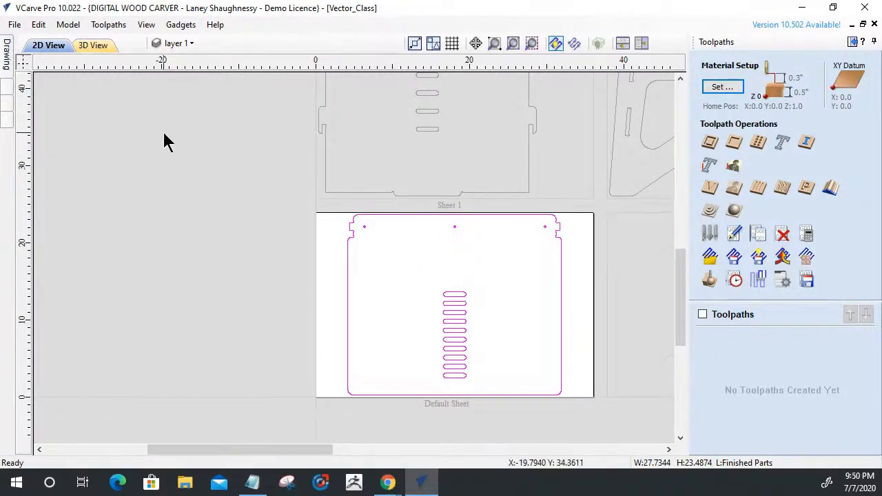
pyautogui.click(187, 44)
pyautogui.click(237, 124)
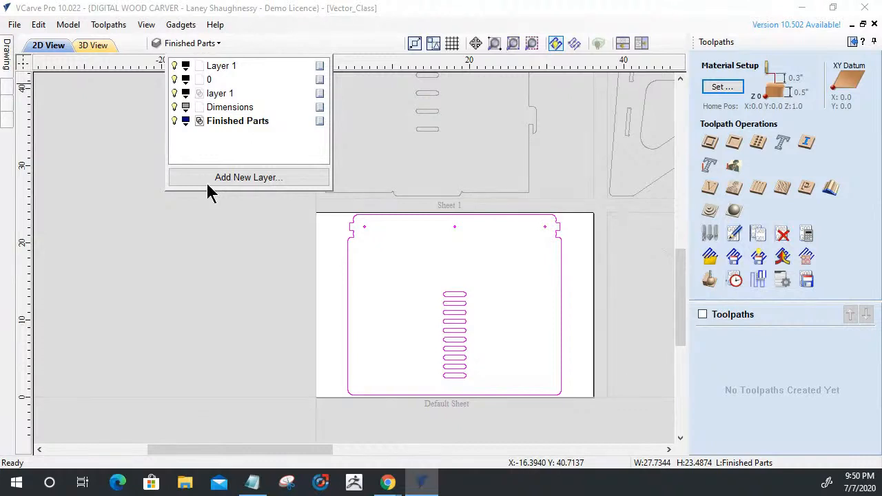
# Ungroup the slotted panel's vectors onto the group's layer and clear the selection.
pyautogui.click(350, 255)
pyautogui.rightClick(349, 264)
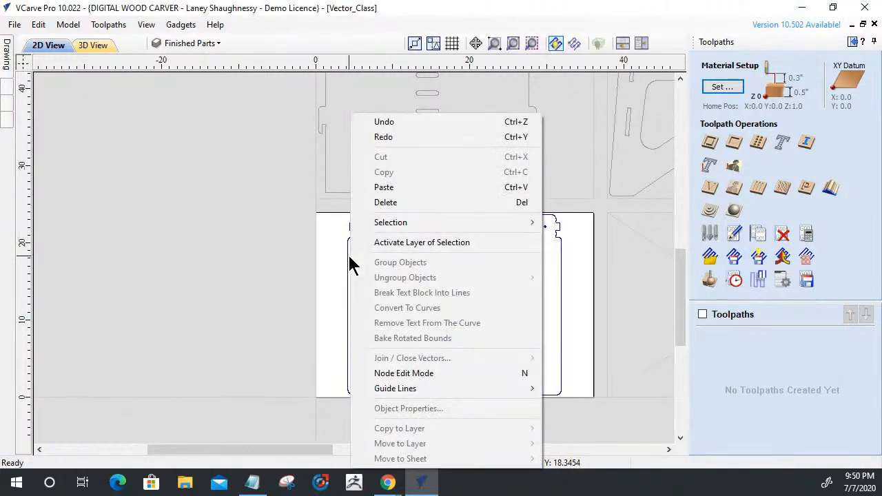
pyautogui.click(347, 292)
pyautogui.rightClick(352, 287)
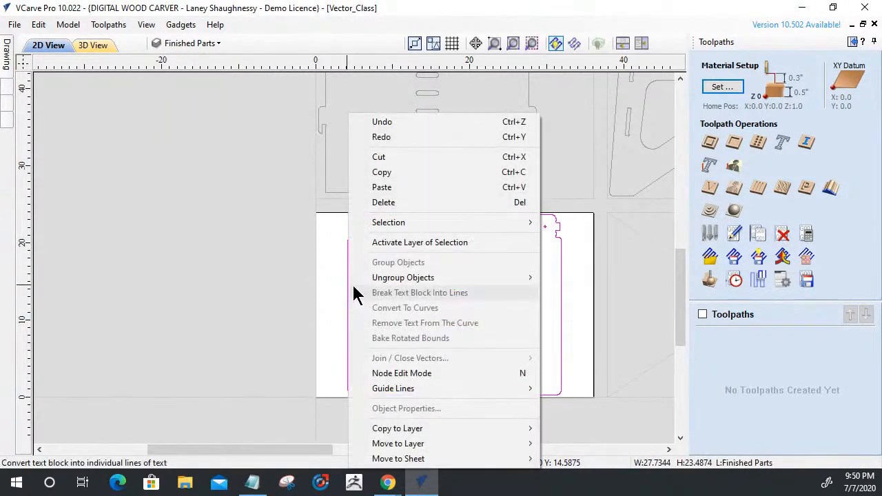
pyautogui.moveTo(396, 278)
pyautogui.click(586, 295)
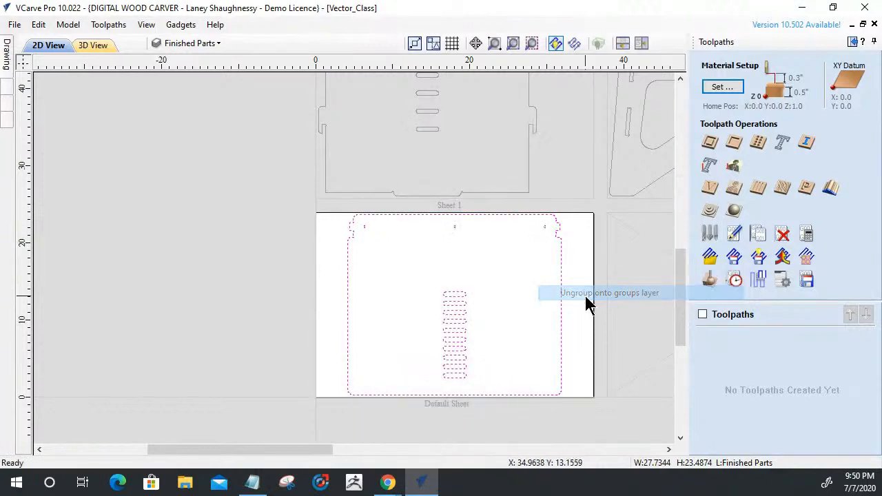
pyautogui.click(411, 319)
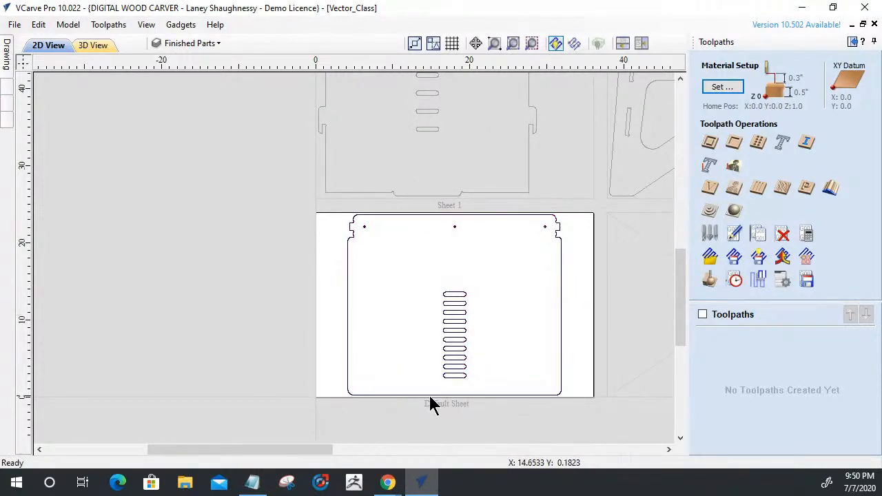
# Inspect the panel's row of slots, and switch to Chrome to study the enlarged kid desk and chair photo on 3axis.co.
pyautogui.scroll(-2, 434, 396)
pyautogui.scroll(5, 441, 384)
pyautogui.scroll(-1, 392, 300)
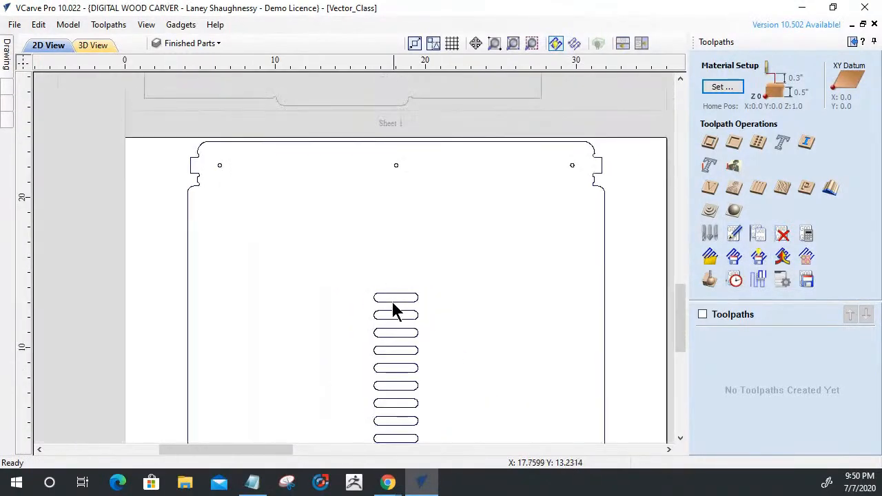
pyautogui.click(390, 300)
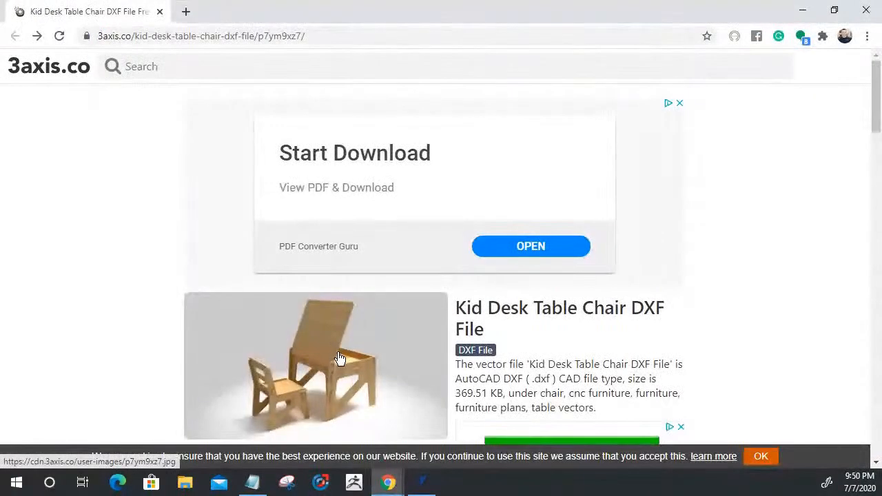
pyautogui.click(340, 358)
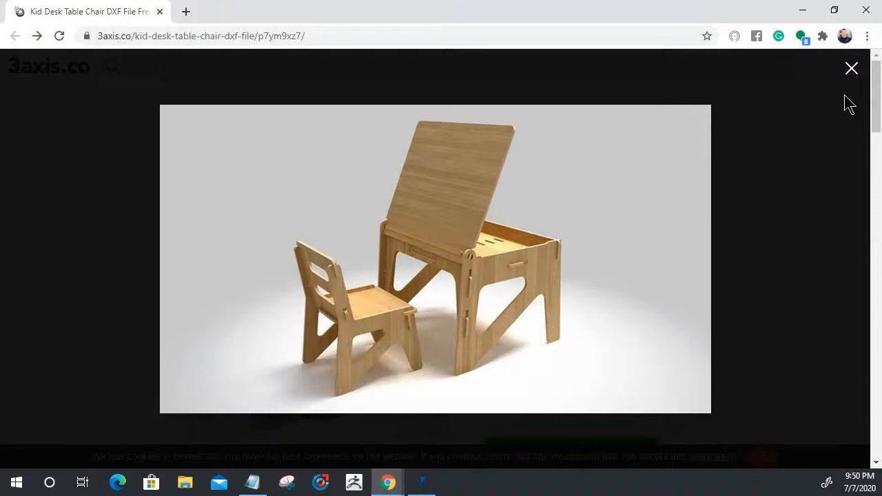
pyautogui.click(851, 70)
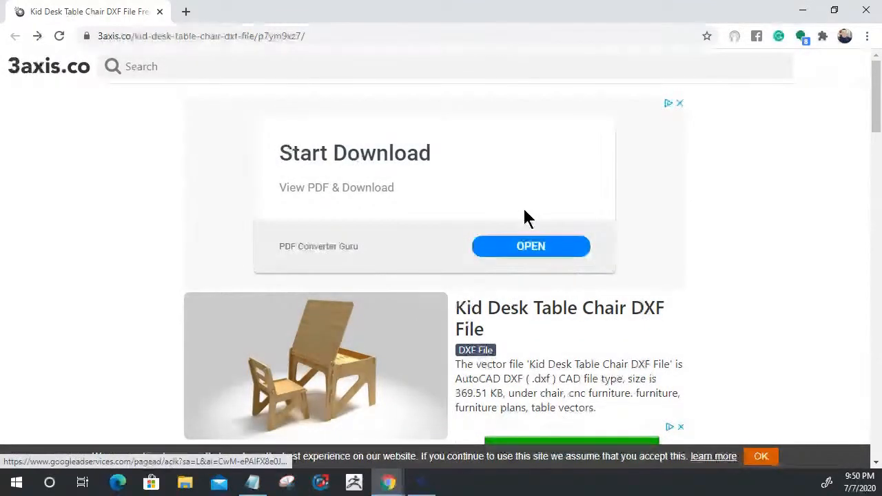
pyautogui.click(436, 298)
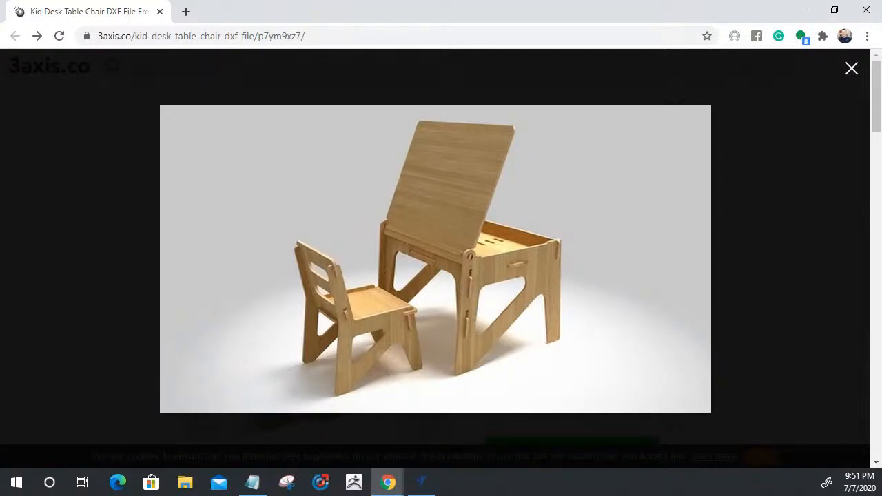
pyautogui.click(855, 72)
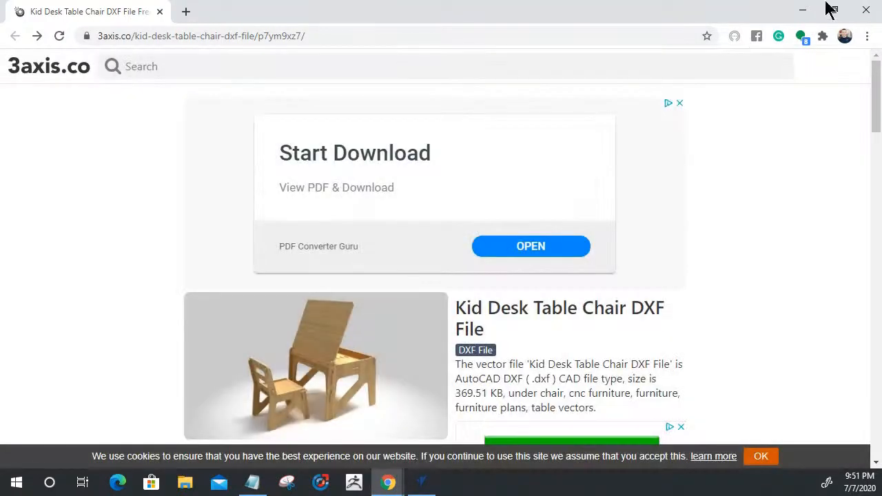
# Switch back to VCarve Pro and select the column of ten slots in the default sheet's panel.
pyautogui.click(803, 11)
pyautogui.scroll(-2, 492, 194)
pyautogui.moveTo(465, 344); pyautogui.dragTo(419, 234)
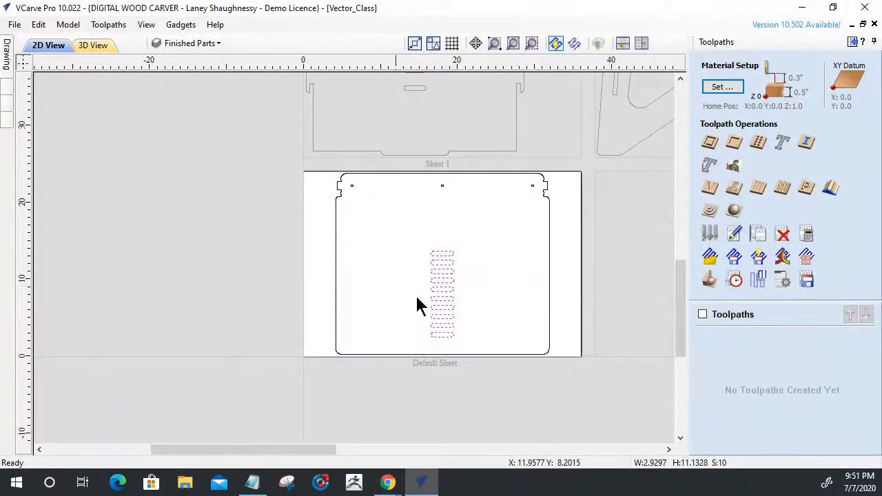
# Start a pocket toolpath for the selected slots and choose the WS 705 .25 End Mill as its tool.
pyautogui.click(733, 144)
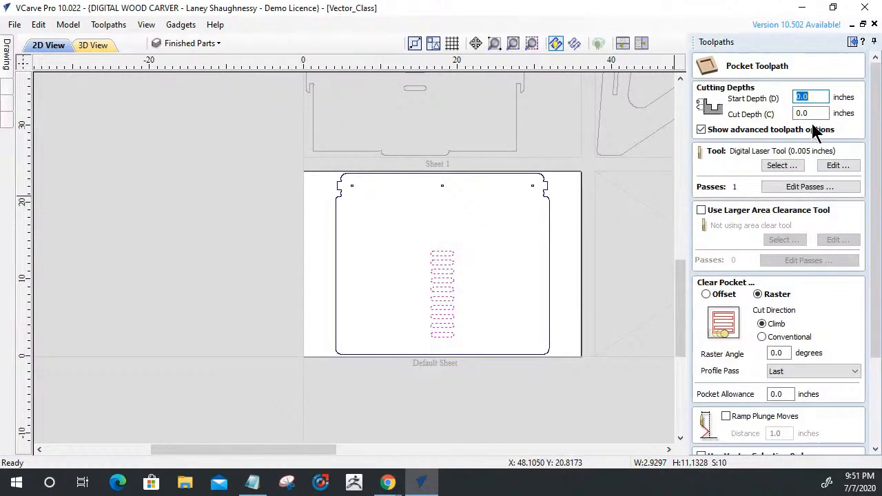
pyautogui.click(796, 168)
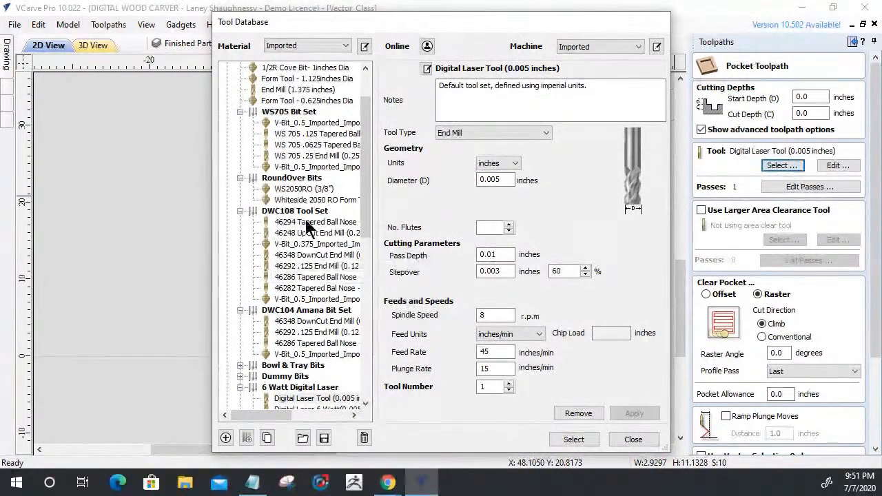
pyautogui.click(314, 156)
pyautogui.click(574, 439)
# Set the pocket's cut depth to .25 inches and its clearing strategy to Offset.
pyautogui.doubleClick(805, 113)
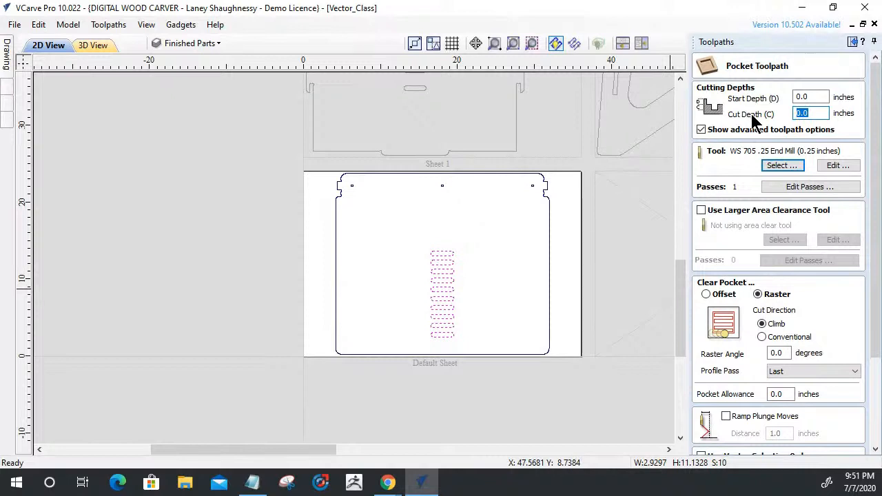
pyautogui.scroll(-3, 608, 192)
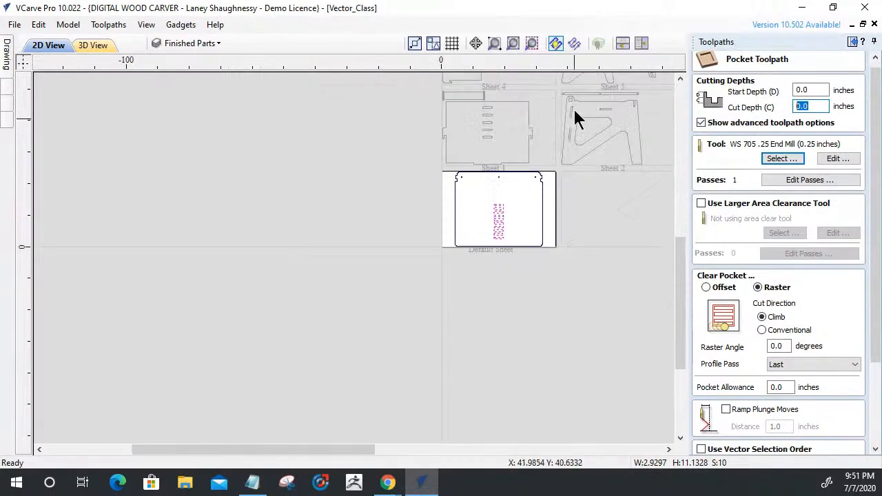
pyautogui.scroll(-4, 577, 119)
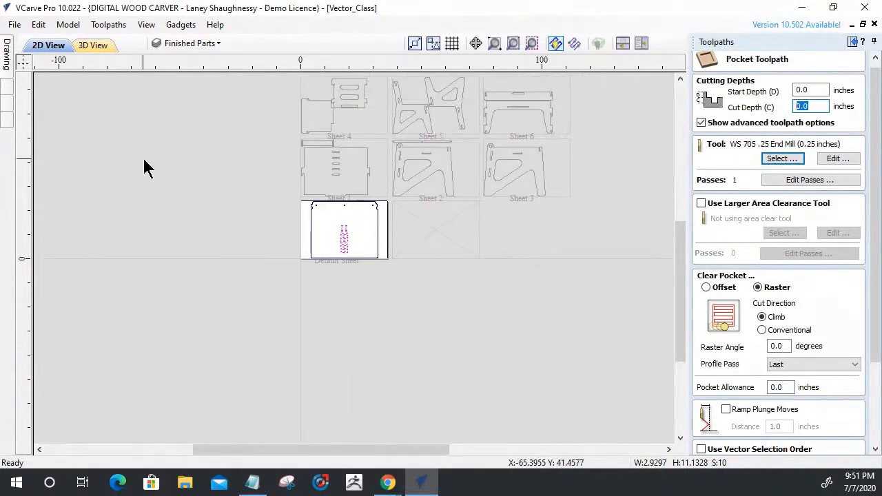
pyautogui.scroll(10, 282, 138)
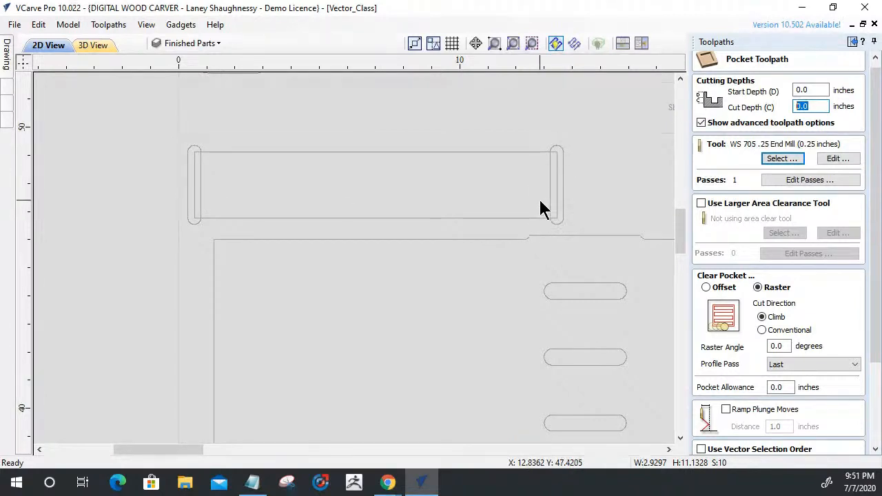
pyautogui.scroll(-3, 407, 207)
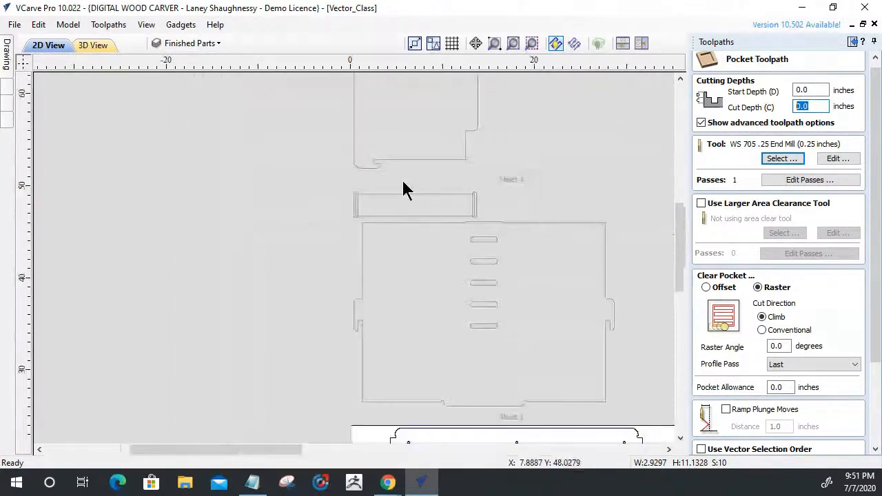
pyautogui.scroll(-2, 383, 189)
pyautogui.scroll(4, 376, 282)
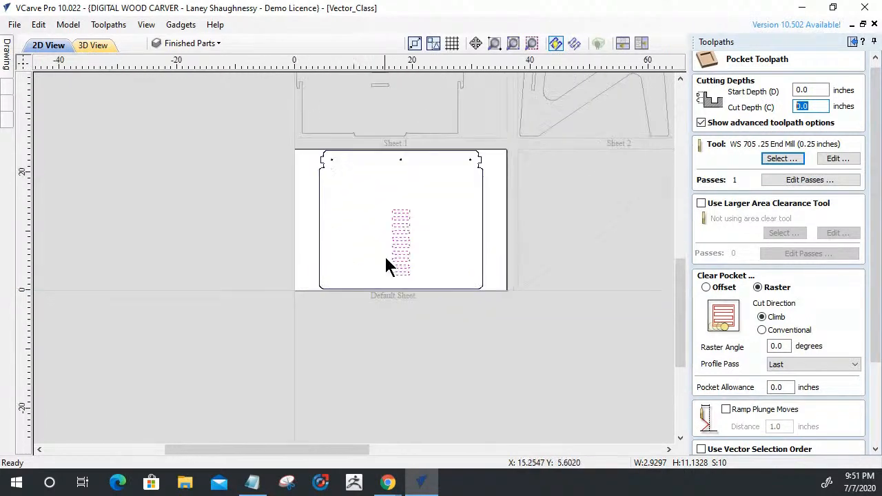
pyautogui.scroll(1, 386, 266)
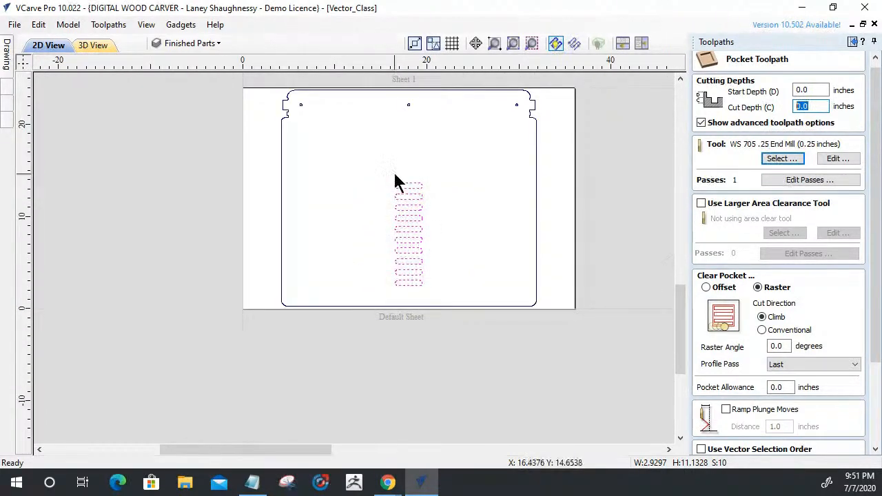
pyautogui.write('.25')
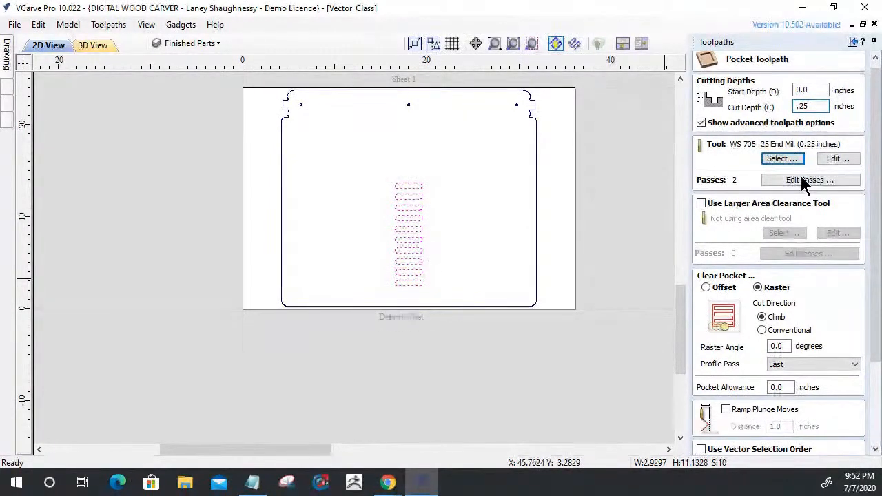
pyautogui.click(707, 288)
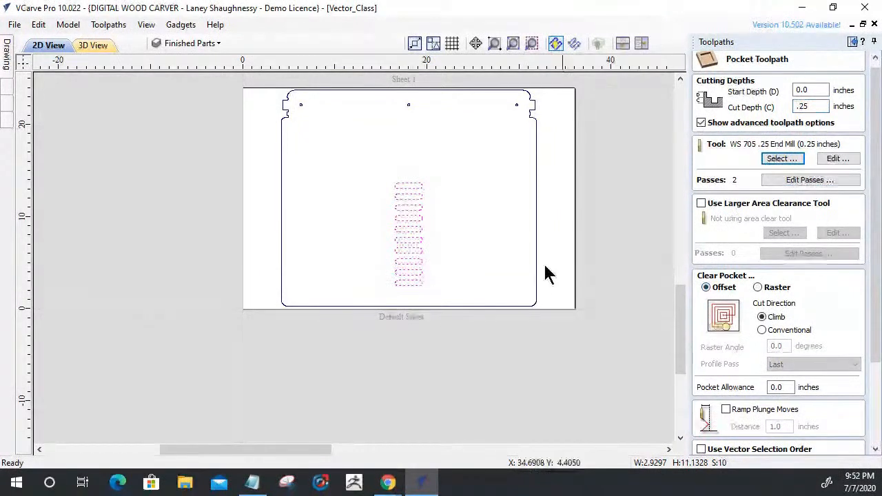
# Name the pocket toolpath Sheet0_PocketCut_.25EM, calculate it and preview the slot cuts in 3D.
pyautogui.moveTo(872, 265); pyautogui.dragTo(875, 396)
pyautogui.moveTo(762, 421); pyautogui.dragTo(685, 421)
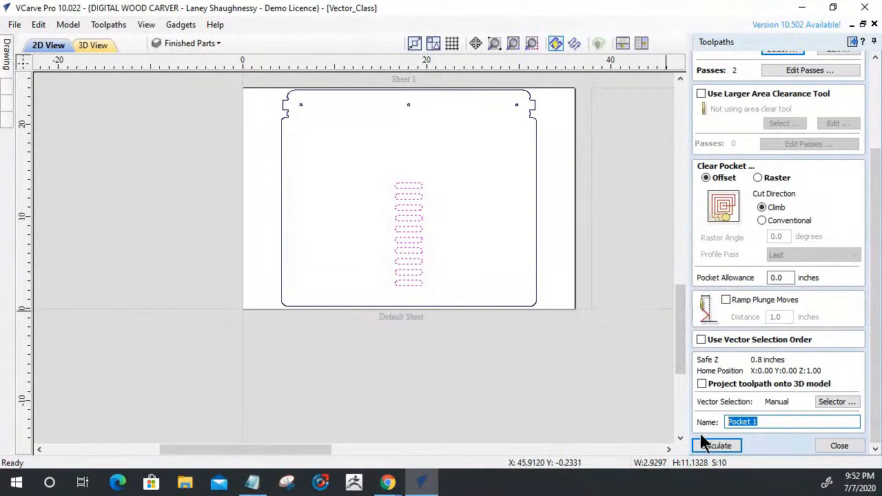
pyautogui.write('De')
pyautogui.press('BackSpace')
pyautogui.press('BackSpace')
pyautogui.press('BackSpace')
pyautogui.write('She')
pyautogui.write('et0_POcketCut')
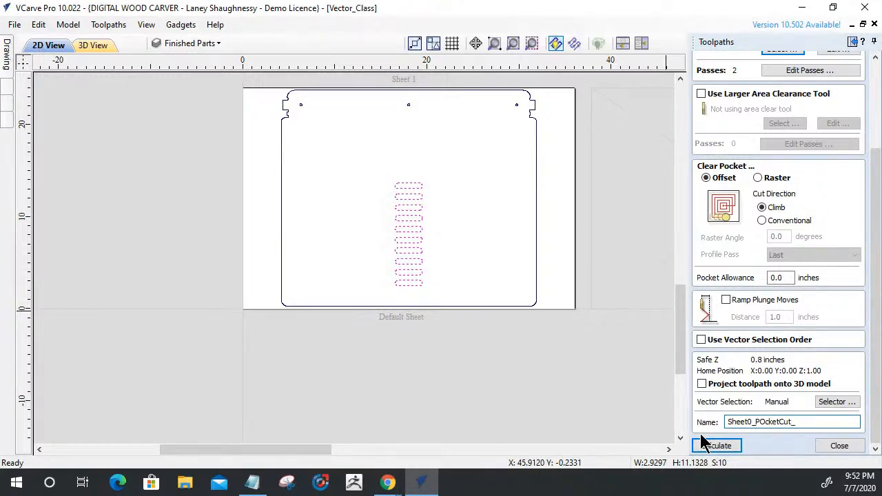
pyautogui.write('_.25EM')
pyautogui.press('BackSpace')
pyautogui.write('o')
pyautogui.click(721, 445)
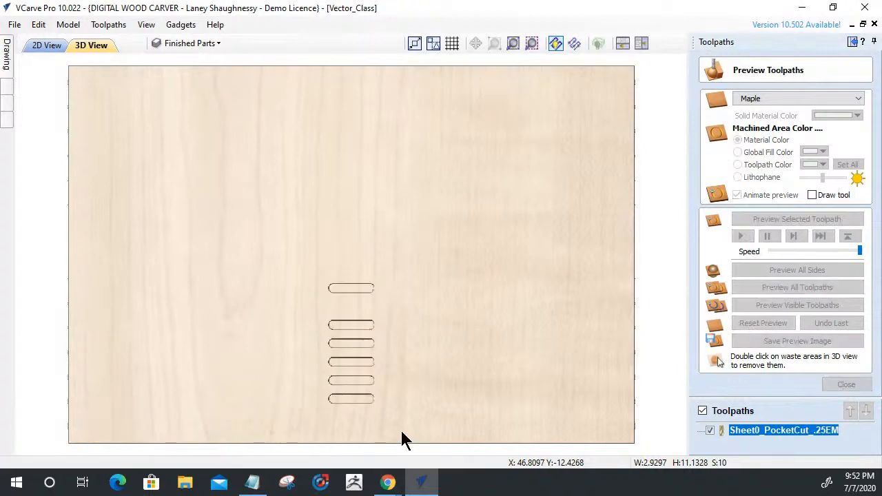
pyautogui.moveTo(401, 433); pyautogui.dragTo(399, 368)
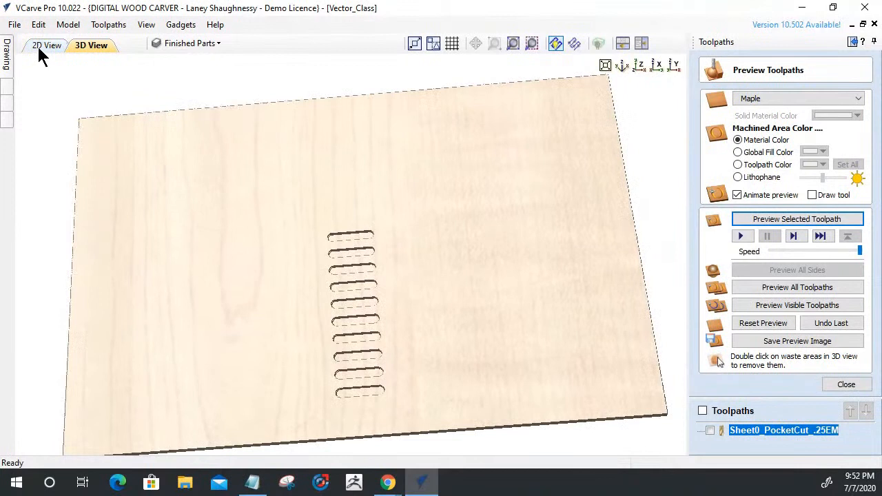
# Select the three small holes near the panel's upper edge and start a drilling toolpath with a .125 inch cut depth.
pyautogui.click(40, 45)
pyautogui.moveTo(293, 91); pyautogui.dragTo(516, 129)
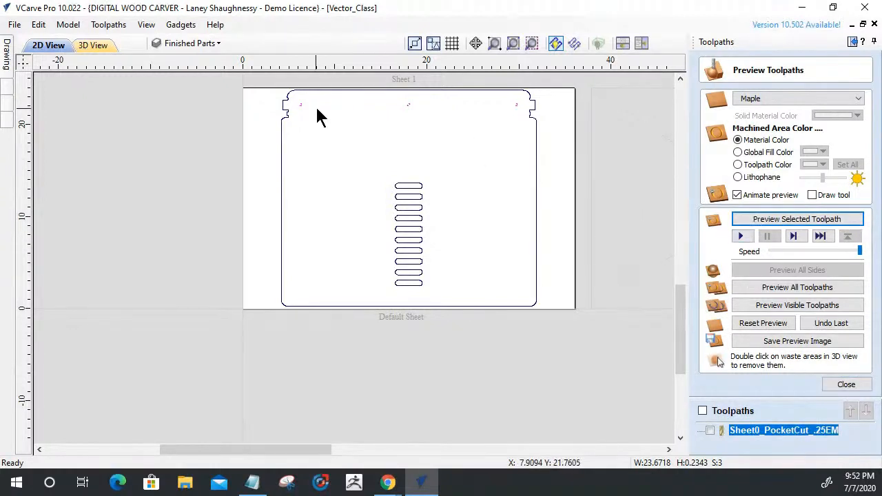
pyautogui.click(845, 385)
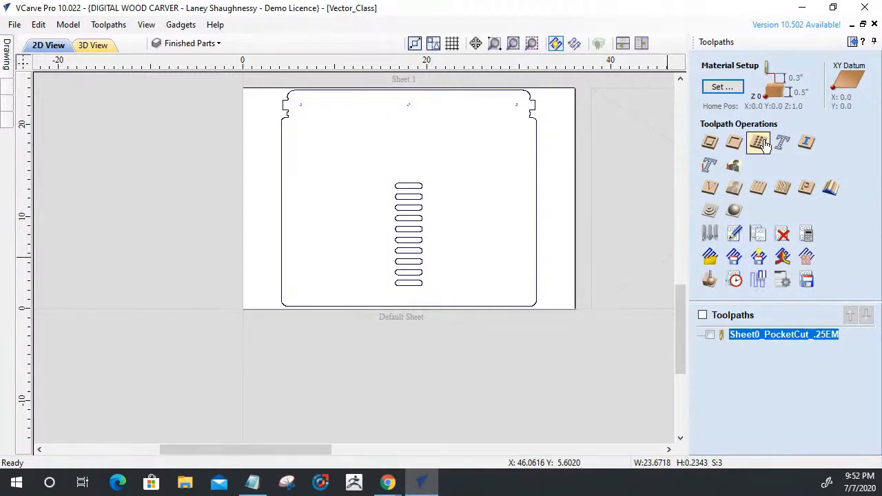
pyautogui.click(763, 143)
pyautogui.press('Tab')
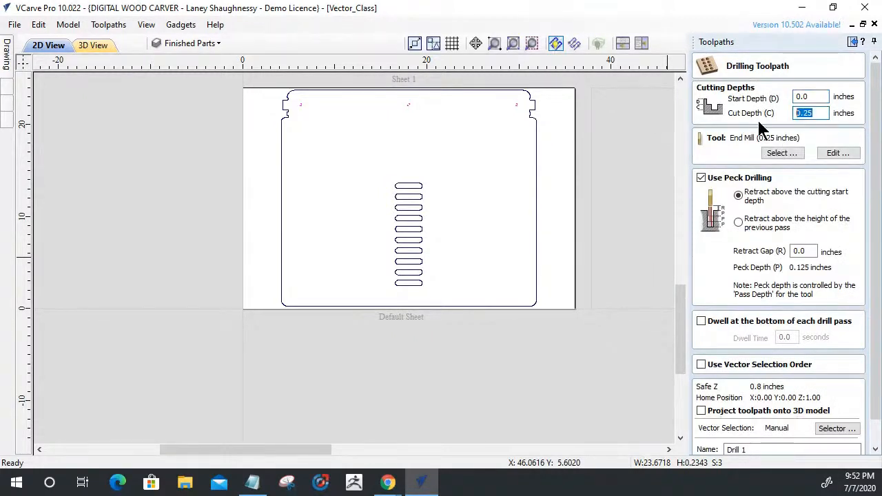
pyautogui.write('.125')
# Choose the 60-degree V-Bit_0.25_Imported_Imported as the drilling tool and turn off peck drilling.
pyautogui.click(759, 152)
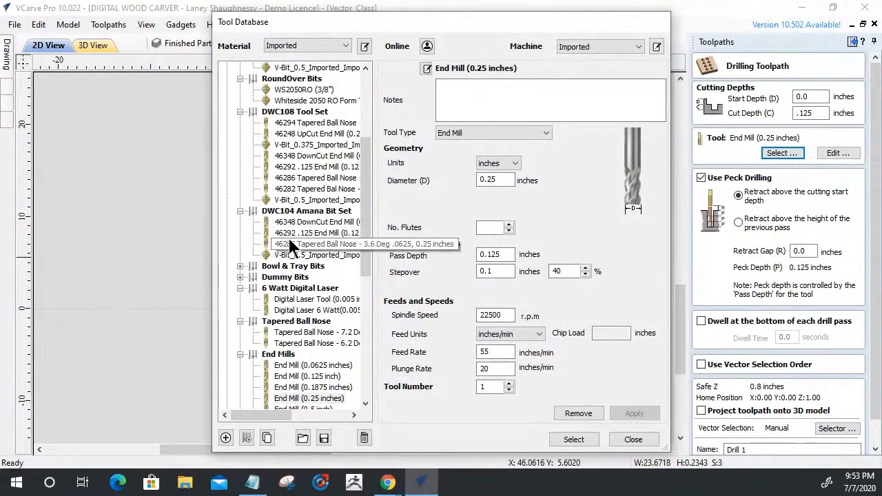
pyautogui.scroll(-6, 288, 241)
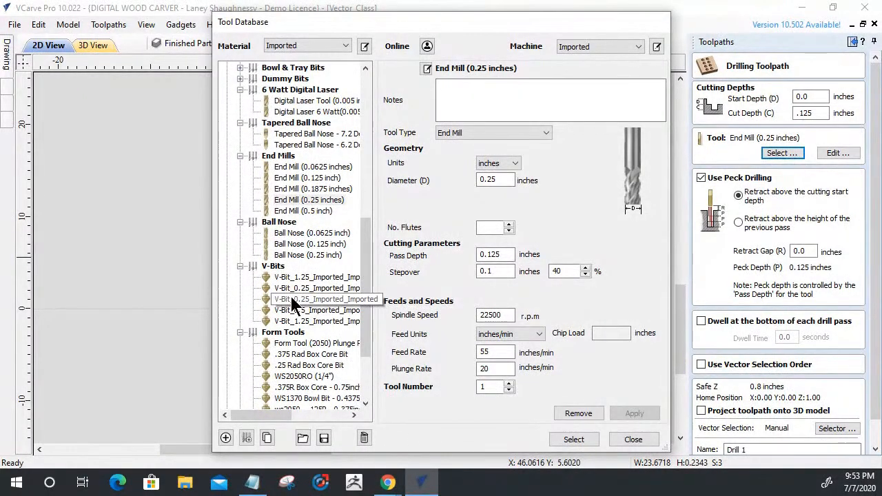
pyautogui.click(292, 285)
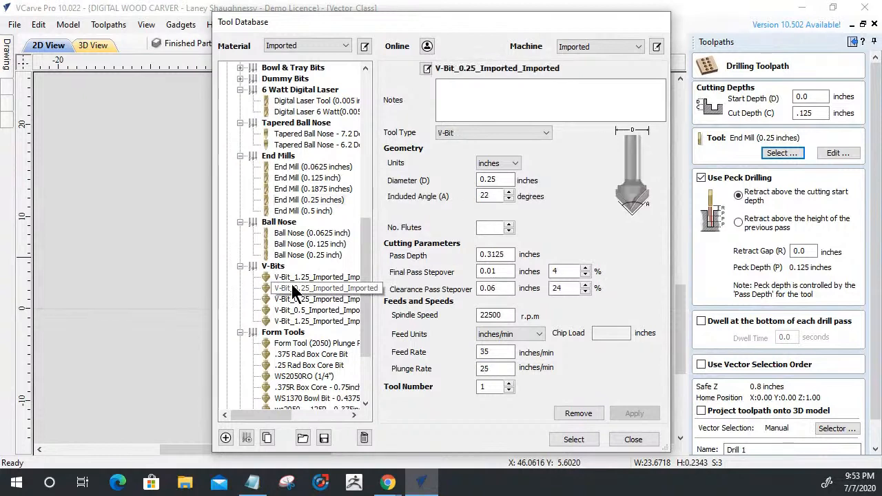
pyautogui.click(295, 297)
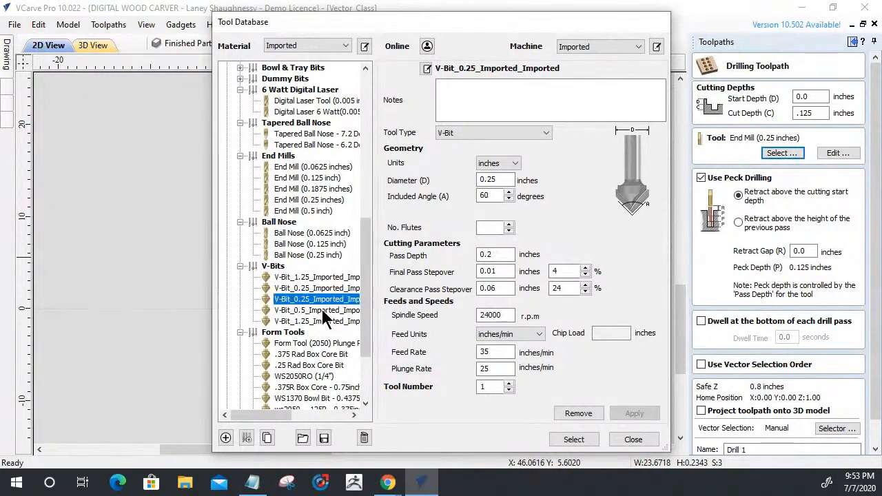
pyautogui.click(575, 440)
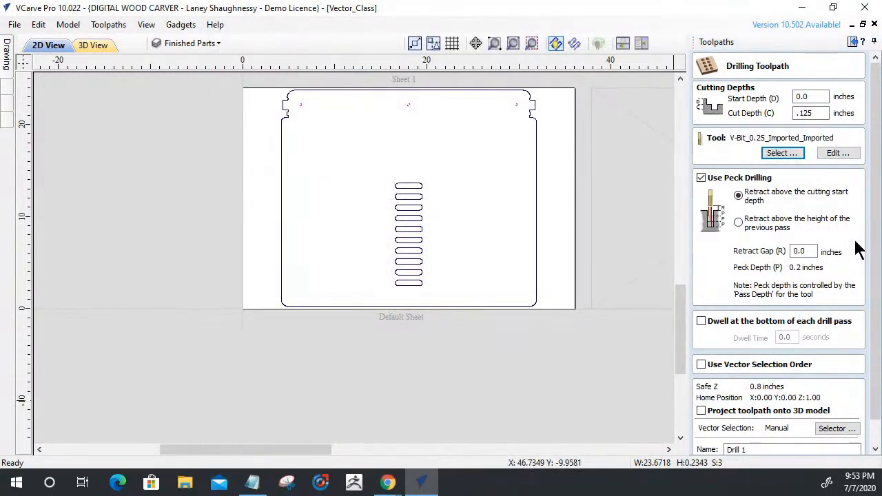
pyautogui.click(701, 178)
# Name the drilling toolpath Sheet0_Drilling_60DegVBit and calculate it.
pyautogui.scroll(-1, 866, 199)
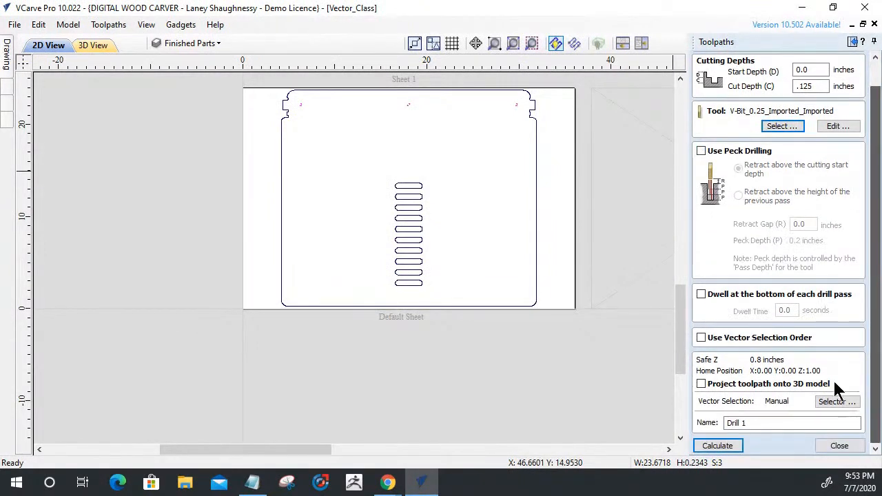
pyautogui.moveTo(754, 423); pyautogui.dragTo(667, 418)
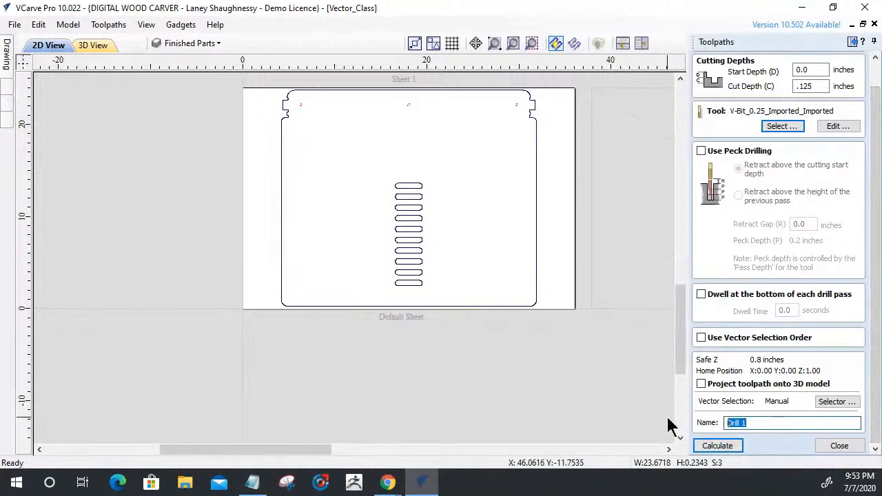
pyautogui.write('Sheet0_D')
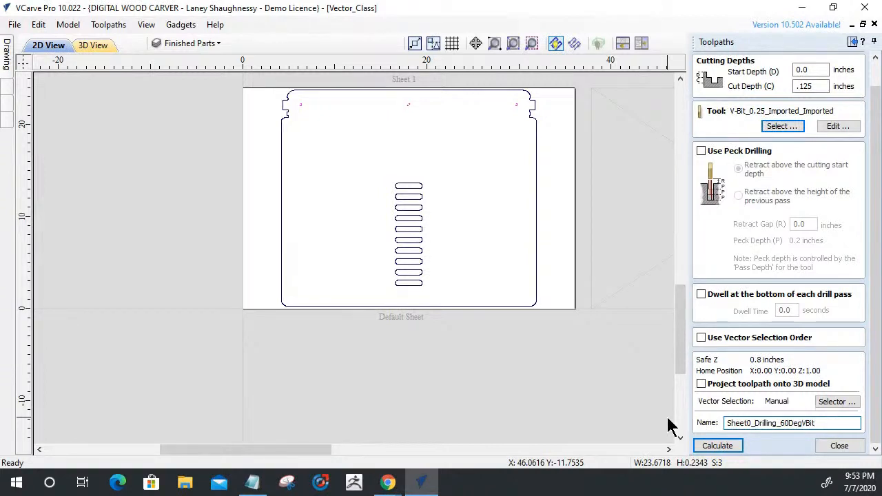
pyautogui.click(713, 443)
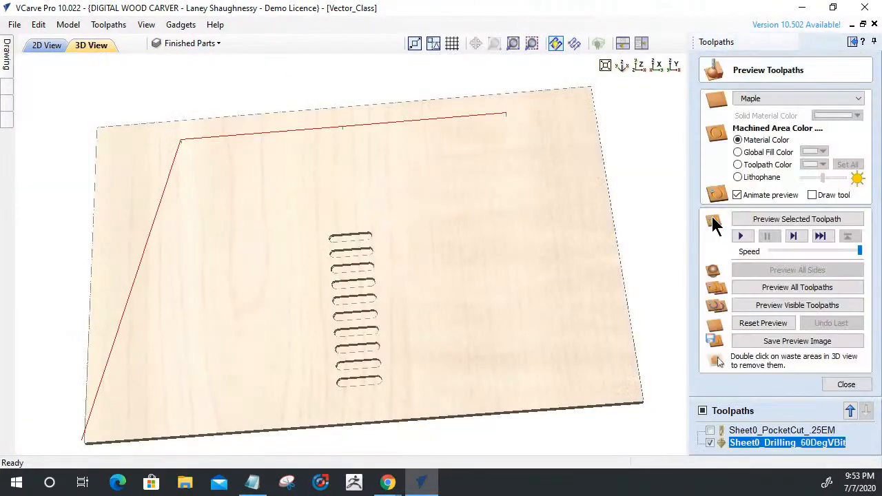
# Preview the drilling toolpath and examine the three drilled holes on the 3D panel.
pyautogui.click(768, 220)
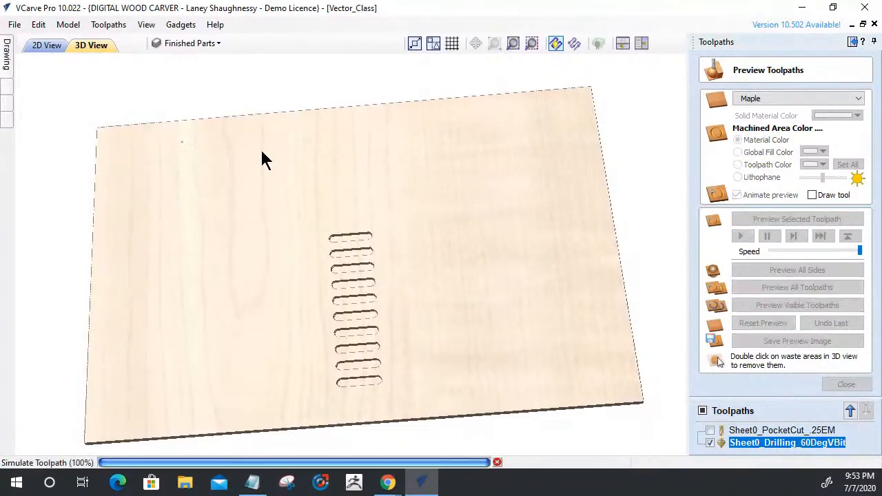
pyautogui.moveTo(450, 211)
pyautogui.mouseDown()
pyautogui.moveTo(456, 307)
pyautogui.moveTo(459, 213)
pyautogui.mouseUp()
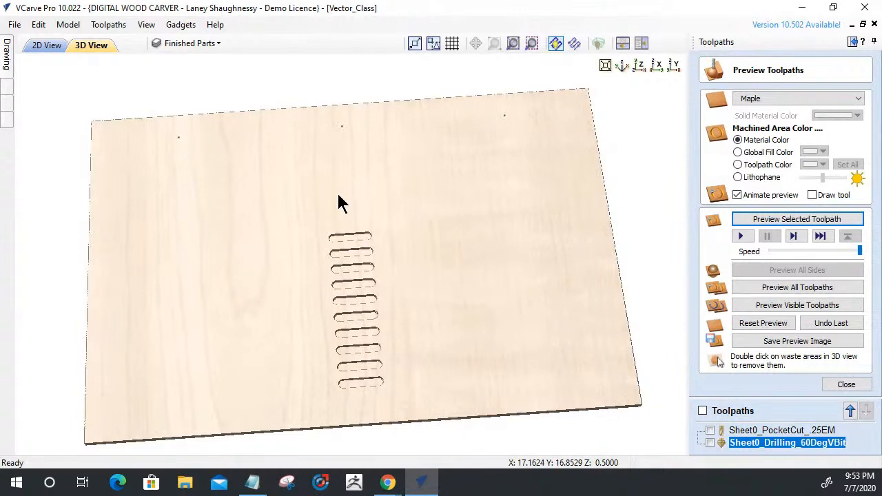
pyautogui.scroll(-2, 341, 193)
pyautogui.scroll(3, 342, 196)
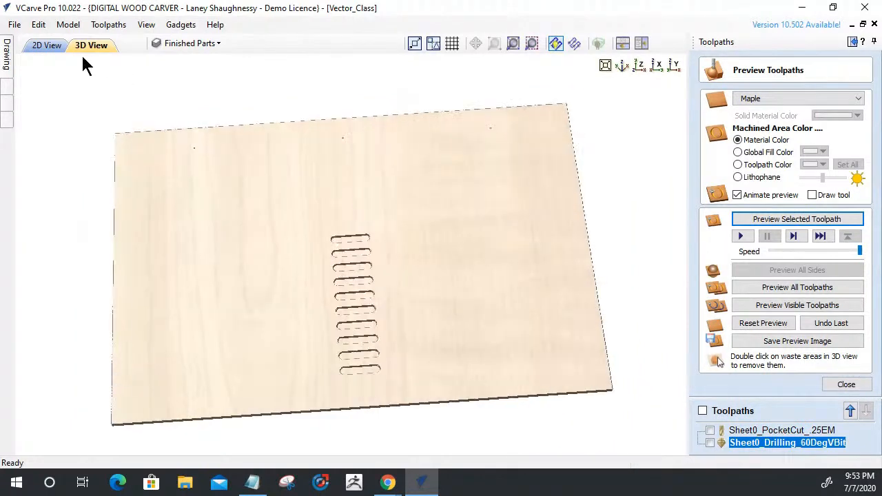
# Select the panel's outer contour in the 2D view and close the toolpath preview.
pyautogui.click(47, 46)
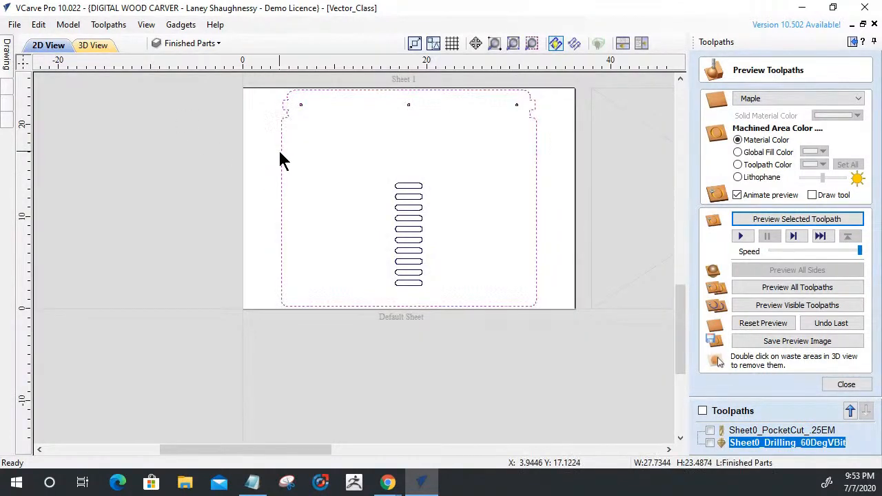
pyautogui.scroll(3, 550, 84)
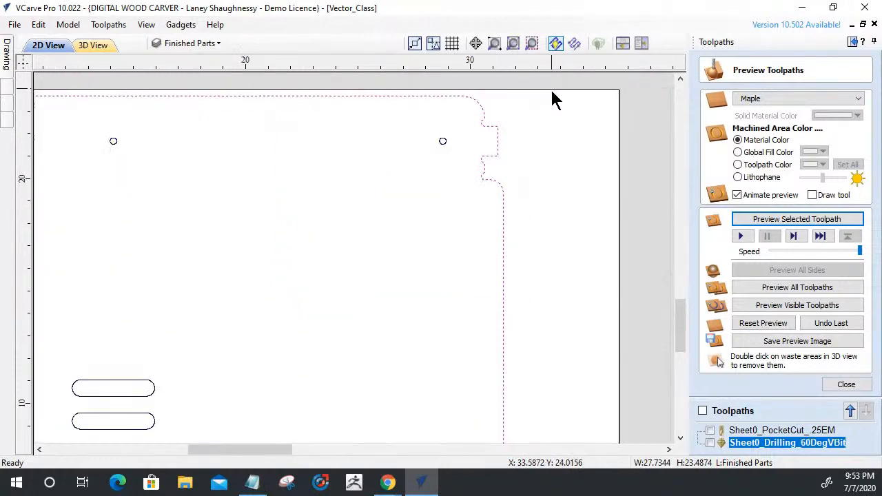
pyautogui.scroll(-2, 564, 140)
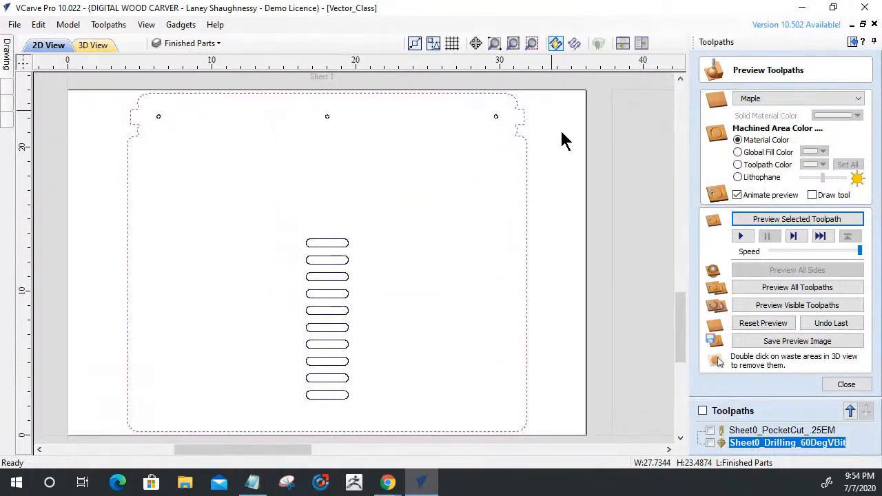
pyautogui.click(846, 384)
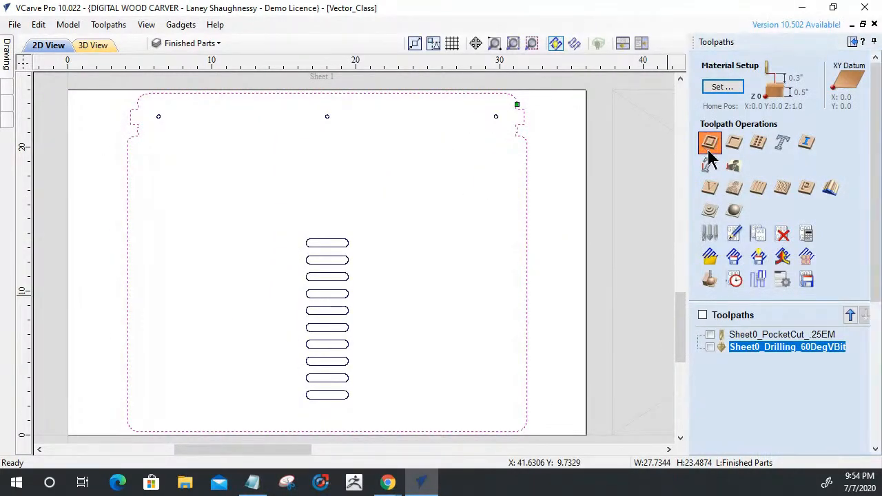
# Start a 2D profile toolpath for the panel outline with a 0.5 inch cut depth and the WS 705 .25 End Mill.
pyautogui.click(710, 153)
pyautogui.press('Tab')
pyautogui.write('.5')
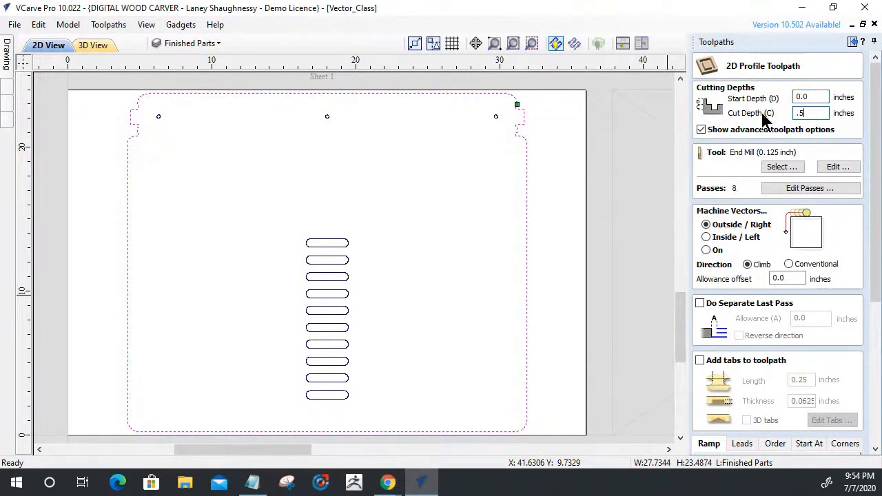
pyautogui.click(781, 168)
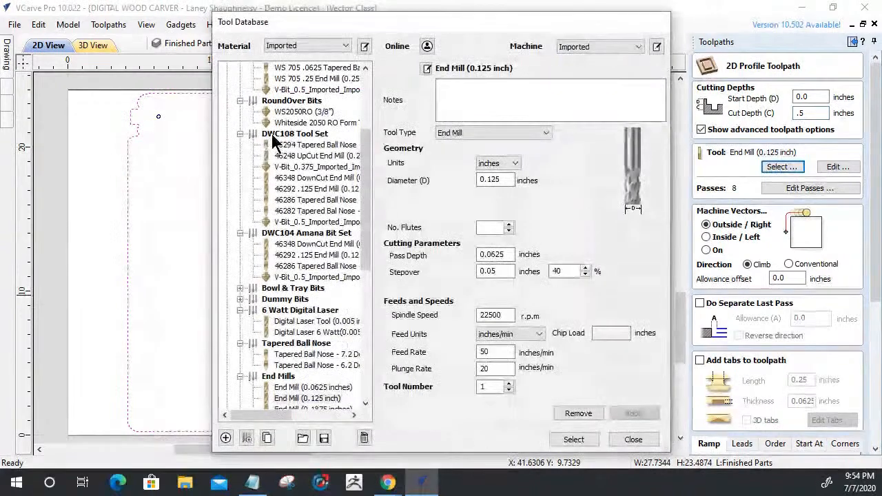
pyautogui.scroll(3, 291, 208)
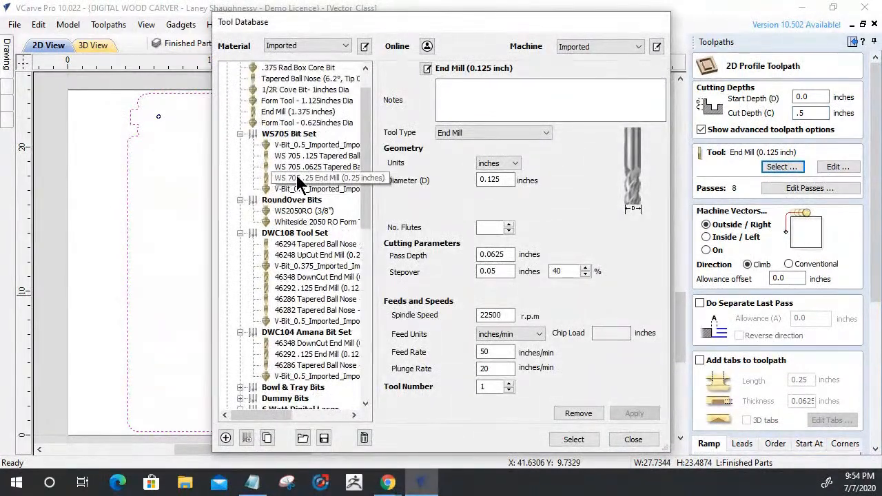
pyautogui.click(300, 179)
pyautogui.click(574, 440)
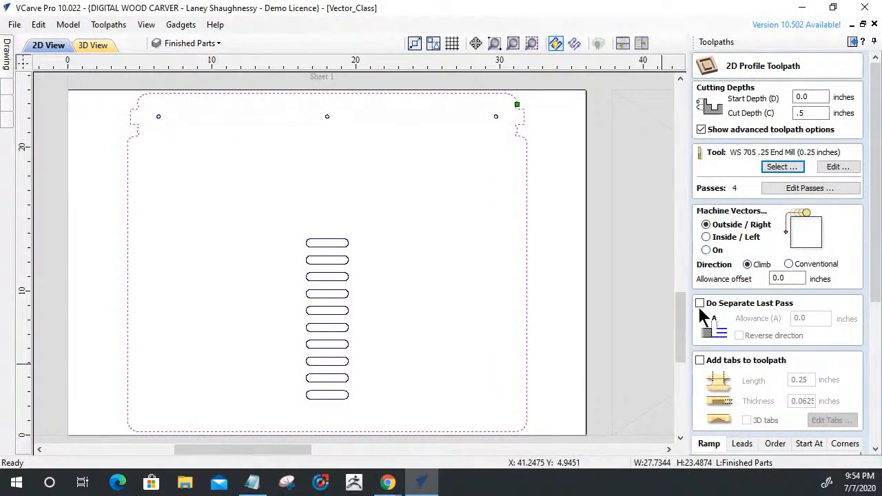
# Add tabs to the profile toolpath and set their thickness to 0.125 inches.
pyautogui.scroll(-1, 703, 310)
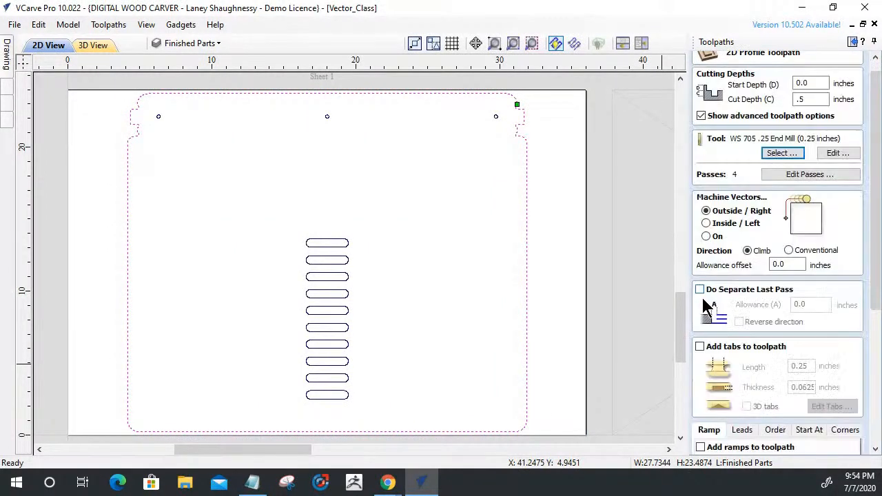
pyautogui.click(699, 346)
pyautogui.scroll(-1, 731, 281)
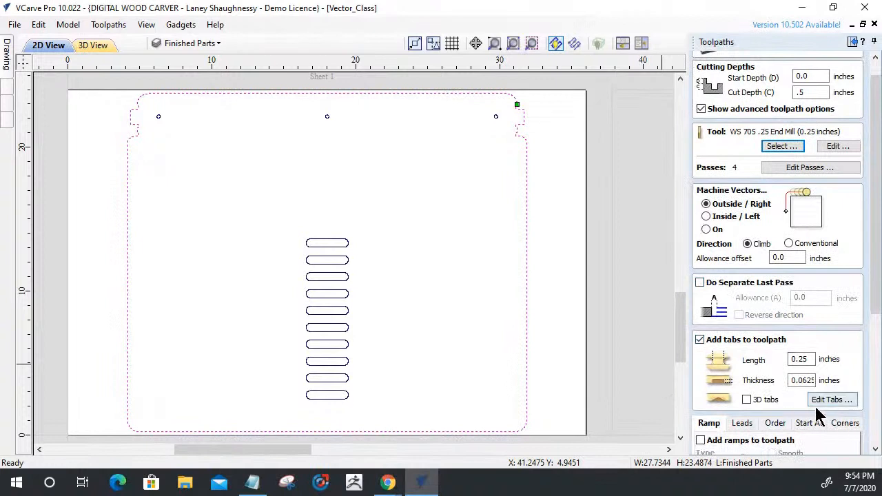
pyautogui.doubleClick(803, 381)
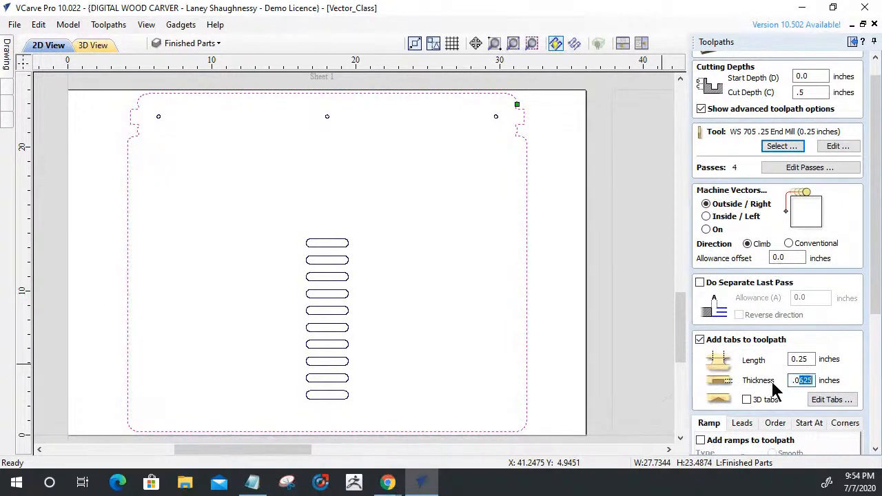
pyautogui.moveTo(795, 380); pyautogui.dragTo(813, 381)
pyautogui.write('.125')
pyautogui.press('BackSpace')
pyautogui.write('125')
# Place four tabs on the panel outline, one high and one low on each of its two side edges.
pyautogui.click(832, 402)
pyautogui.click(529, 190)
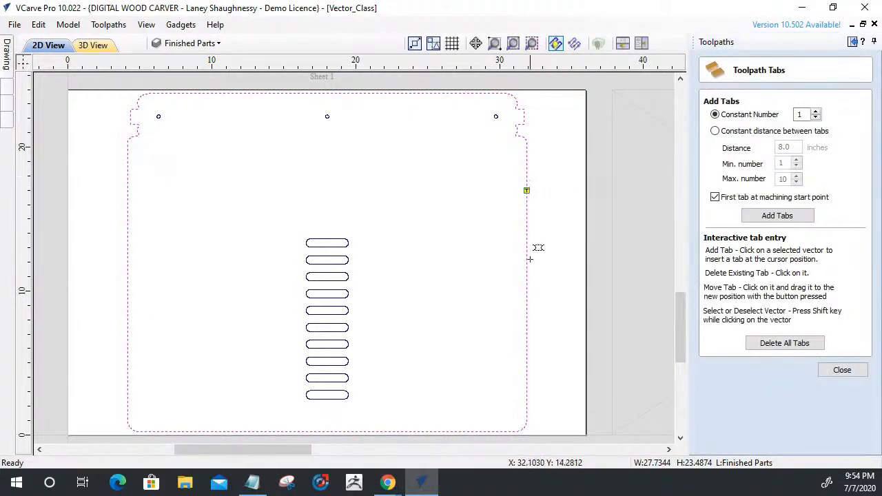
pyautogui.click(527, 377)
pyautogui.click(128, 183)
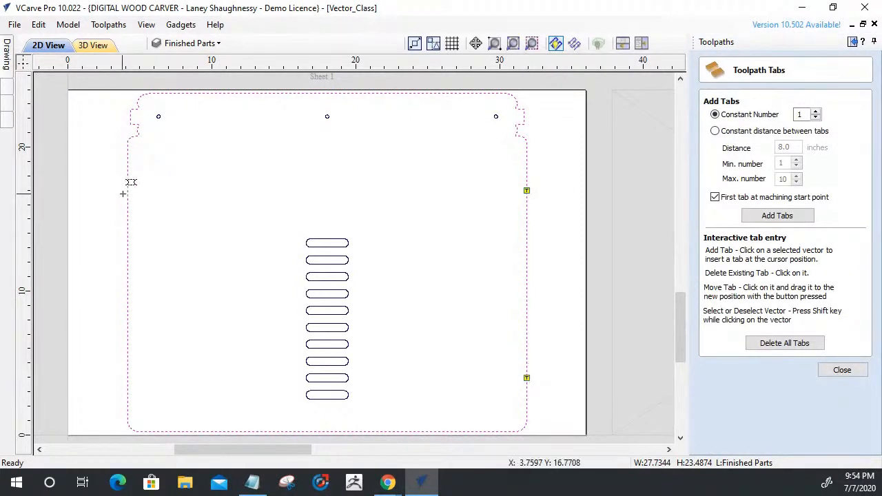
pyautogui.click(128, 393)
pyautogui.click(821, 370)
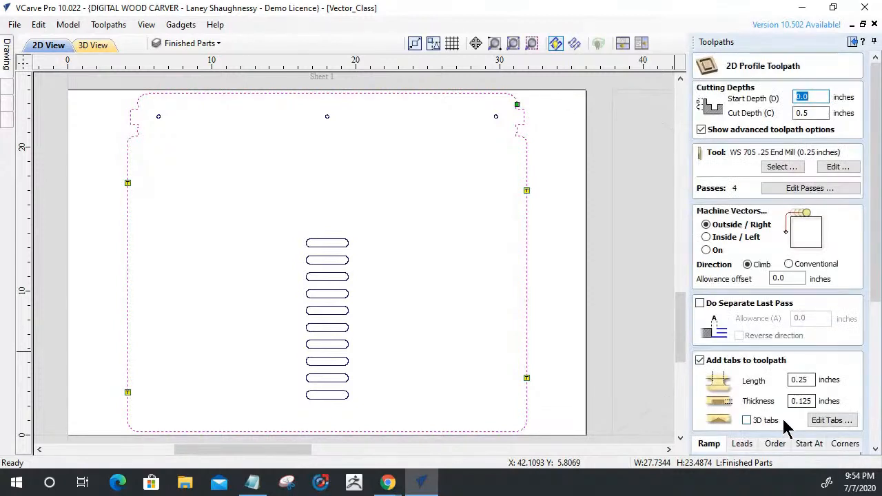
# Name the profile toolpath Sheet0_ProfileCutOut_.25EM and calculate it.
pyautogui.scroll(-5, 786, 427)
pyautogui.moveTo(762, 419); pyautogui.dragTo(714, 424)
pyautogui.write('S')
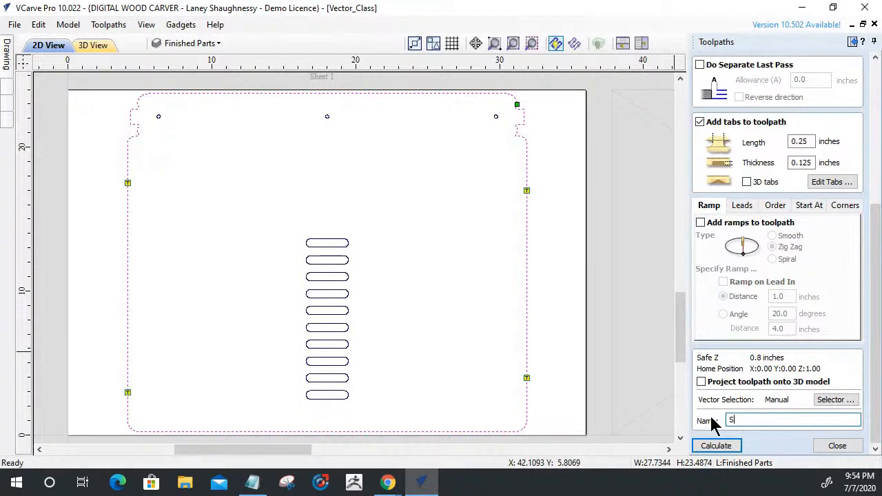
pyautogui.write('heet0_ProfileCutOut_.25EM')
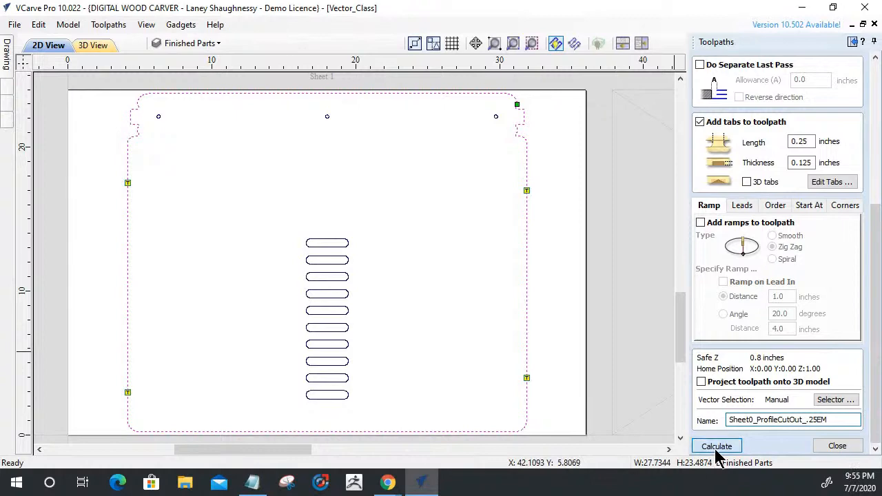
pyautogui.click(711, 445)
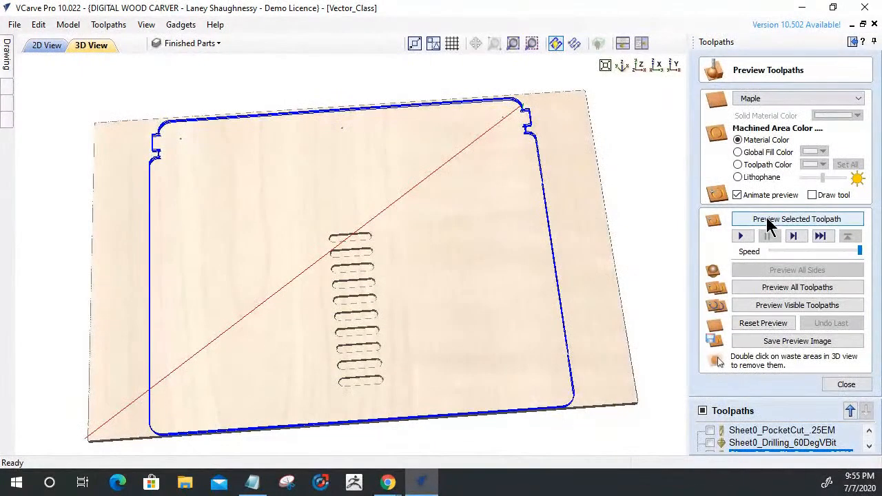
# Preview the profile cut-out toolpath, examine the tabbed outline on the 3D panel, and close the preview.
pyautogui.click(769, 221)
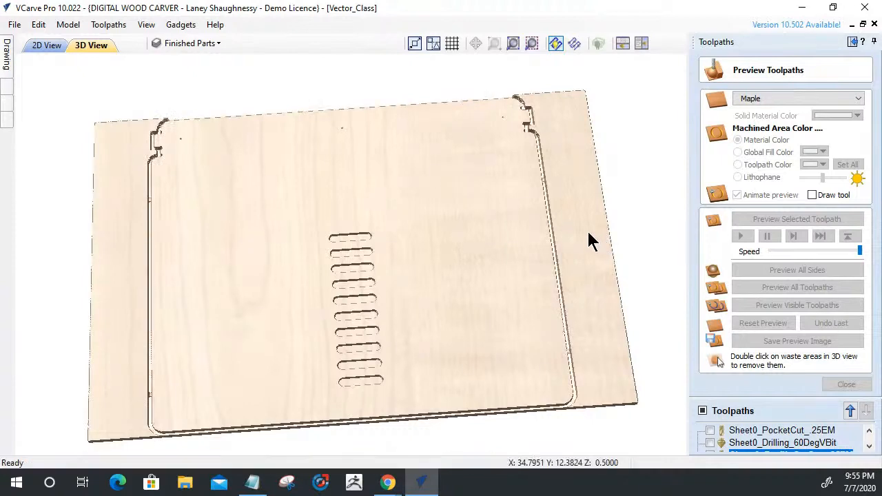
pyautogui.moveTo(405, 223); pyautogui.dragTo(382, 256)
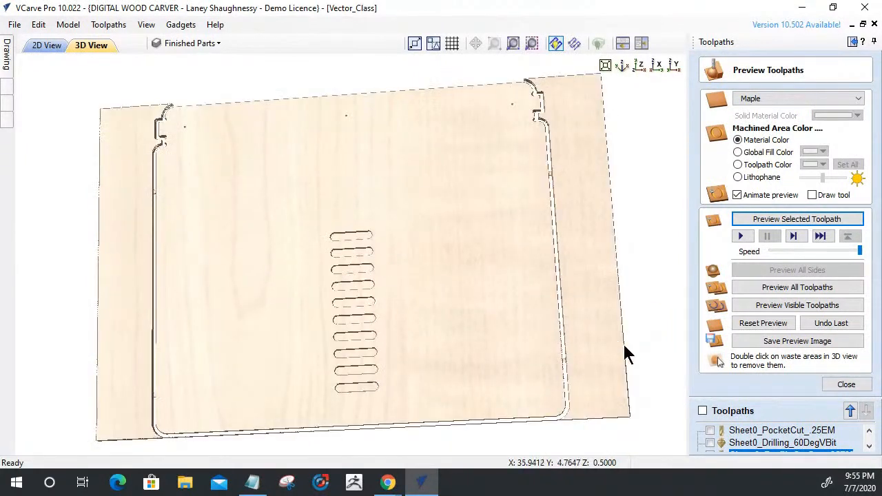
pyautogui.click(847, 385)
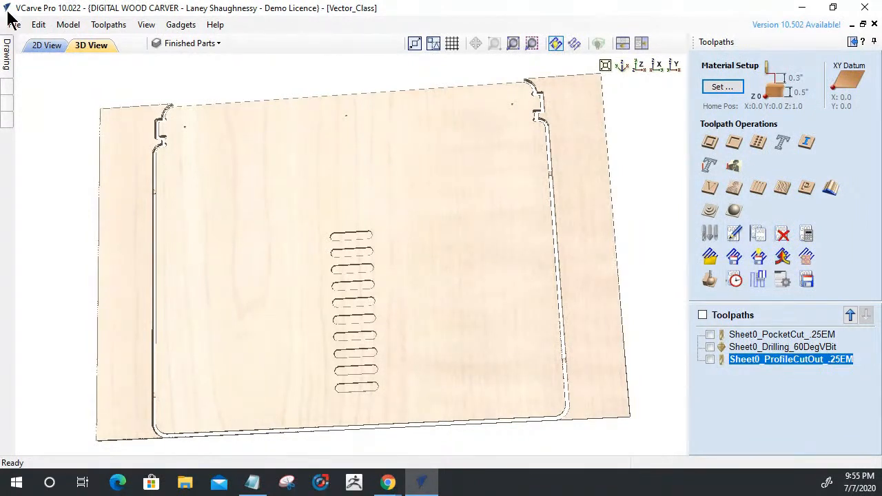
# Examine the default sheet's panel and the surrounding nested sheets in the 2D view.
pyautogui.click(46, 48)
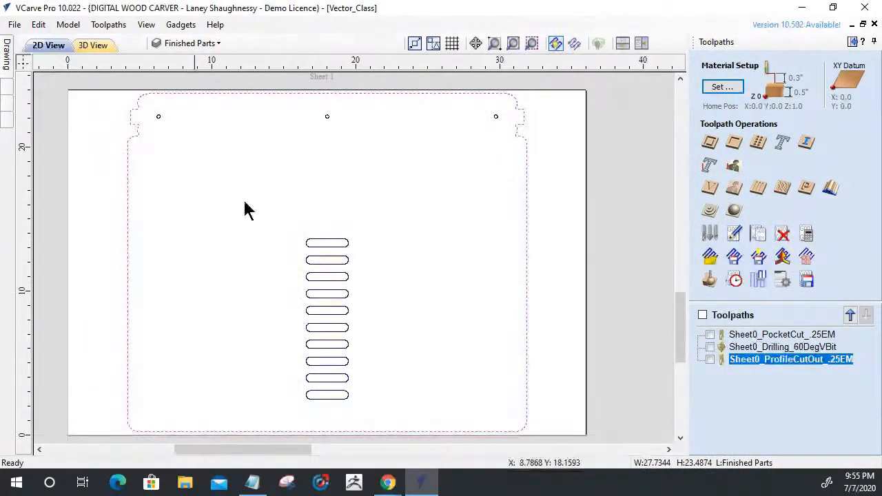
pyautogui.scroll(-5, 399, 241)
pyautogui.scroll(3, 317, 203)
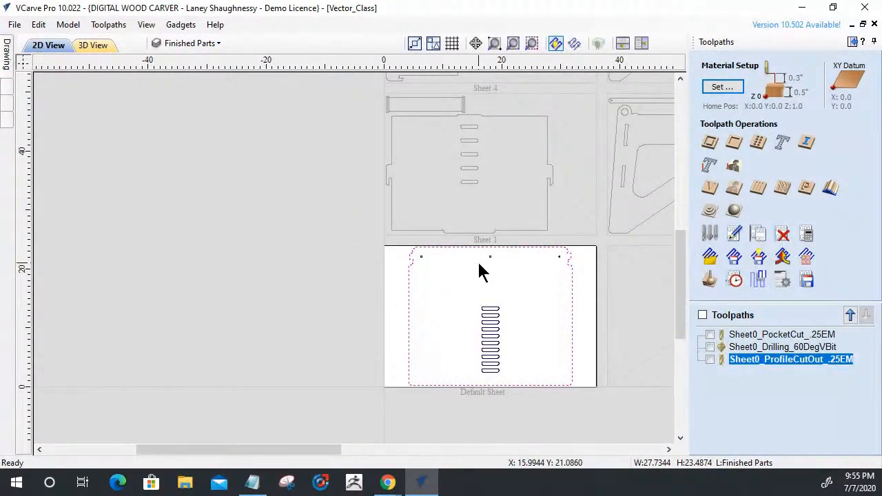
pyautogui.scroll(3, 375, 248)
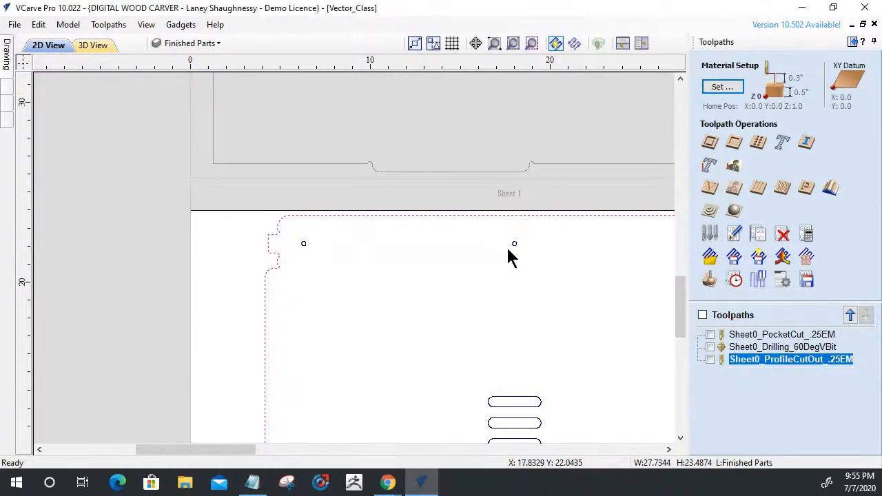
pyautogui.scroll(-3, 508, 254)
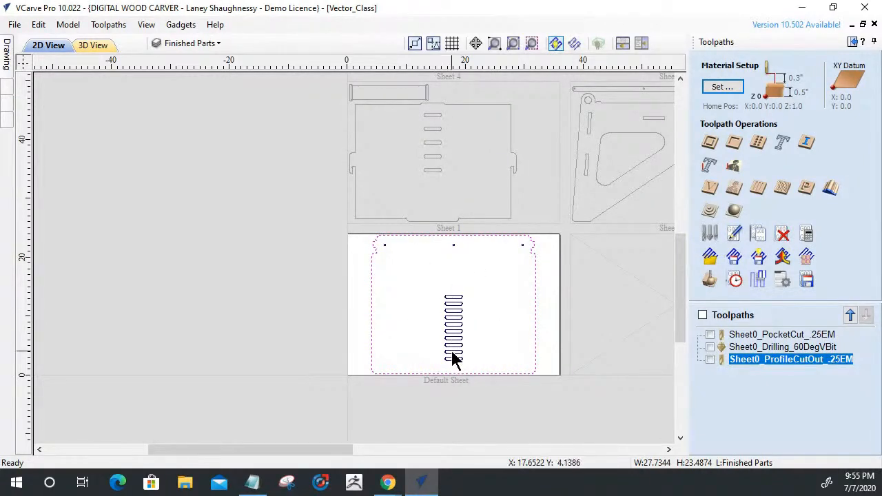
pyautogui.scroll(2, 453, 290)
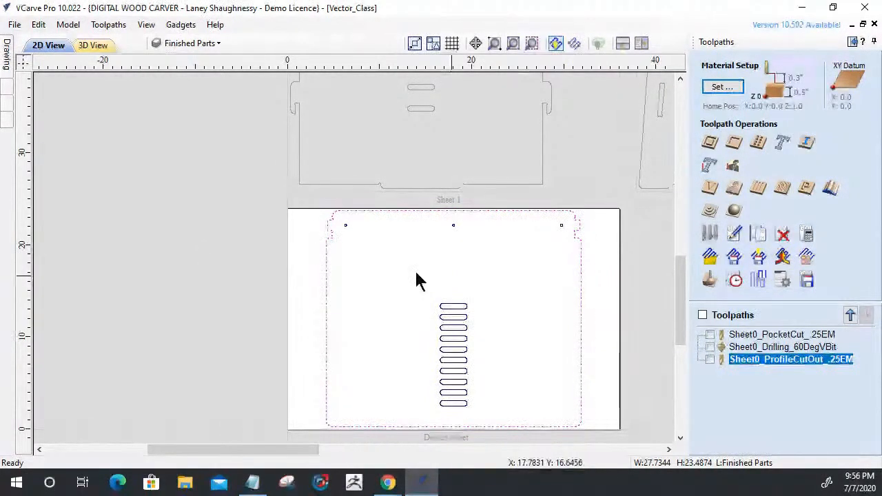
pyautogui.scroll(-5, 272, 265)
pyautogui.scroll(2, 331, 160)
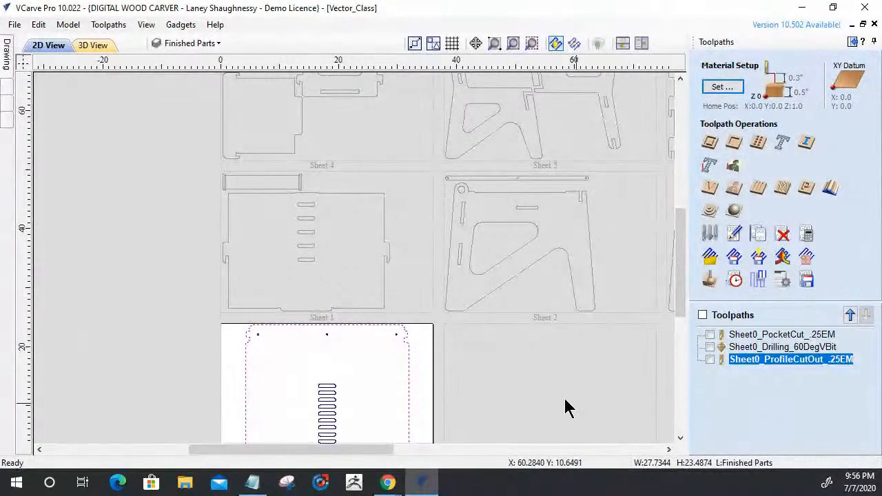
pyautogui.scroll(-3, 408, 241)
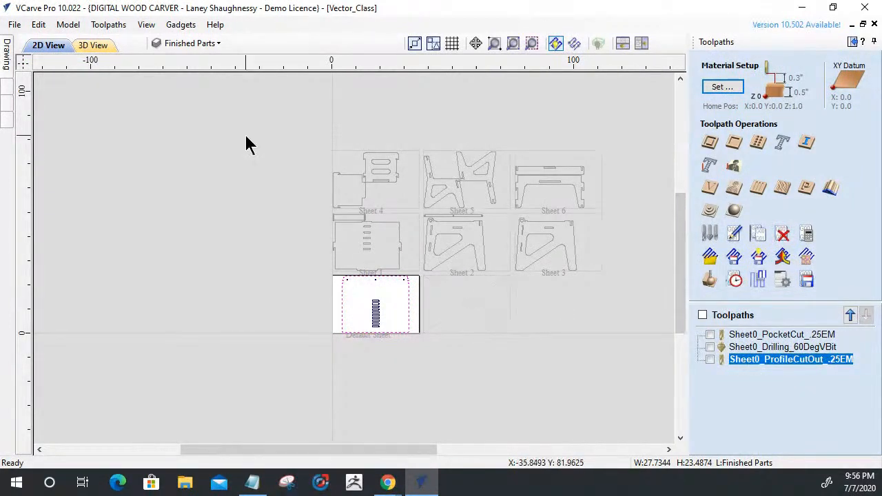
# Make sheet 1 the active sheet through the Nest Parts tool, leaving the tool without nesting again.
pyautogui.click(7, 53)
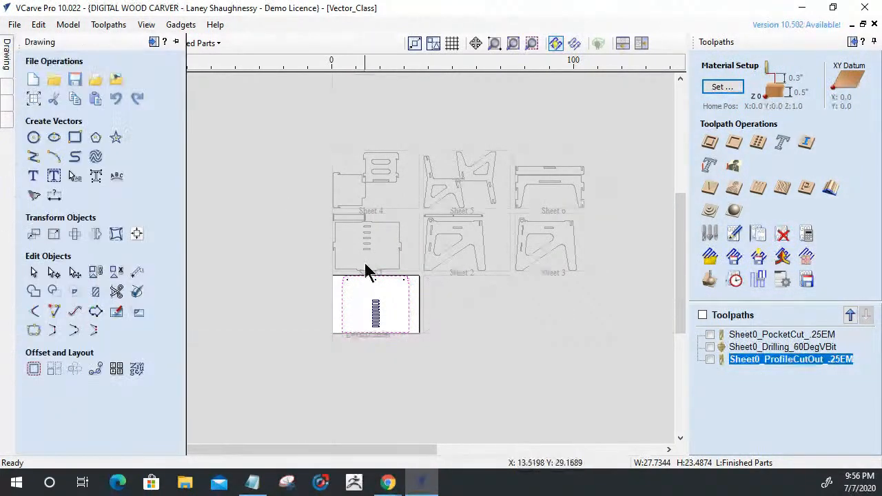
pyautogui.click(7, 53)
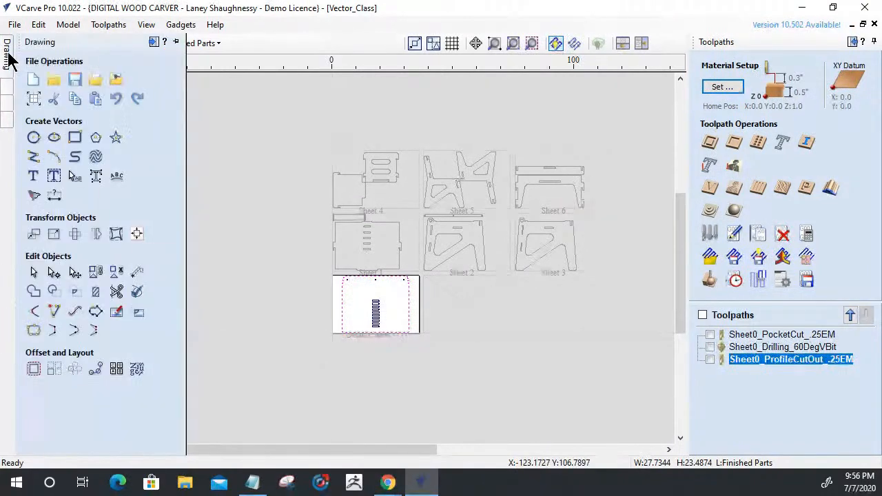
pyautogui.click(137, 370)
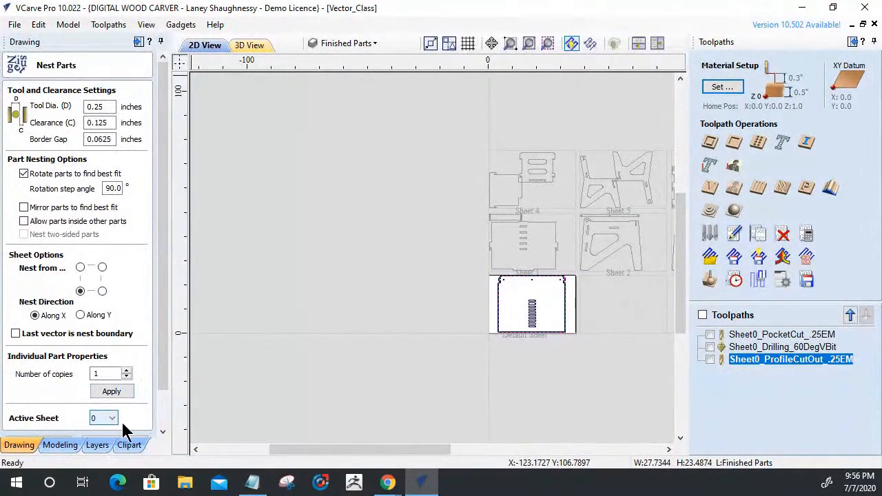
pyautogui.click(109, 418)
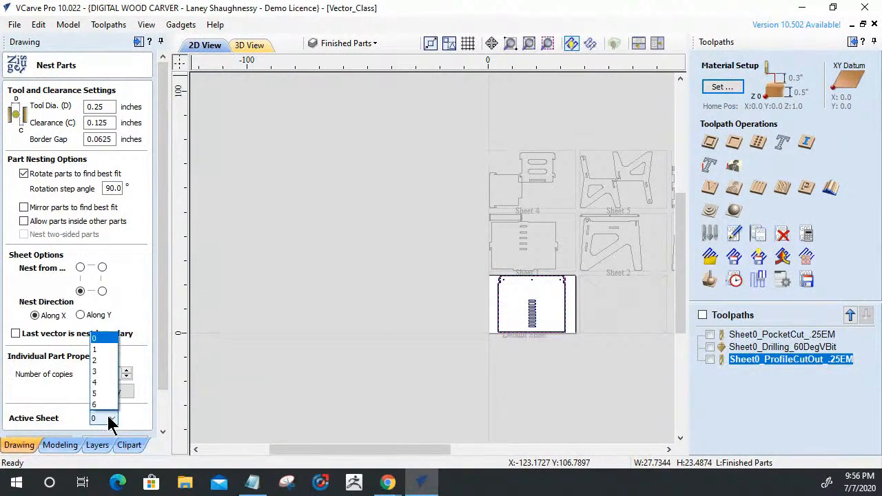
pyautogui.click(100, 348)
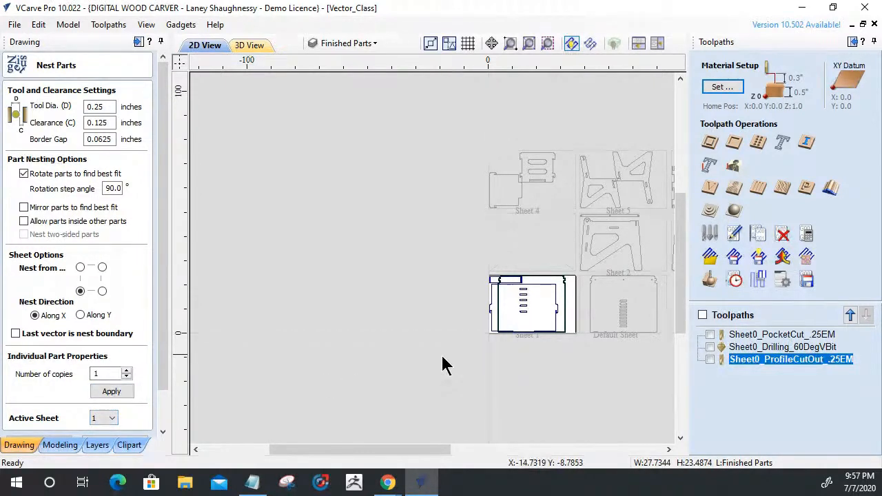
pyautogui.moveTo(165, 374); pyautogui.dragTo(165, 414)
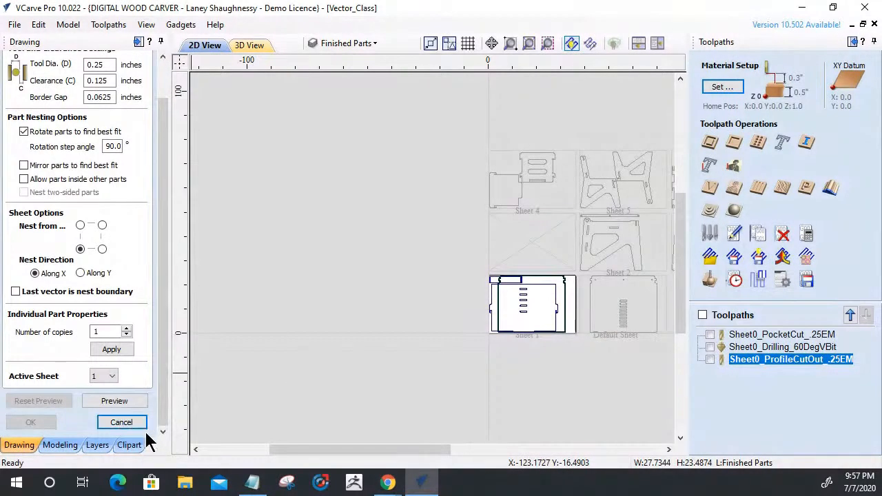
pyautogui.click(118, 423)
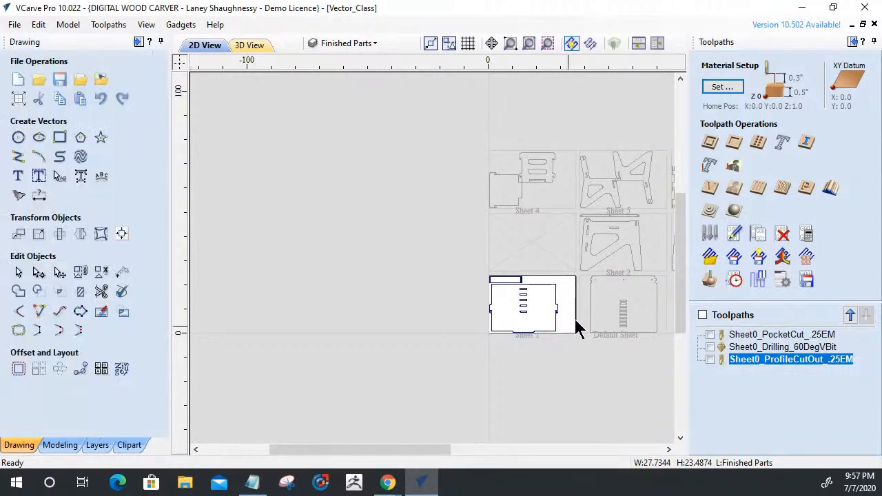
# Check through the Nest Parts tool that sheet 1 is the active sheet, and examine the parts nested on it.
pyautogui.scroll(5, 514, 339)
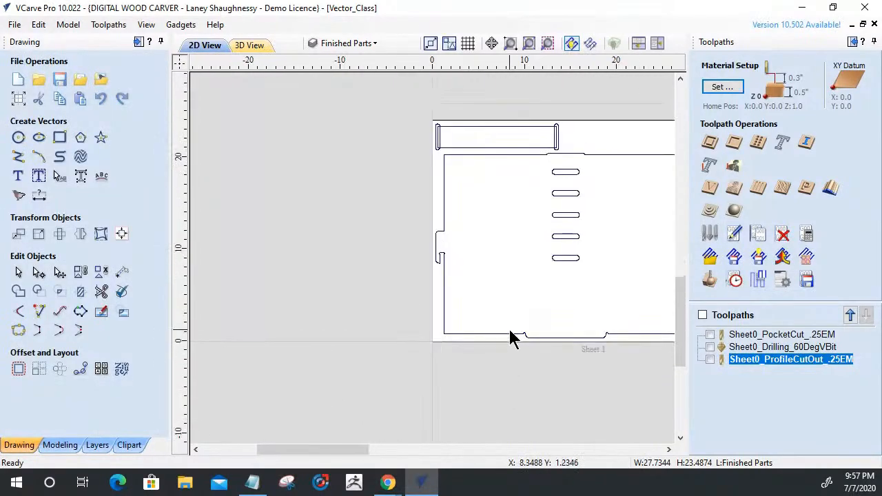
pyautogui.scroll(-5, 514, 338)
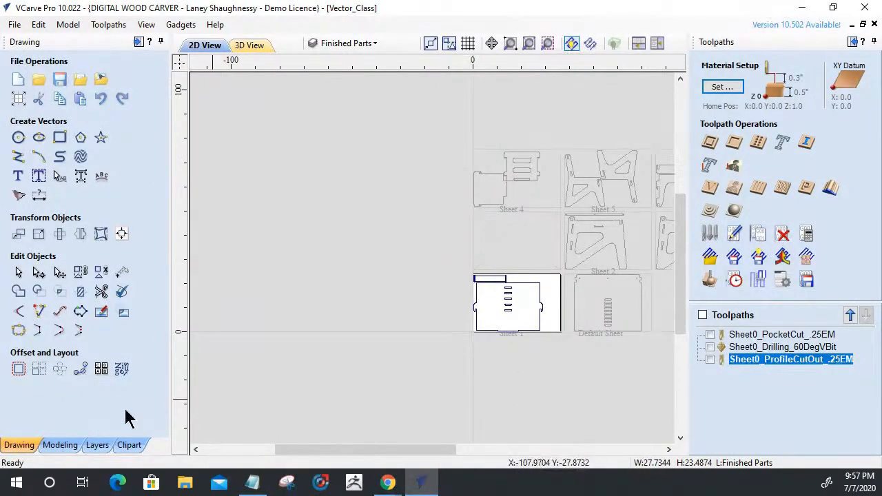
pyautogui.click(123, 369)
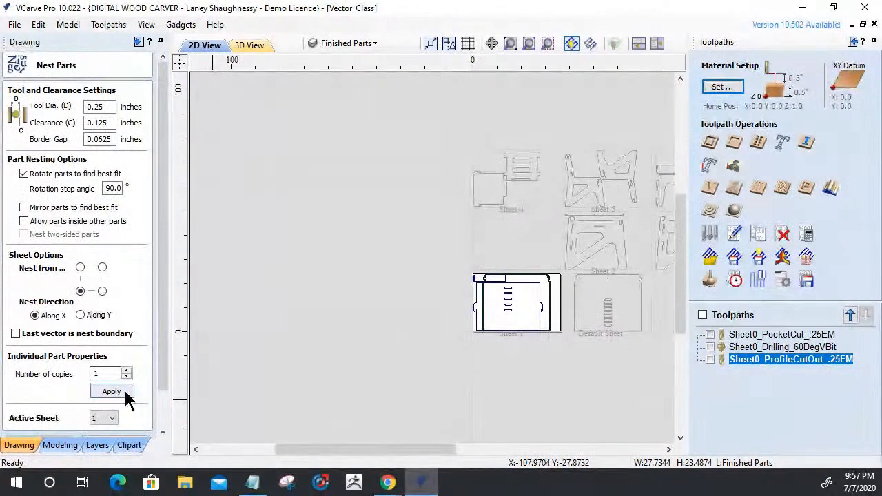
pyautogui.click(109, 419)
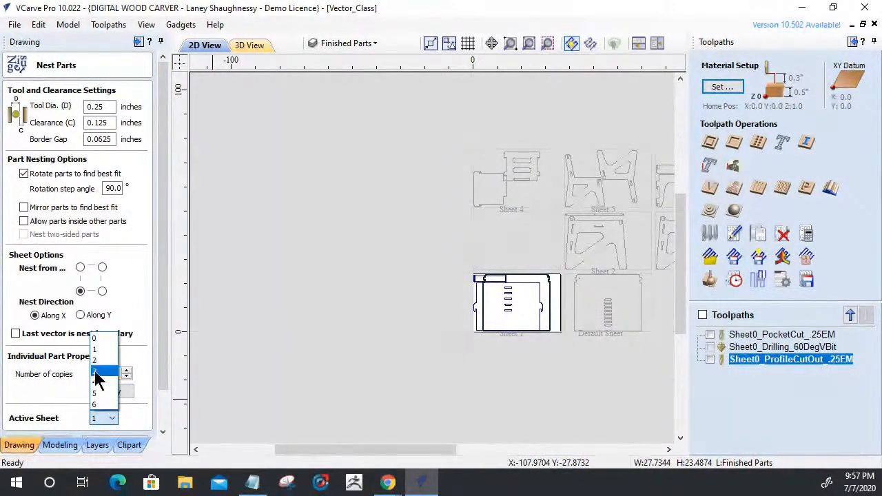
pyautogui.click(98, 418)
pyautogui.click(479, 335)
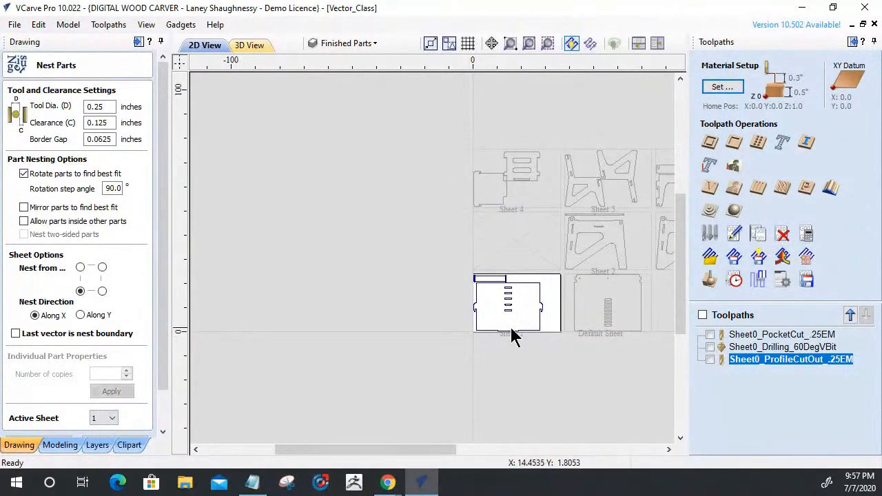
pyautogui.scroll(5, 538, 317)
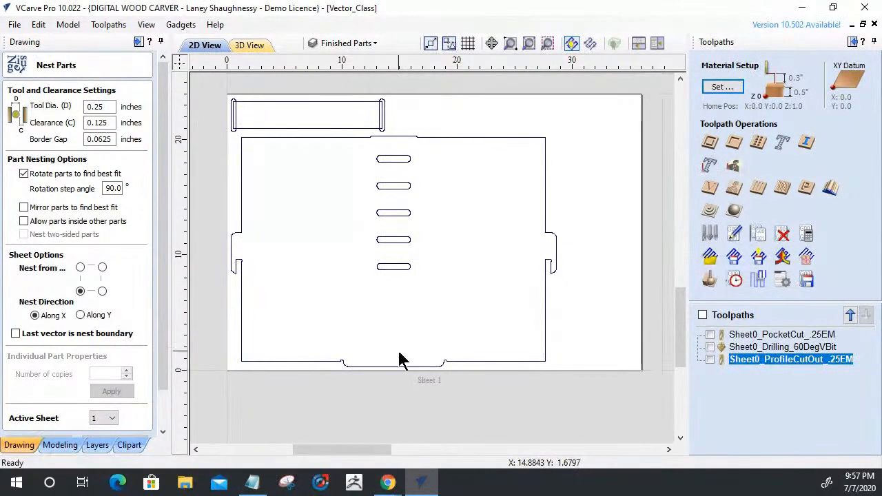
# Compare the large slotted panel with the desk and chair picture in Chrome, return to VCarve Pro and close the Nest Parts tool.
pyautogui.click(545, 279)
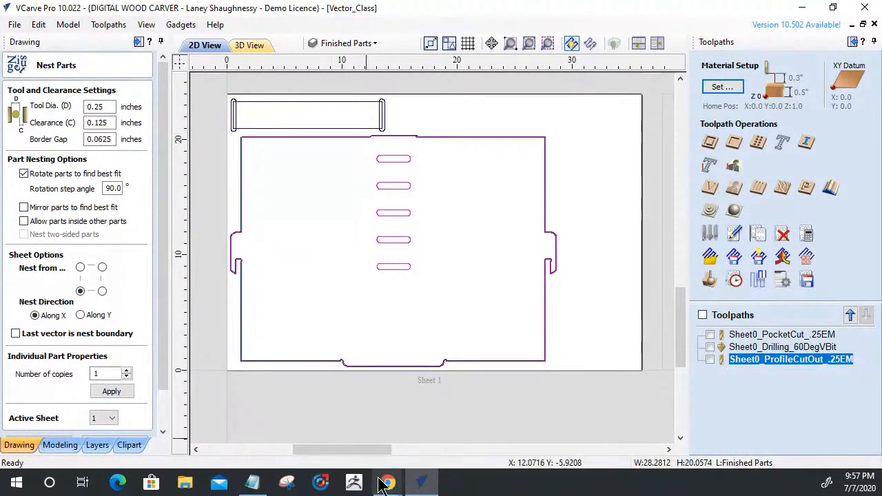
pyautogui.moveTo(386, 485)
pyautogui.click(355, 428)
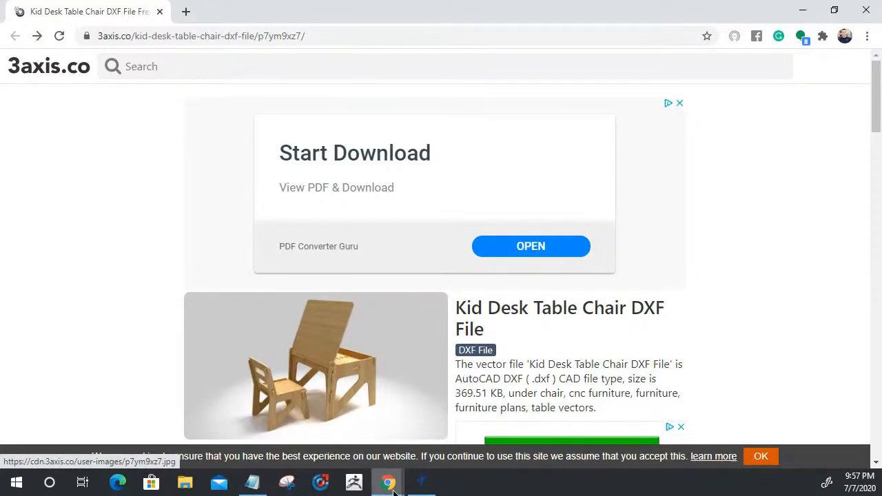
pyautogui.click(423, 486)
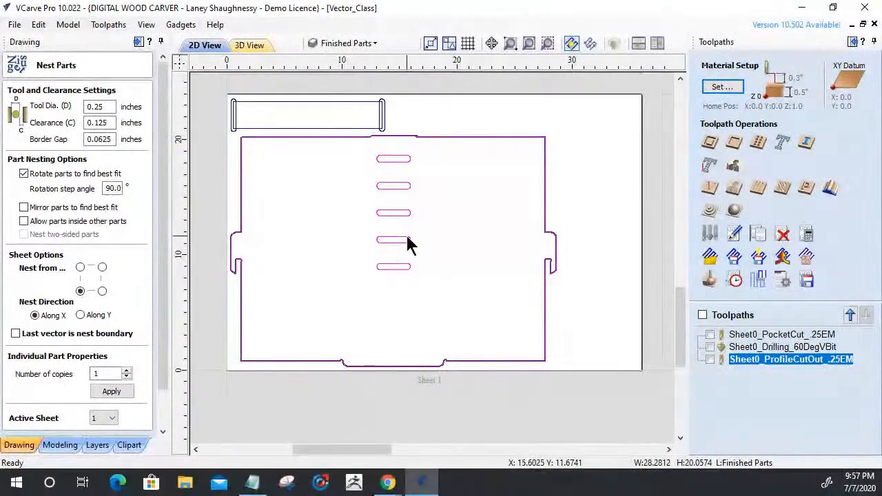
pyautogui.scroll(-2, 155, 382)
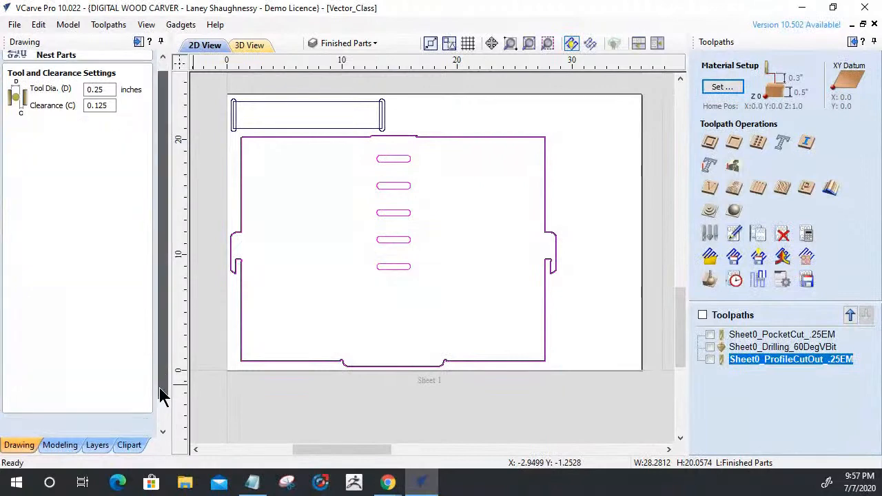
pyautogui.click(141, 423)
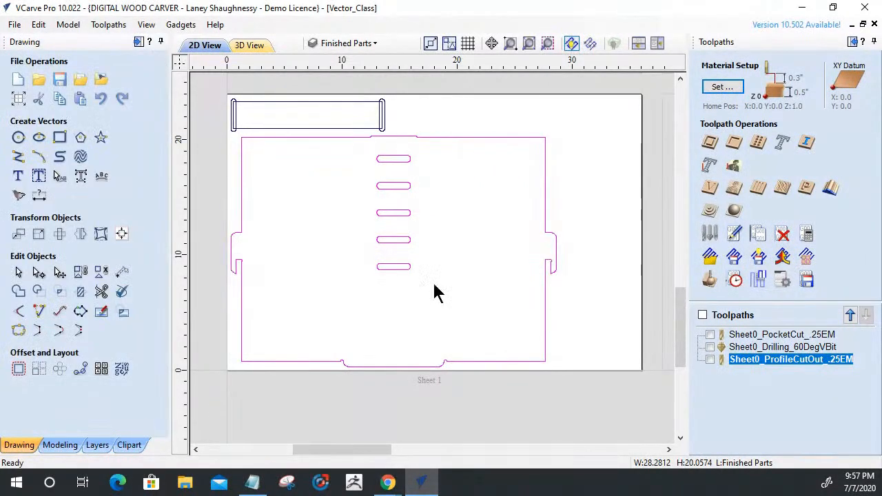
# Select both grouped parts on sheet 1, ungroup them into separate vectors and clear the selection.
pyautogui.moveTo(661, 365)
pyautogui.mouseDown()
pyautogui.moveTo(295, 131)
pyautogui.moveTo(276, 99)
pyautogui.mouseUp()
pyautogui.rightClick(344, 166)
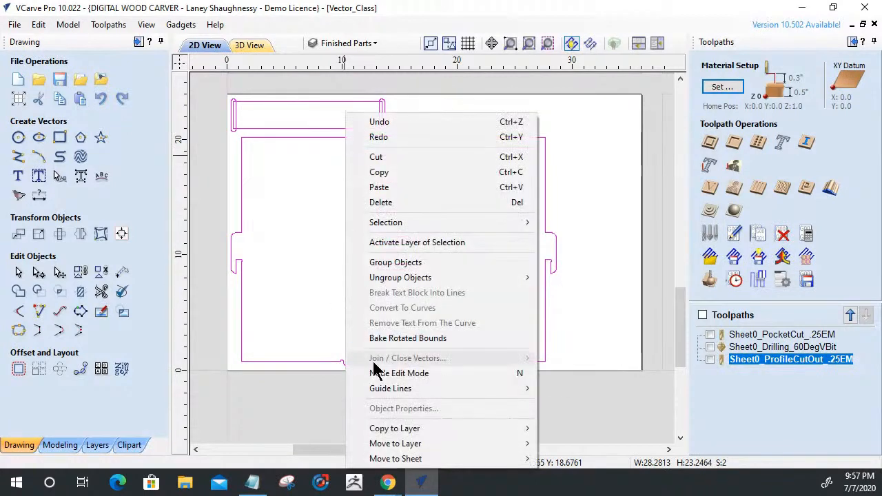
pyautogui.moveTo(366, 278)
pyautogui.click(582, 293)
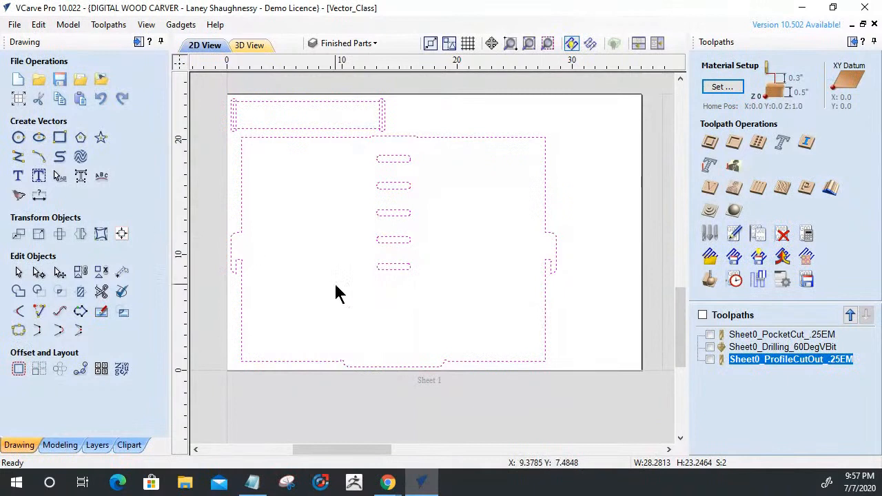
pyautogui.click(431, 298)
# Select the five slots in the large panel and examine them beside the end of the narrow rail part.
pyautogui.moveTo(369, 142); pyautogui.dragTo(365, 135)
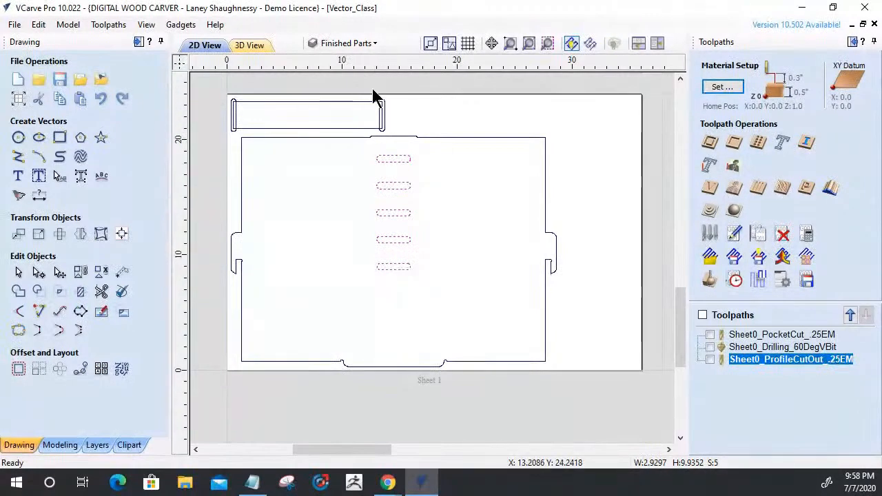
pyautogui.scroll(3, 366, 148)
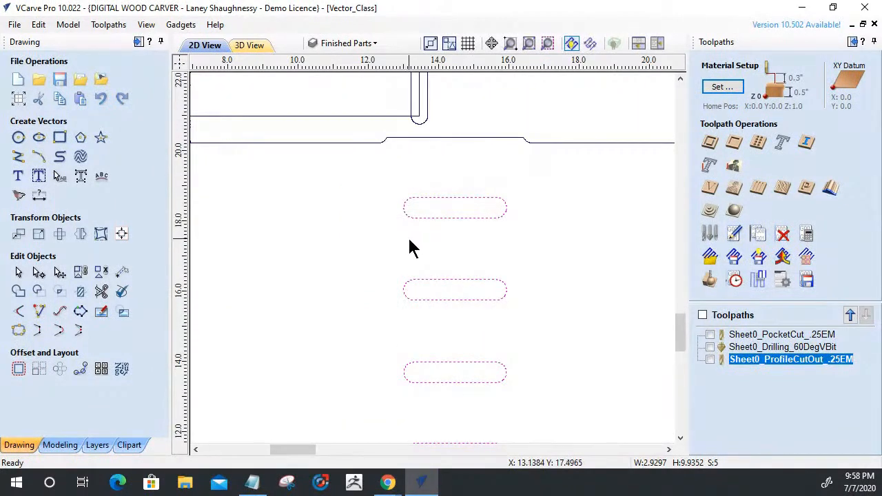
pyautogui.scroll(-2, 410, 241)
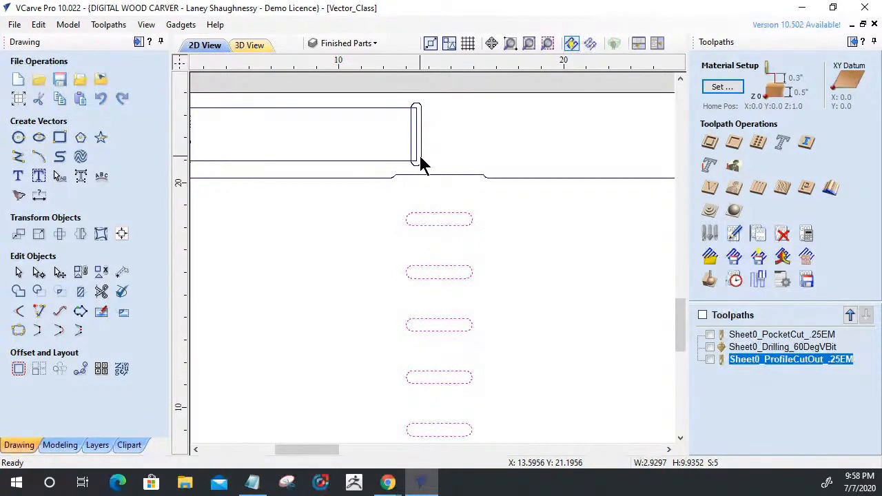
# Add a vertical dimension between the long edges of the narrow rail part on sheet 1.
pyautogui.click(38, 196)
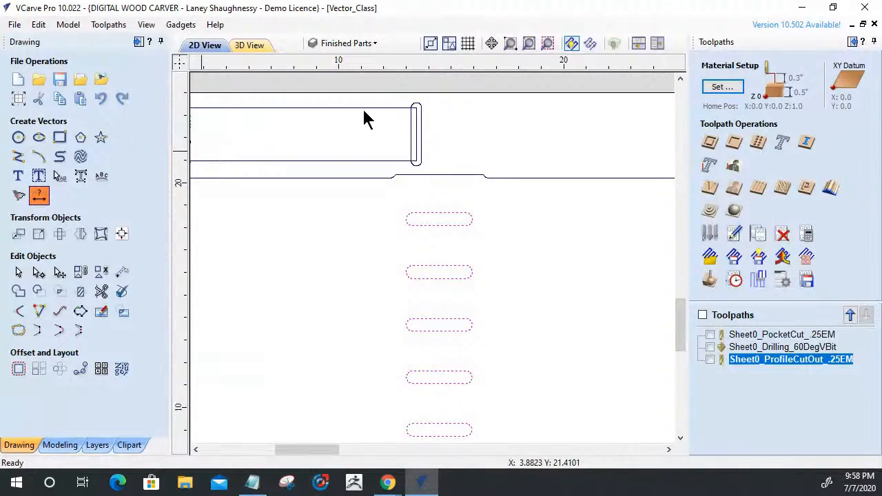
pyautogui.click(40, 198)
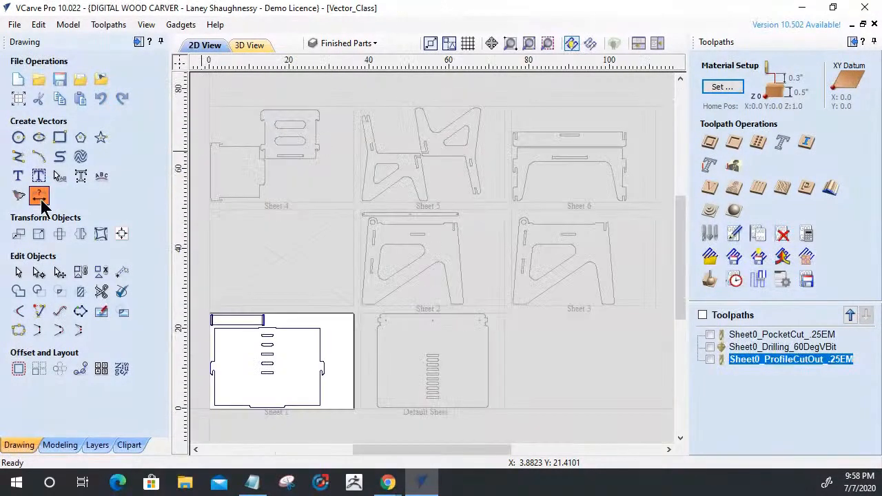
pyautogui.scroll(6, 305, 246)
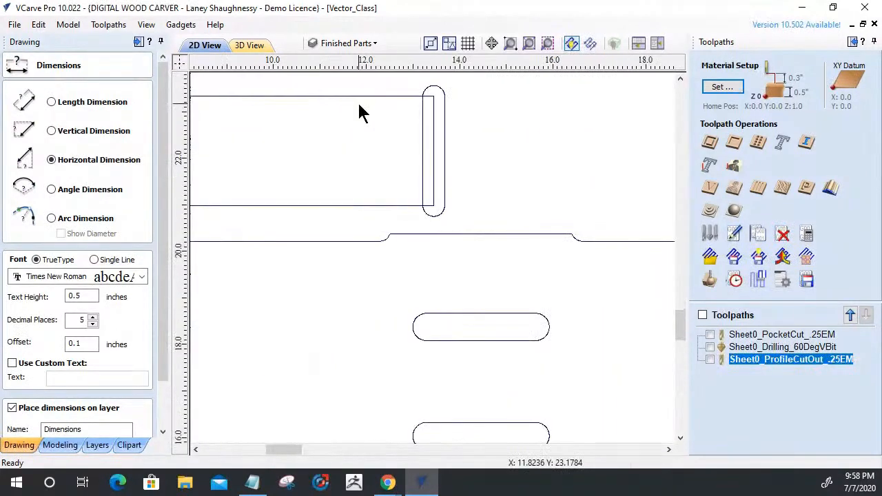
pyautogui.click(92, 136)
pyautogui.click(343, 97)
pyautogui.click(348, 204)
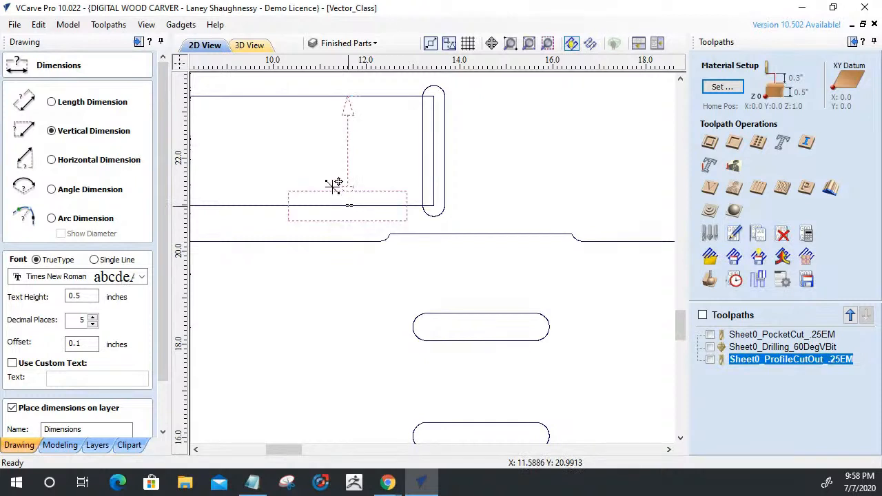
pyautogui.click(344, 146)
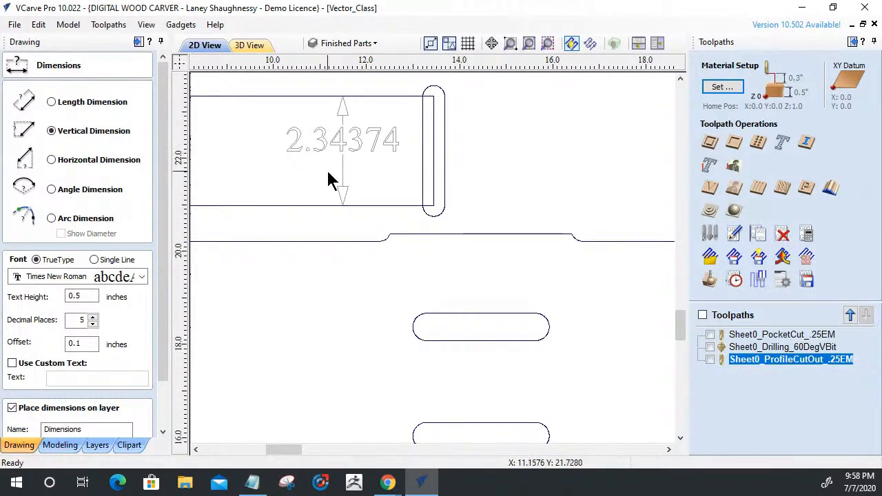
# Add a horizontal dimension across the full length of the panel's uppermost slot, with its text above the slot.
pyautogui.click(415, 324)
pyautogui.click(51, 160)
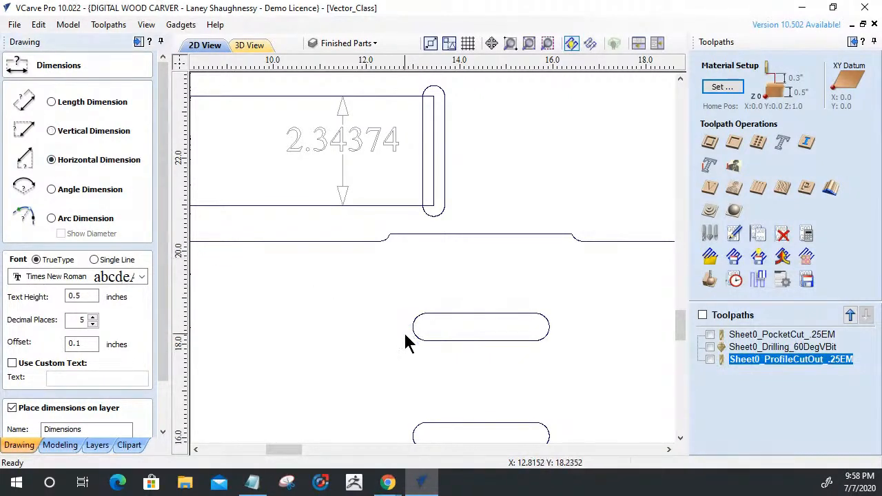
pyautogui.click(412, 327)
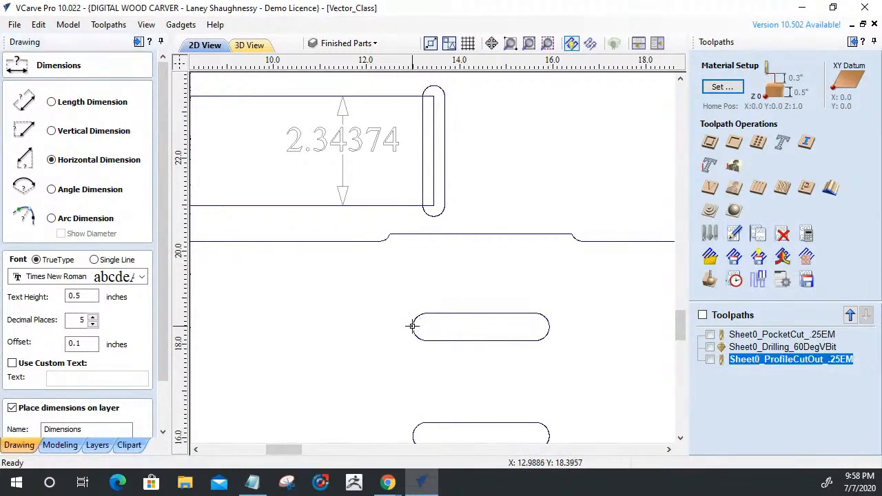
pyautogui.click(549, 328)
pyautogui.click(475, 273)
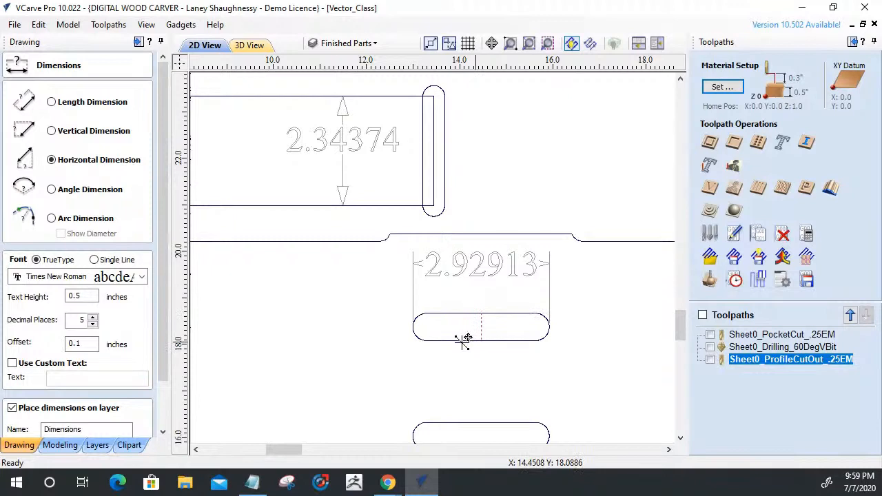
# Add a vertical dimension across the width of the panel's uppermost slot.
pyautogui.click(53, 131)
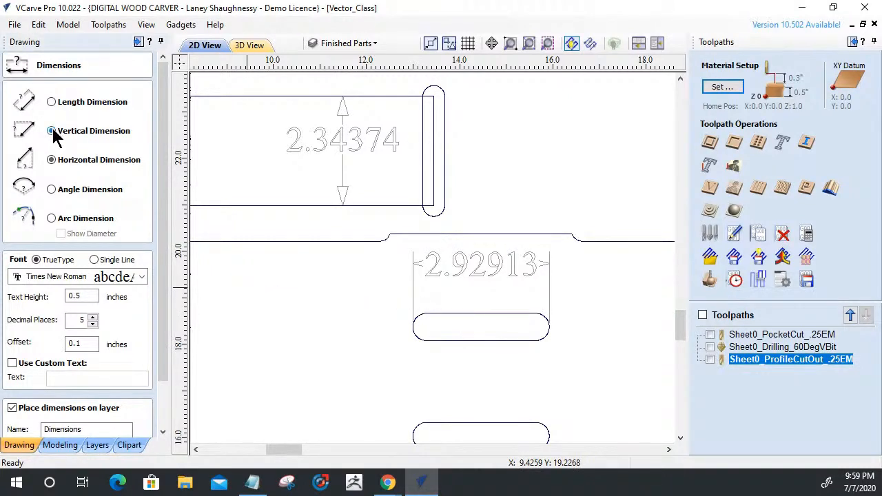
pyautogui.click(473, 314)
pyautogui.click(472, 340)
pyautogui.click(478, 324)
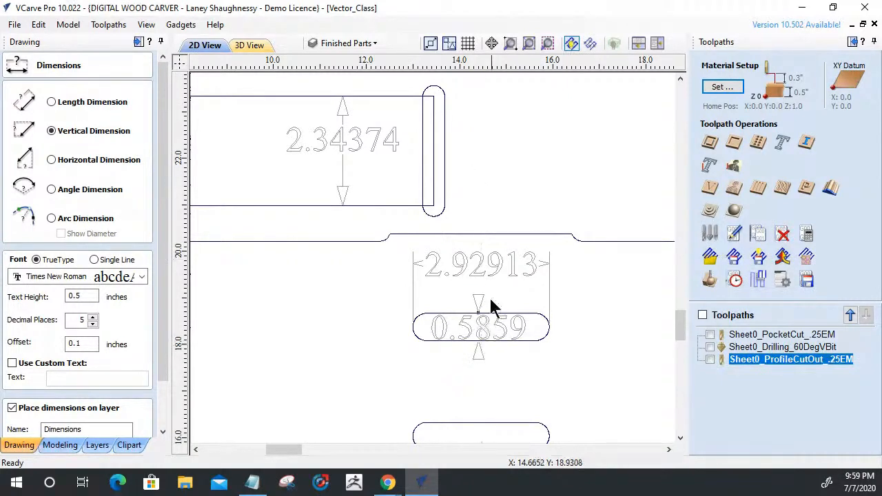
# Examine the dimensioned rail and slot on sheet 1, and close the Dimensions tool.
pyautogui.scroll(-10, 490, 309)
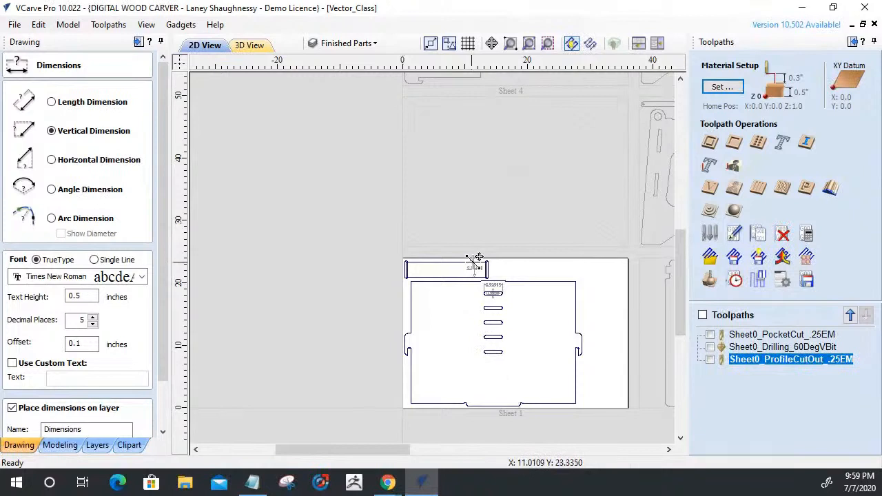
pyautogui.scroll(5, 478, 259)
pyautogui.scroll(3, 526, 297)
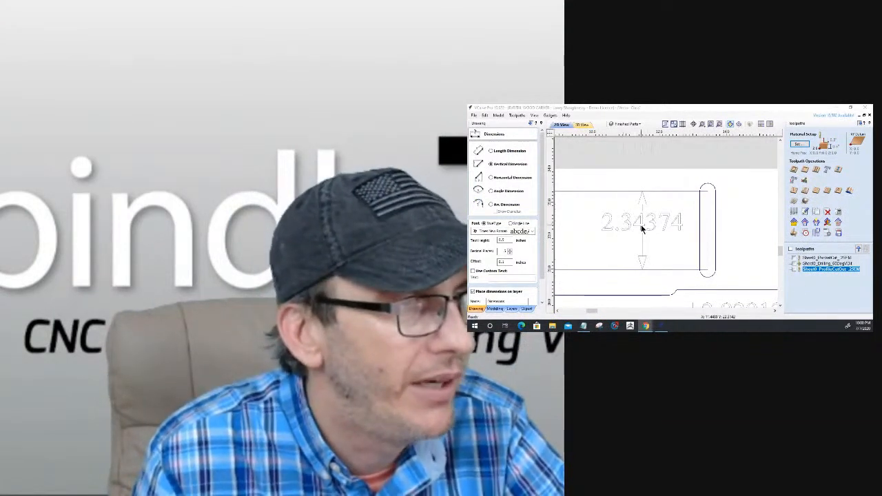
pyautogui.scroll(-4, 717, 276)
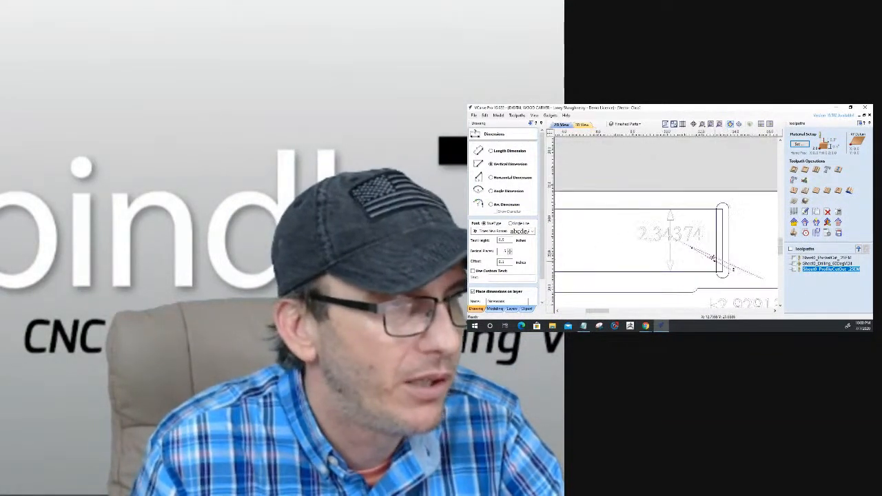
pyautogui.moveTo(542, 262); pyautogui.dragTo(542, 304)
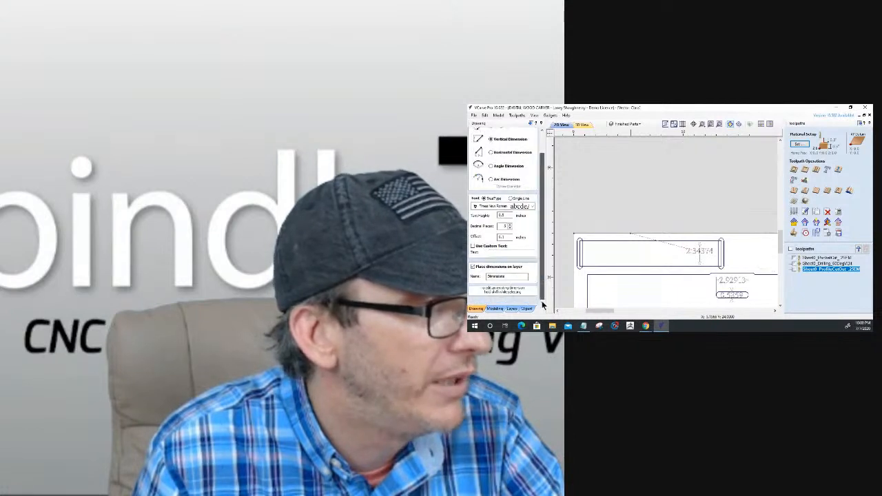
pyautogui.click(528, 301)
# Delete the slot's length and width dimensions and the rail's vertical dimension from sheet 1.
pyautogui.scroll(-4, 677, 231)
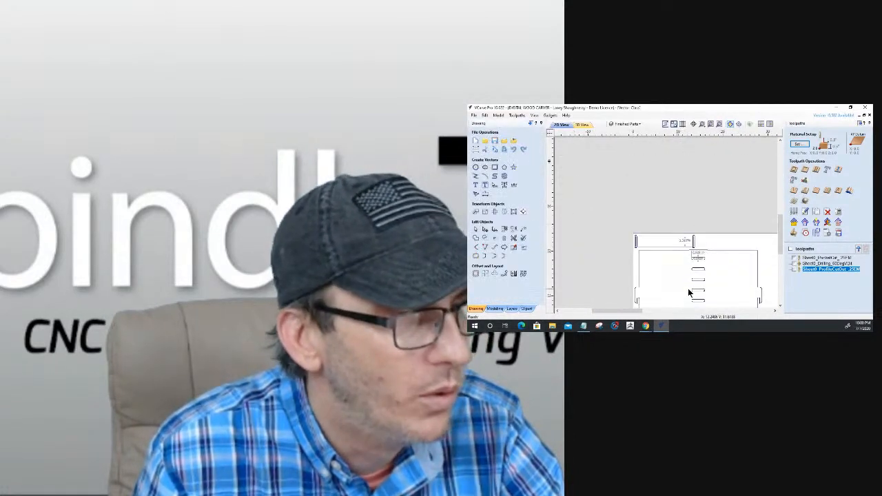
pyautogui.click(687, 260)
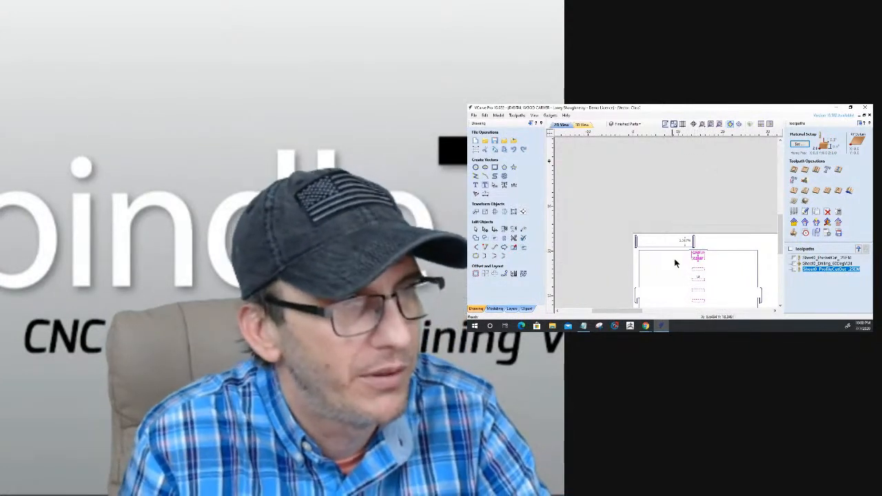
pyautogui.click(696, 255)
pyautogui.scroll(4, 696, 255)
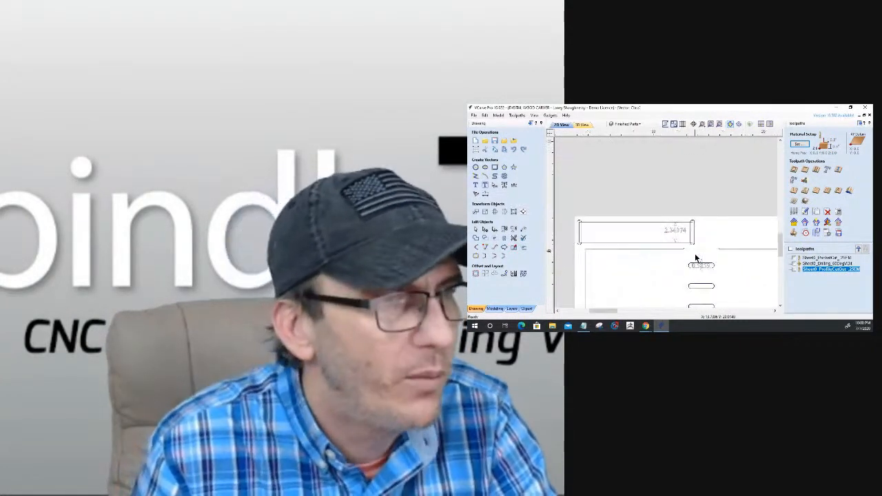
pyautogui.click(696, 274)
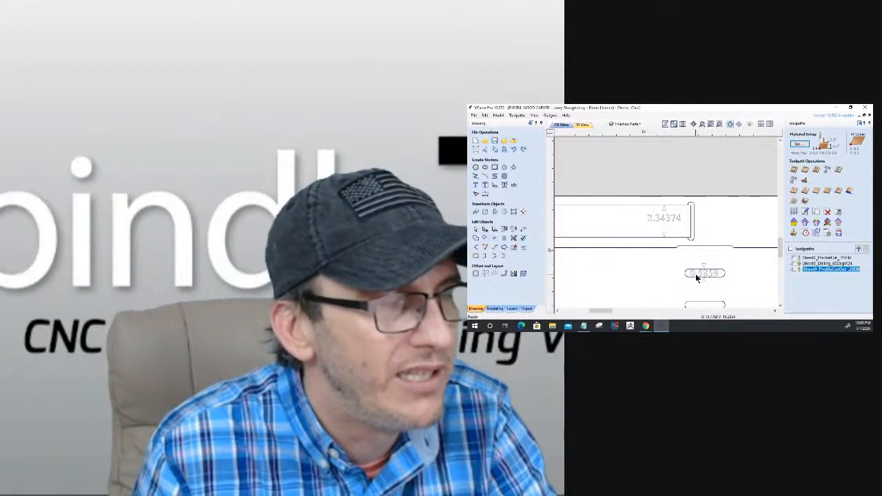
pyautogui.press('Delete')
pyautogui.click(664, 214)
pyautogui.press('Delete')
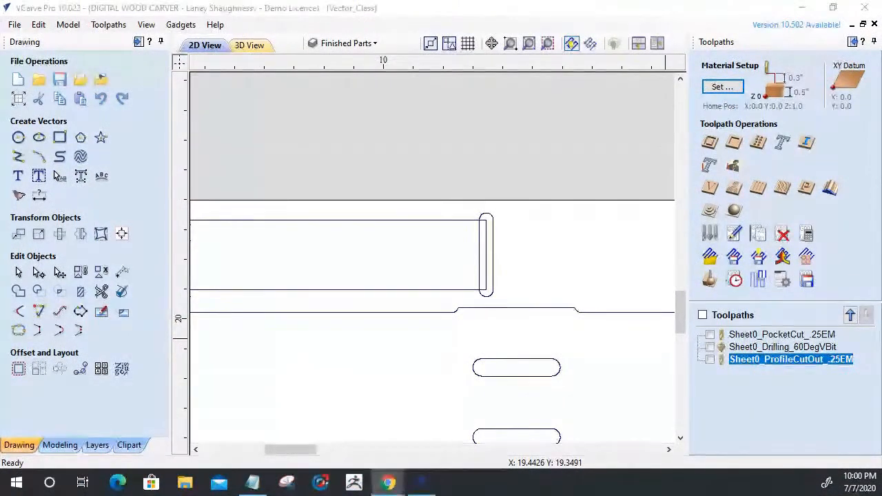
# Select the slots at both ends of the rail plus the panel's five slots, and start a pocket toolpath for them.
pyautogui.scroll(-3, 514, 250)
pyautogui.click(517, 241)
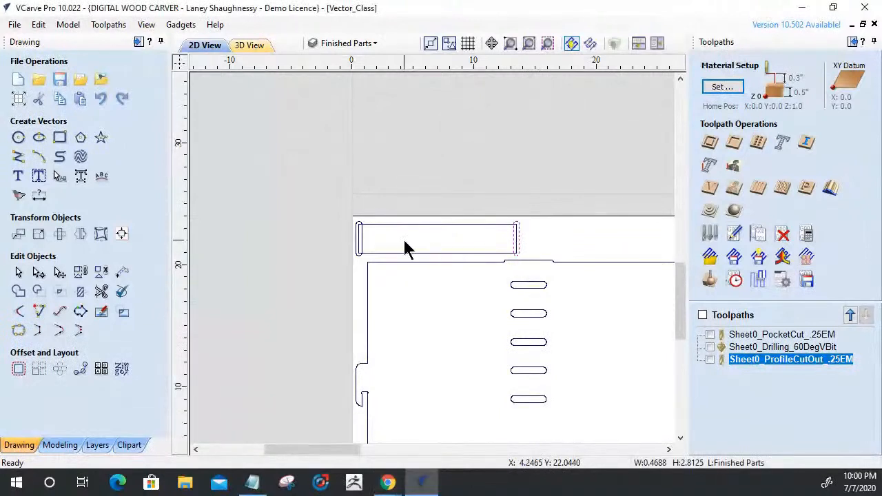
pyautogui.click(364, 242)
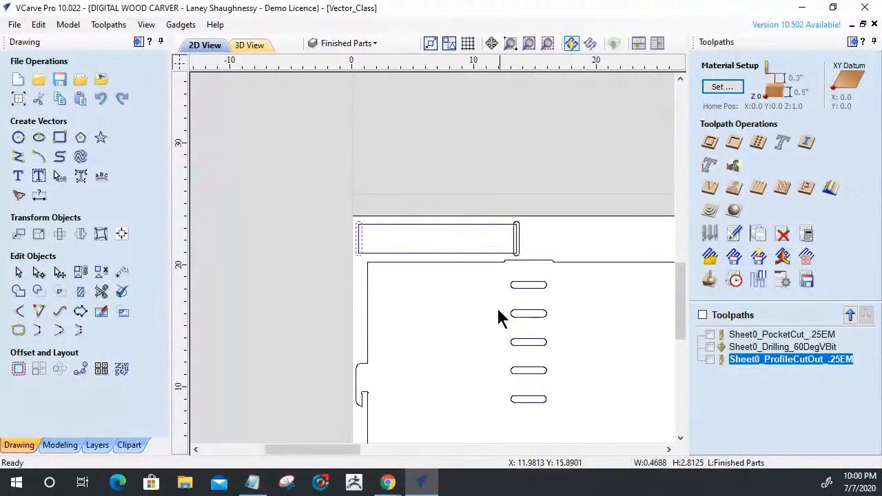
pyautogui.keyDown('shift'); pyautogui.click(518, 244); pyautogui.keyUp('shift')
pyautogui.keyDown('shift'); pyautogui.moveTo(544, 420); pyautogui.dragTo(498, 280); pyautogui.keyUp('shift')
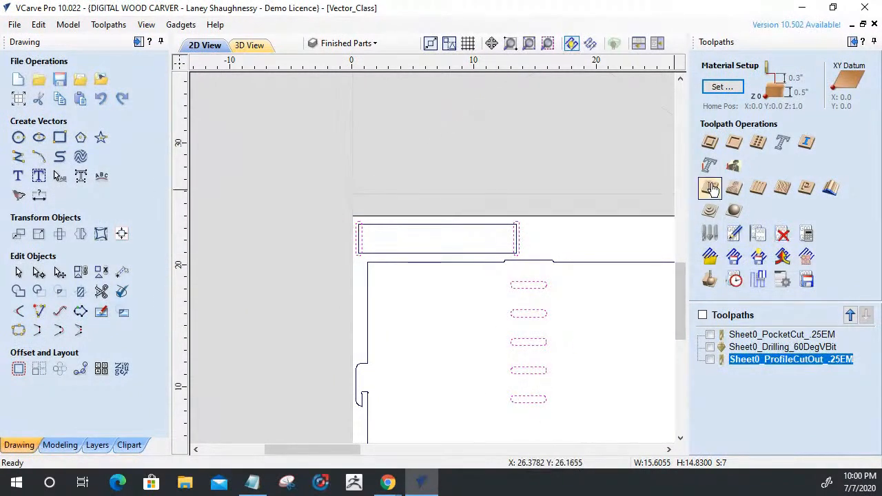
pyautogui.click(734, 142)
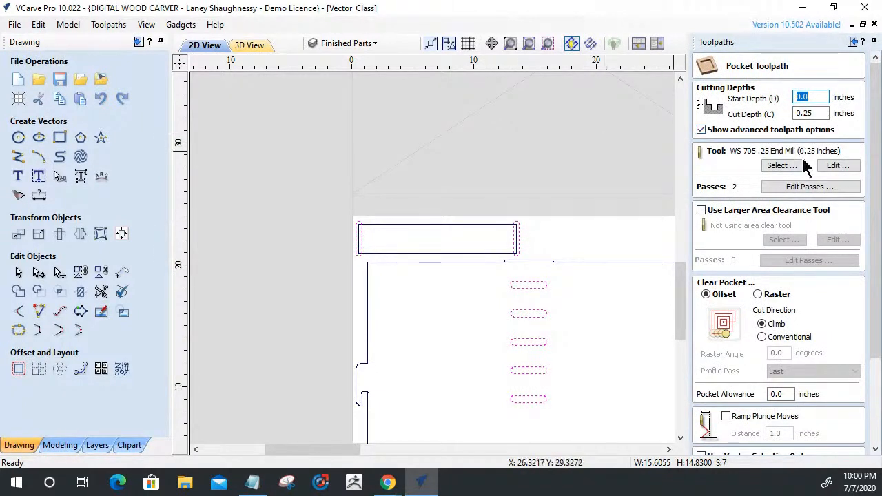
pyautogui.moveTo(874, 172); pyautogui.dragTo(873, 246)
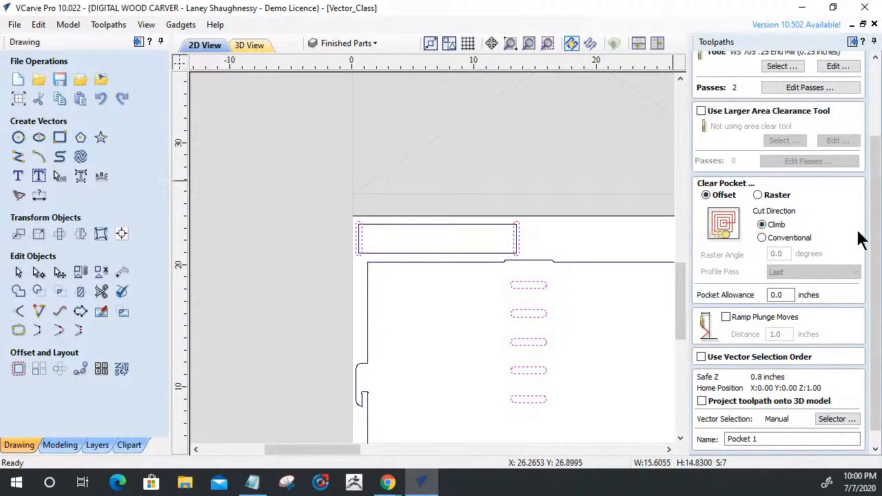
# Calculate the pocket toolpath under the name Sheet1_Pocket_.25EM, and reset the material preview.
pyautogui.scroll(-1, 870, 261)
pyautogui.moveTo(758, 422); pyautogui.dragTo(650, 426)
pyautogui.write('sH')
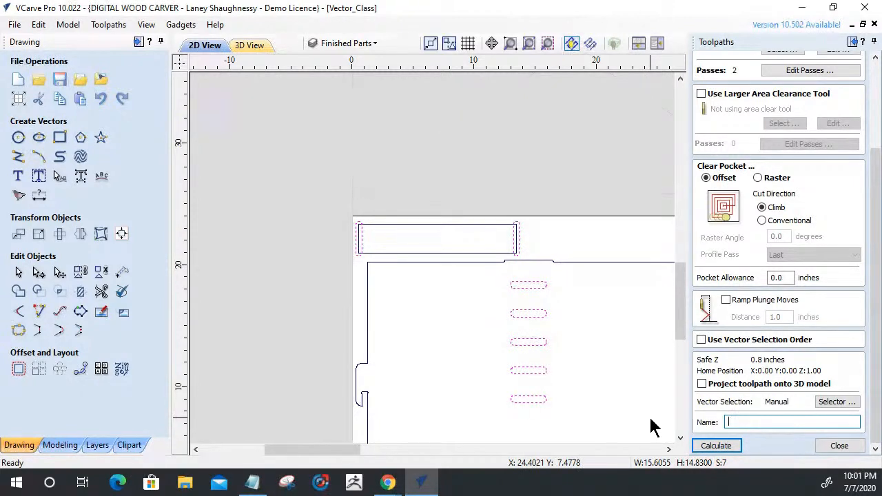
pyautogui.write('_Pocket_.25EM')
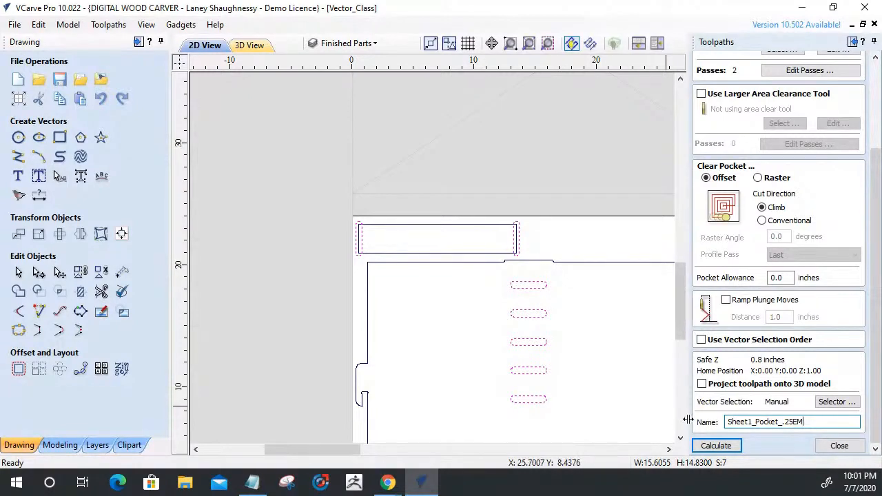
pyautogui.click(715, 446)
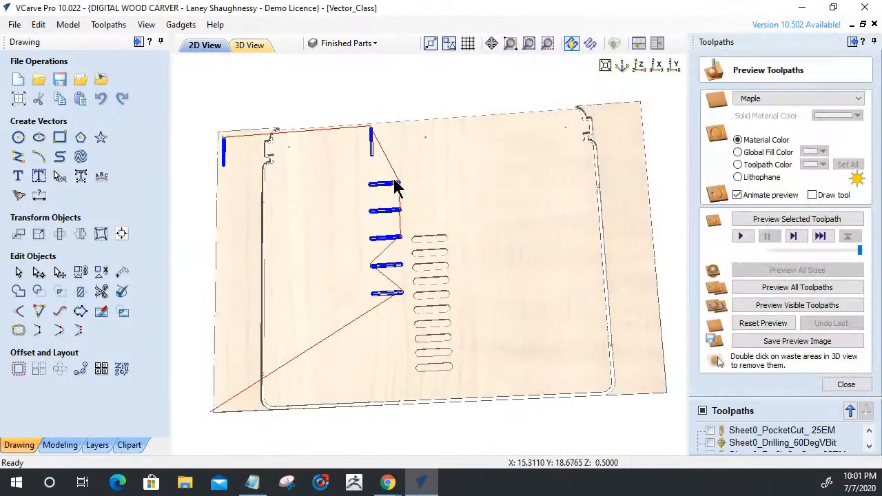
pyautogui.click(741, 323)
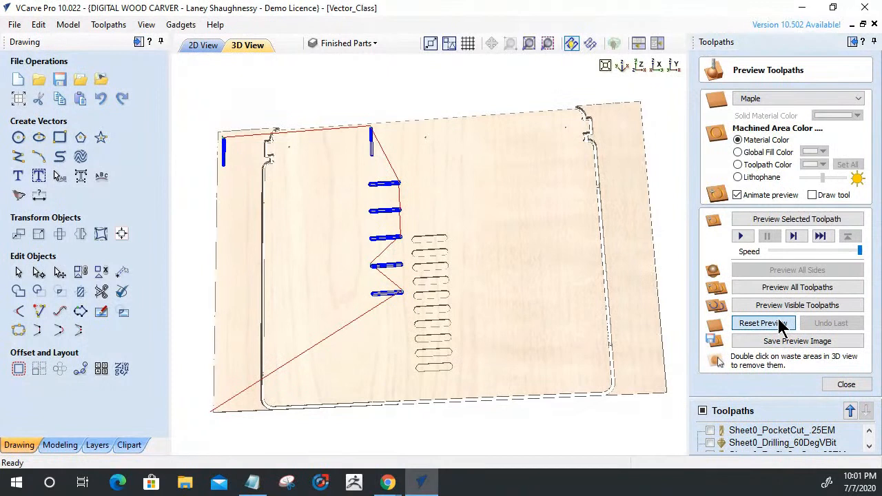
# Start a profile toolpath on the rail and panel outlines of sheet 1, with tabs enabled and open for editing.
pyautogui.click(200, 45)
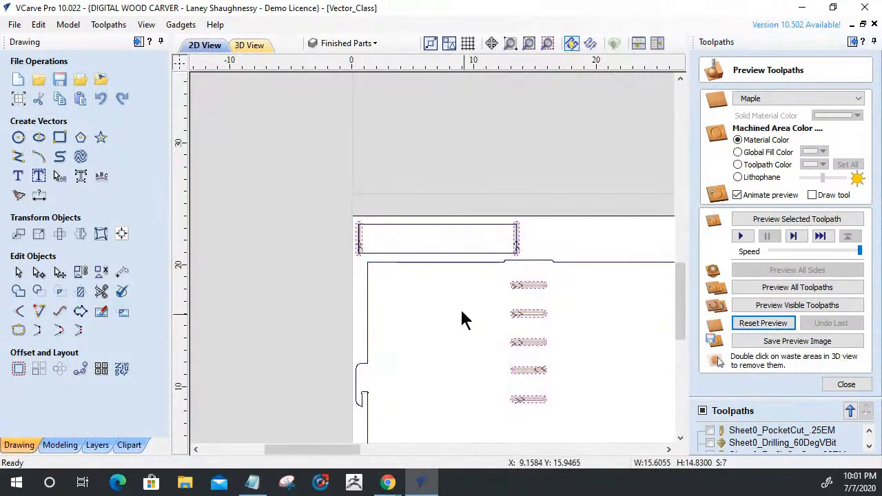
pyautogui.scroll(-3, 393, 236)
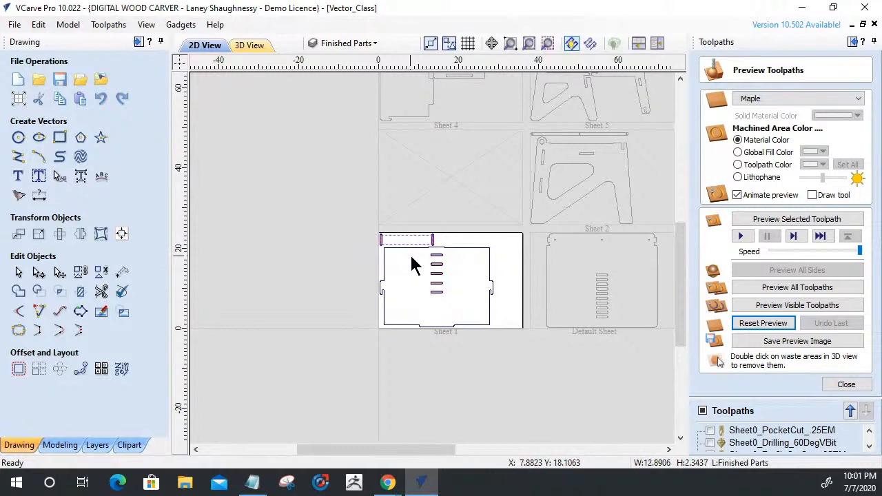
pyautogui.keyDown('shift'); pyautogui.click(463, 249); pyautogui.keyUp('shift')
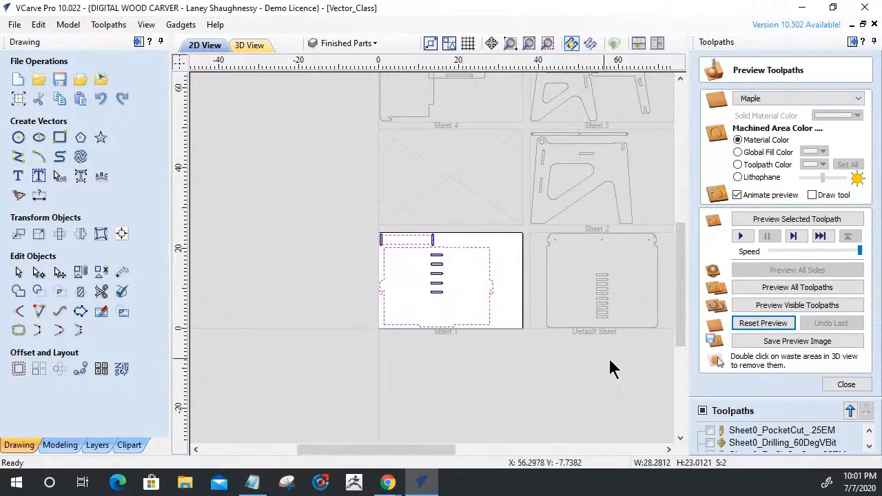
pyautogui.click(846, 384)
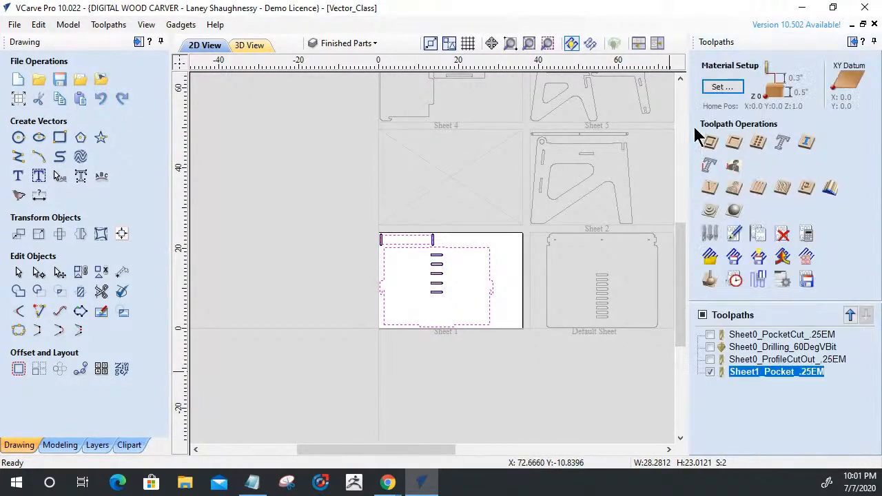
pyautogui.click(710, 143)
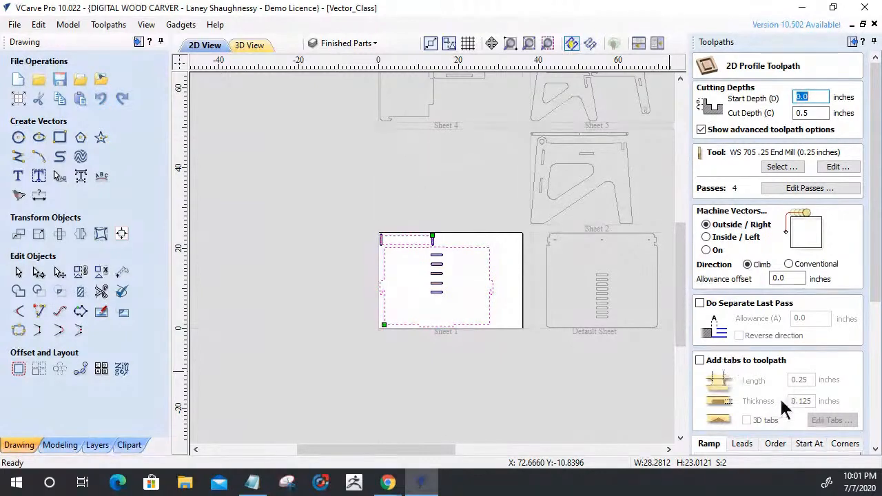
pyautogui.click(700, 361)
pyautogui.click(834, 420)
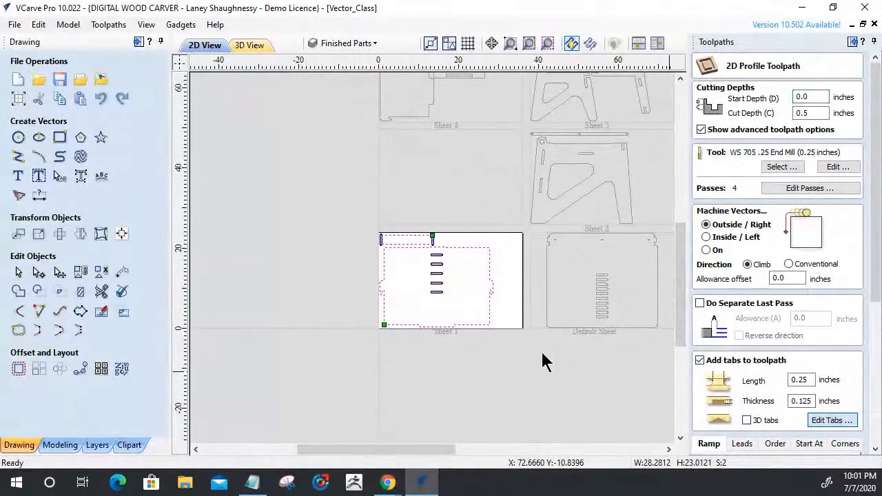
# Place one tab on each short end of the rail and one midway along its lower edge.
pyautogui.scroll(5, 400, 244)
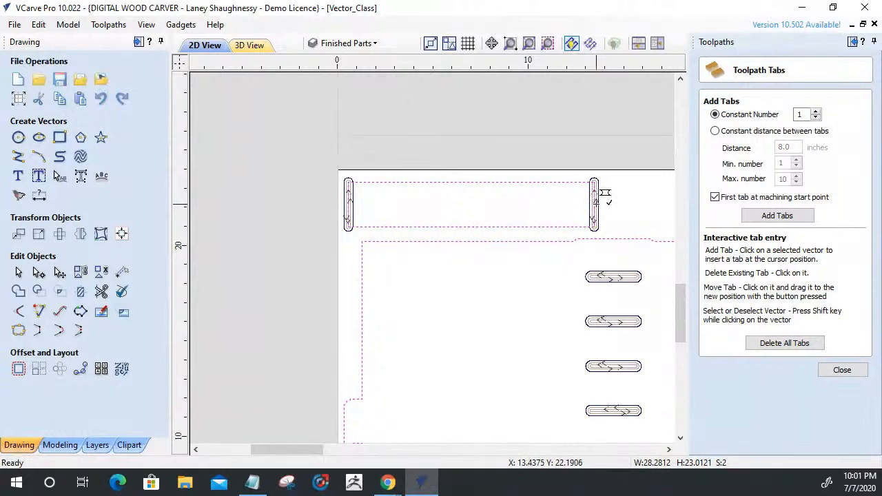
pyautogui.click(597, 197)
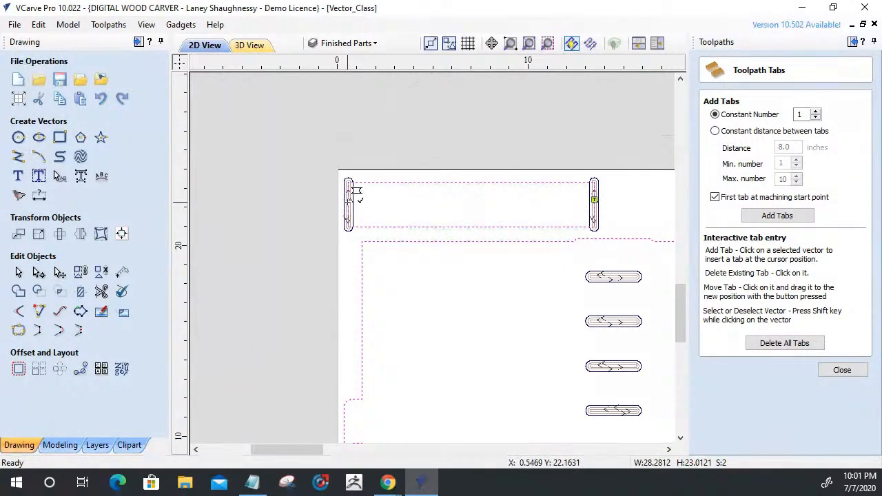
pyautogui.click(348, 204)
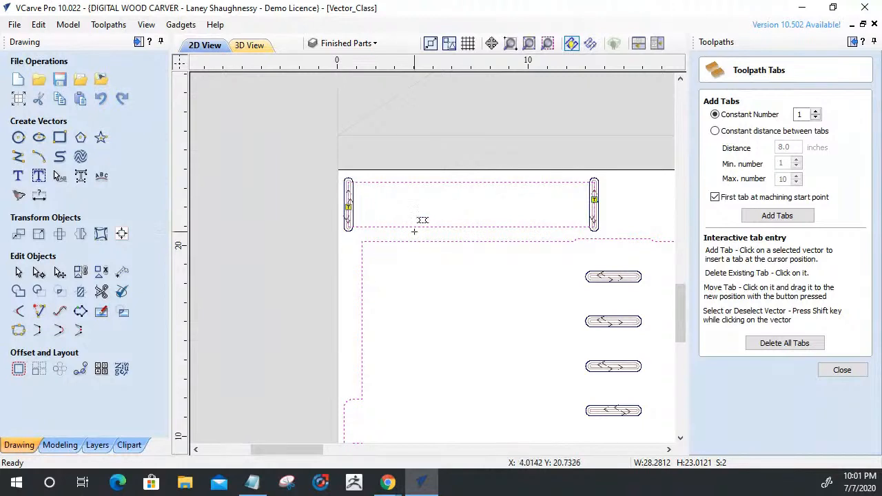
pyautogui.click(460, 227)
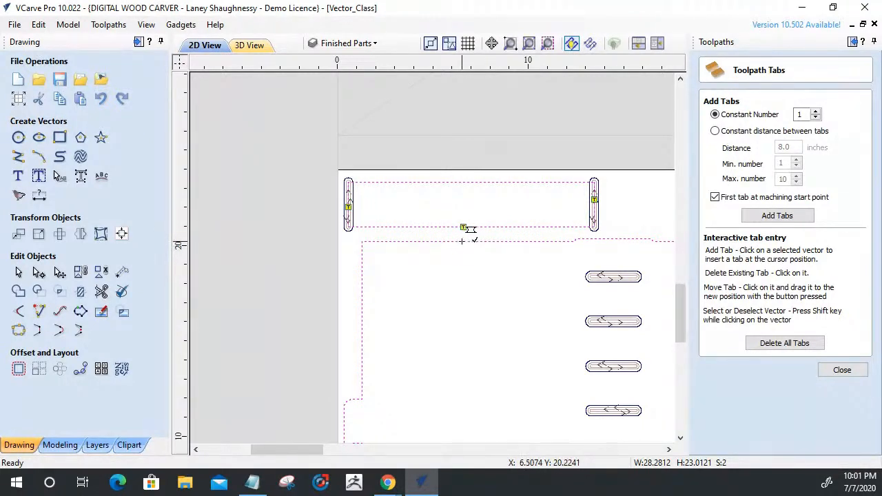
# Place one tab on the panel's upper edge and two on each side edge, and finish tab editing.
pyautogui.scroll(-4, 482, 255)
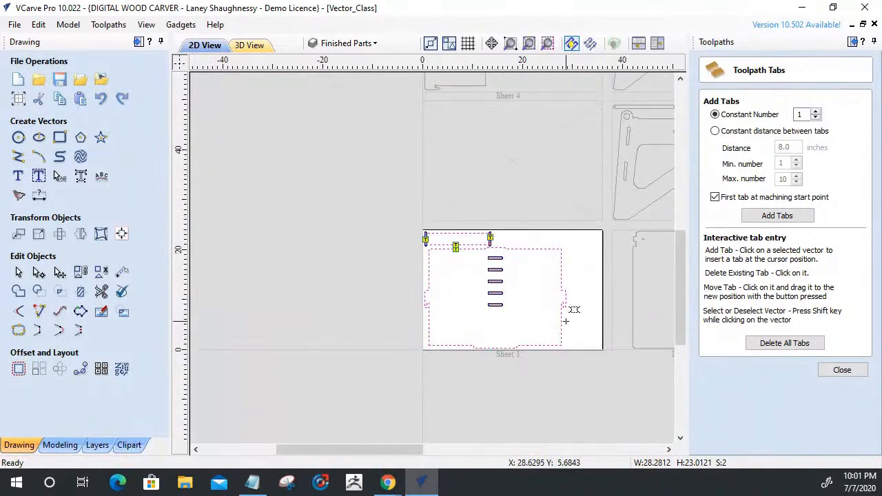
pyautogui.scroll(3, 566, 322)
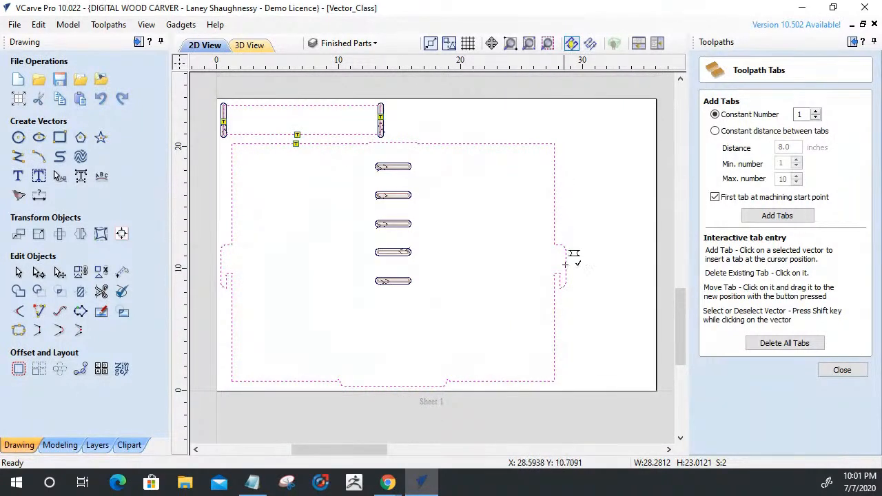
pyautogui.click(555, 325)
pyautogui.click(554, 192)
pyautogui.click(232, 345)
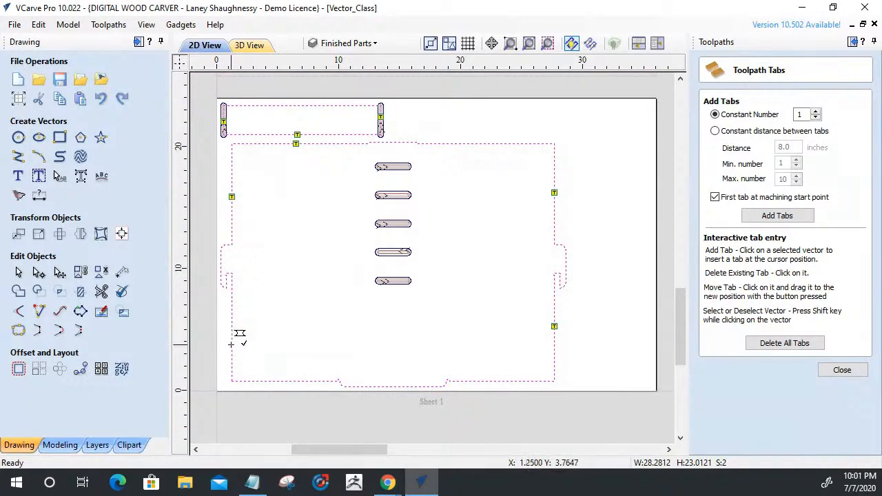
pyautogui.click(843, 370)
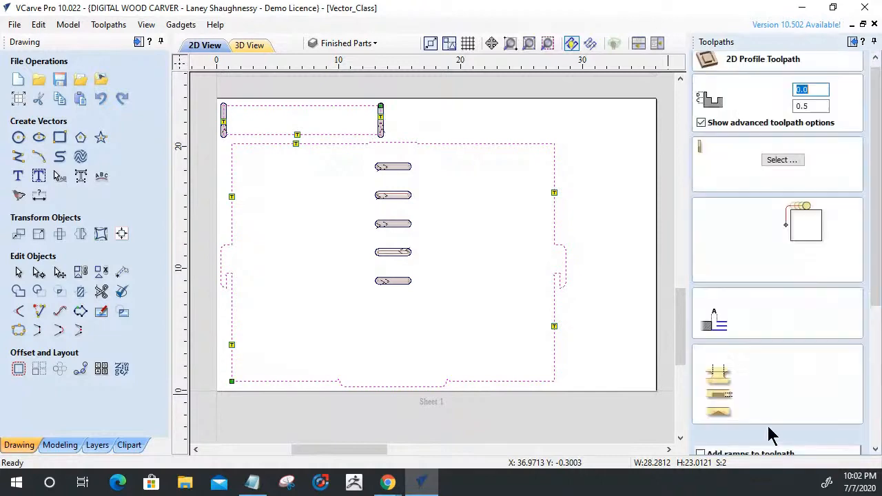
# Name the profile toolpath Sheet1_ProfileCutOut_.25EM and calculate it.
pyautogui.scroll(-5, 771, 434)
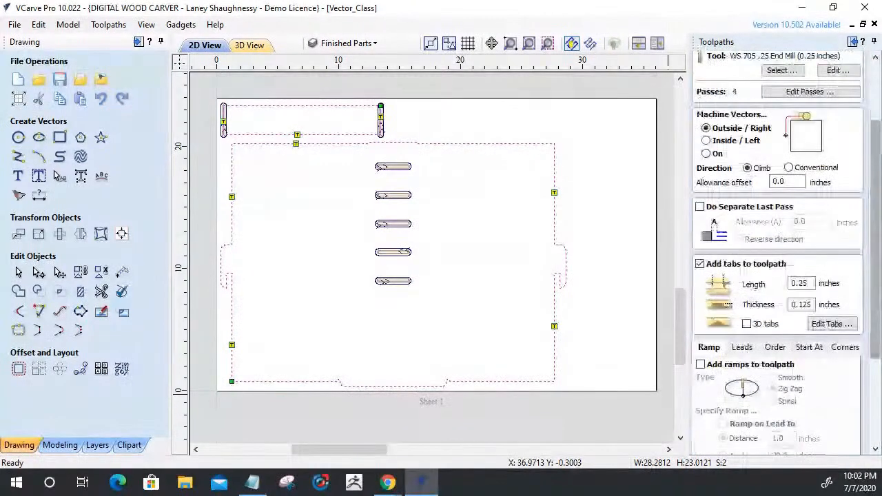
pyautogui.moveTo(767, 420); pyautogui.dragTo(684, 419)
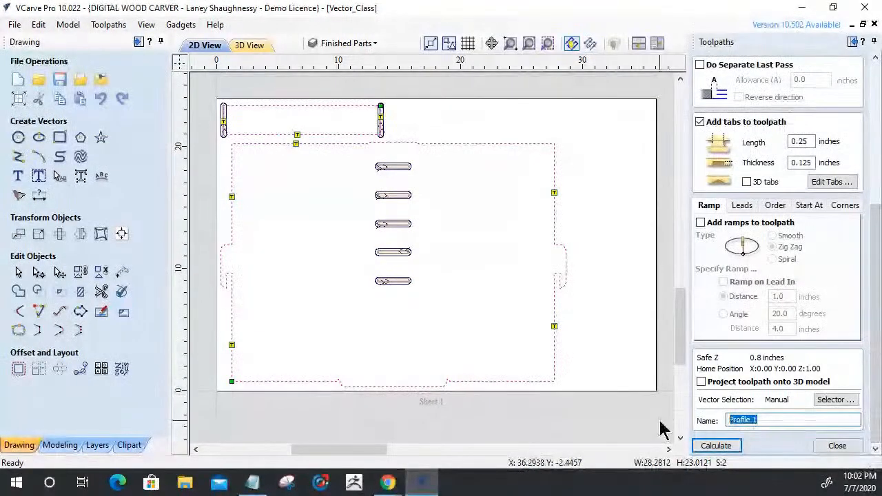
pyautogui.write('Sheet')
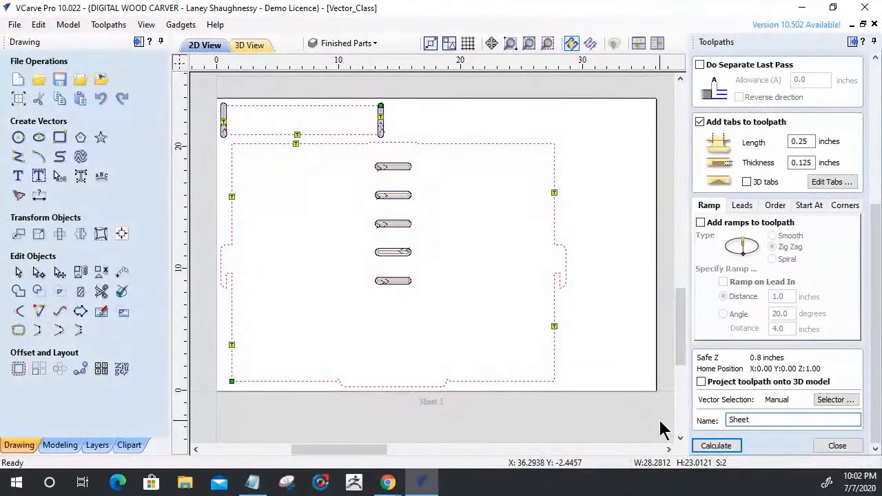
pyautogui.write('1_Profile')
pyautogui.write('CutOut_.25EM')
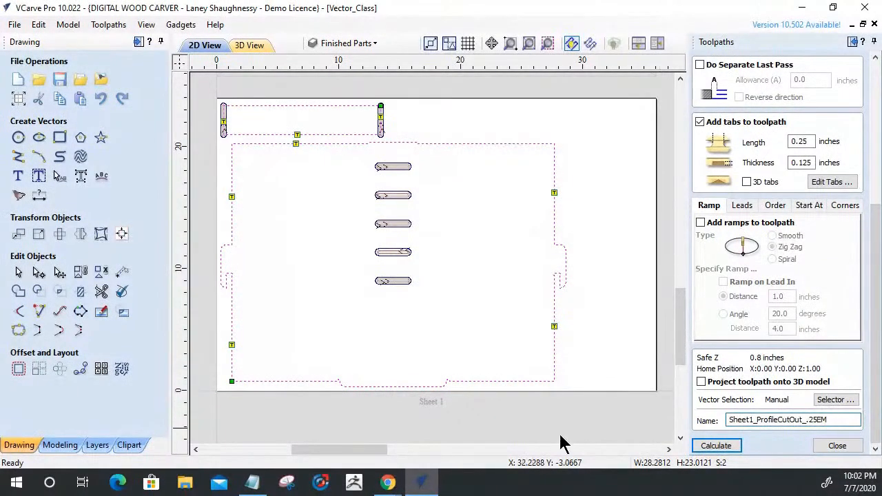
pyautogui.click(714, 446)
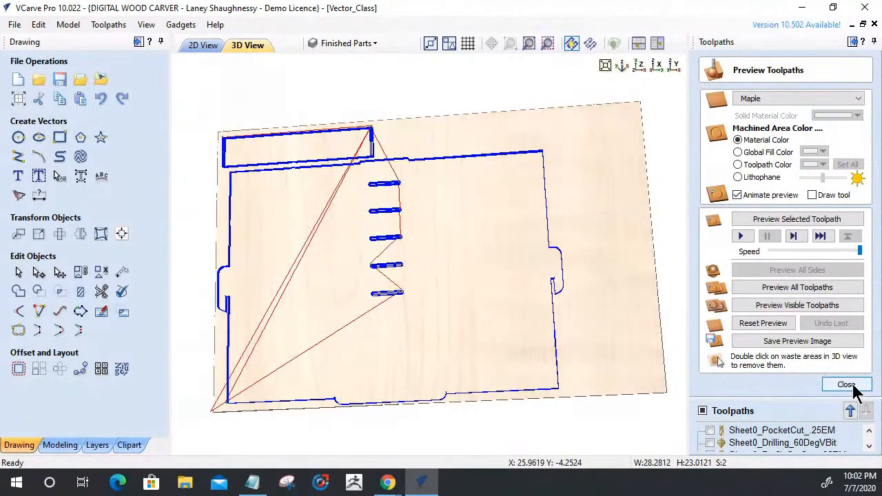
# Preview the visible sheet 1 toolpaths in the material, and return to the 2D drawing.
pyautogui.click(813, 308)
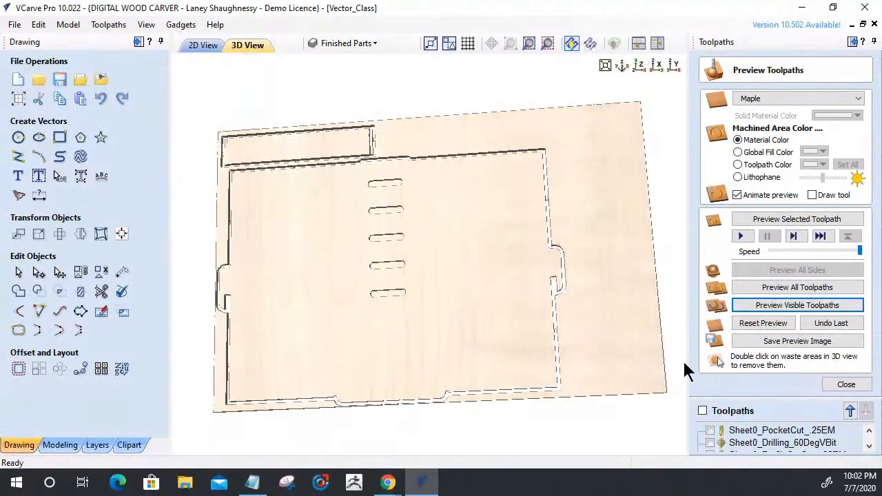
pyautogui.click(845, 386)
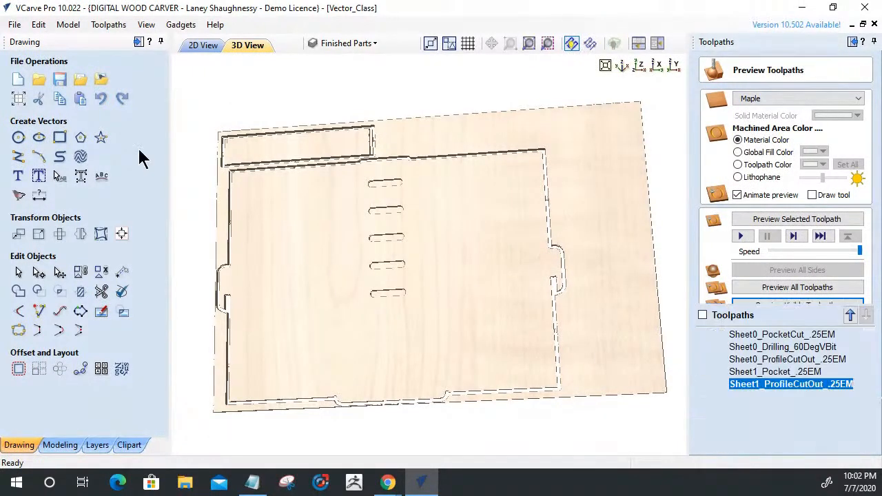
pyautogui.click(203, 45)
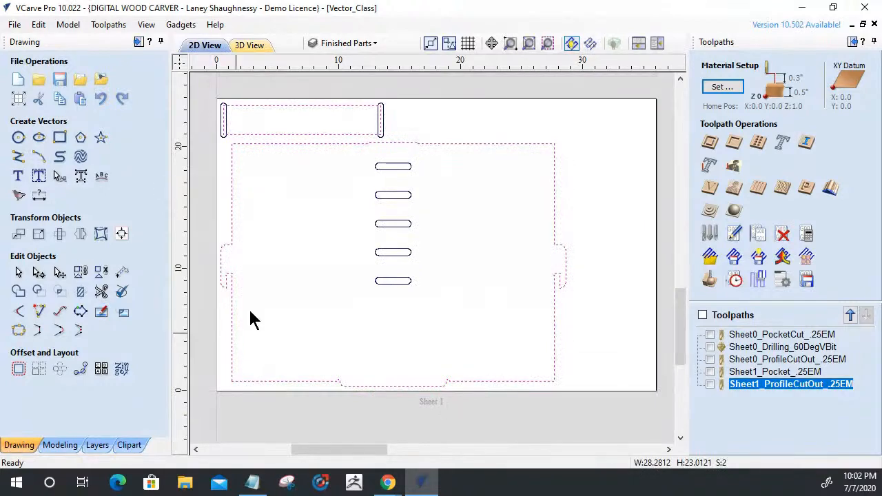
# Make sheet 2 the active sheet through the part nesting settings.
pyautogui.scroll(-3, 372, 279)
pyautogui.scroll(-1, 400, 258)
pyautogui.scroll(4, 418, 128)
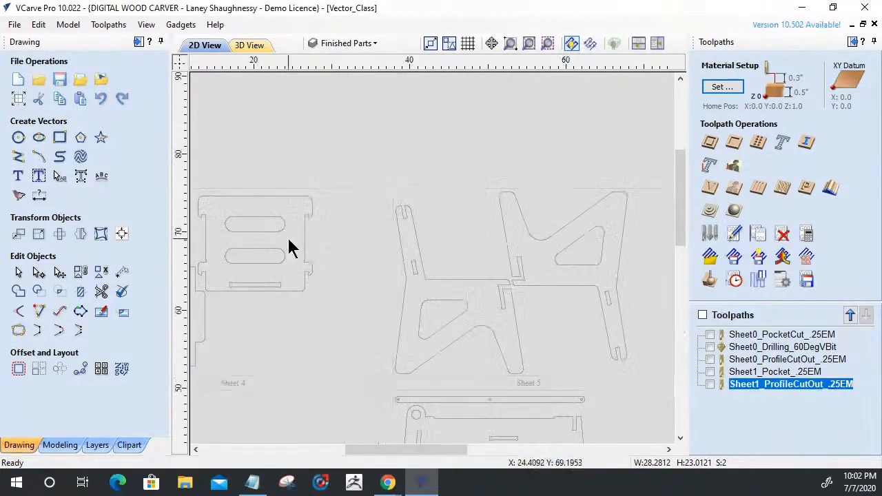
pyautogui.scroll(-2, 464, 270)
pyautogui.scroll(-2, 510, 269)
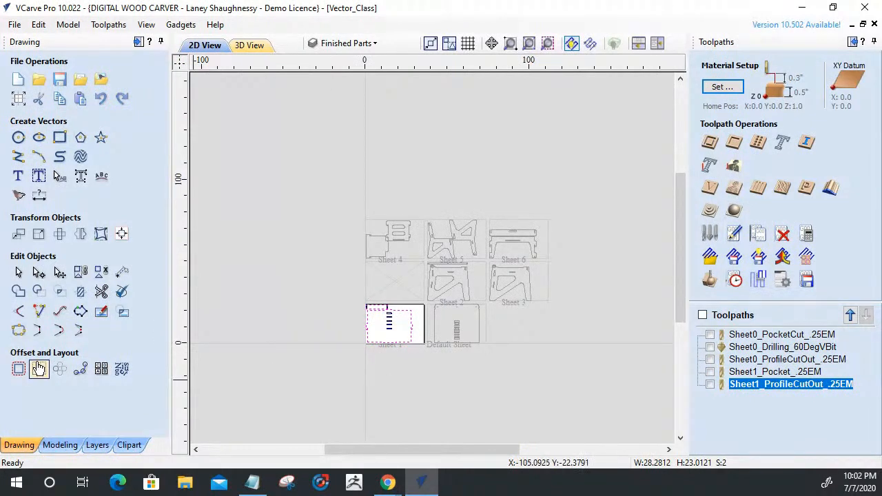
pyautogui.click(122, 369)
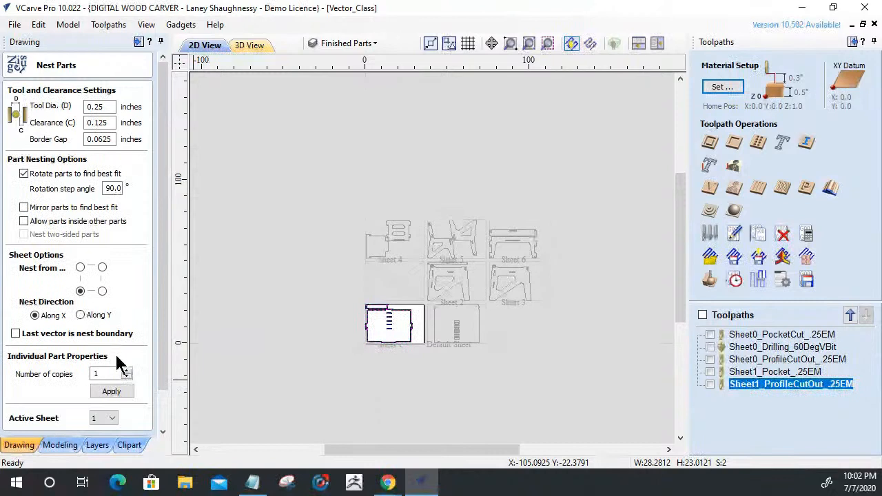
pyautogui.click(104, 418)
pyautogui.click(103, 427)
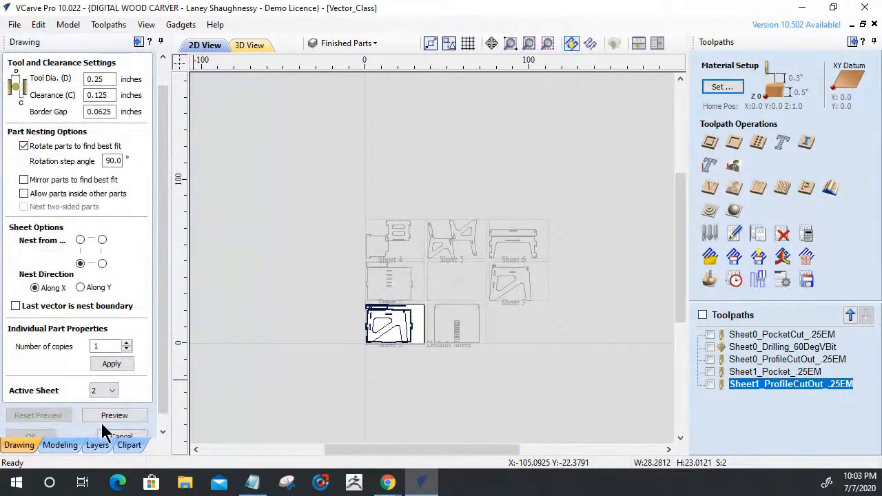
# Close the part nesting settings and examine the long strip with three small holes above the side panel on sheet 2.
pyautogui.click(136, 439)
pyautogui.scroll(6, 345, 335)
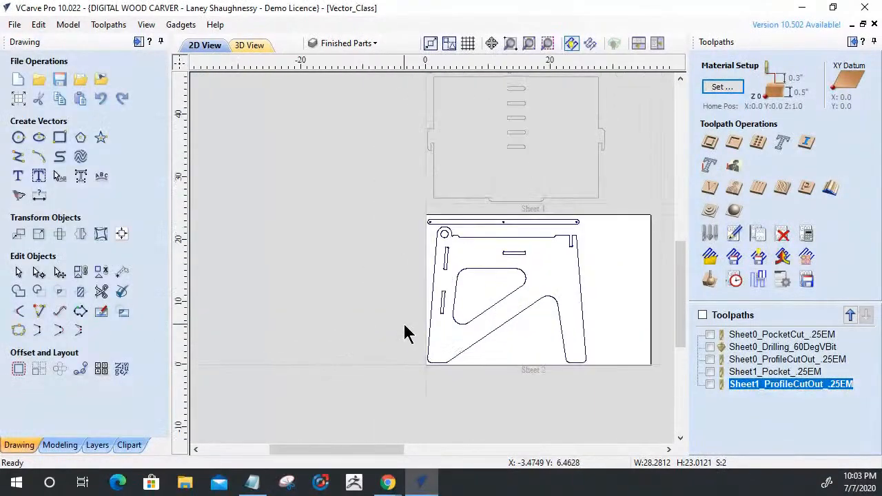
pyautogui.scroll(2, 524, 264)
pyautogui.scroll(4, 591, 203)
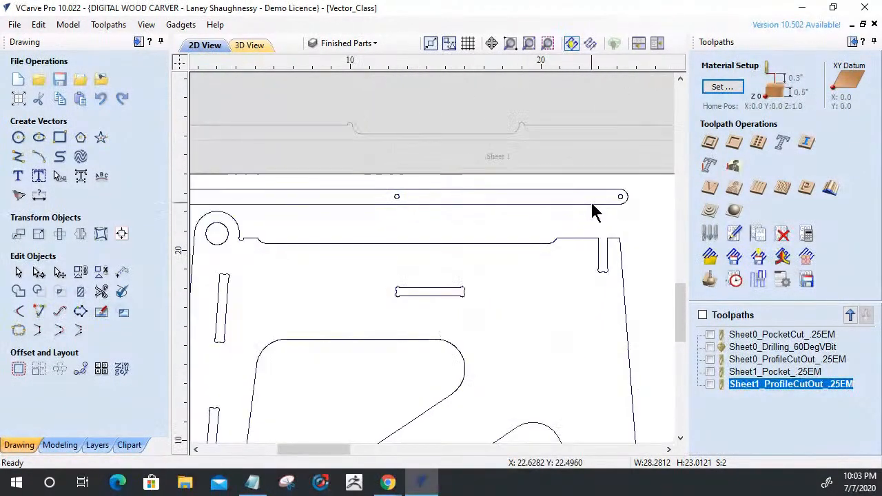
pyautogui.click(619, 198)
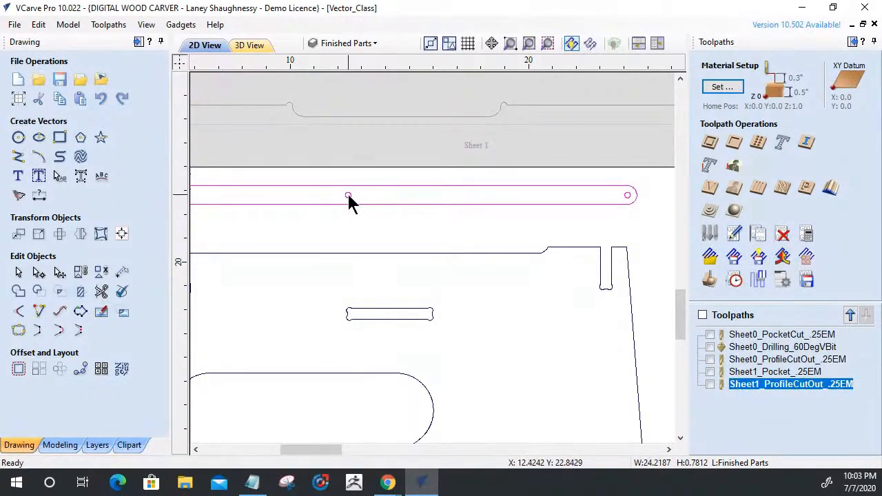
pyautogui.scroll(-4, 369, 195)
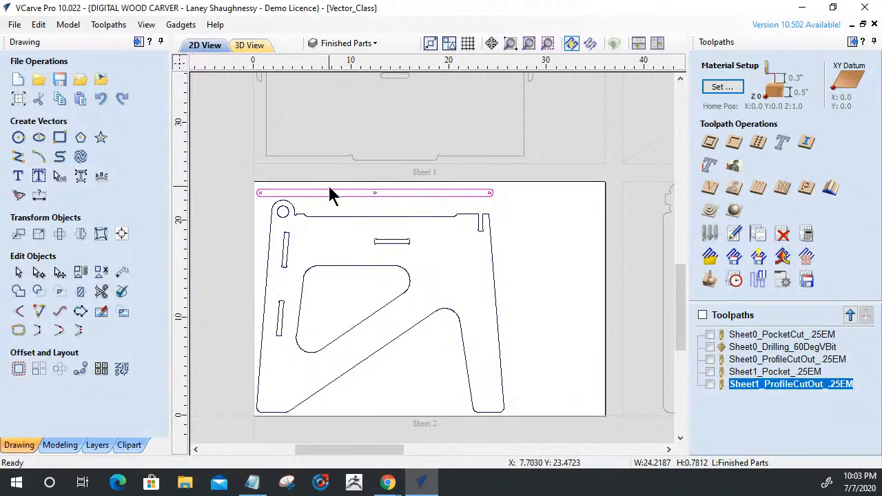
pyautogui.scroll(2, 254, 196)
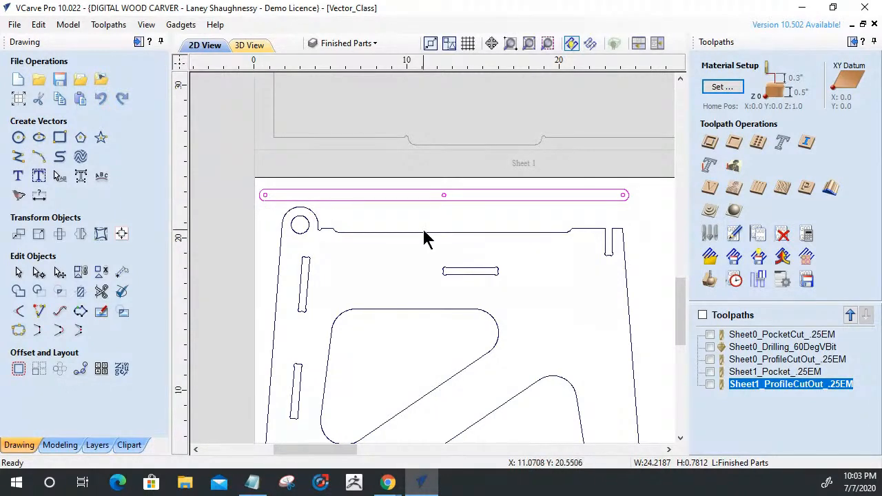
pyautogui.scroll(-3, 386, 262)
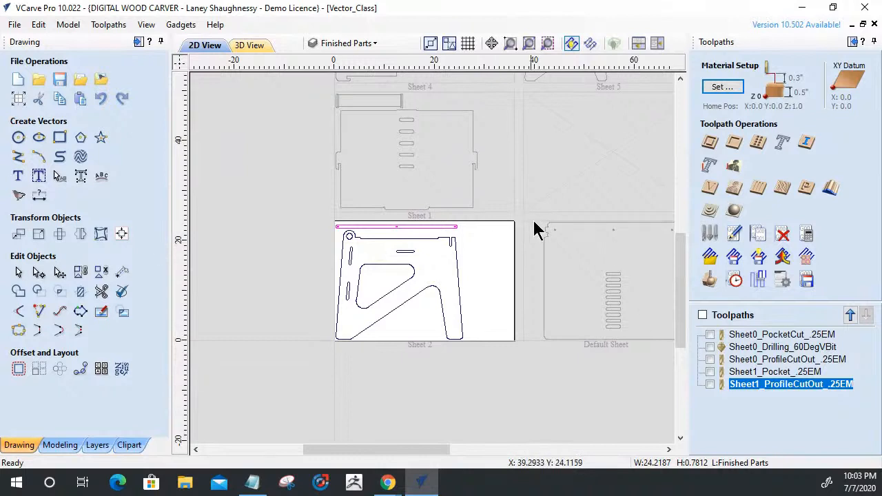
pyautogui.scroll(3, 357, 228)
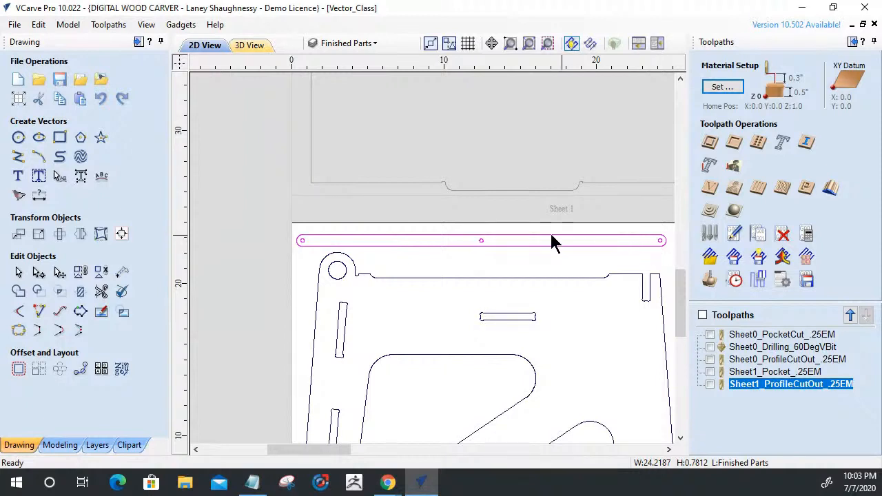
pyautogui.scroll(-2, 544, 243)
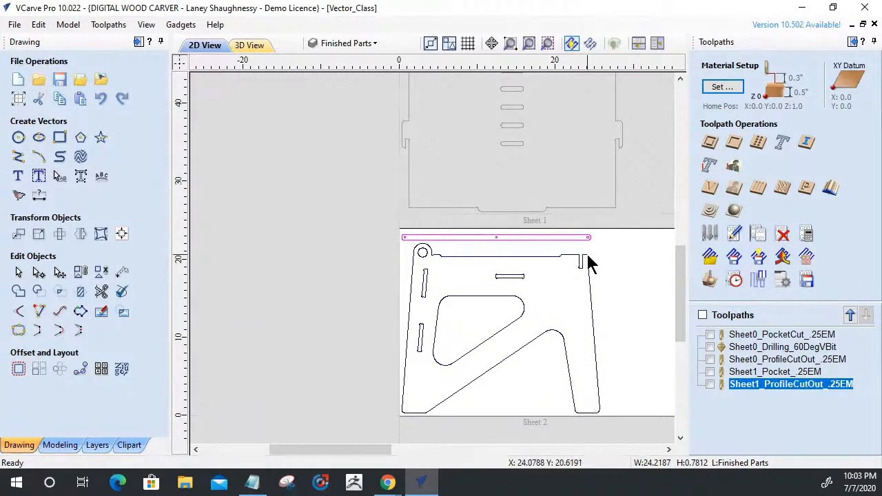
pyautogui.scroll(-2, 589, 262)
pyautogui.scroll(3, 528, 270)
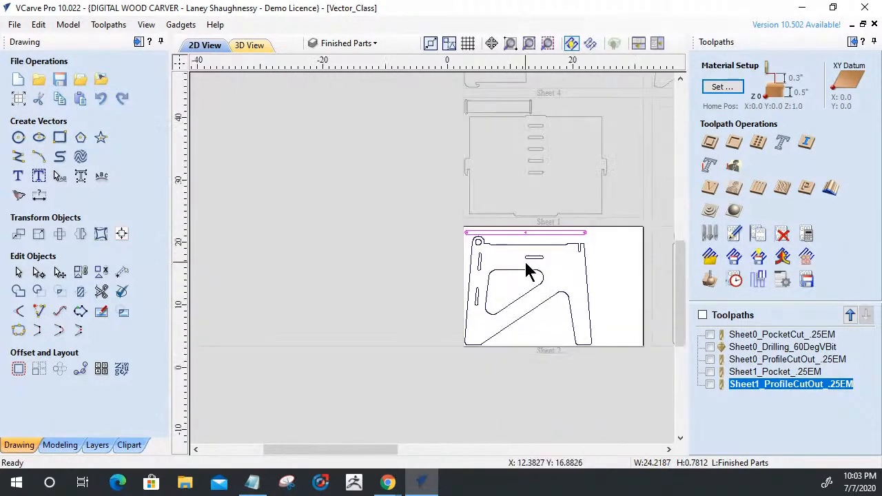
pyautogui.scroll(2, 652, 210)
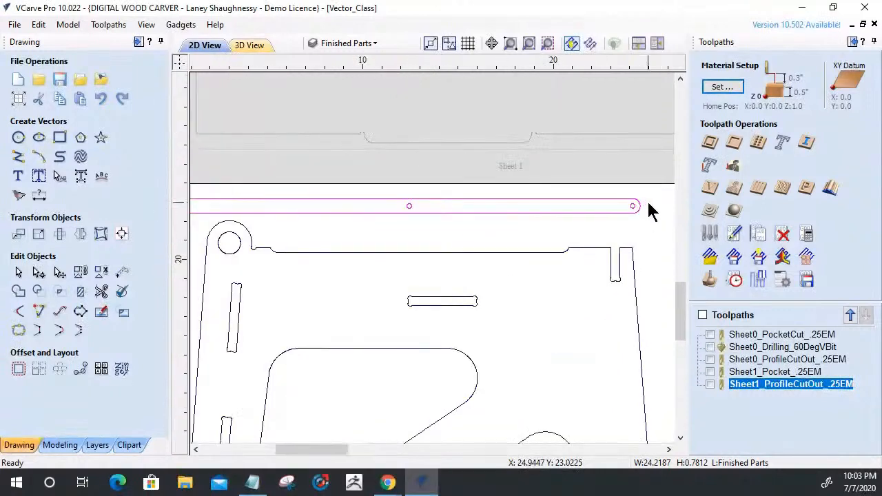
pyautogui.scroll(-2, 647, 205)
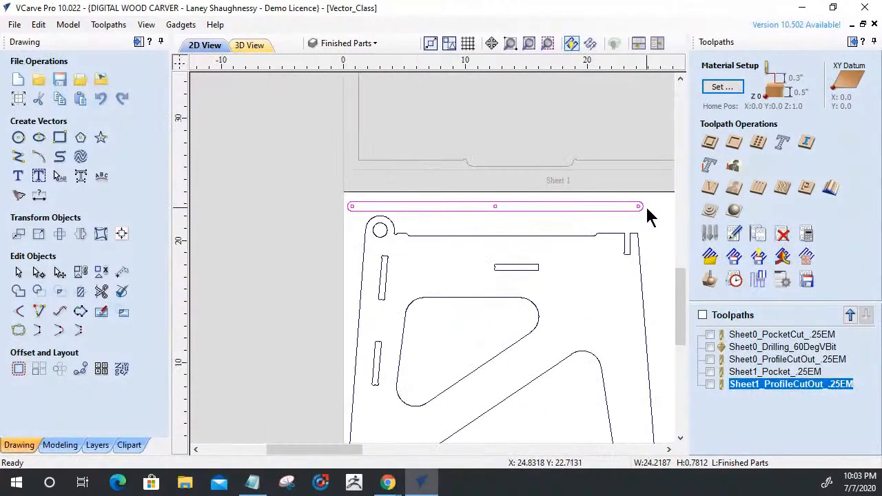
pyautogui.scroll(1, 648, 210)
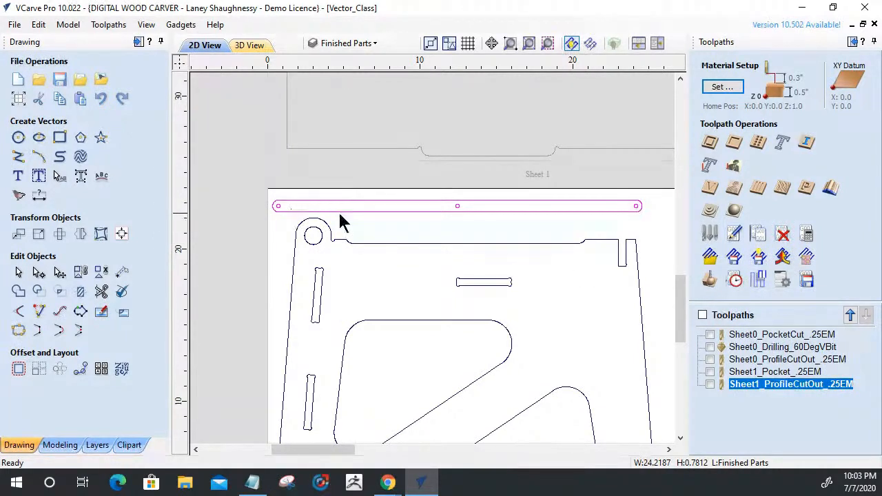
pyautogui.scroll(-2, 414, 251)
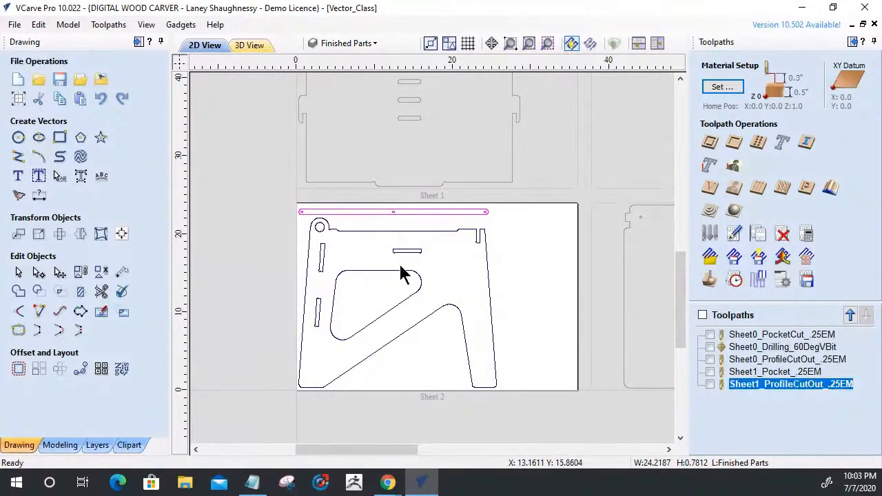
# Compare the orientation of the side panel on sheet 2 with the matching side panel on sheet 3.
pyautogui.click(531, 247)
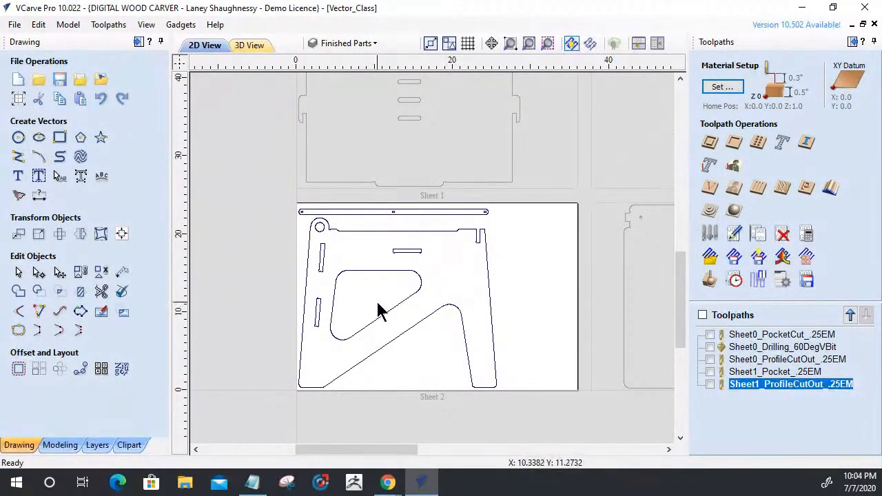
pyautogui.scroll(-4, 382, 311)
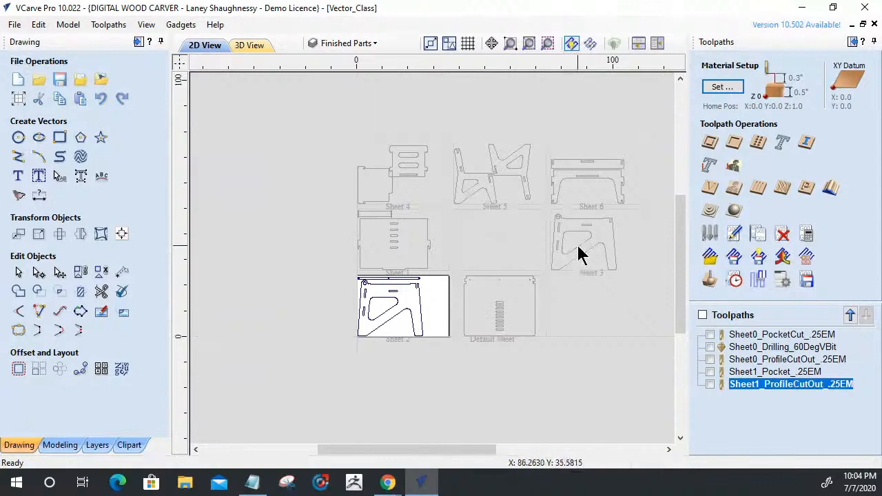
pyautogui.scroll(2, 579, 252)
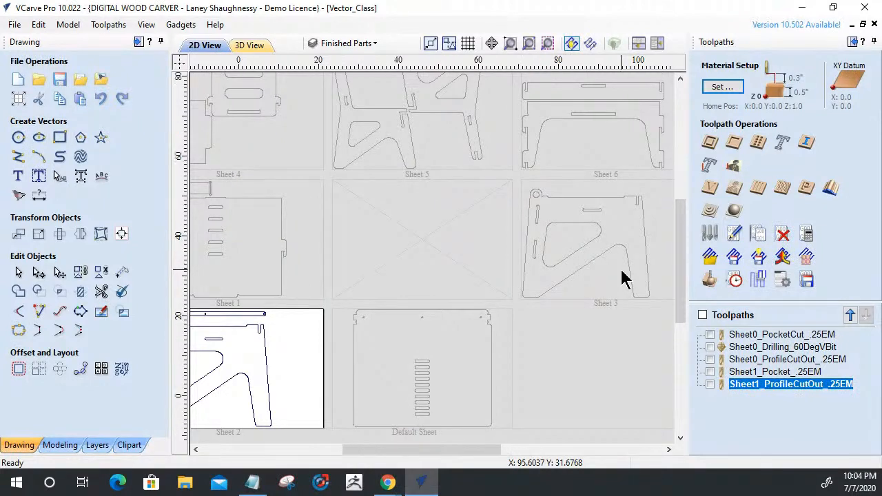
pyautogui.scroll(-2, 623, 278)
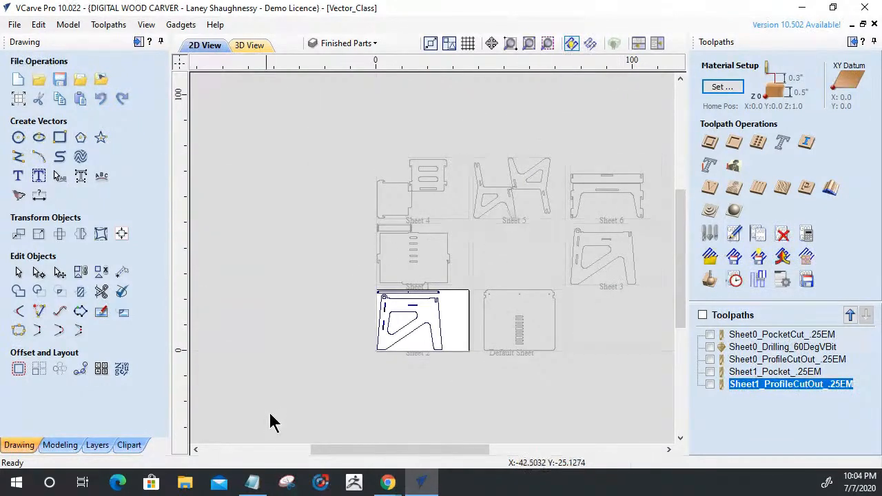
pyautogui.scroll(3, 392, 324)
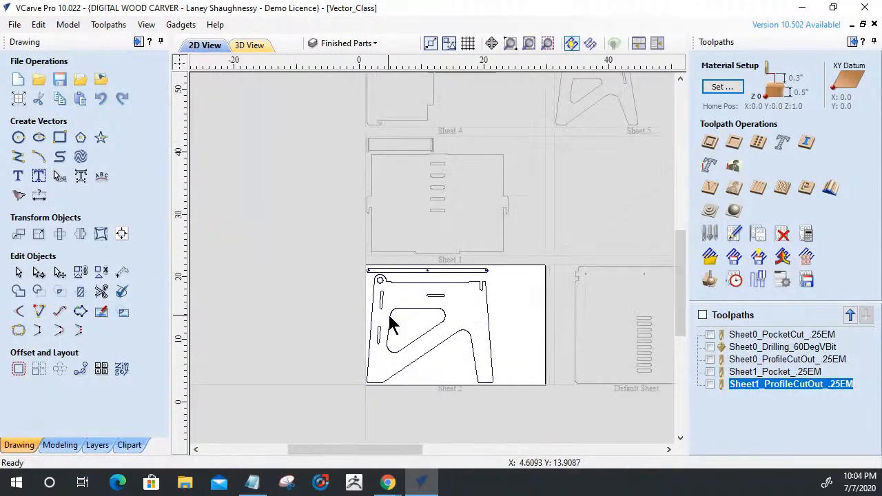
pyautogui.scroll(1, 393, 323)
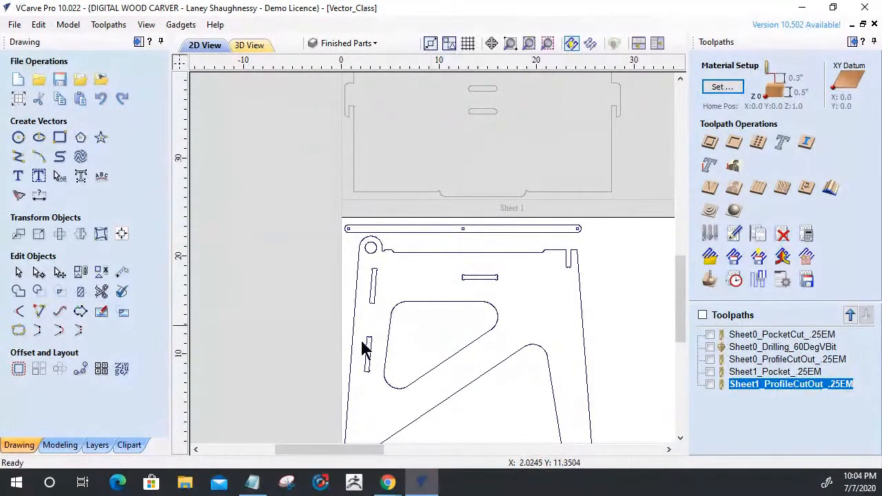
pyautogui.scroll(-1, 409, 315)
# Select the side panel on sheet 2, leaving out the long strip, and open the Mirror tool.
pyautogui.moveTo(572, 328); pyautogui.dragTo(348, 271)
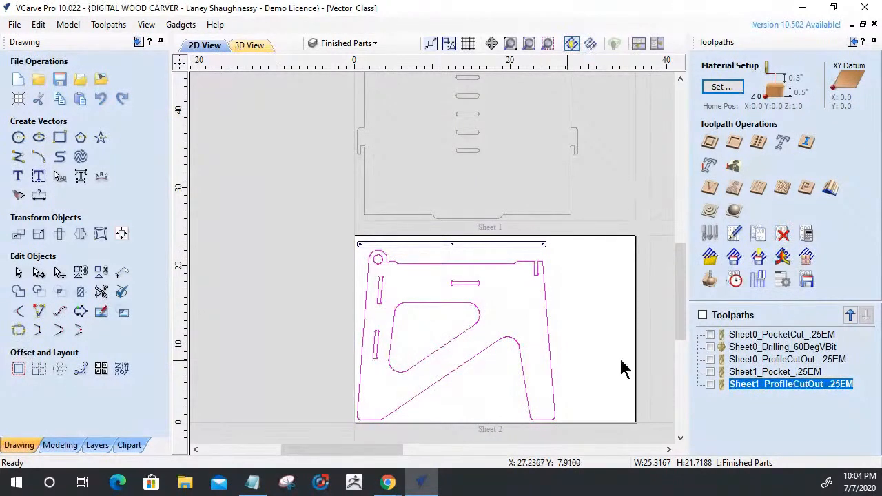
pyautogui.scroll(-4, 552, 351)
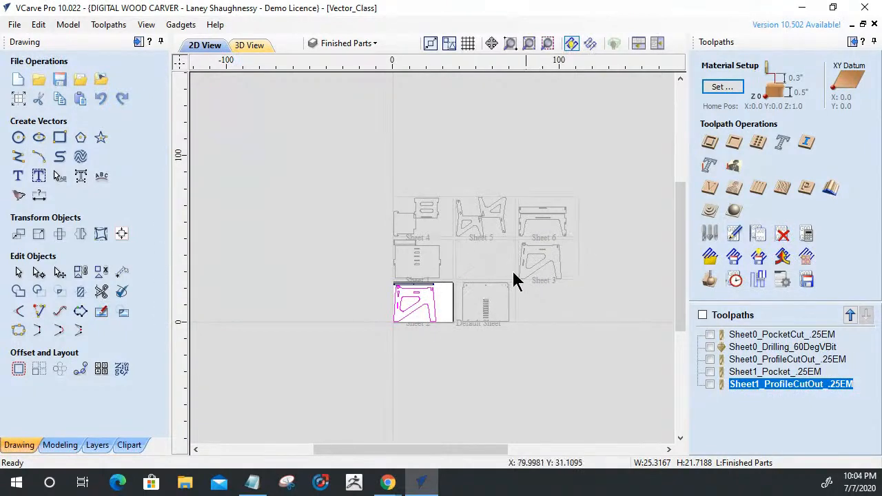
pyautogui.scroll(5, 394, 315)
pyautogui.hotkey('ctrl', 'a')
pyautogui.click(80, 234)
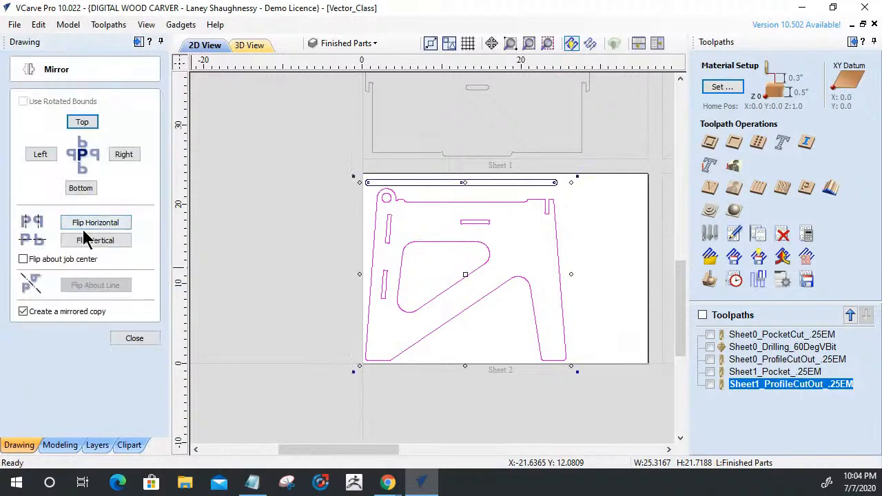
# Try flipping the side panel horizontally with a mirrored copy, and undo the flip.
pyautogui.click(24, 311)
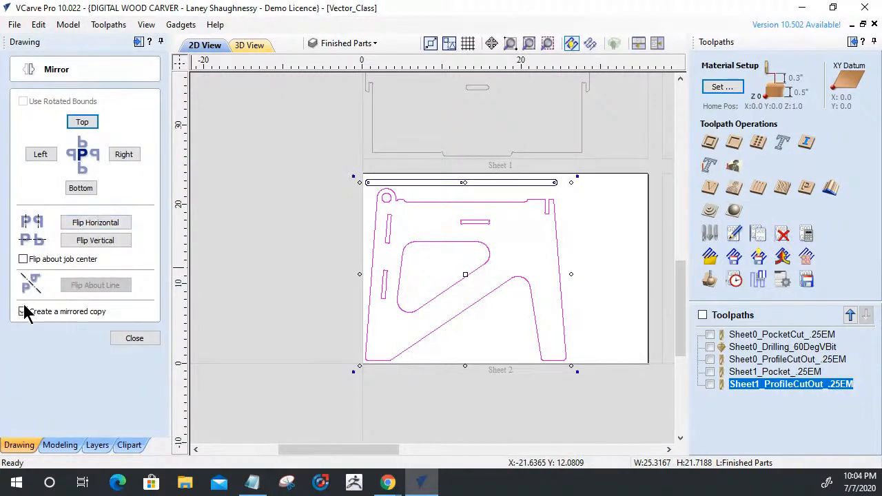
pyautogui.click(93, 221)
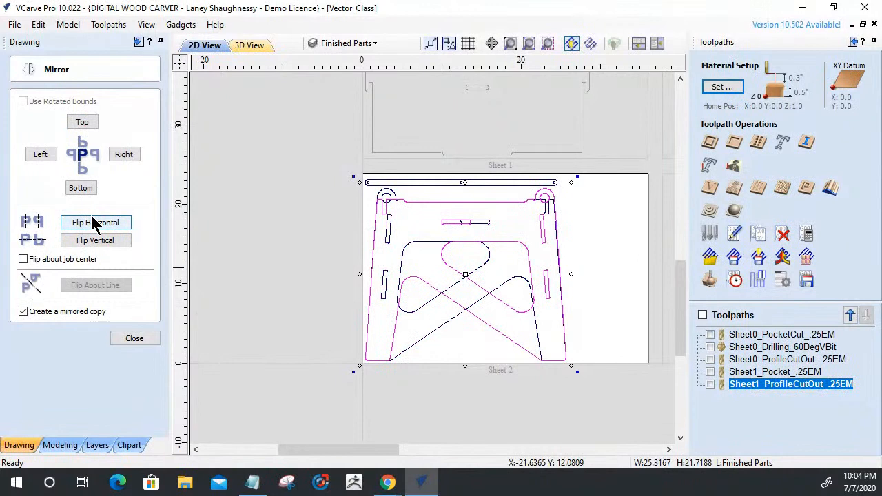
pyautogui.hotkey('ctrl', 'z')
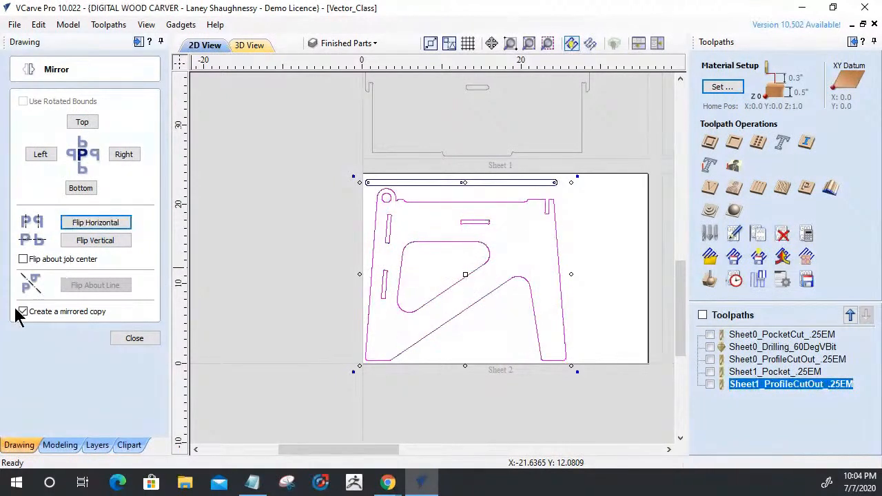
# Flip the side panel horizontally without creating a mirrored copy, and close the mirror settings.
pyautogui.click(23, 312)
pyautogui.click(93, 223)
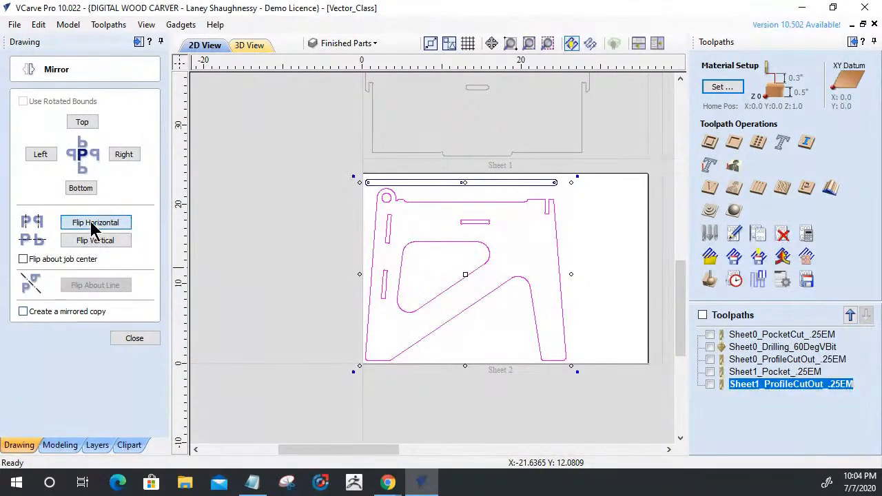
pyautogui.click(246, 354)
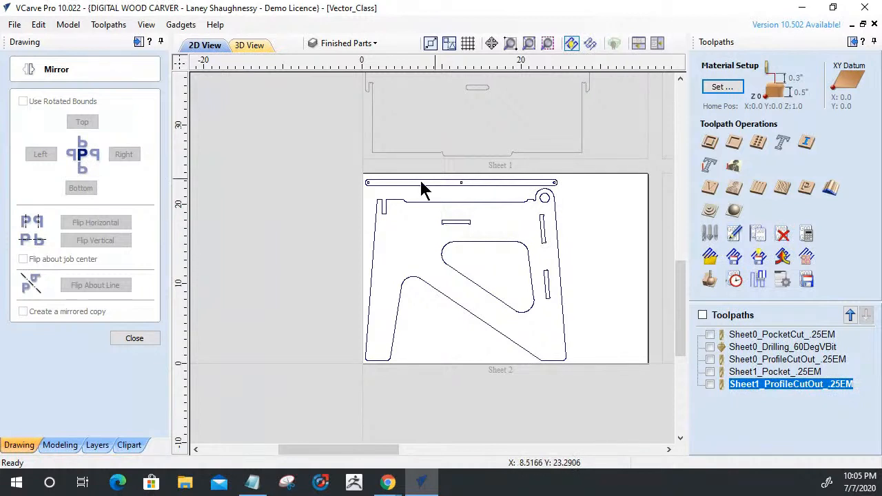
pyautogui.click(153, 339)
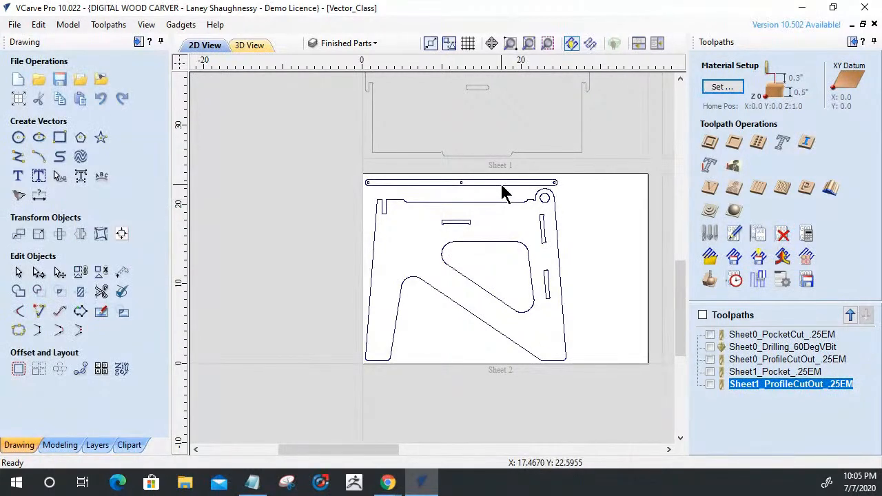
# Ungroup the long strip and the side panel on sheet 2 onto the group's layer, and clear the selection.
pyautogui.scroll(3, 504, 192)
pyautogui.scroll(-1, 503, 193)
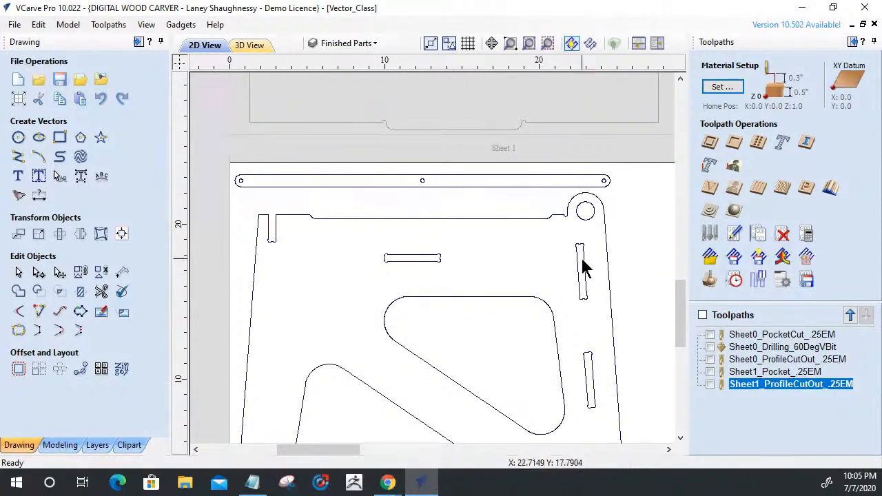
pyautogui.scroll(-2, 475, 337)
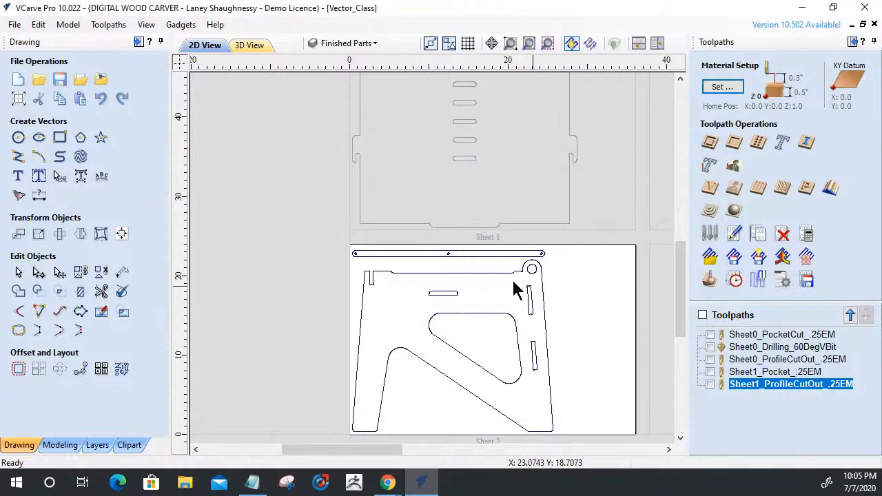
pyautogui.click(354, 252)
pyautogui.click(510, 256)
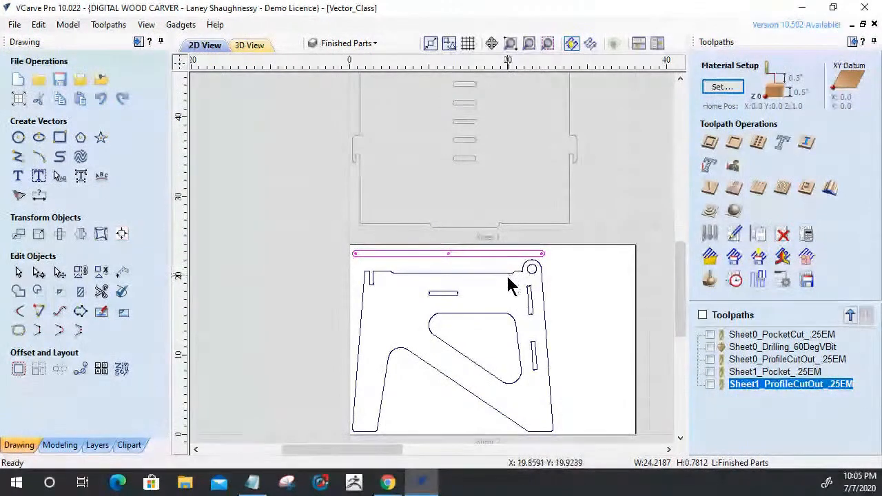
pyautogui.click(505, 273)
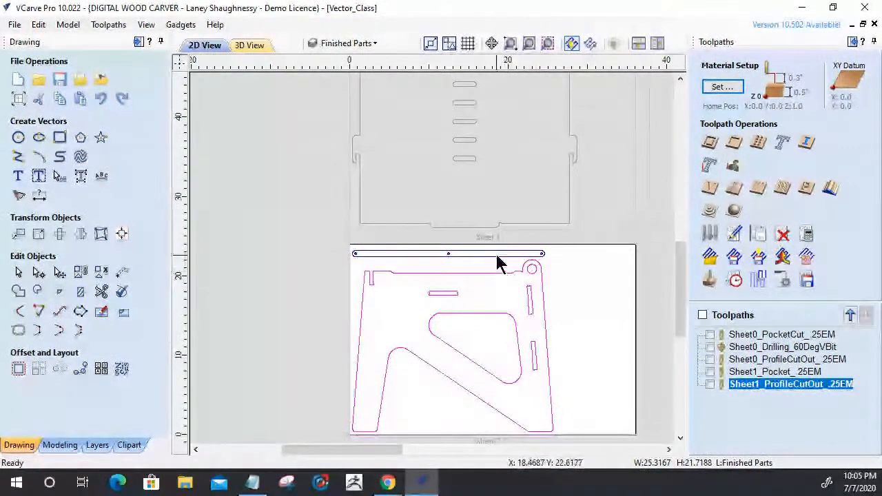
pyautogui.keyDown('shift'); pyautogui.click(499, 255); pyautogui.keyUp('shift')
pyautogui.rightClick(501, 261)
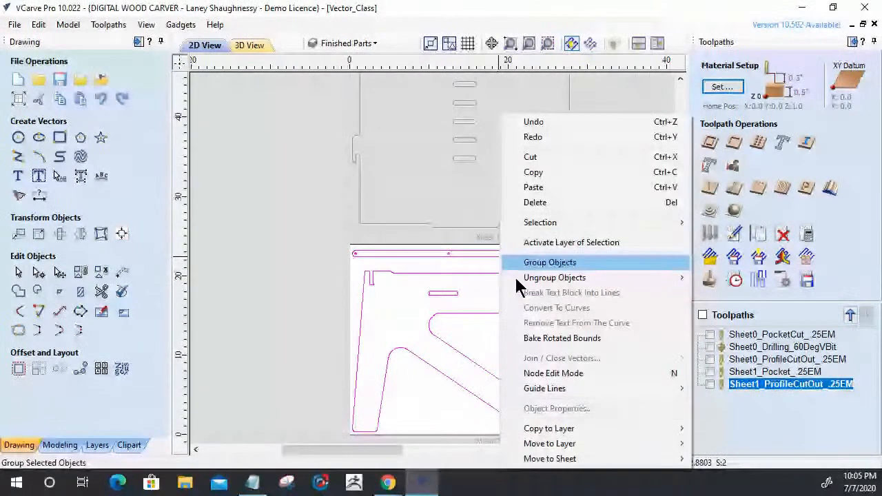
pyautogui.moveTo(534, 282)
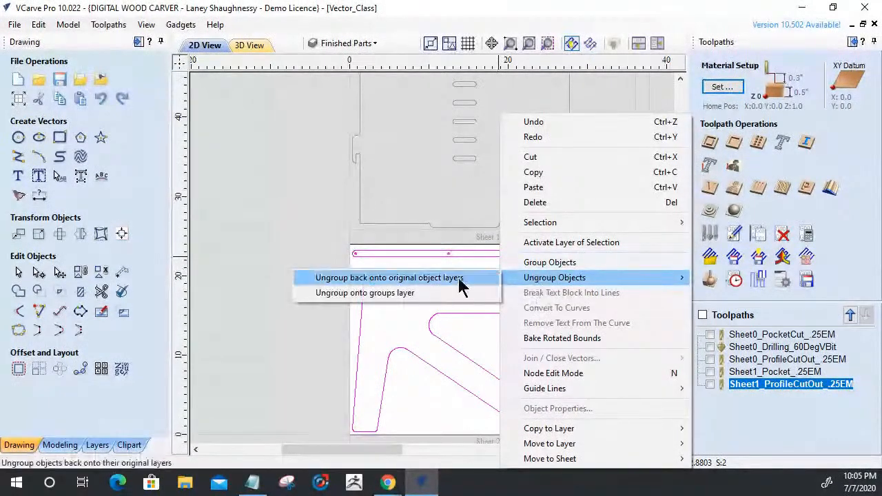
pyautogui.click(402, 292)
pyautogui.click(540, 325)
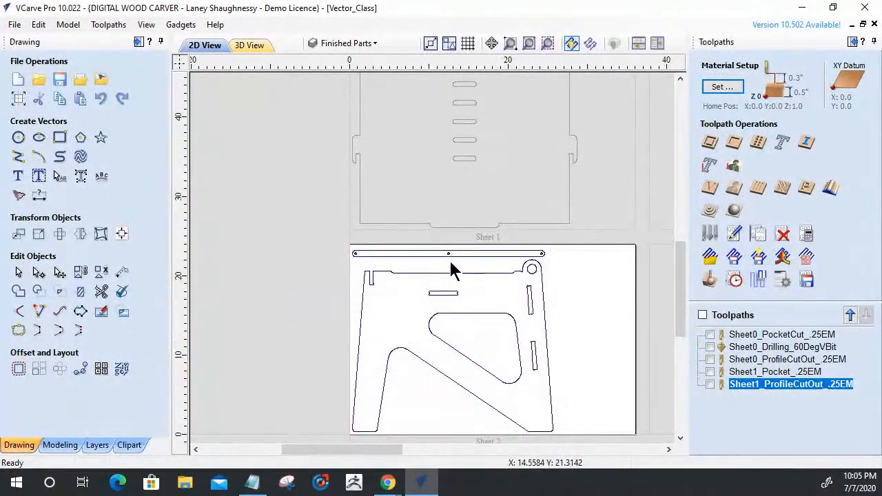
# Select the three small holes in the long strip and open a drilling toolpath with its name ready for editing.
pyautogui.moveTo(355, 248); pyautogui.dragTo(542, 260)
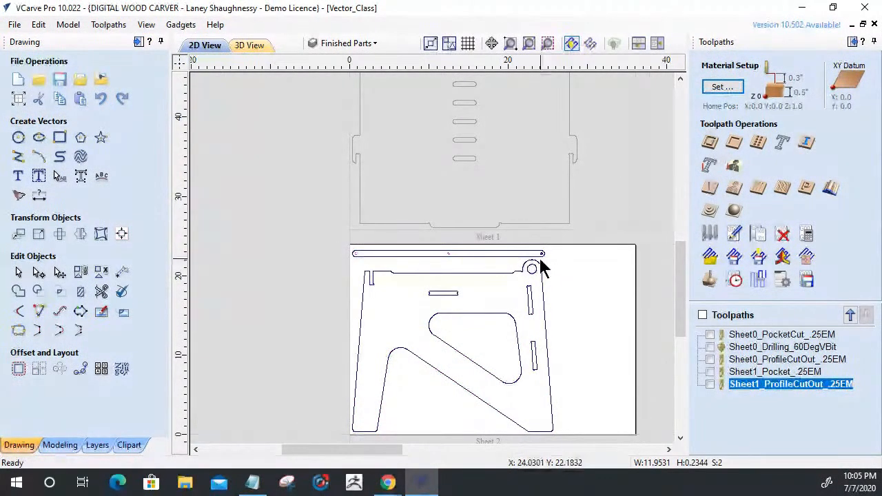
pyautogui.keyDown('shift'); pyautogui.click(542, 252); pyautogui.keyUp('shift')
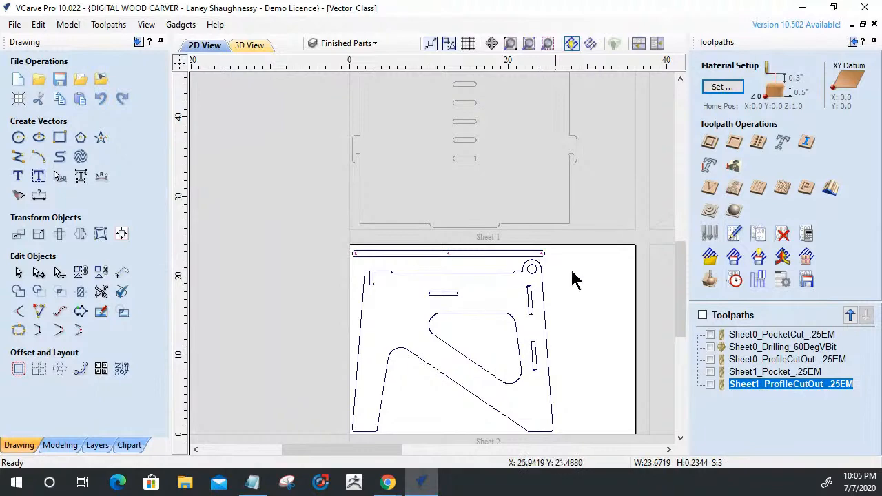
pyautogui.click(757, 142)
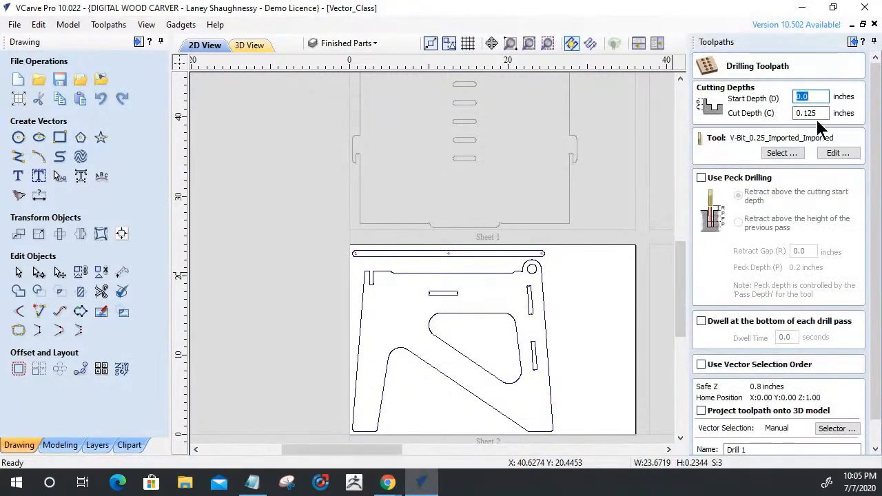
pyautogui.scroll(-1, 780, 345)
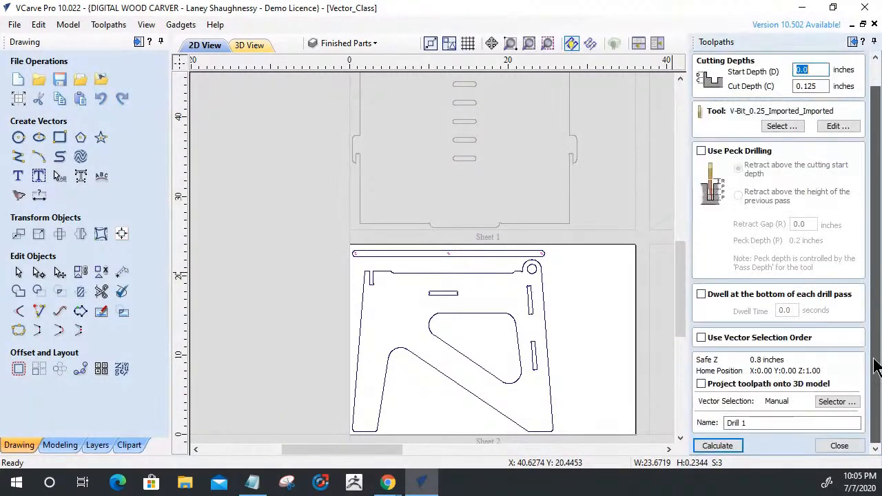
pyautogui.click(780, 422)
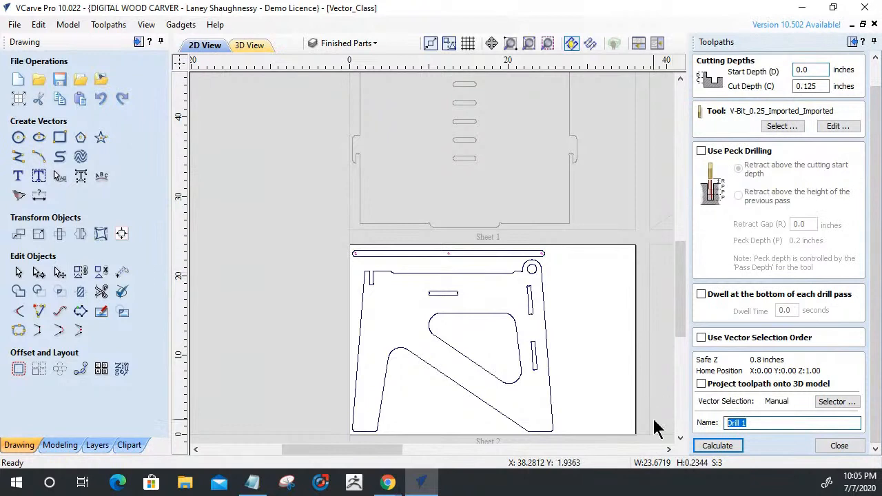
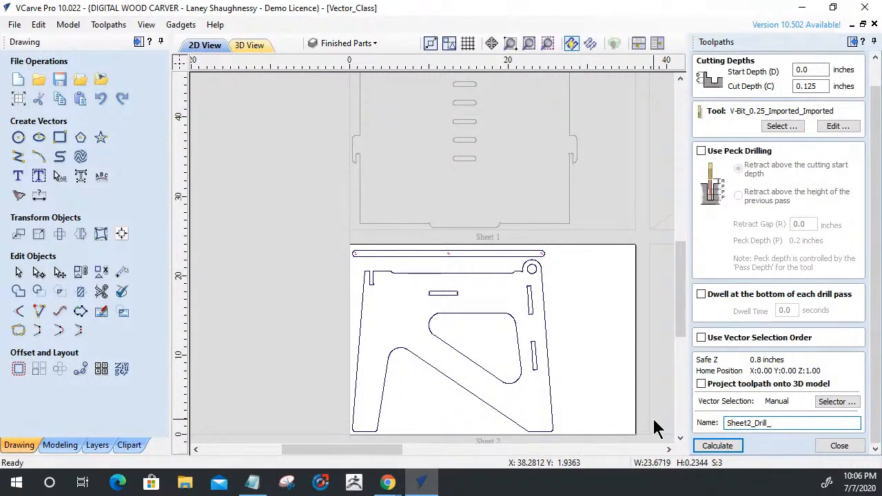
# Name the drilling toolpath Sheet2_Drill_60DegVbit, calculate it, and reset the preview before returning to the 2D view.
pyautogui.write('DegVbit')
pyautogui.click(718, 446)
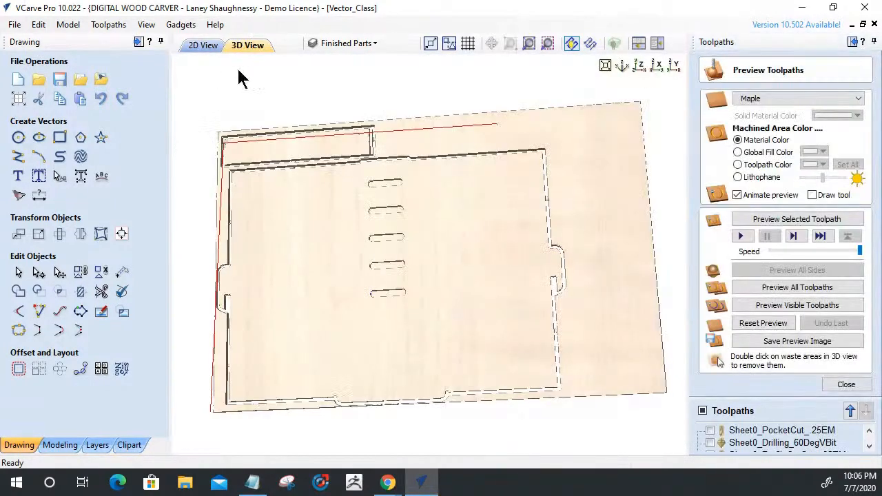
pyautogui.click(742, 330)
pyautogui.click(203, 45)
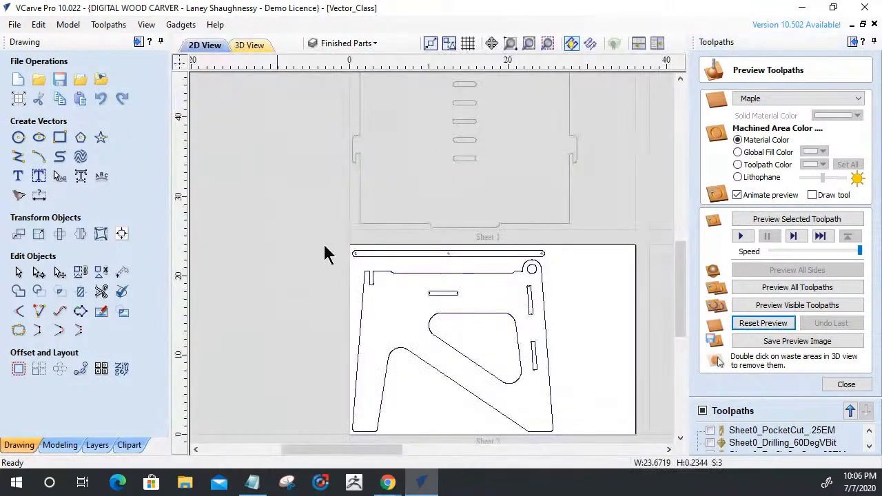
# Select all side panel vectors and the long strip's outline on sheet 2 without its three small holes, and close the toolpath preview.
pyautogui.moveTo(555, 339); pyautogui.dragTo(361, 278)
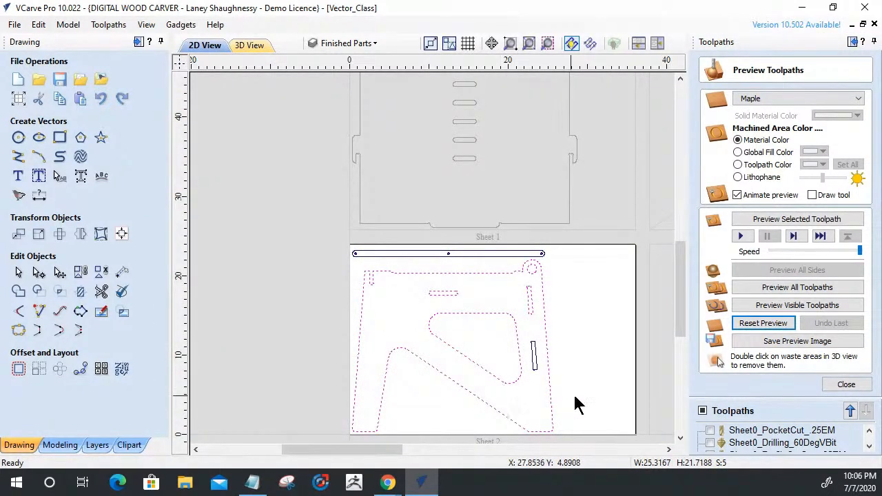
pyautogui.keyDown('shift'); pyautogui.click(404, 255); pyautogui.keyUp('shift')
pyautogui.scroll(3, 526, 281)
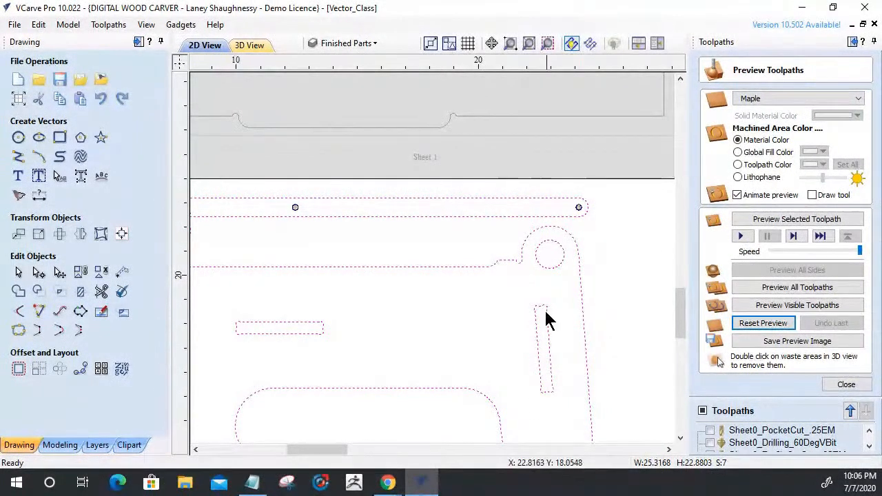
pyautogui.scroll(-3, 521, 355)
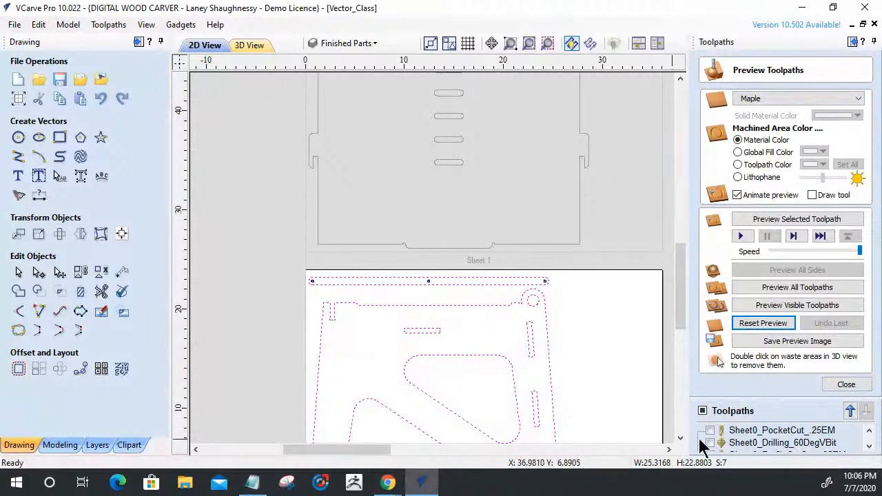
pyautogui.click(848, 386)
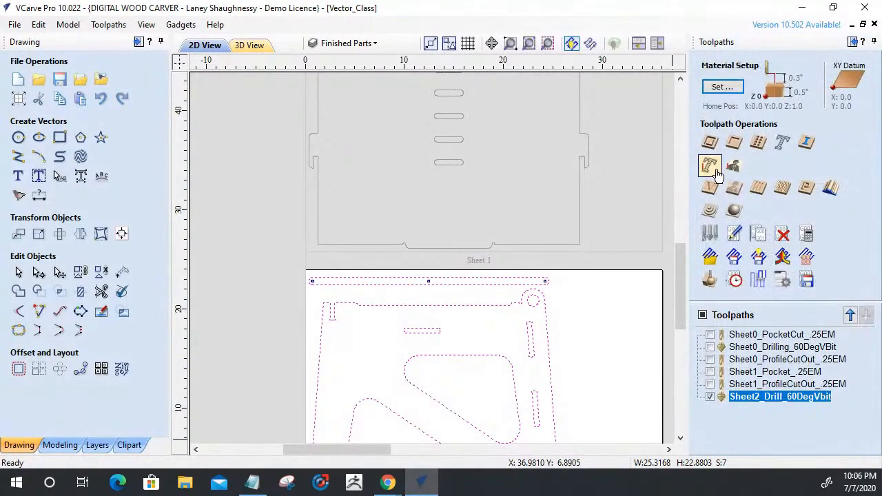
pyautogui.scroll(-4, 571, 300)
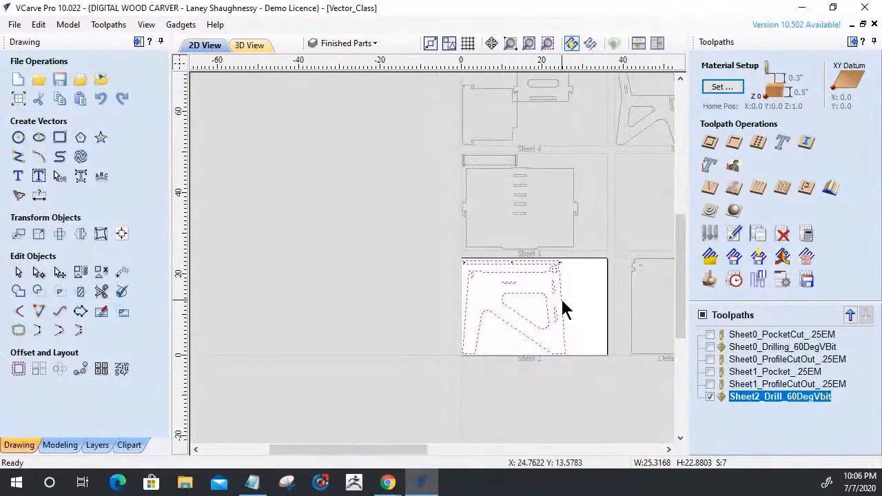
pyautogui.scroll(5, 565, 309)
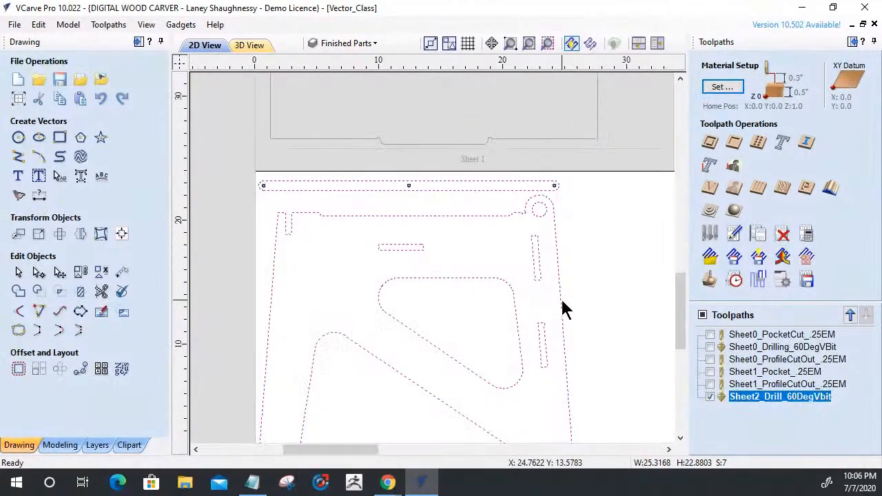
# Start a 2D profile toolpath with tabs enabled and place one tab on each long edge of the strip.
pyautogui.click(710, 142)
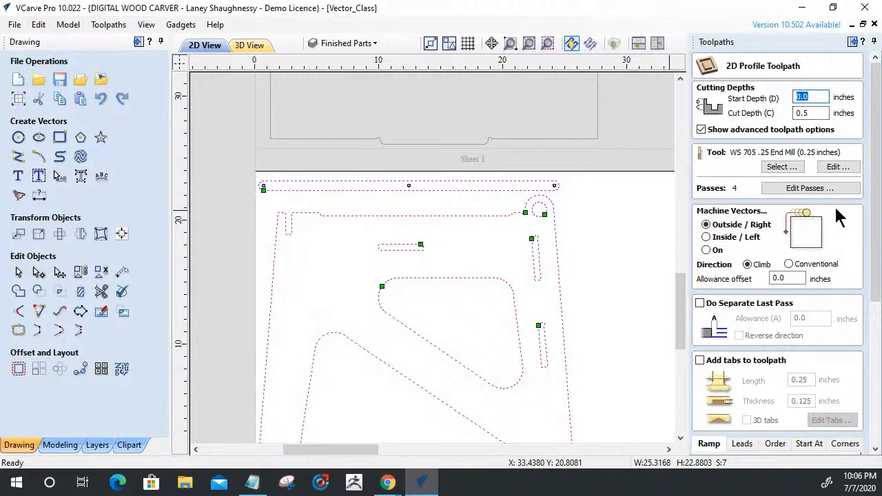
pyautogui.click(699, 360)
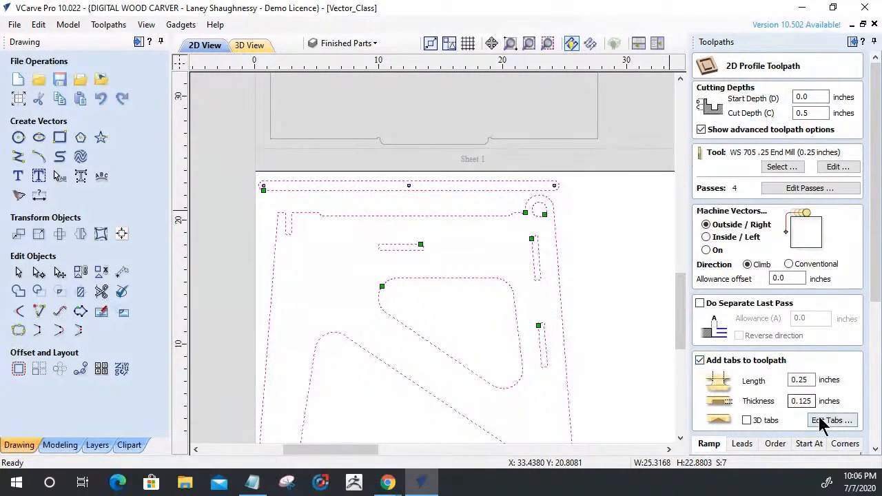
pyautogui.click(830, 421)
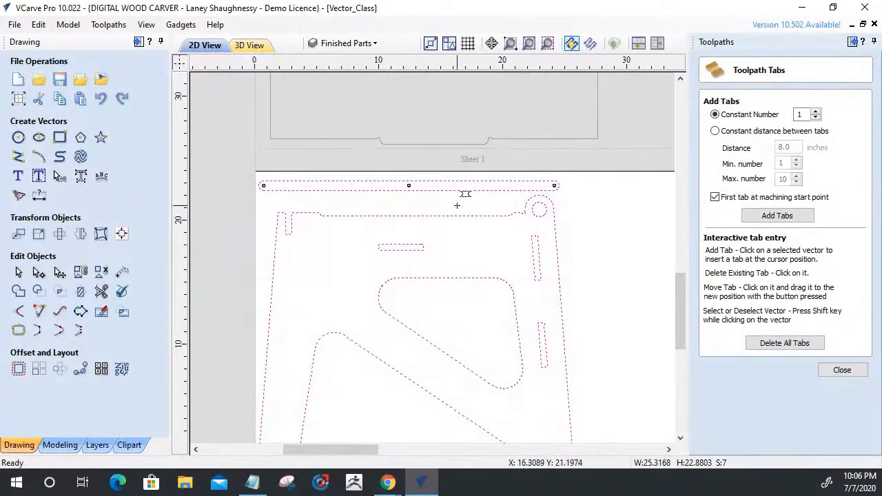
pyautogui.scroll(2, 428, 189)
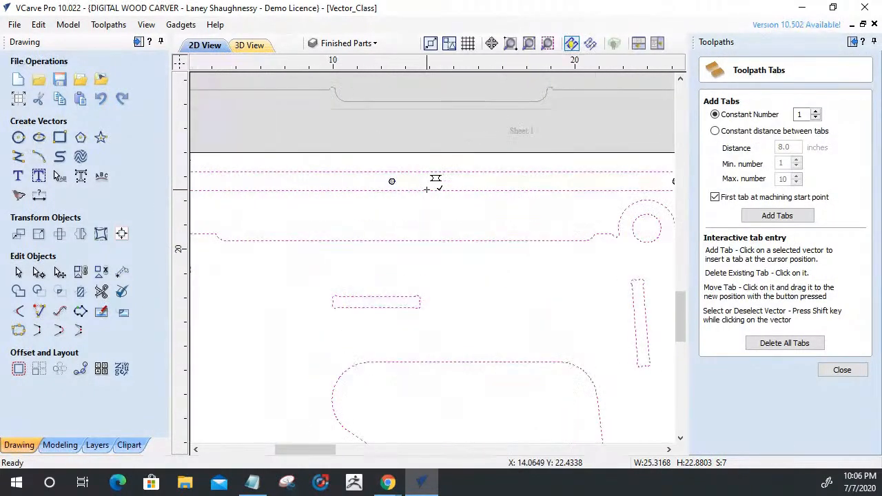
pyautogui.click(544, 190)
pyautogui.click(253, 171)
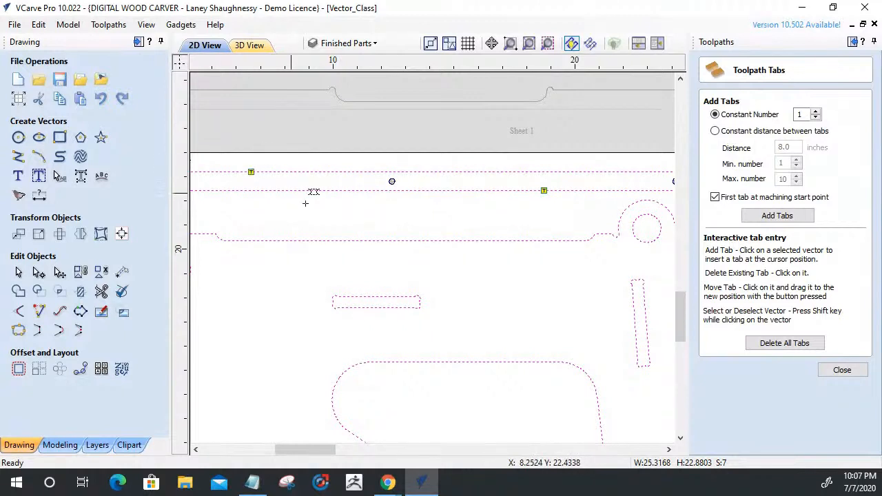
# Place five tabs around the side panel's outer outline: one on the upper edge and two on each side, and close tab editing.
pyautogui.scroll(-2, 451, 276)
pyautogui.scroll(-2, 451, 219)
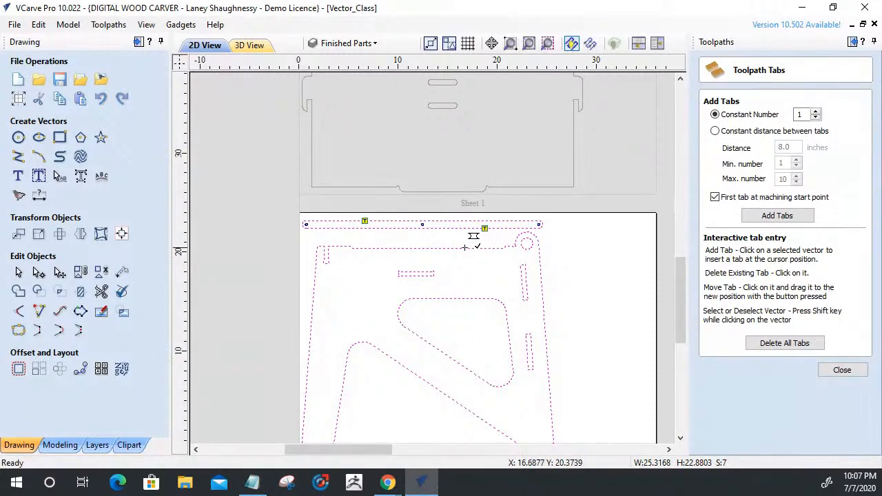
pyautogui.click(541, 283)
pyautogui.scroll(-2, 572, 322)
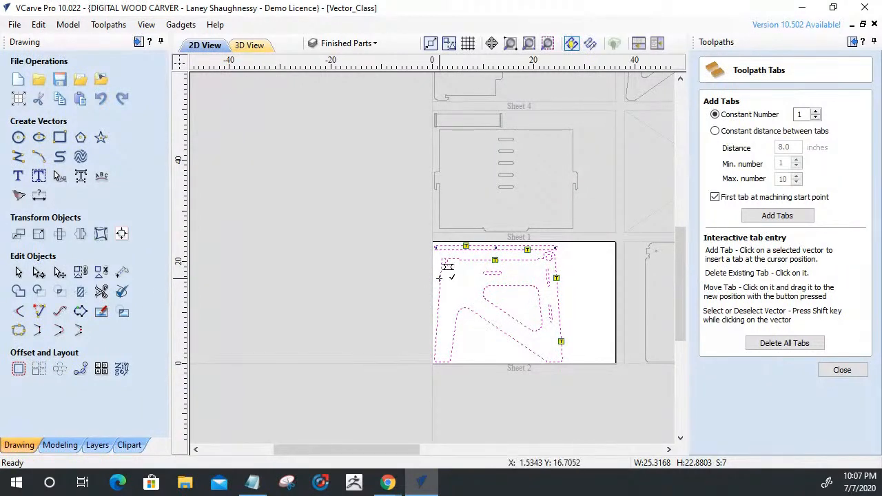
pyautogui.click(447, 339)
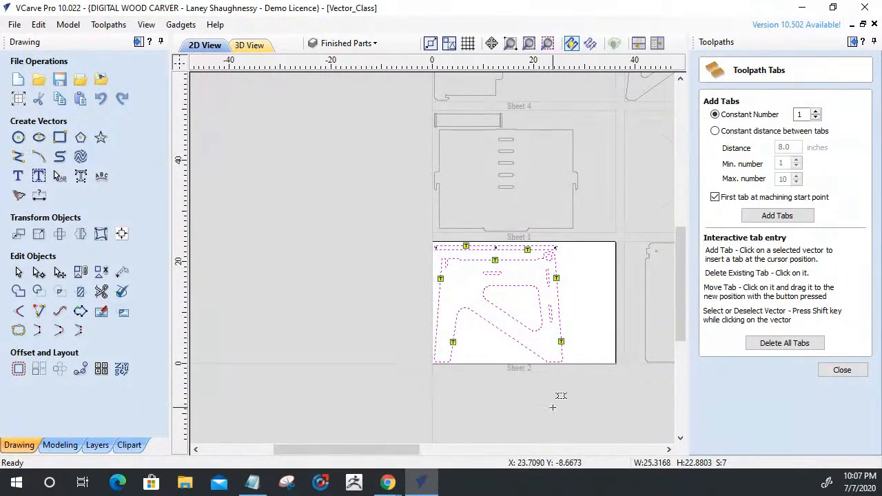
pyautogui.click(834, 370)
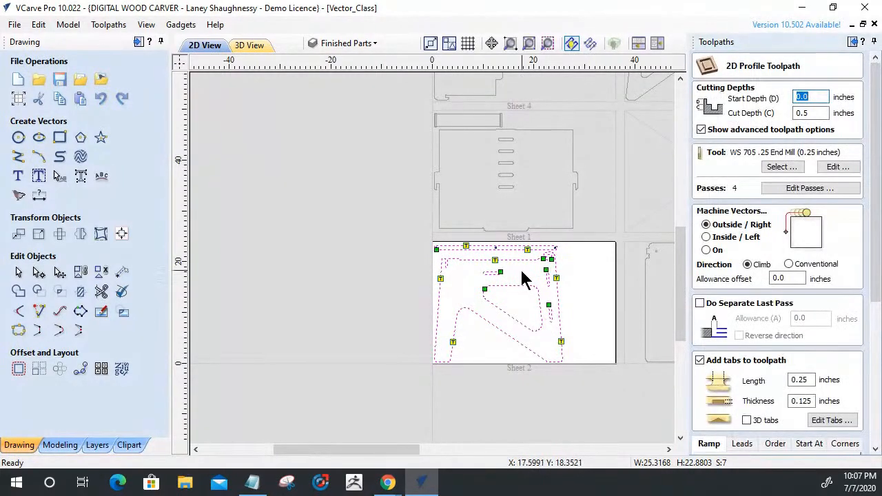
# Add two tabs to the side panel's triangular cutout, on its upper and slanted edges, and close tab editing.
pyautogui.click(832, 421)
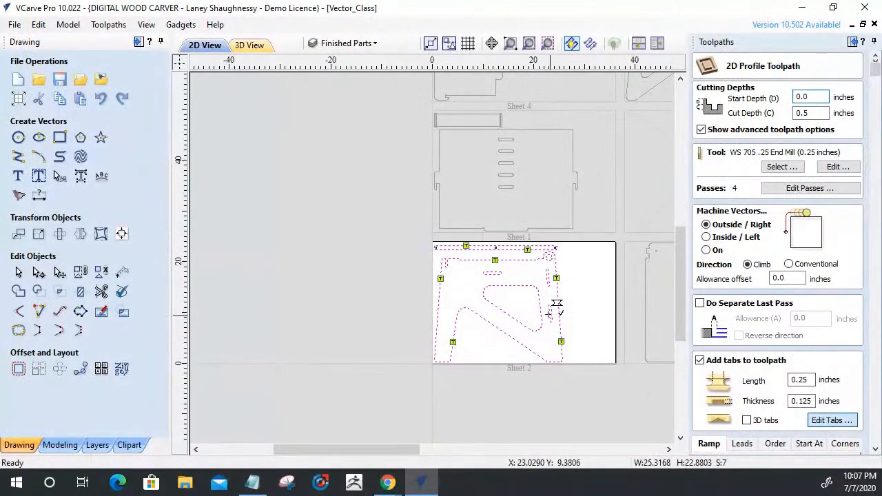
pyautogui.scroll(2, 515, 295)
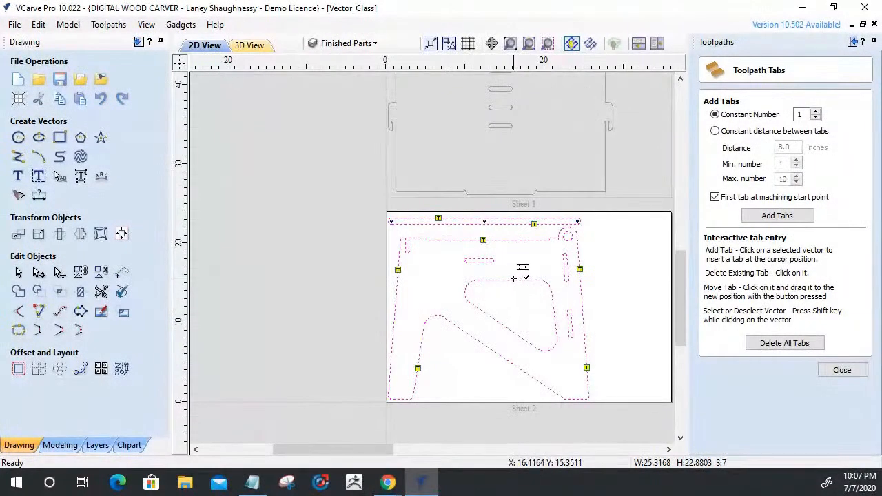
pyautogui.click(514, 279)
pyautogui.click(513, 333)
pyautogui.click(843, 371)
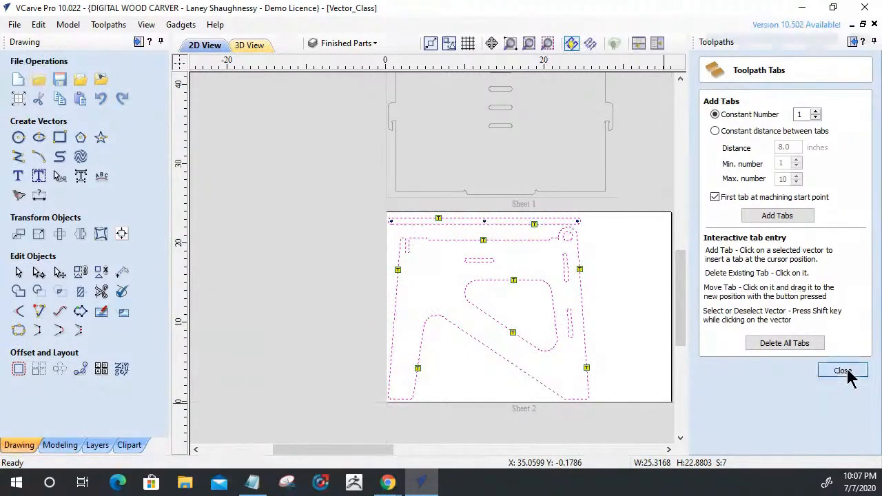
# Name the profile toolpath for Sheet2 following the Sheet1_ProfileCutOut_.25EM pattern, and calculate it.
pyautogui.scroll(-1, 789, 371)
pyautogui.scroll(-2, 789, 371)
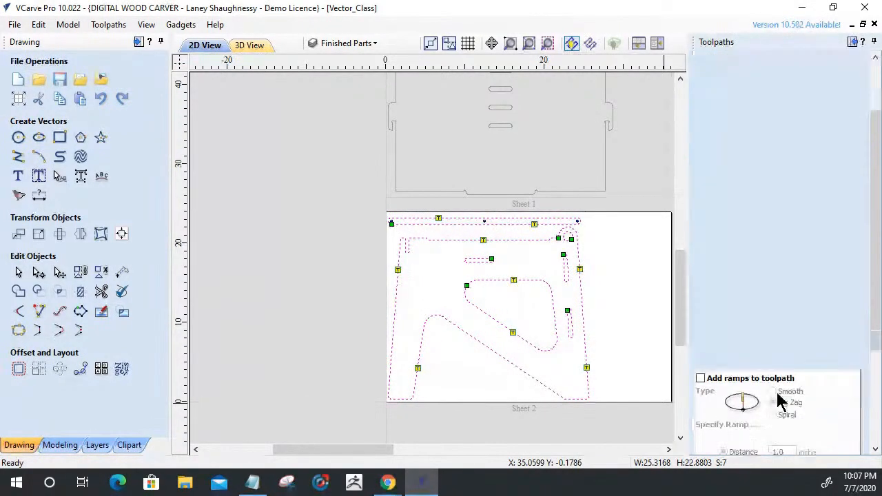
pyautogui.scroll(-4, 778, 401)
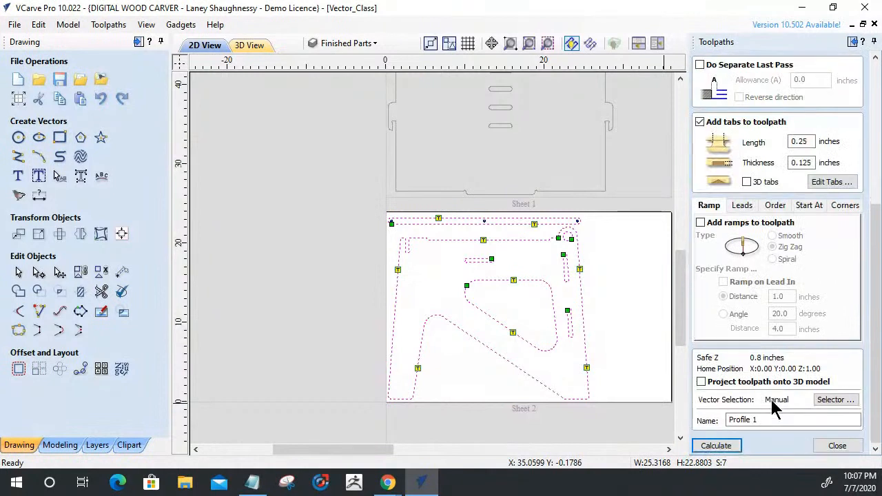
pyautogui.moveTo(773, 416); pyautogui.dragTo(613, 413)
pyautogui.write('Sheet2_')
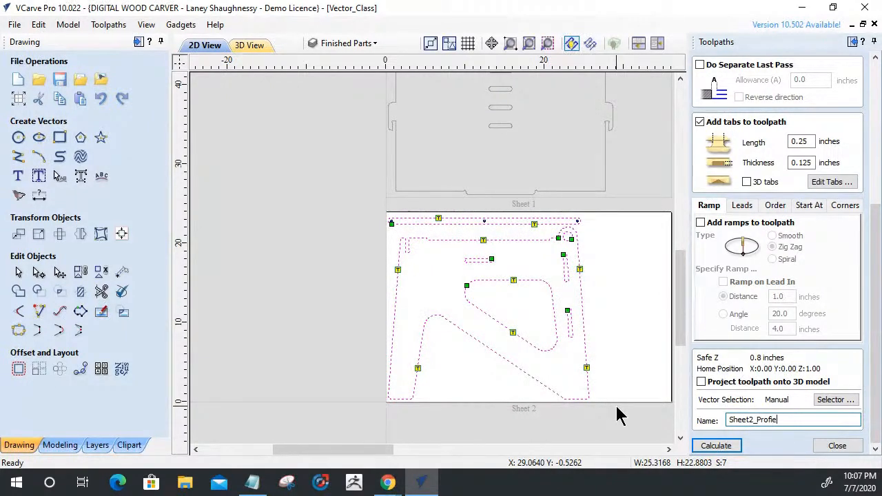
pyautogui.write('leCutOut_.2')
pyautogui.click(710, 445)
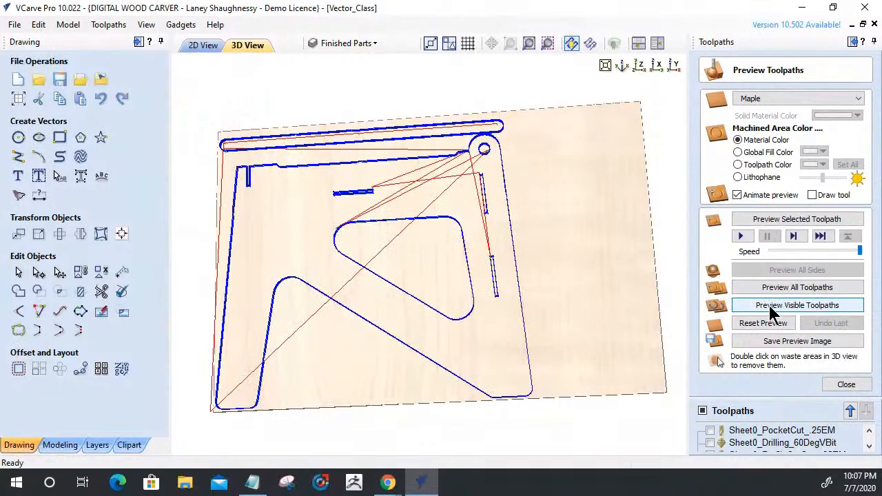
# Preview the visible toolpaths for sheet 2, examine the simulated cuts in 3D, and return to the 2D view.
pyautogui.click(774, 307)
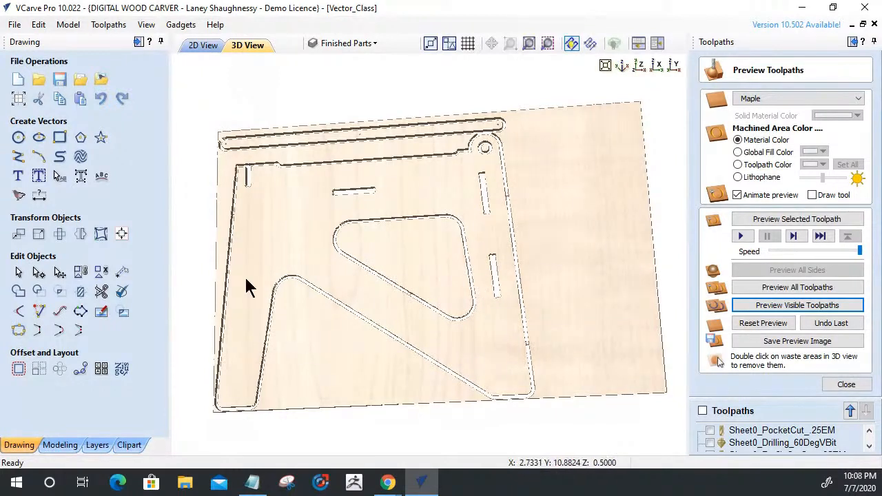
pyautogui.scroll(-3, 454, 287)
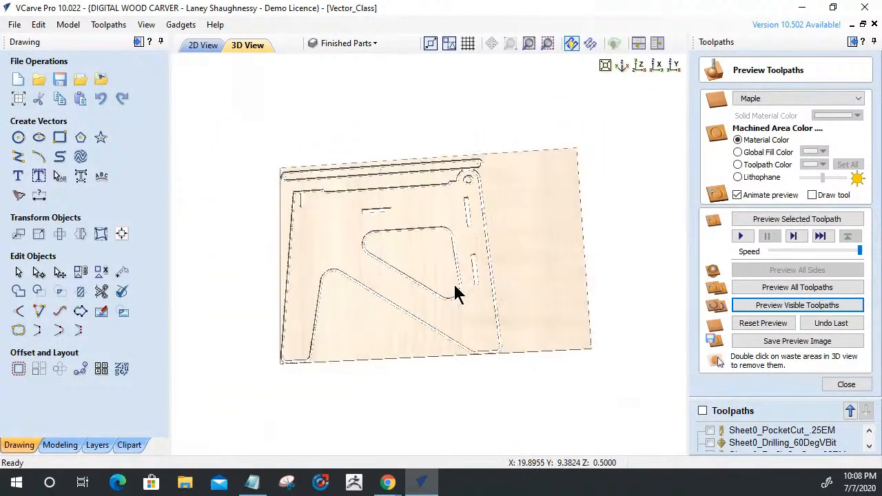
pyautogui.scroll(2, 454, 286)
pyautogui.click(202, 48)
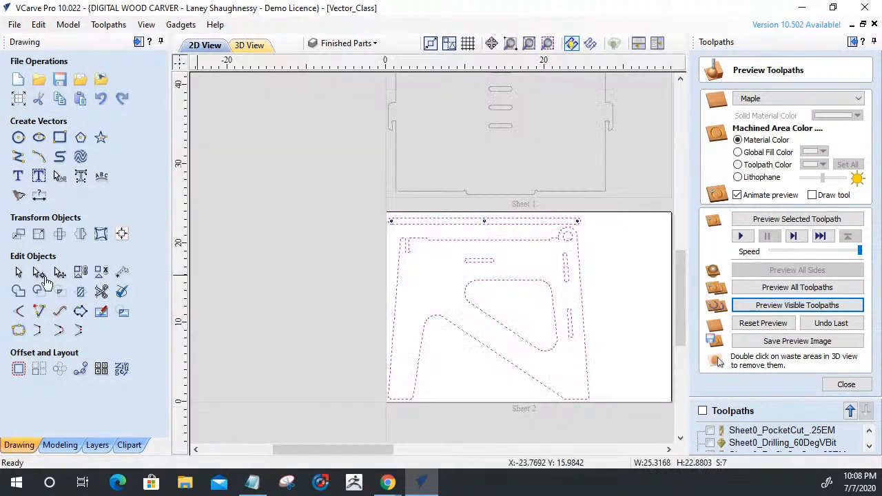
# Make sheet 3 the active sheet in the part nesting settings, and close the settings.
pyautogui.click(122, 368)
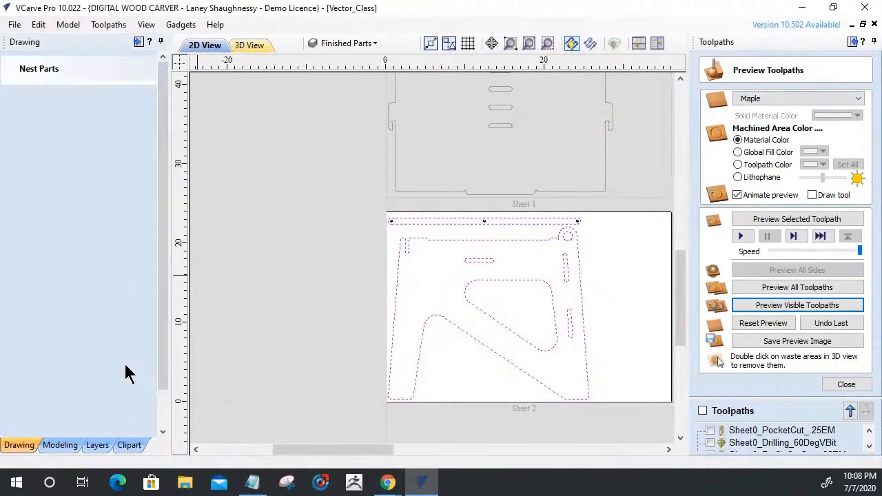
pyautogui.click(111, 418)
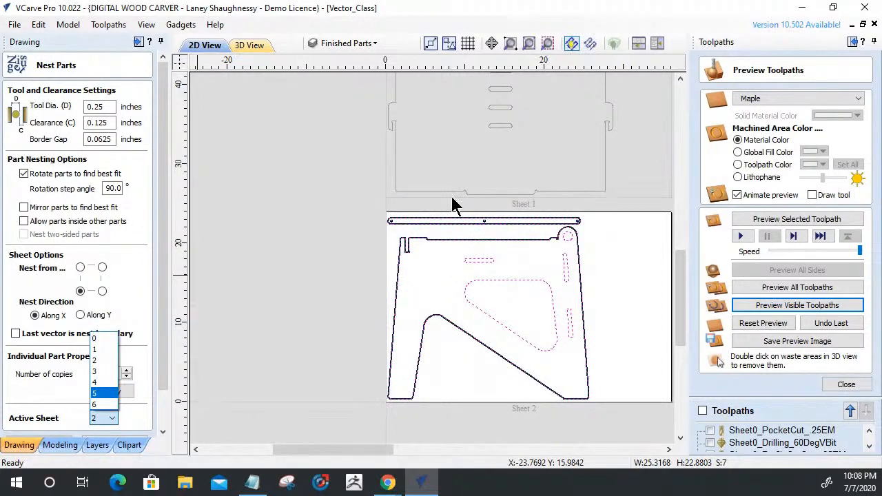
pyautogui.scroll(-2, 452, 198)
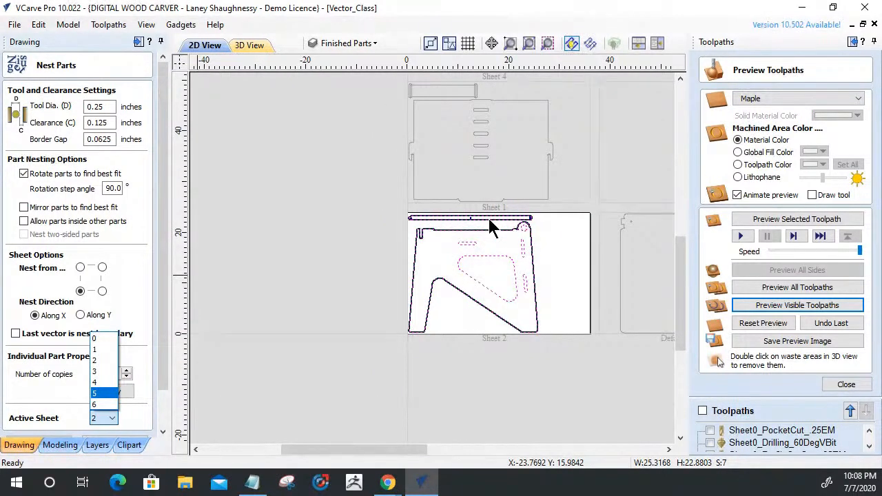
pyautogui.scroll(-2, 491, 228)
pyautogui.scroll(-2, 492, 242)
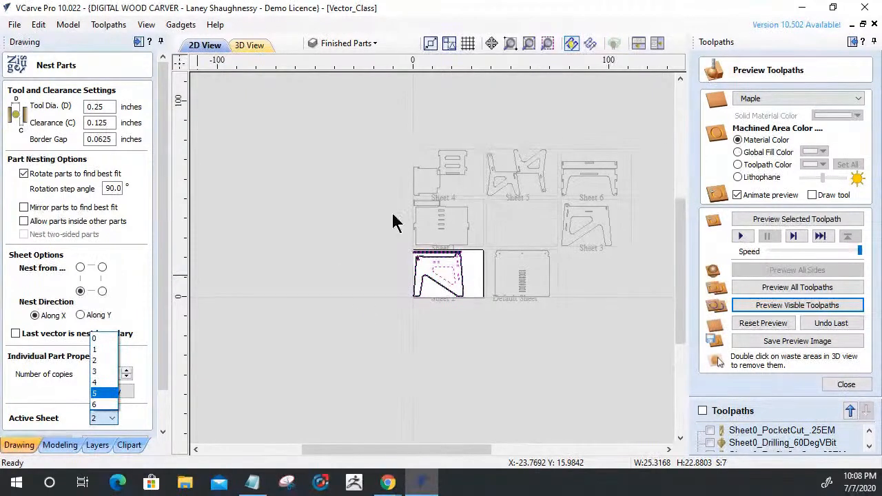
pyautogui.click(101, 372)
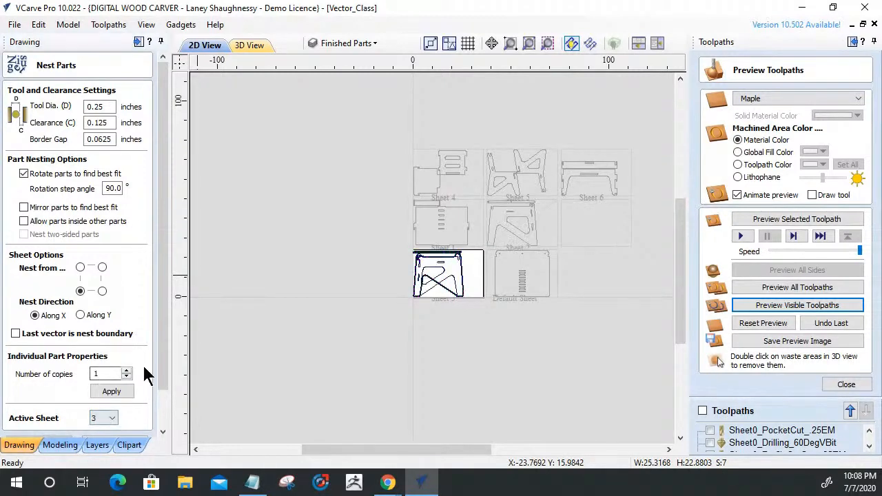
pyautogui.moveTo(166, 375); pyautogui.dragTo(155, 415)
pyautogui.click(129, 422)
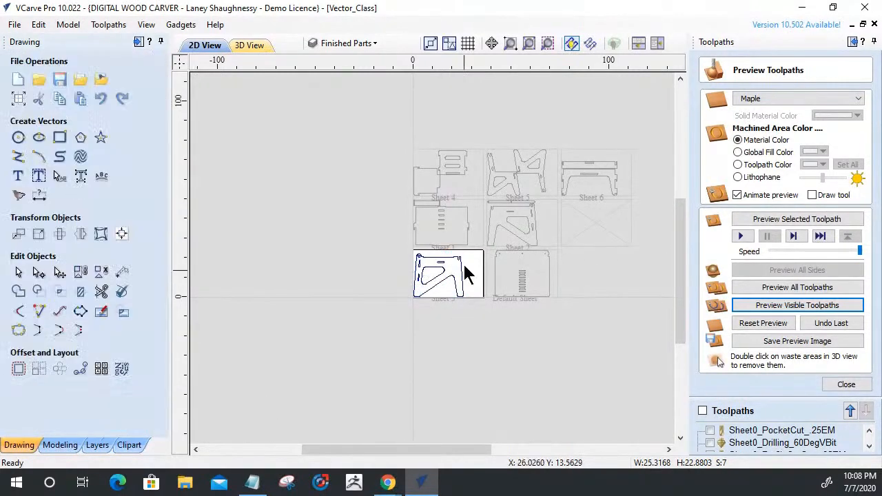
pyautogui.scroll(3, 430, 292)
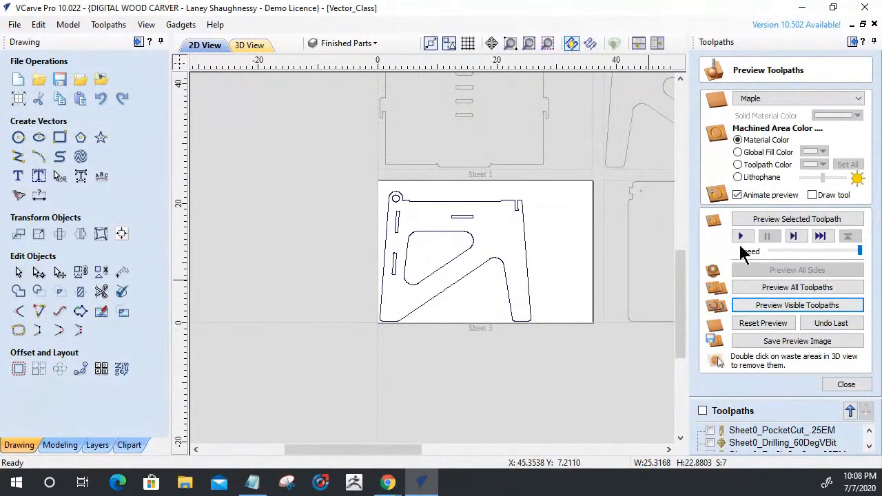
# Examine the layout of the nested desk and chair parts across all the sheets in the 2D view.
pyautogui.scroll(-3, 443, 197)
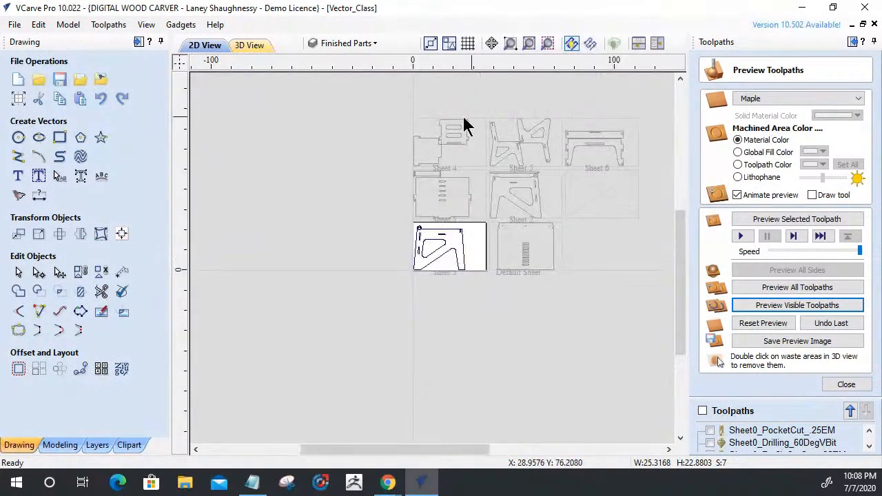
pyautogui.scroll(3, 433, 230)
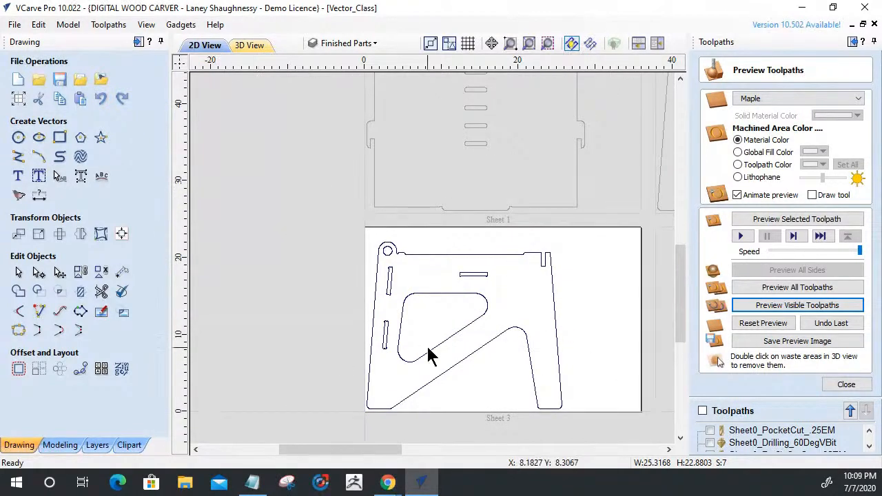
pyautogui.scroll(-3, 427, 358)
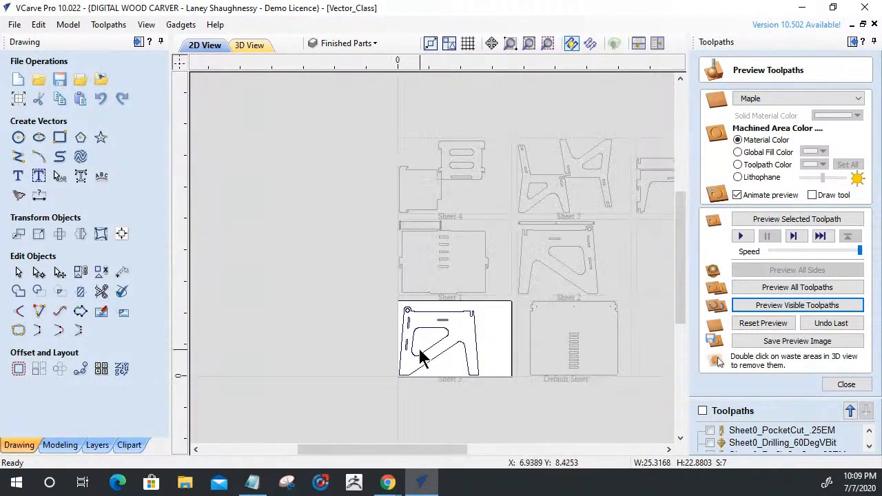
pyautogui.scroll(3, 449, 187)
pyautogui.scroll(-3, 448, 186)
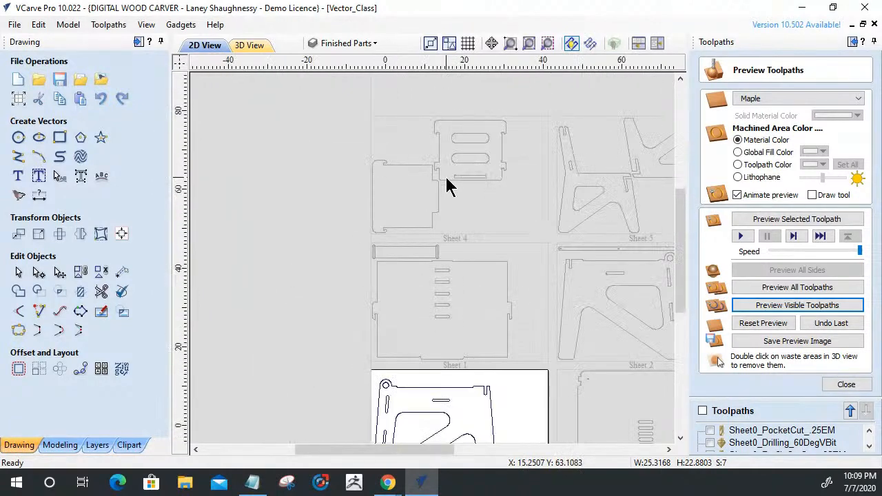
pyautogui.scroll(3, 447, 186)
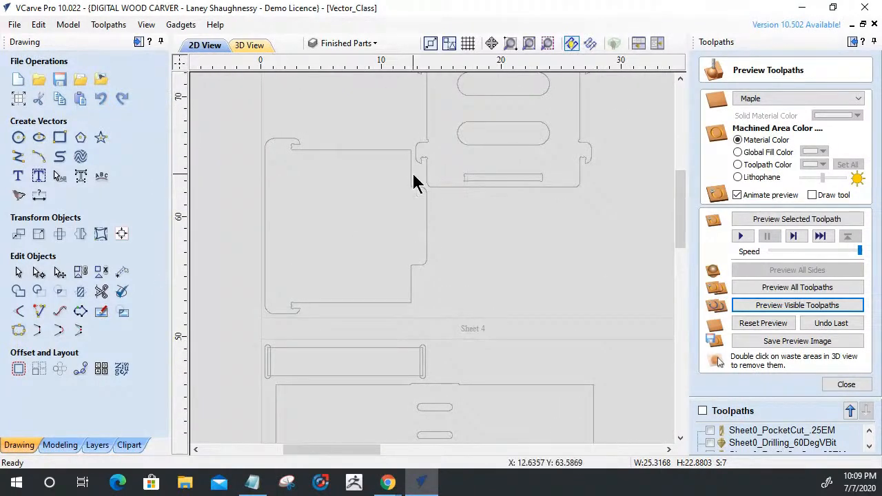
pyautogui.scroll(-3, 306, 228)
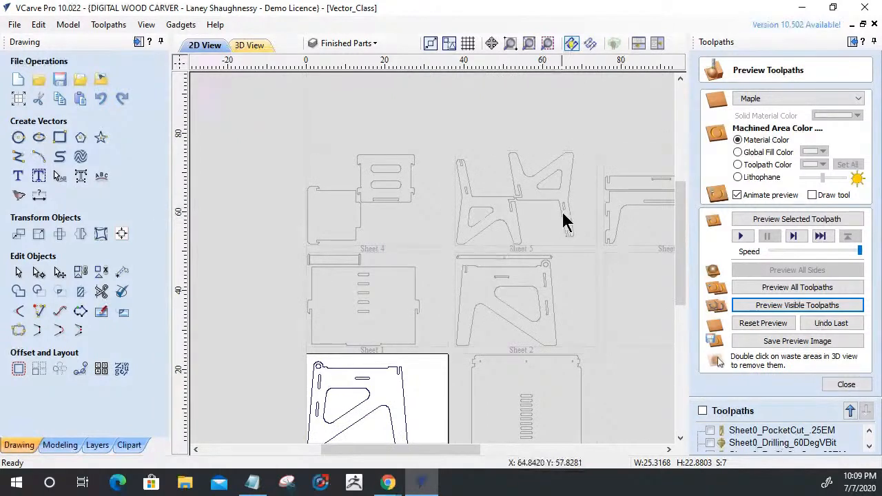
pyautogui.scroll(-1, 497, 196)
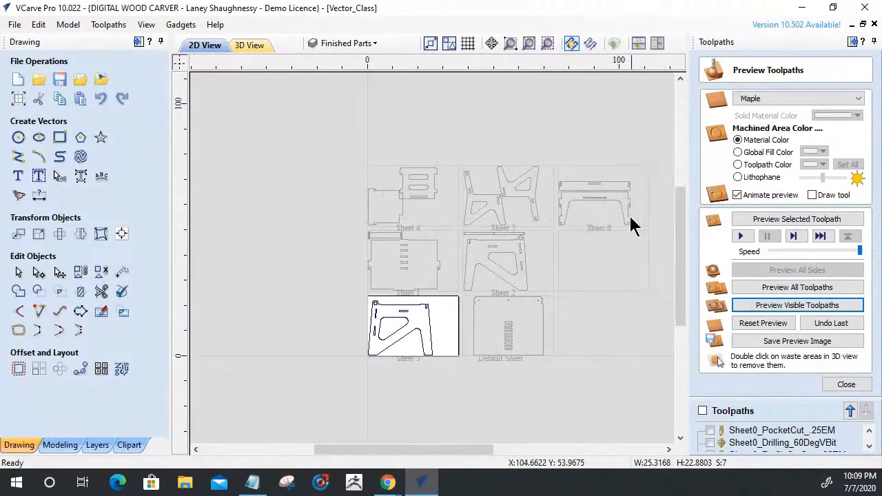
pyautogui.scroll(3, 633, 220)
pyautogui.scroll(-2, 634, 214)
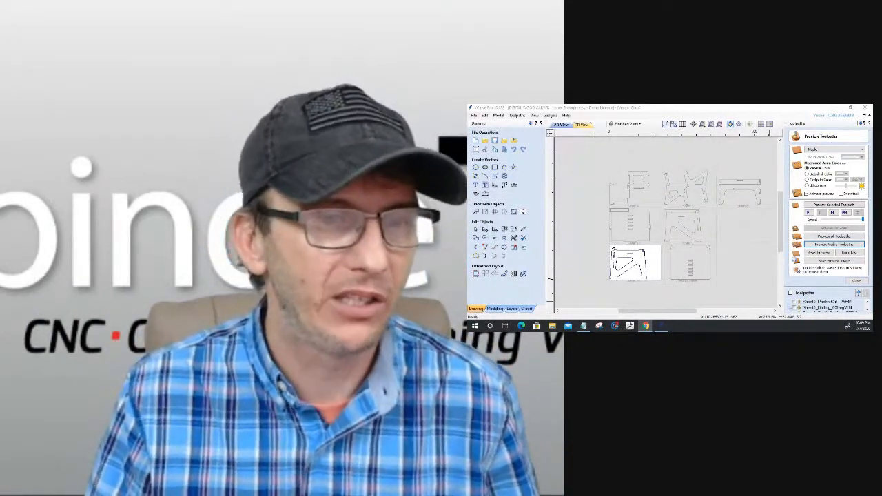
# Close the toolpath preview and save the project file.
pyautogui.click(856, 281)
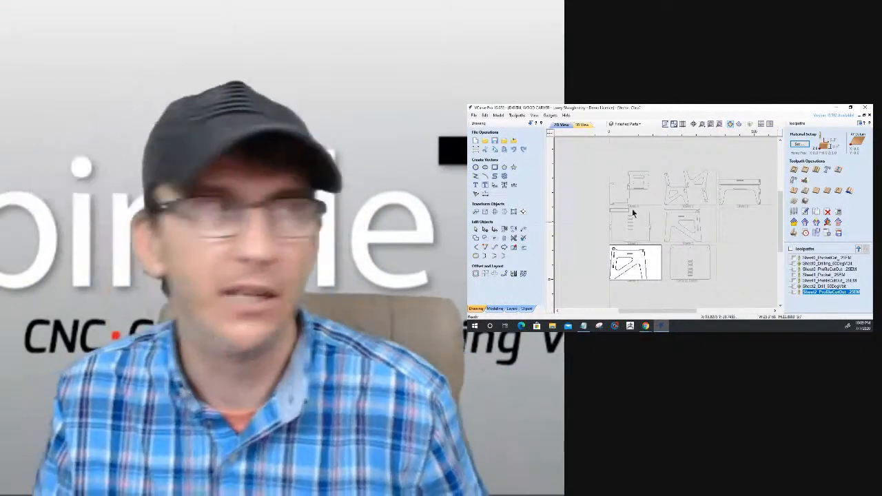
pyautogui.click(494, 140)
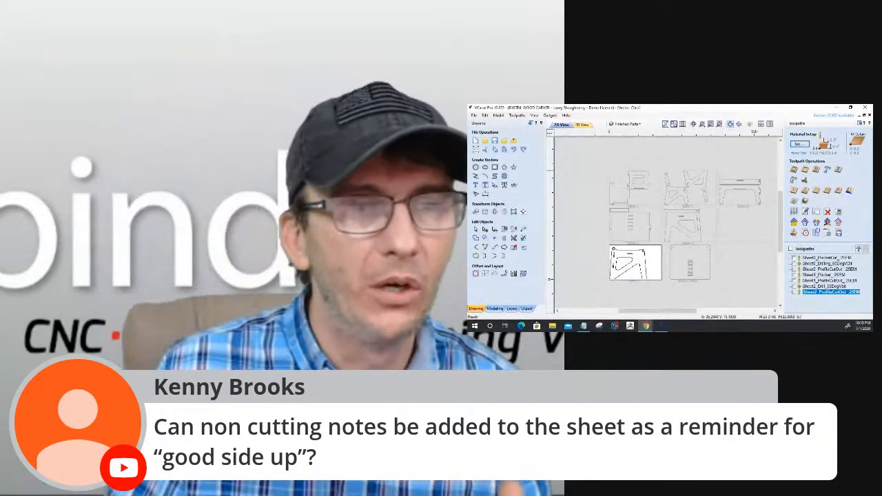
# Try adding a Sheet1 note to the document notes for the Sheet1 pocket toolpath.
pyautogui.click(806, 269)
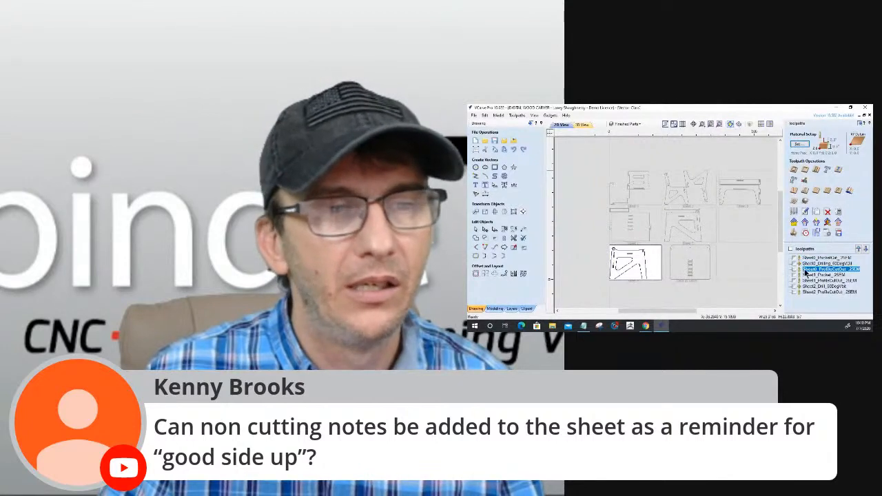
pyautogui.click(805, 275)
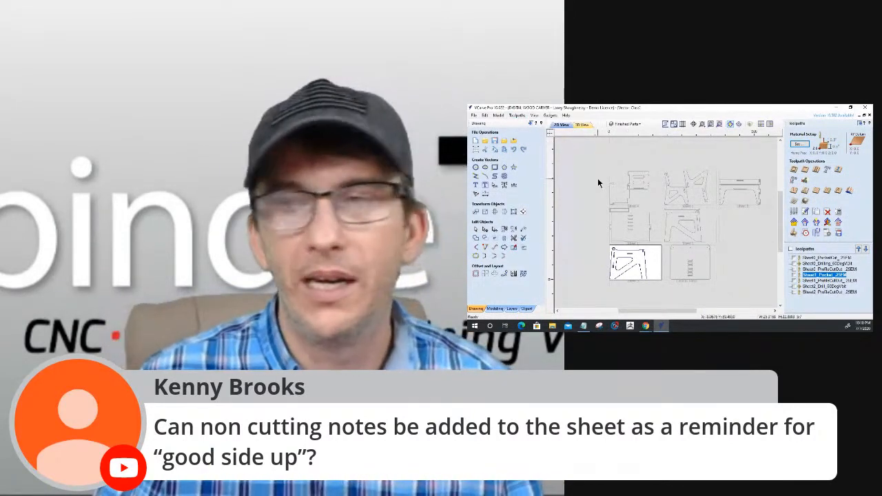
pyautogui.click(485, 116)
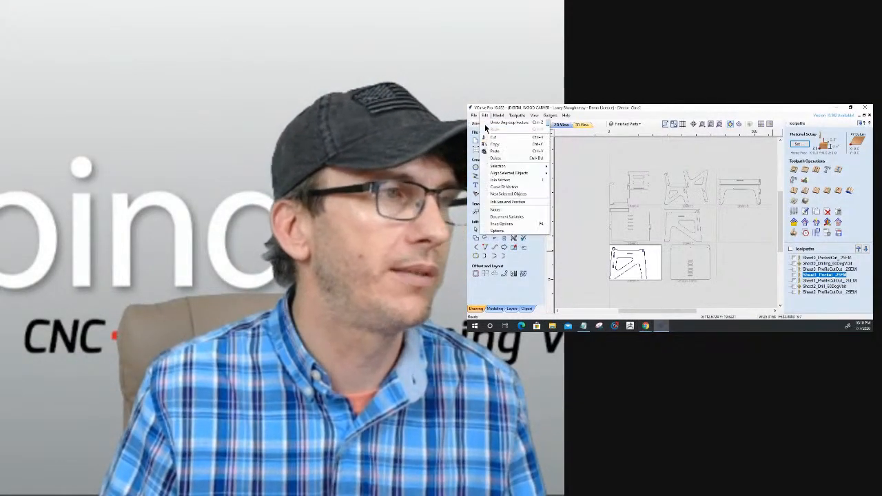
pyautogui.click(491, 210)
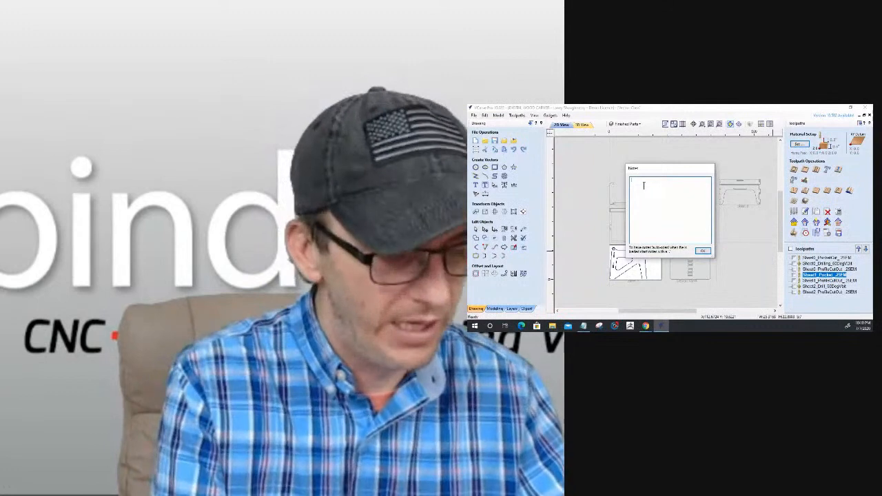
pyautogui.write('EH')
pyautogui.write('eet1')
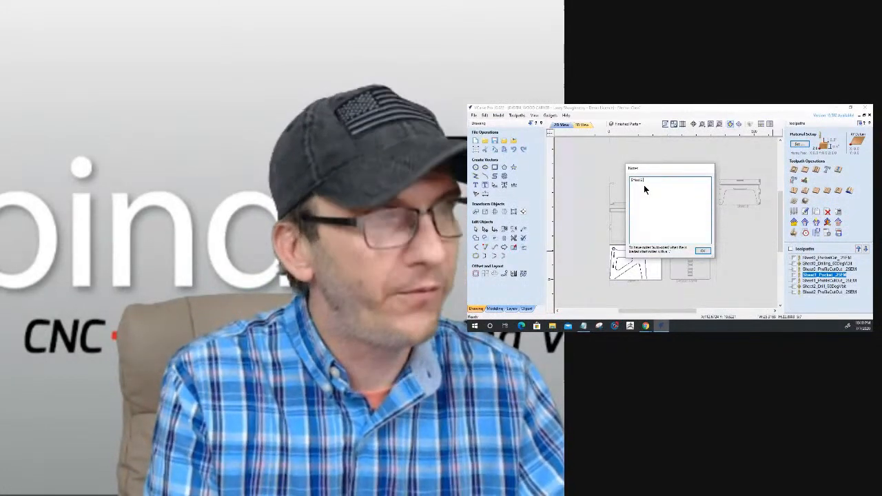
pyautogui.write(' Pocket')
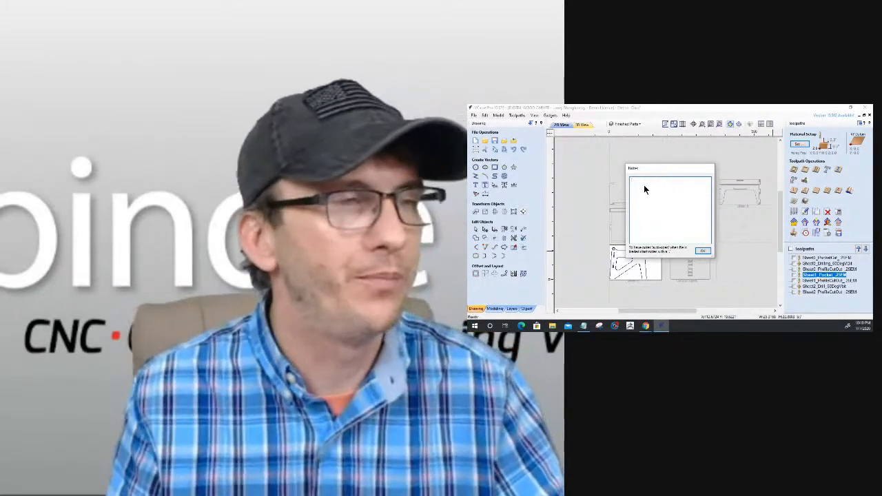
pyautogui.click(702, 253)
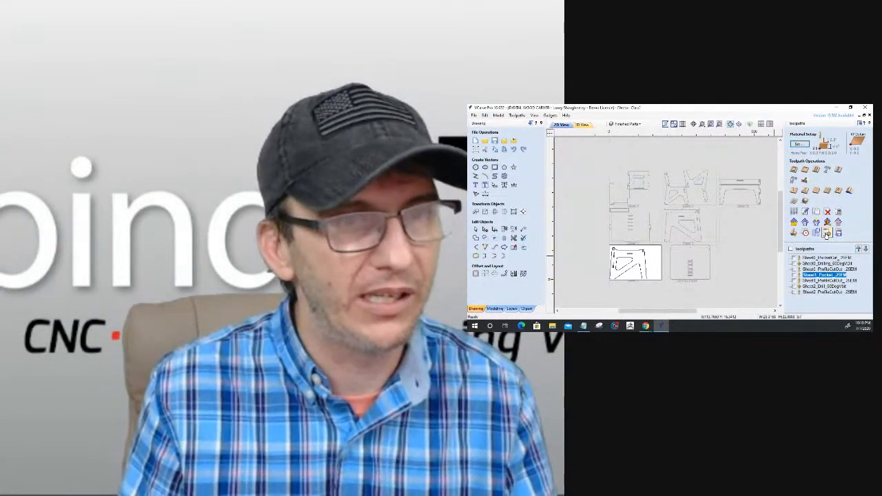
# Save the HTML job setup sheets as Vector_Class_Summary in Downloads, and make sheet 6 the active sheet.
pyautogui.click(825, 232)
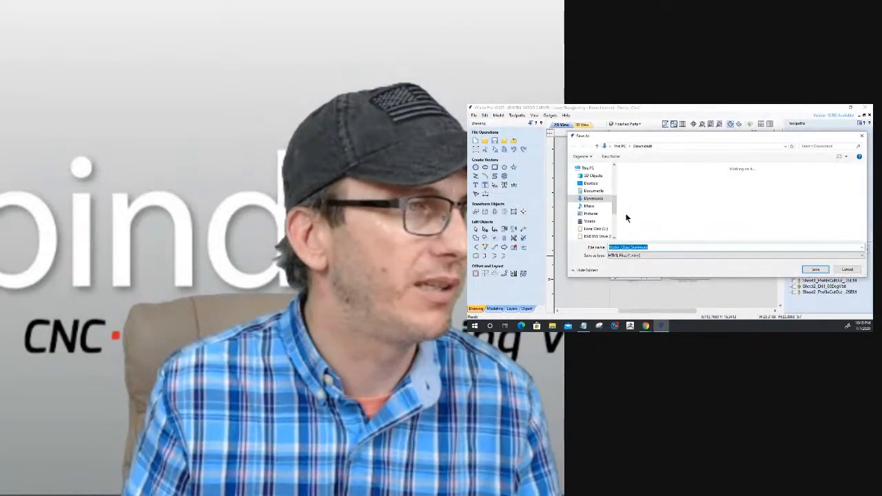
pyautogui.click(816, 269)
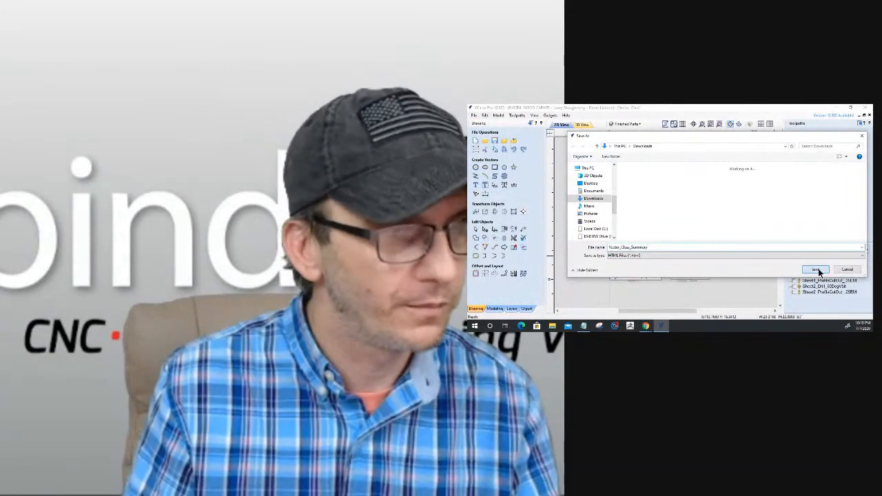
pyautogui.doubleClick(740, 194)
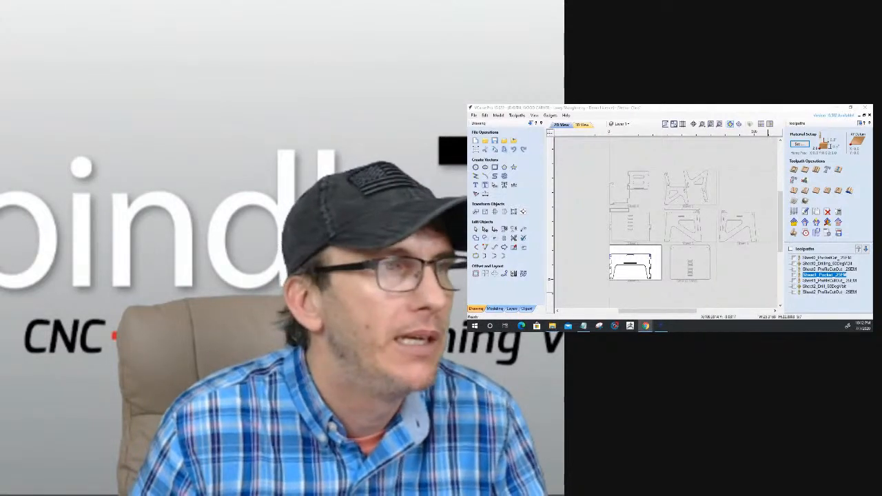
# Open the Sheet 2 job setup sheet from Downloads in the browser, examine its material setup and toolpath details, and minimize the browser.
pyautogui.hotkey('alt', 'Tab')
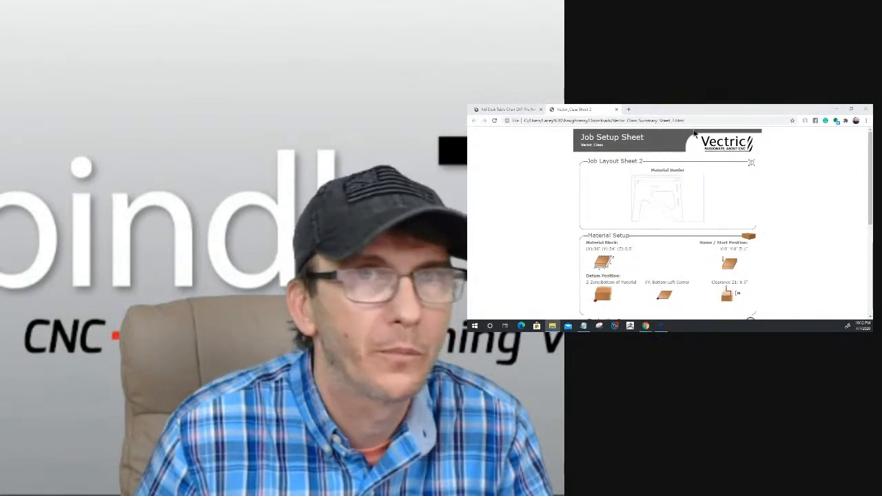
pyautogui.moveTo(469, 128); pyautogui.dragTo(723, 105)
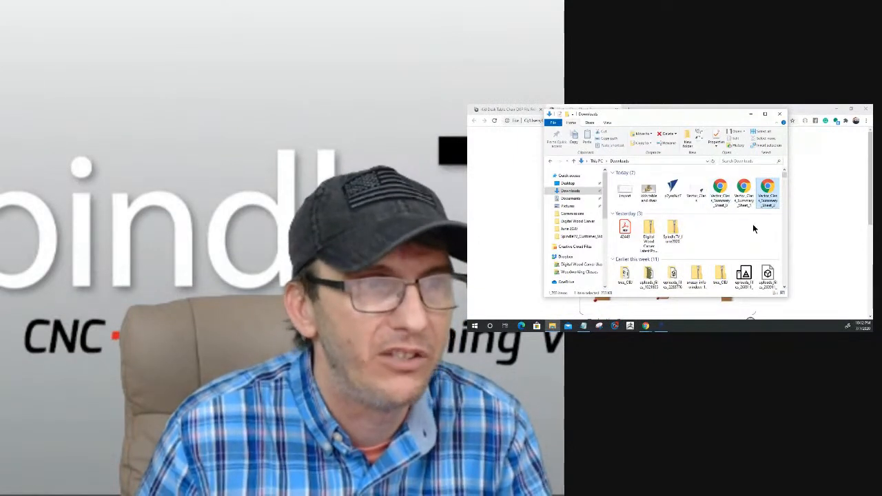
pyautogui.doubleClick(773, 199)
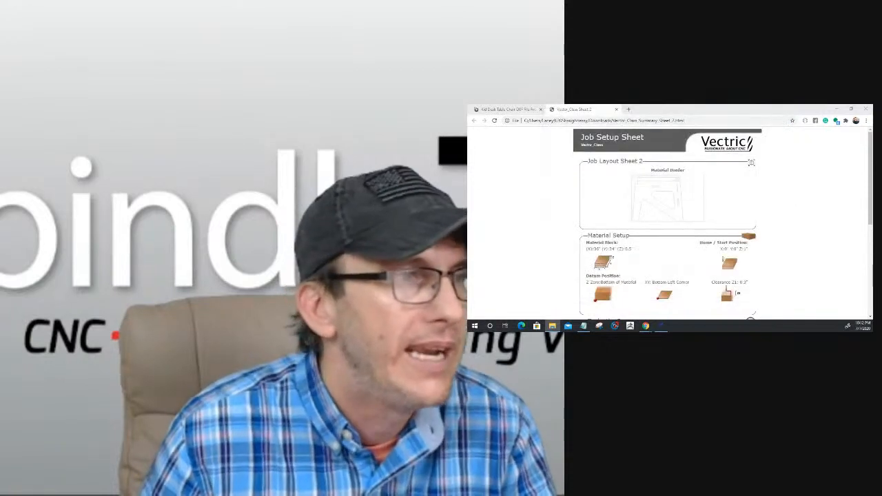
pyautogui.scroll(-3, 701, 174)
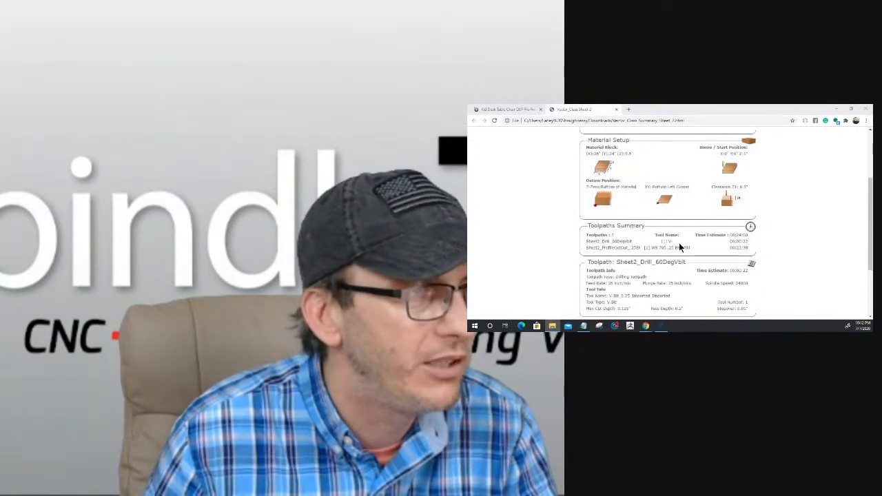
pyautogui.scroll(-1, 679, 247)
pyautogui.scroll(-2, 696, 276)
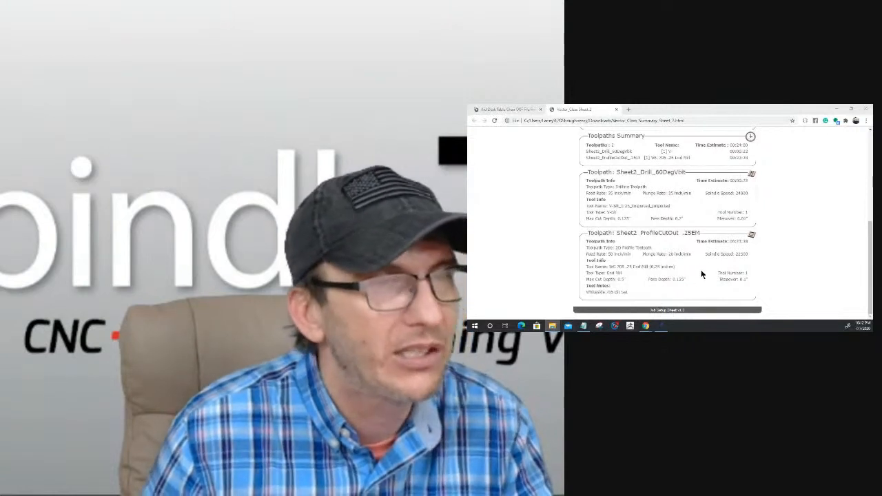
pyautogui.scroll(6, 702, 275)
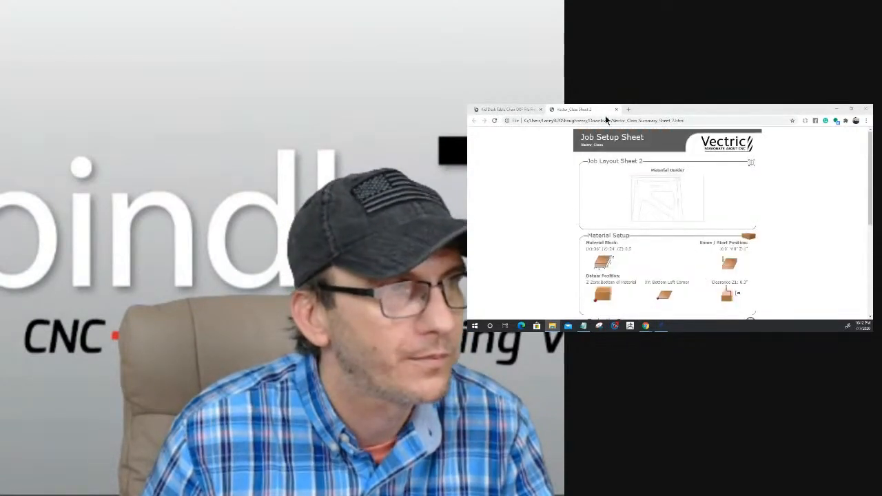
pyautogui.scroll(-1, 698, 222)
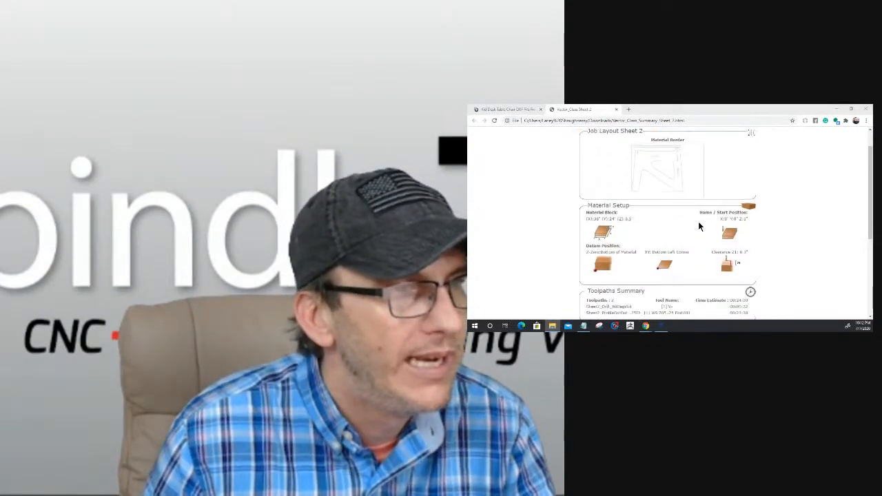
pyautogui.scroll(-2, 699, 227)
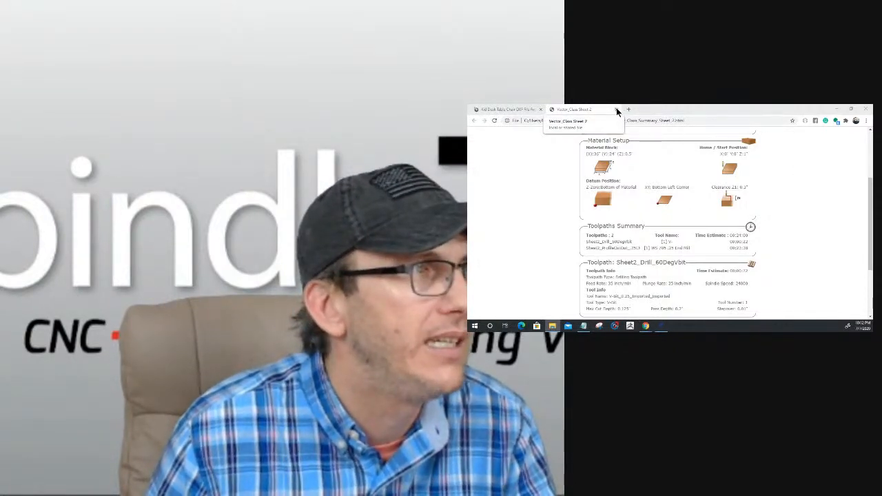
pyautogui.click(835, 110)
# Add "Sheet 1 Face Down" to the document notes and confirm them.
pyautogui.click(485, 116)
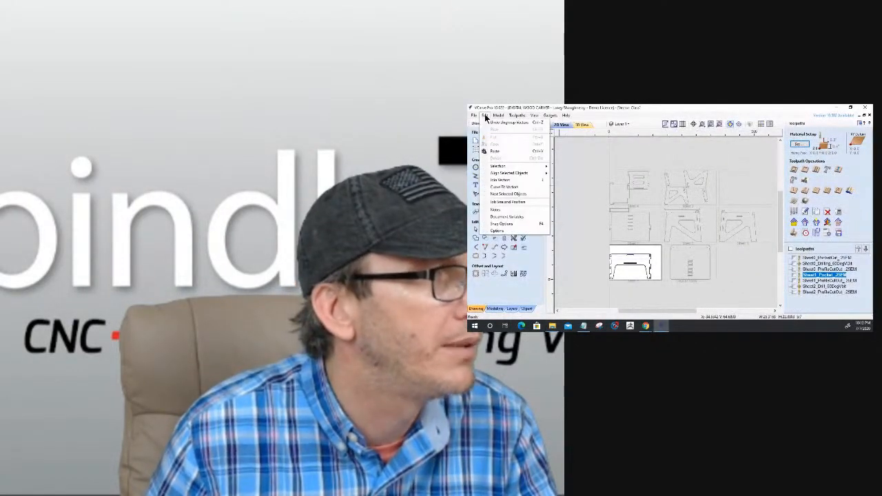
pyautogui.click(495, 210)
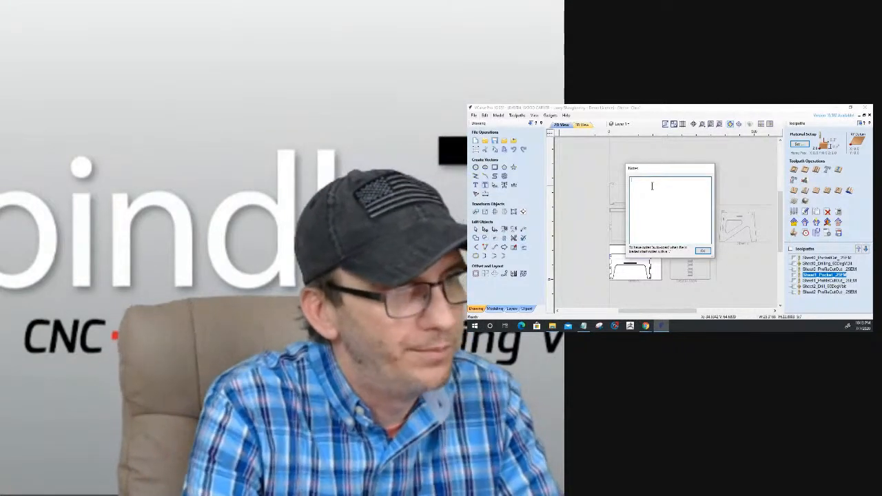
pyautogui.write('Sheet 1 Pock Down')
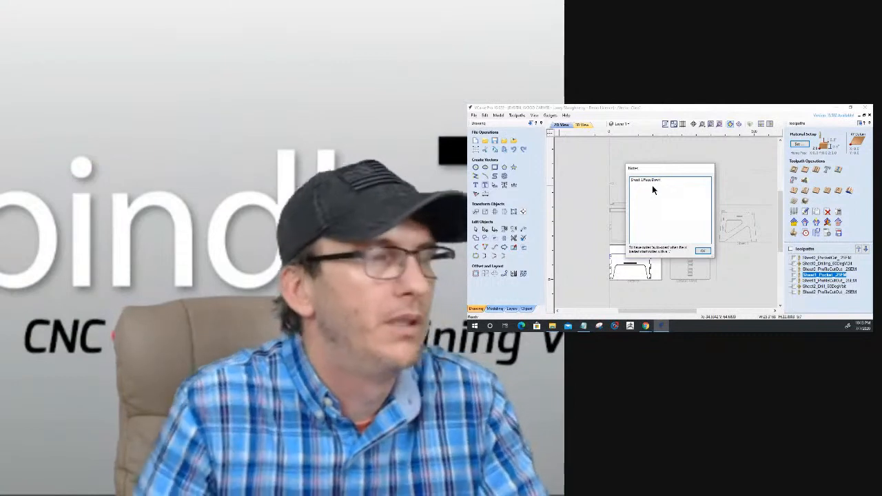
pyautogui.click(702, 250)
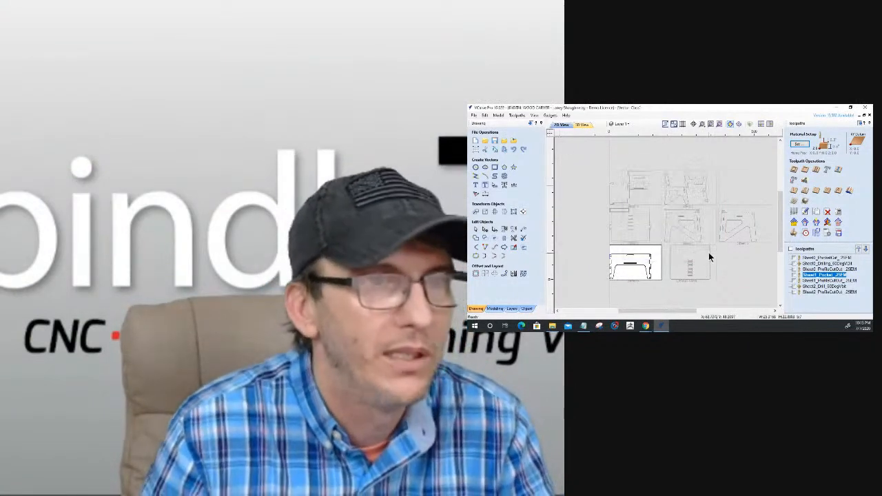
# Review the machining time estimates and notes area in the toolpath summary, and close the summary.
pyautogui.click(805, 232)
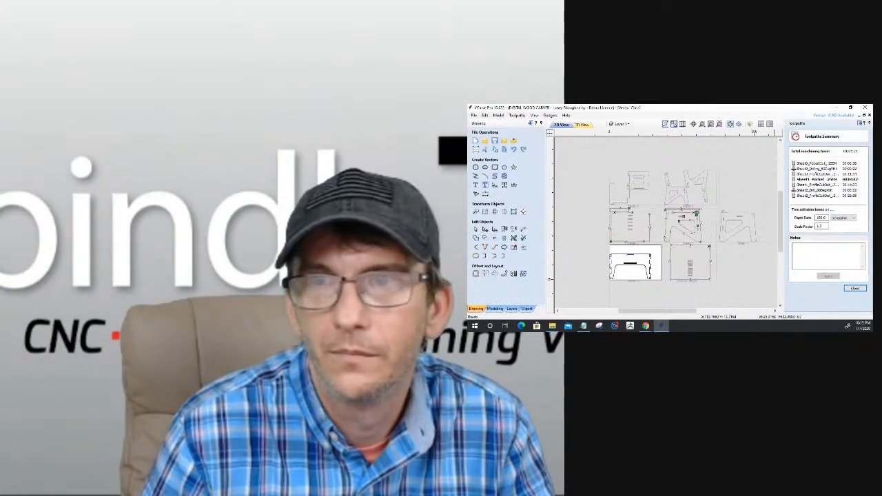
pyautogui.hotkey('alt', 'Tab')
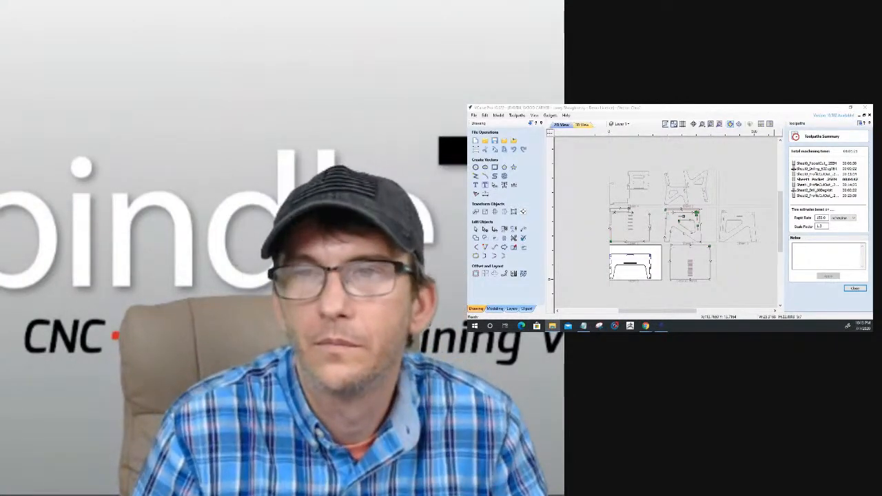
pyautogui.click(855, 289)
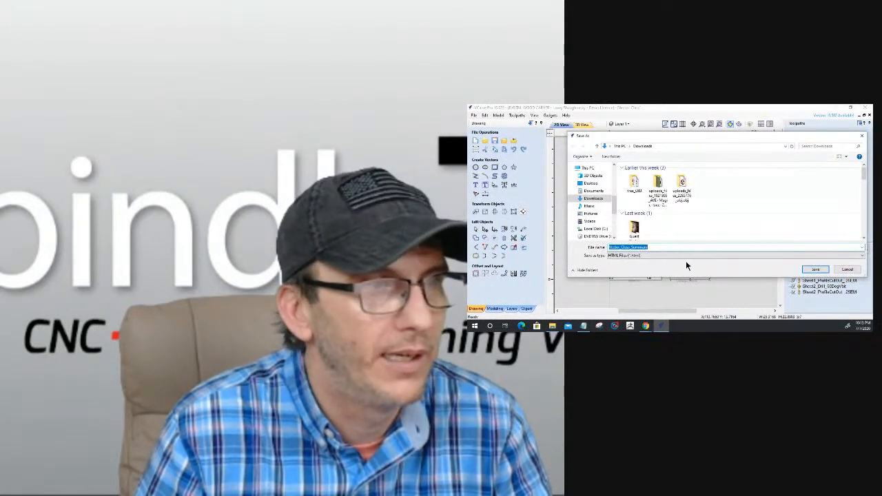
# Save the HTML job setup sheets as Vector_Class_Summary in Downloads, and check the job notes on the Sheet 1 setup sheet in the browser.
pyautogui.click(816, 270)
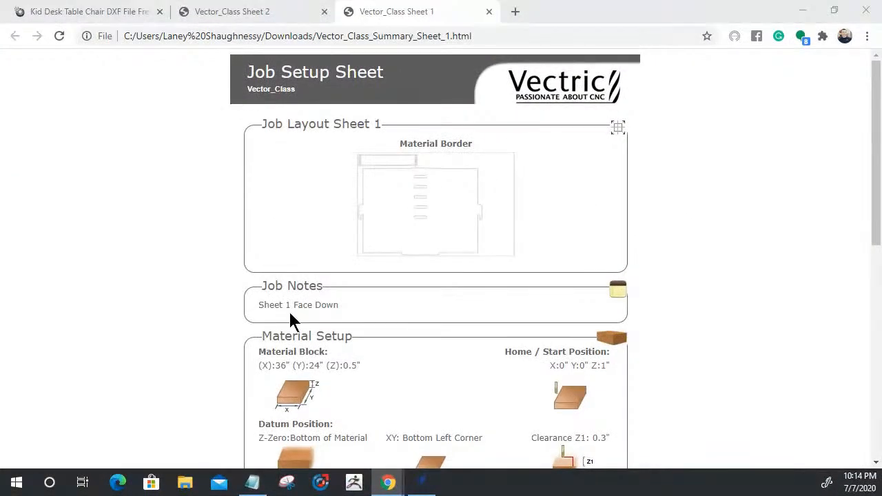
pyautogui.moveTo(346, 311); pyautogui.dragTo(226, 311)
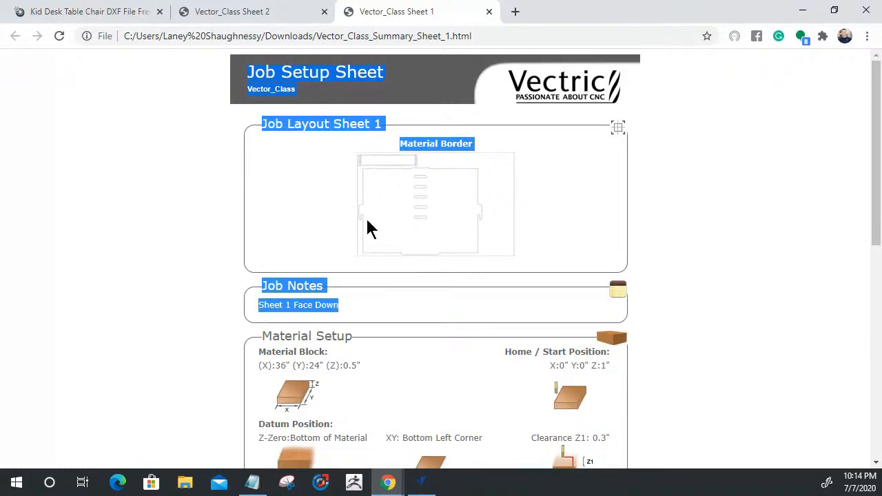
pyautogui.moveTo(879, 142)
pyautogui.mouseDown()
pyautogui.moveTo(874, 369)
pyautogui.moveTo(876, 155)
pyautogui.mouseUp()
pyautogui.click(867, 10)
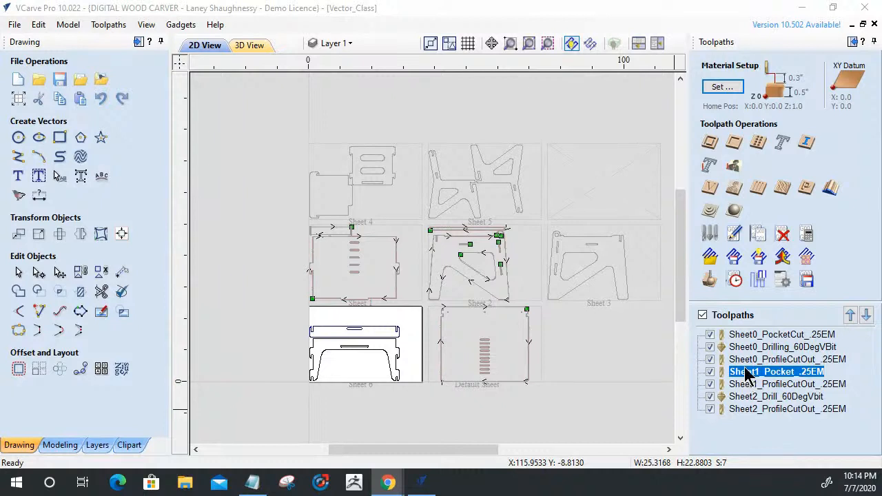
# Start saving toolpaths with only Sheet0_PocketCut_.25EM made visible for output.
pyautogui.click(763, 336)
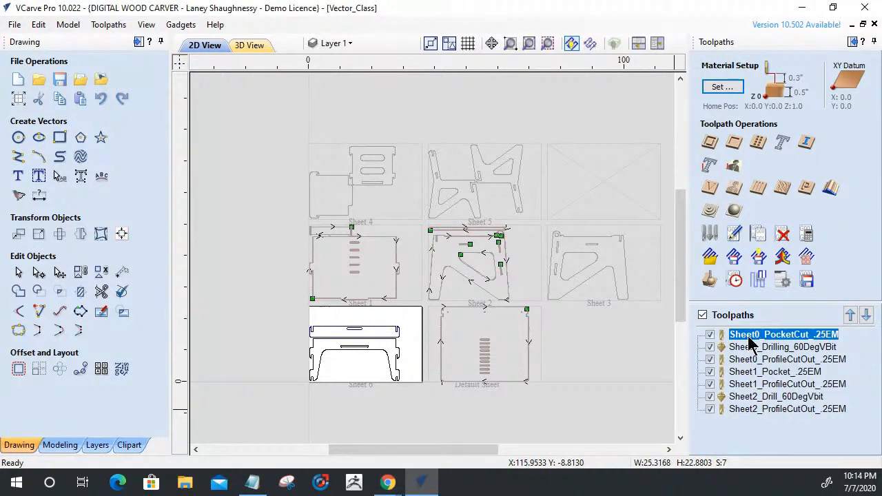
pyautogui.click(808, 281)
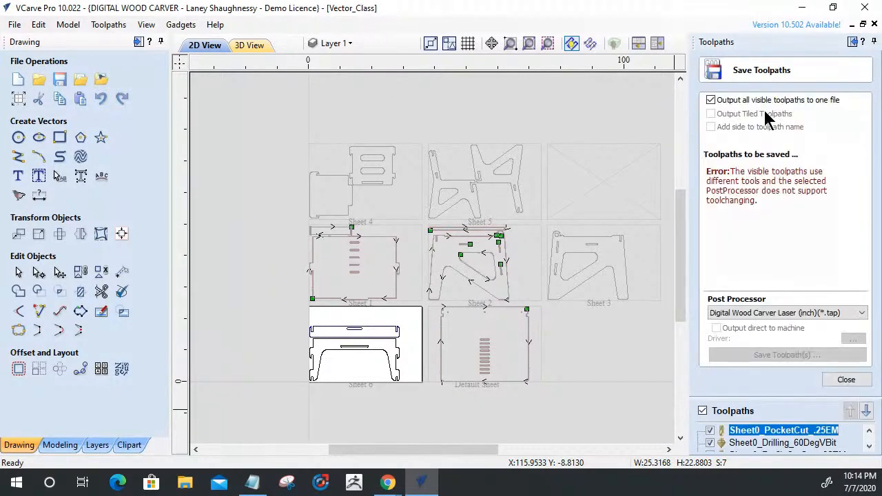
pyautogui.click(702, 411)
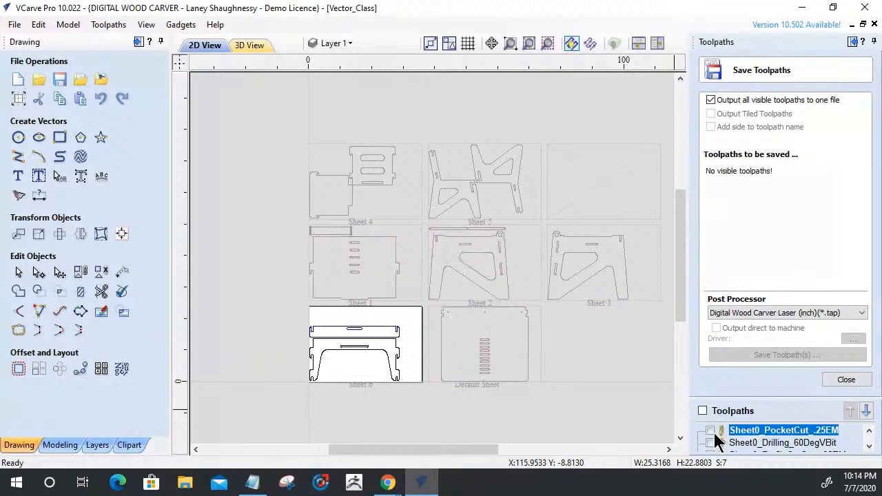
pyautogui.click(711, 430)
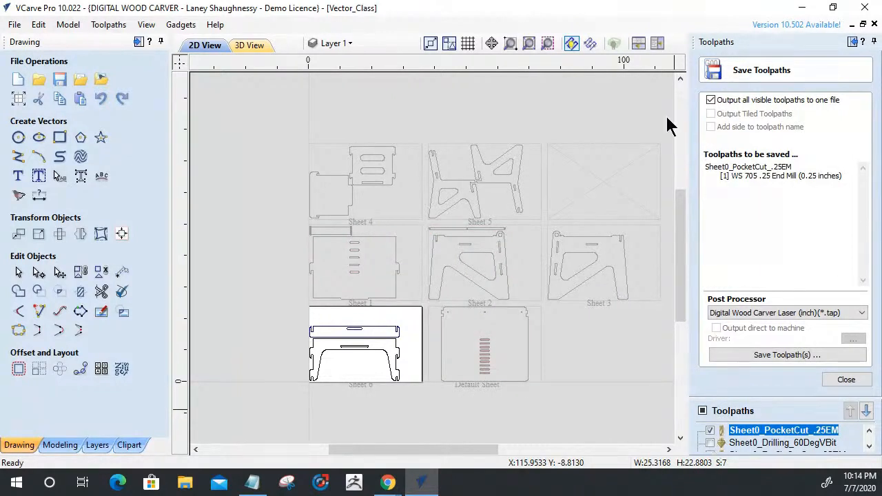
# Save the Sheet0_PocketCut_.25EM toolpath to Downloads with the Digital Wood Carver Helical Arcs (inch) post processor, replacing the existing file.
pyautogui.click(766, 355)
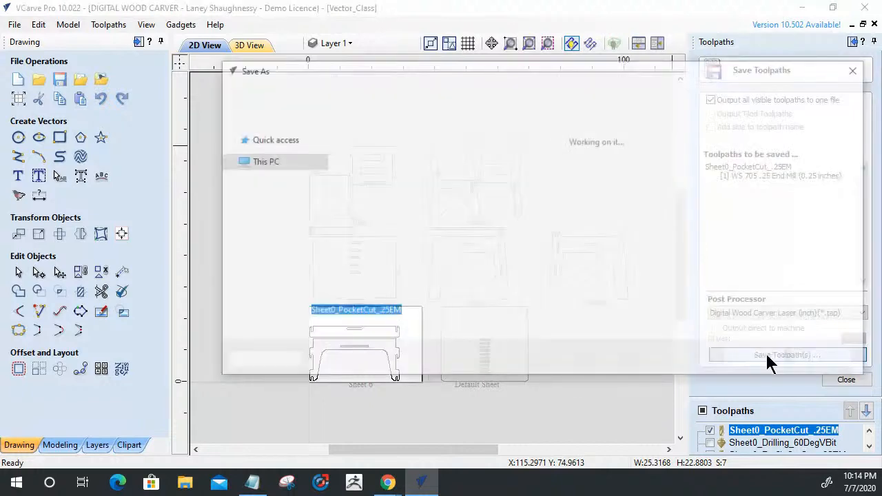
pyautogui.press('Escape')
pyautogui.click(805, 314)
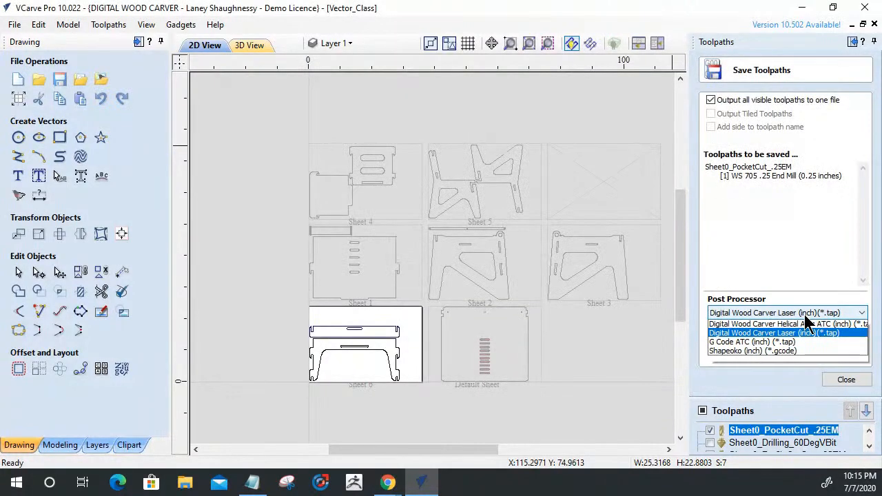
pyautogui.click(778, 344)
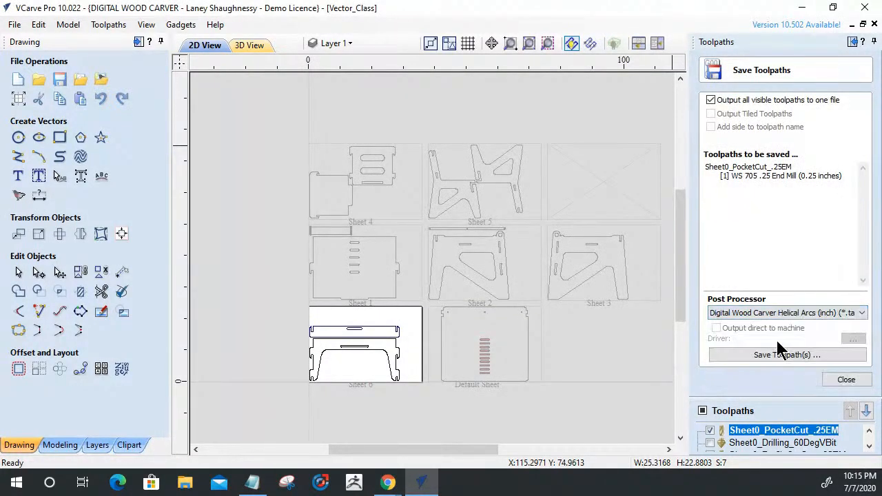
pyautogui.click(764, 353)
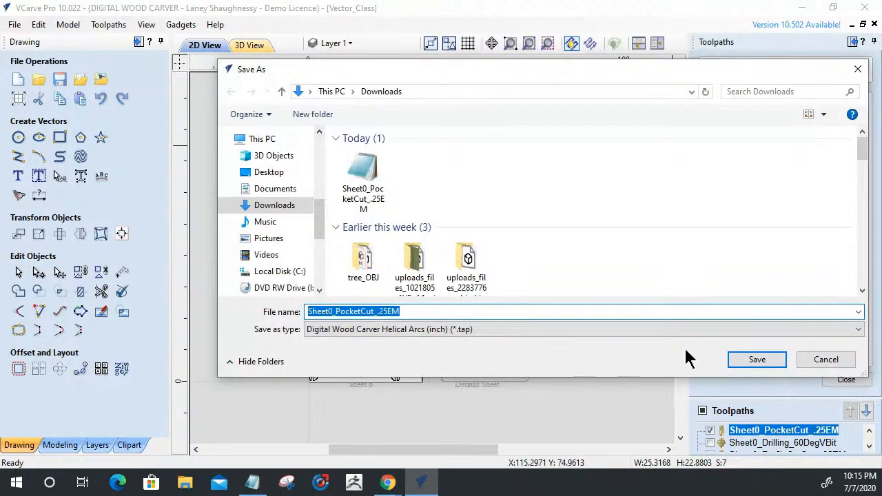
pyautogui.click(735, 359)
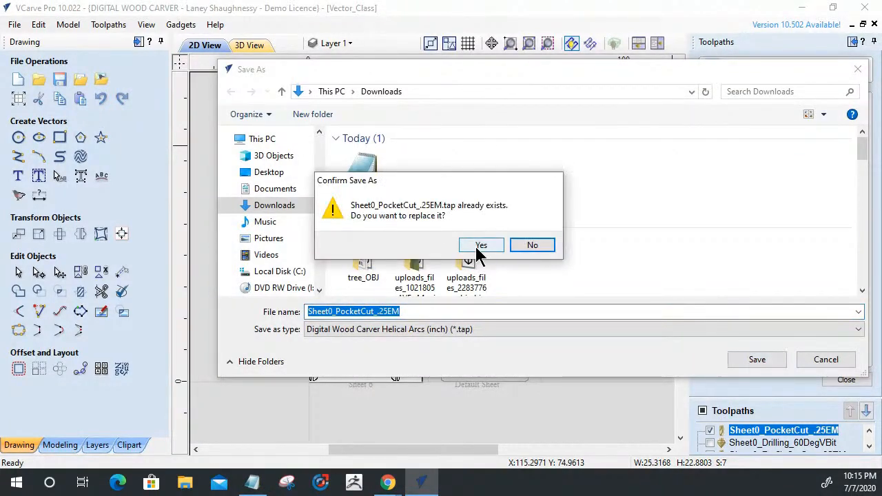
pyautogui.click(480, 246)
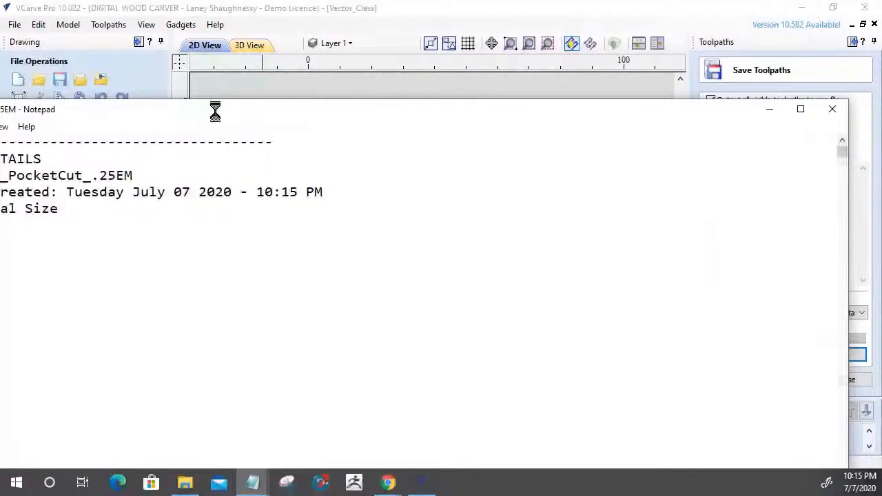
# Examine the file details header, sheet note and G-code of the saved Sheet0_PocketCut_.25EM file in Notepad, and close it.
pyautogui.moveTo(215, 111); pyautogui.dragTo(508, 28)
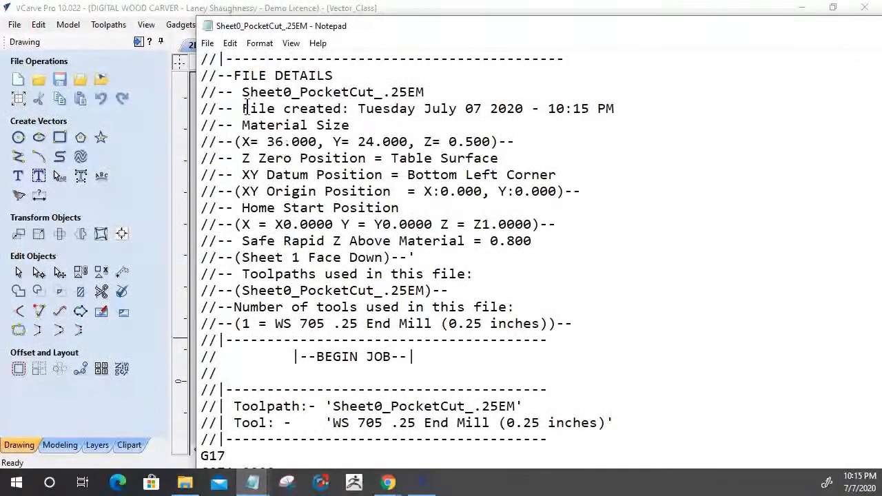
pyautogui.moveTo(234, 75); pyautogui.dragTo(334, 75)
pyautogui.keyDown('shift'); pyautogui.click(490, 284); pyautogui.keyUp('shift')
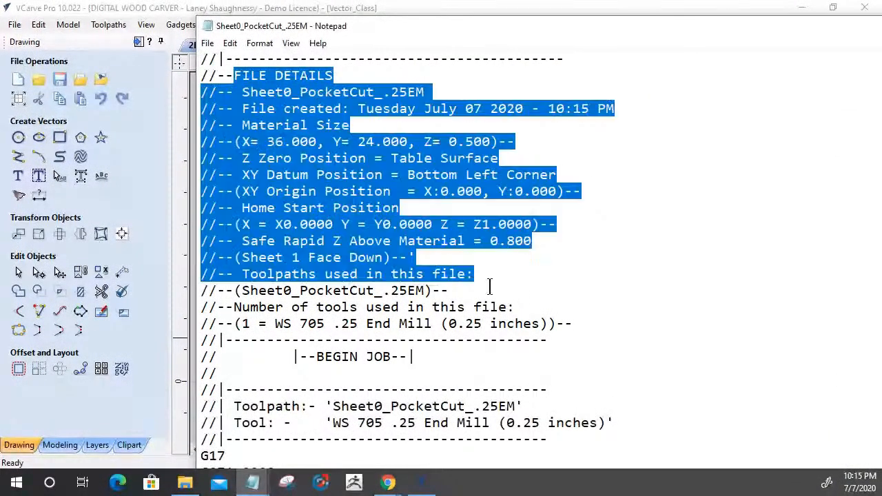
pyautogui.moveTo(490, 287); pyautogui.dragTo(548, 340)
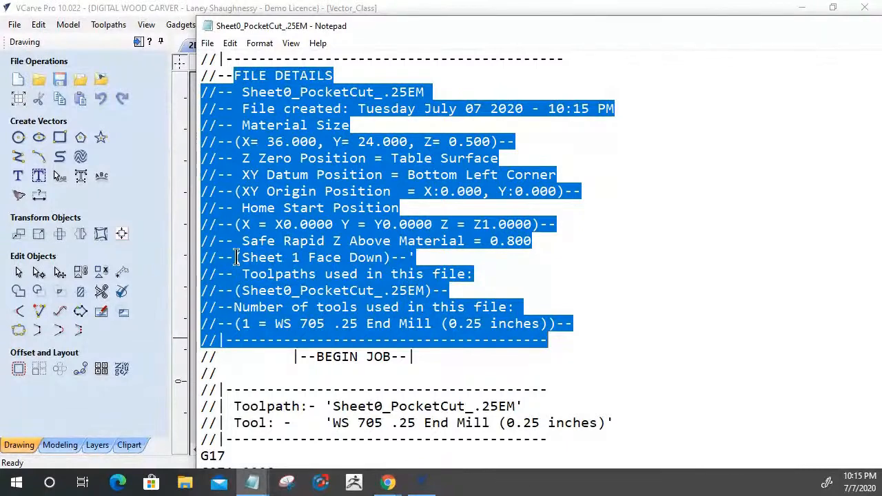
pyautogui.moveTo(235, 259); pyautogui.dragTo(421, 256)
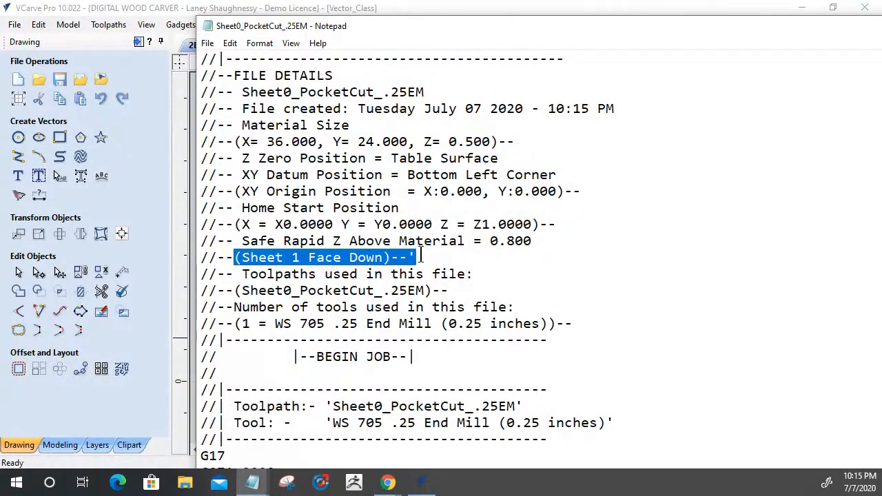
pyautogui.scroll(-8, 420, 256)
pyautogui.scroll(2, 421, 256)
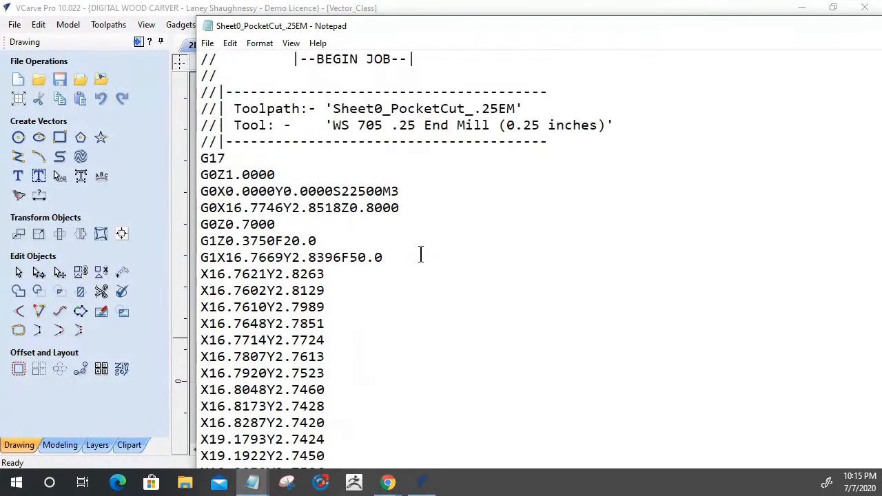
pyautogui.scroll(6, 420, 257)
pyautogui.moveTo(507, 324); pyautogui.dragTo(231, 66)
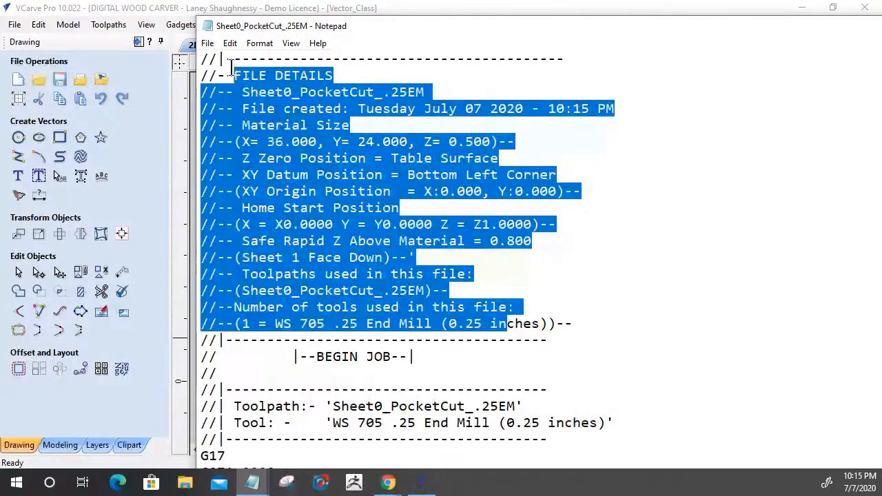
pyautogui.moveTo(573, 324); pyautogui.dragTo(236, 71)
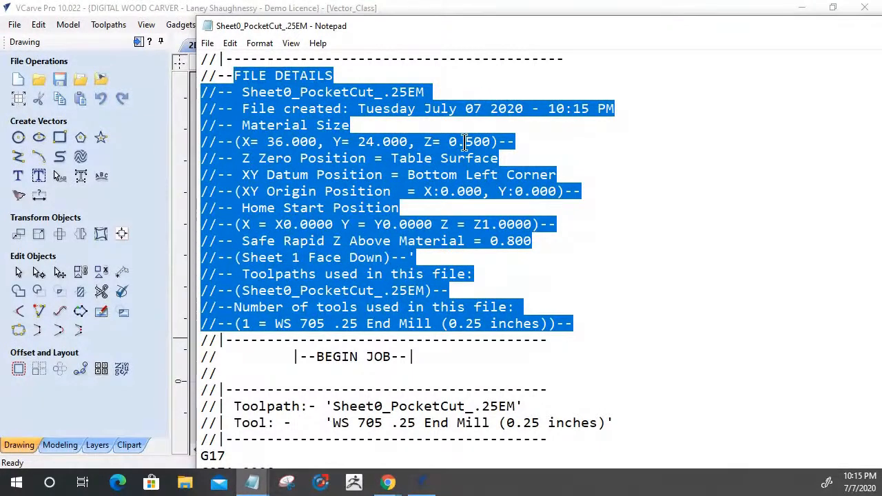
pyautogui.moveTo(761, 27)
pyautogui.mouseDown()
pyautogui.moveTo(394, 83)
pyautogui.moveTo(469, 77)
pyautogui.mouseUp()
pyautogui.click(829, 77)
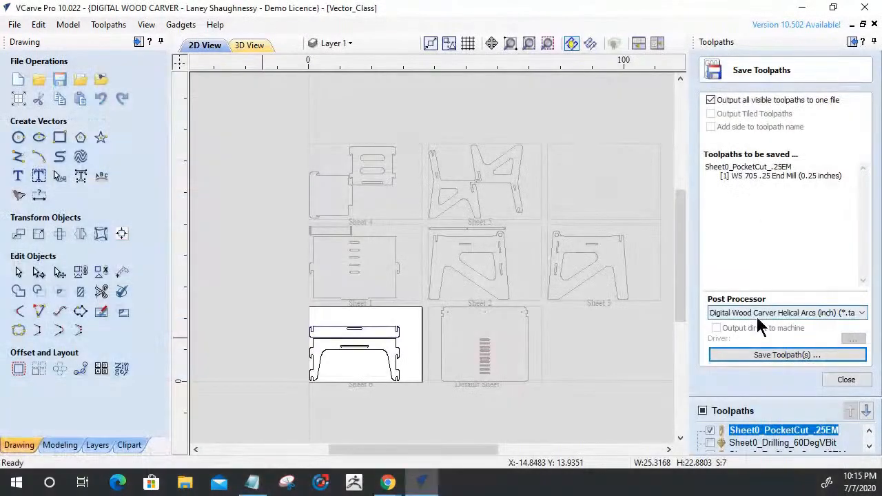
# Save the Vector_Class project file.
pyautogui.click(14, 25)
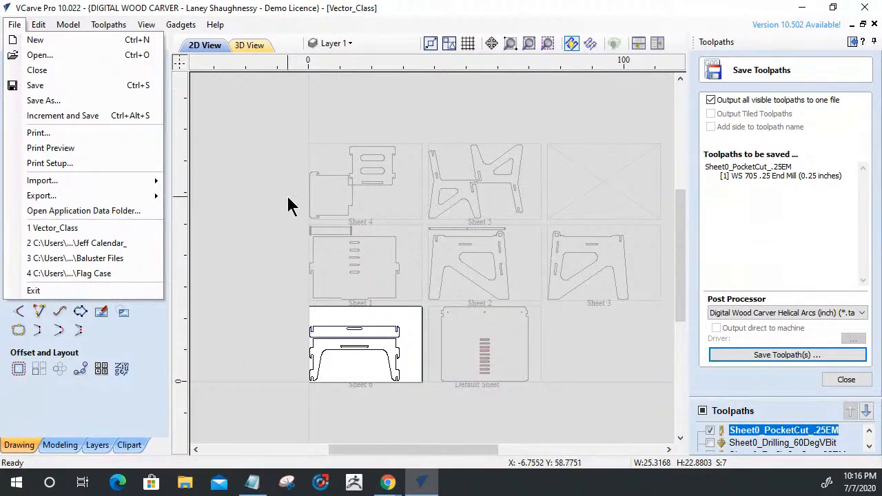
pyautogui.press('Escape')
pyautogui.click(60, 80)
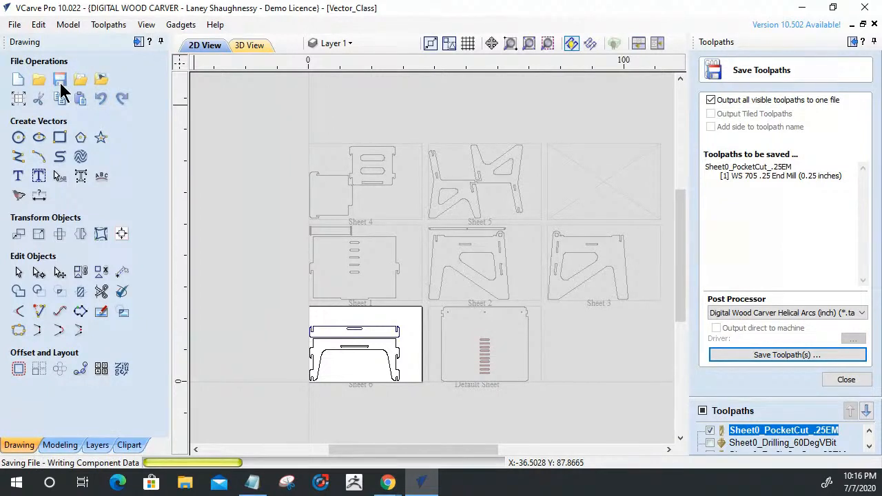
# Open the application data folder and browse the post processor files in its My_PostP folder.
pyautogui.click(14, 25)
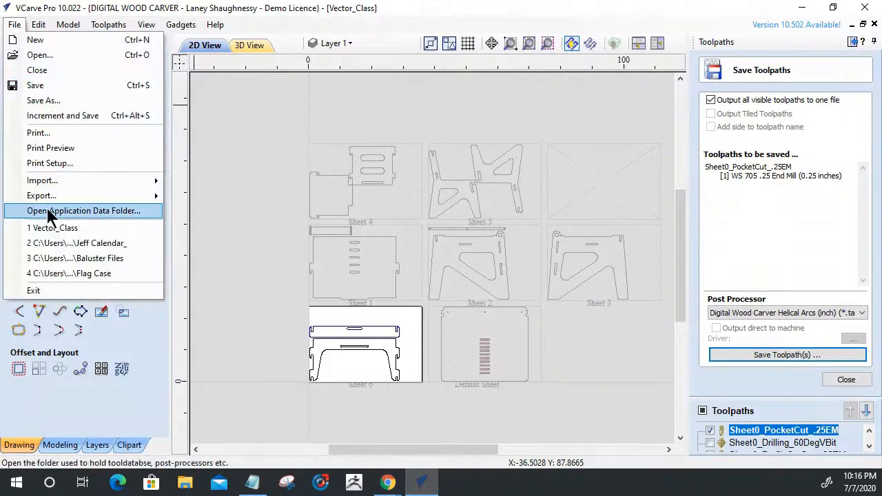
pyautogui.click(49, 212)
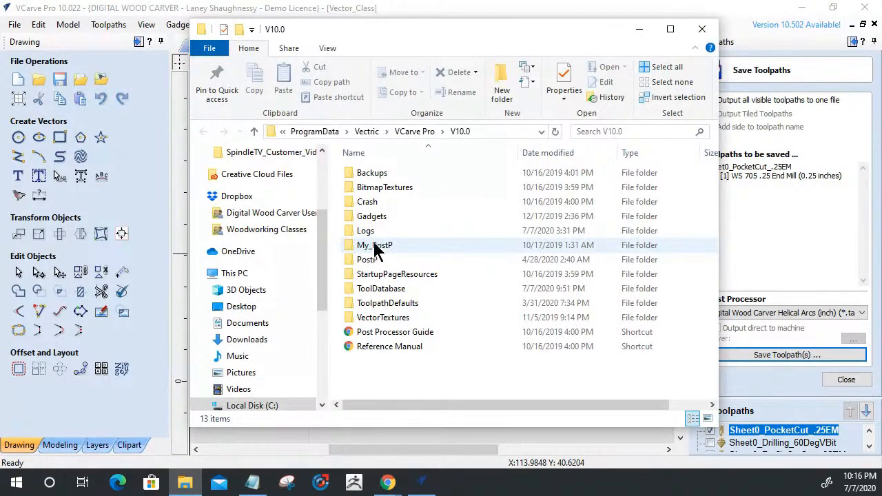
pyautogui.click(349, 241)
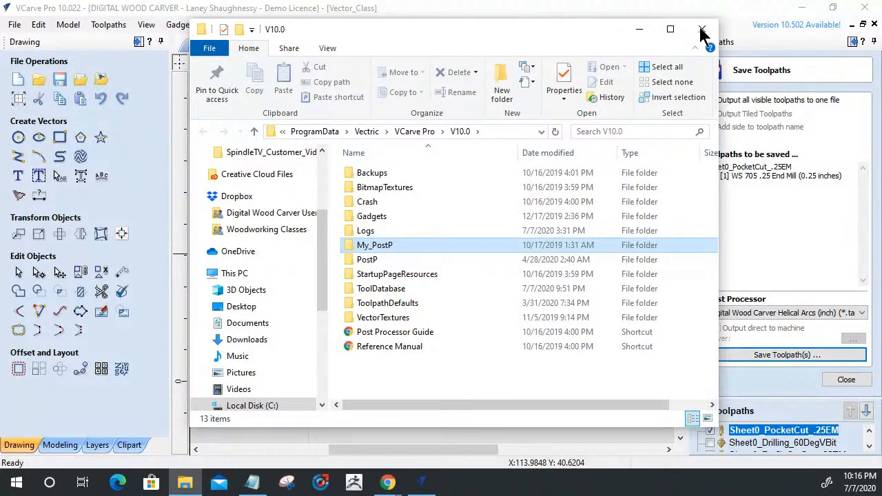
pyautogui.click(357, 248)
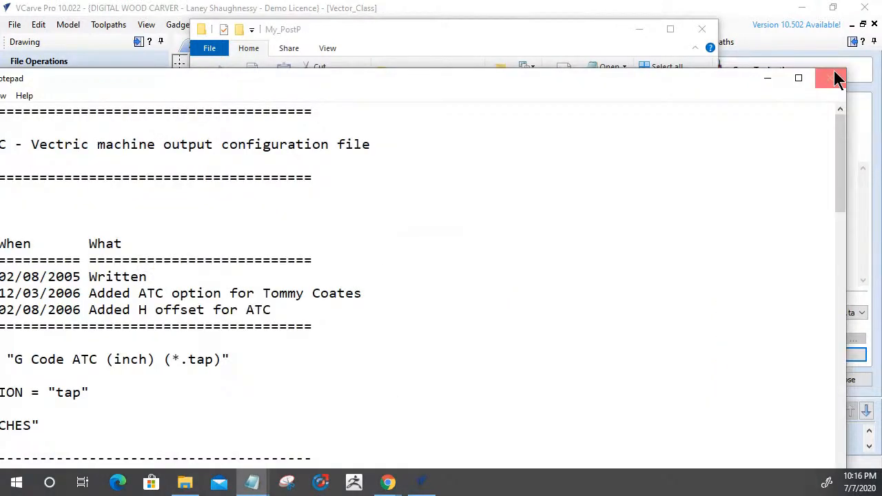
pyautogui.click(830, 77)
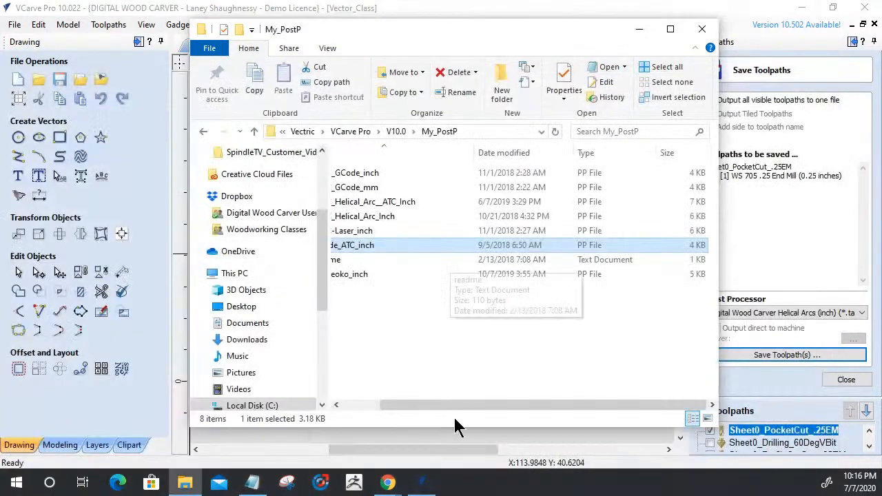
pyautogui.moveTo(458, 404); pyautogui.dragTo(389, 405)
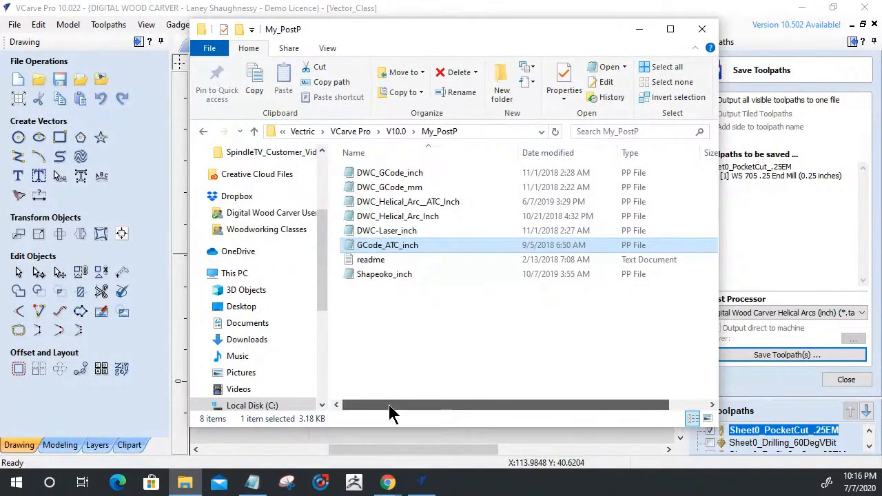
# Open the DWC_Helical_Arc_Inch post processor file in Notepad and examine its units, block numbering and variable formatting sections.
pyautogui.click(393, 216)
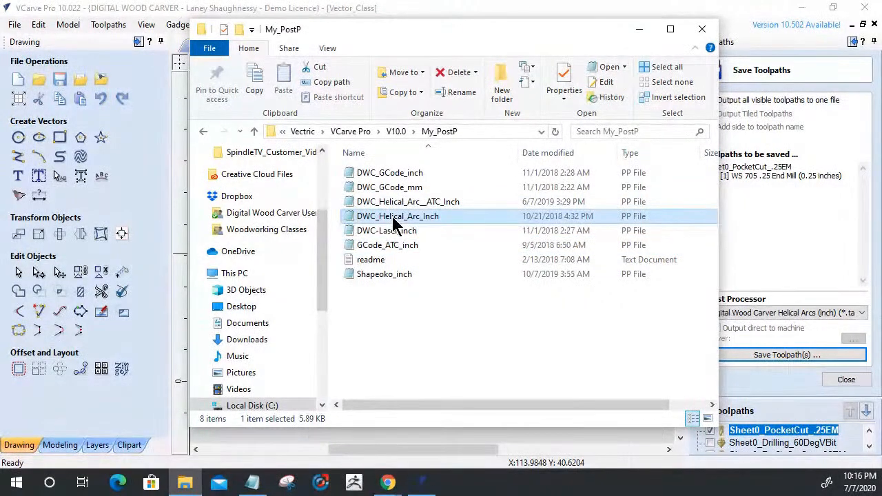
pyautogui.doubleClick(393, 217)
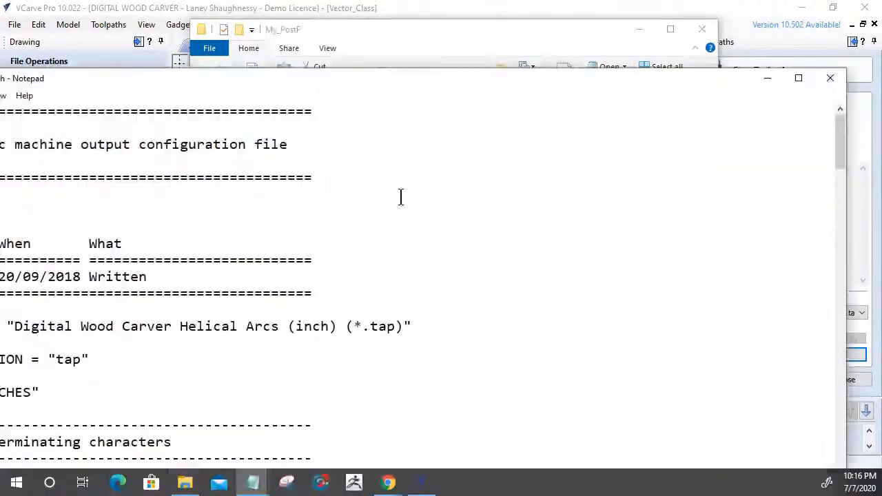
pyautogui.press('super+Up')
pyautogui.scroll(-5, 412, 219)
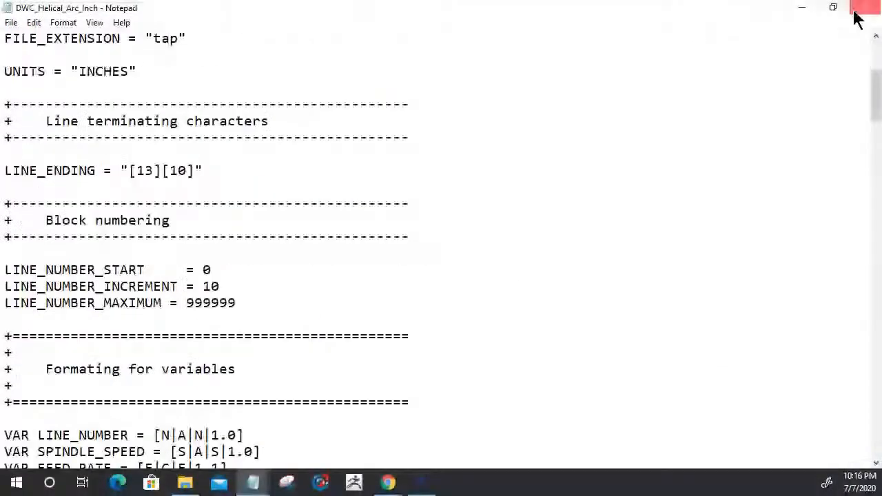
pyautogui.press('super+Down')
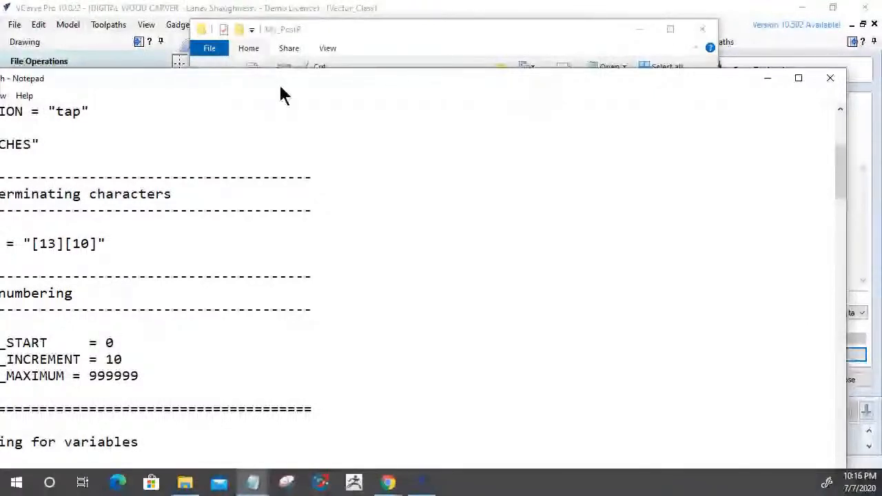
pyautogui.moveTo(281, 87); pyautogui.dragTo(501, 40)
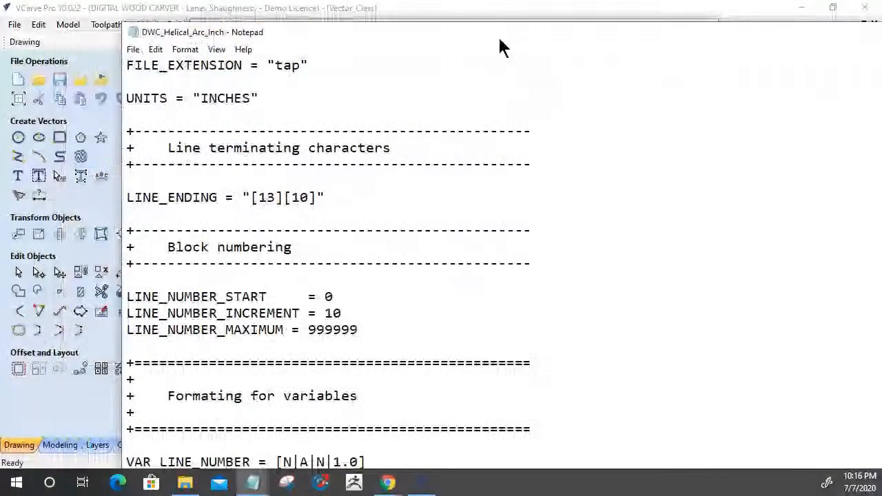
pyautogui.scroll(-8, 338, 248)
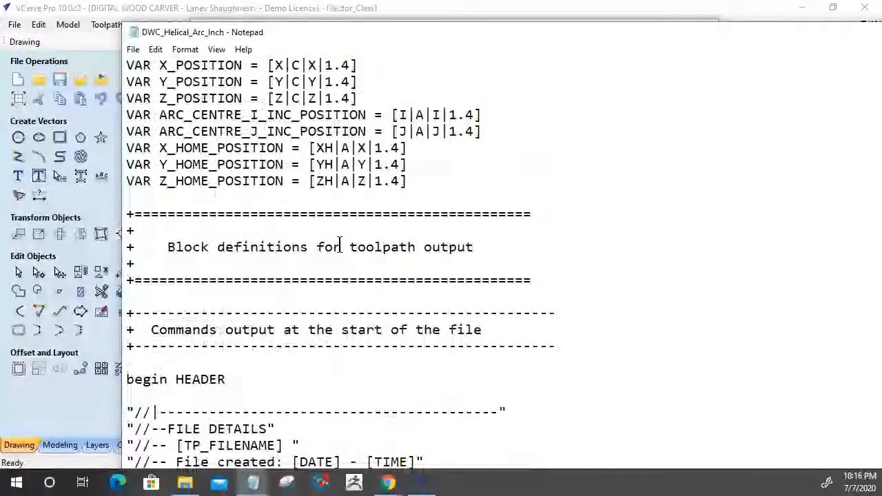
pyautogui.scroll(-4, 340, 246)
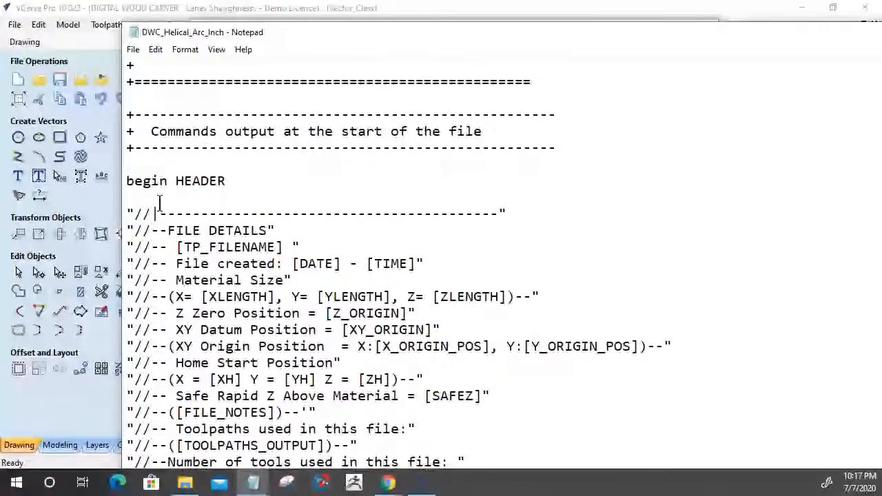
# Examine the file details and begin-job lines in the post processor's HEADER block, and close the file and the My_PostP folder.
pyautogui.scroll(-2, 159, 202)
pyautogui.moveTo(128, 115); pyautogui.dragTo(496, 385)
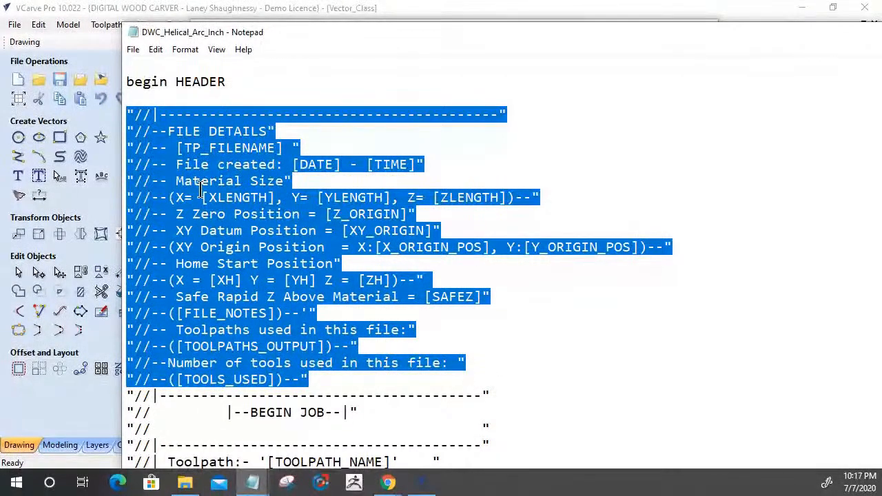
pyautogui.scroll(-4, 315, 262)
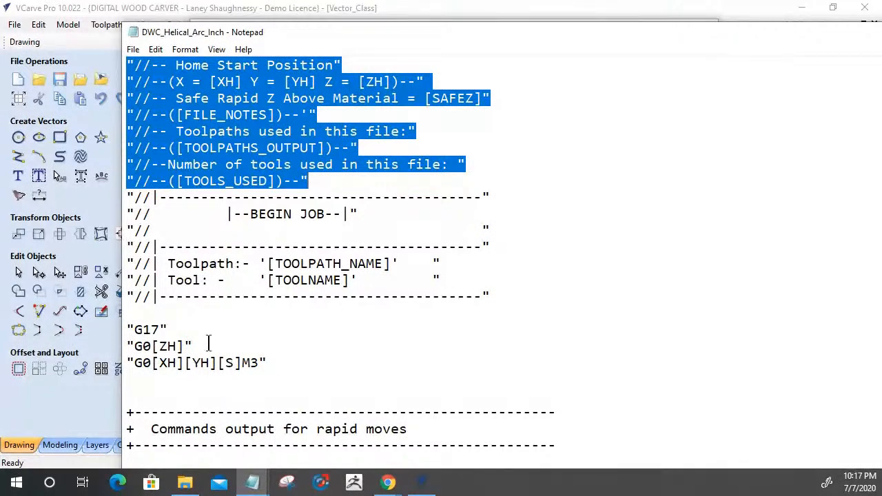
pyautogui.scroll(2, 240, 307)
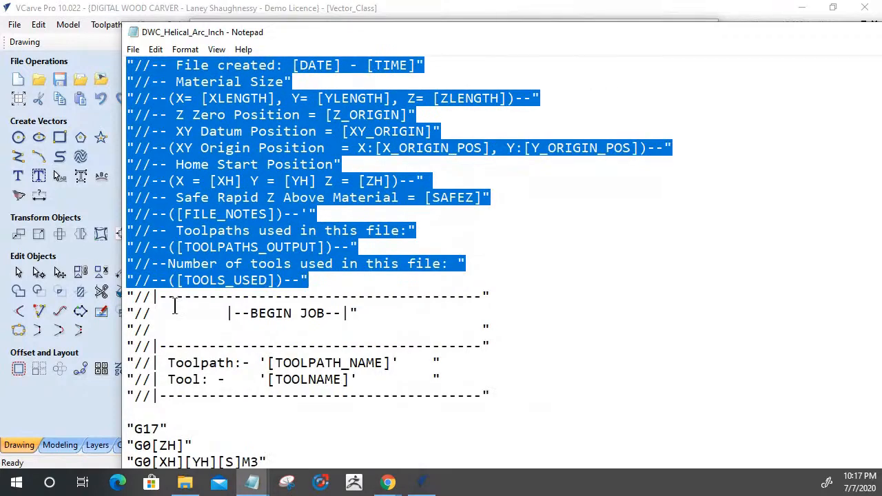
pyautogui.scroll(3, 161, 236)
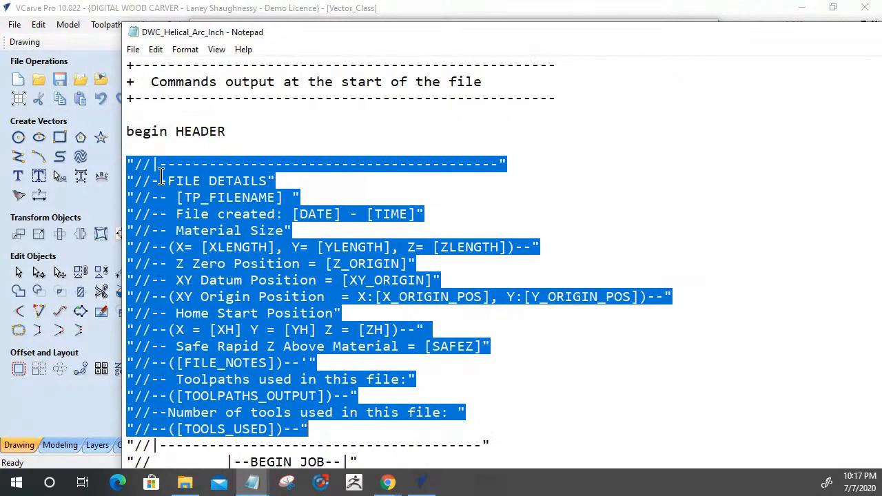
pyautogui.click(179, 153)
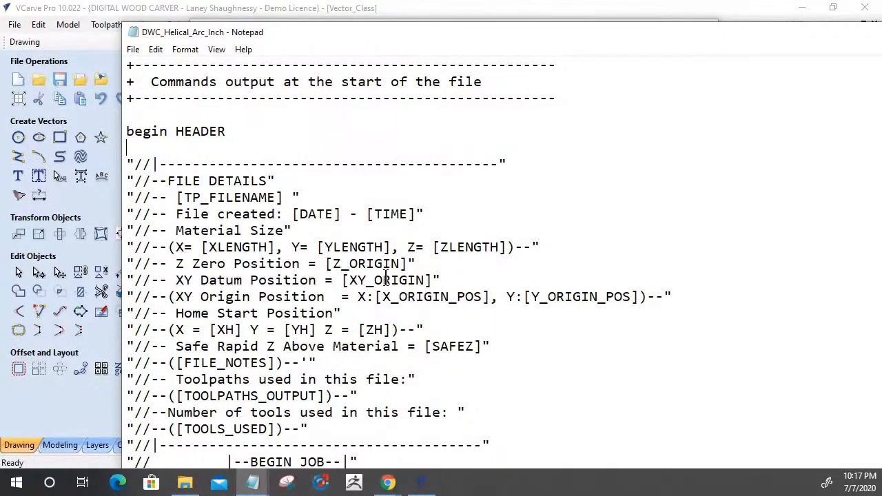
pyautogui.scroll(-3, 386, 279)
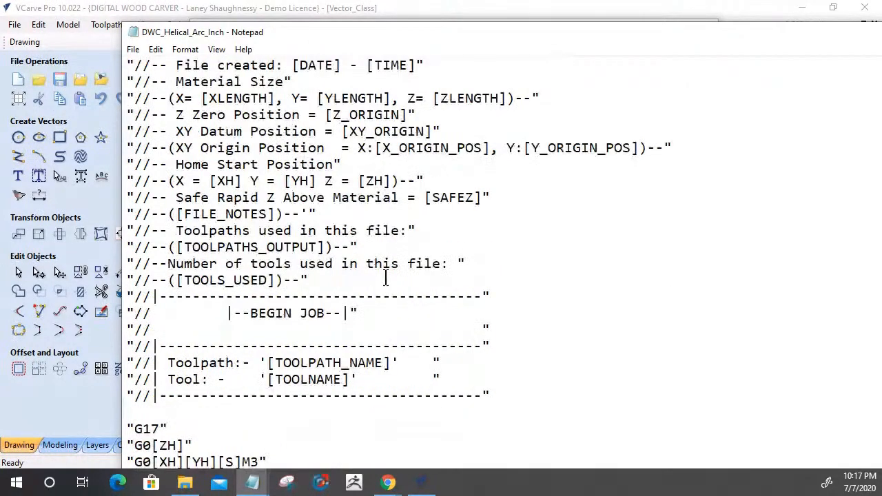
pyautogui.scroll(-4, 386, 280)
pyautogui.scroll(7, 386, 278)
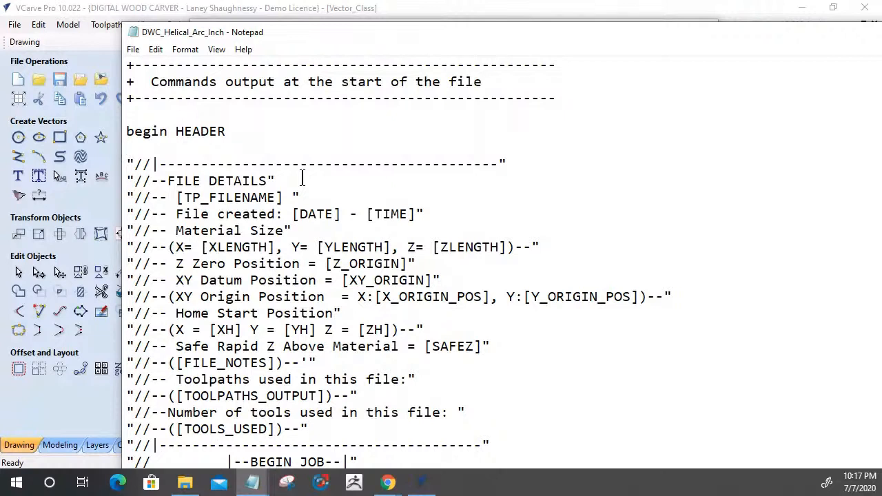
pyautogui.moveTo(597, 23); pyautogui.dragTo(206, 50)
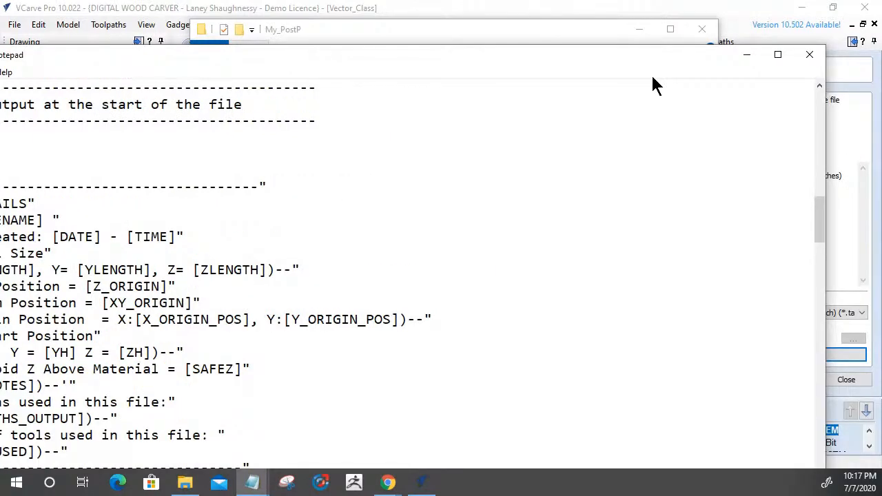
pyautogui.click(824, 53)
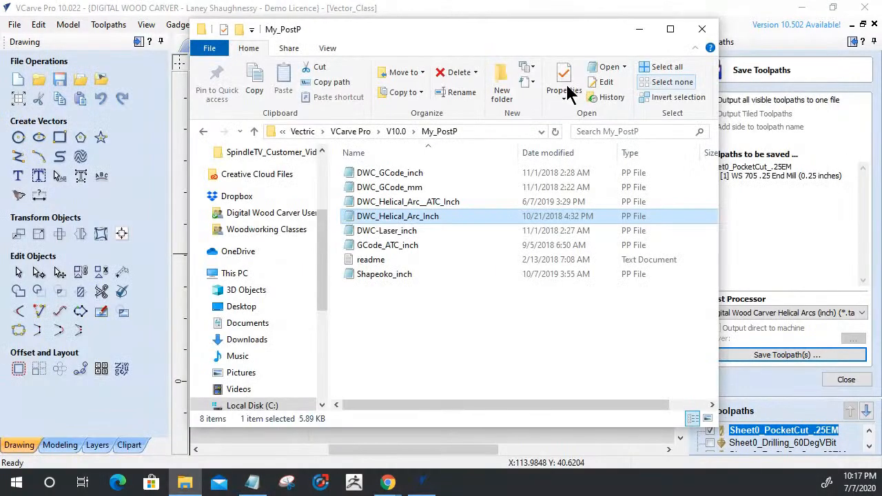
pyautogui.click(703, 30)
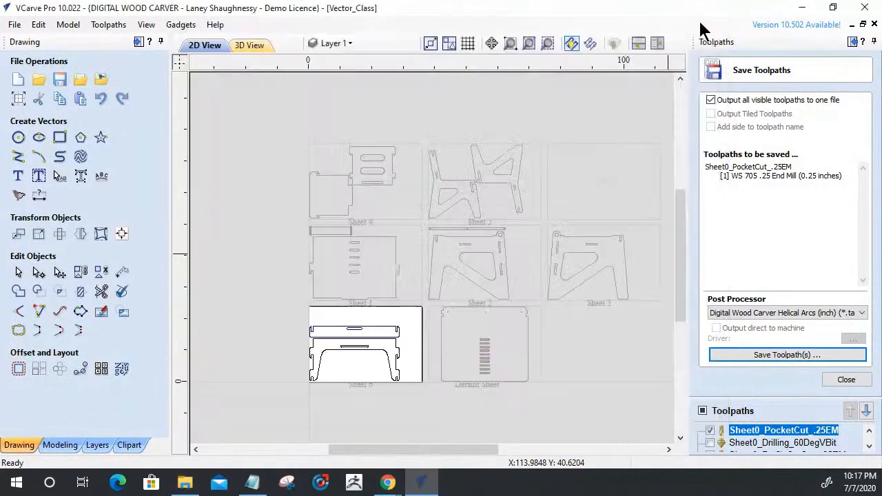
# Open the Post Processor Editing Guide and read its File Comments and Global File Statements sections.
pyautogui.click(212, 26)
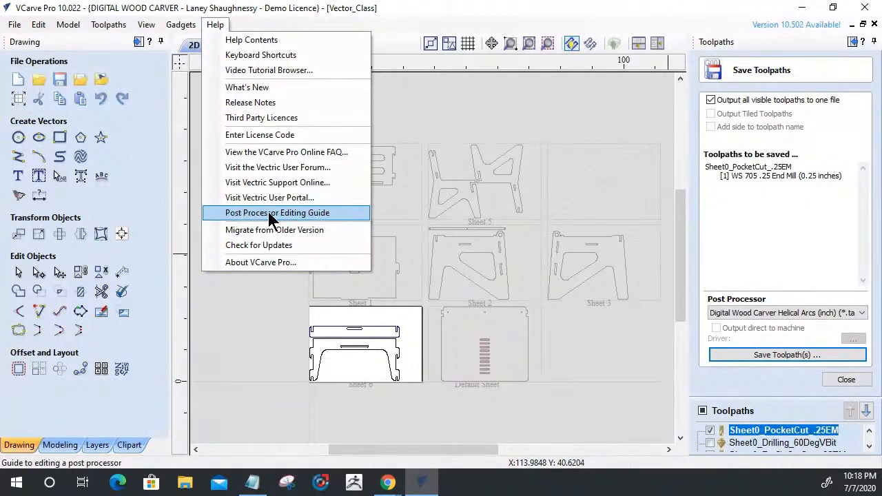
pyautogui.click(293, 215)
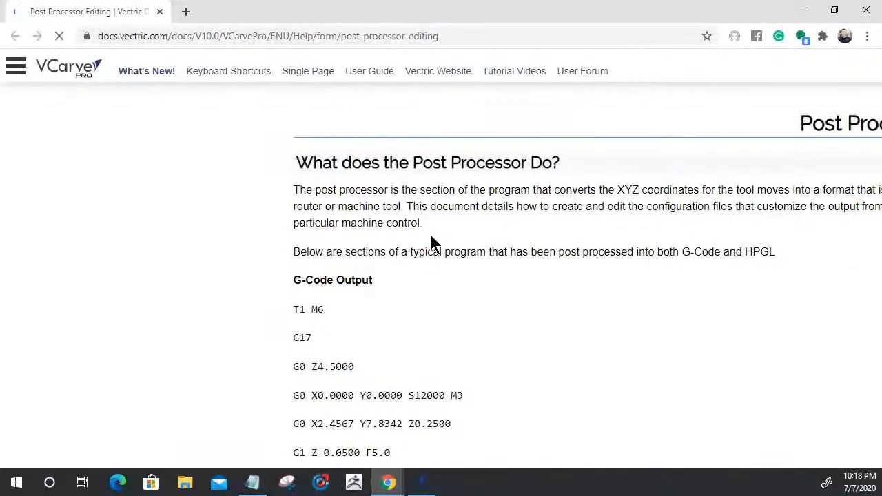
pyautogui.scroll(-10, 431, 241)
pyautogui.scroll(-1, 431, 241)
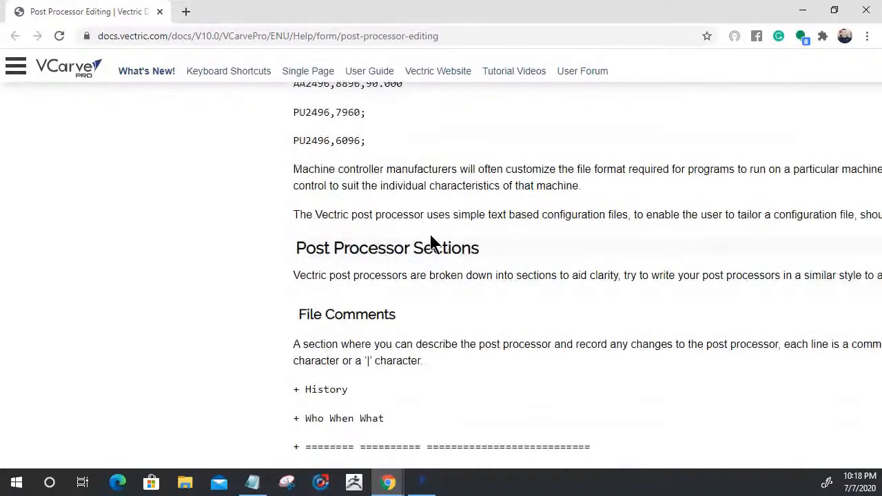
pyautogui.scroll(-3, 364, 421)
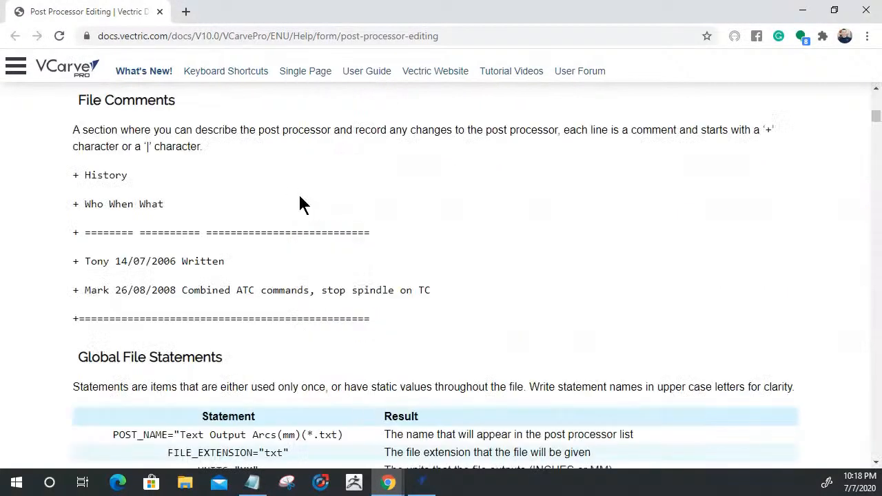
pyautogui.scroll(-9, 269, 213)
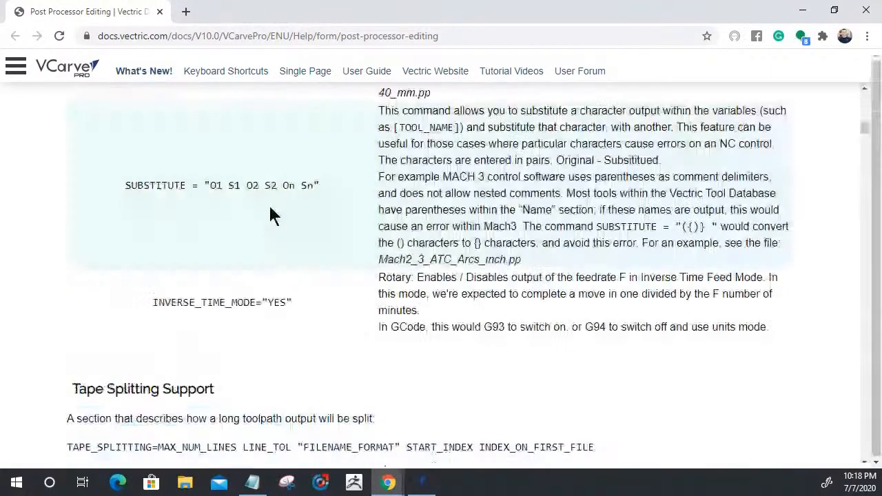
pyautogui.scroll(3, 270, 213)
pyautogui.scroll(2, 74, 180)
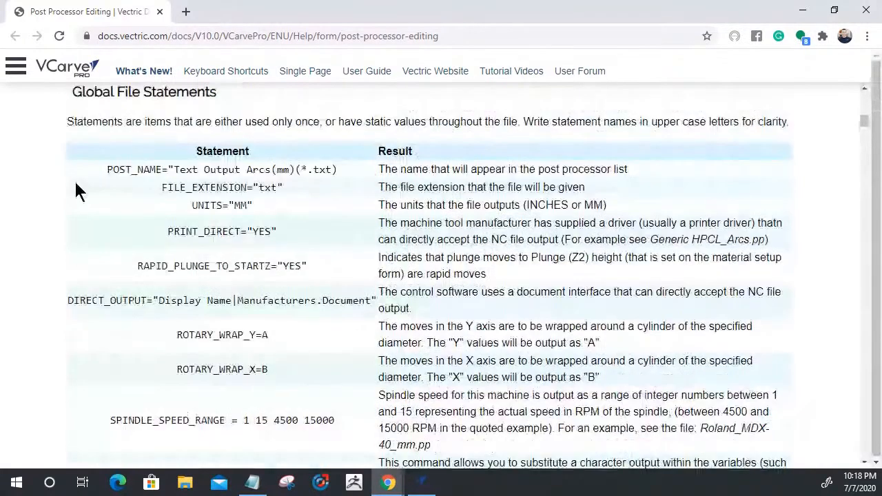
pyautogui.scroll(1, 196, 176)
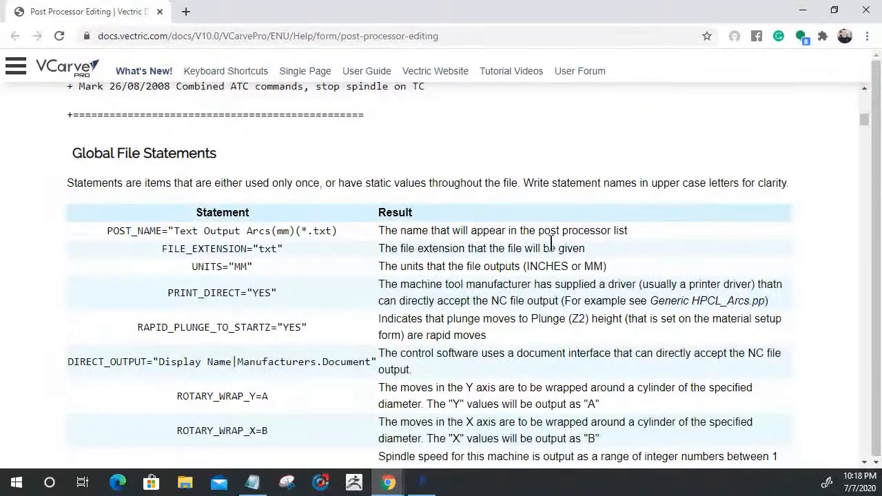
# Review the guide's tape splitting, line terminating characters and variables table, and close the guide and the Save Toolpaths form.
pyautogui.scroll(-15, 552, 245)
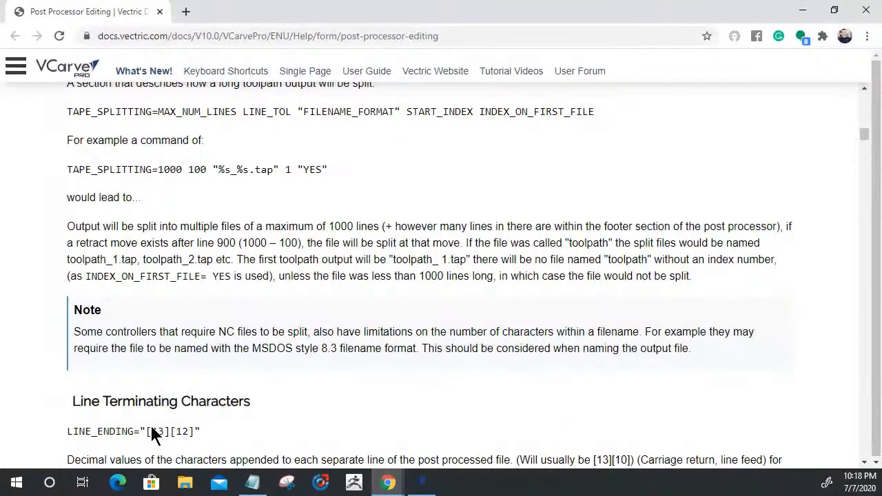
pyautogui.scroll(-10, 446, 254)
pyautogui.scroll(-4, 445, 249)
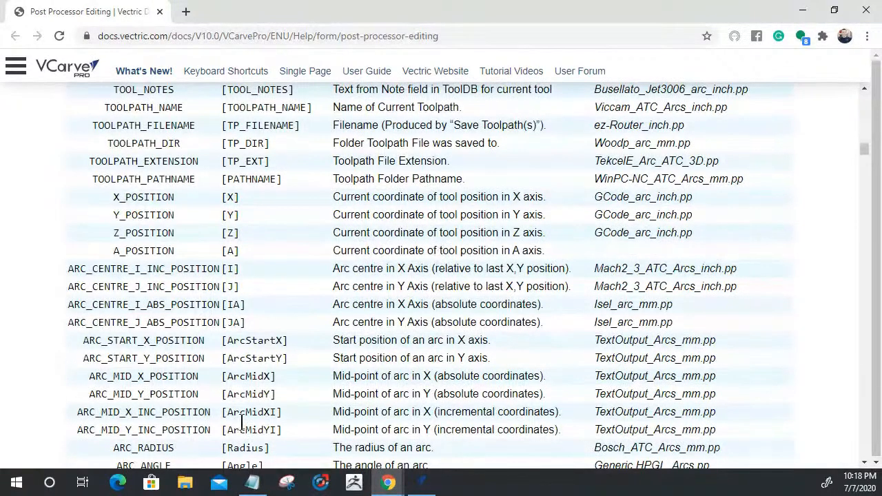
pyautogui.scroll(-4, 138, 290)
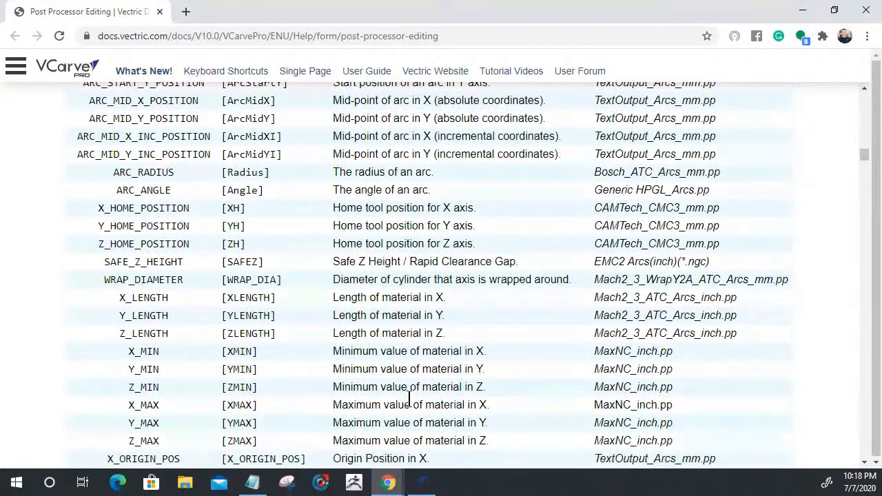
pyautogui.click(866, 13)
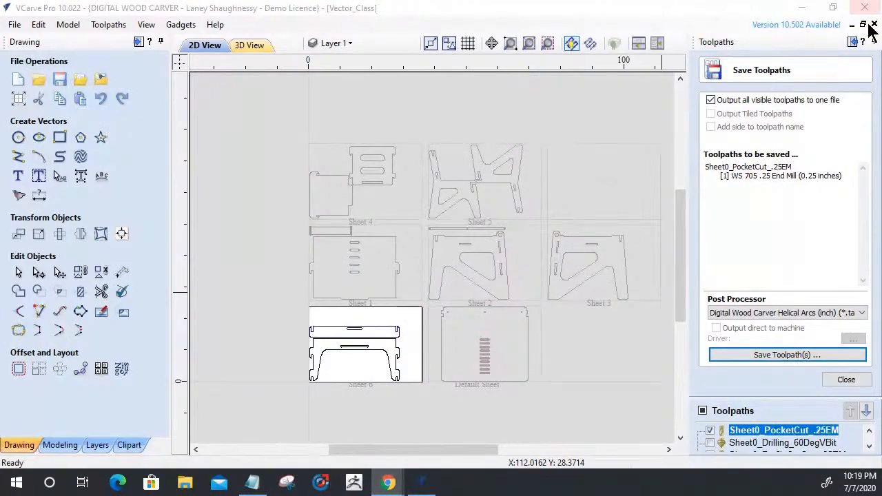
pyautogui.click(846, 380)
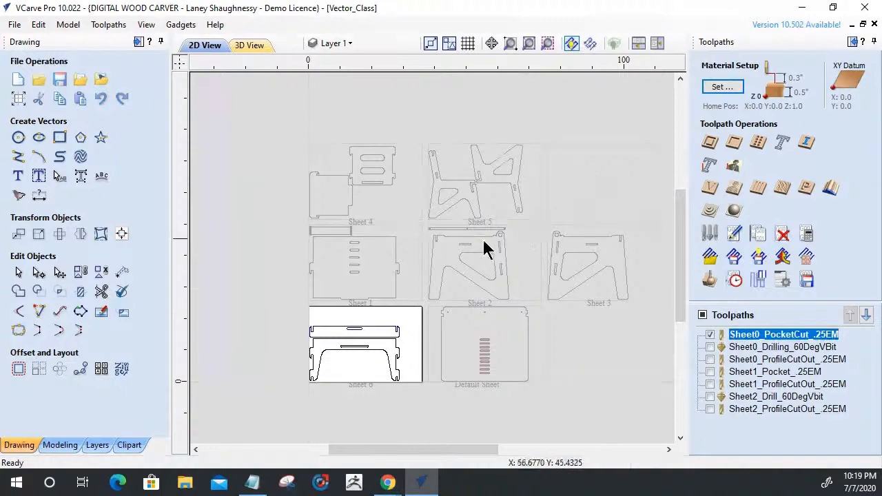
# Make sheet 3 the active sheet in Nest Parts and select its part in the 2D view.
pyautogui.scroll(-2, 487, 250)
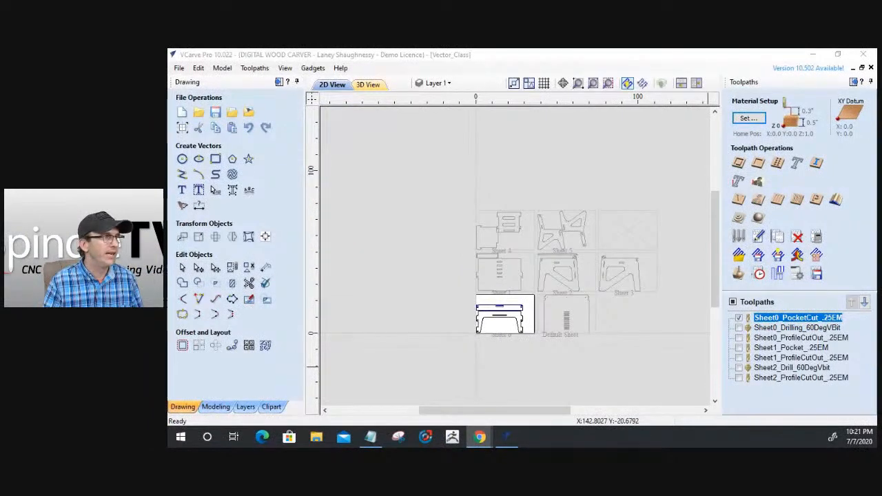
pyautogui.click(266, 345)
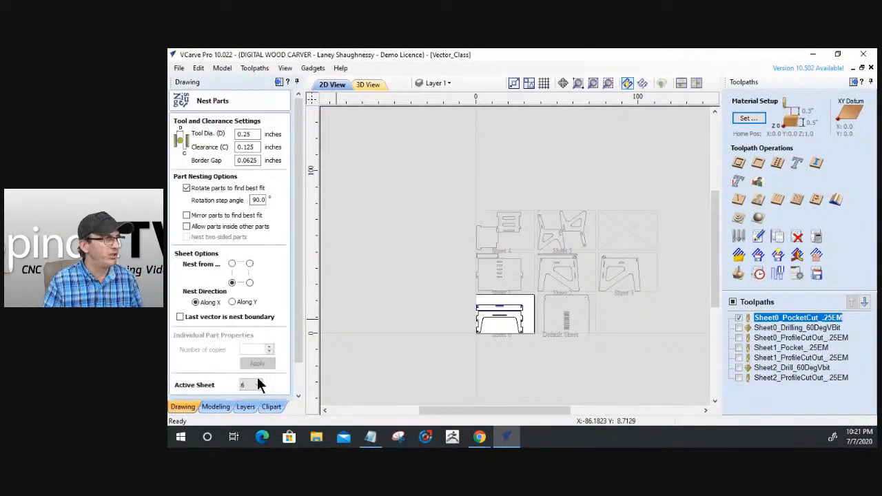
pyautogui.click(257, 386)
pyautogui.click(252, 348)
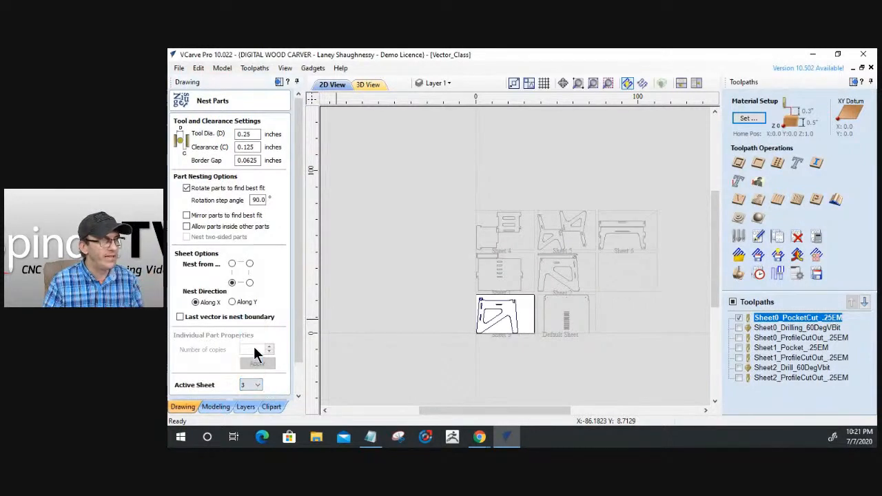
pyautogui.moveTo(299, 353); pyautogui.dragTo(299, 392)
pyautogui.click(265, 390)
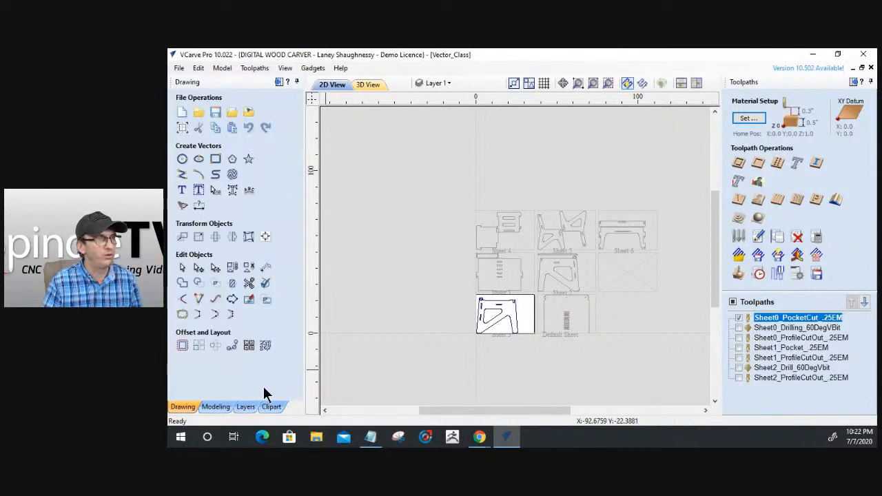
pyautogui.click(501, 320)
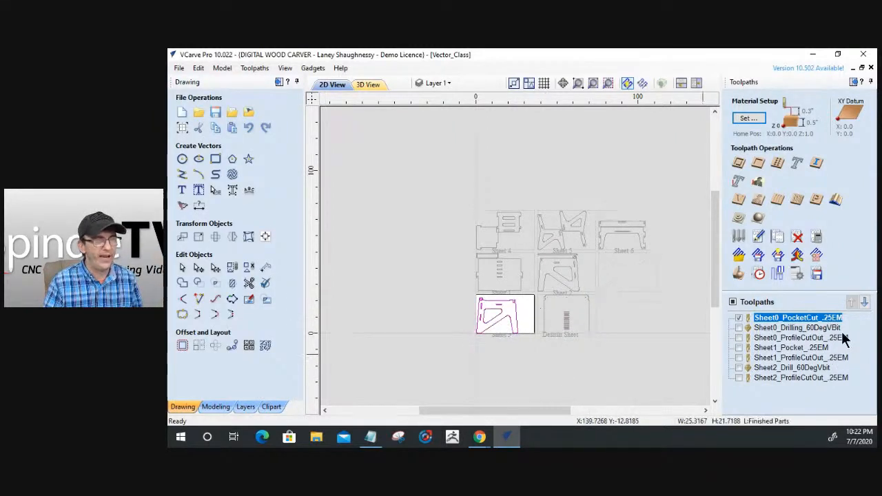
# Make sheet 4 the active sheet in Nest Parts and inspect its parts in the 2D view.
pyautogui.click(265, 345)
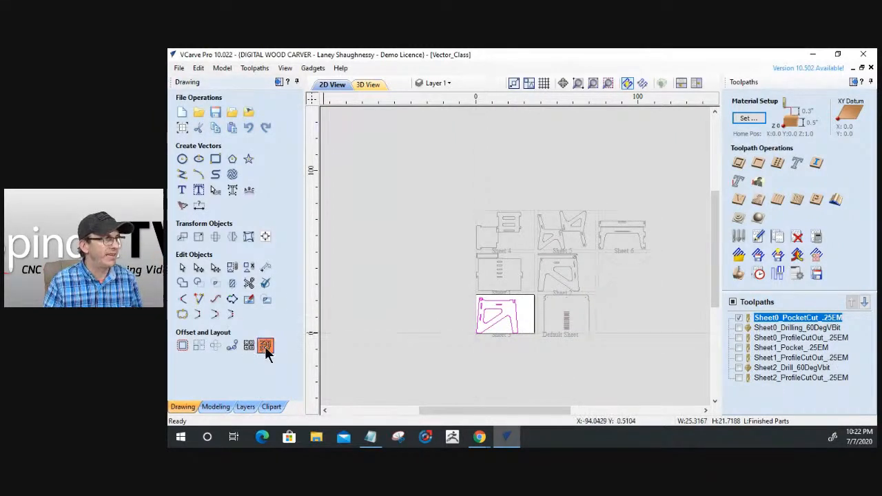
pyautogui.click(259, 384)
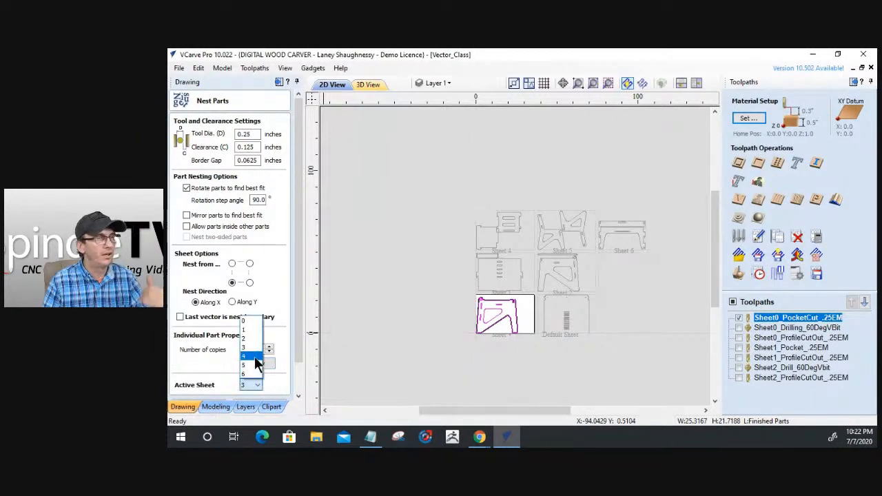
pyautogui.click(254, 357)
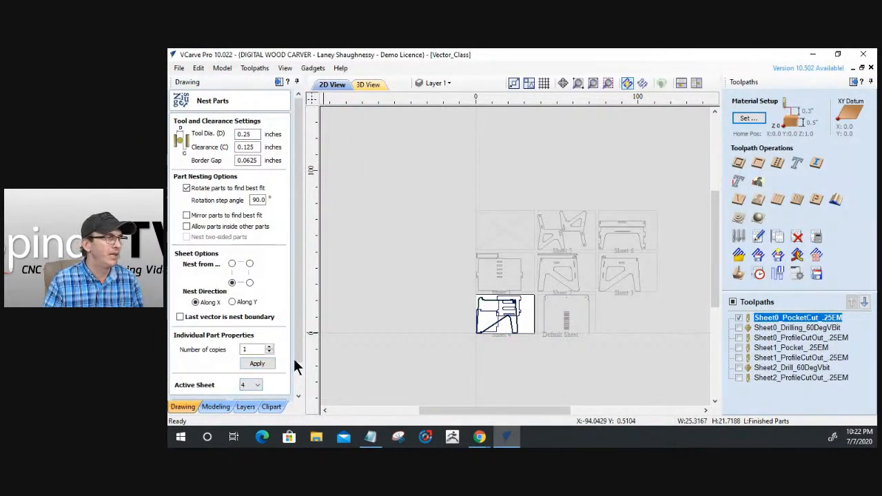
pyautogui.moveTo(295, 359); pyautogui.dragTo(295, 395)
pyautogui.click(266, 391)
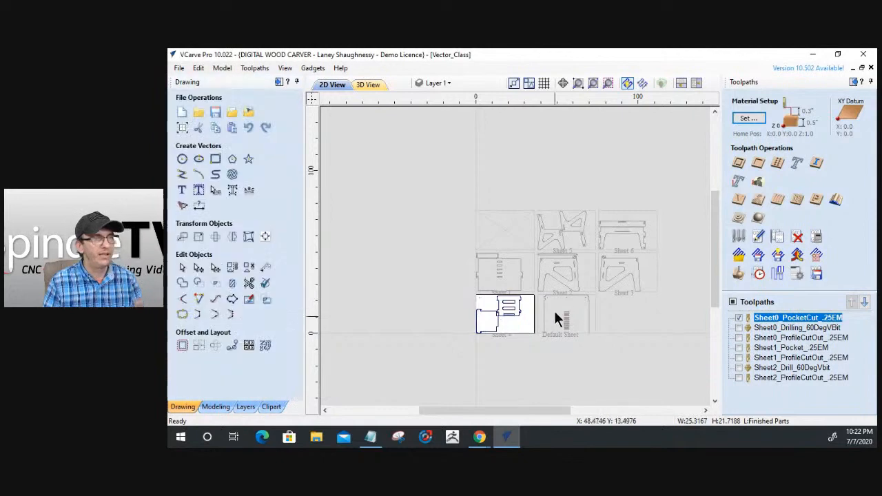
pyautogui.scroll(4, 480, 316)
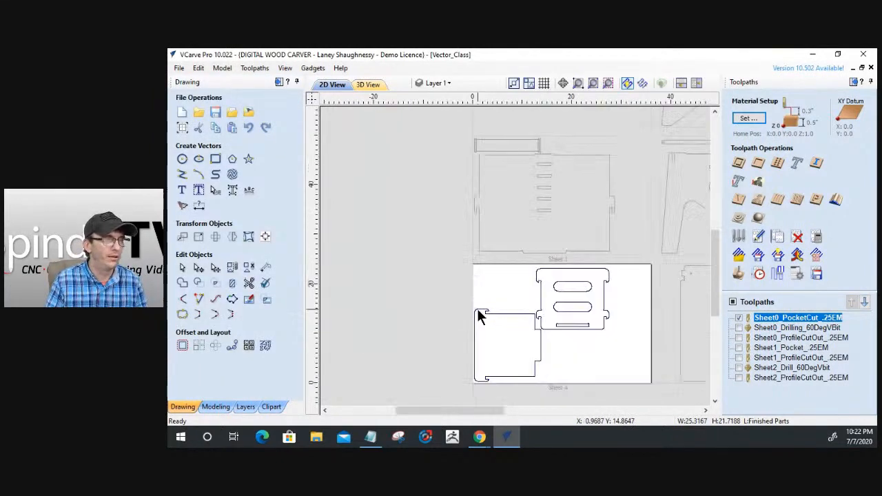
pyautogui.scroll(3, 538, 371)
pyautogui.scroll(-5, 532, 330)
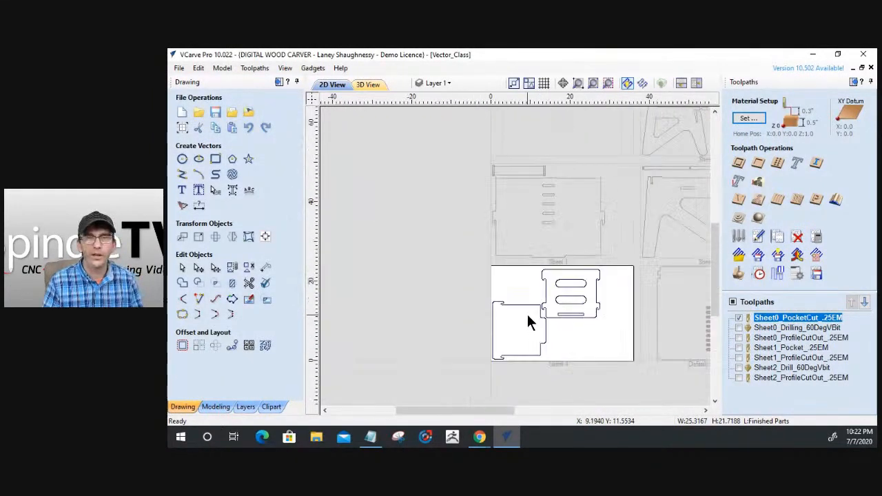